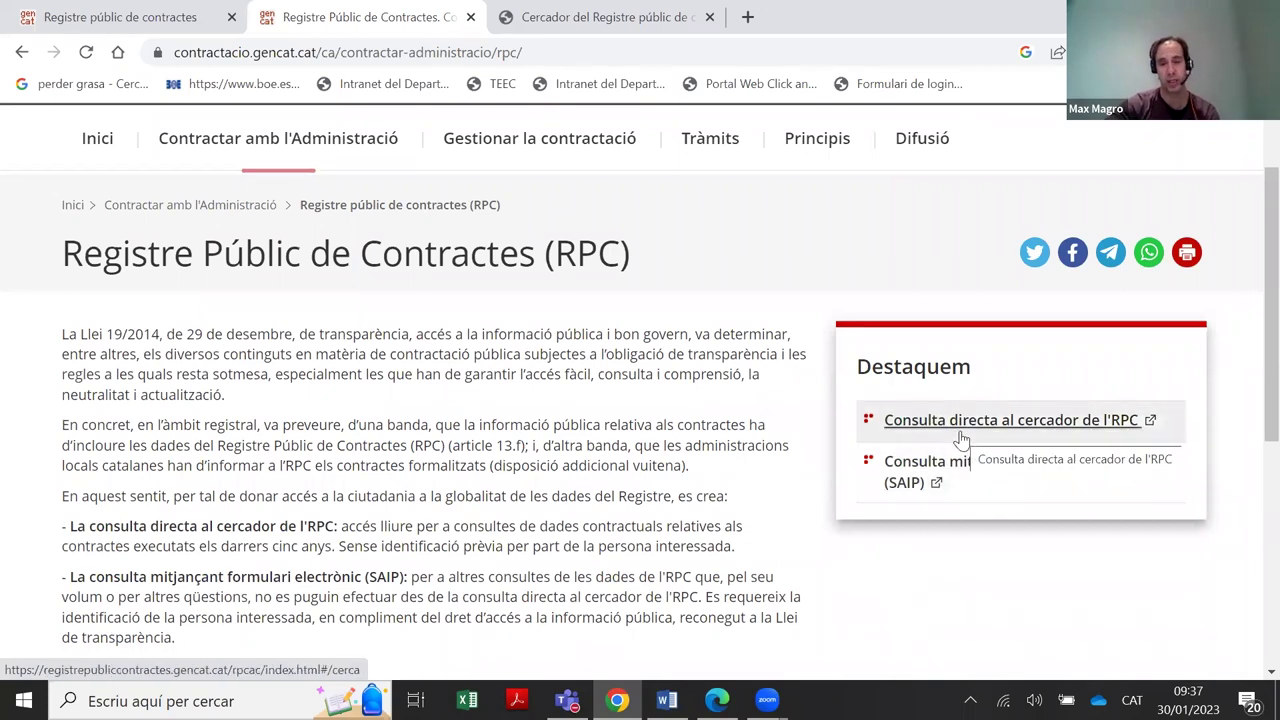
# Open the direct RPC search form from the highlighted links on the Registre Públic de Contractes page
pyautogui.click(960, 438)
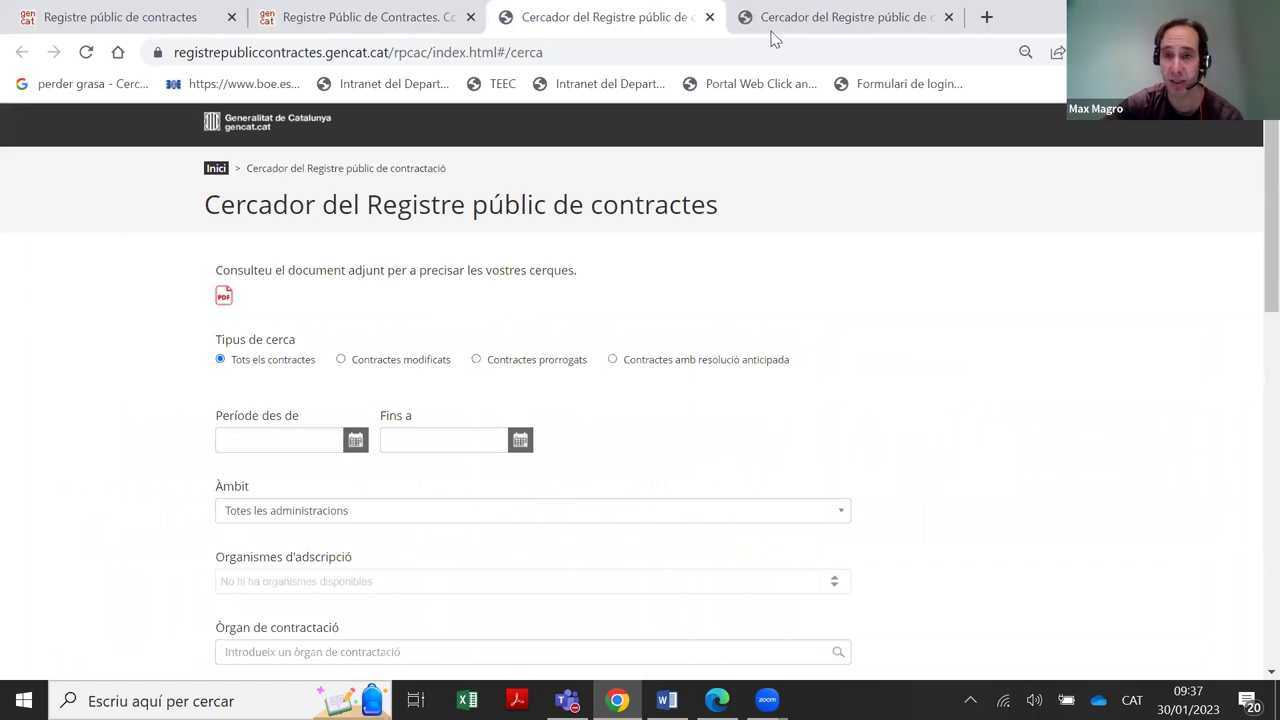
# Search Google for "cercadro RPC" in a new browser tab and open the Consorci AOC result
pyautogui.hotkey('ctrl', 't')
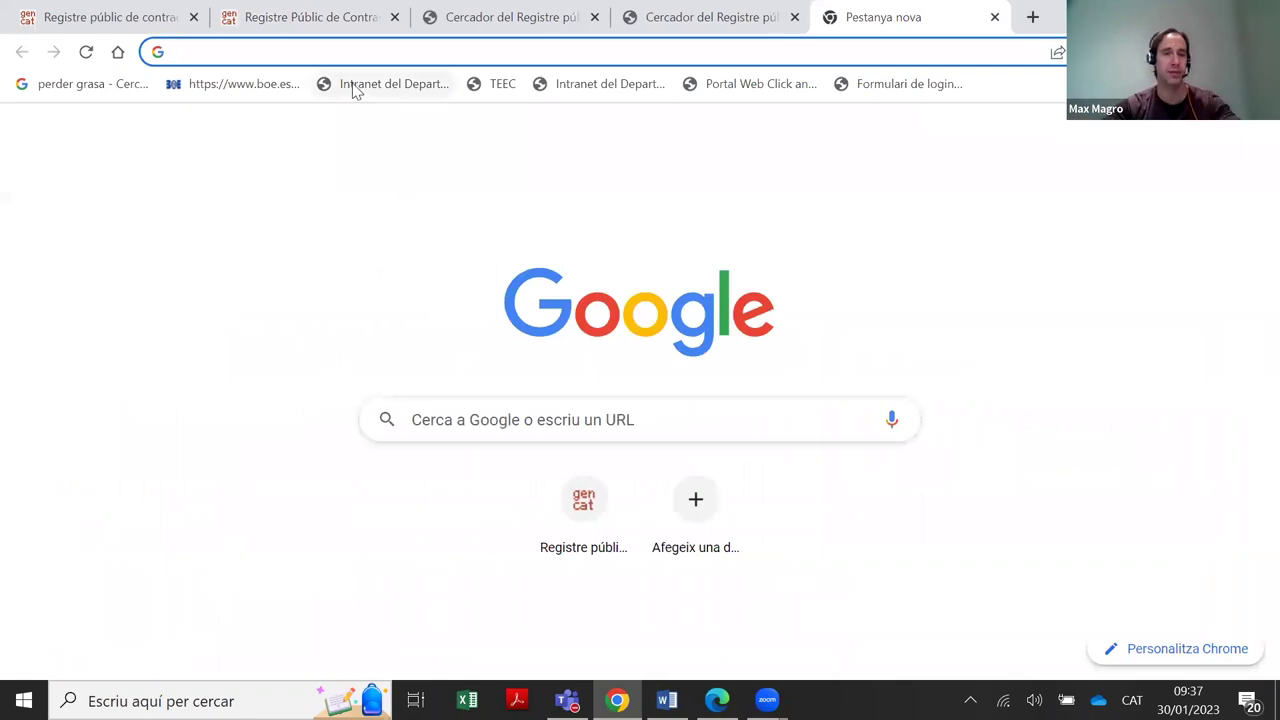
pyautogui.write('cerca')
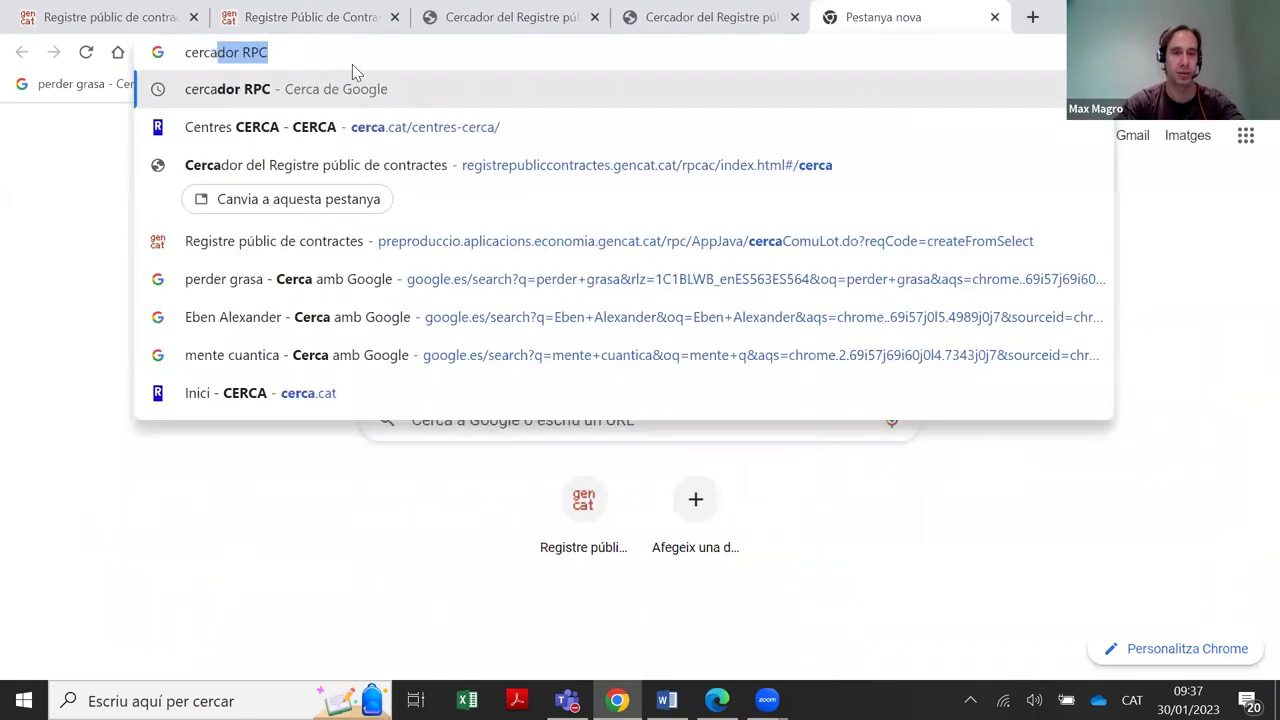
pyautogui.write('dro RPC')
pyautogui.press('Return')
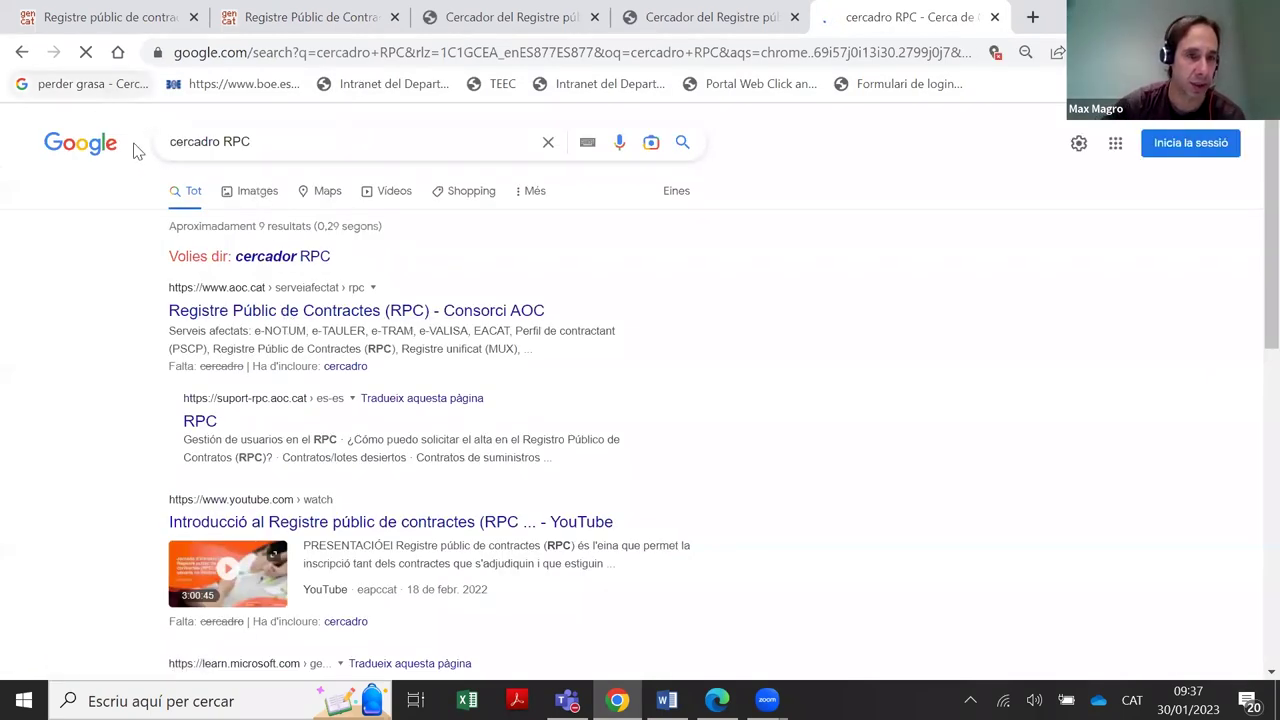
pyautogui.click(172, 158)
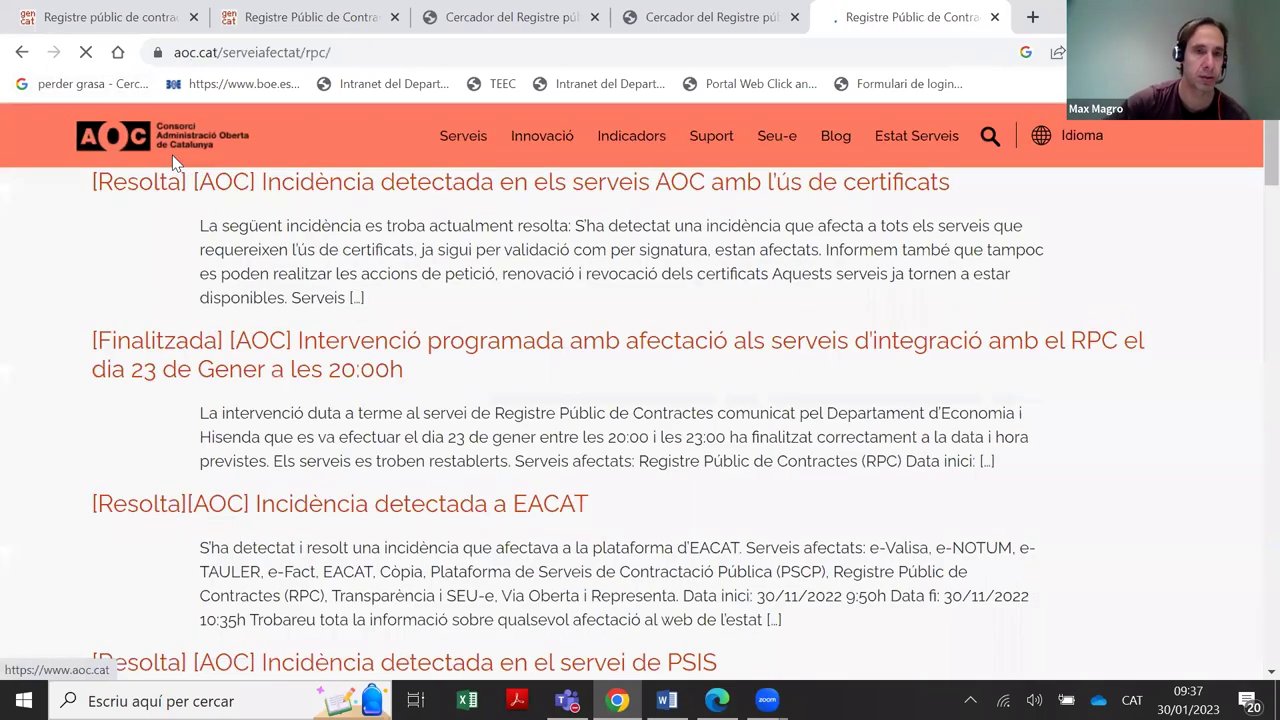
# Search Google for "cercador RPC" and open the Gencat result for the Cercador del Registre públic de contractes
pyautogui.click(344, 52)
pyautogui.write('cercador')
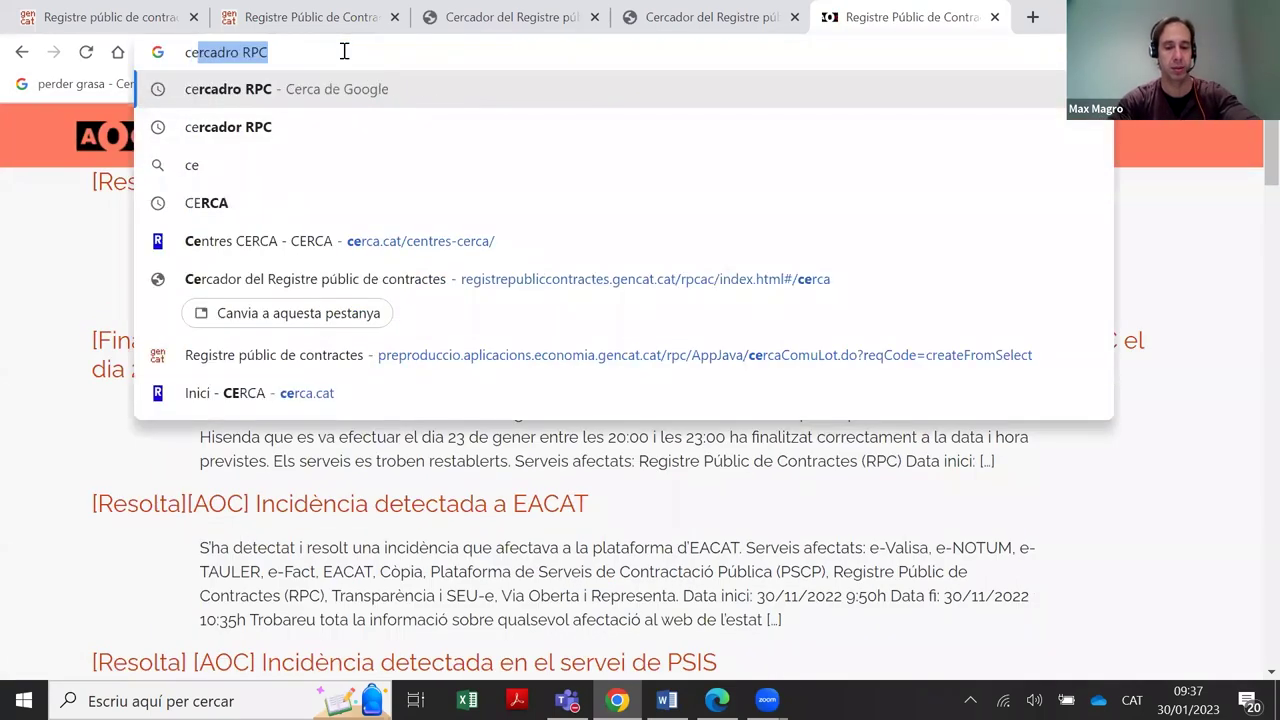
pyautogui.write(' RPC')
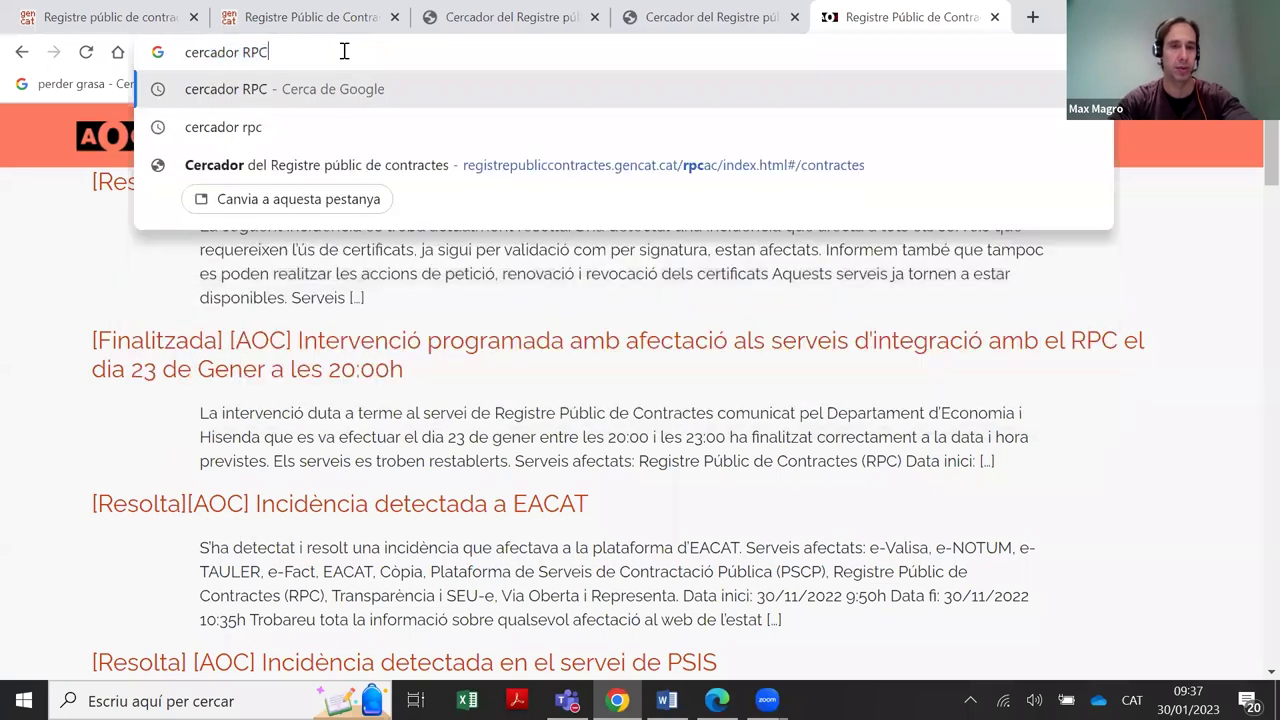
pyautogui.press('Return')
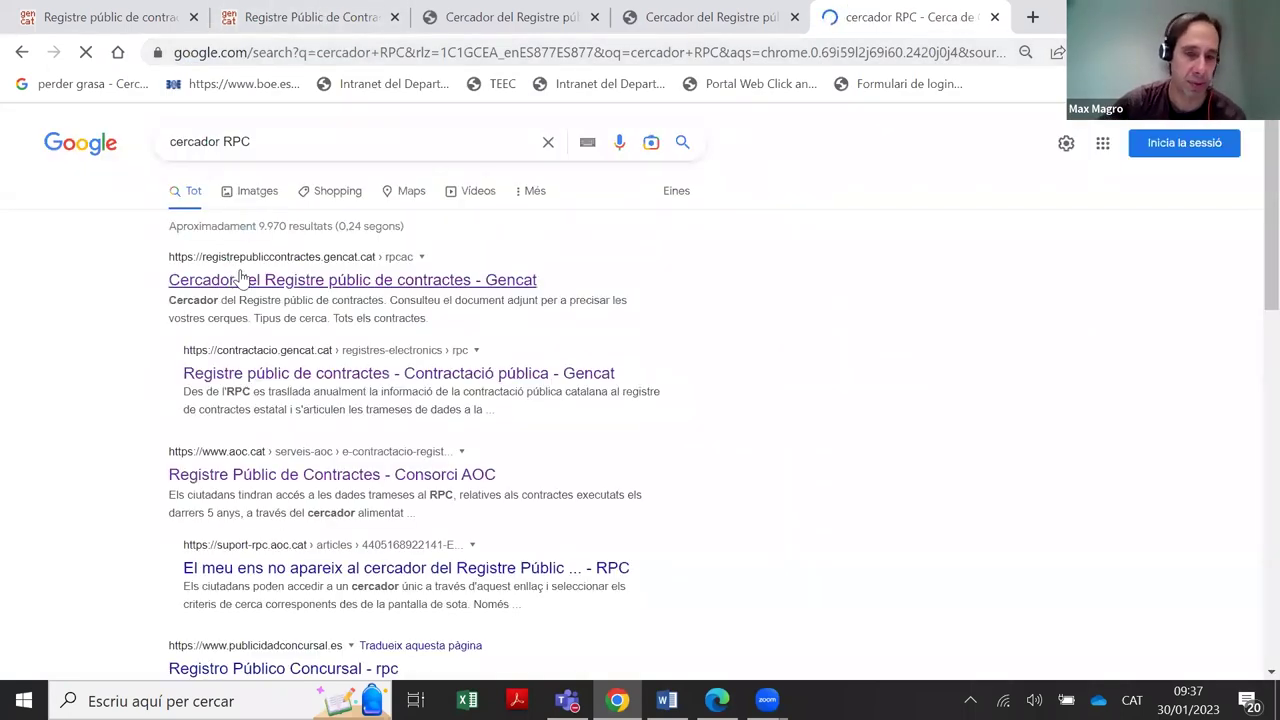
pyautogui.click(245, 283)
pyautogui.click(466, 283)
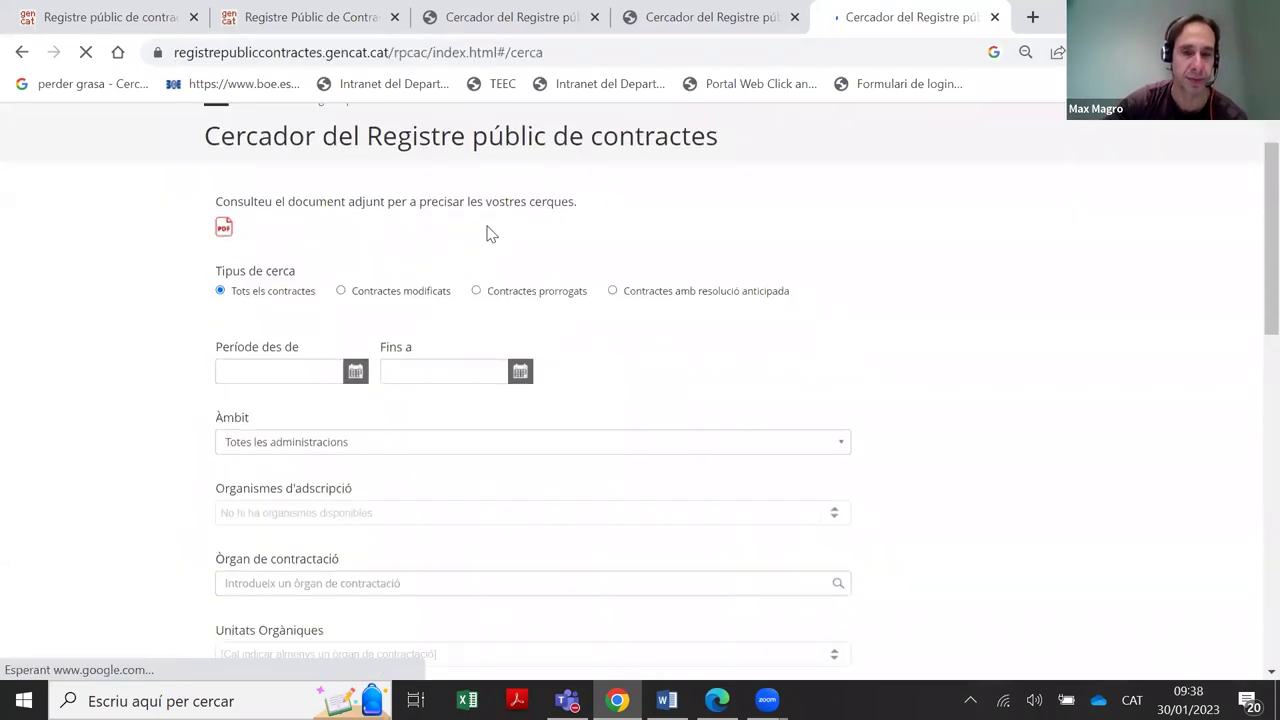
# Close the older duplicate search tab and return to the search form opened from the RPC page
pyautogui.hotkey('ctrl', 'w')
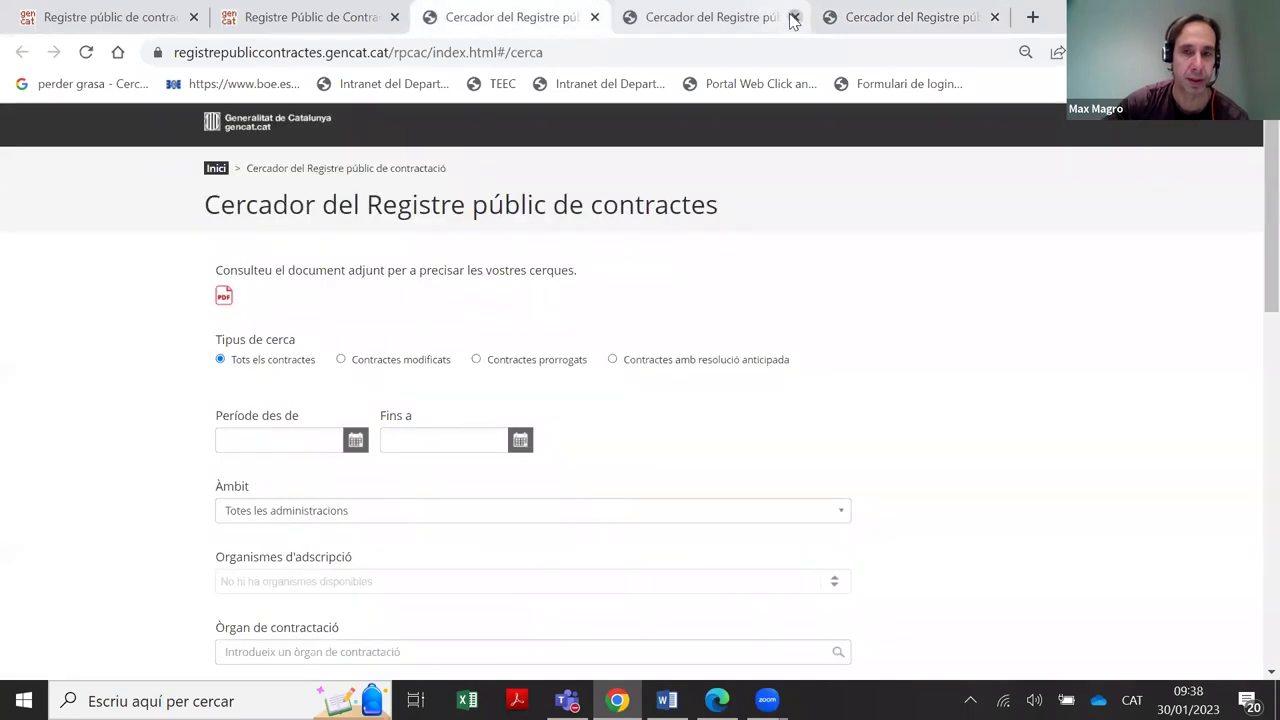
pyautogui.scroll(1, 556, 250)
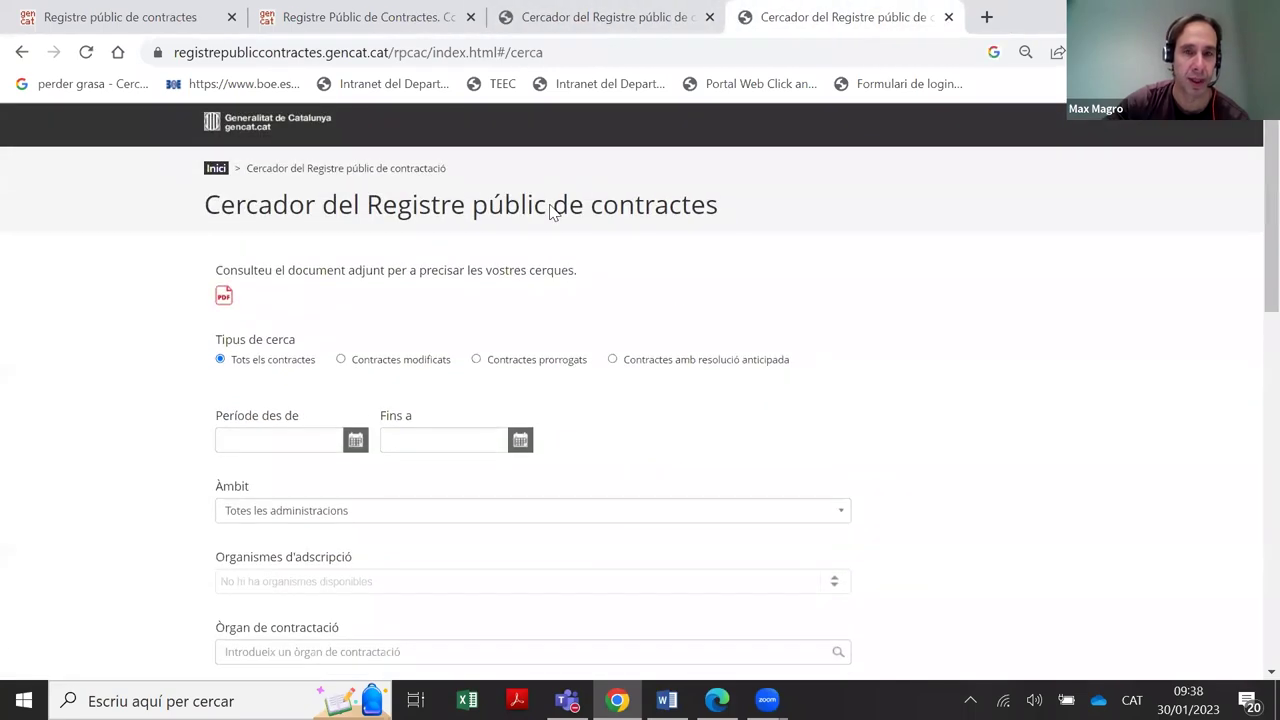
pyautogui.hotkey('ctrl', 'shift', 'Tab')
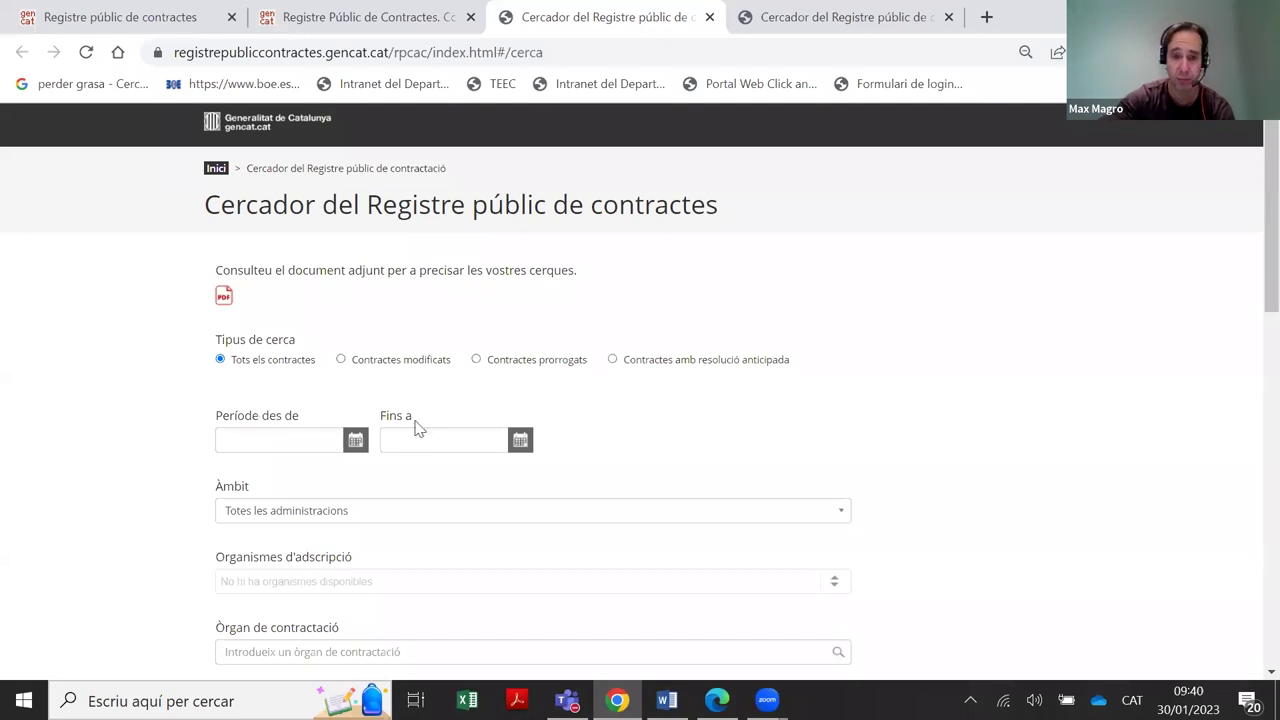
# Set the Òrgan de contractació filter to Departament de la Presidència
pyautogui.scroll(-1, 390, 415)
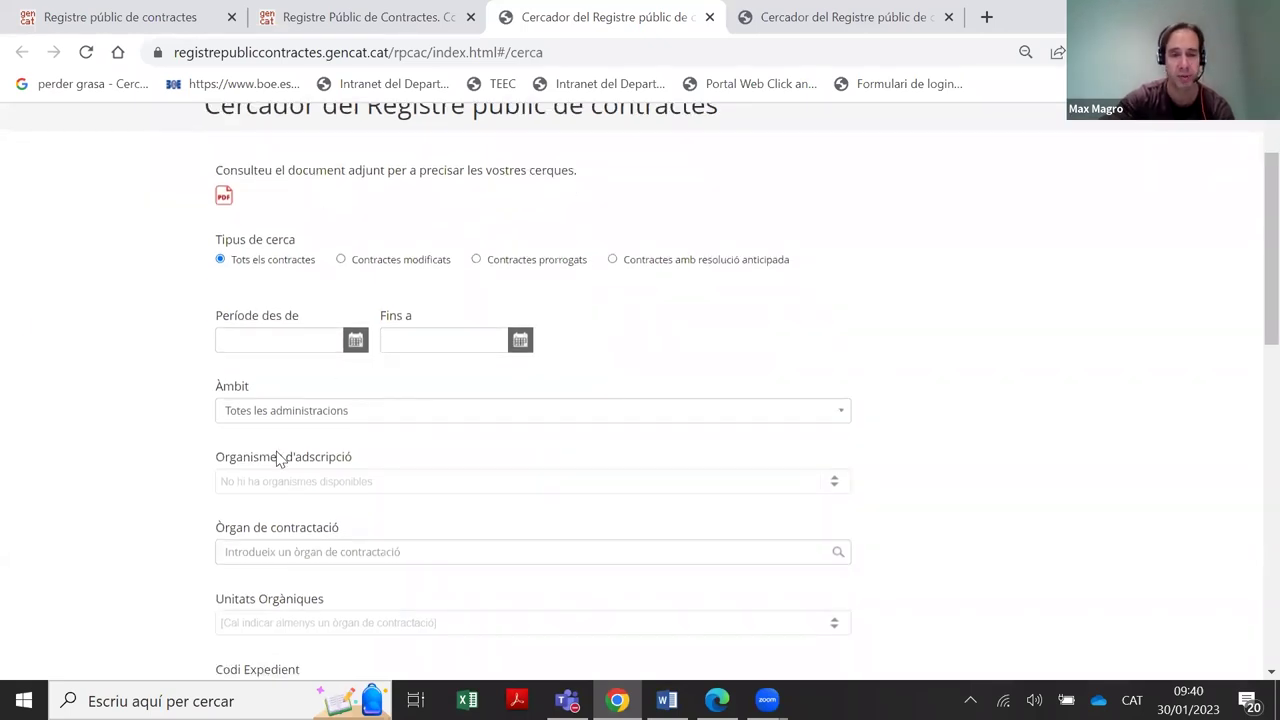
pyautogui.scroll(-1, 318, 420)
pyautogui.scroll(-2, 277, 383)
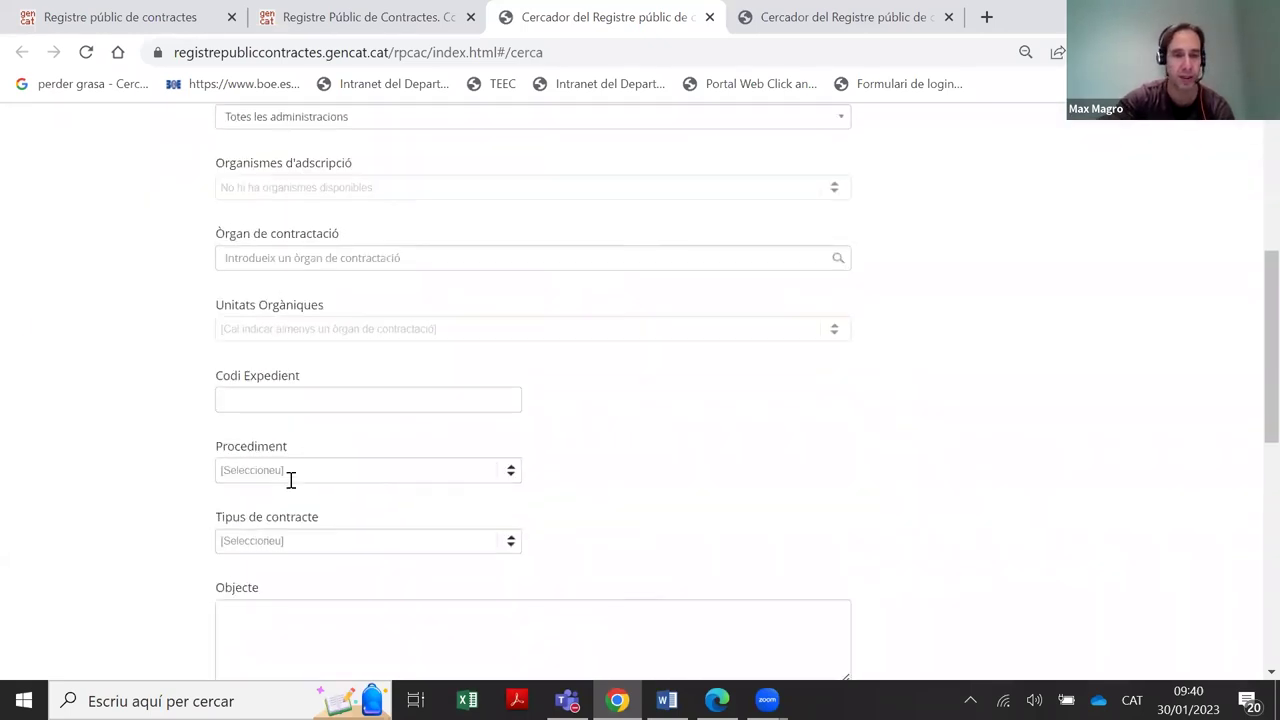
pyautogui.scroll(3, 289, 478)
pyautogui.click(301, 552)
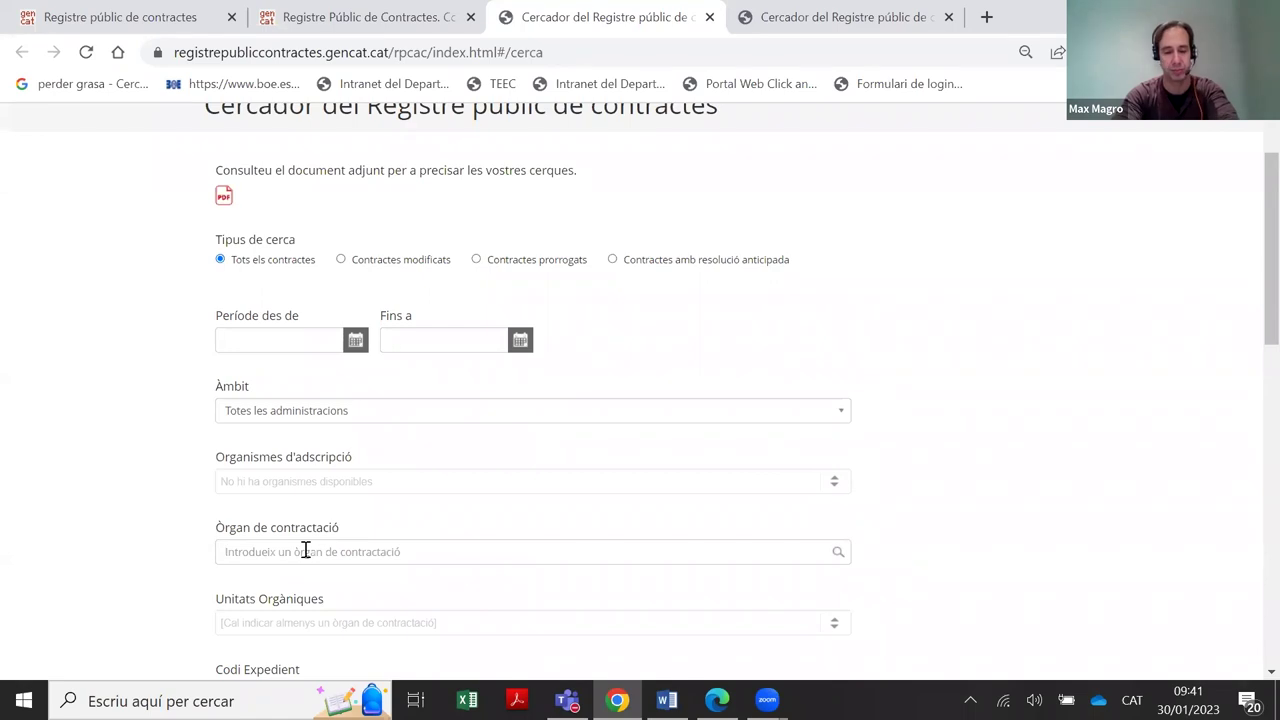
pyautogui.write('presiden')
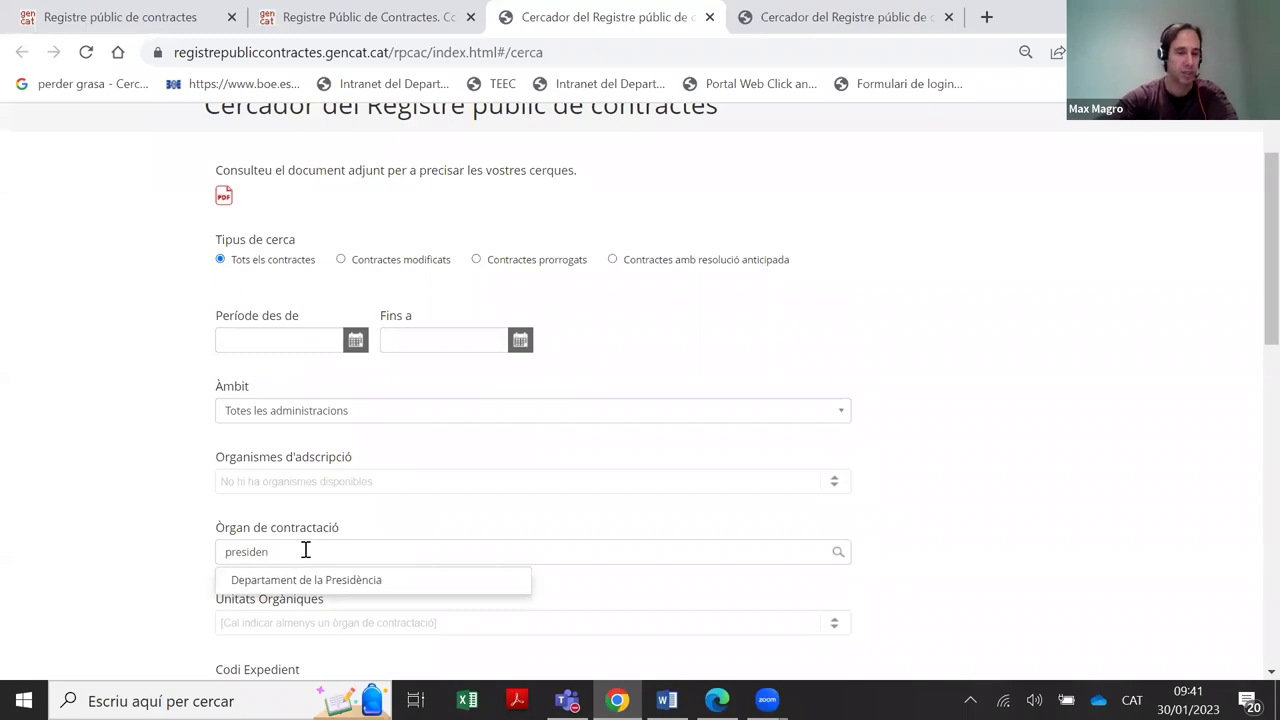
pyautogui.click(300, 582)
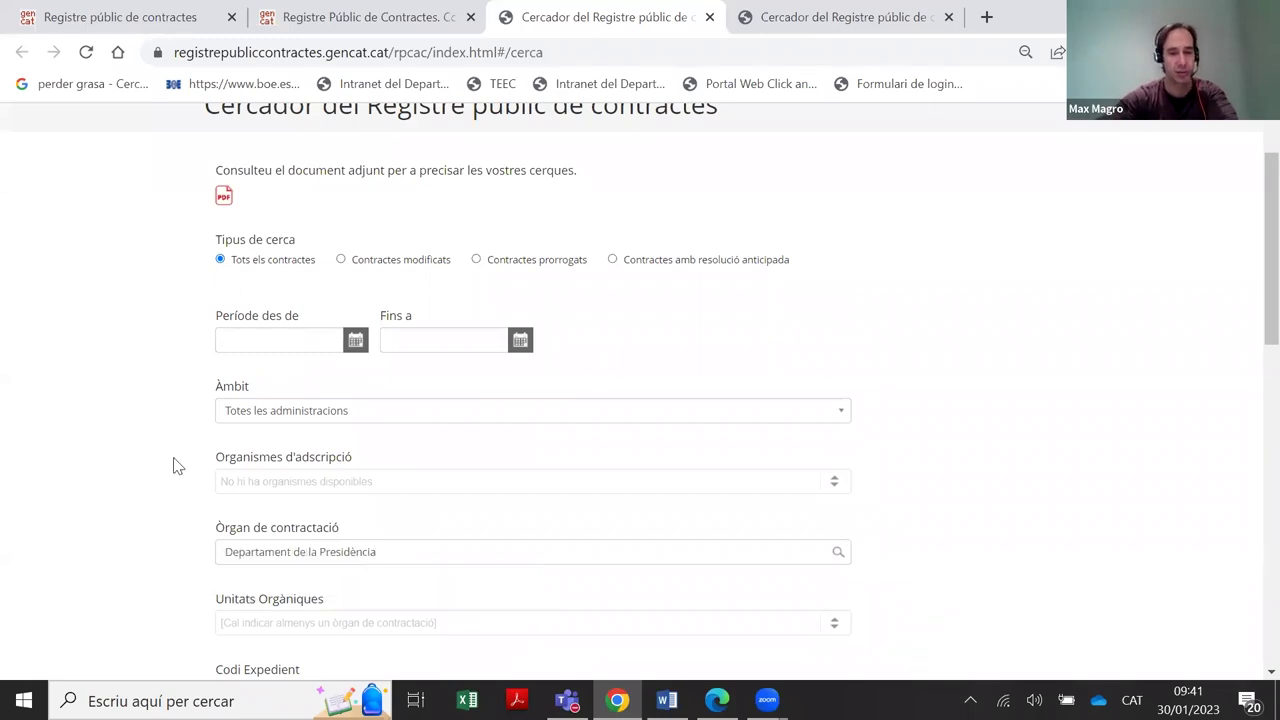
# Set the Tipus de contracte filter to 1. OBRES
pyautogui.scroll(-1, 437, 449)
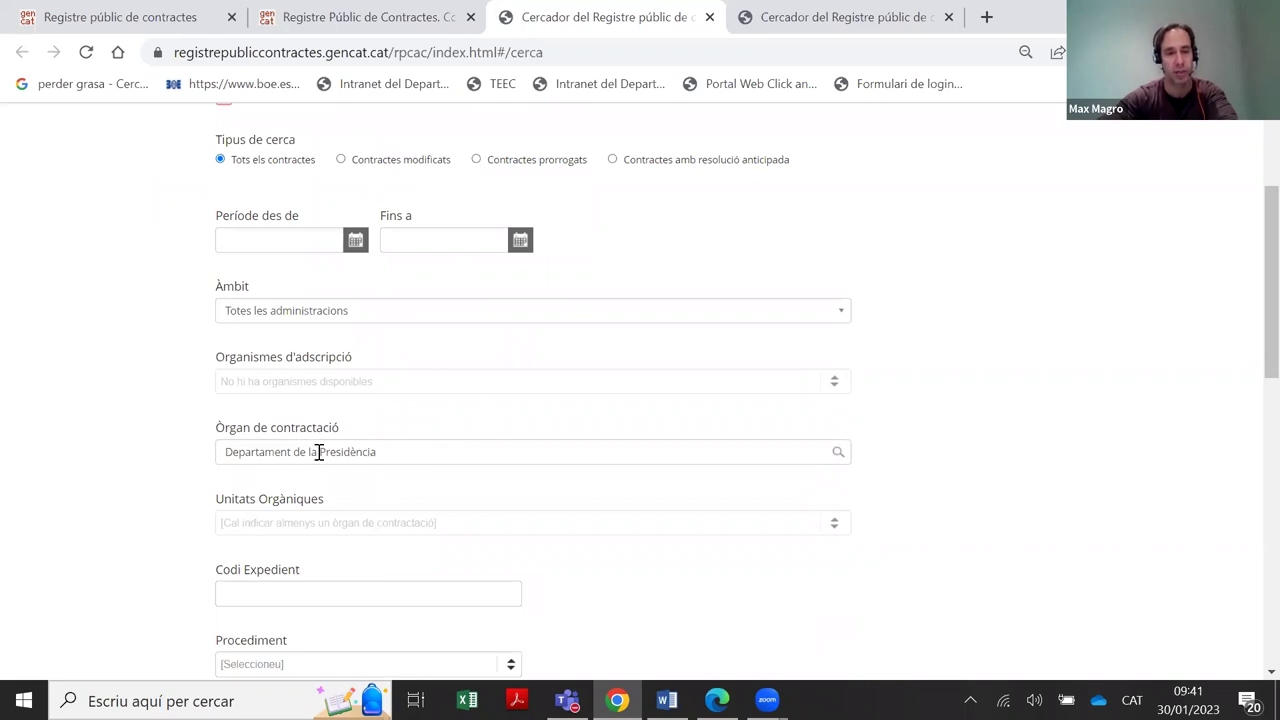
pyautogui.scroll(-1, 157, 477)
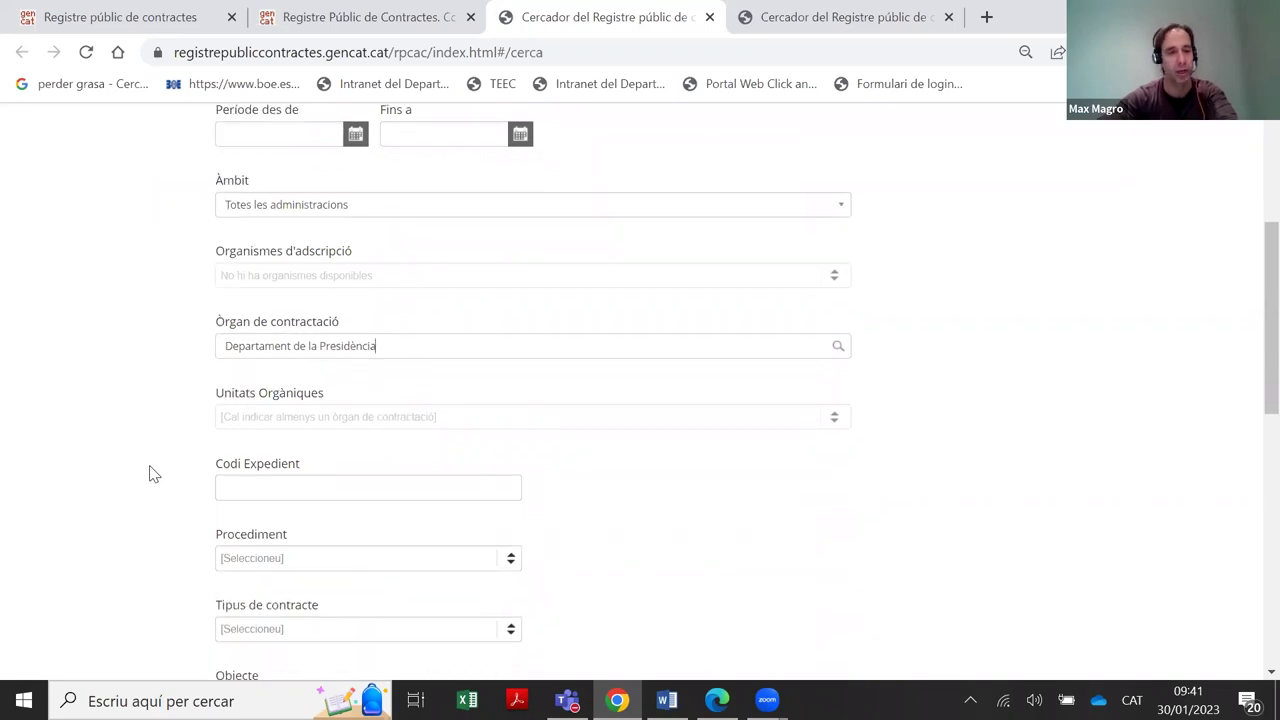
pyautogui.scroll(-3, 151, 471)
pyautogui.scroll(4, 263, 414)
pyautogui.scroll(-1, 304, 445)
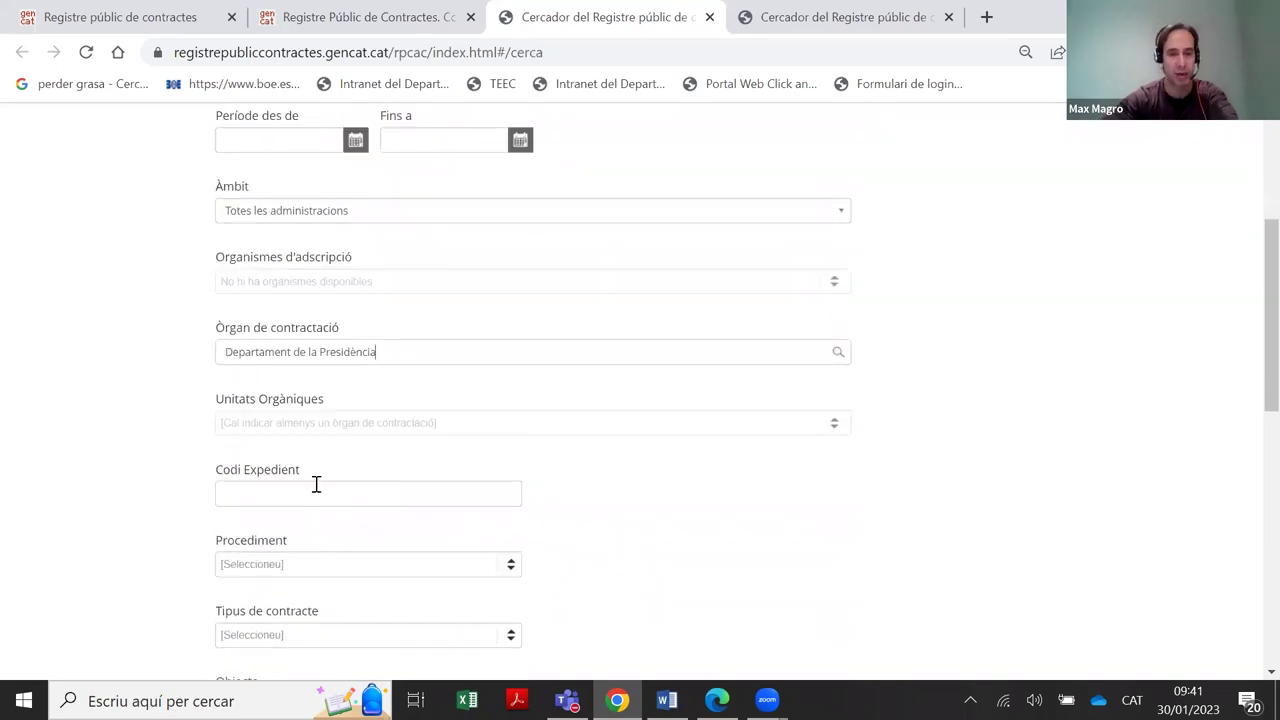
pyautogui.scroll(-1, 316, 484)
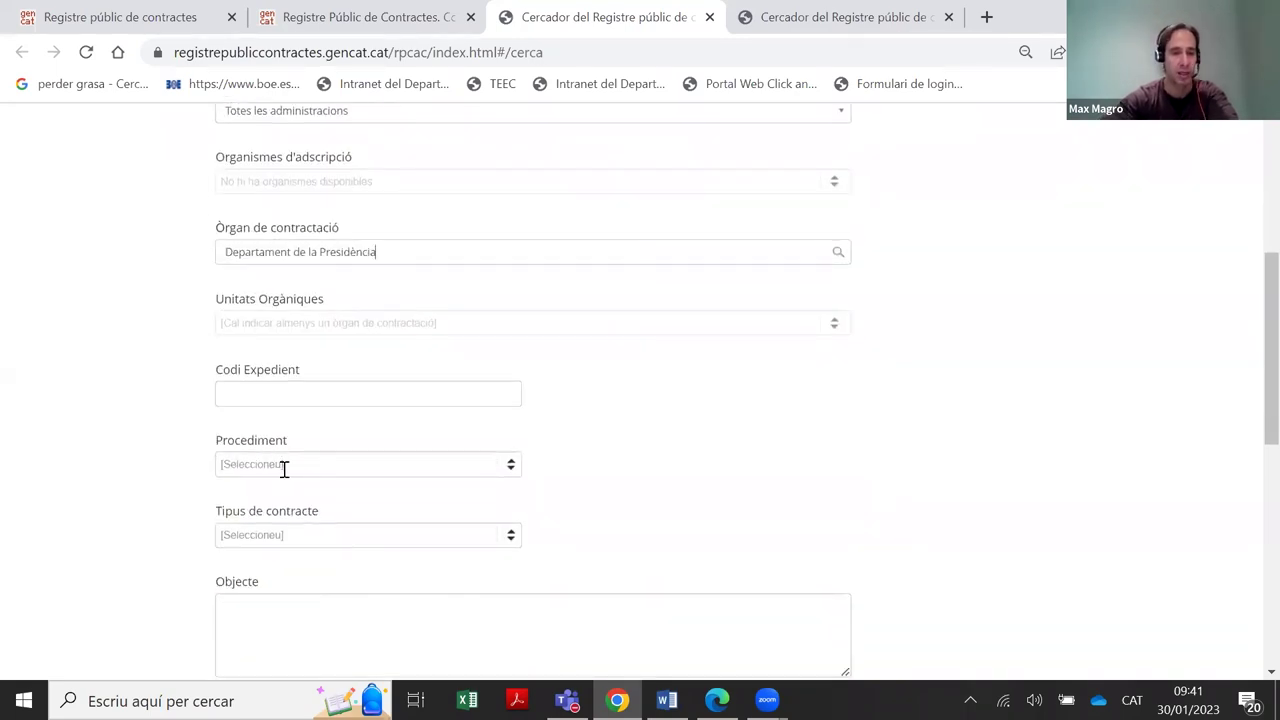
pyautogui.click(289, 533)
pyautogui.click(297, 566)
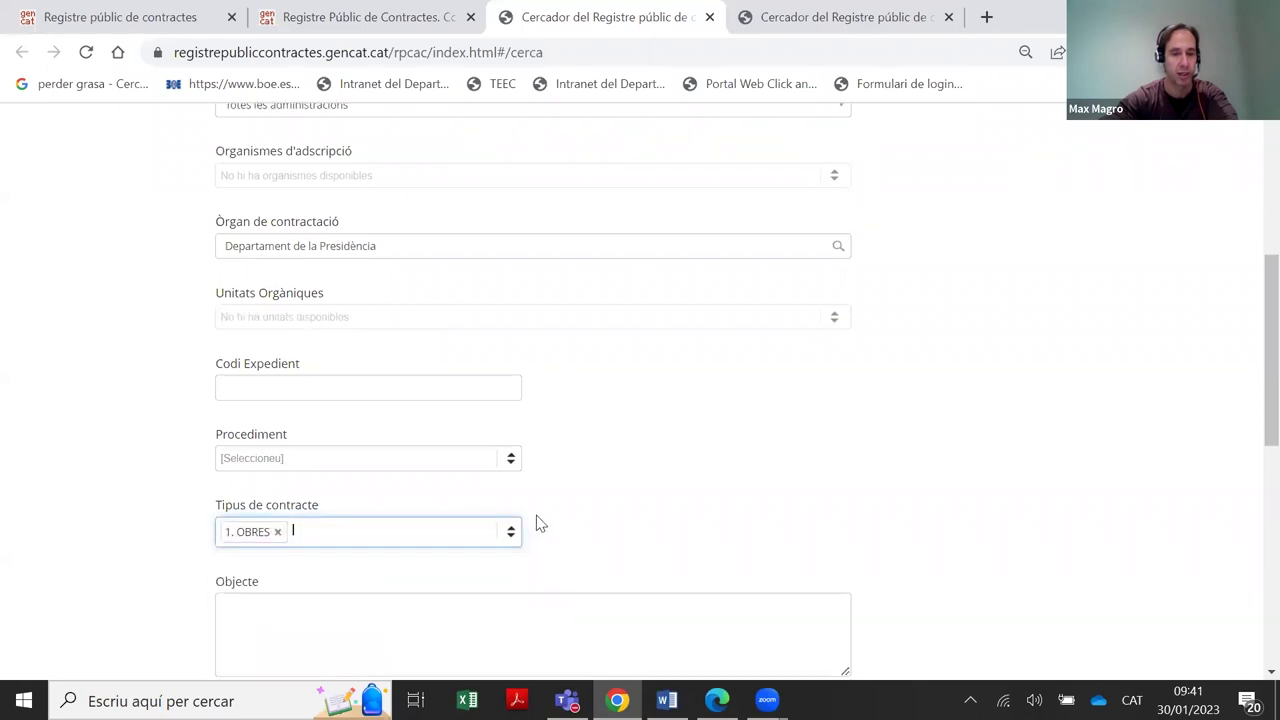
# Set the Procediment filter to Obert
pyautogui.scroll(-6, 363, 531)
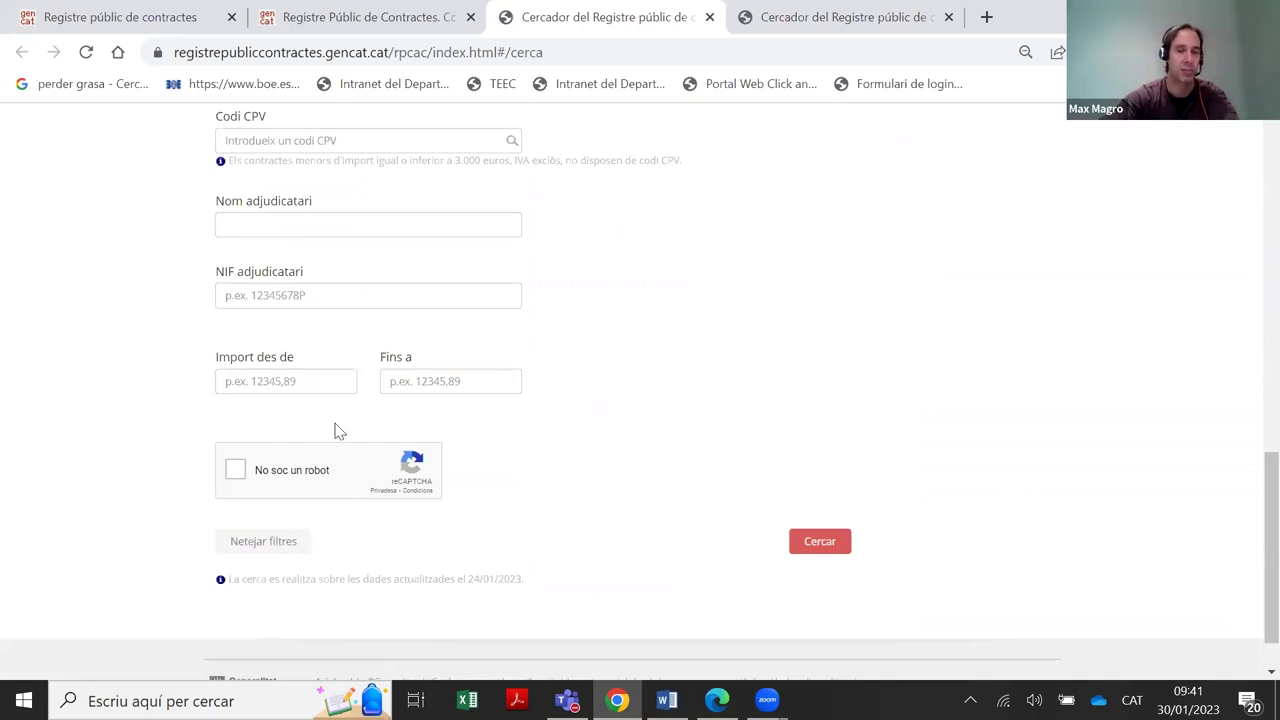
pyautogui.scroll(3, 386, 429)
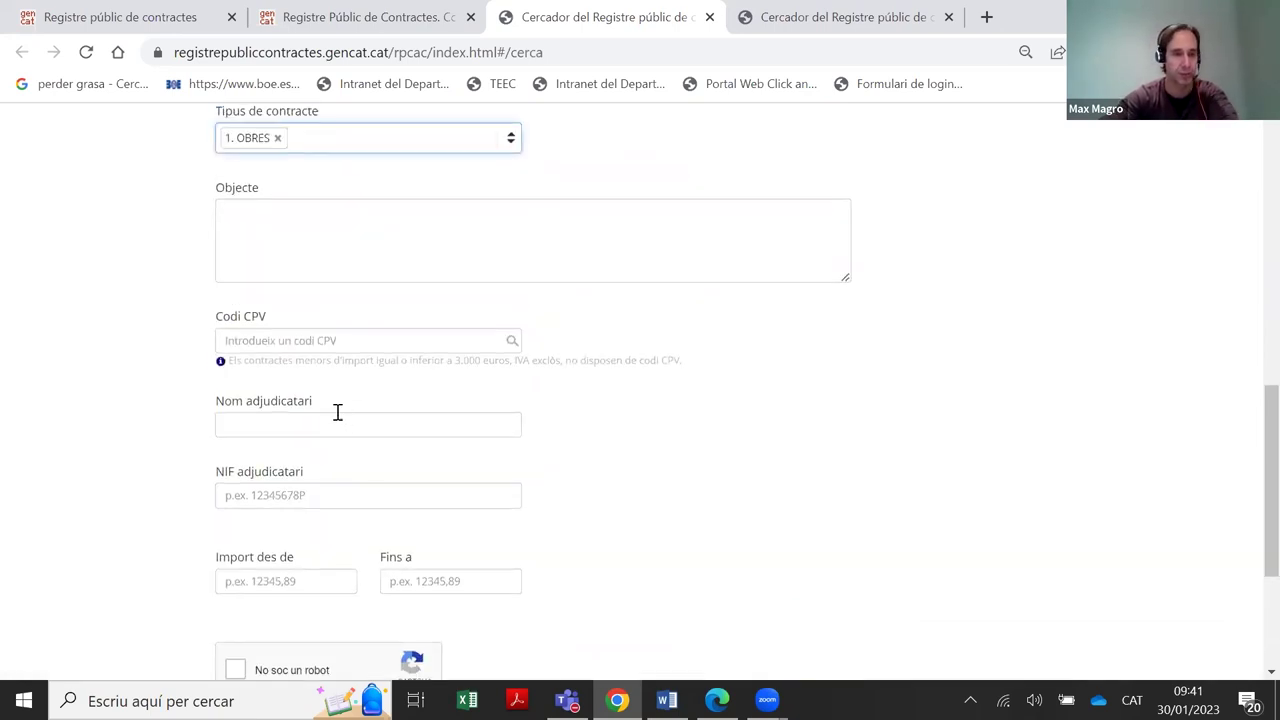
pyautogui.scroll(1, 326, 262)
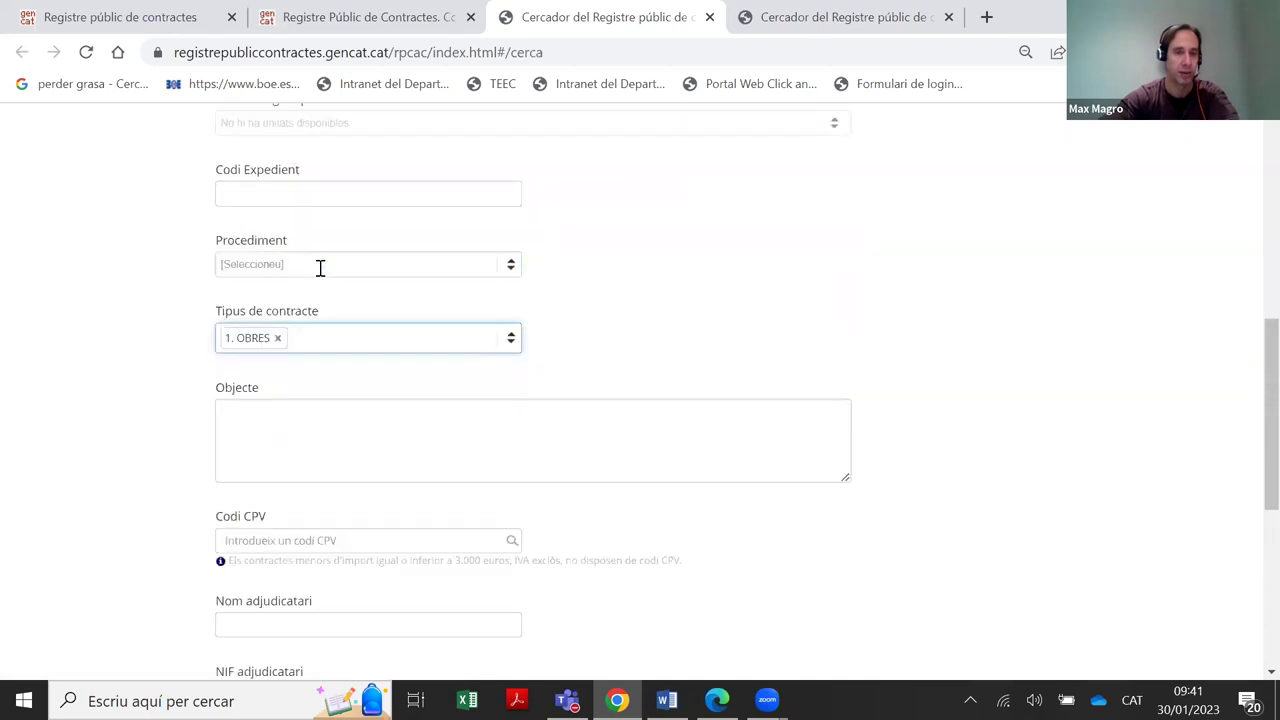
pyautogui.click(320, 266)
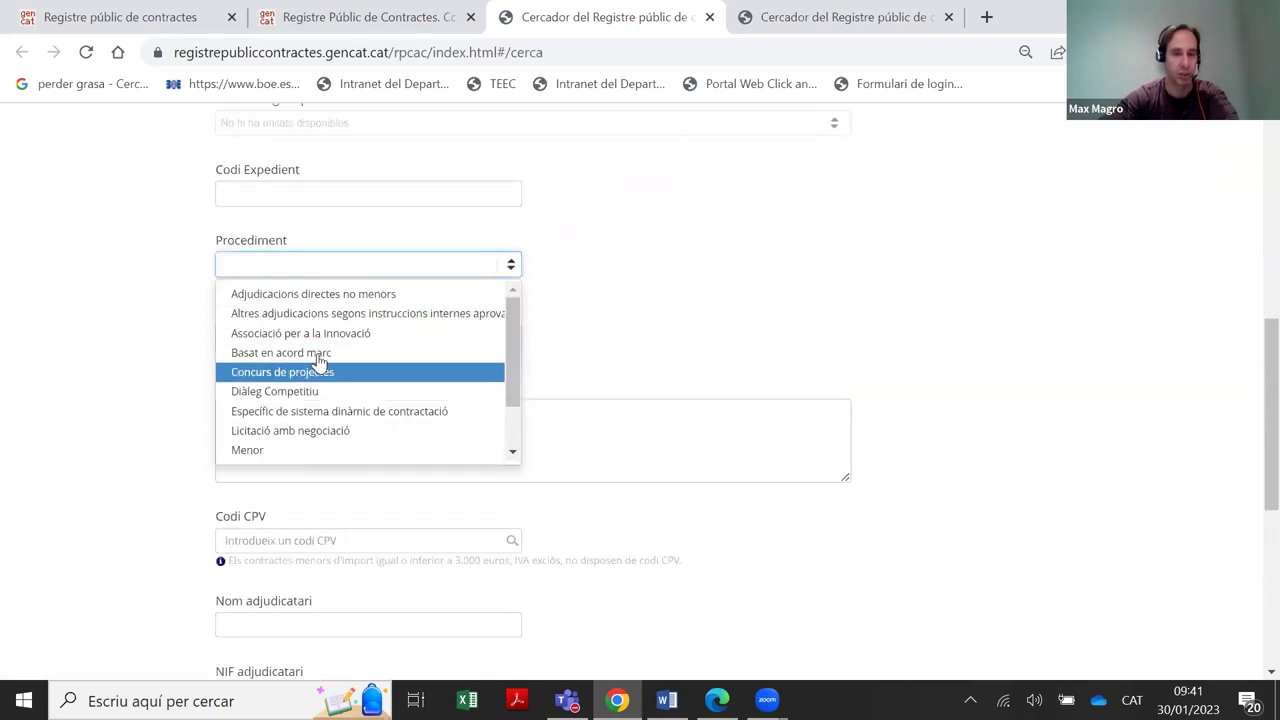
pyautogui.scroll(-1, 305, 410)
pyautogui.click(297, 428)
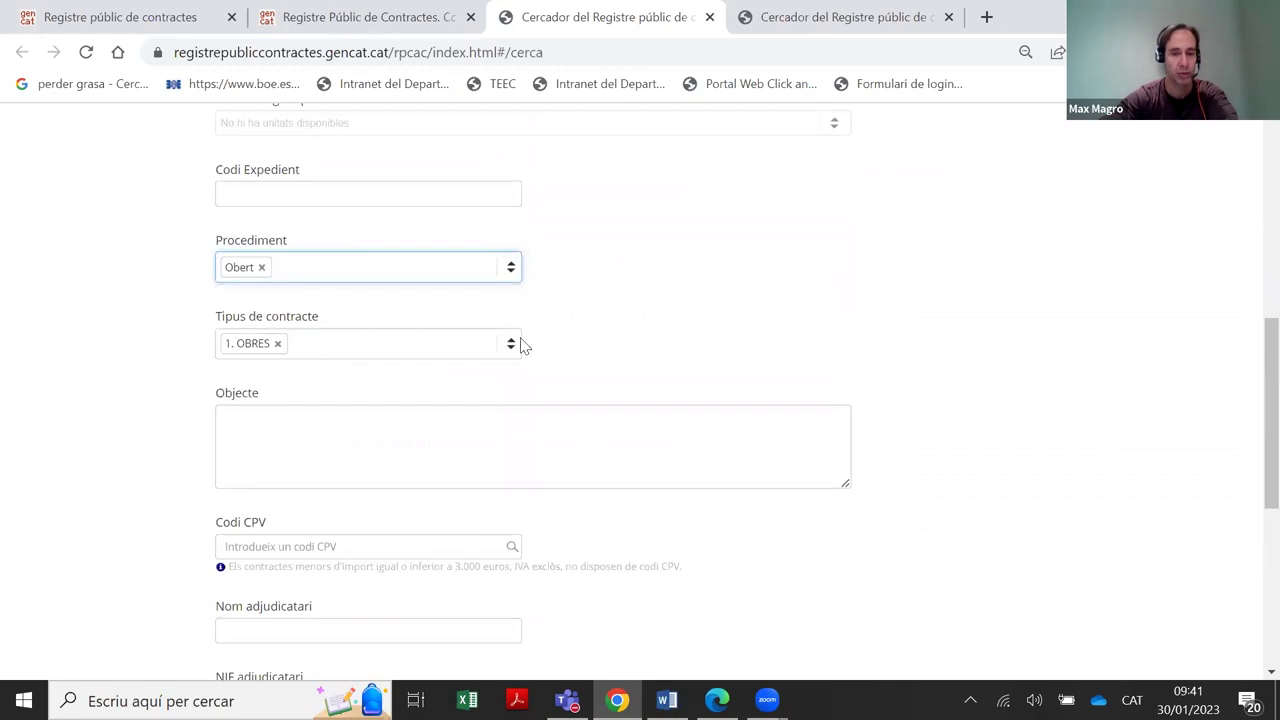
# Complete the "No soc un robot" check and run the contract search with the chosen filters
pyautogui.scroll(1, 450, 325)
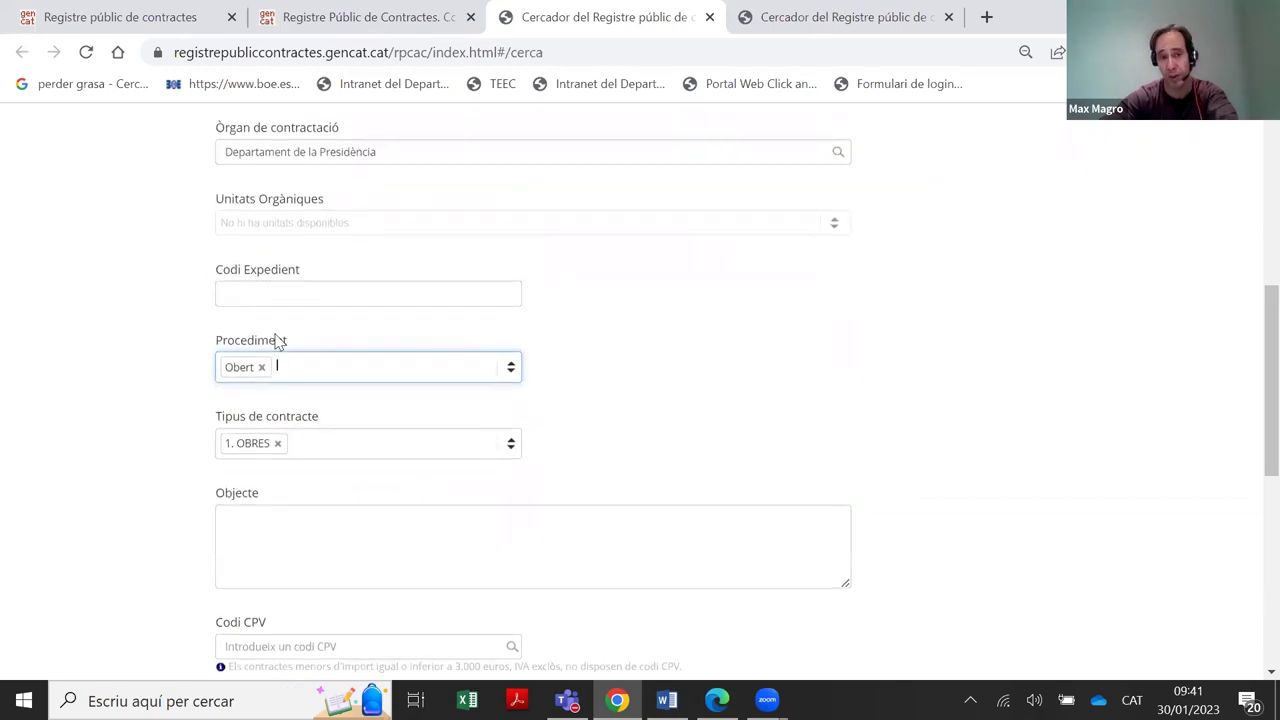
pyautogui.scroll(-2, 358, 316)
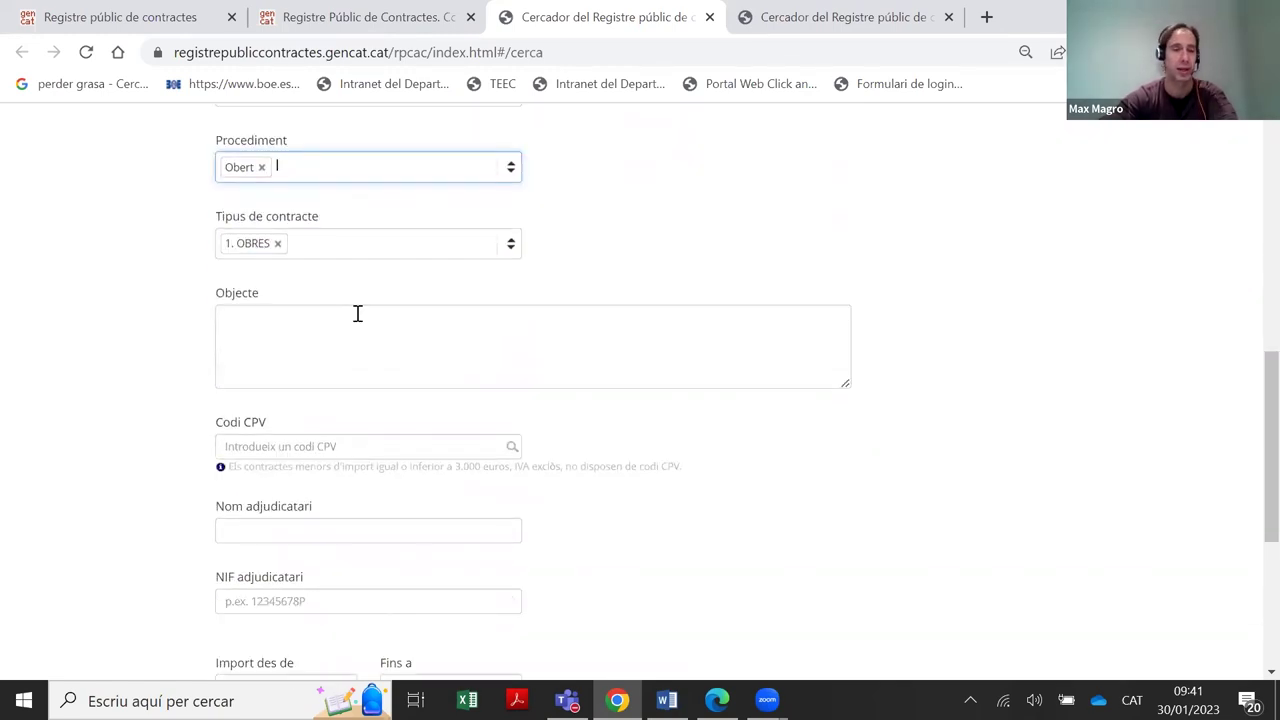
pyautogui.scroll(-4, 326, 357)
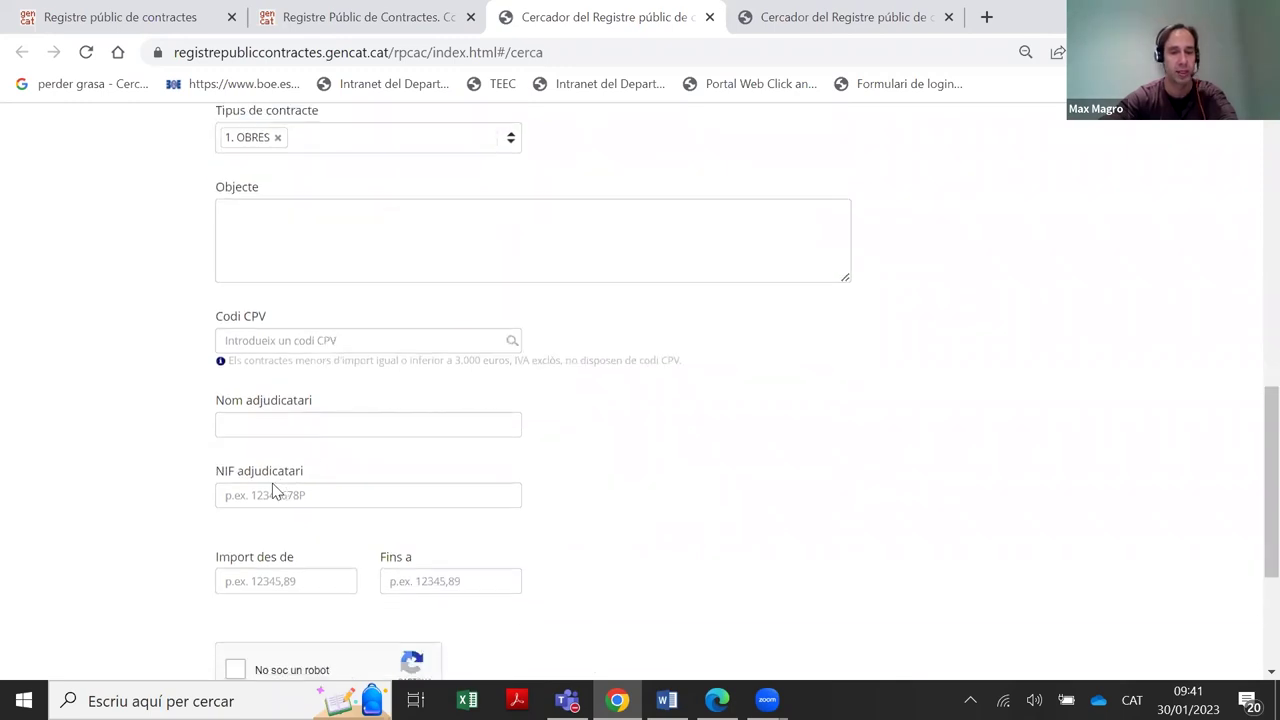
pyautogui.click(234, 411)
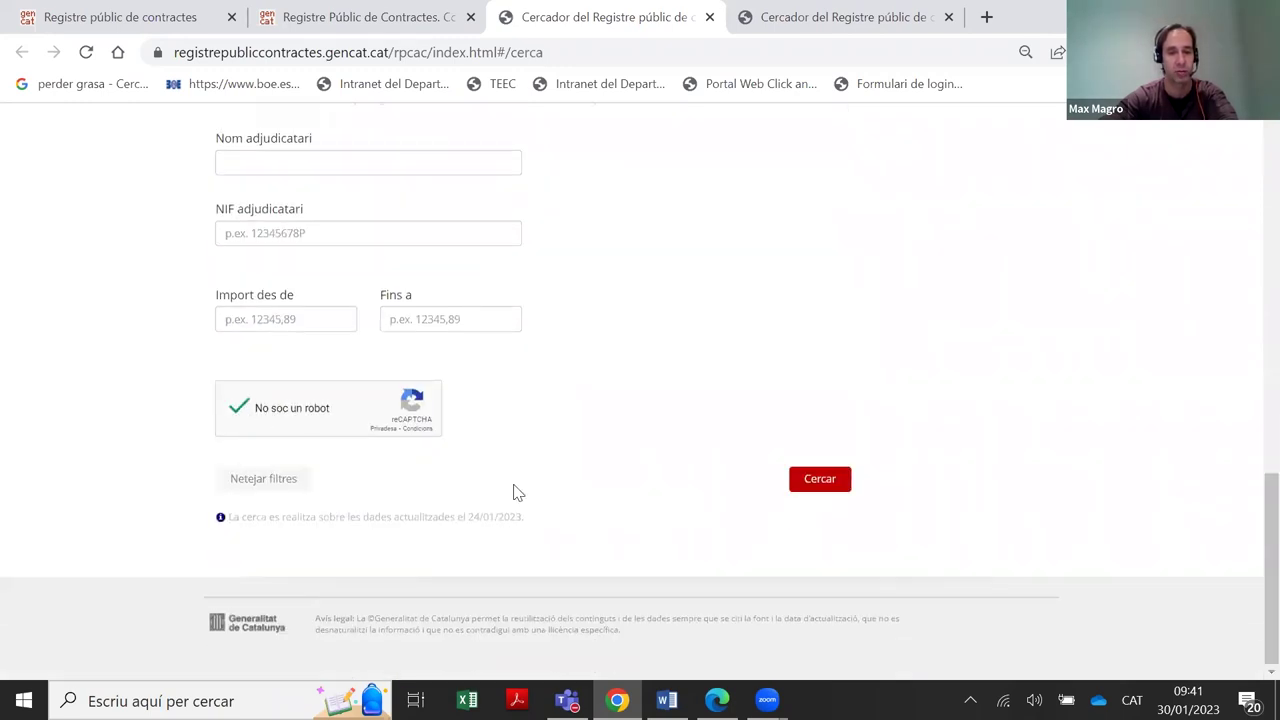
pyautogui.click(820, 481)
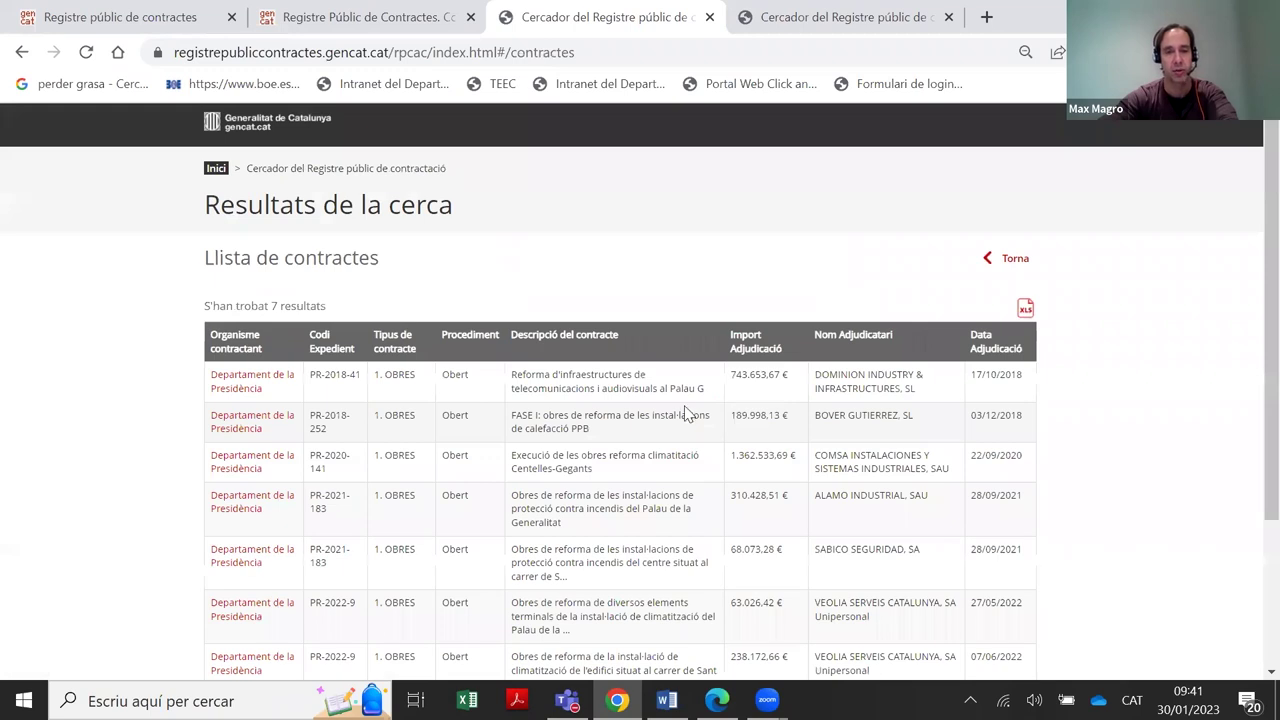
# Open the record of the first listed contract and review its contract data, lots, modifications, extensions and early termination sections
pyautogui.scroll(-1, 488, 374)
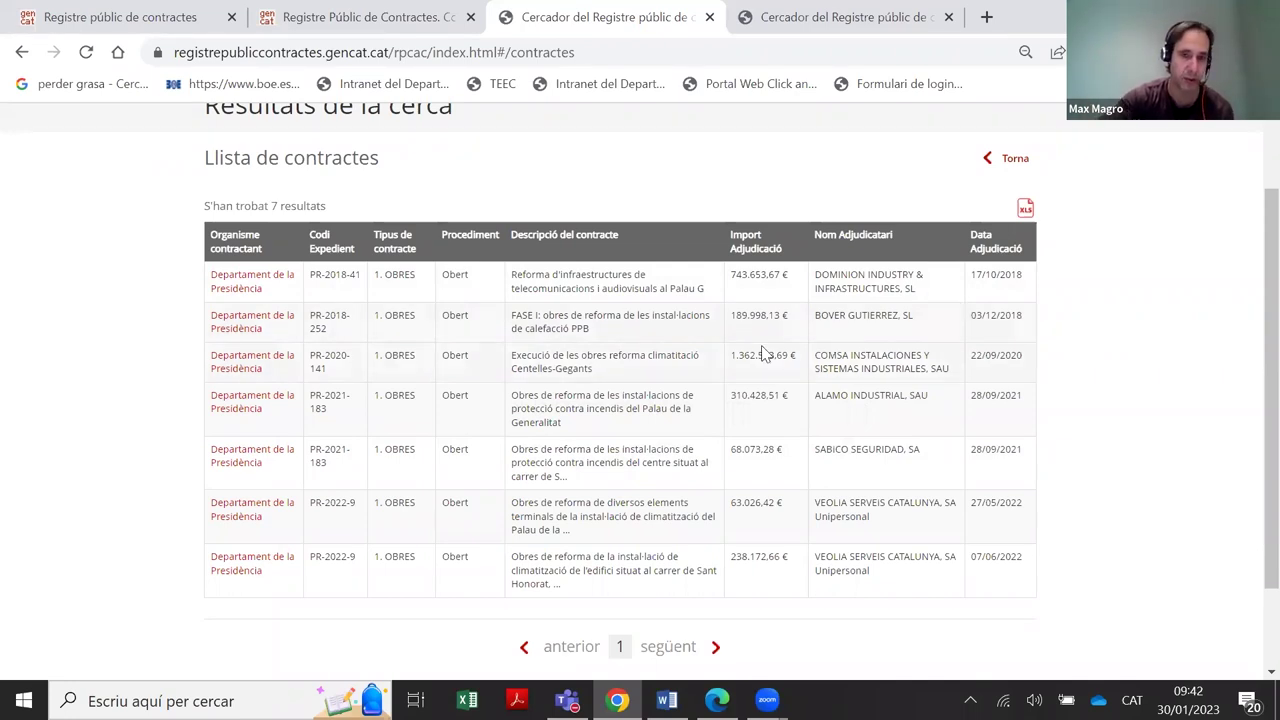
pyautogui.click(251, 288)
pyautogui.scroll(-3, 489, 367)
pyautogui.scroll(4, 449, 397)
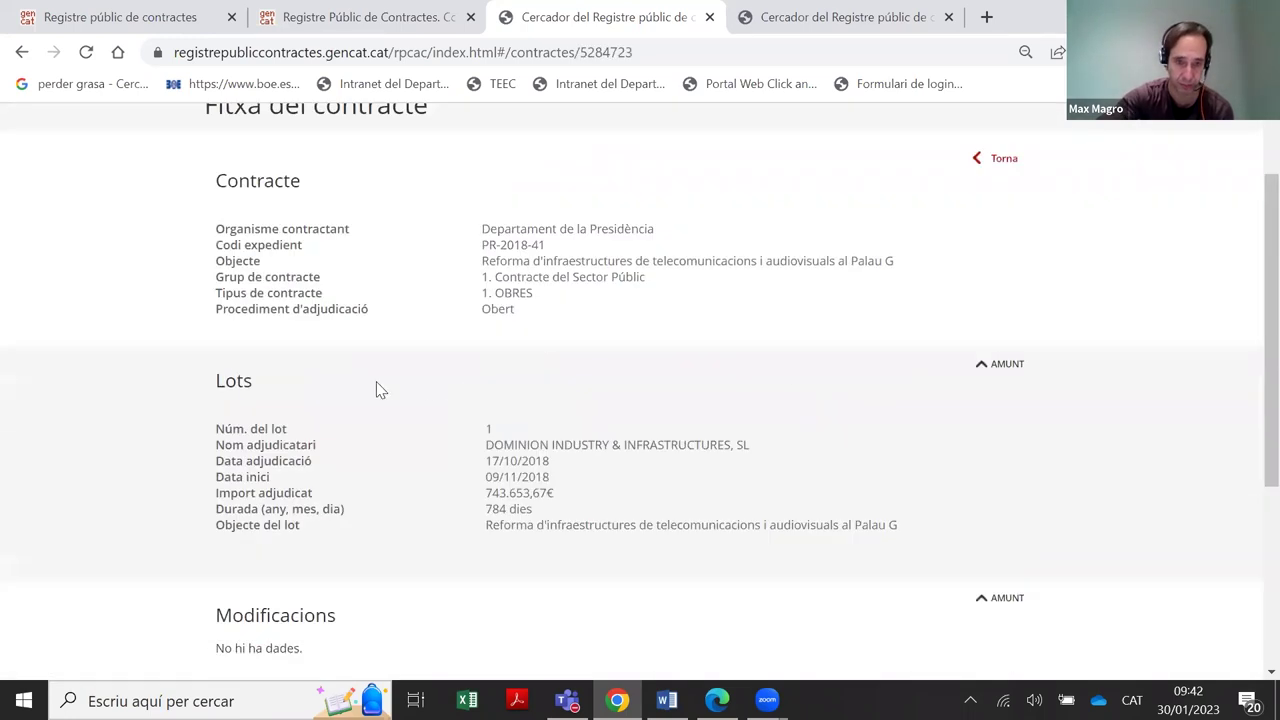
pyautogui.scroll(-5, 517, 368)
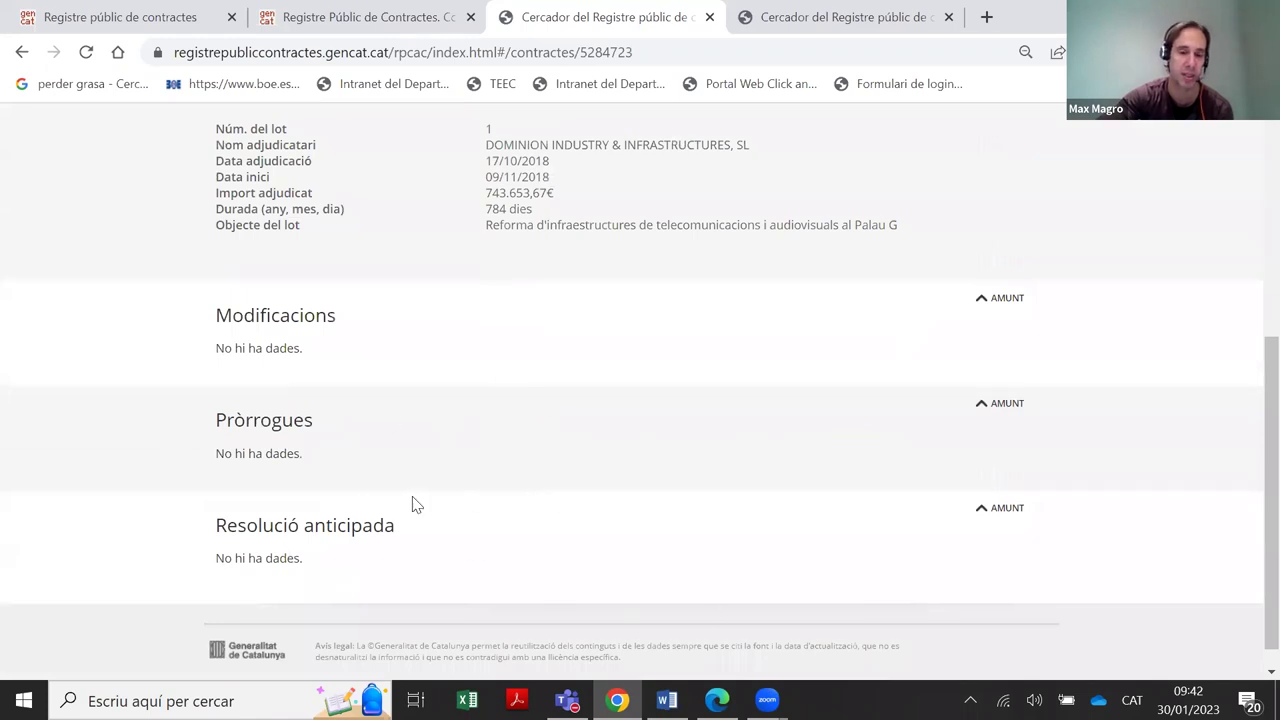
# Return from the contract record to the list of found contracts and request its XLS export
pyautogui.scroll(2, 384, 528)
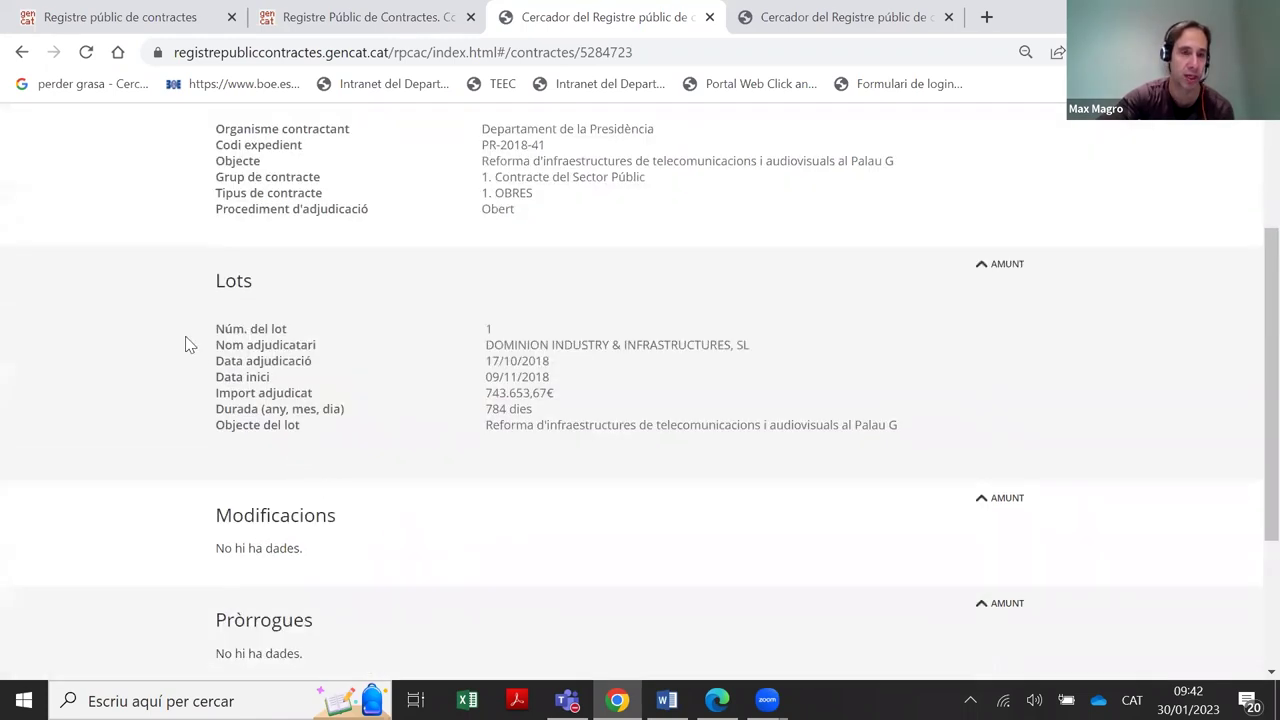
pyautogui.click(21, 54)
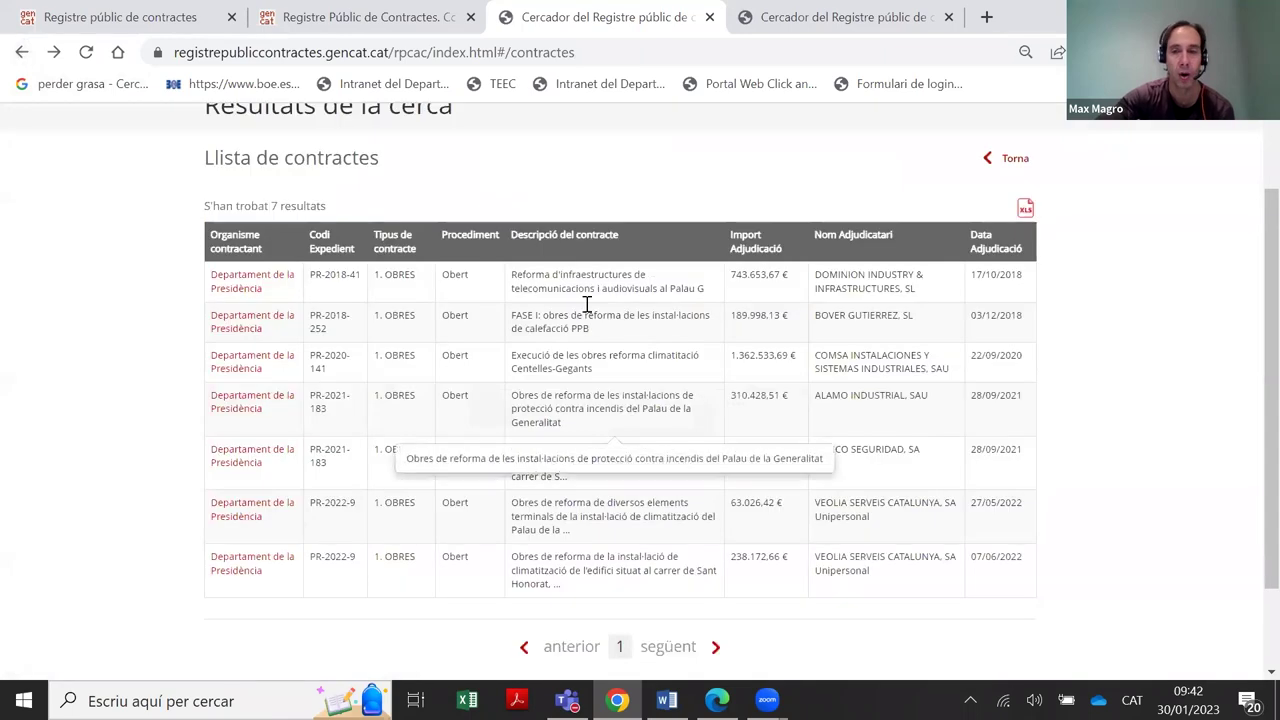
pyautogui.click(1025, 210)
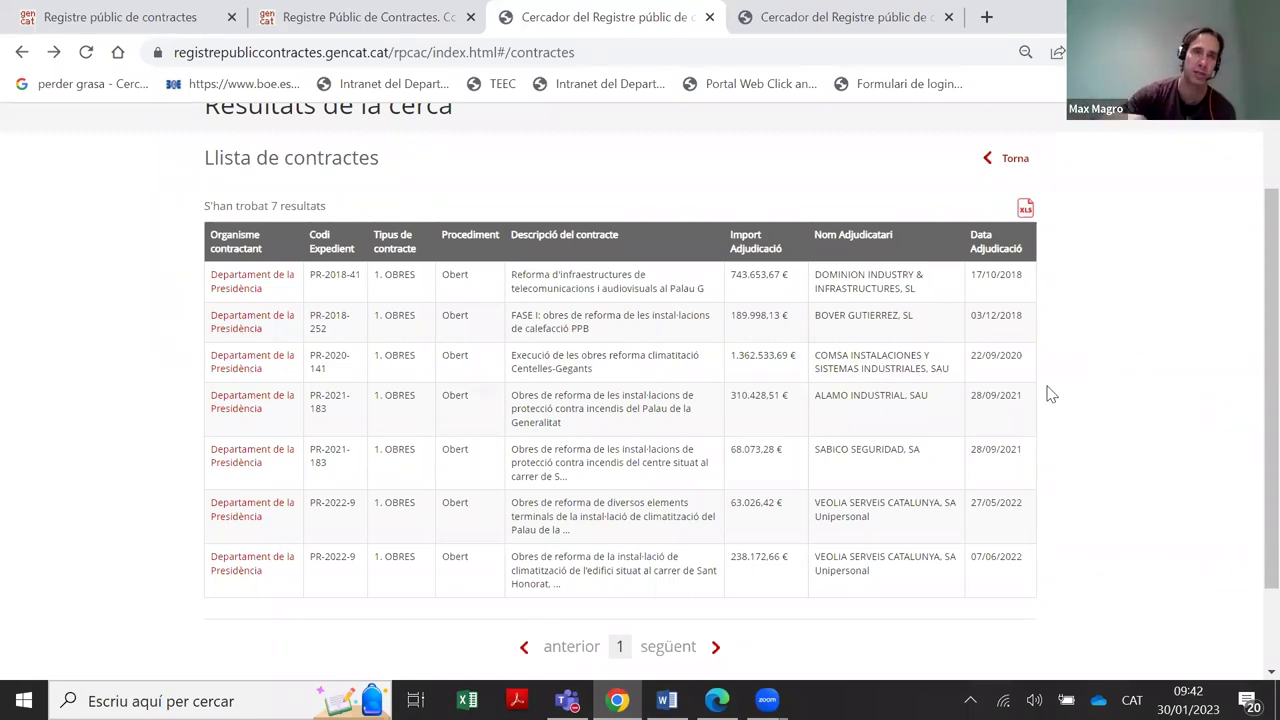
pyautogui.scroll(1, 990, 393)
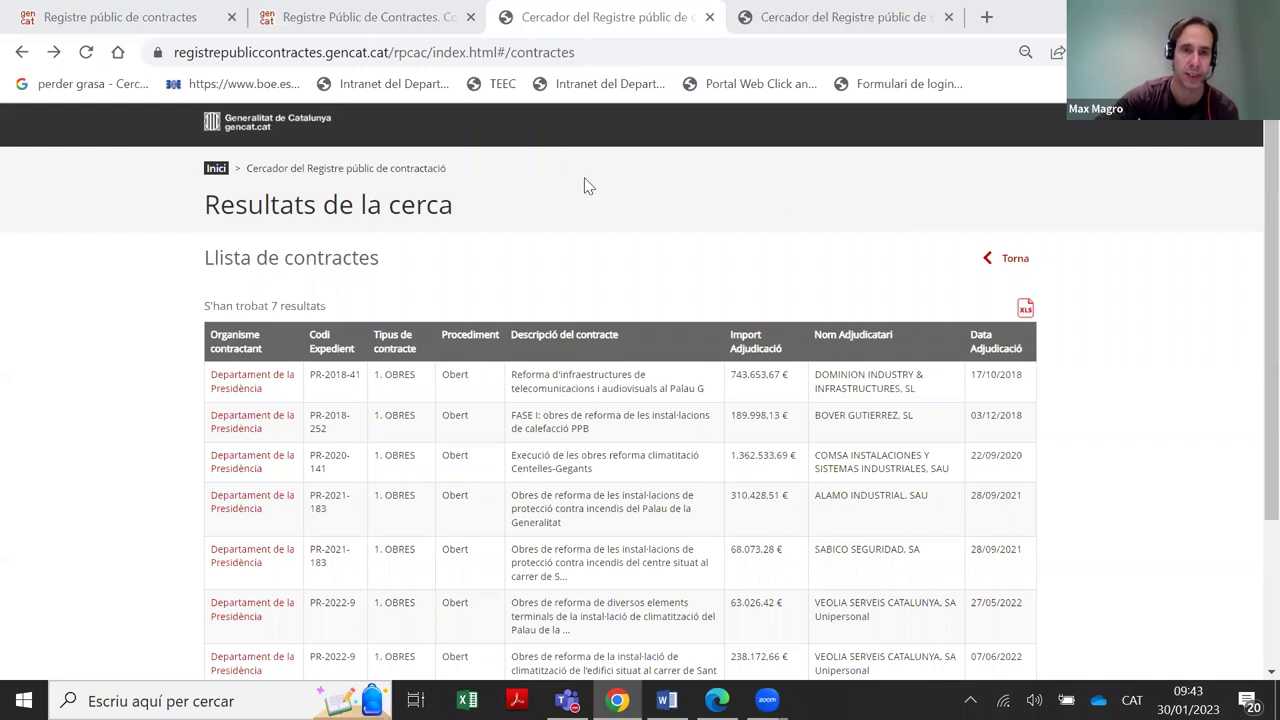
# Consult the Registre Públic de Contractes (RPC) information page and return to the list of found contracts
pyautogui.click(283, 17)
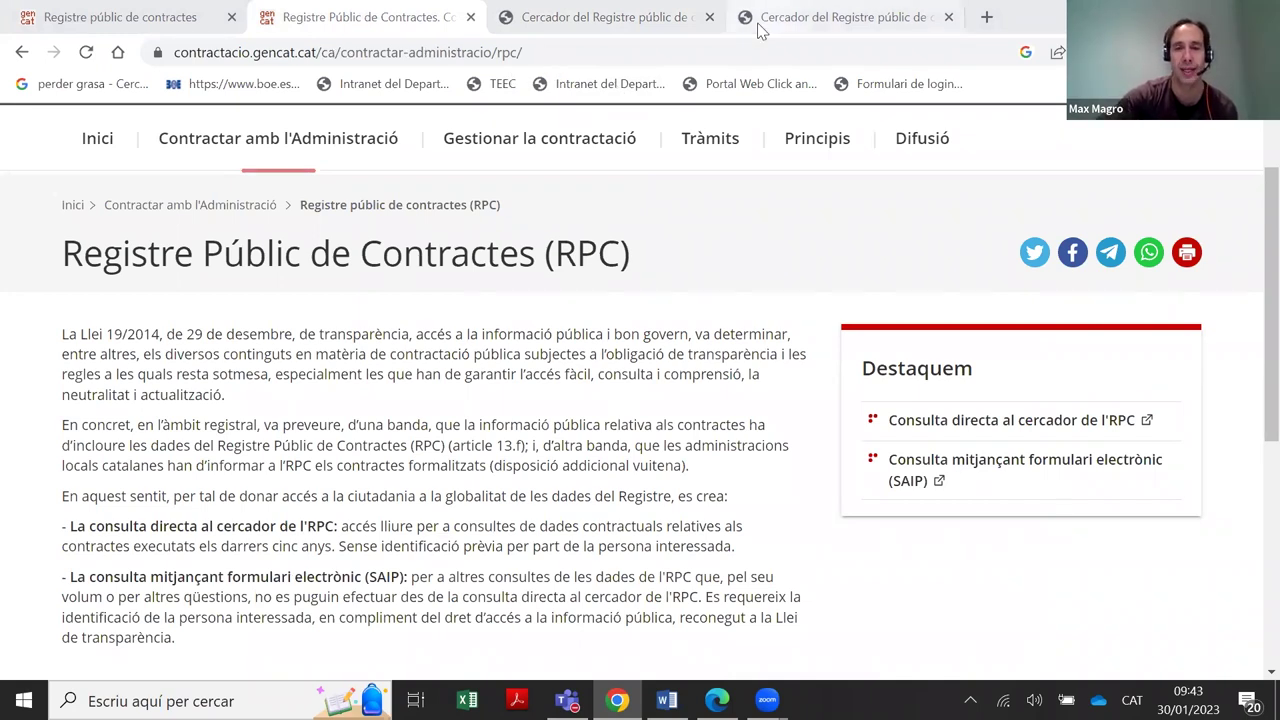
pyautogui.click(610, 24)
pyautogui.scroll(-1, 680, 378)
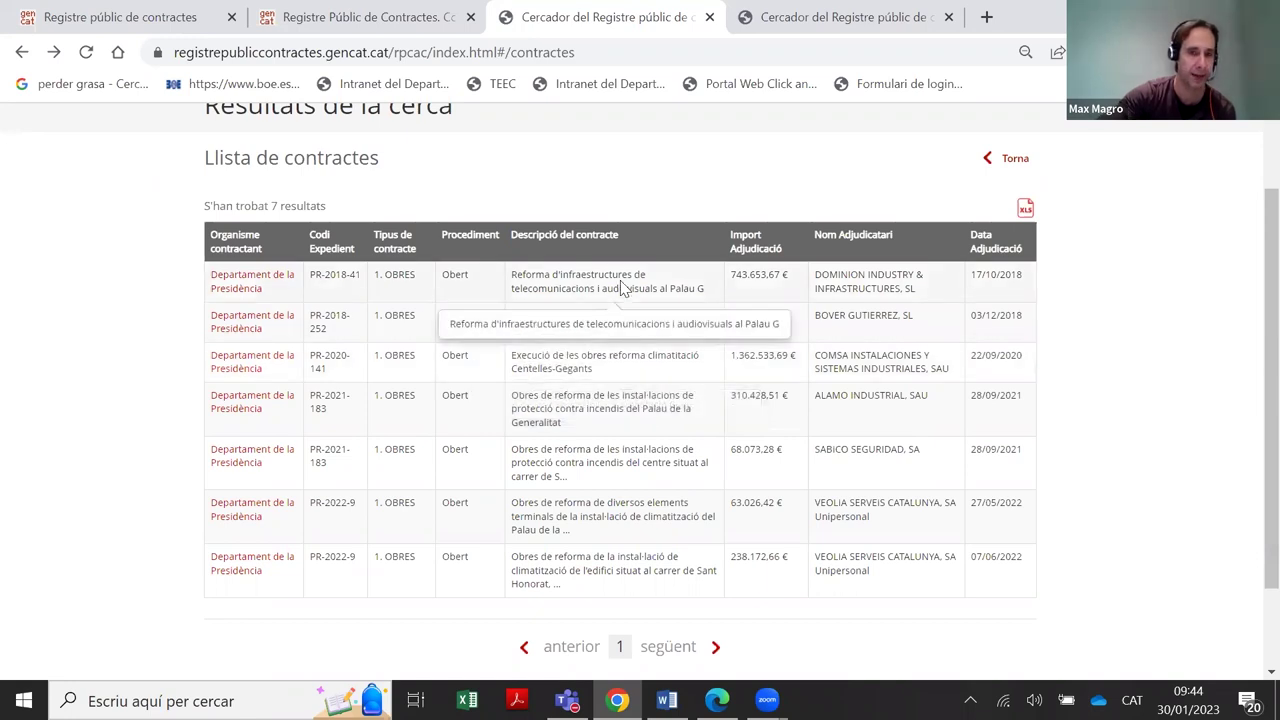
# Close both contract search pages and review the direct and electronic form (SAIP) consultation options on the RPC page
pyautogui.click(709, 17)
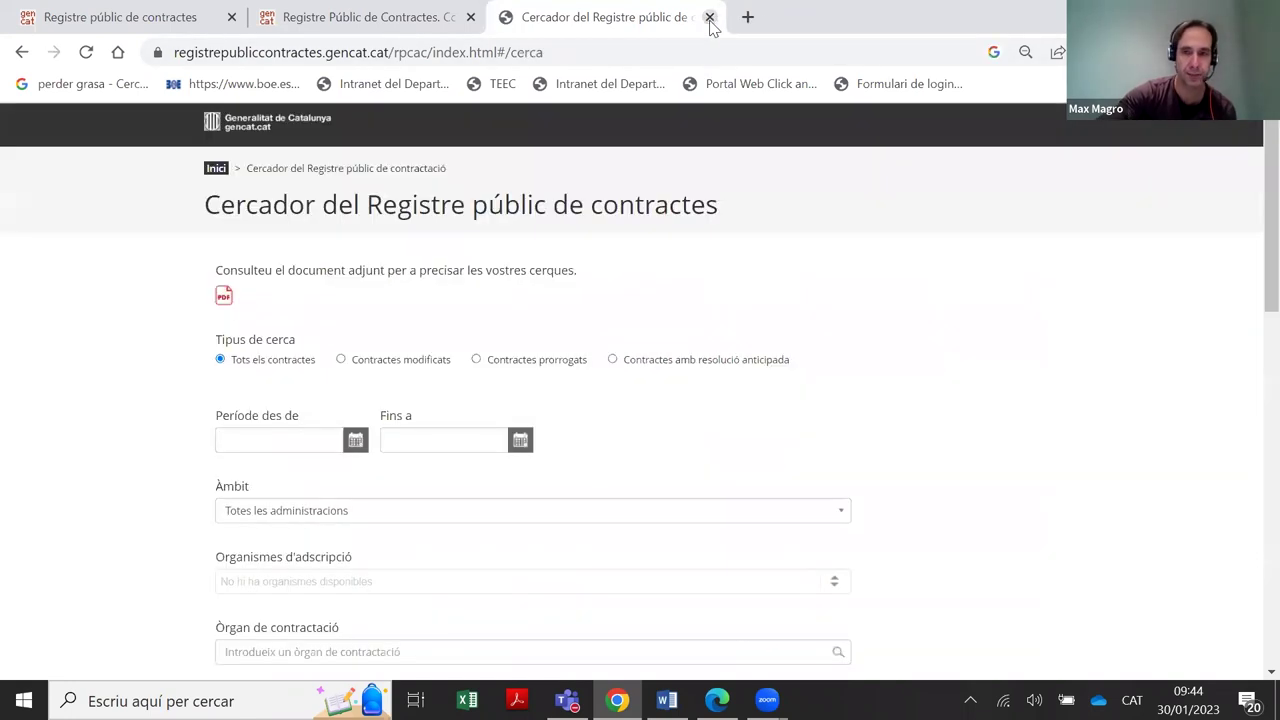
pyautogui.click(709, 17)
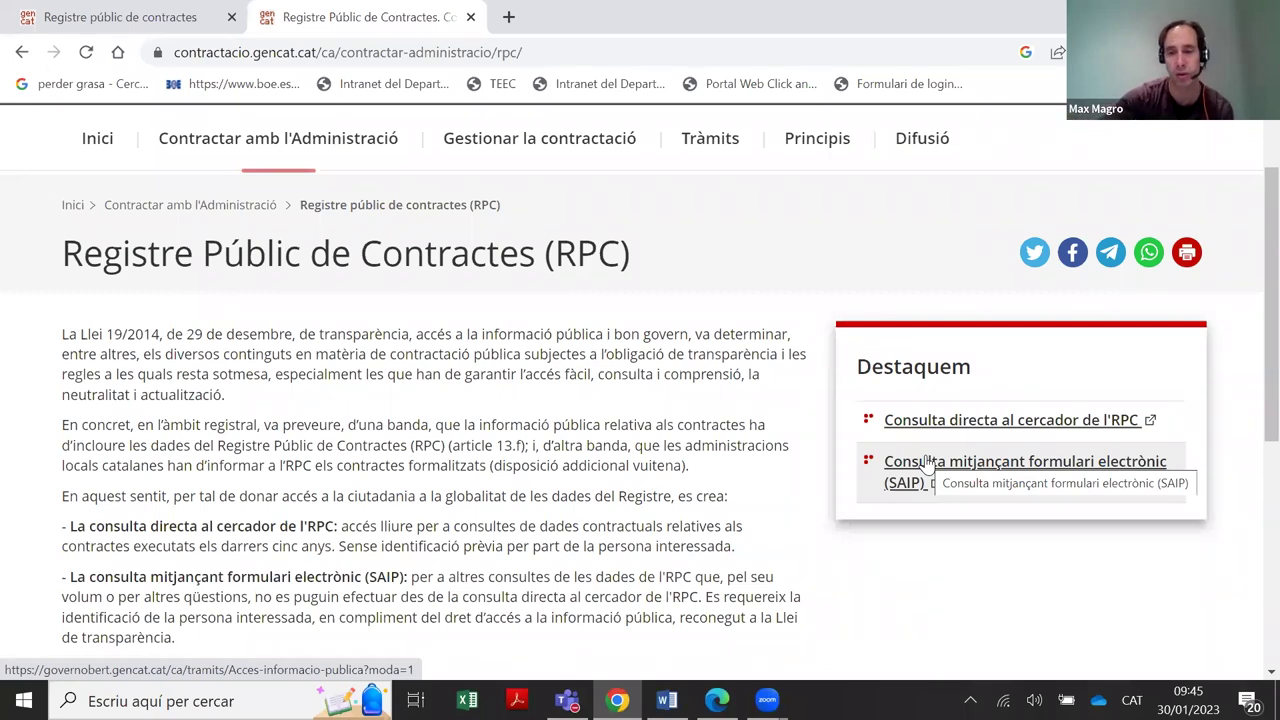
pyautogui.scroll(1, 594, 502)
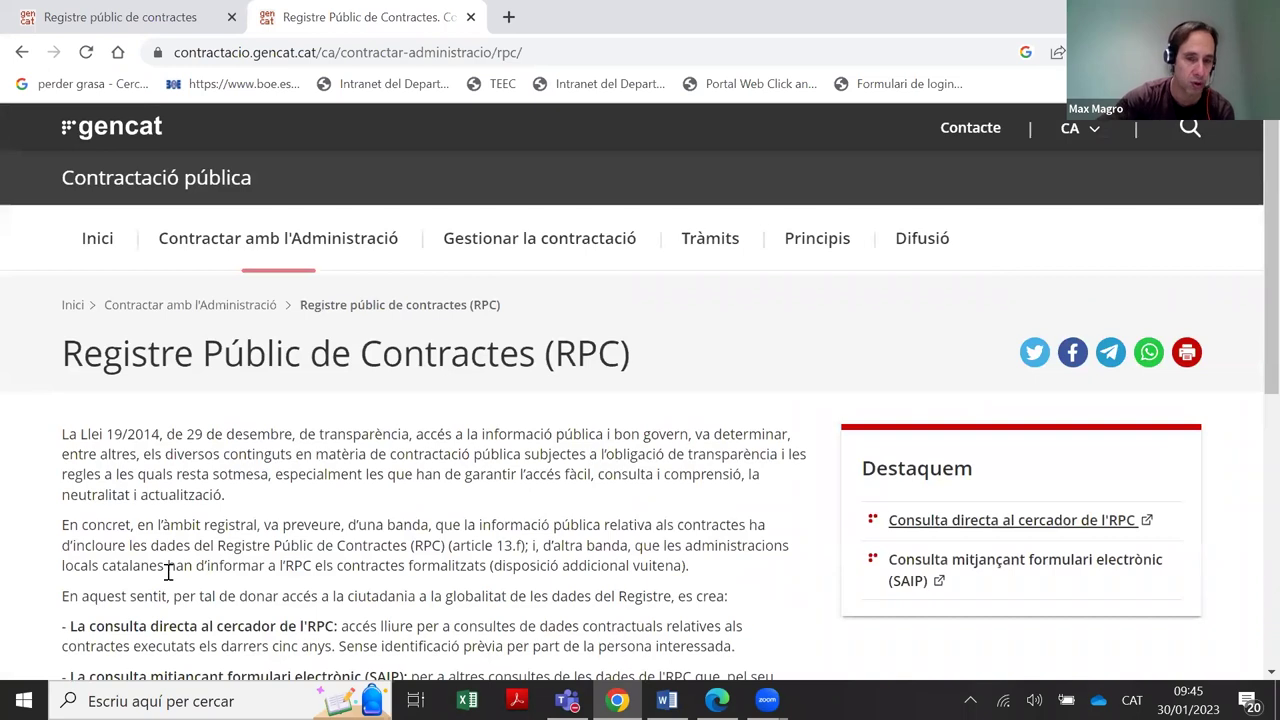
pyautogui.scroll(-1, 168, 574)
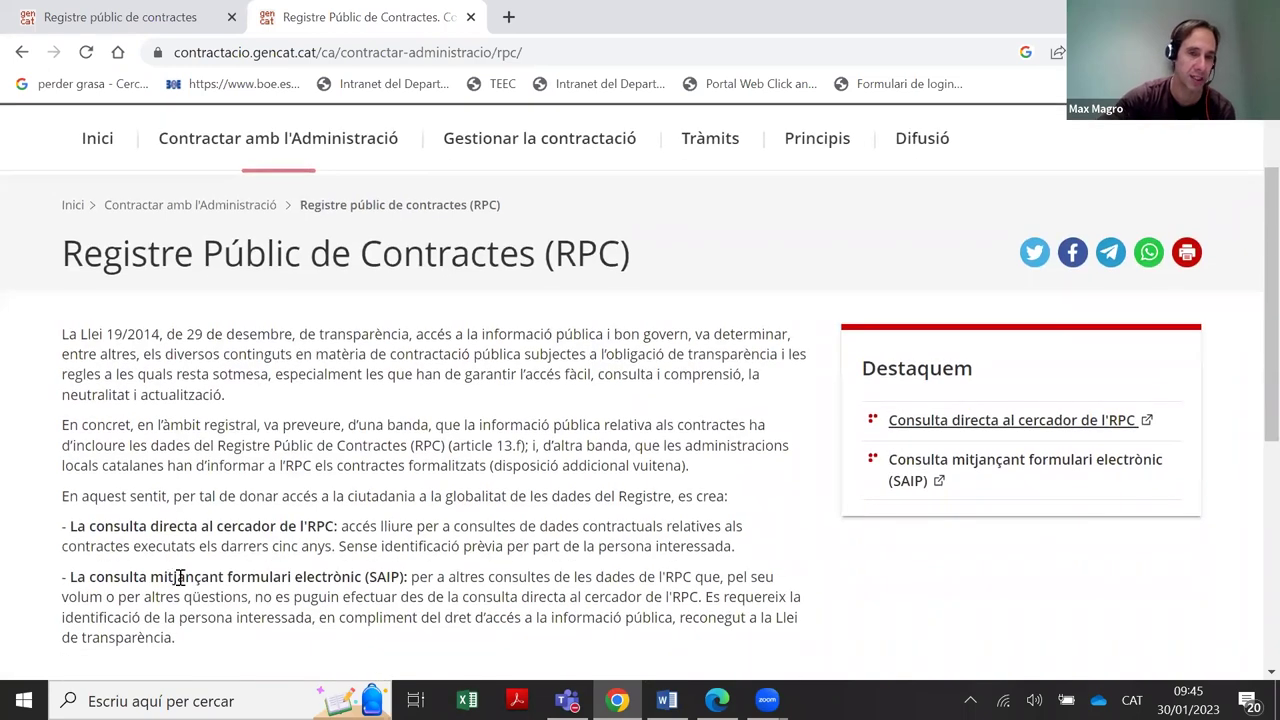
# Go back to the general Registre públic de contractes page and open its Administració section
pyautogui.click(22, 52)
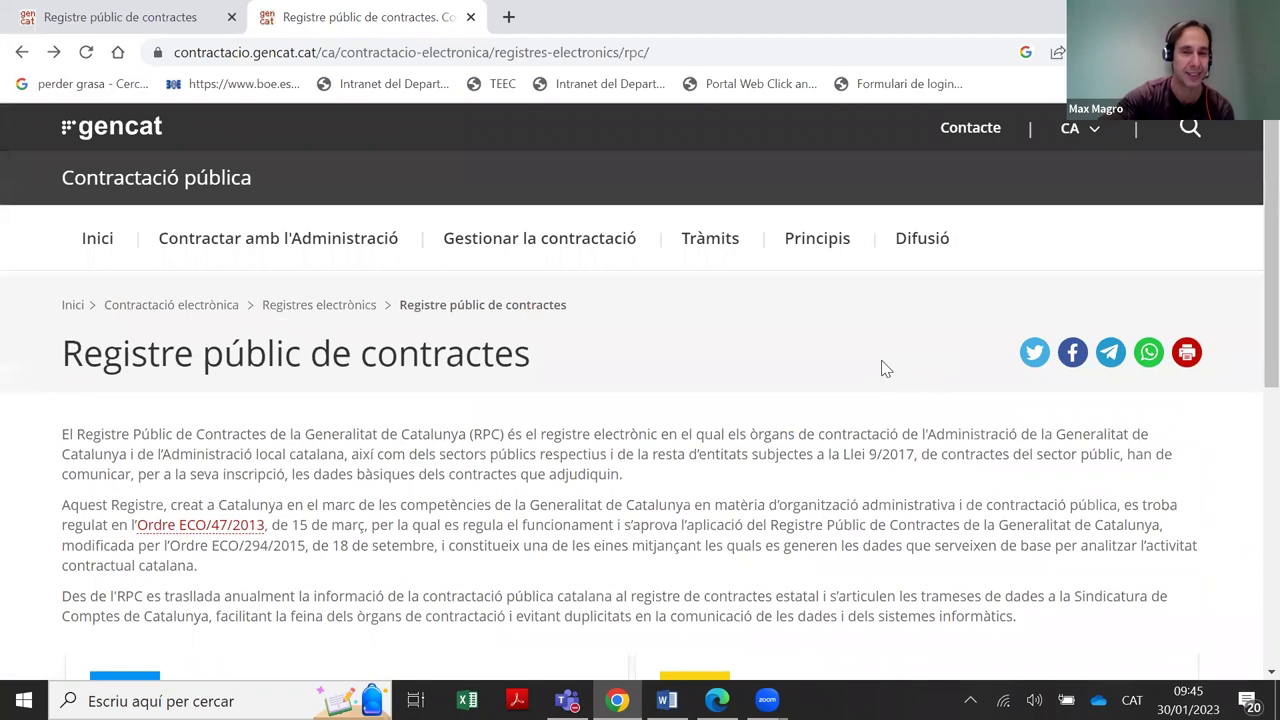
pyautogui.scroll(-1, 882, 368)
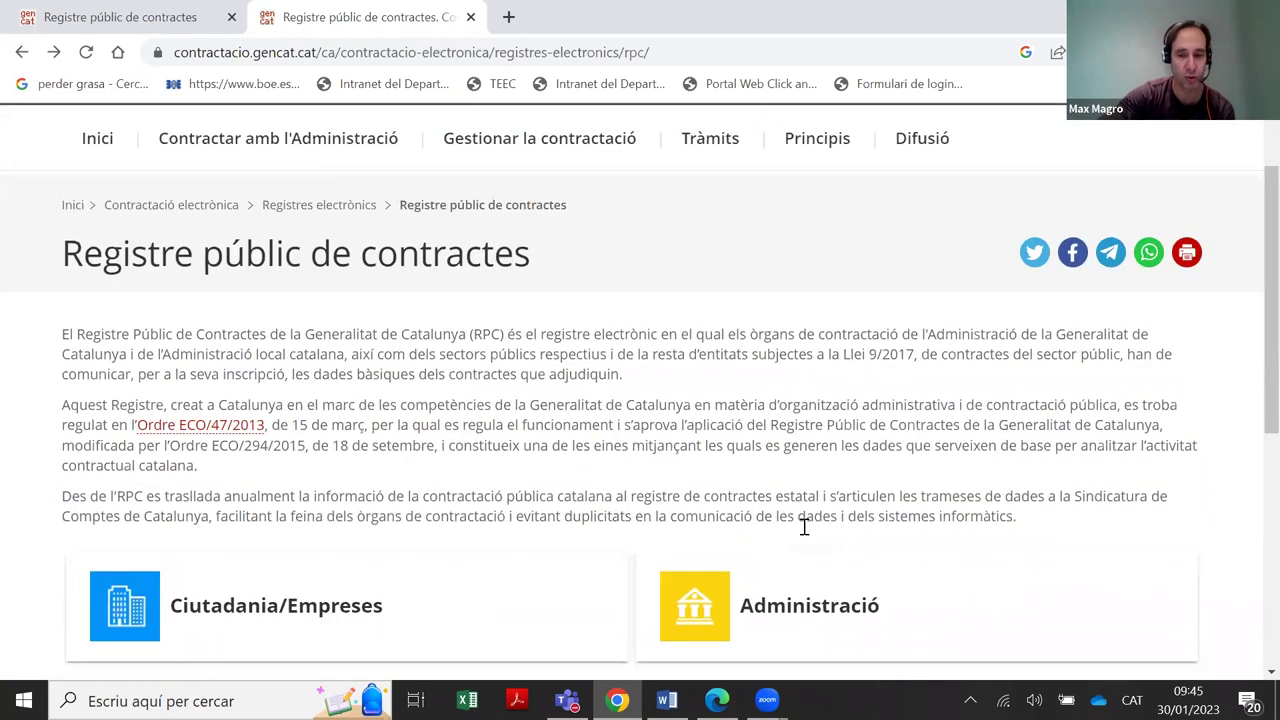
pyautogui.click(826, 607)
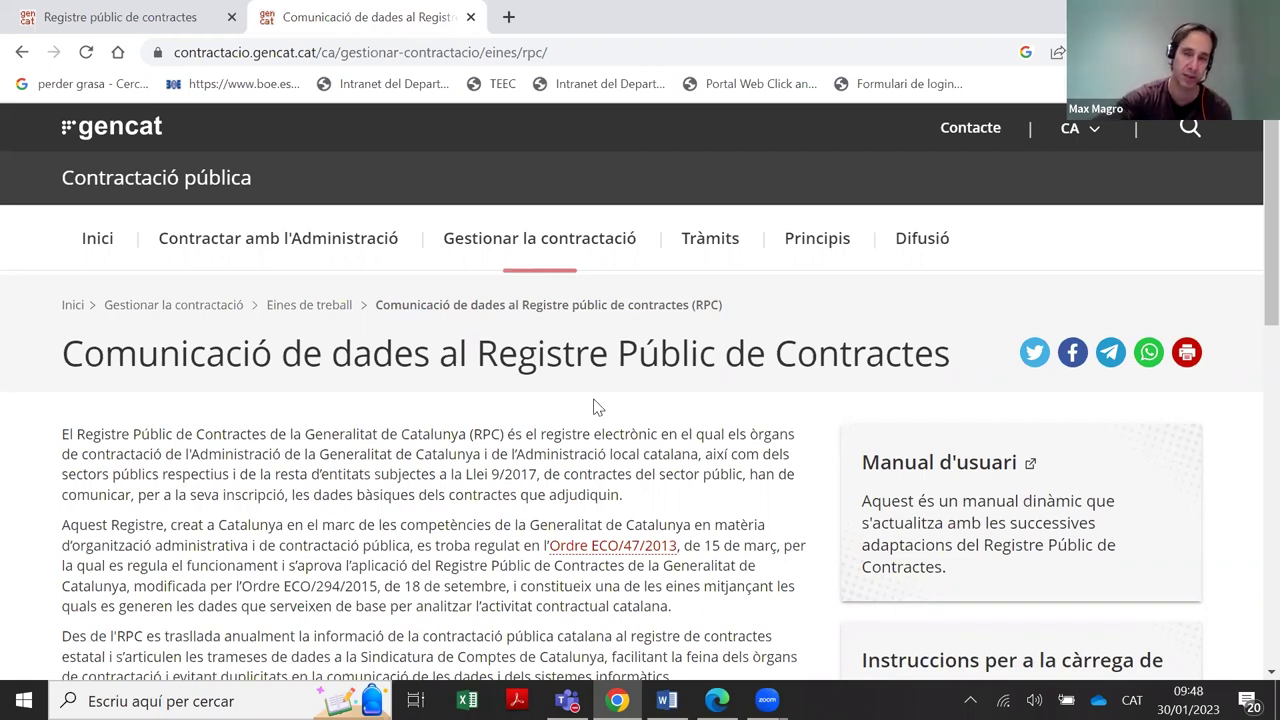
# Examine the data communication page's introduction and Manual d'usuari resource, and check the help links in the register application
pyautogui.scroll(-3, 557, 423)
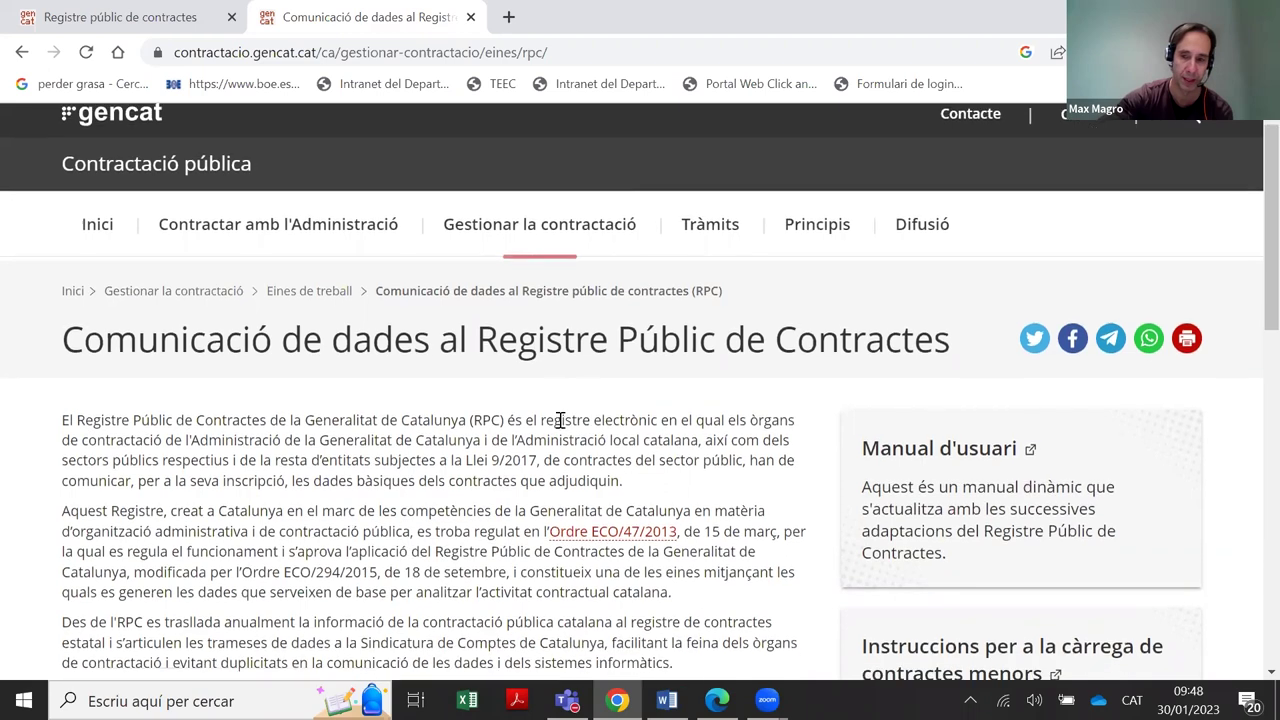
pyautogui.scroll(1, 557, 423)
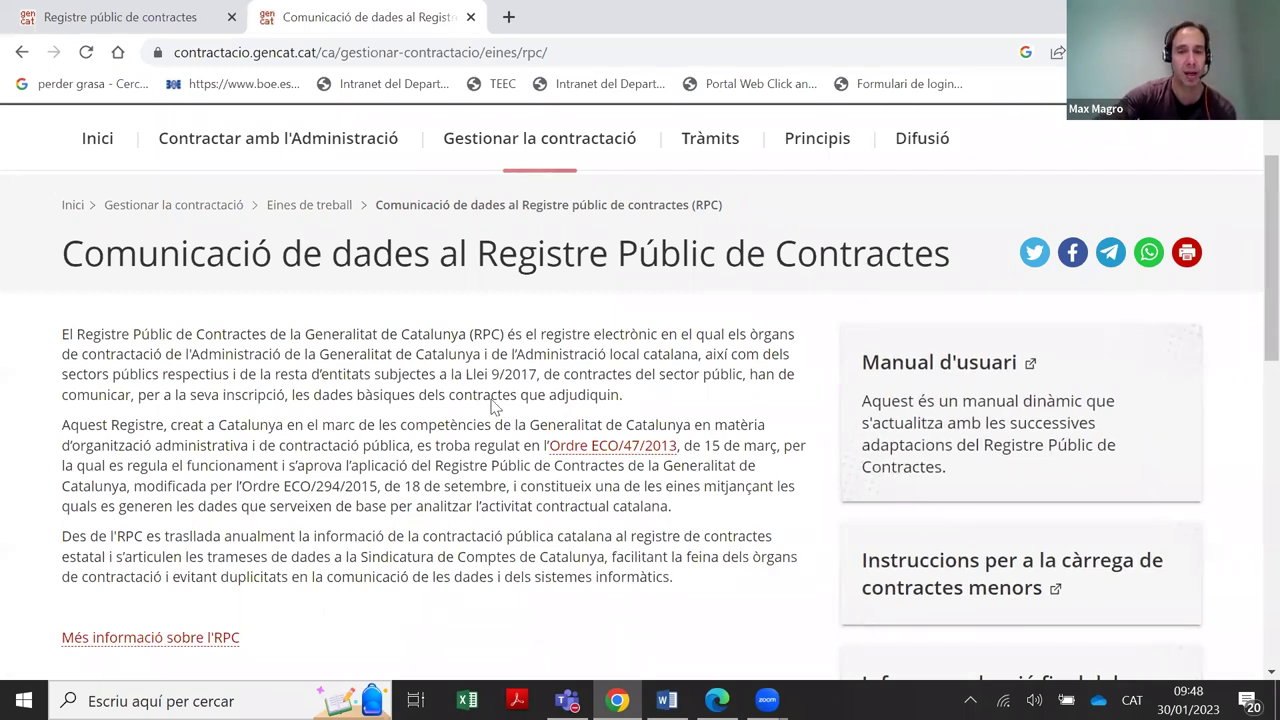
pyautogui.scroll(-1, 485, 405)
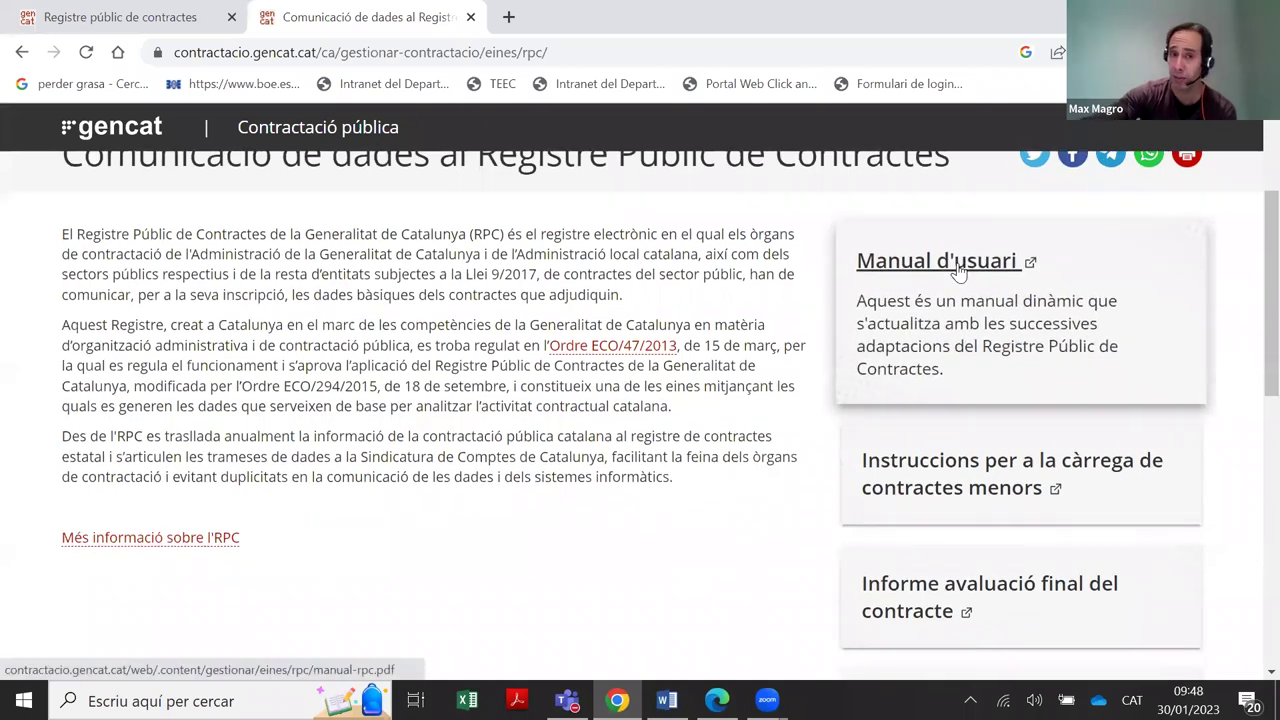
pyautogui.click(154, 24)
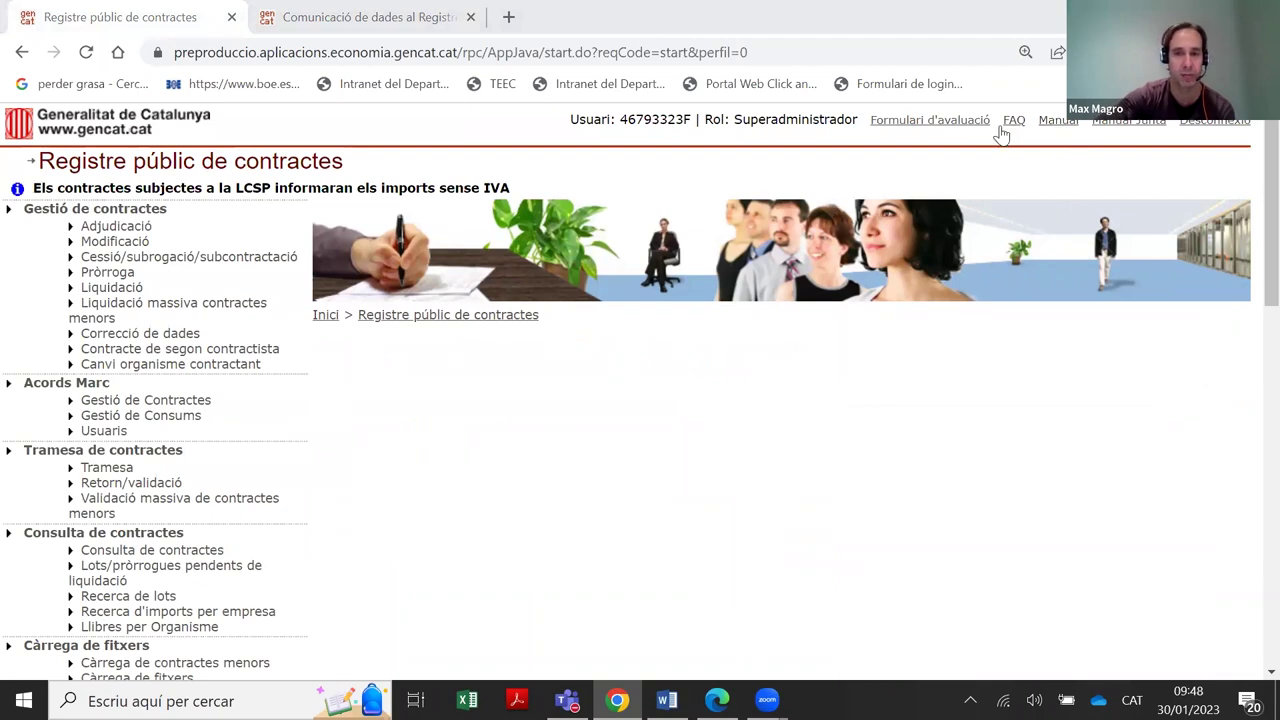
pyautogui.click(366, 15)
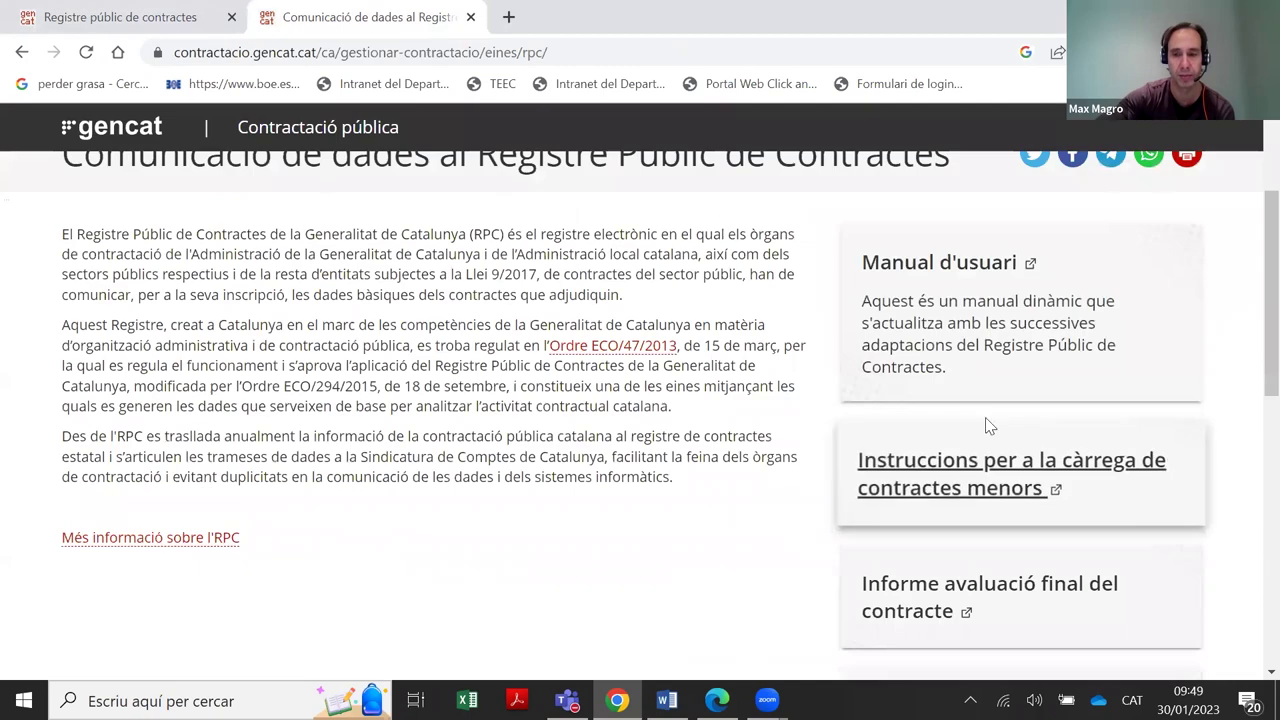
# Review the remaining support resources and expand Gestió de persones usuàries to read how to register users
pyautogui.scroll(-1, 906, 530)
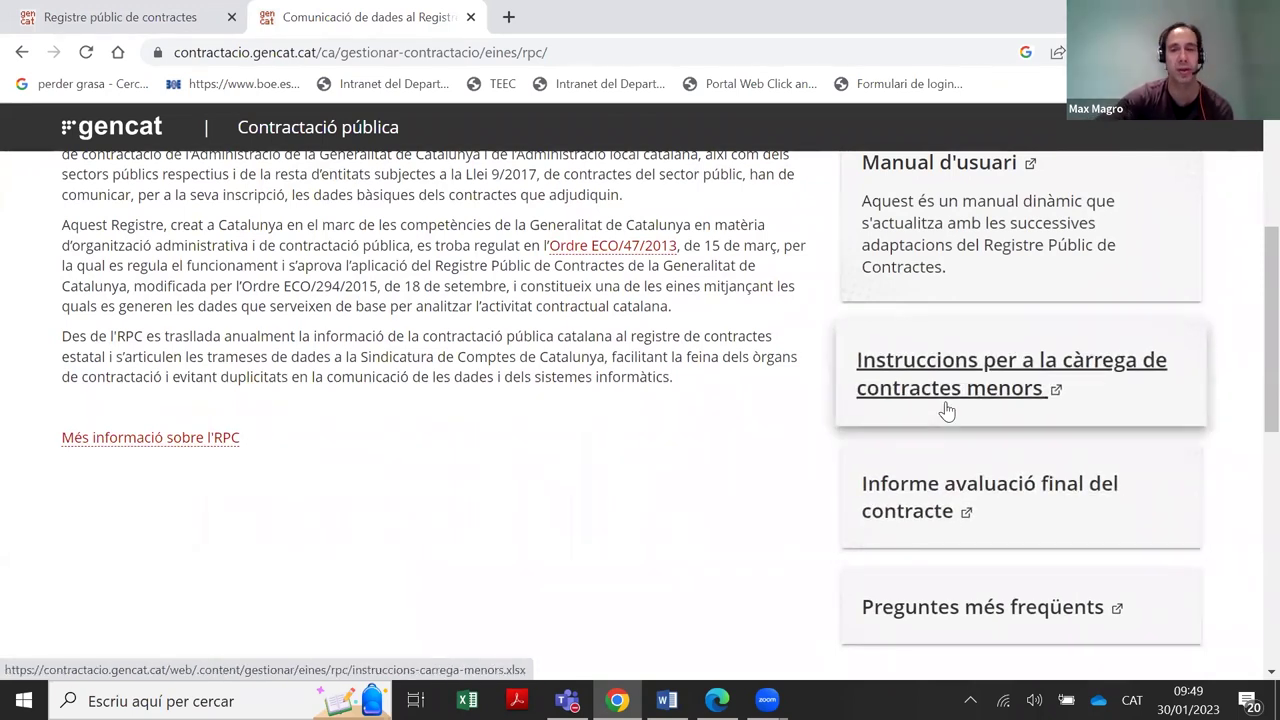
pyautogui.scroll(-1, 550, 400)
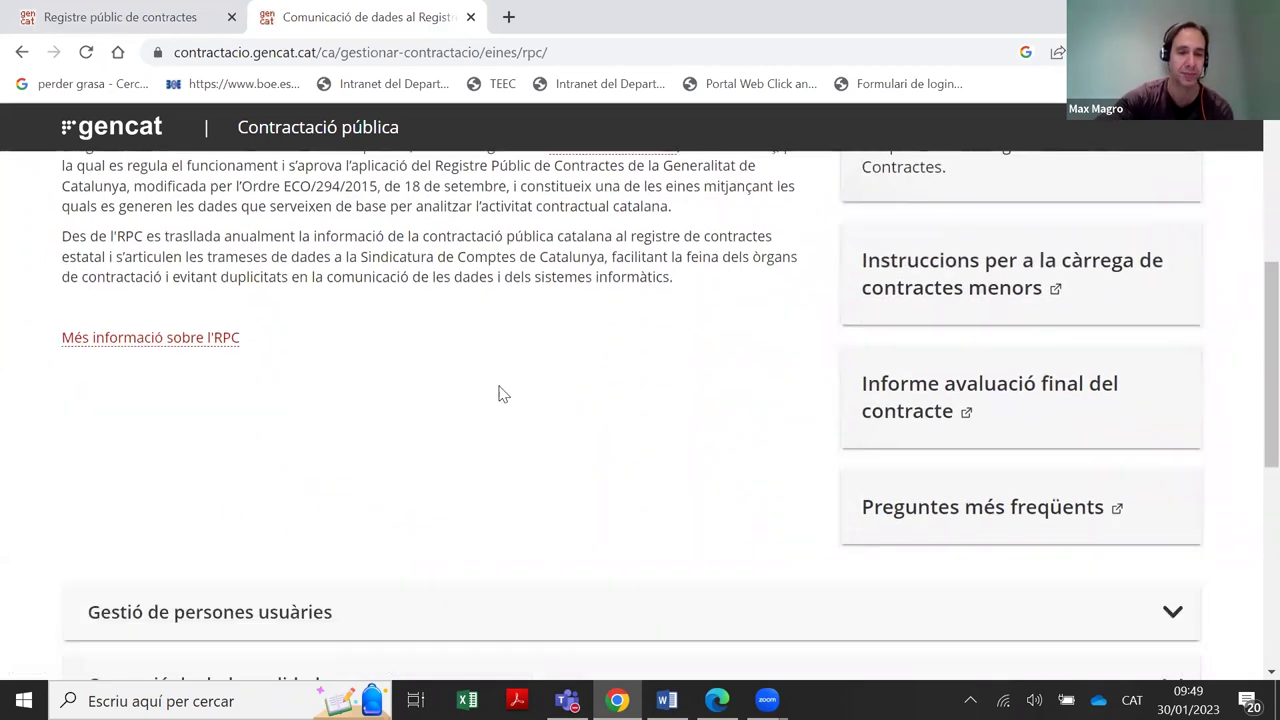
pyautogui.scroll(-1, 300, 380)
pyautogui.scroll(-2, 310, 382)
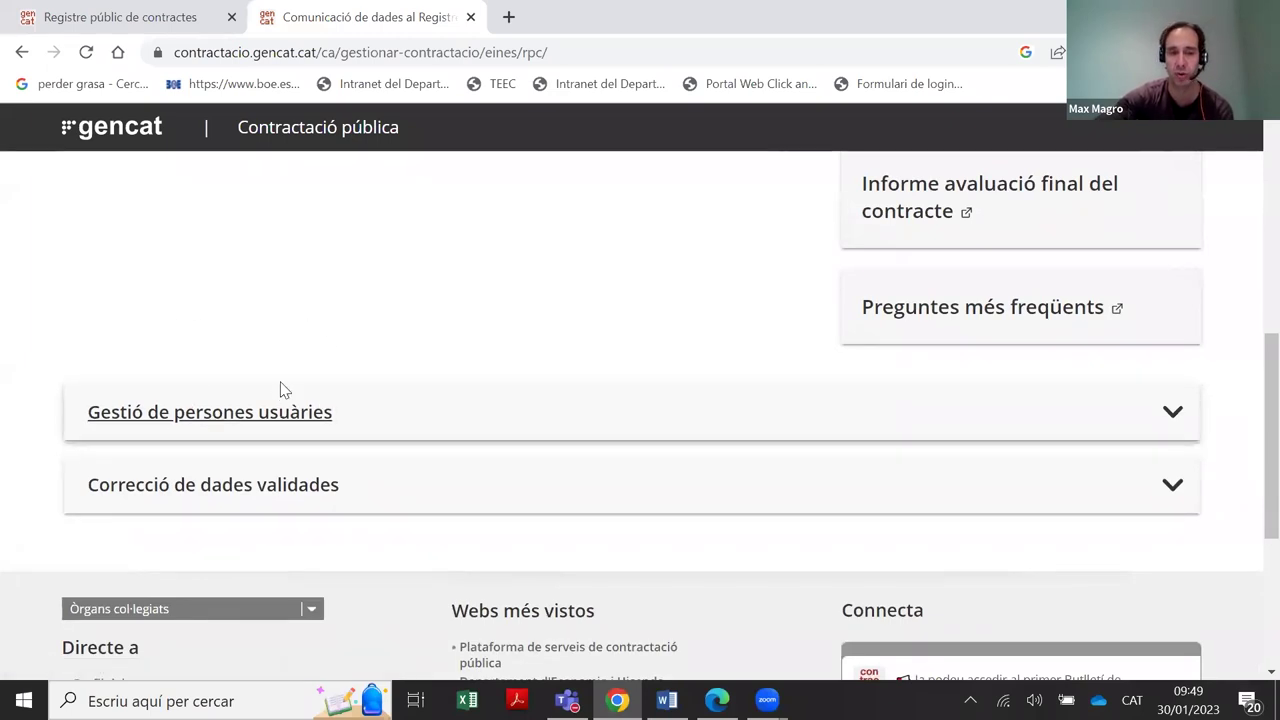
pyautogui.click(273, 420)
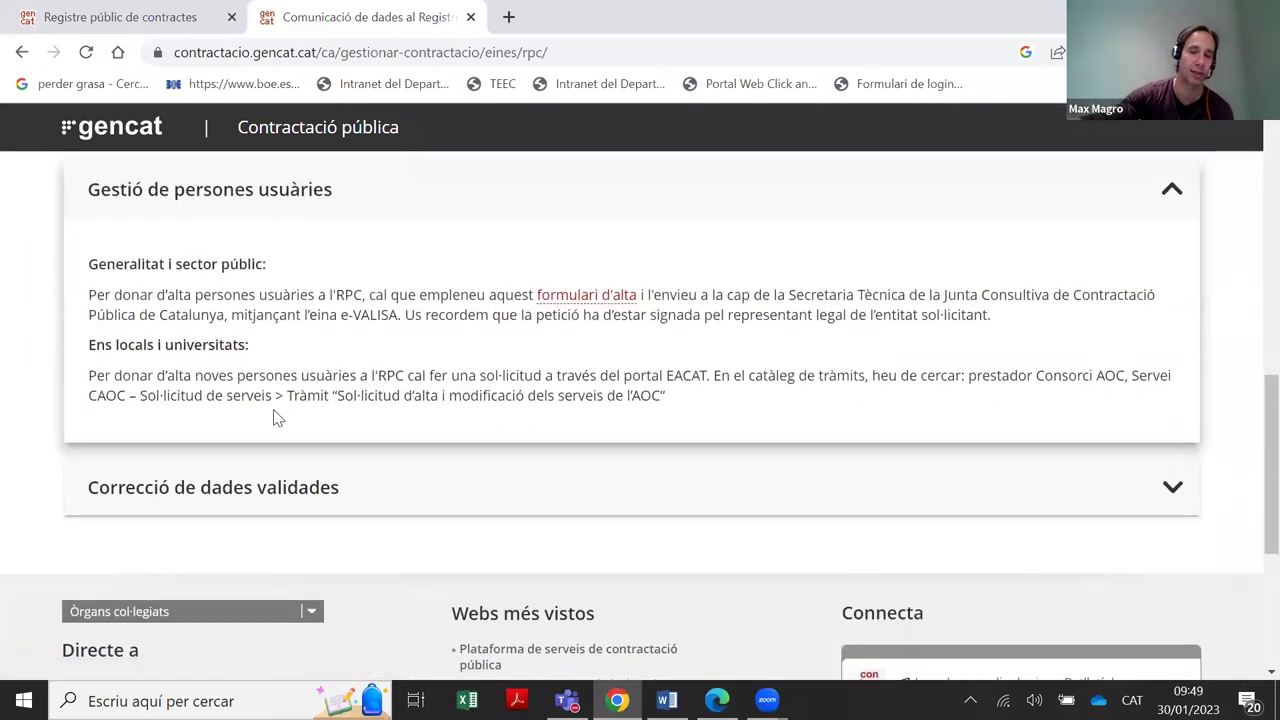
pyautogui.scroll(1, 175, 384)
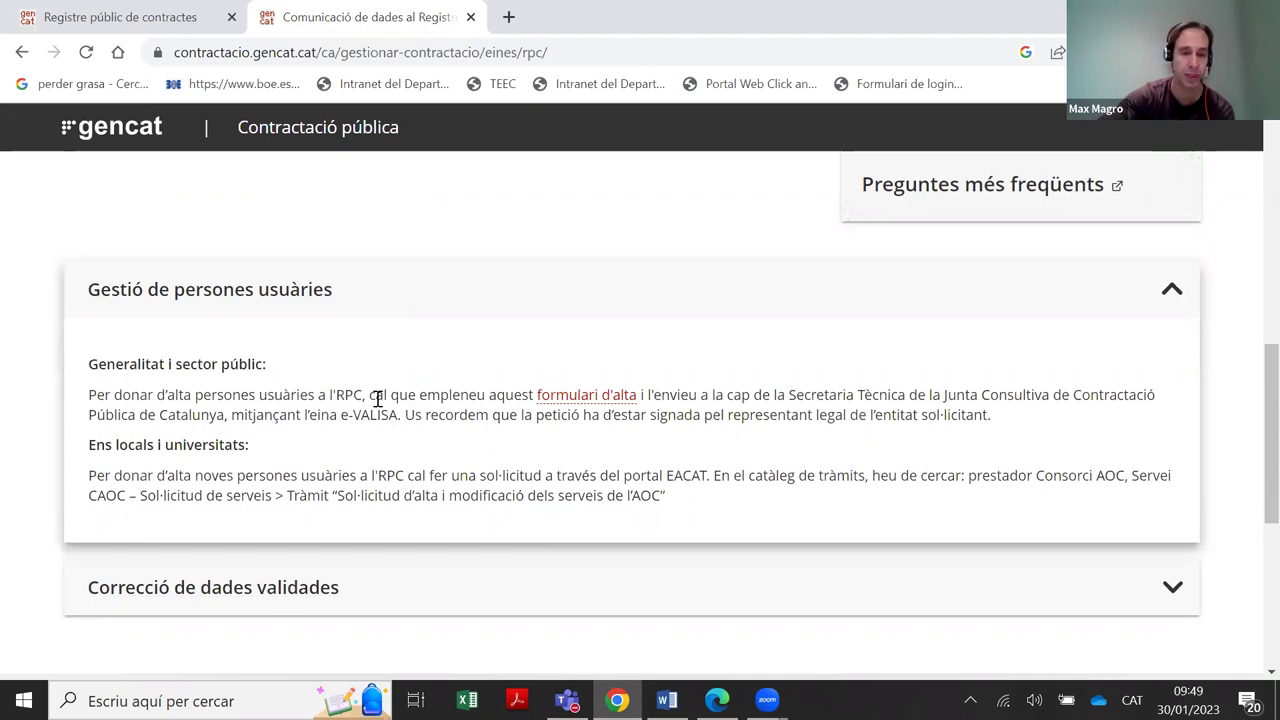
pyautogui.scroll(-1, 354, 510)
# Expand Correcció de dades validades and review its instructions together with those for user management
pyautogui.click(315, 490)
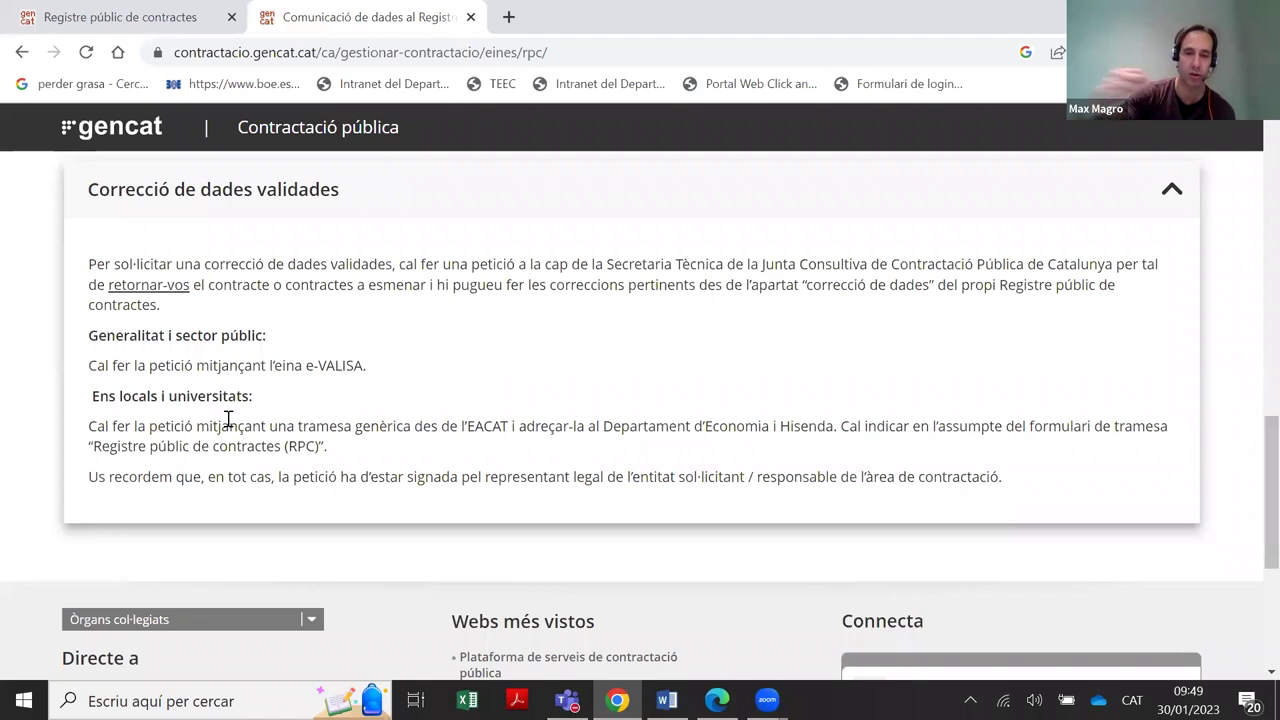
pyautogui.scroll(1, 286, 367)
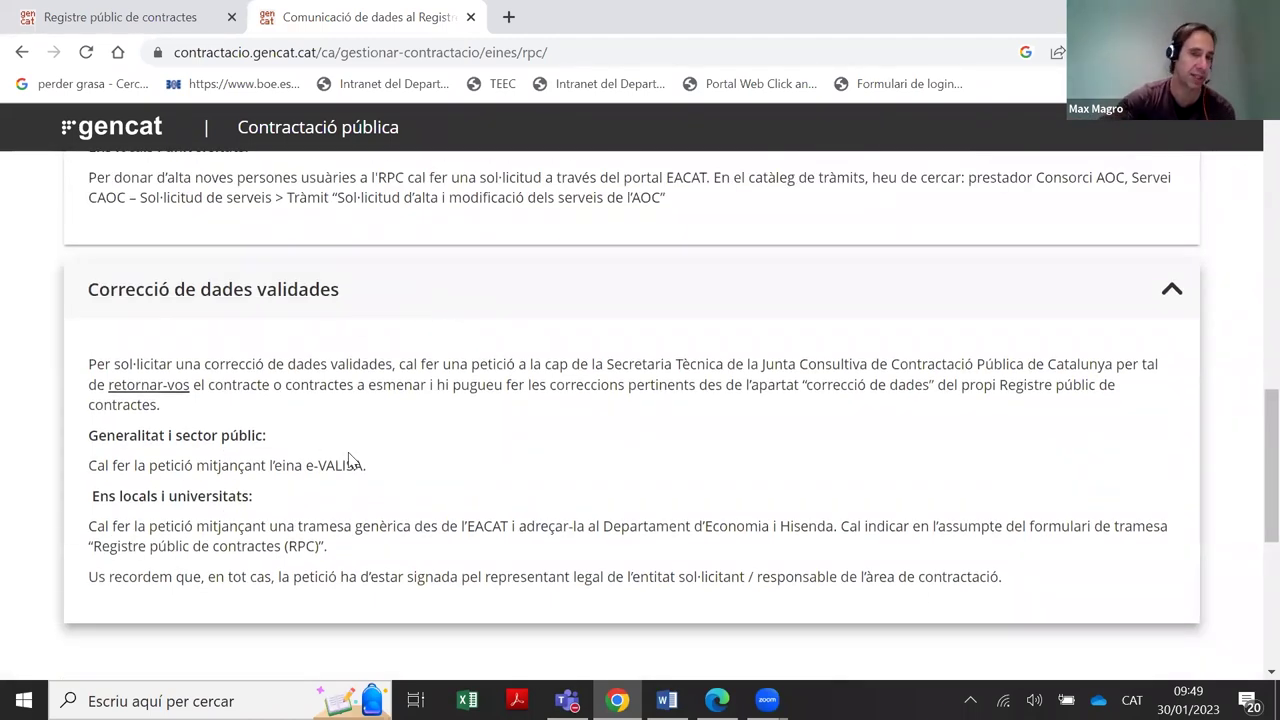
pyautogui.scroll(1, 200, 452)
pyautogui.scroll(3, 200, 452)
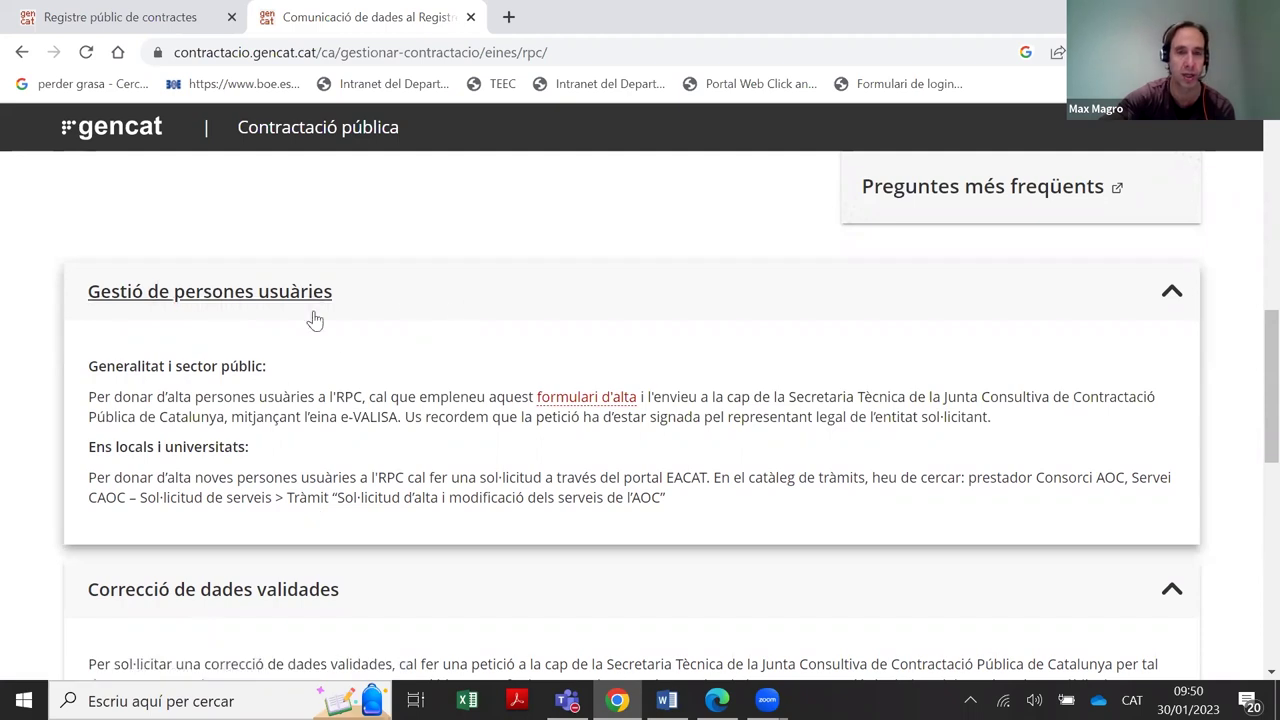
pyautogui.scroll(2, 337, 341)
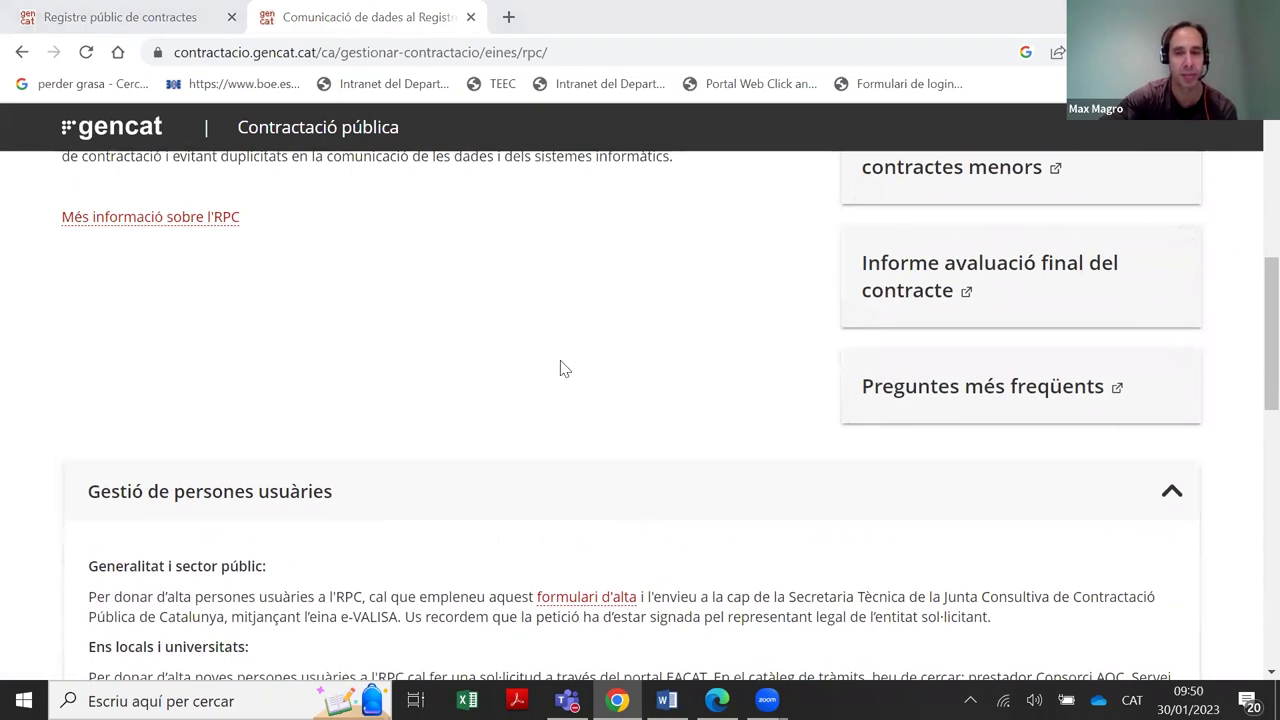
pyautogui.scroll(-2, 240, 449)
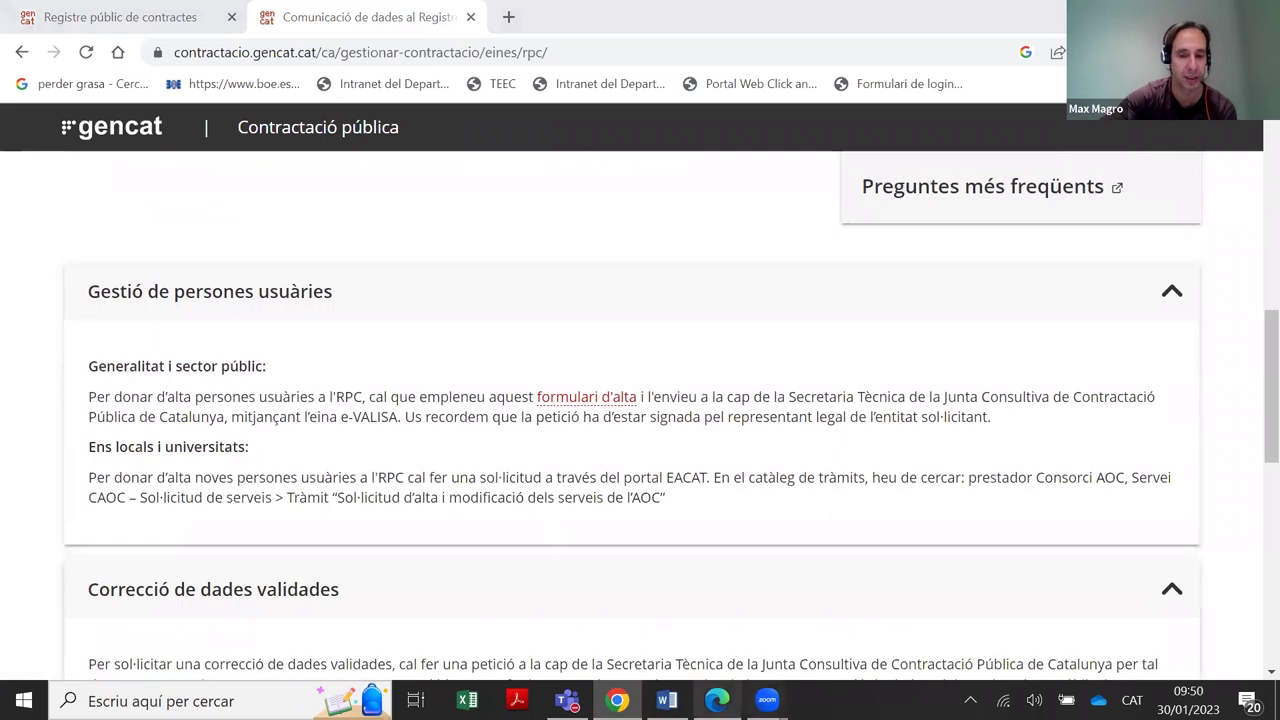
# Switch to Word, maximize the document window and copy the register's contact e-mail address
pyautogui.click(667, 700)
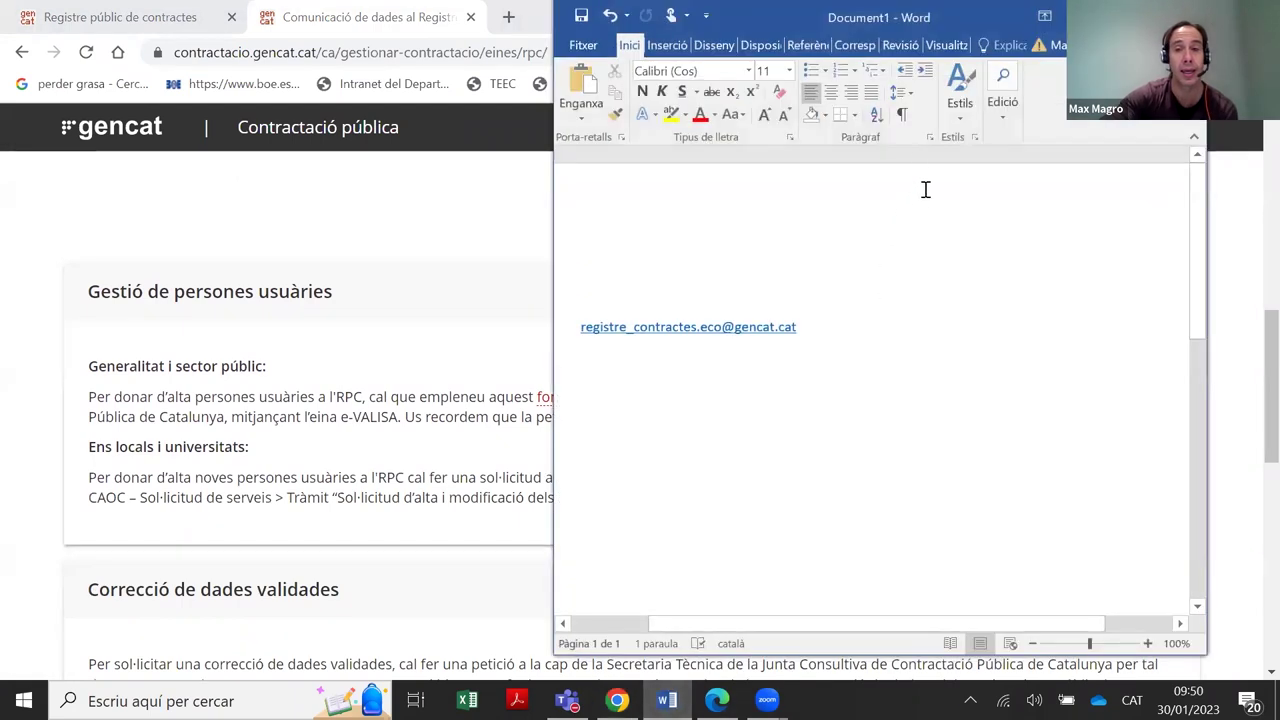
pyautogui.moveTo(880, 17); pyautogui.dragTo(350, 2)
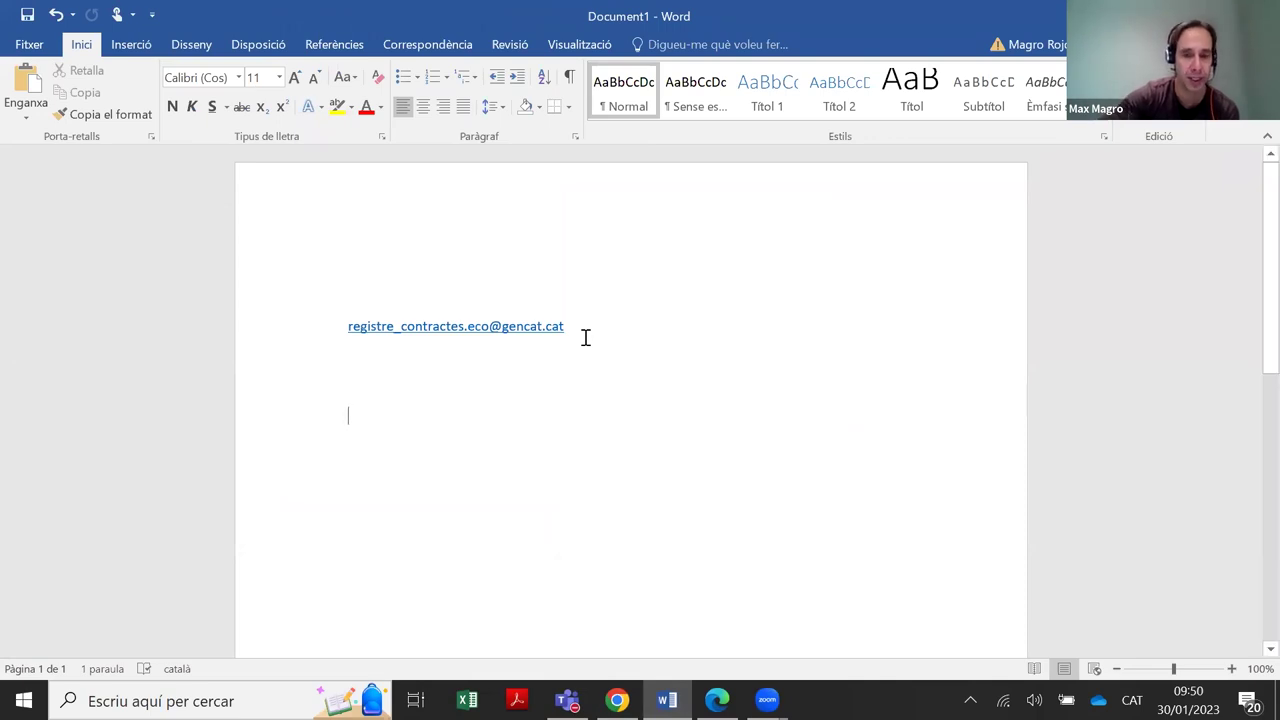
pyautogui.moveTo(557, 331); pyautogui.dragTo(349, 323)
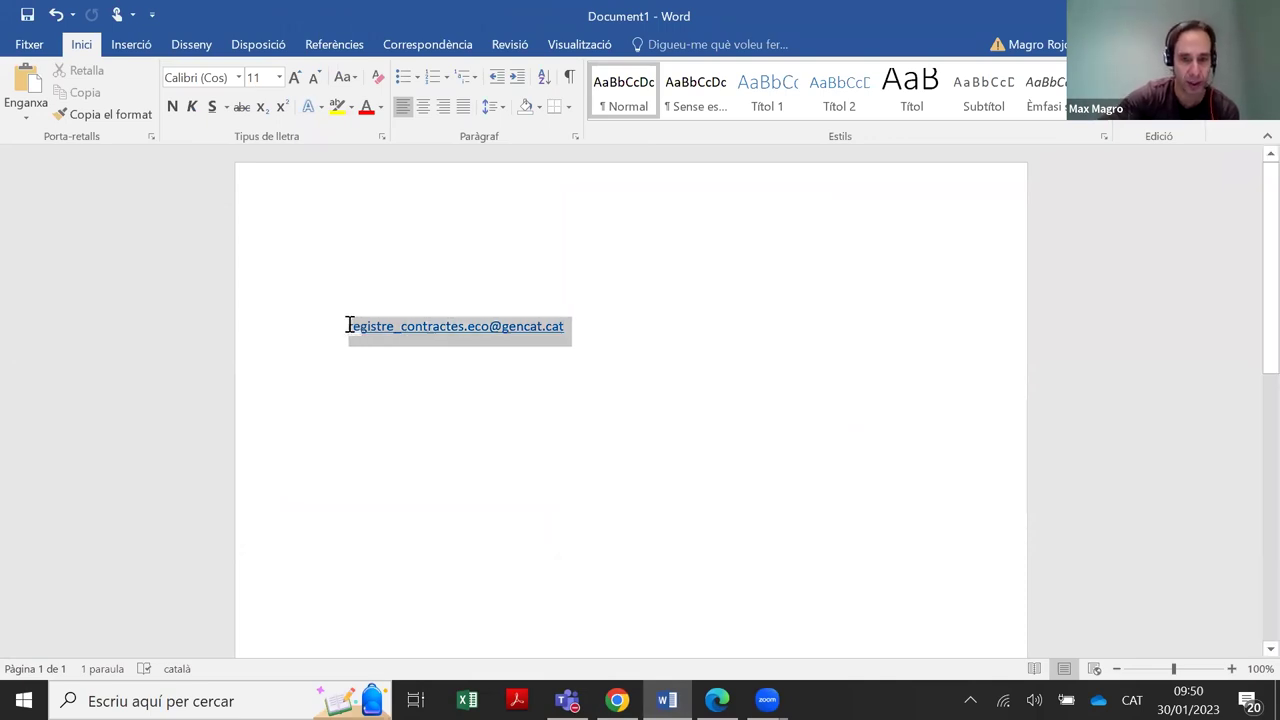
pyautogui.rightClick(404, 334)
pyautogui.click(437, 369)
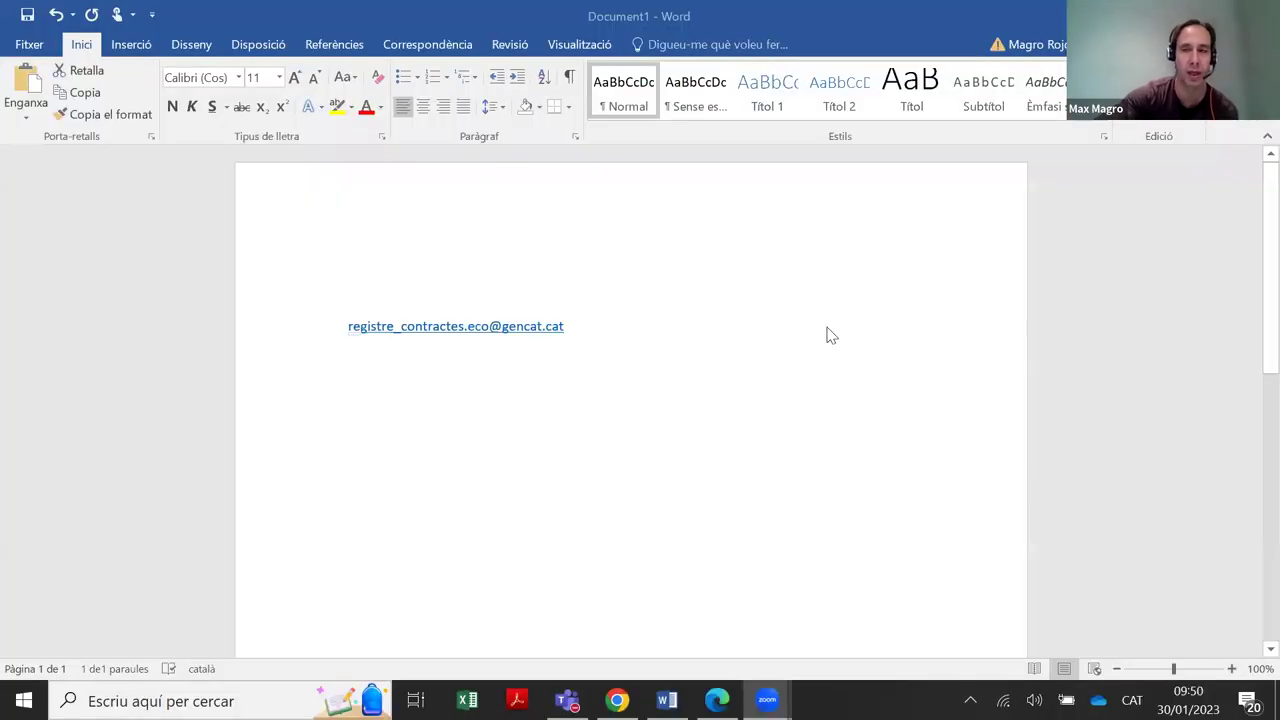
pyautogui.hotkey('ctrl', 'a')
# Switch back to Chrome, then collapse and reopen the Gestió de persones usuàries section
pyautogui.hotkey('alt', 'Tab')
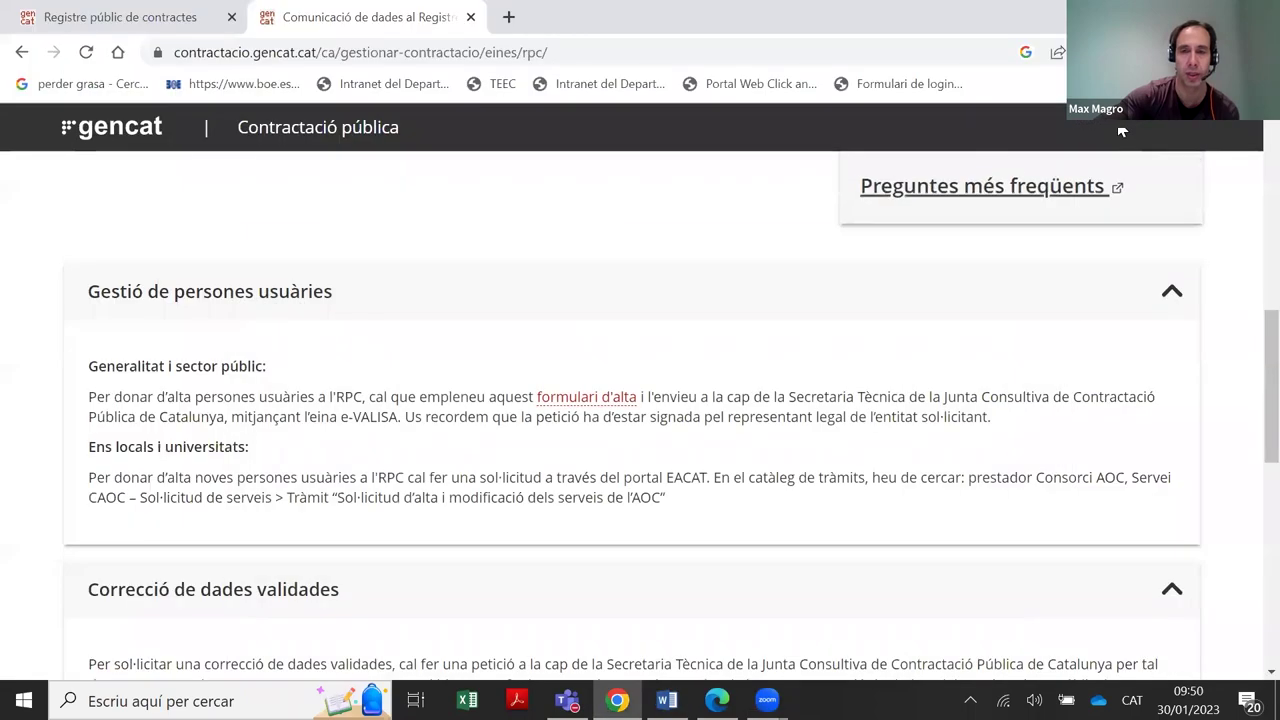
pyautogui.click(770, 304)
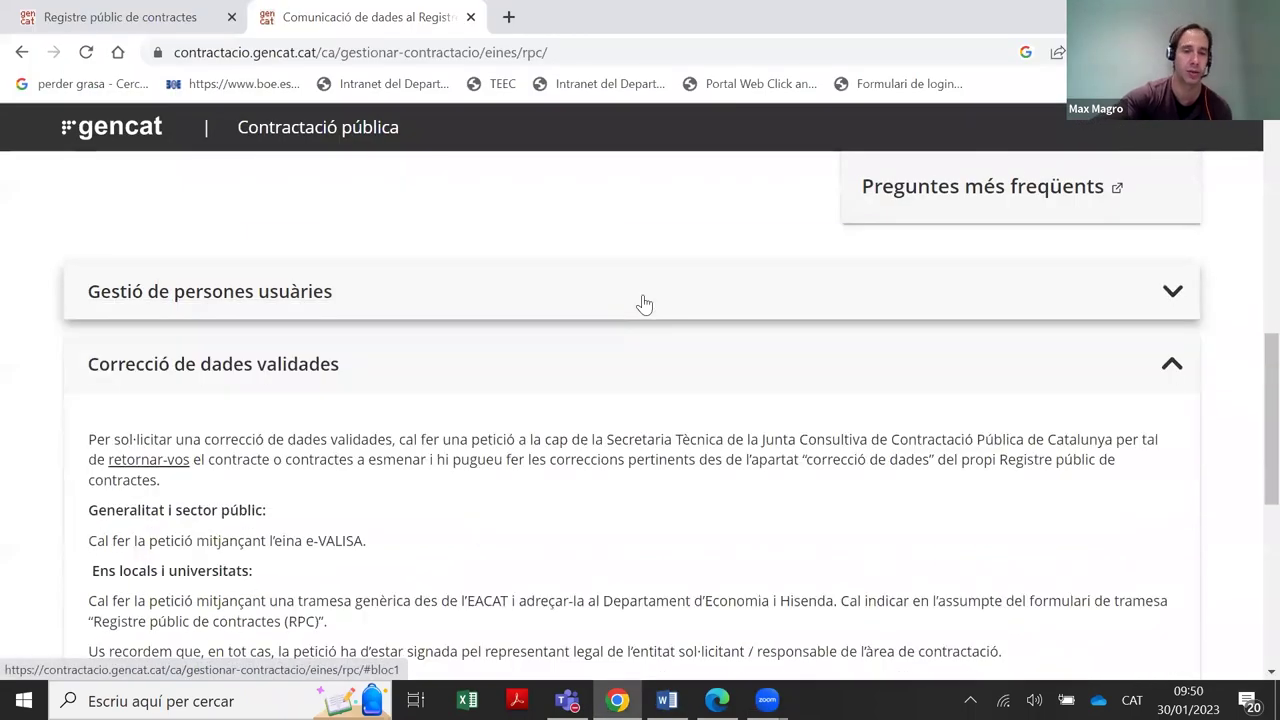
pyautogui.click(391, 297)
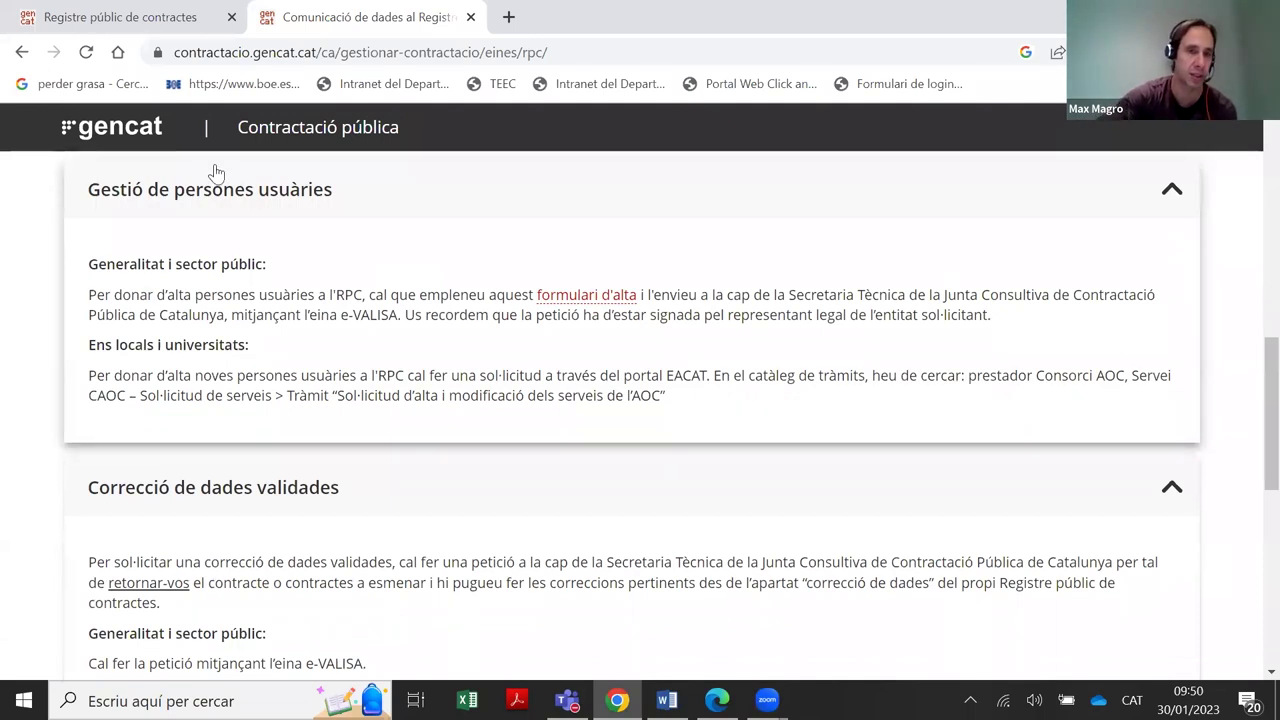
# Return to the public contracts register application and request its FAQ document
pyautogui.hotkey('ctrl', 'Tab')
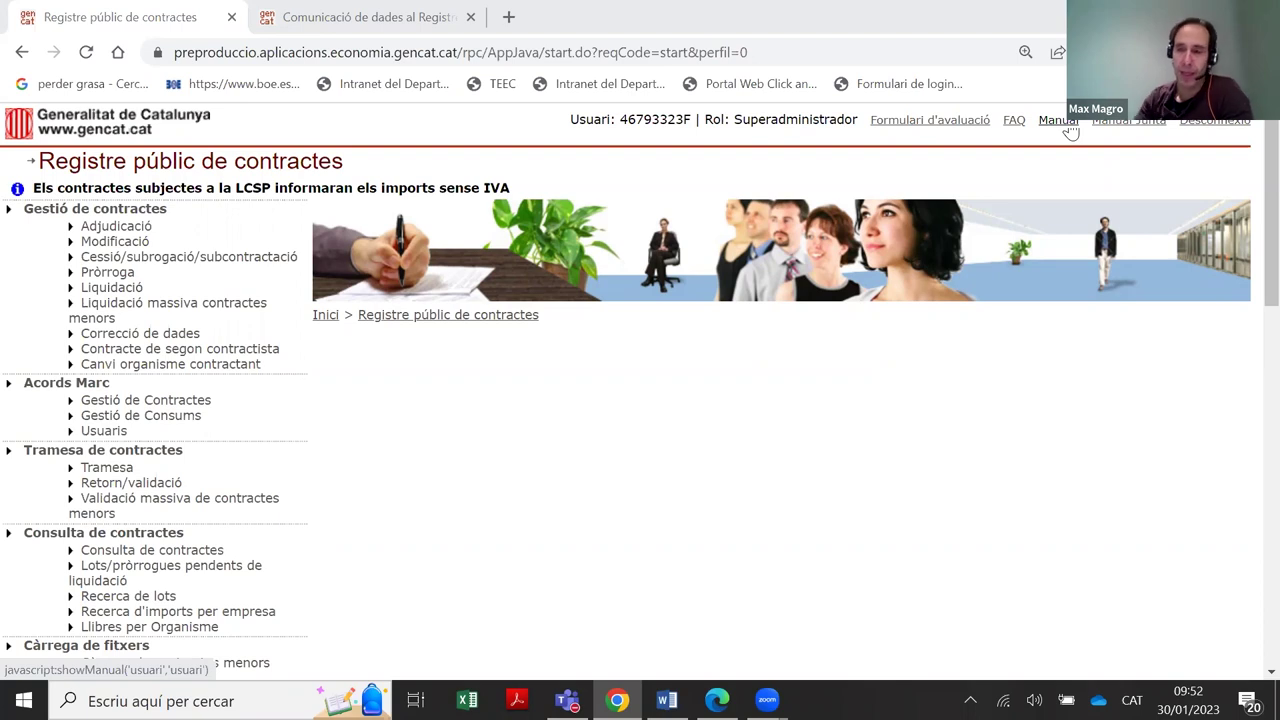
pyautogui.click(1014, 121)
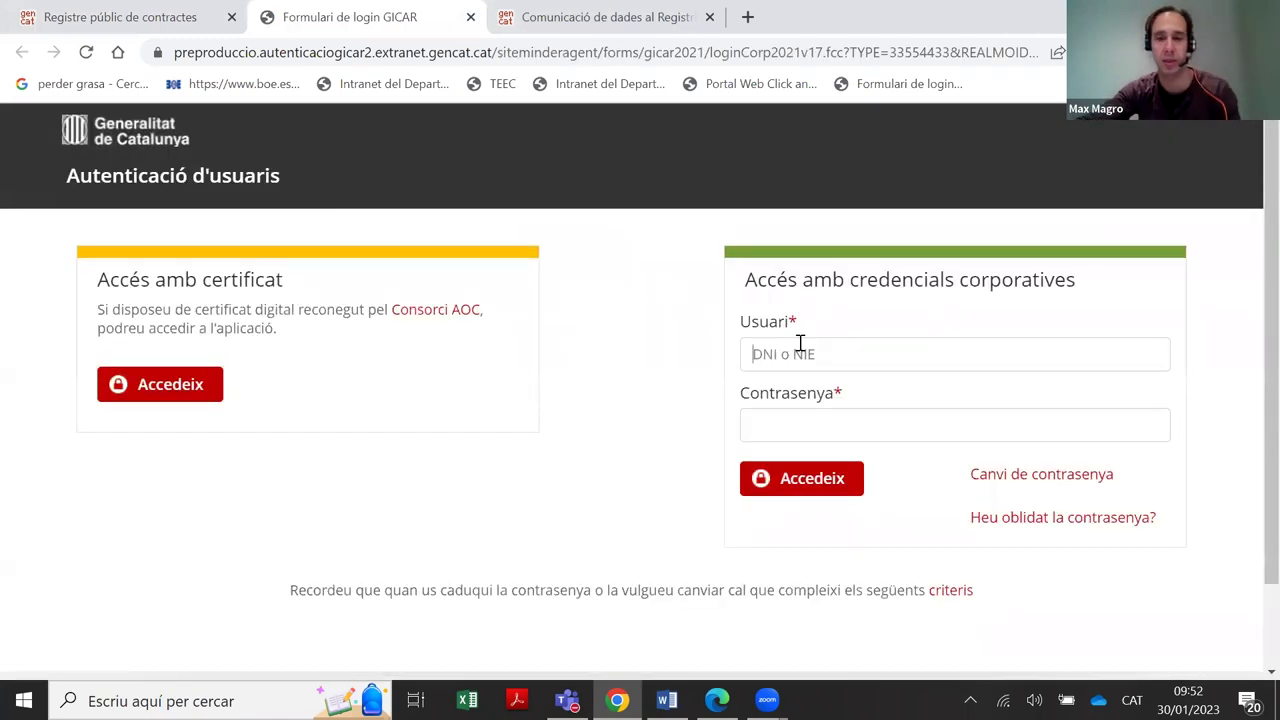
# Try to sign in to GICAR with the corporate user ID and password
pyautogui.click(800, 345)
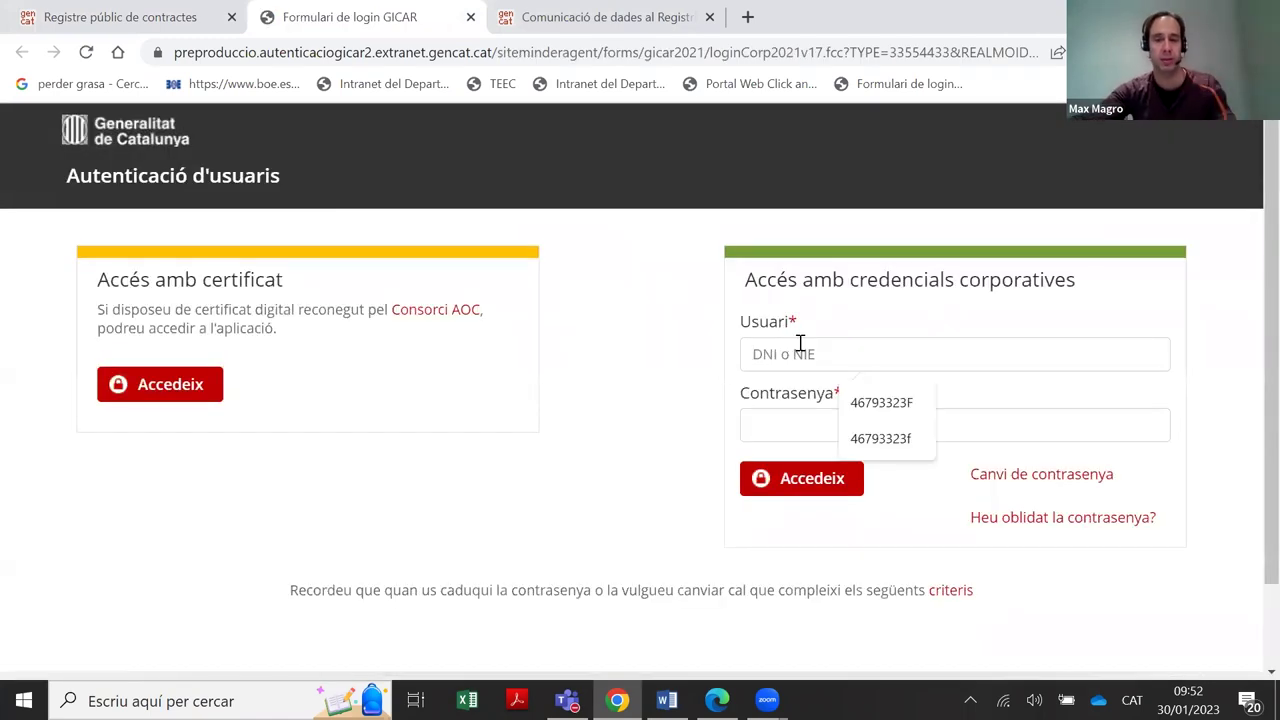
pyautogui.click(830, 421)
pyautogui.write('*********')
pyautogui.press('Return')
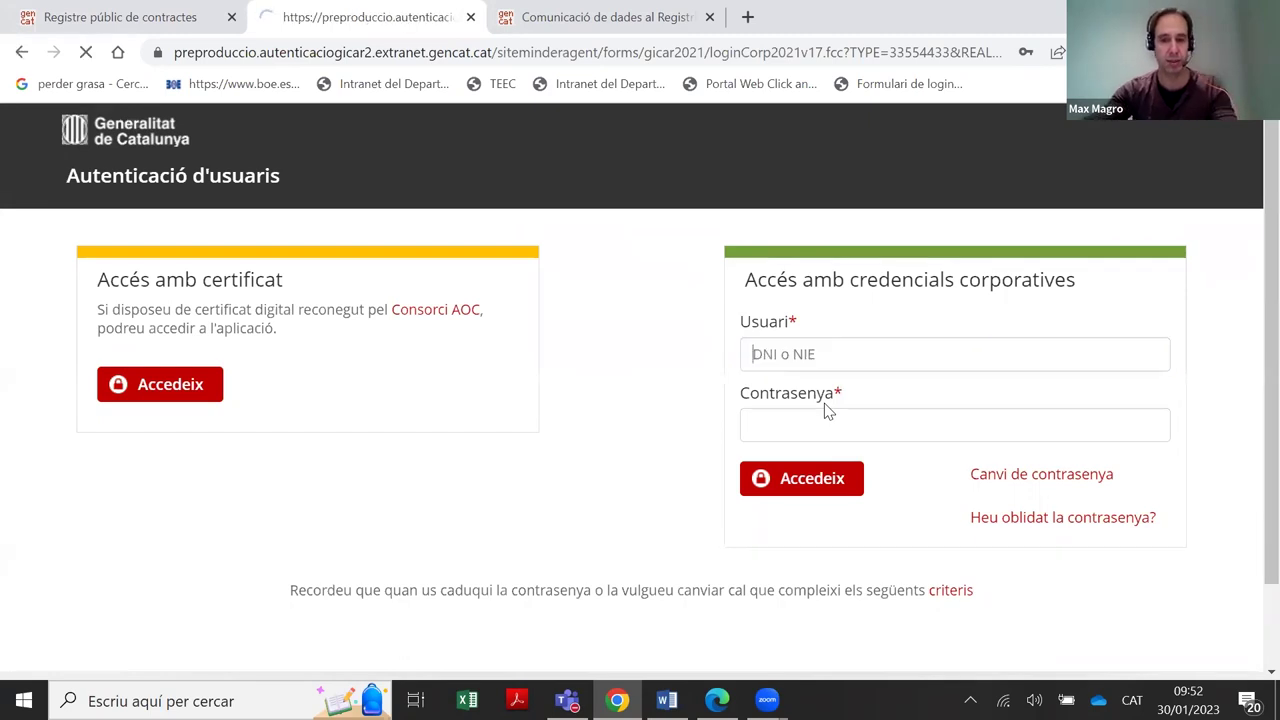
# Sign in with the corporate user ID and re-entered password, and continue with the Superadministrador profile
pyautogui.click(828, 425)
pyautogui.click(849, 468)
pyautogui.click(829, 496)
pyautogui.write('********')
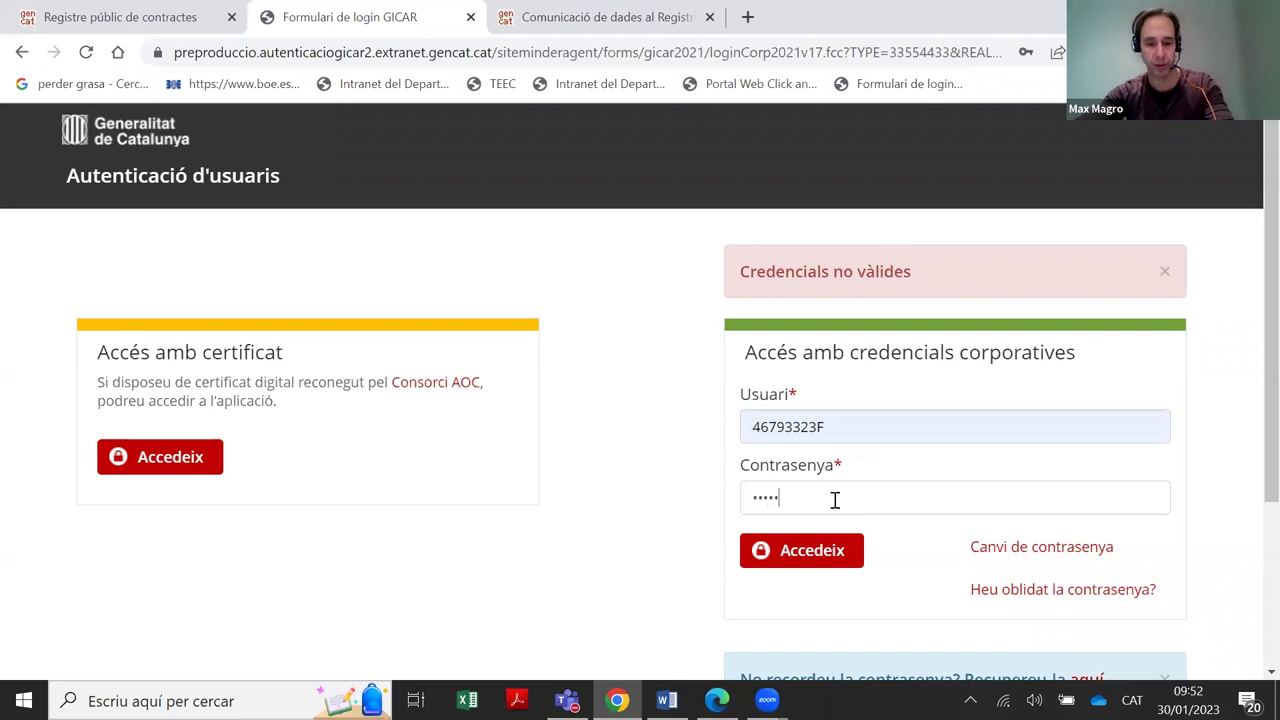
pyautogui.press('Return')
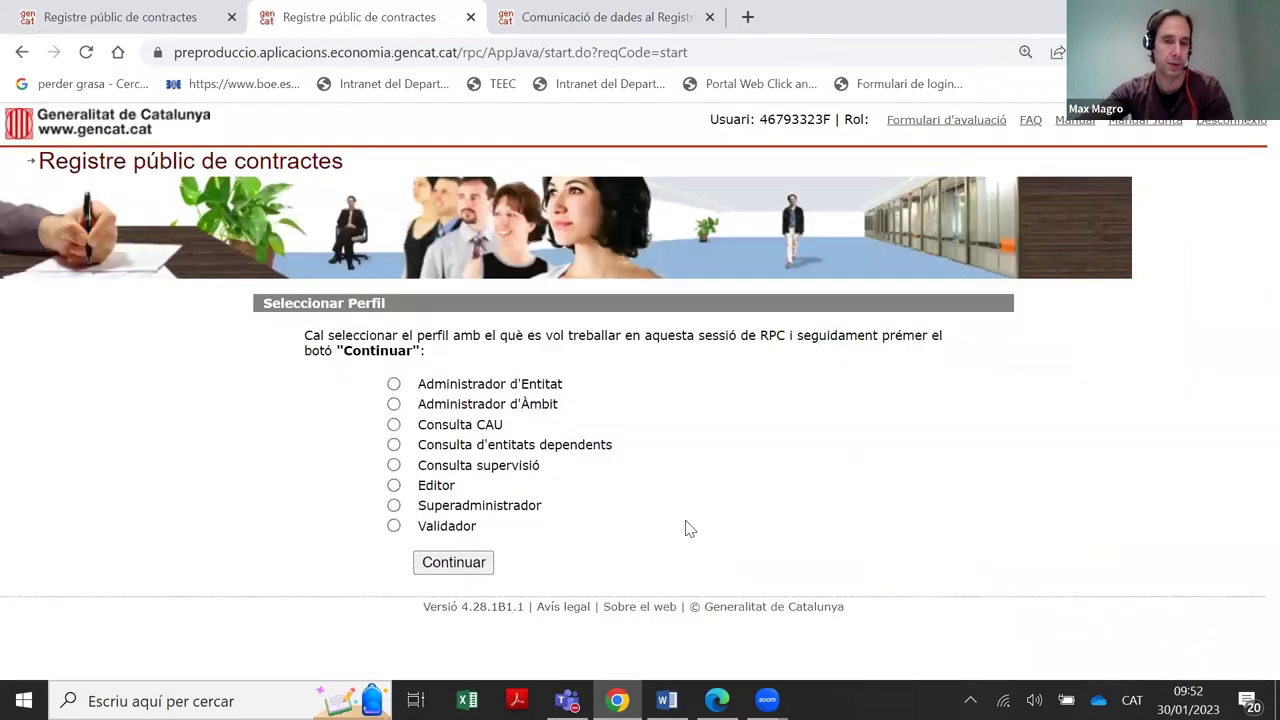
pyautogui.click(394, 505)
pyautogui.click(455, 565)
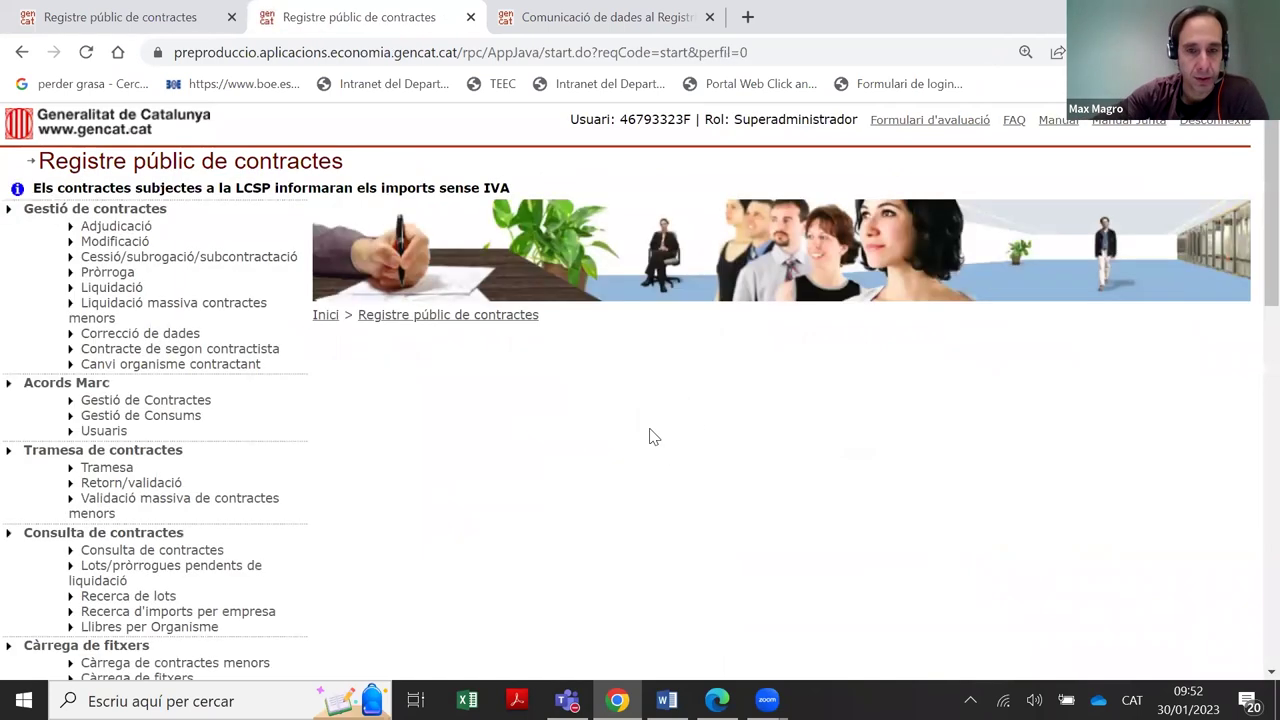
# Open the register's FAQ presentation in PowerPoint and browse slides 2 to 4, up to the one on Derivats d'acord marc
pyautogui.click(1013, 120)
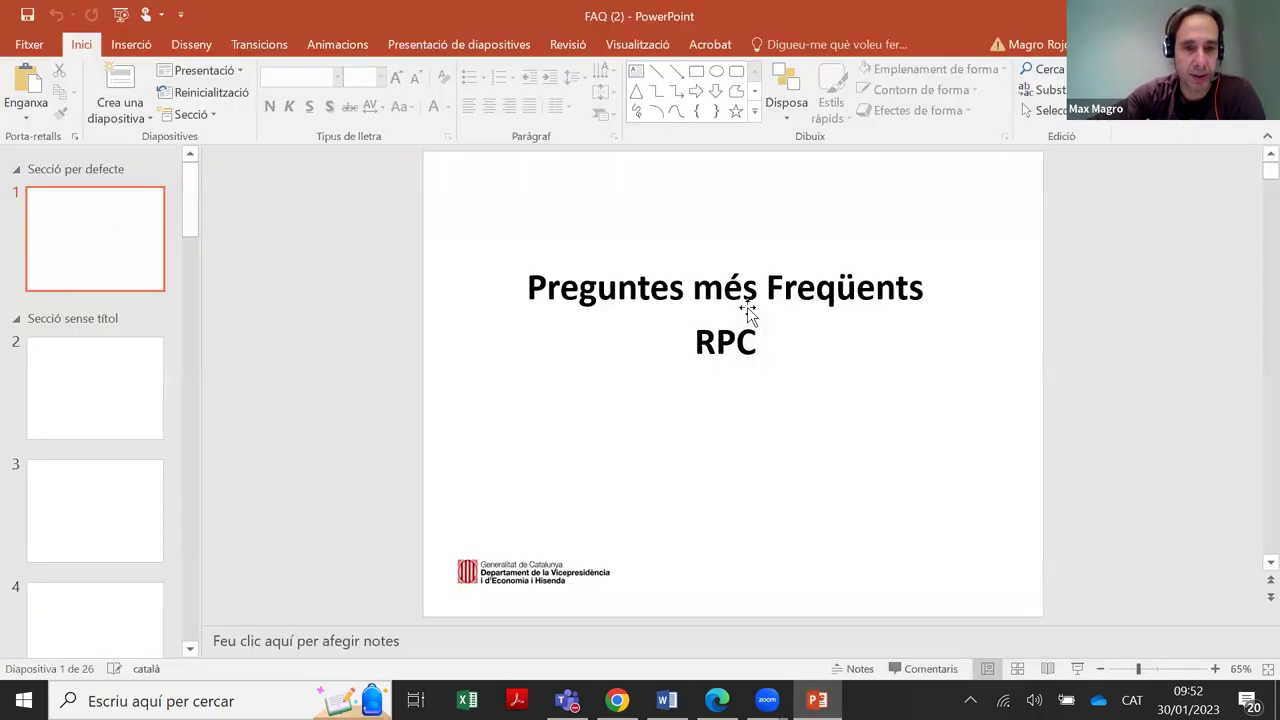
pyautogui.click(82, 368)
pyautogui.click(117, 488)
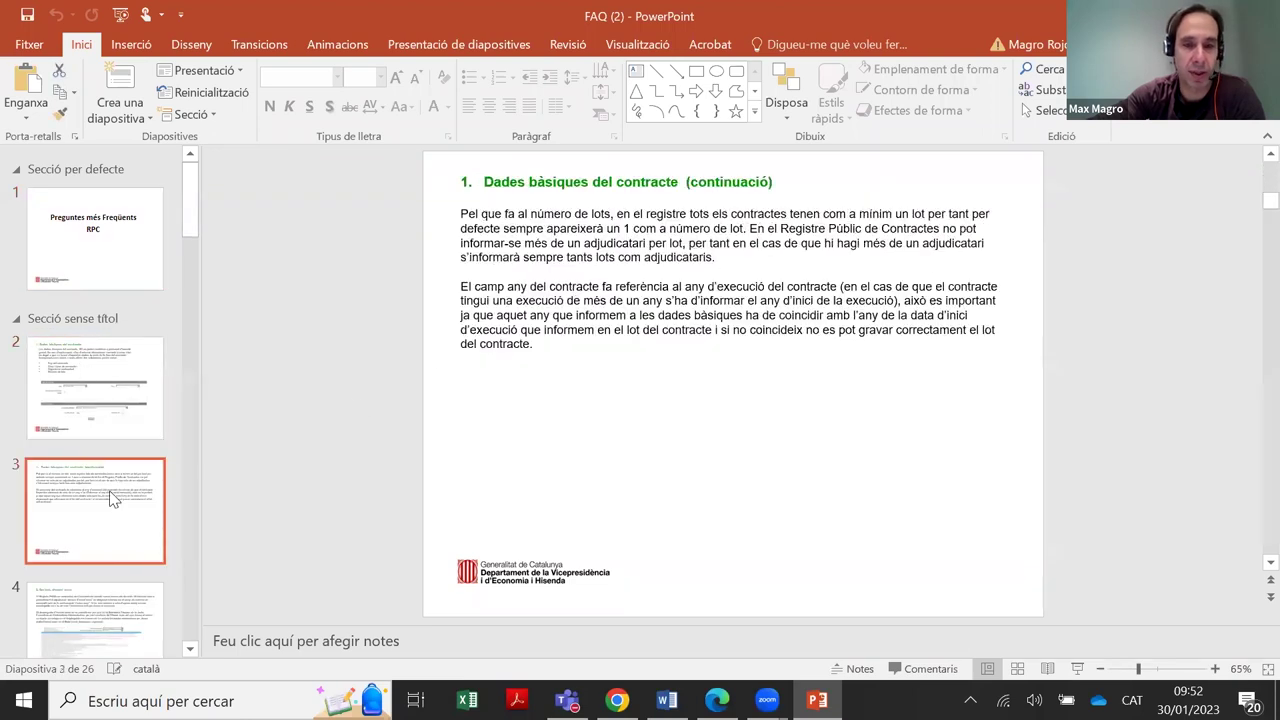
pyautogui.click(132, 597)
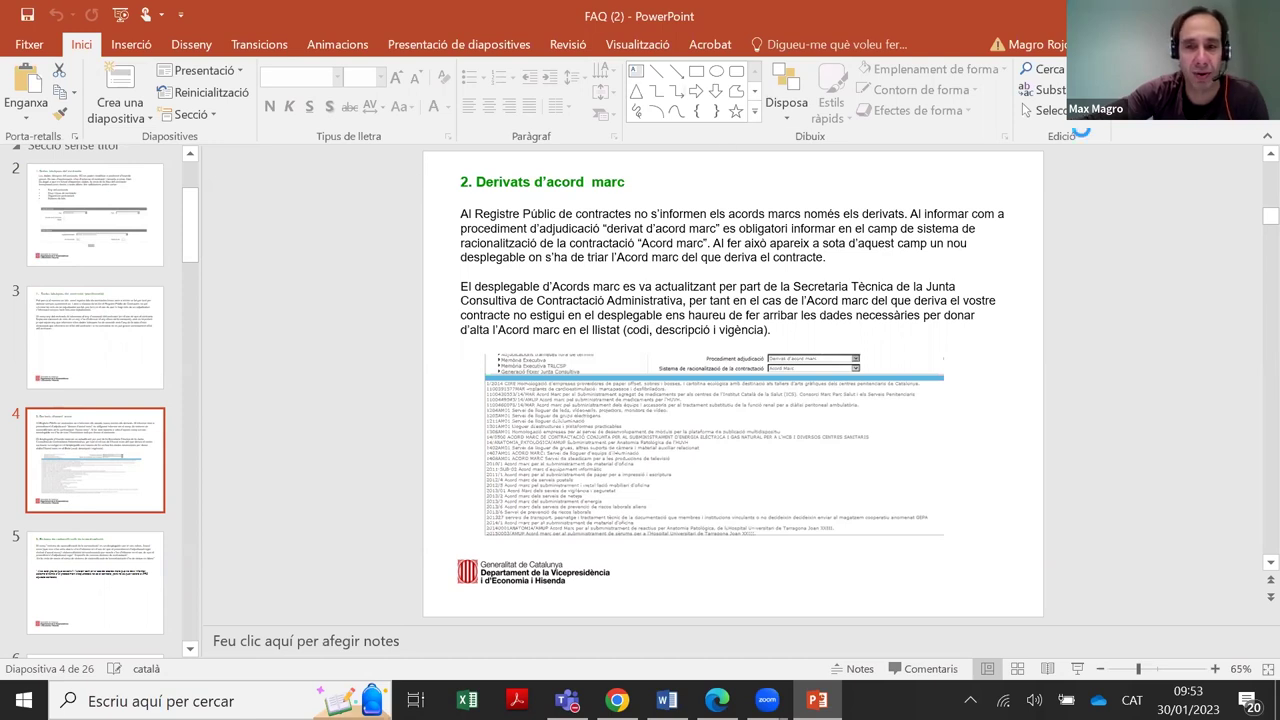
# Switch back to Chrome, review the register's available functions and open the Adjudicació form under Gestió de contractes
pyautogui.hotkey('alt', 'Tab')
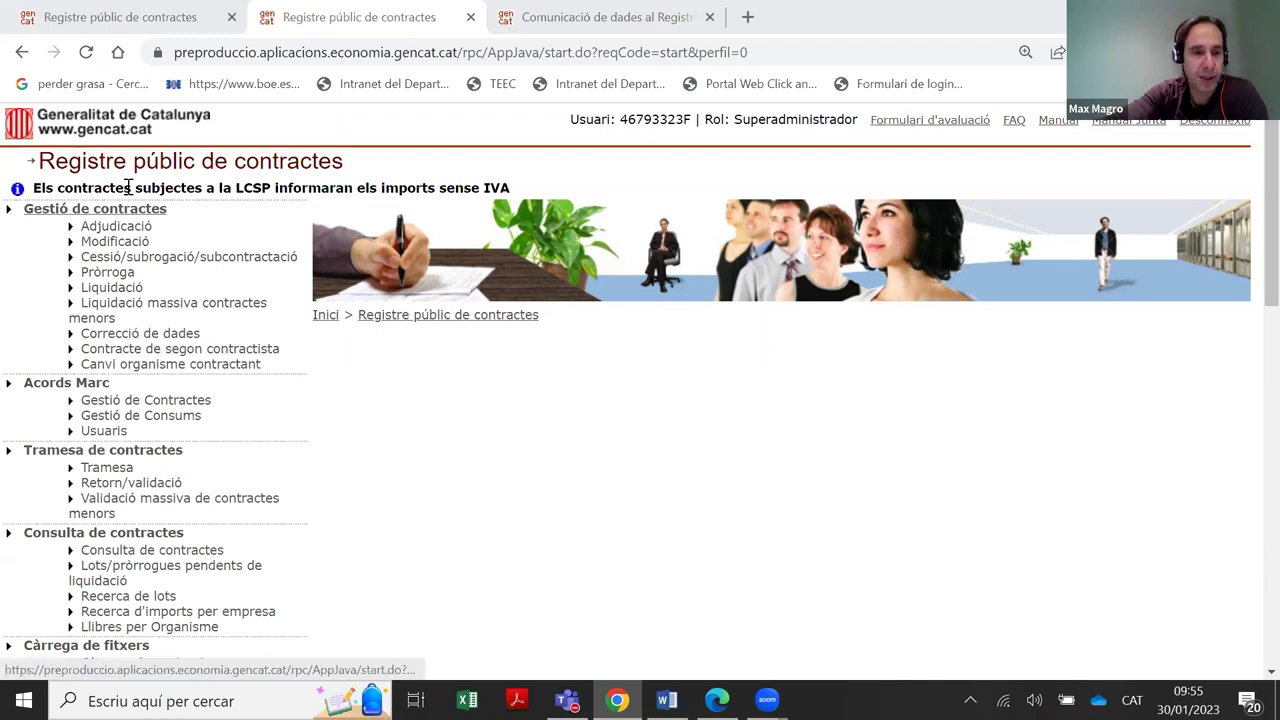
pyautogui.scroll(-2, 80, 300)
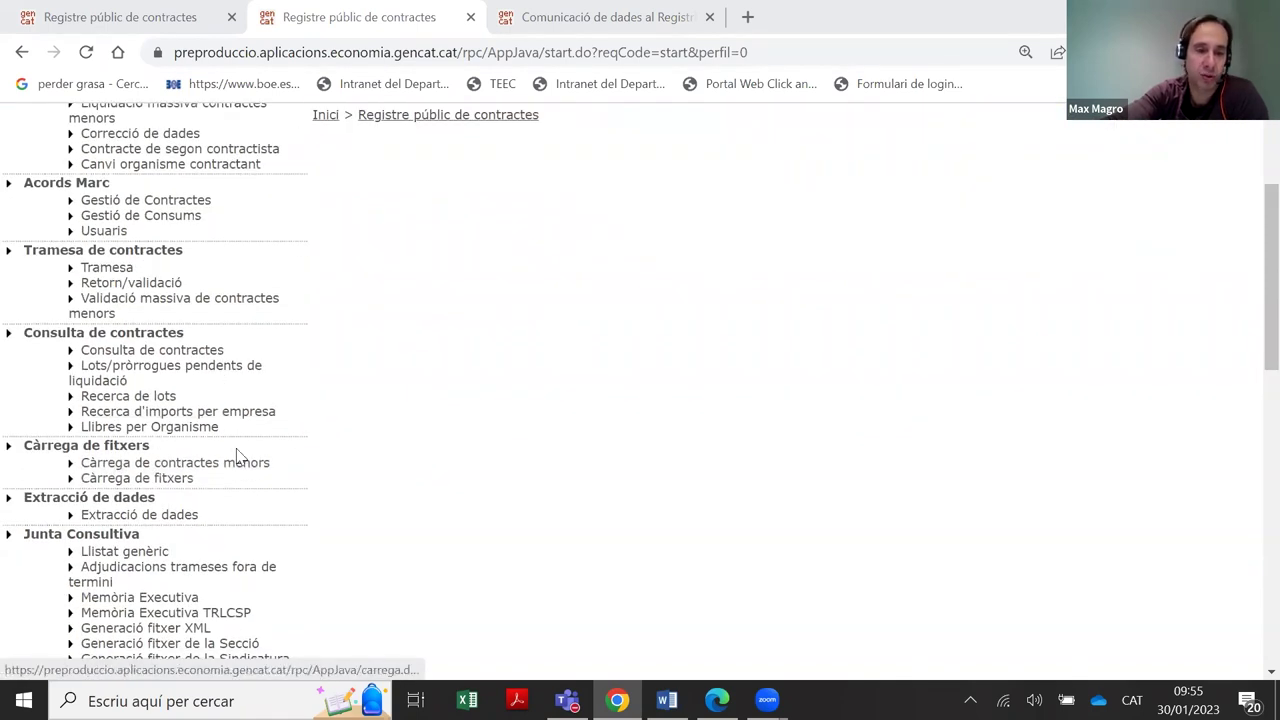
pyautogui.scroll(-2, 140, 455)
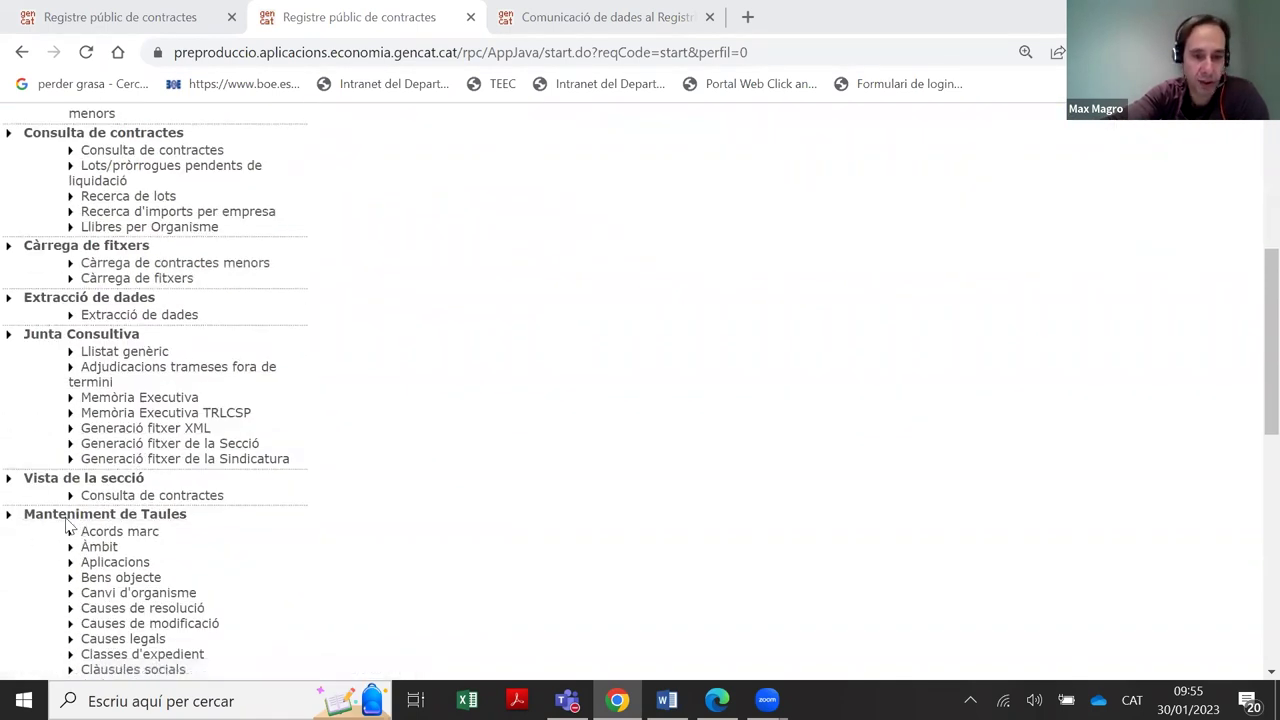
pyautogui.scroll(2, 155, 472)
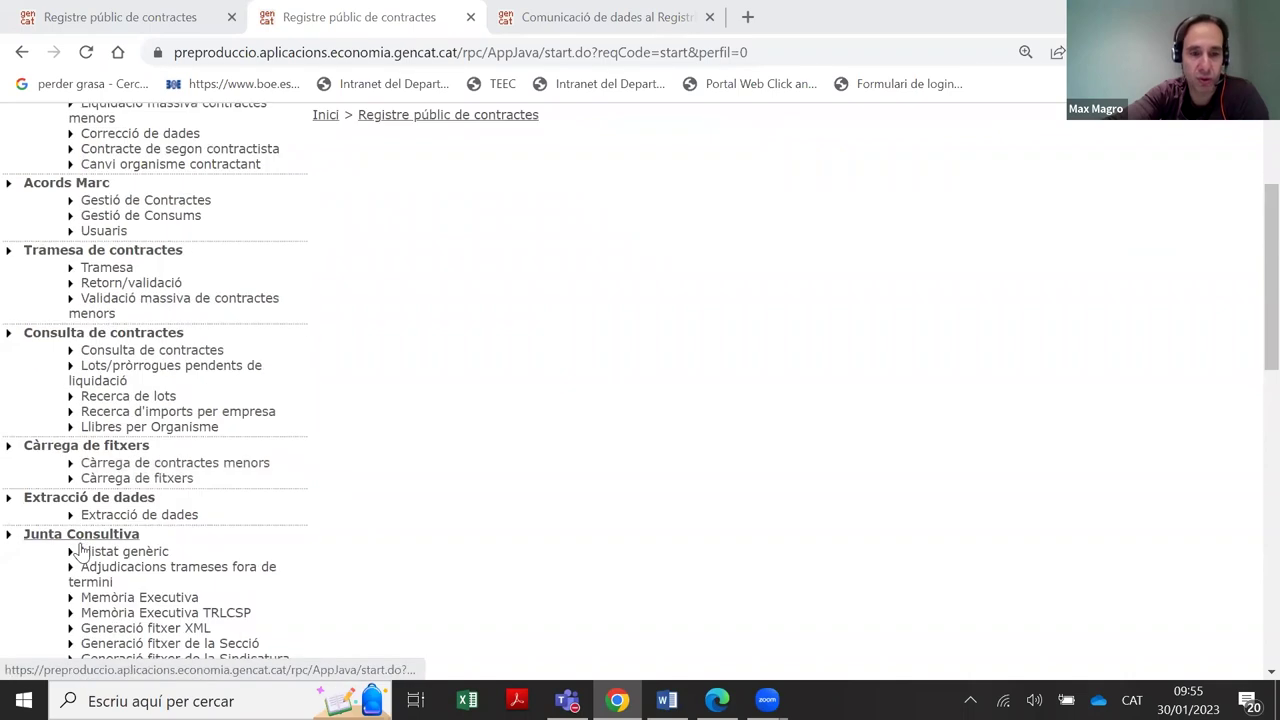
pyautogui.scroll(2, 172, 517)
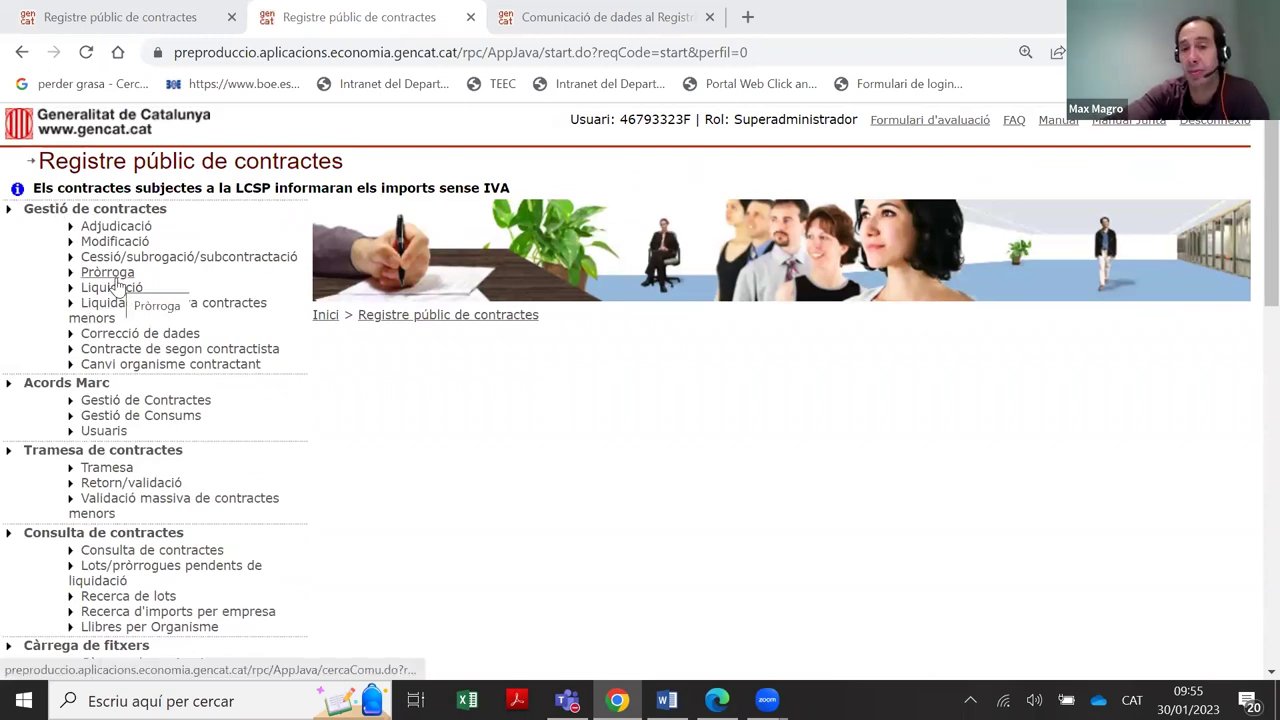
pyautogui.click(116, 227)
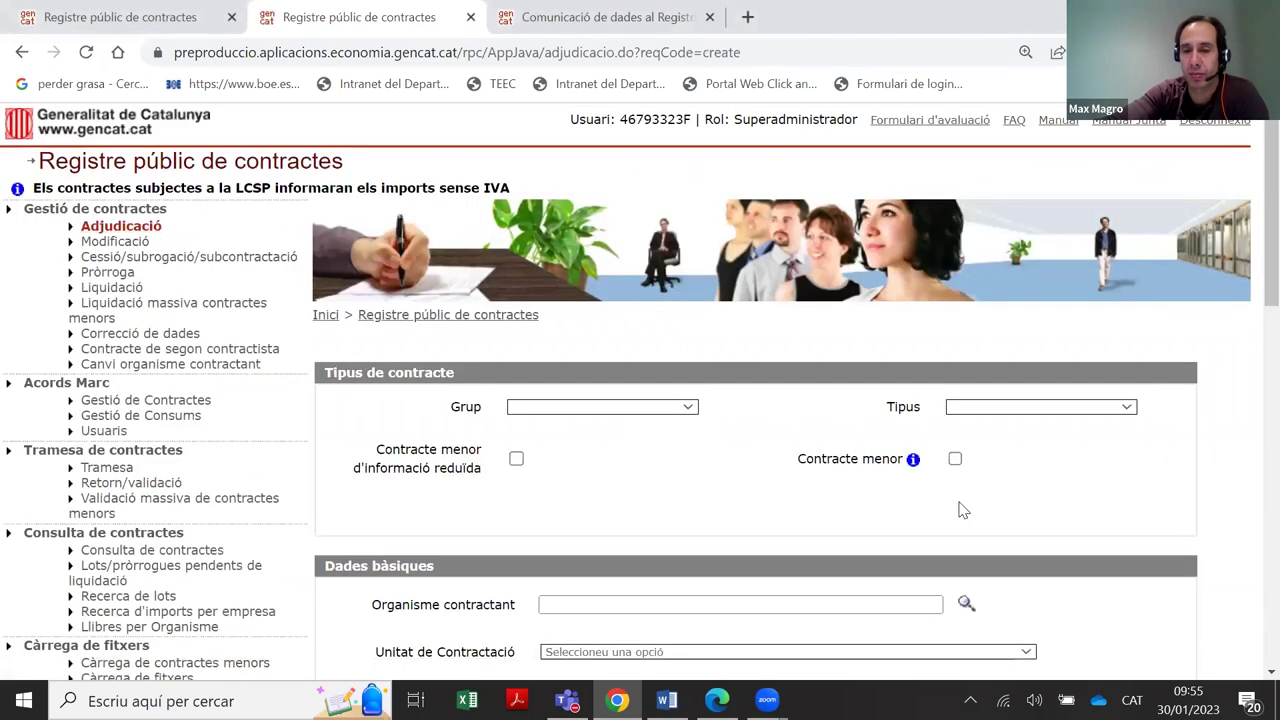
# Set the contract's Grup to 1.Contracte Públic and its Tipus to 5. SERVEIS
pyautogui.scroll(-2, 1128, 458)
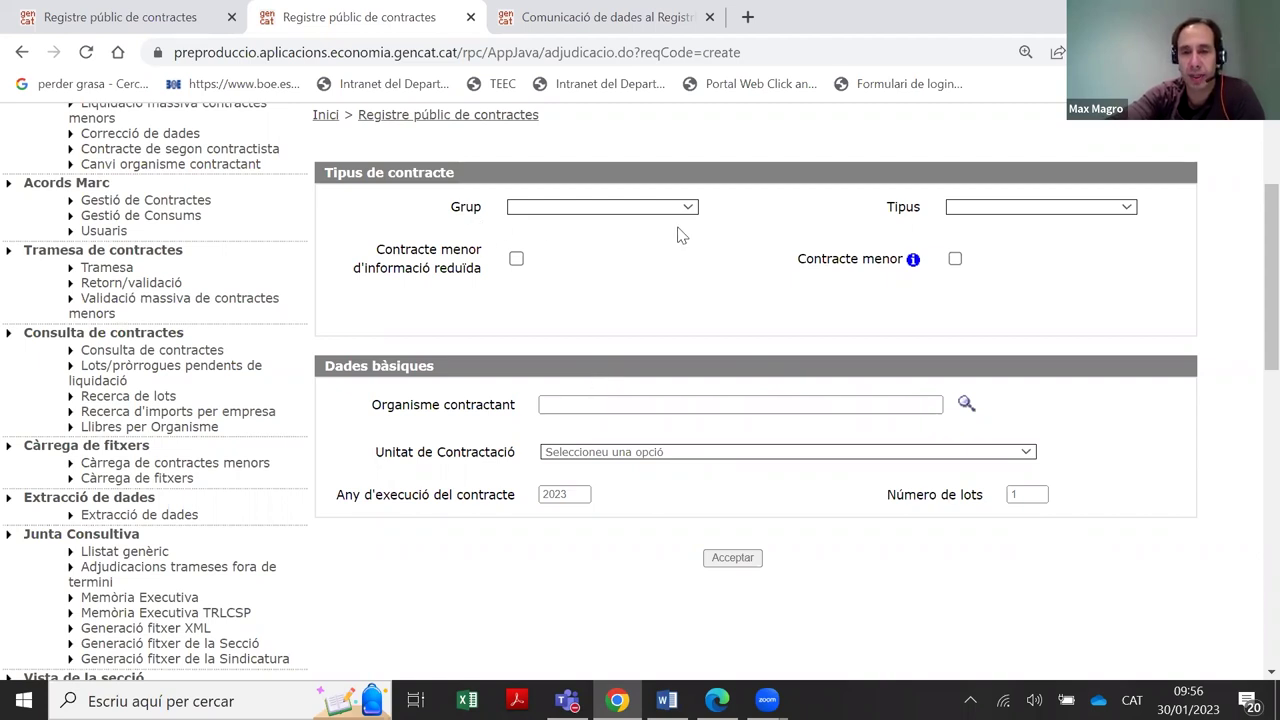
pyautogui.click(603, 208)
pyautogui.click(603, 225)
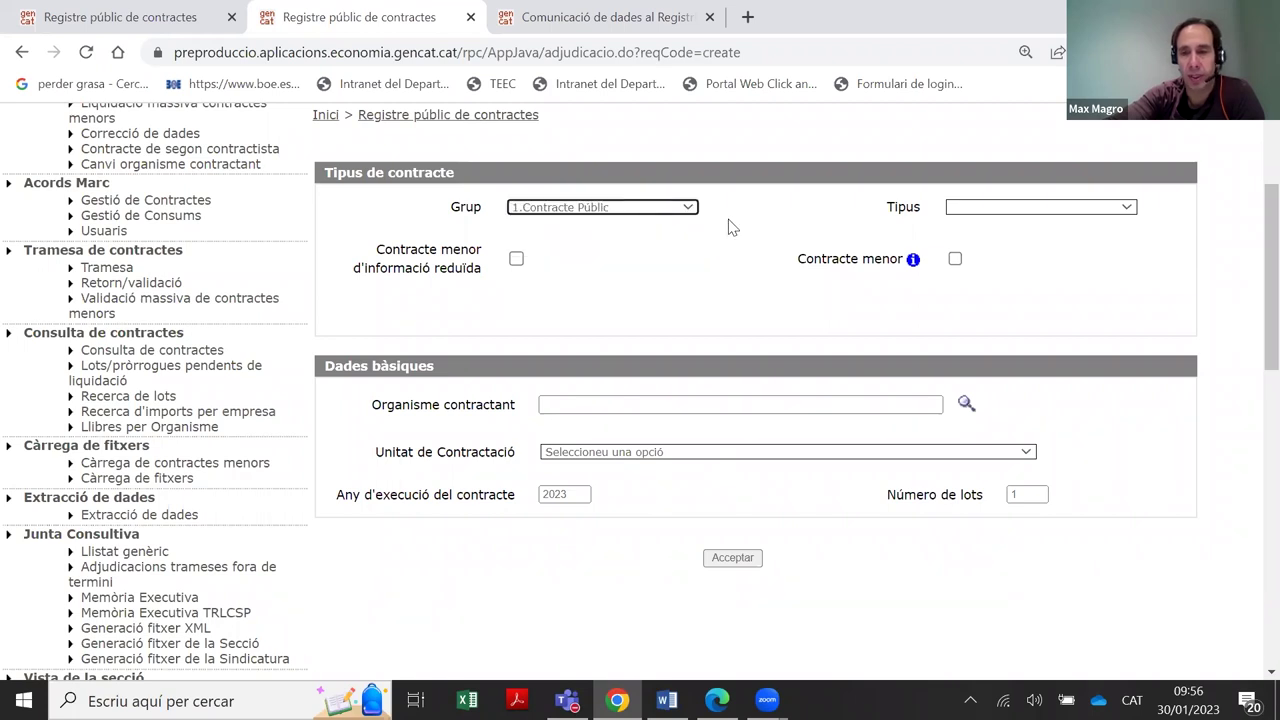
pyautogui.click(948, 210)
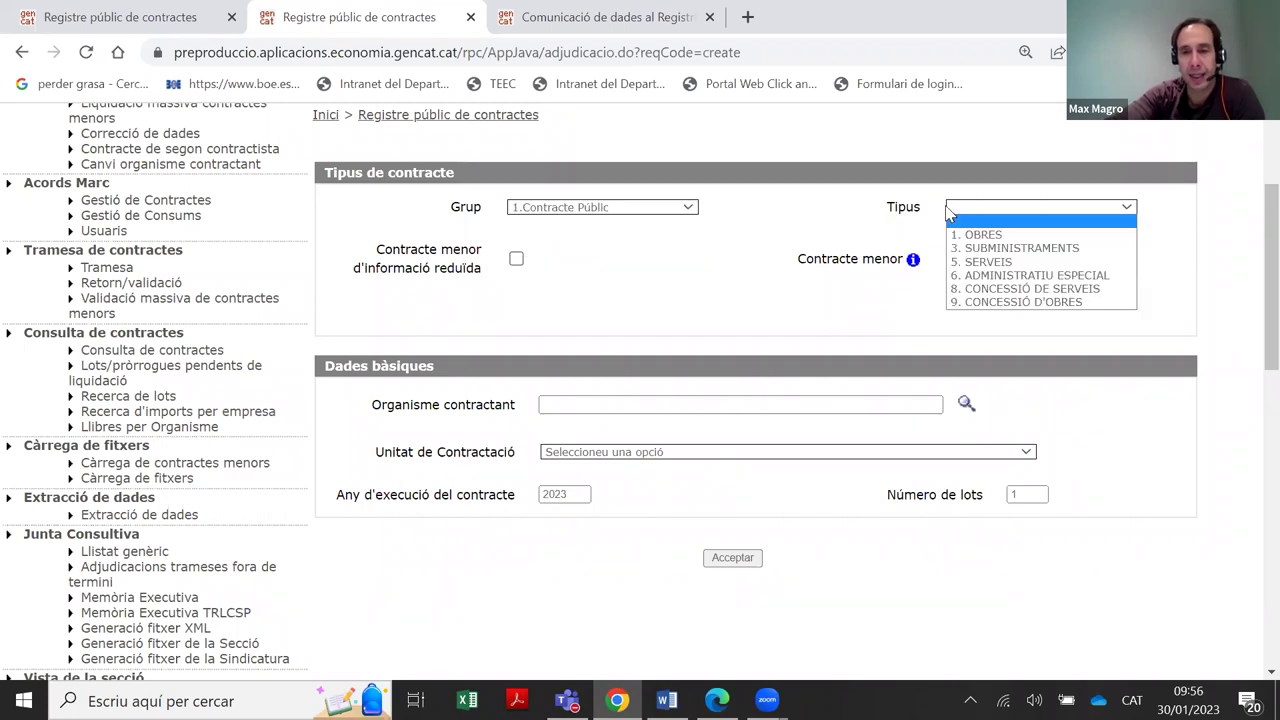
pyautogui.click(976, 262)
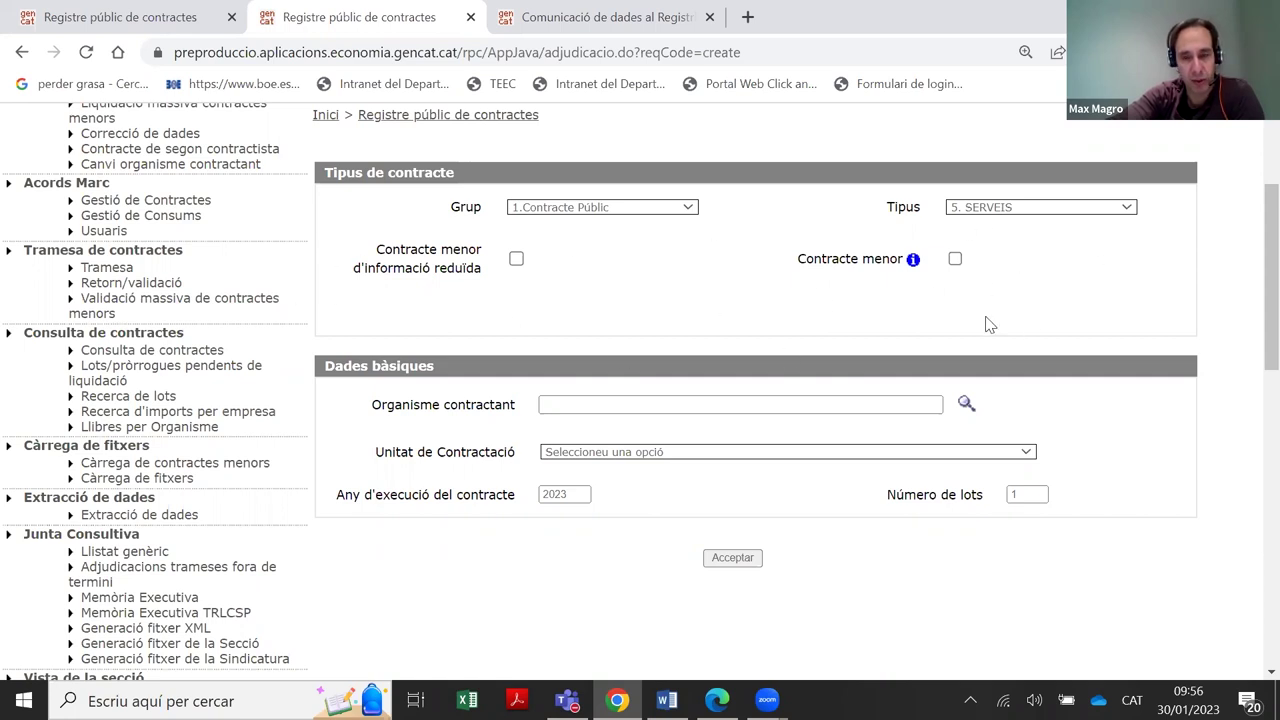
# Set Organisme contractant to 111 and check the options offered for Unitat de Contractació
pyautogui.click(556, 400)
pyautogui.click(557, 400)
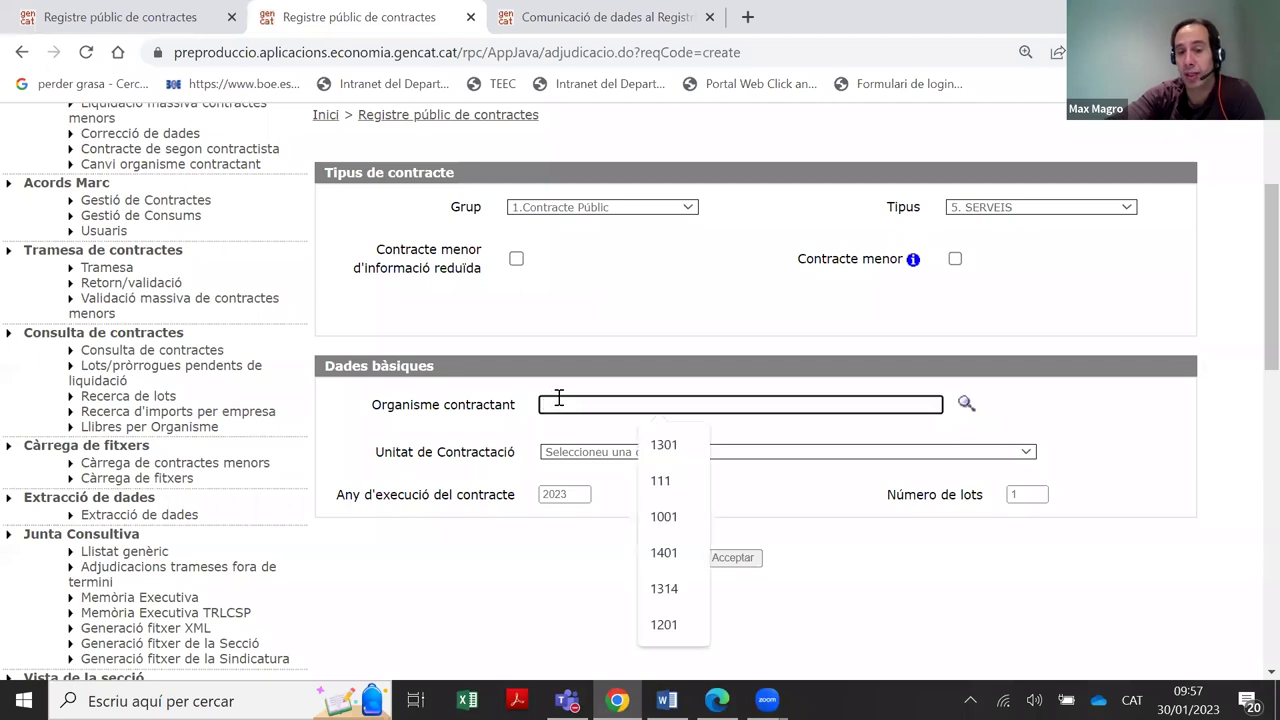
pyautogui.click(660, 480)
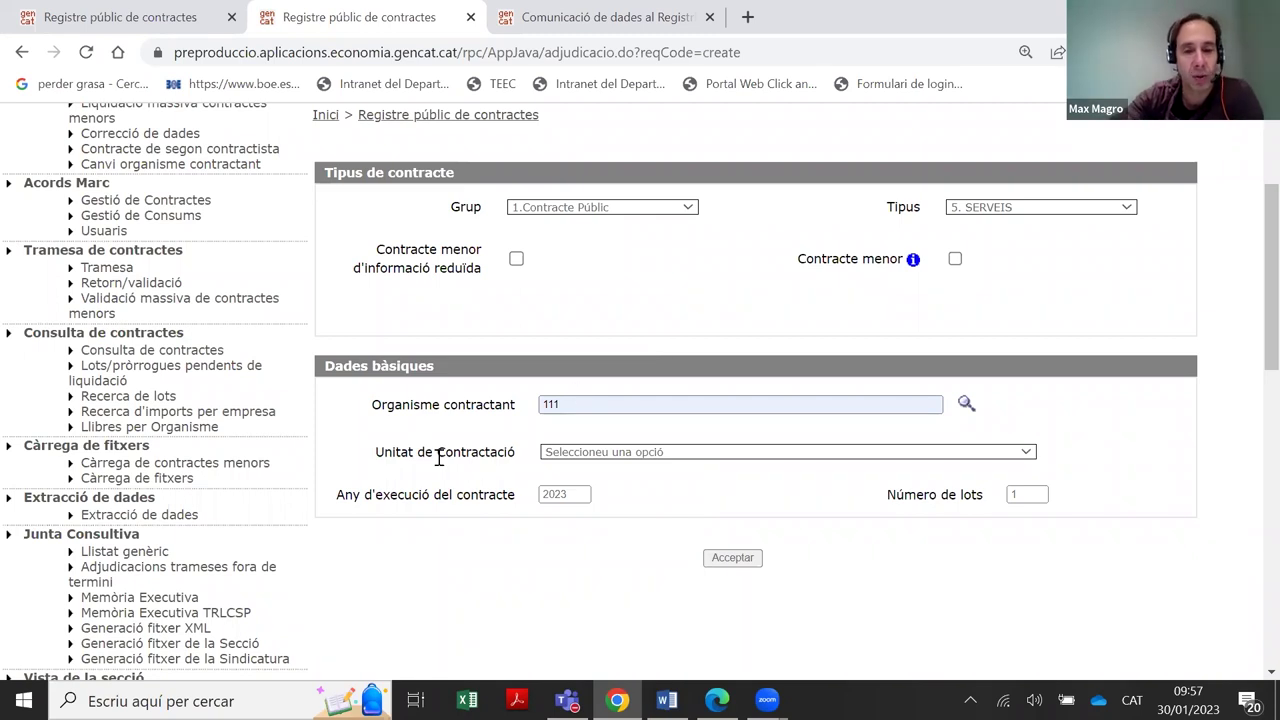
pyautogui.moveTo(516, 452); pyautogui.dragTo(362, 468)
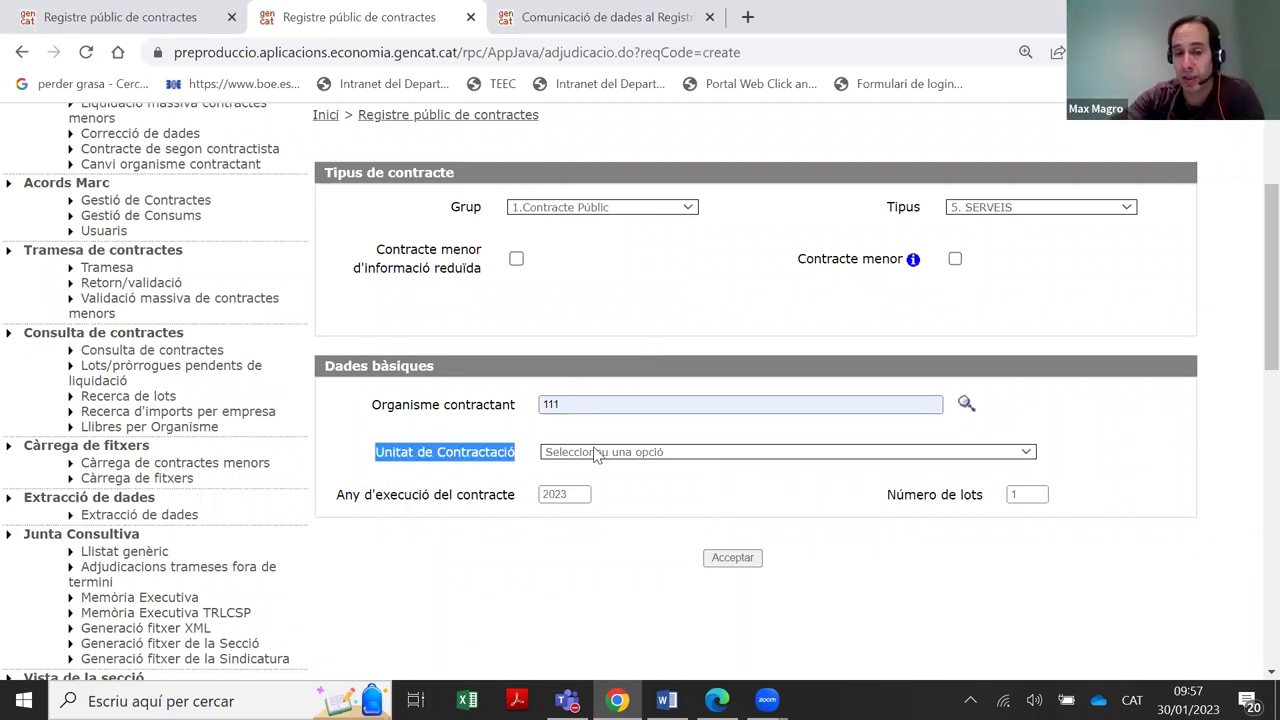
pyautogui.click(597, 453)
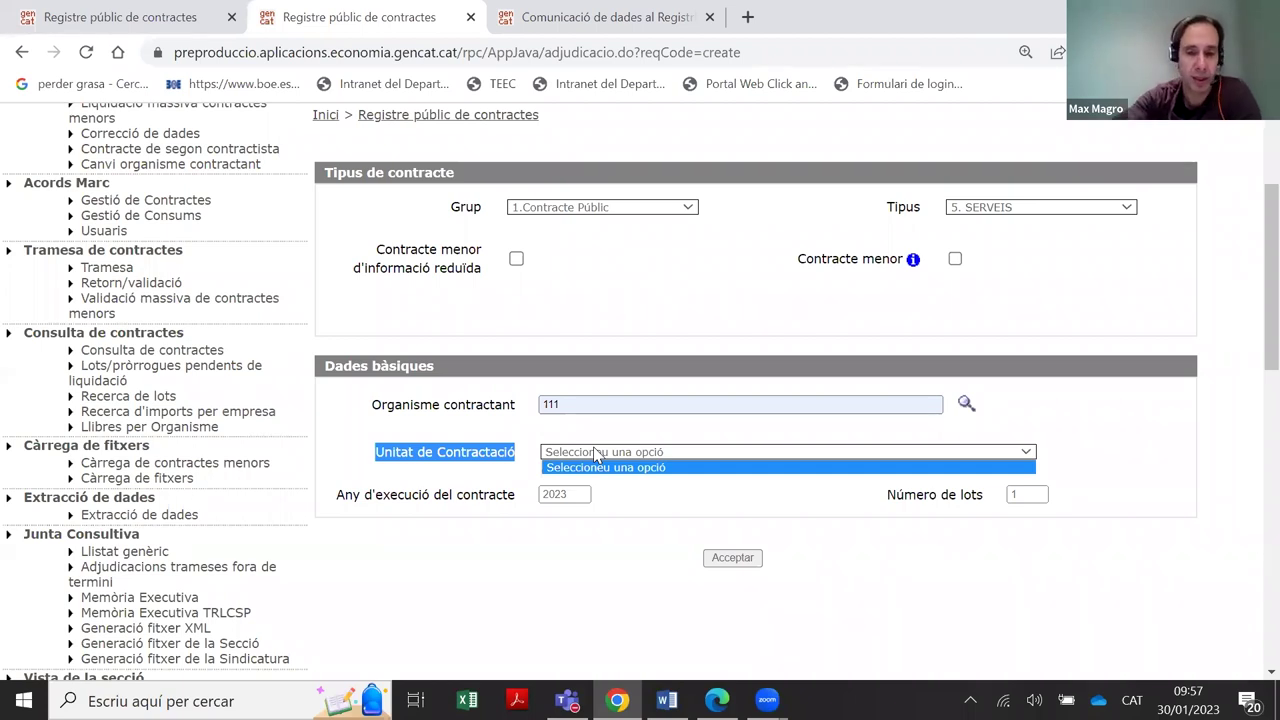
pyautogui.click(609, 453)
pyautogui.click(632, 438)
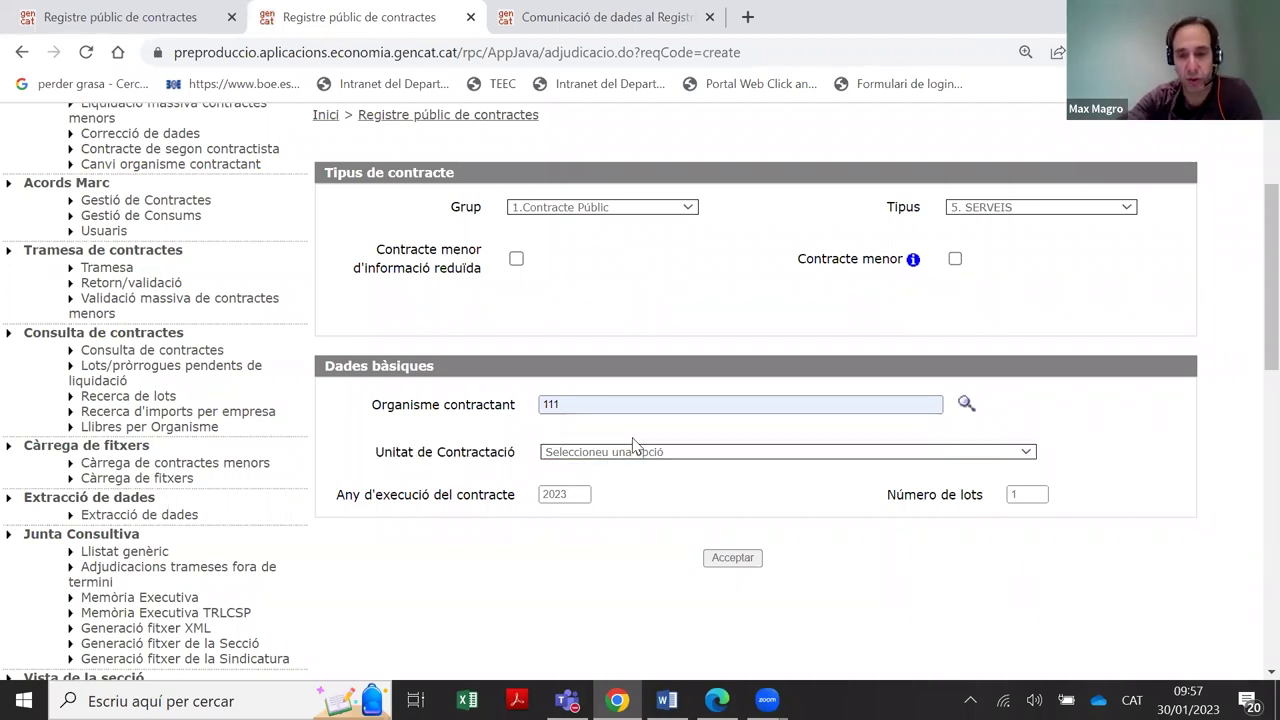
# Examine the Any d'execució del contracte and Número de lots fields in Dades bàsiques, highlighting their labels
pyautogui.moveTo(345, 494); pyautogui.dragTo(360, 495)
pyautogui.moveTo(480, 517); pyautogui.dragTo(502, 506)
pyautogui.moveTo(884, 495); pyautogui.dragTo(993, 500)
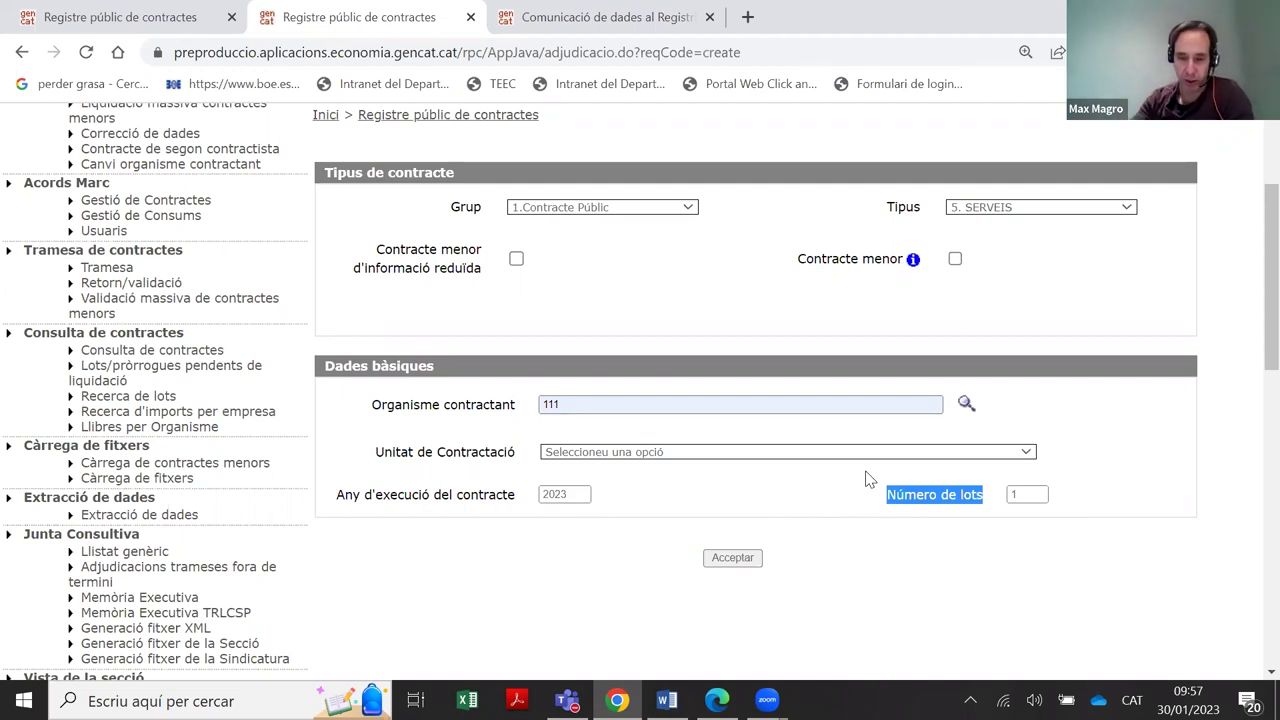
pyautogui.click(455, 497)
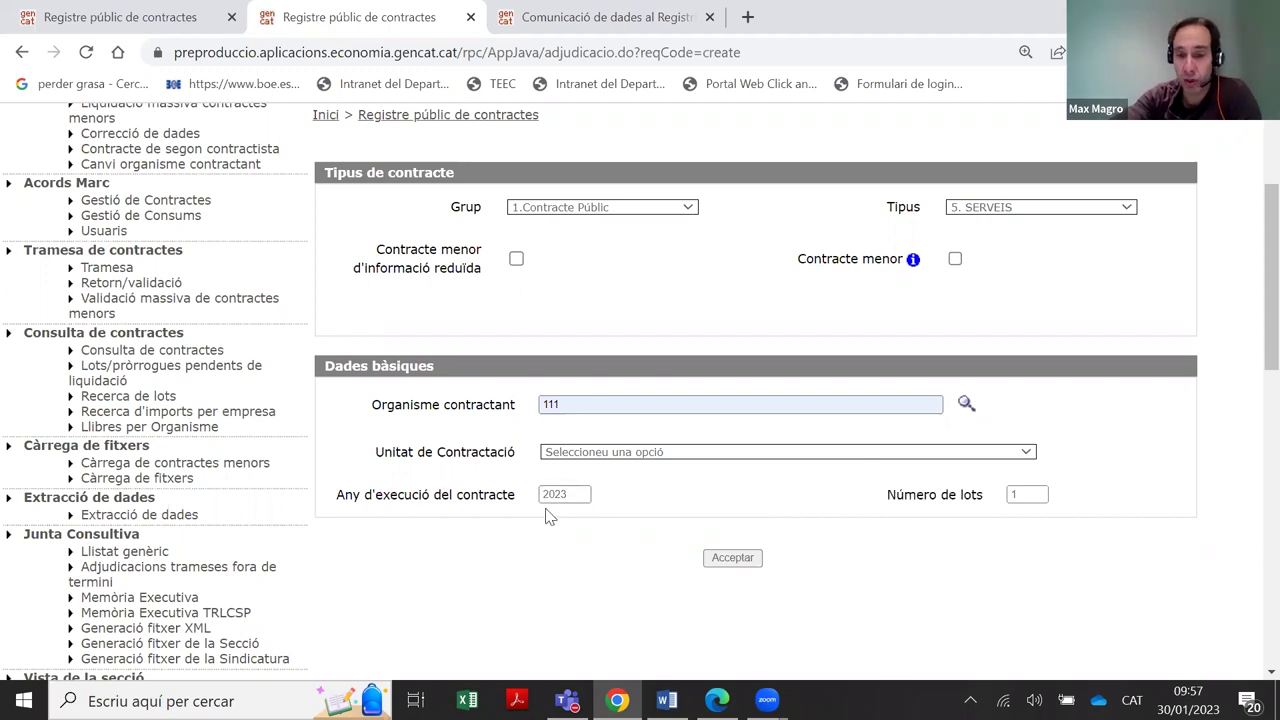
pyautogui.moveTo(338, 497); pyautogui.dragTo(505, 510)
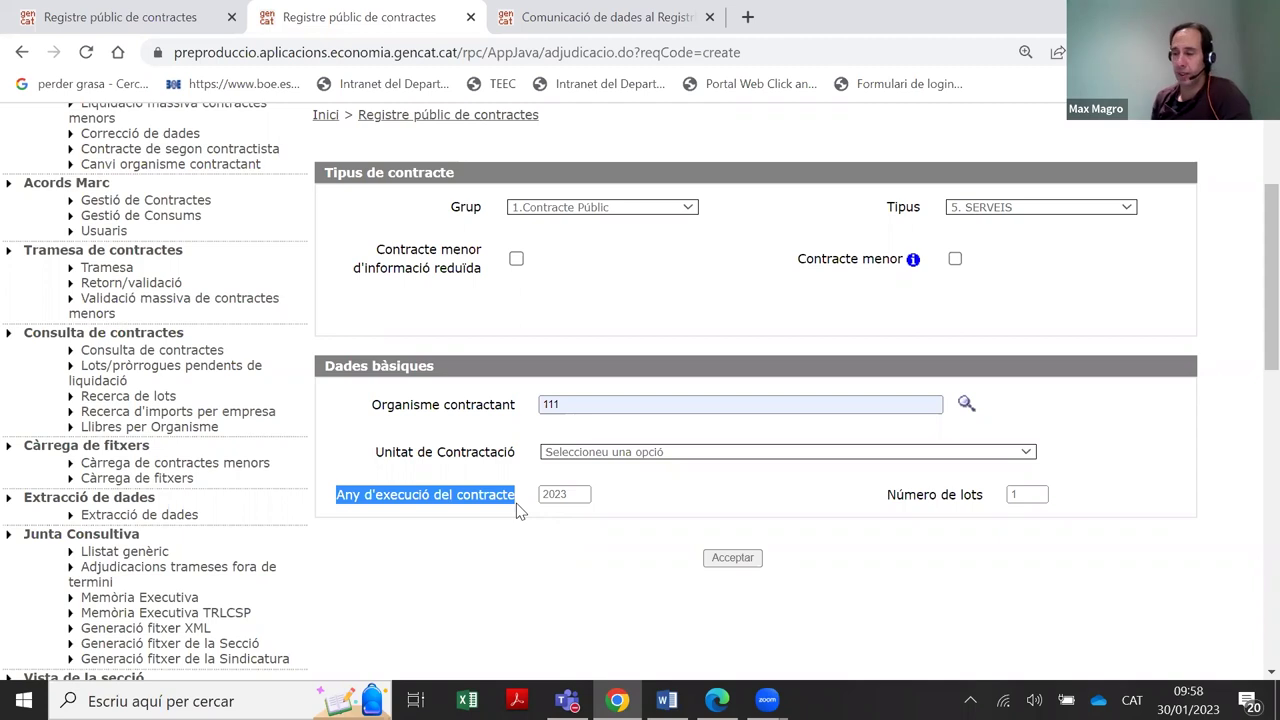
pyautogui.doubleClick(556, 495)
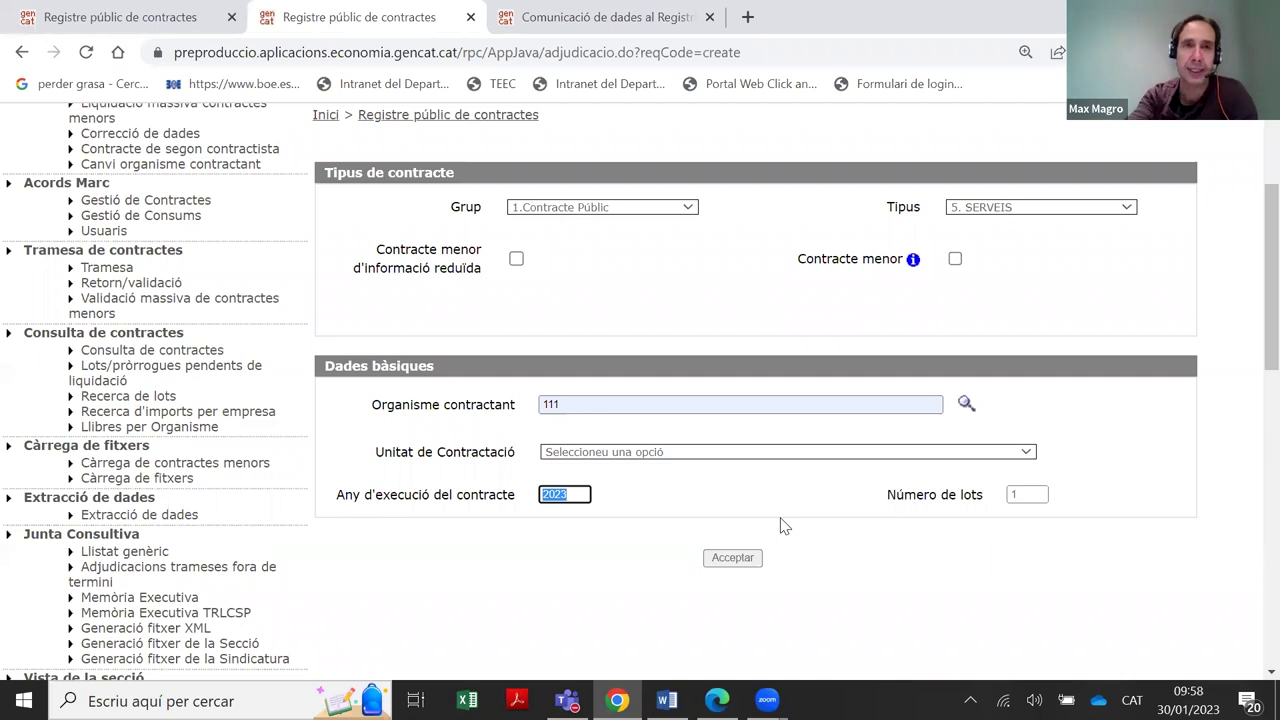
pyautogui.click(580, 497)
pyautogui.moveTo(397, 497); pyautogui.dragTo(480, 503)
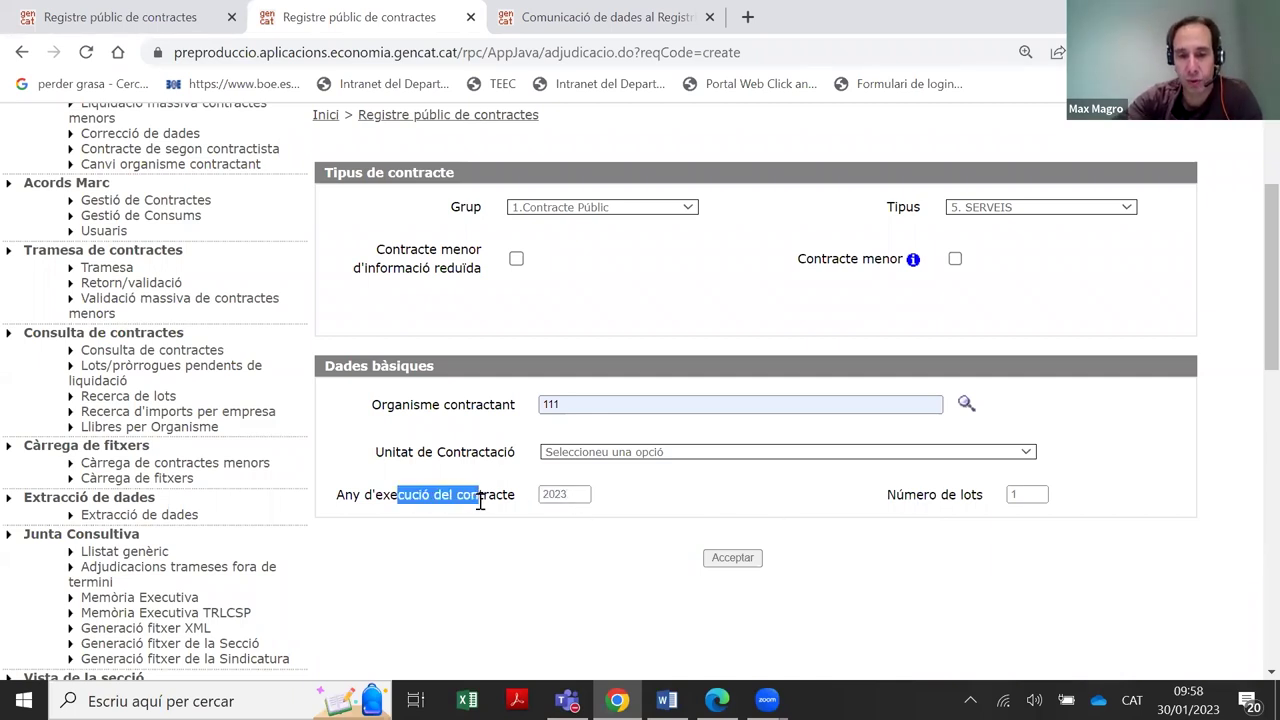
# Clear the Any d'execució del contracte field and check its suggested years without choosing one
pyautogui.doubleClick(545, 494)
pyautogui.click(582, 495)
pyautogui.press('BackSpace')
pyautogui.press('BackSpace')
pyautogui.press('BackSpace')
pyautogui.press('BackSpace')
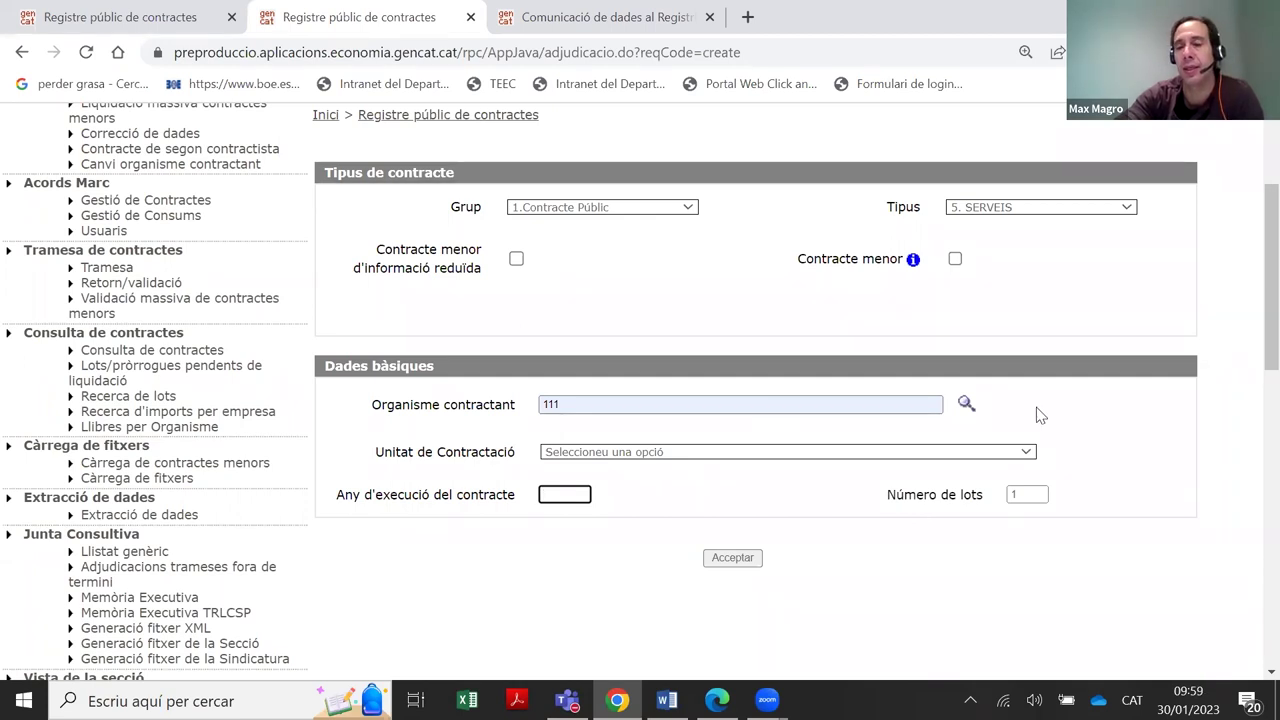
pyautogui.click(582, 493)
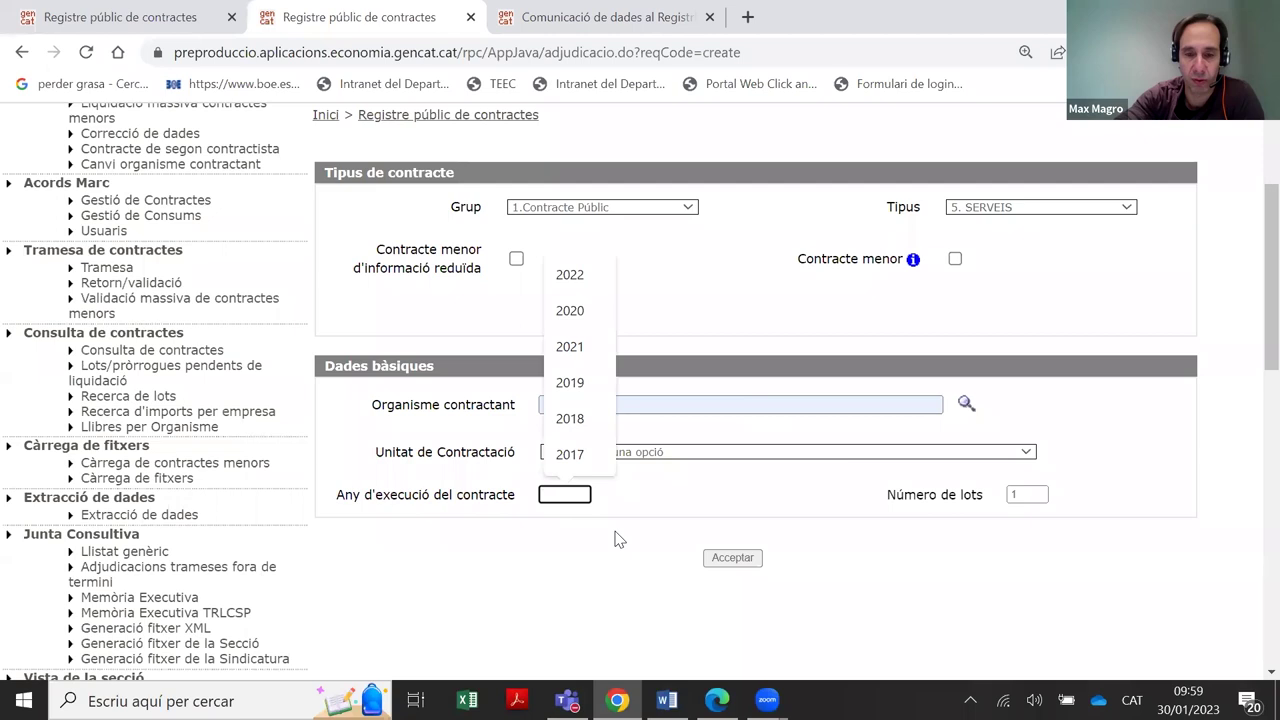
pyautogui.click(700, 503)
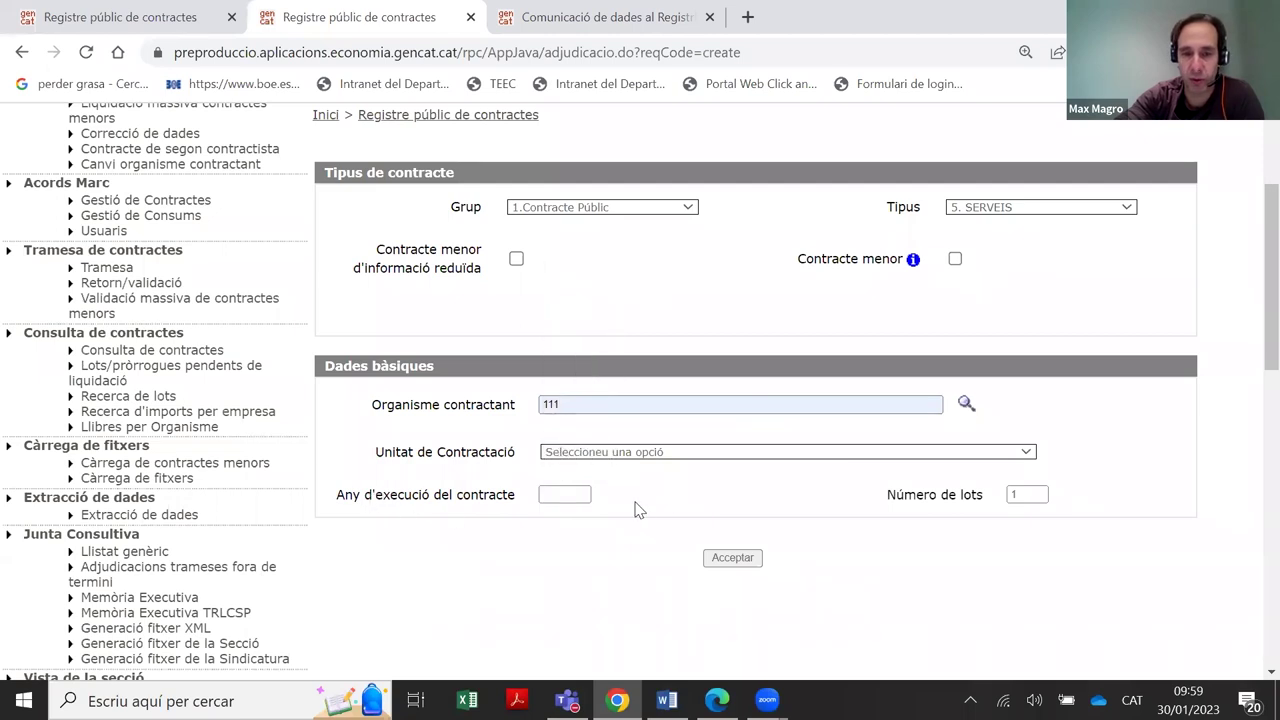
# Set Número de lots to 2 in Dades bàsiques
pyautogui.doubleClick(1028, 493)
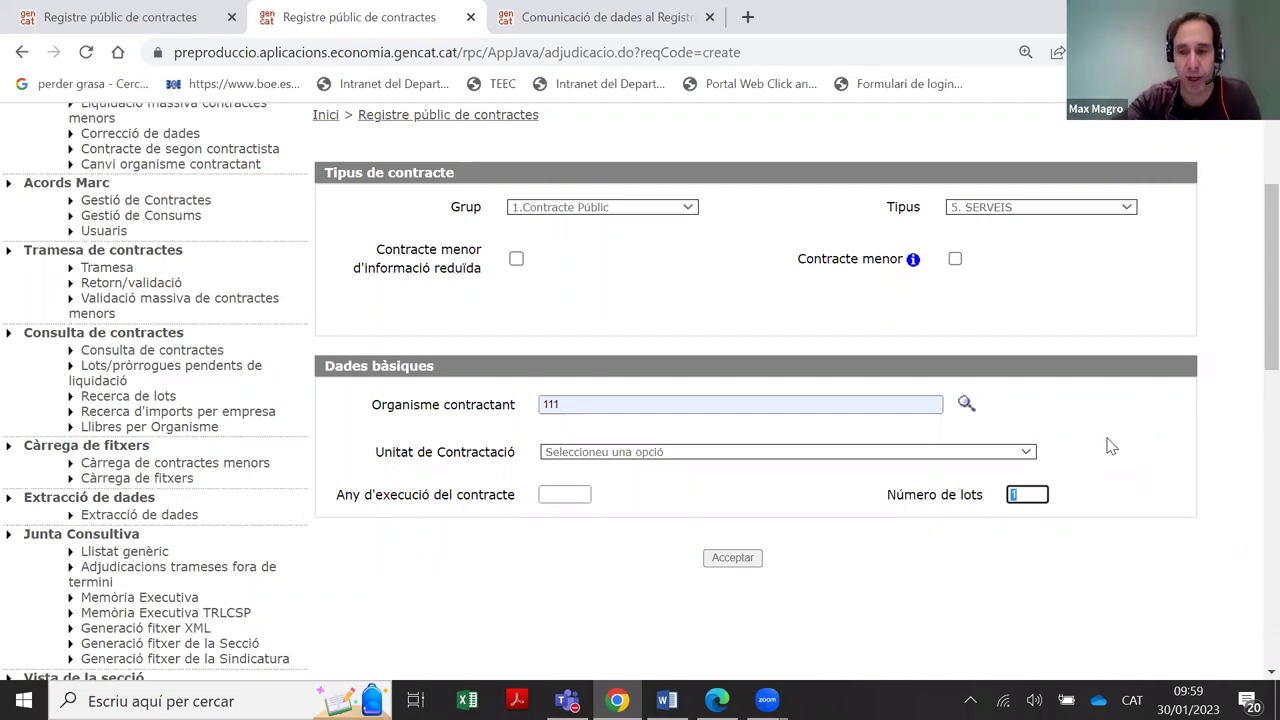
pyautogui.click(1045, 492)
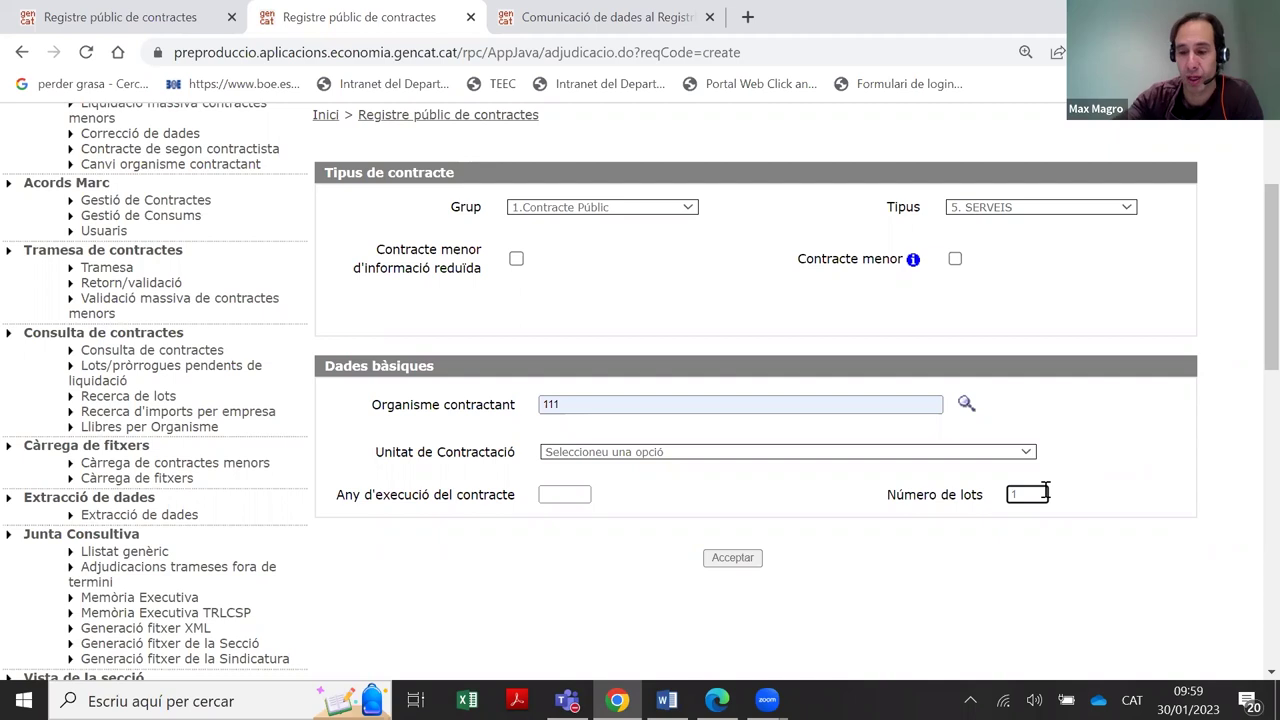
pyautogui.write('2')
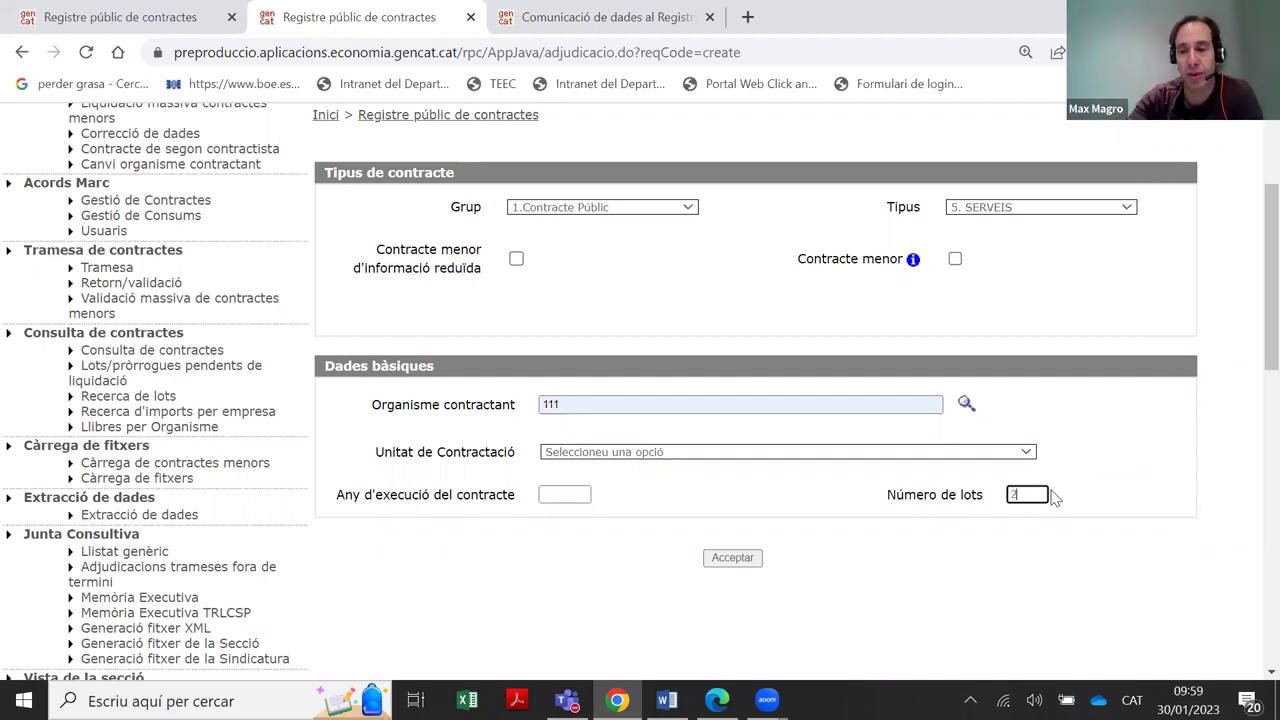
pyautogui.click(963, 569)
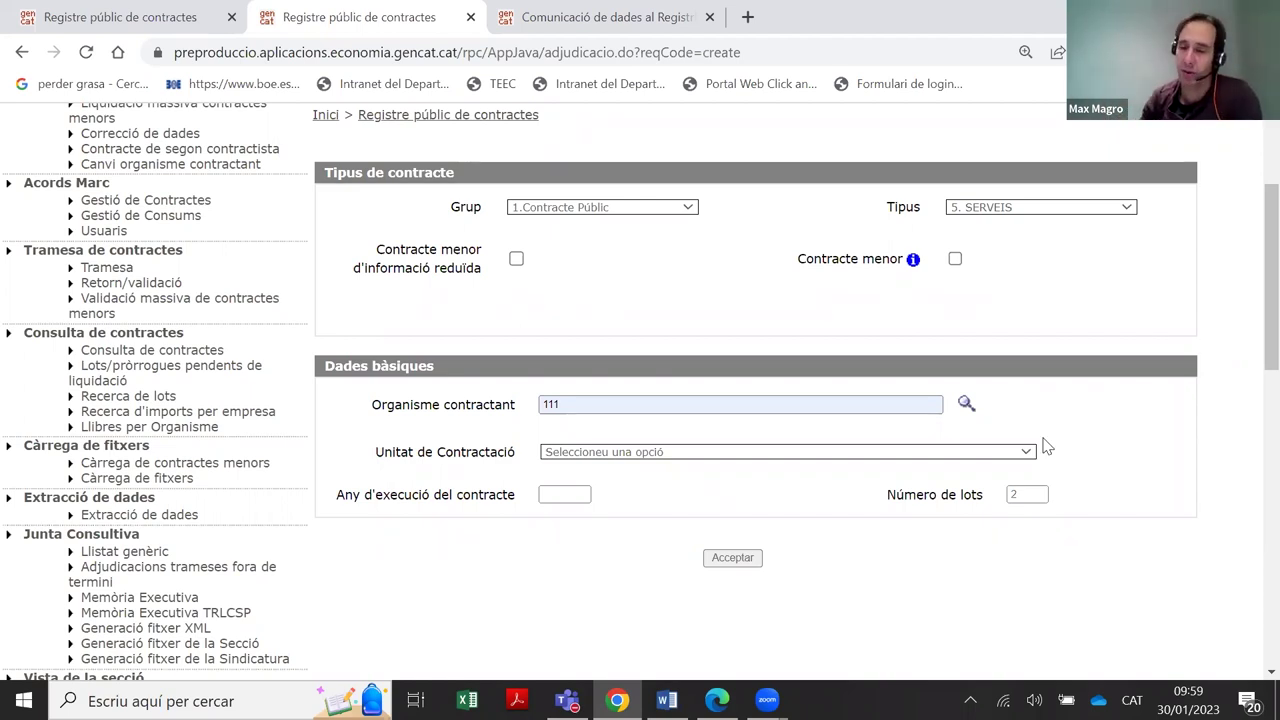
# Change Número de lots to 3, try 1 in its place, and set it back to 3
pyautogui.doubleClick(1040, 494)
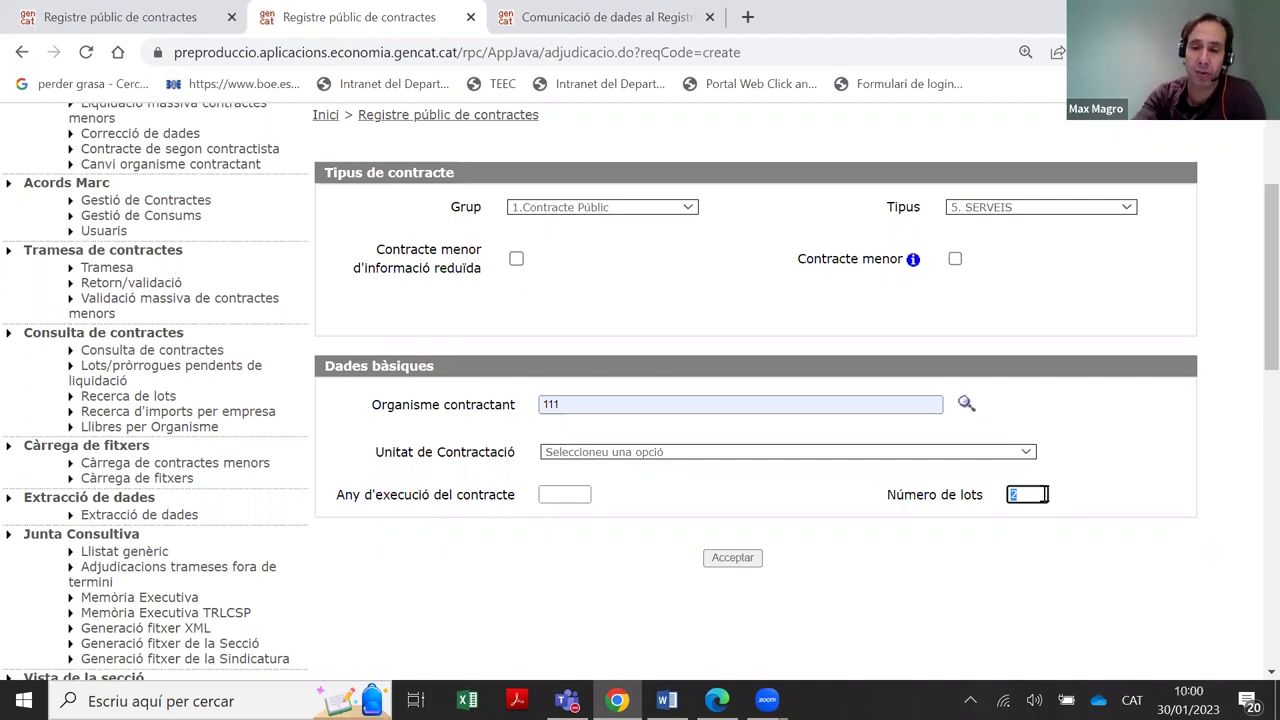
pyautogui.press('BackSpace')
pyautogui.write('3')
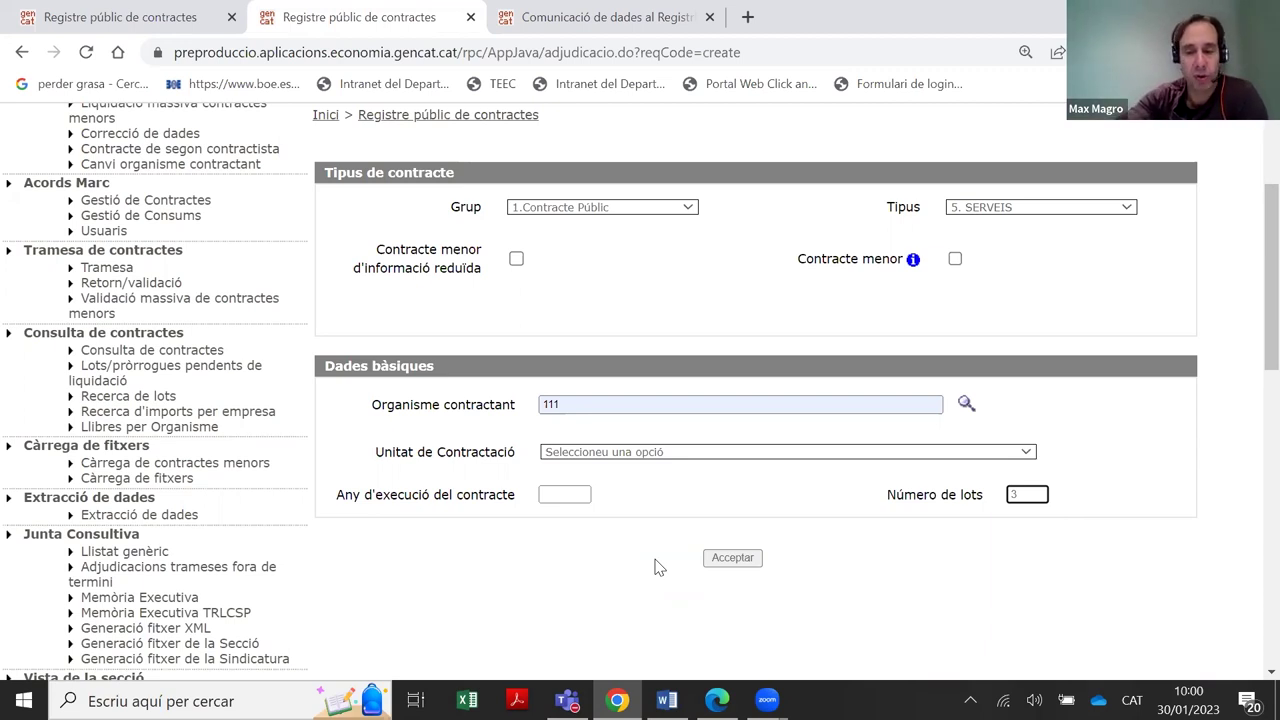
pyautogui.click(1033, 491)
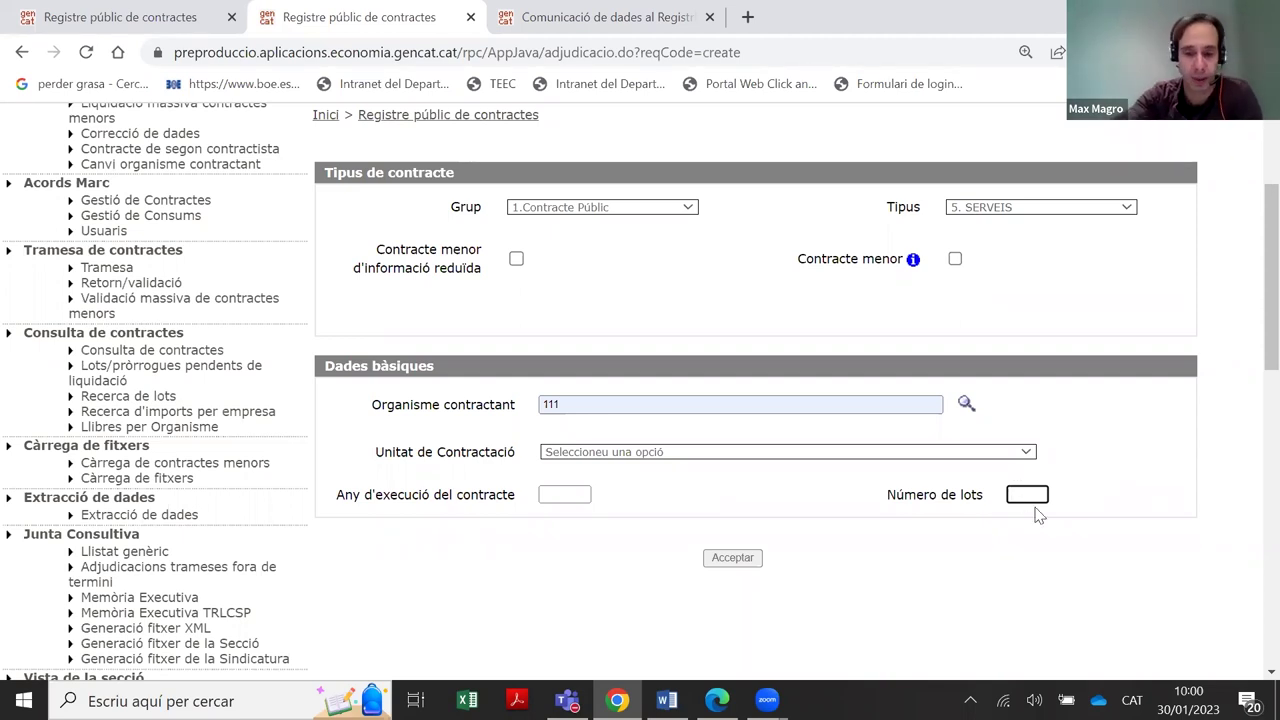
pyautogui.write('1')
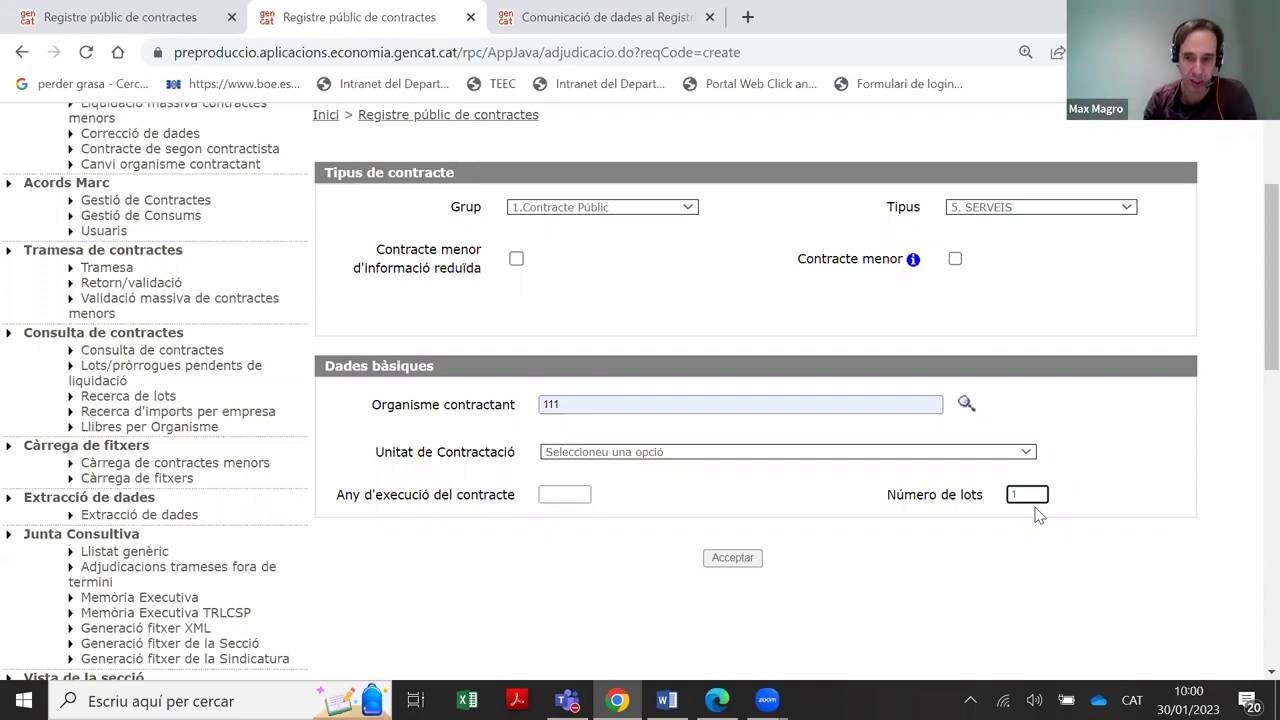
pyautogui.write('3')
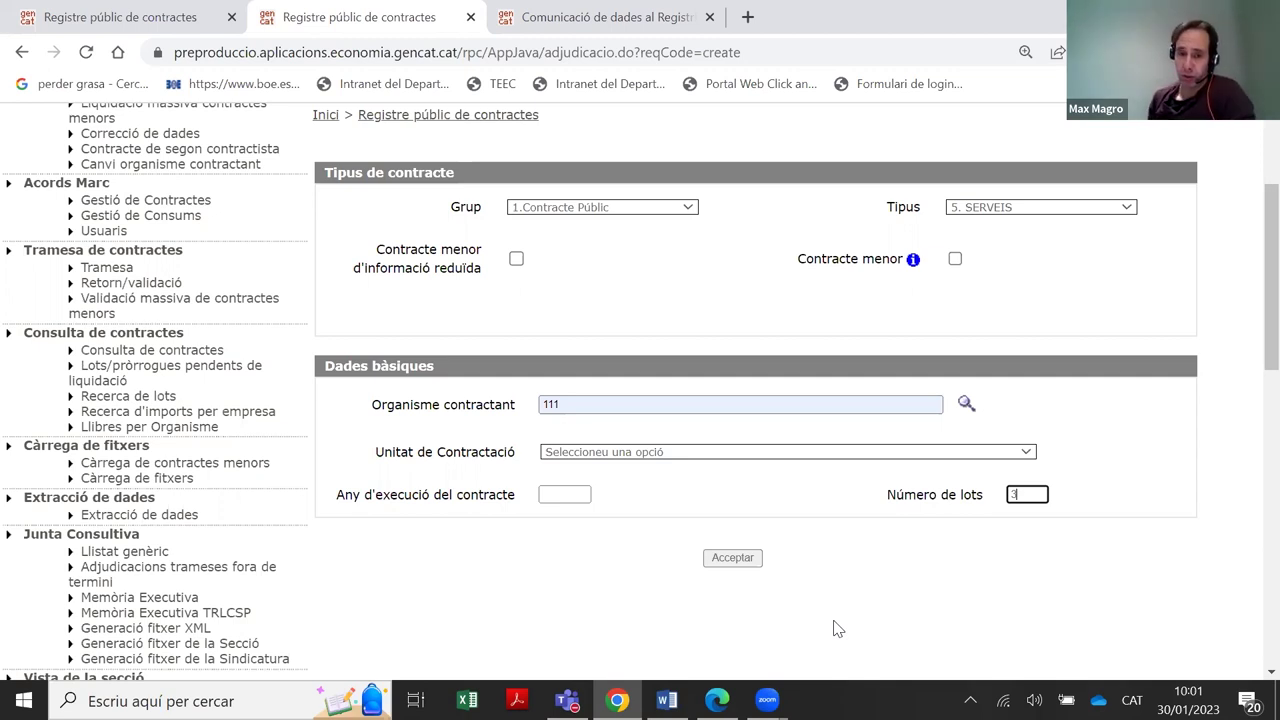
# Set Any d'execució del contracte to 2023
pyautogui.click(560, 503)
pyautogui.click(560, 503)
pyautogui.write('2023')
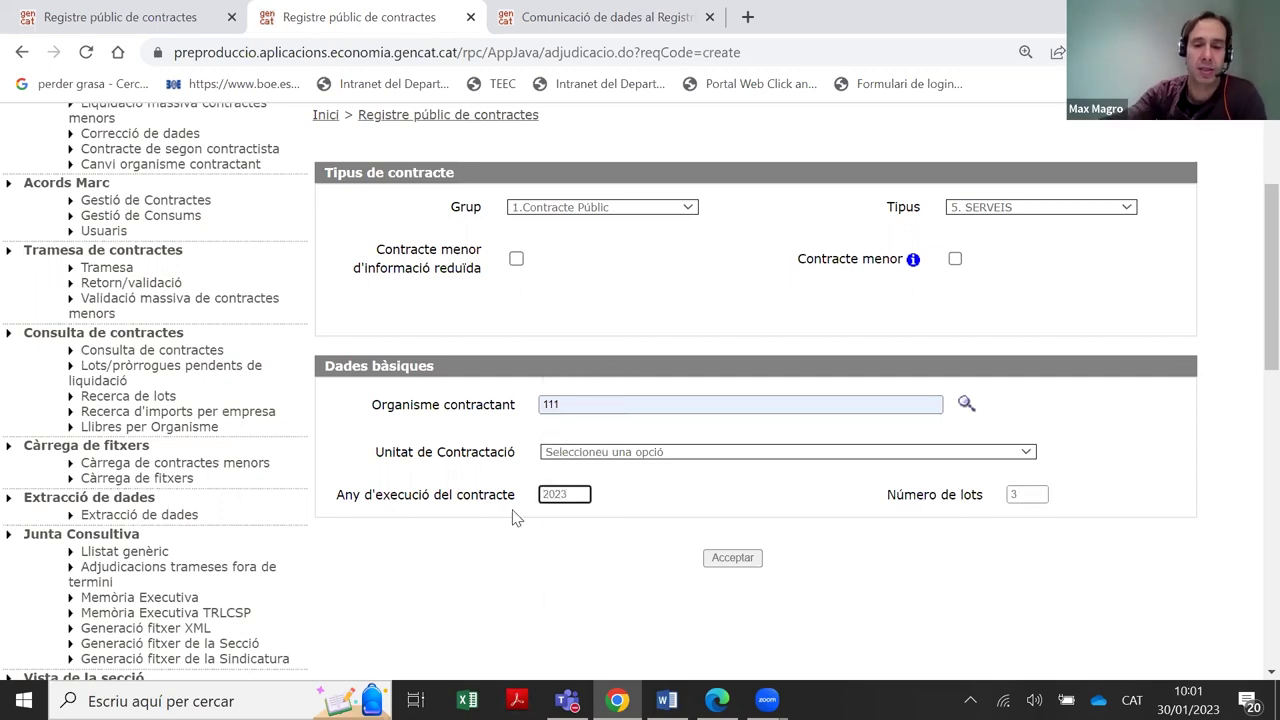
pyautogui.click(547, 561)
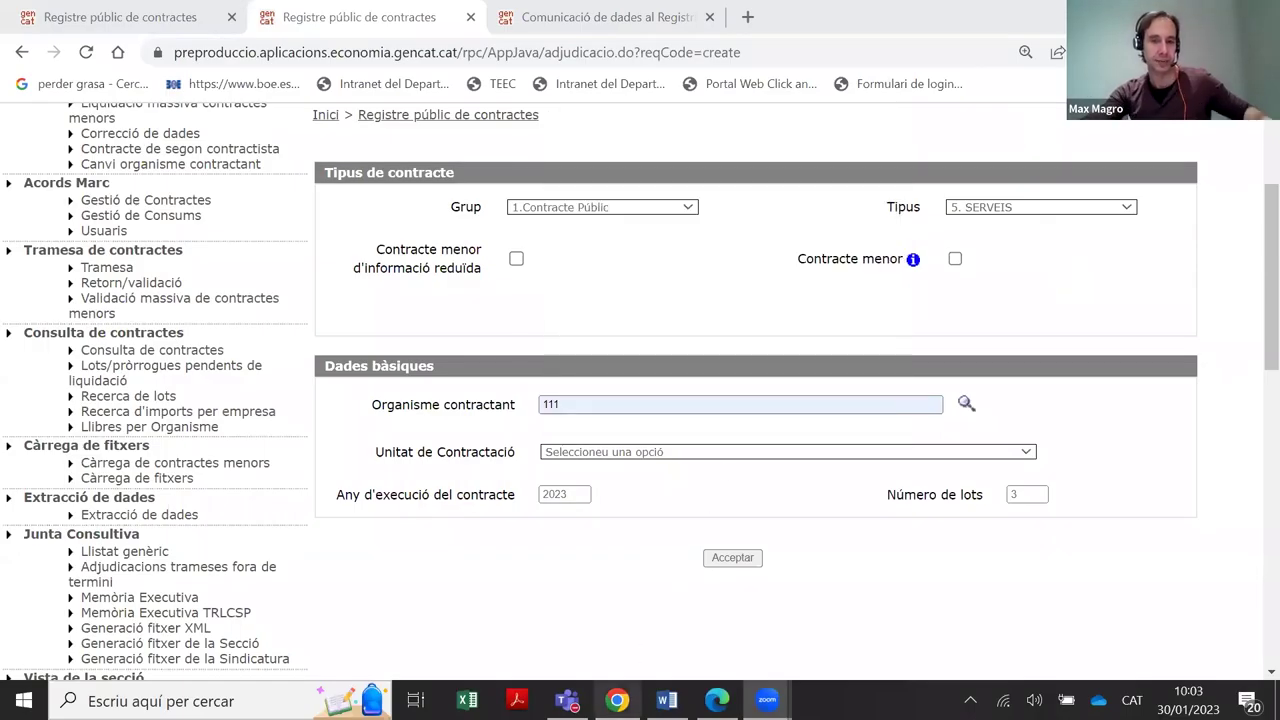
# Compare the Contracte menor d'informació reduïda and Contracte menor options by selecting each one alternately
pyautogui.moveTo(567, 700)
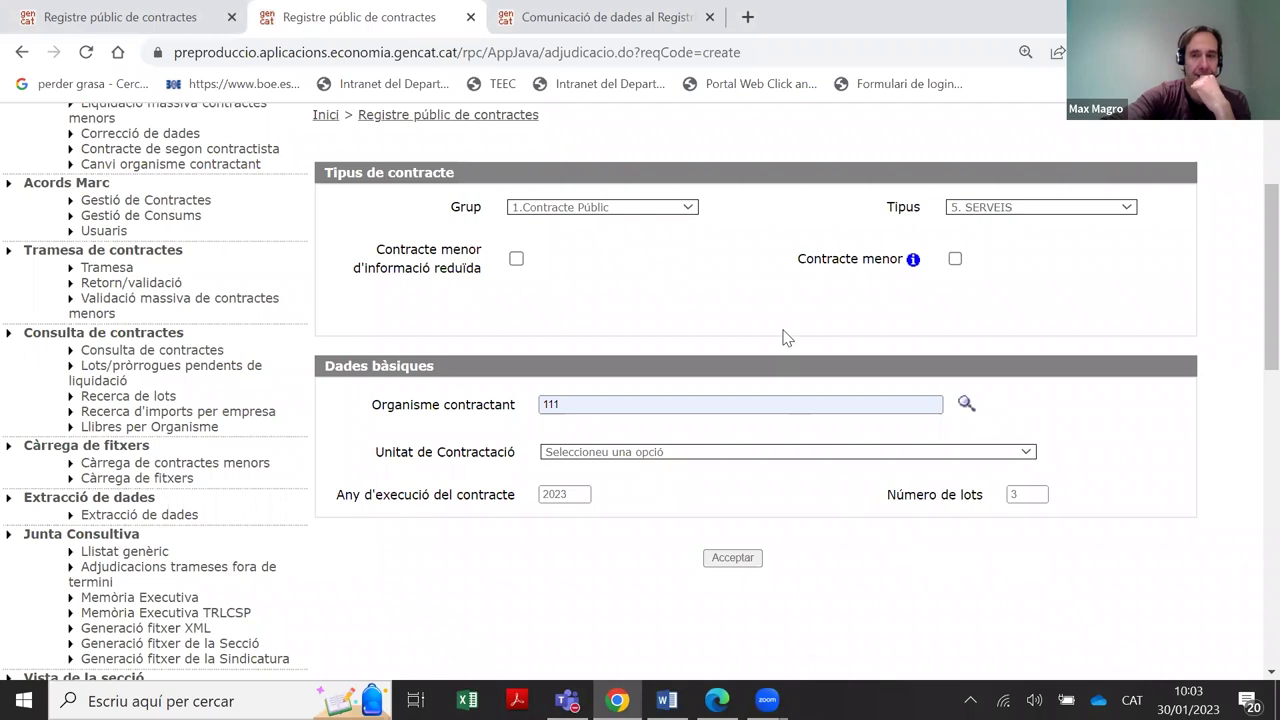
pyautogui.scroll(1, 788, 340)
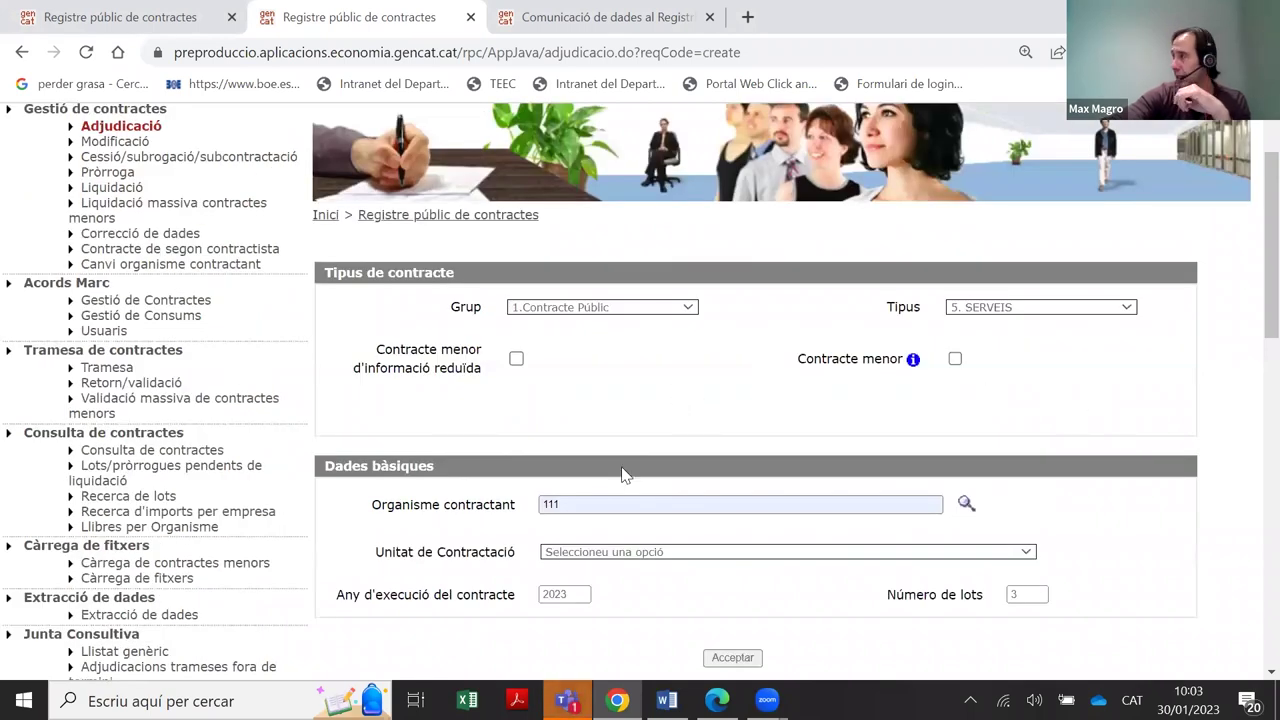
pyautogui.moveTo(482, 369); pyautogui.dragTo(354, 352)
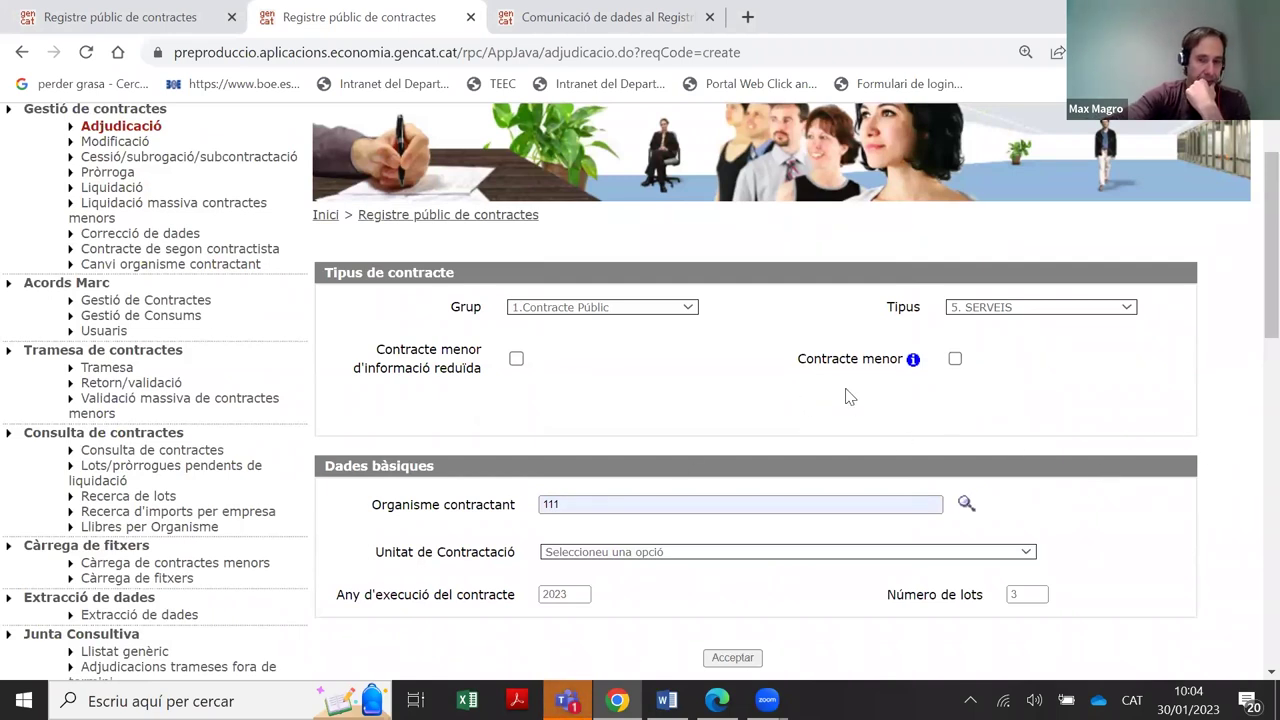
pyautogui.click(516, 358)
pyautogui.click(955, 358)
pyautogui.click(516, 358)
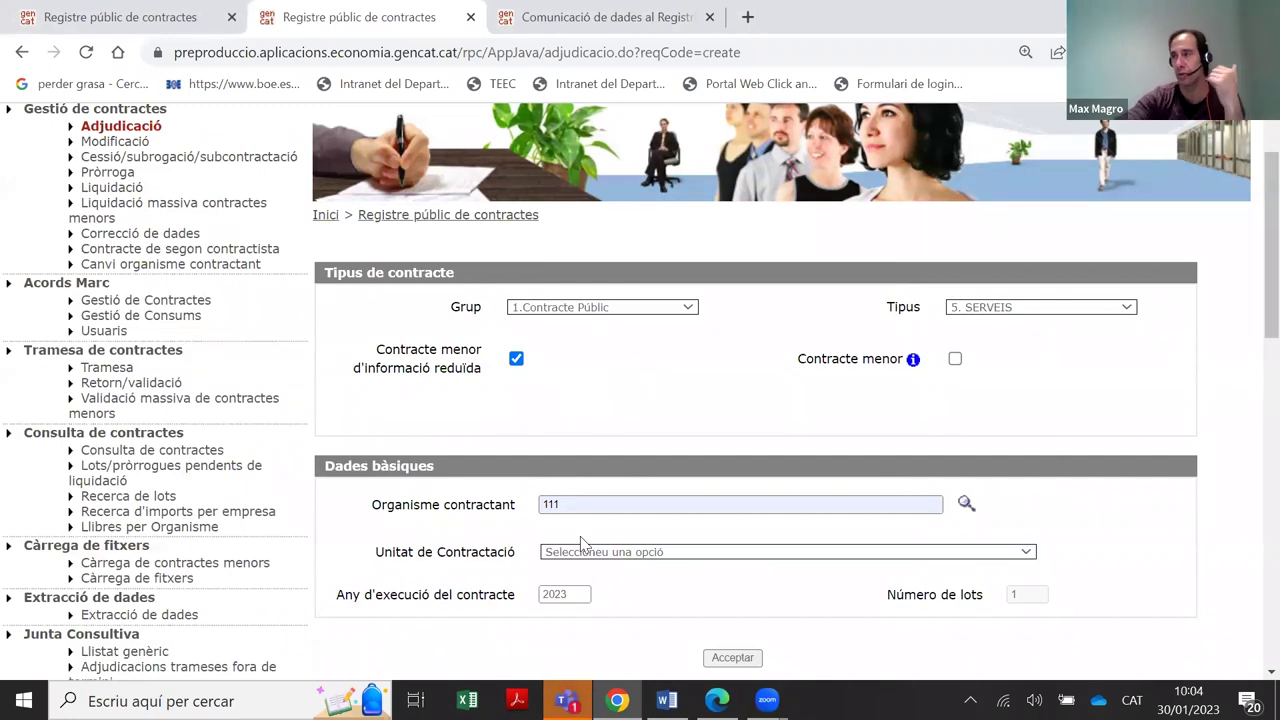
pyautogui.click(517, 360)
pyautogui.click(517, 360)
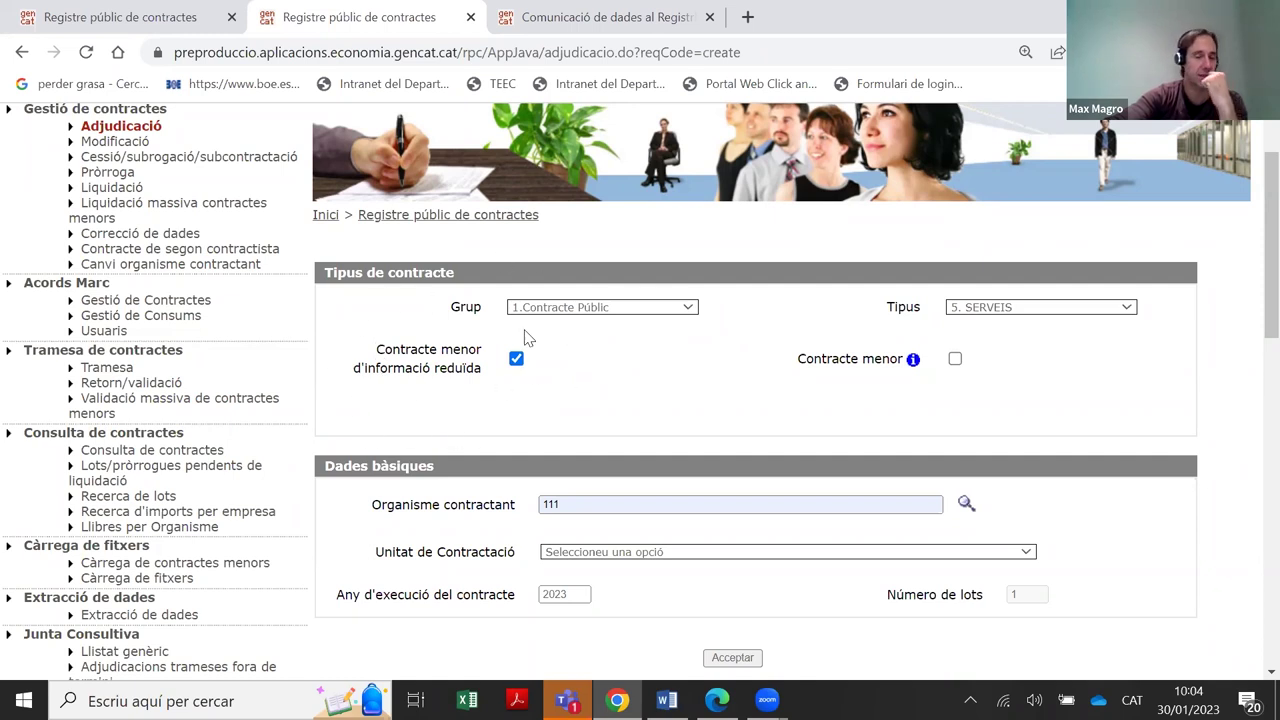
pyautogui.click(955, 360)
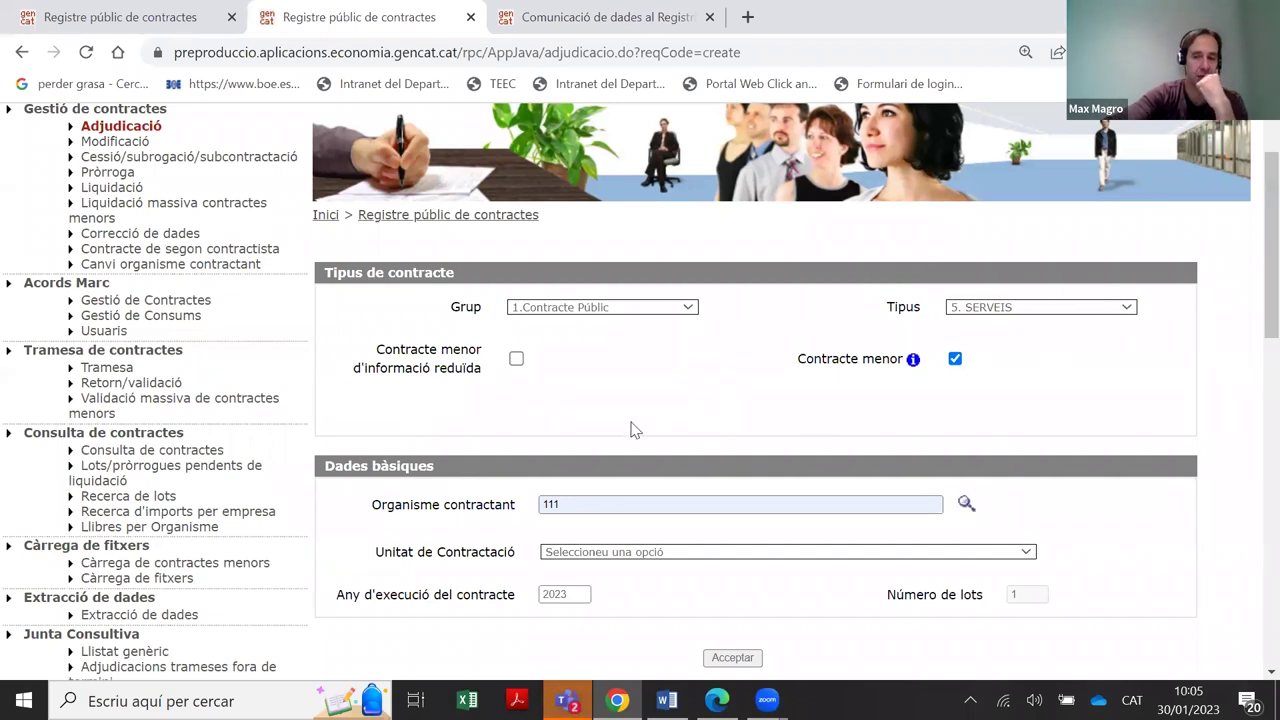
# Mark the award as Contracte menor d'informació reduïda and accept the basic data to open its contract form
pyautogui.click(517, 360)
pyautogui.scroll(-1, 551, 340)
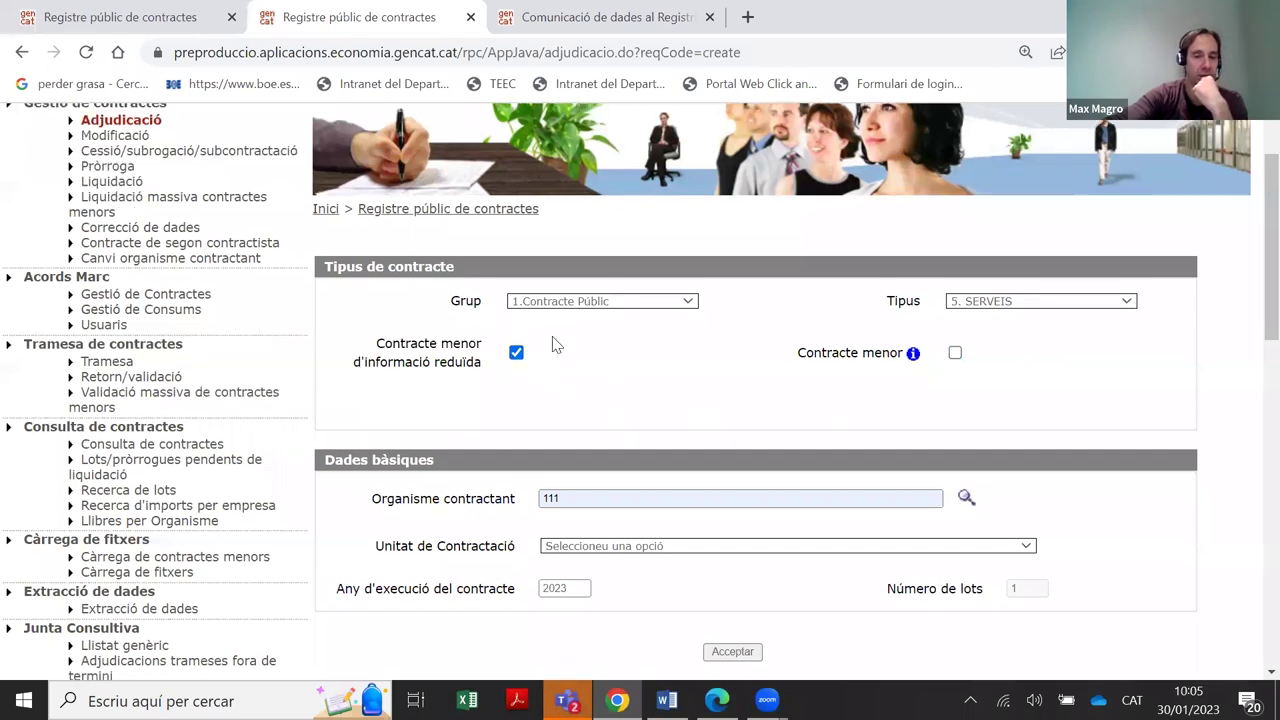
pyautogui.click(727, 555)
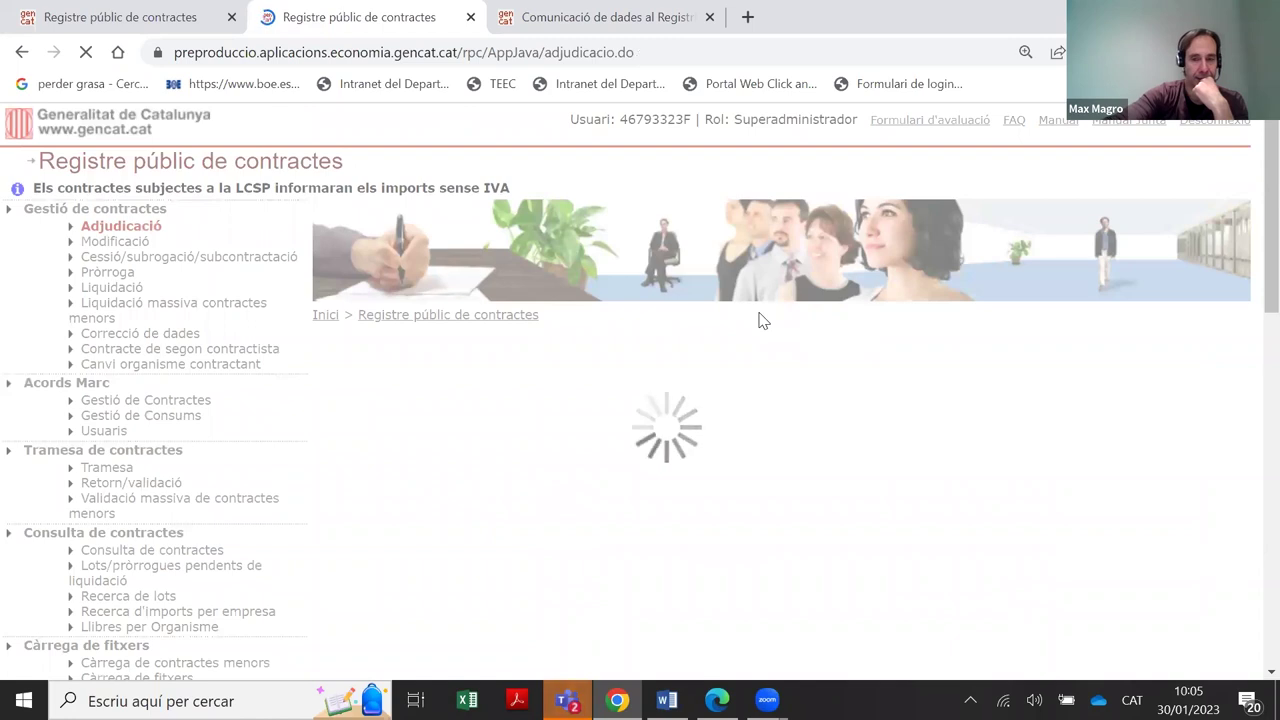
# Examine the Dades del contracte menor reduït form, highlighting the Import adjudicació sense IVA label
pyautogui.scroll(-2, 762, 320)
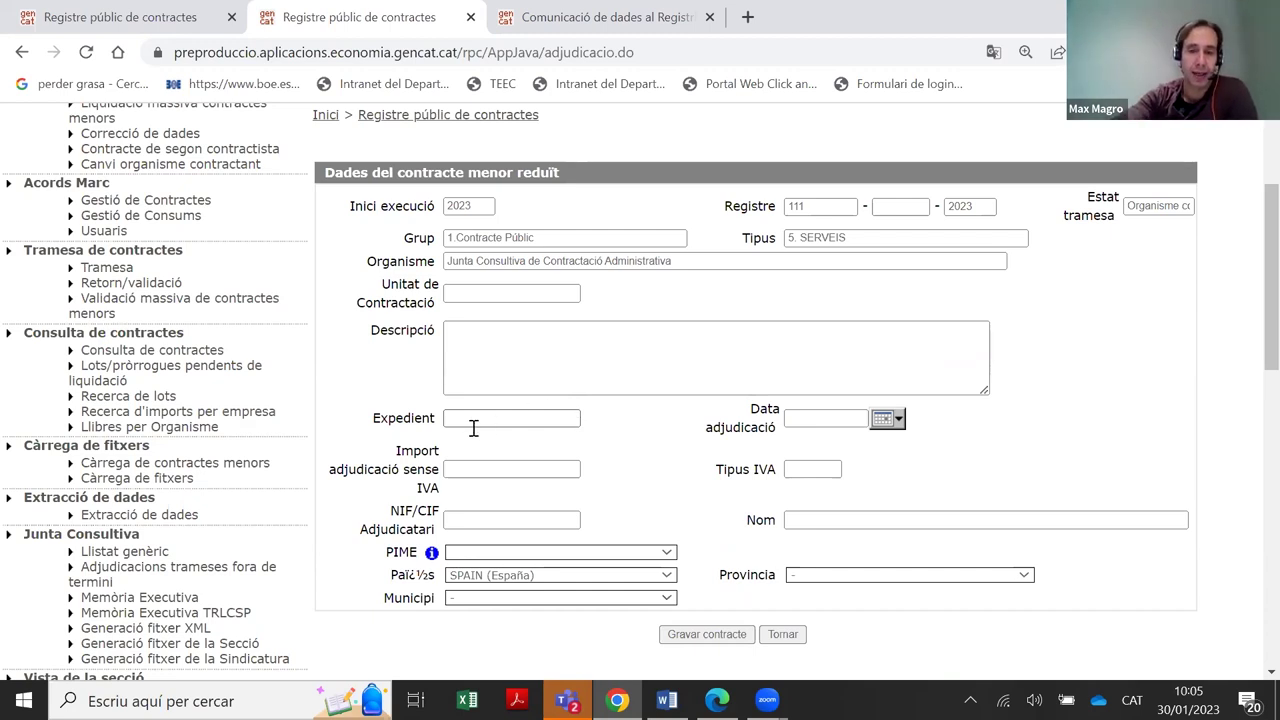
pyautogui.moveTo(393, 446); pyautogui.dragTo(444, 488)
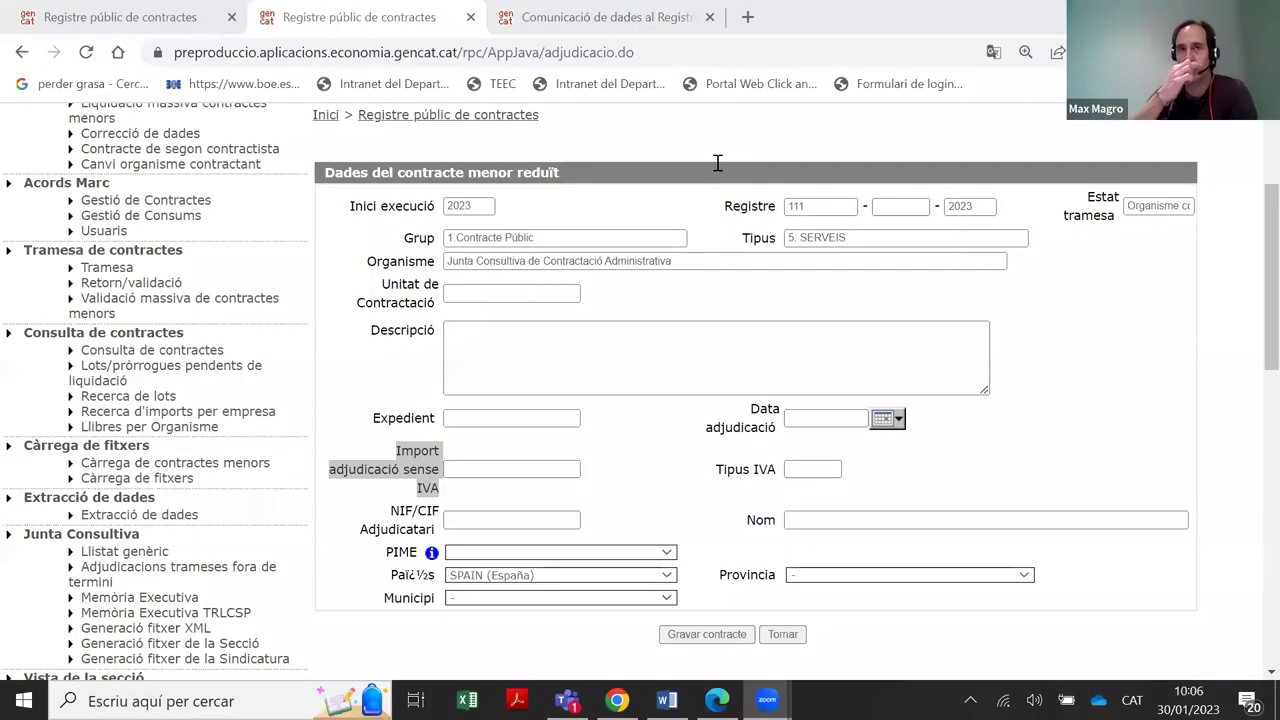
pyautogui.click(1202, 136)
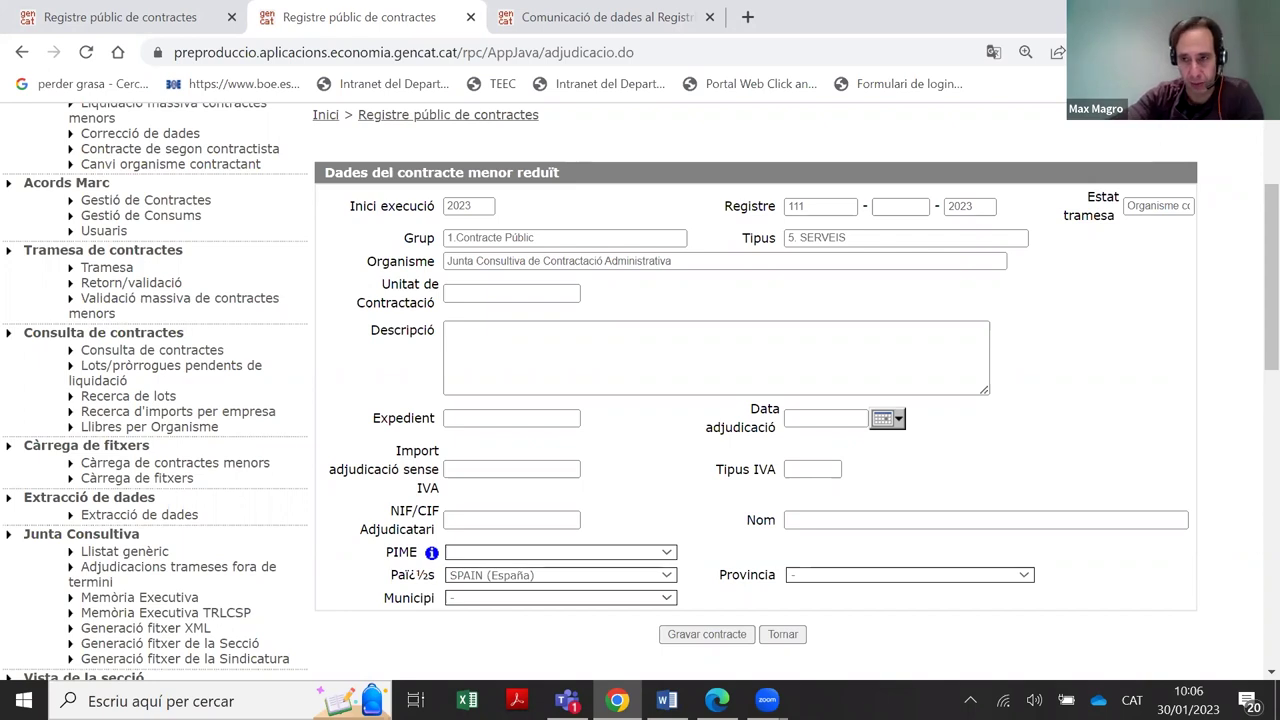
pyautogui.press('super+d')
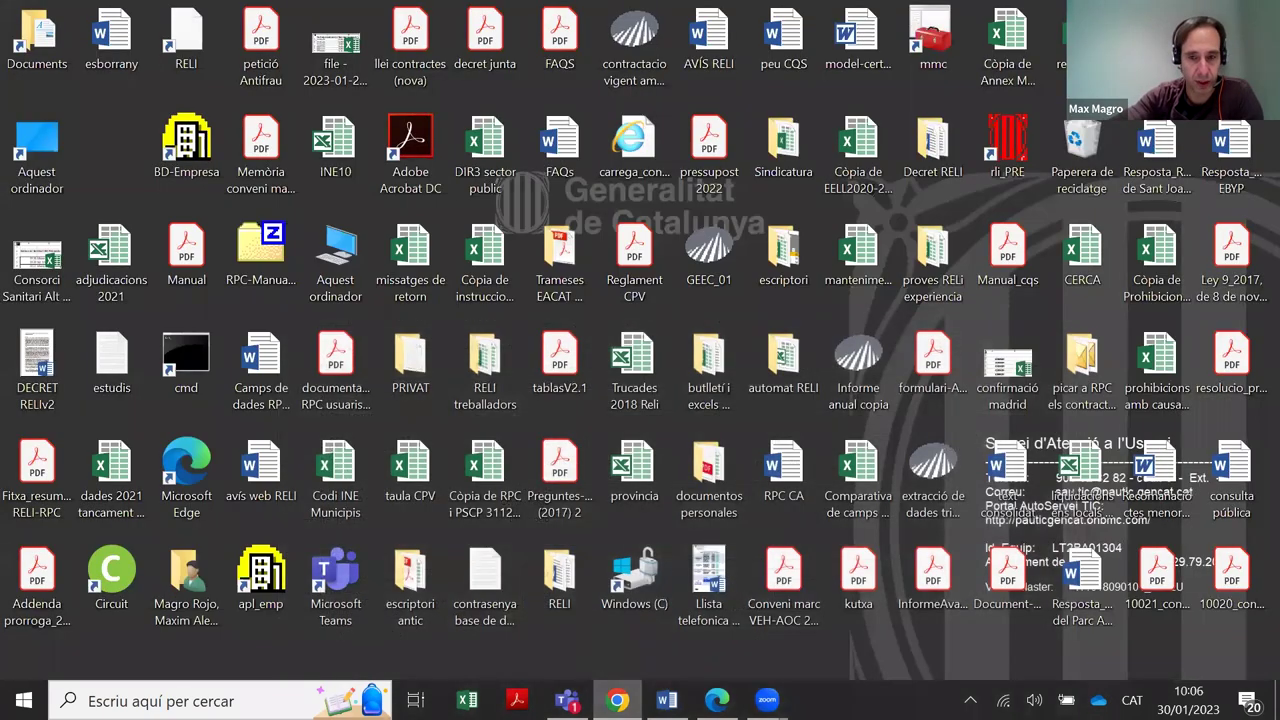
pyautogui.click(617, 700)
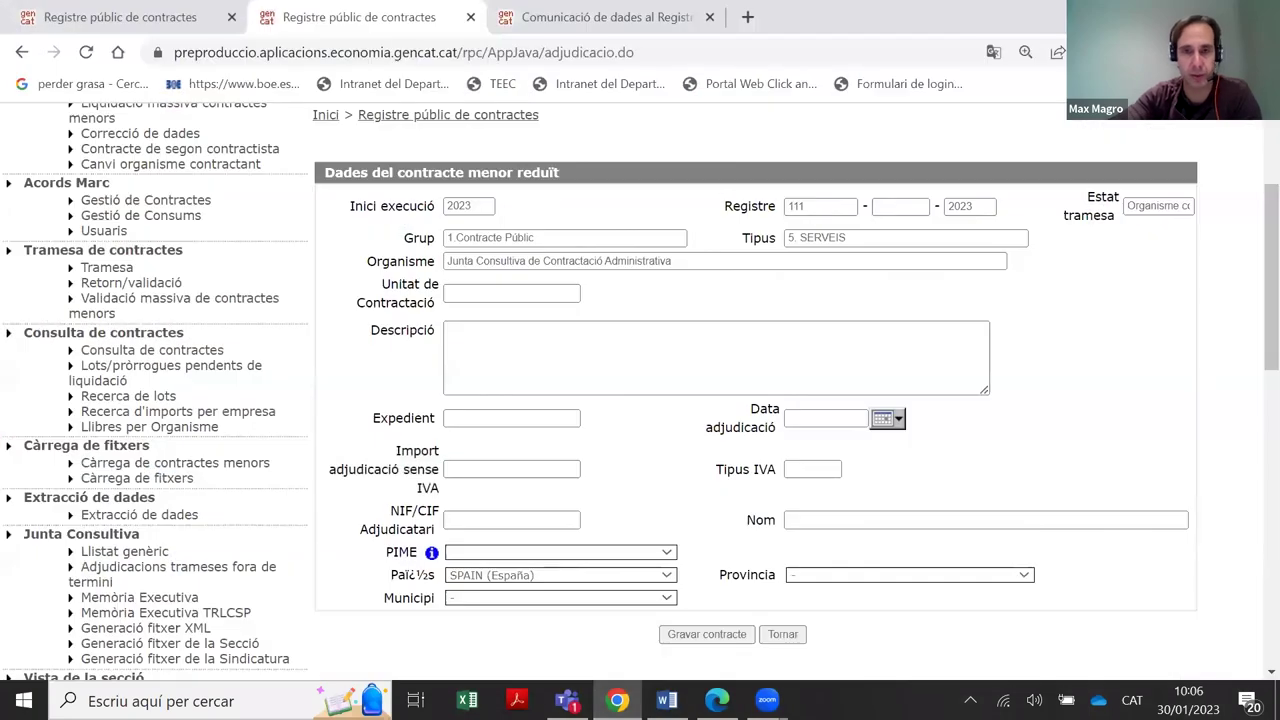
# Search the web for eacat in a new browser tab and open the EACAT website
pyautogui.click(750, 17)
pyautogui.write('eacat')
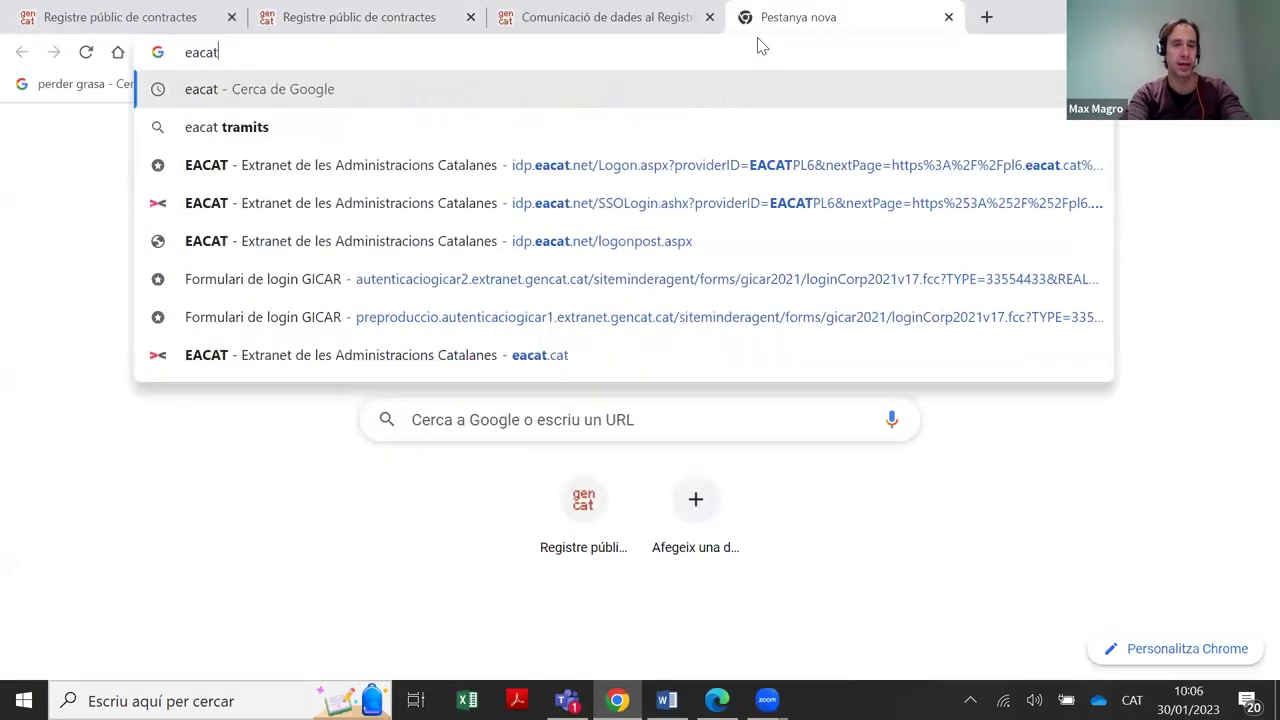
pyautogui.press('Return')
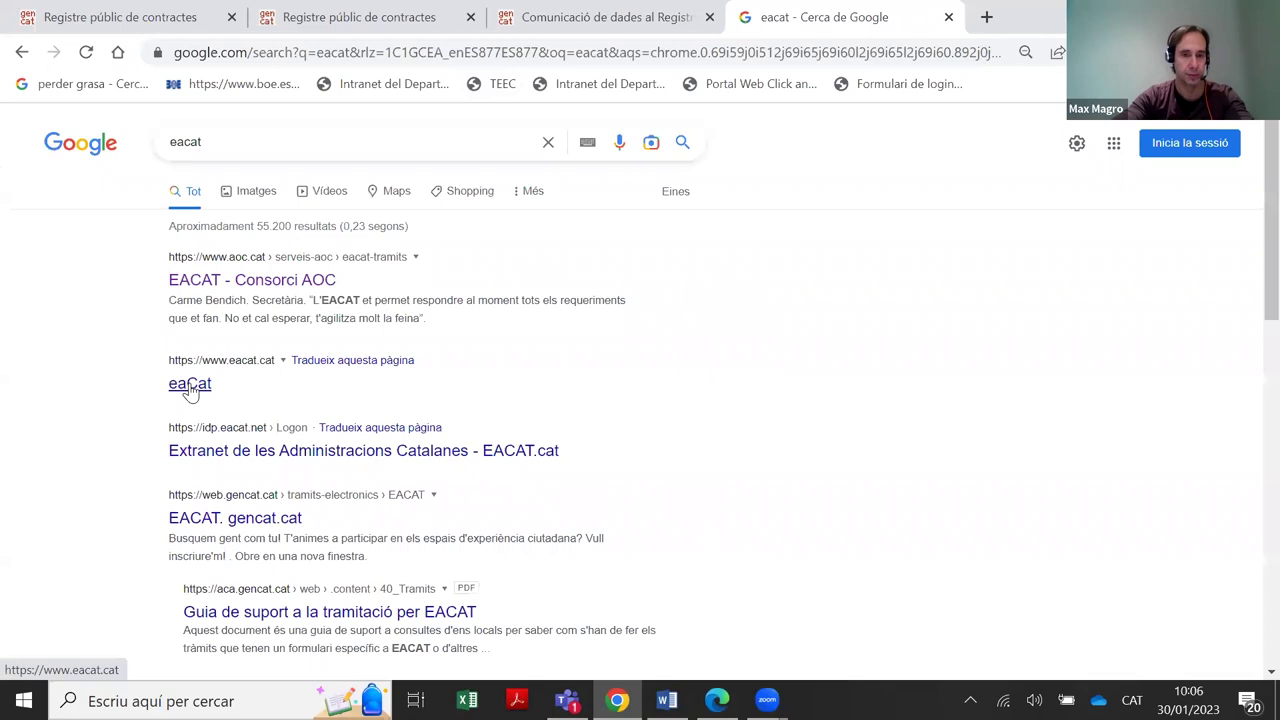
pyautogui.click(190, 387)
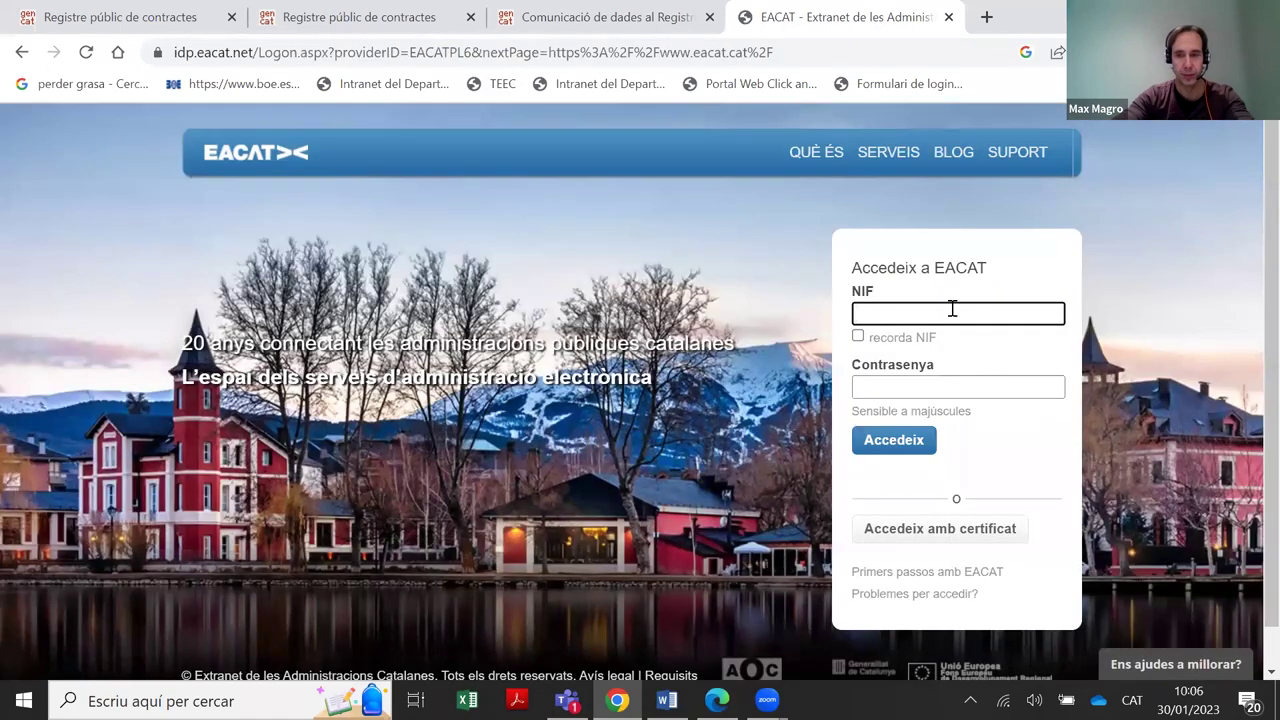
# Log in to EACAT with the stored NIF and the account password
pyautogui.click(951, 311)
pyautogui.click(968, 357)
pyautogui.click(938, 384)
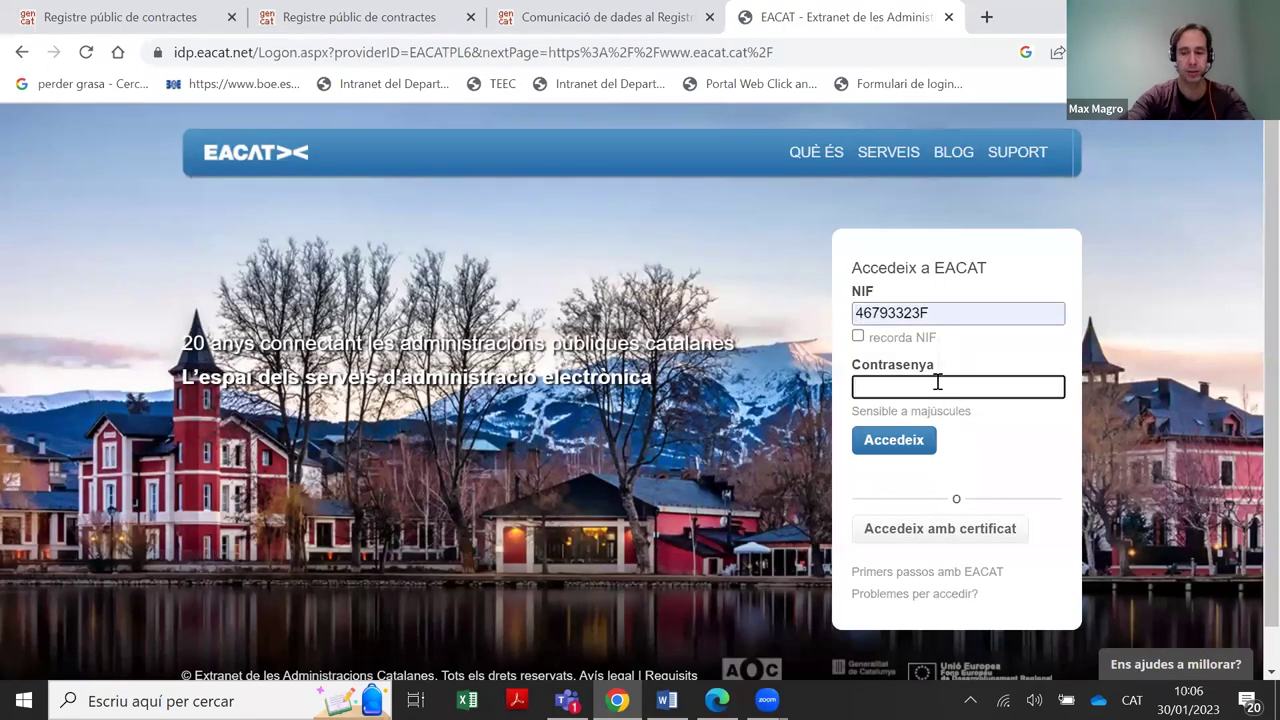
pyautogui.write('•••••••••')
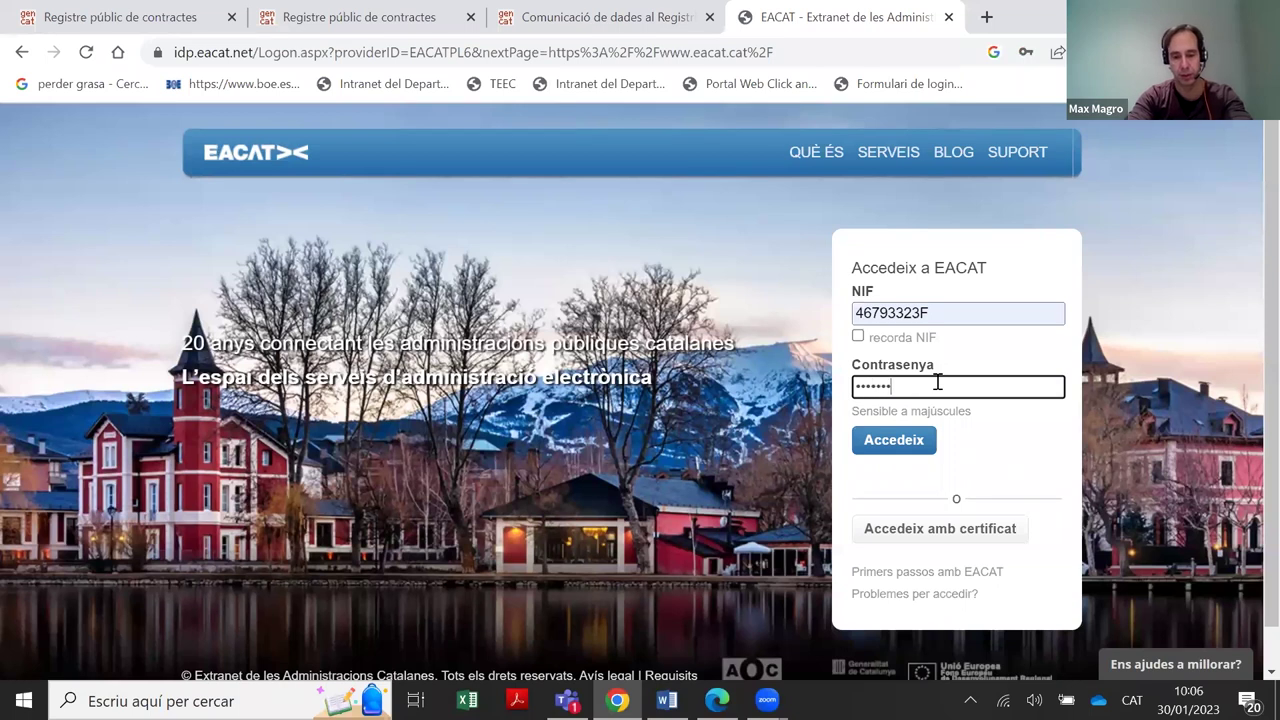
pyautogui.press('Return')
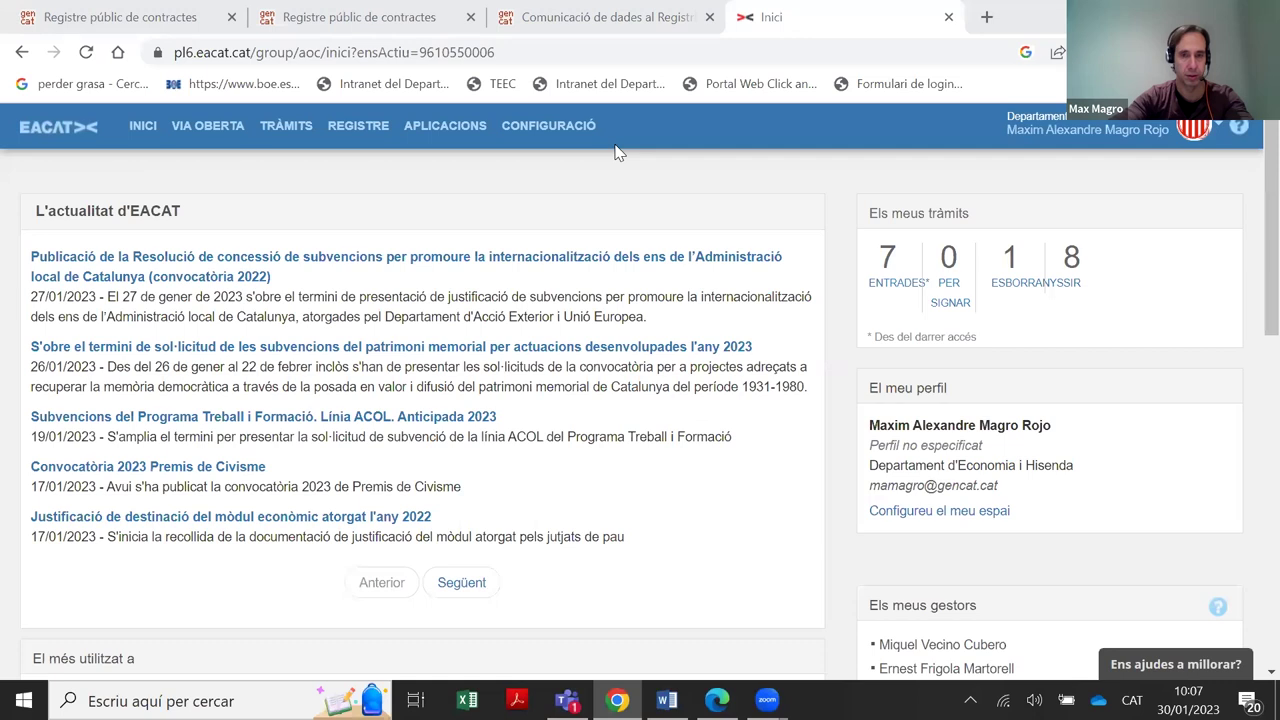
# Open EACAT's list of applications and tools and locate the RPC entry for the Registre públic de contractes
pyautogui.click(452, 128)
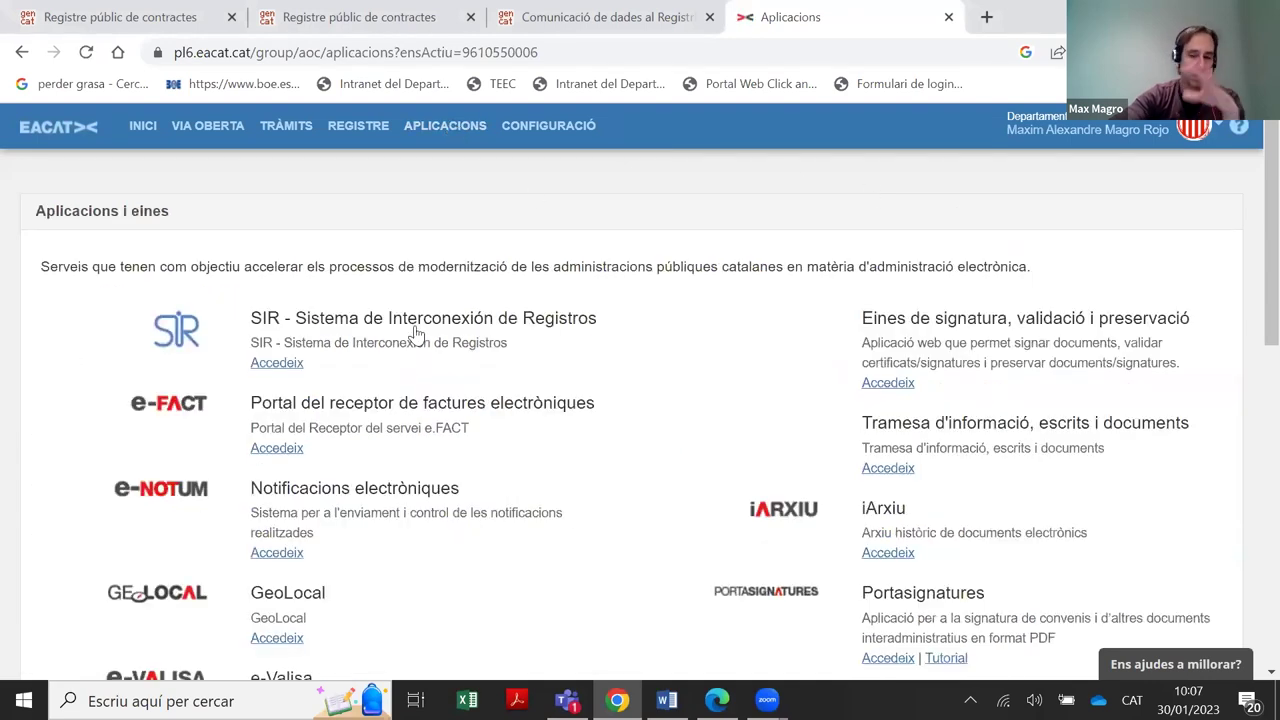
pyautogui.scroll(-4, 605, 400)
pyautogui.scroll(-2, 690, 350)
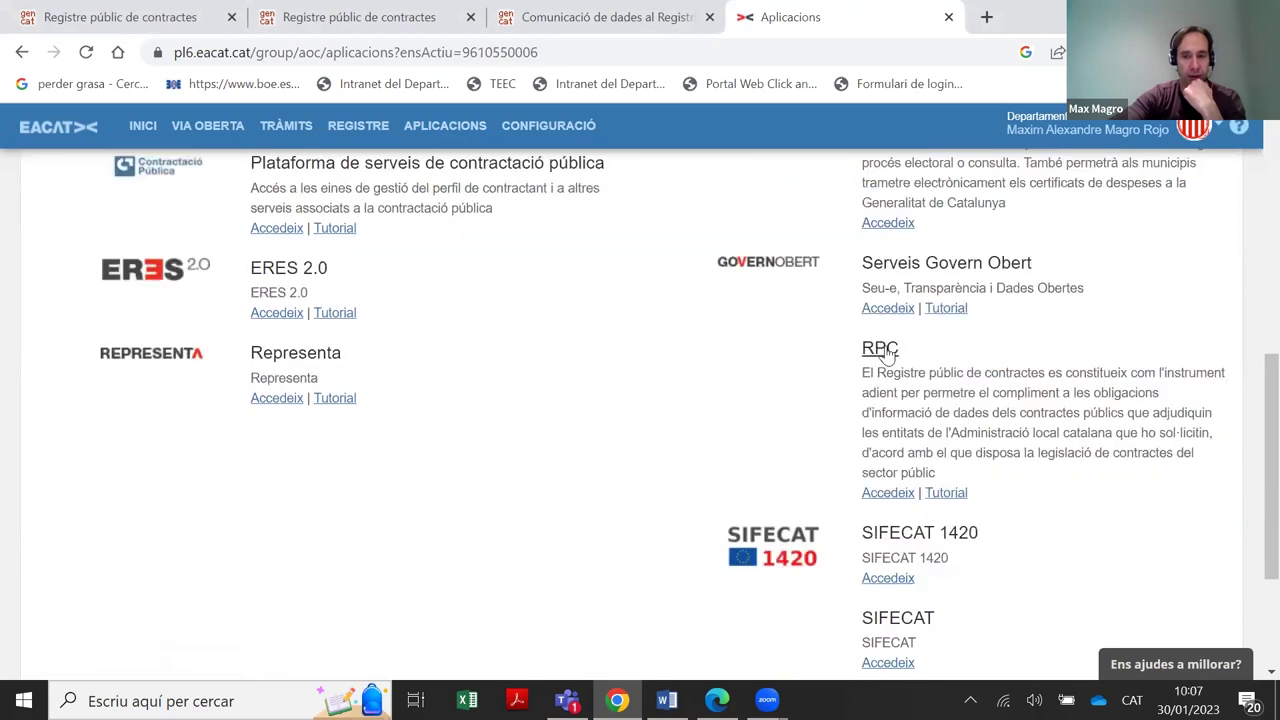
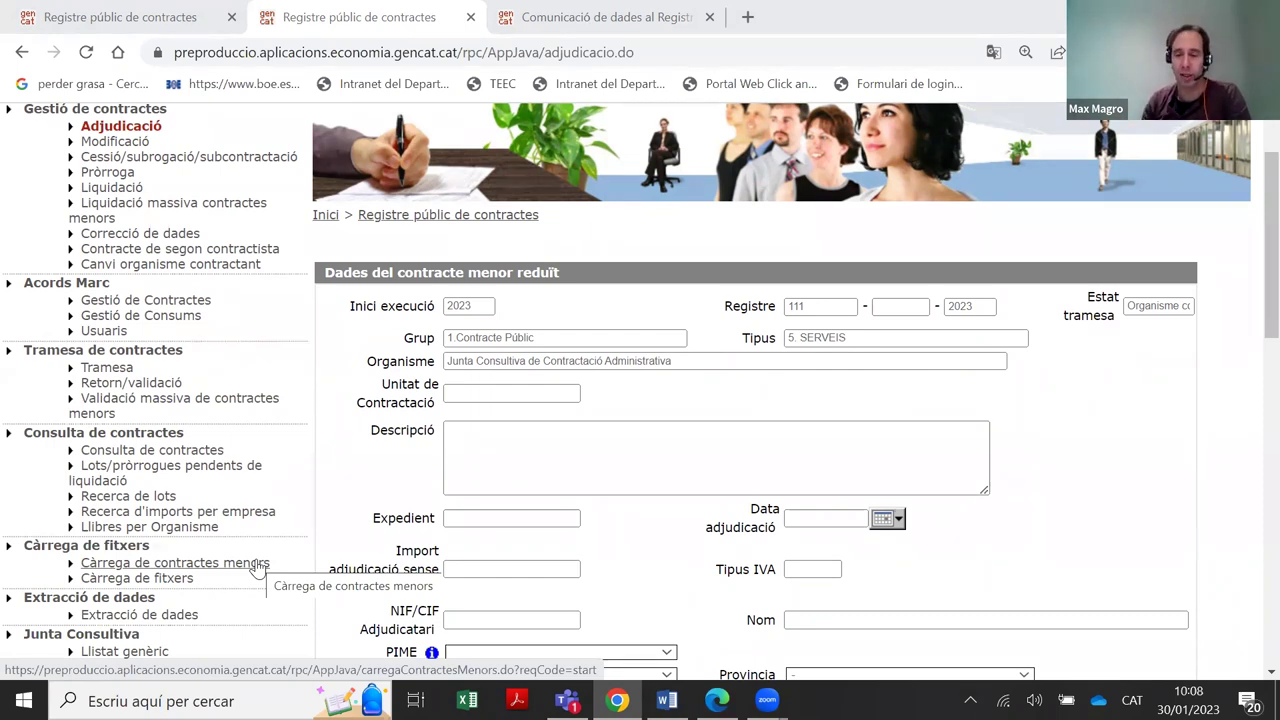
pyautogui.scroll(1, 194, 451)
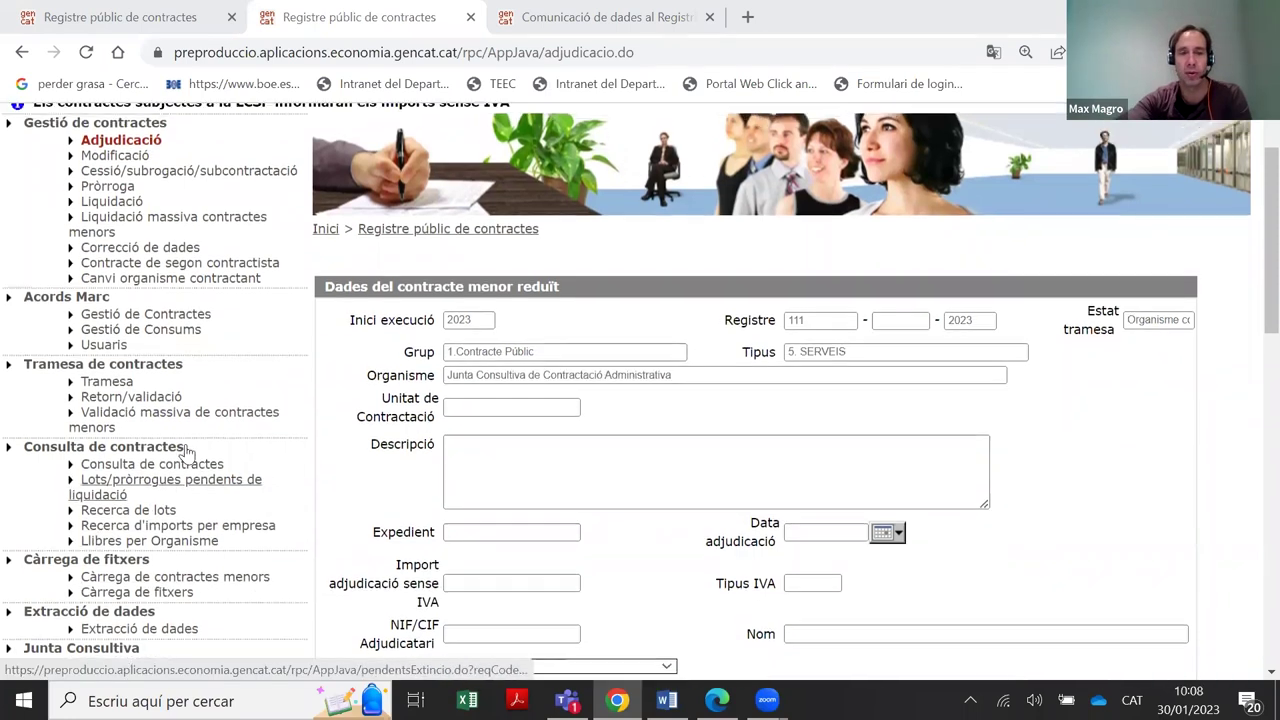
pyautogui.scroll(-3, 423, 291)
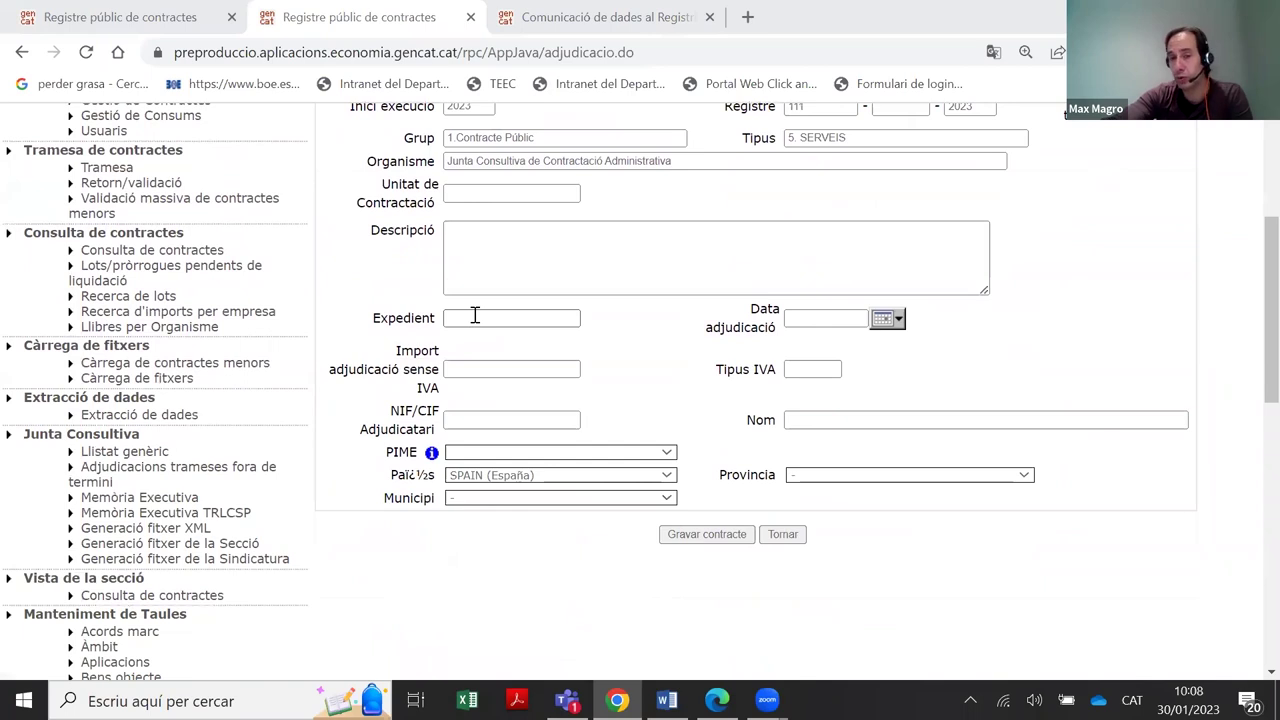
# Review the reduced minor contract form's fields, from Unitat de Contractació and Descripció through Tipus IVA and NIF/CIF Adjudicatari
pyautogui.scroll(1, 1183, 332)
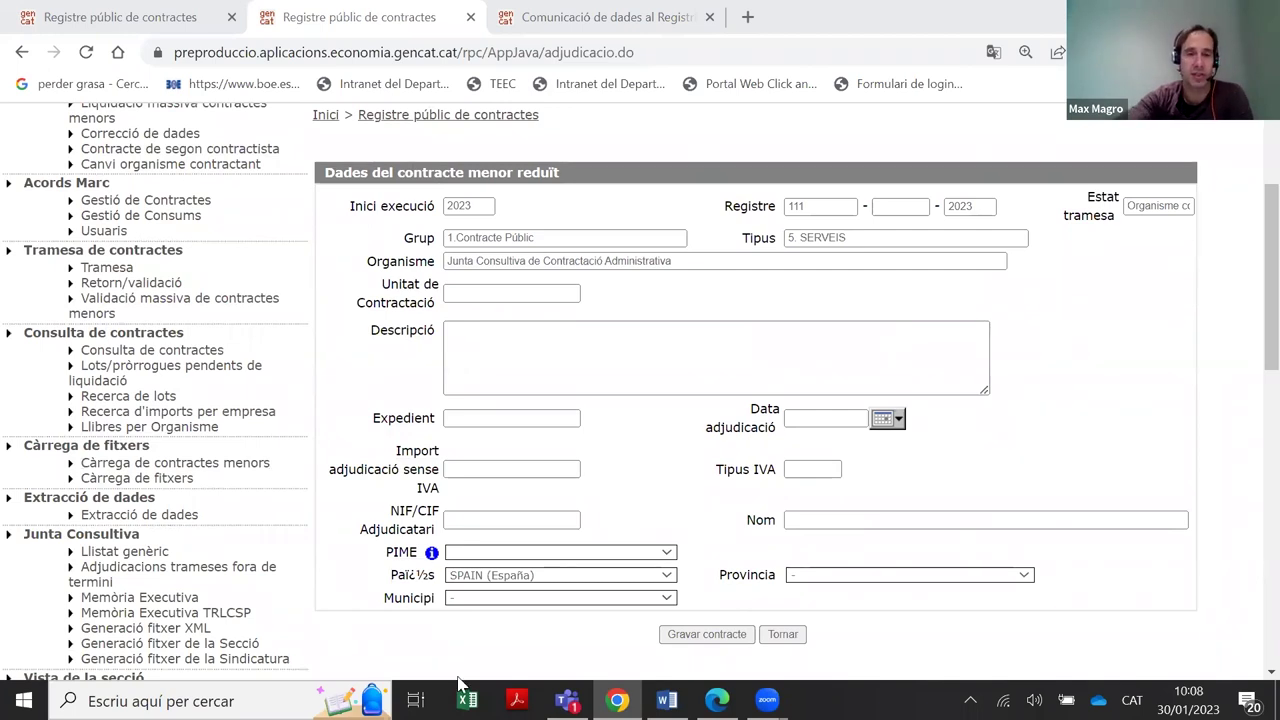
pyautogui.click(509, 292)
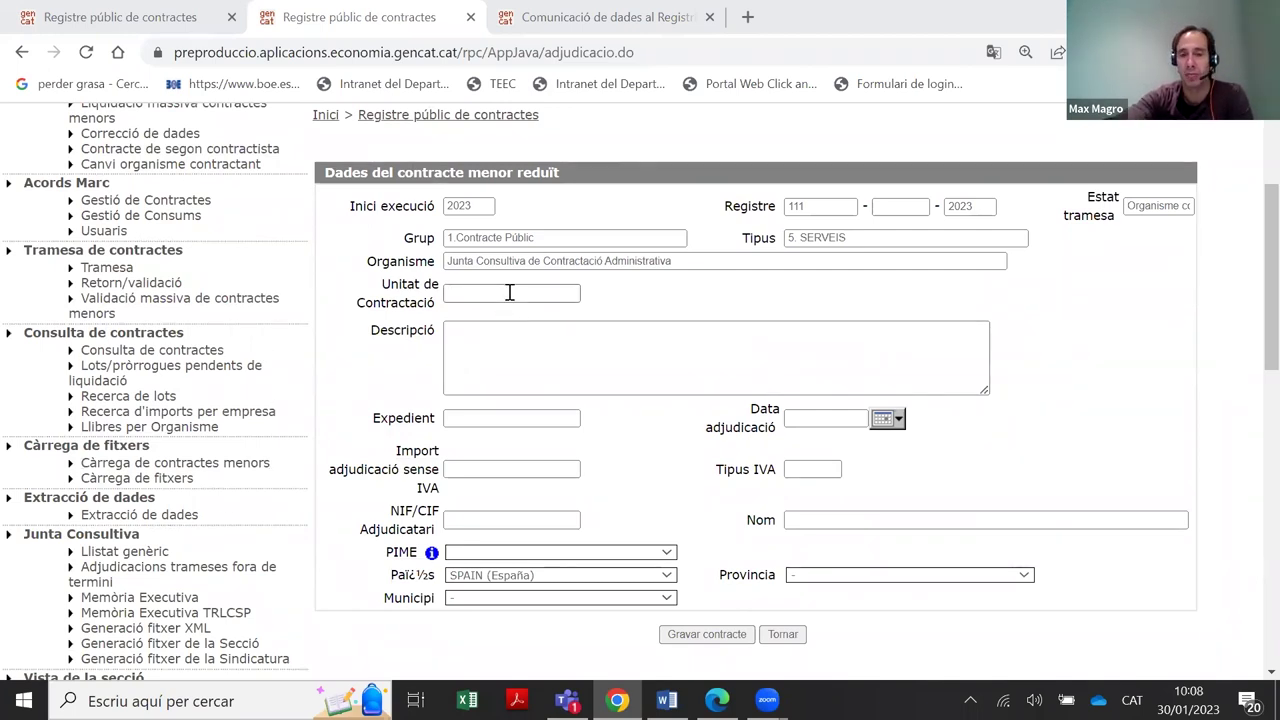
pyautogui.click(544, 332)
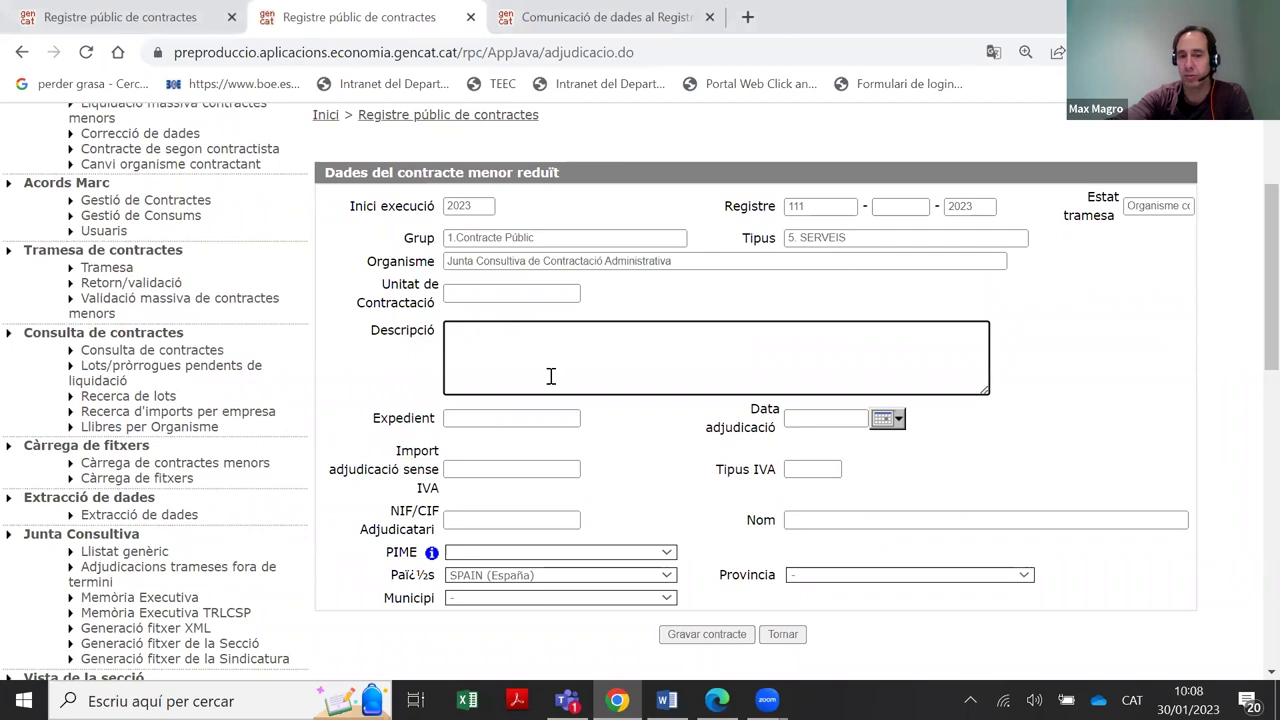
pyautogui.click(530, 420)
pyautogui.click(803, 418)
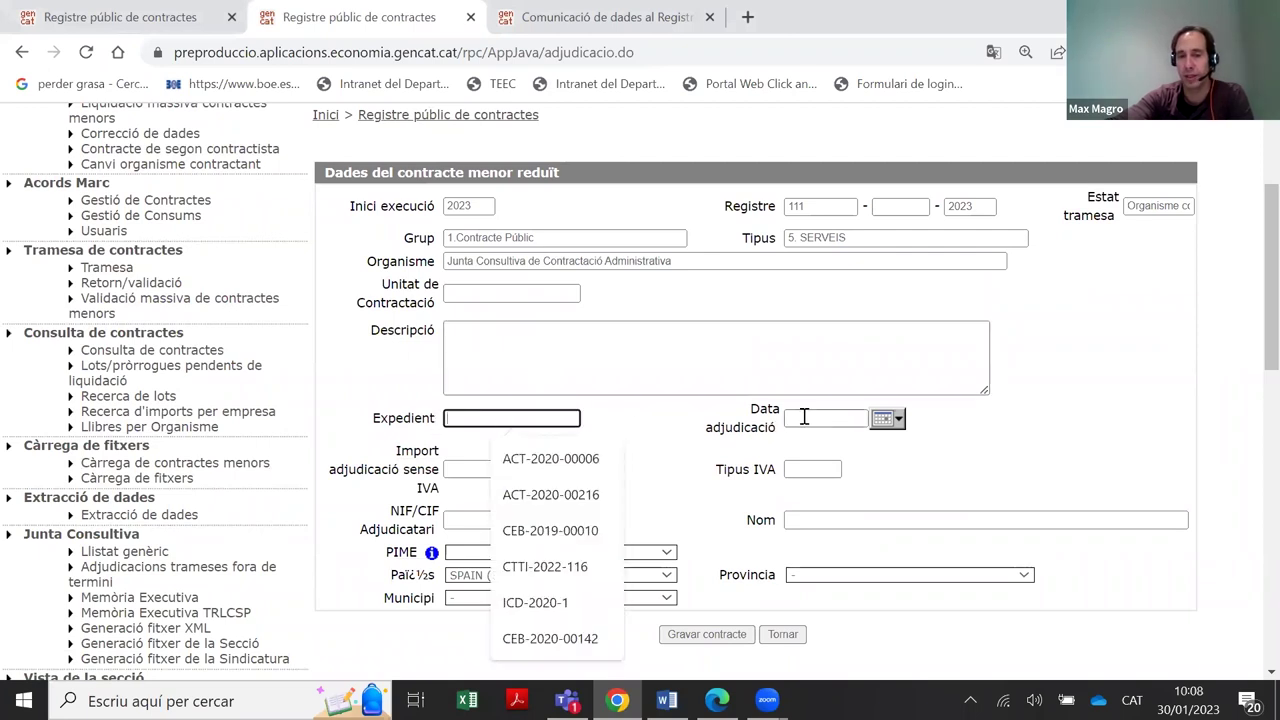
pyautogui.click(574, 470)
pyautogui.click(810, 468)
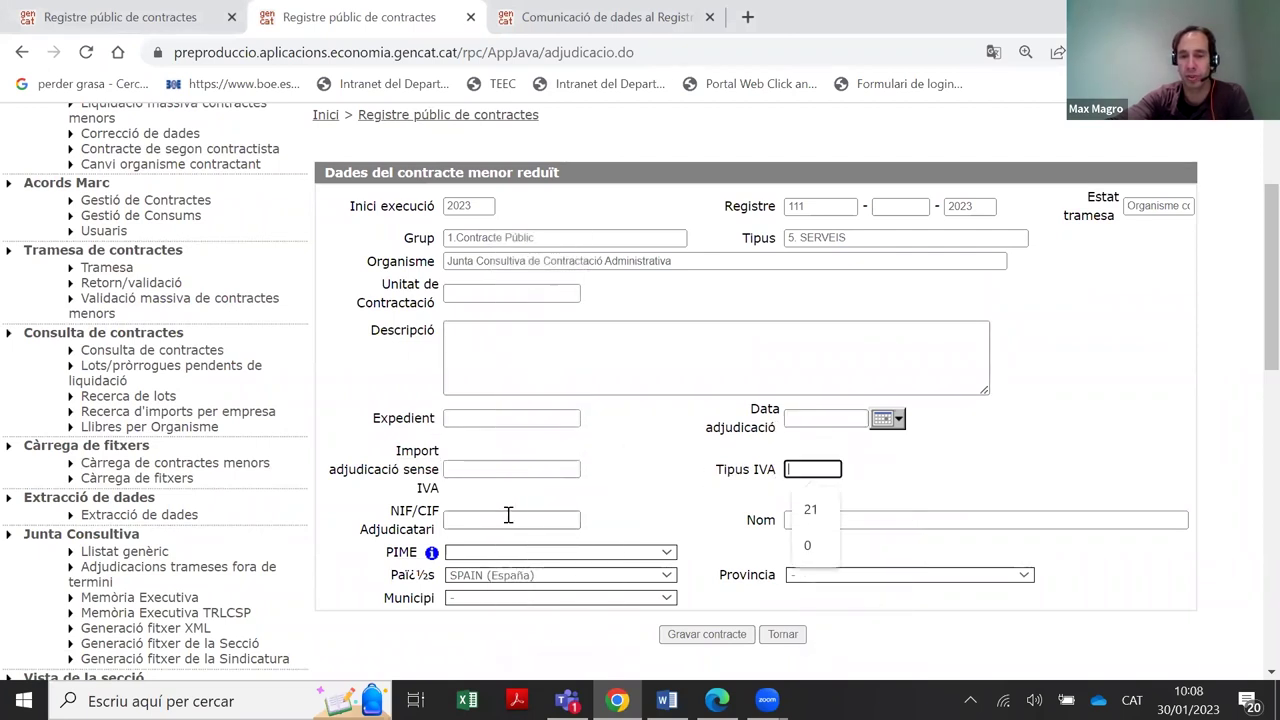
pyautogui.click(568, 519)
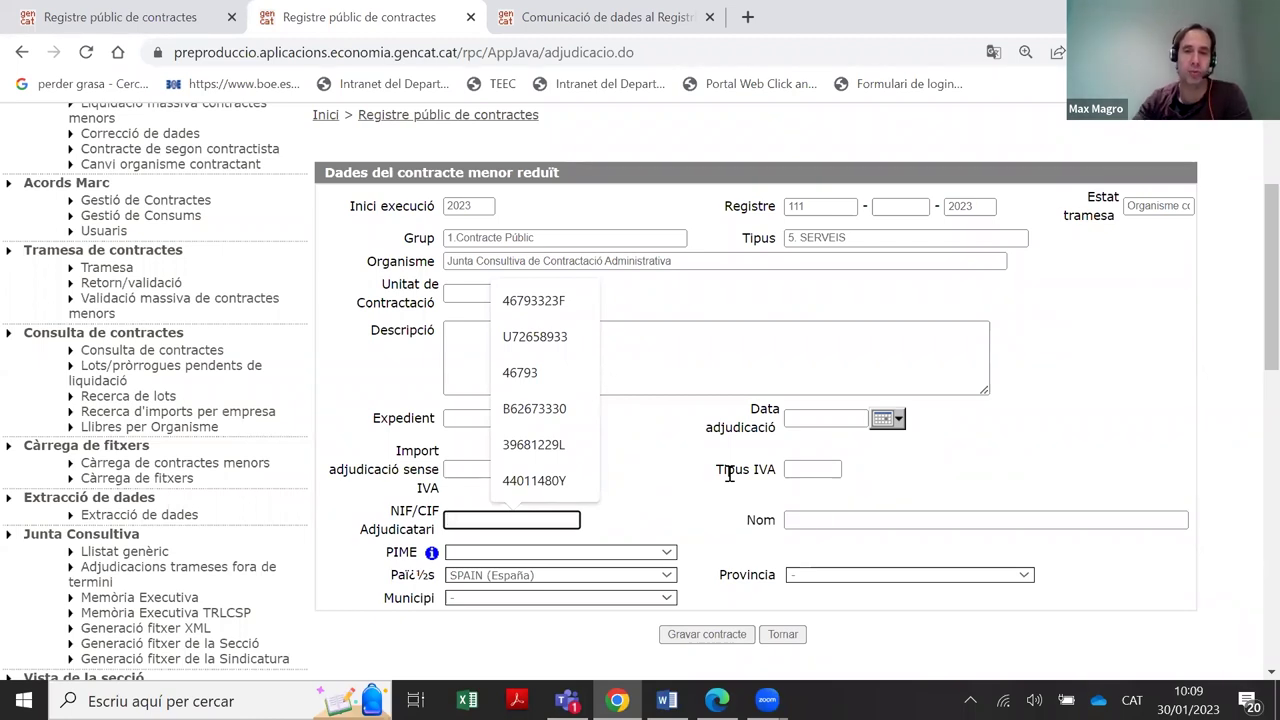
pyautogui.click(688, 448)
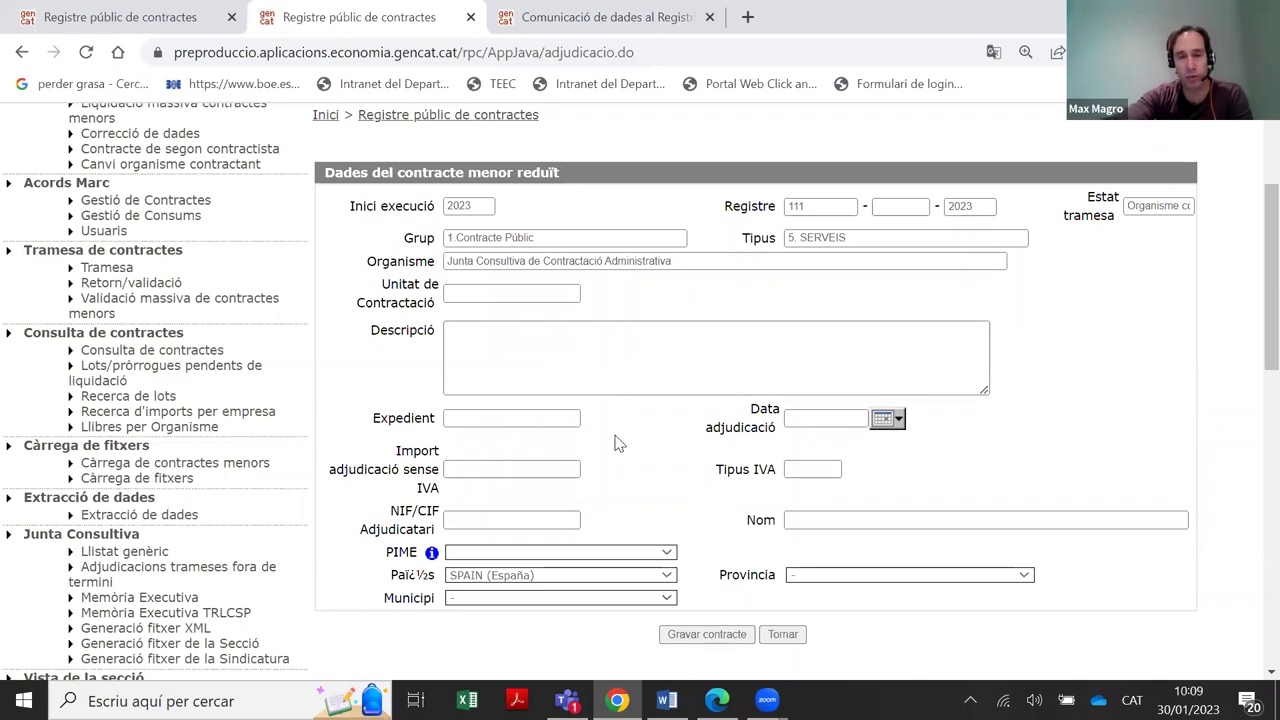
# Examine the Descripció and Expedient fields, highlighting the Expedient label, and continue to the award date and amount fields
pyautogui.scroll(3, 605, 443)
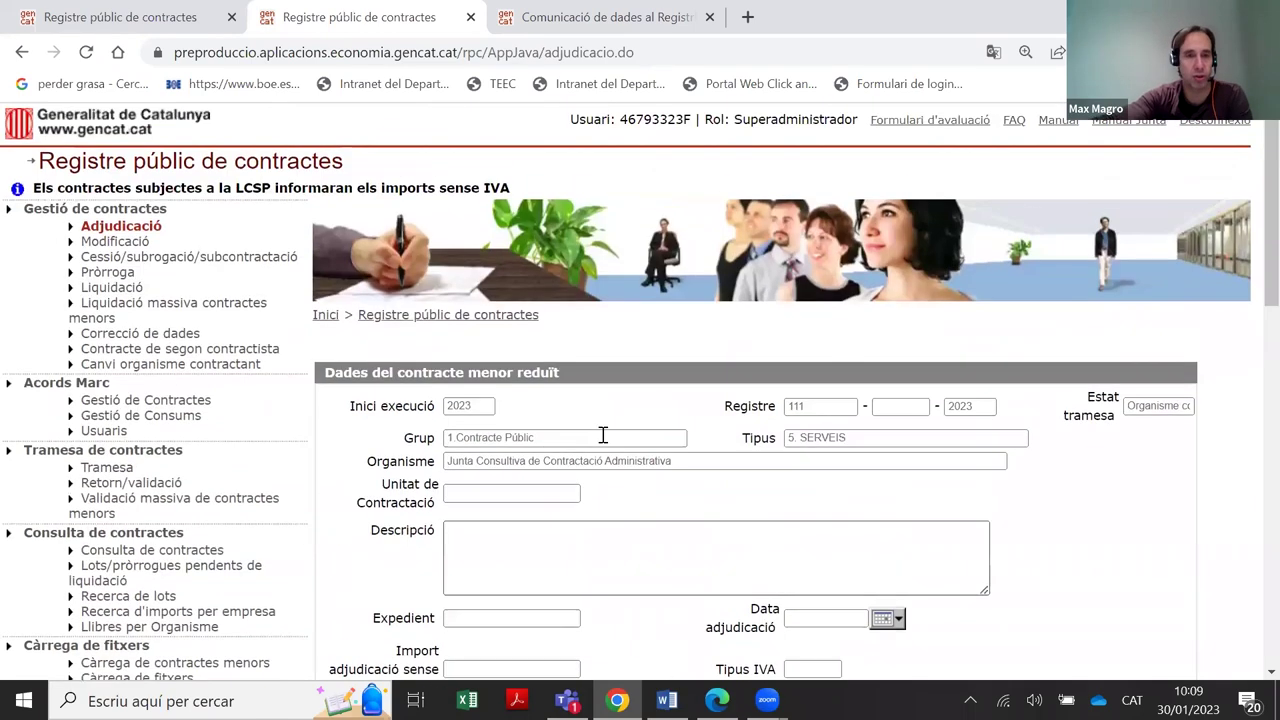
pyautogui.scroll(-2, 605, 432)
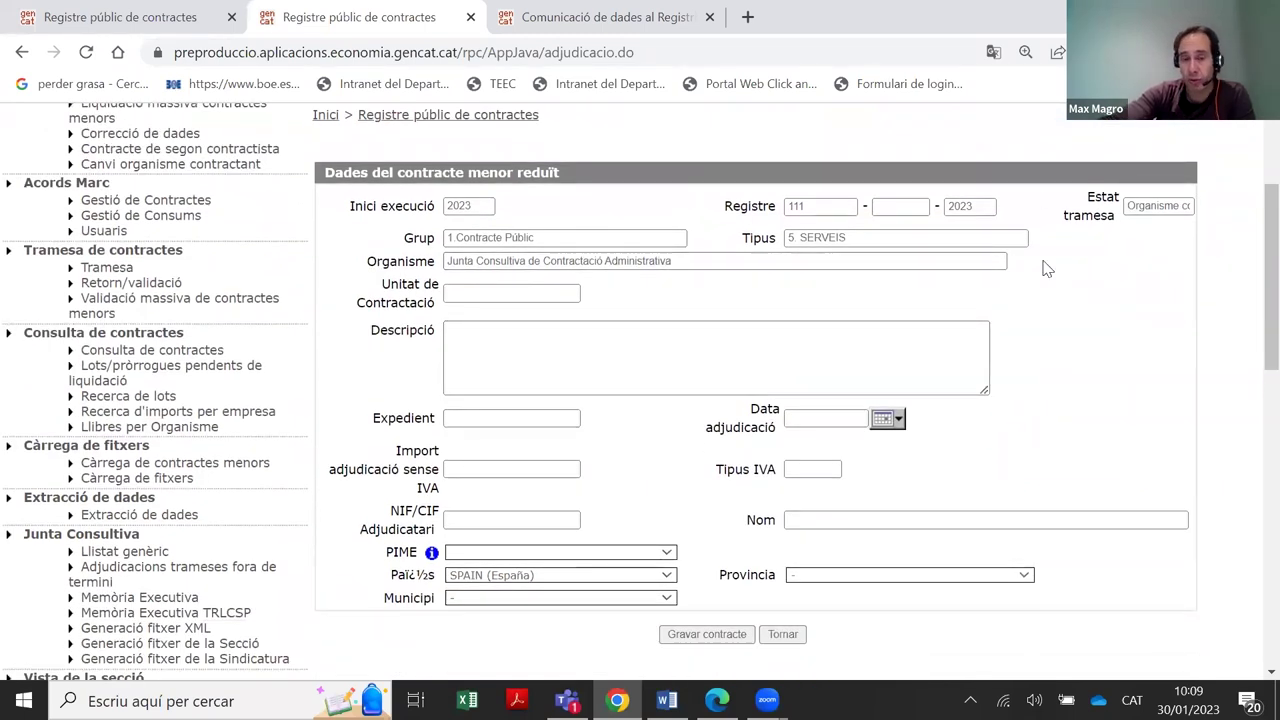
pyautogui.click(500, 328)
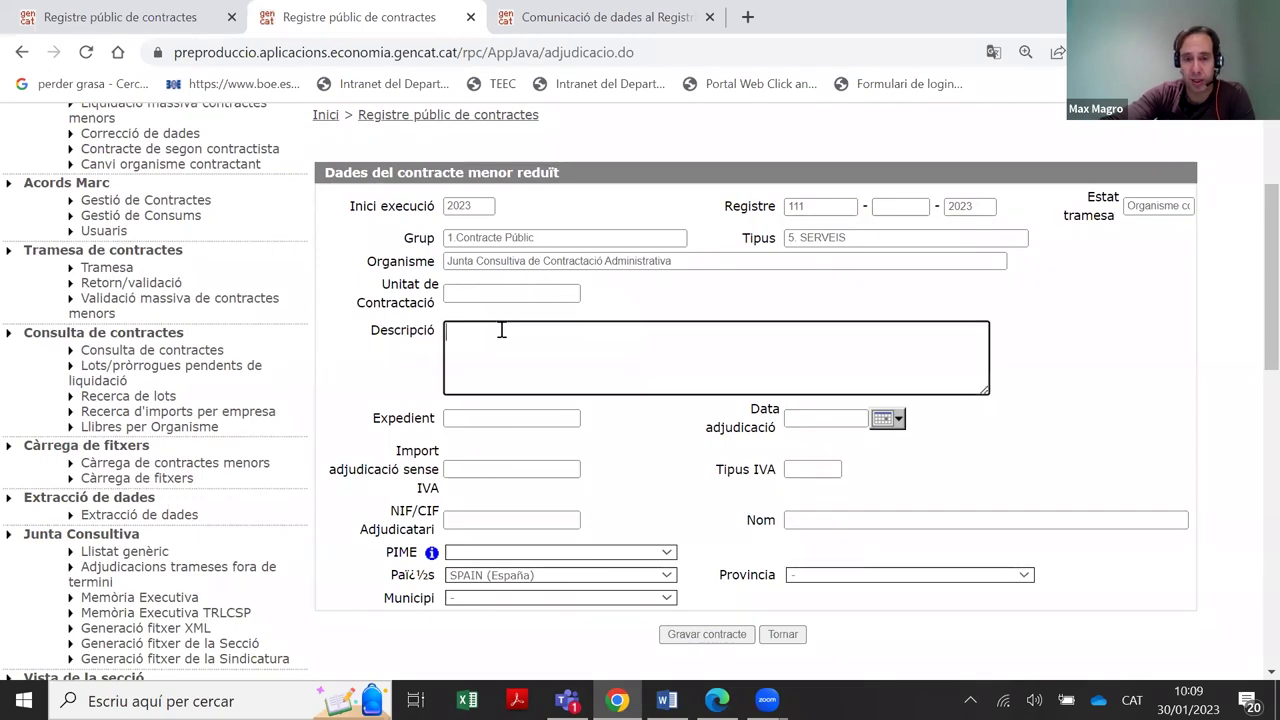
pyautogui.moveTo(371, 429); pyautogui.dragTo(503, 423)
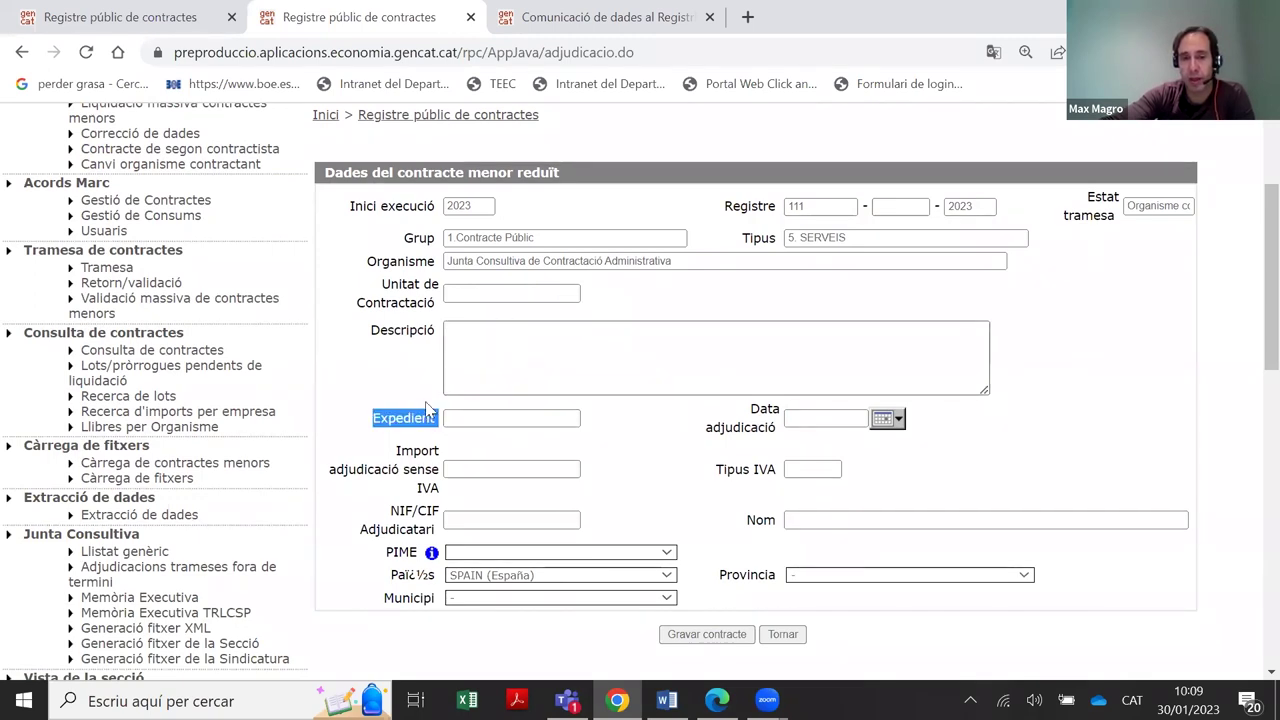
pyautogui.click(502, 358)
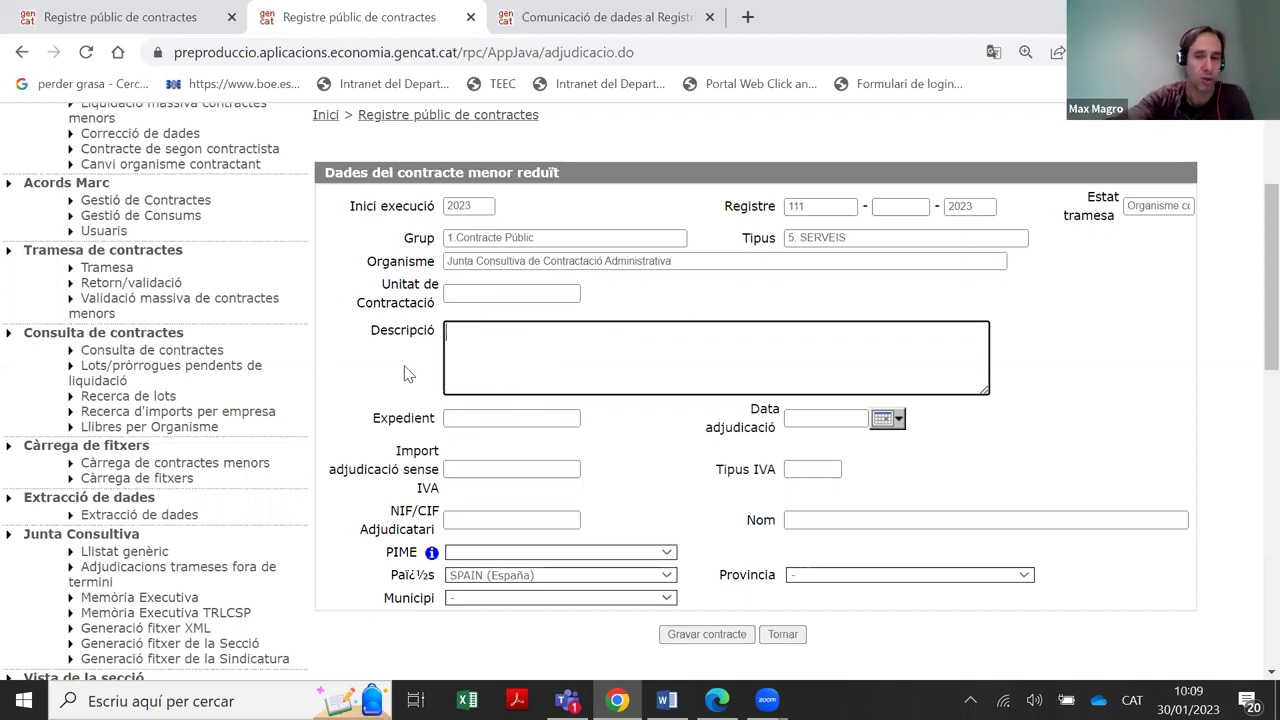
pyautogui.moveTo(366, 418); pyautogui.dragTo(513, 416)
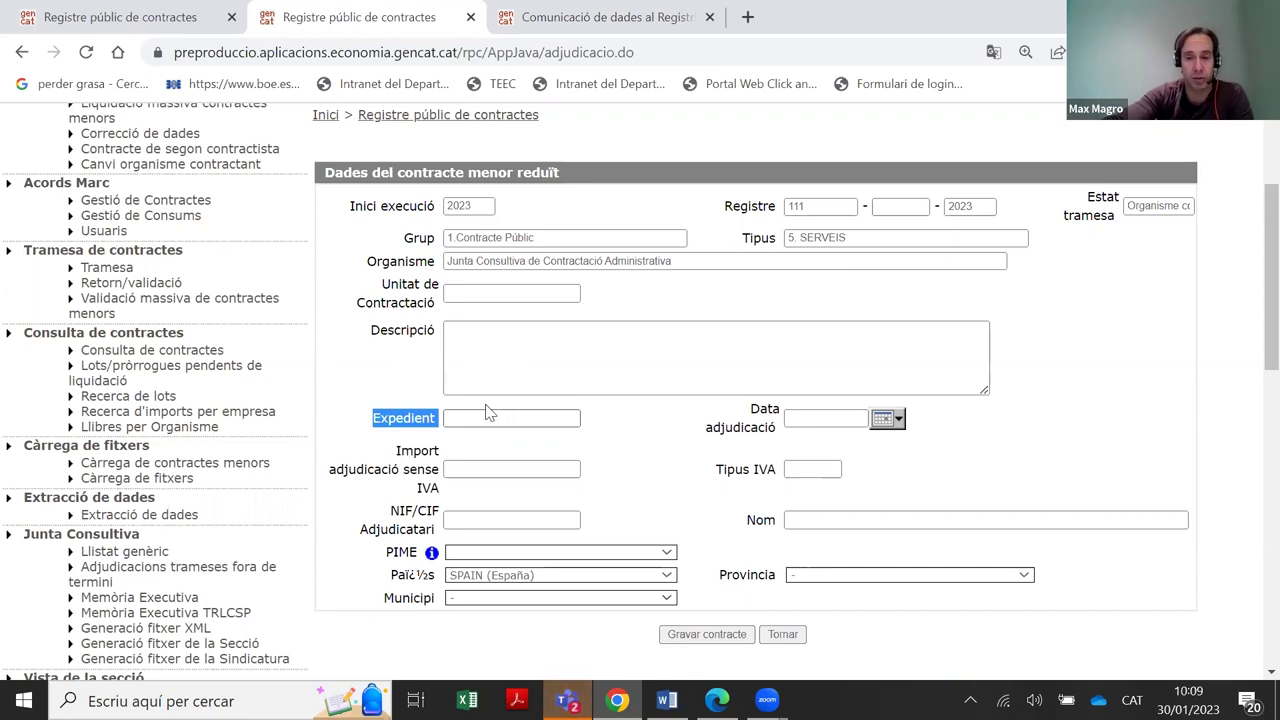
pyautogui.click(794, 424)
pyautogui.click(523, 470)
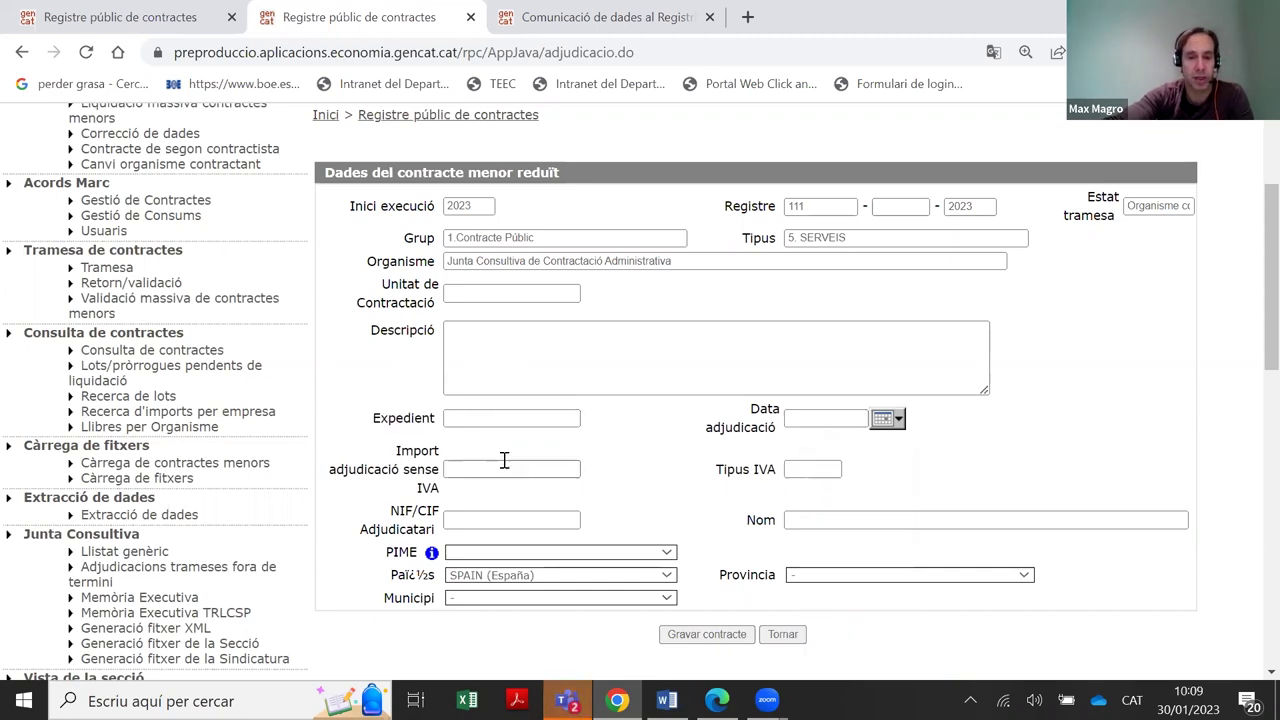
# Examine the NIF/CIF Adjudicatari and Nom fields that identify the awardee of the reduced minor contract
pyautogui.click(517, 520)
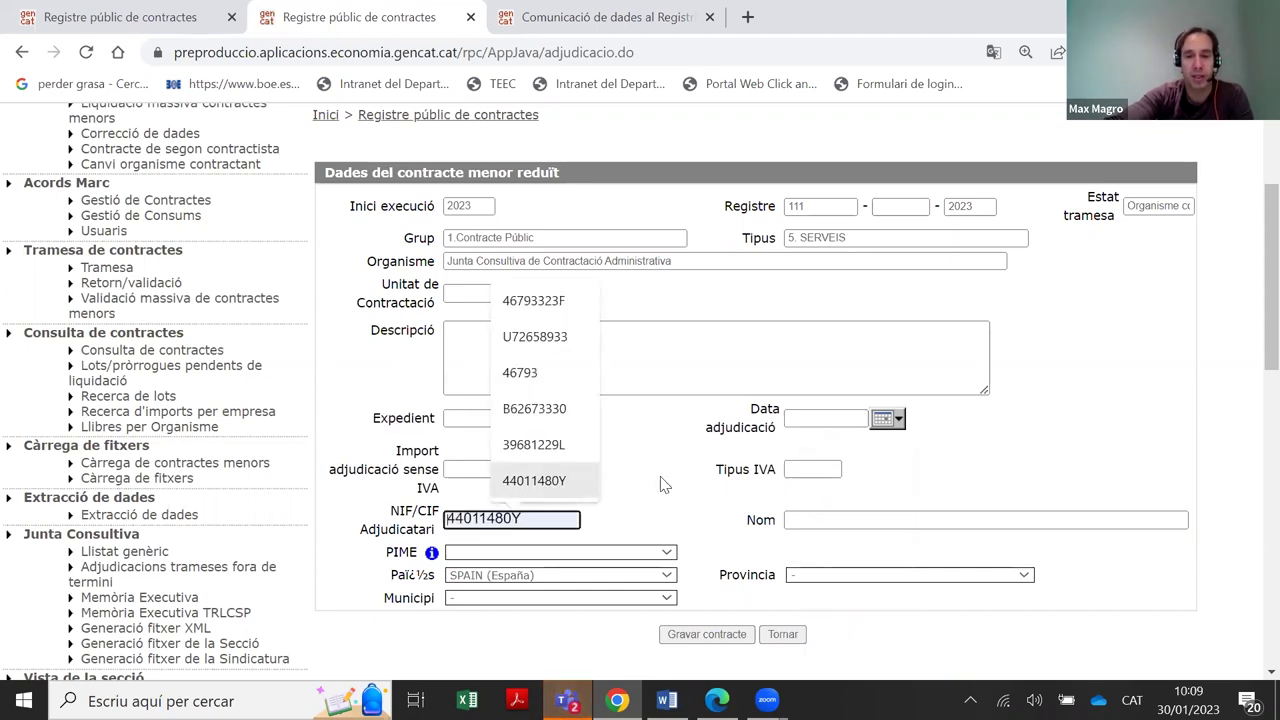
pyautogui.scroll(-1, 680, 475)
pyautogui.click(493, 428)
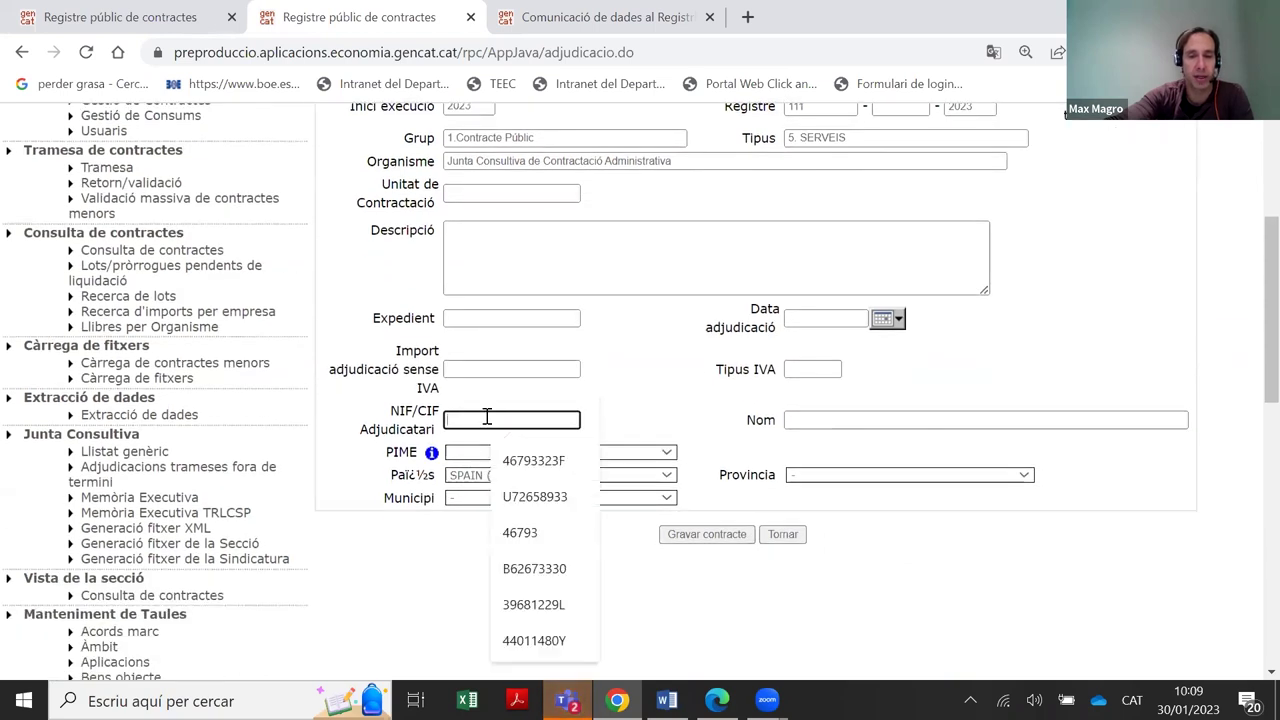
pyautogui.click(826, 418)
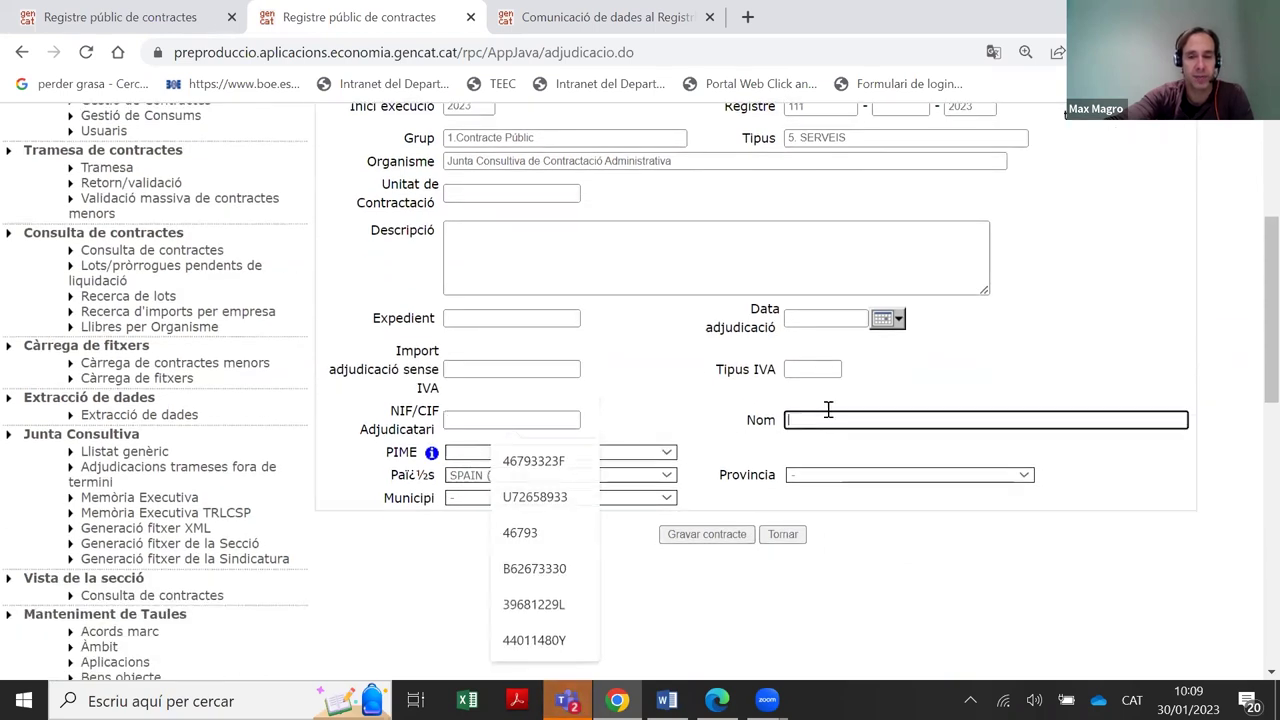
pyautogui.click(480, 418)
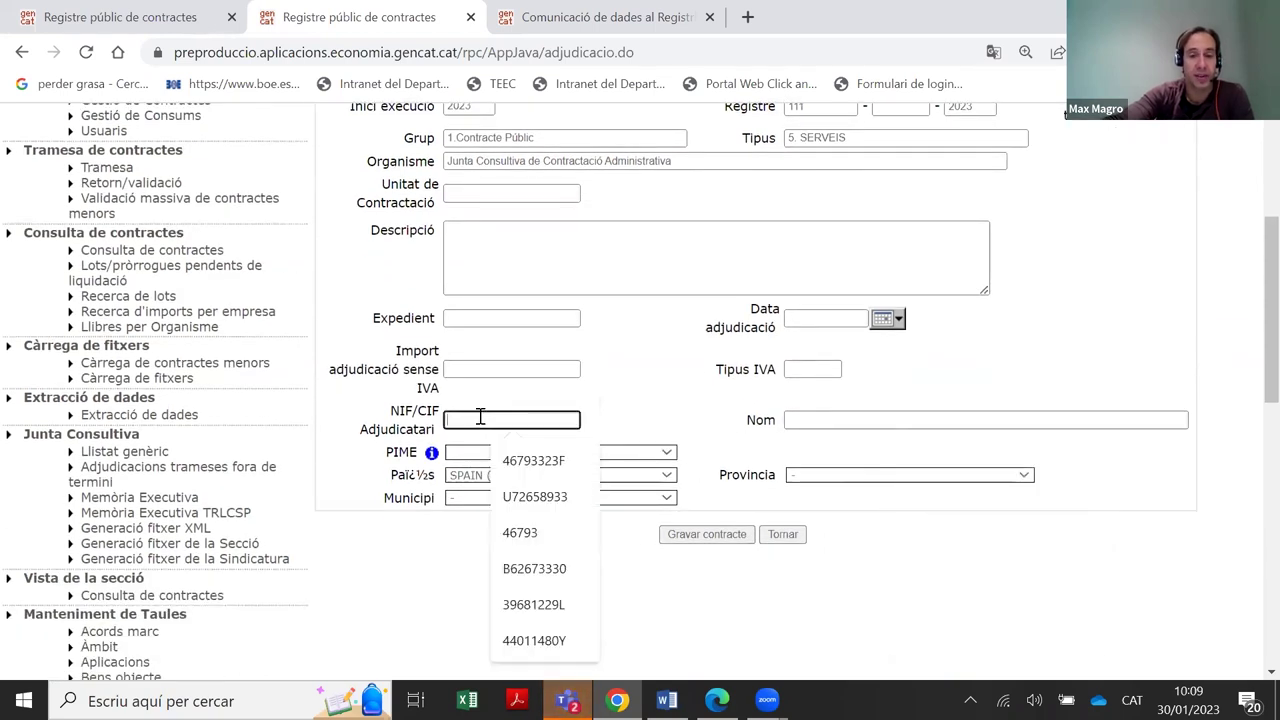
pyautogui.click(686, 410)
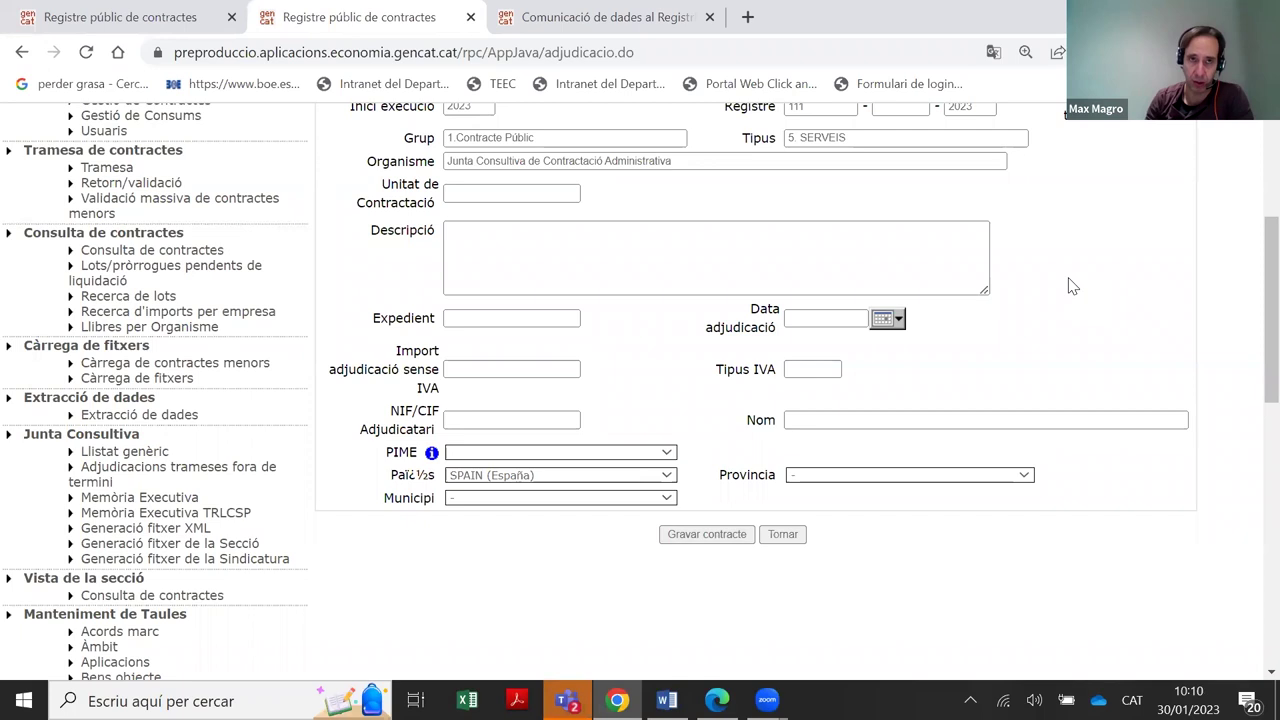
# Leave the reduced form without saving and set a new award's Grup to 1.Contracte Públic and Tipus to 5. SERVEIS
pyautogui.scroll(2, 705, 300)
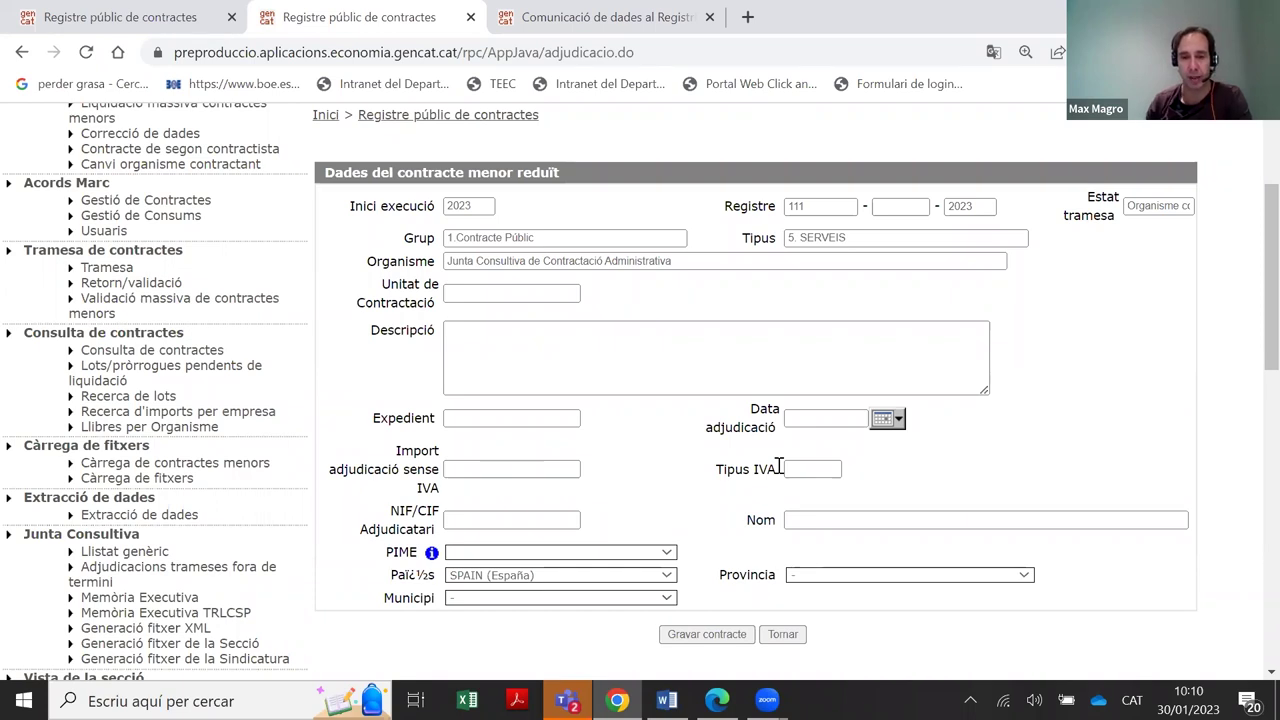
pyautogui.click(786, 636)
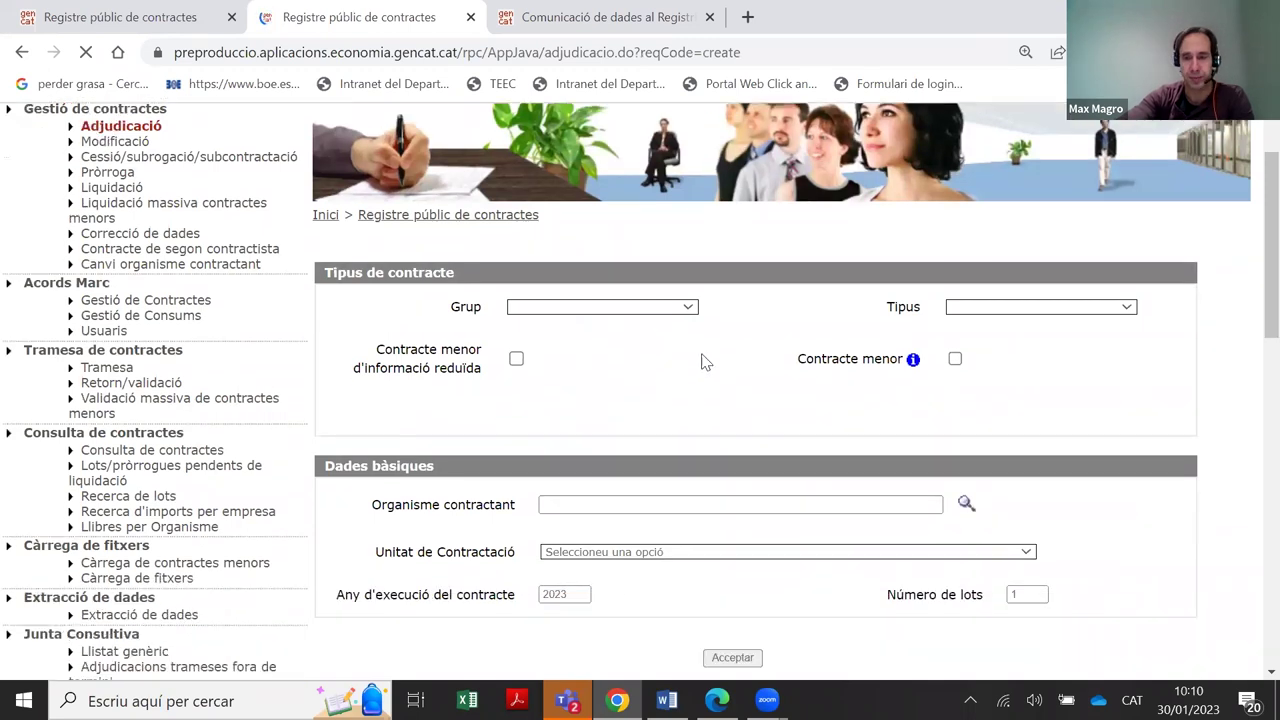
pyautogui.click(689, 308)
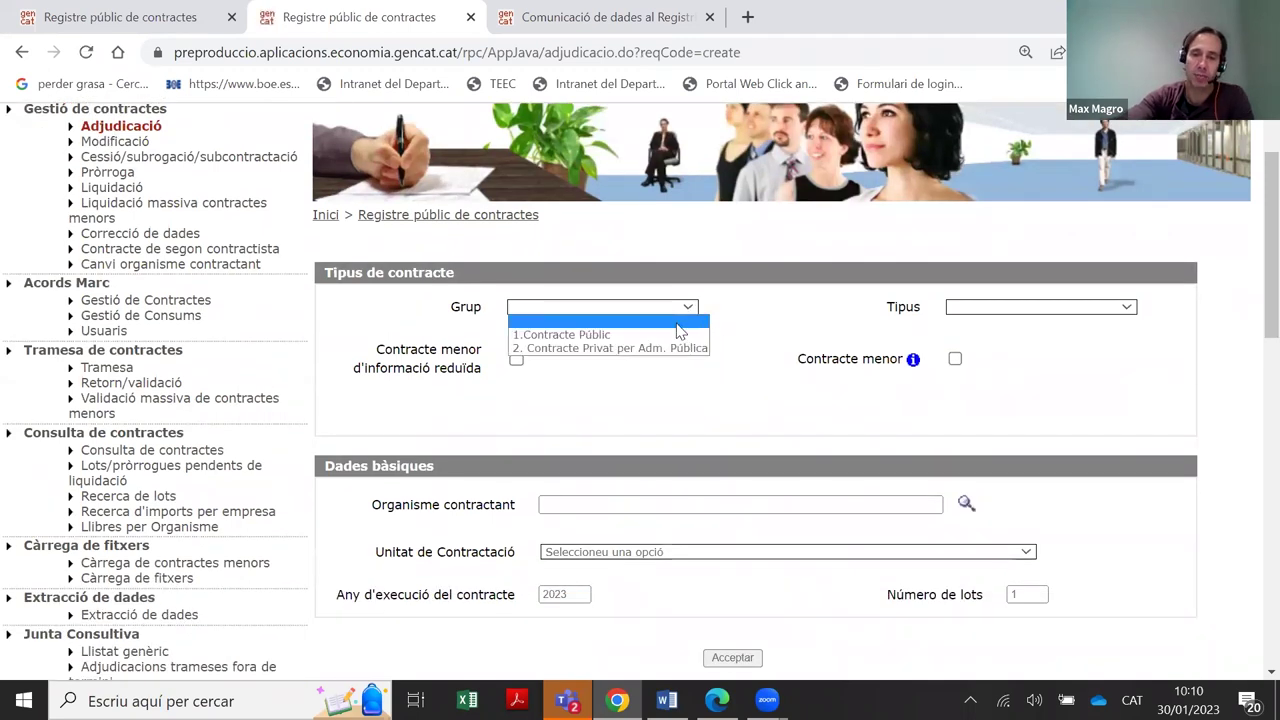
pyautogui.click(678, 331)
pyautogui.click(1024, 318)
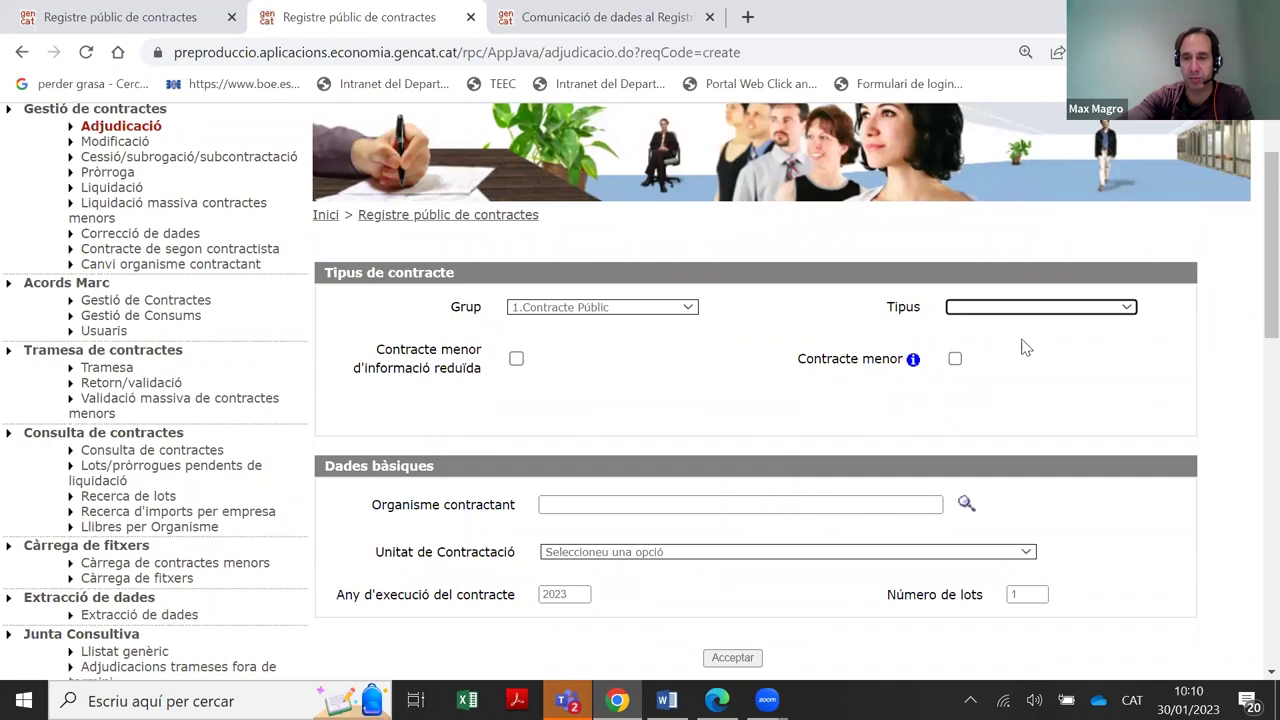
pyautogui.click(1027, 316)
pyautogui.click(1015, 364)
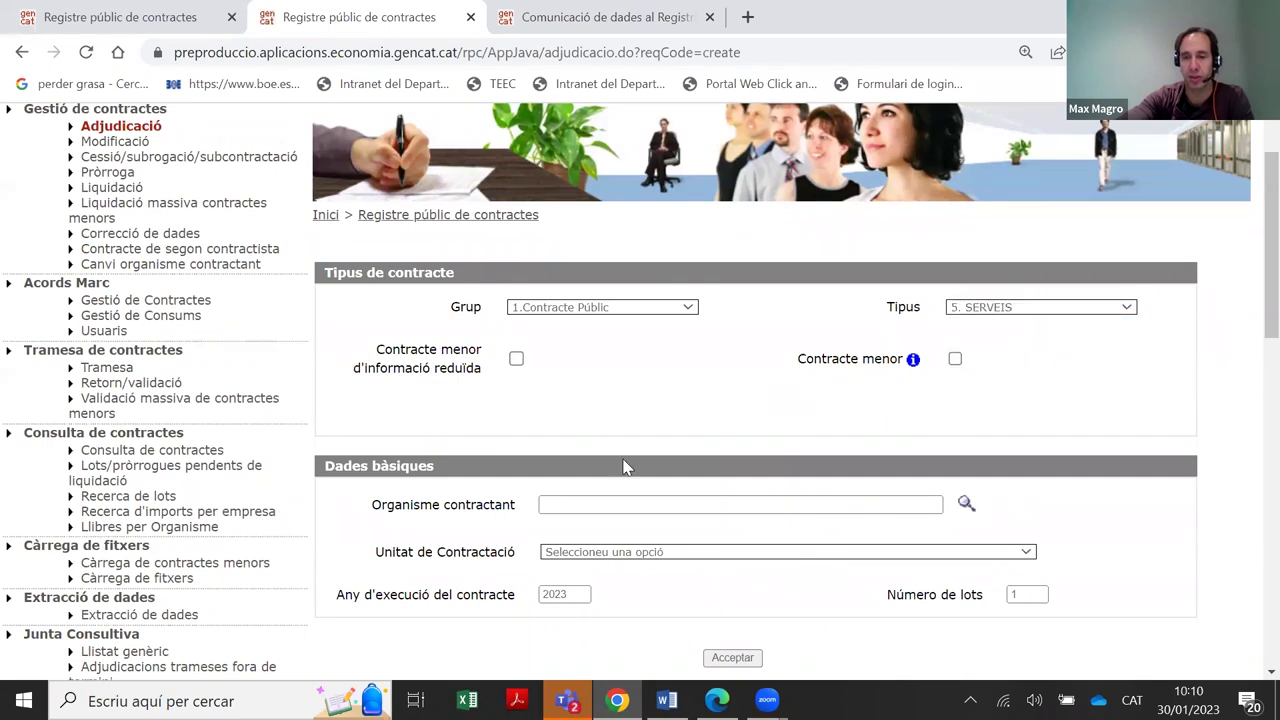
# Set the Organisme contractant to 111, mark the award as Contracte menor and accept the basic data
pyautogui.click(608, 499)
pyautogui.click(680, 336)
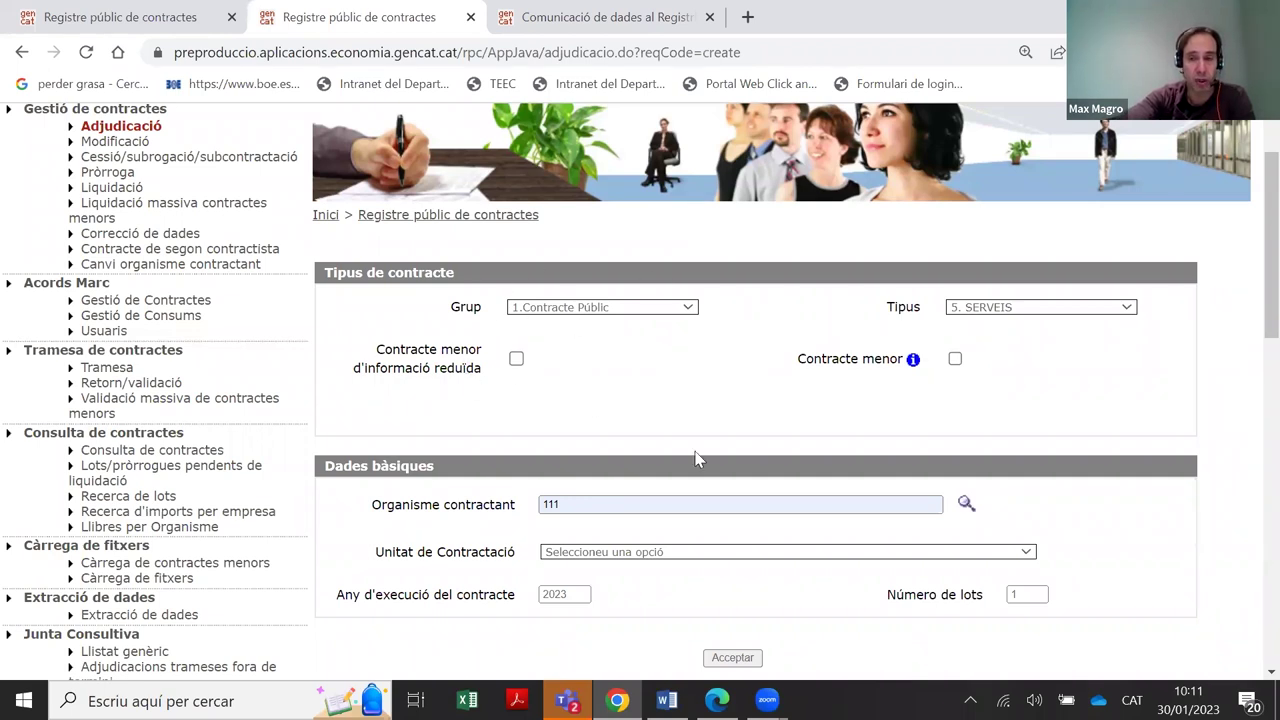
pyautogui.click(956, 362)
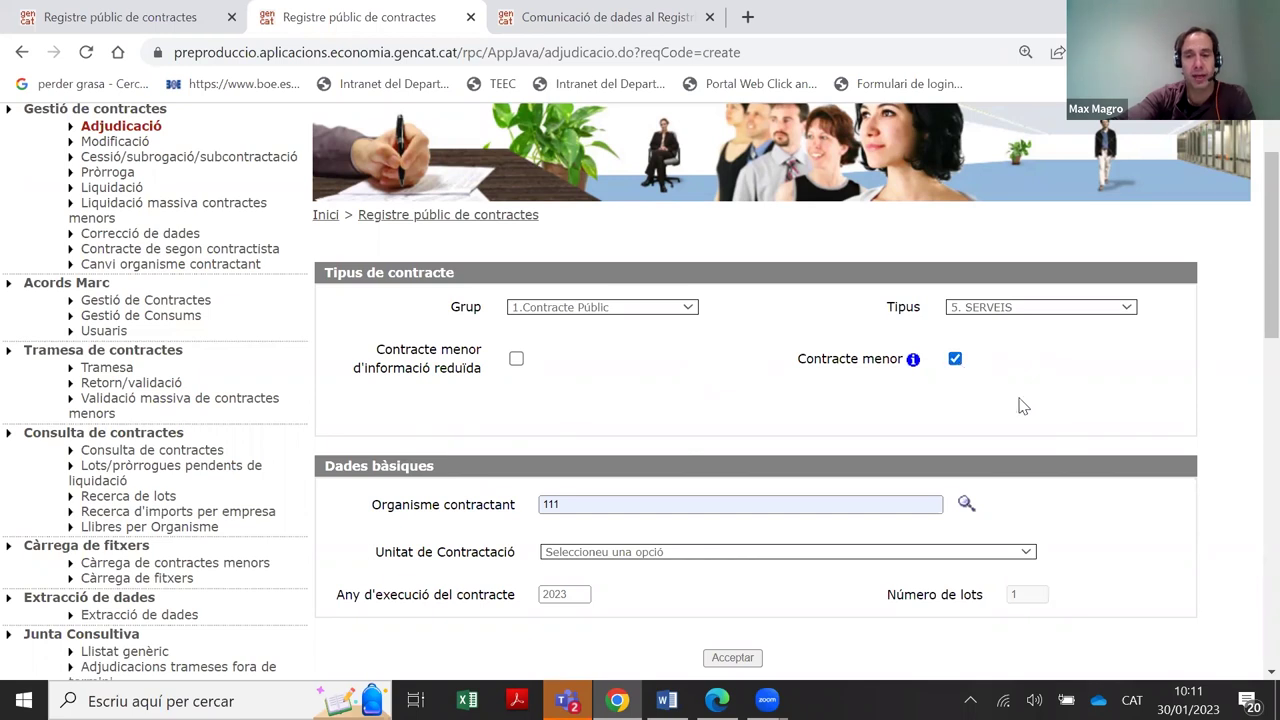
pyautogui.scroll(-2, 1000, 450)
pyautogui.click(741, 464)
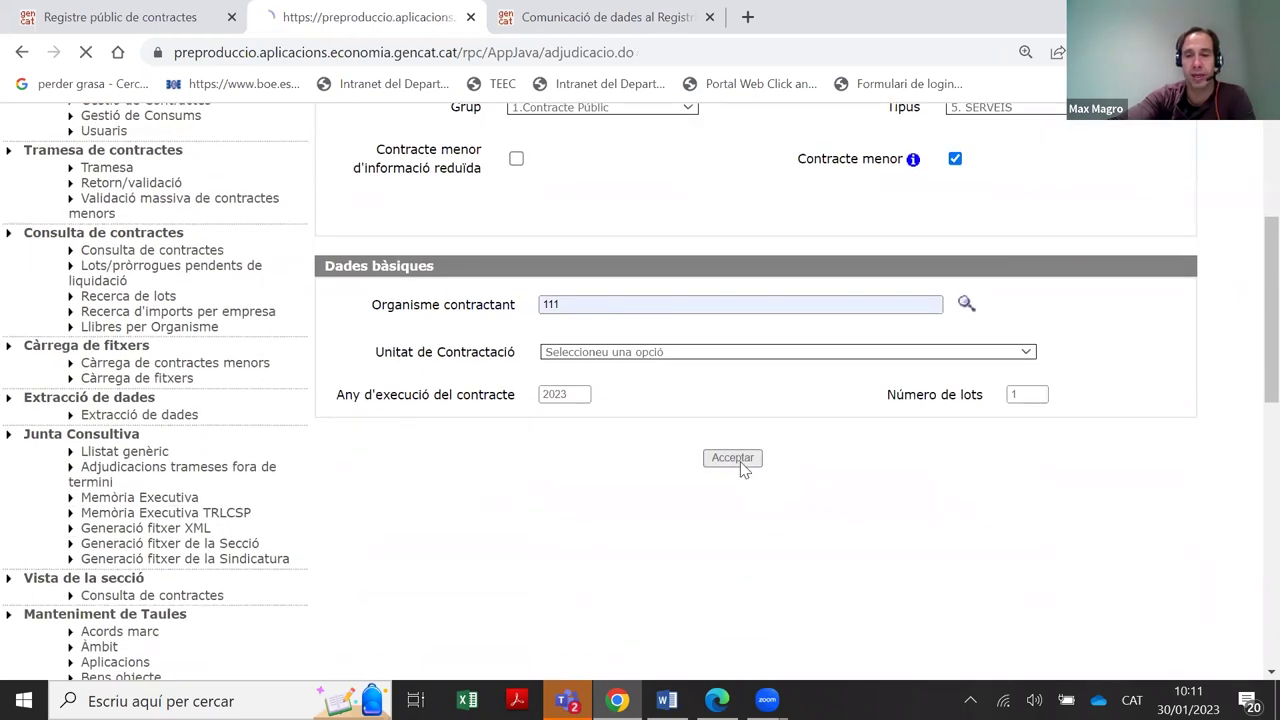
# Examine the minor contract form's Dades del contracte menor, Dades del lot and Empresa contractista sections, including the Expedient field
pyautogui.scroll(-2, 785, 436)
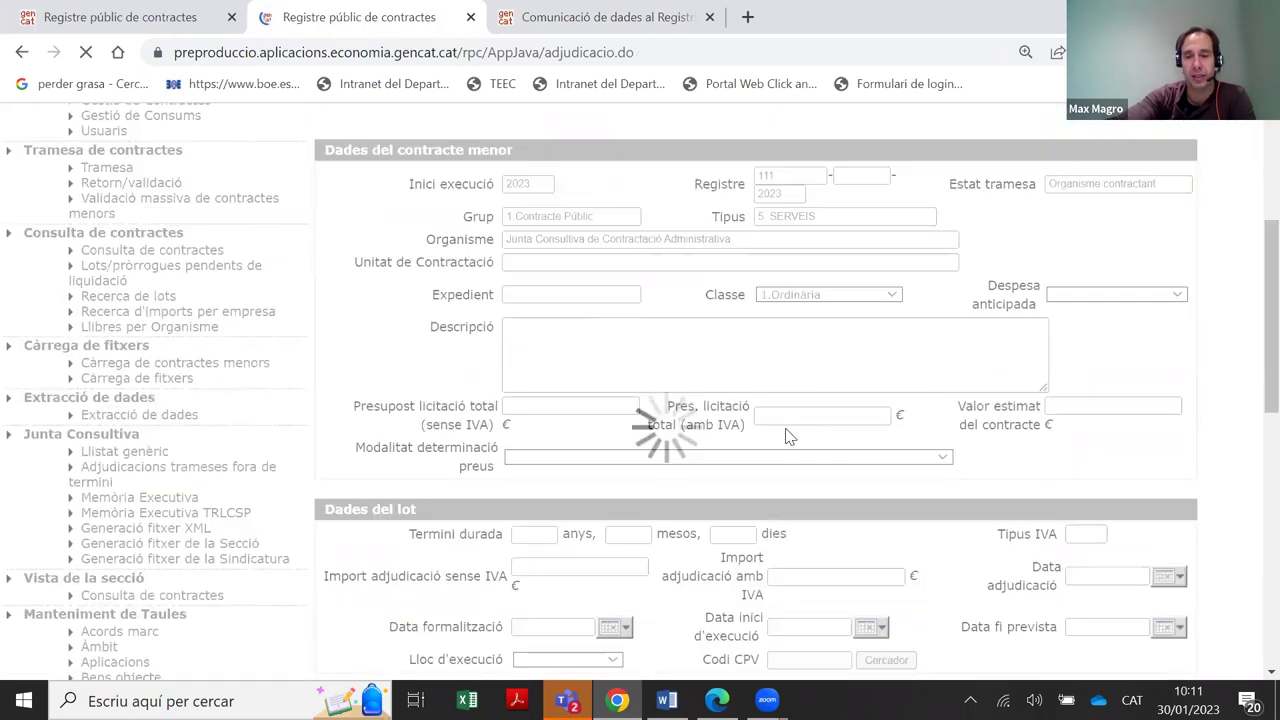
pyautogui.scroll(-1, 785, 436)
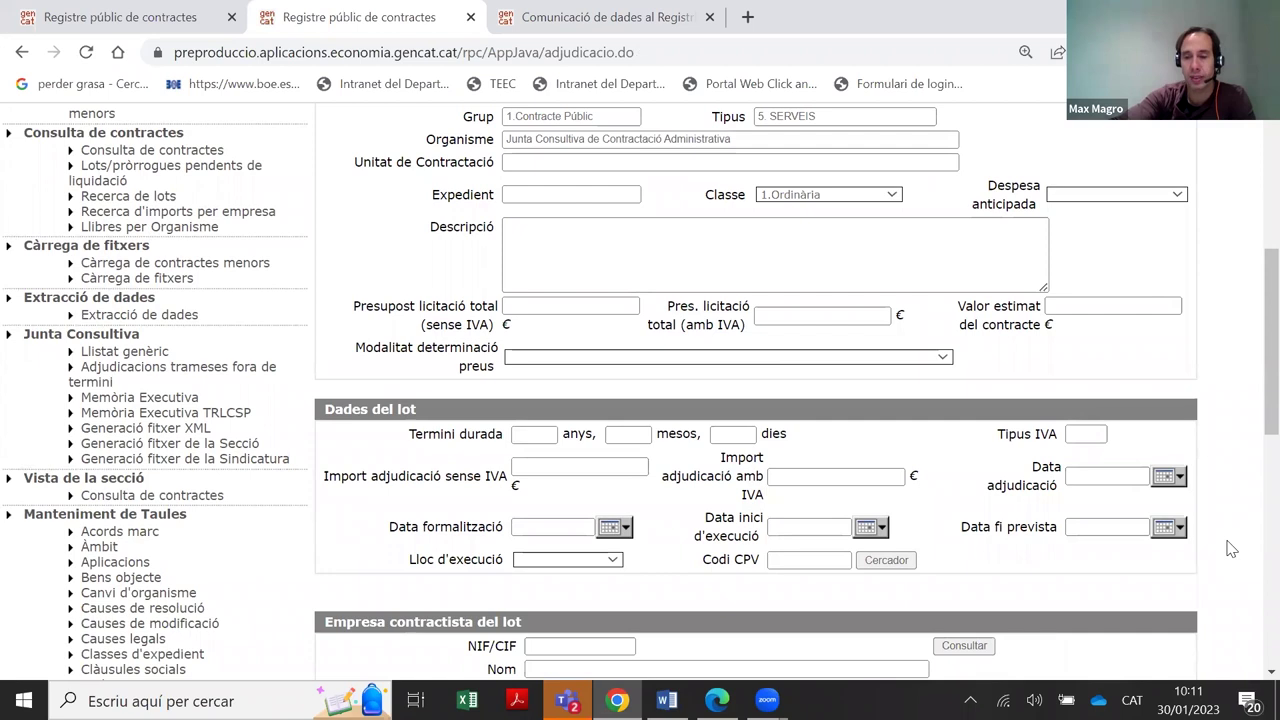
pyautogui.scroll(1, 1180, 290)
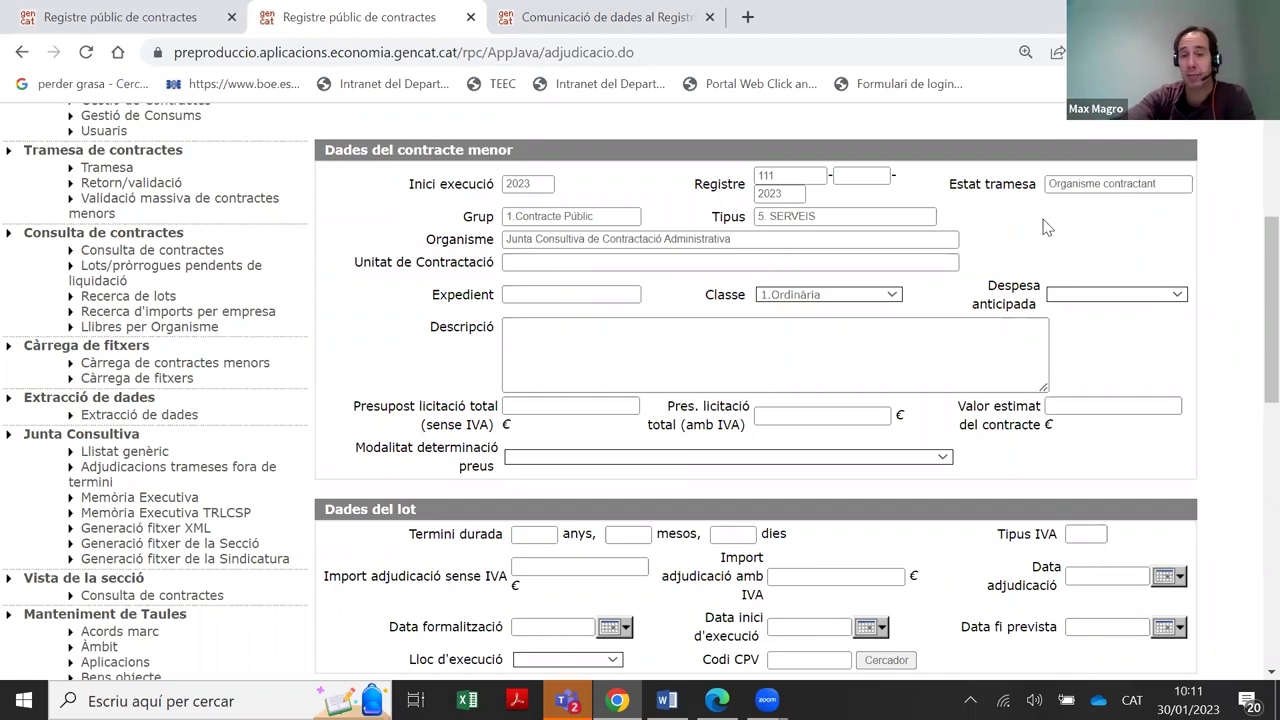
pyautogui.scroll(-3, 976, 250)
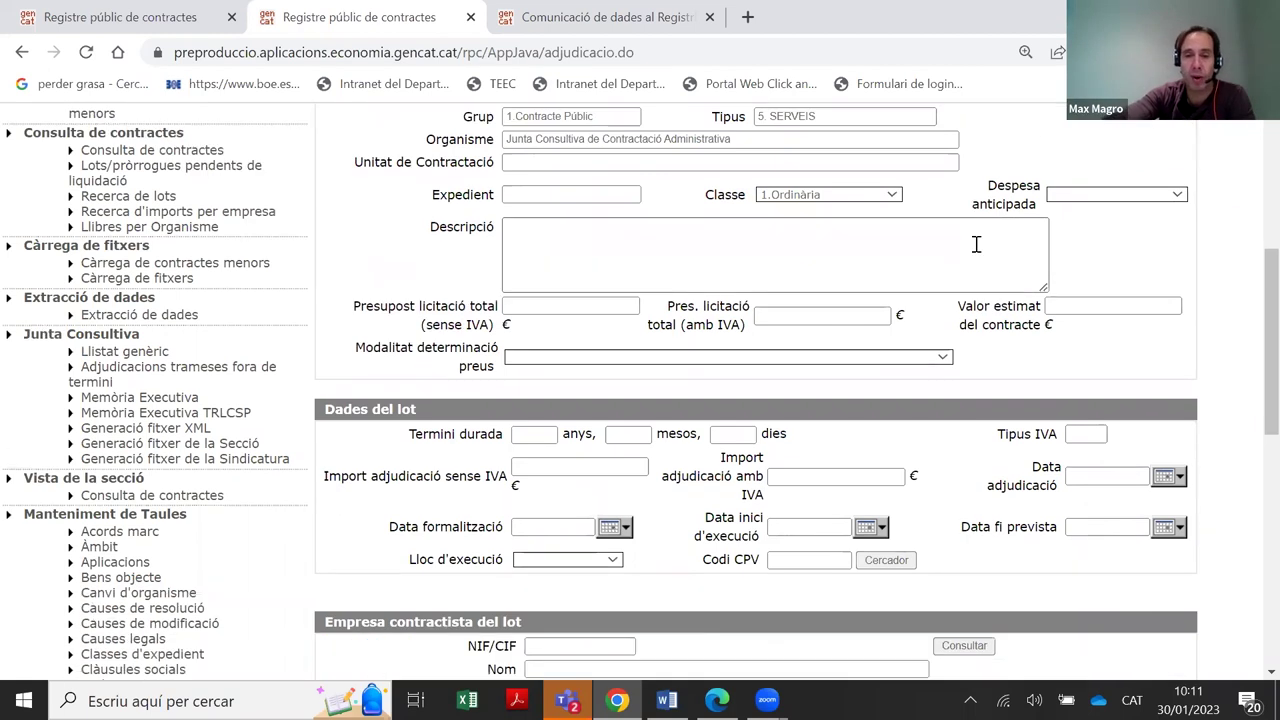
pyautogui.scroll(1, 910, 248)
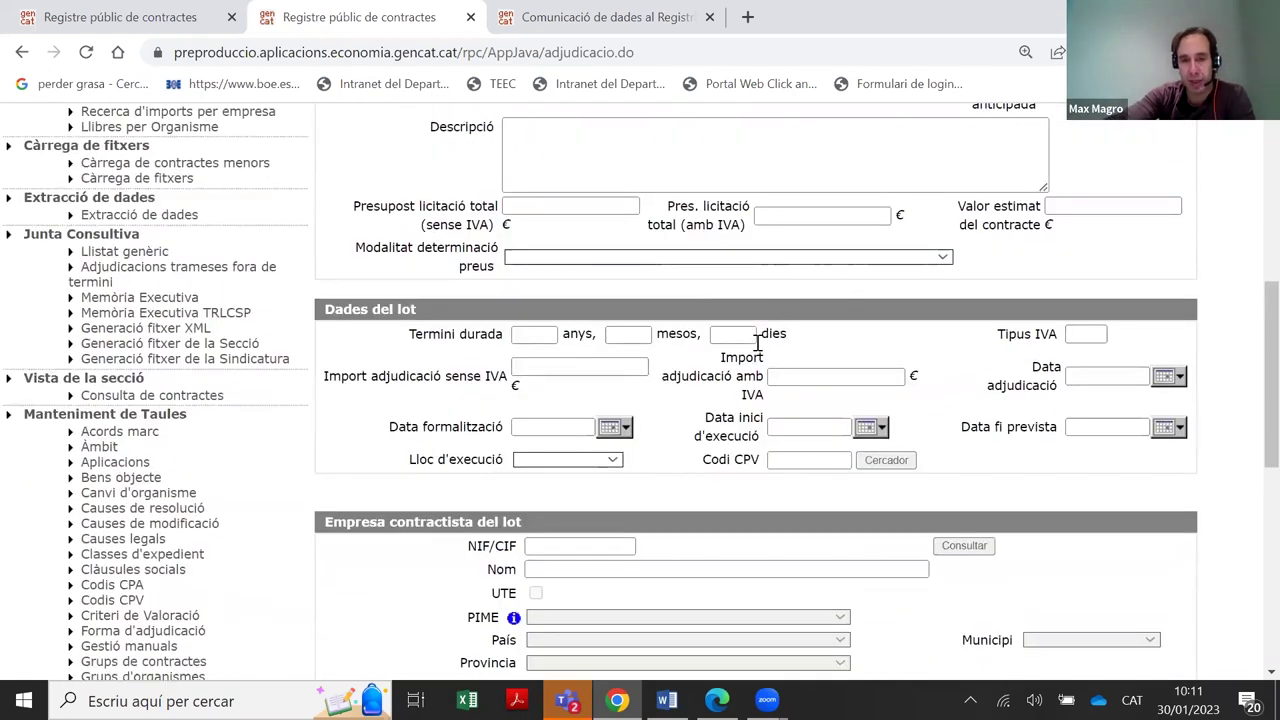
pyautogui.scroll(2, 750, 352)
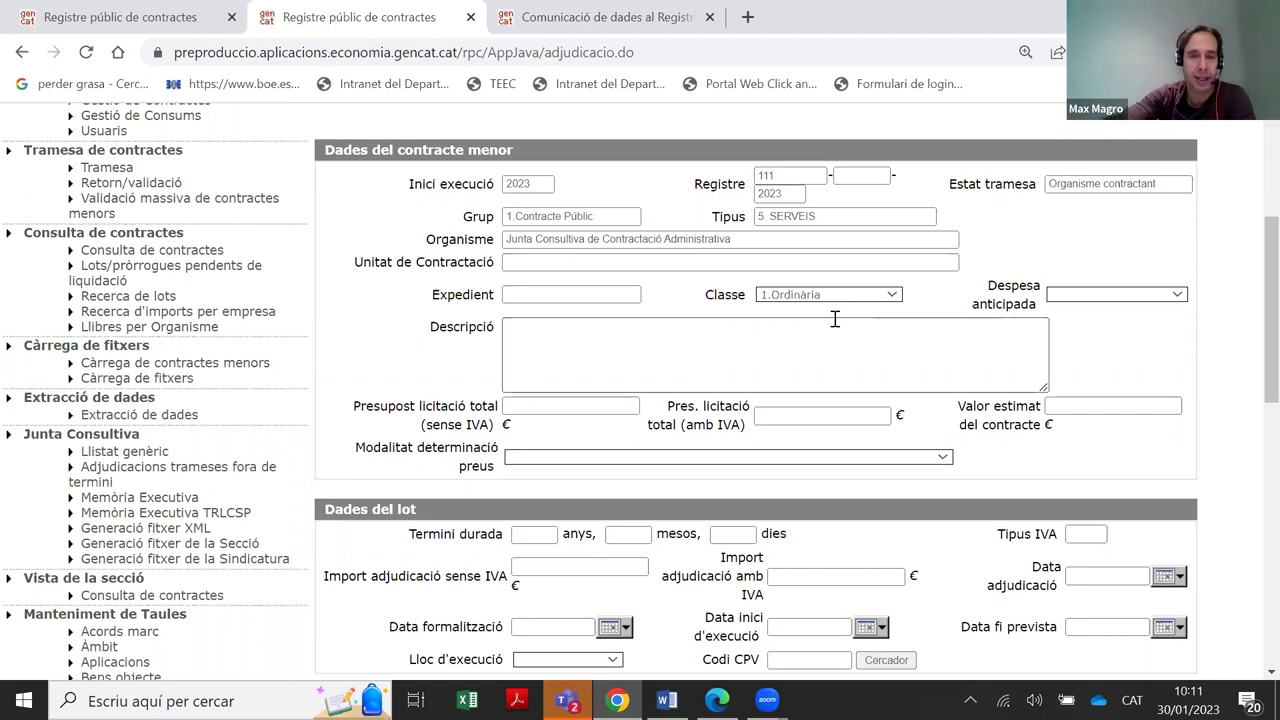
pyautogui.click(549, 294)
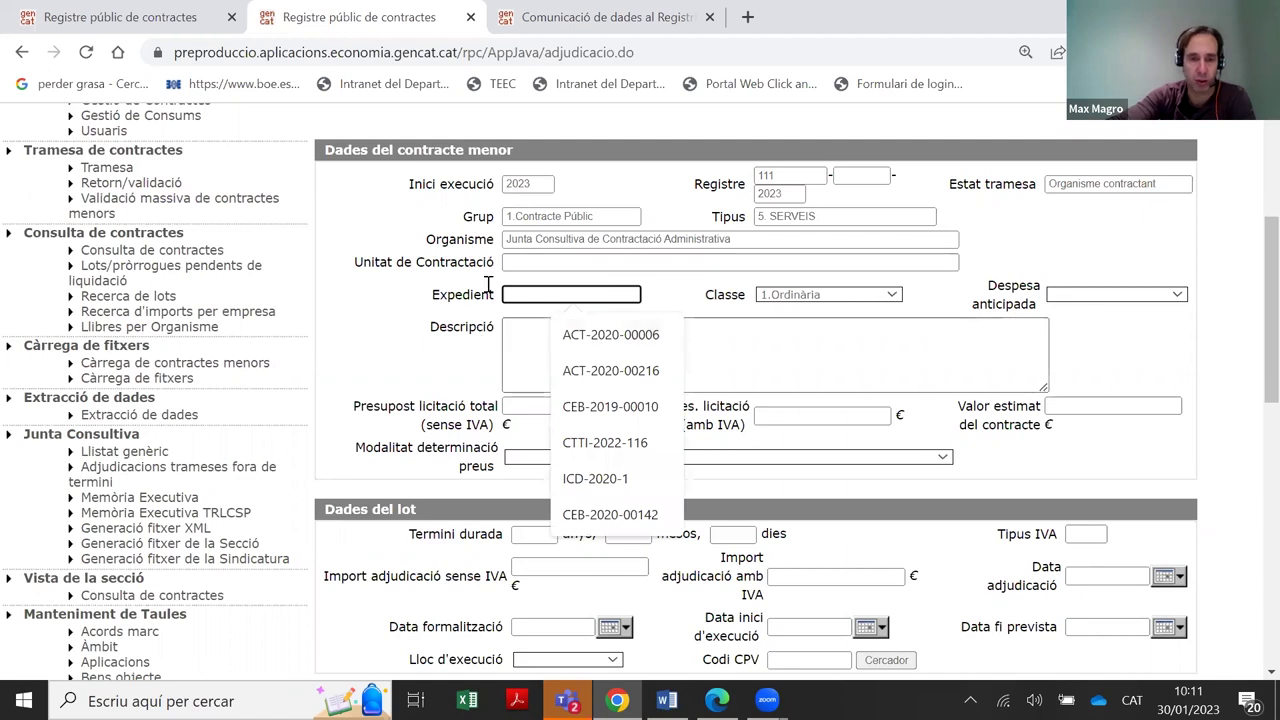
pyautogui.click(470, 350)
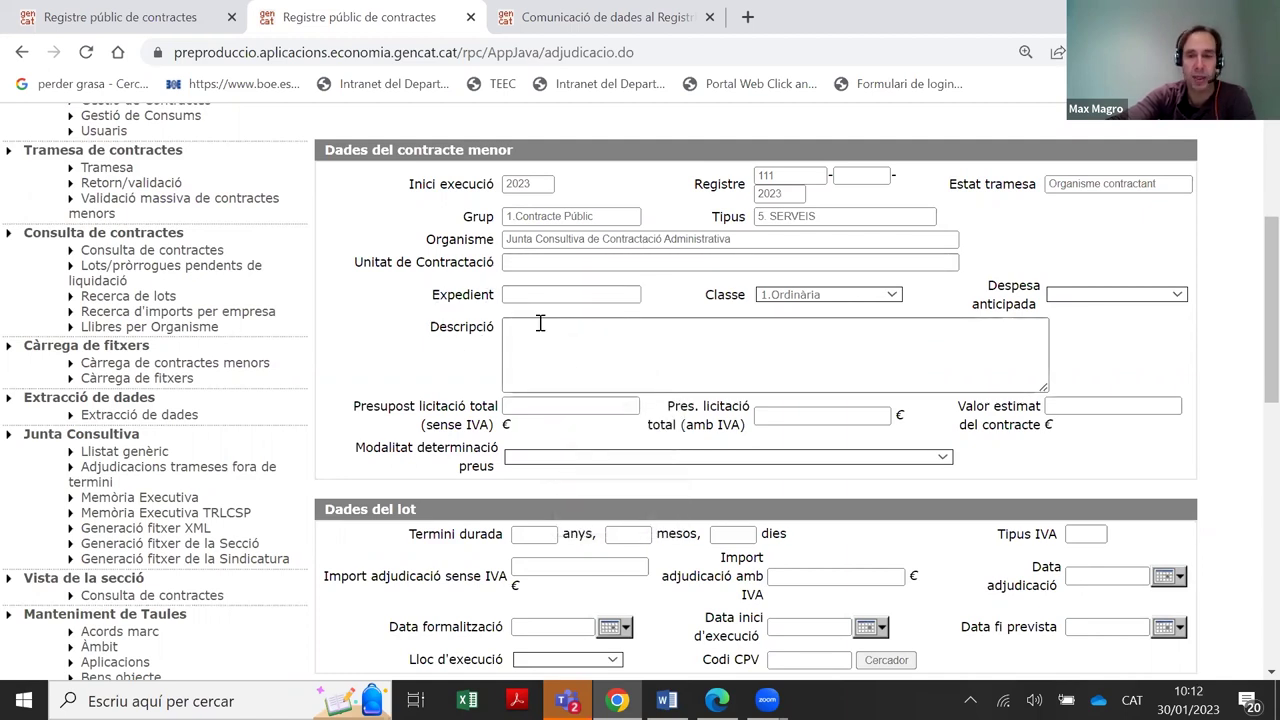
# Examine the minor contract form's Classe, Despesa anticipada and Descripció fields and its Dades del lot section
pyautogui.click(893, 294)
pyautogui.click(950, 291)
pyautogui.click(1055, 294)
pyautogui.click(647, 367)
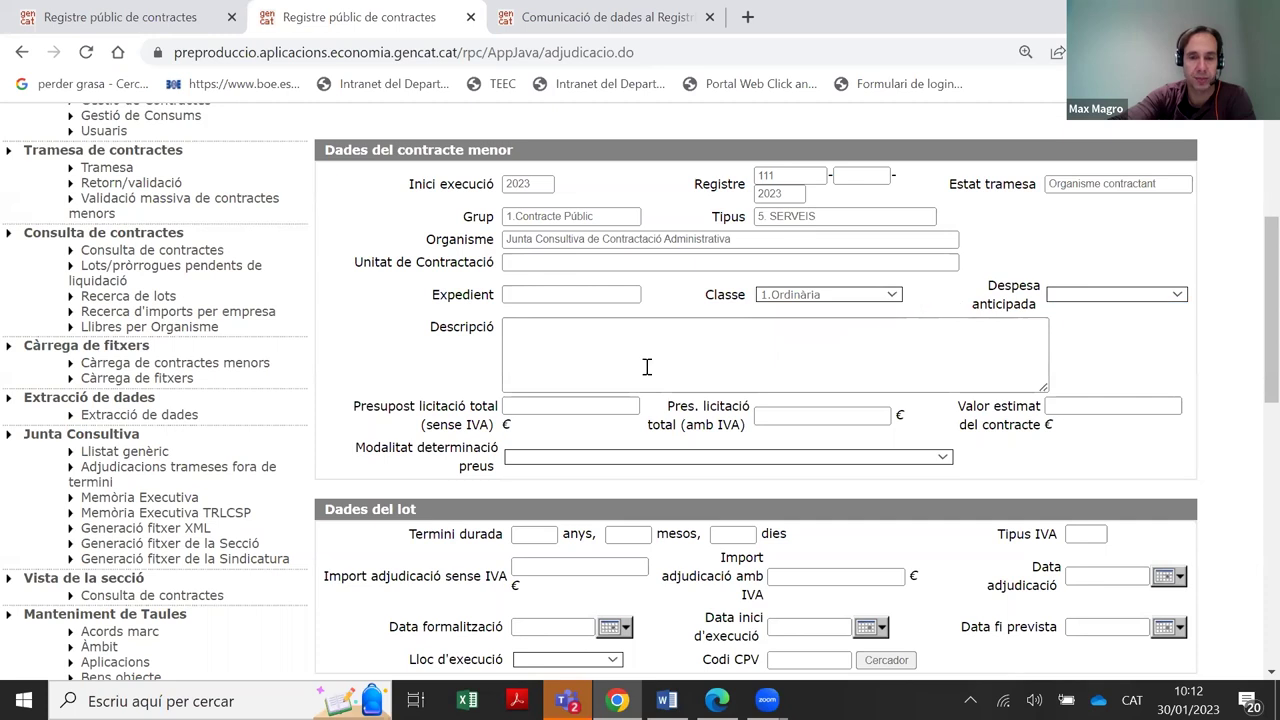
pyautogui.scroll(-1, 799, 231)
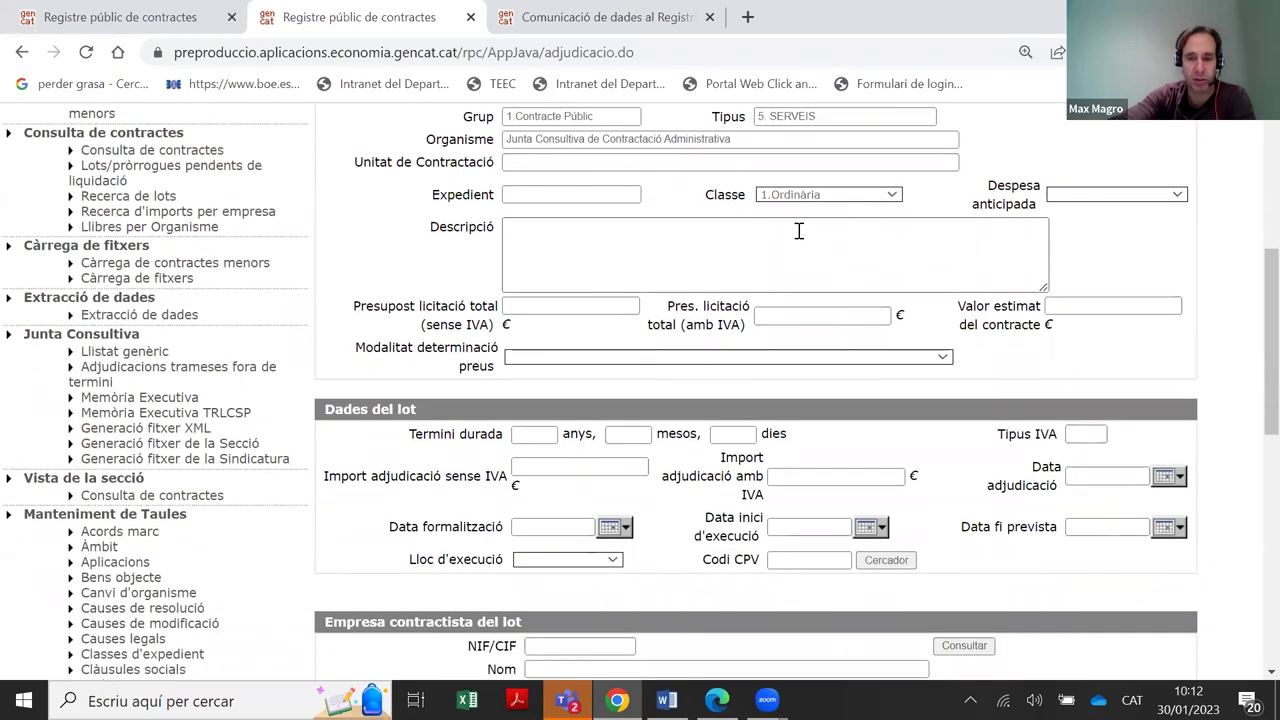
pyautogui.scroll(-1, 799, 231)
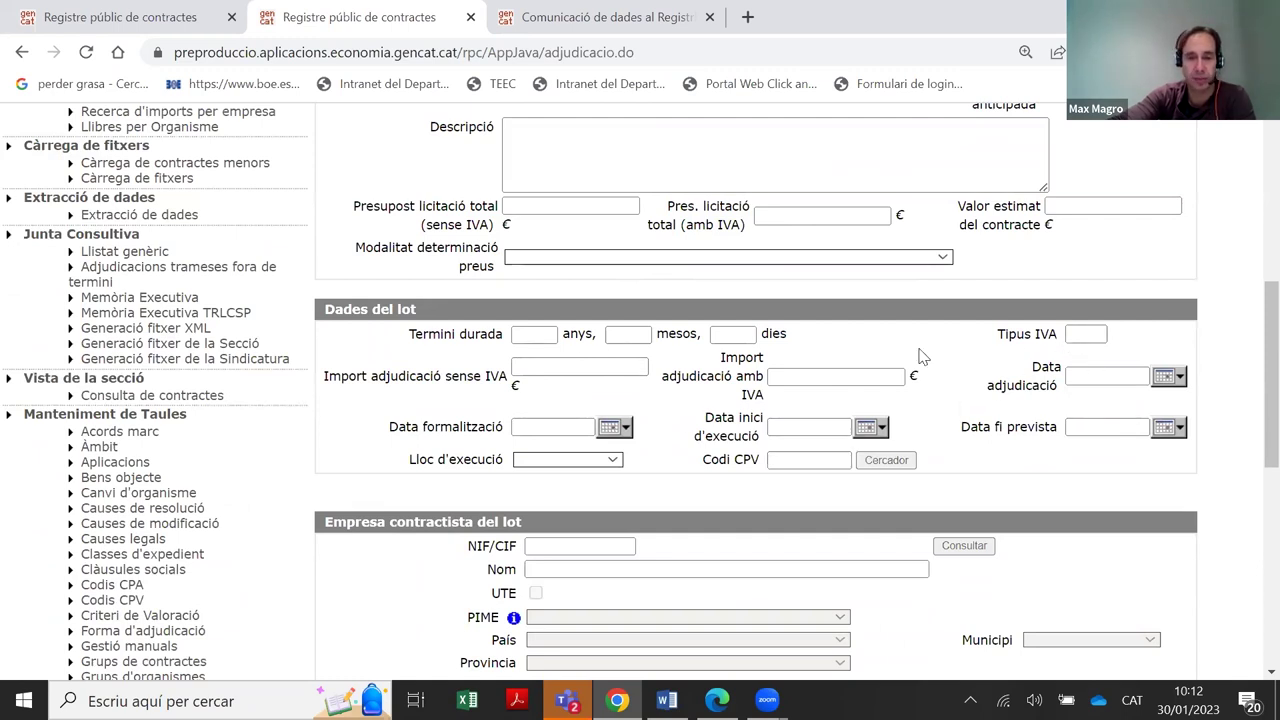
pyautogui.scroll(-1, 918, 357)
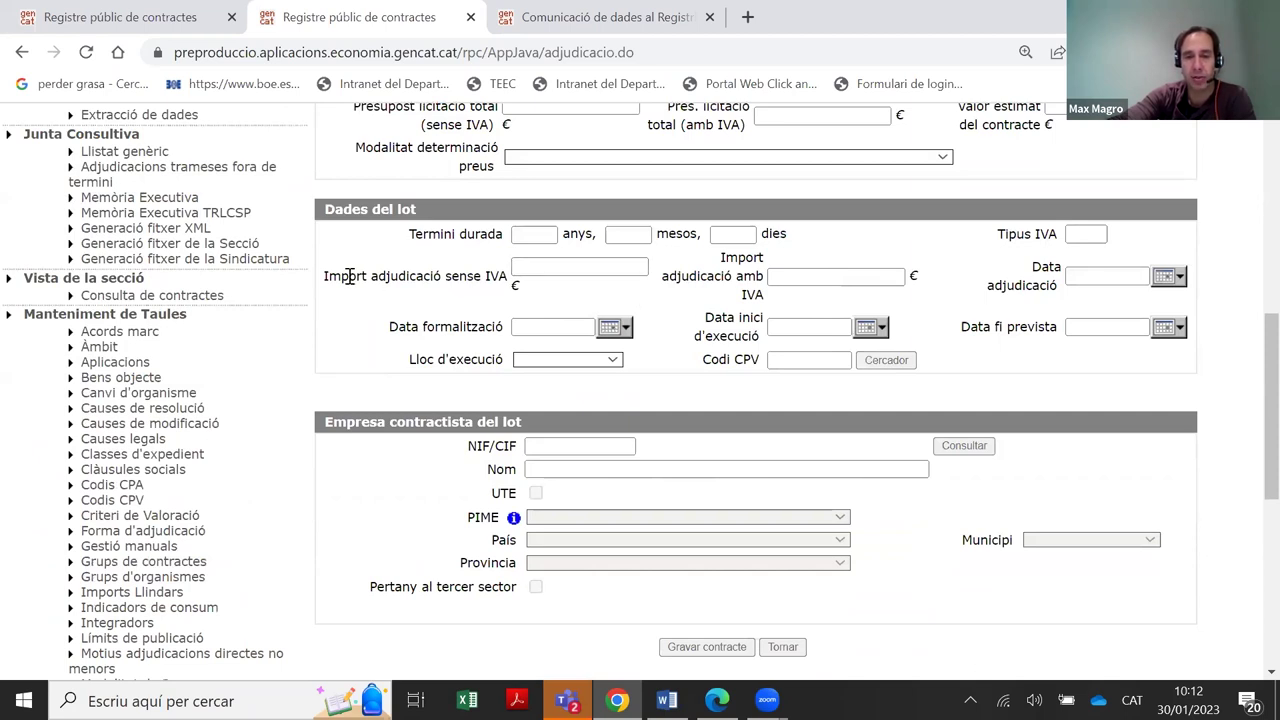
# Examine the Import adjudicació sense IVA, Import adjudicació amb IVA and Tipus IVA fields of the minor contract's lot
pyautogui.moveTo(350, 276); pyautogui.dragTo(506, 276)
pyautogui.moveTo(666, 262); pyautogui.dragTo(763, 293)
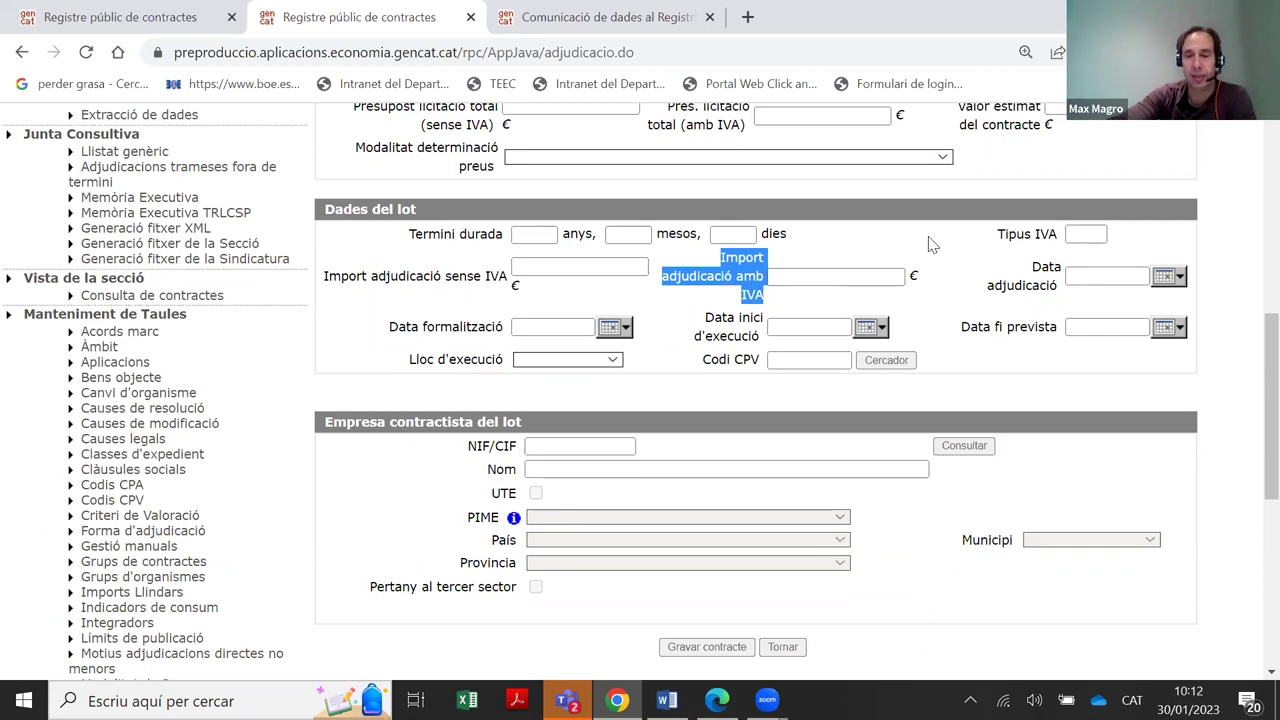
pyautogui.click(1085, 234)
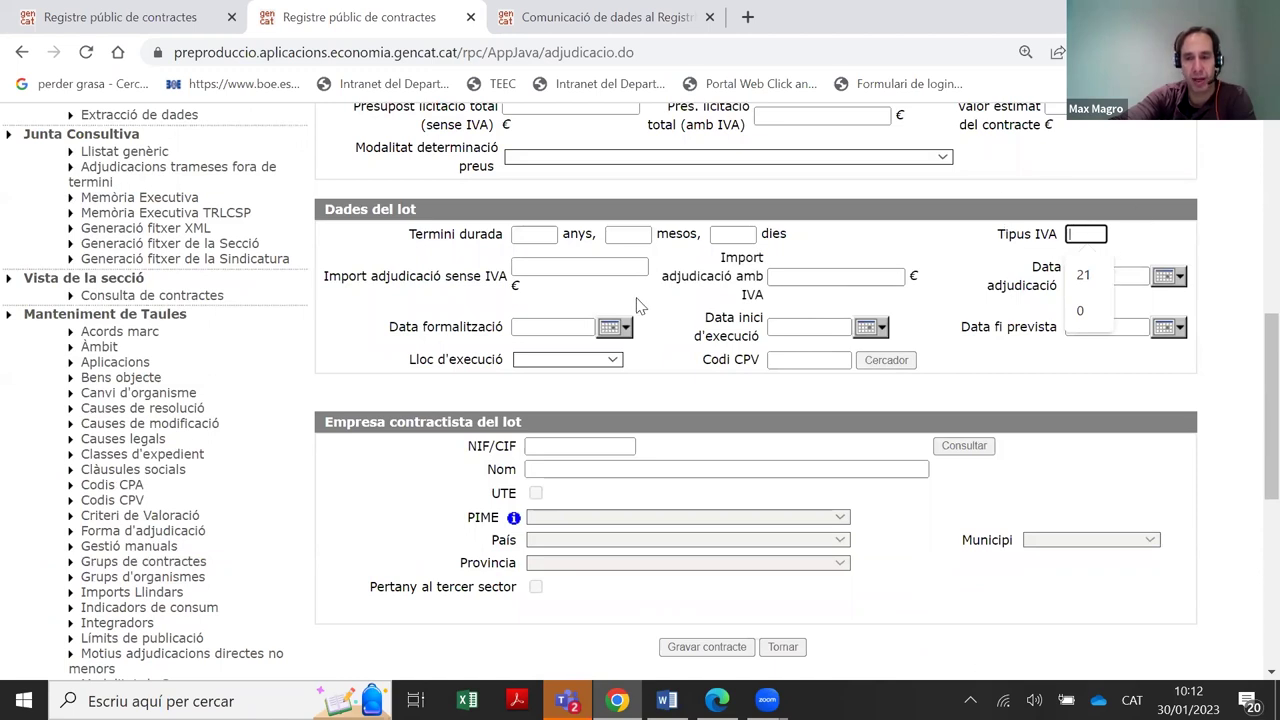
pyautogui.click(588, 270)
pyautogui.click(806, 277)
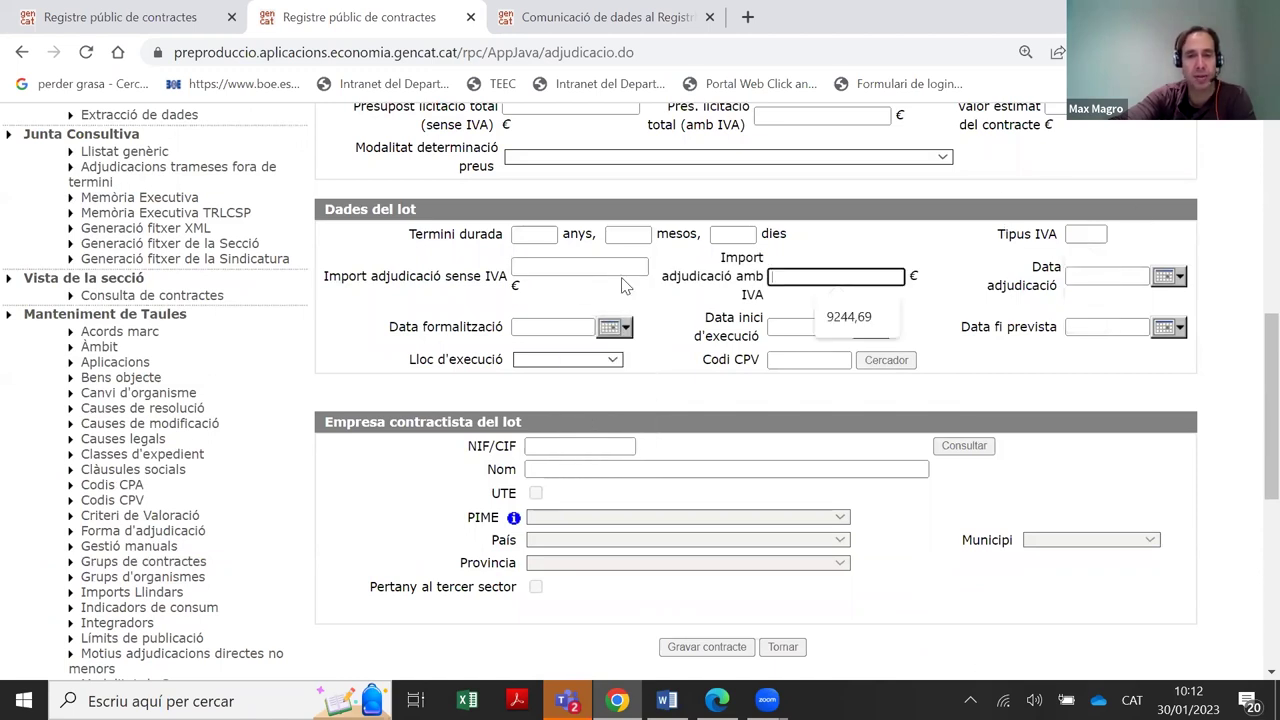
pyautogui.click(640, 271)
pyautogui.click(850, 277)
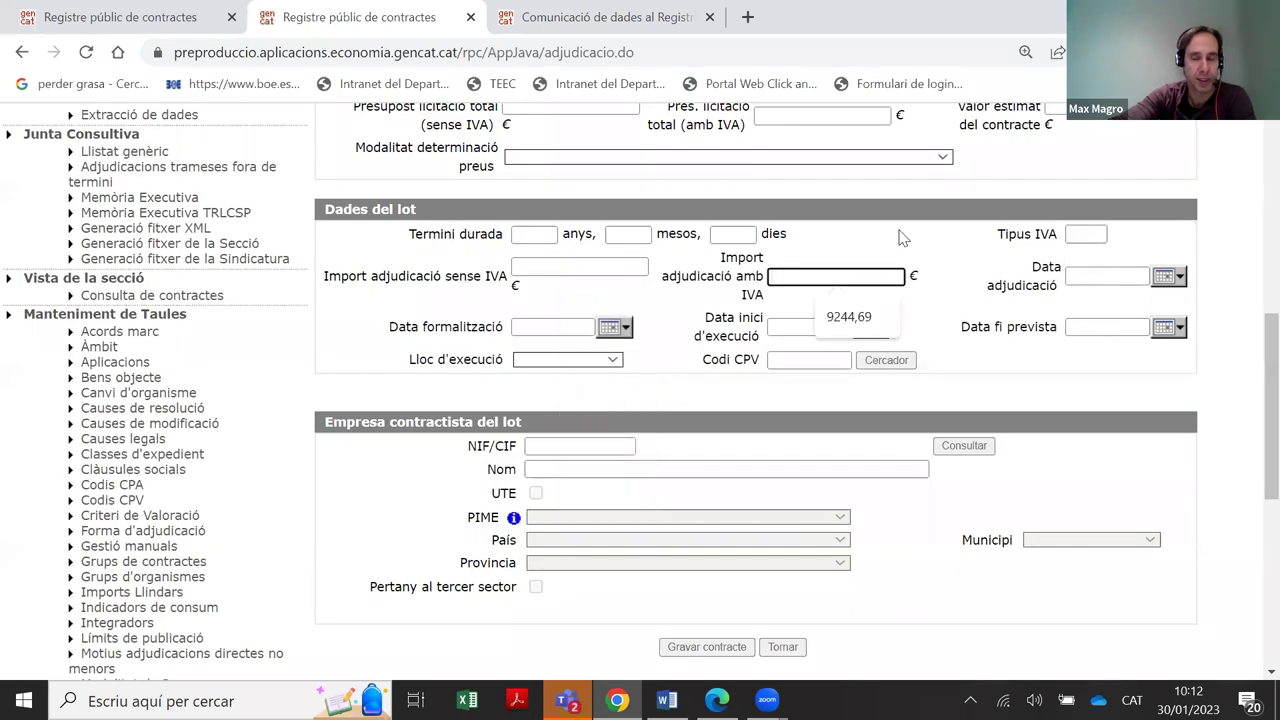
# Enter the contractor's NIF/CIF under Empresa contractista del lot and look up the contractor's details
pyautogui.scroll(-1, 868, 255)
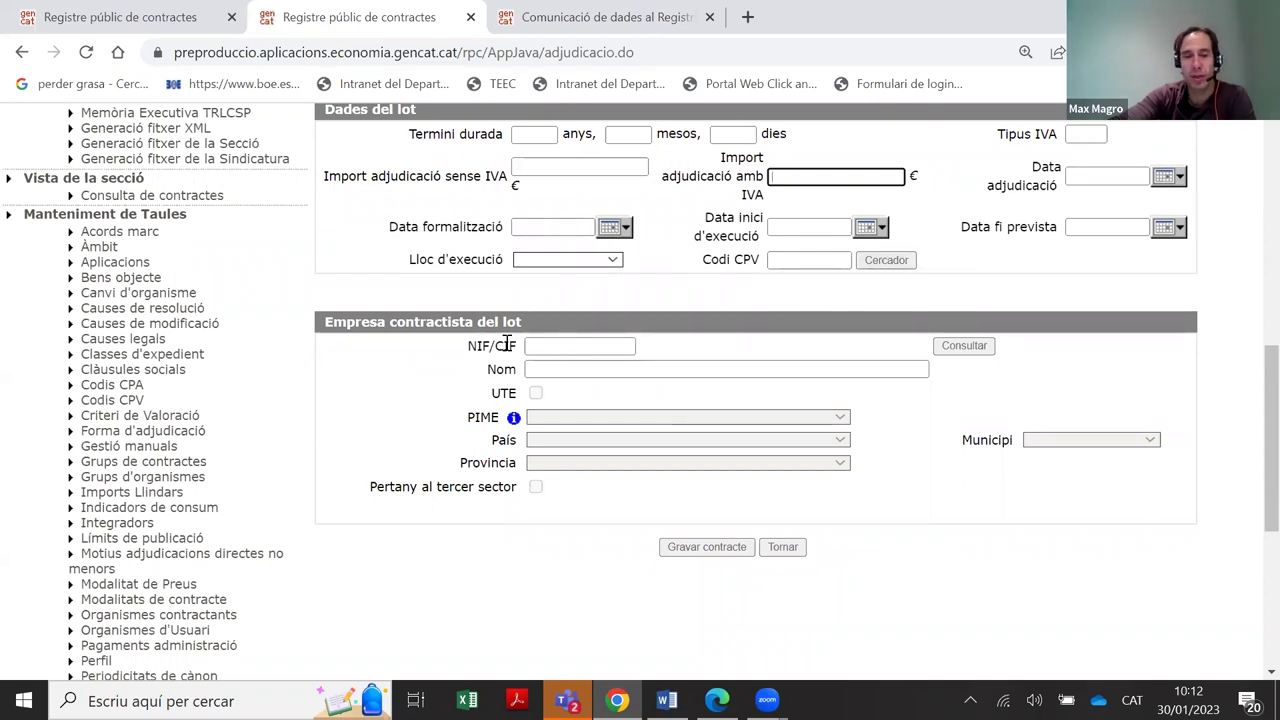
pyautogui.click(545, 346)
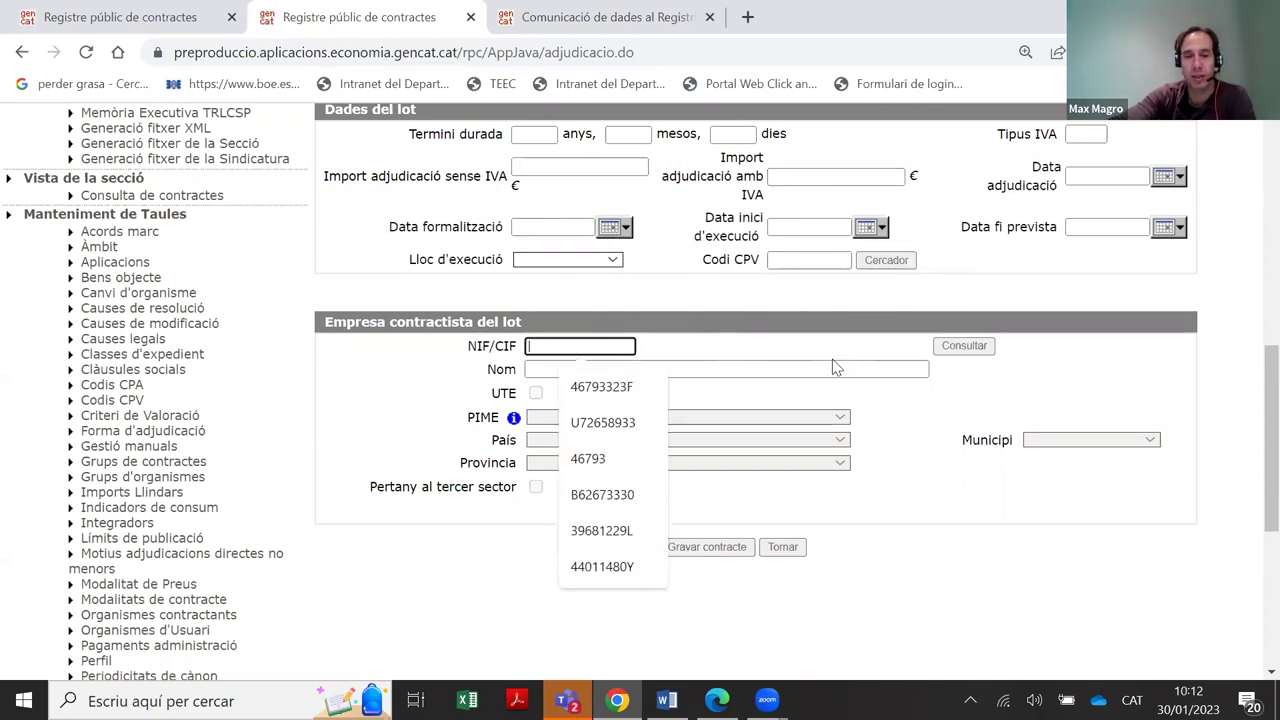
pyautogui.click(612, 378)
pyautogui.click(954, 350)
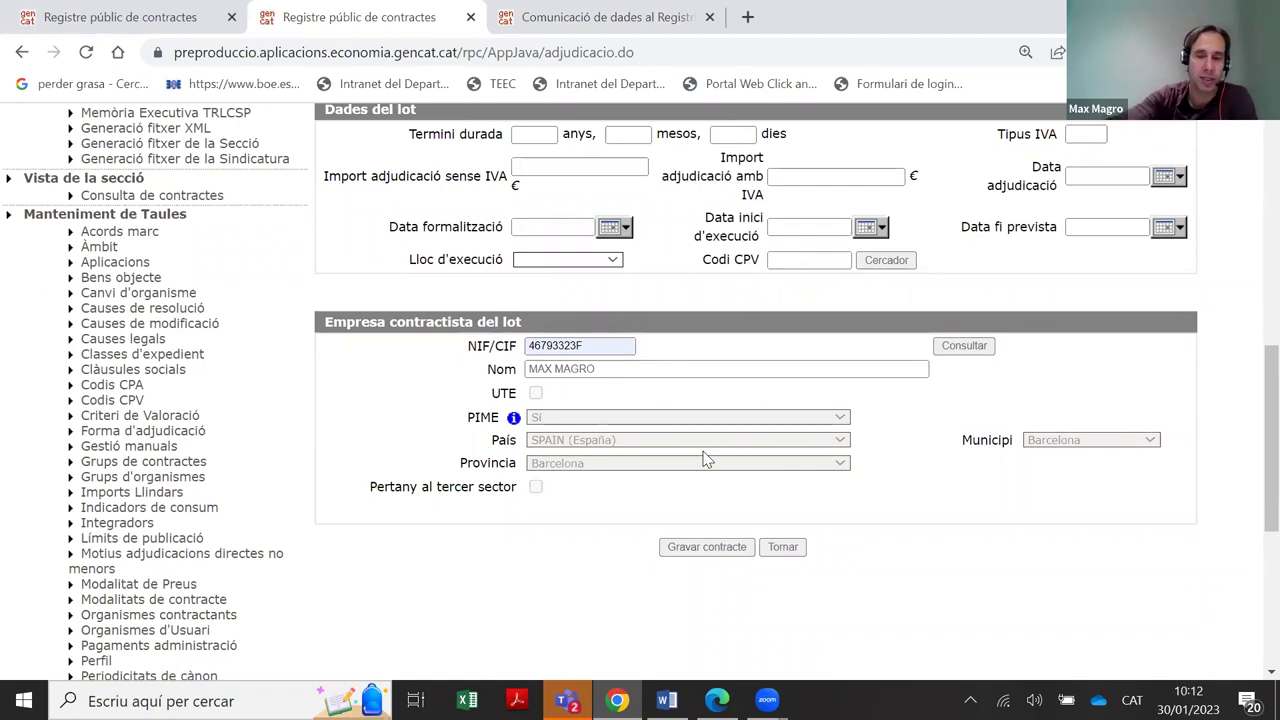
# Review the minor contract form's contract and lot fields and return to a new award without saving
pyautogui.scroll(3, 703, 458)
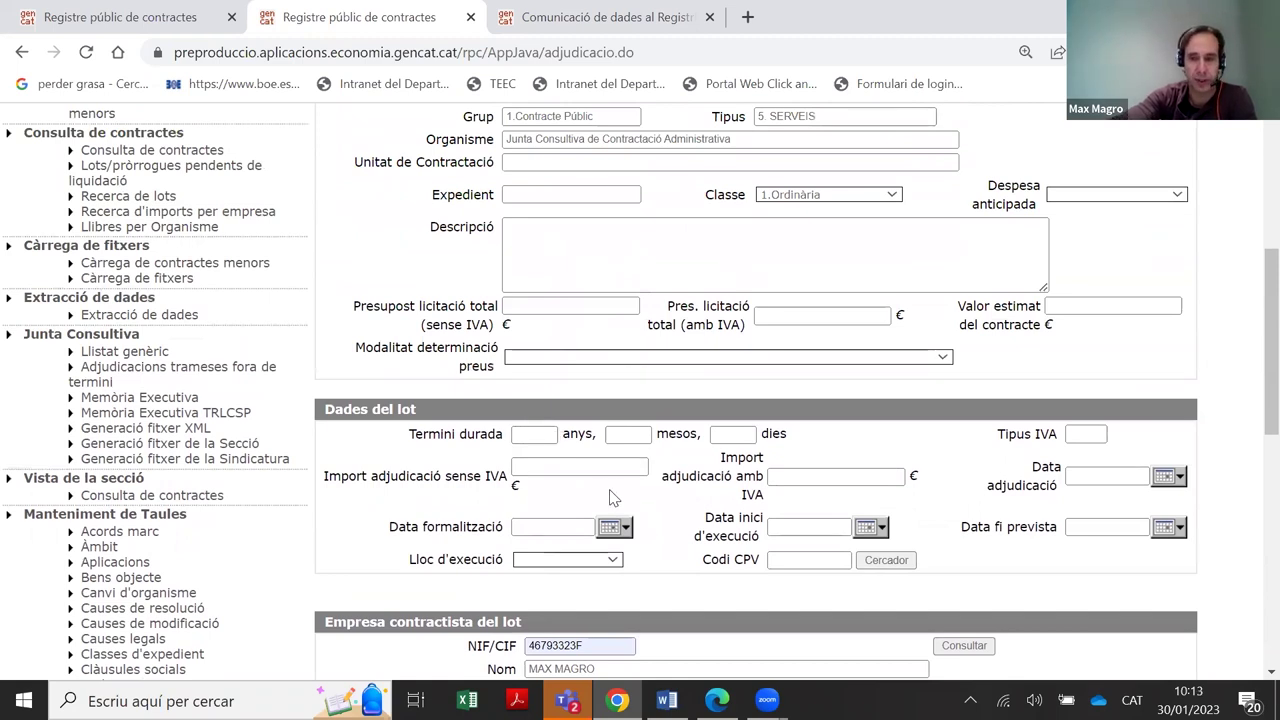
pyautogui.scroll(1, 610, 498)
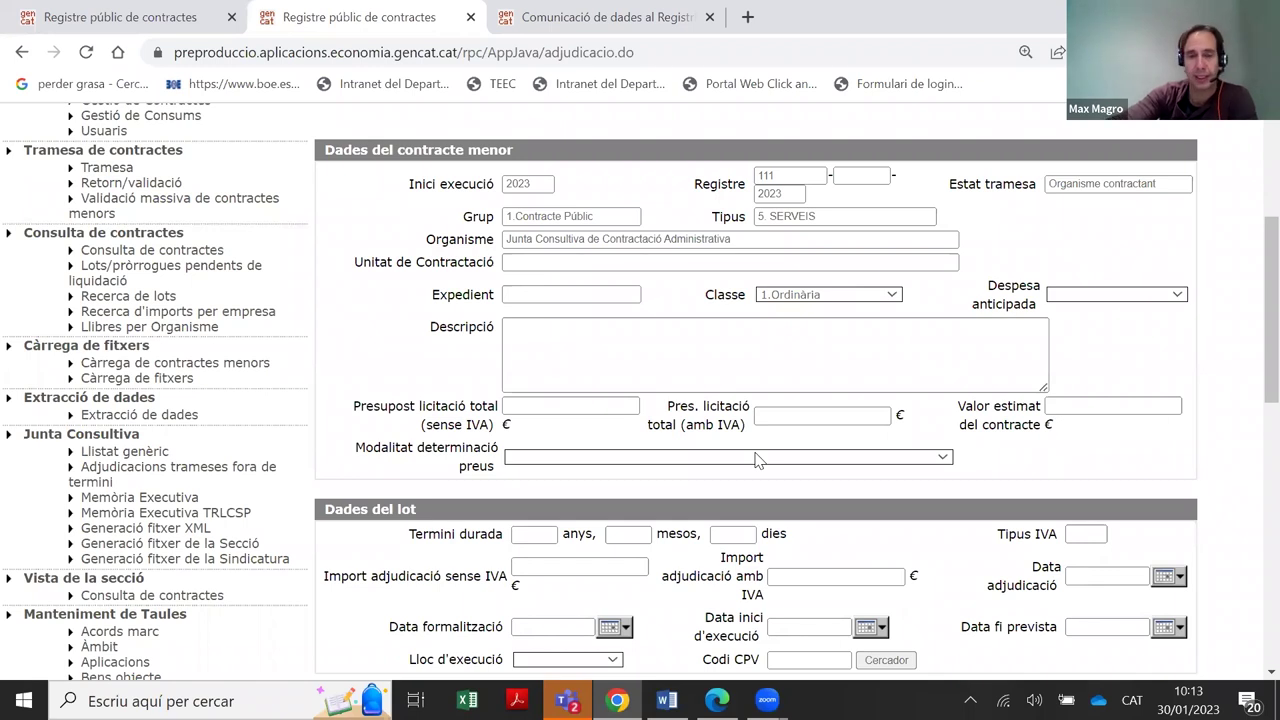
pyautogui.scroll(-2, 699, 400)
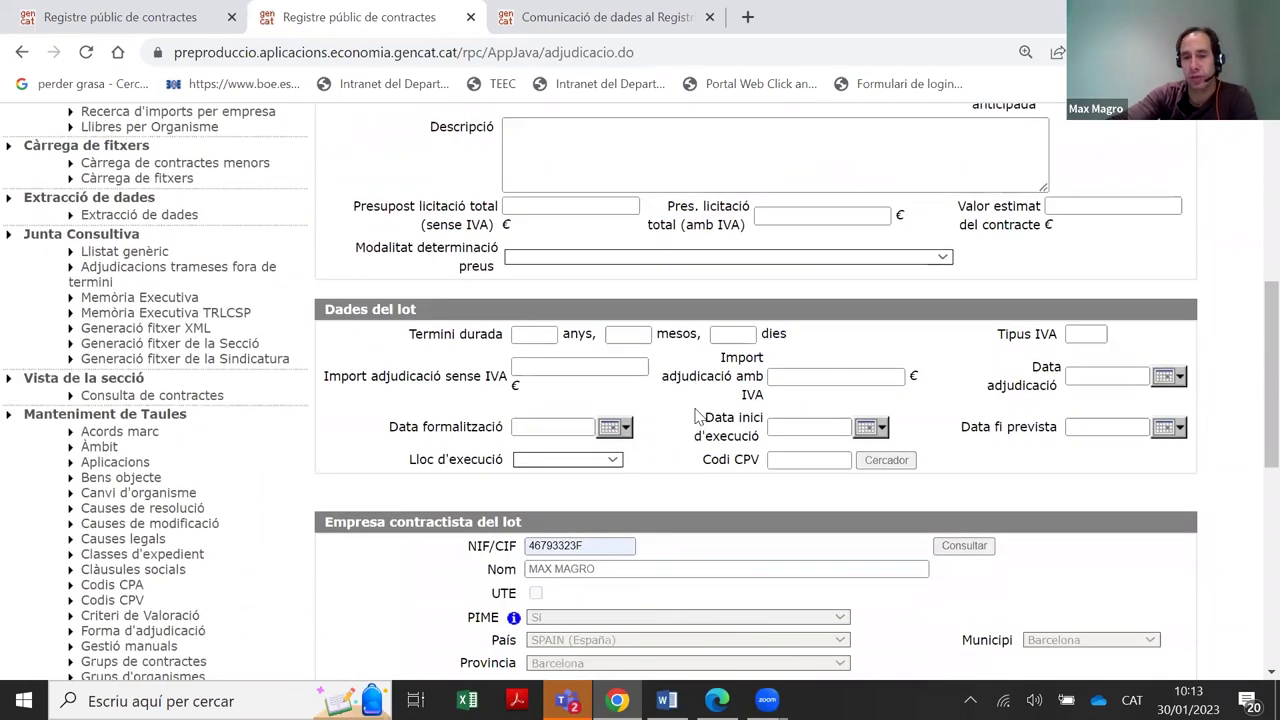
pyautogui.scroll(-2, 697, 410)
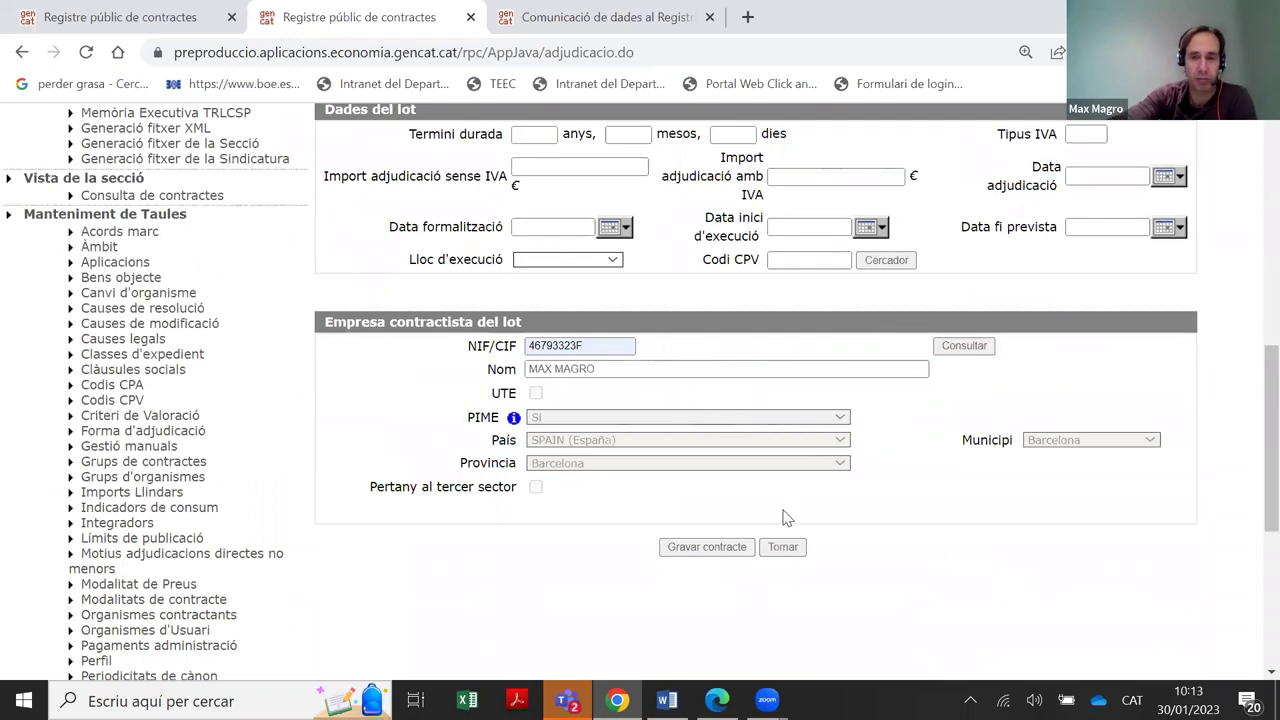
pyautogui.click(784, 548)
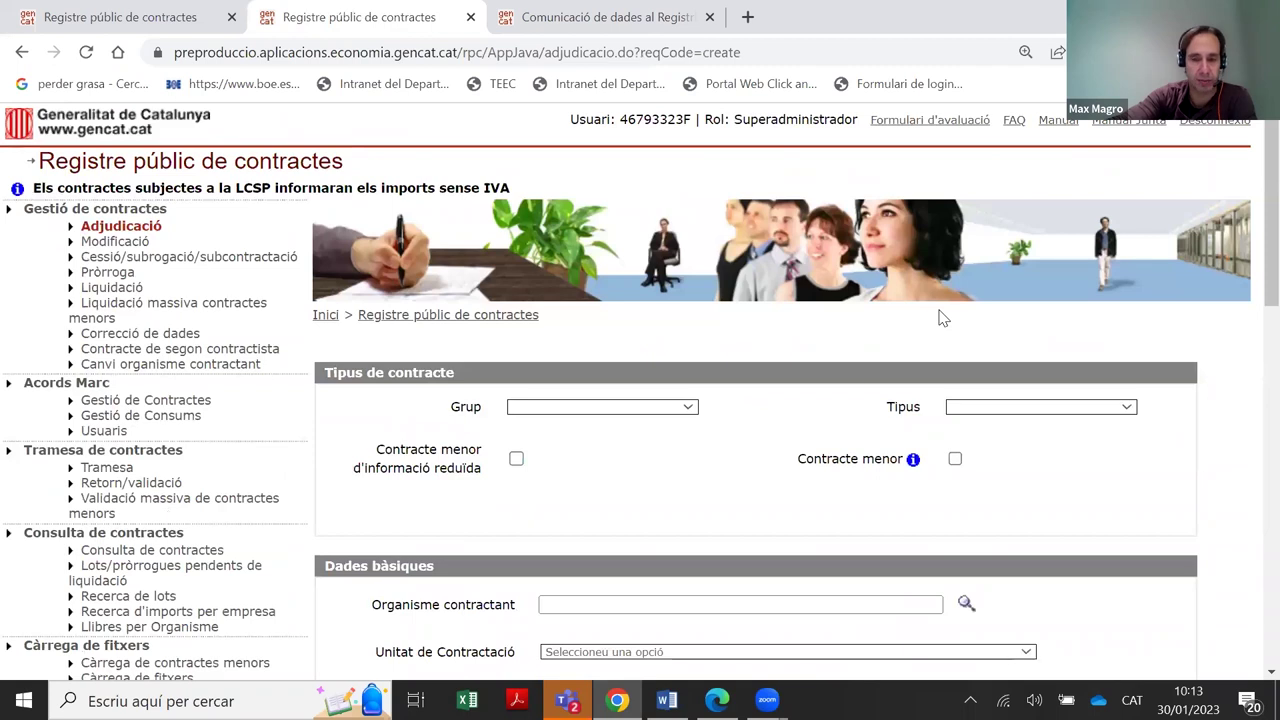
# Set the new award's Grup to 1.Contracte Públic, Tipus to 5. SERVEIS and Organisme contractant to 111
pyautogui.click(698, 412)
pyautogui.click(690, 433)
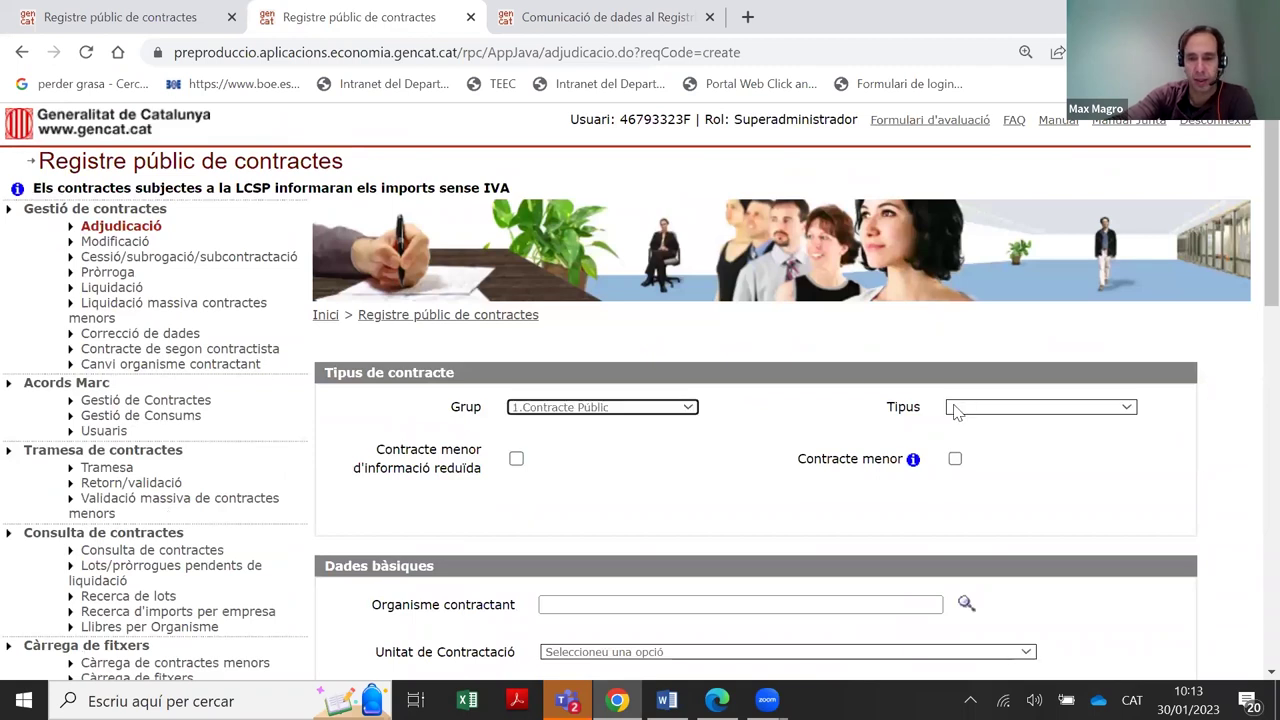
pyautogui.click(1057, 408)
pyautogui.click(997, 462)
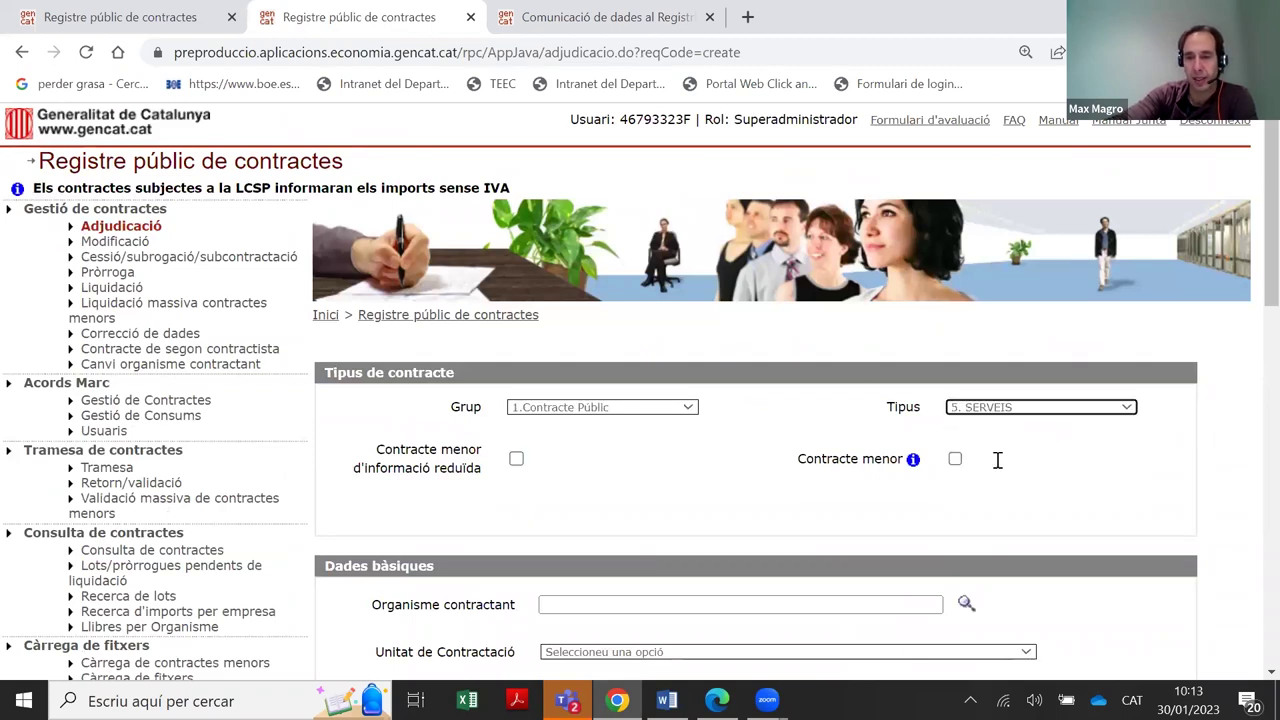
pyautogui.scroll(-1, 720, 480)
pyautogui.click(731, 503)
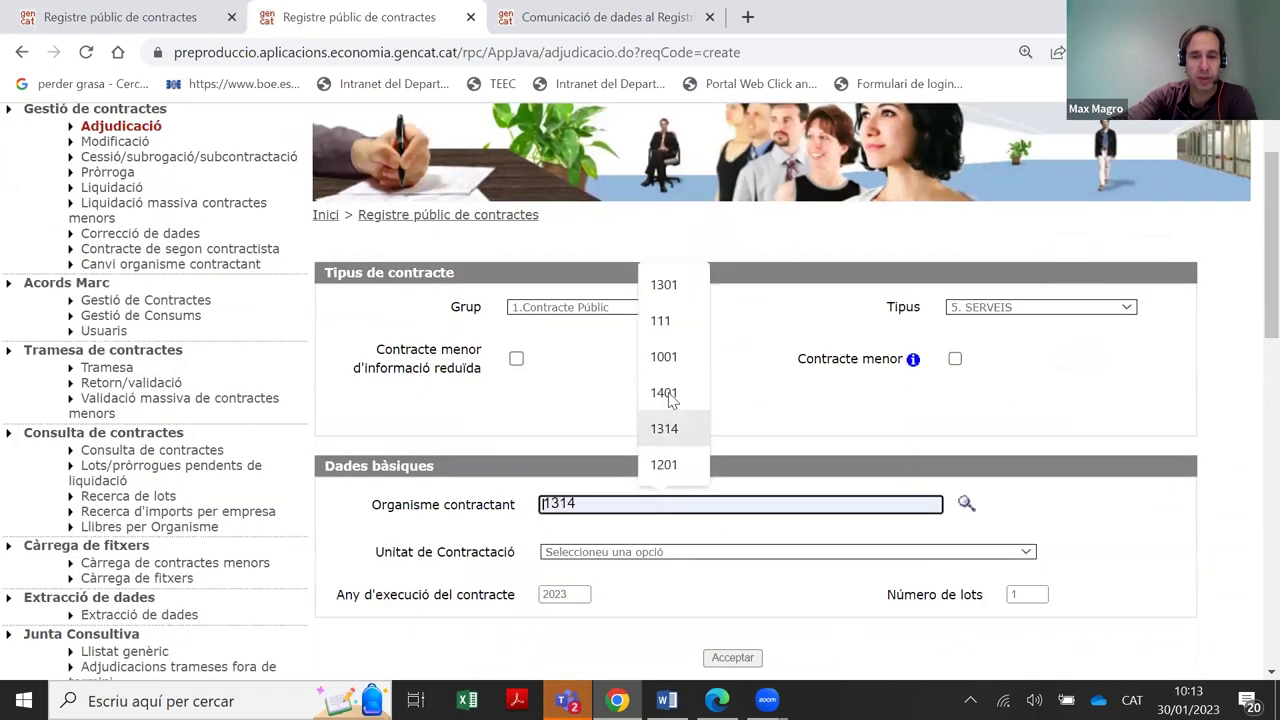
pyautogui.click(686, 330)
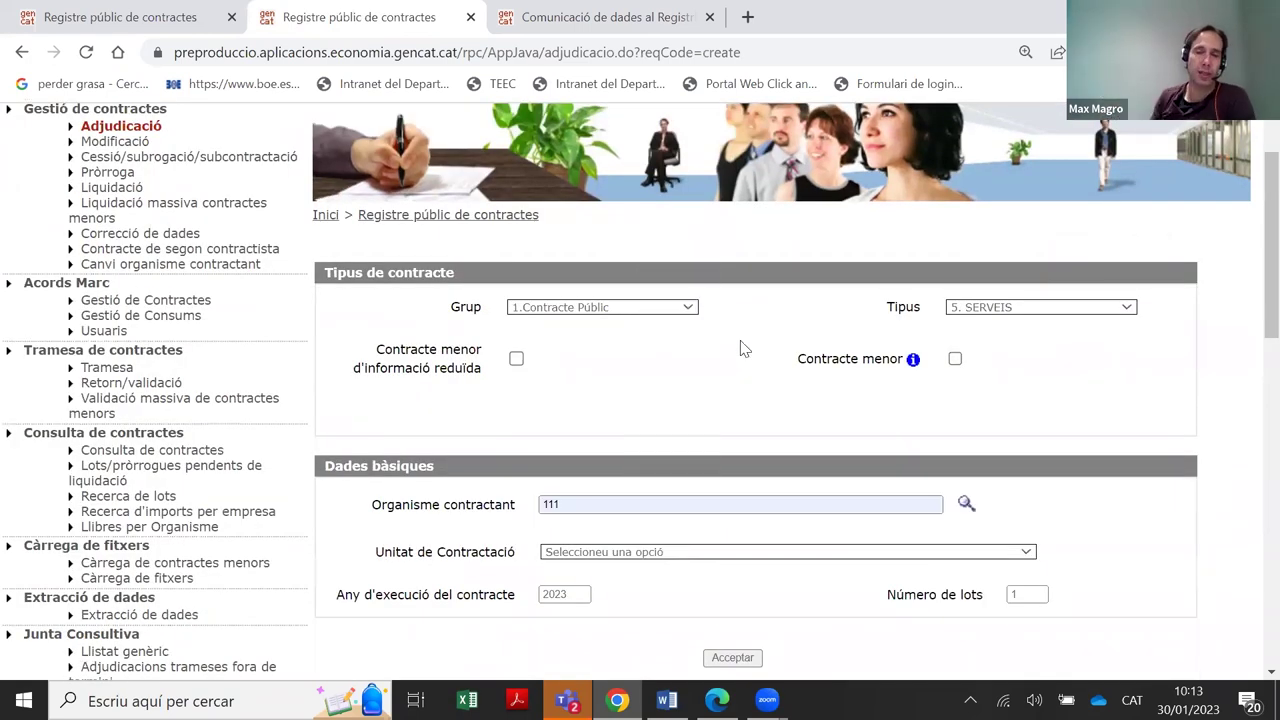
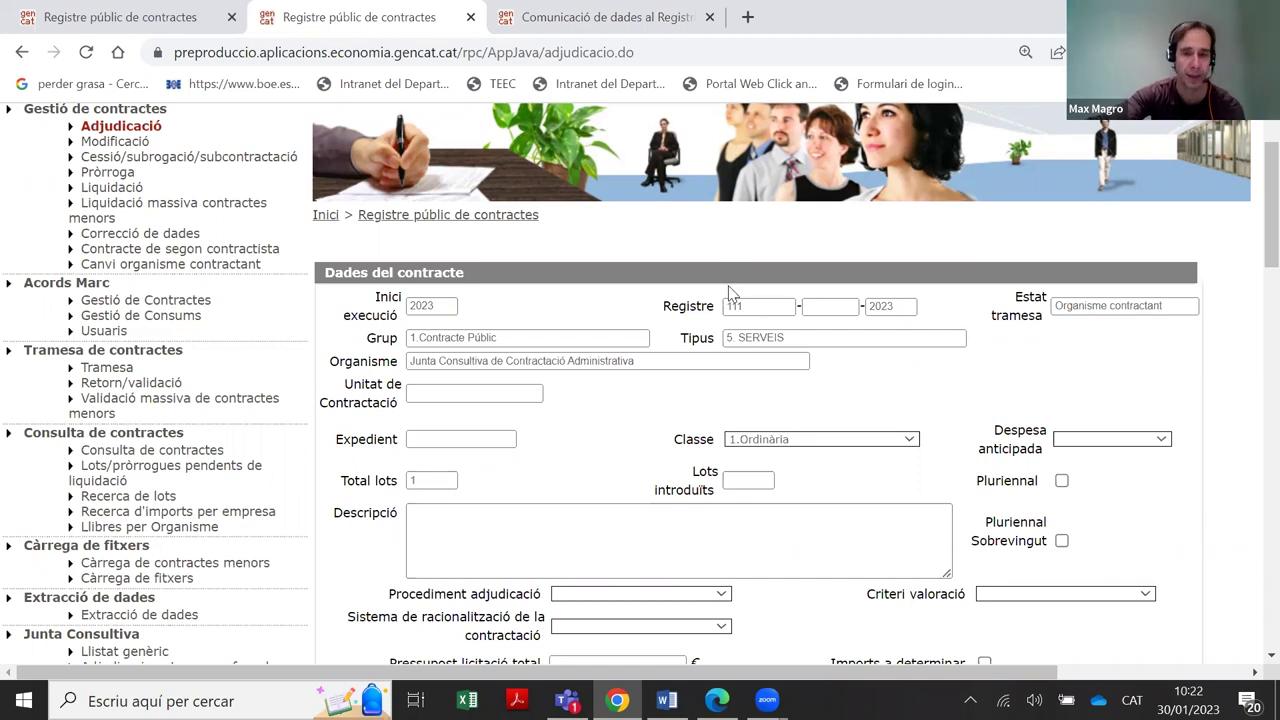
# Examine the full contract form's sections from Dades del contracte through Dades de publicació and Dades del lot to Objecte
pyautogui.scroll(-1, 730, 292)
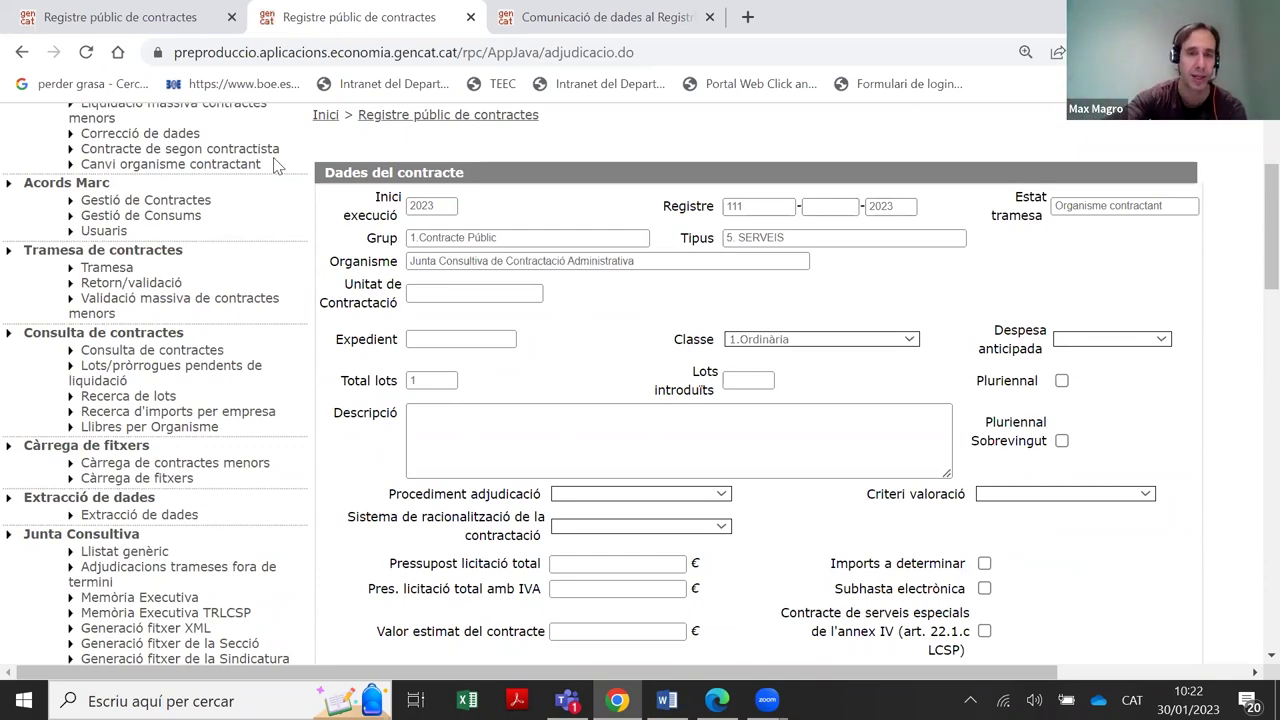
pyautogui.moveTo(337, 175); pyautogui.dragTo(476, 182)
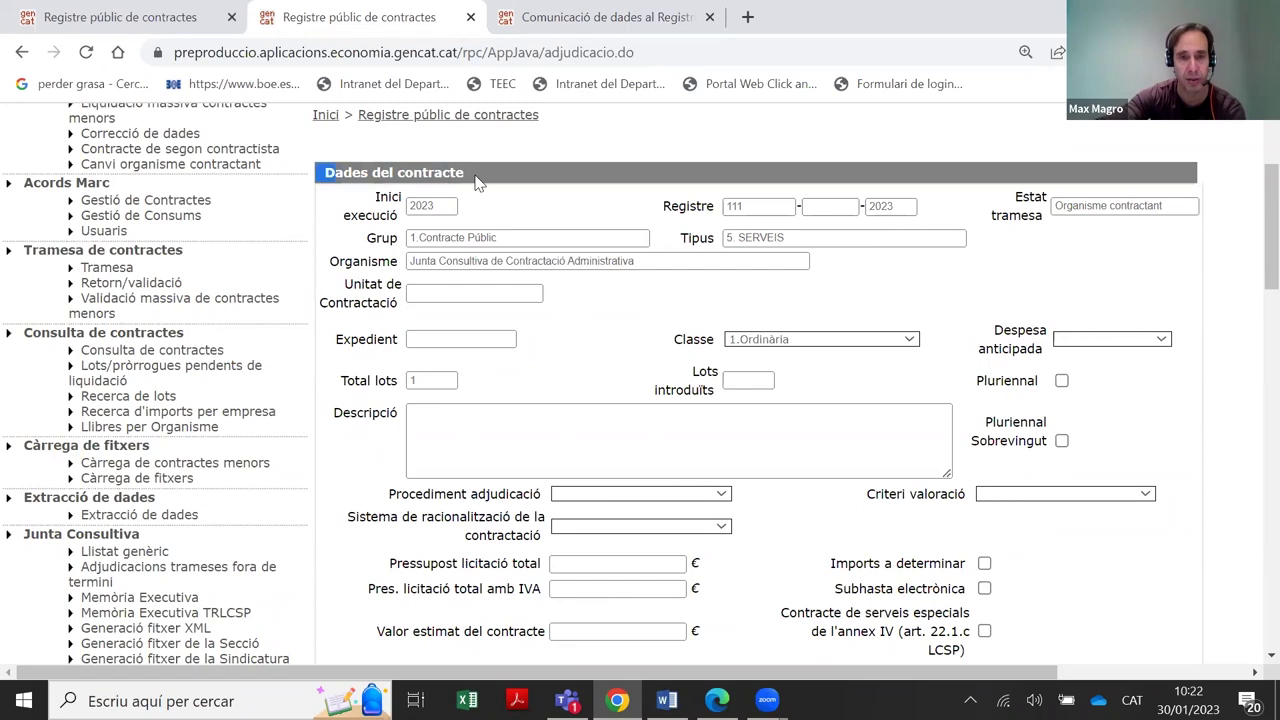
pyautogui.scroll(-3, 466, 175)
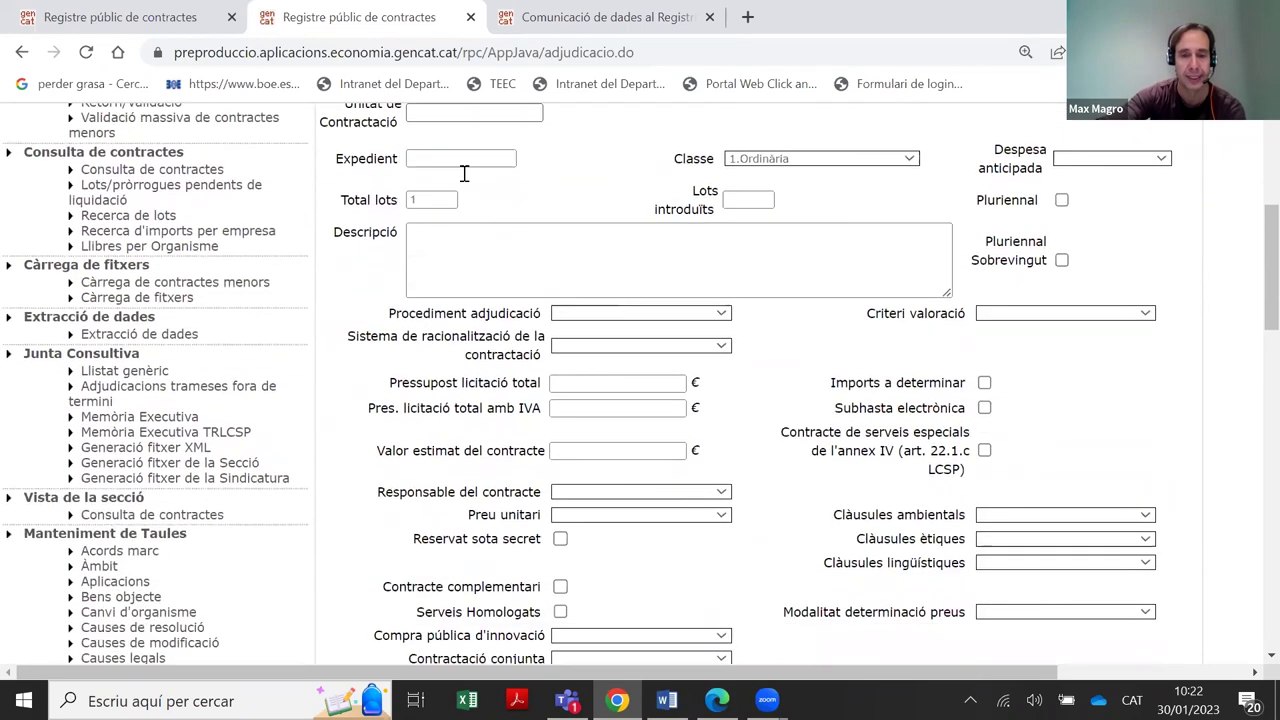
pyautogui.scroll(-1, 466, 178)
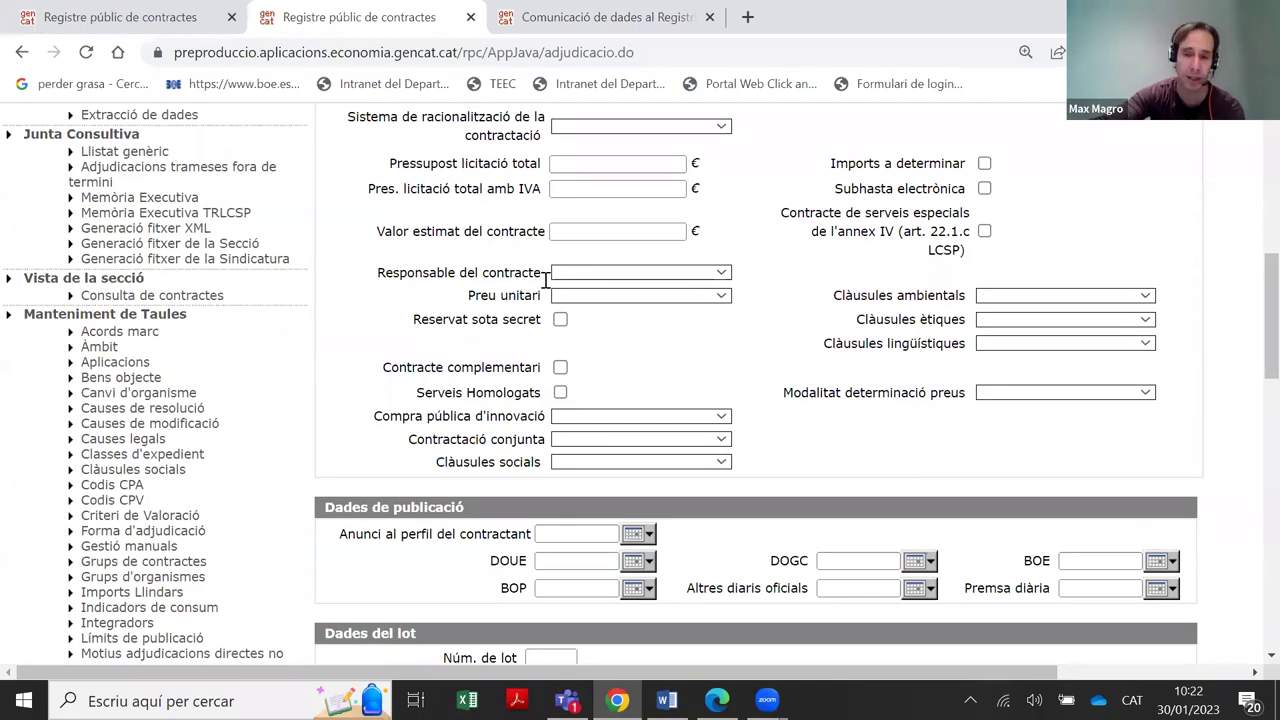
pyautogui.scroll(-3, 497, 272)
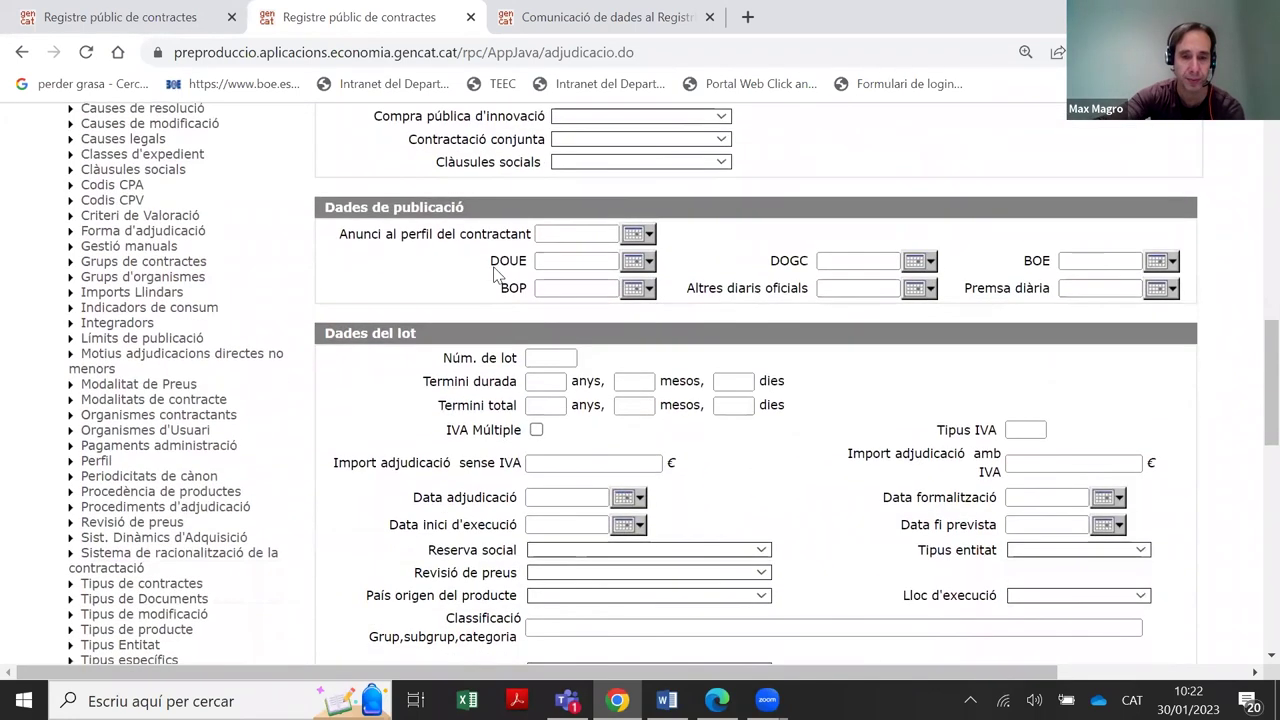
pyautogui.scroll(-1, 497, 272)
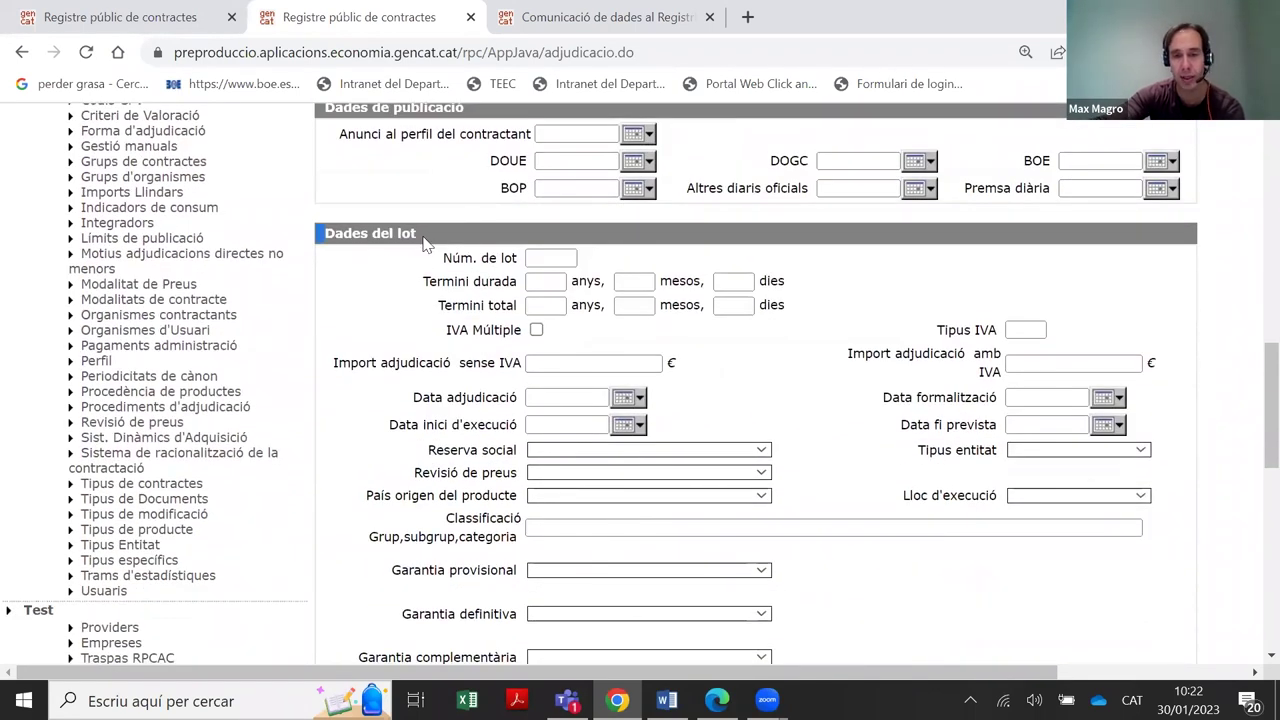
pyautogui.scroll(-1, 424, 243)
pyautogui.scroll(-1, 648, 344)
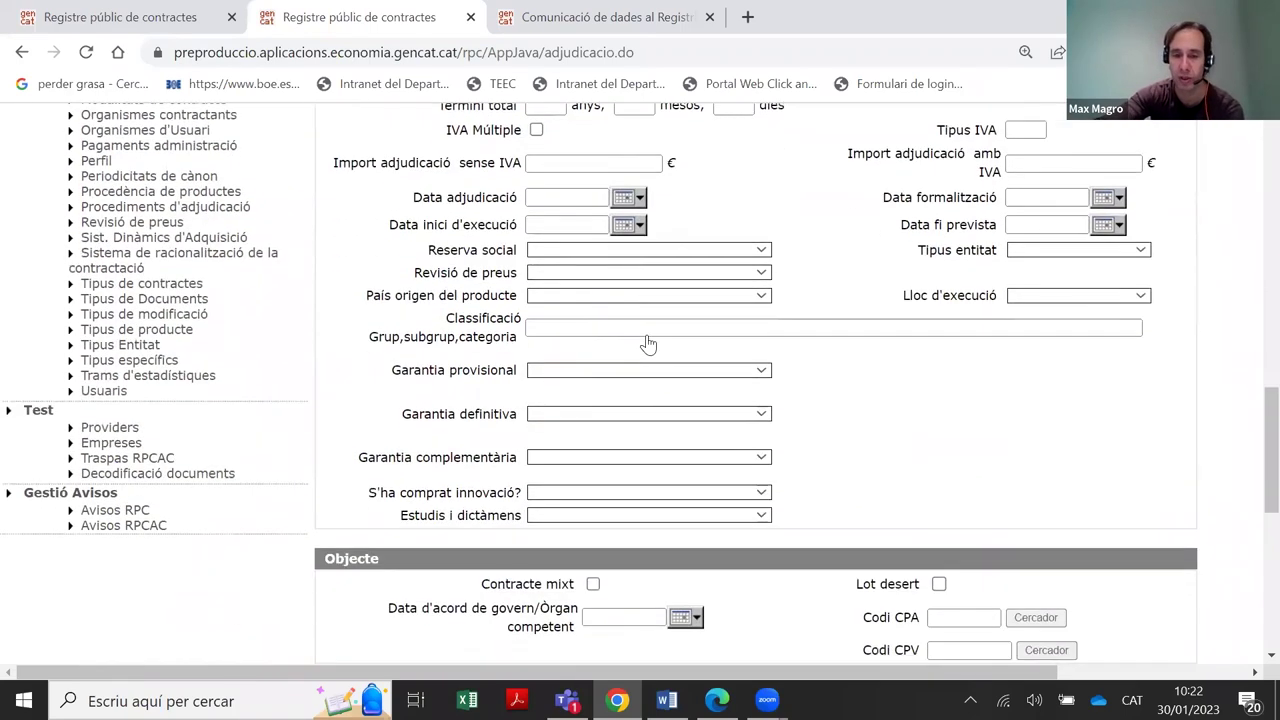
pyautogui.scroll(-4, 648, 344)
# Review the Dades del contracte section again against the Dades de publicació and Dades del lot sections of the full contract form
pyautogui.scroll(7, 648, 344)
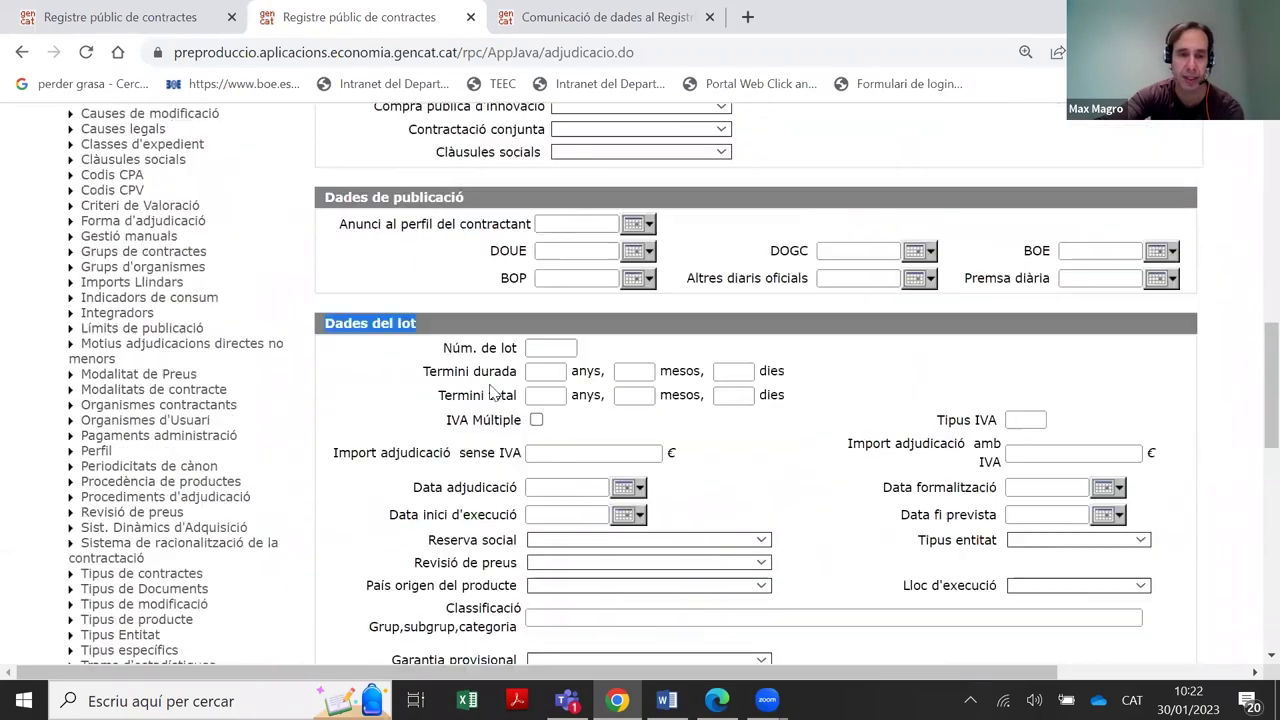
pyautogui.scroll(4, 492, 390)
pyautogui.scroll(3, 661, 232)
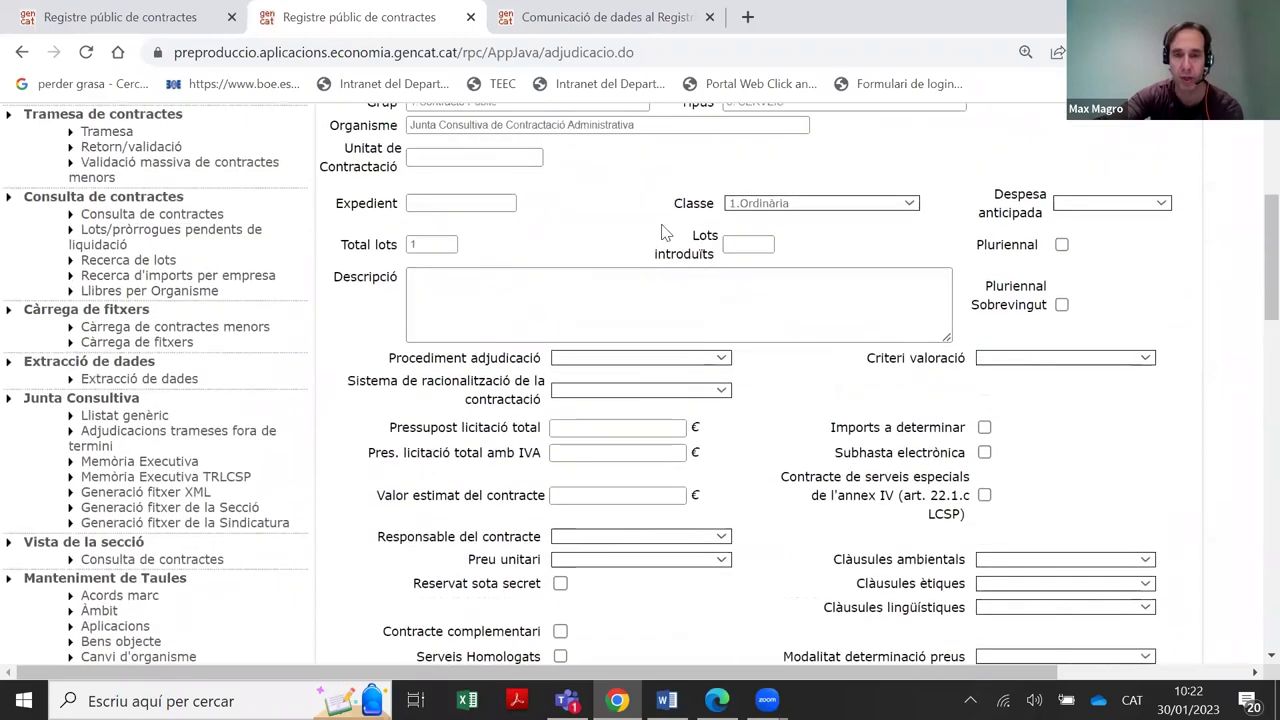
pyautogui.scroll(3, 614, 370)
pyautogui.scroll(-9, 416, 367)
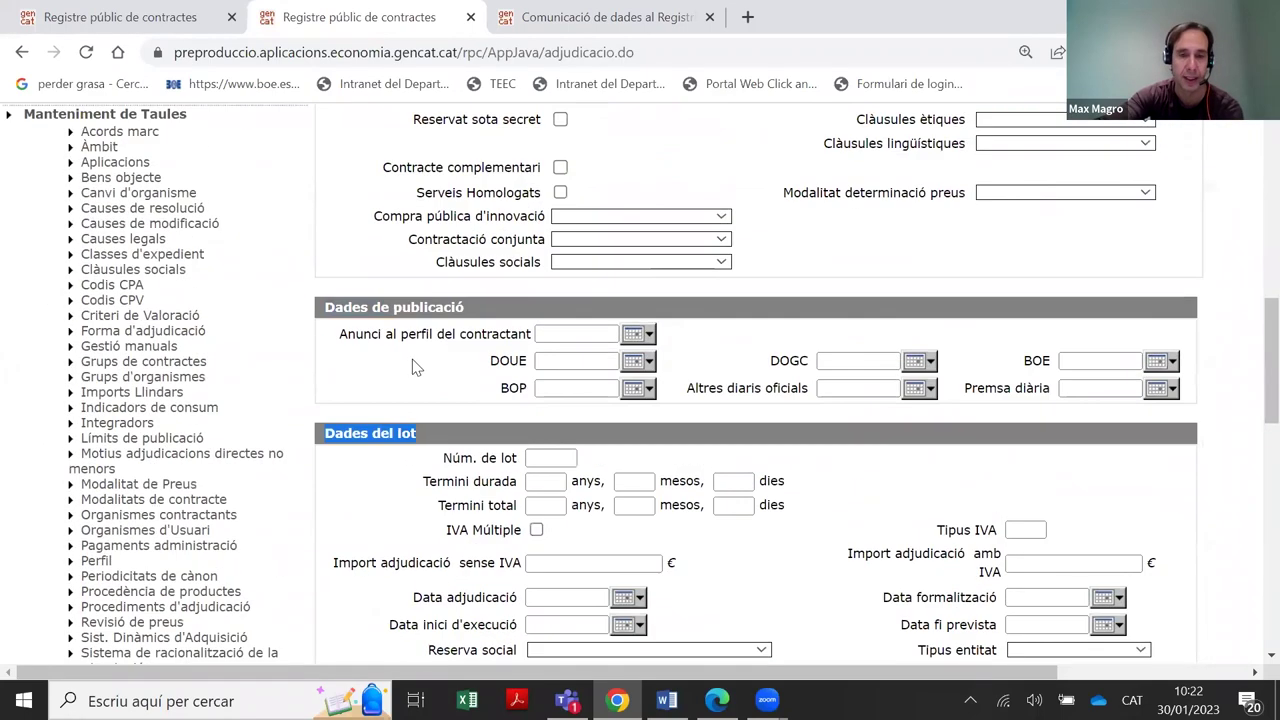
pyautogui.scroll(-1, 416, 367)
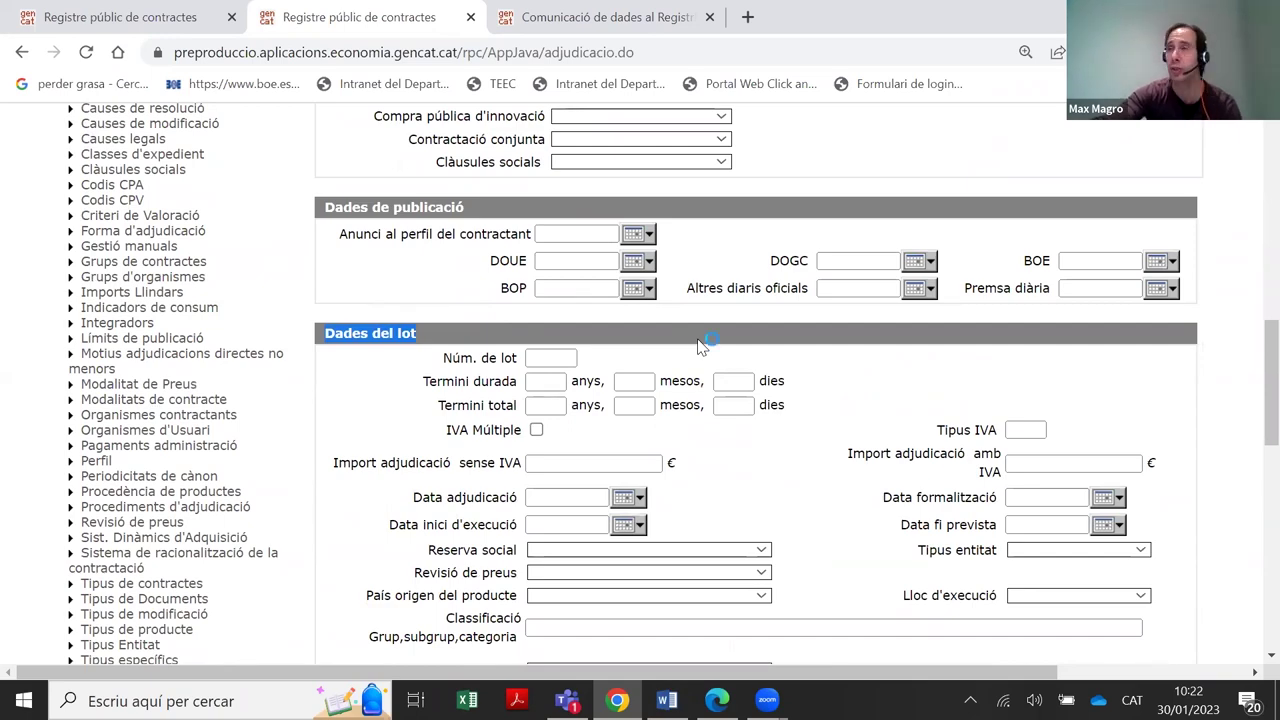
pyautogui.scroll(7, 700, 345)
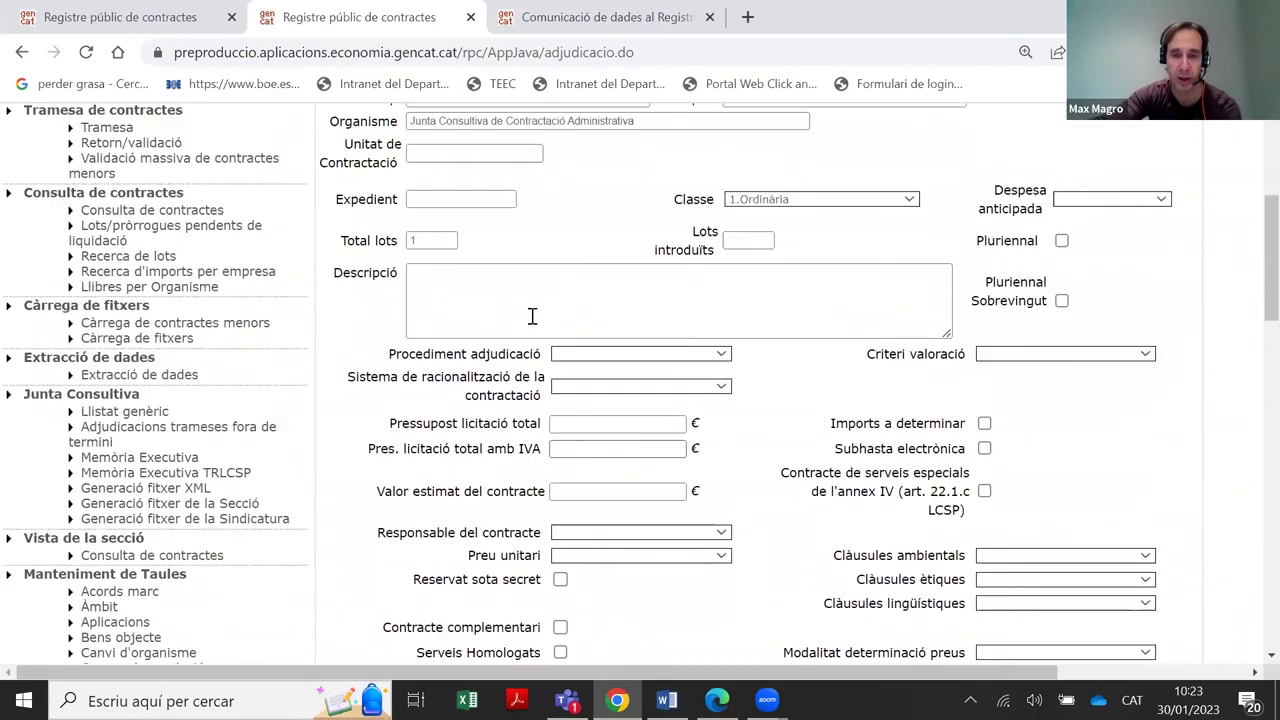
pyautogui.scroll(1, 700, 320)
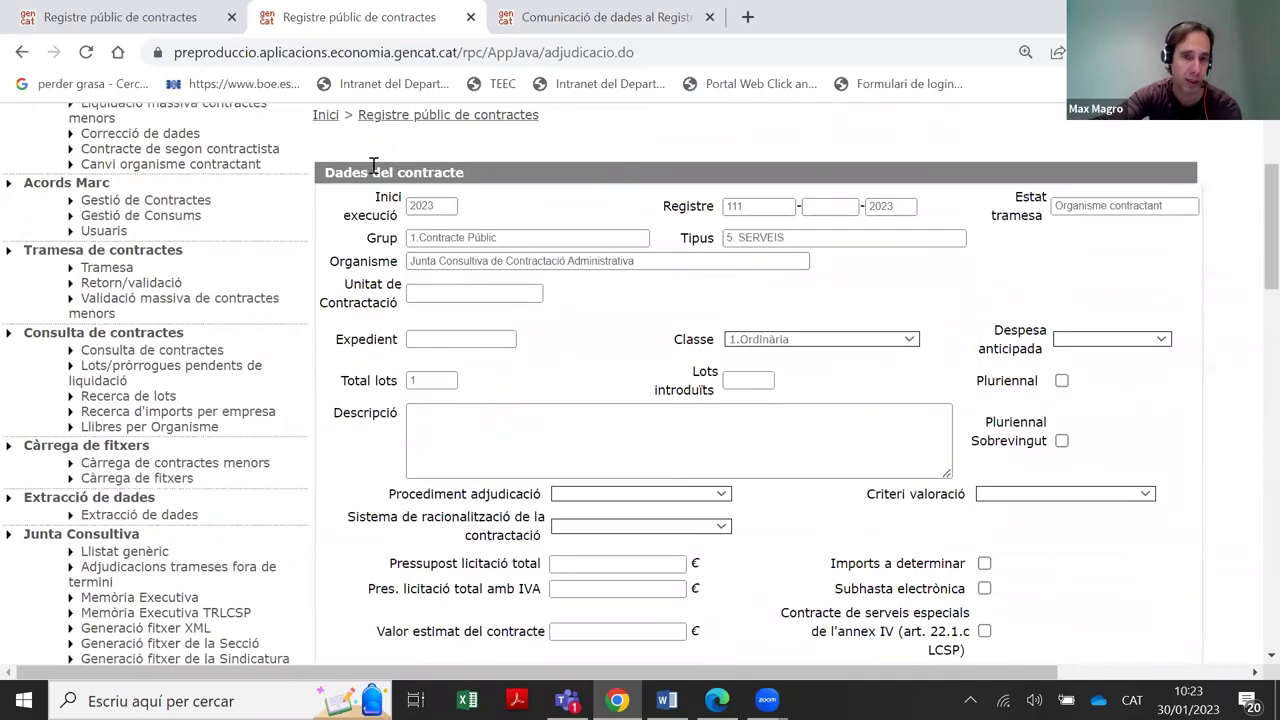
pyautogui.scroll(-7, 620, 255)
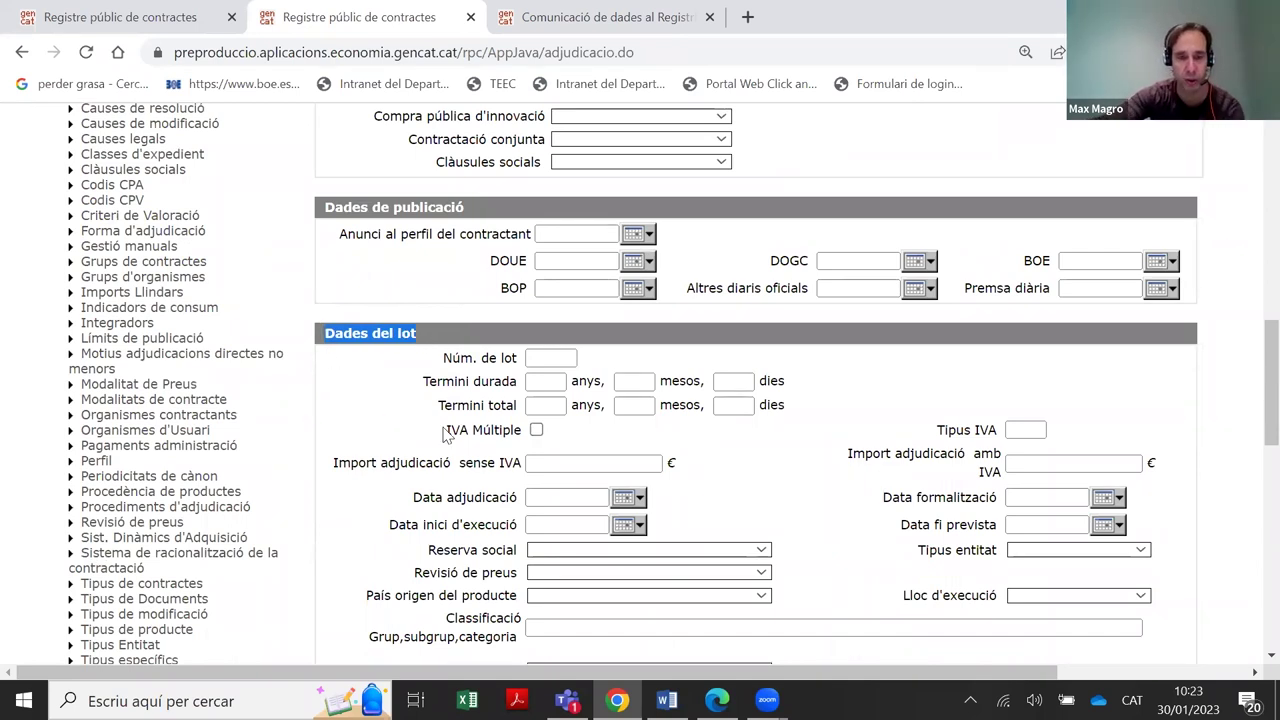
# Review the Dades del lot fields and return to Total lots in the Dades del contracte section
pyautogui.scroll(-2, 410, 388)
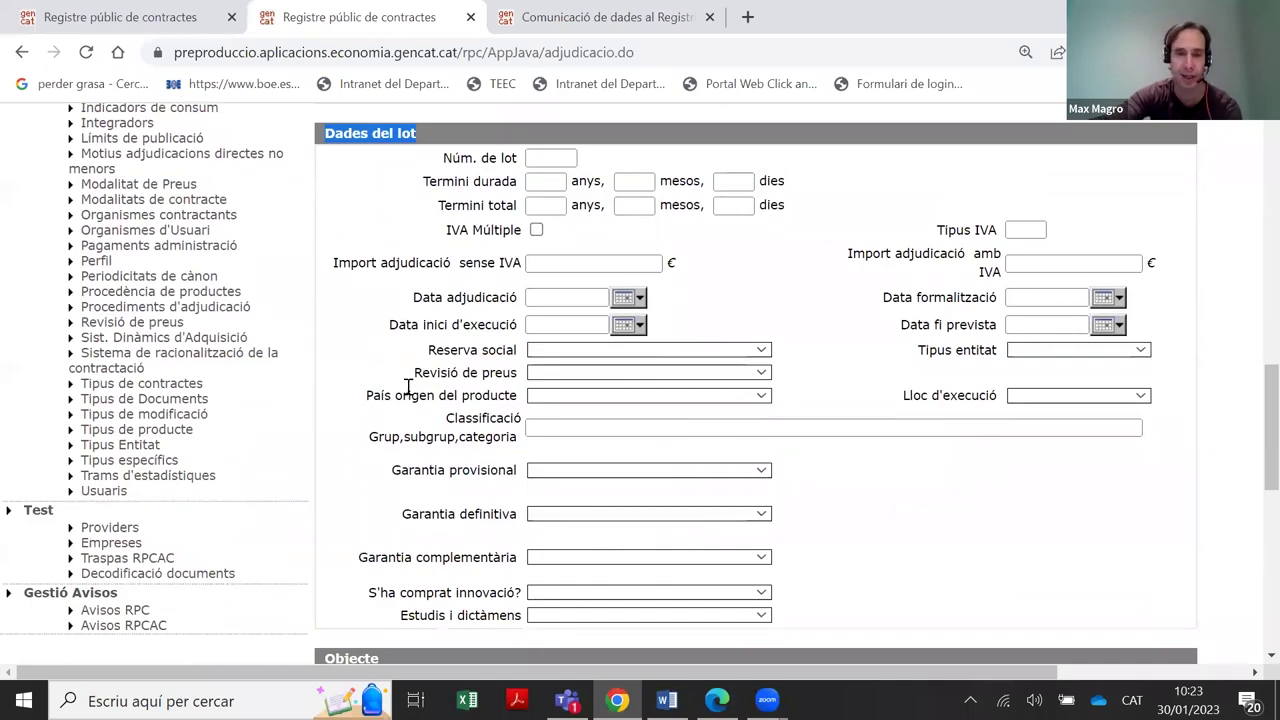
pyautogui.scroll(7, 432, 414)
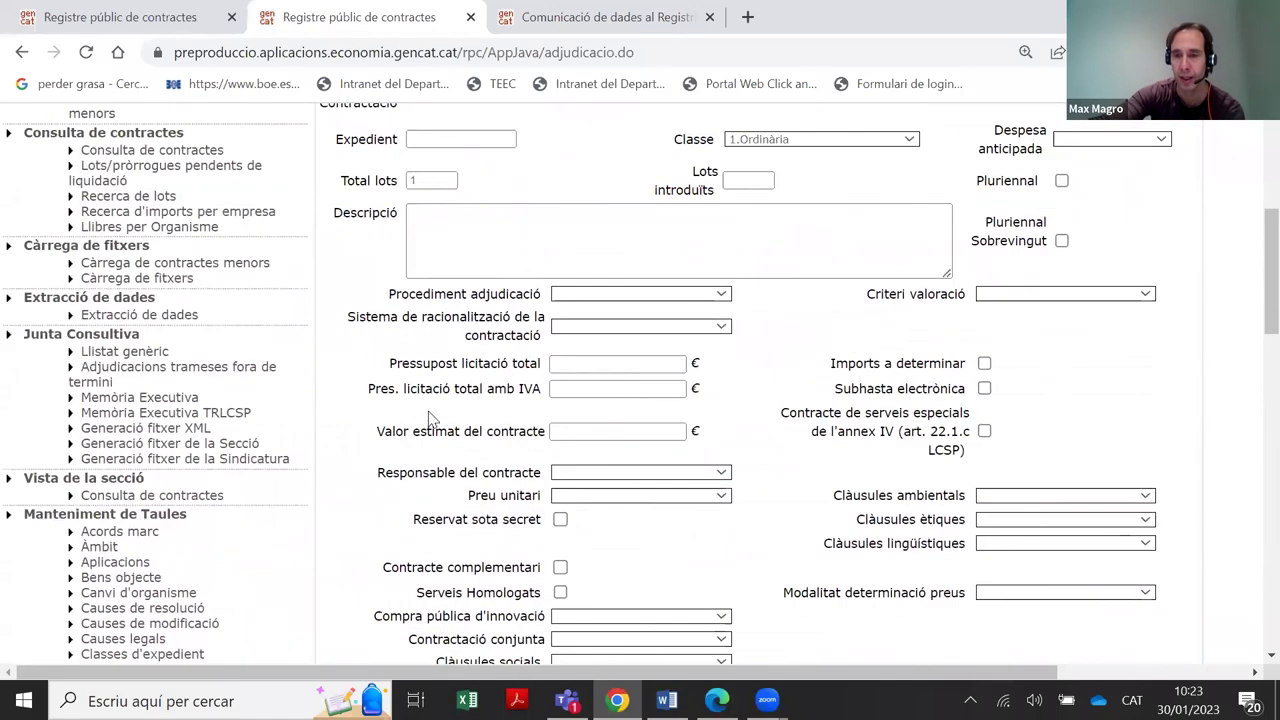
pyautogui.scroll(1, 430, 416)
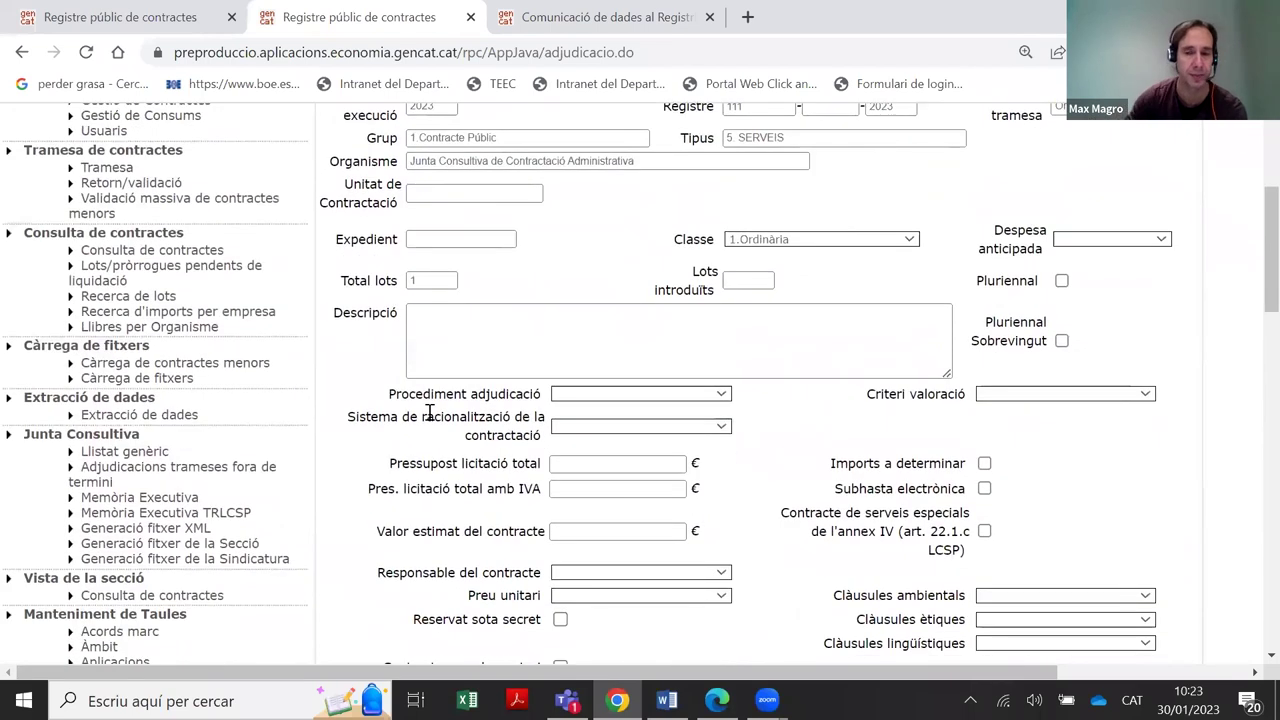
pyautogui.scroll(1, 430, 414)
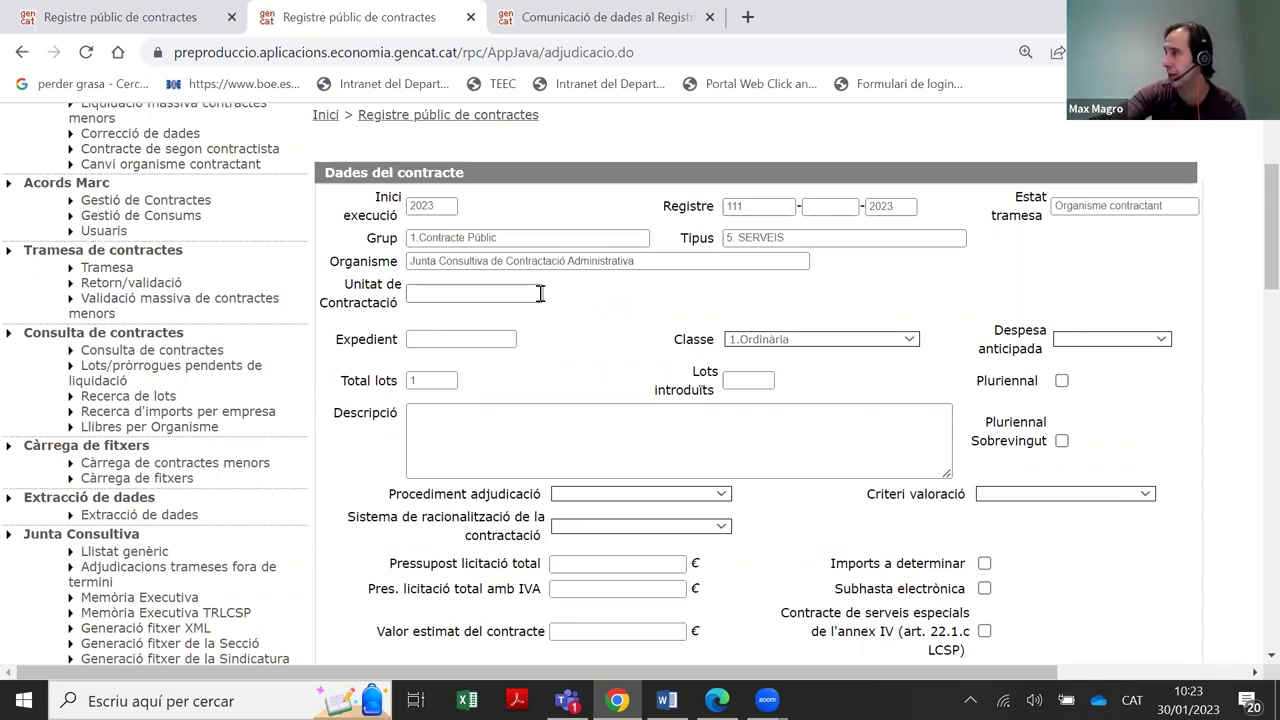
pyautogui.click(408, 380)
pyautogui.write('1')
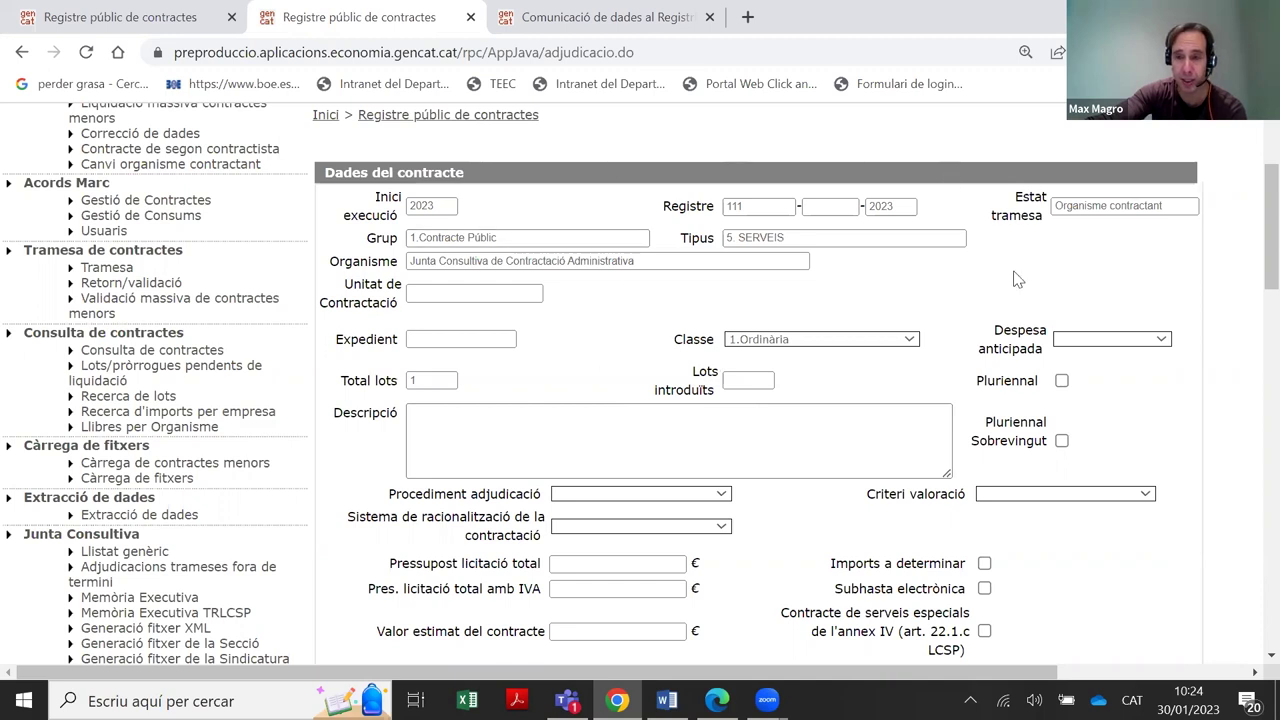
# Examine the prefilled Inici execució, Tipus, Grup, Estat tramesa, Organisme and Registre fields of the contract
pyautogui.doubleClick(428, 206)
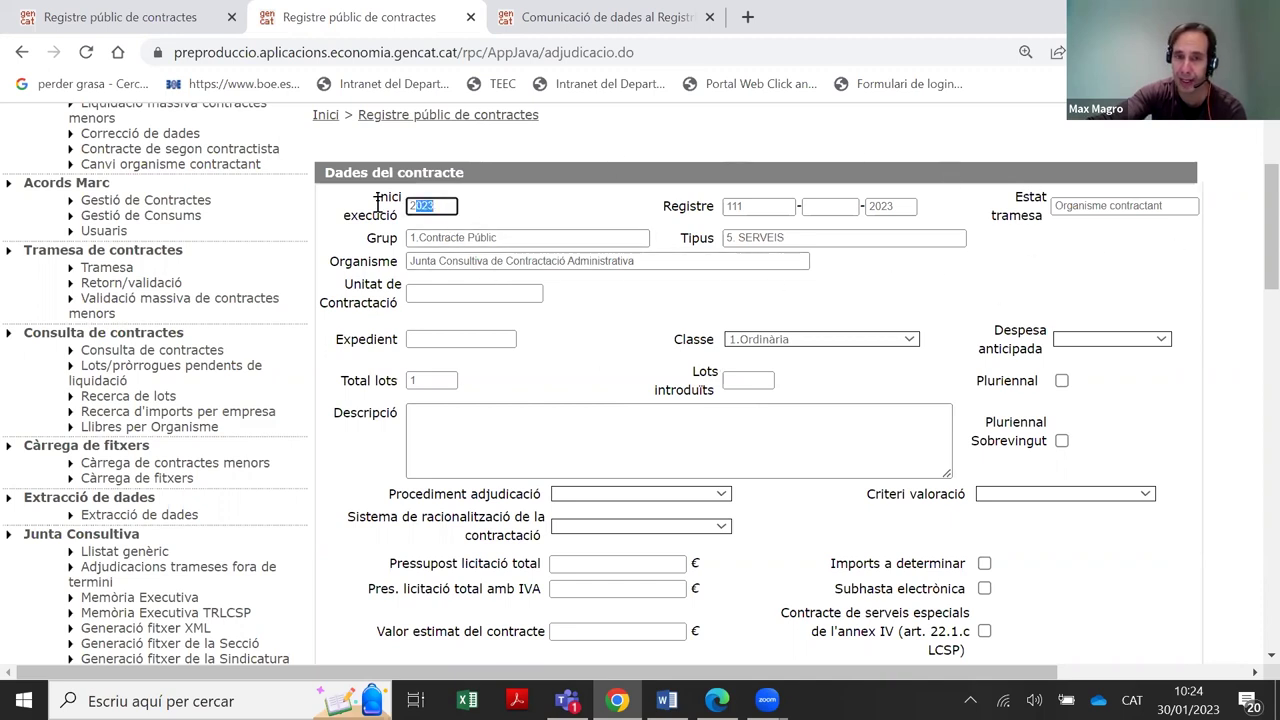
pyautogui.moveTo(727, 238); pyautogui.dragTo(787, 238)
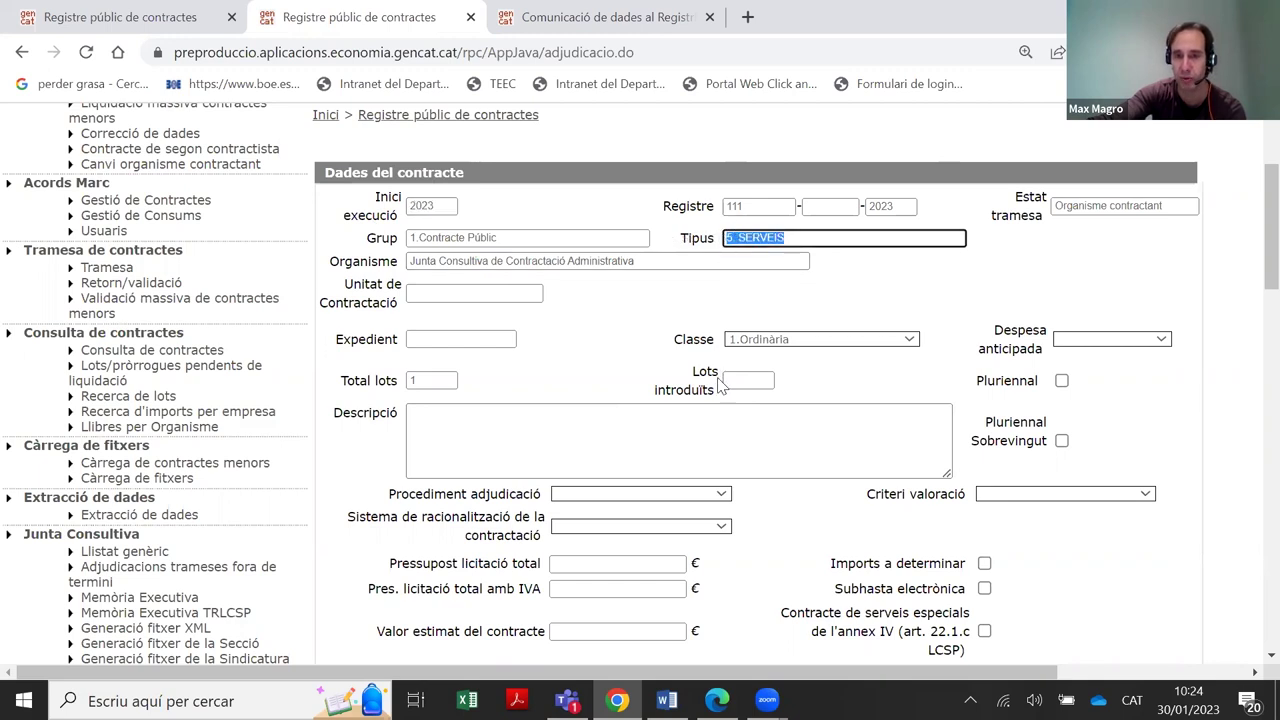
pyautogui.tripleClick(567, 238)
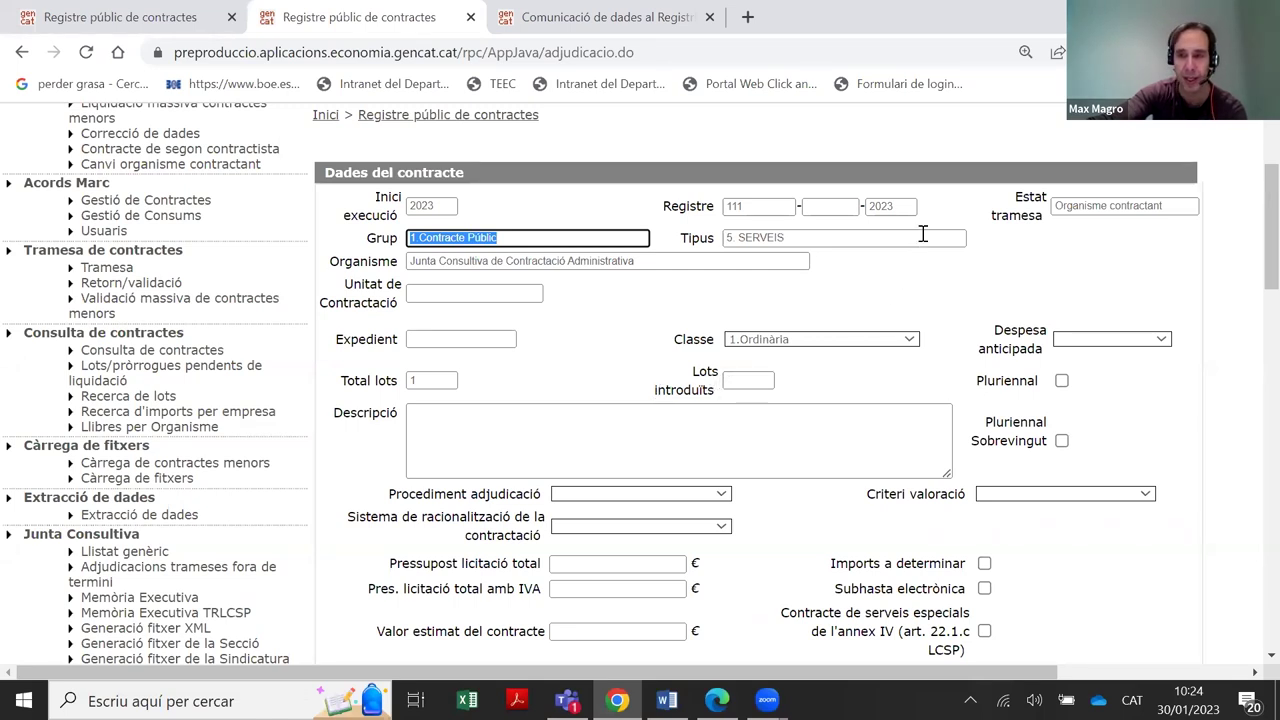
pyautogui.moveTo(996, 205); pyautogui.dragTo(1104, 220)
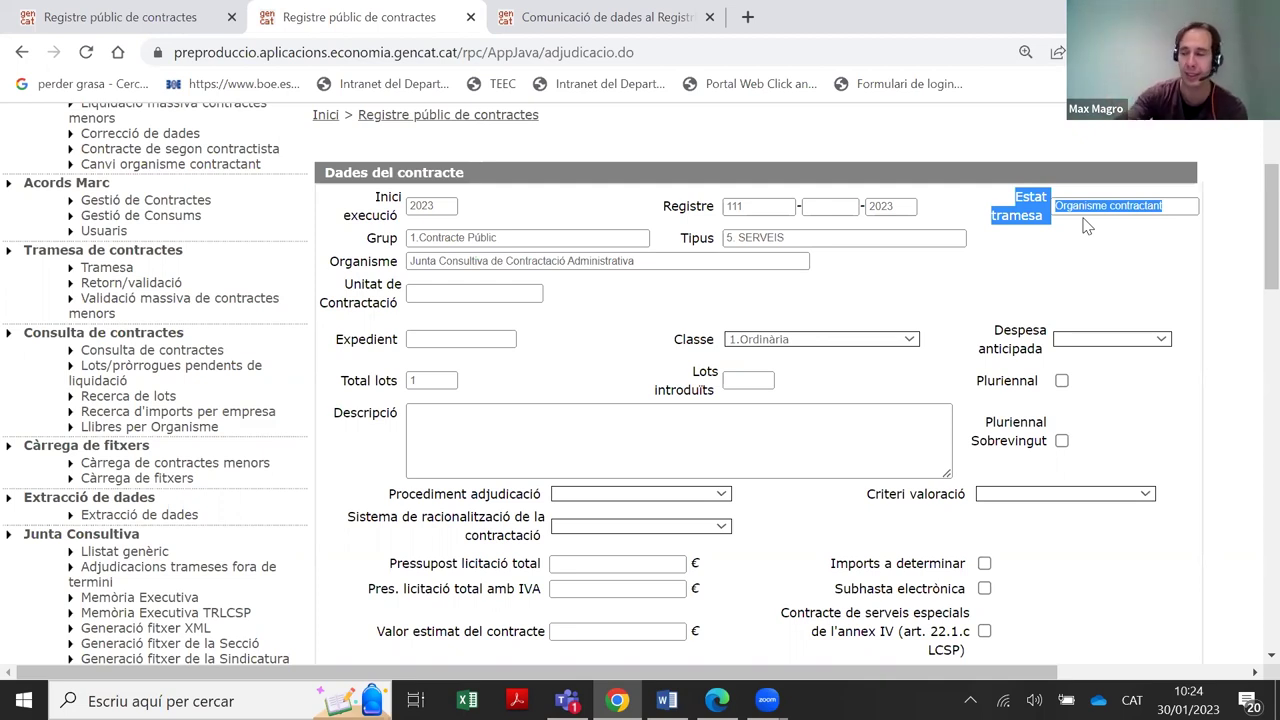
pyautogui.click(1088, 226)
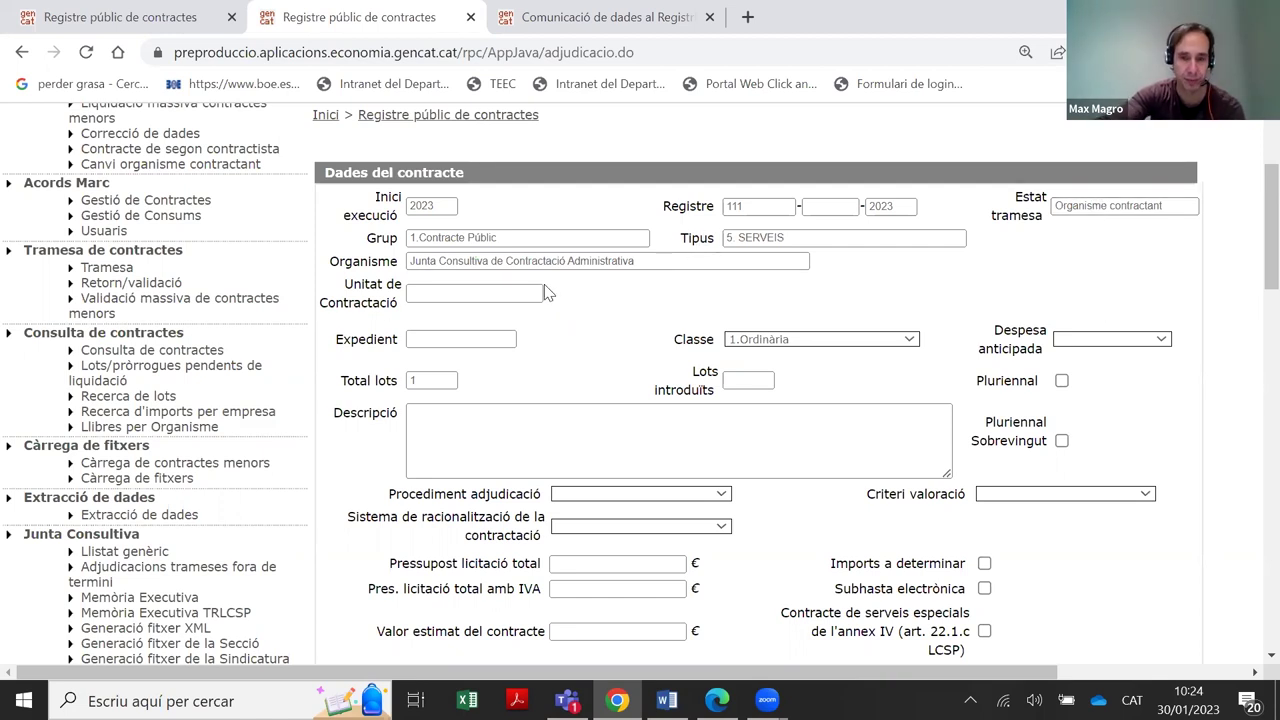
pyautogui.moveTo(600, 262); pyautogui.dragTo(680, 264)
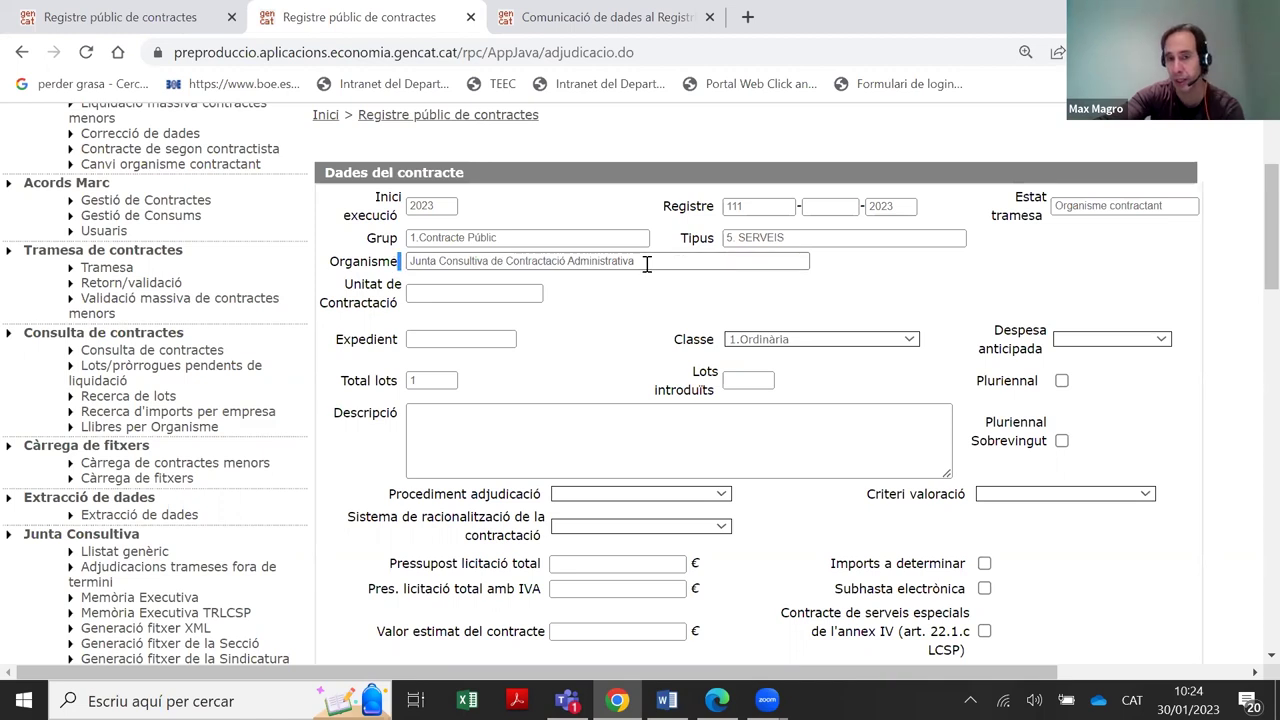
pyautogui.moveTo(645, 265); pyautogui.dragTo(913, 206)
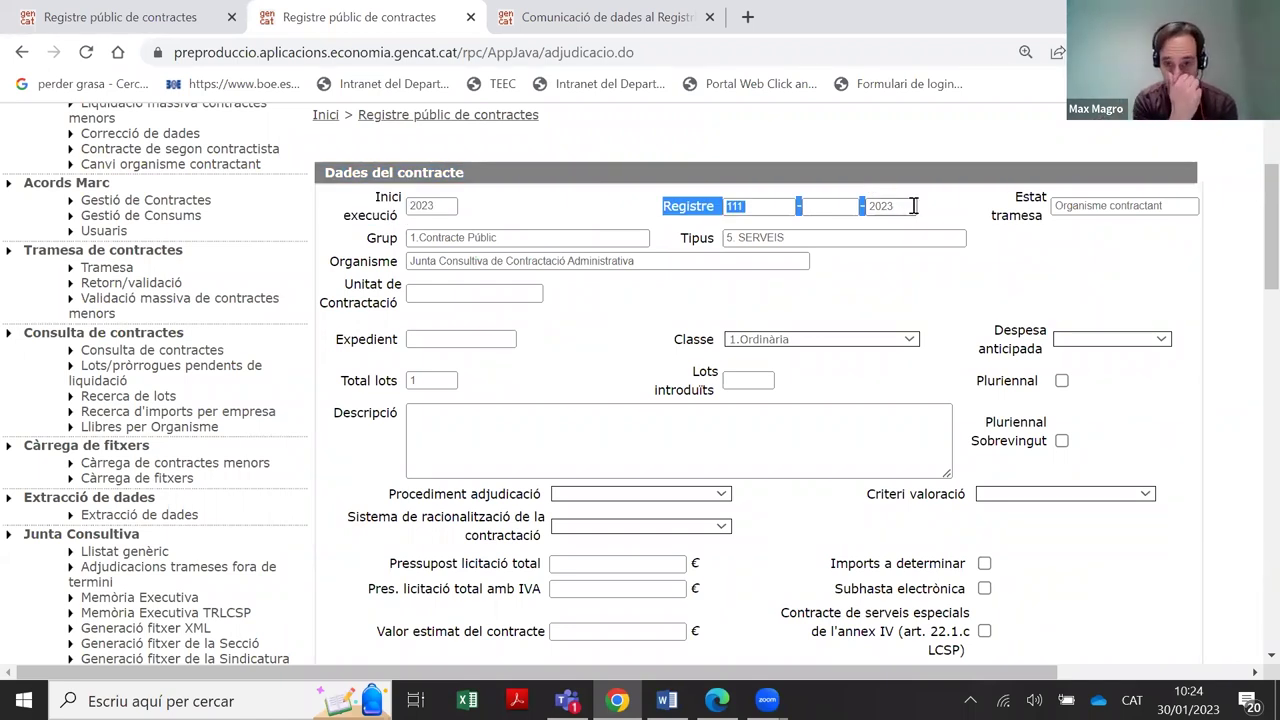
pyautogui.moveTo(913, 206); pyautogui.dragTo(691, 200)
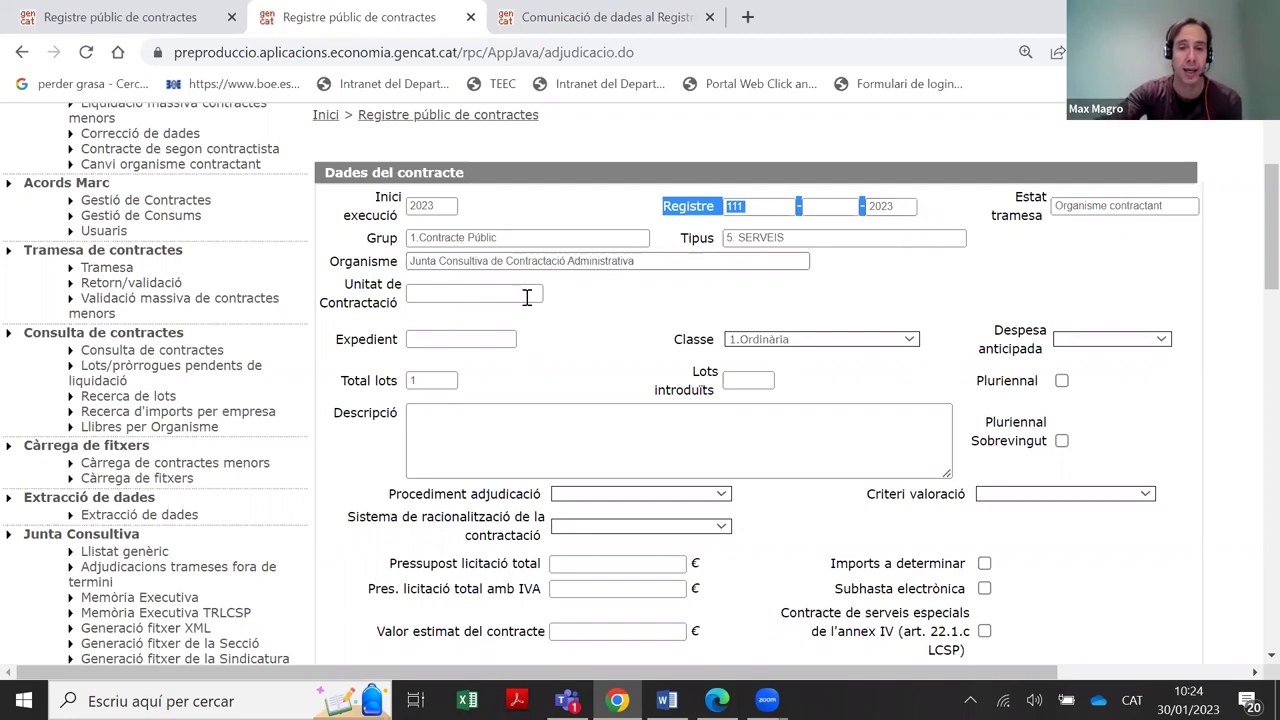
# Enter "codi vostre" as the contract's Expedient
pyautogui.click(440, 340)
pyautogui.write('codi vostrre')
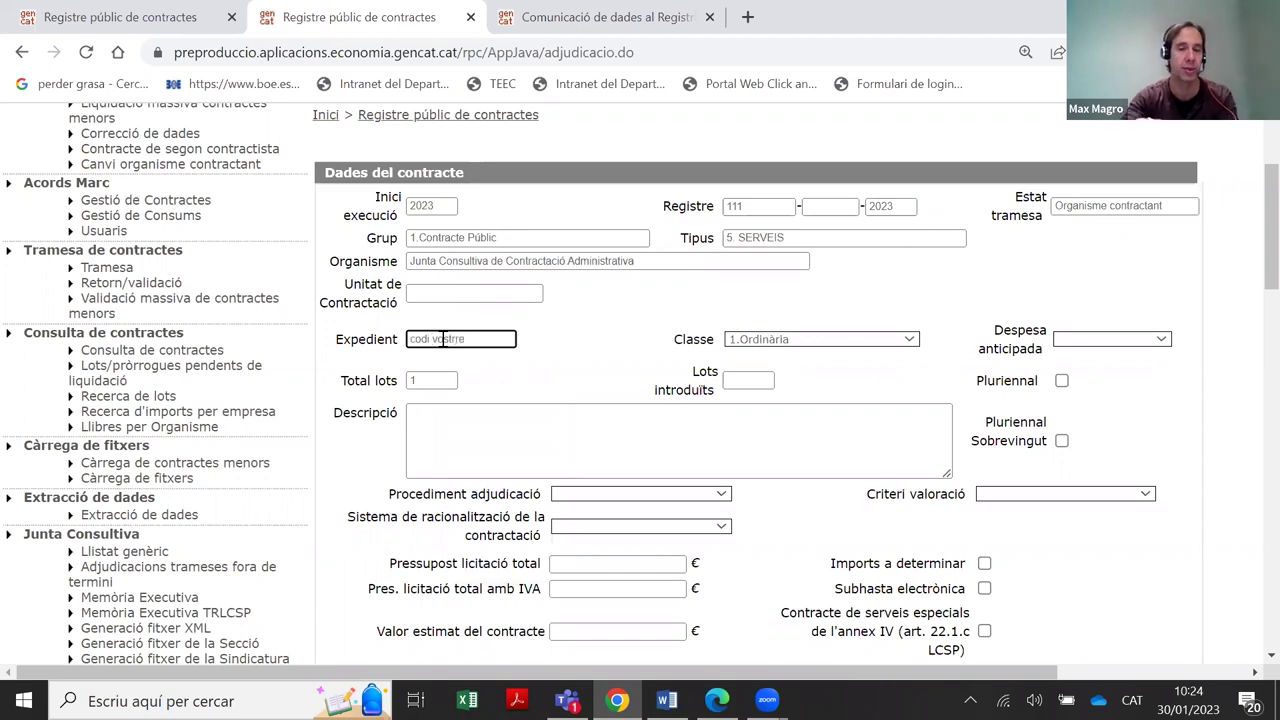
pyautogui.press('Left')
pyautogui.press('BackSpace')
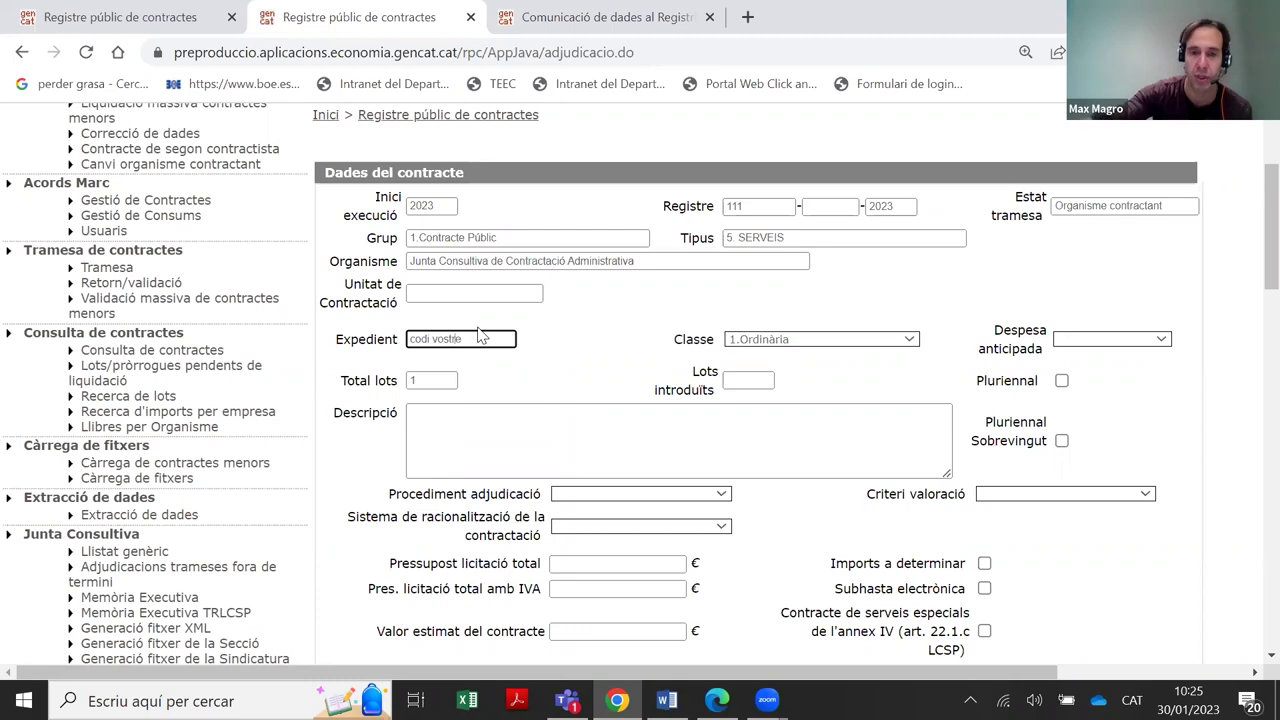
pyautogui.click(582, 300)
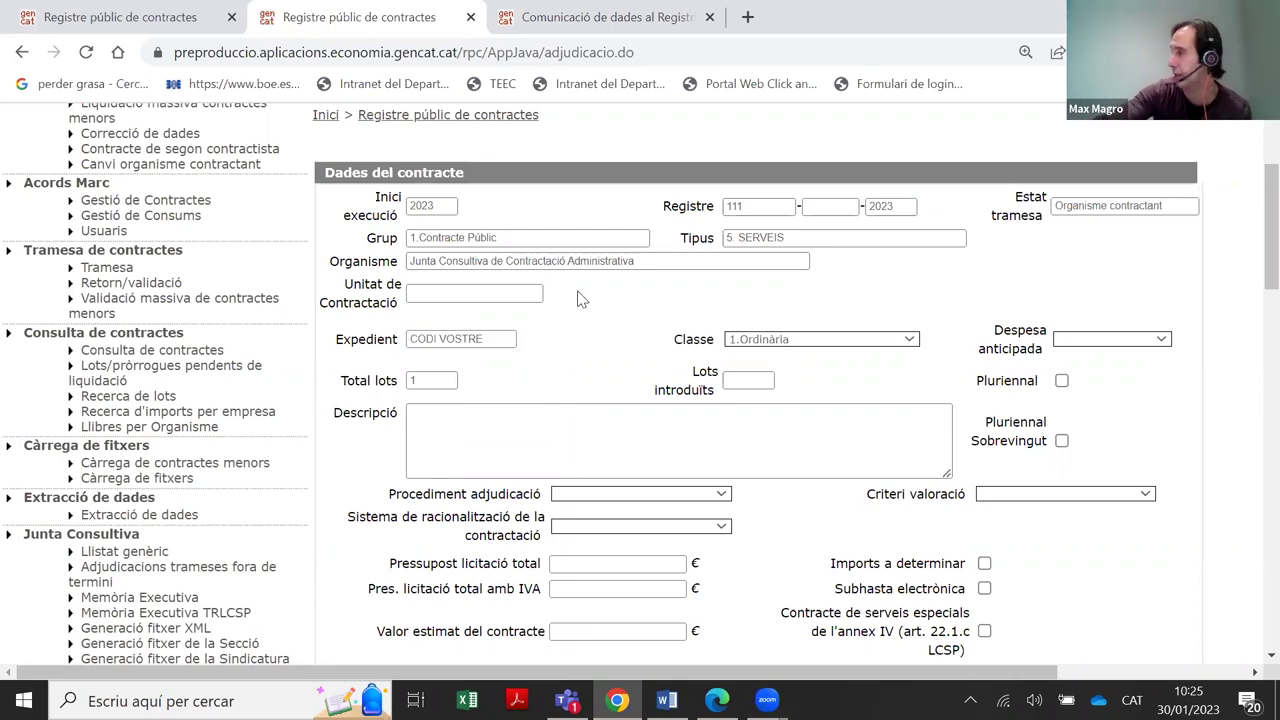
# Examine the three parts of the Registre number, comparing them with the Inici execució year and the Expedient code
pyautogui.moveTo(665, 203); pyautogui.dragTo(940, 202)
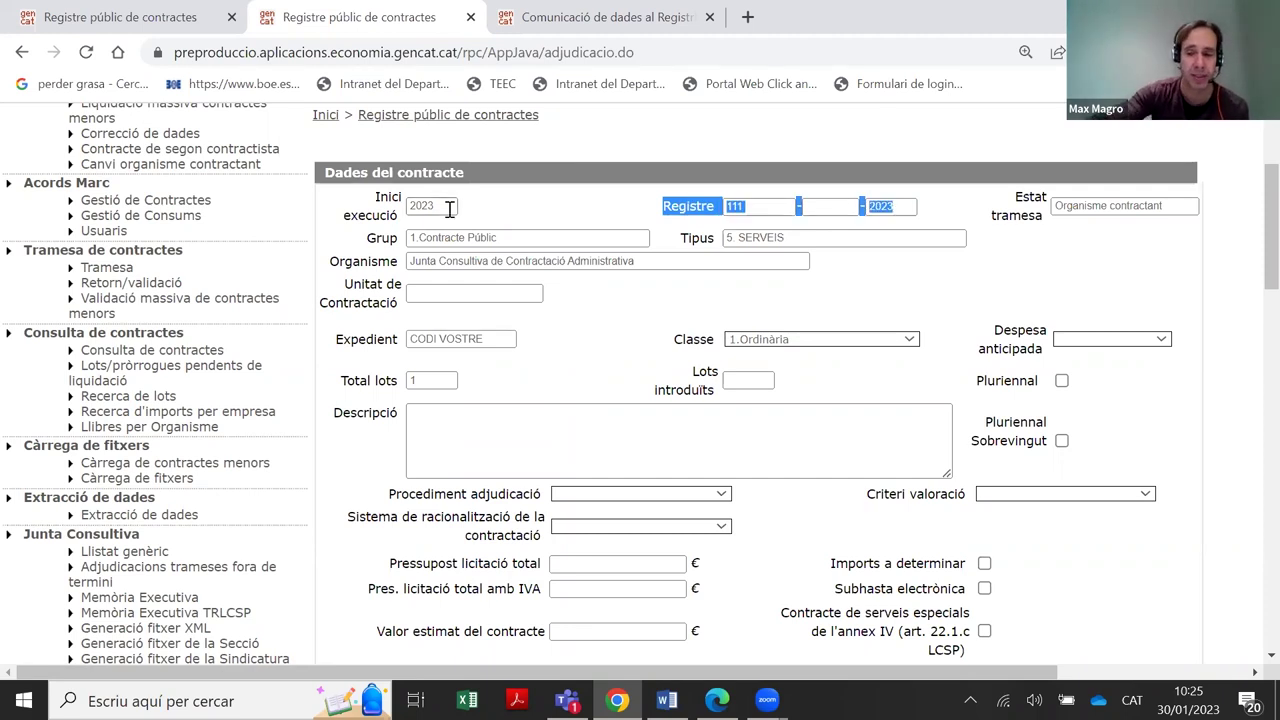
pyautogui.click(847, 293)
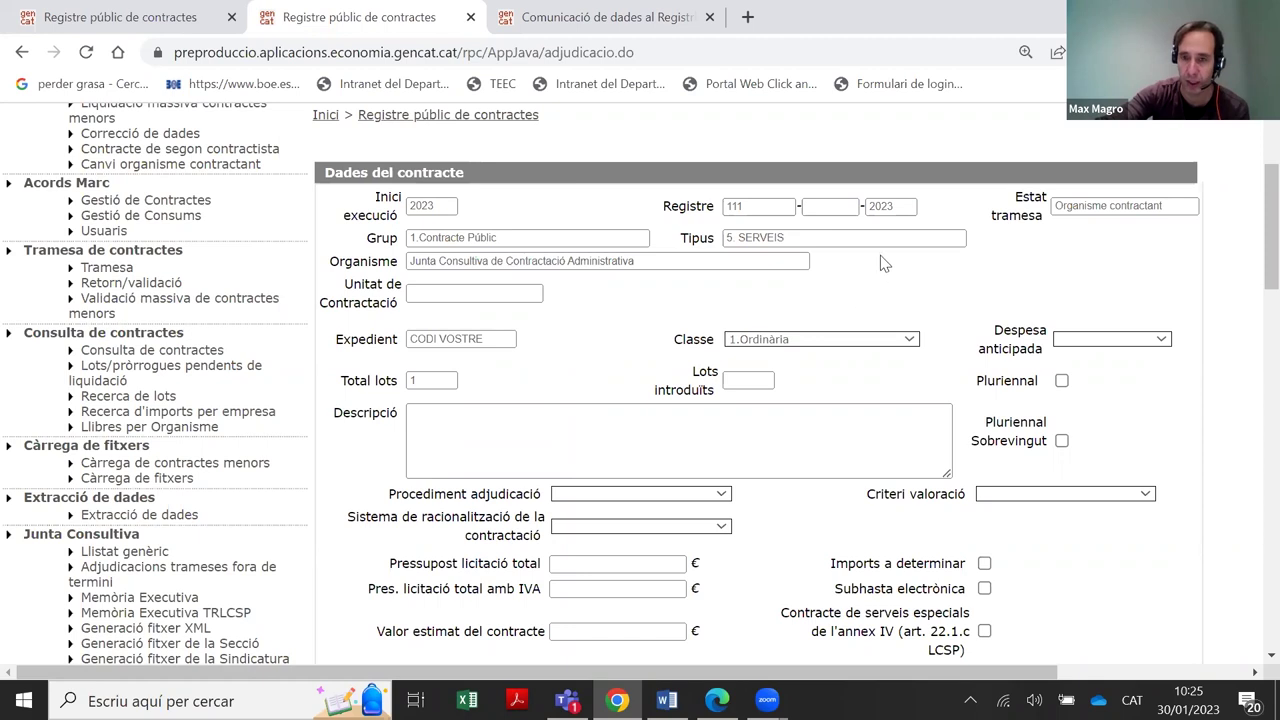
pyautogui.doubleClick(751, 205)
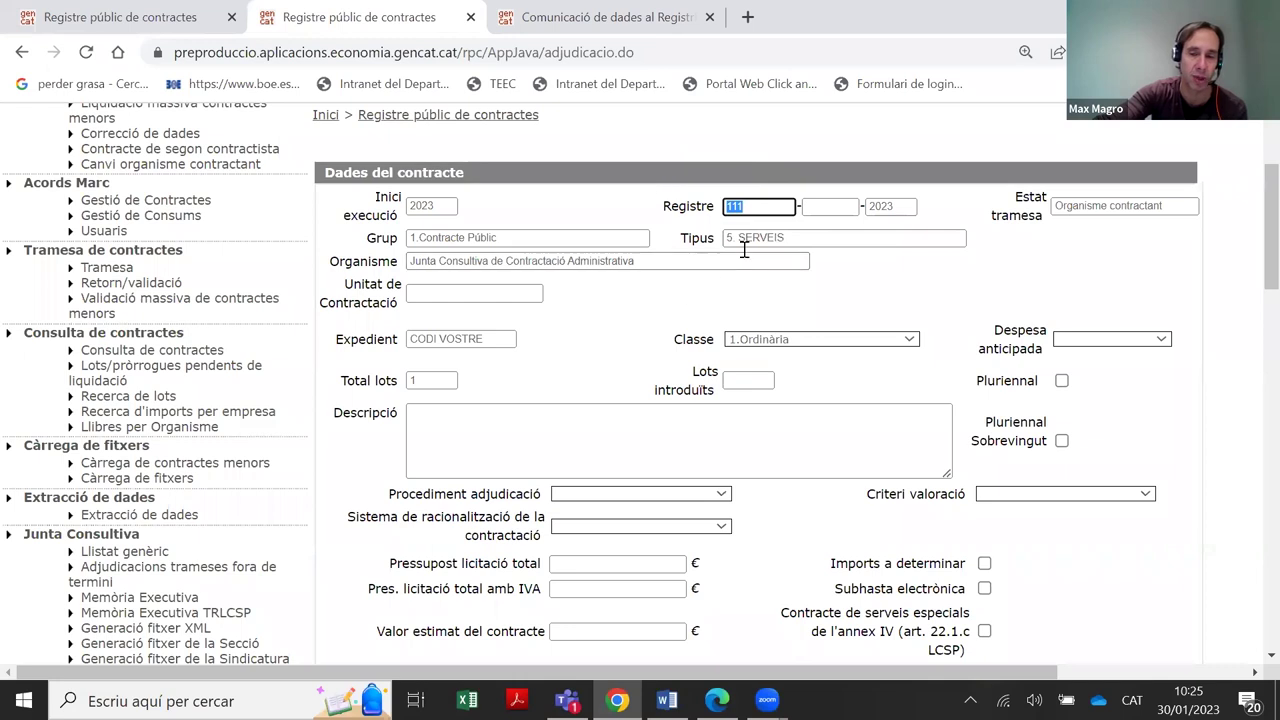
pyautogui.doubleClick(882, 206)
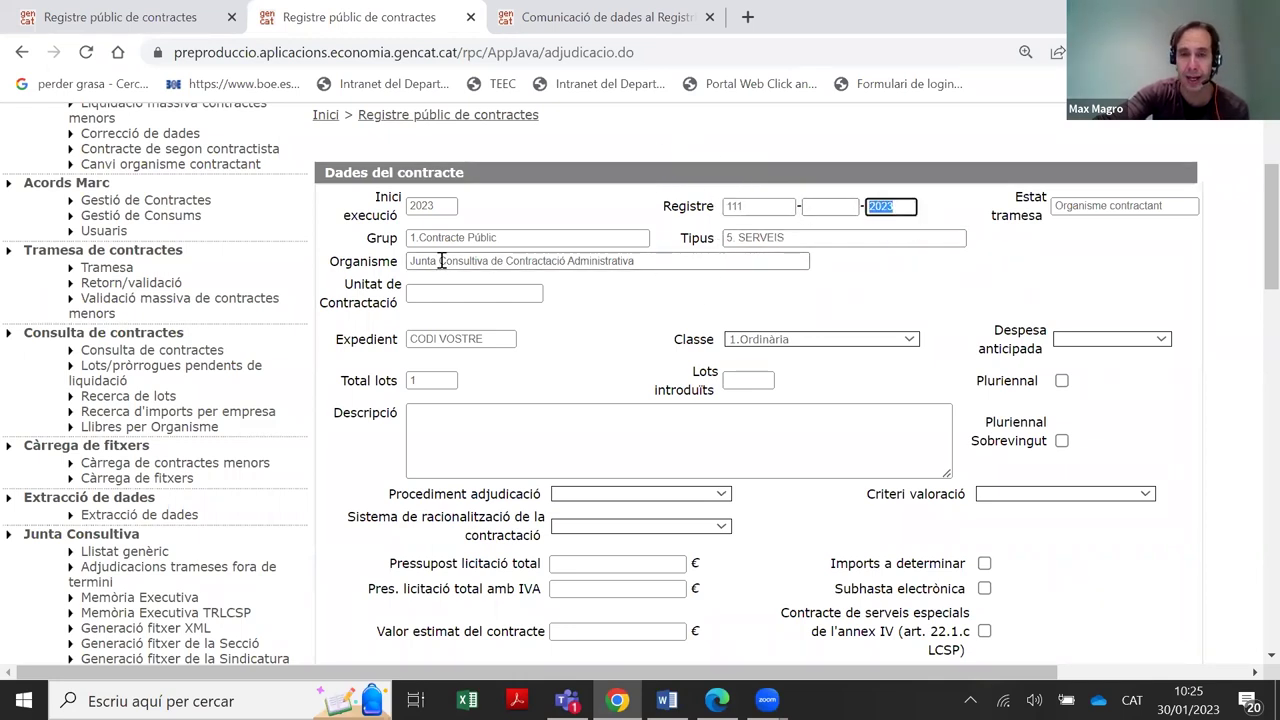
pyautogui.doubleClick(424, 206)
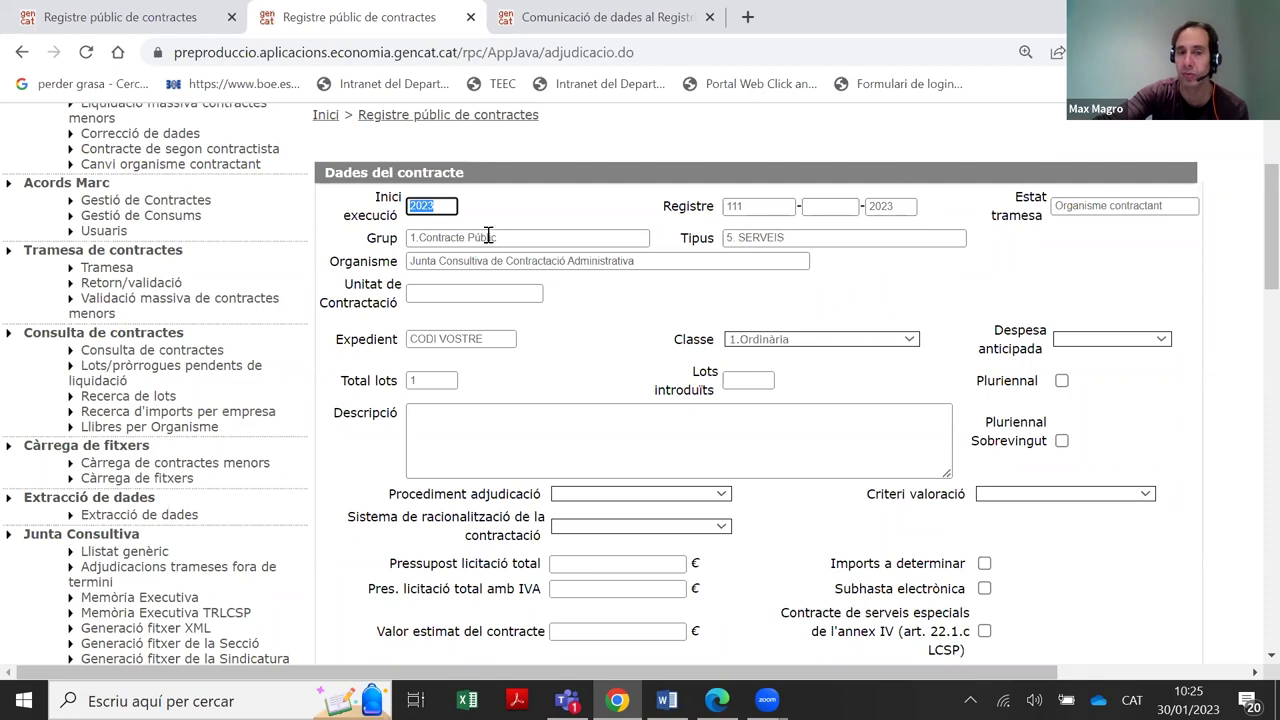
pyautogui.doubleClick(882, 206)
pyautogui.doubleClick(437, 207)
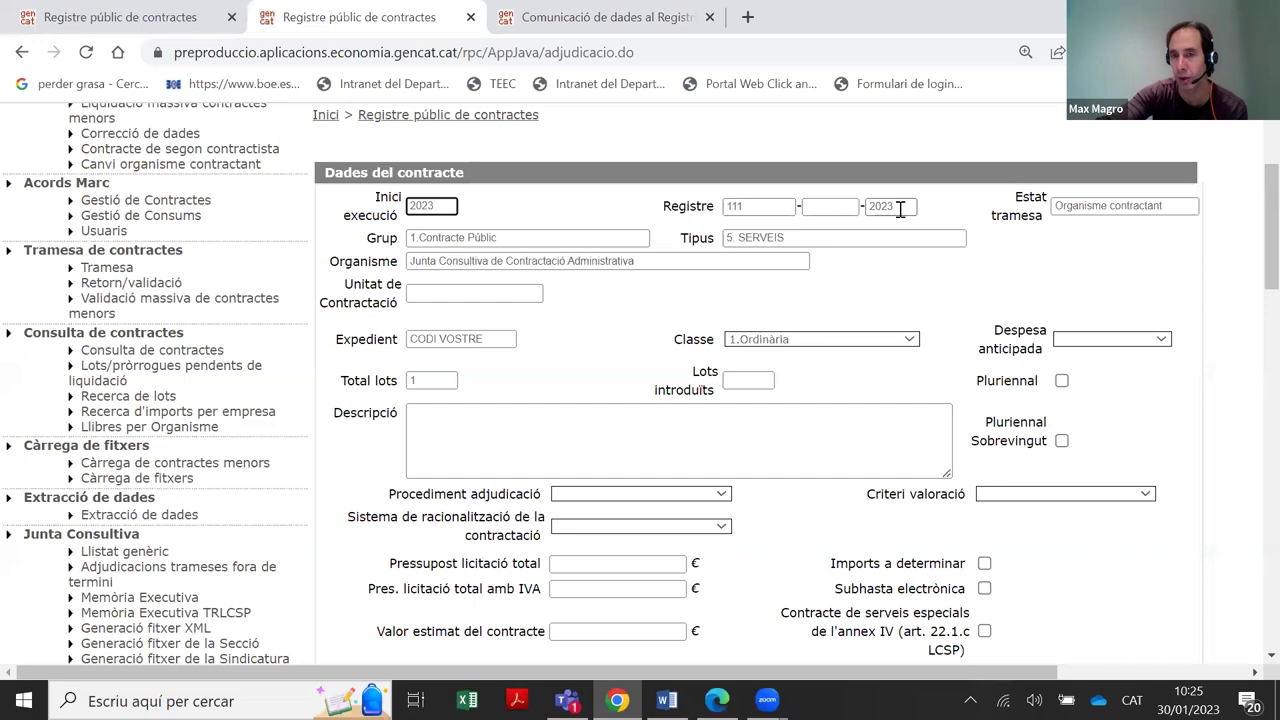
pyautogui.doubleClick(900, 206)
pyautogui.click(816, 208)
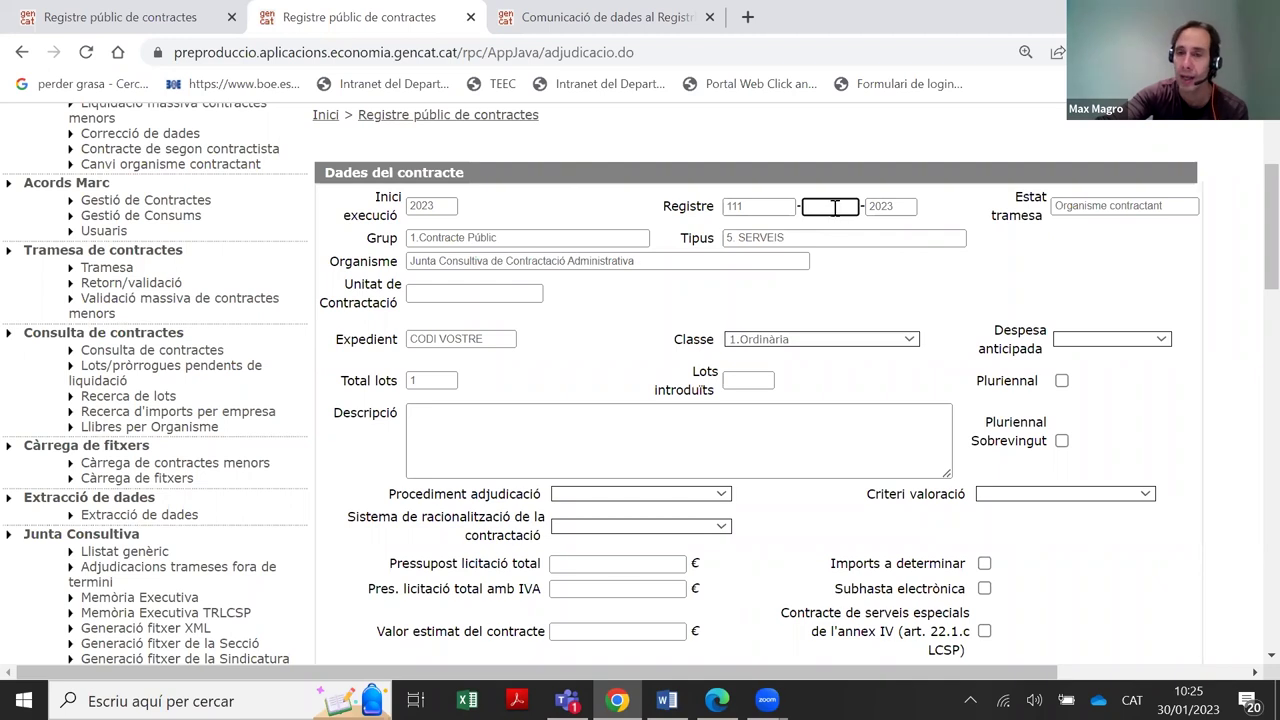
pyautogui.click(468, 340)
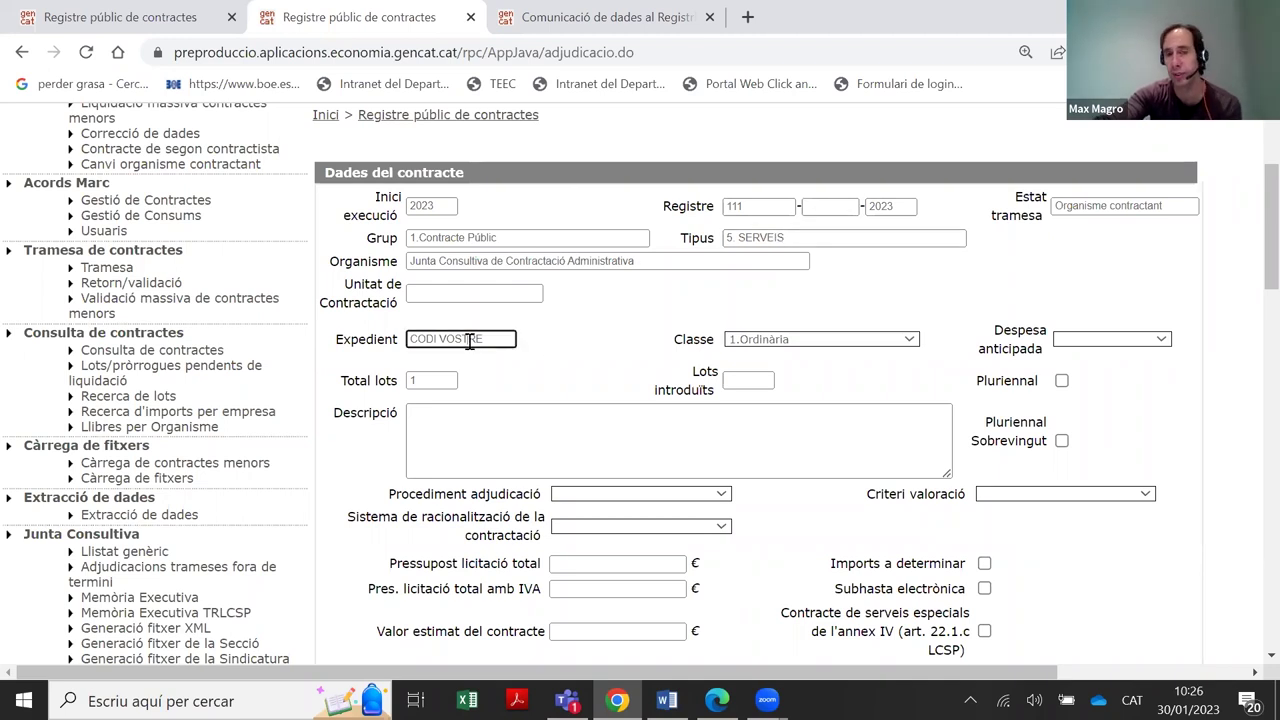
pyautogui.click(840, 212)
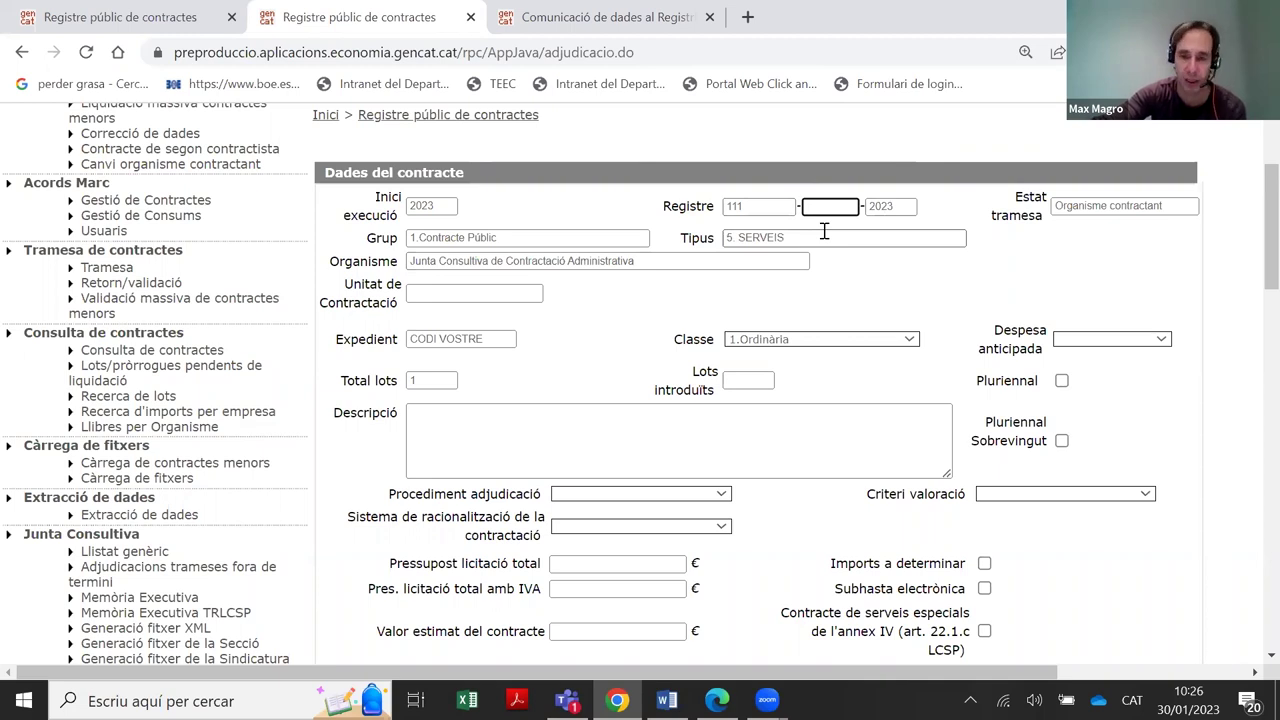
# Review the available Classe options for the contract, keeping 1.Ordinària selected
pyautogui.scroll(-1, 820, 232)
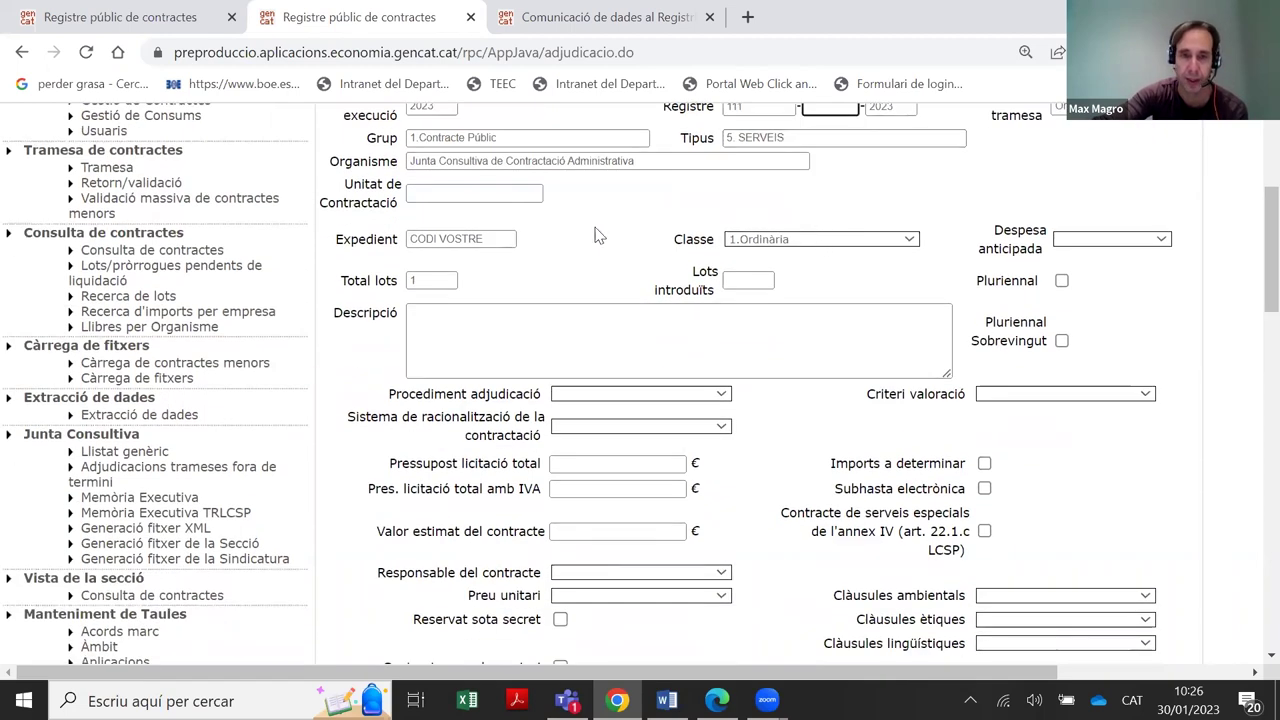
pyautogui.click(737, 242)
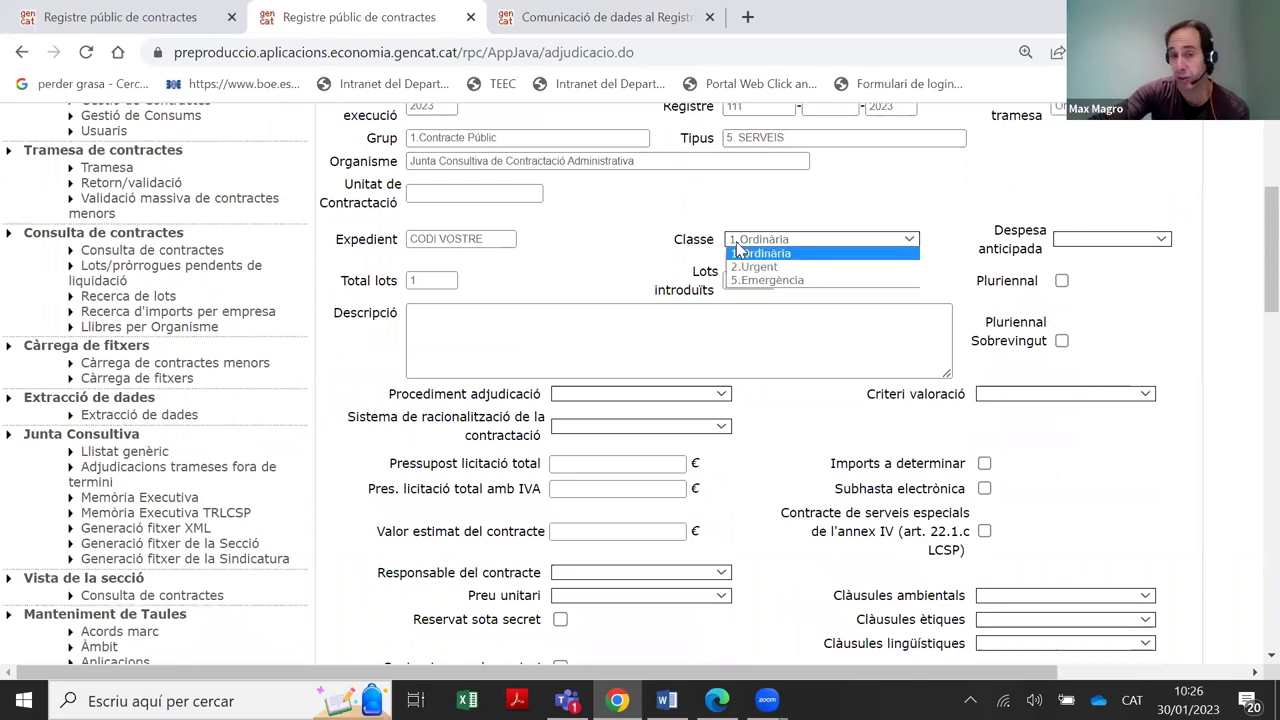
pyautogui.click(737, 252)
pyautogui.click(823, 239)
pyautogui.click(818, 287)
pyautogui.click(914, 240)
pyautogui.click(906, 232)
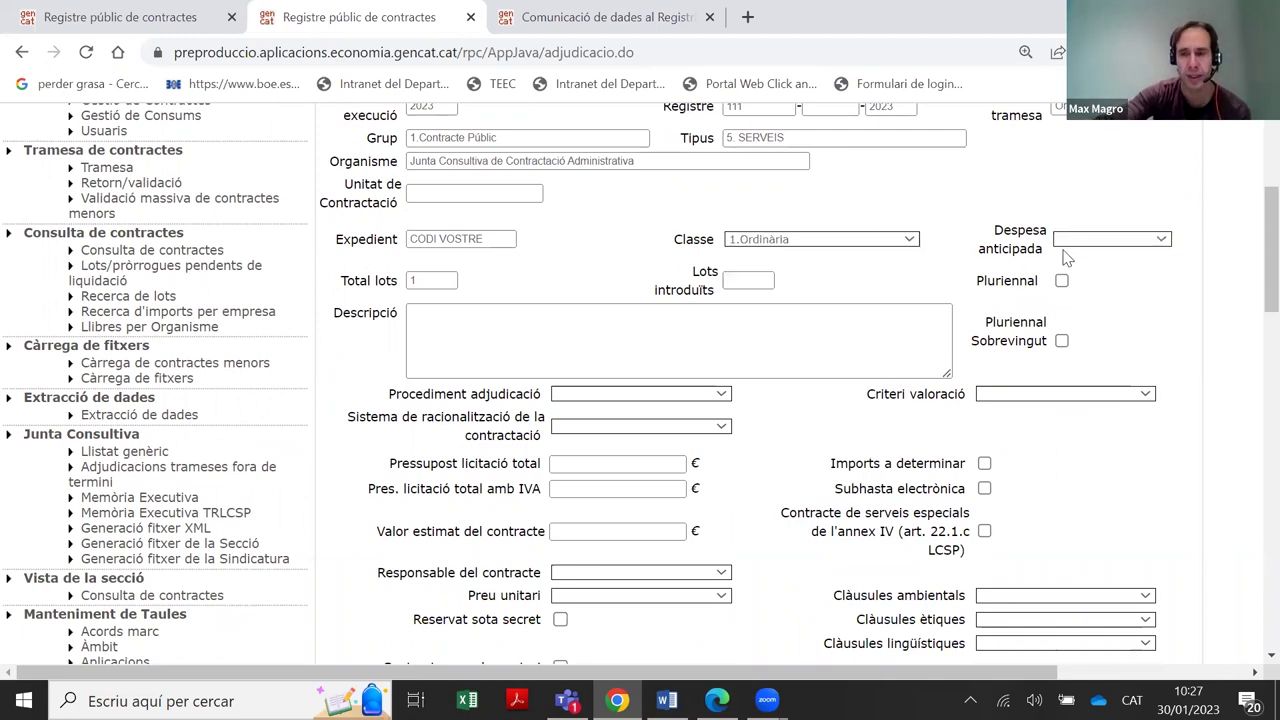
# Set the contract's Despesa anticipada to Sí
pyautogui.click(1100, 235)
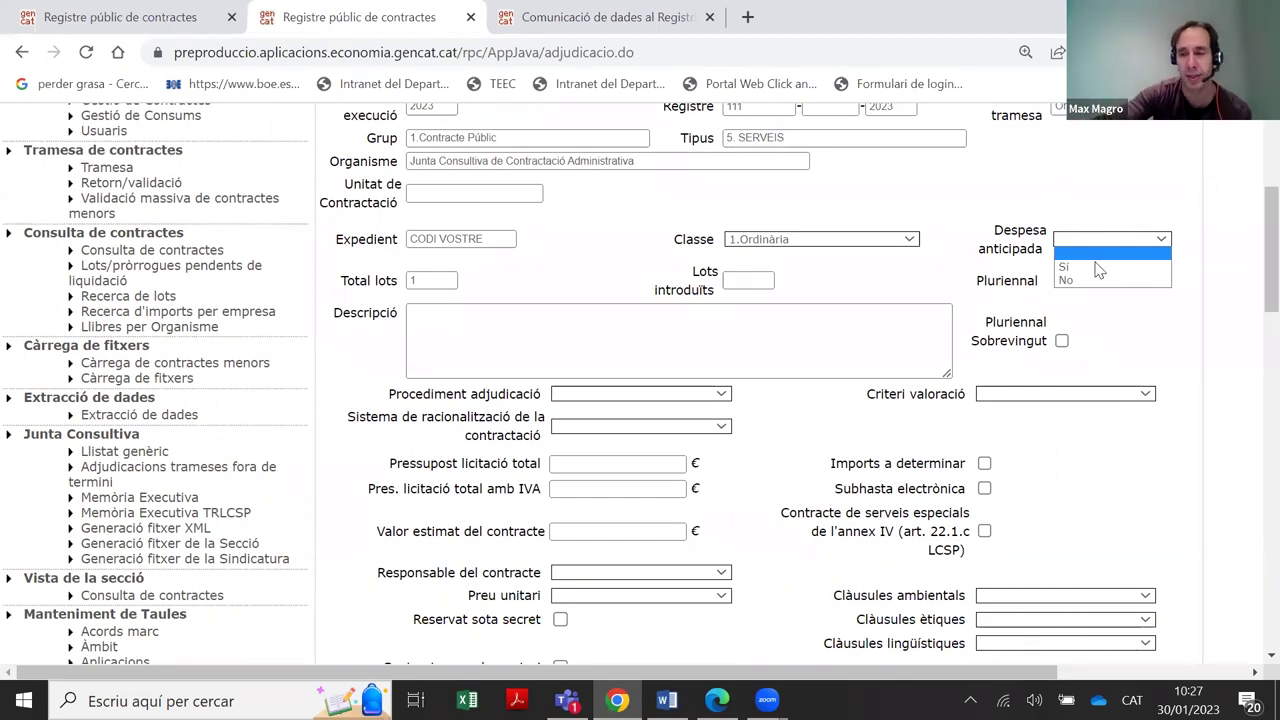
pyautogui.click(1100, 266)
pyautogui.click(1120, 190)
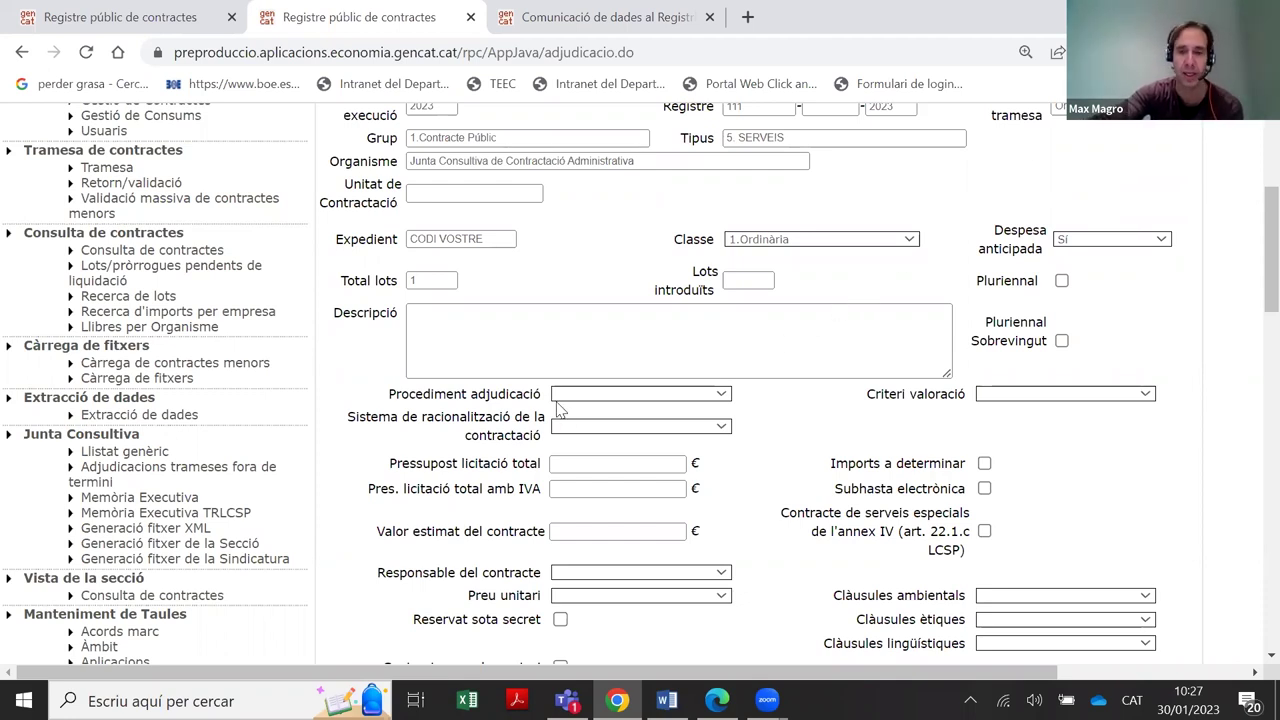
# Look through the Procediment adjudicació options without choosing one
pyautogui.click(622, 395)
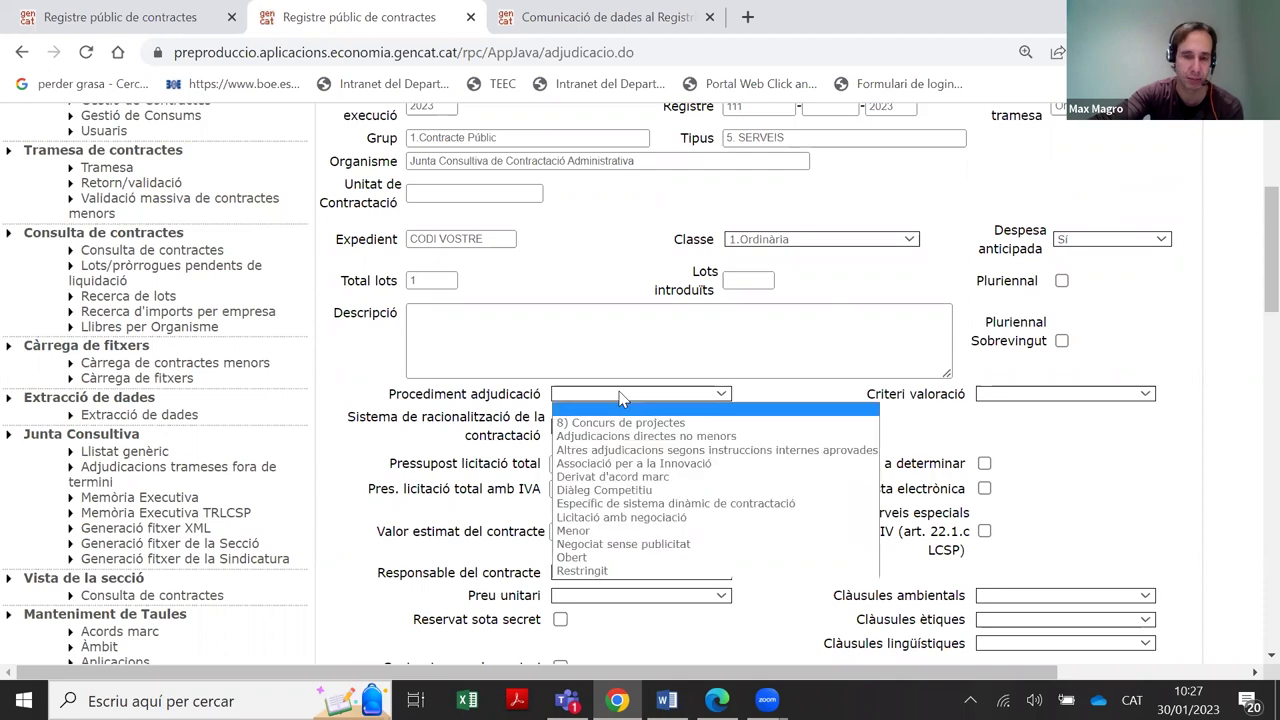
pyautogui.click(828, 378)
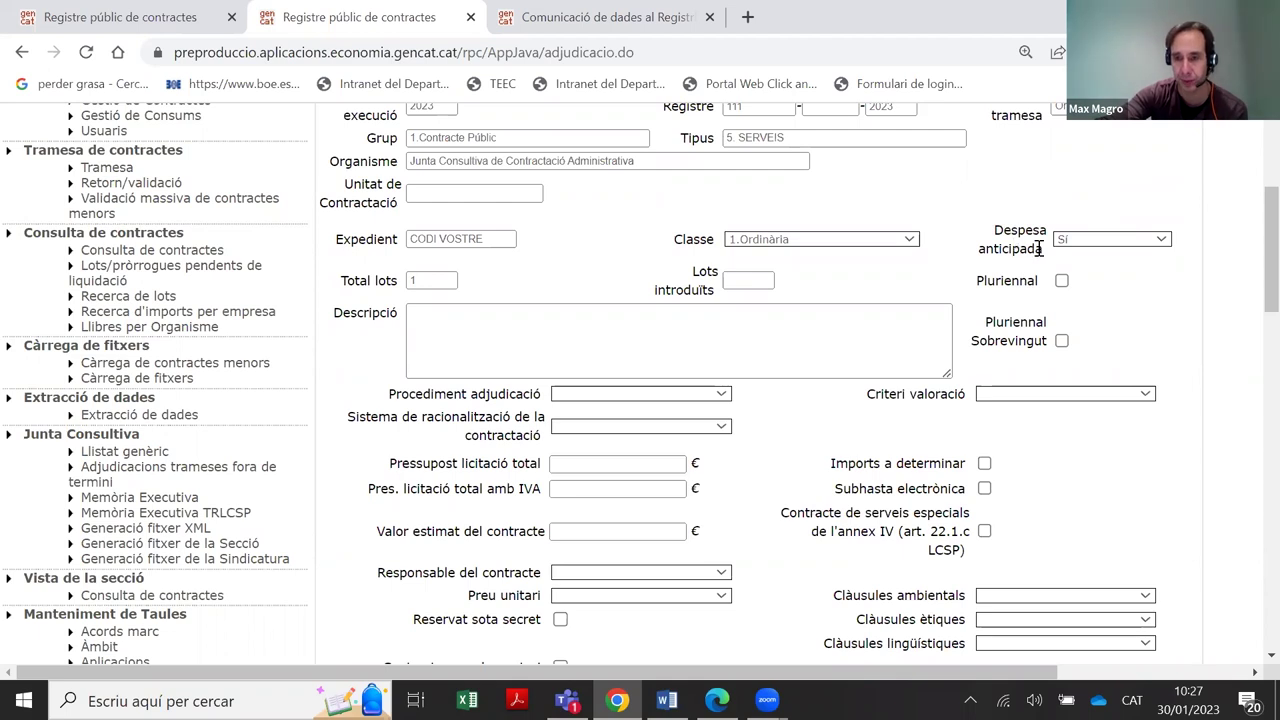
pyautogui.click(662, 396)
pyautogui.click(1097, 165)
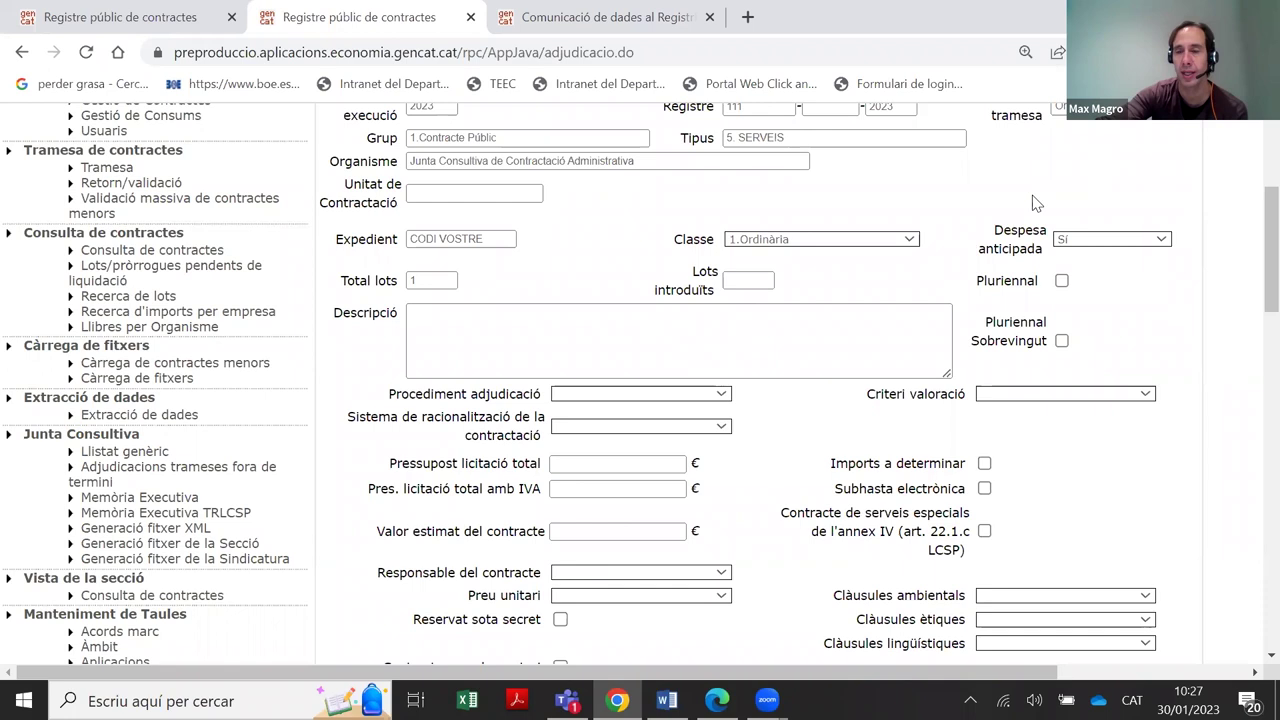
# Set the contract's Despesa anticipada to No
pyautogui.click(1075, 242)
pyautogui.click(1093, 256)
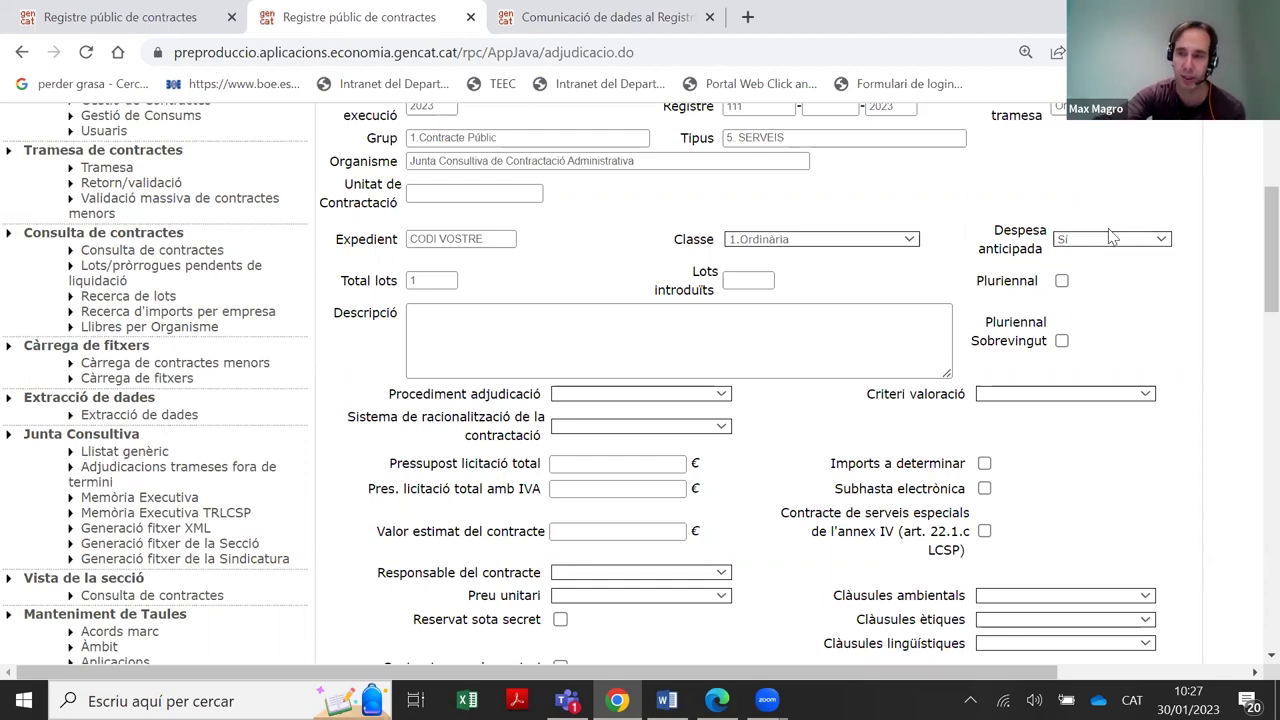
pyautogui.click(1118, 242)
pyautogui.click(1095, 281)
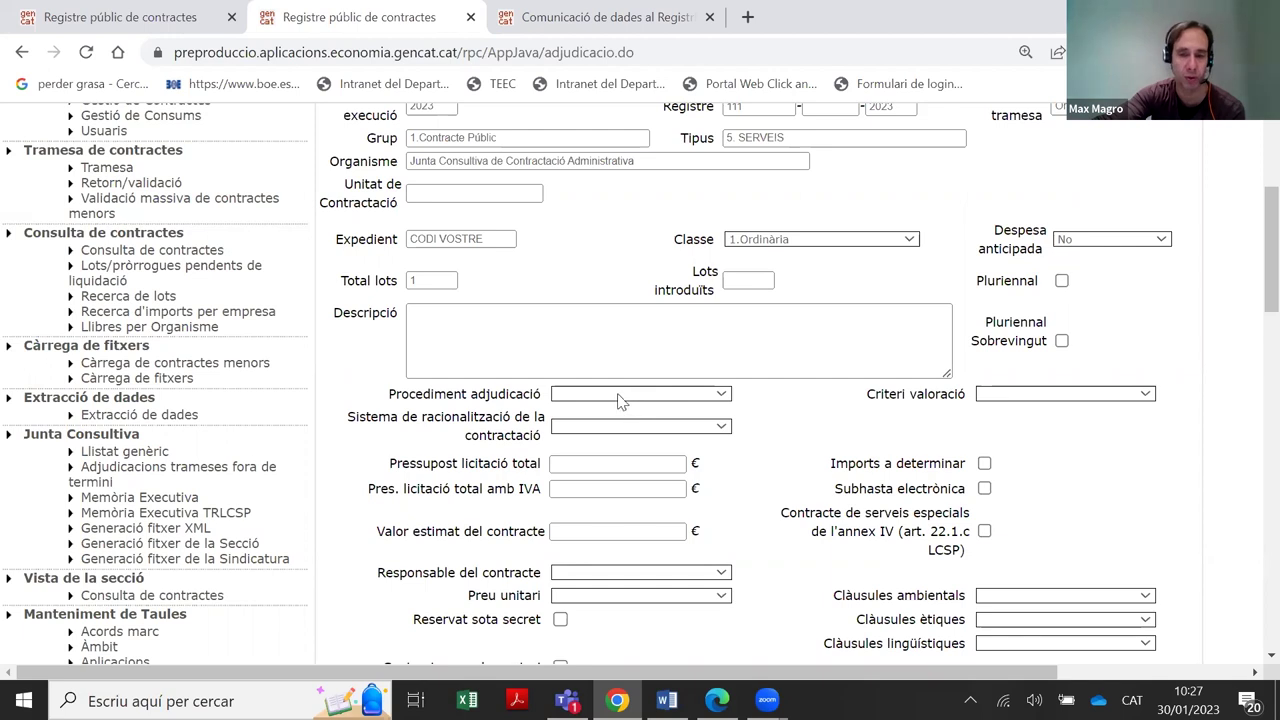
# Switch the contract's Despesa anticipada to Sí and back to No
pyautogui.click(567, 395)
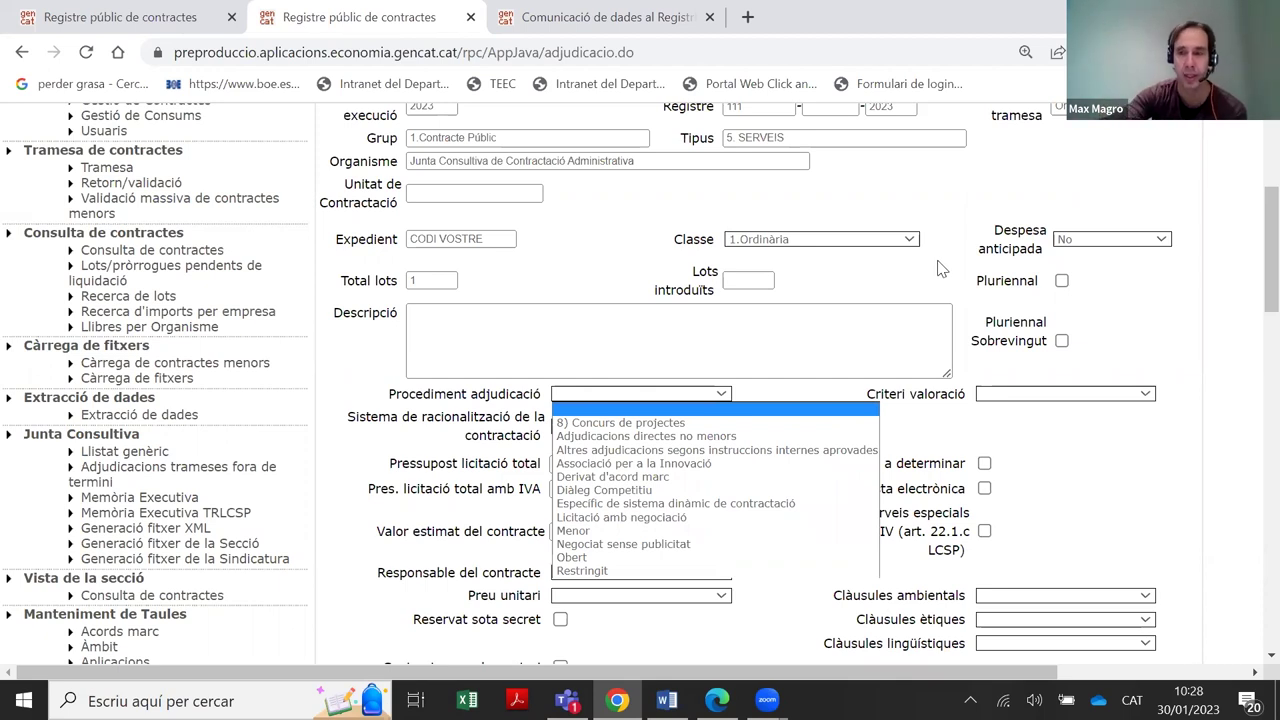
pyautogui.click(1000, 213)
pyautogui.moveTo(996, 232); pyautogui.dragTo(1160, 256)
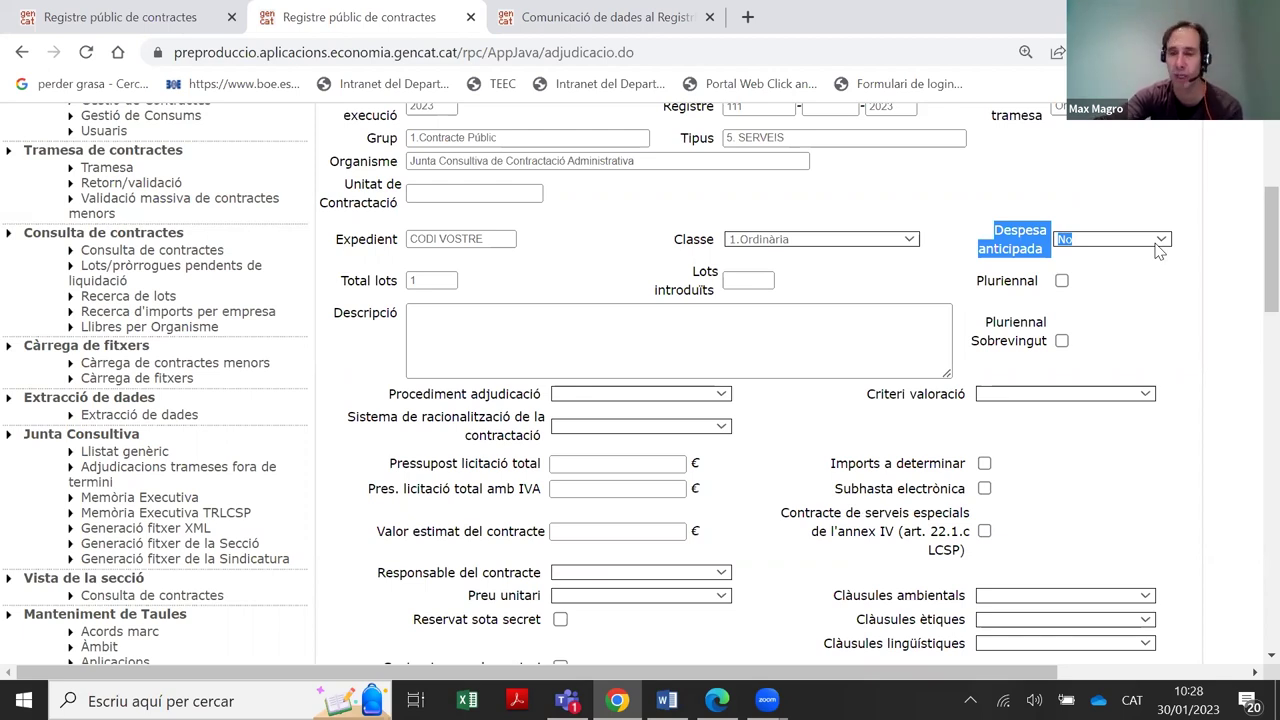
pyautogui.click(1155, 244)
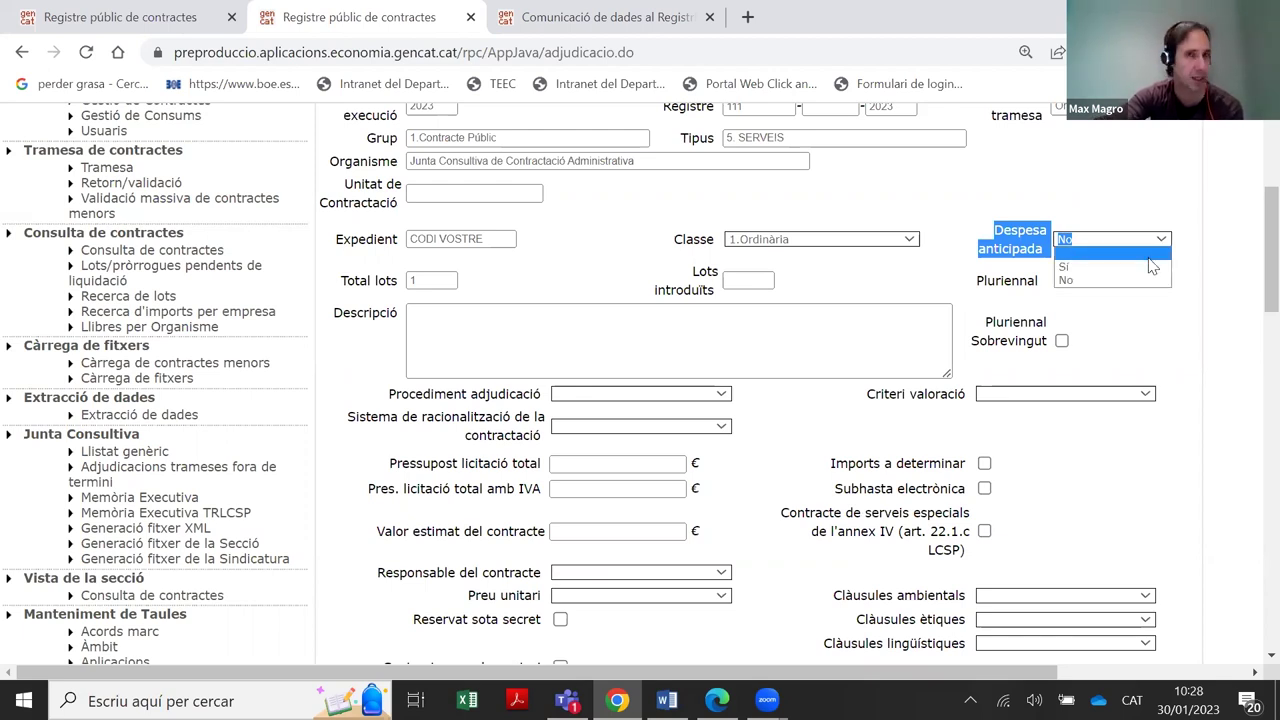
pyautogui.click(1150, 266)
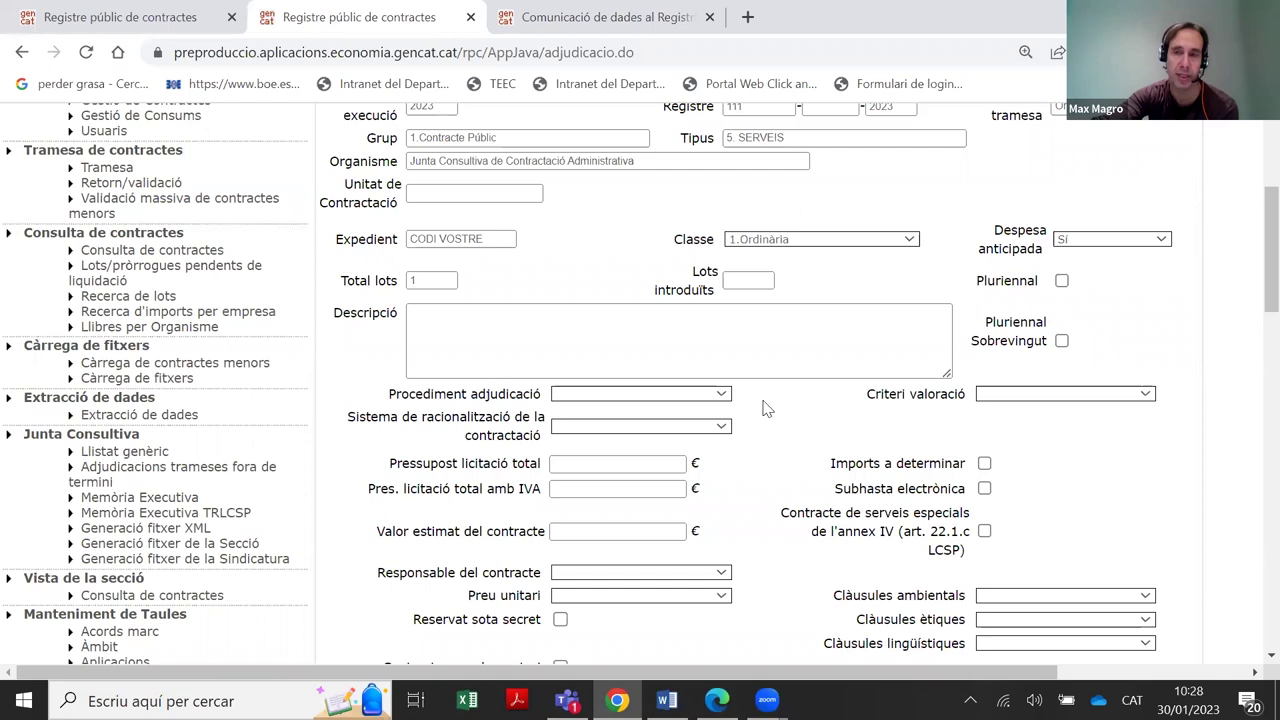
pyautogui.click(1135, 244)
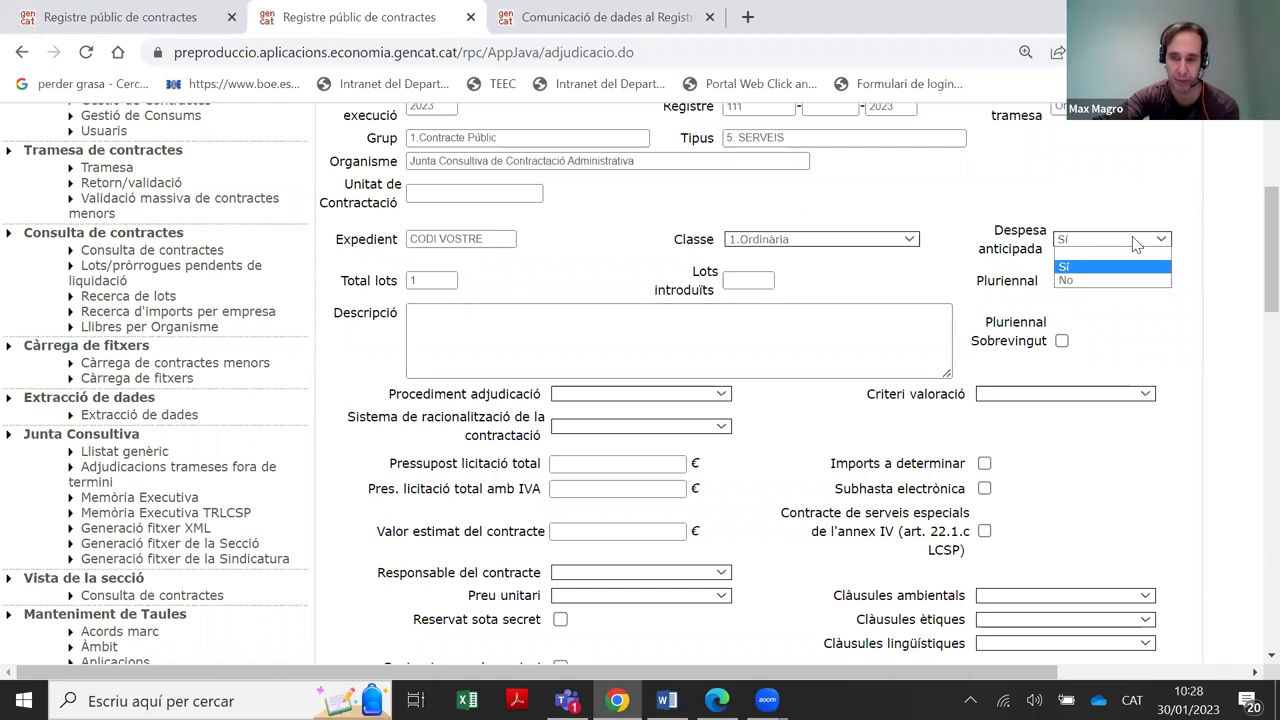
pyautogui.click(1131, 280)
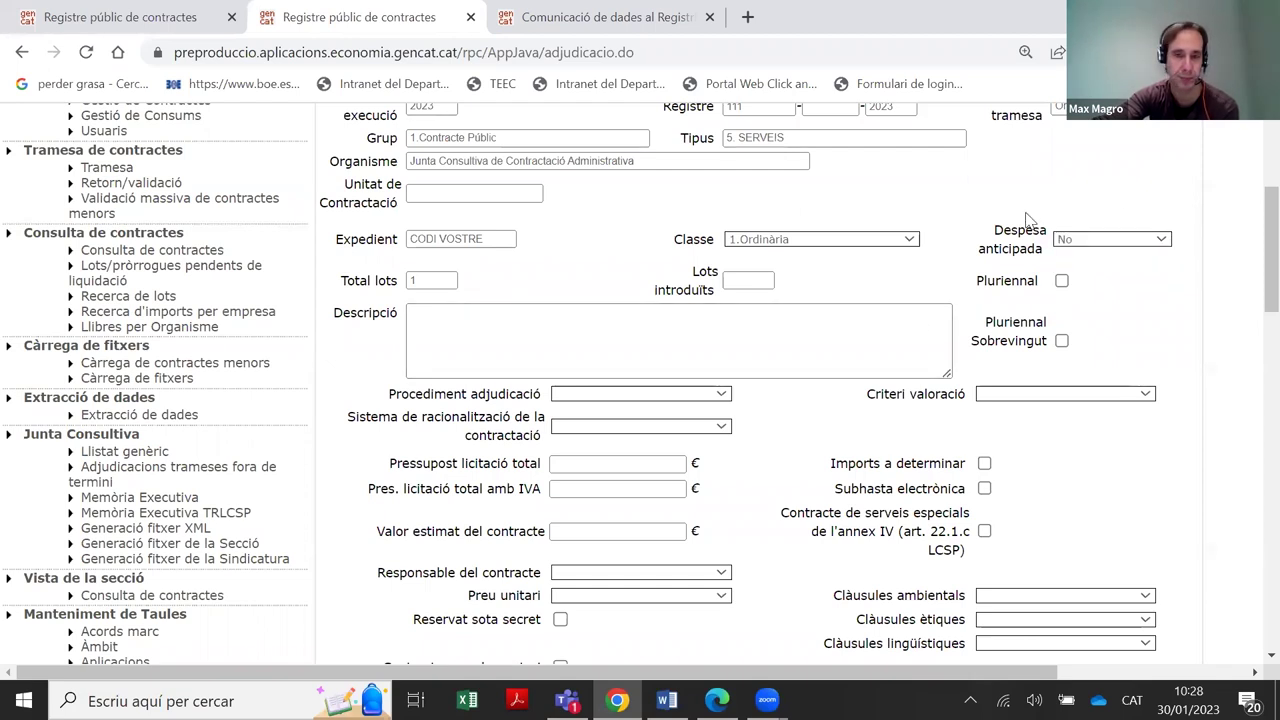
# Go over the Total lots, Lots introduïts and Descripció fields without changing them
pyautogui.doubleClick(436, 281)
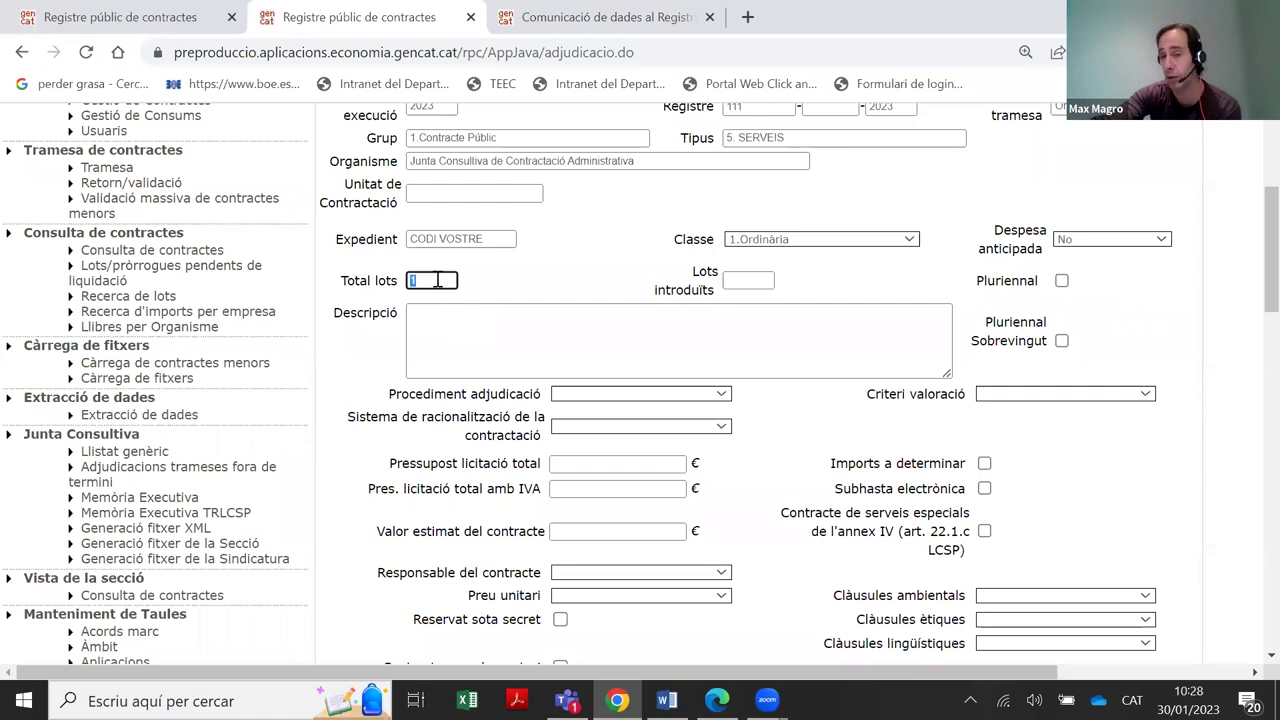
pyautogui.click(743, 281)
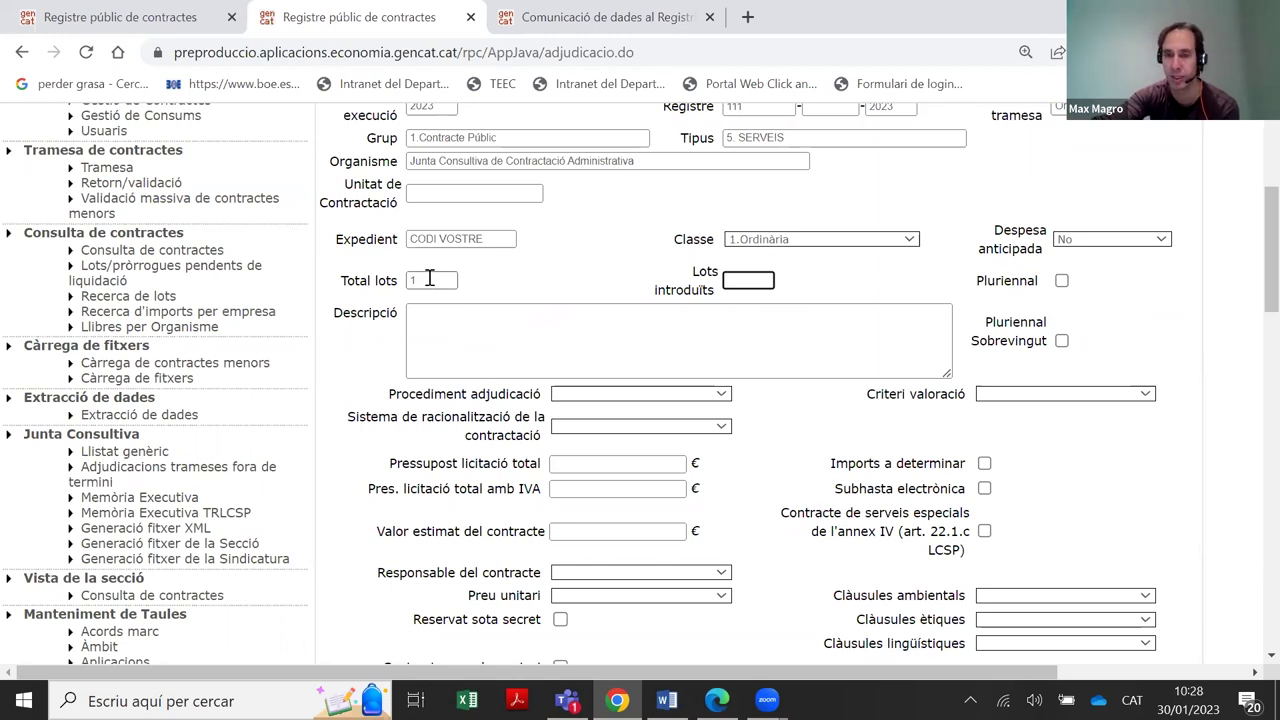
pyautogui.click(467, 329)
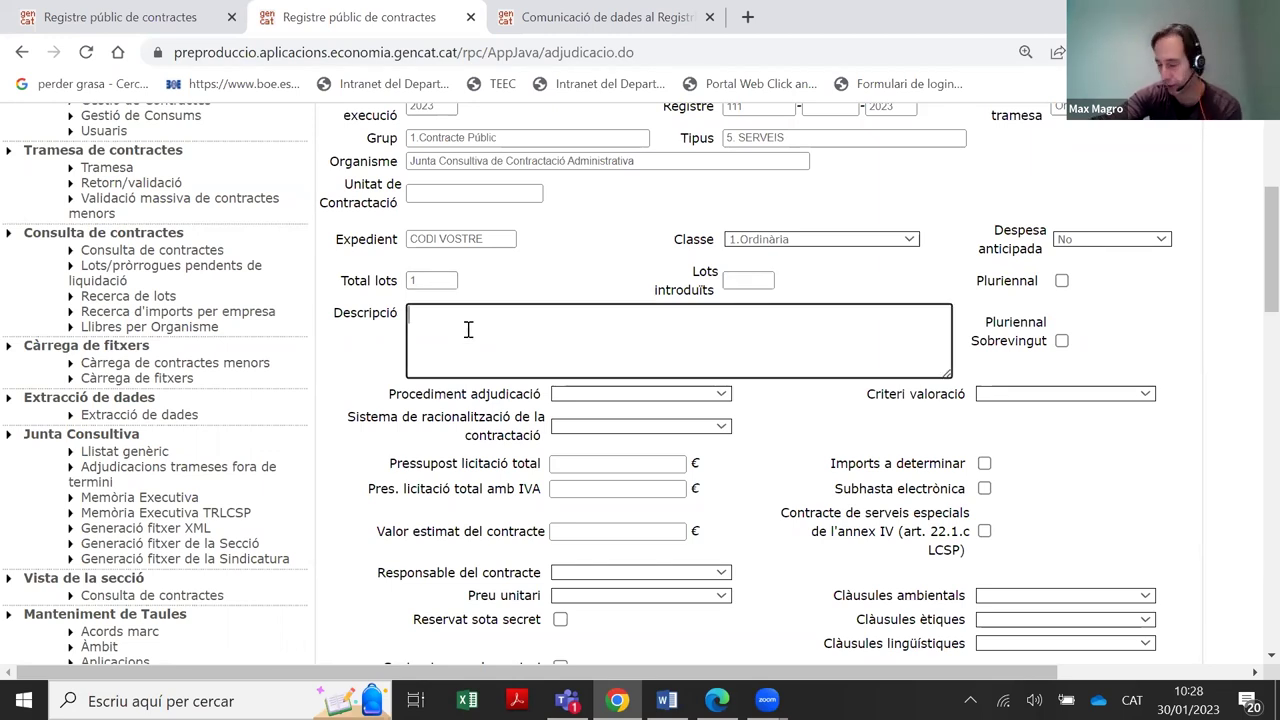
# Examine the Pluriennal and Pluriennal Sobrevingut options of the contract, highlighting each label
pyautogui.scroll(-1, 467, 345)
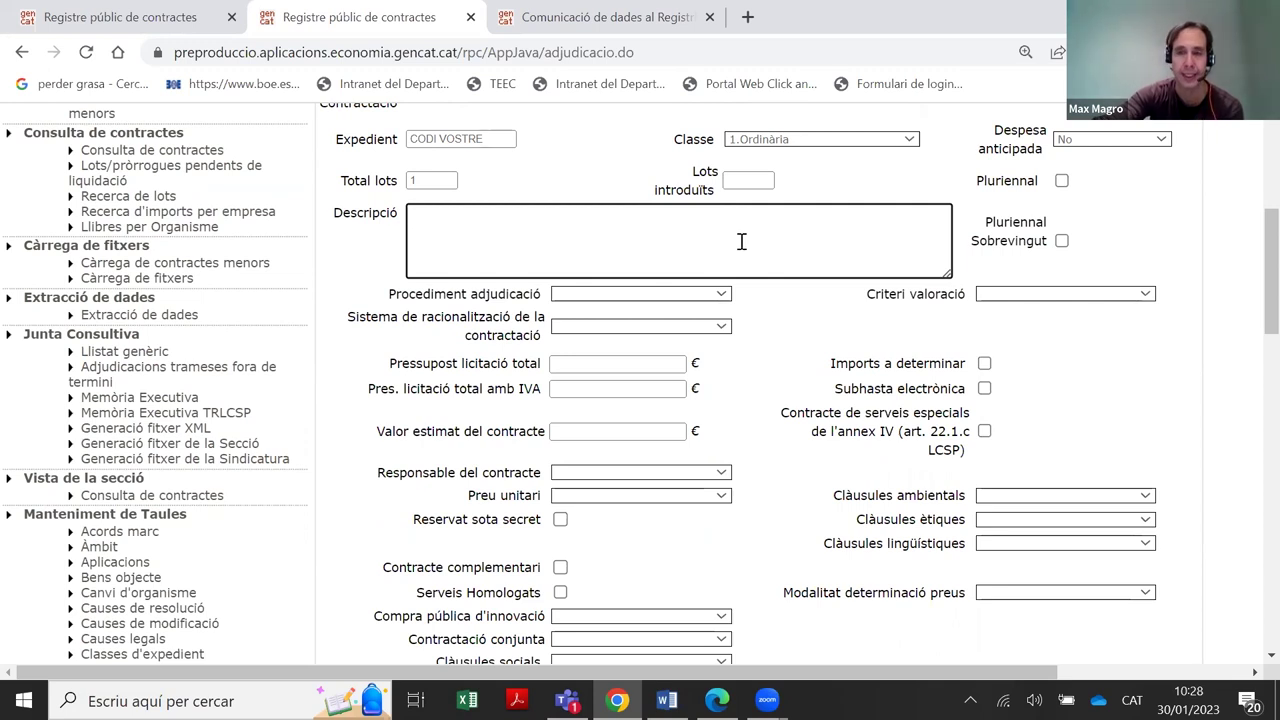
pyautogui.moveTo(972, 185); pyautogui.dragTo(1070, 235)
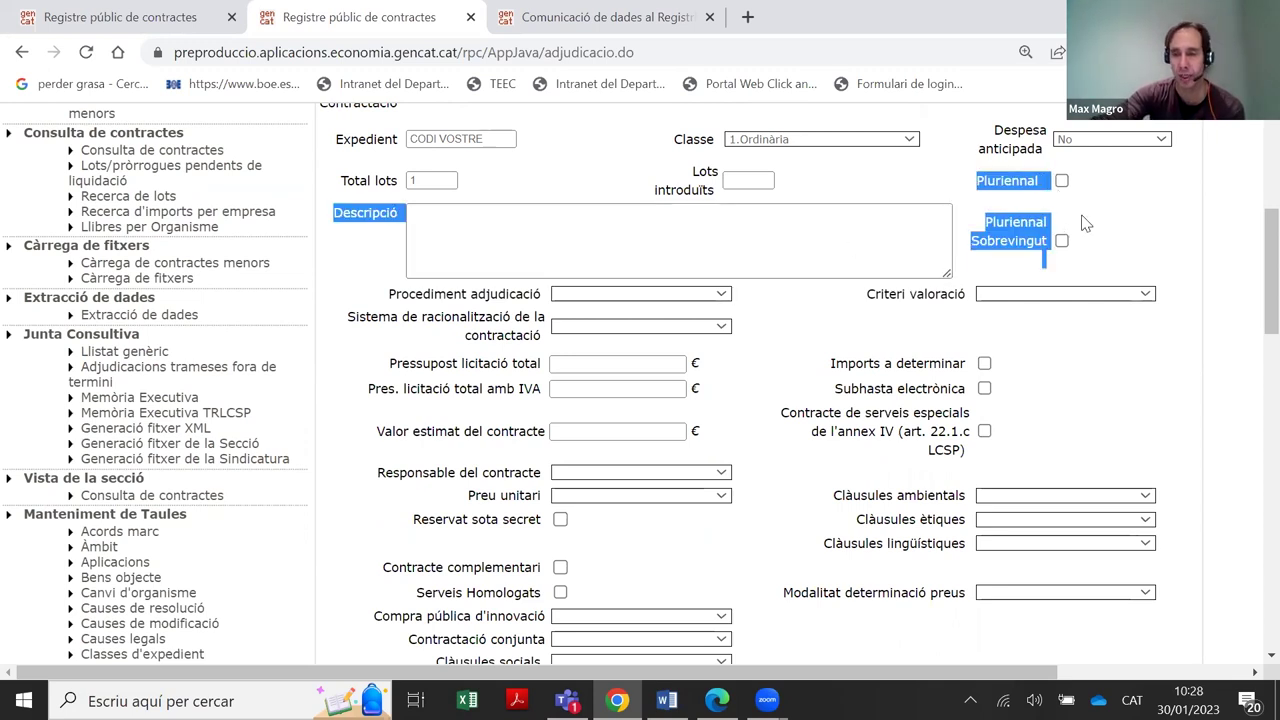
pyautogui.click(1075, 236)
pyautogui.moveTo(983, 222)
pyautogui.mouseDown()
pyautogui.moveTo(1037, 238)
pyautogui.moveTo(993, 224)
pyautogui.mouseUp()
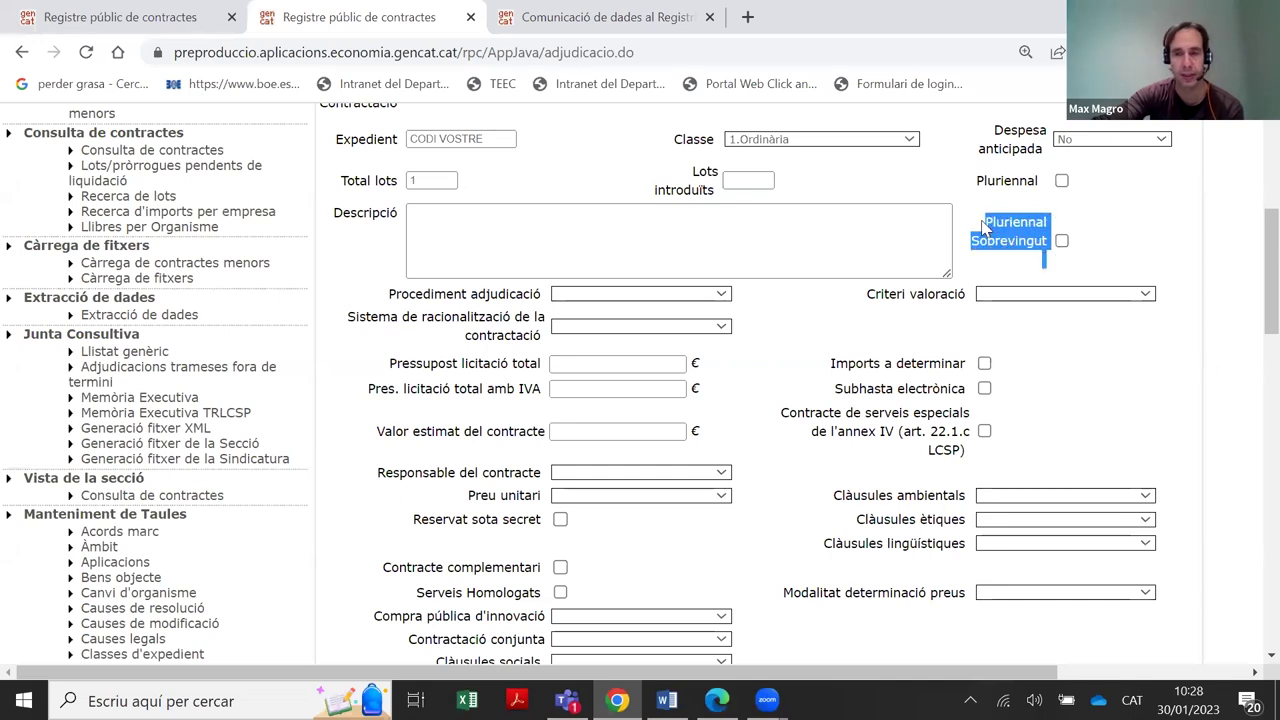
pyautogui.click(1076, 230)
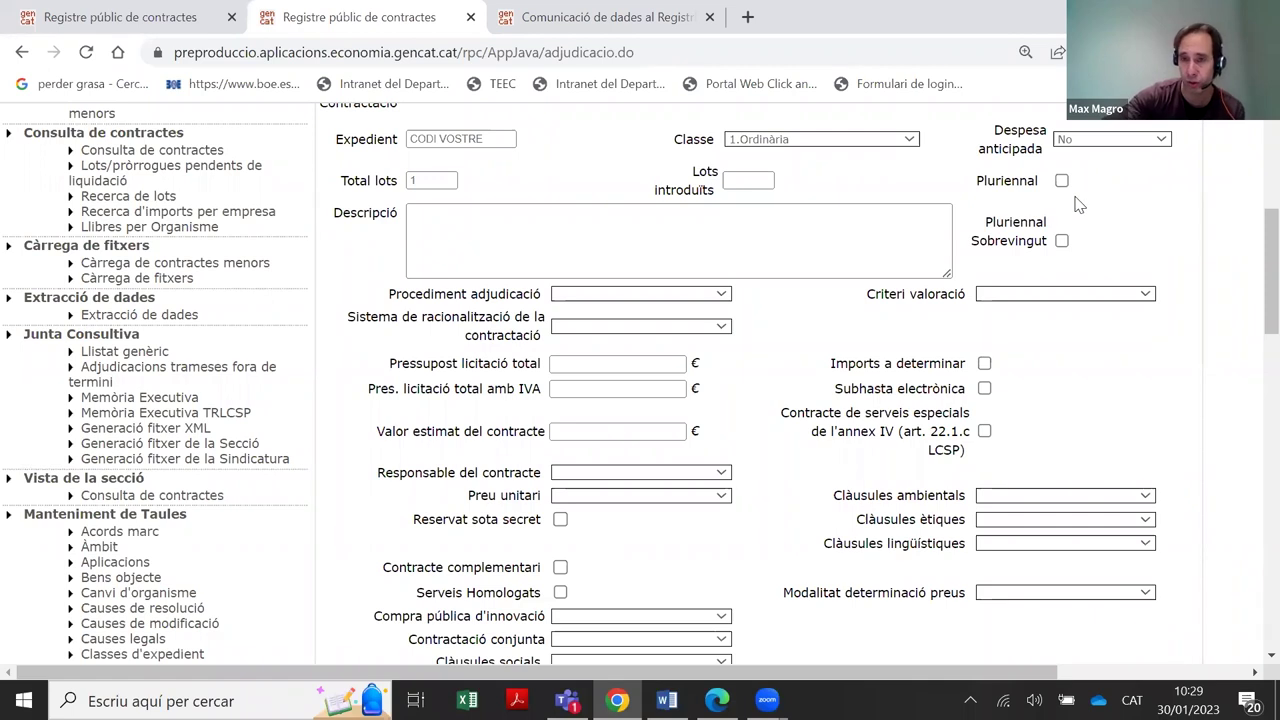
pyautogui.moveTo(985, 216); pyautogui.dragTo(1052, 250)
pyautogui.click(1088, 245)
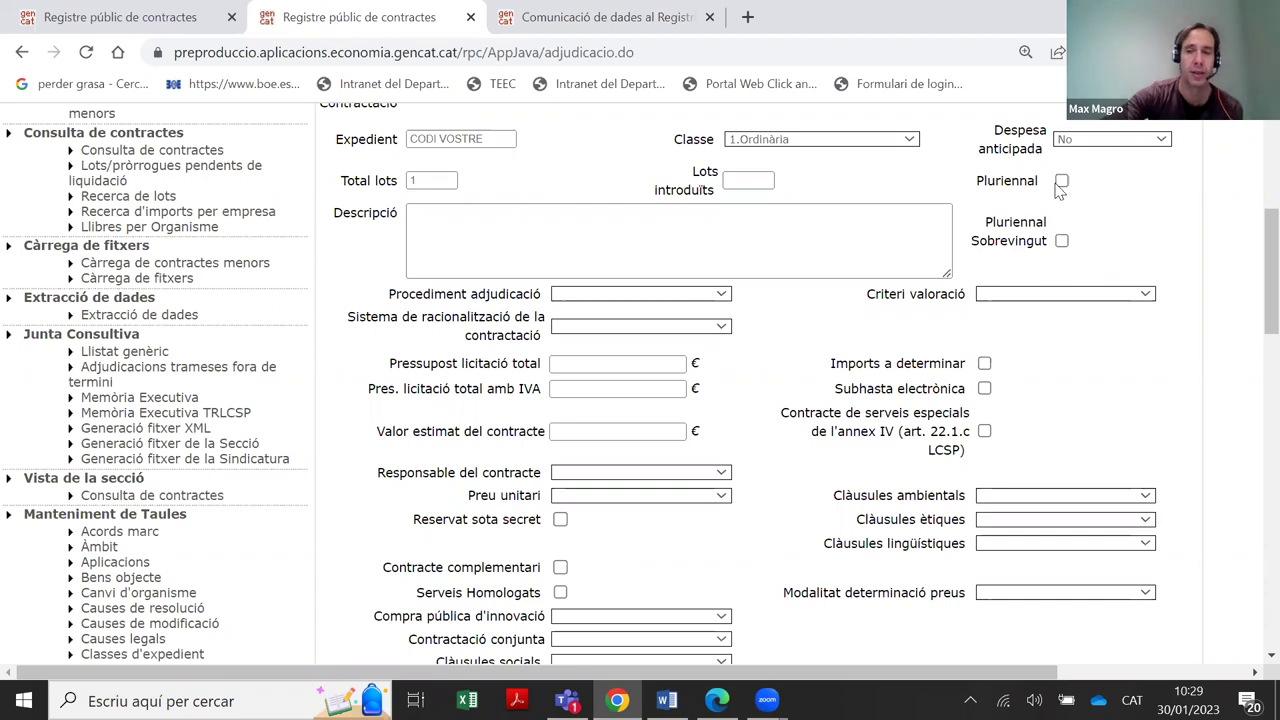
pyautogui.moveTo(977, 180); pyautogui.dragTo(1060, 178)
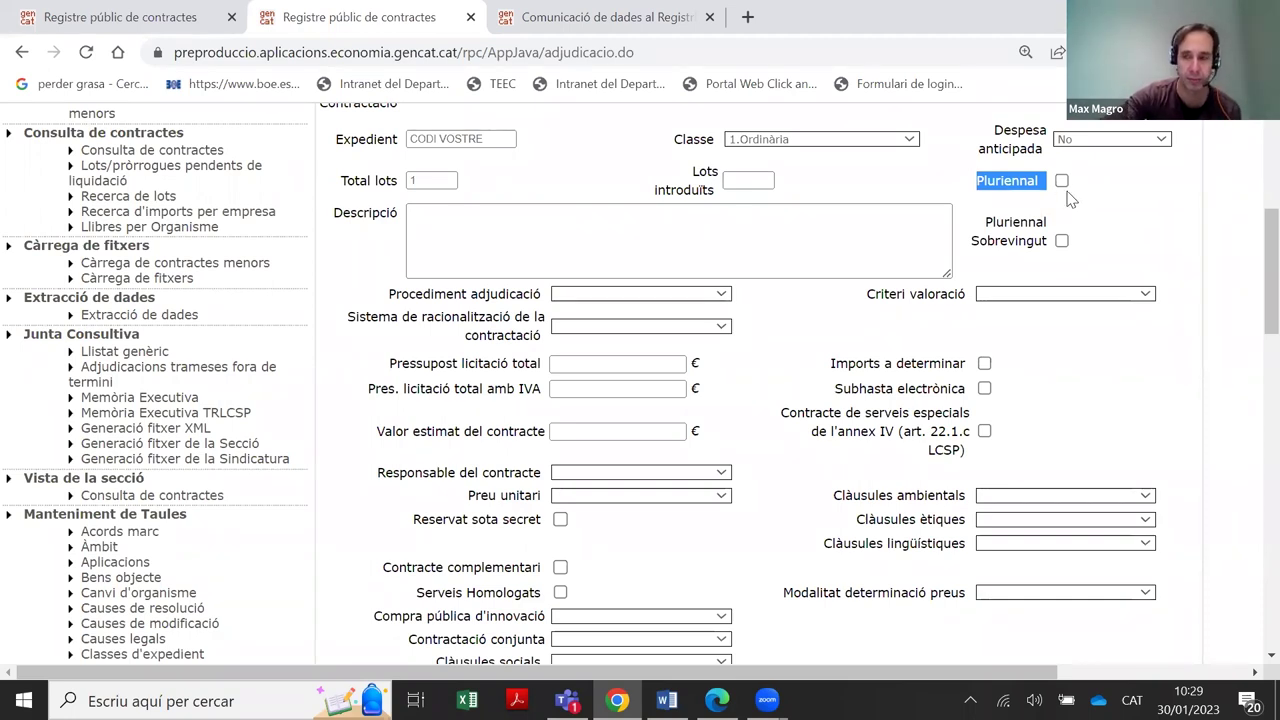
pyautogui.moveTo(992, 222)
pyautogui.mouseDown()
pyautogui.moveTo(1024, 241)
pyautogui.moveTo(1008, 230)
pyautogui.mouseUp()
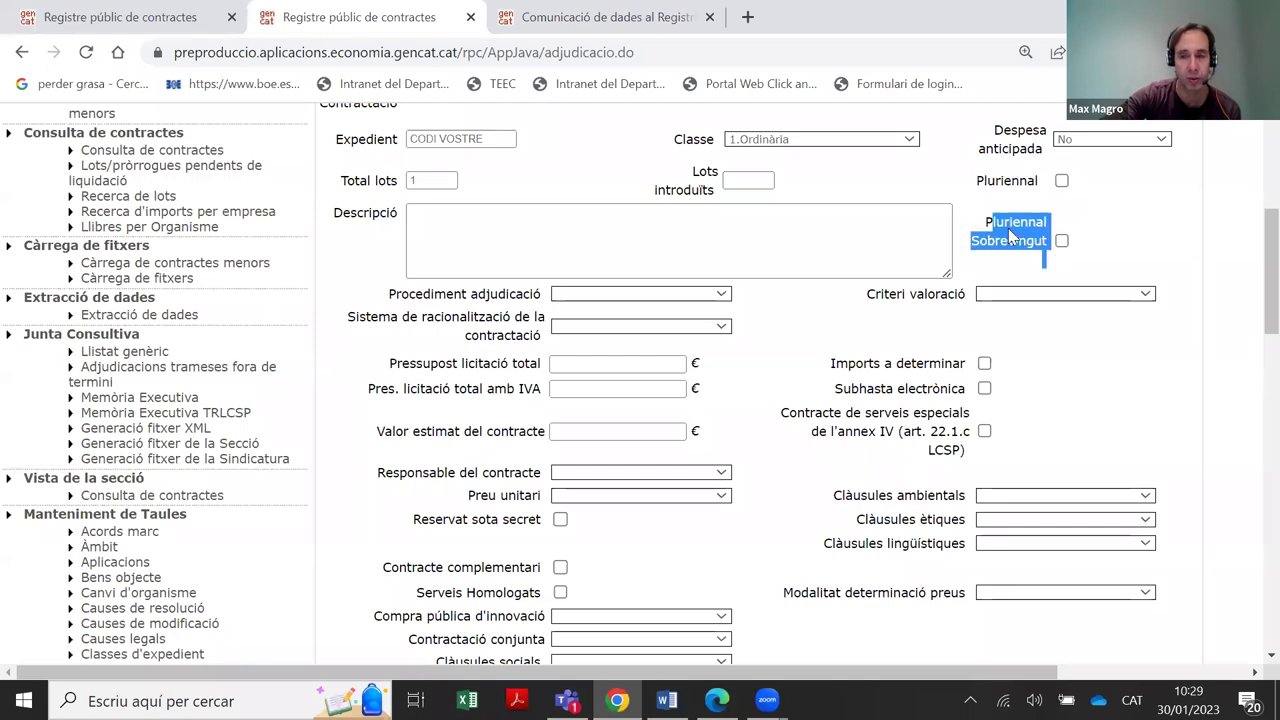
pyautogui.click(987, 221)
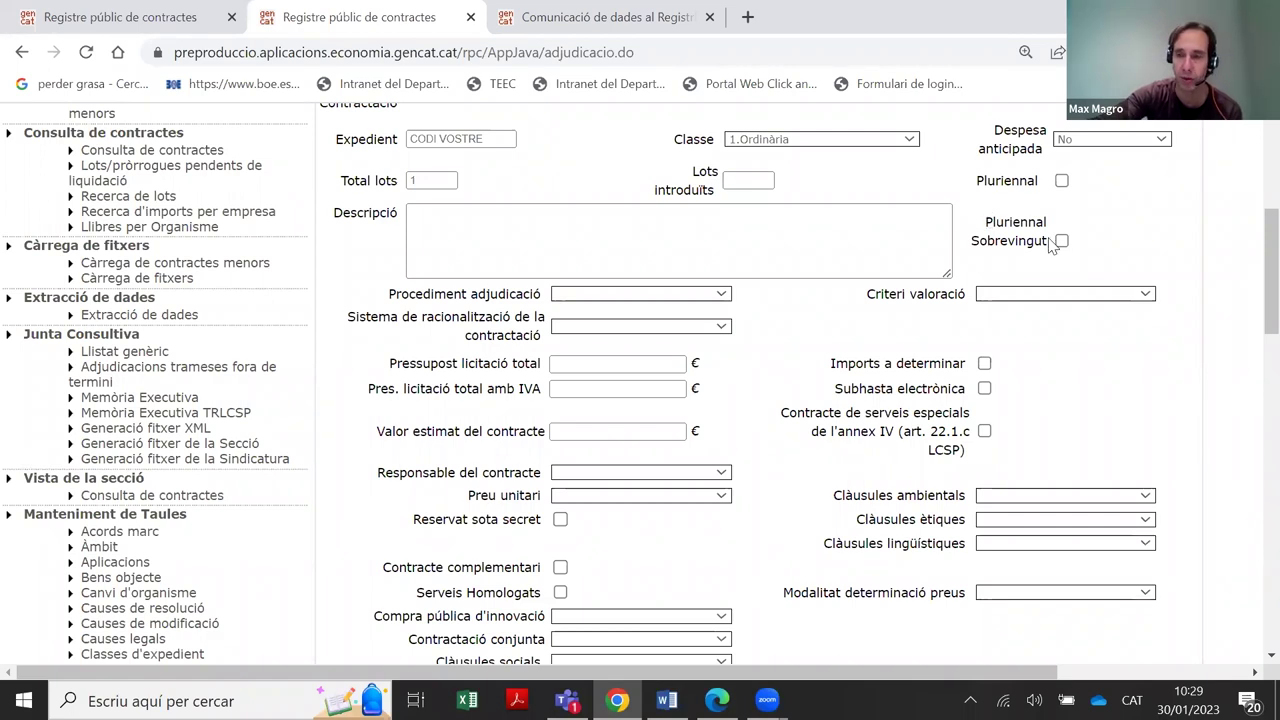
# Mark the contract as both Pluriennal and Pluriennal Sobrevingut, and clear both marks again
pyautogui.click(1062, 181)
pyautogui.click(1062, 242)
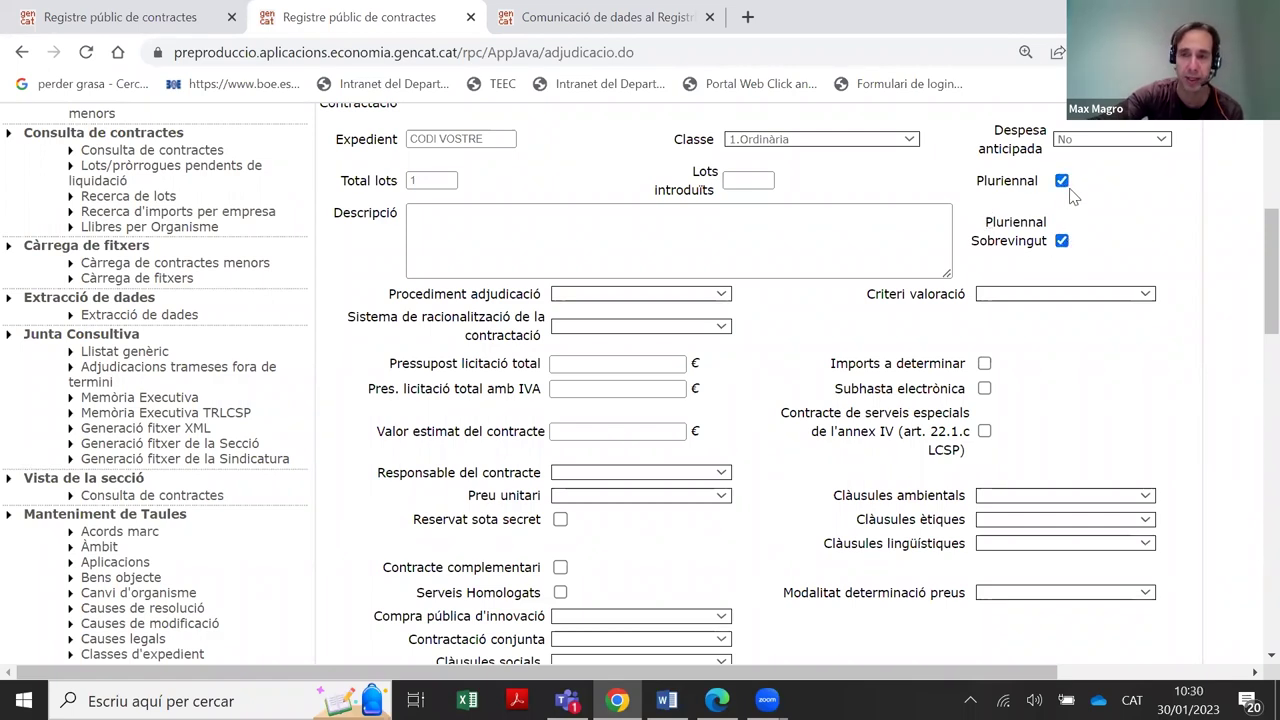
pyautogui.click(1062, 181)
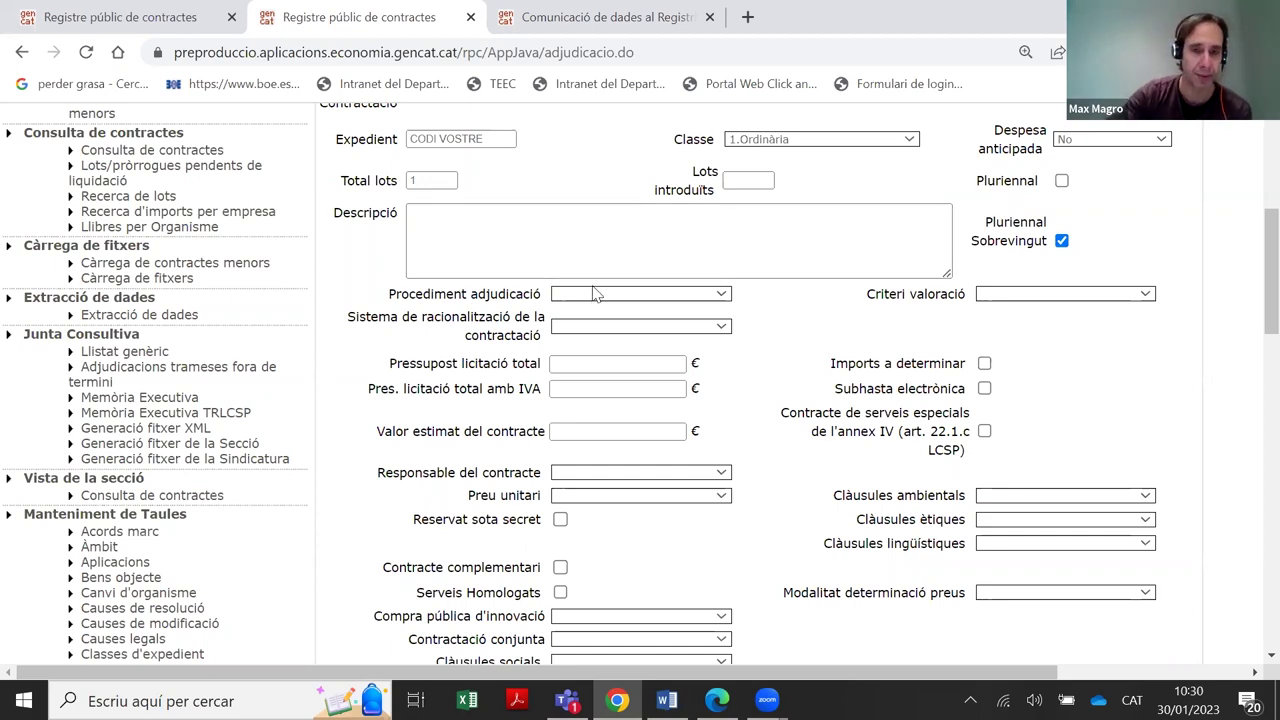
pyautogui.click(1061, 180)
pyautogui.click(1061, 180)
pyautogui.click(1061, 240)
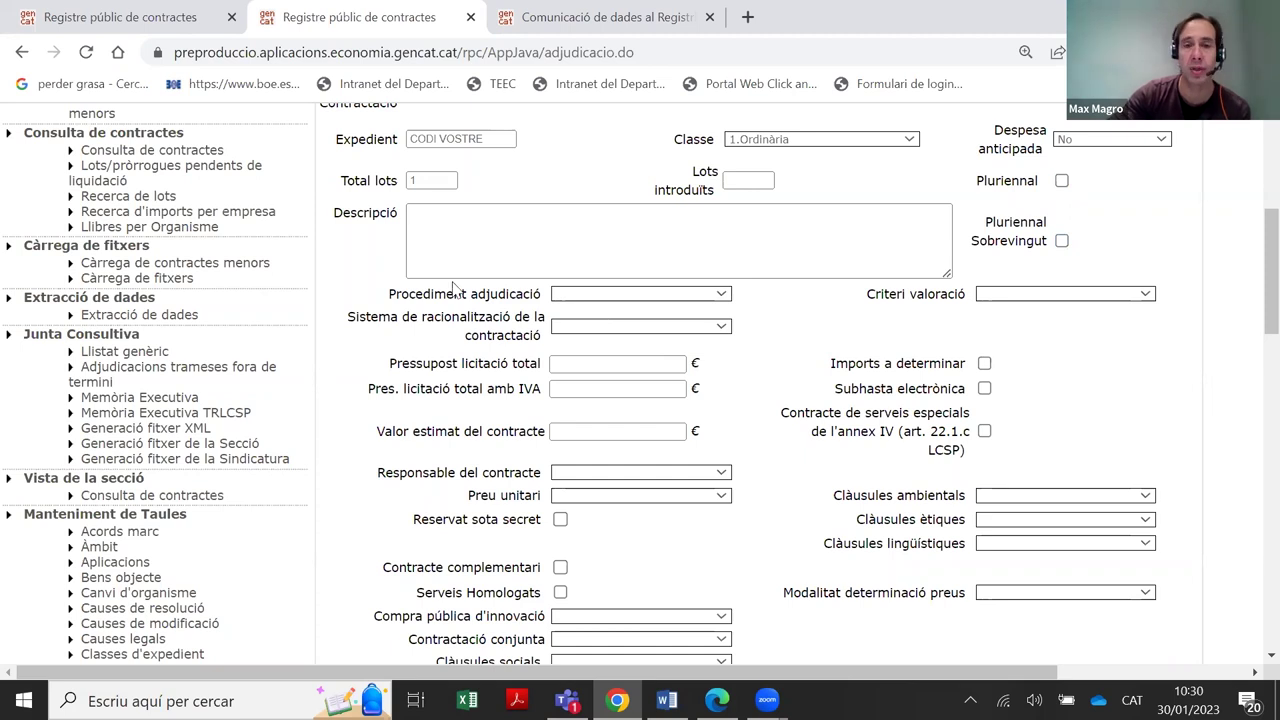
# Look through the Procediment adjudicació options, and switch the Classe to 5.Emergència and back to 1.Ordinària
pyautogui.click(690, 294)
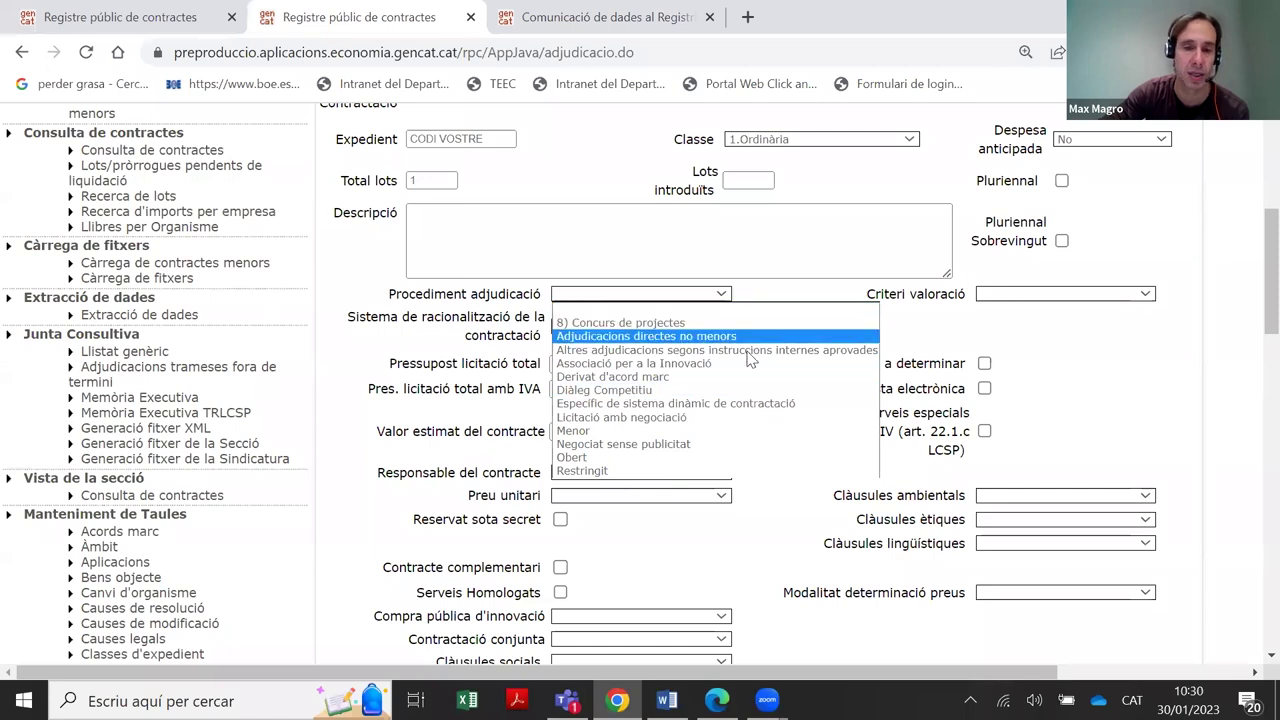
pyautogui.click(845, 288)
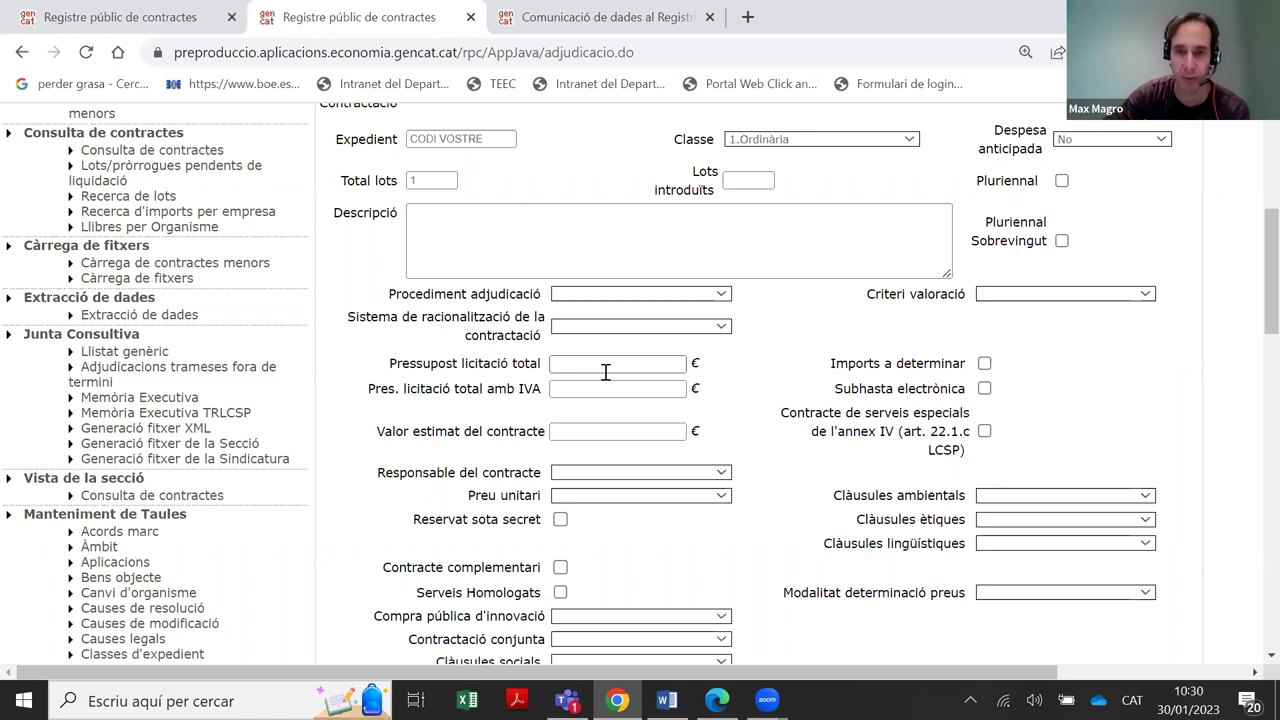
pyautogui.click(772, 145)
pyautogui.click(762, 182)
pyautogui.moveTo(384, 298); pyautogui.dragTo(748, 294)
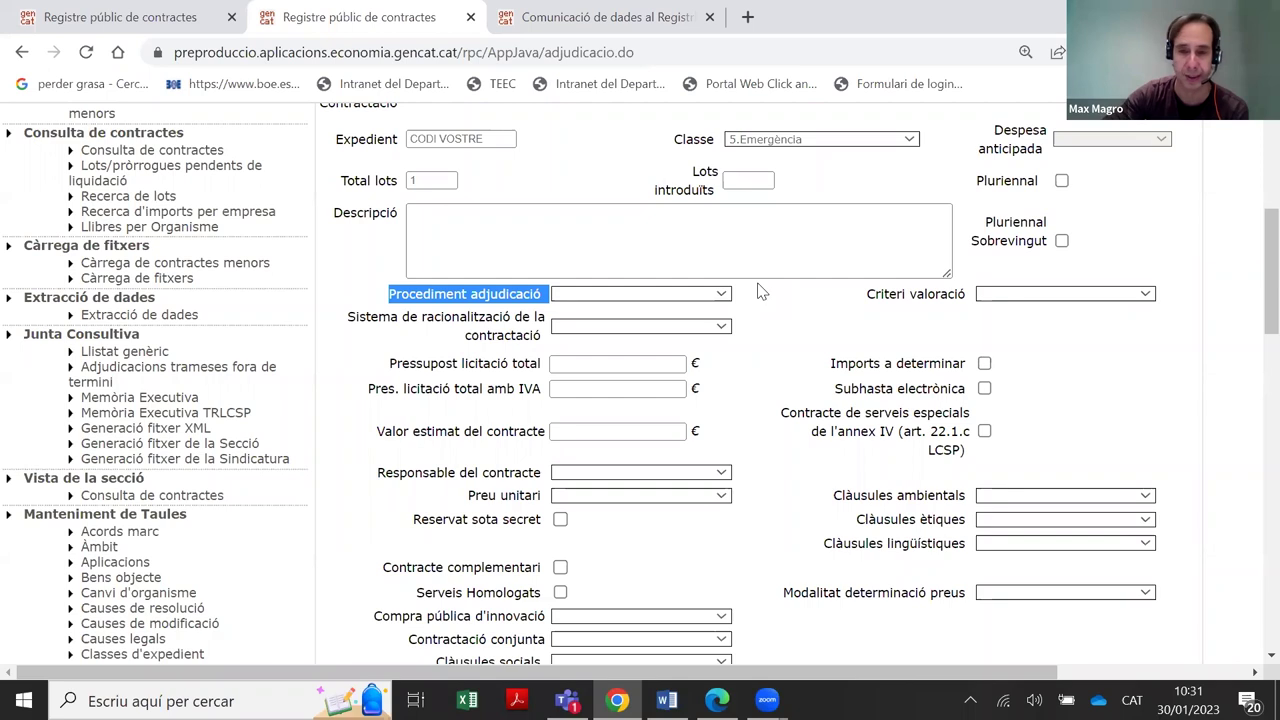
pyautogui.click(825, 145)
pyautogui.click(800, 153)
# Set the Procediment adjudicació to Obert and look through the Tramitació simplificada options
pyautogui.click(722, 294)
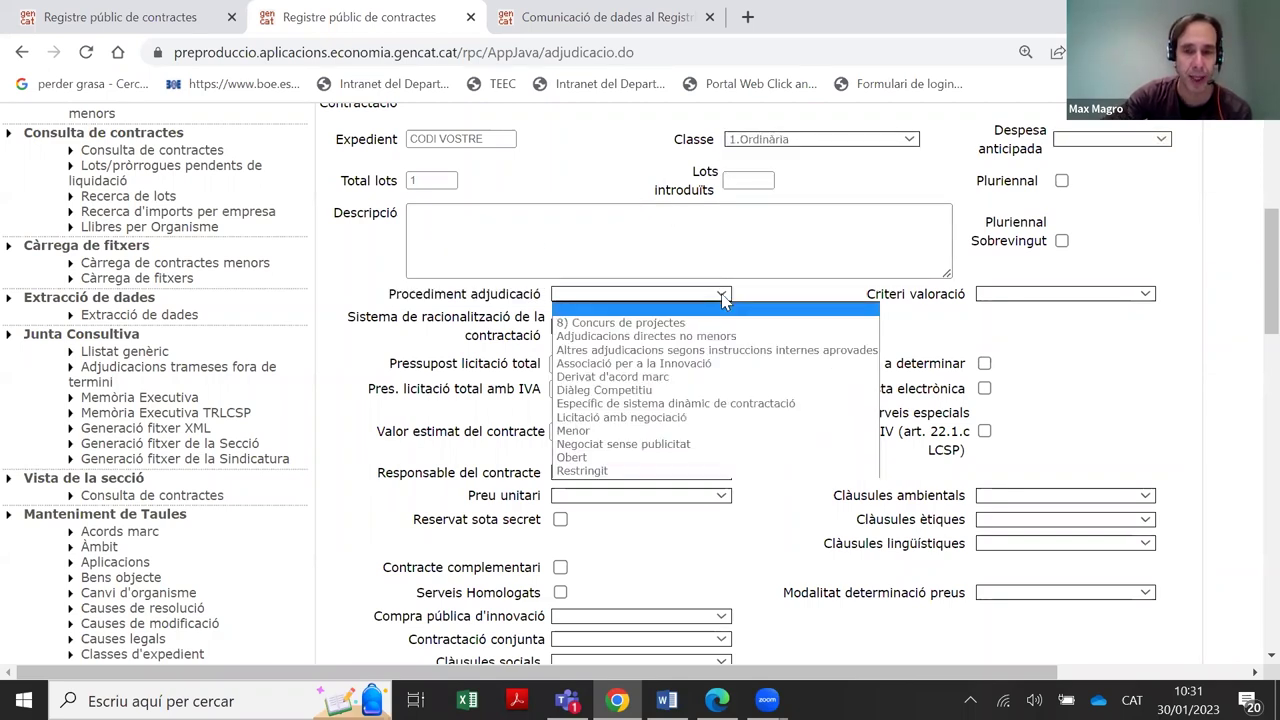
pyautogui.click(690, 458)
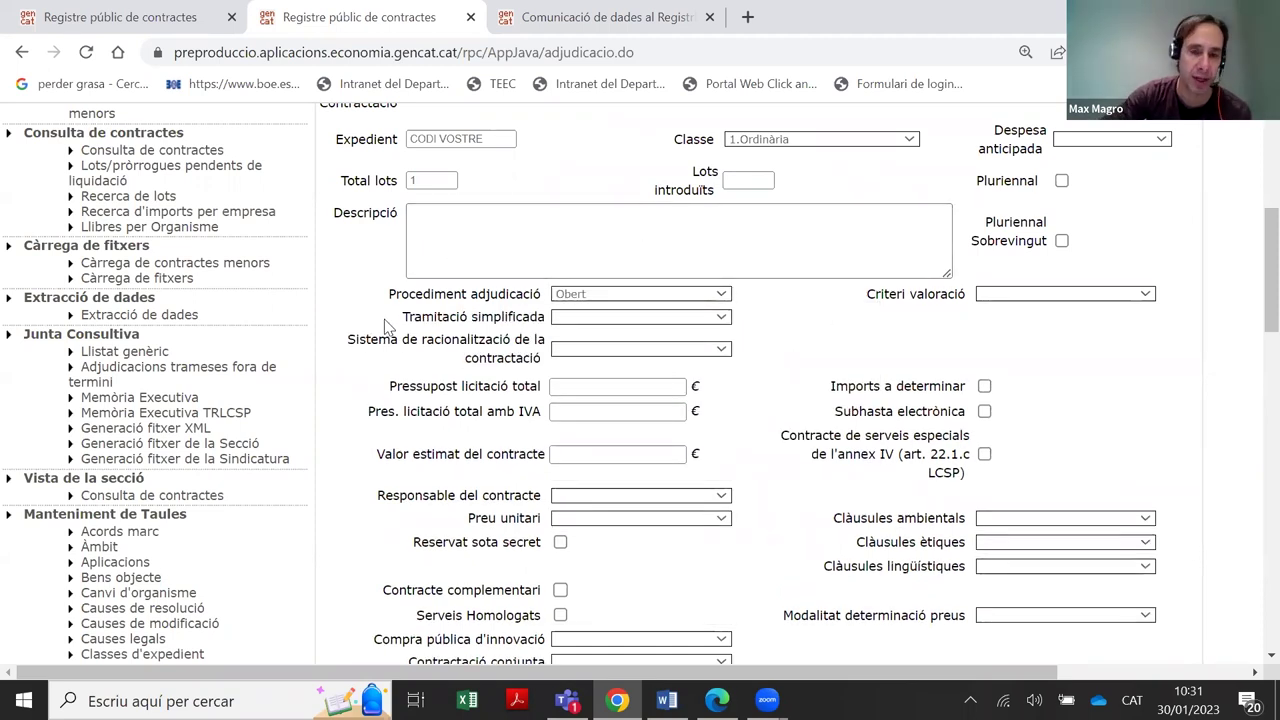
pyautogui.moveTo(393, 322); pyautogui.dragTo(565, 321)
pyautogui.click(565, 321)
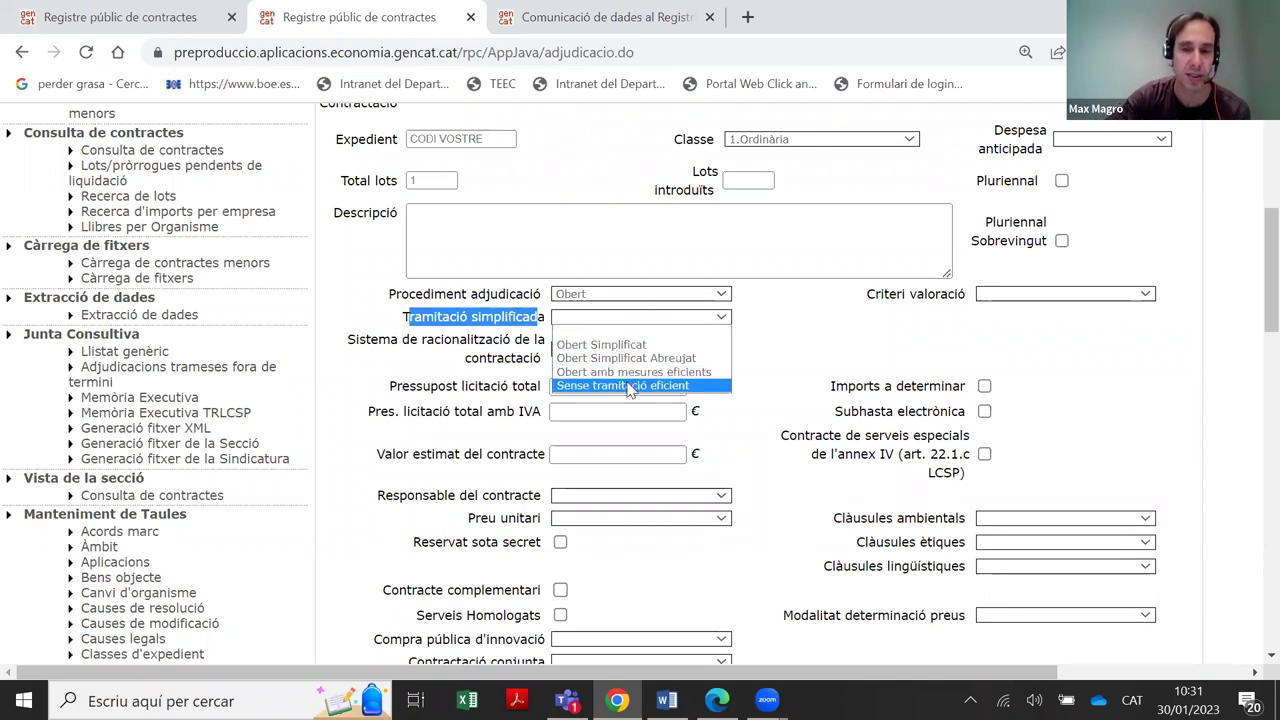
pyautogui.click(797, 357)
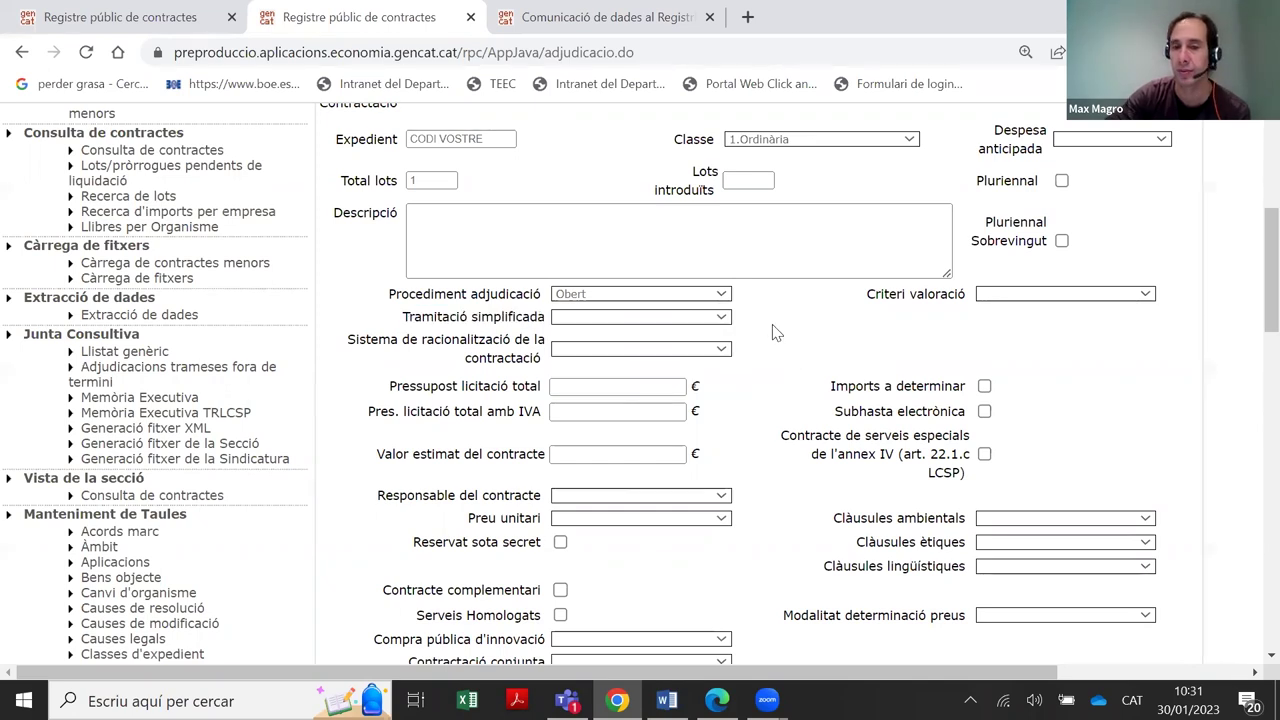
# Set Tramitació simplificada to Sense tramitació eficient and return it to blank
pyautogui.click(720, 318)
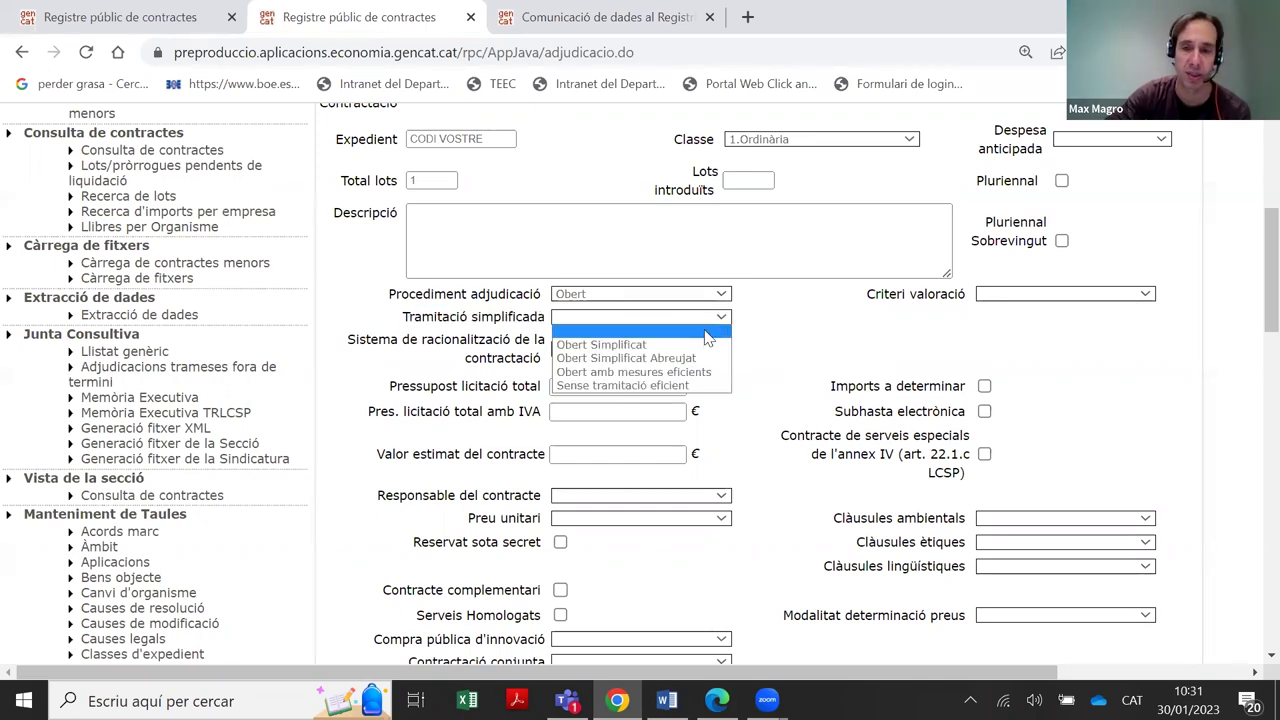
pyautogui.click(620, 386)
pyautogui.click(706, 317)
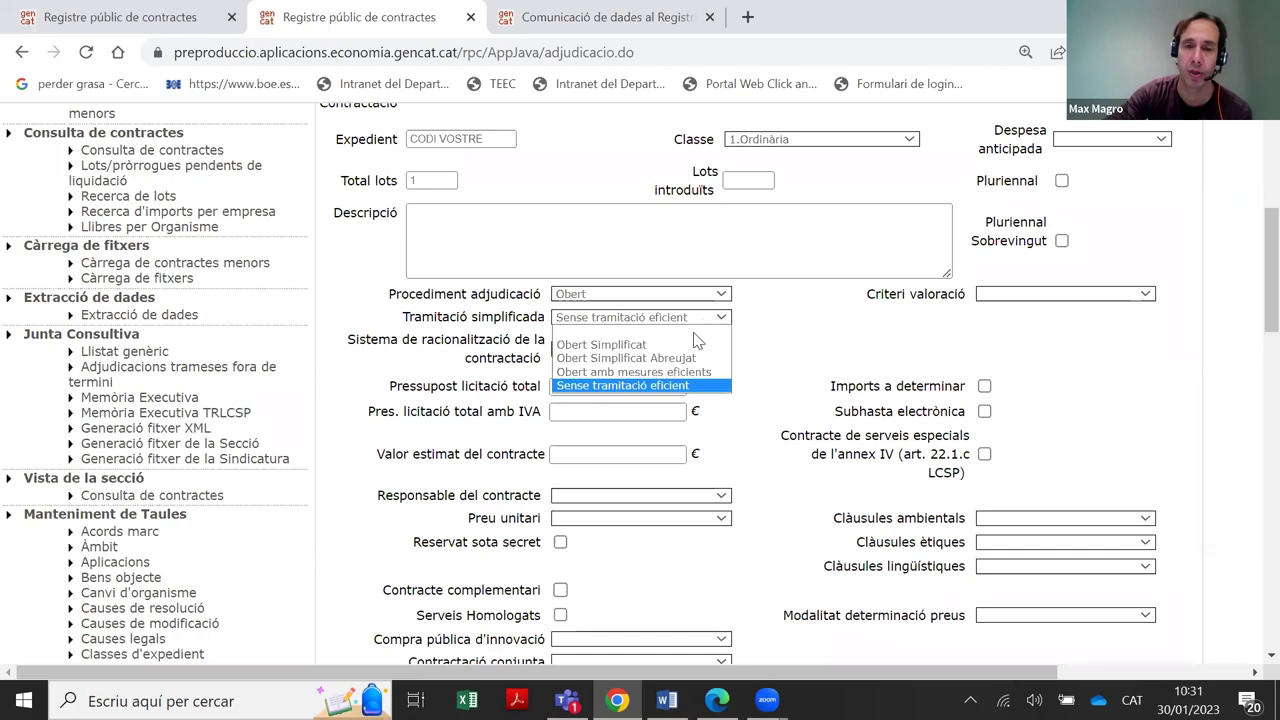
pyautogui.click(712, 329)
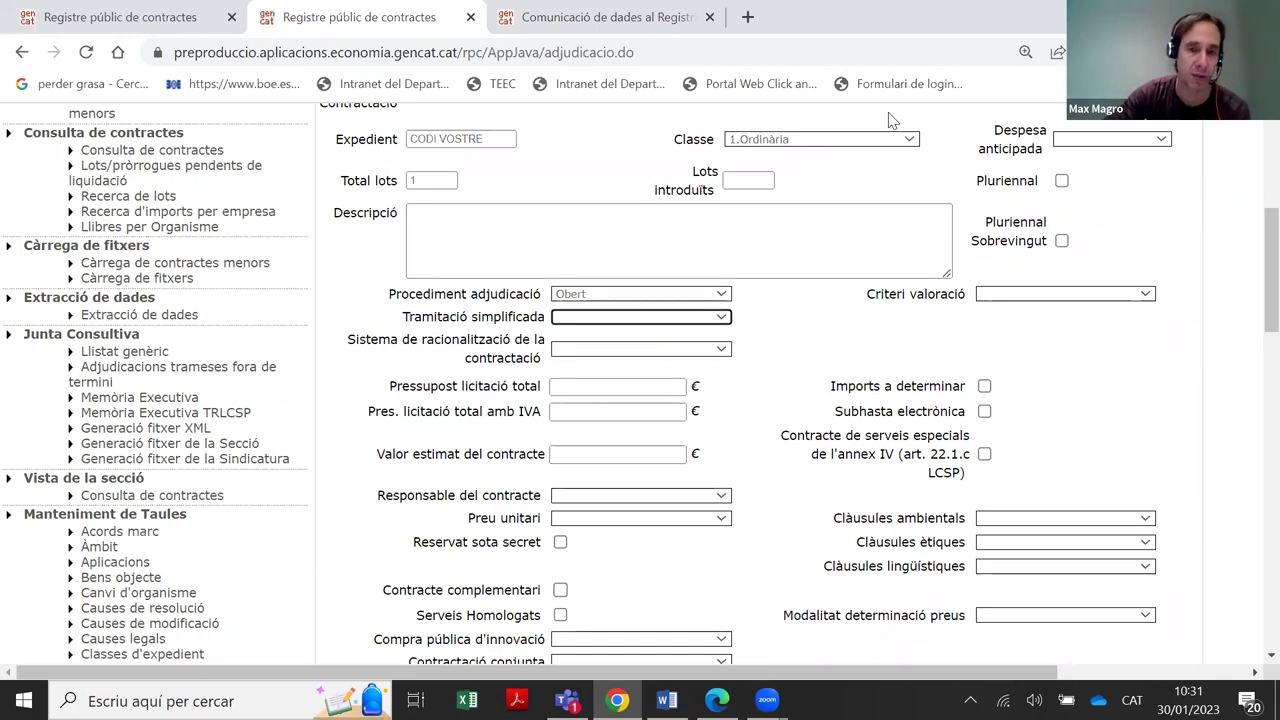
# Choose Sense tramitació eficient as the Tramitació simplificada for the Obert procedure
pyautogui.moveTo(403, 316); pyautogui.dragTo(566, 328)
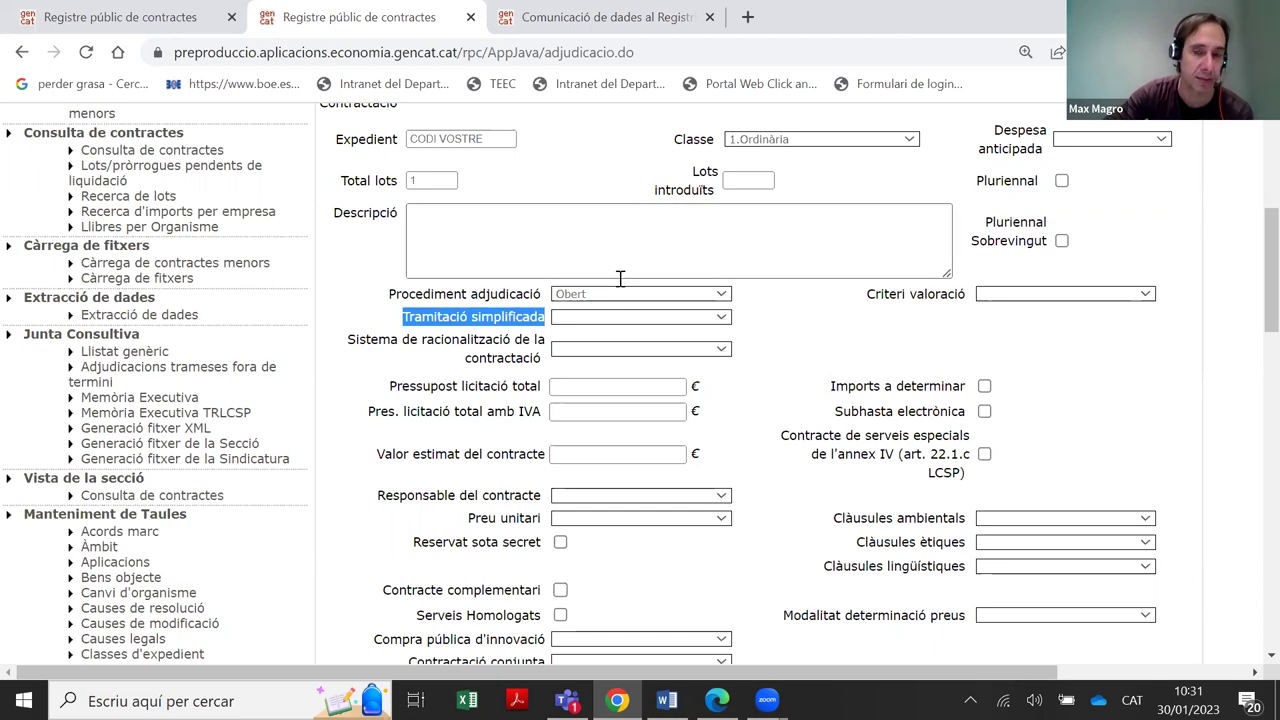
pyautogui.click(723, 320)
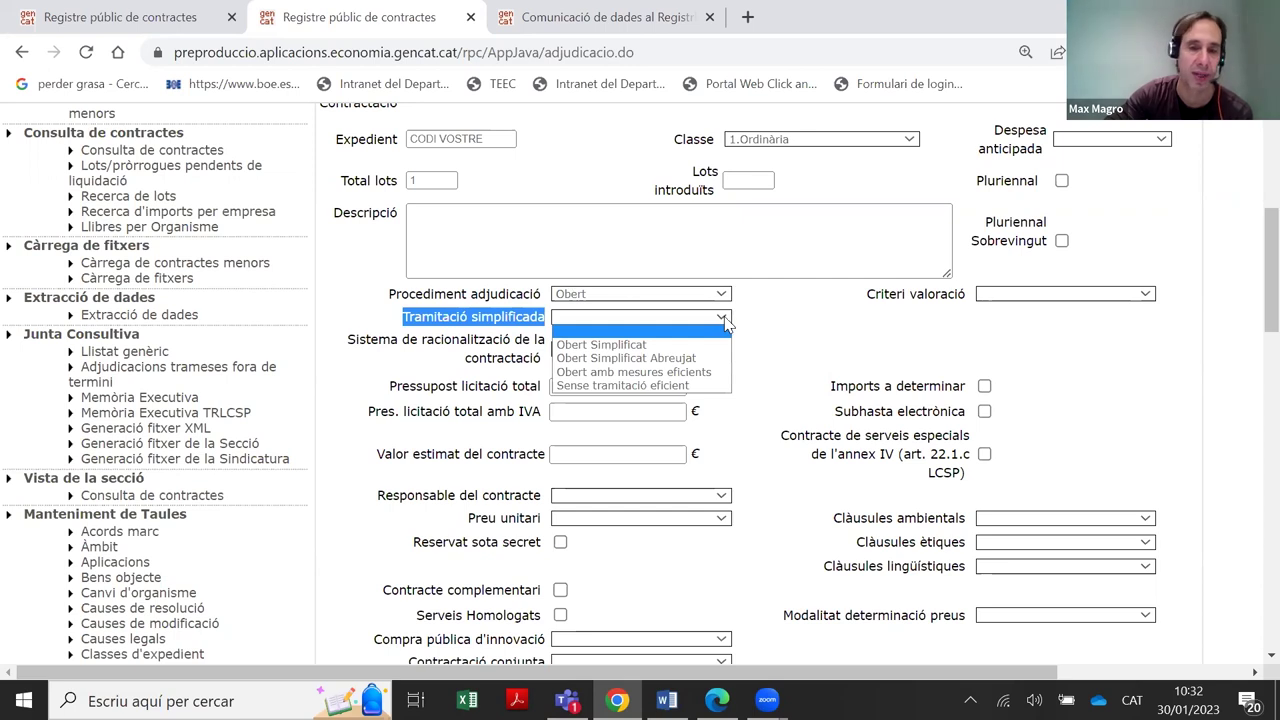
pyautogui.click(598, 387)
pyautogui.click(817, 318)
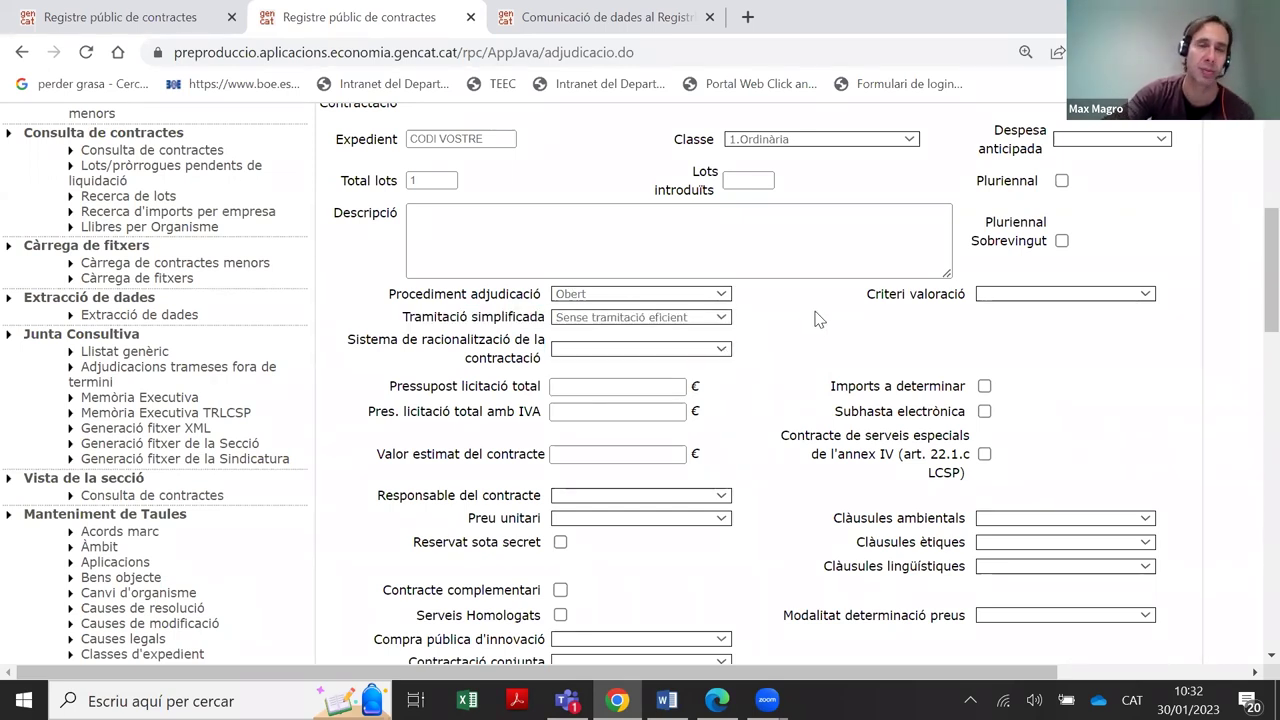
# Set the contract's Procediment adjudicació to Derivat d'acord marc
pyautogui.click(720, 295)
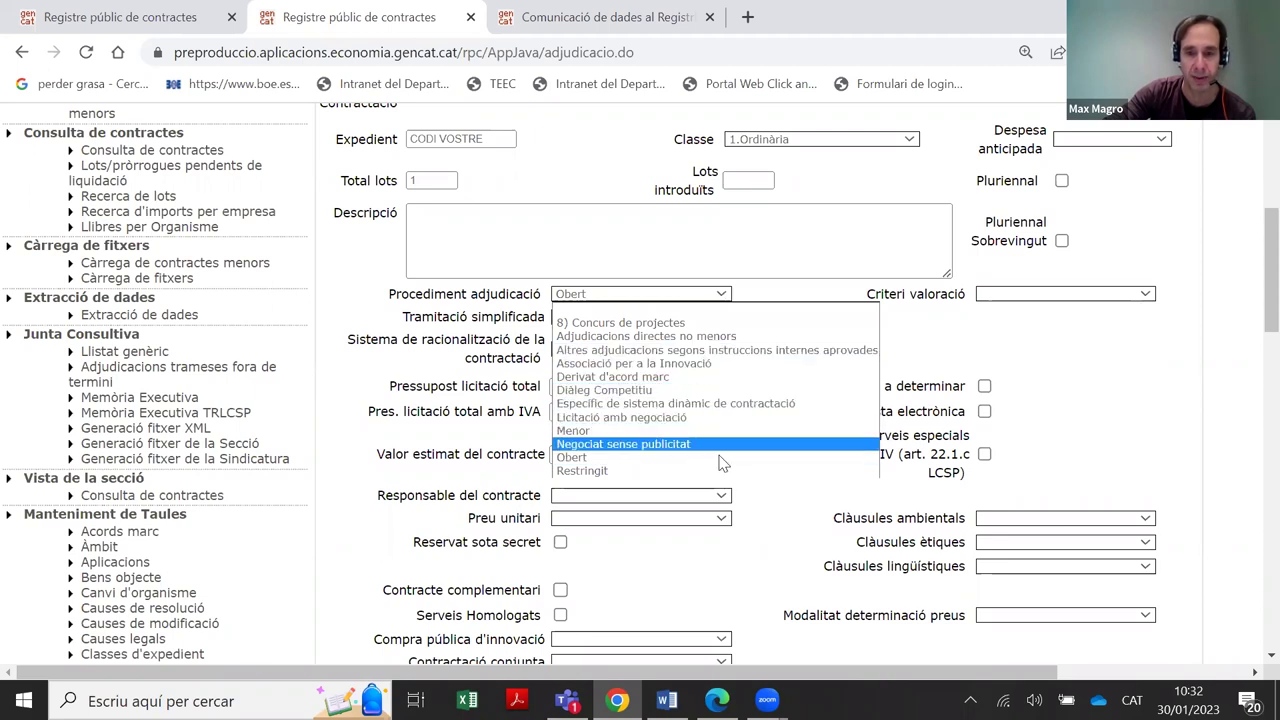
pyautogui.click(724, 377)
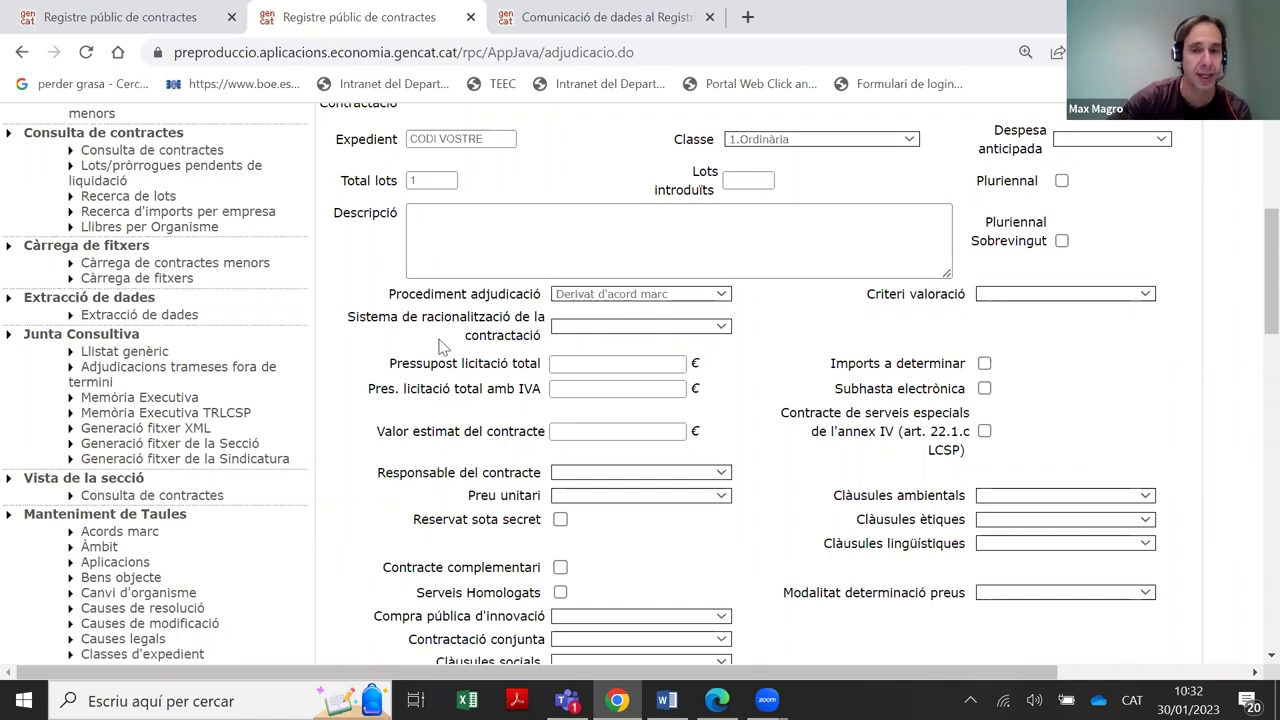
# Set the contract's Sistema de racionalització de la contractació to Acord Marc
pyautogui.moveTo(347, 318); pyautogui.dragTo(557, 334)
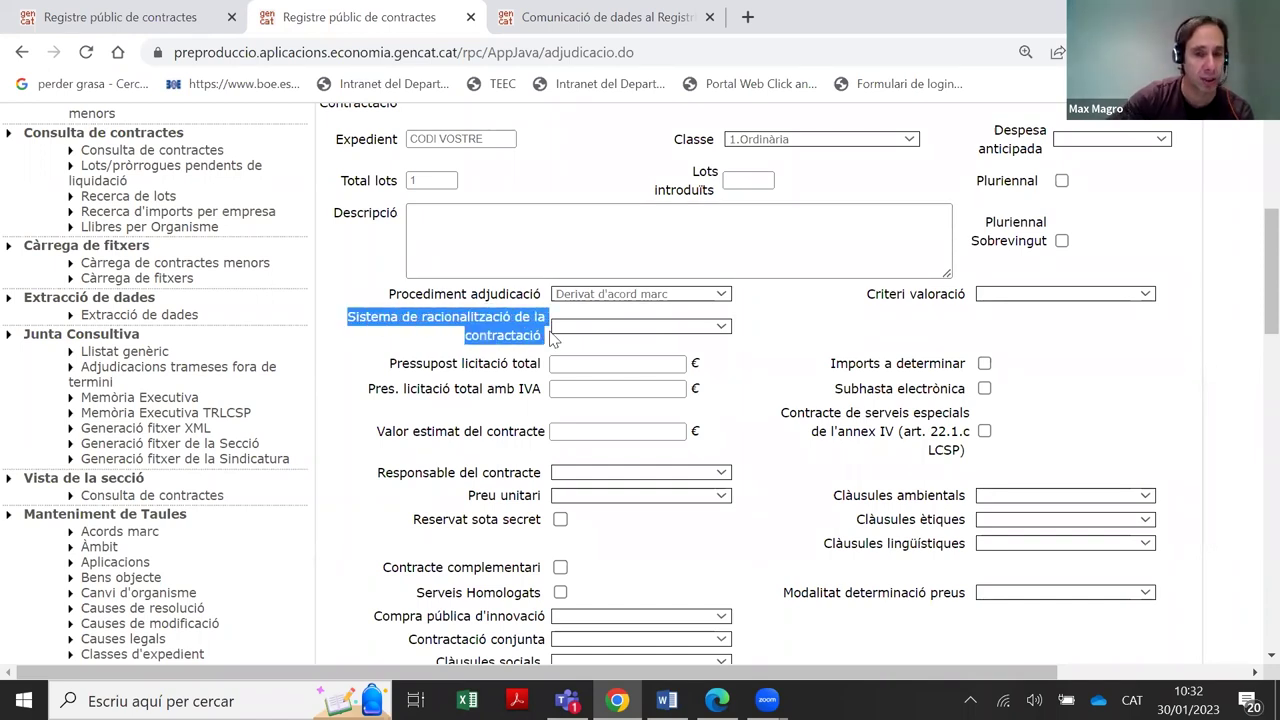
pyautogui.click(560, 330)
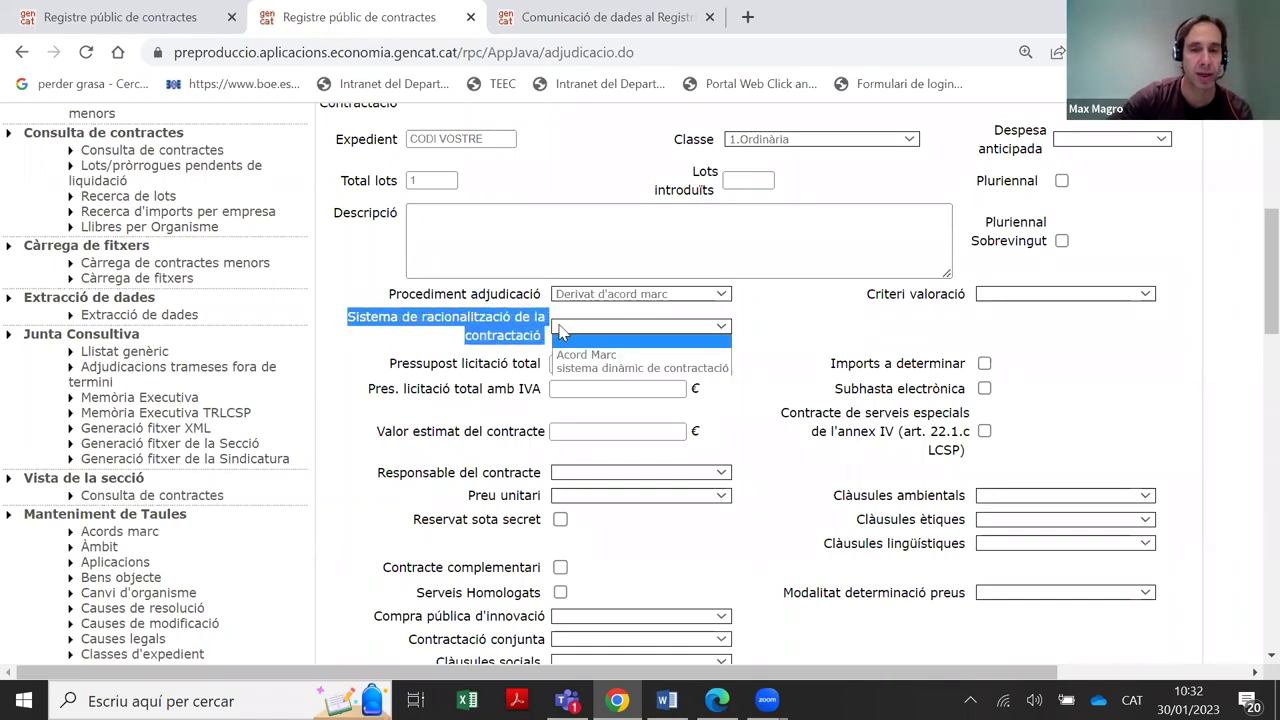
pyautogui.click(566, 355)
pyautogui.click(780, 311)
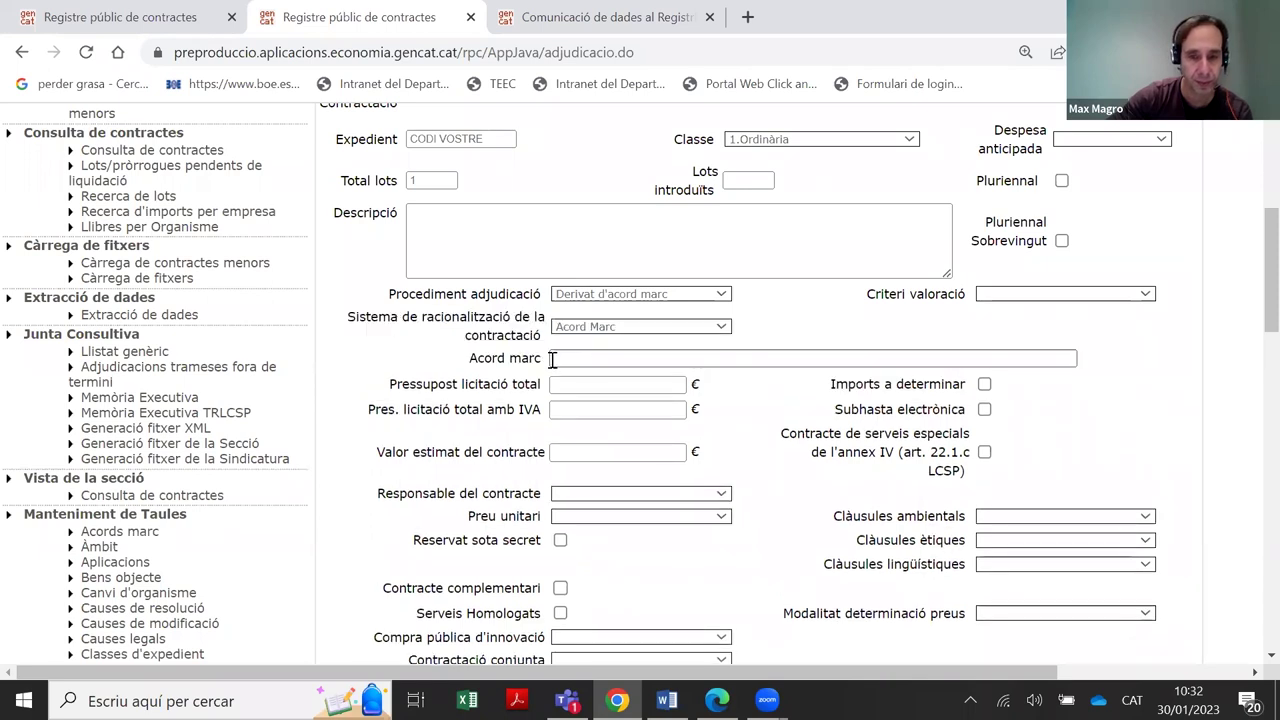
# Change the Sistema de racionalització de la contractació to sistema dinàmic de contractació
pyautogui.moveTo(349, 319); pyautogui.dragTo(533, 335)
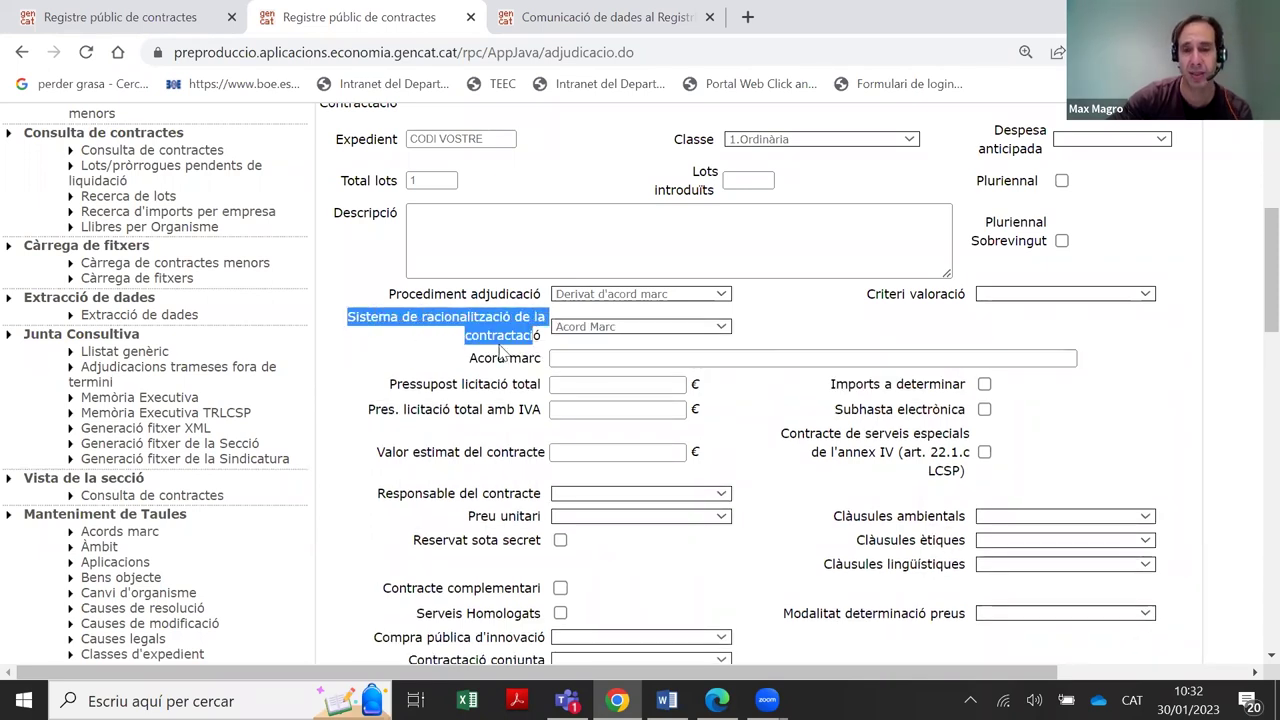
pyautogui.click(721, 327)
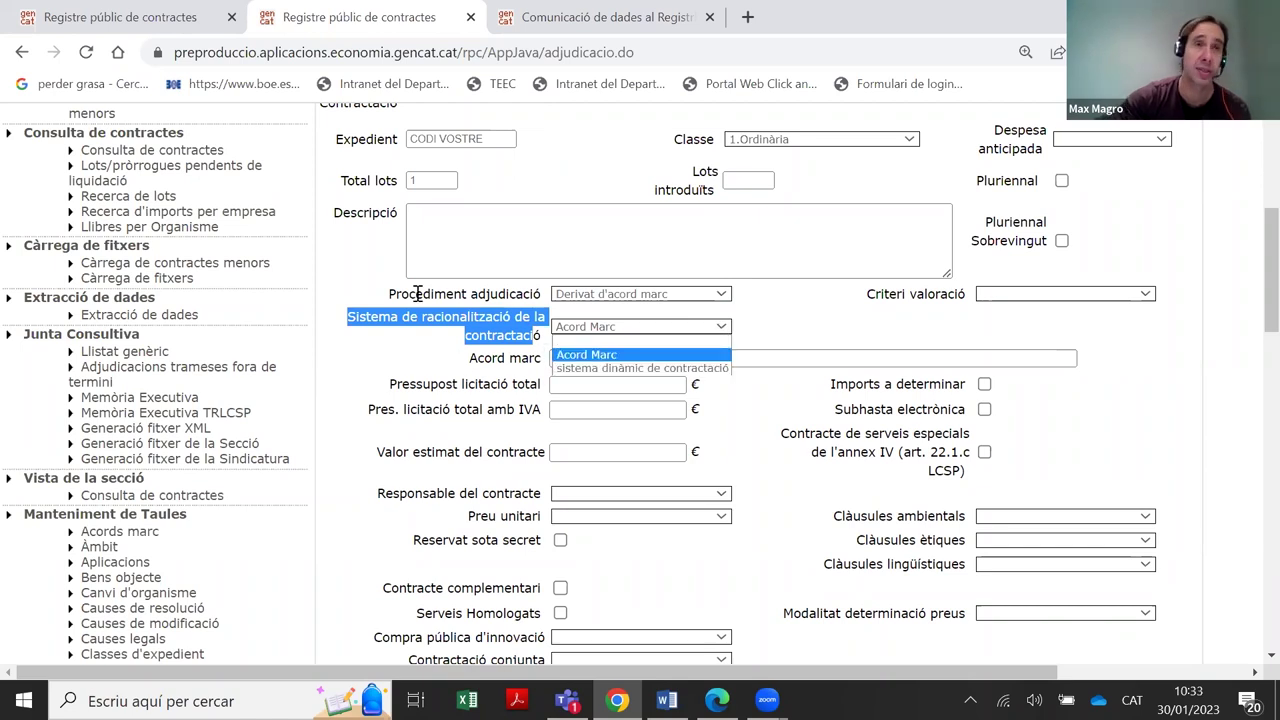
pyautogui.click(600, 368)
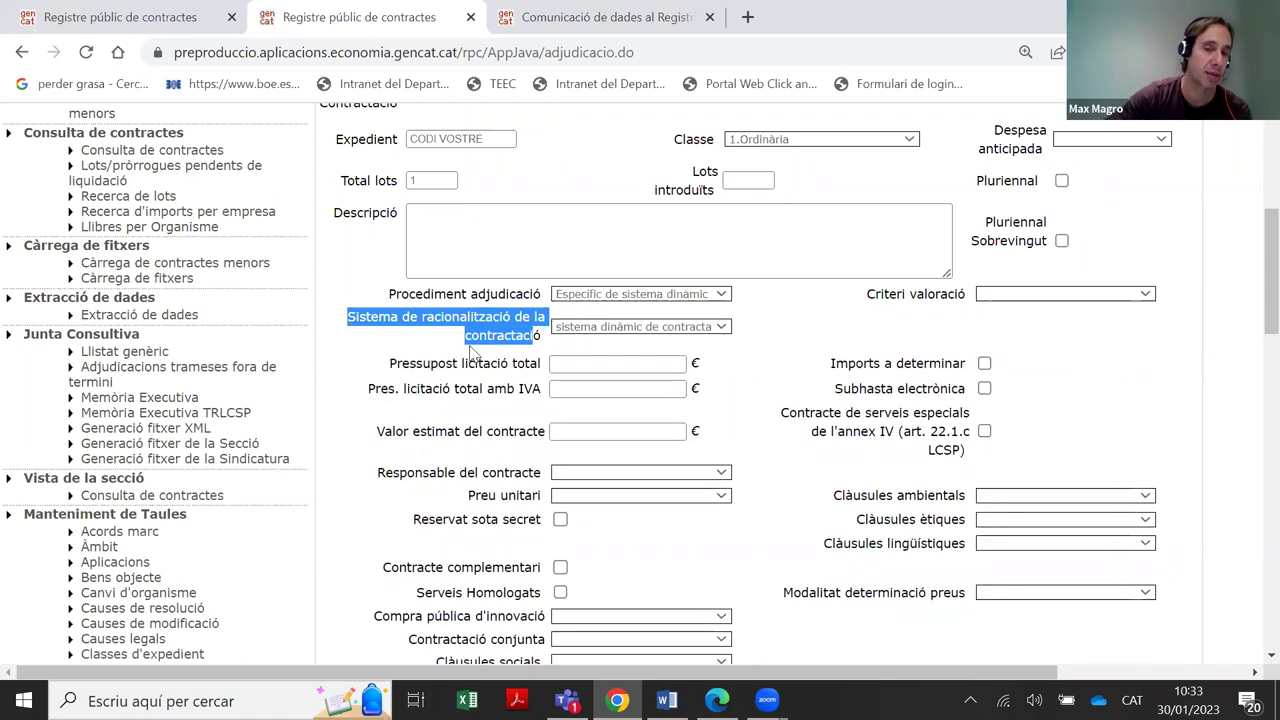
# Return the Procediment adjudicació to Derivat d'acord marc and the Sistema de racionalització to Acord Marc
pyautogui.click(690, 294)
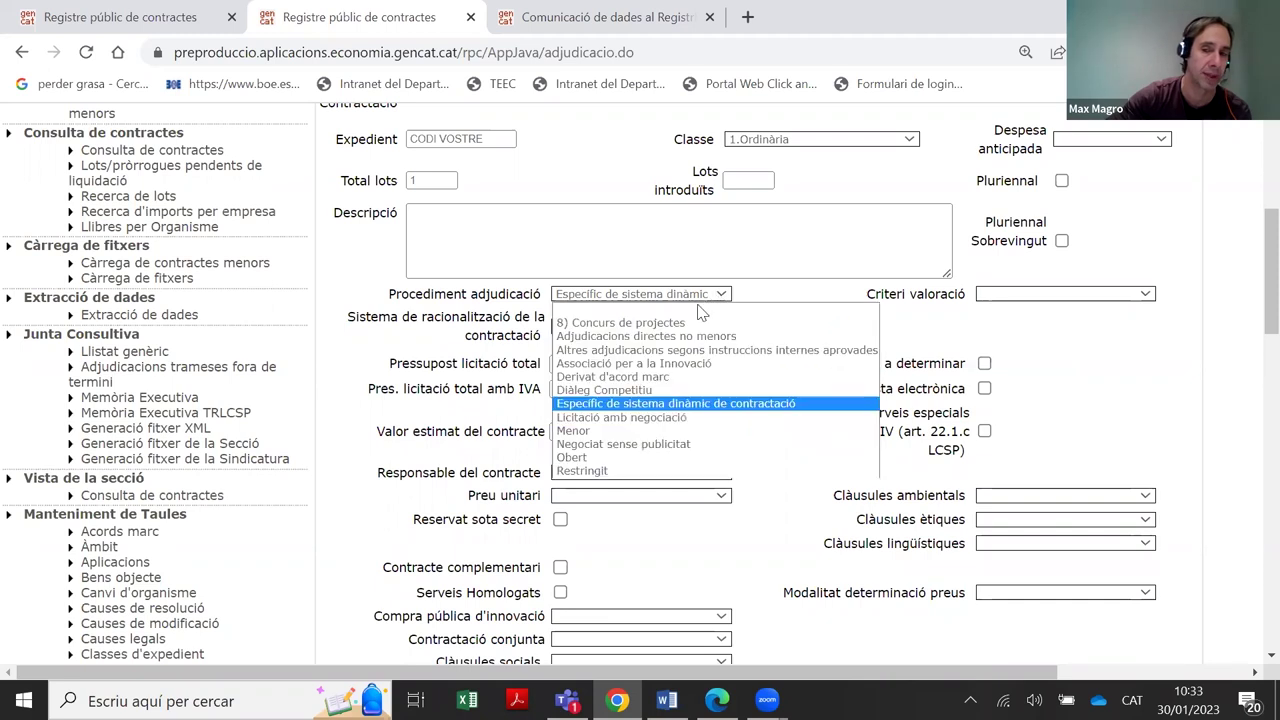
pyautogui.click(668, 377)
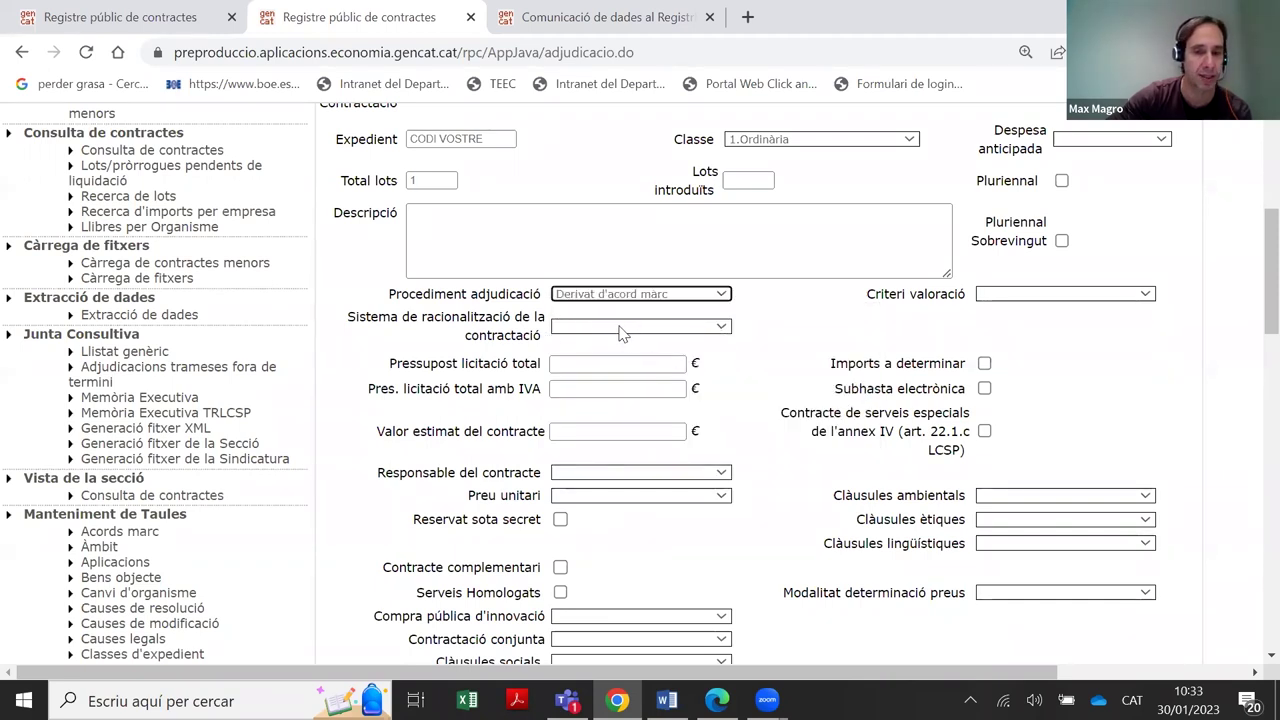
pyautogui.click(624, 328)
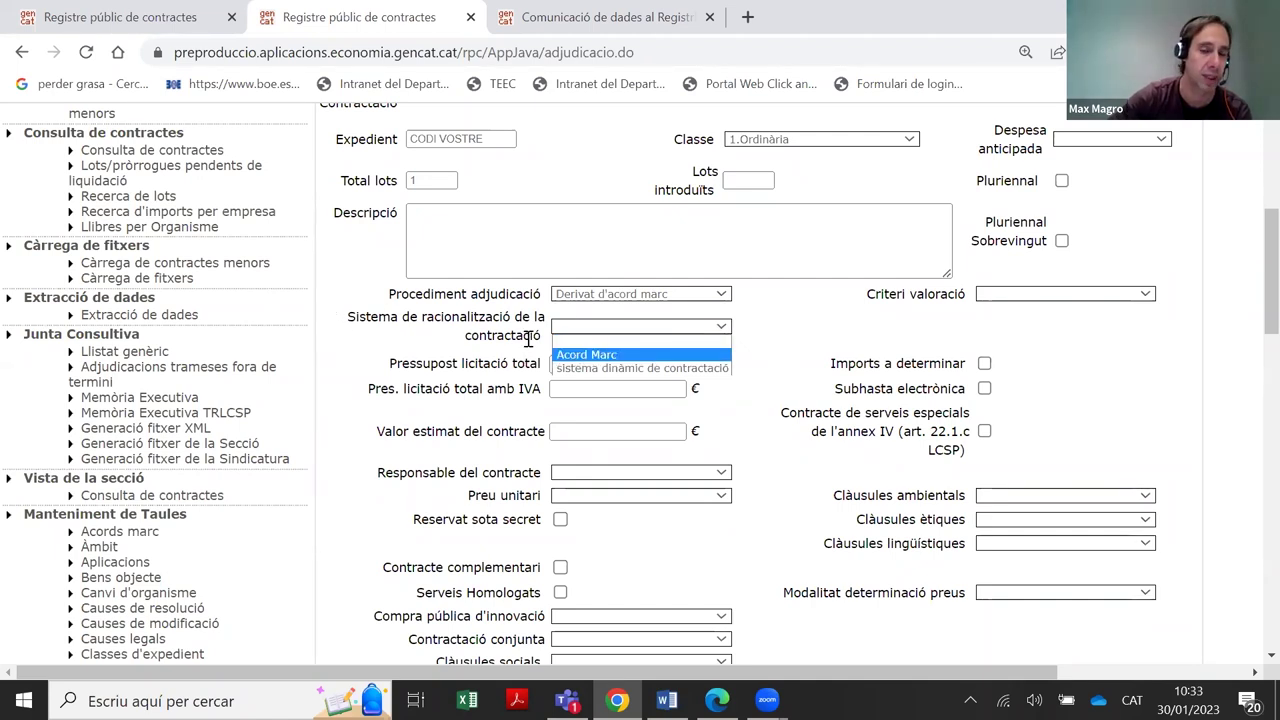
pyautogui.click(587, 355)
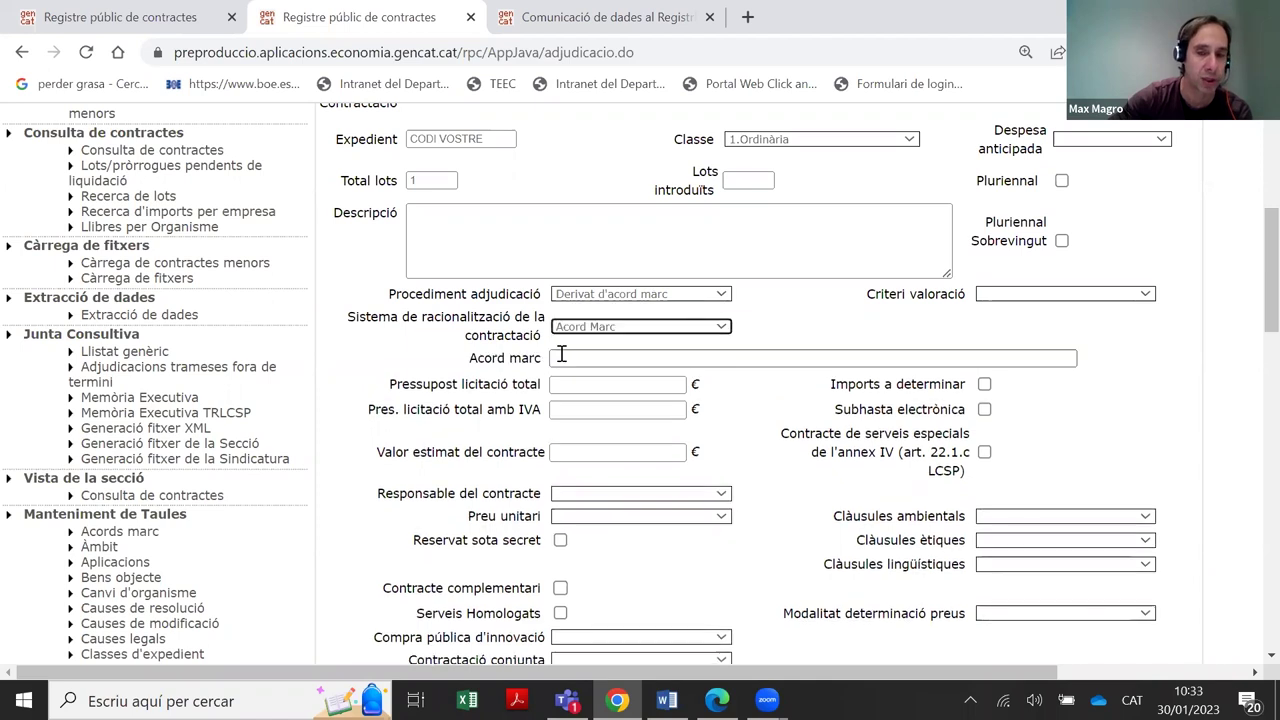
# Search the Acord marc field for "acord" and choose acord marc obert sense lots mrc 14/09/2021 bbb
pyautogui.moveTo(468, 358); pyautogui.dragTo(538, 363)
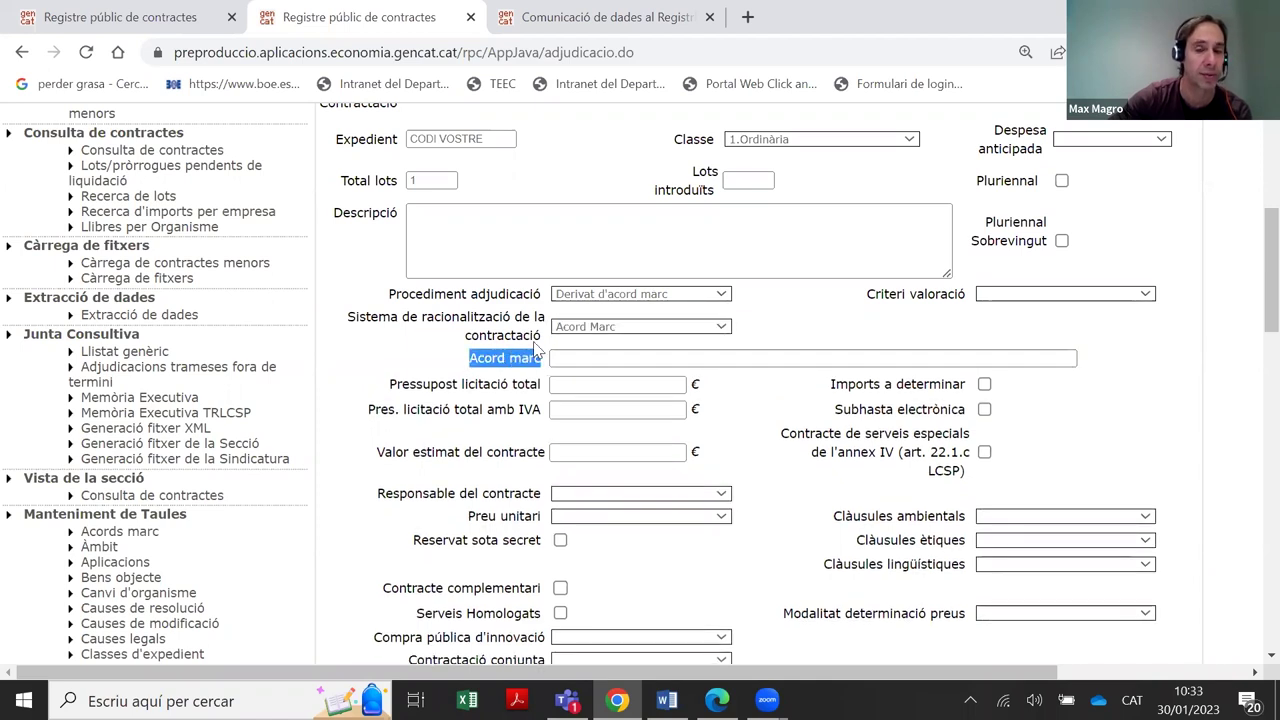
pyautogui.click(1033, 345)
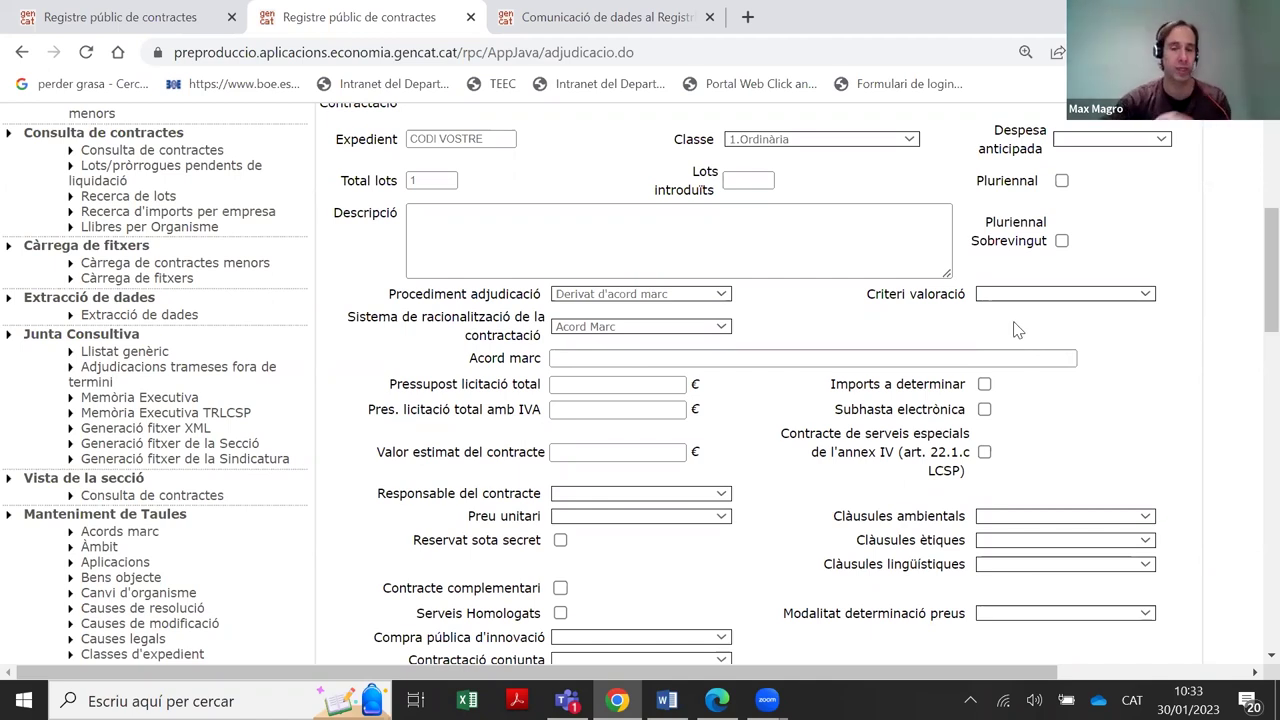
pyautogui.click(845, 360)
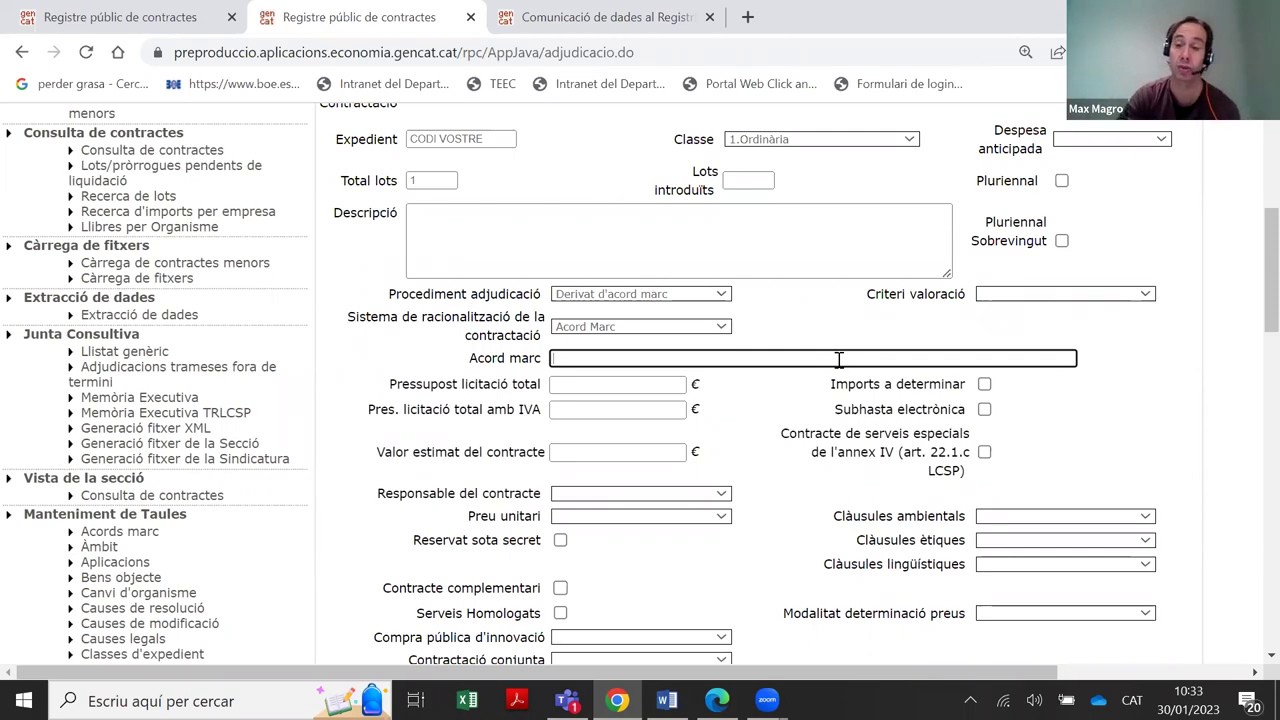
pyautogui.write('acord')
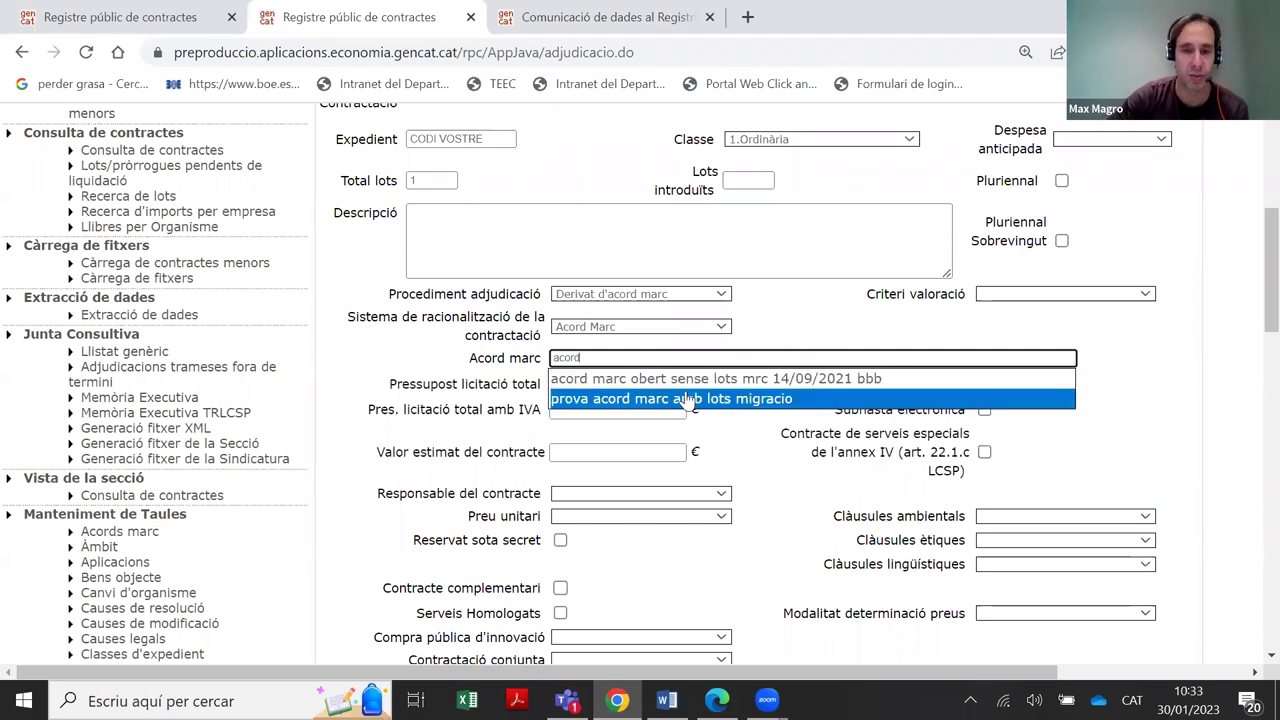
pyautogui.click(618, 377)
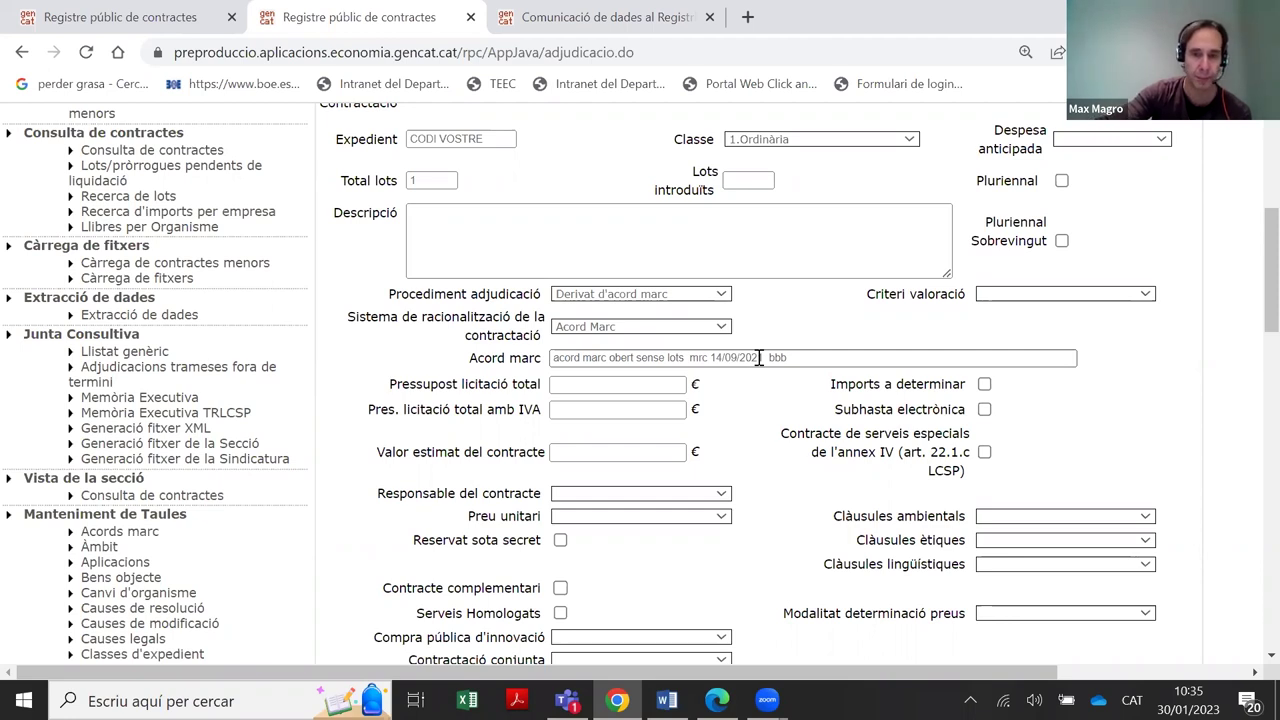
# Set the Procediment adjudicació to Adjudicacions directes no menors and clear the Sistema de racionalització
pyautogui.click(717, 300)
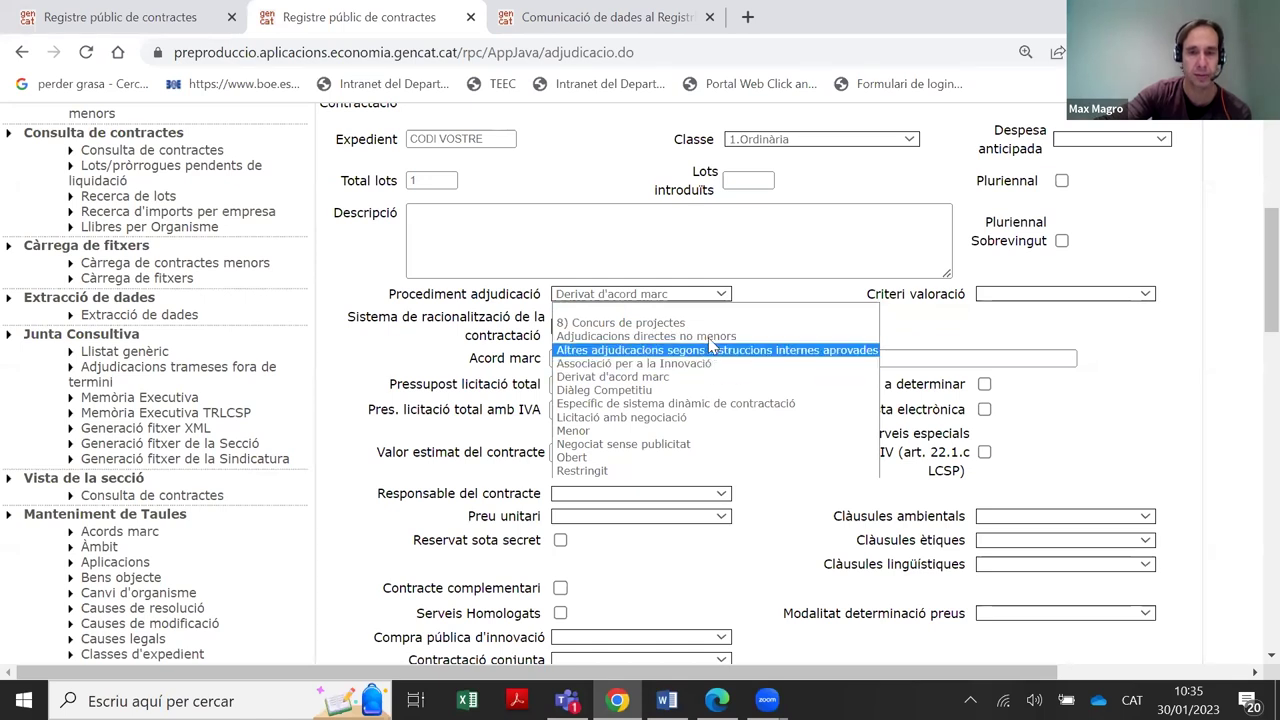
pyautogui.click(712, 336)
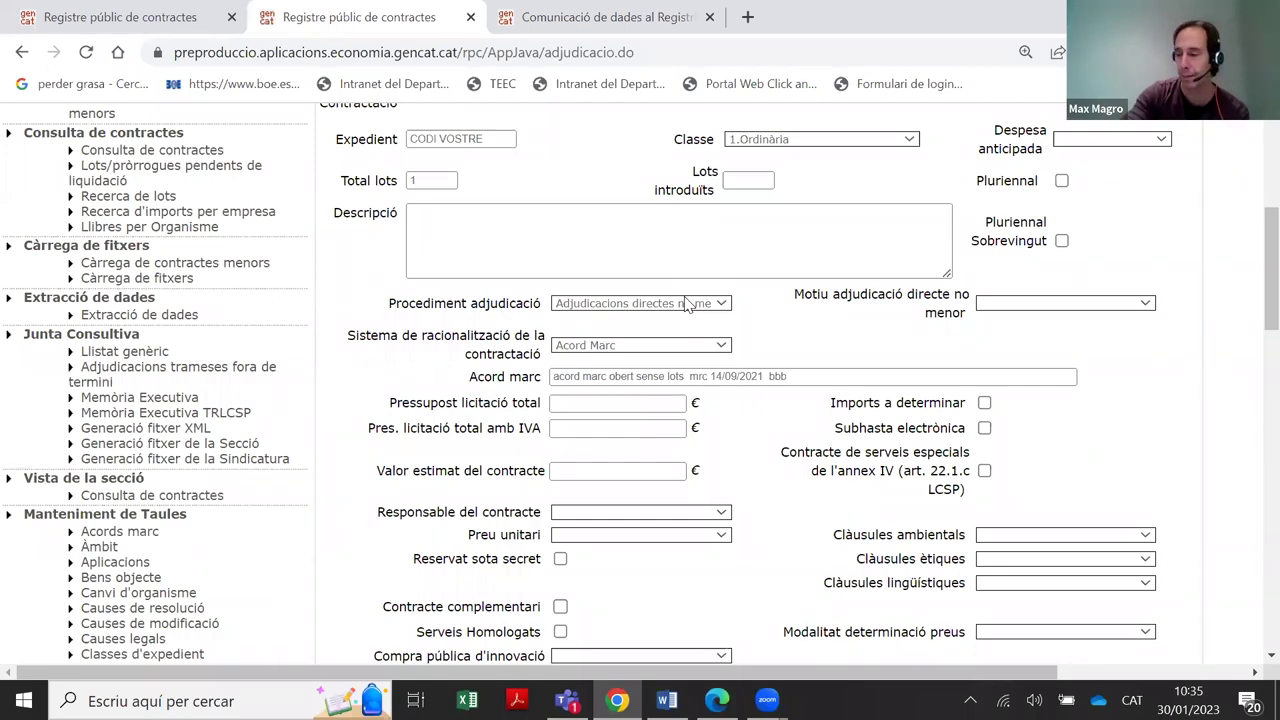
pyautogui.click(720, 345)
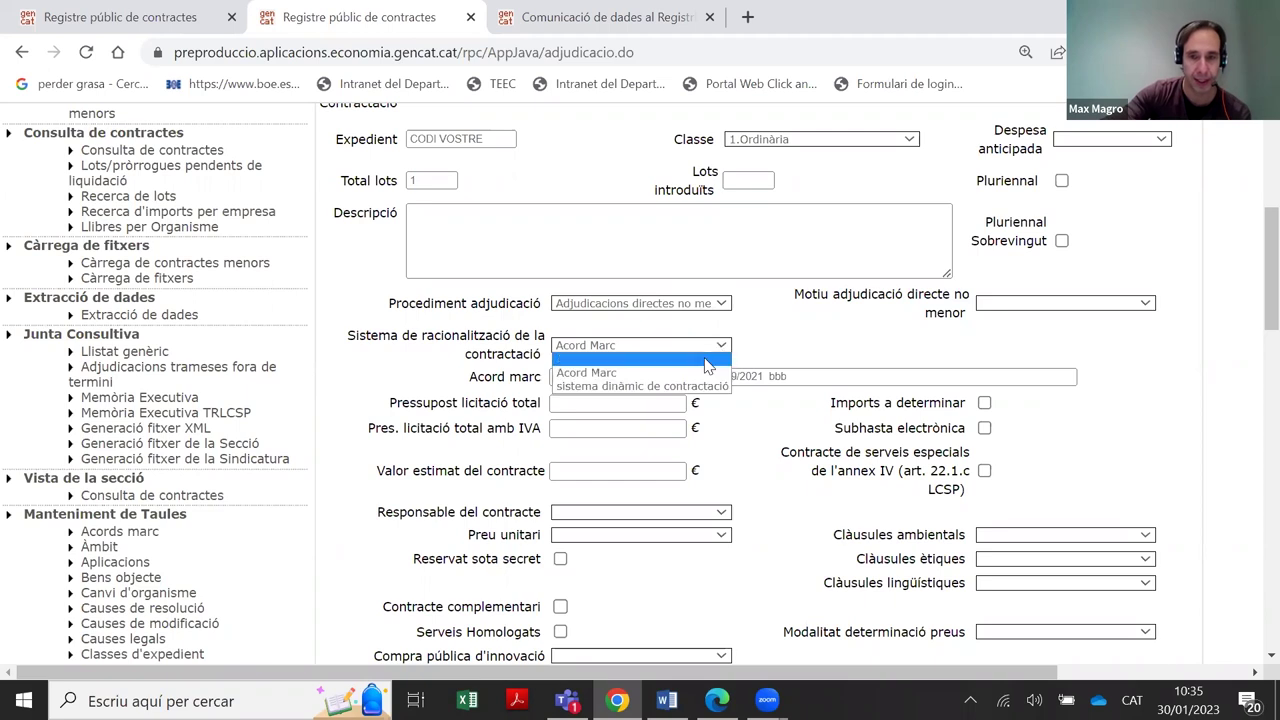
pyautogui.click(712, 357)
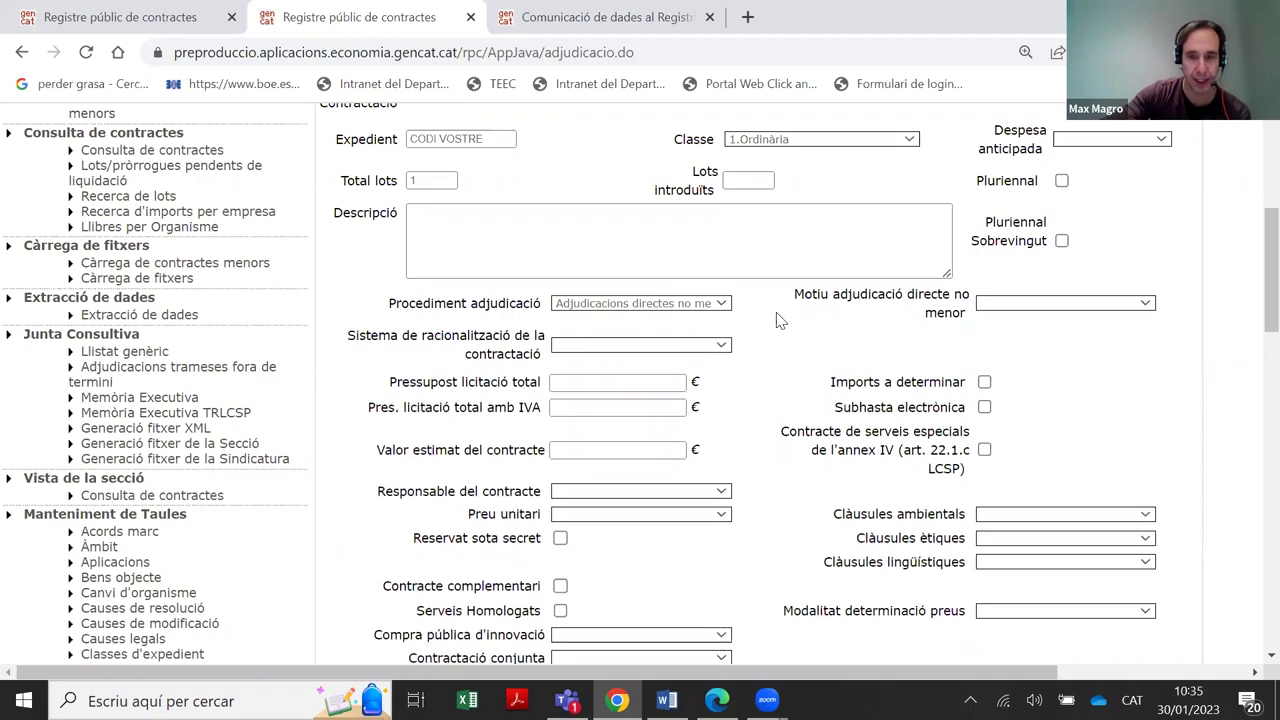
# Set the Procediment adjudicació to Negociat sense publicitat and examine the Causa legal options and Nombre d'invitacions under Dades procediment
pyautogui.click(723, 308)
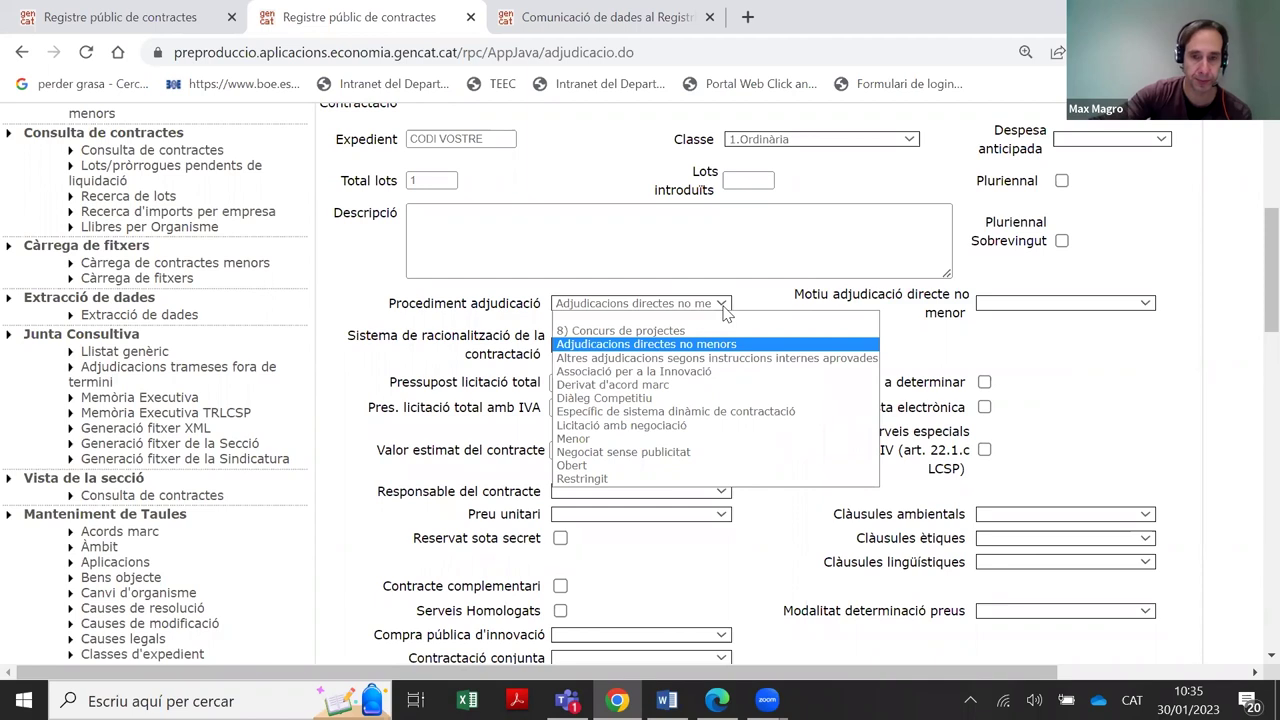
pyautogui.click(622, 457)
pyautogui.scroll(-3, 413, 452)
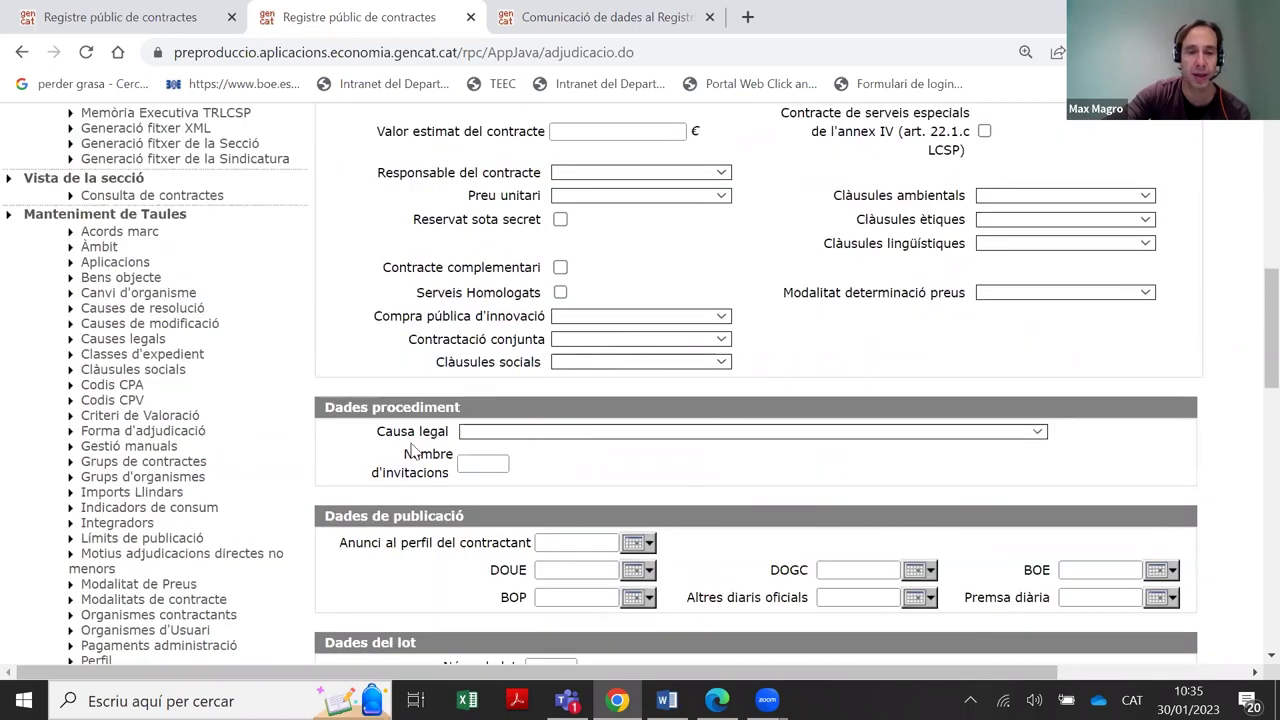
pyautogui.click(515, 432)
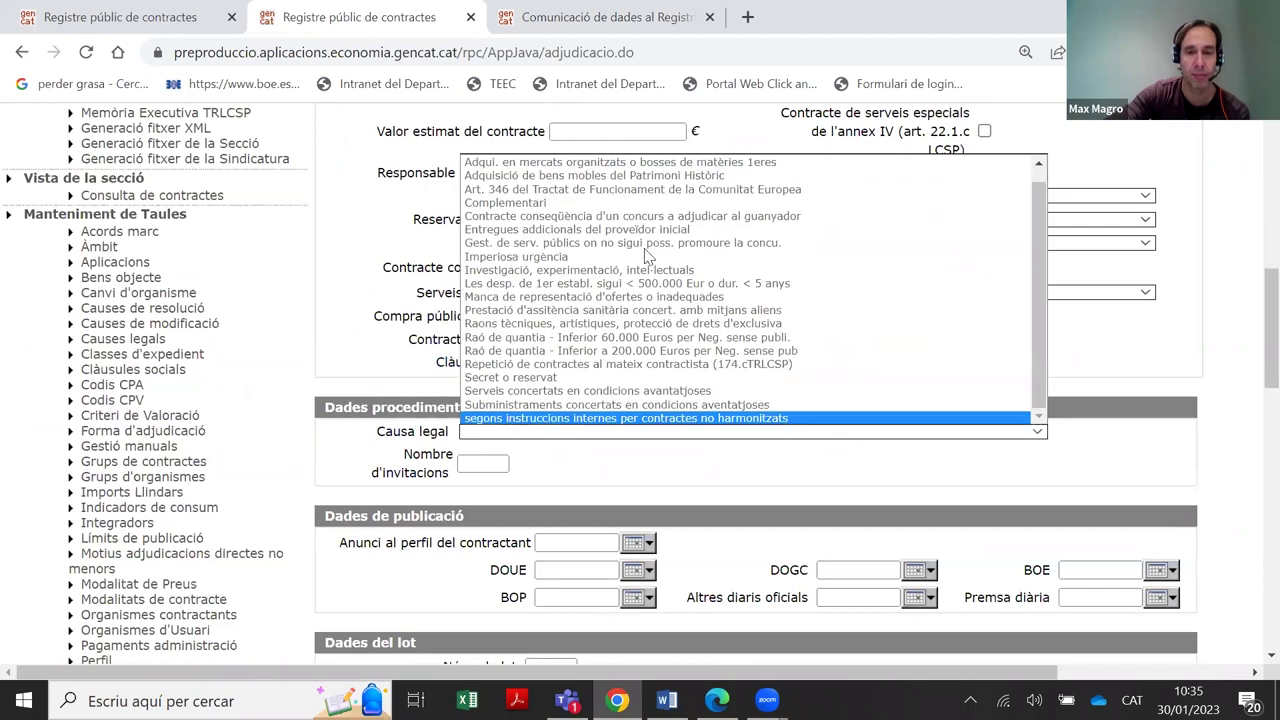
pyautogui.click(485, 464)
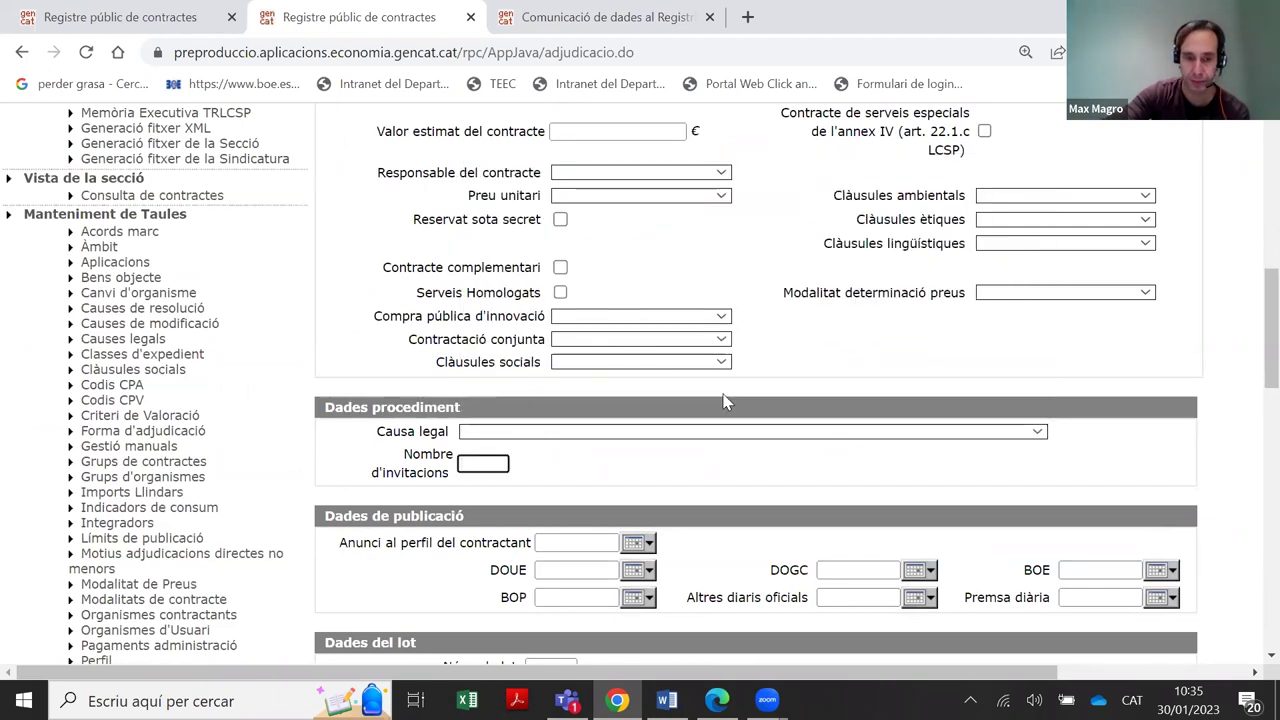
pyautogui.scroll(2, 725, 401)
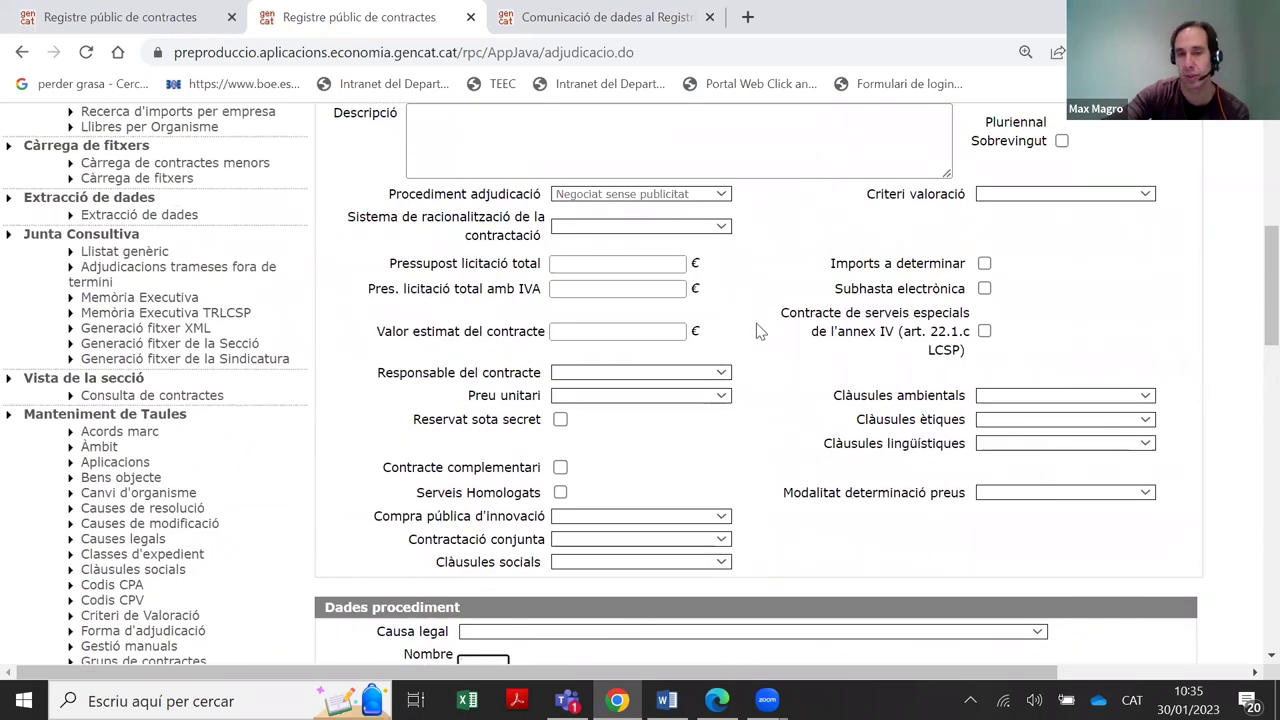
pyautogui.scroll(-1, 749, 438)
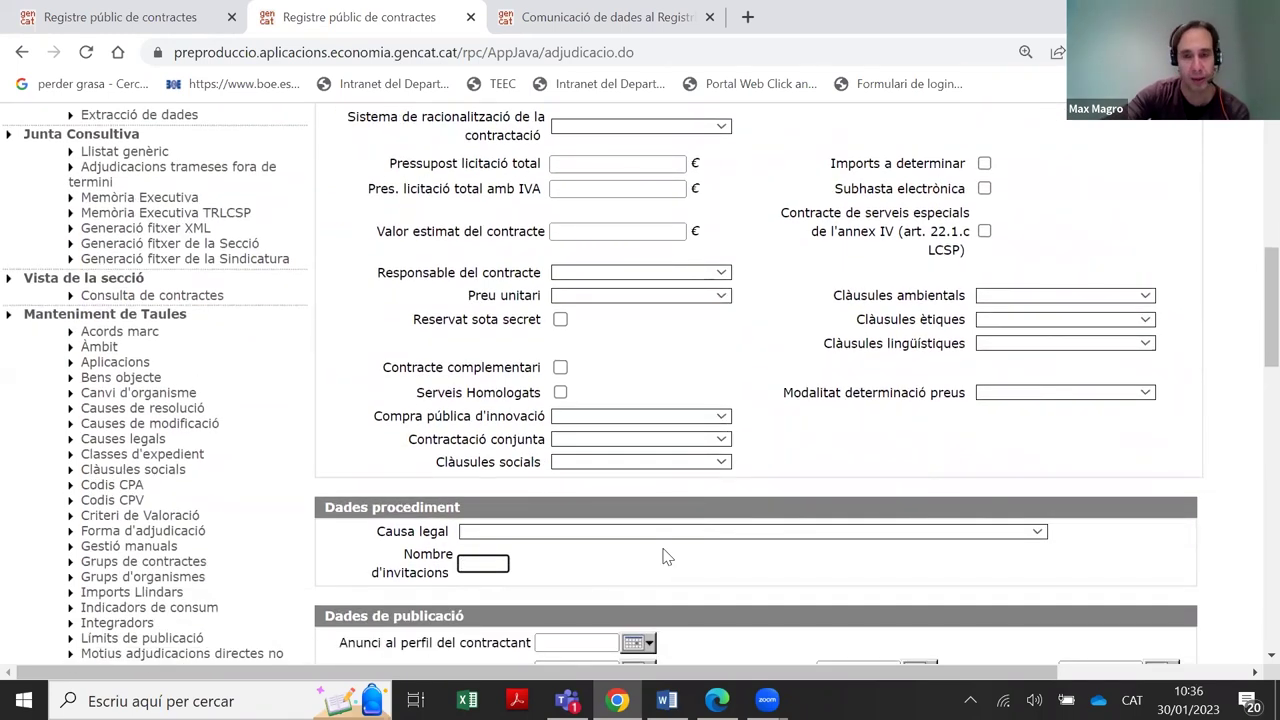
pyautogui.scroll(1, 890, 414)
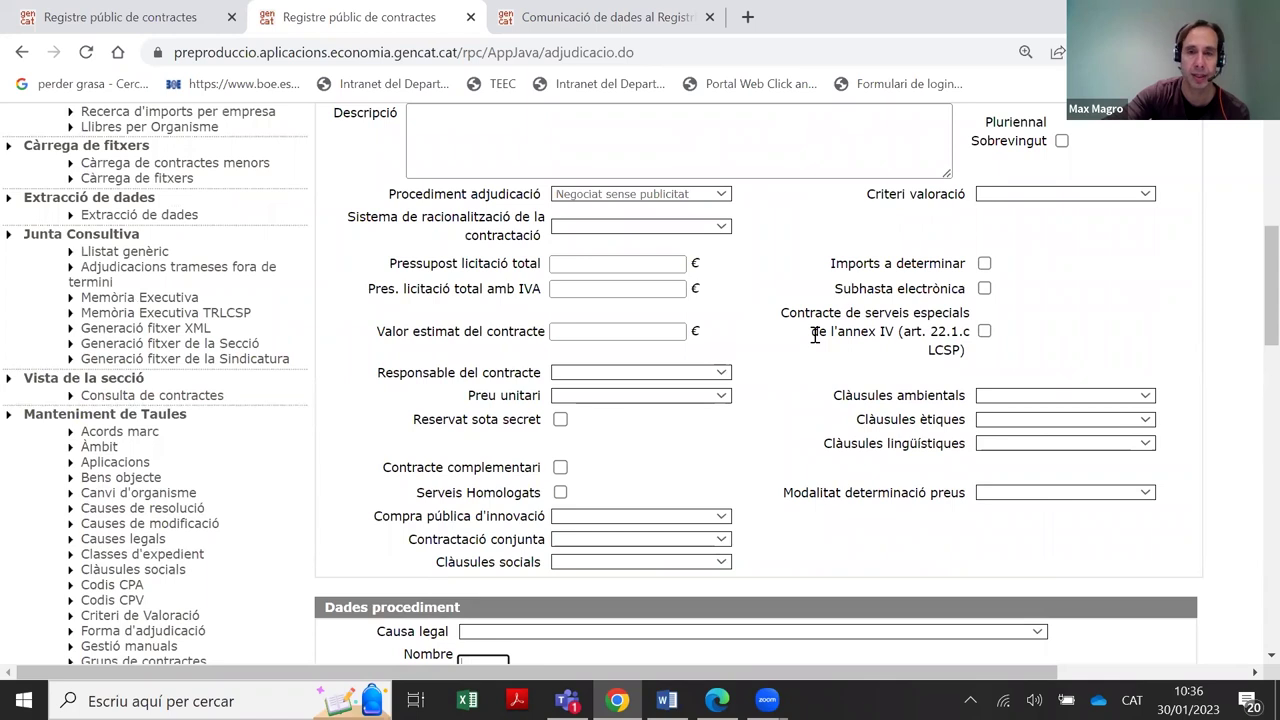
# Set the Procediment adjudicació to Adjudicacions directes no menors with Contractació d'accés a BBDD i subscripció de publicacions (DA 9 LCSP) as the motiu
pyautogui.click(718, 197)
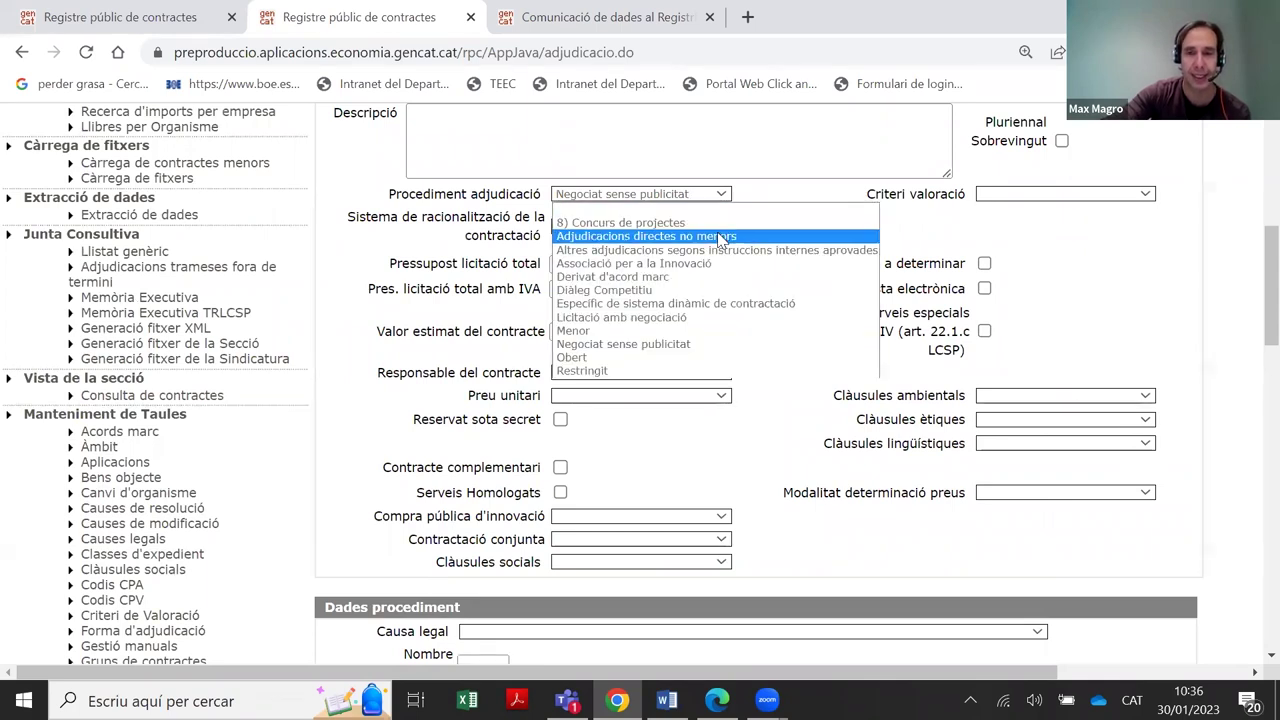
pyautogui.click(720, 238)
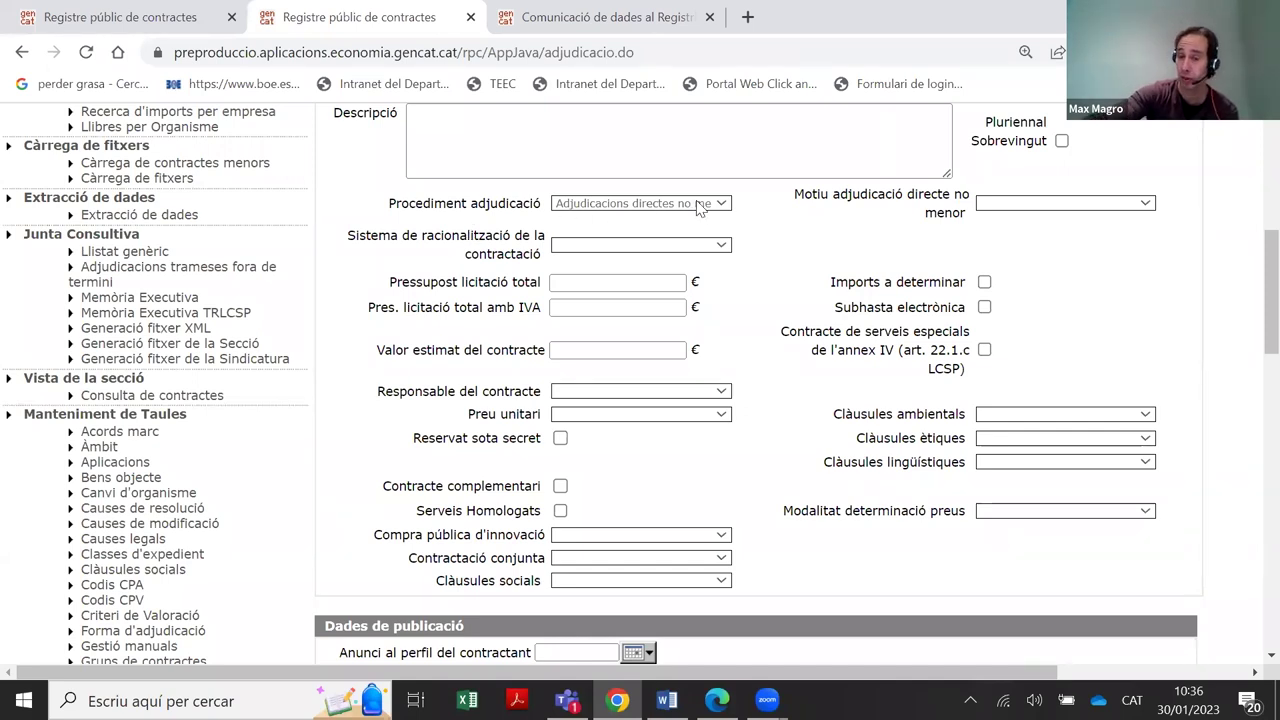
pyautogui.click(500, 150)
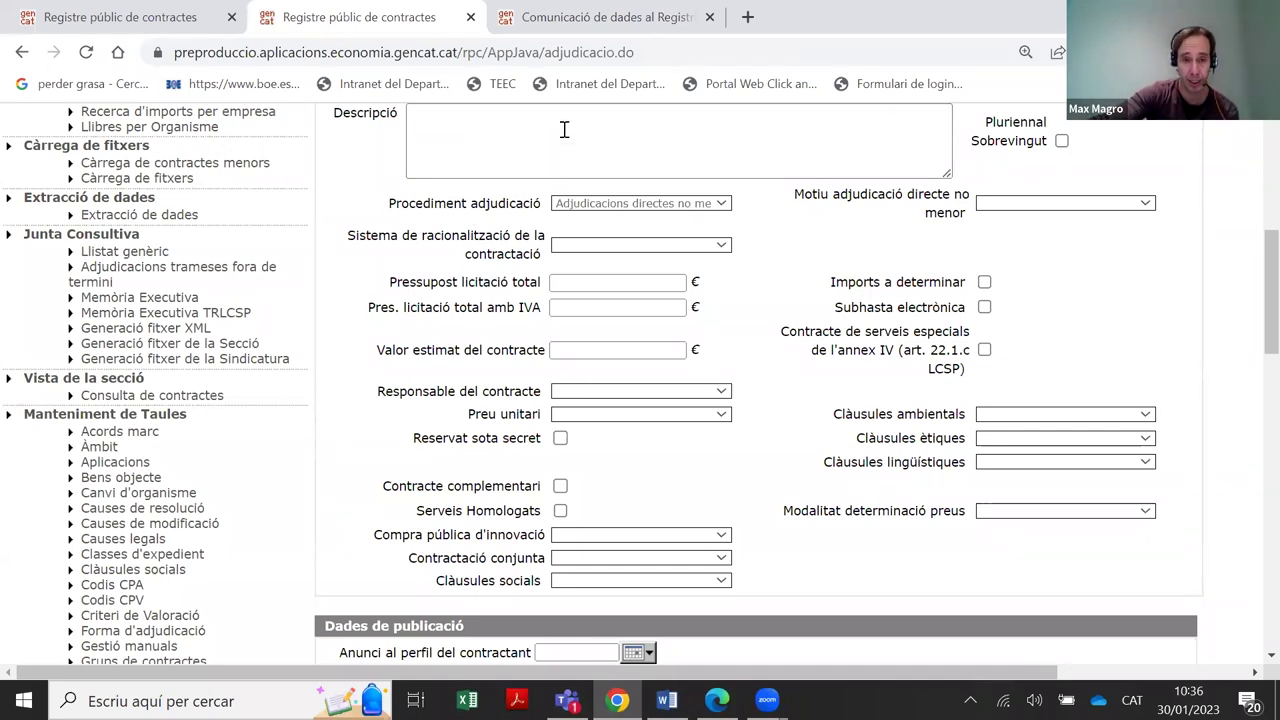
pyautogui.moveTo(797, 194); pyautogui.dragTo(987, 219)
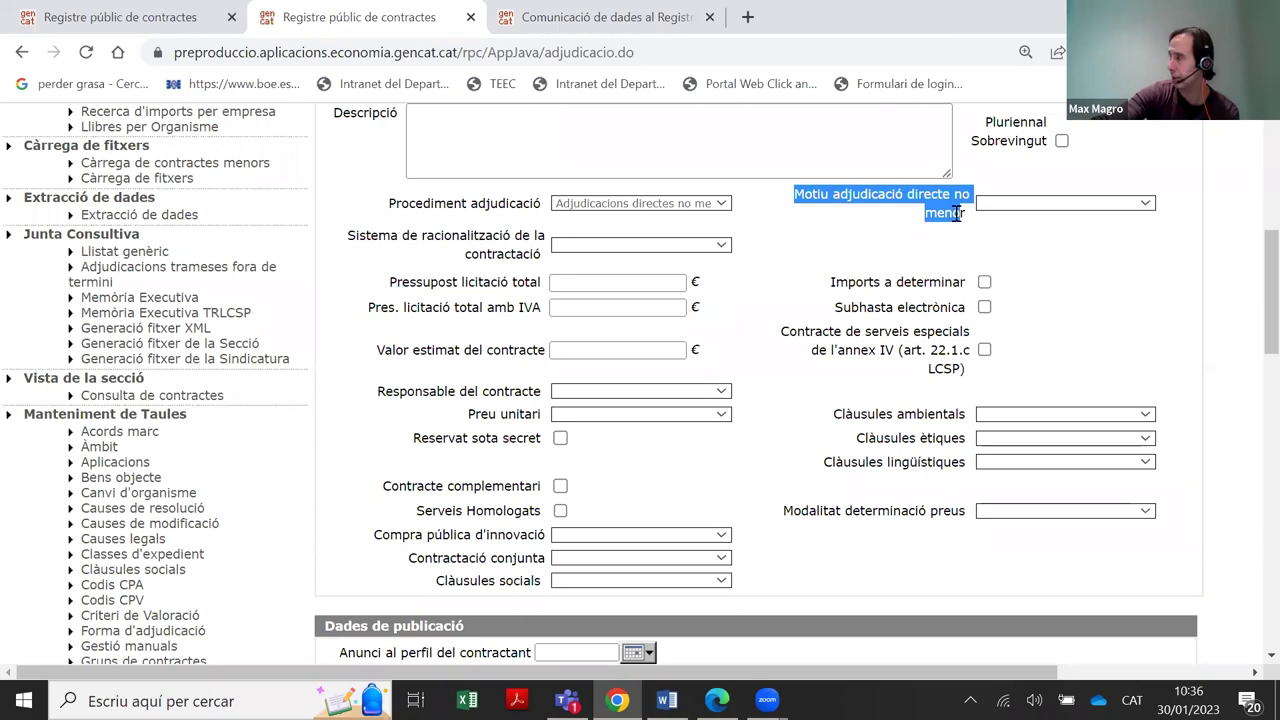
pyautogui.click(1036, 207)
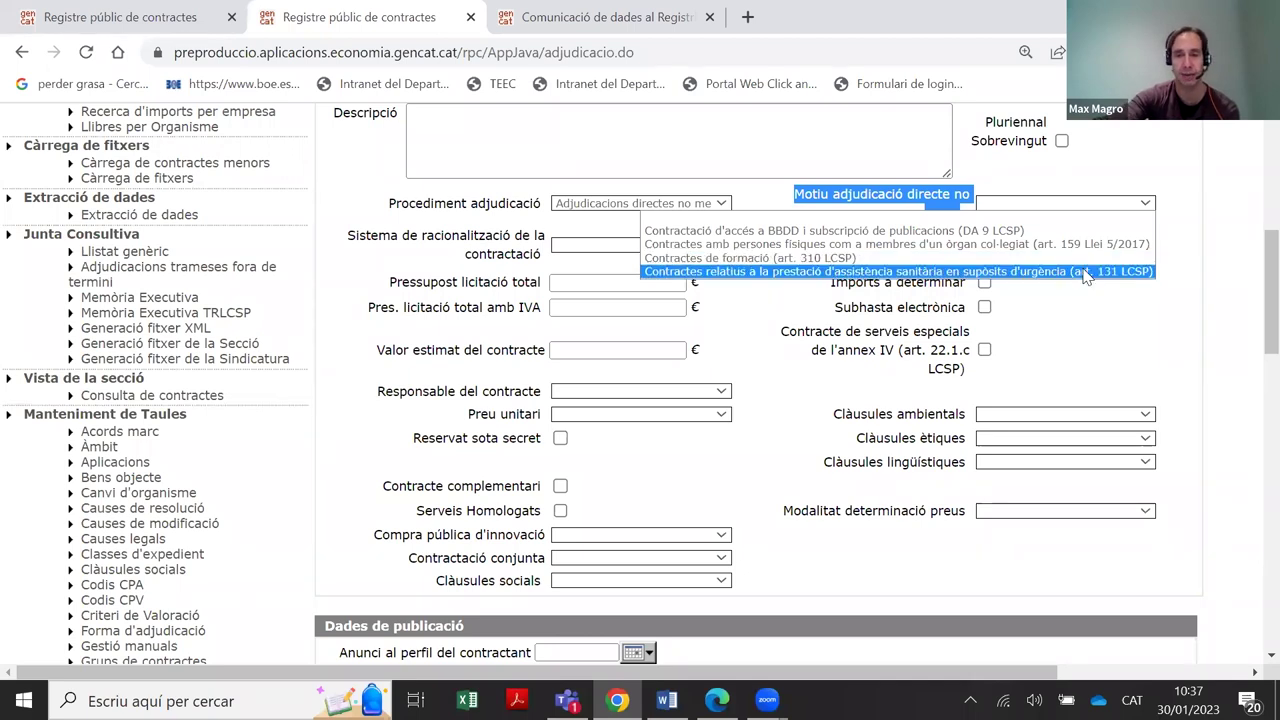
pyautogui.click(1138, 231)
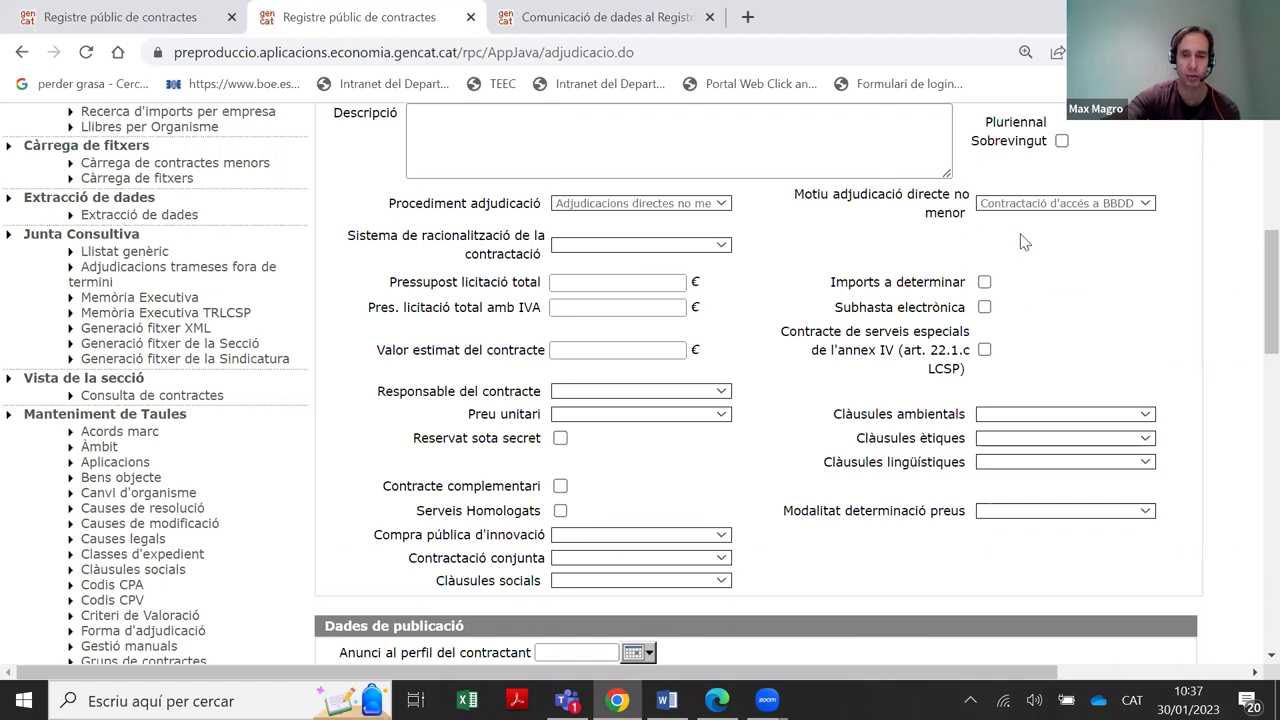
# Look over the Pressupost licitació total, Pres. licitació total amb IVA, Valor estimat and Responsable del contracte fields
pyautogui.scroll(-1, 1025, 242)
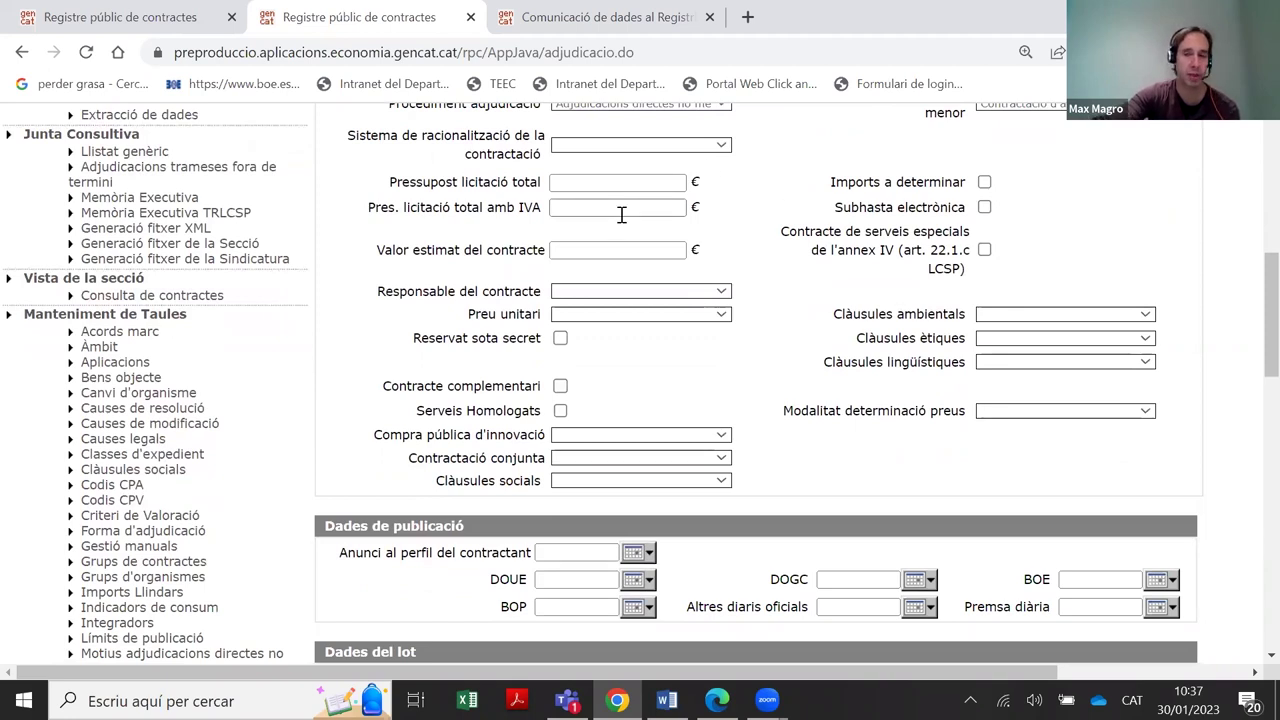
pyautogui.click(569, 189)
pyautogui.click(567, 210)
pyautogui.click(398, 257)
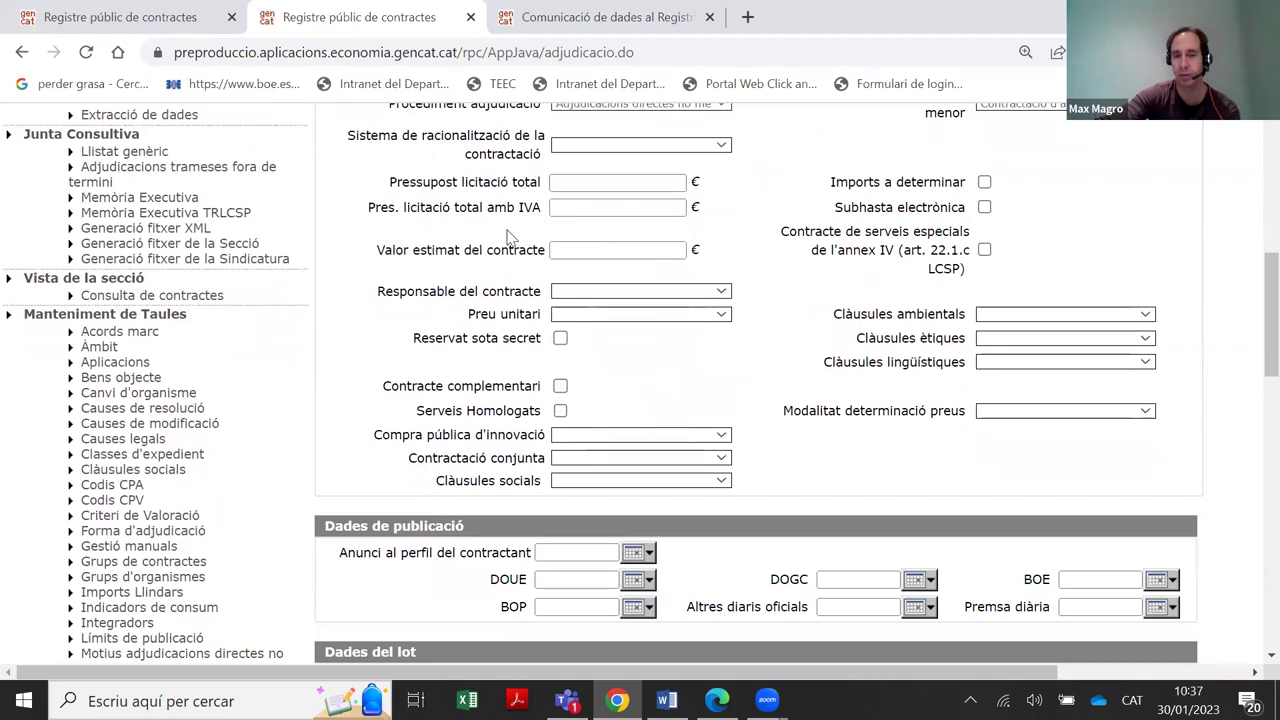
pyautogui.click(671, 290)
pyautogui.click(708, 280)
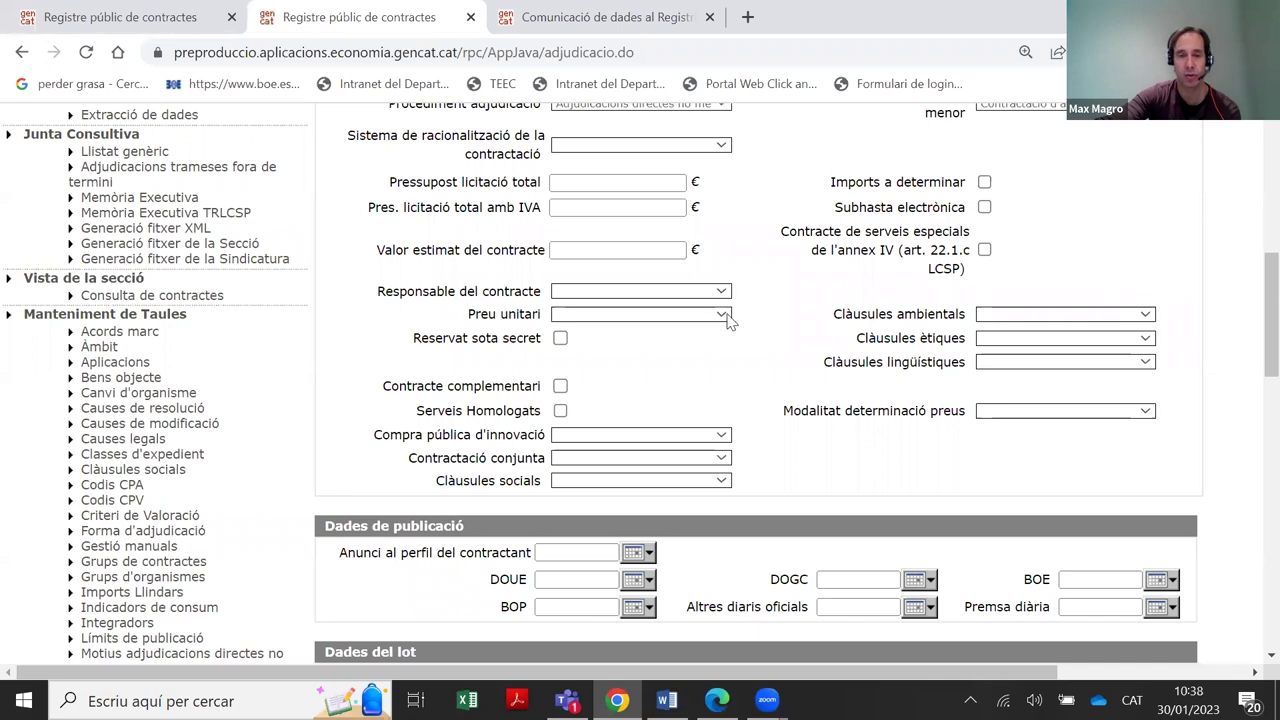
pyautogui.scroll(-1, 616, 368)
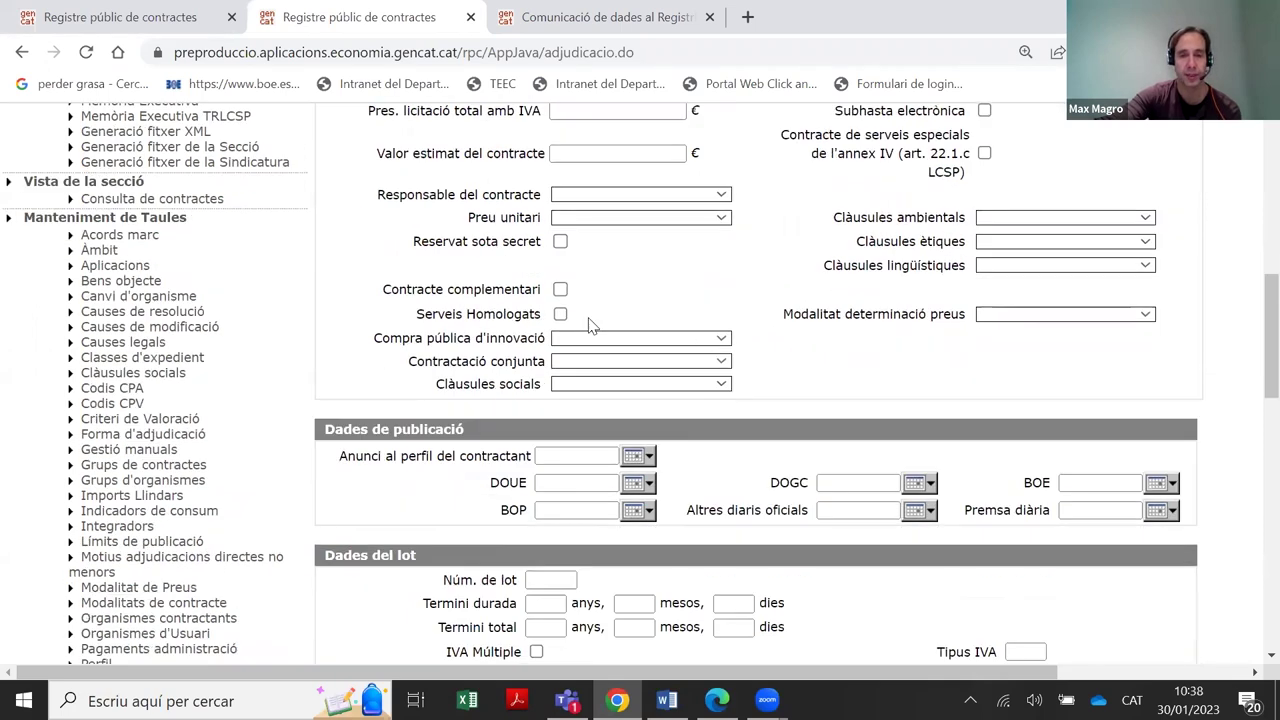
pyautogui.click(560, 239)
pyautogui.click(560, 239)
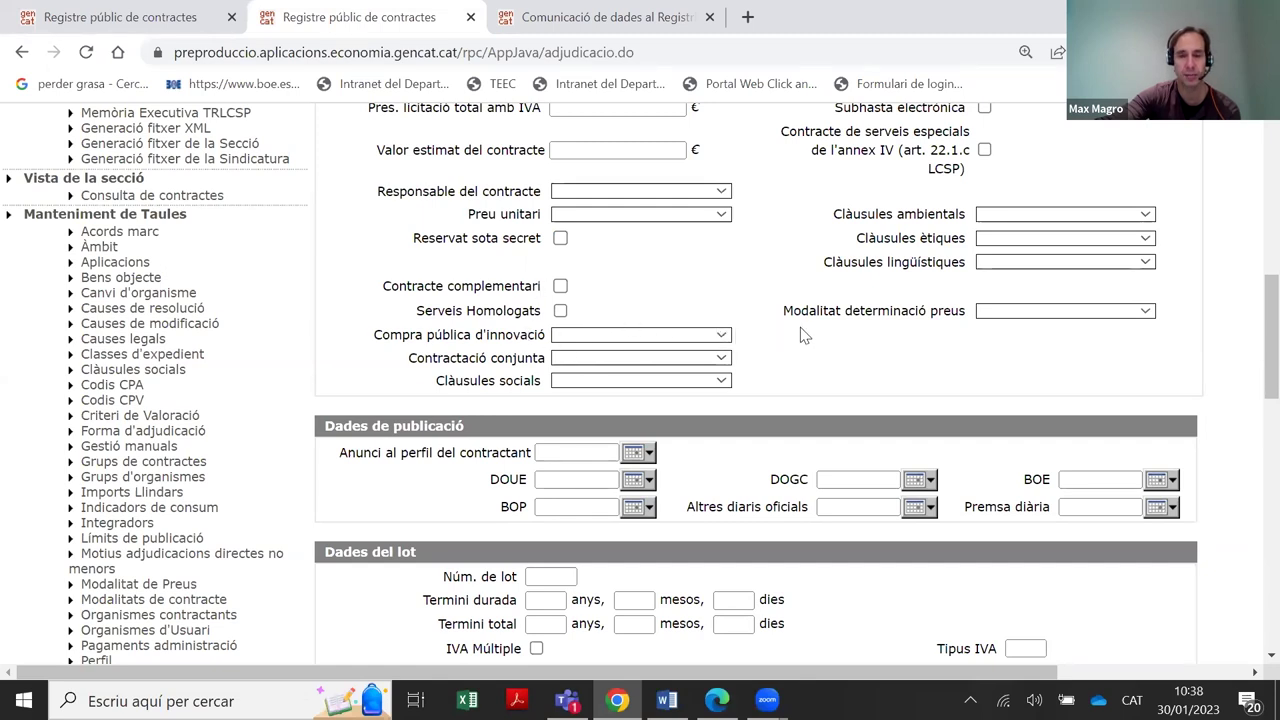
# Set both Clàusules ambientals and Clàusules ètiques to No
pyautogui.click(982, 216)
pyautogui.click(985, 240)
pyautogui.click(1000, 238)
pyautogui.click(1005, 266)
pyautogui.click(1010, 216)
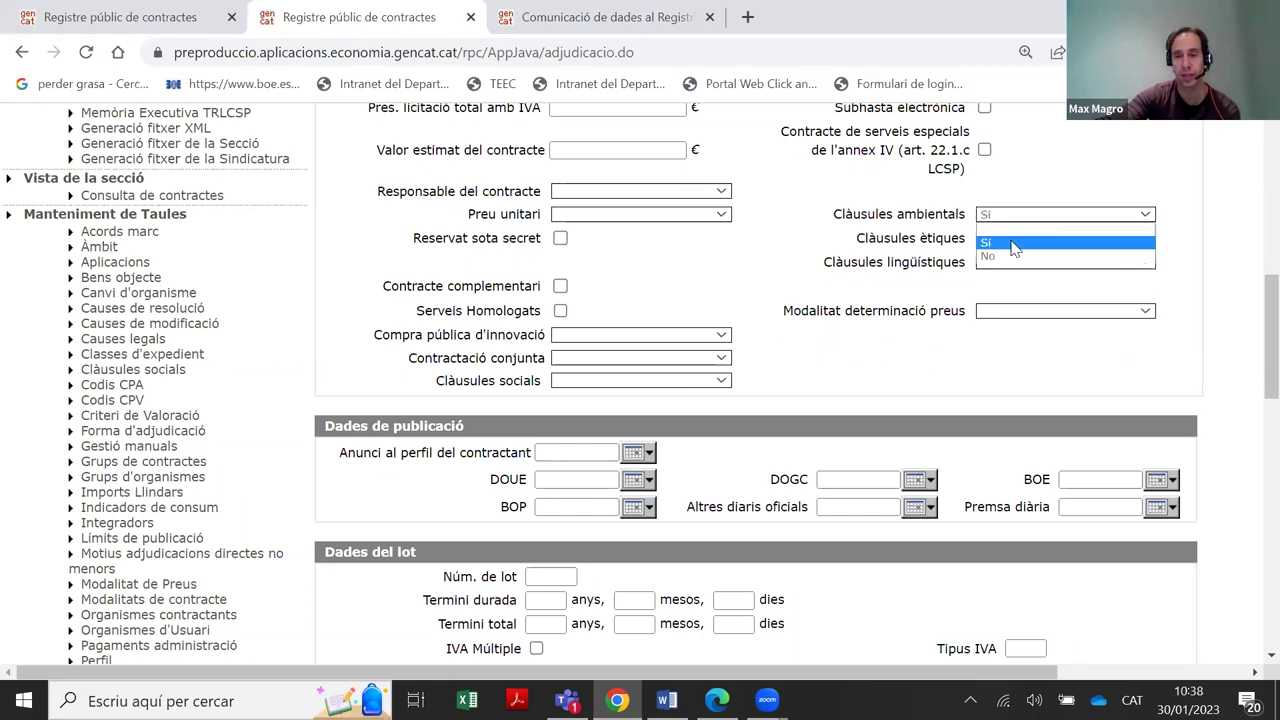
pyautogui.click(1011, 257)
pyautogui.click(1007, 262)
pyautogui.click(1005, 279)
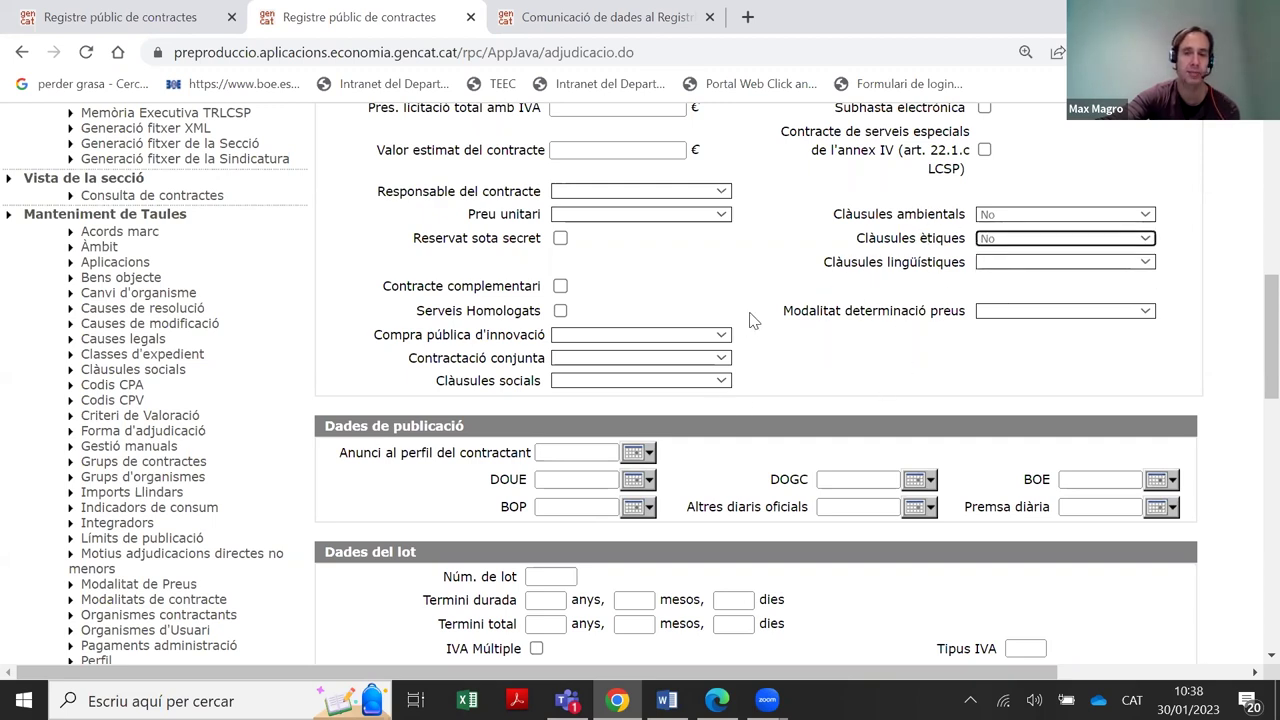
# Set Clàusules socials to Sí and check the clauses offered under Clàusules Socials per afegir
pyautogui.moveTo(432, 390); pyautogui.dragTo(572, 386)
pyautogui.click(572, 382)
pyautogui.click(592, 409)
pyautogui.scroll(-1, 756, 331)
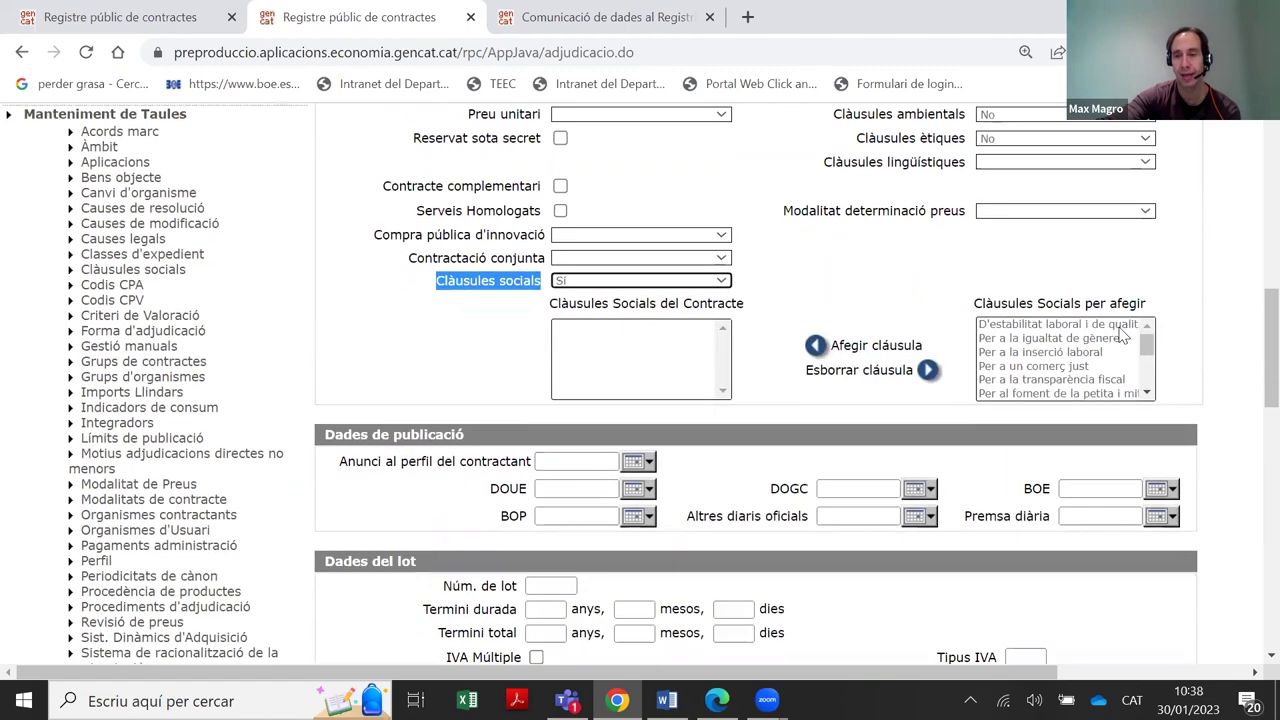
pyautogui.click(1147, 365)
pyautogui.click(1148, 366)
pyautogui.click(1150, 332)
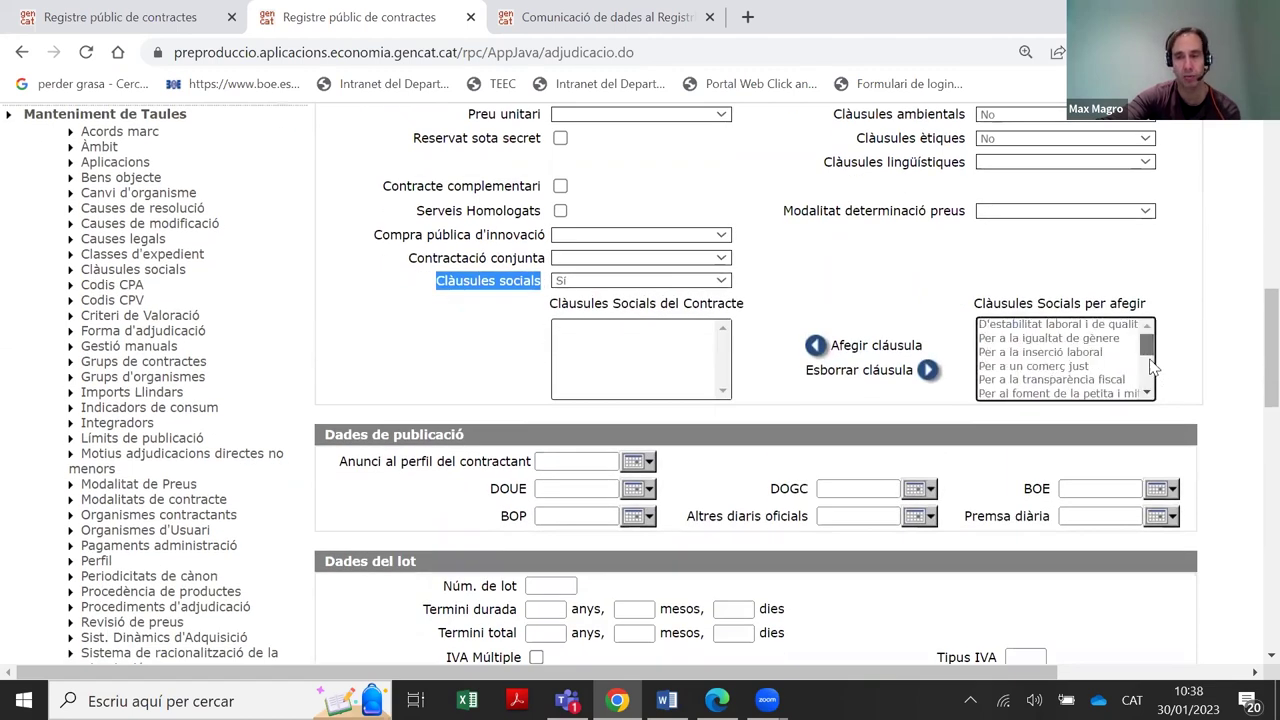
# Add the job stability, Per a la inserció laboral, Per a un comerç just and Per a la transparència fiscal clauses to the contract's social clauses
pyautogui.click(1078, 326)
pyautogui.click(816, 346)
pyautogui.click(1007, 352)
pyautogui.click(816, 346)
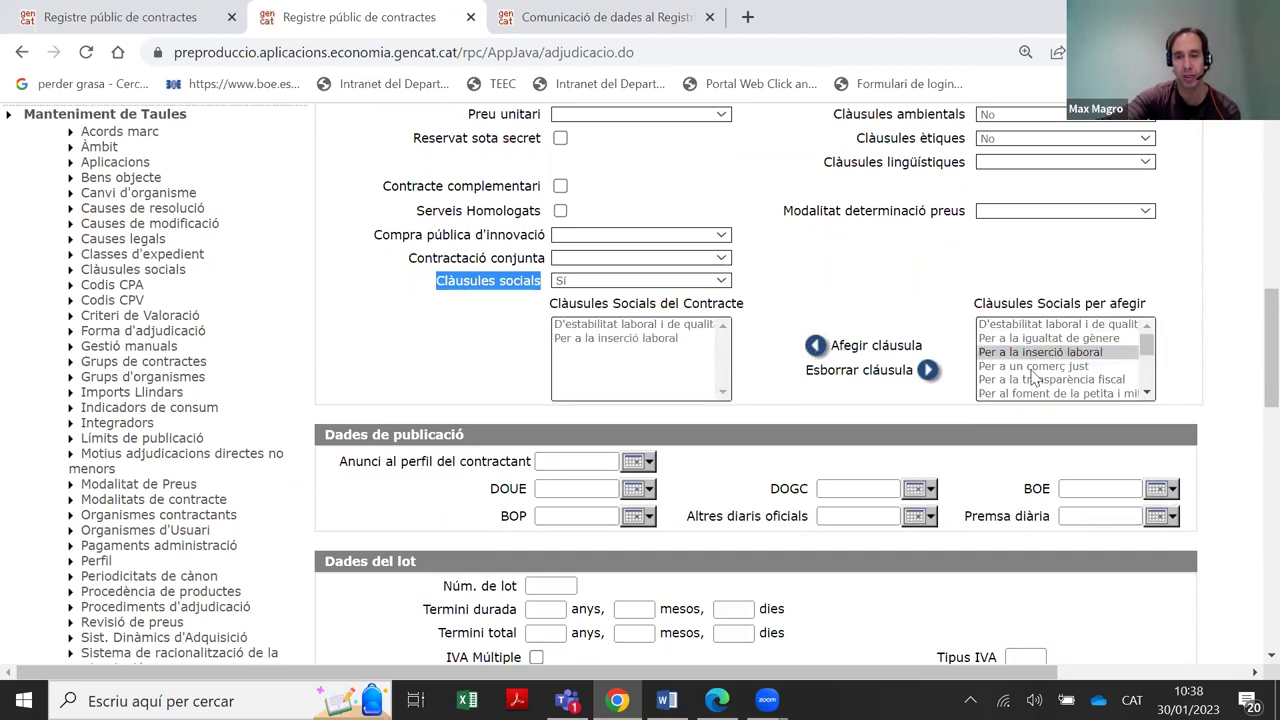
pyautogui.click(1035, 366)
pyautogui.click(815, 347)
pyautogui.click(1022, 380)
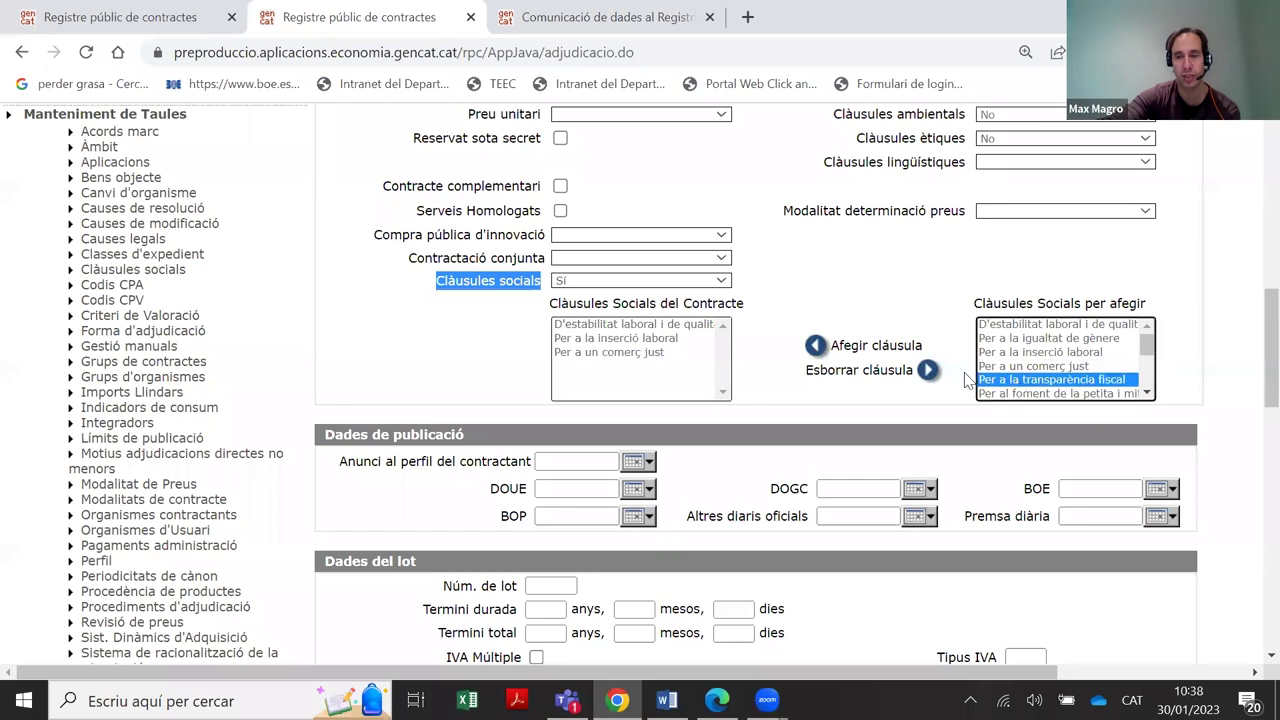
pyautogui.click(816, 346)
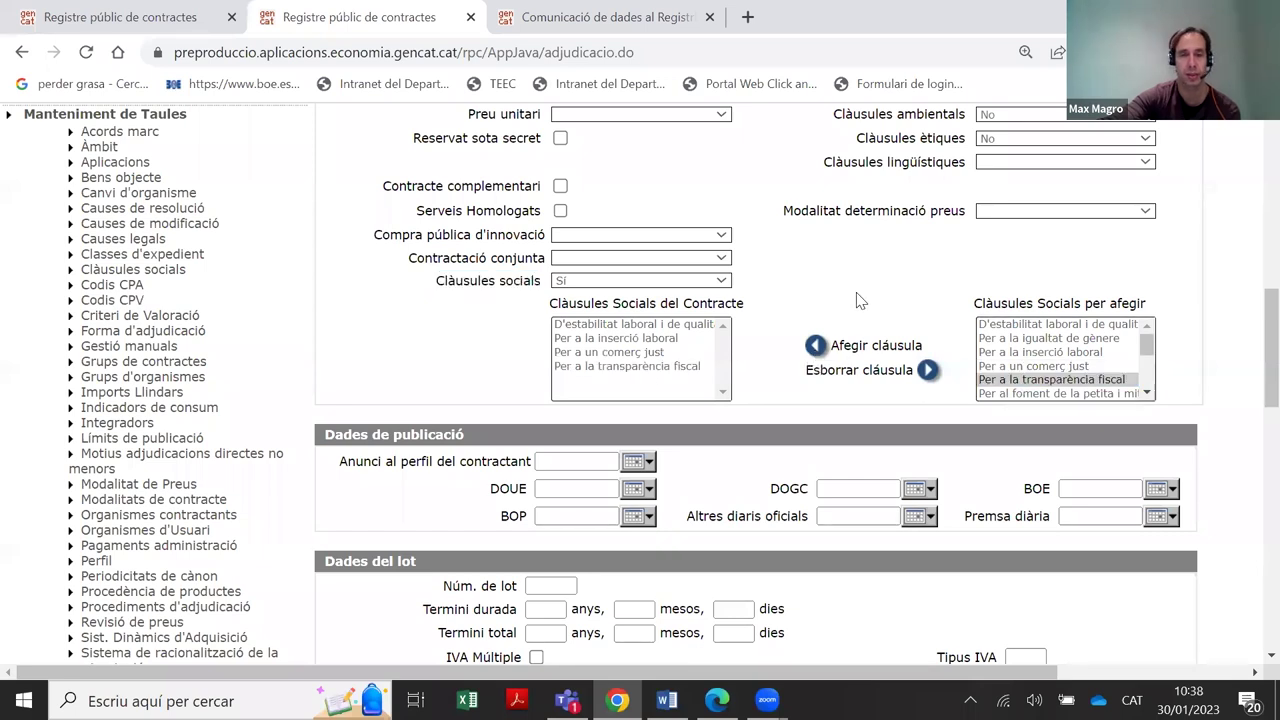
# Set the Pressupost licitació total to 1000000,30 €, without thousands separators
pyautogui.scroll(1, 858, 300)
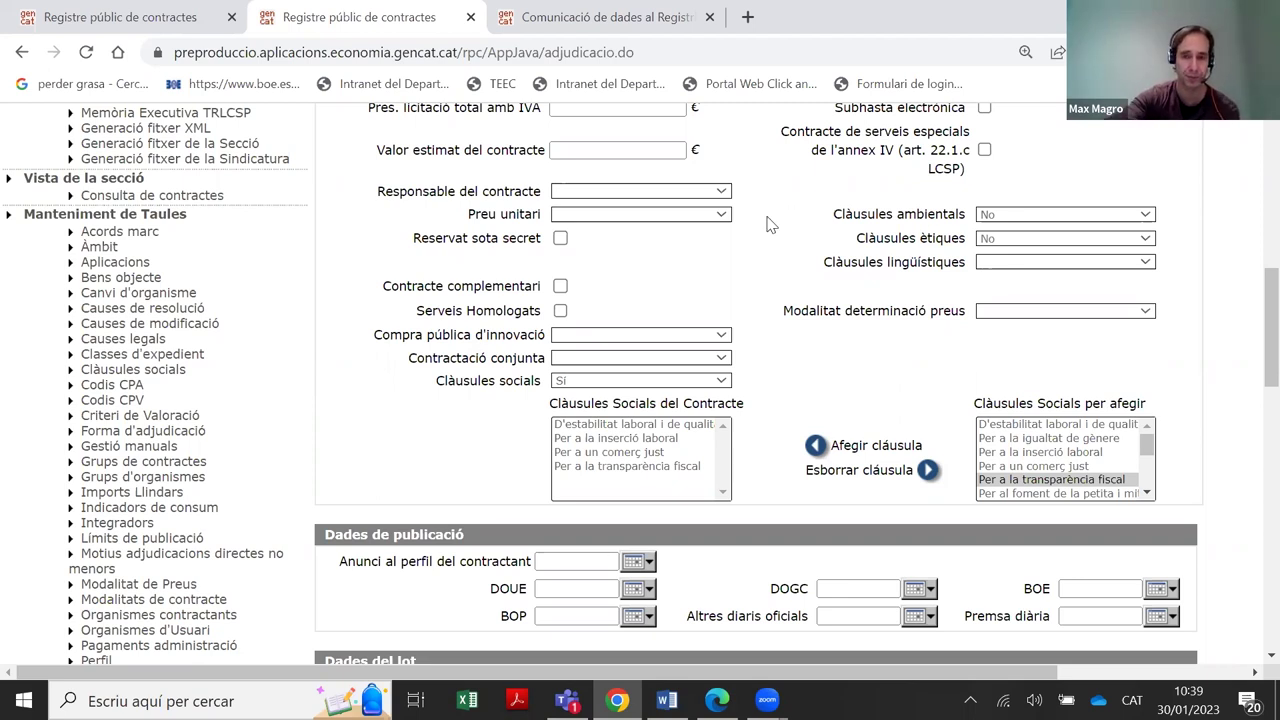
pyautogui.scroll(-1, 745, 235)
pyautogui.scroll(2, 745, 230)
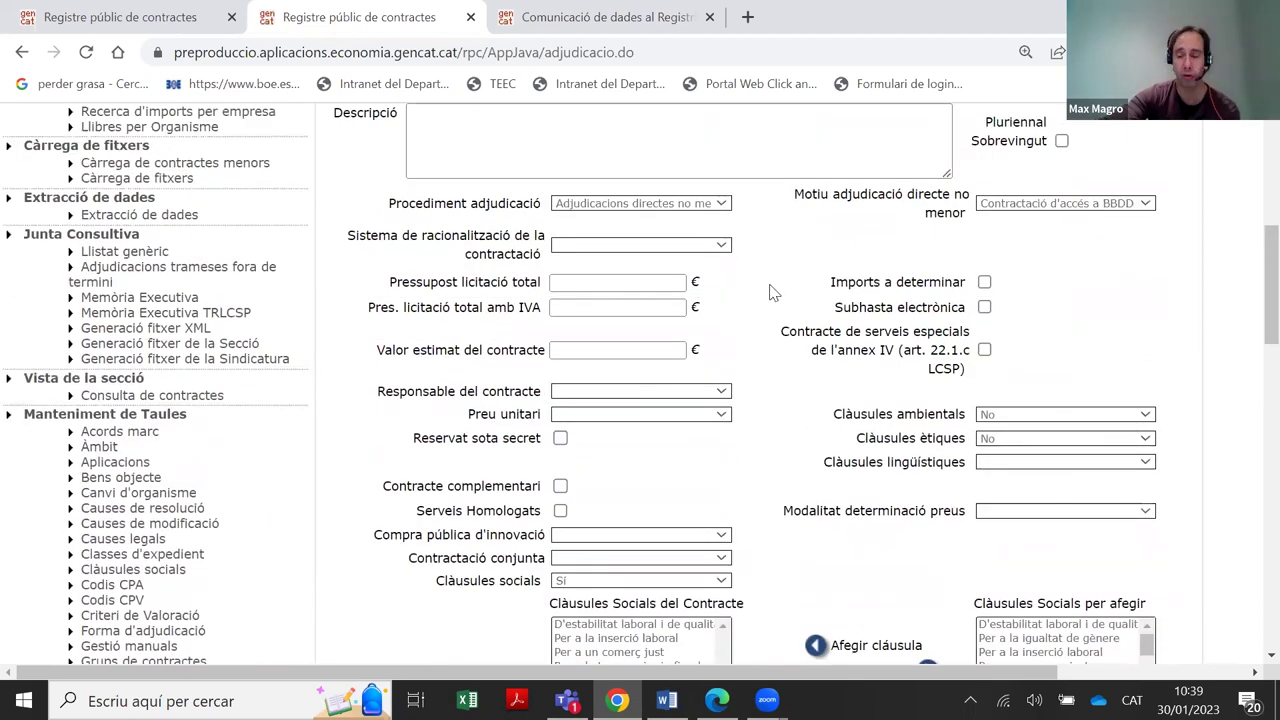
pyautogui.click(608, 283)
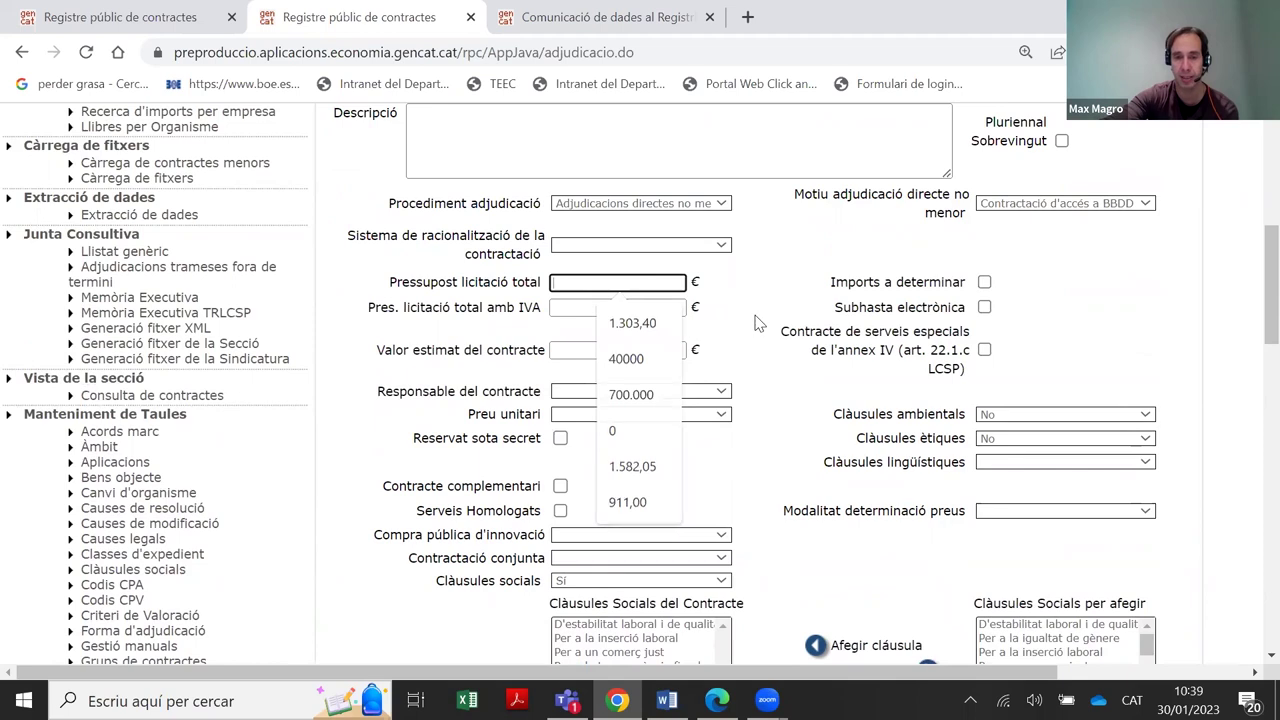
pyautogui.click(636, 287)
pyautogui.write('1')
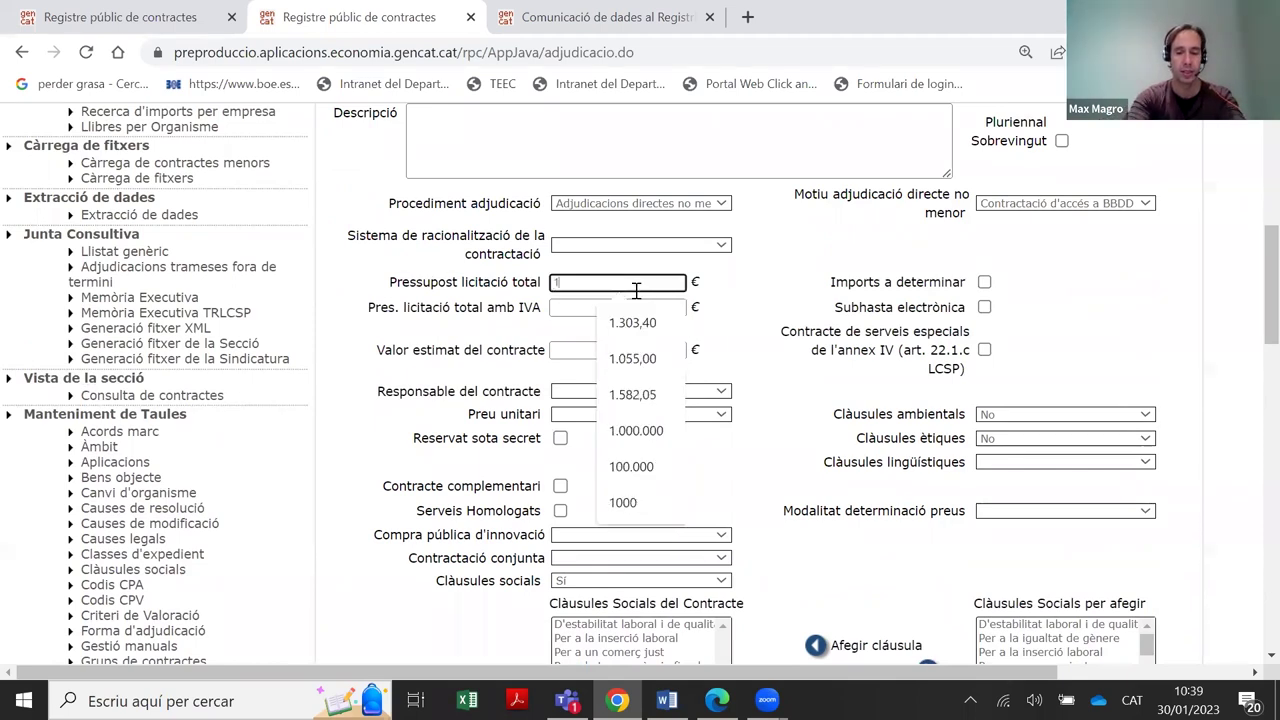
pyautogui.write('.000.000000,30')
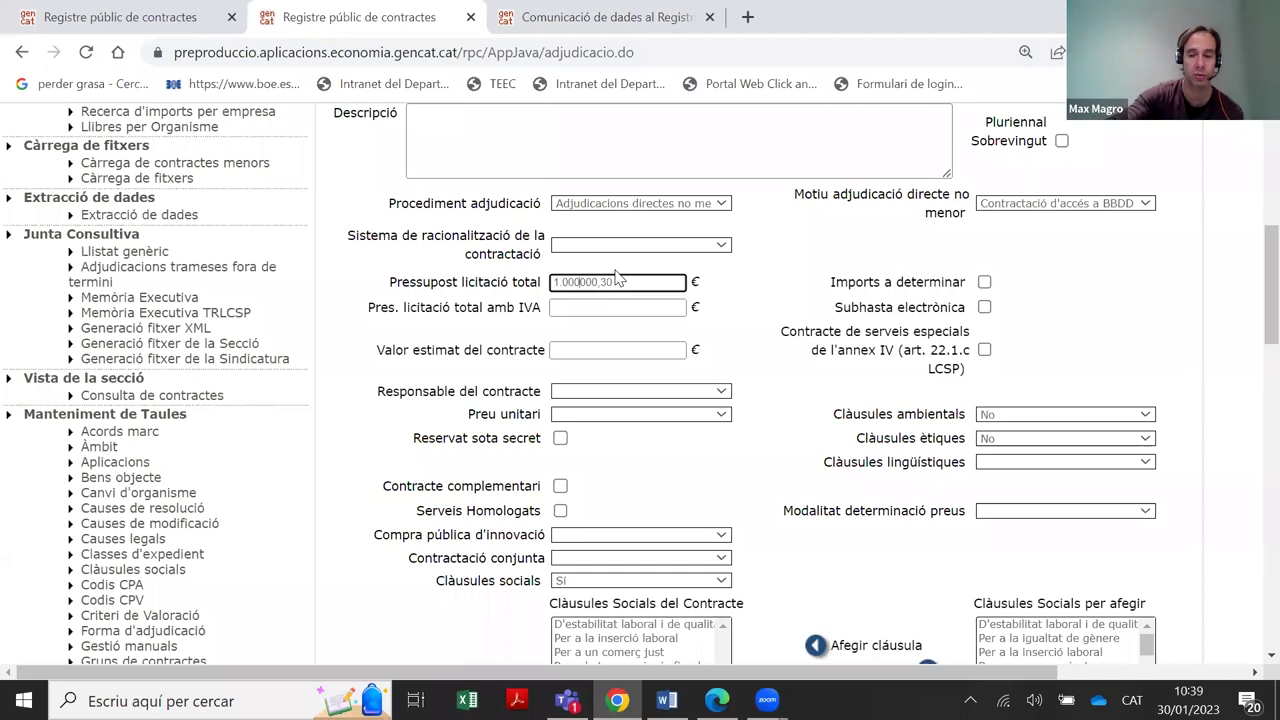
pyautogui.press('BackSpace')
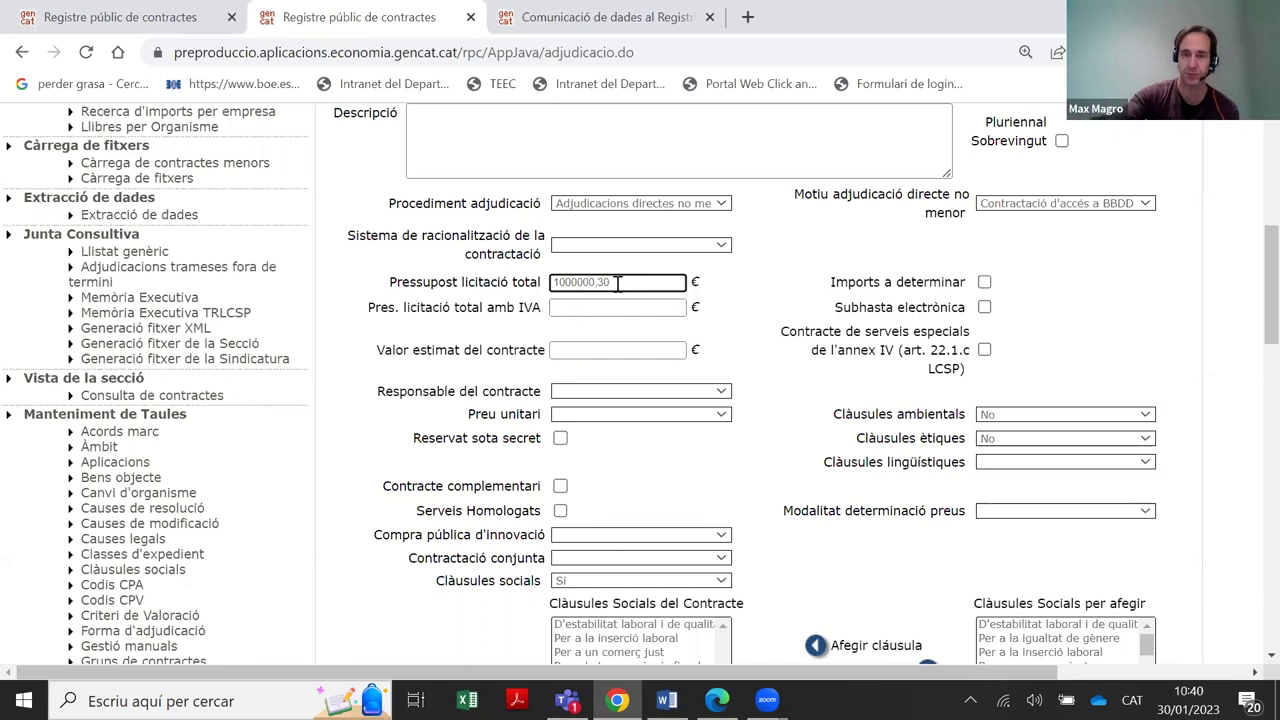
# Examine the Dades de publicació section, from Anunci al perfil del contractant to the official gazette dates
pyautogui.scroll(-4, 706, 320)
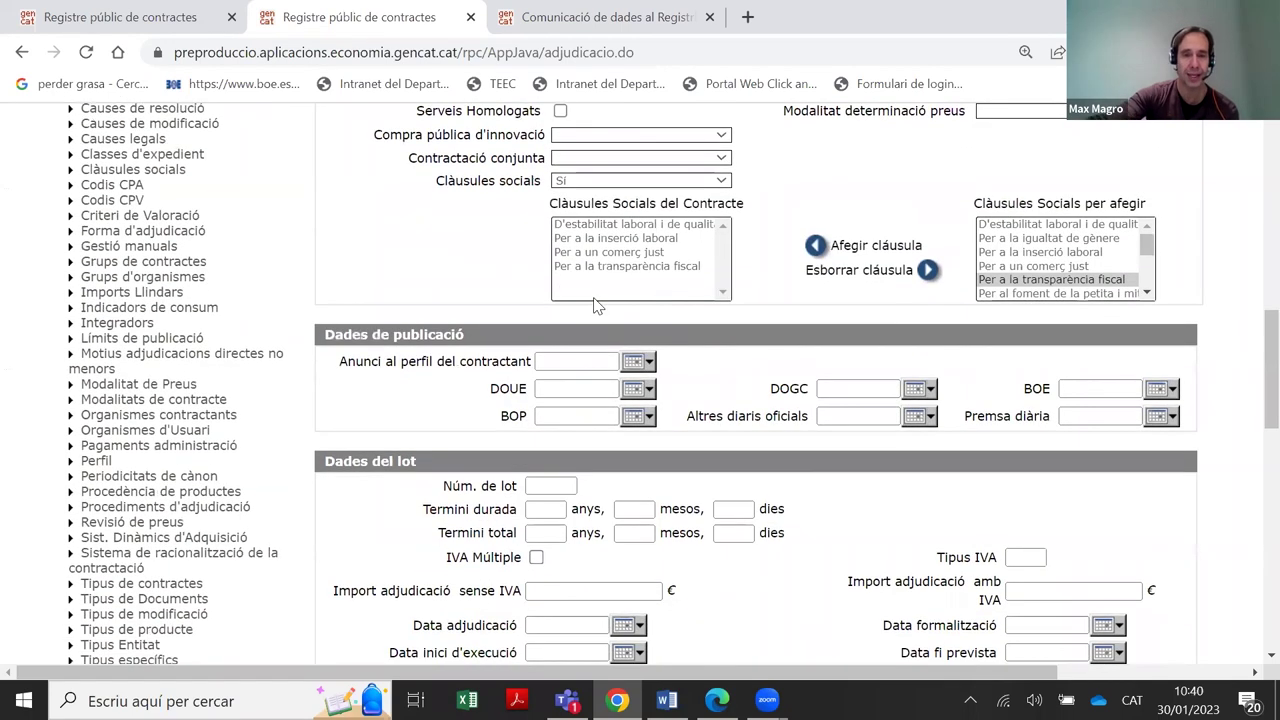
pyautogui.click(323, 337)
pyautogui.moveTo(742, 350); pyautogui.dragTo(603, 357)
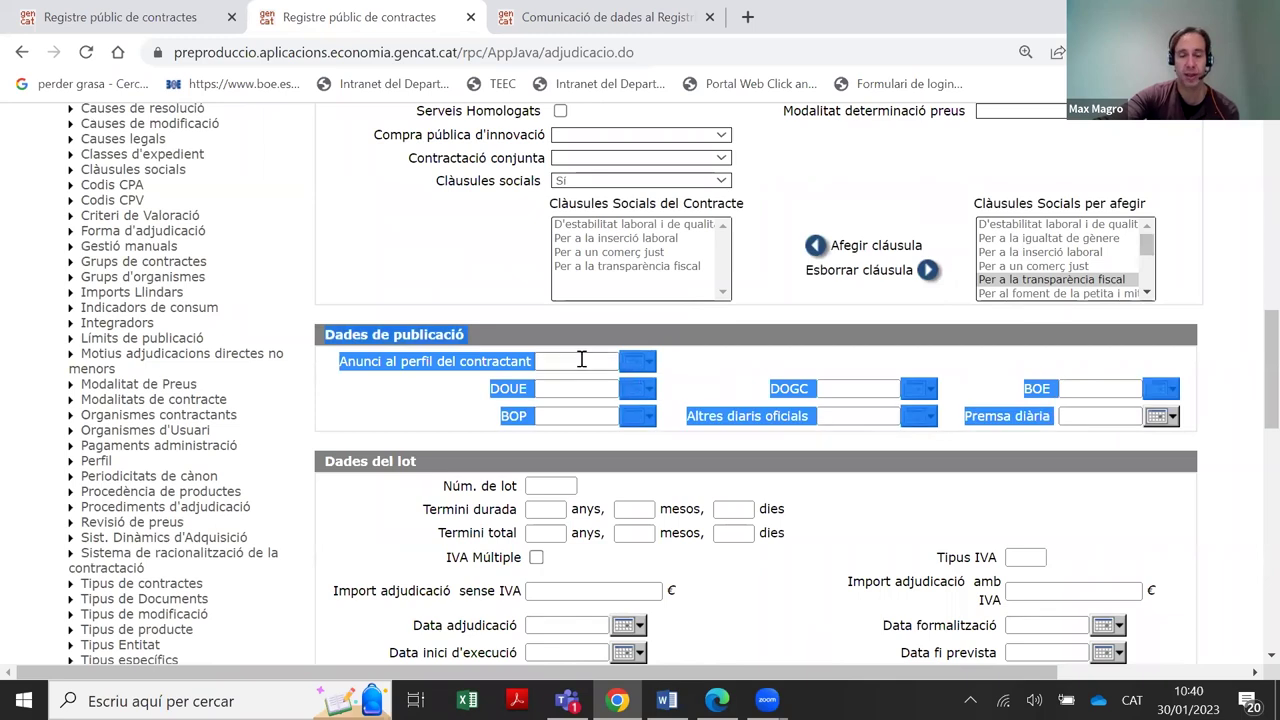
pyautogui.scroll(-1, 577, 349)
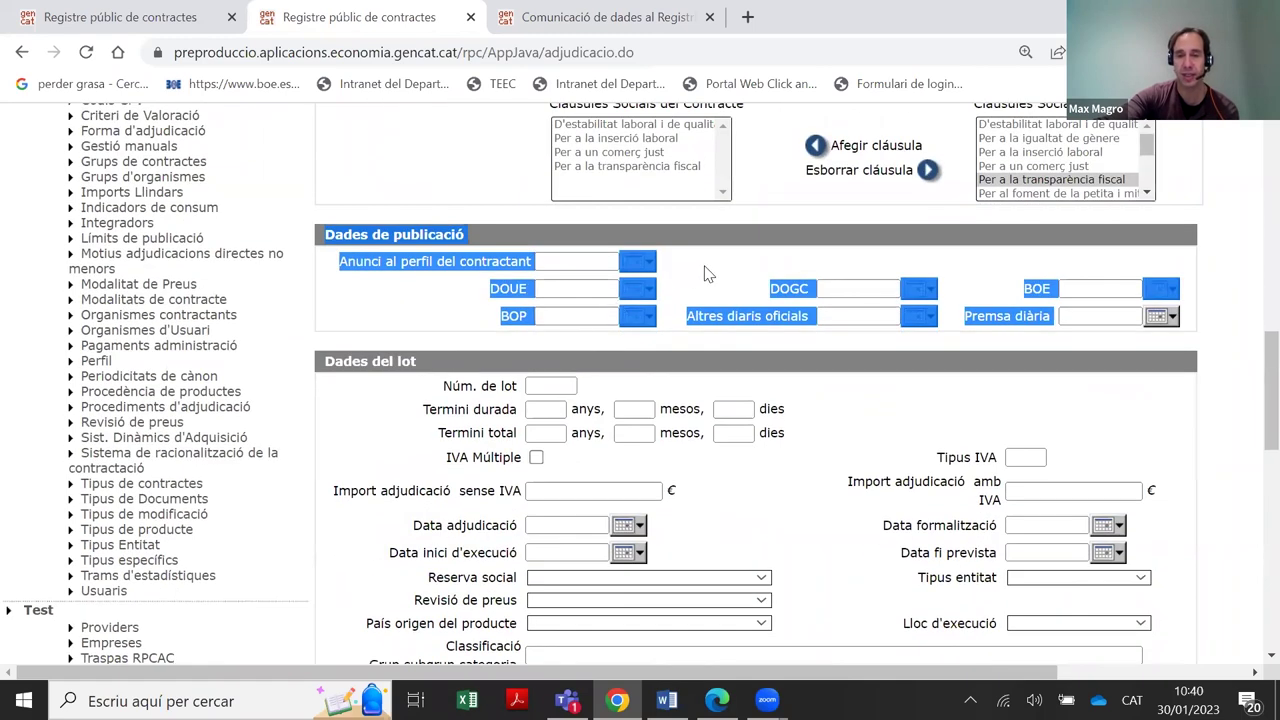
pyautogui.click(704, 269)
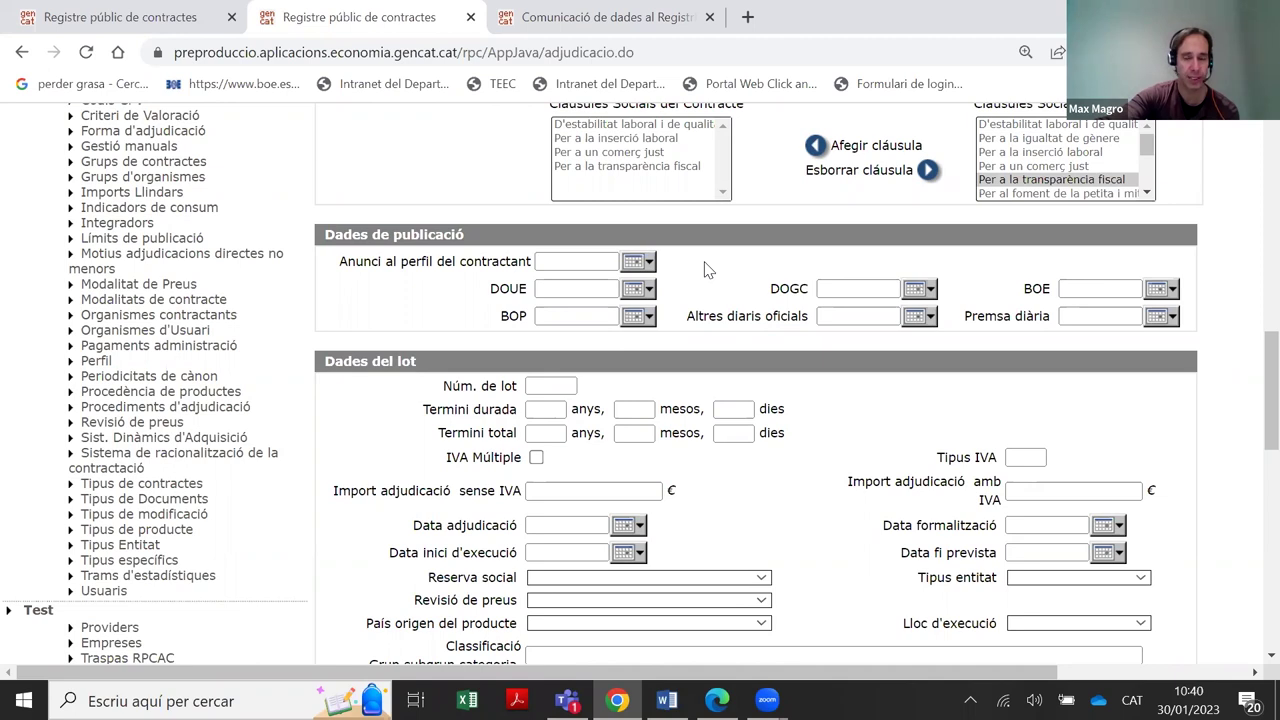
pyautogui.moveTo(466, 234); pyautogui.dragTo(324, 238)
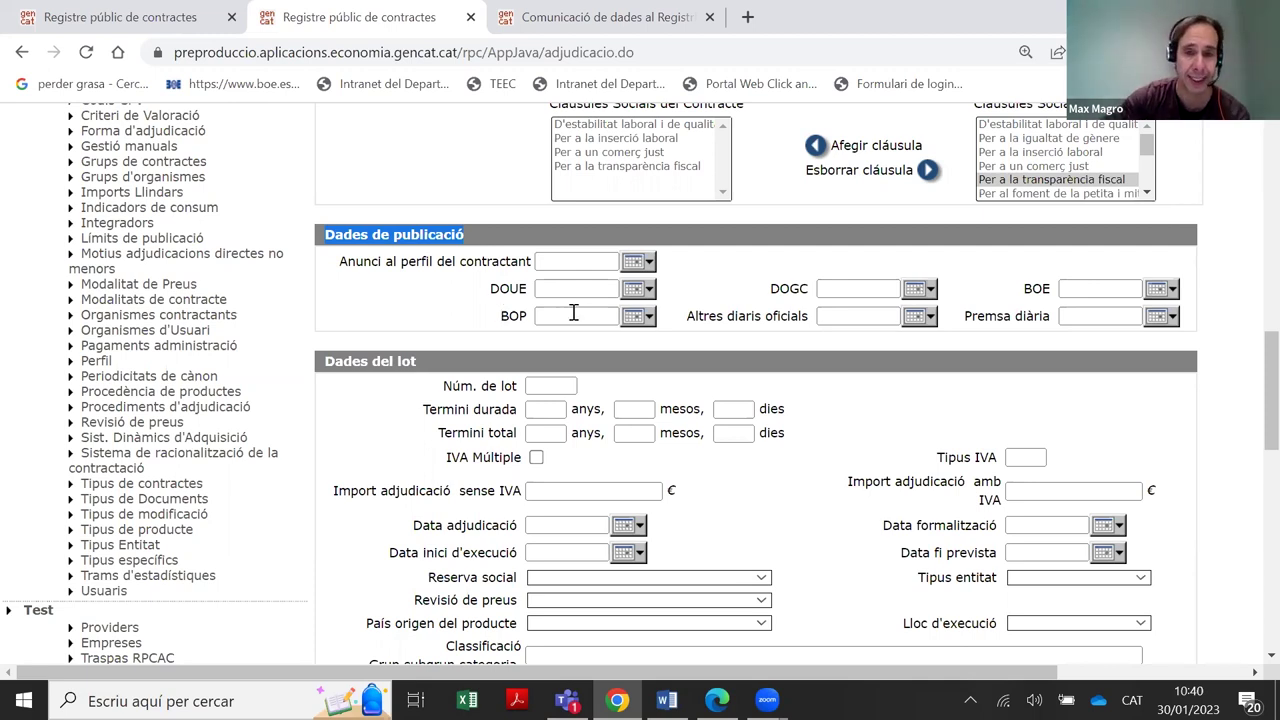
pyautogui.click(545, 262)
pyautogui.click(440, 308)
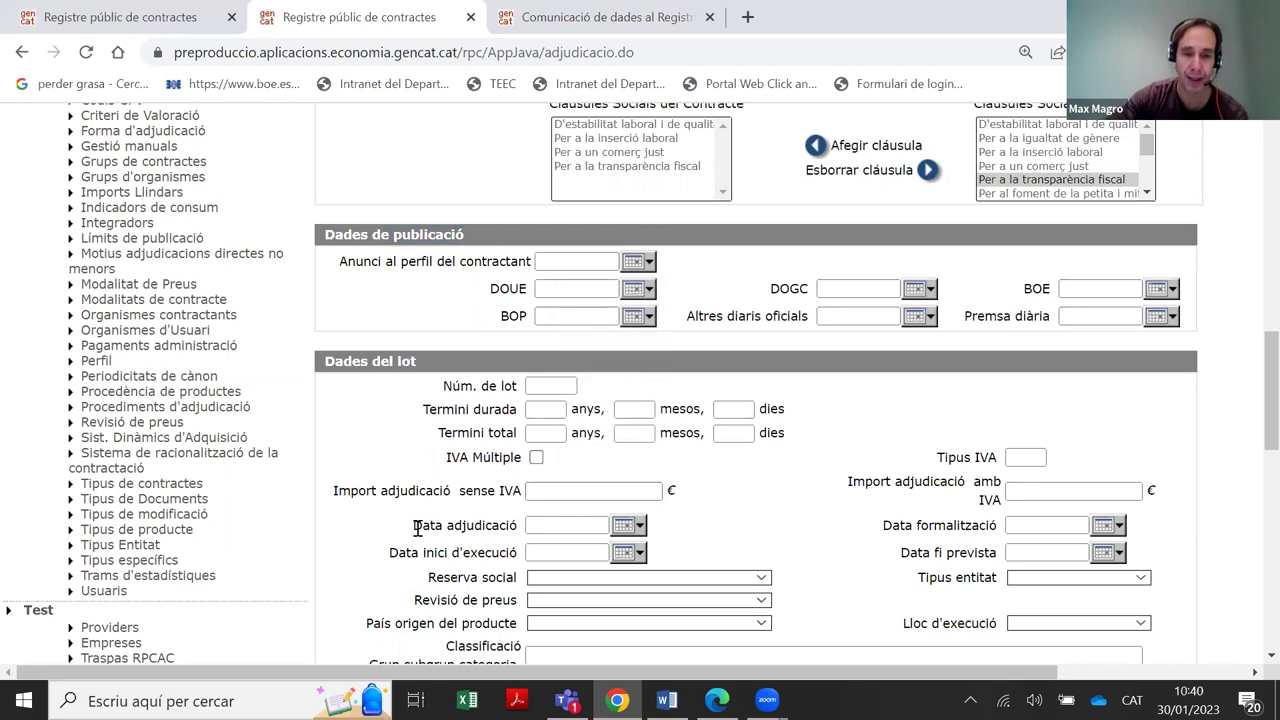
# Compare the Data adjudicació field under Dades del lot with the Dades de publicació section
pyautogui.moveTo(413, 526); pyautogui.dragTo(566, 525)
pyautogui.scroll(-1, 780, 470)
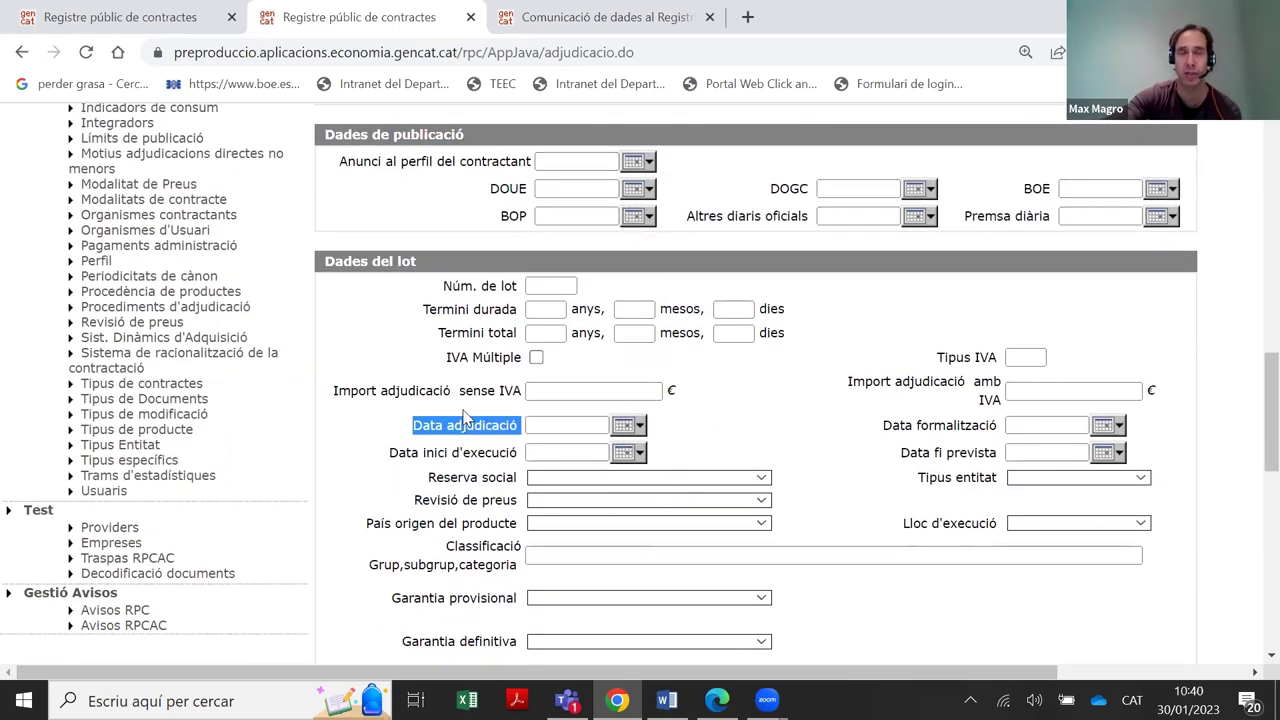
pyautogui.moveTo(318, 134); pyautogui.dragTo(490, 127)
pyautogui.click(490, 128)
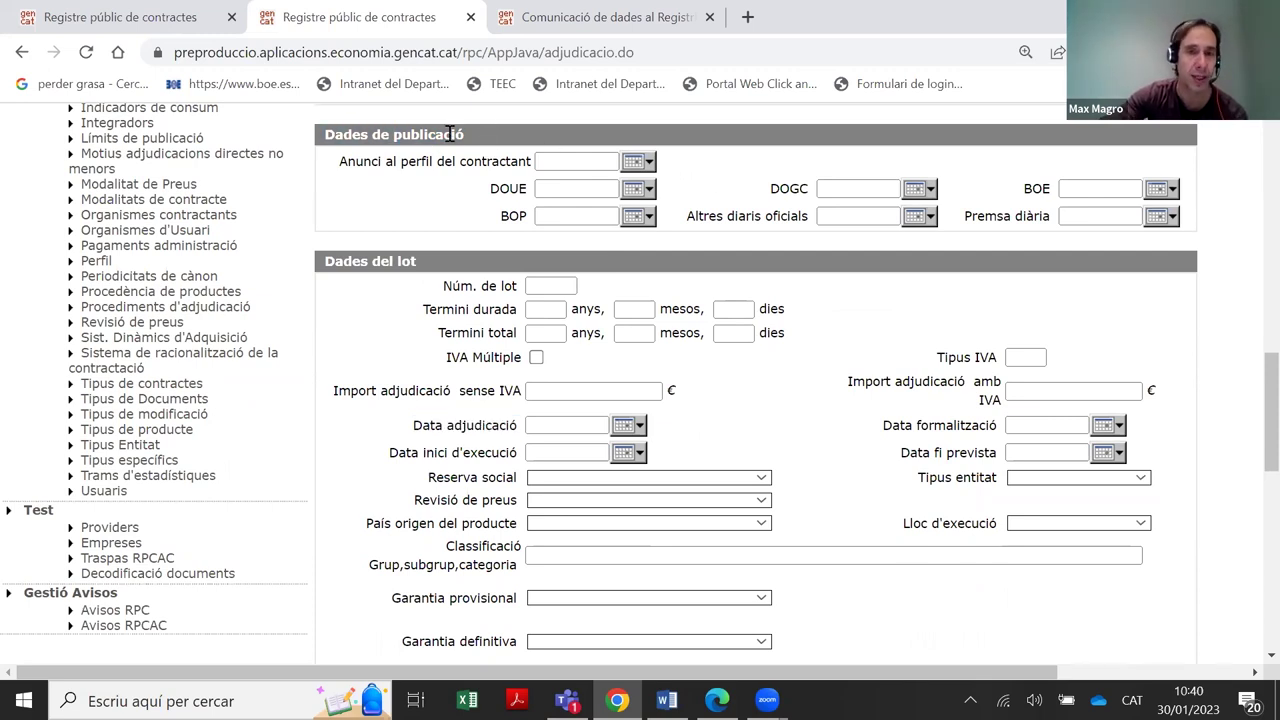
pyautogui.doubleClick(452, 134)
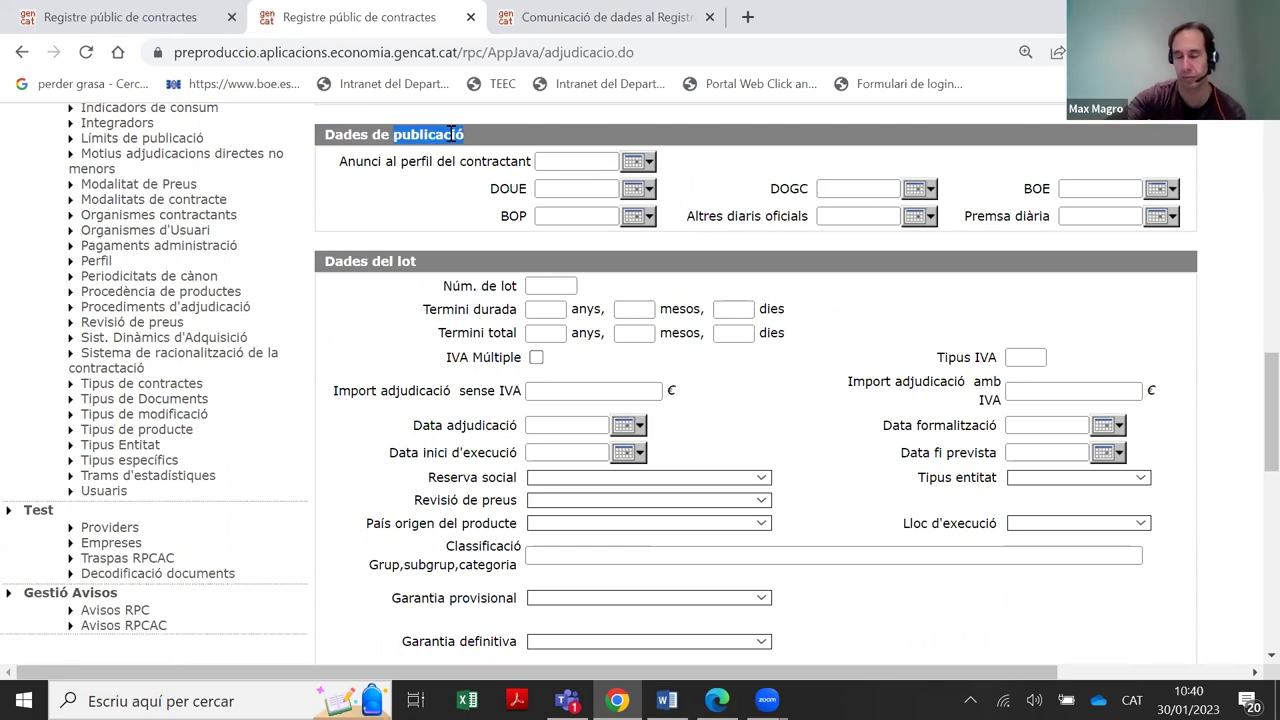
pyautogui.click(677, 175)
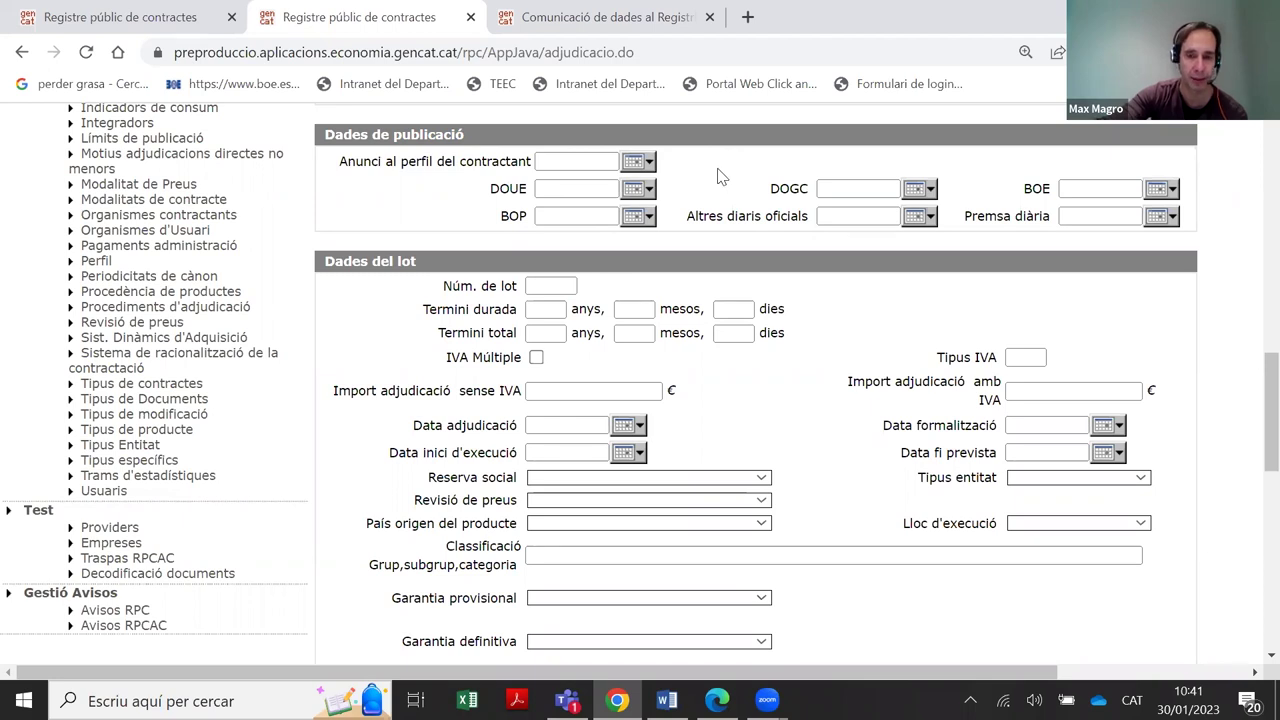
# Review the Dades del contracte block, including the fields from Responsable del contracte down to Clàusules socials
pyautogui.scroll(4, 725, 176)
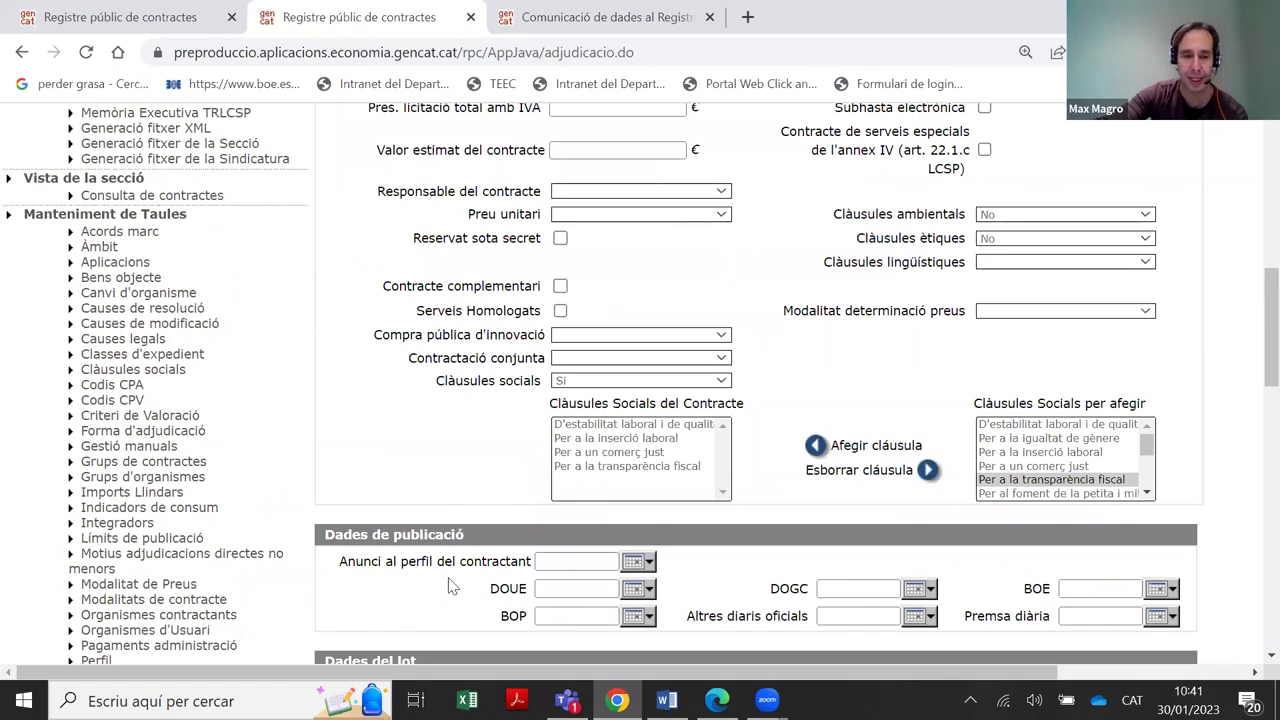
pyautogui.moveTo(365, 484); pyautogui.dragTo(369, 189)
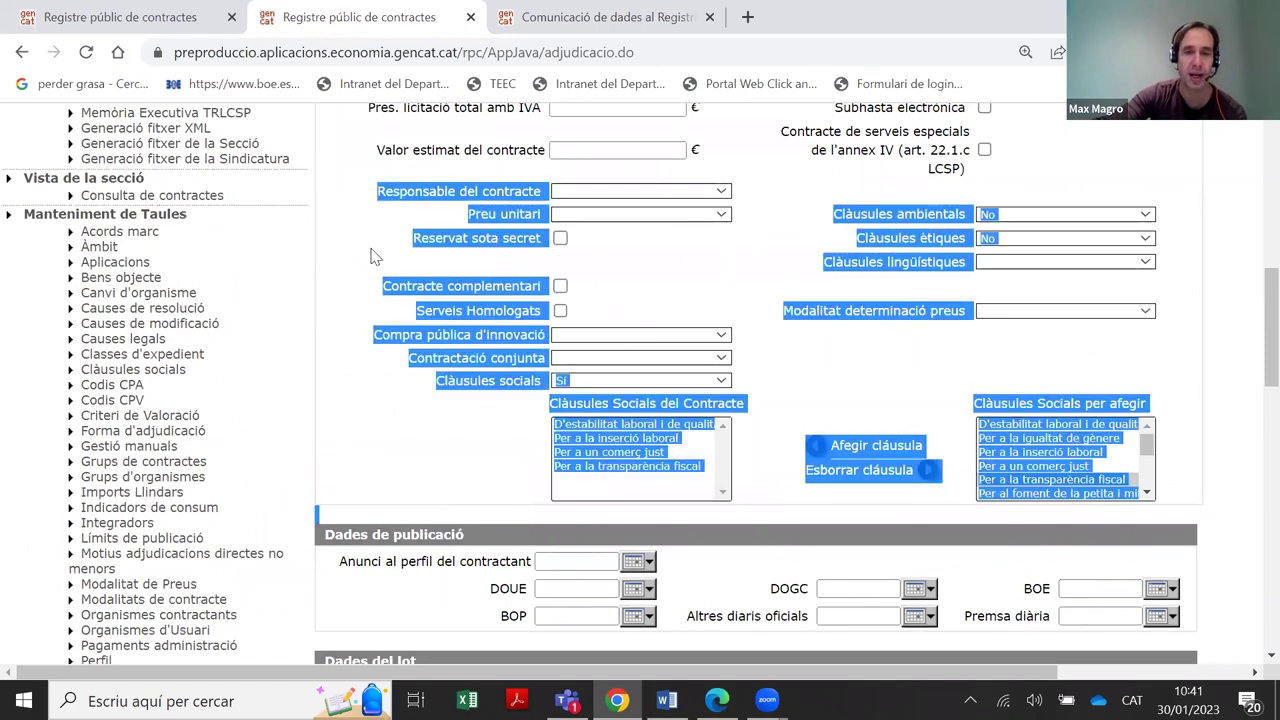
pyautogui.scroll(5, 373, 252)
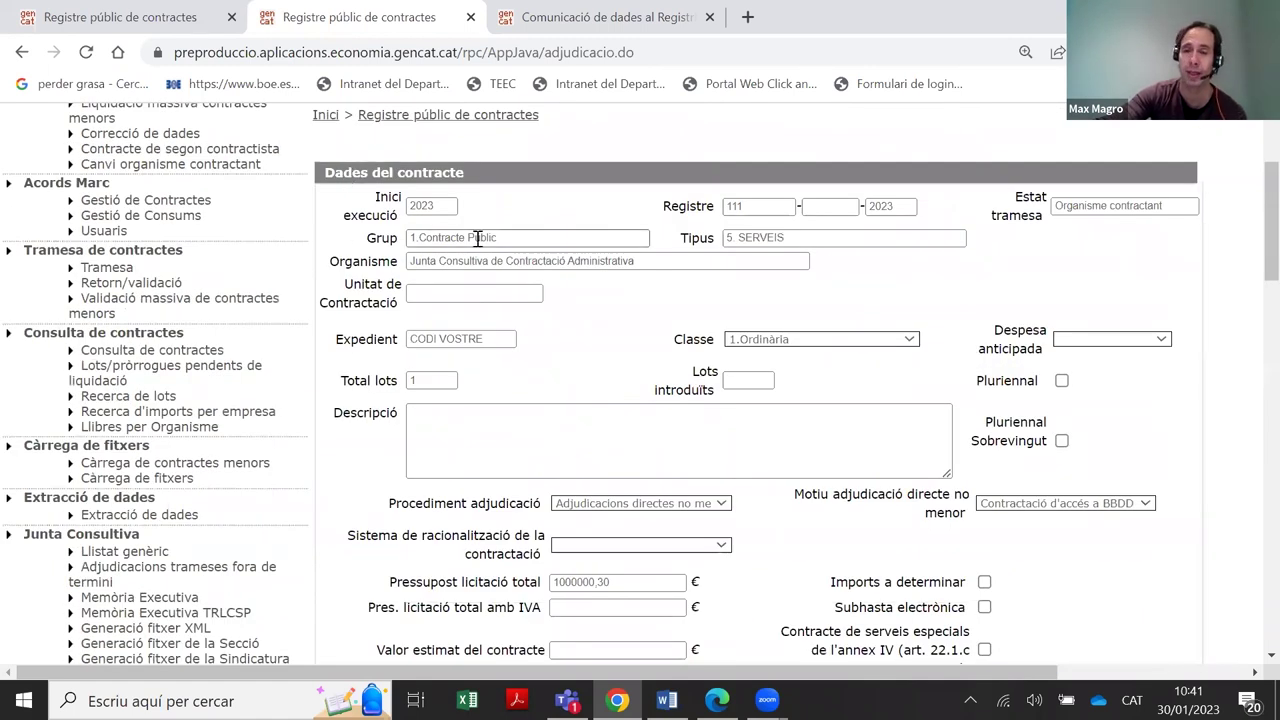
pyautogui.scroll(-3, 478, 240)
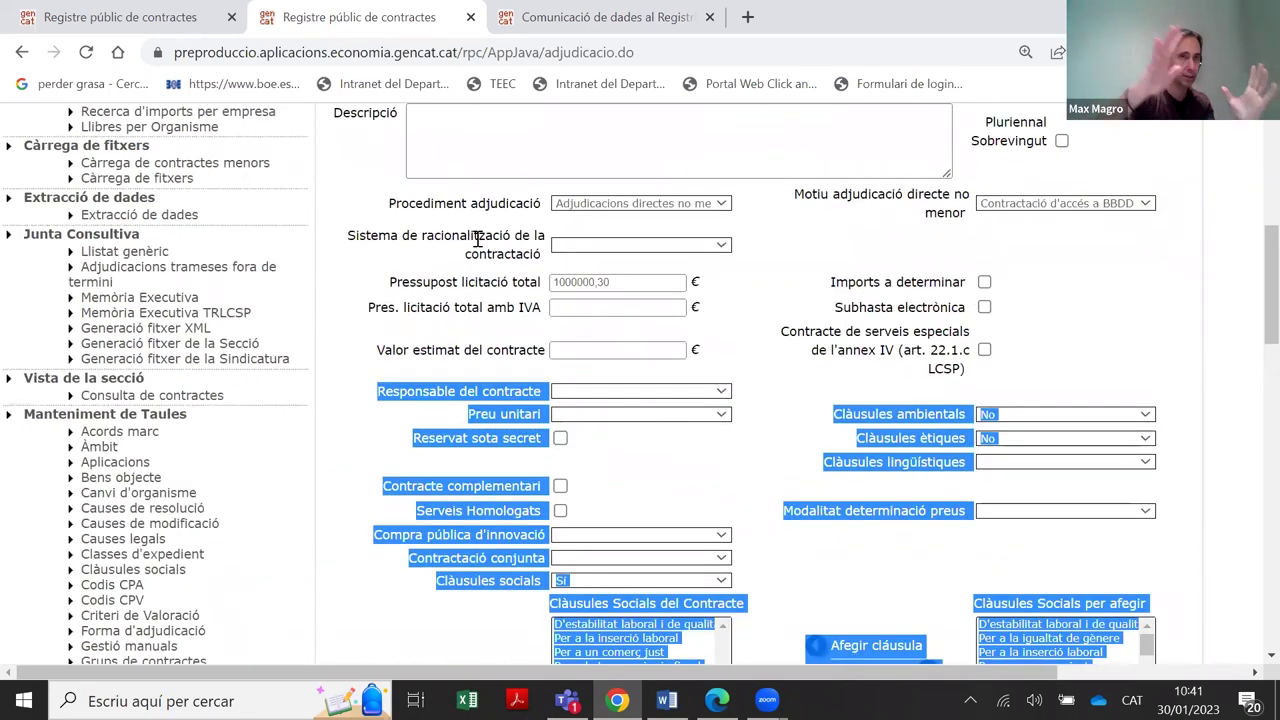
pyautogui.click(763, 240)
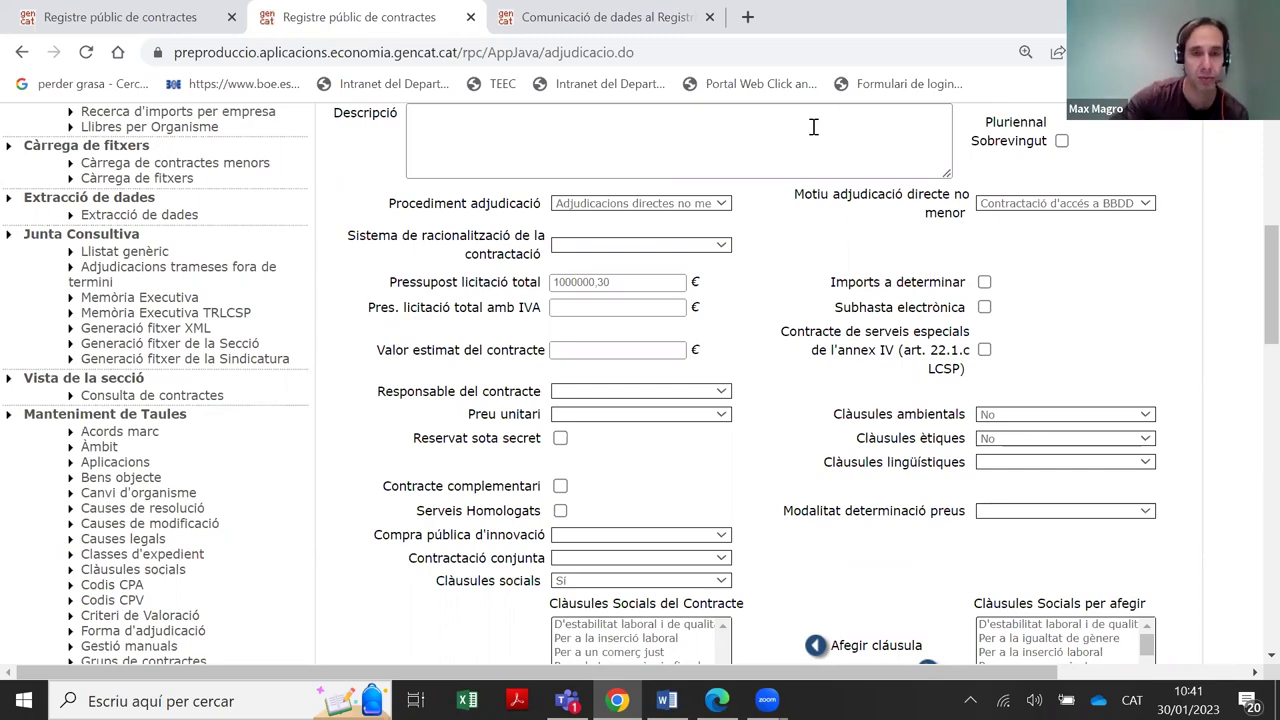
pyautogui.scroll(4, 505, 399)
# Look at the Dades del lot section and go back over the Dades del contracte fields
pyautogui.scroll(-9, 450, 300)
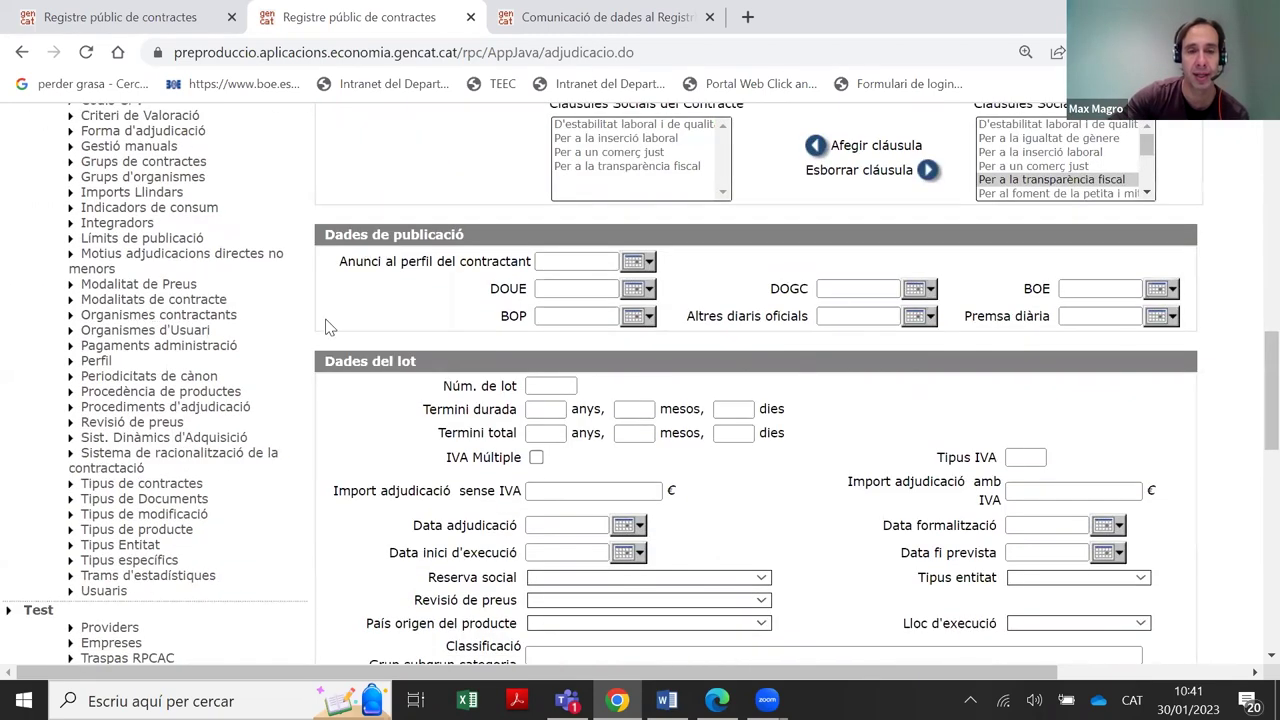
pyautogui.moveTo(317, 361); pyautogui.dragTo(358, 368)
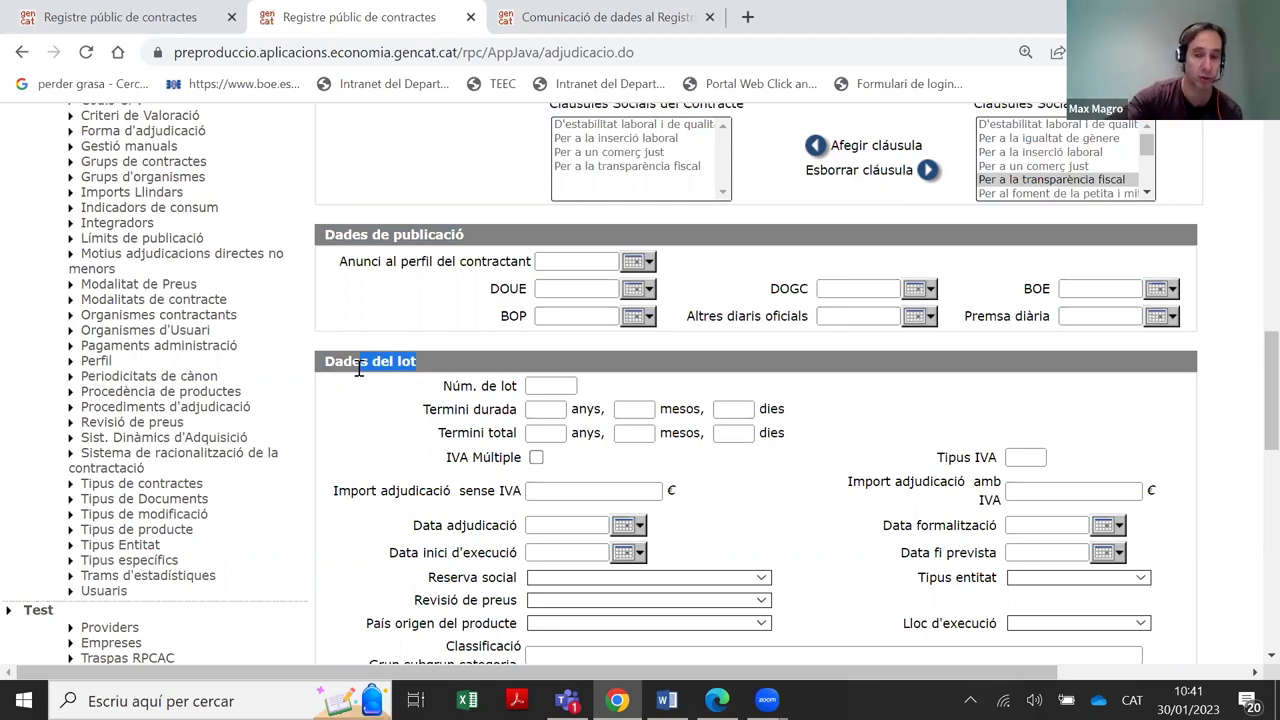
pyautogui.click(730, 296)
pyautogui.scroll(7, 729, 293)
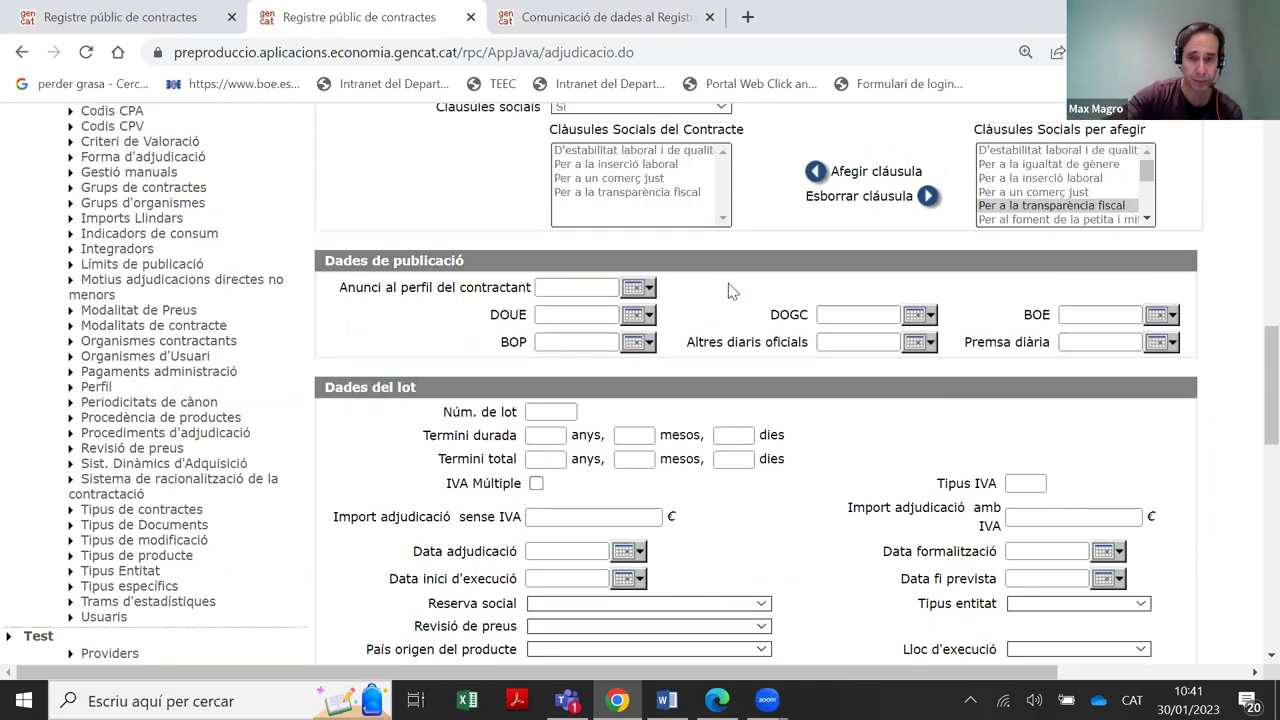
pyautogui.scroll(3, 680, 305)
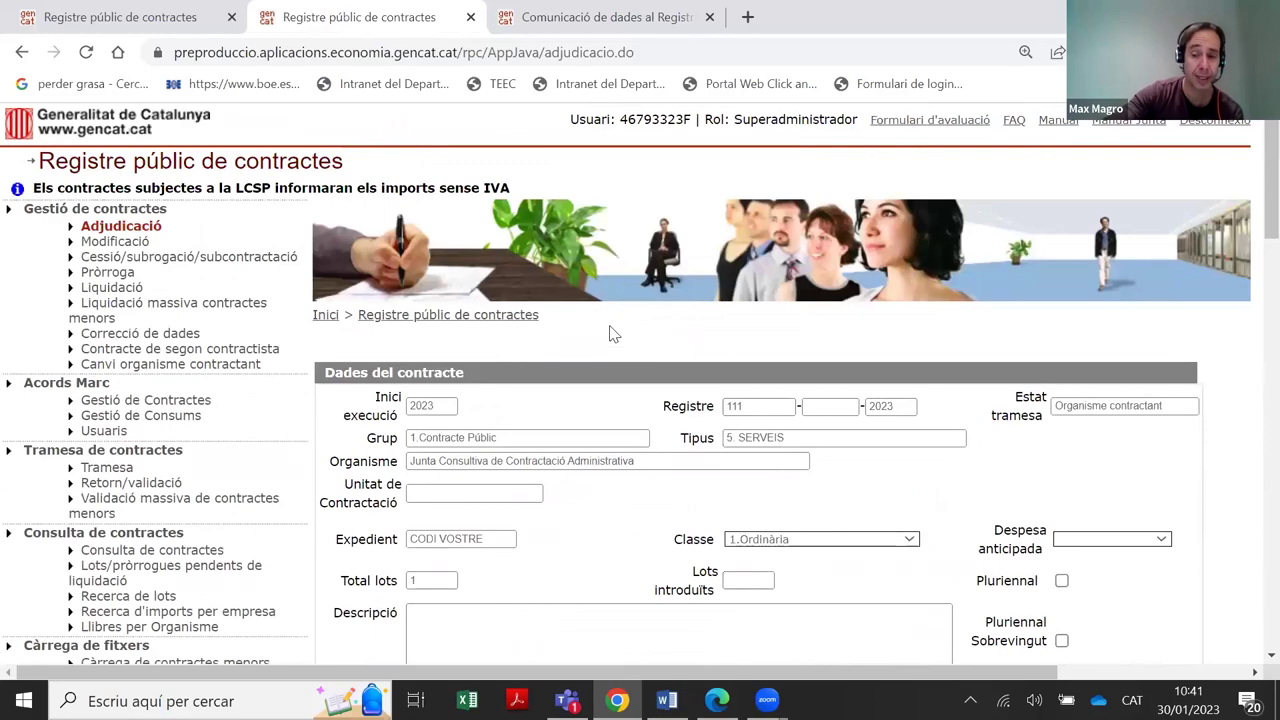
pyautogui.scroll(-3, 608, 331)
pyautogui.scroll(-4, 612, 330)
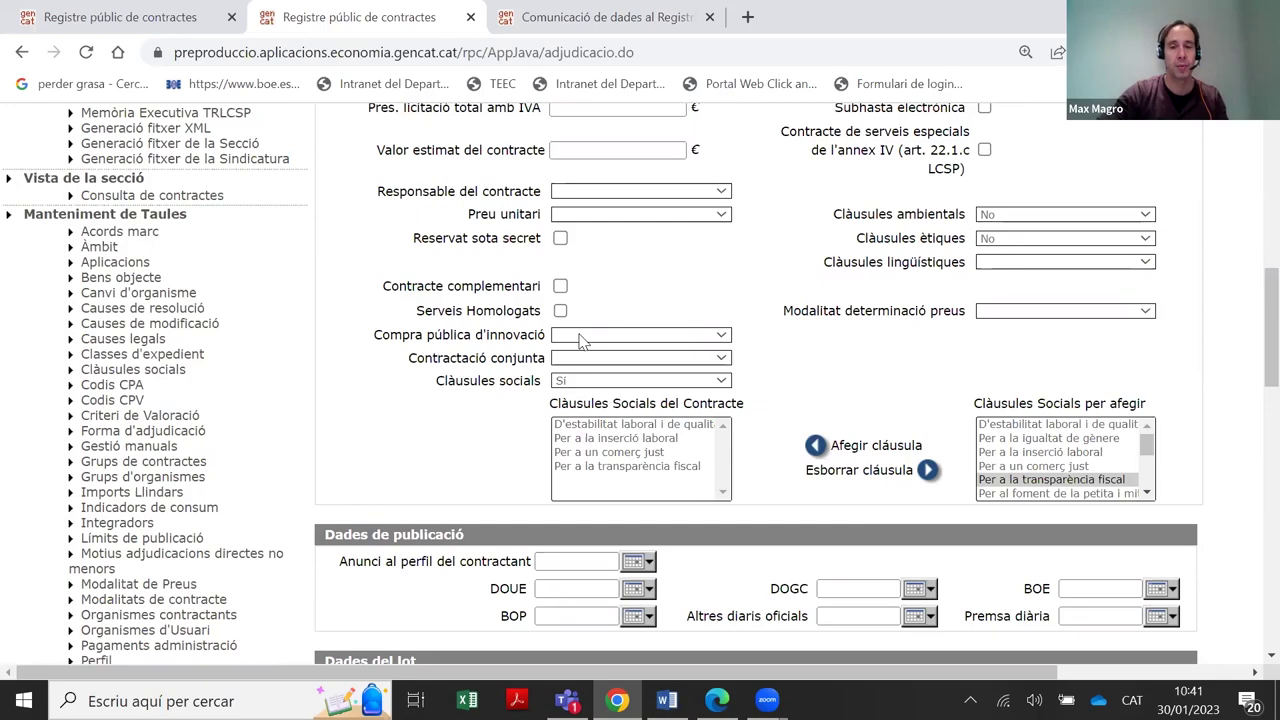
# Try to save the contract record and review the list of mandatory fields still missing
pyautogui.scroll(-10, 700, 285)
pyautogui.scroll(-3, 703, 310)
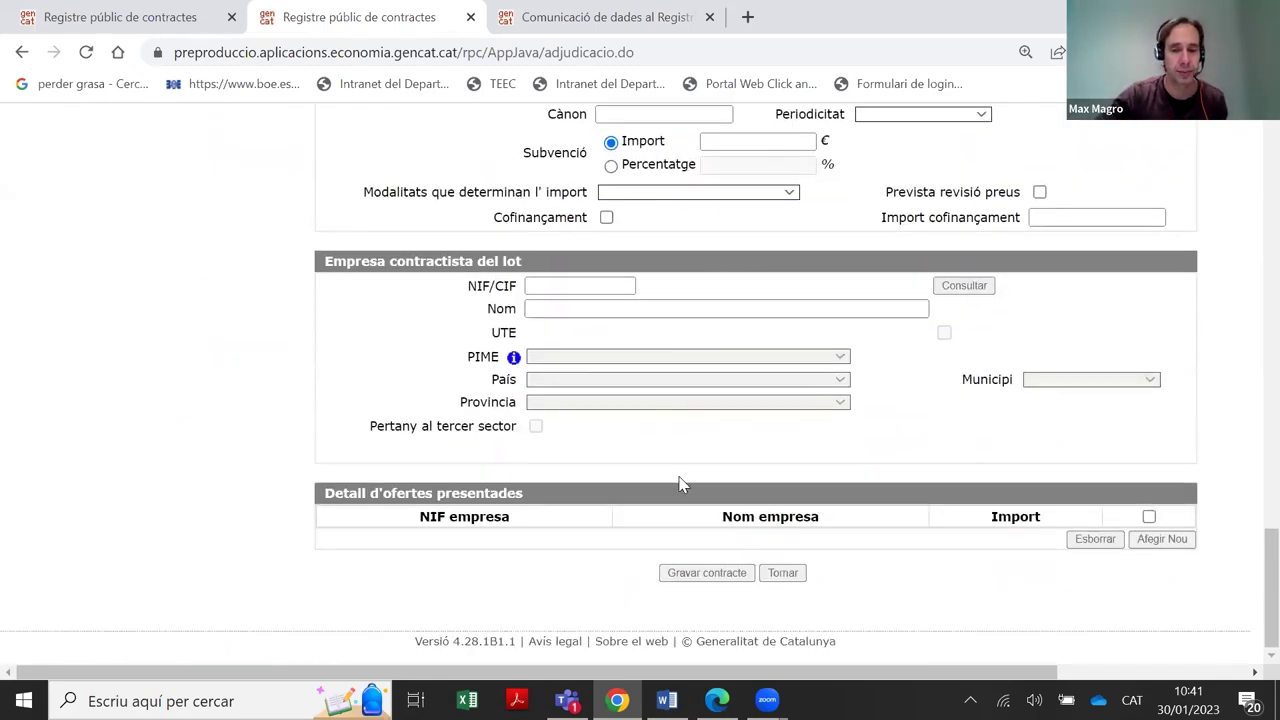
pyautogui.click(680, 572)
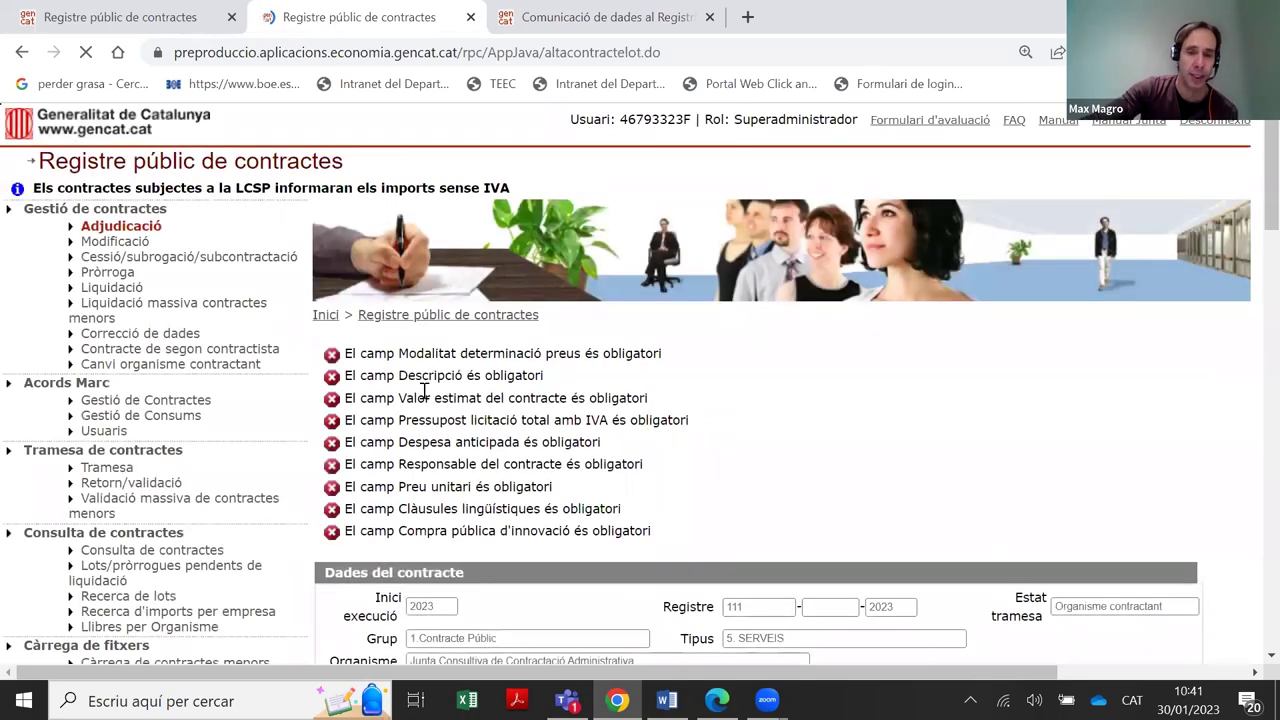
pyautogui.scroll(-2, 424, 390)
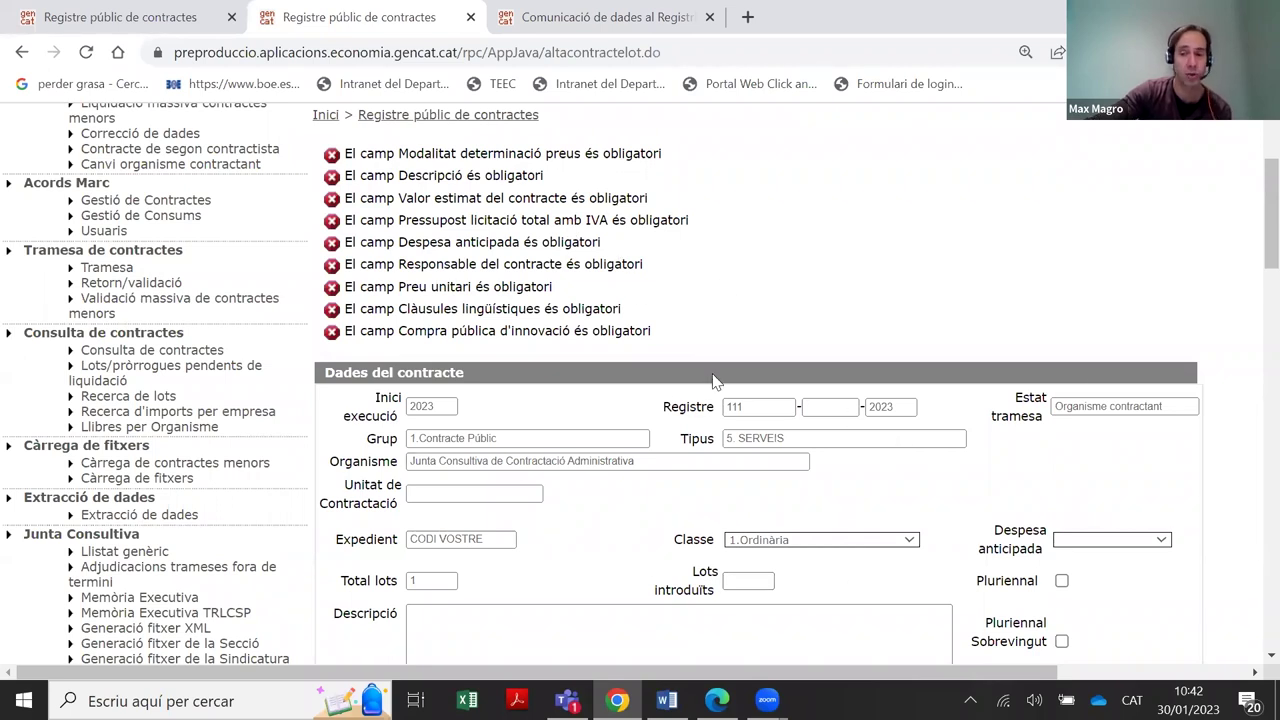
pyautogui.scroll(-2, 230, 181)
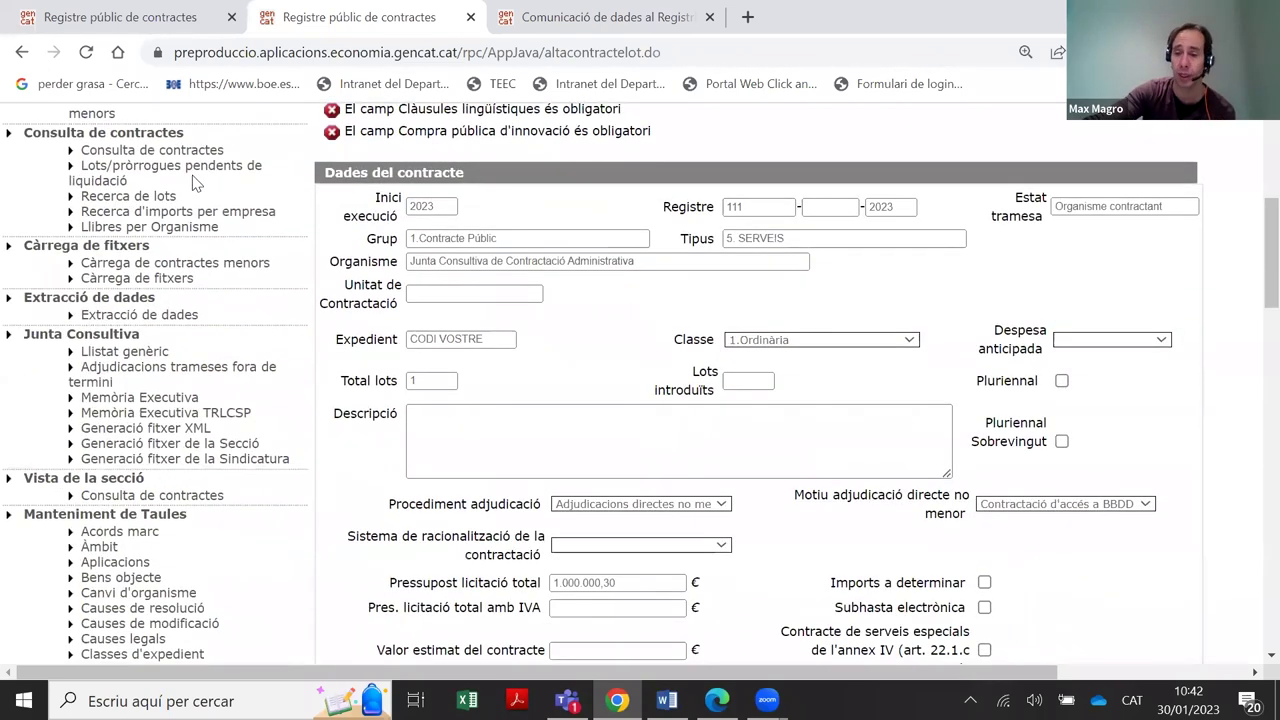
pyautogui.scroll(2, 578, 295)
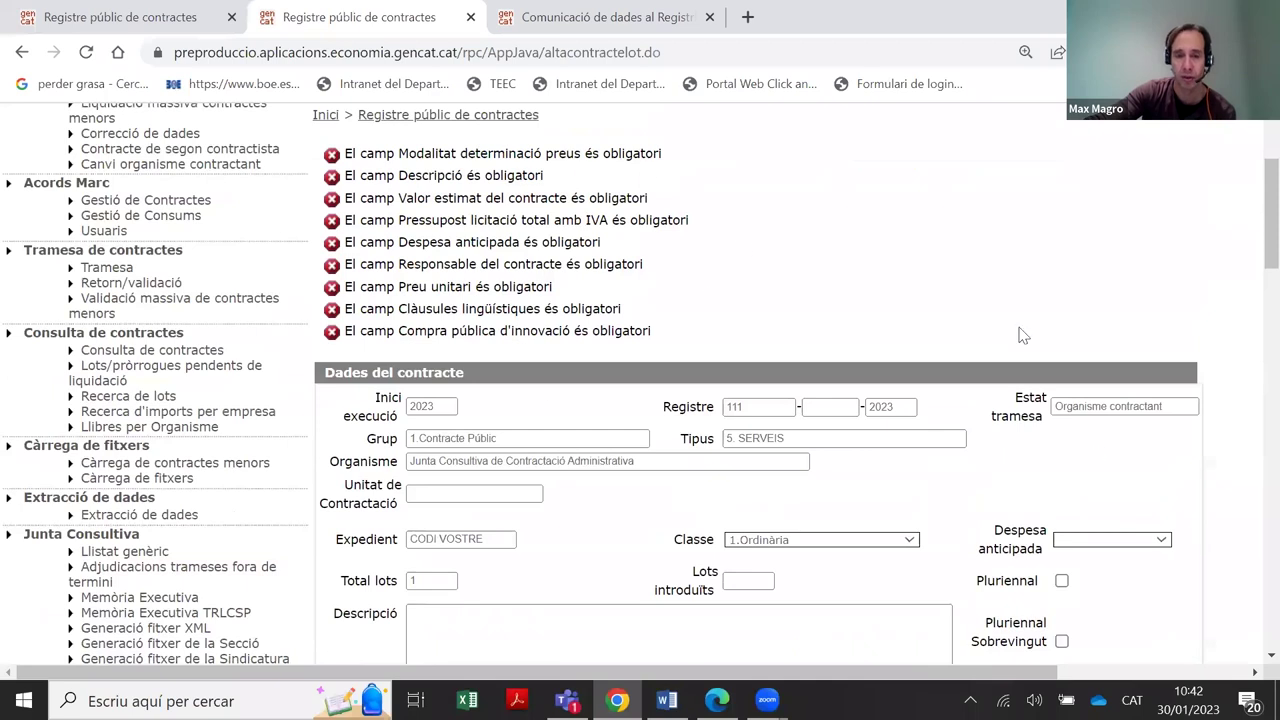
# Examine the empty fields in the Dades del contracte, Dades de publicació and Dades del lot sections
pyautogui.scroll(-10, 654, 410)
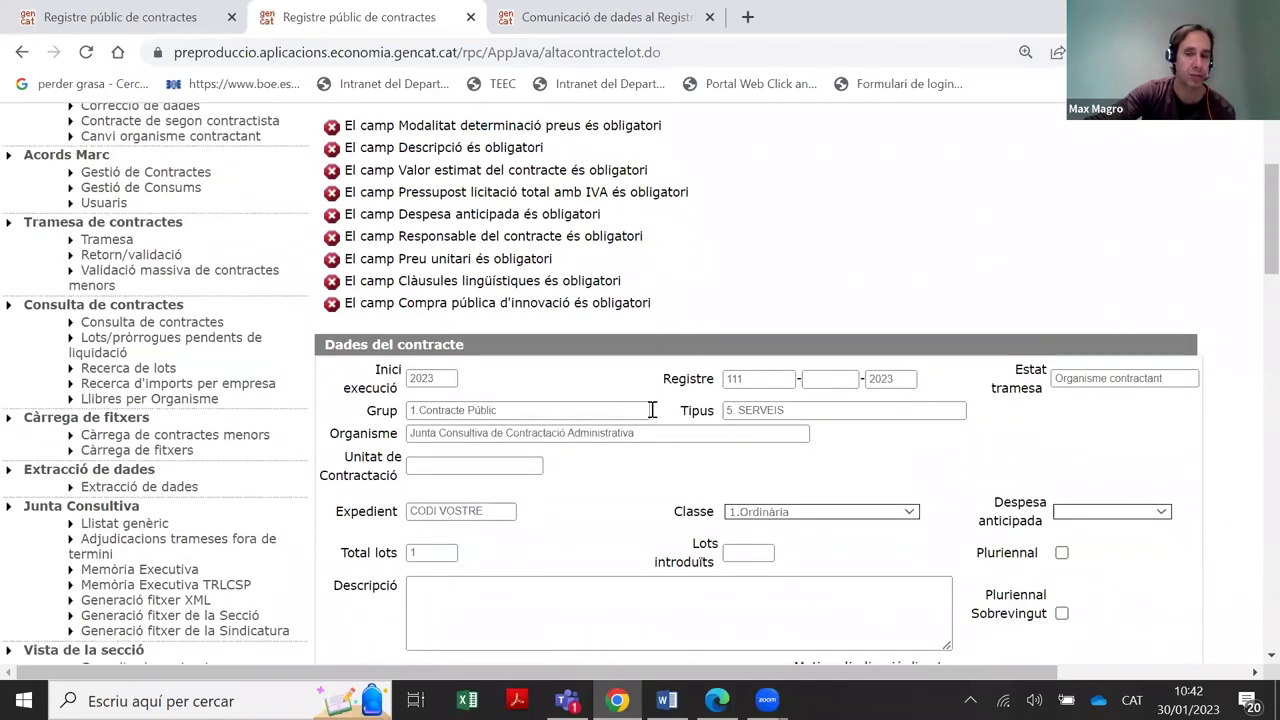
pyautogui.scroll(-6, 631, 417)
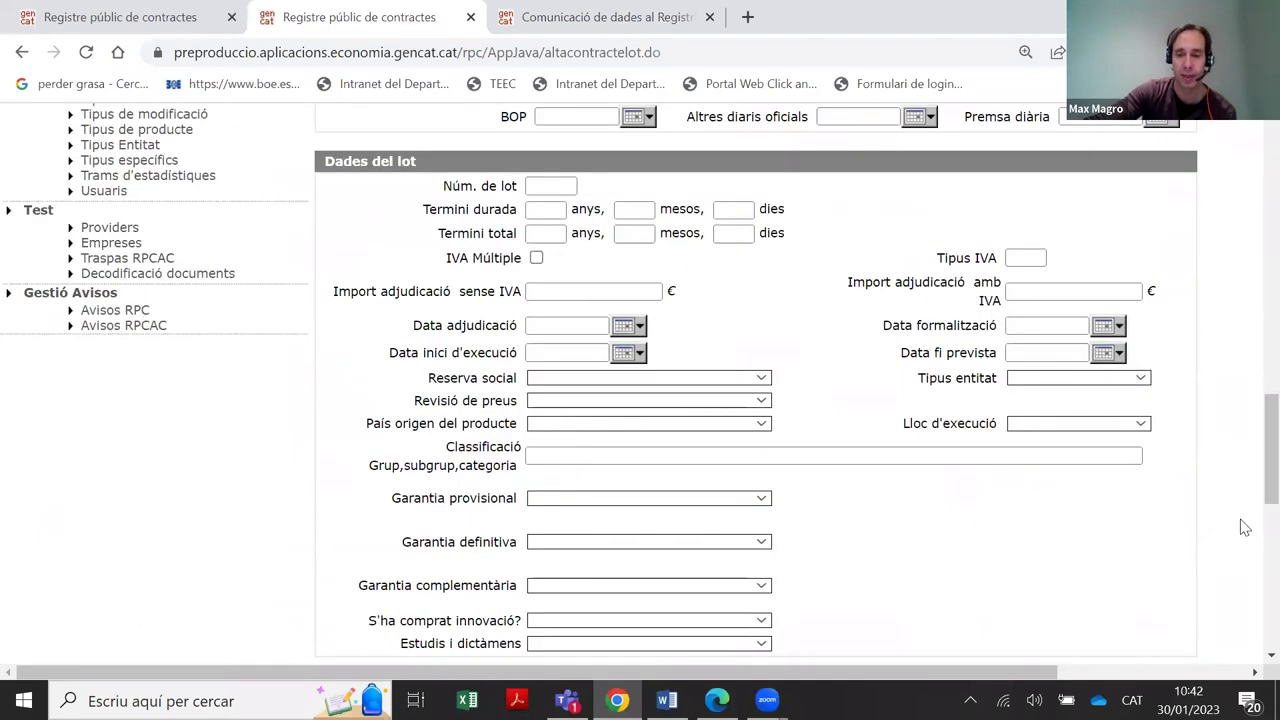
pyautogui.scroll(3, 757, 216)
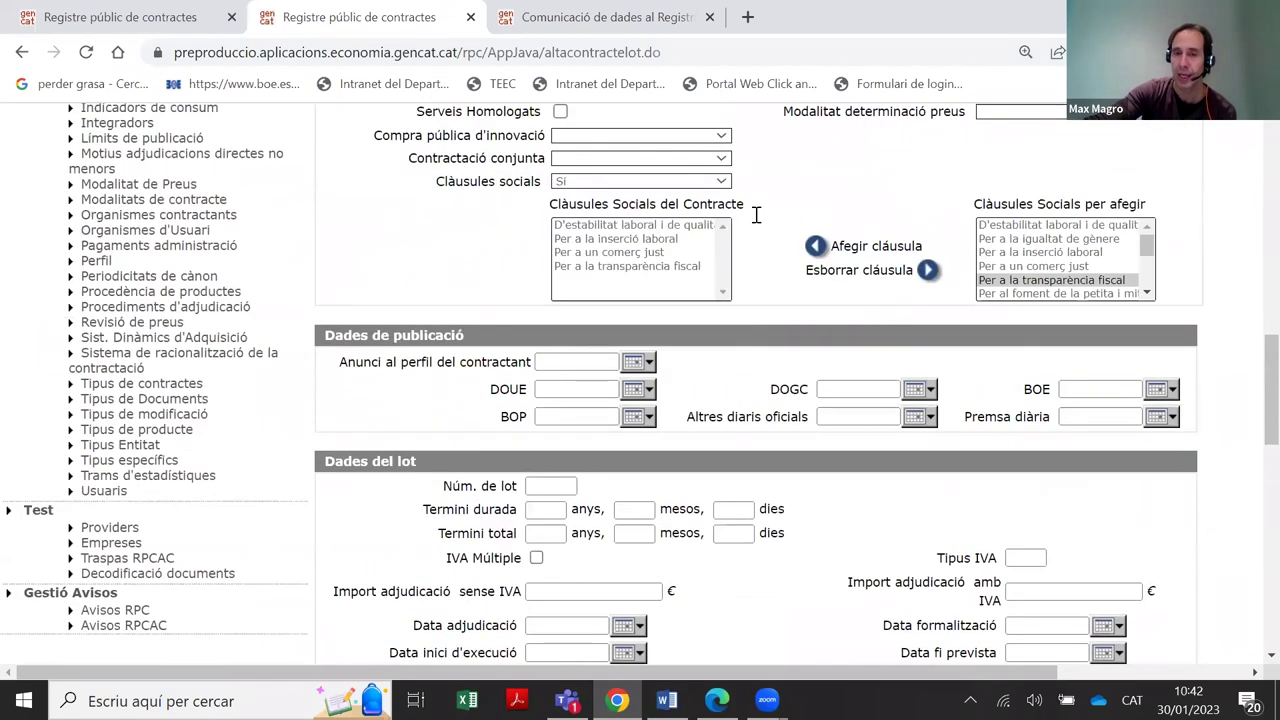
pyautogui.scroll(1, 677, 387)
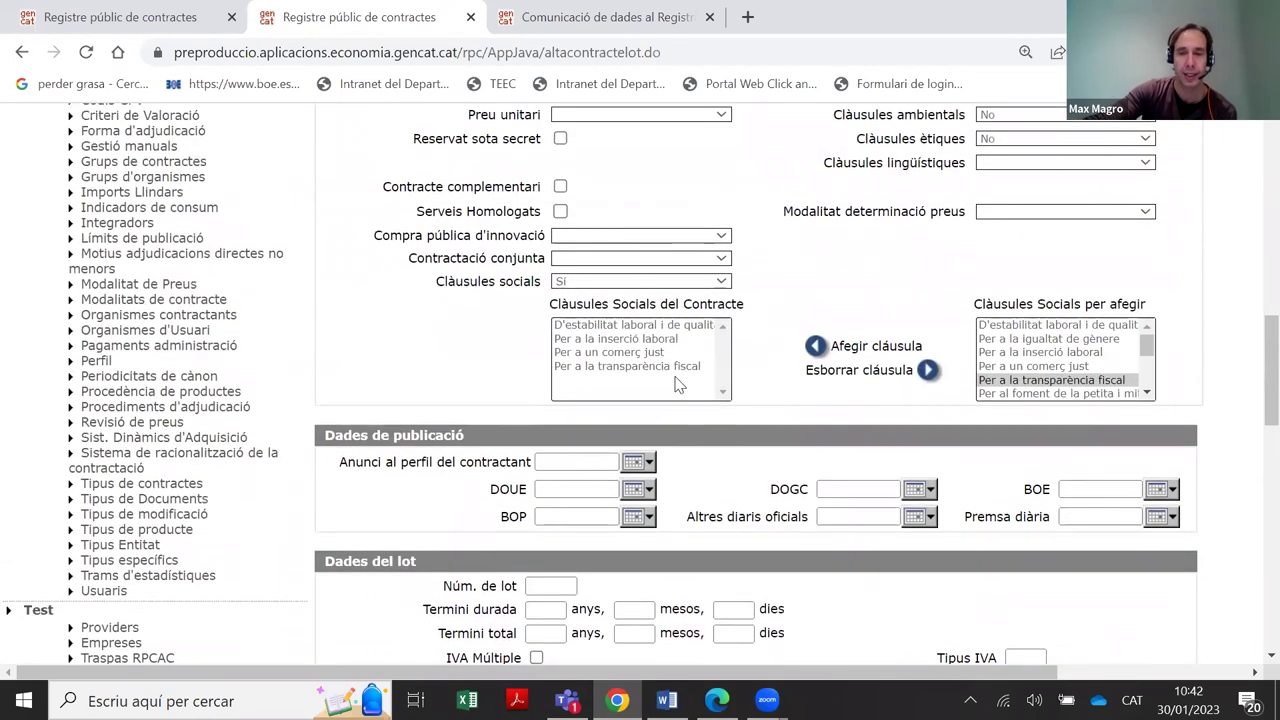
pyautogui.scroll(2, 675, 380)
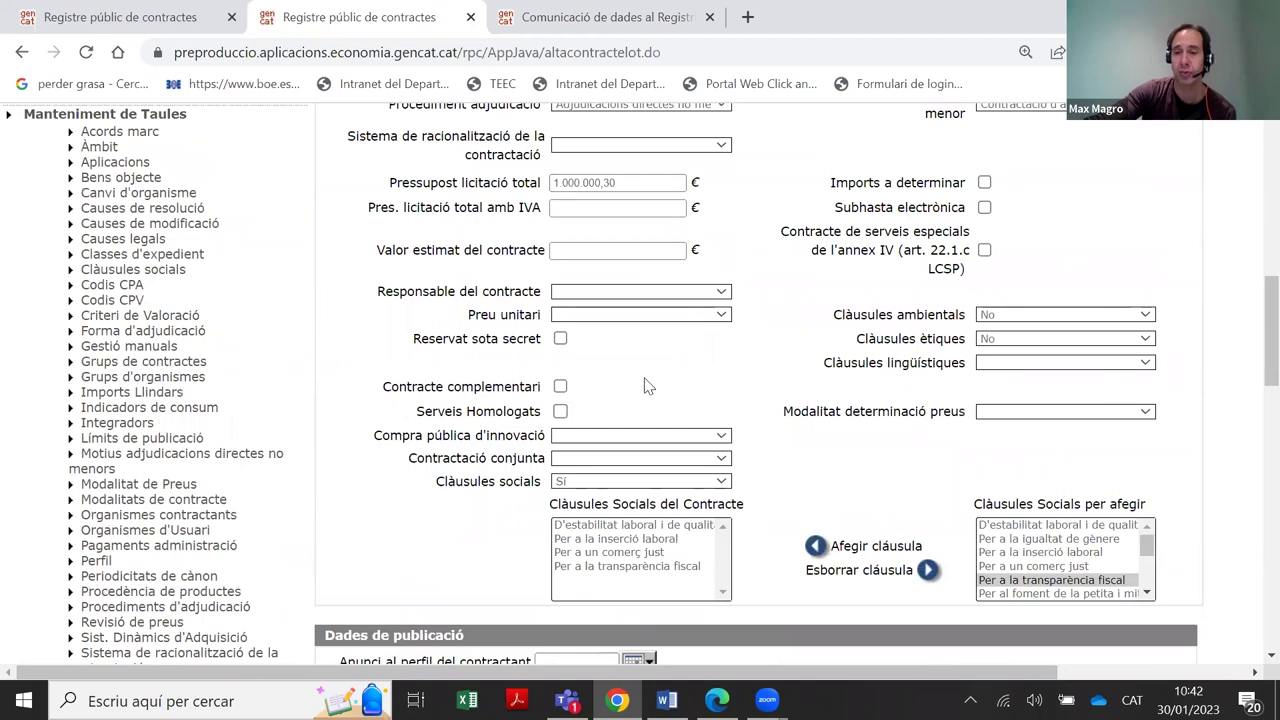
pyautogui.scroll(3, 951, 374)
pyautogui.scroll(-1, 748, 333)
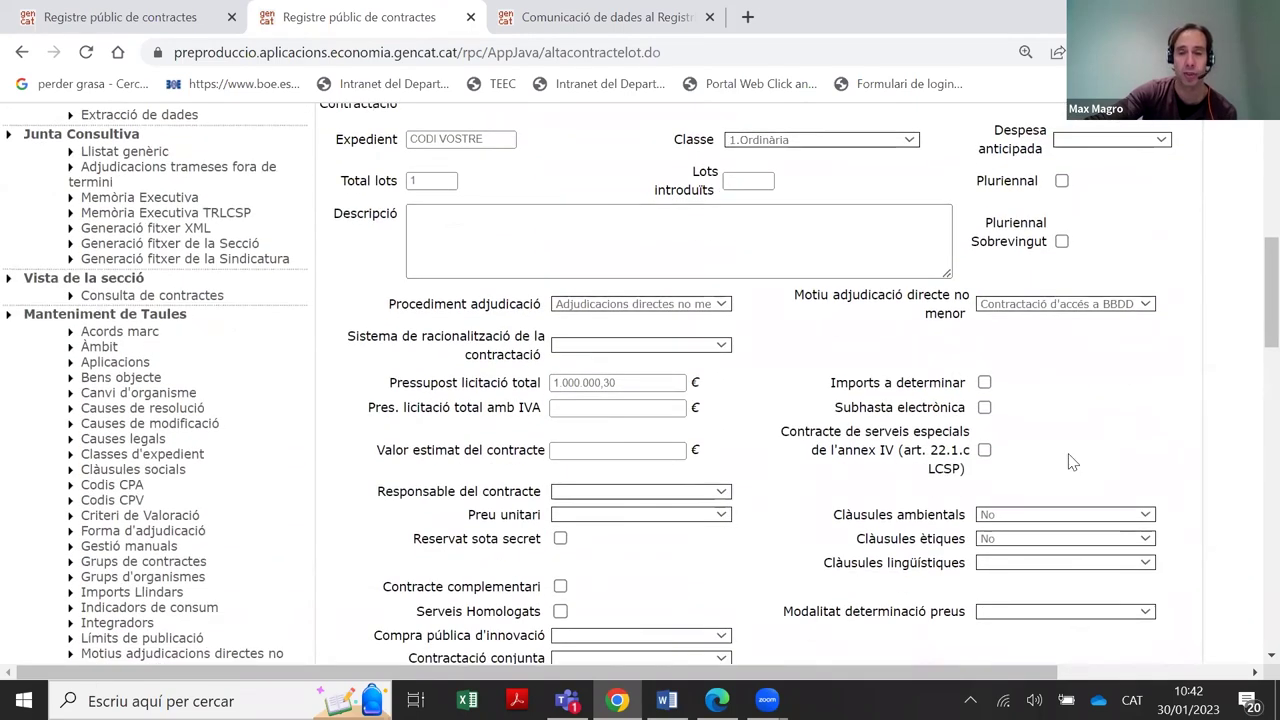
pyautogui.scroll(3, 763, 340)
pyautogui.scroll(-2, 750, 338)
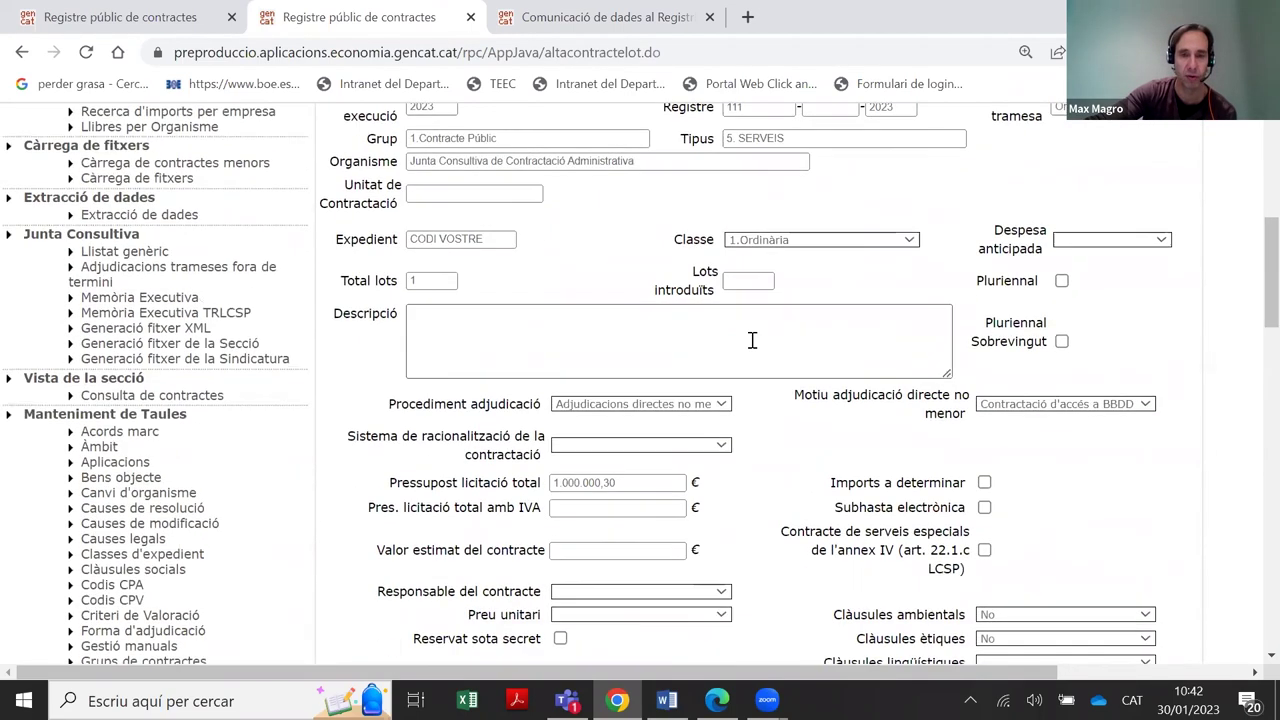
pyautogui.scroll(-1, 740, 325)
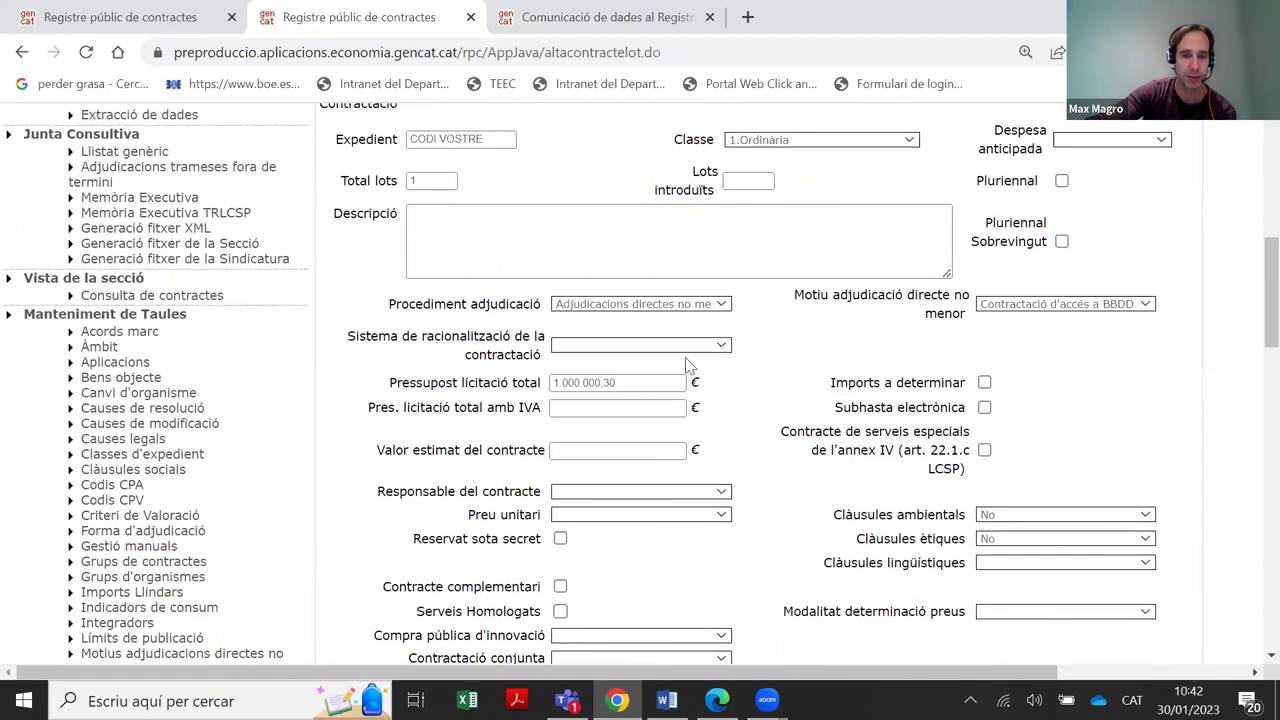
# Replace the amount in Pressupost licitació total with 500000
pyautogui.doubleClick(625, 377)
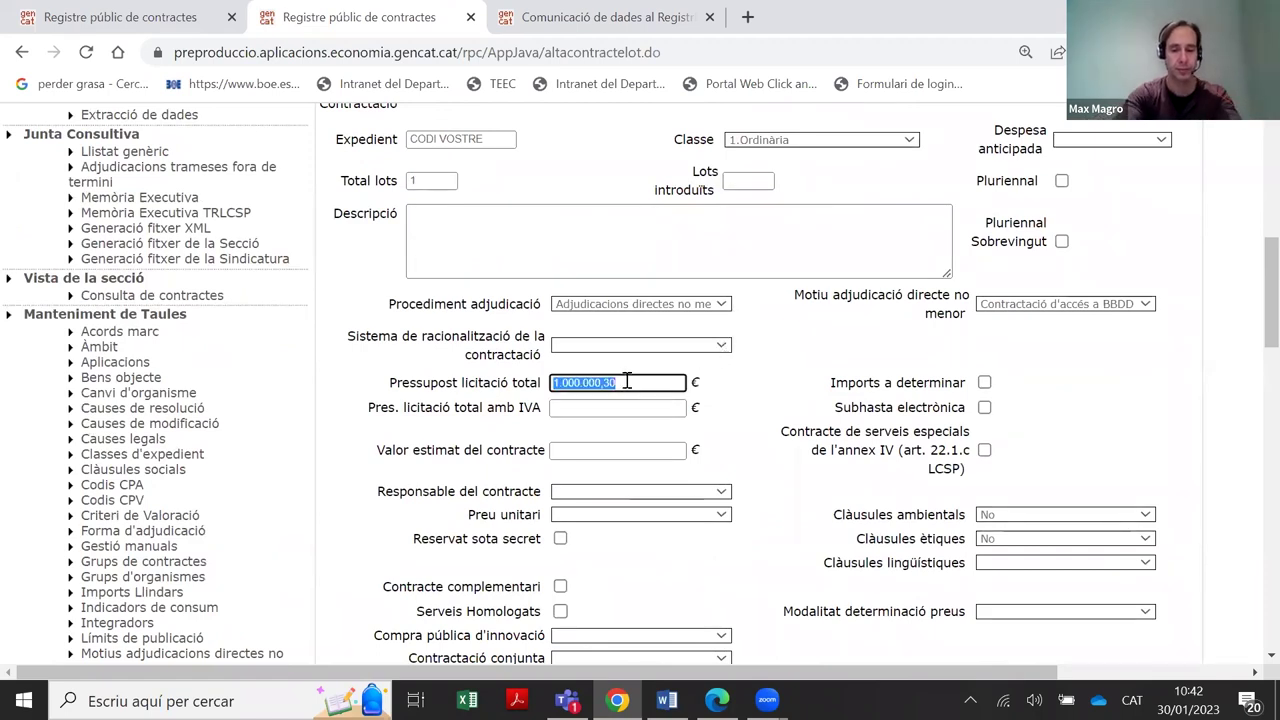
pyautogui.press('BackSpace')
pyautogui.write('500000')
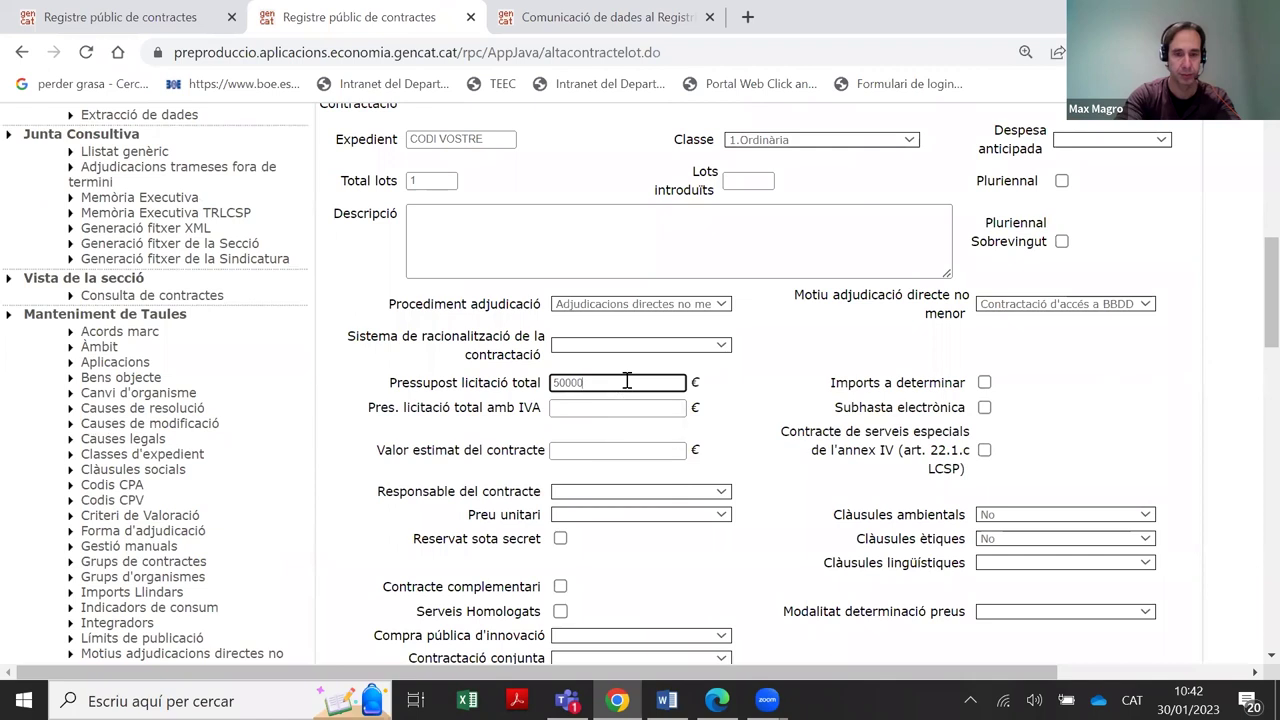
# Copy the 500000 from Pressupost licitació total into Pres. licitació total amb IVA
pyautogui.doubleClick(572, 383)
pyautogui.hotkey('ctrl', 'c')
pyautogui.rightClick(572, 383)
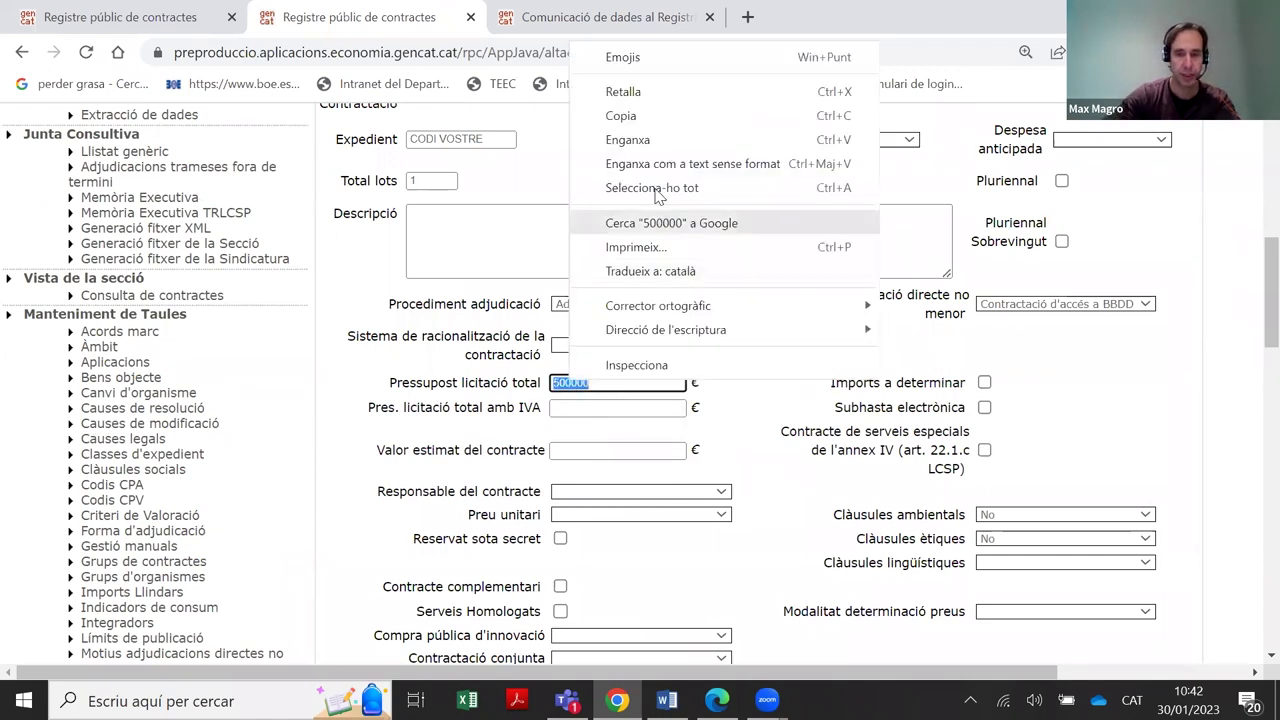
pyautogui.click(655, 116)
pyautogui.click(611, 408)
pyautogui.rightClick(611, 408)
pyautogui.click(672, 252)
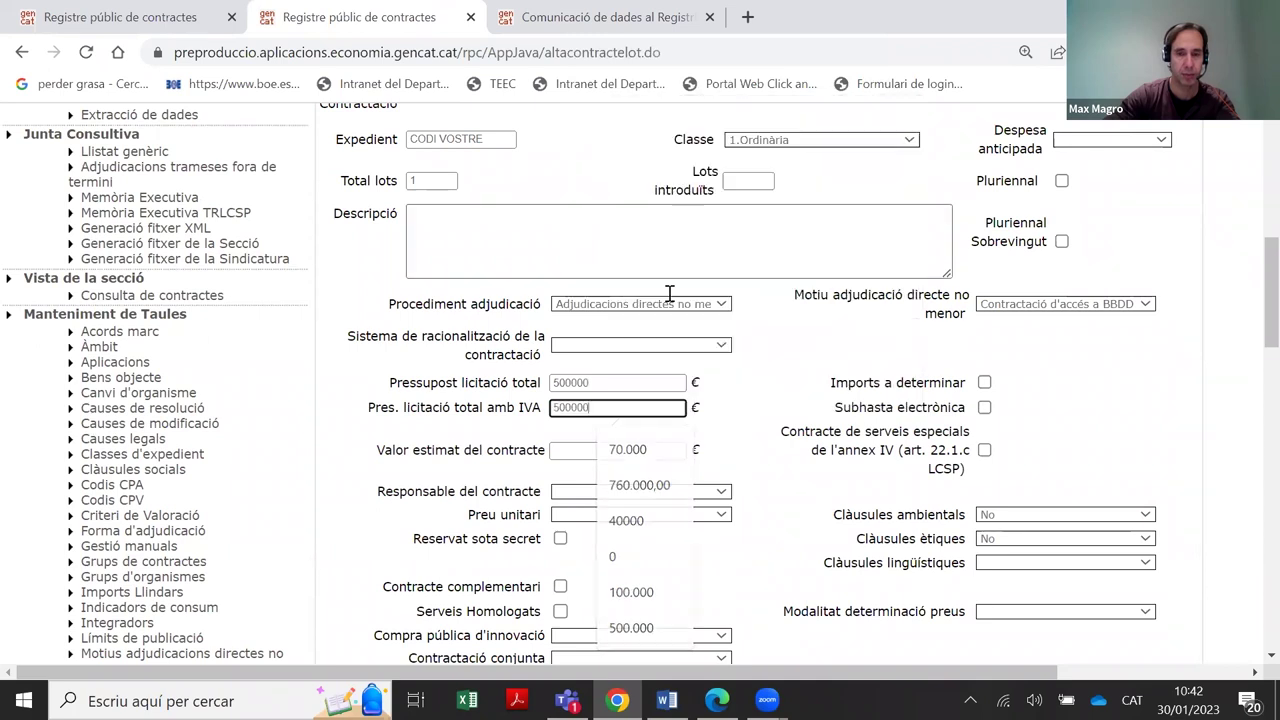
# Copy the 500000 from Pres. licitació total amb IVA into Valor estimat del contracte
pyautogui.click(623, 447)
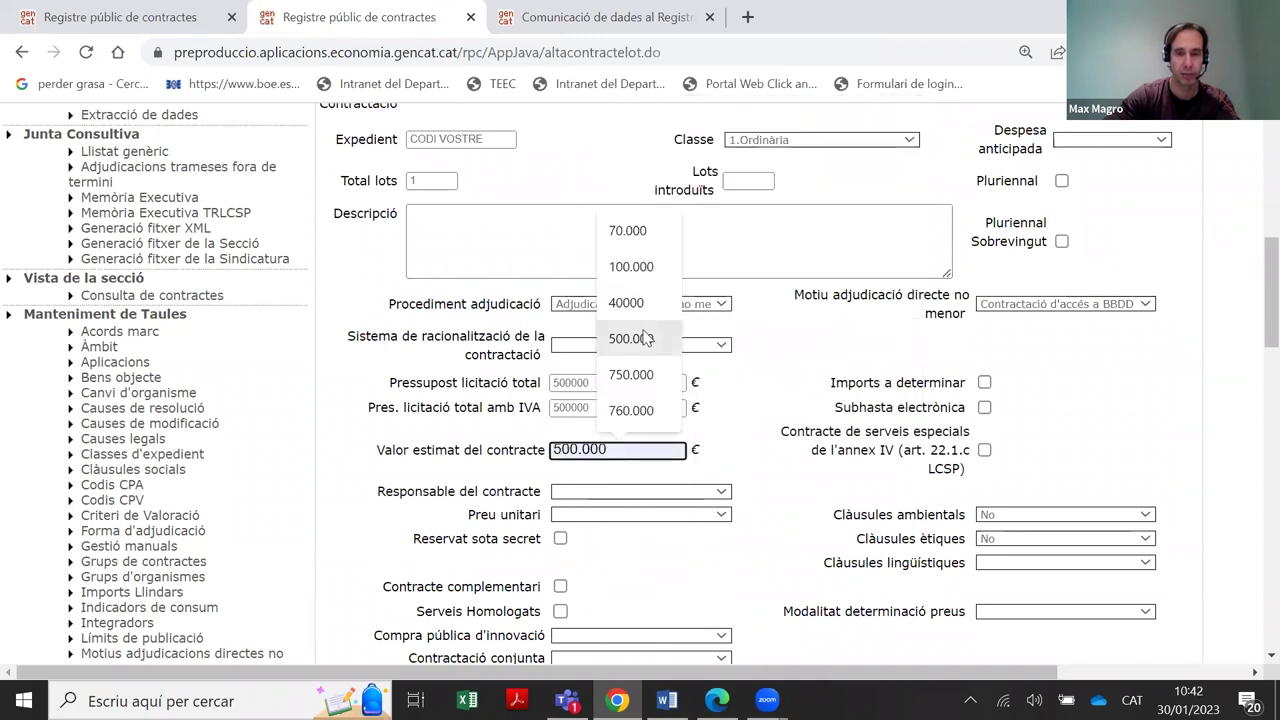
pyautogui.rightClick(585, 450)
pyautogui.click(571, 407)
pyautogui.doubleClick(571, 407)
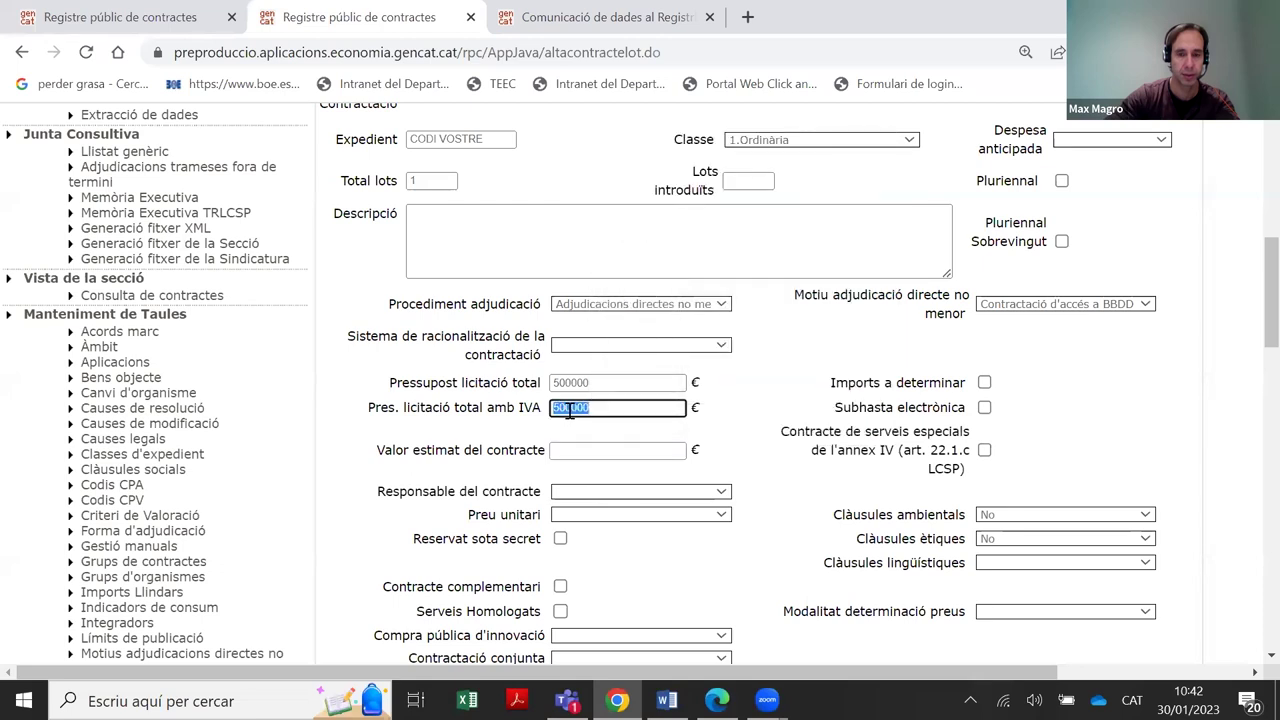
pyautogui.rightClick(571, 407)
pyautogui.click(620, 147)
pyautogui.click(575, 450)
pyautogui.rightClick(575, 450)
pyautogui.click(627, 294)
pyautogui.click(766, 366)
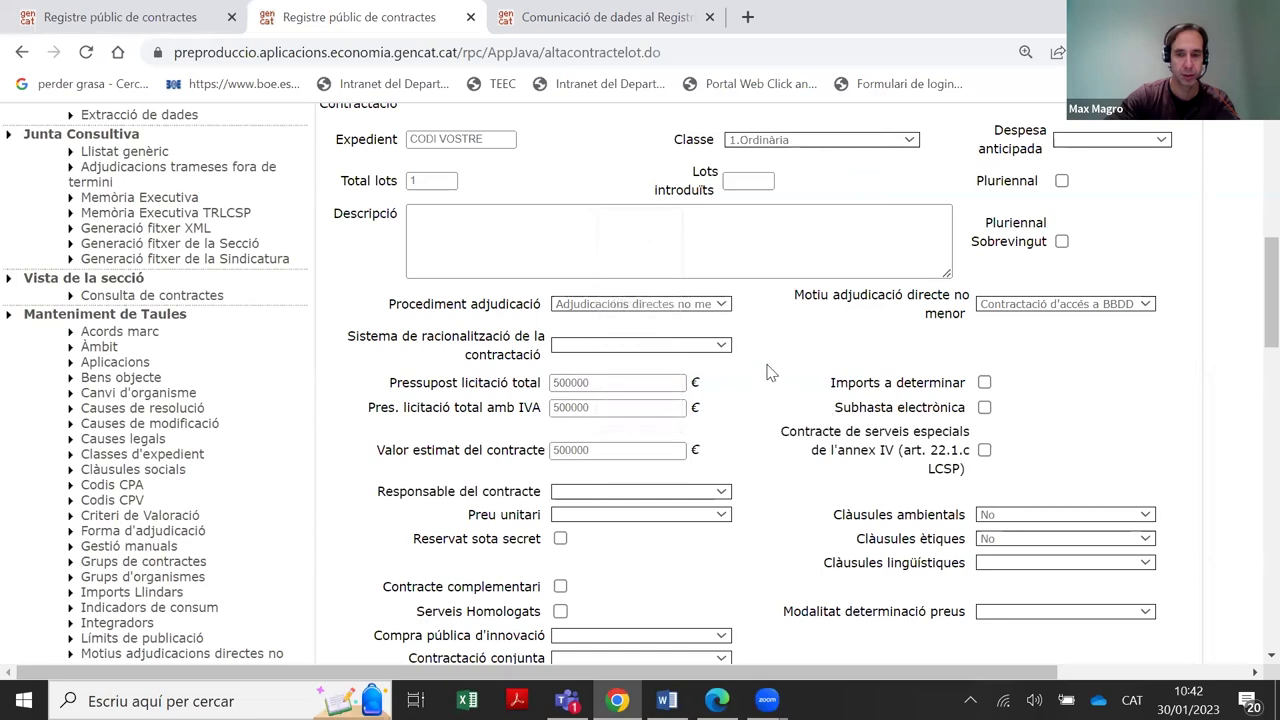
# Set Responsable del contracte to Sí and Preu unitari to No
pyautogui.scroll(-1, 766, 366)
pyautogui.click(715, 393)
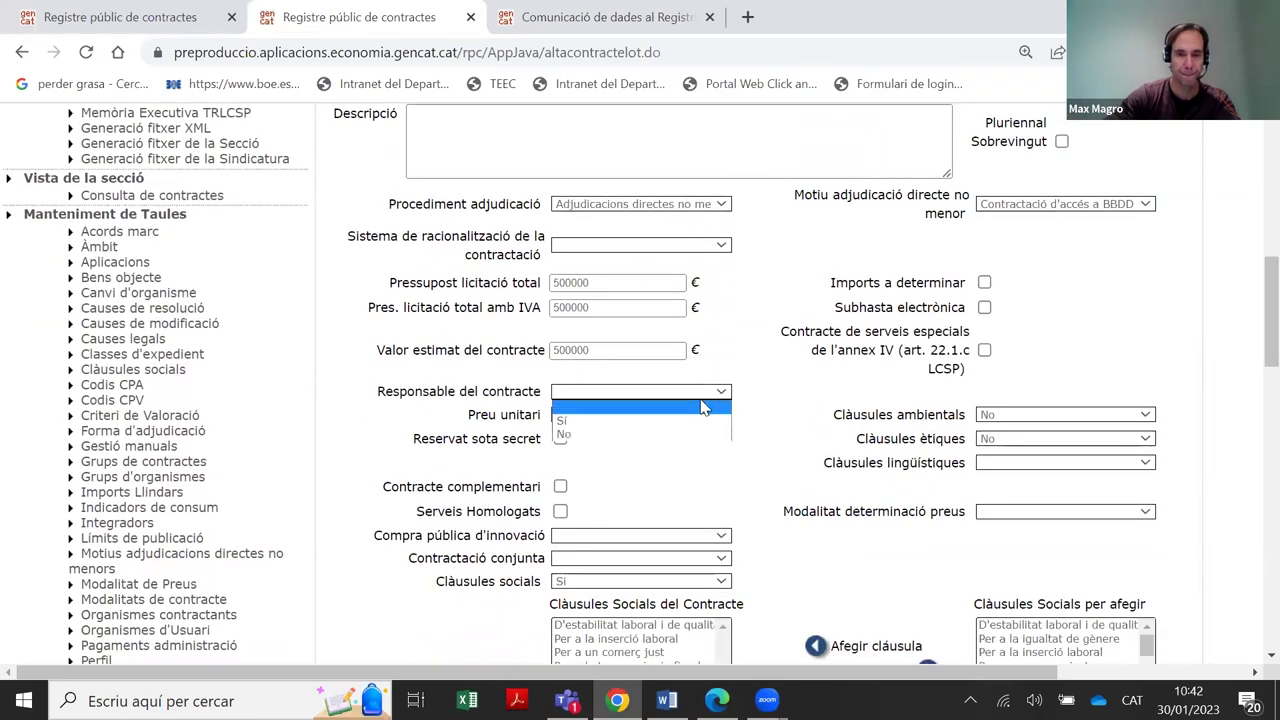
pyautogui.click(688, 421)
pyautogui.click(715, 414)
pyautogui.click(705, 457)
# Set Clàusules lingüístiques to No
pyautogui.scroll(-1, 836, 366)
pyautogui.scroll(-3, 836, 366)
pyautogui.click(1048, 264)
pyautogui.click(1024, 305)
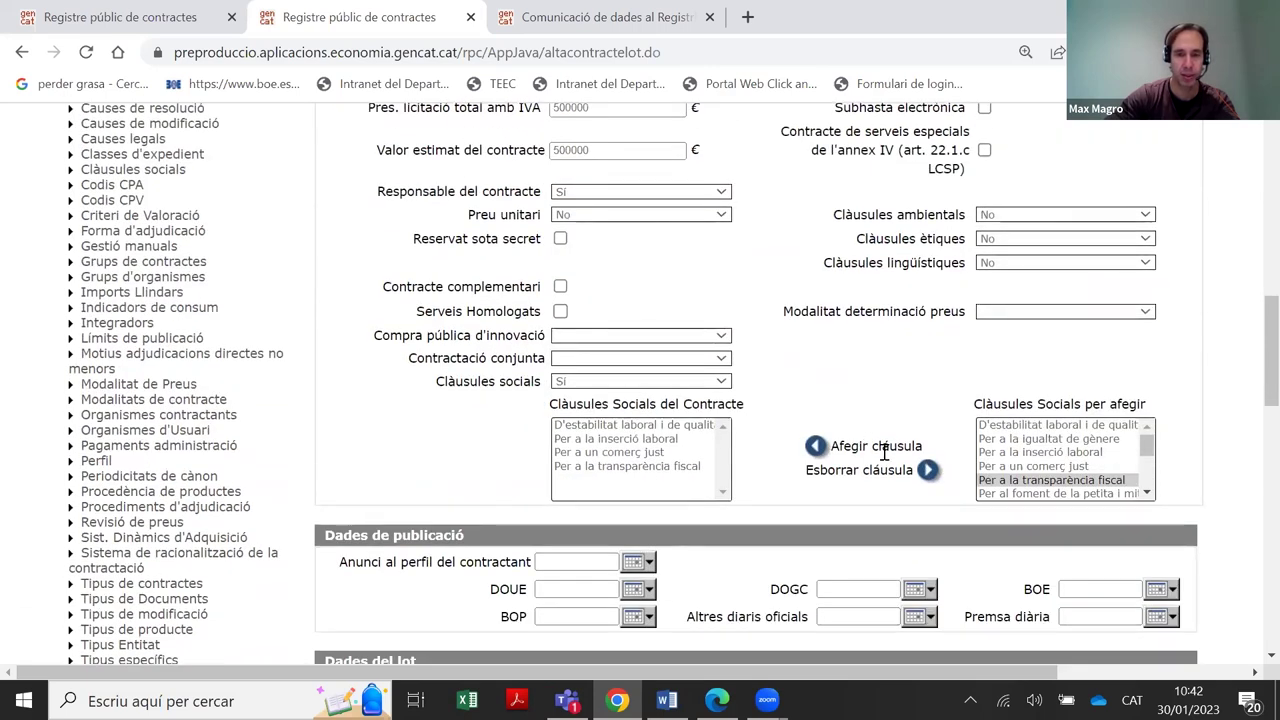
# Set both Compra pública d'innovació and Contractació conjunta to No
pyautogui.click(708, 339)
pyautogui.click(711, 370)
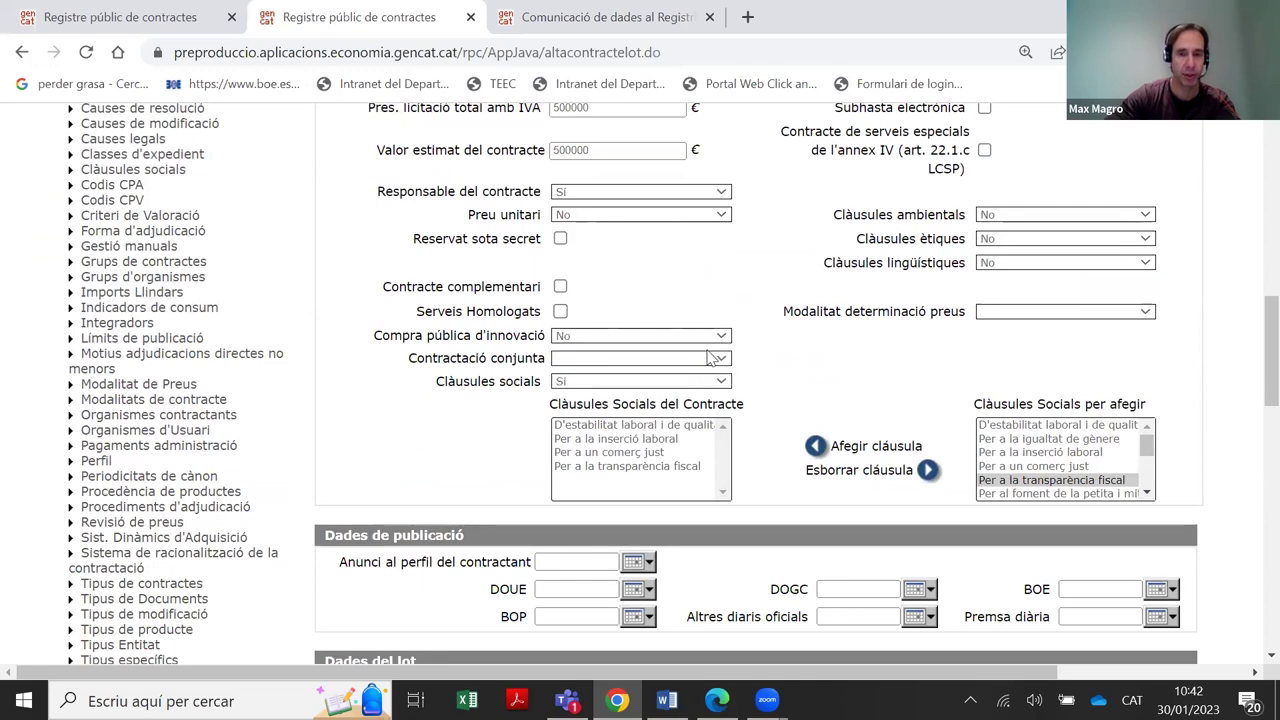
pyautogui.click(714, 368)
pyautogui.click(690, 405)
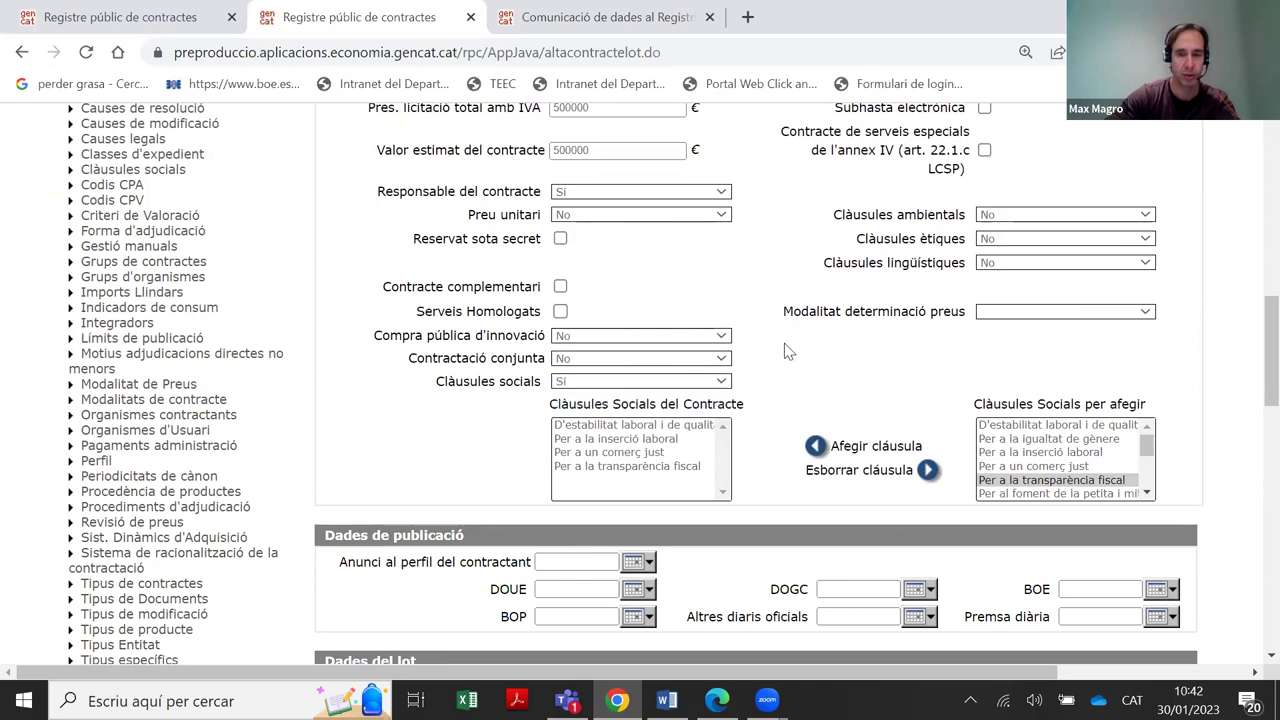
# Look over the lot data and open the list of options for Modalitat determinació preus
pyautogui.scroll(-1, 793, 344)
pyautogui.scroll(-10, 793, 344)
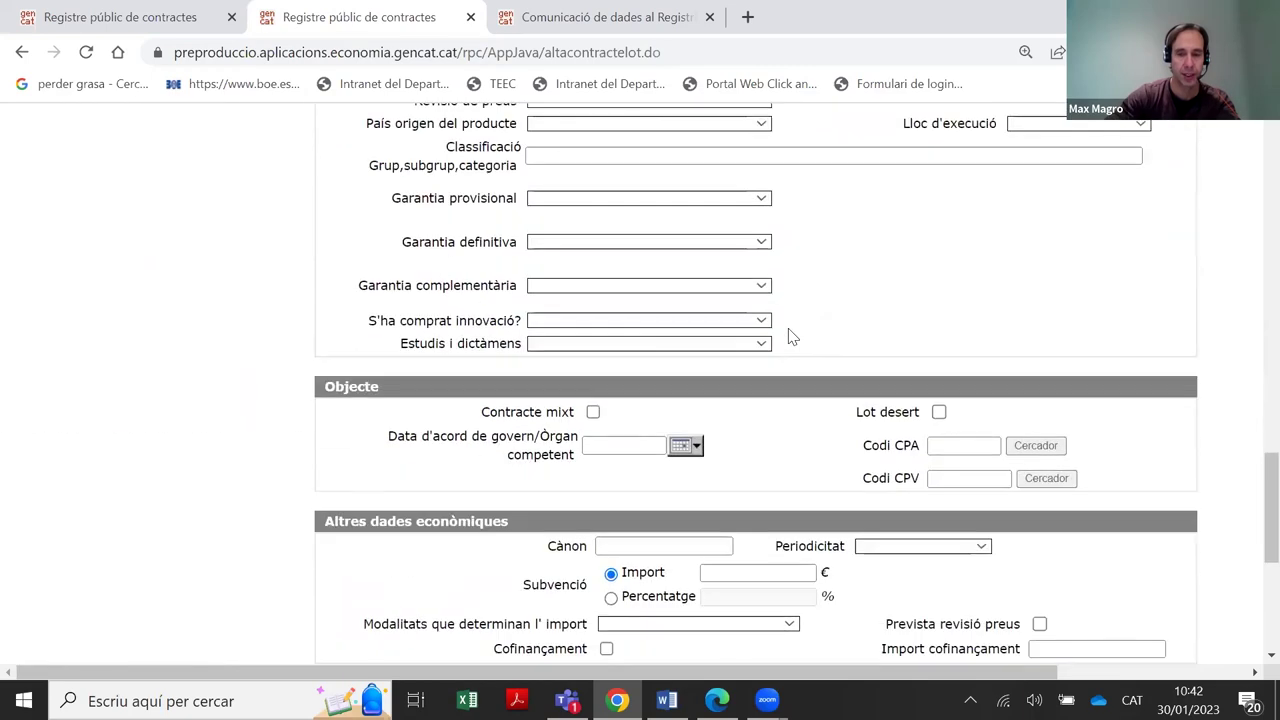
pyautogui.scroll(-1, 665, 540)
pyautogui.scroll(6, 690, 590)
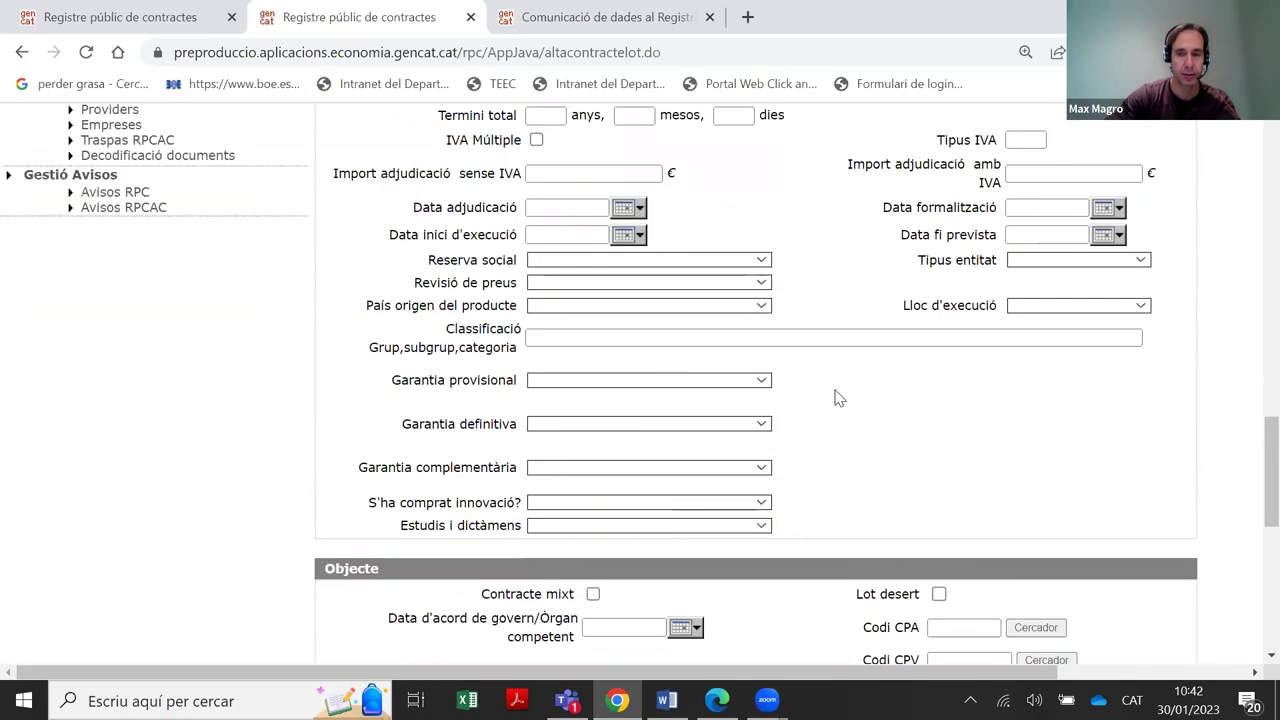
pyautogui.scroll(4, 976, 321)
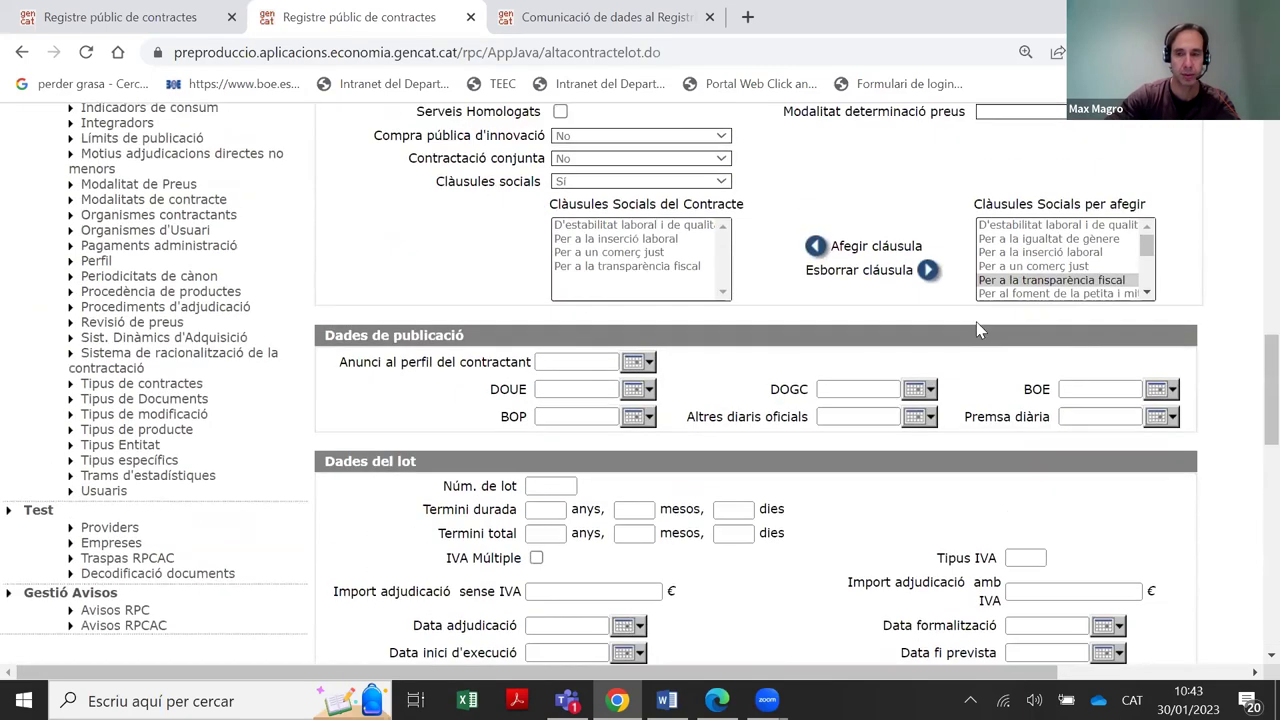
pyautogui.click(1045, 114)
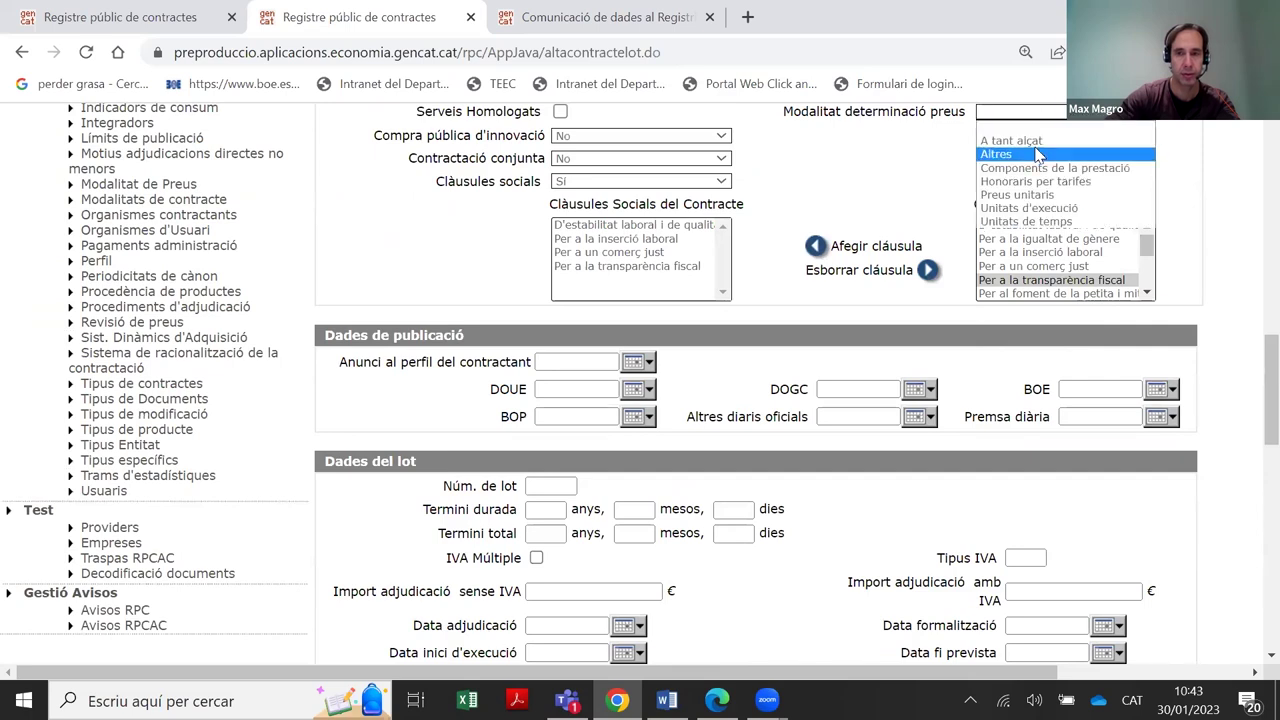
# Choose A tant alçat as the price determination method and submit the contract award form
pyautogui.scroll(-10, 886, 191)
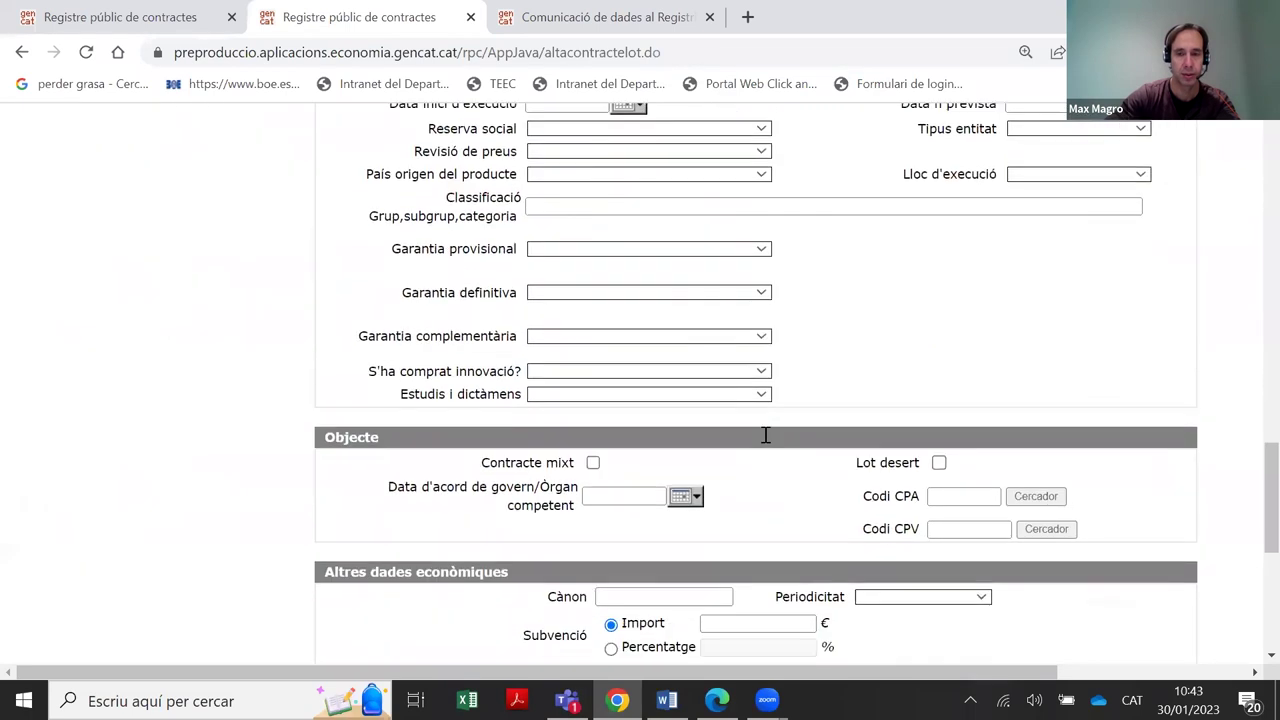
pyautogui.scroll(-2, 736, 466)
pyautogui.click(707, 577)
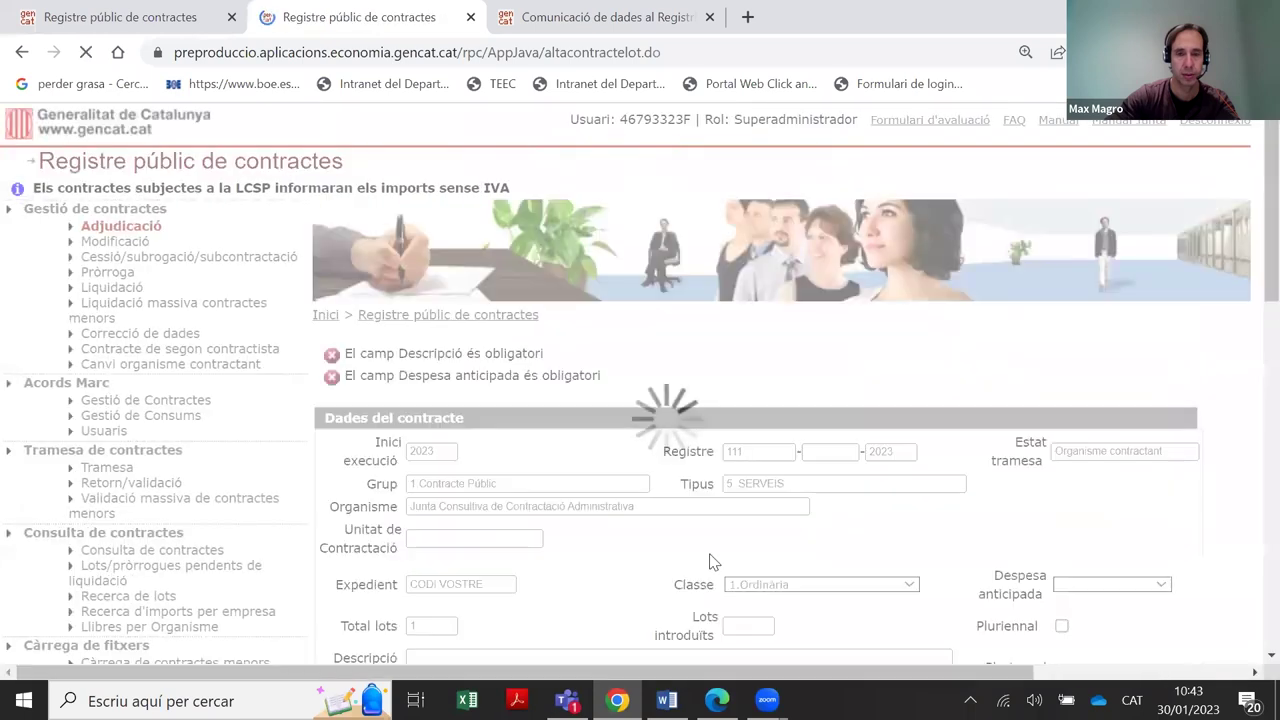
# Set Despesa anticipada to No and enter "prova" as the contract's Descripció
pyautogui.scroll(-3, 594, 363)
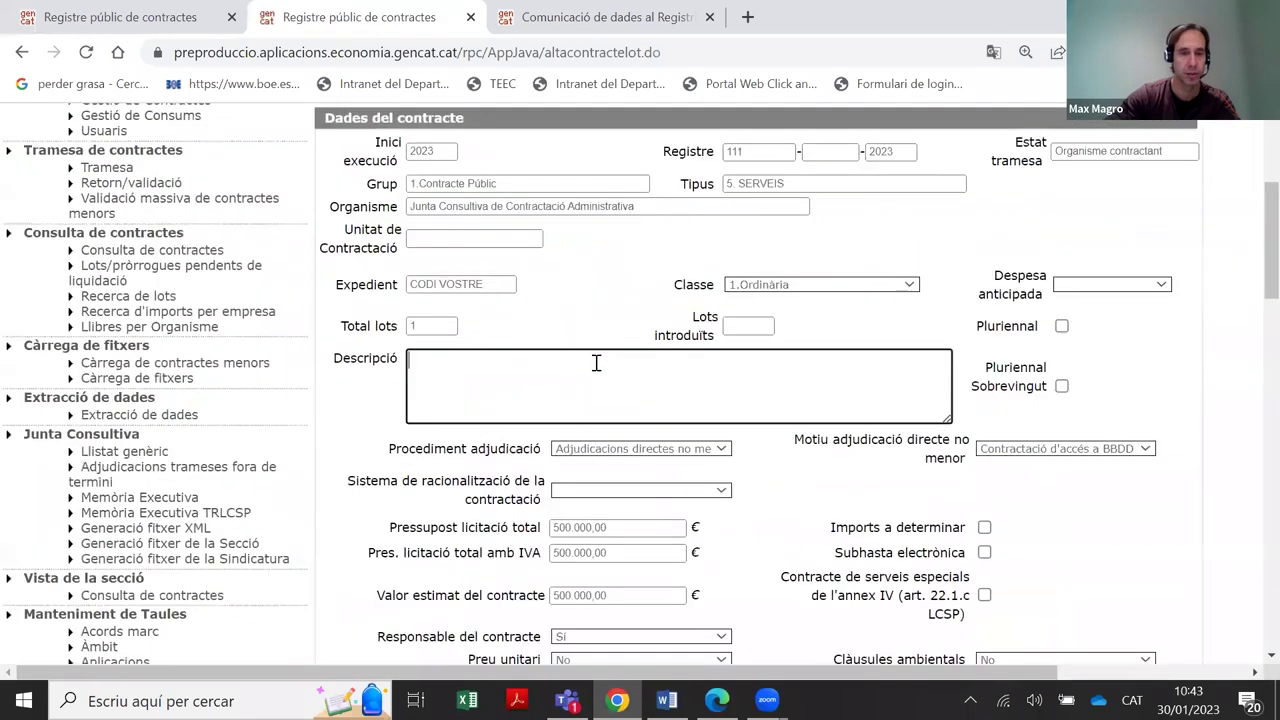
pyautogui.scroll(1, 596, 363)
pyautogui.scroll(-1, 596, 363)
pyautogui.click(1106, 286)
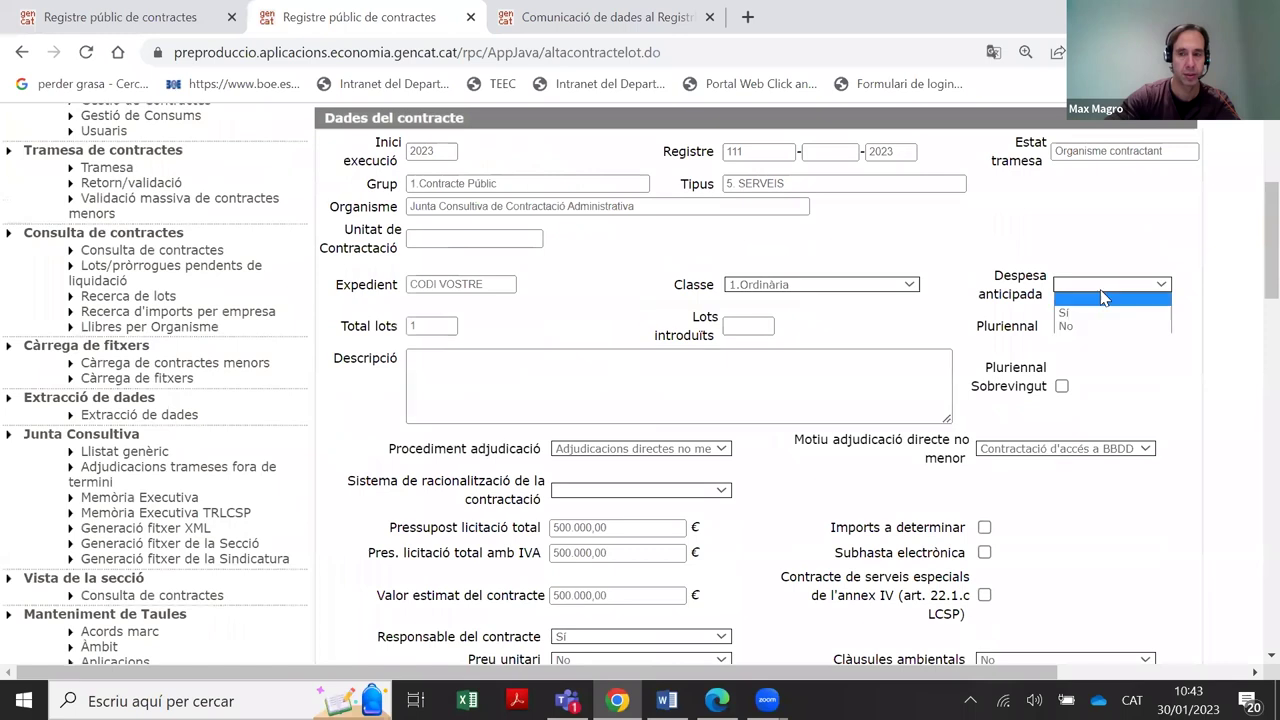
pyautogui.click(1090, 326)
pyautogui.click(876, 376)
pyautogui.write('prova')
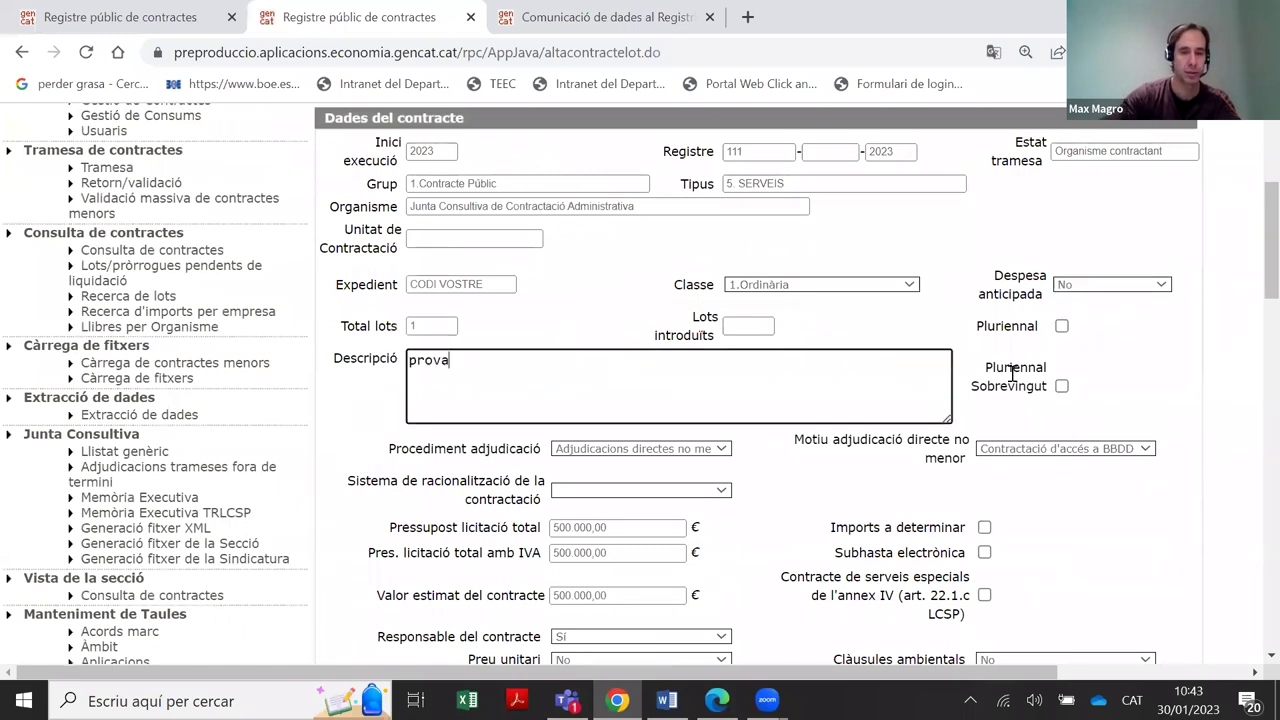
# Submit the contract form again with the description and anticipated expense filled in
pyautogui.scroll(-10, 714, 519)
pyautogui.scroll(-6, 714, 519)
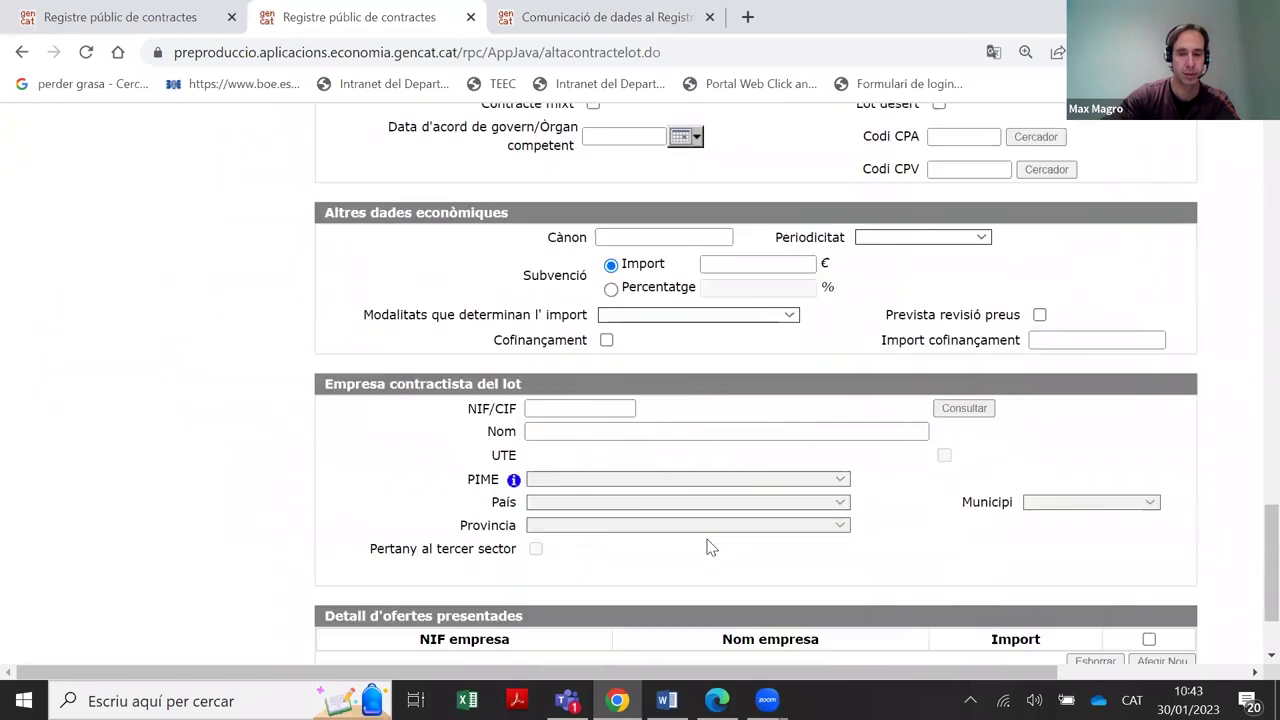
pyautogui.click(707, 573)
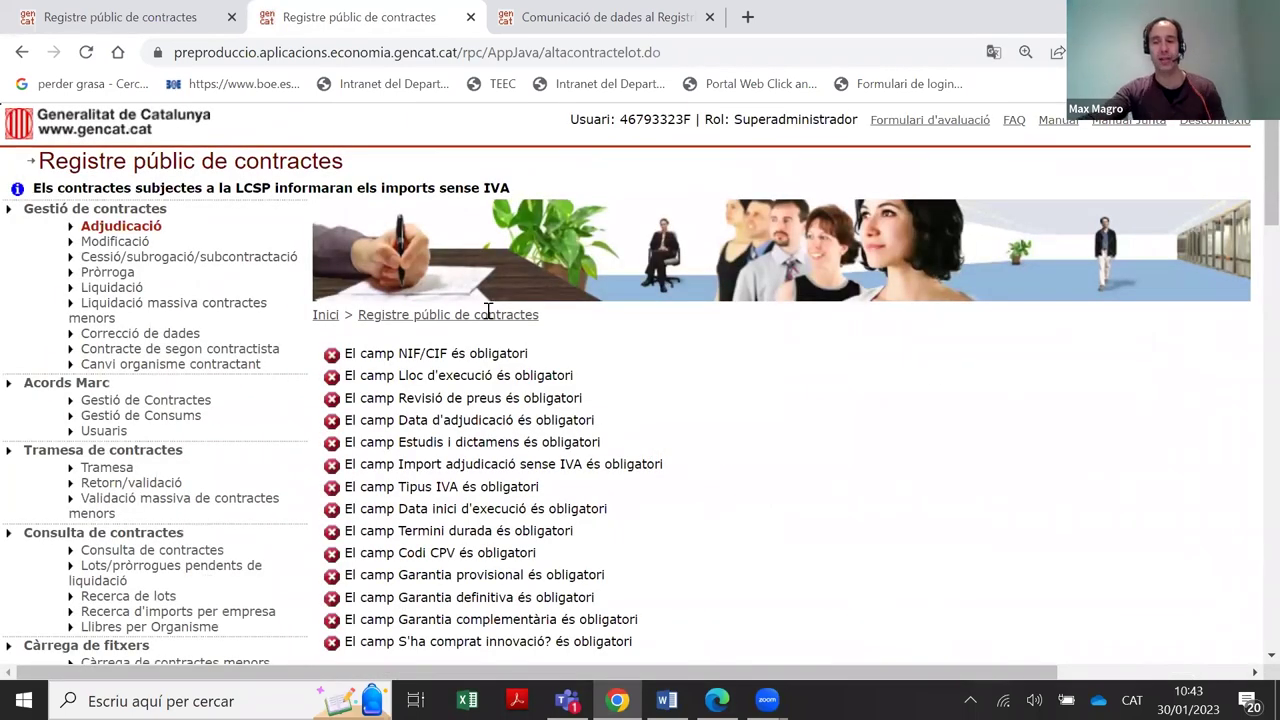
# Review the list of missing mandatory fields and compare it with the Dades del contracte and Dades del lot sections
pyautogui.scroll(-2, 490, 345)
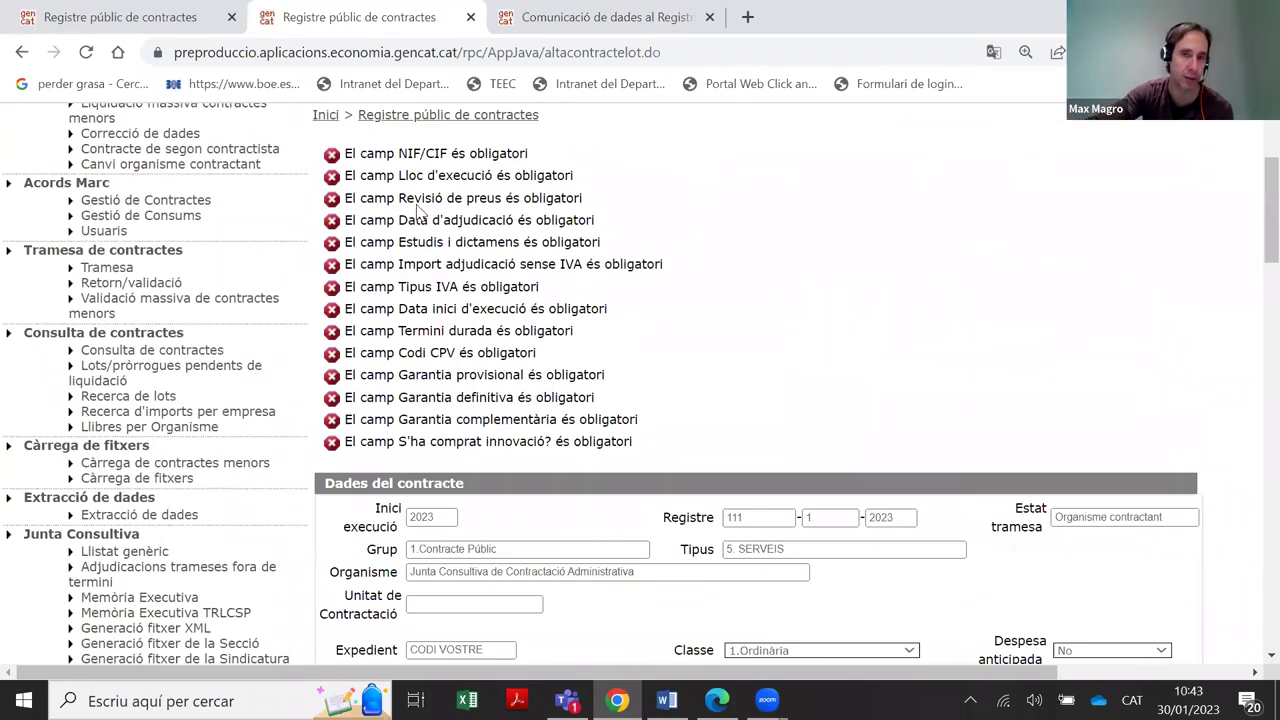
pyautogui.moveTo(342, 153); pyautogui.dragTo(681, 468)
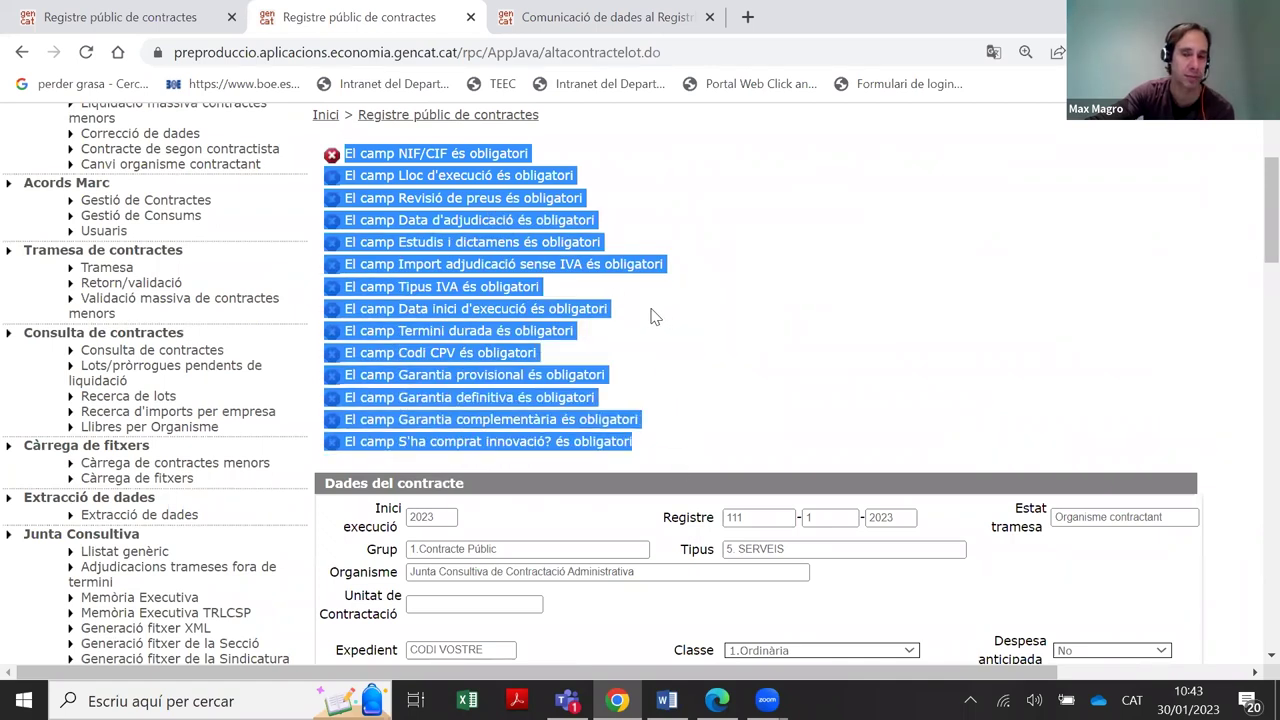
pyautogui.scroll(-4, 655, 316)
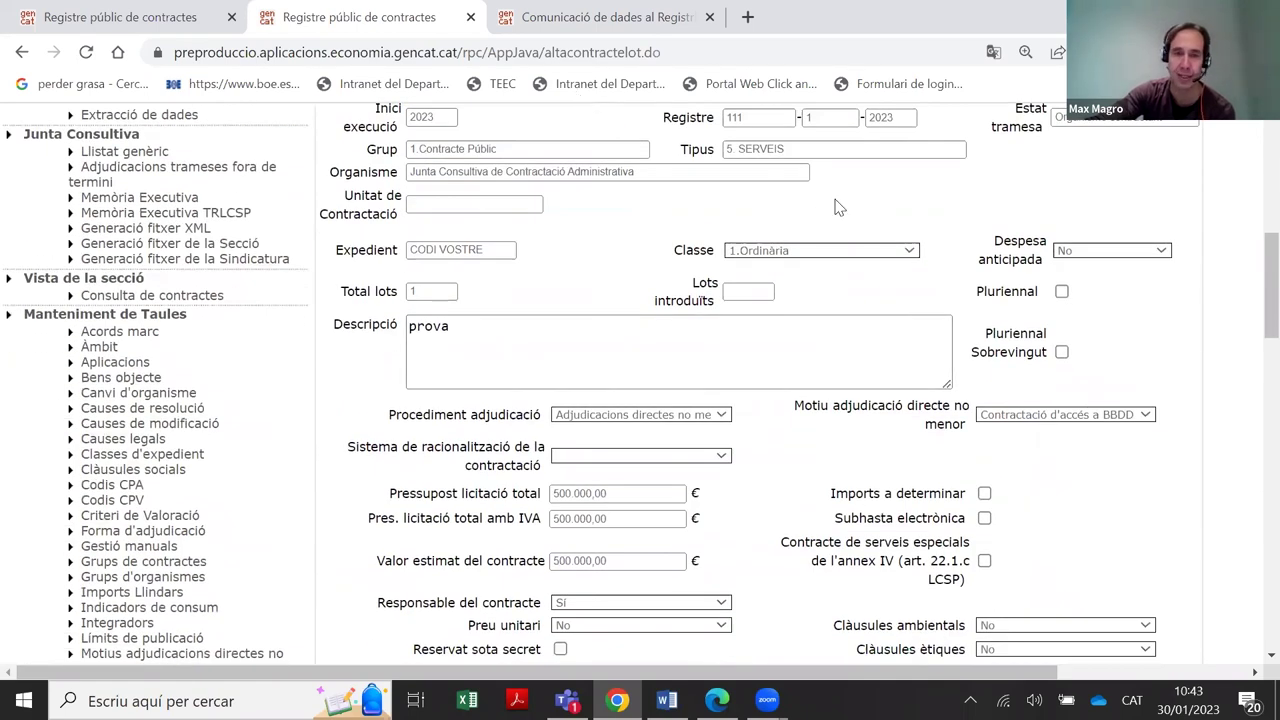
pyautogui.scroll(1, 506, 326)
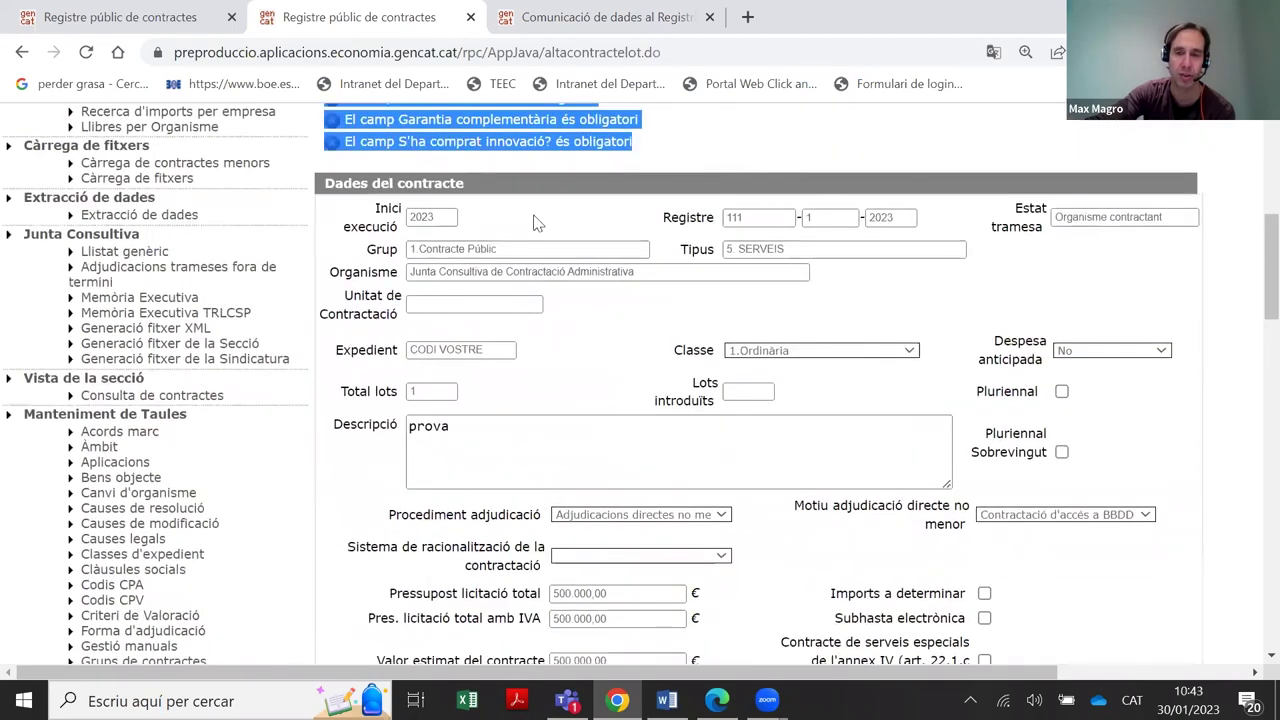
pyautogui.scroll(-7, 873, 232)
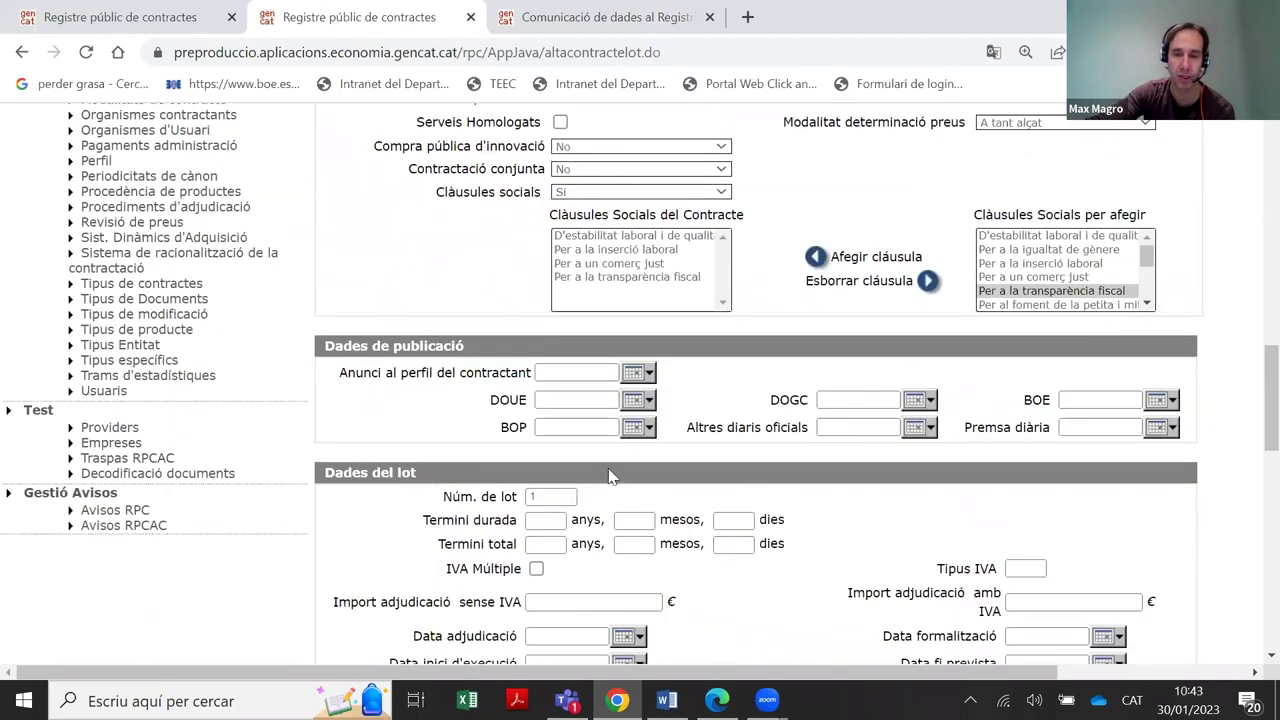
pyautogui.scroll(-2, 613, 477)
pyautogui.scroll(-1, 500, 330)
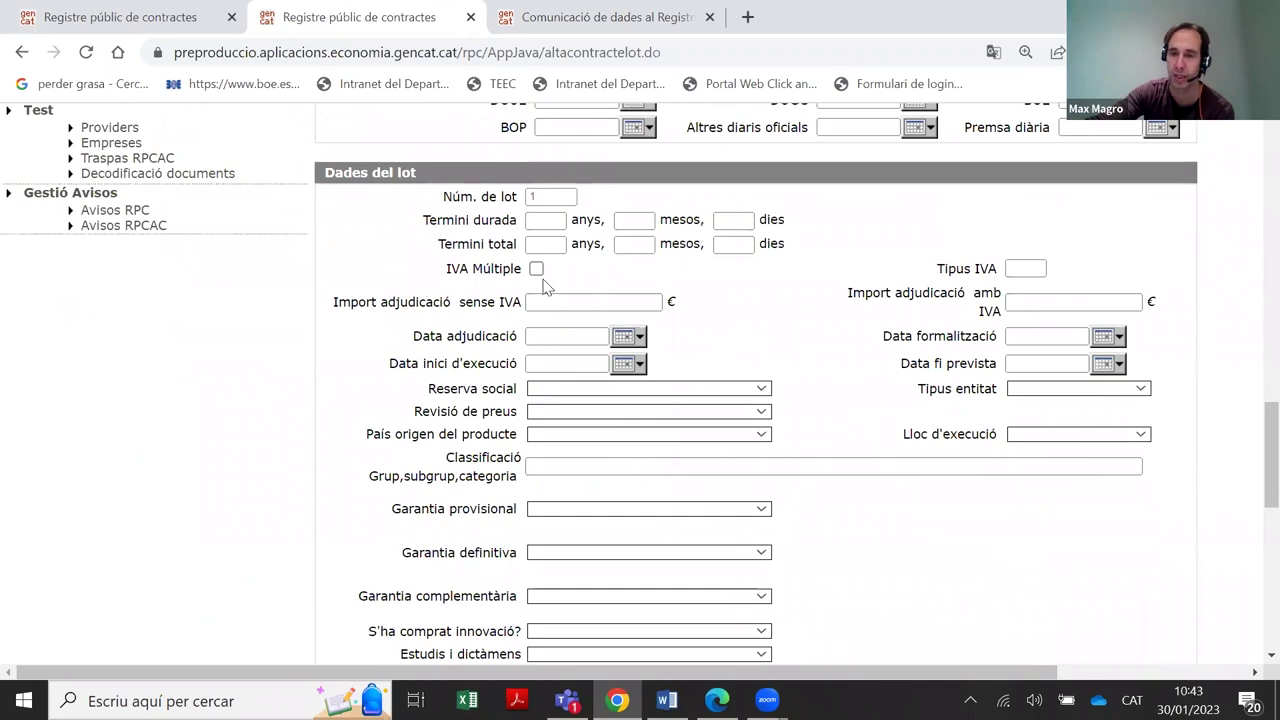
pyautogui.scroll(4, 546, 280)
pyautogui.scroll(4, 546, 280)
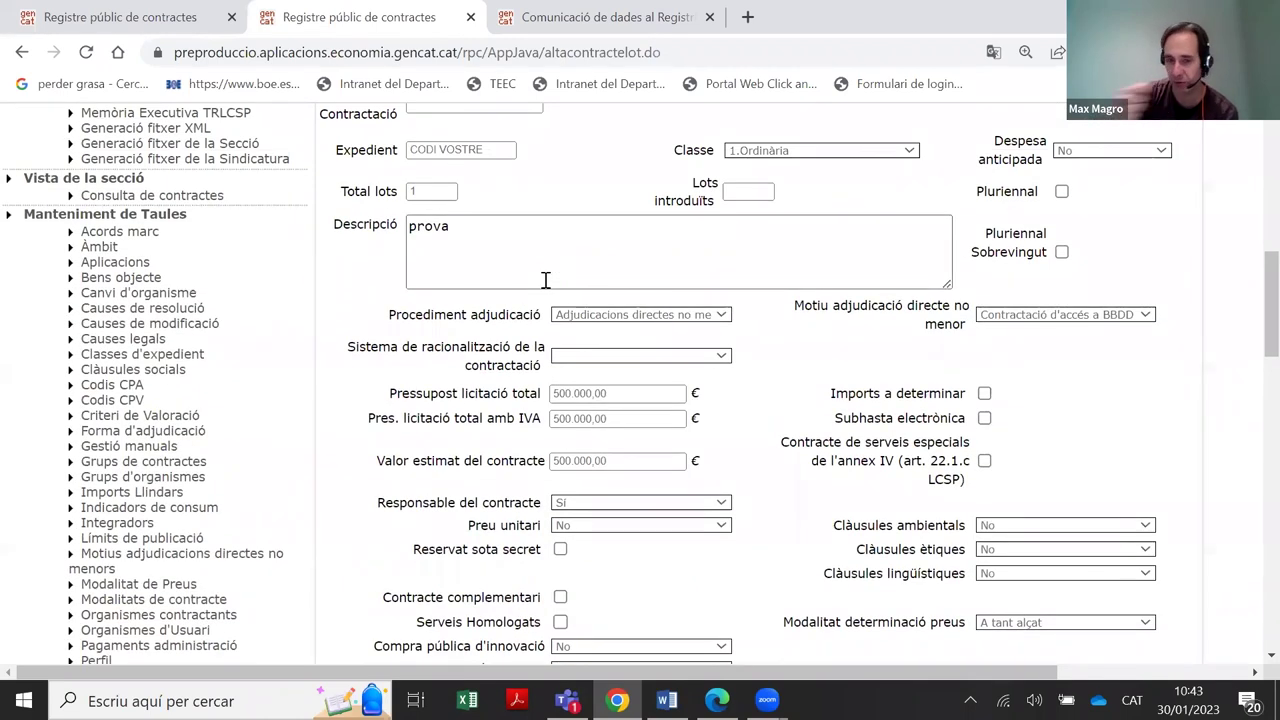
pyautogui.scroll(3, 546, 280)
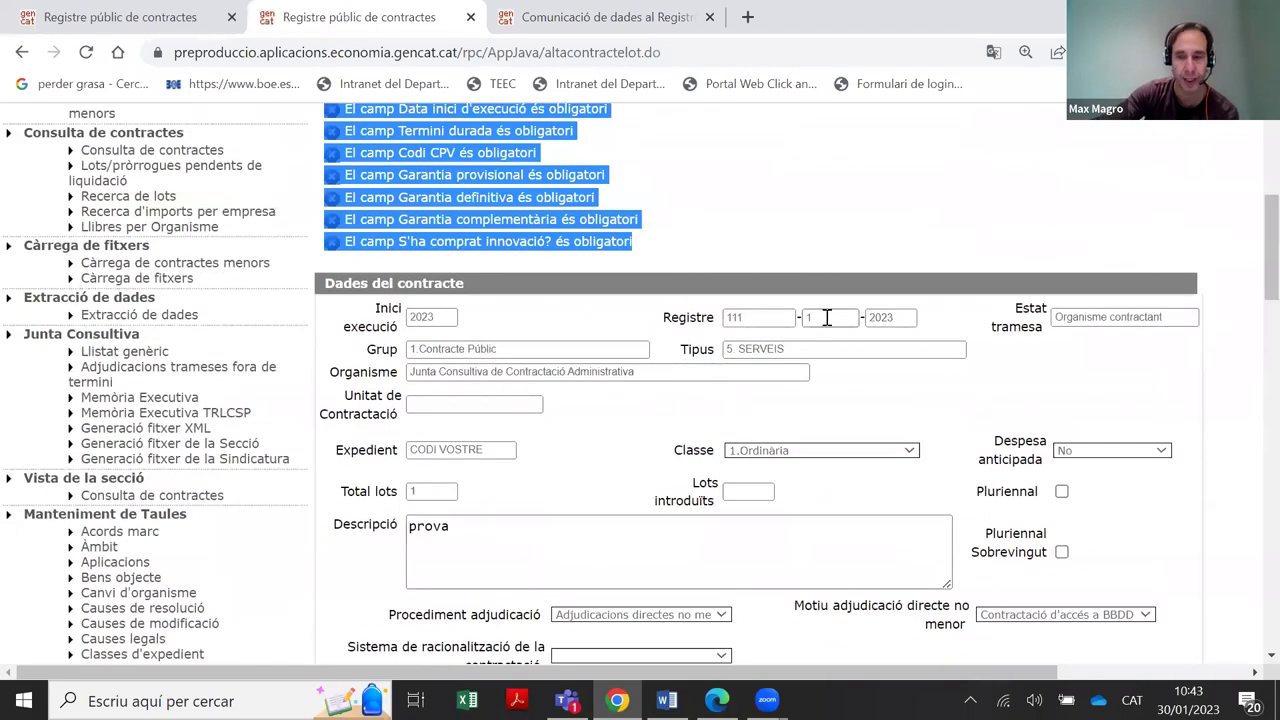
# Examine the assigned Registre number and the contract-level data in the Dades del contracte section
pyautogui.doubleClick(827, 317)
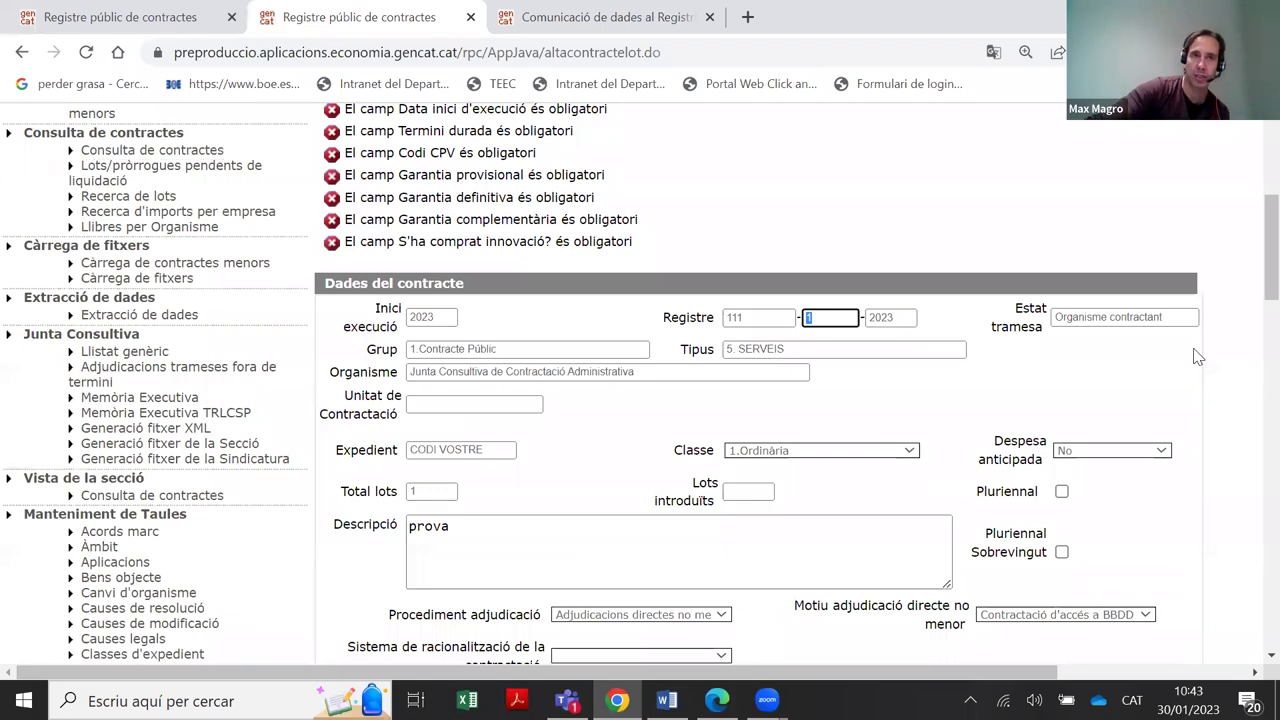
pyautogui.click(846, 317)
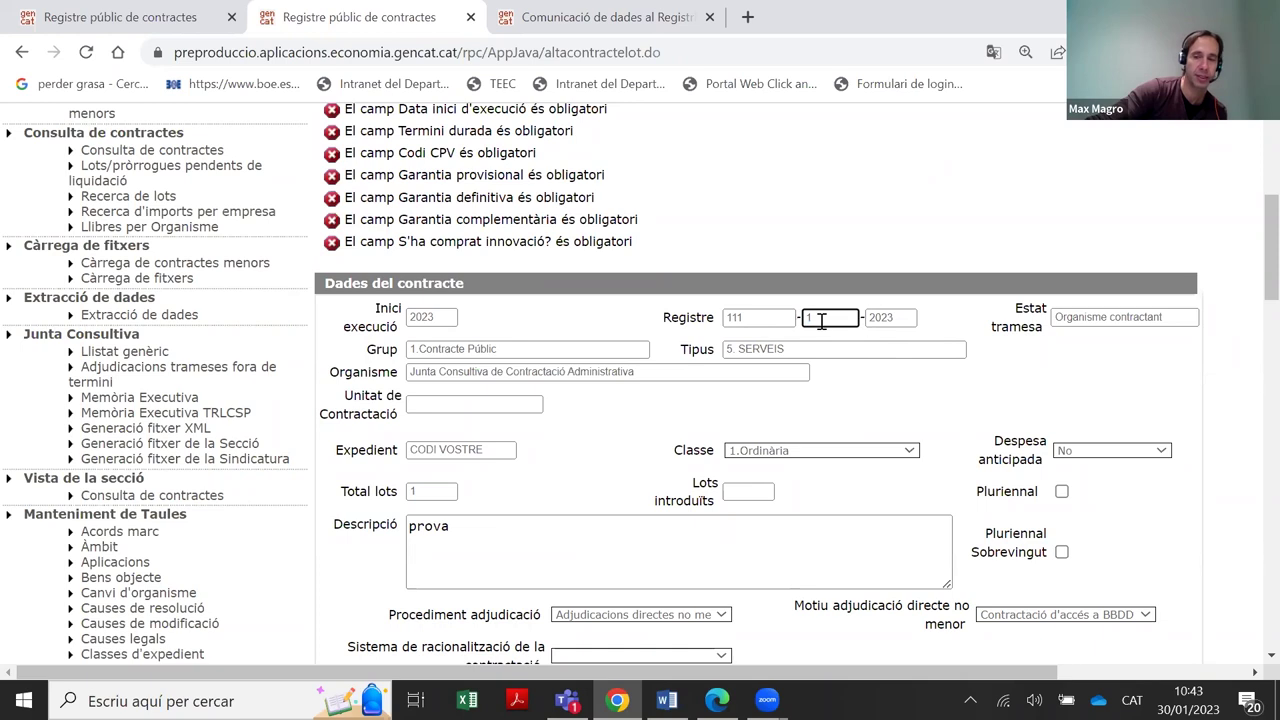
pyautogui.moveTo(922, 318); pyautogui.dragTo(678, 356)
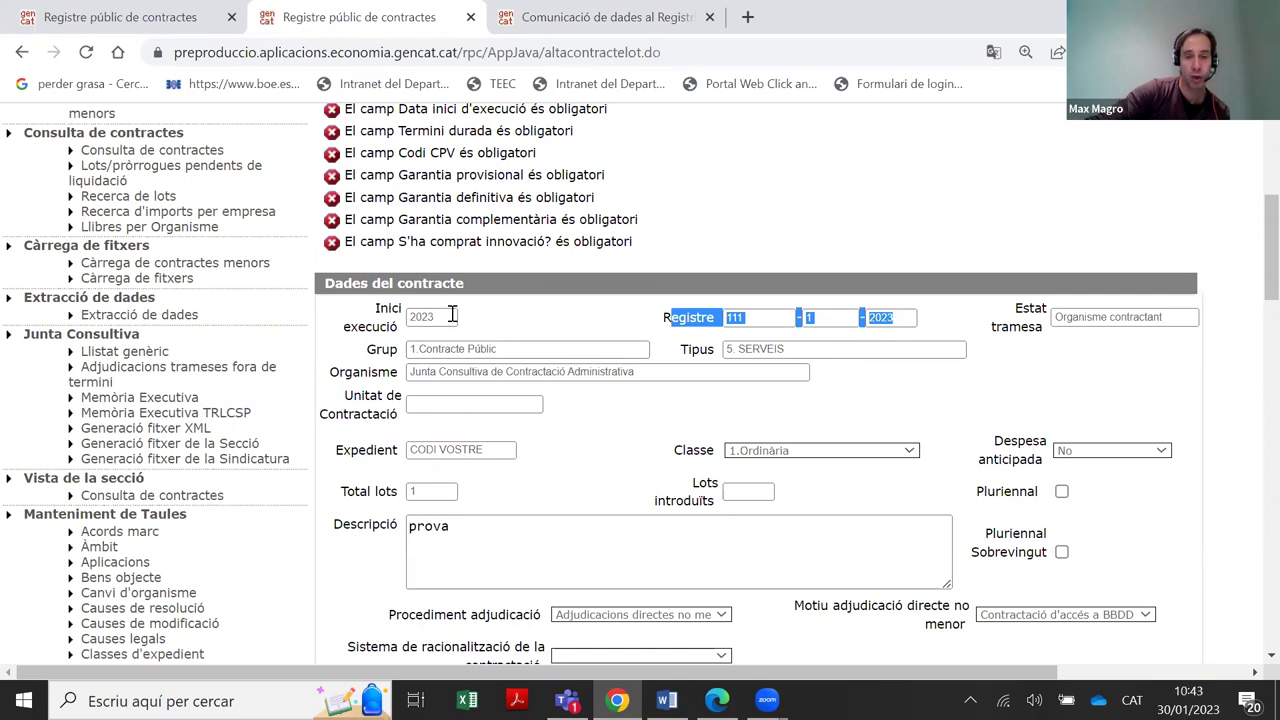
pyautogui.moveTo(333, 285); pyautogui.dragTo(800, 622)
pyautogui.scroll(-3, 640, 329)
pyautogui.scroll(5, 640, 363)
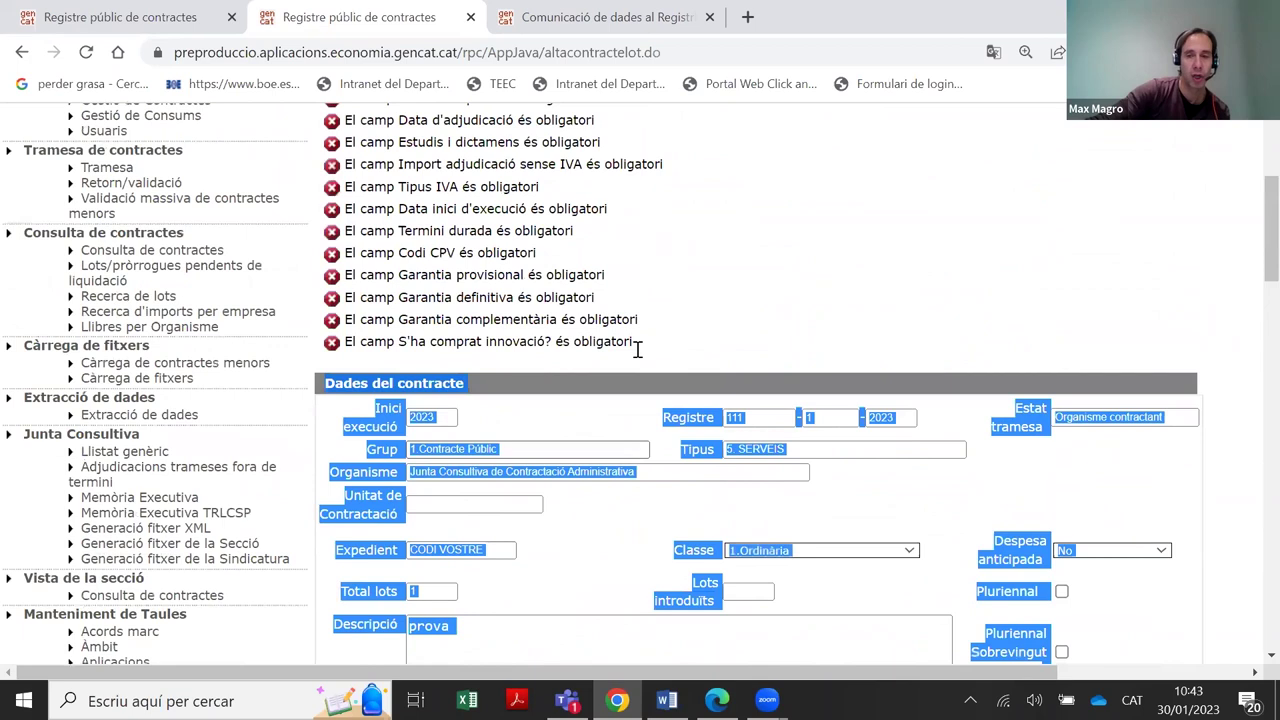
pyautogui.scroll(-2, 634, 349)
pyautogui.scroll(-1, 648, 326)
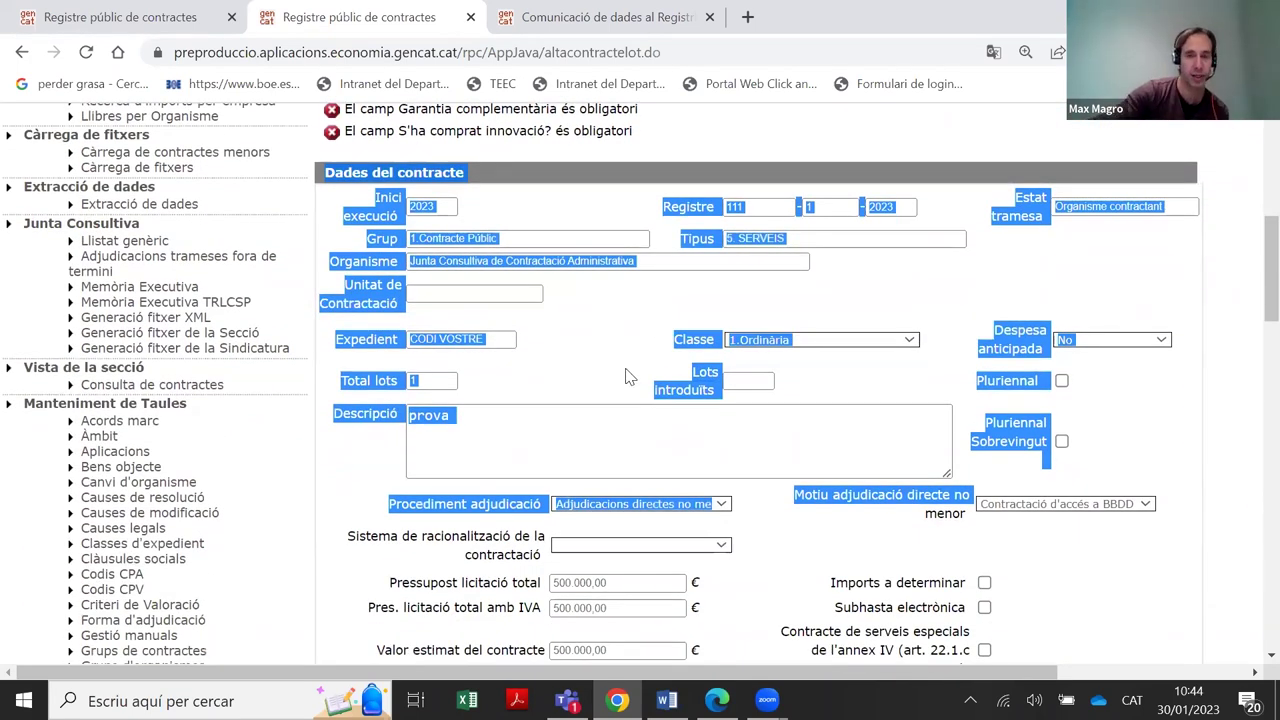
pyautogui.scroll(1, 640, 360)
pyautogui.click(905, 322)
pyautogui.doubleClick(836, 306)
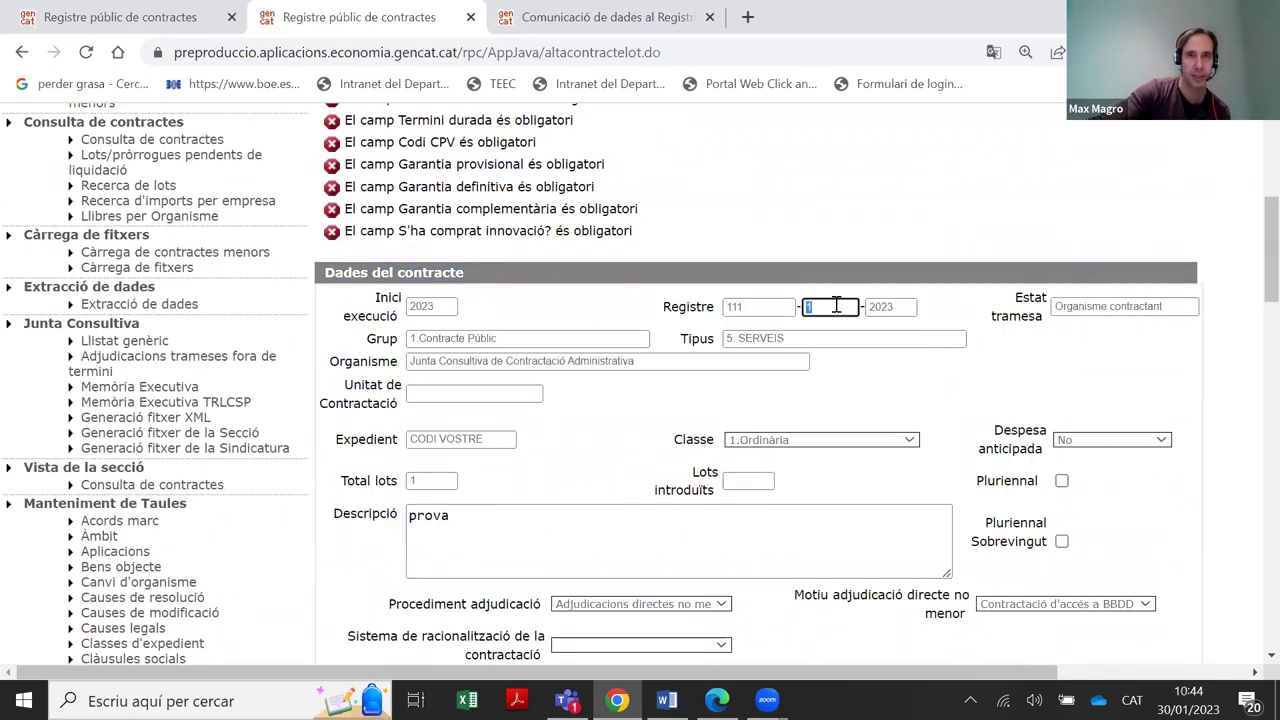
pyautogui.scroll(-1, 828, 306)
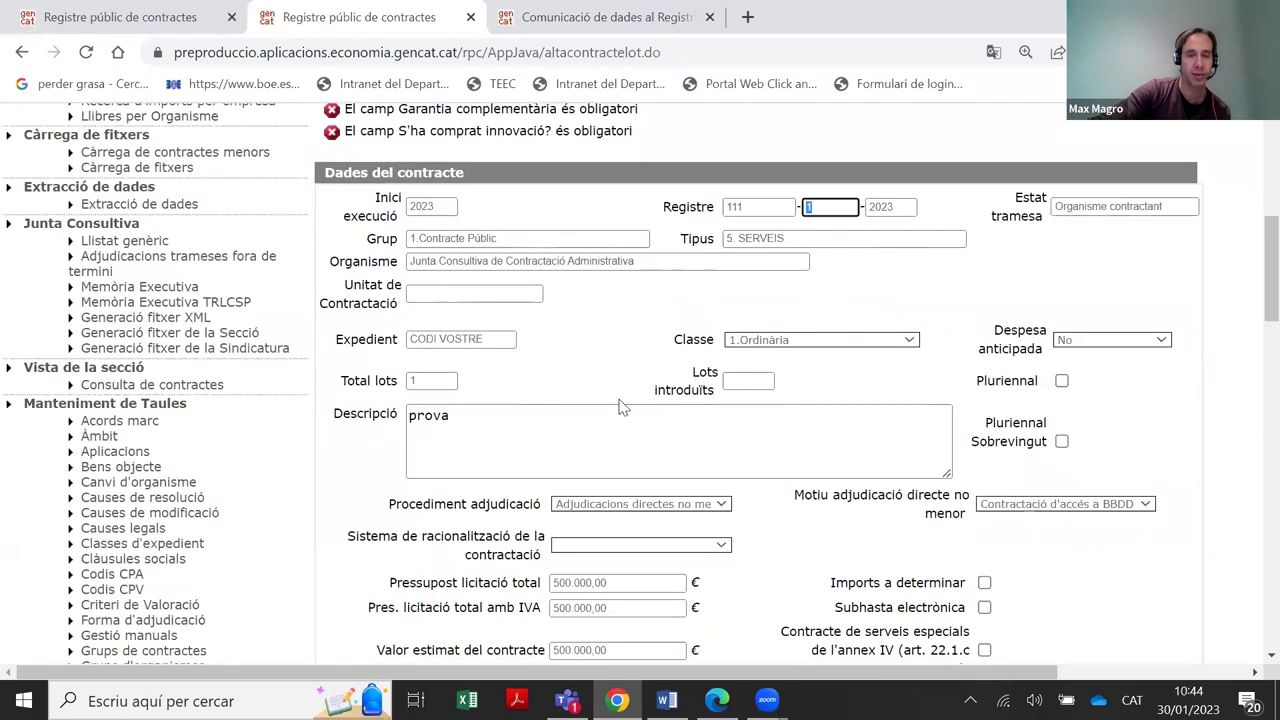
pyautogui.scroll(-1, 730, 396)
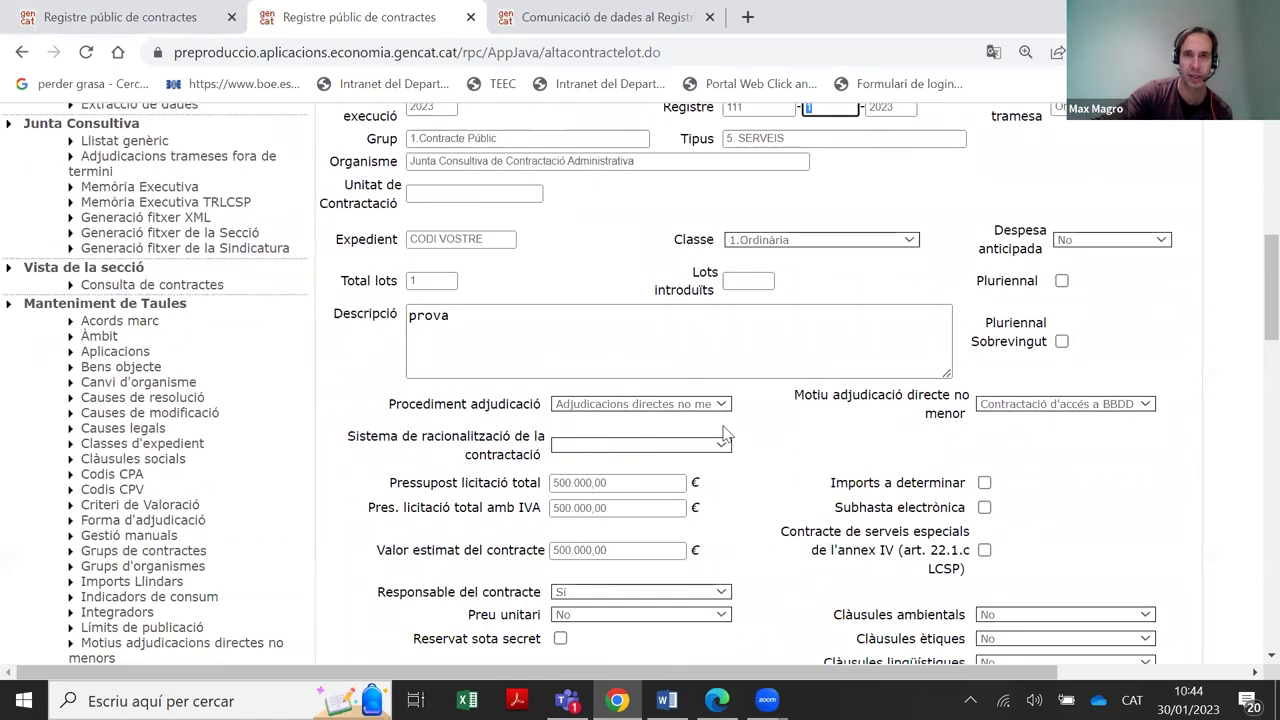
pyautogui.scroll(3, 728, 432)
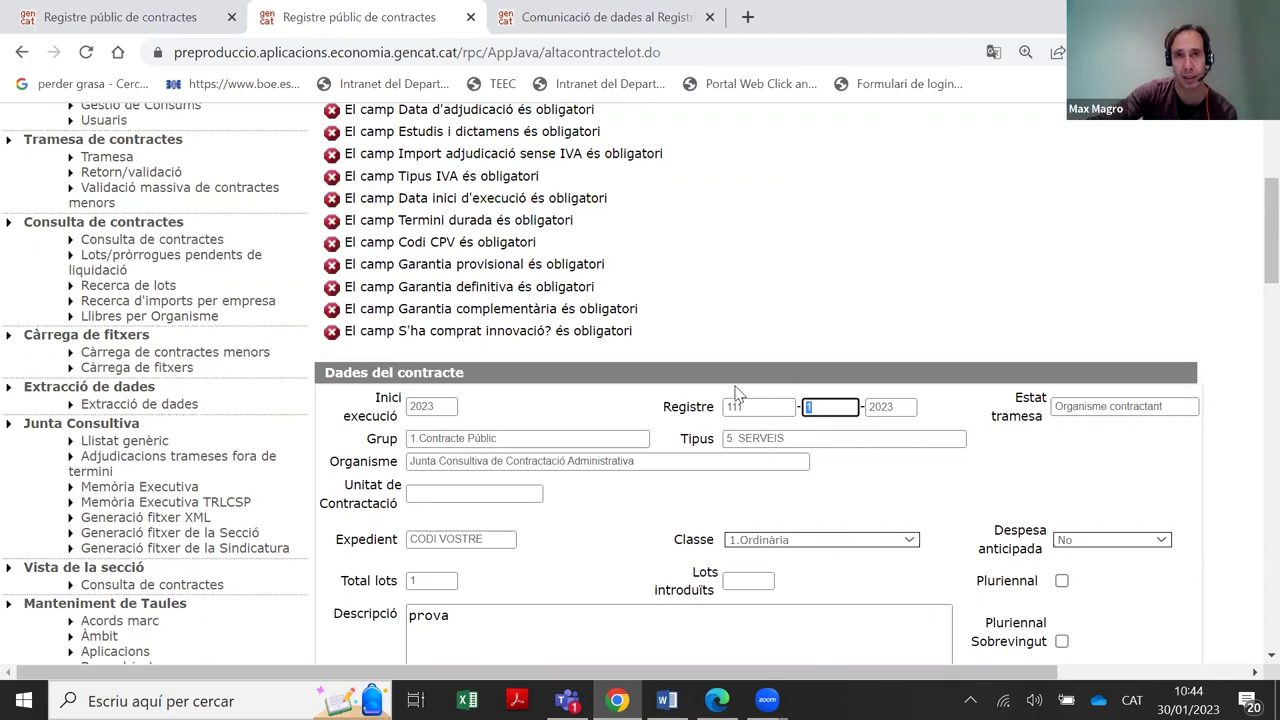
pyautogui.doubleClick(340, 371)
pyautogui.moveTo(403, 393); pyautogui.dragTo(757, 357)
pyautogui.scroll(-1, 860, 300)
pyautogui.click(964, 224)
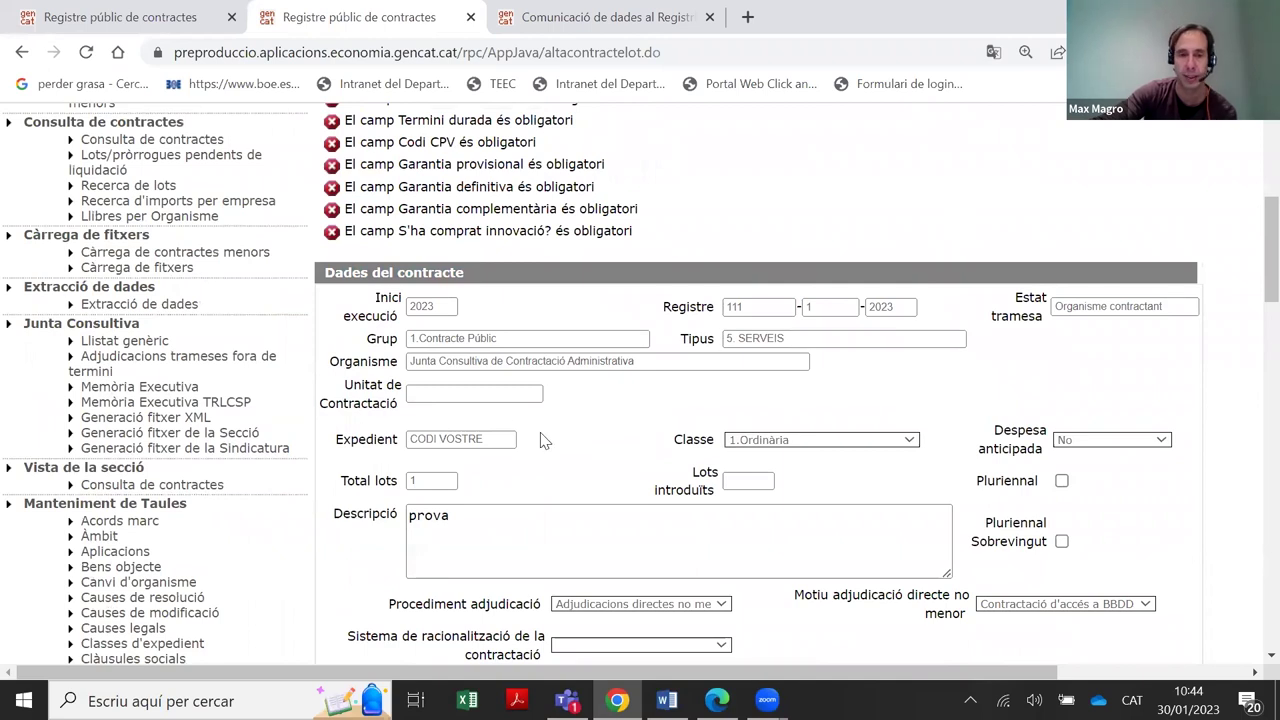
# Copy the Expedient code CODI VOSTRE from the contract data
pyautogui.tripleClick(458, 441)
pyautogui.hotkey('ctrl', 'c')
pyautogui.rightClick(457, 441)
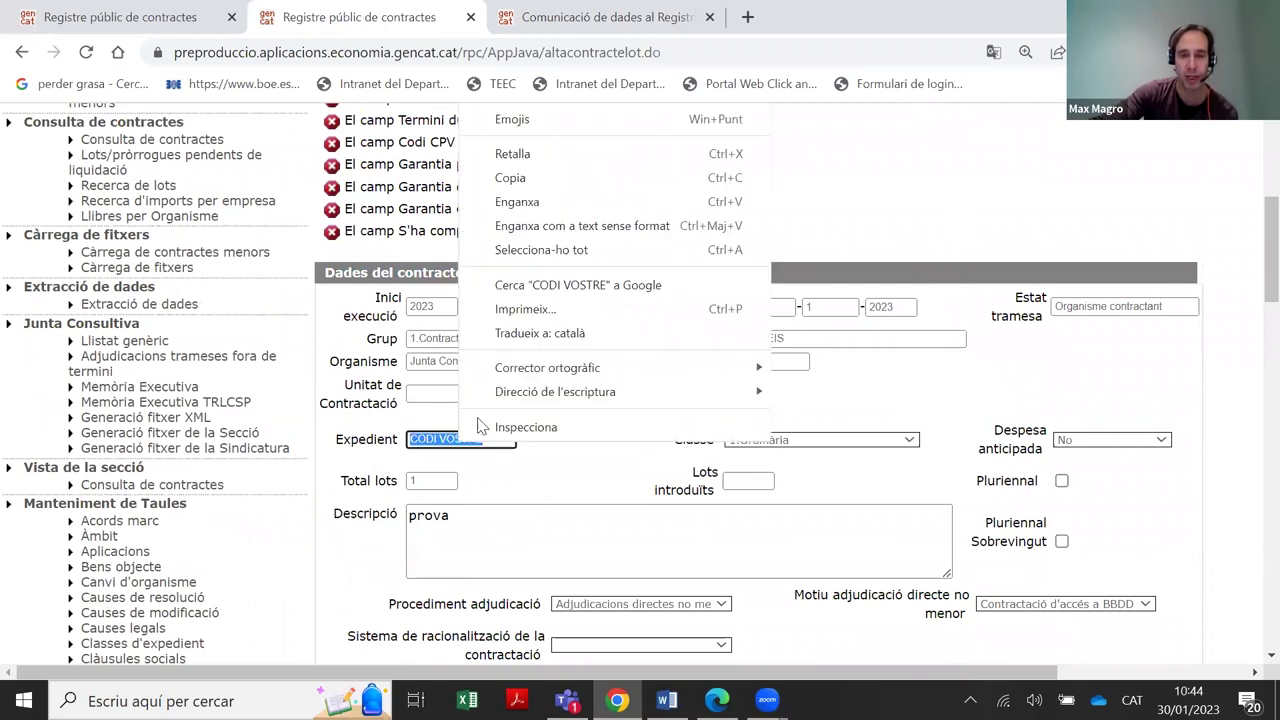
pyautogui.click(565, 186)
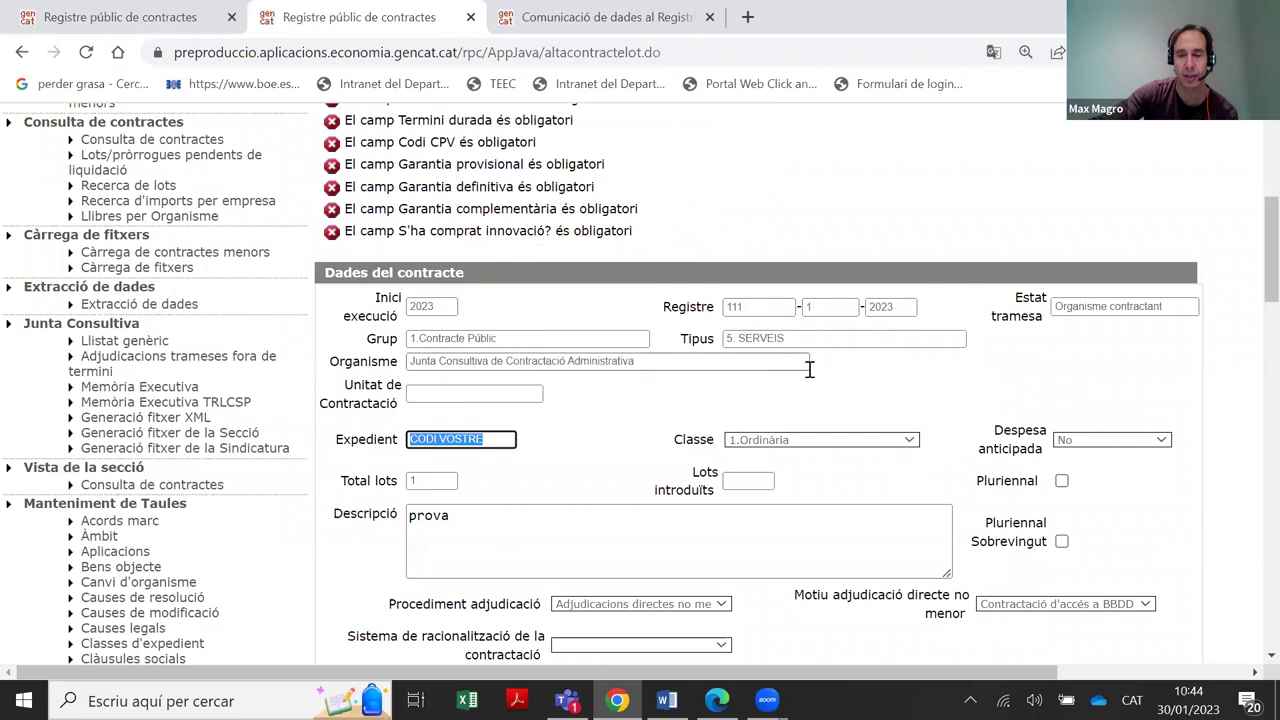
# Open Correcció de dades and search for the contract whose Expedient is CODI VOSTRE
pyautogui.scroll(4, 594, 444)
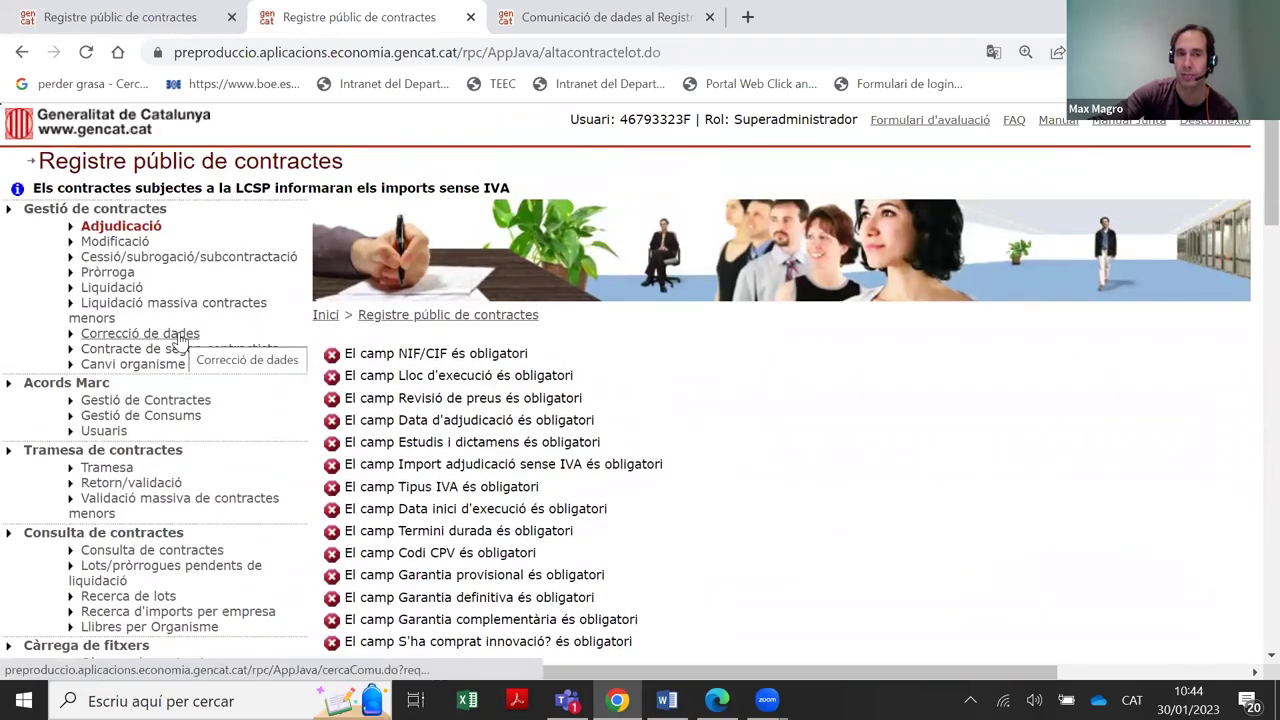
pyautogui.click(180, 338)
pyautogui.scroll(-3, 486, 334)
pyautogui.scroll(2, 520, 357)
pyautogui.click(958, 478)
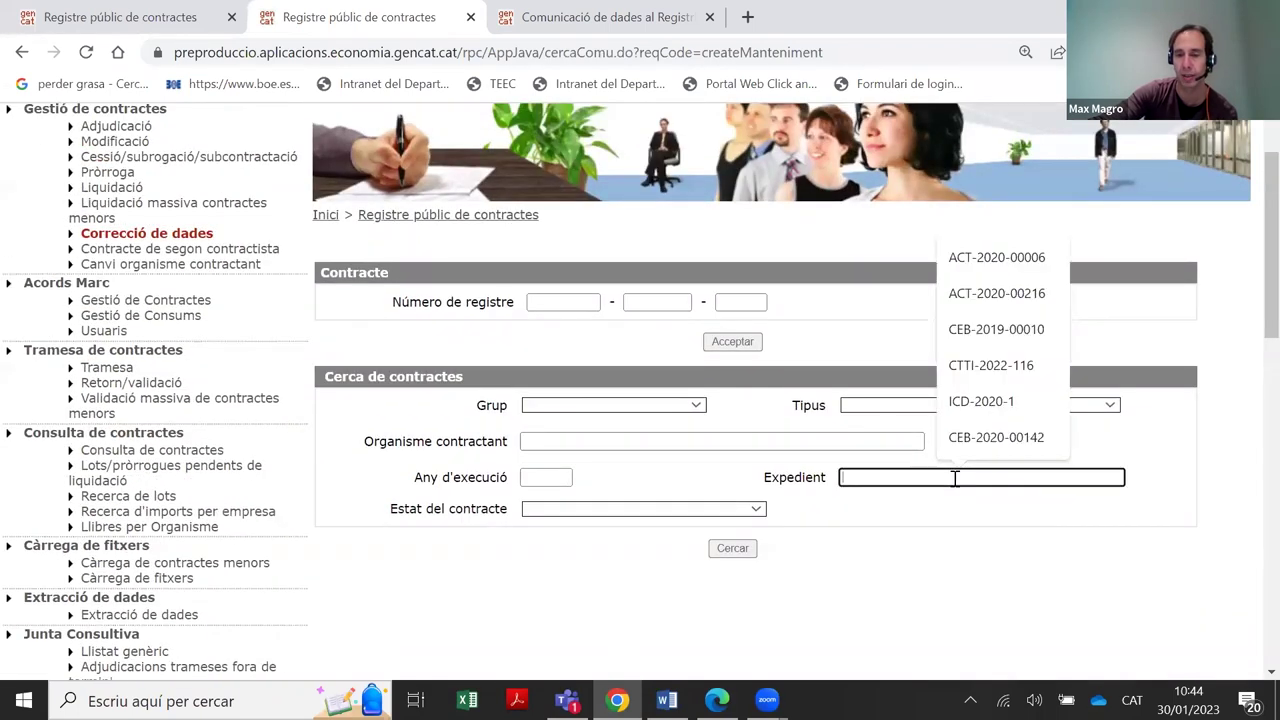
pyautogui.rightClick(955, 478)
pyautogui.click(1012, 322)
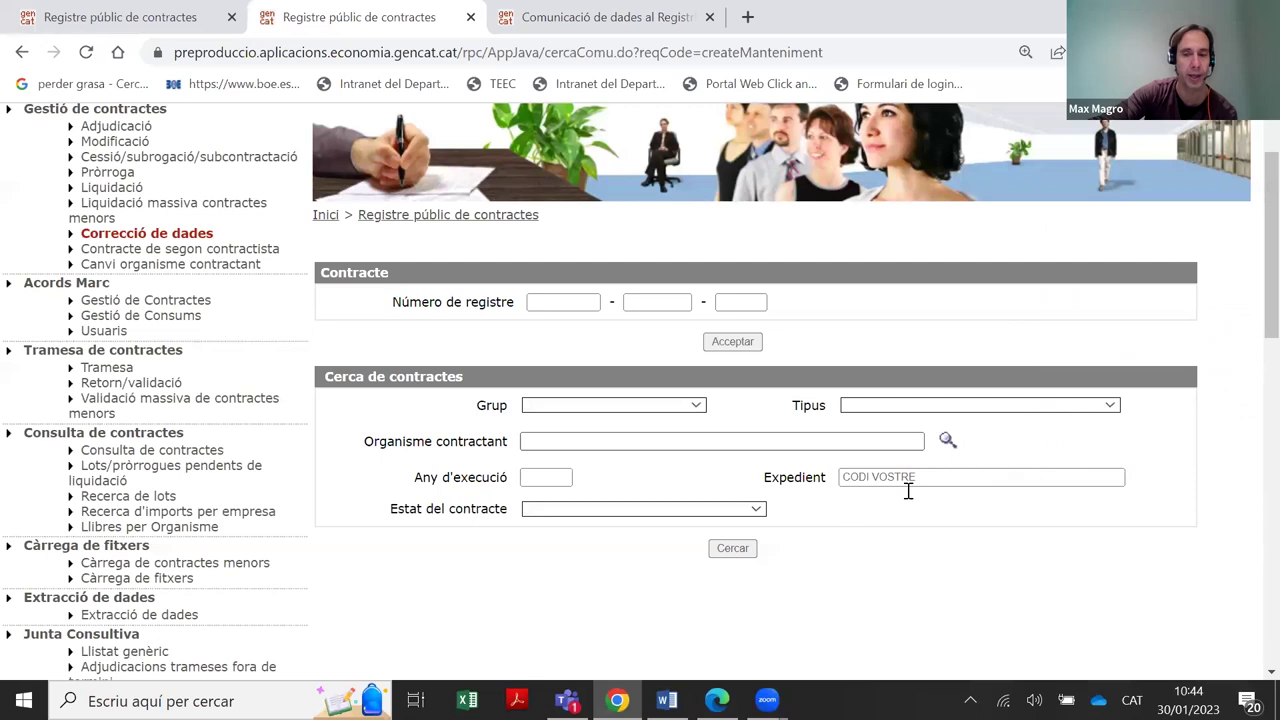
pyautogui.click(733, 550)
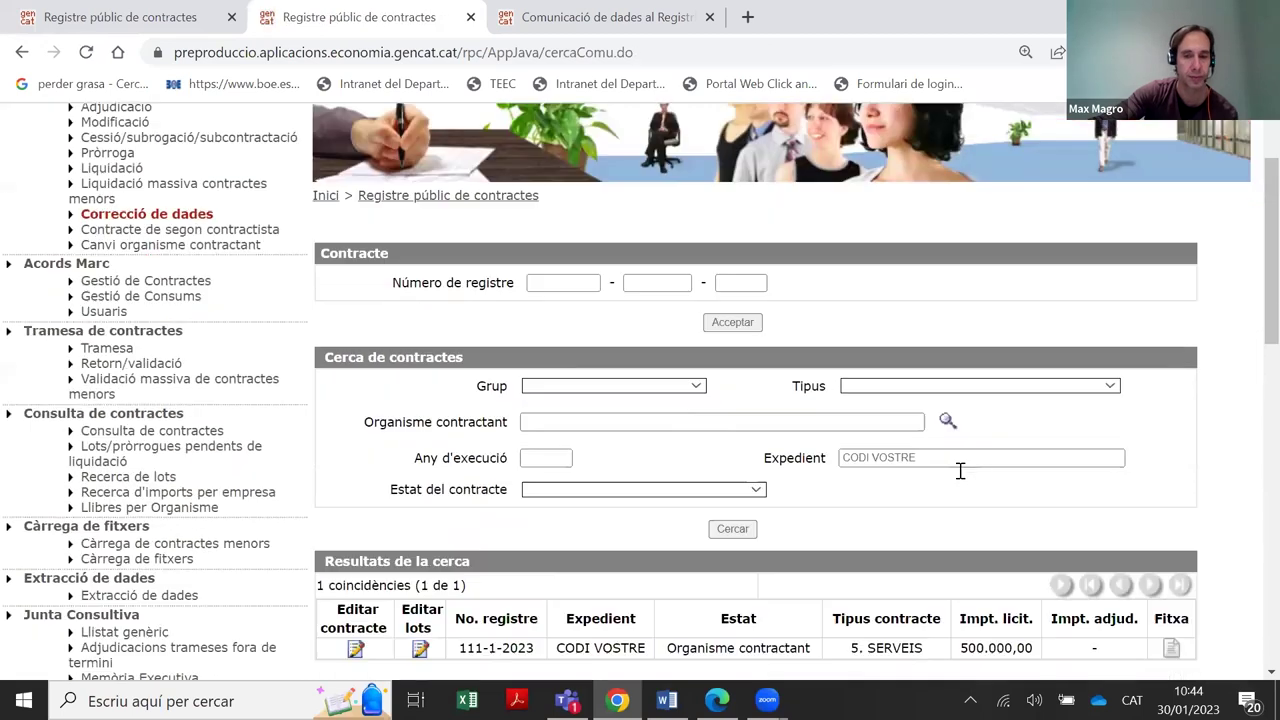
# Open the contract found with Expedient CODI VOSTRE and bring up its data for modification
pyautogui.scroll(-2, 960, 471)
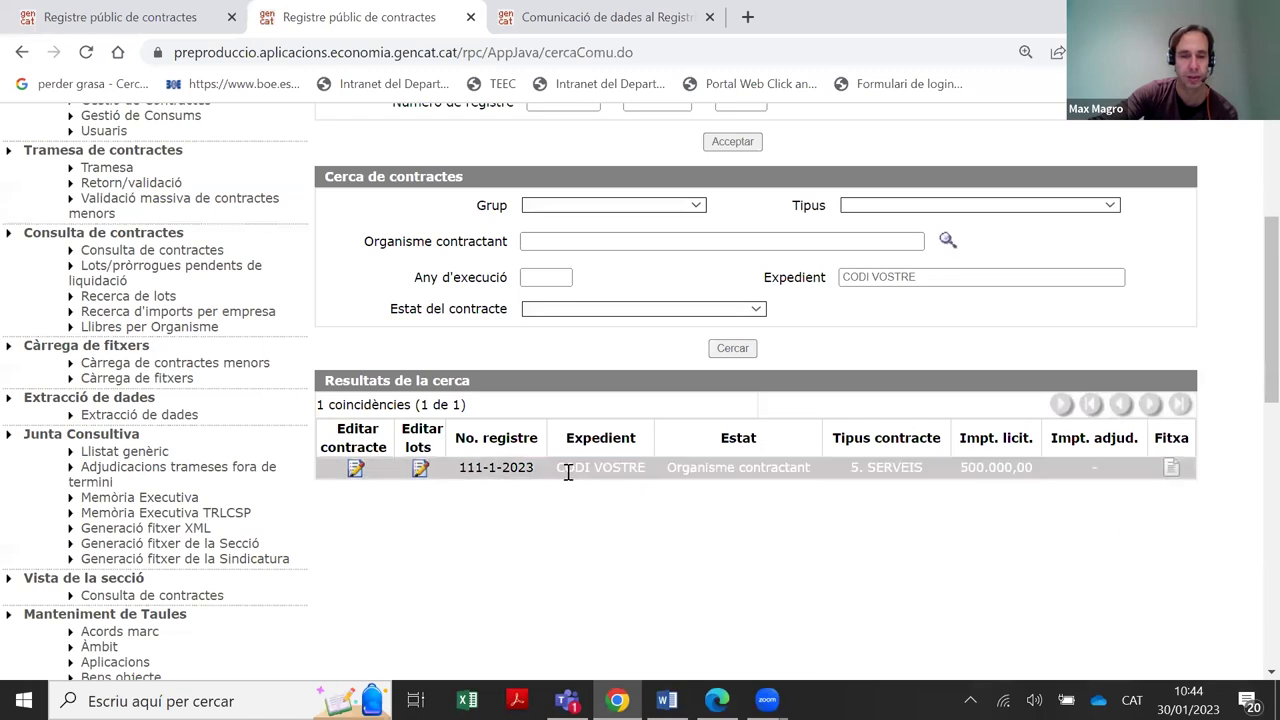
pyautogui.click(496, 467)
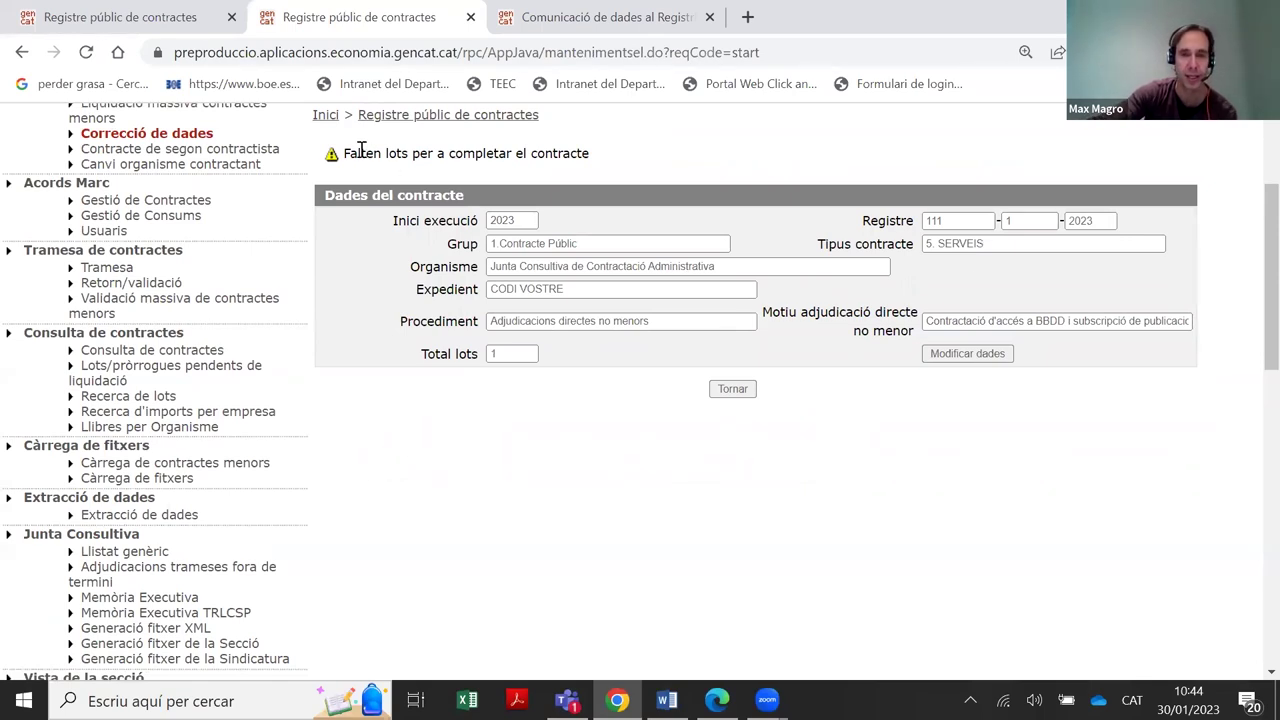
pyautogui.moveTo(344, 153); pyautogui.dragTo(617, 150)
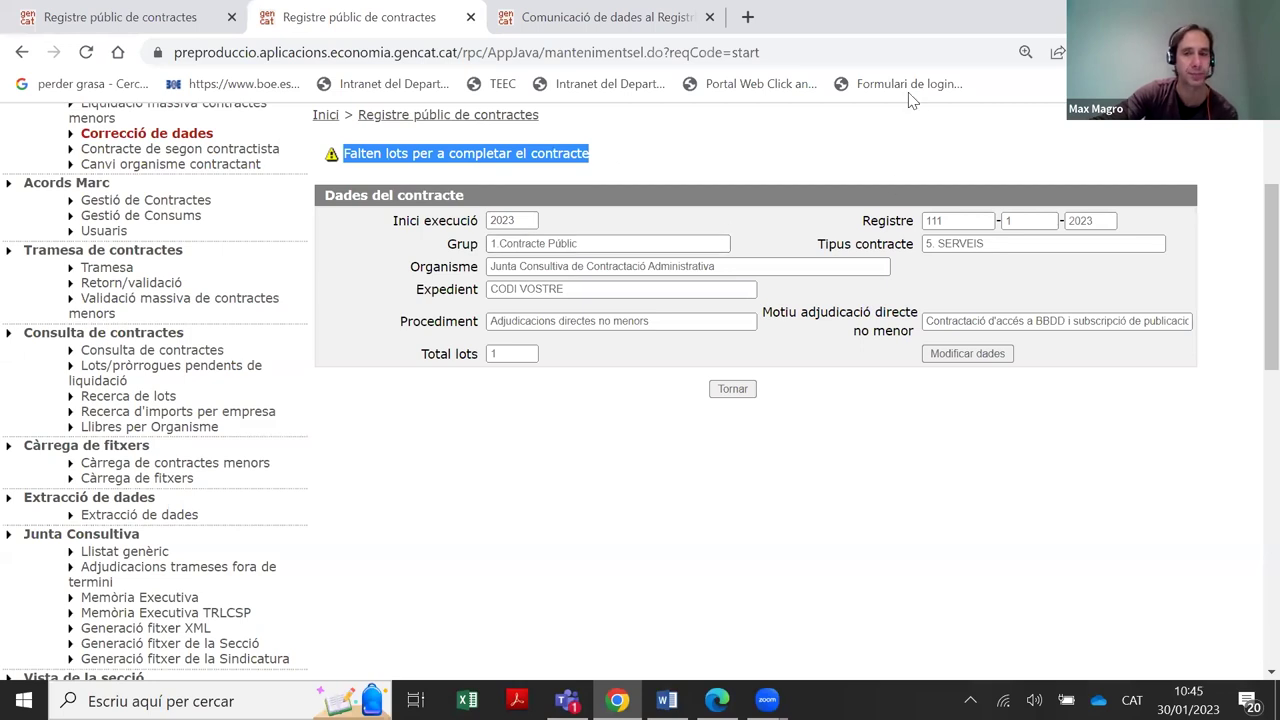
pyautogui.click(970, 356)
pyautogui.scroll(-3, 421, 324)
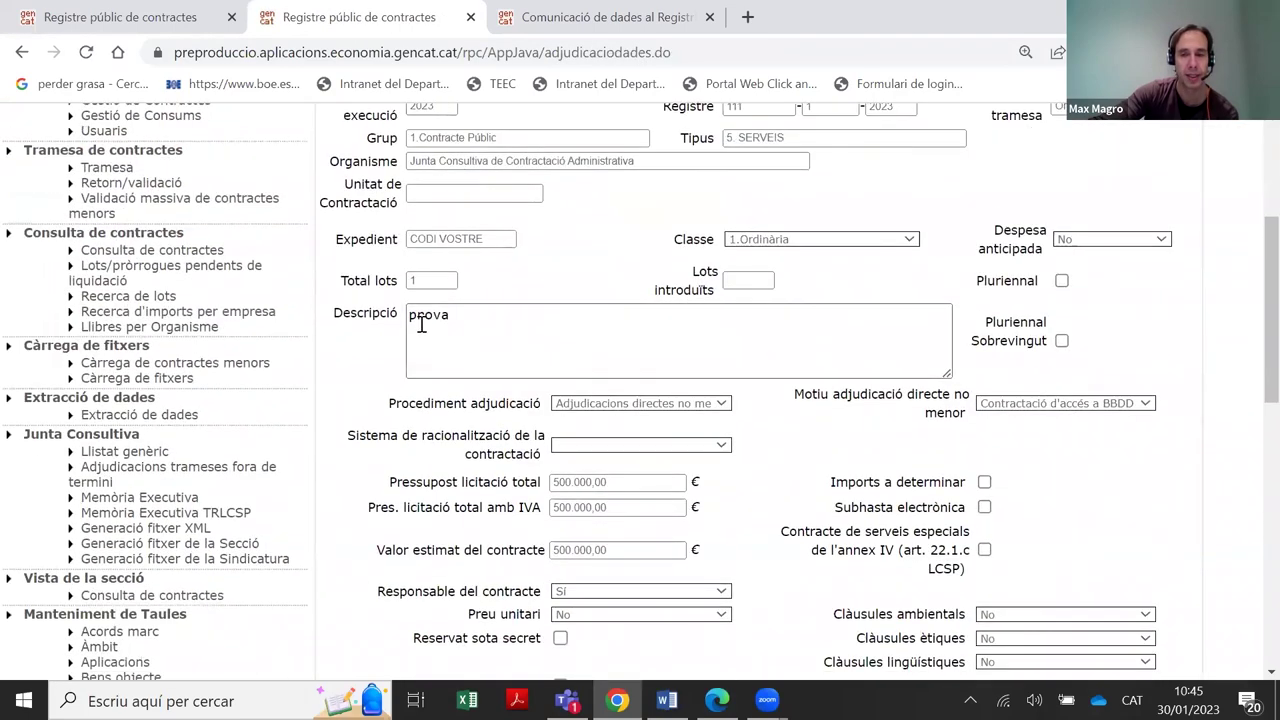
# Start adding a lot to the contract and review the sections of the blank lot form
pyautogui.scroll(-6, 757, 277)
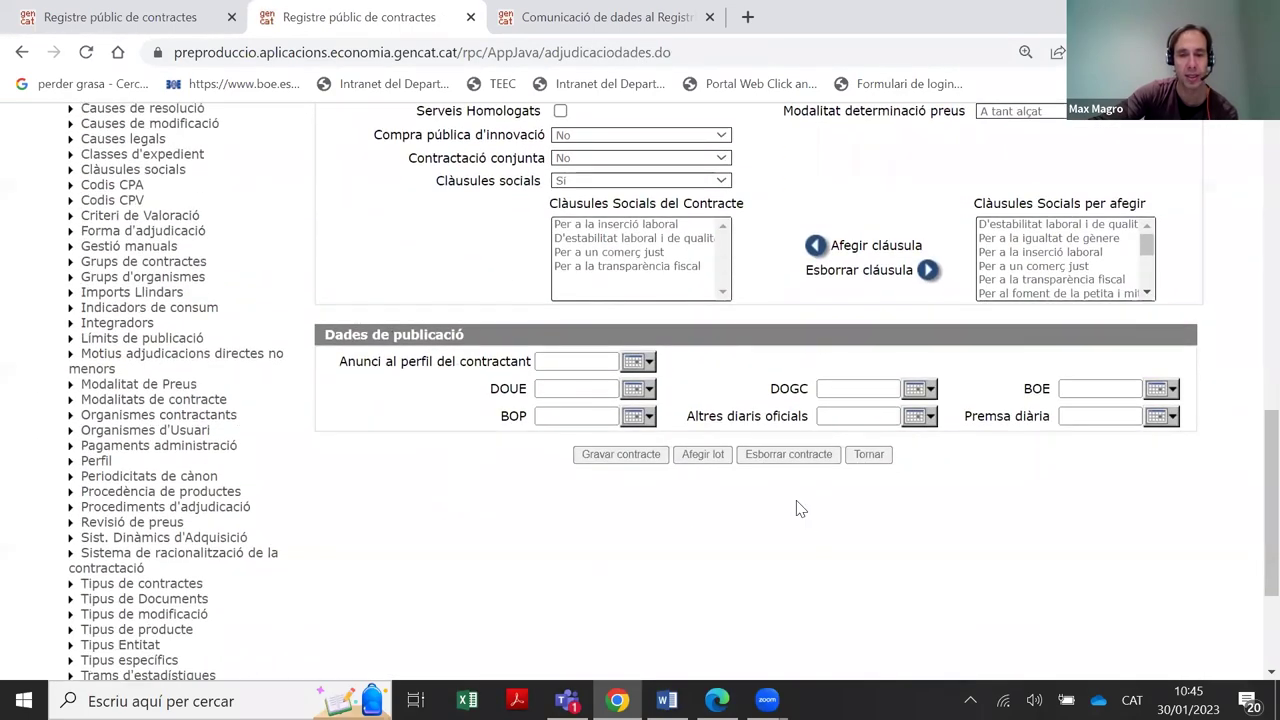
pyautogui.click(698, 456)
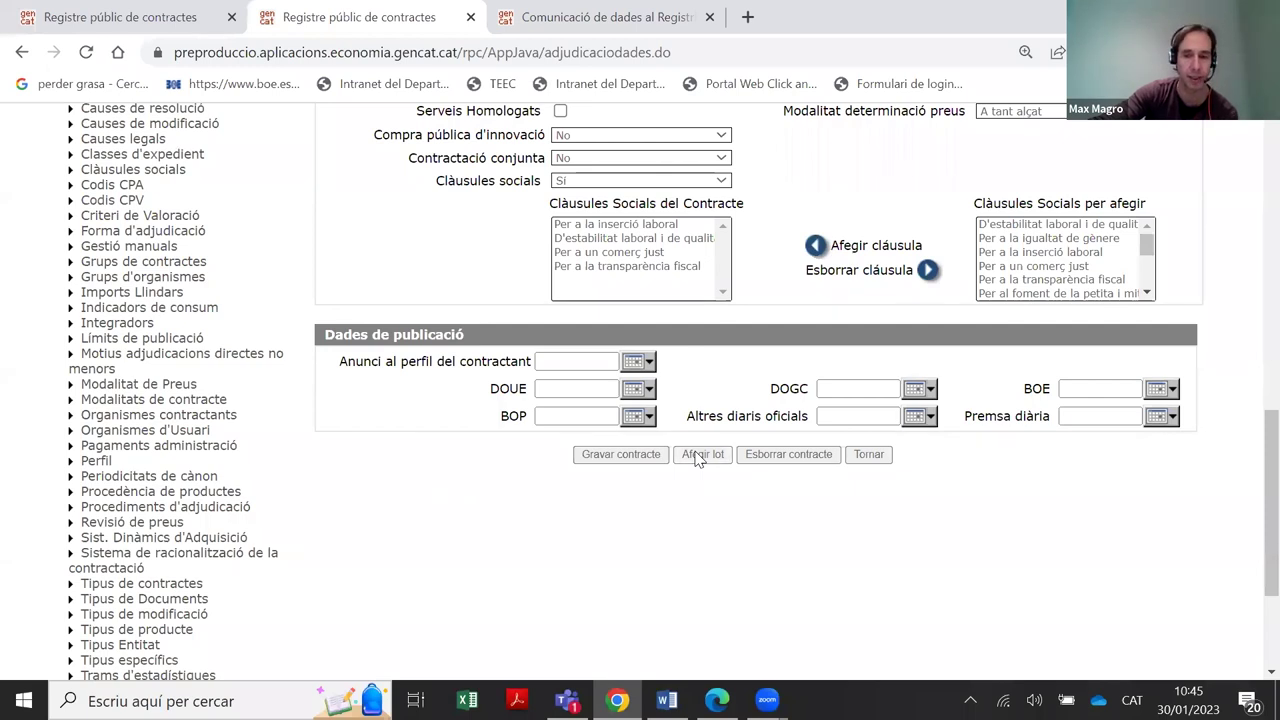
pyautogui.scroll(-4, 718, 330)
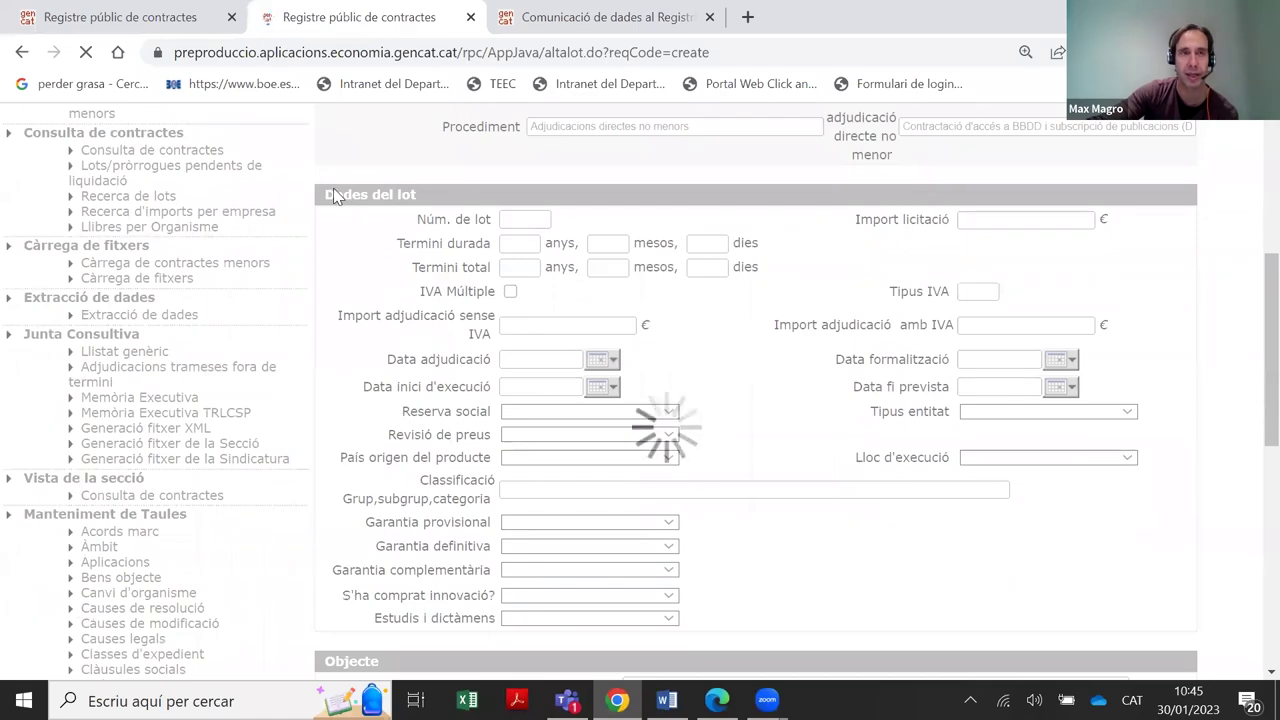
pyautogui.scroll(-3, 575, 229)
pyautogui.scroll(-4, 575, 229)
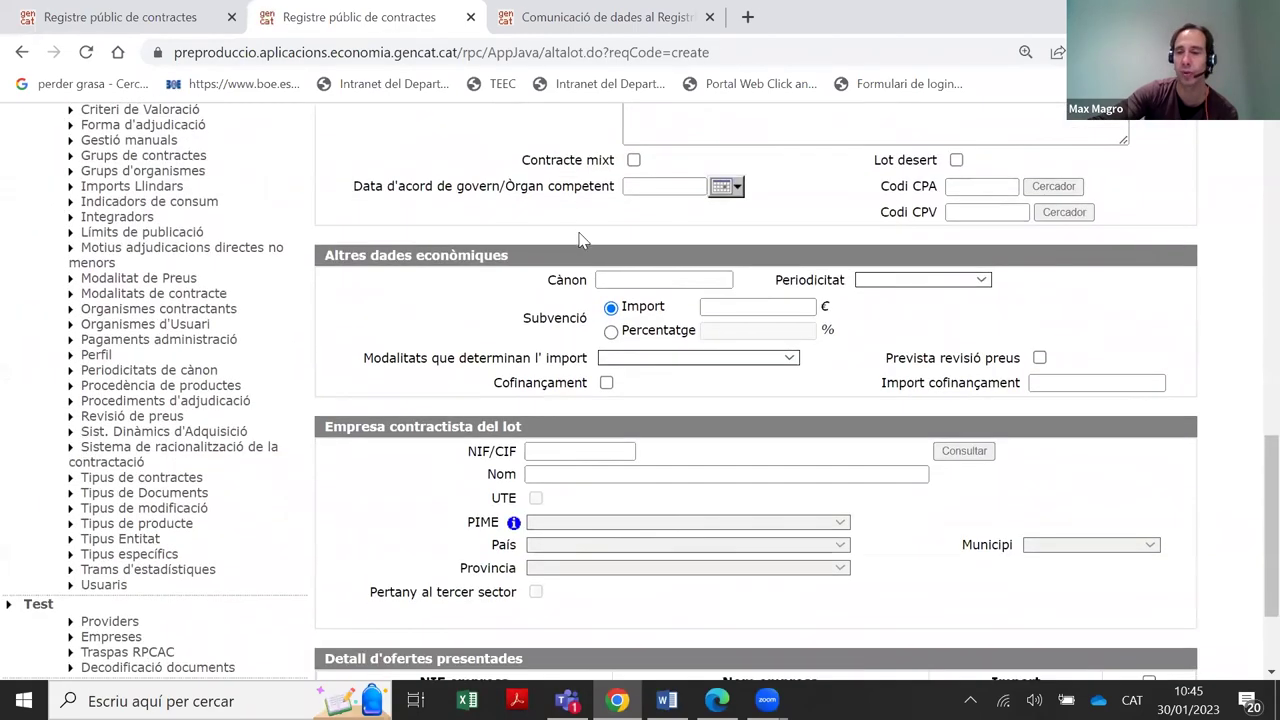
pyautogui.scroll(8, 577, 228)
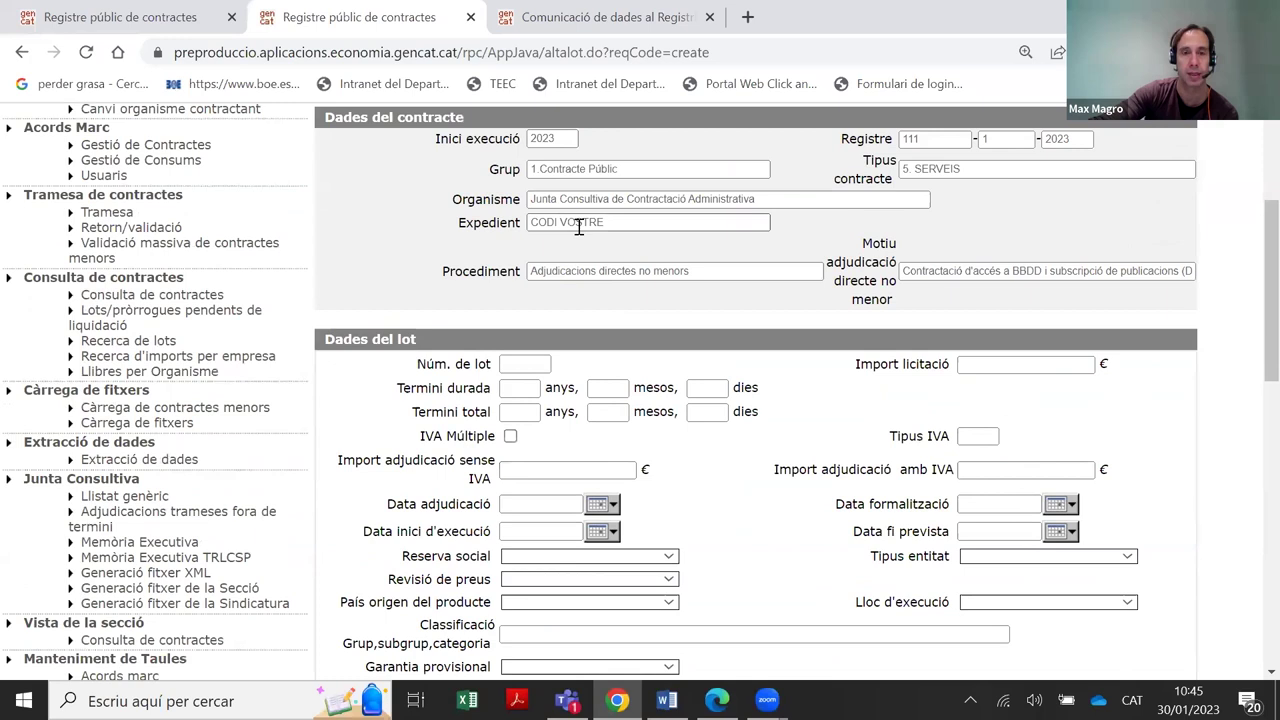
pyautogui.scroll(-2, 600, 225)
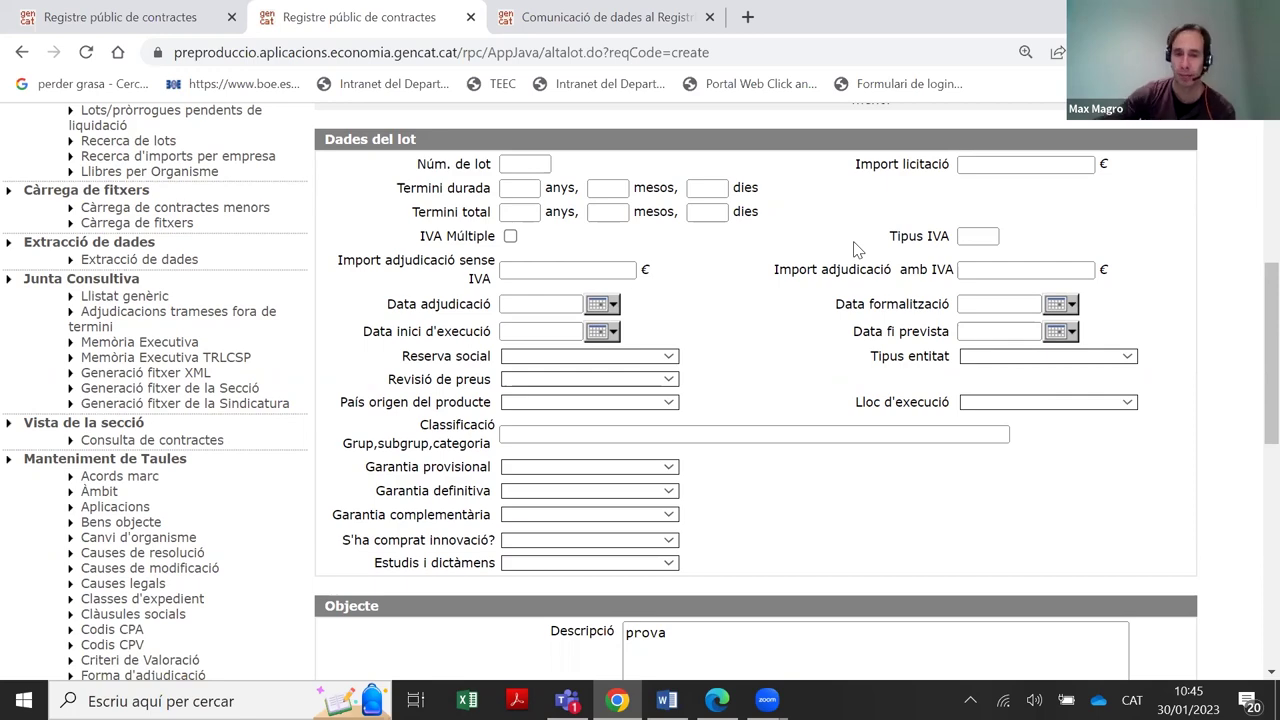
pyautogui.scroll(2, 863, 242)
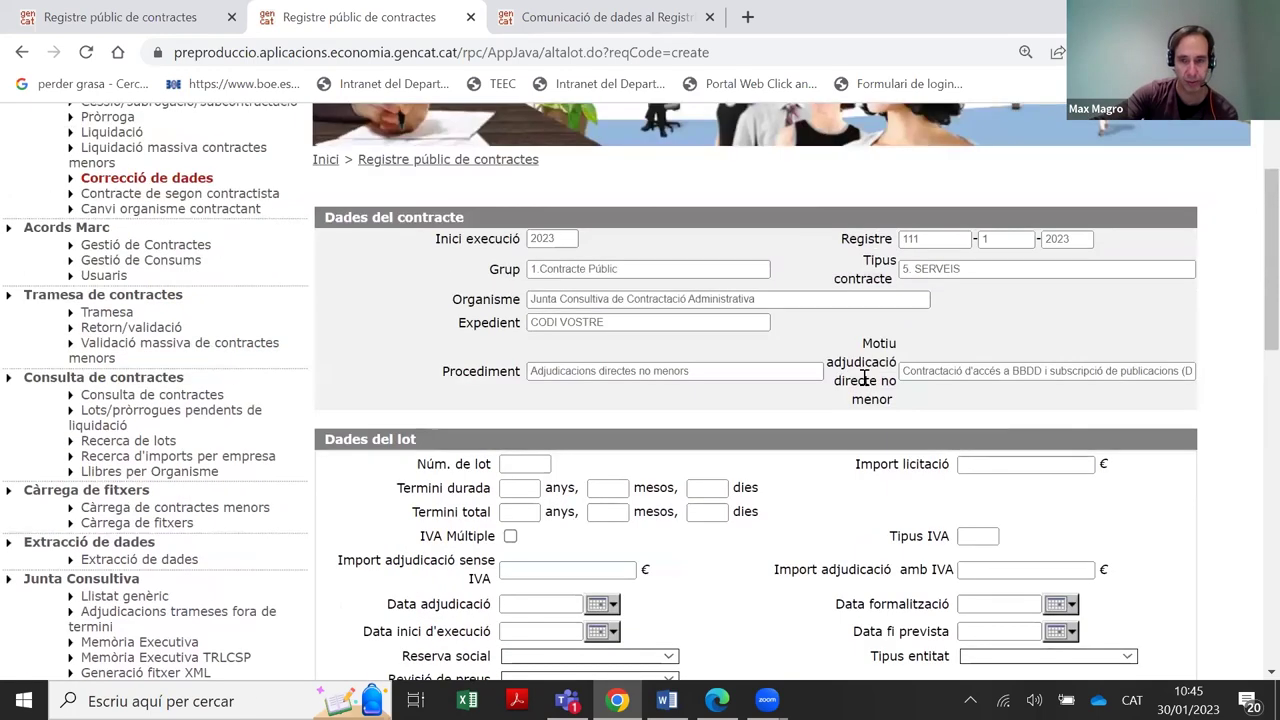
# Leave the lot form and return to the contract data
pyautogui.scroll(-4, 871, 245)
pyautogui.scroll(-5, 866, 383)
pyautogui.click(772, 584)
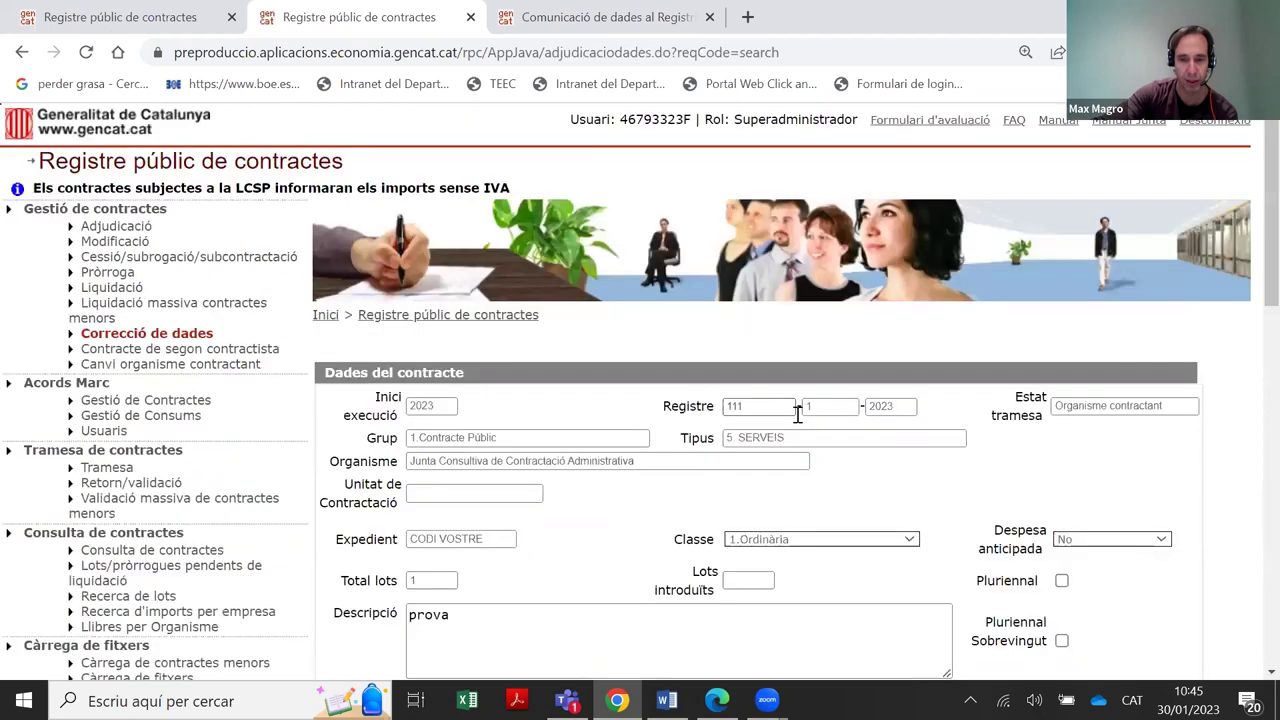
# Try out the Reservat sota secret option in the contract data and clear it again
pyautogui.scroll(-4, 674, 432)
pyautogui.scroll(-1, 668, 433)
pyautogui.moveTo(410, 438); pyautogui.dragTo(542, 448)
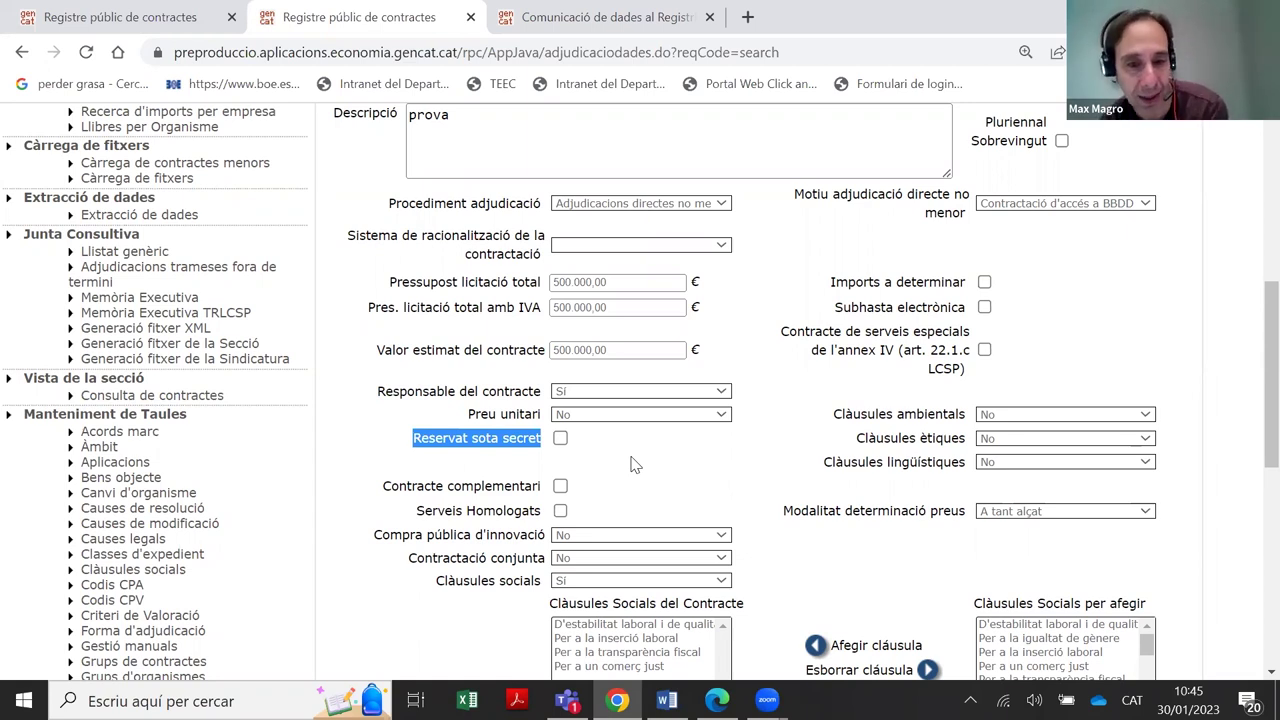
pyautogui.click(560, 438)
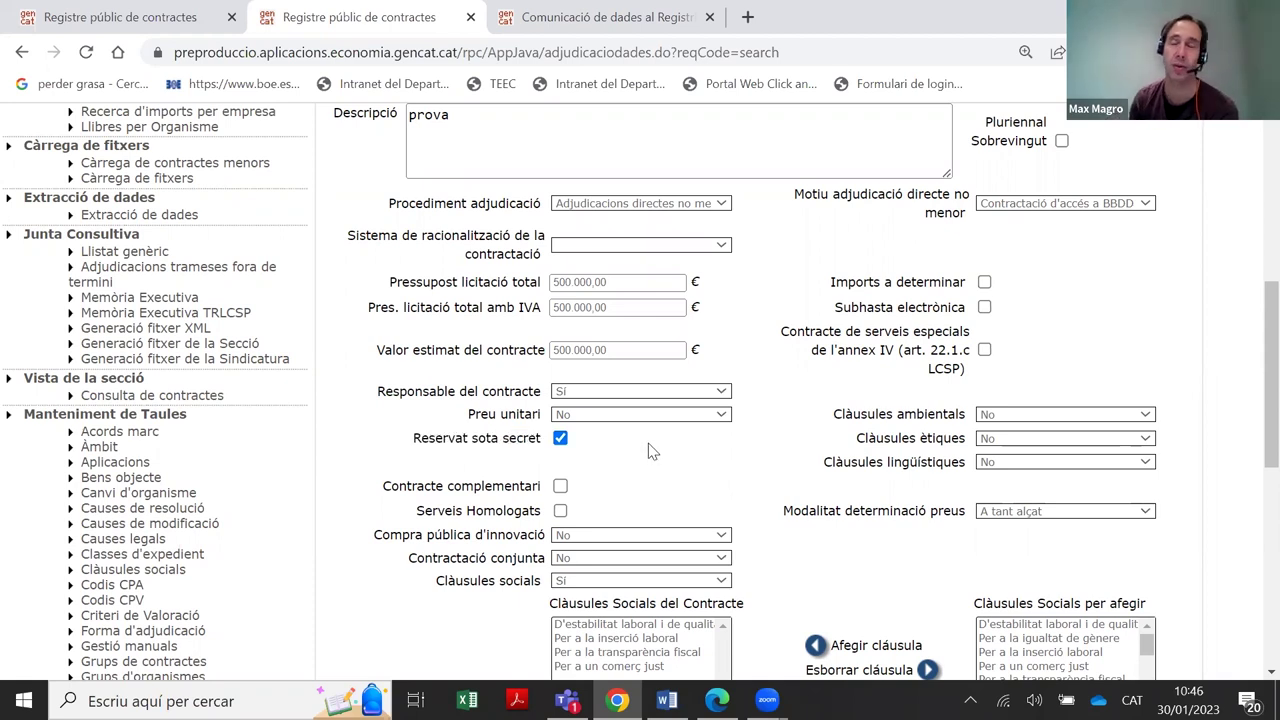
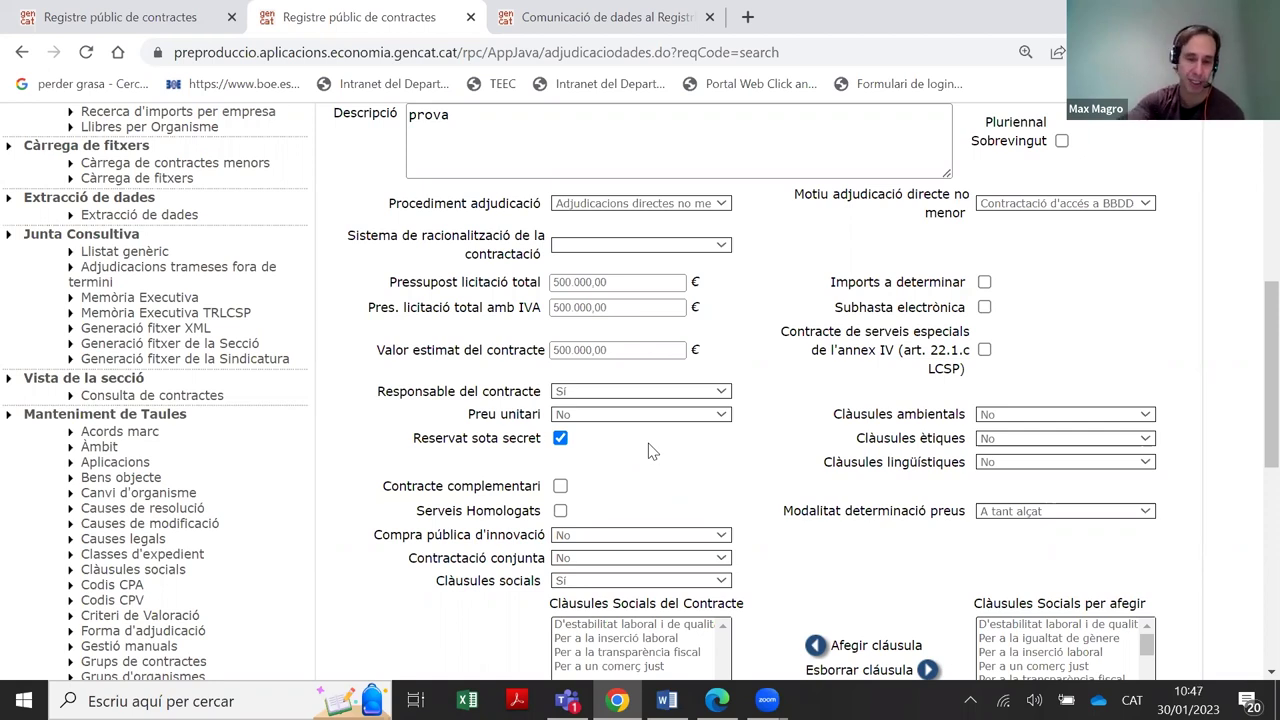
pyautogui.click(561, 439)
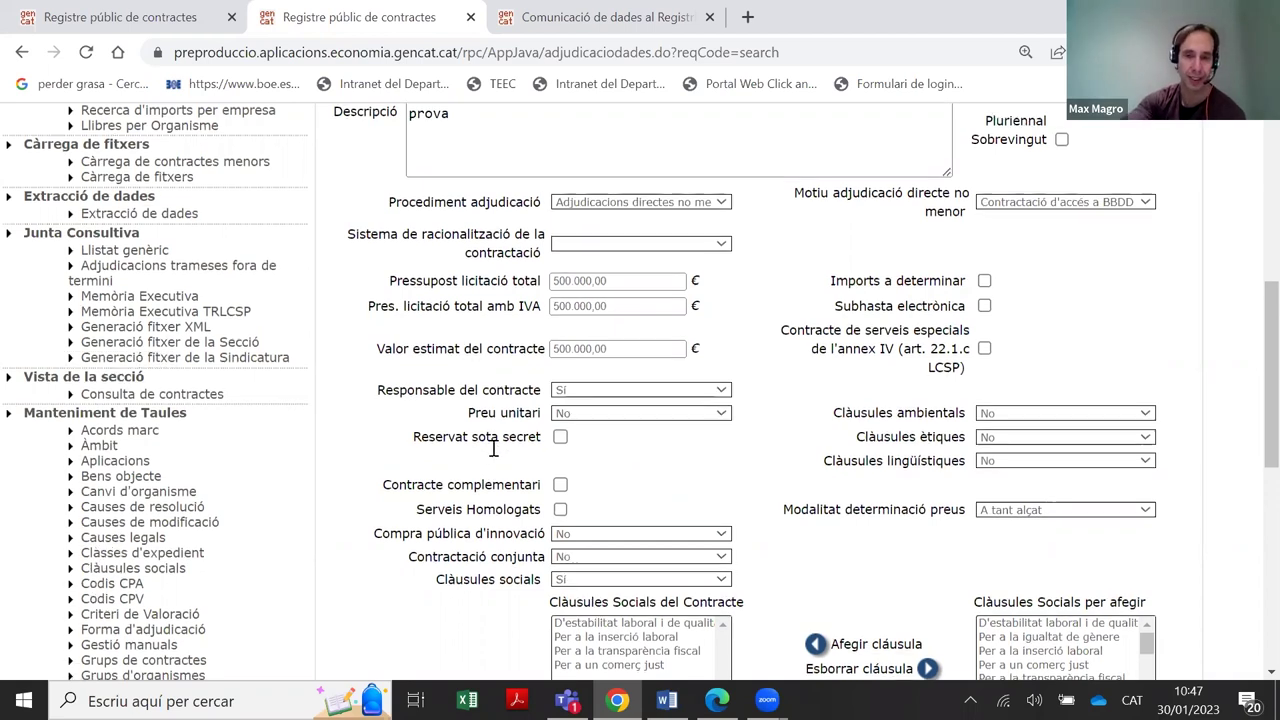
# Open a new lot form for the contract and look over its Dades del lot, Objecte and Altres dades econòmiques sections
pyautogui.scroll(-3, 501, 455)
pyautogui.click(697, 553)
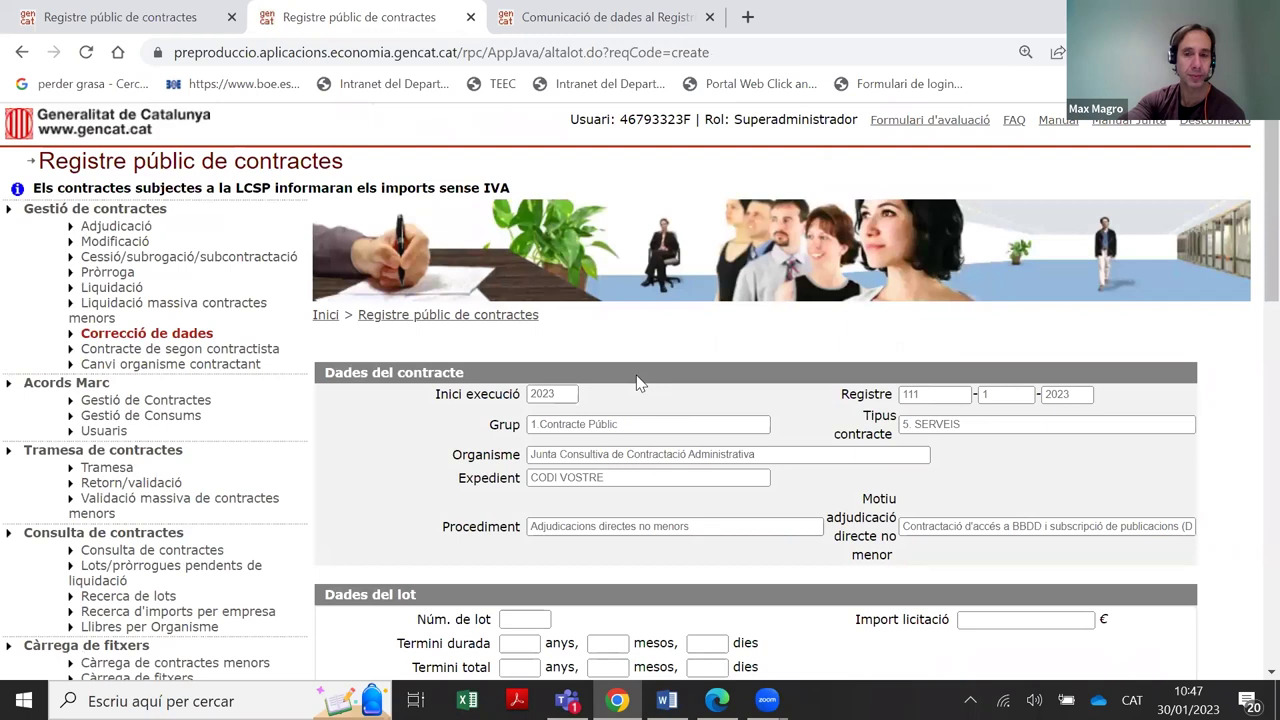
pyautogui.scroll(-4, 636, 380)
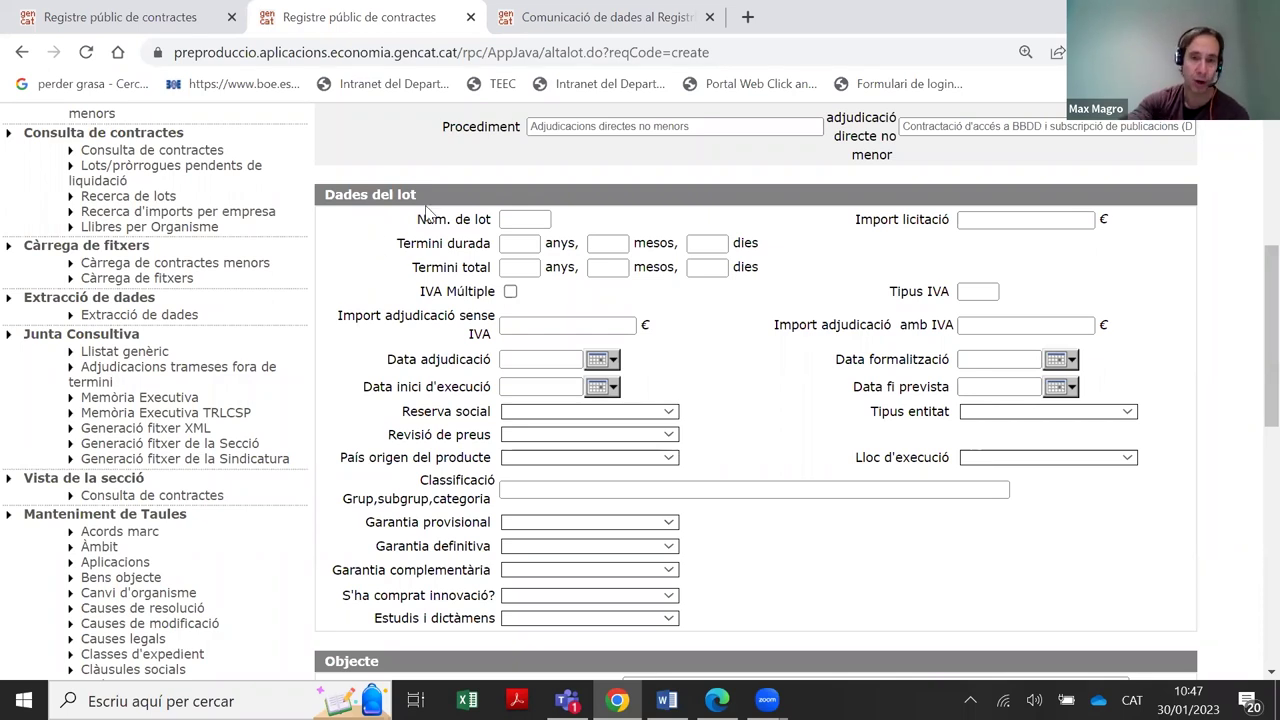
pyautogui.scroll(-3, 523, 314)
pyautogui.scroll(-4, 523, 314)
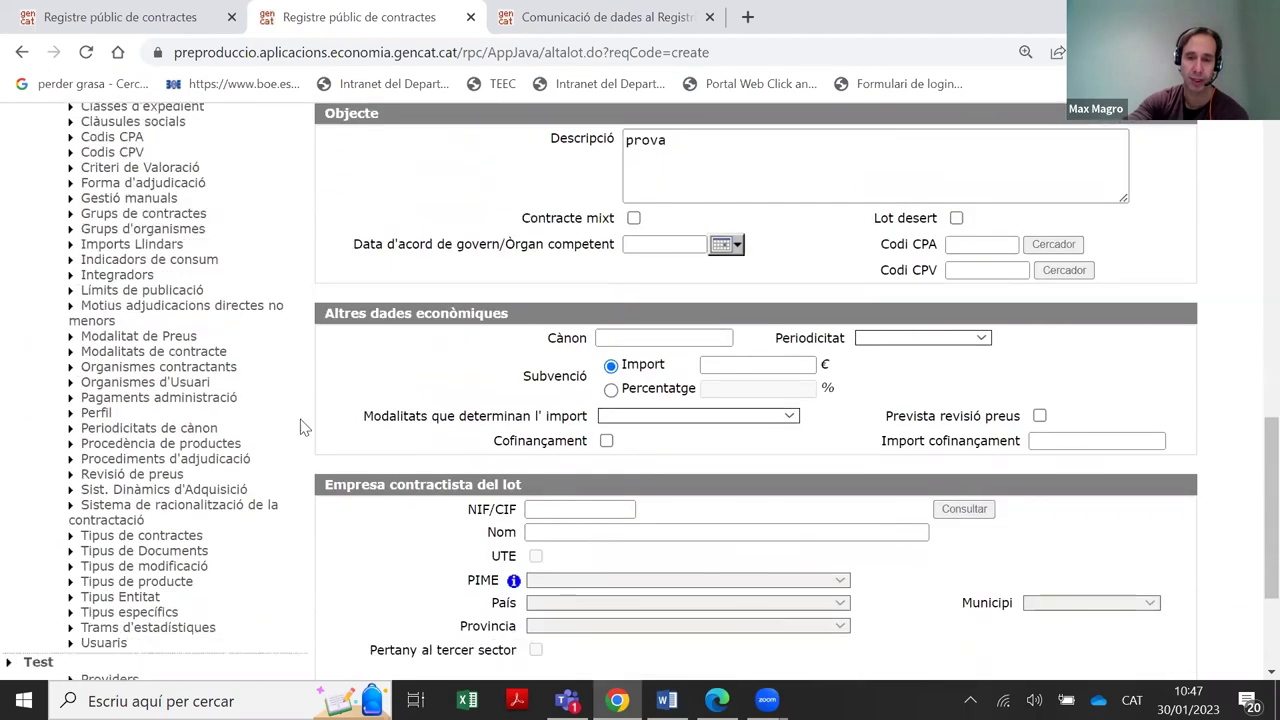
pyautogui.scroll(8, 785, 352)
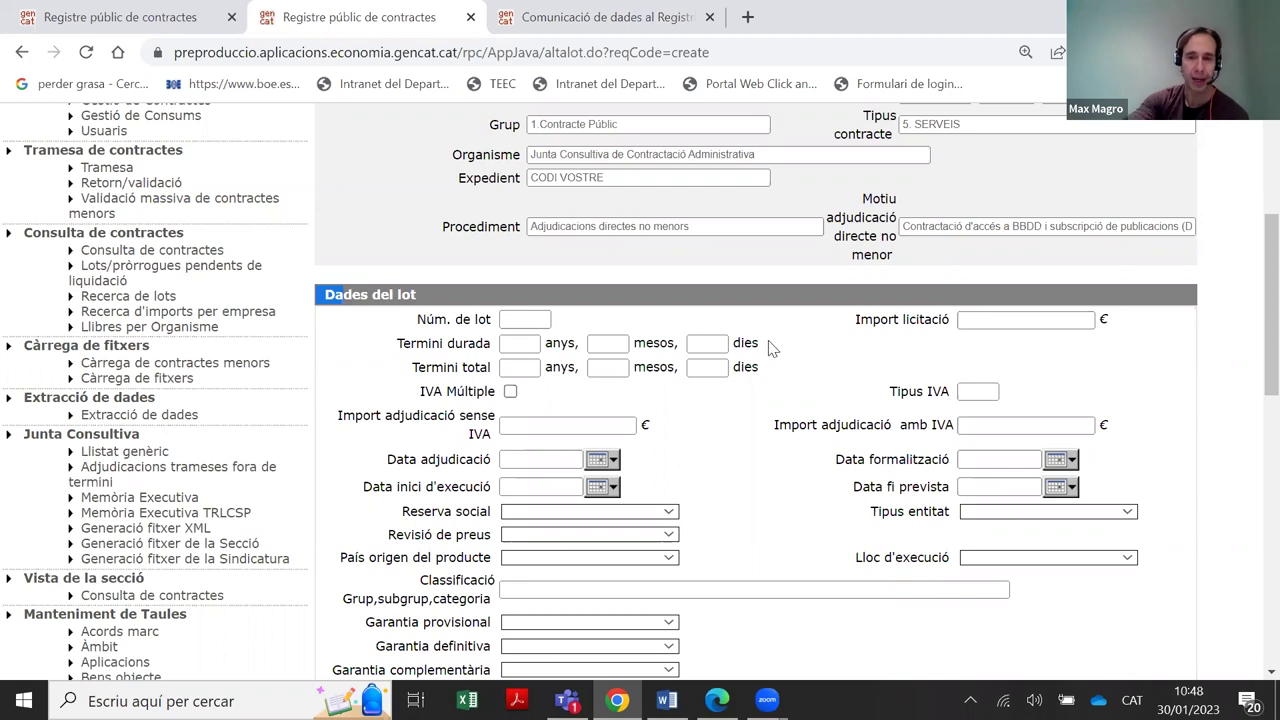
pyautogui.scroll(-1, 515, 393)
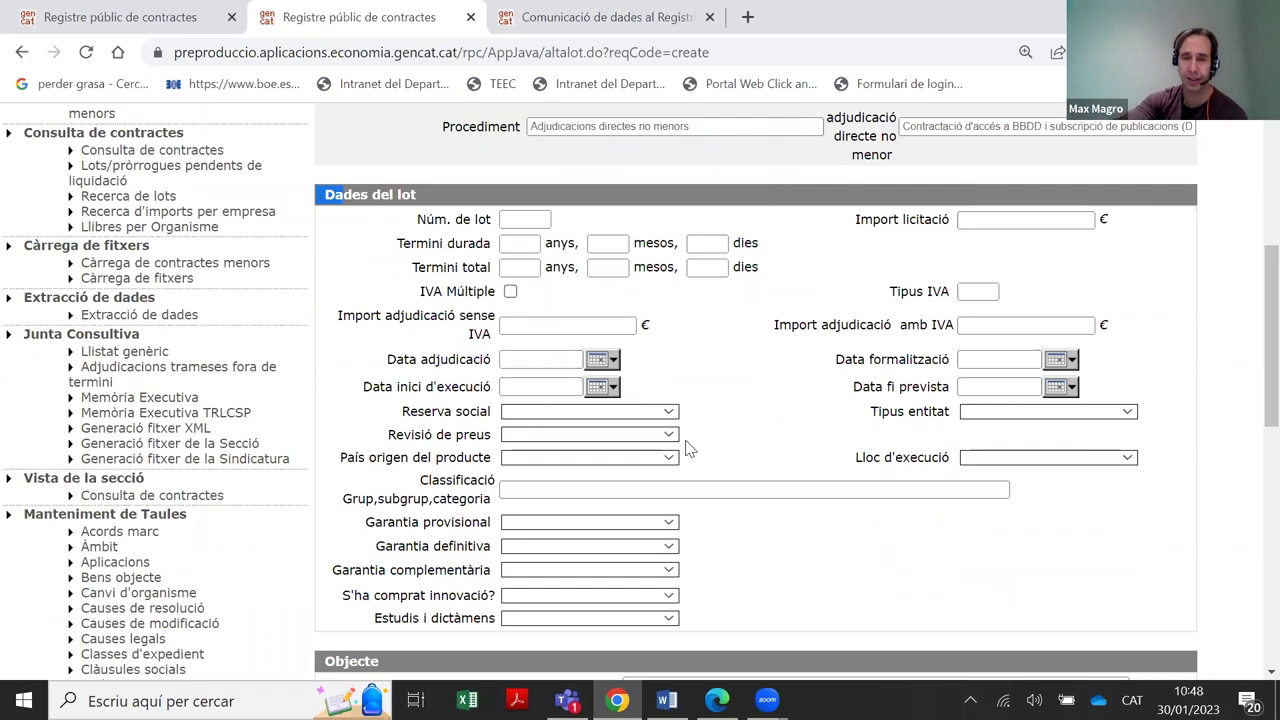
# Examine the Núm. de lot, Import licitació, award amount and Tipus IVA fields in Dades del lot
pyautogui.click(533, 224)
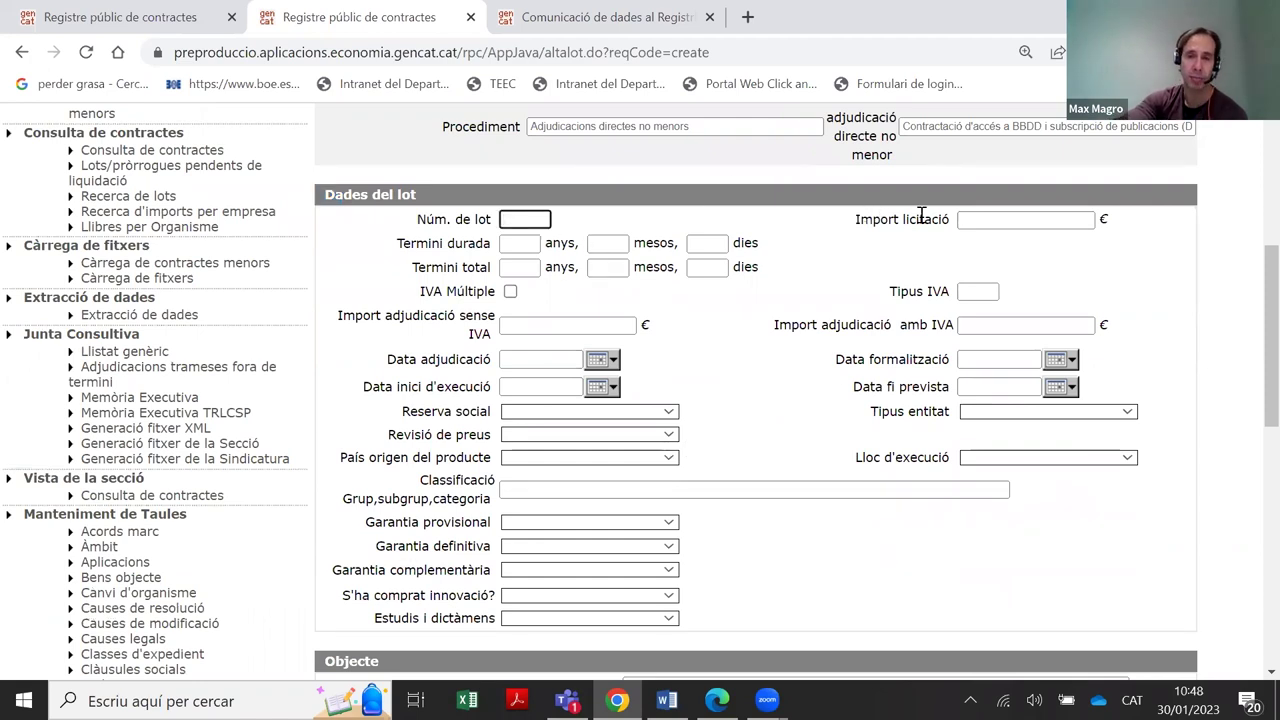
pyautogui.moveTo(860, 219); pyautogui.dragTo(1049, 216)
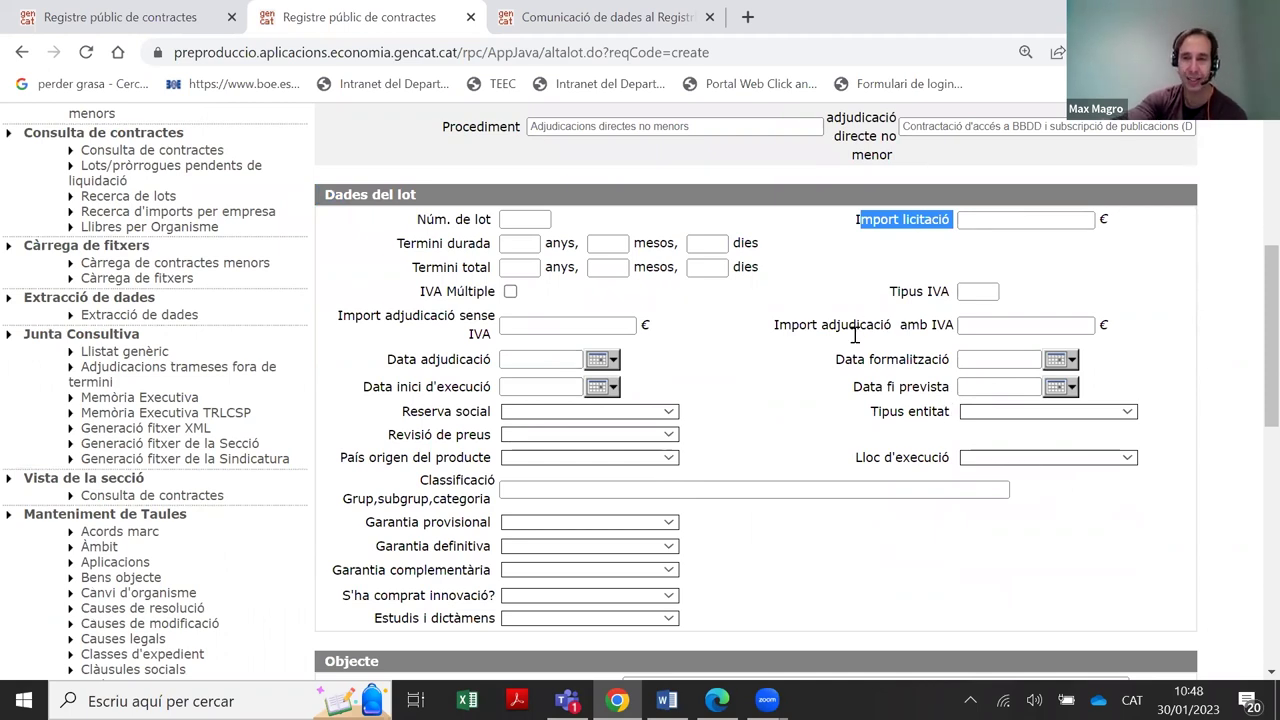
pyautogui.click(999, 222)
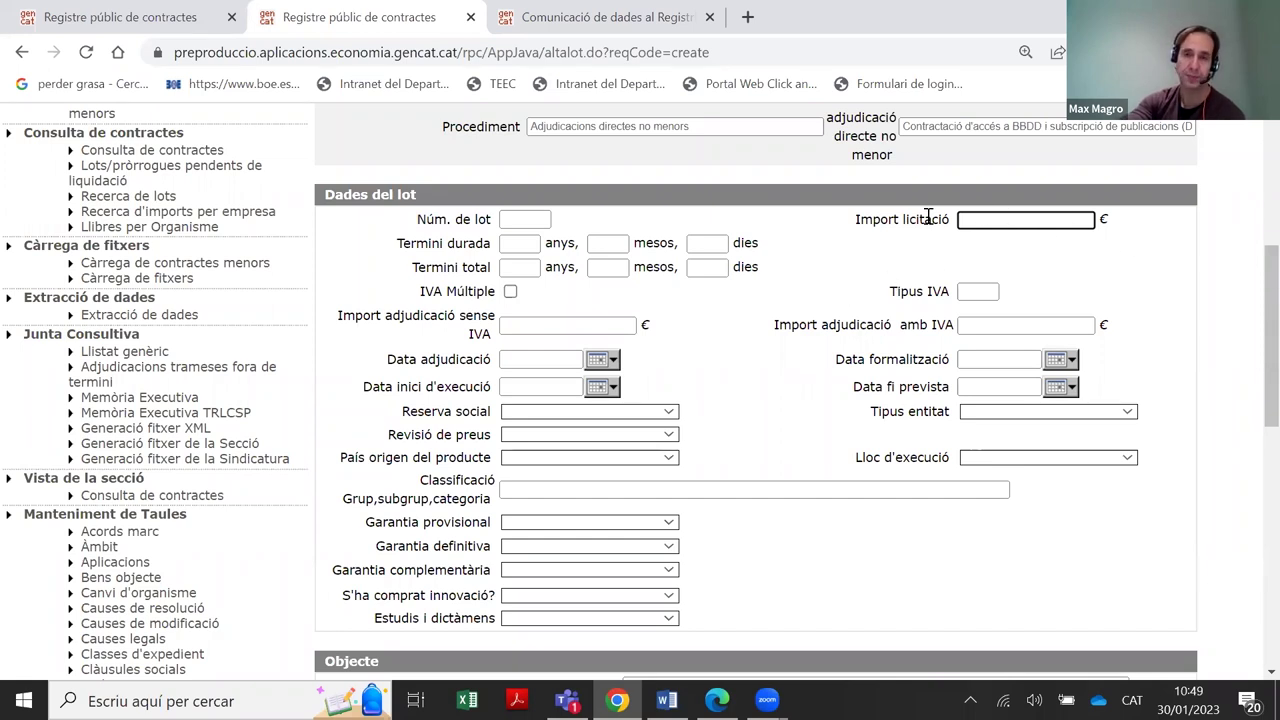
pyautogui.click(580, 322)
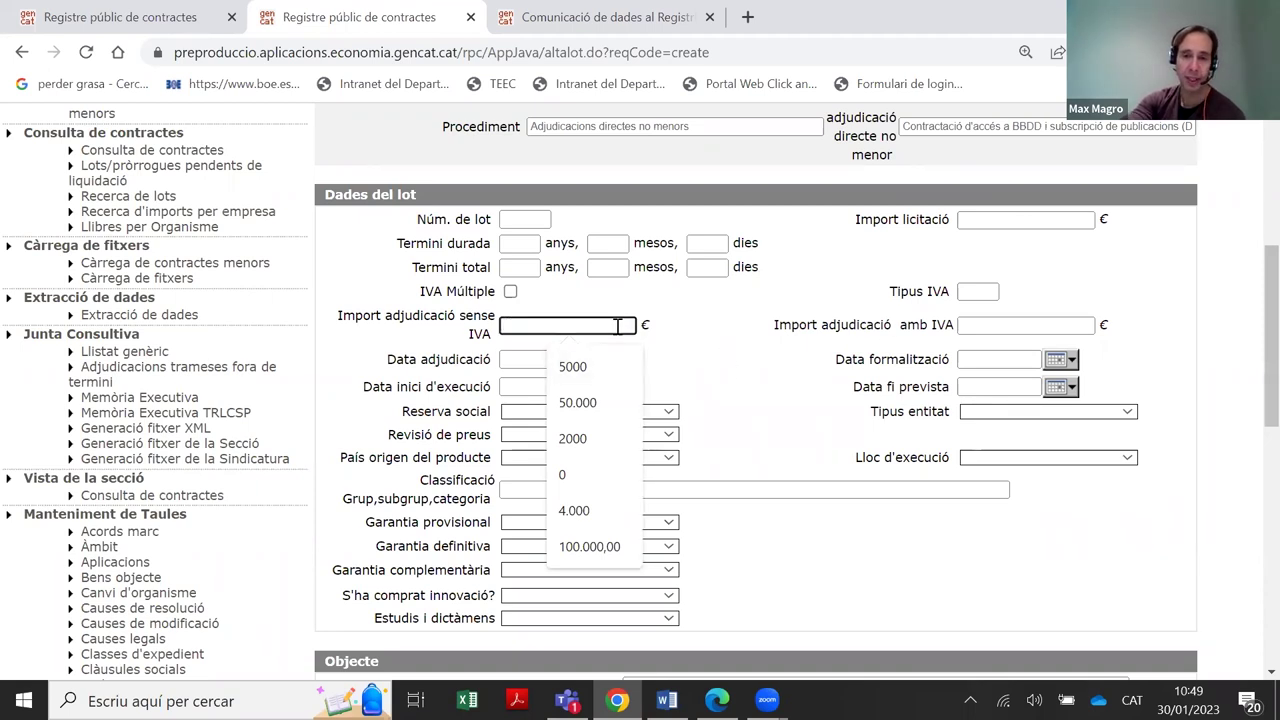
pyautogui.click(977, 324)
pyautogui.click(982, 292)
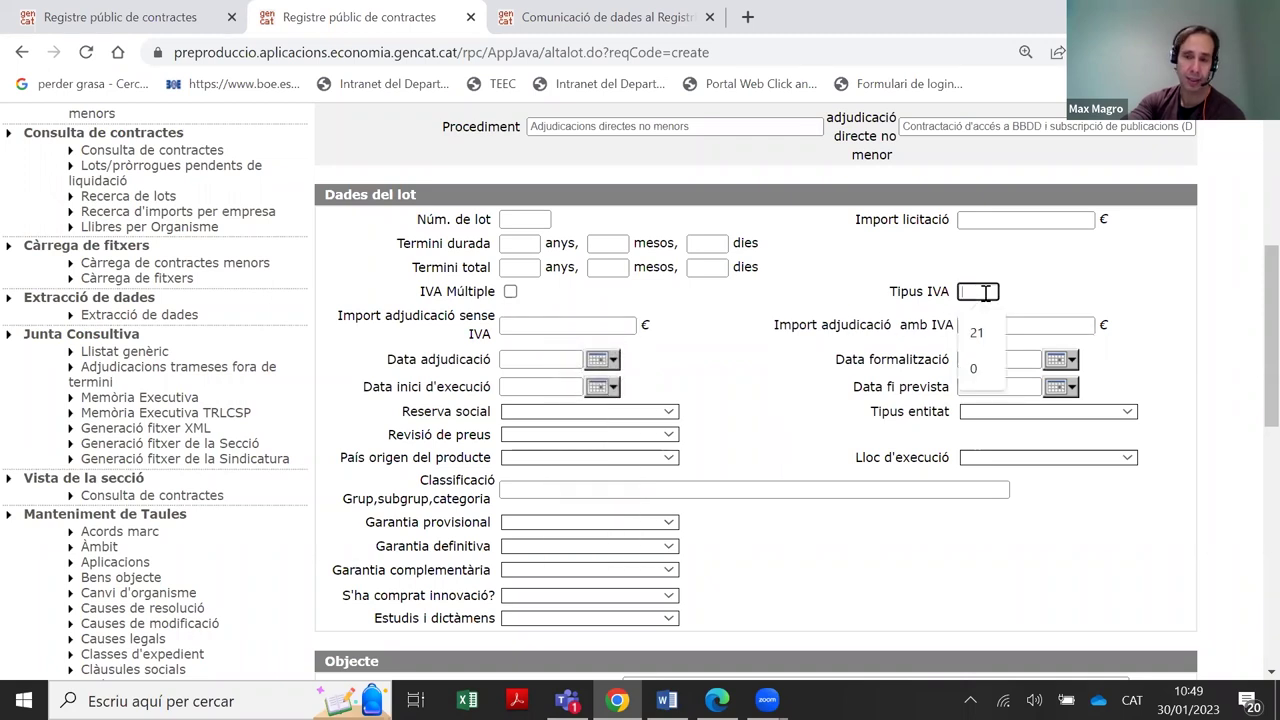
pyautogui.click(990, 265)
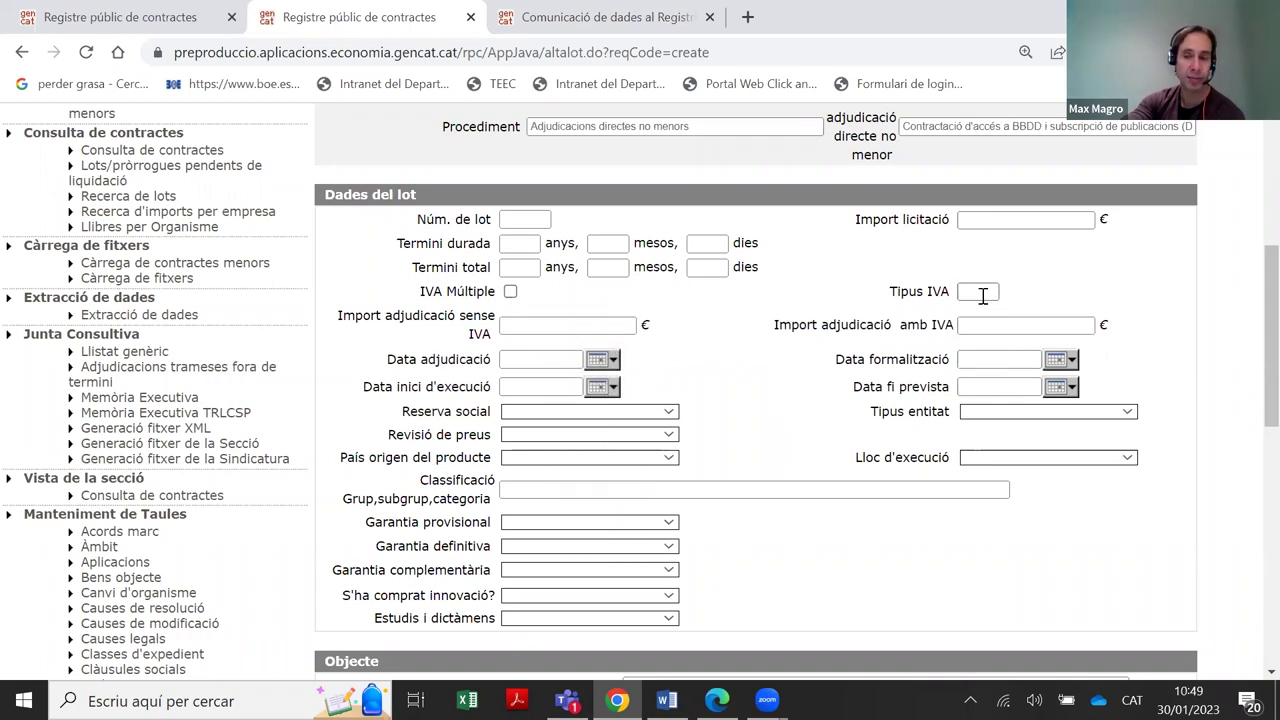
pyautogui.moveTo(984, 292); pyautogui.dragTo(890, 292)
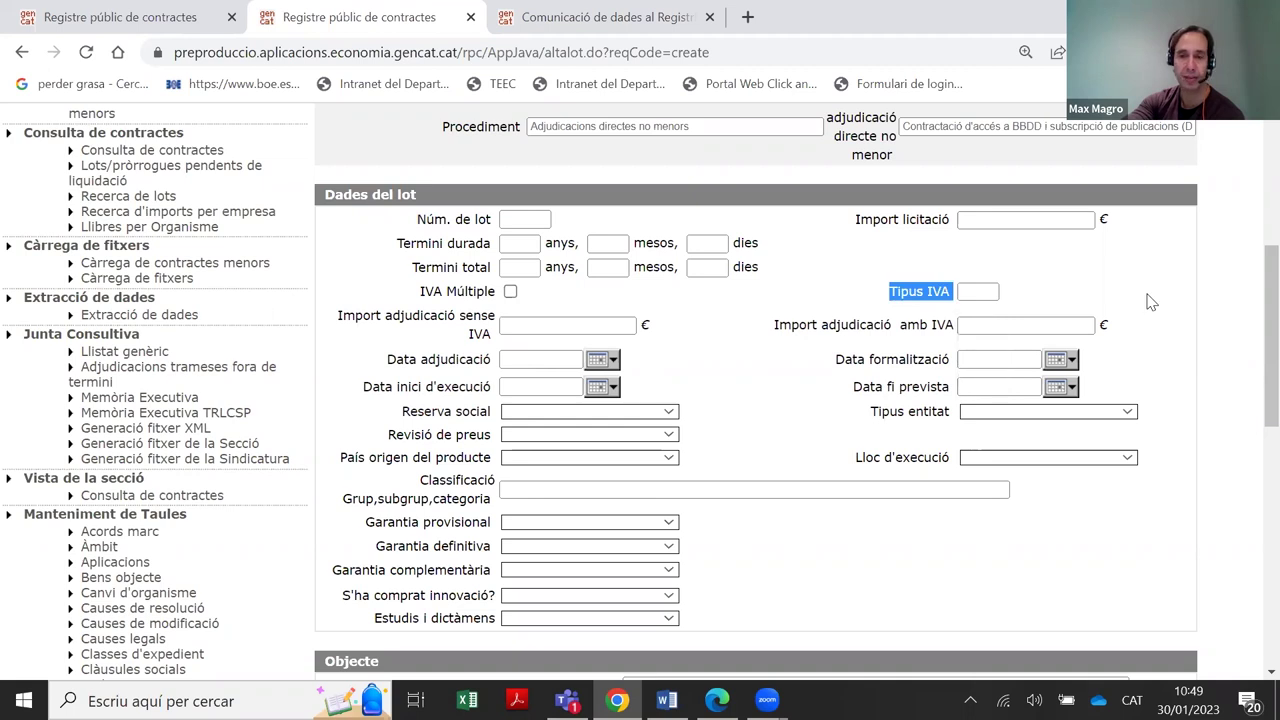
# Try IVA Múltiple together with the Import adjudicació amb IVA field, leaving the option unchecked again
pyautogui.click(510, 291)
pyautogui.click(997, 325)
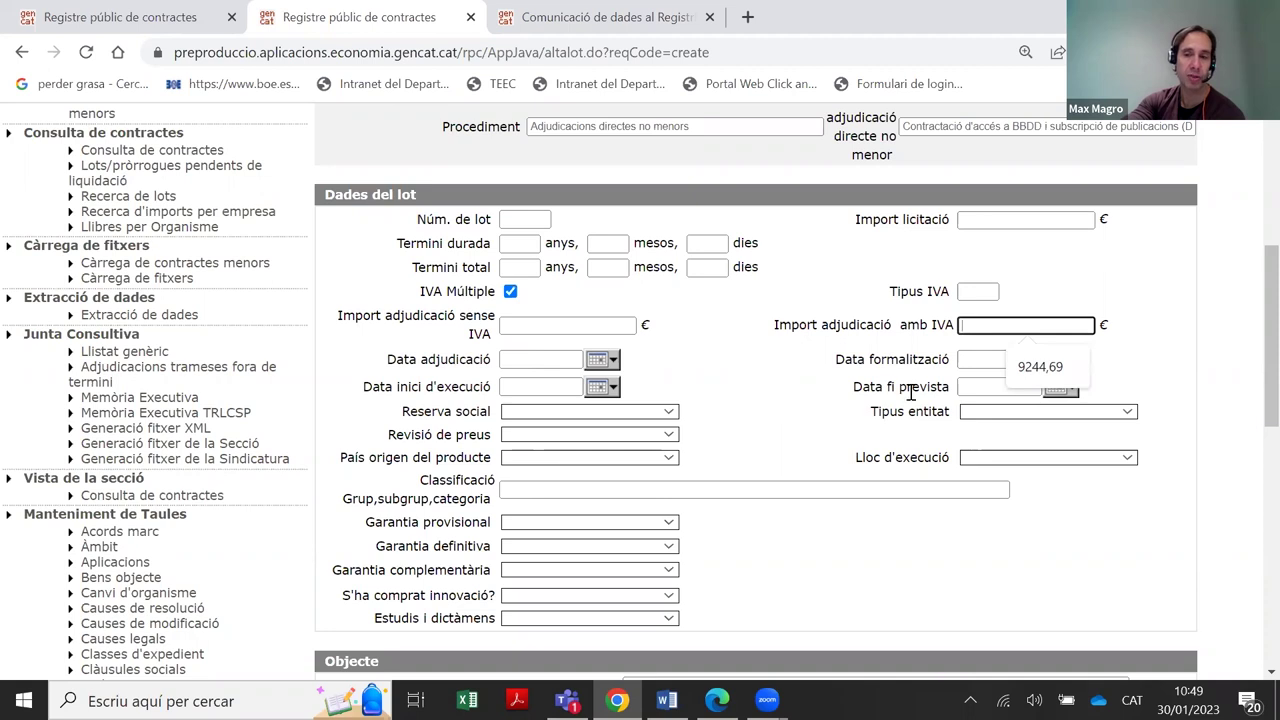
pyautogui.click(510, 291)
pyautogui.click(980, 322)
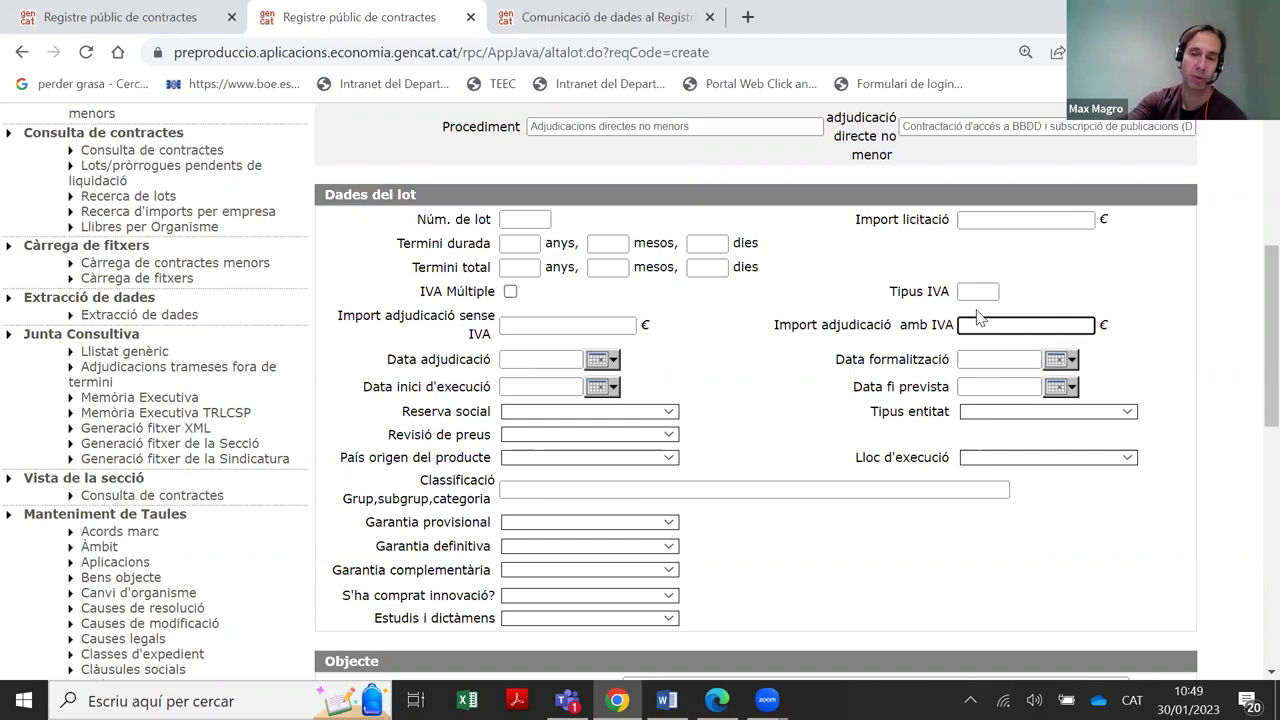
pyautogui.tripleClick(980, 318)
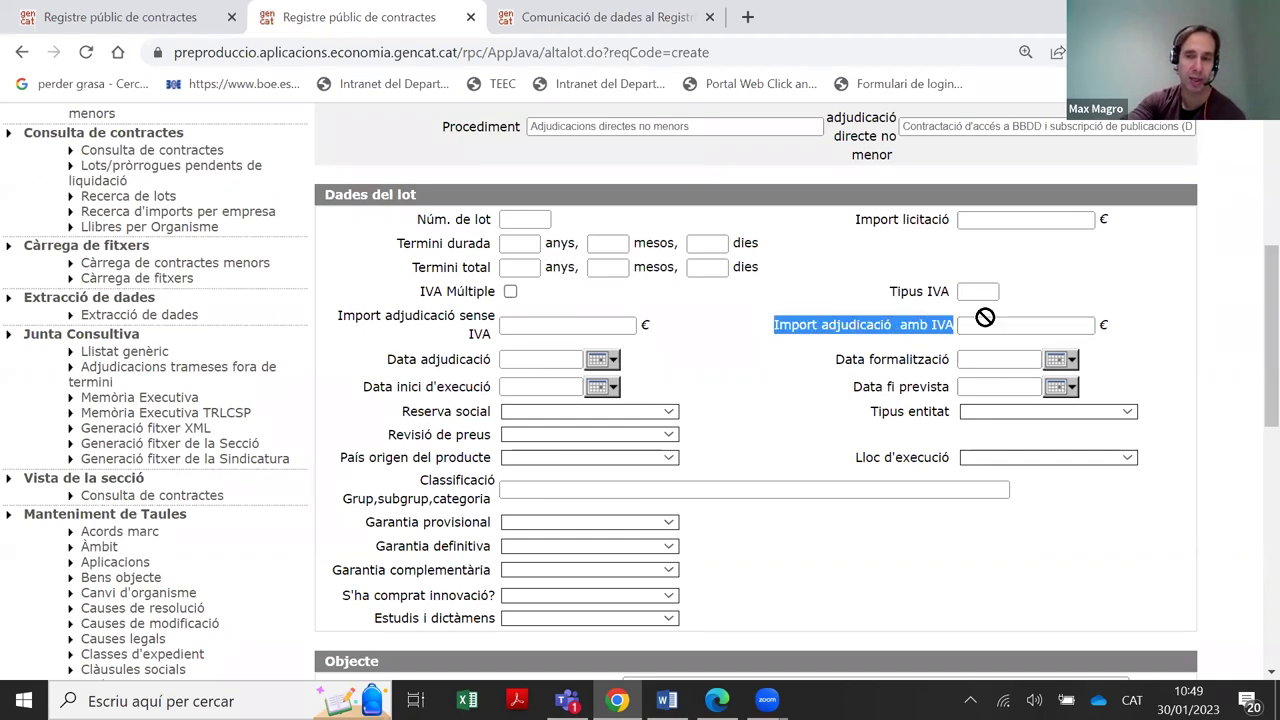
pyautogui.click(996, 324)
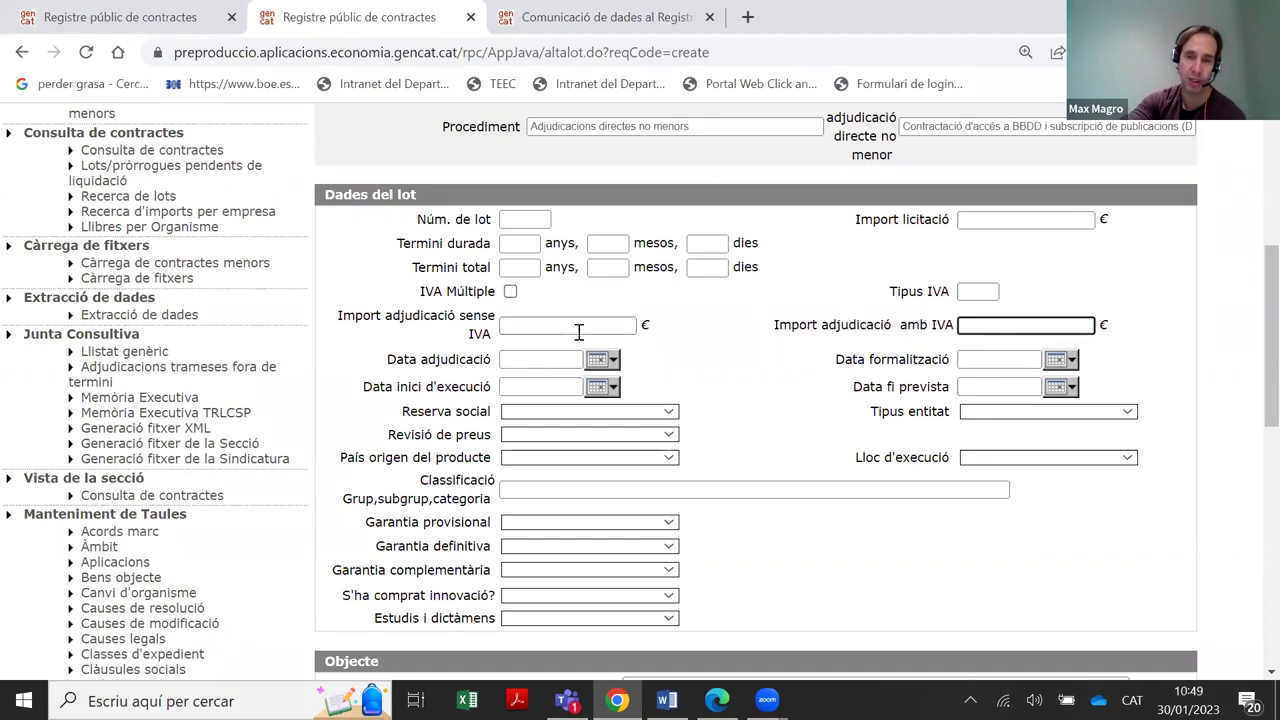
# Set the lot's Tipus IVA to 21 and Import adjudicació sense IVA to 5000
pyautogui.click(994, 288)
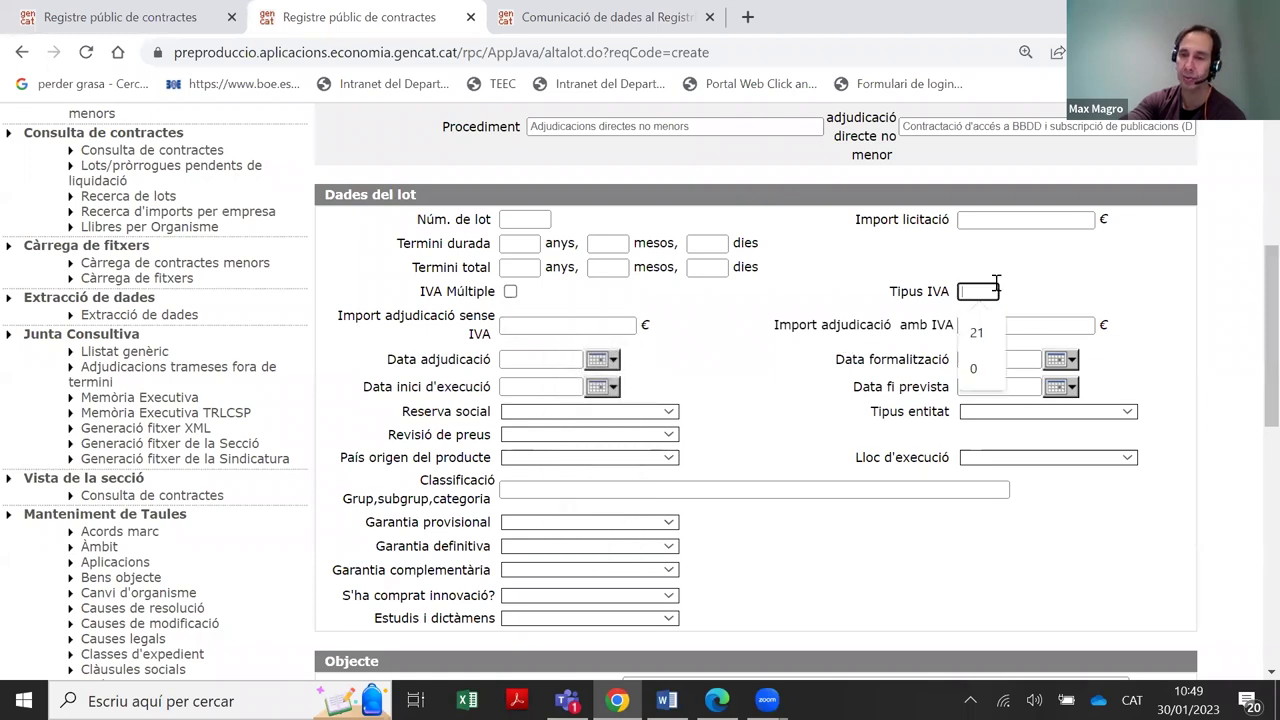
pyautogui.click(983, 332)
pyautogui.click(600, 327)
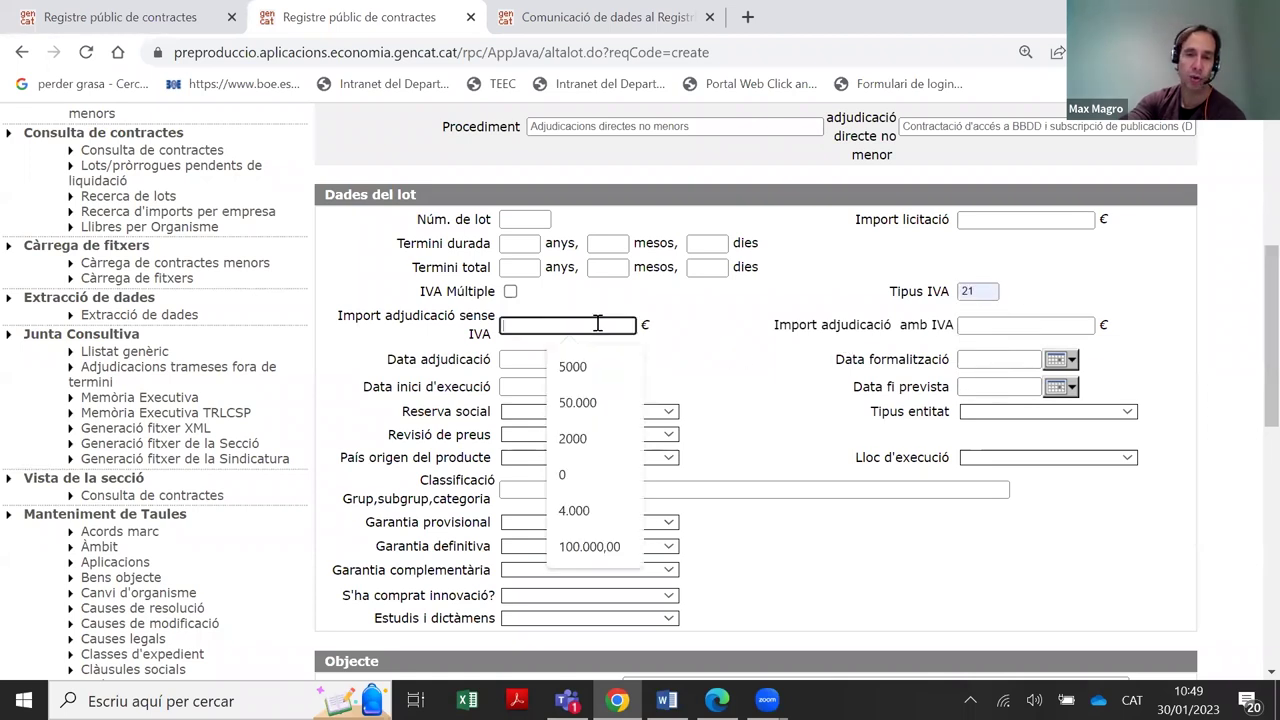
pyautogui.click(615, 376)
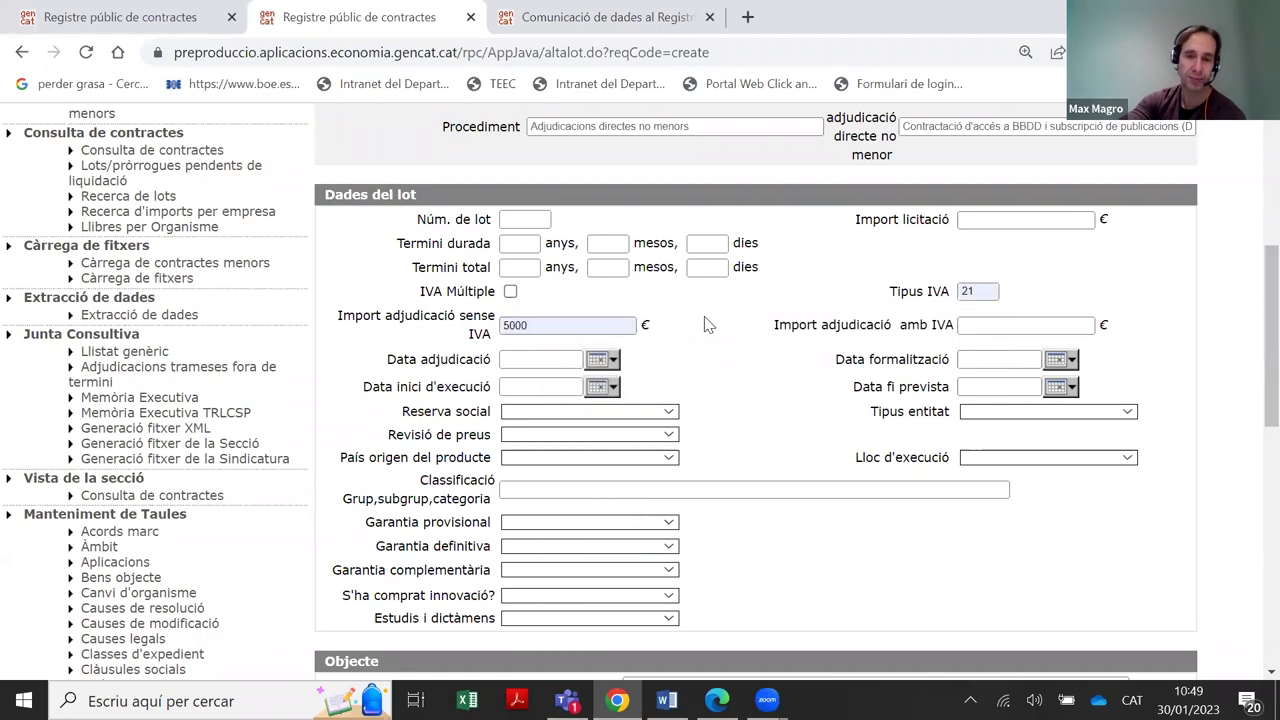
# Enable IVA Múltiple to check the Import adjudicació amb IVA field, disable it again and clear the Import adjudicació sense IVA amount
pyautogui.click(510, 292)
pyautogui.click(966, 327)
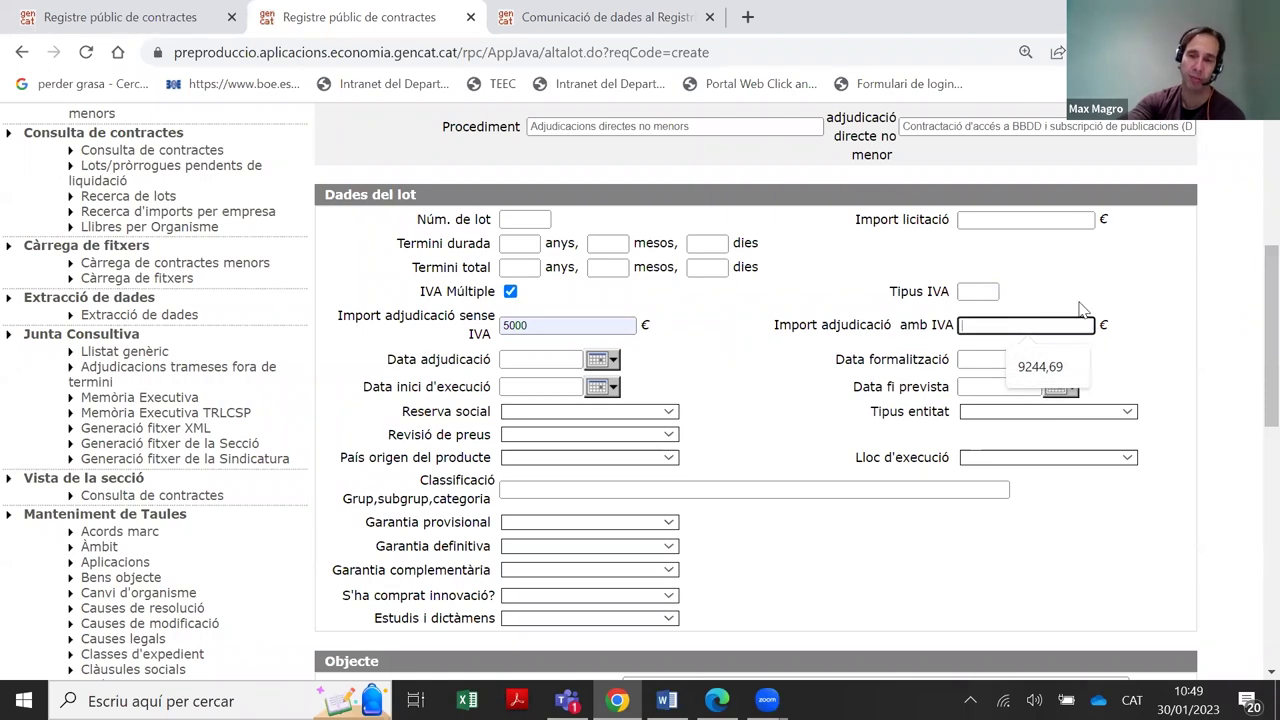
pyautogui.click(510, 291)
pyautogui.doubleClick(532, 325)
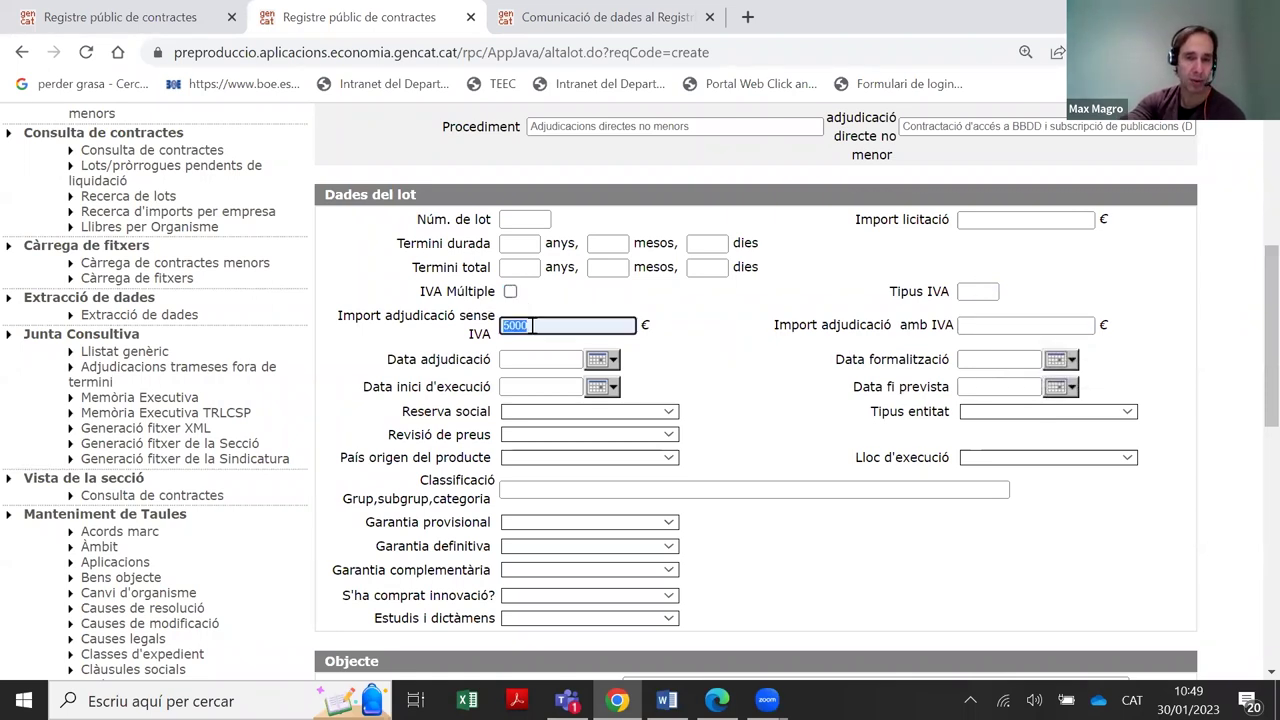
pyautogui.press('BackSpace')
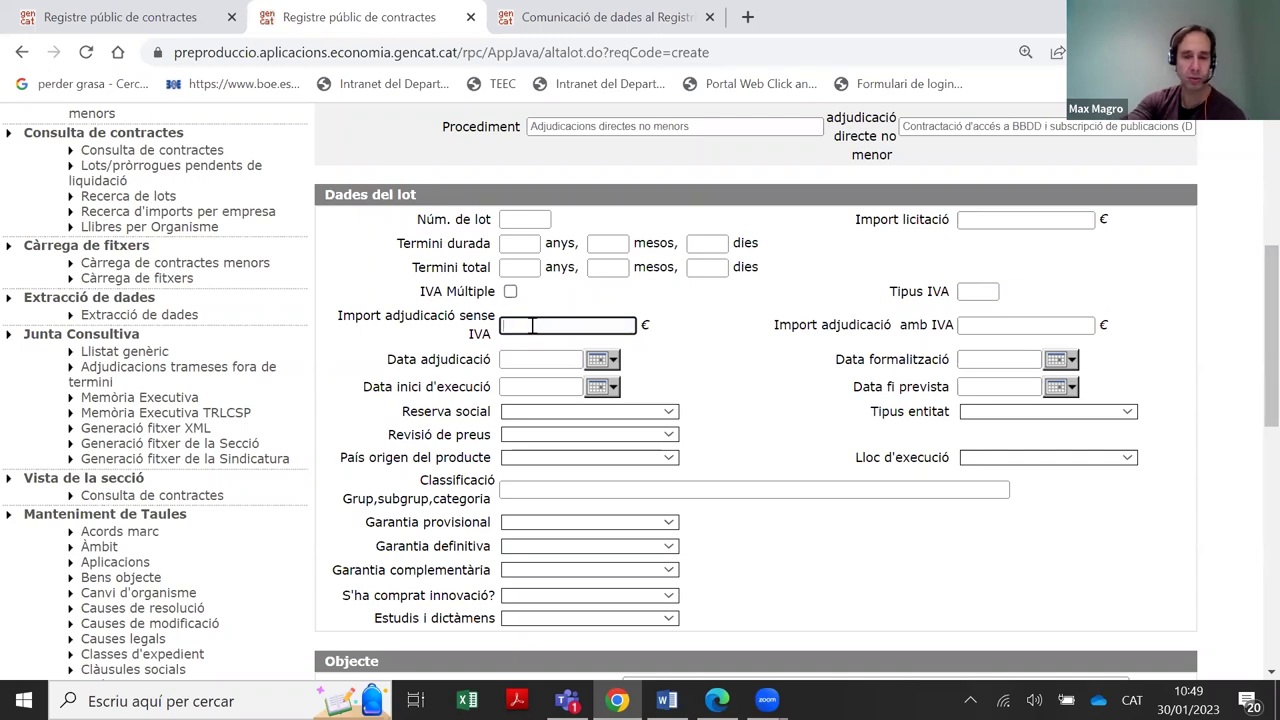
# Examine the Data adjudicació, Data formalització, Data inici d'execució and Data fi prevista fields in Dades del lot
pyautogui.tripleClick(462, 359)
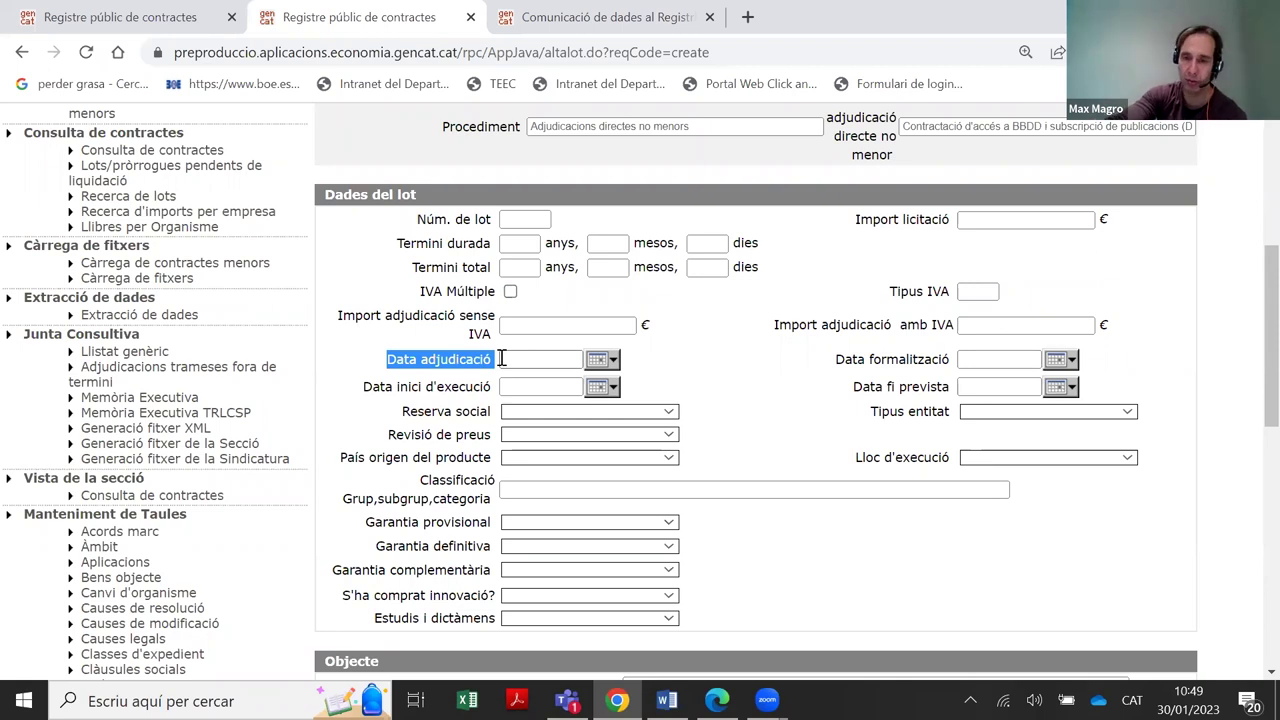
pyautogui.moveTo(830, 360); pyautogui.dragTo(968, 359)
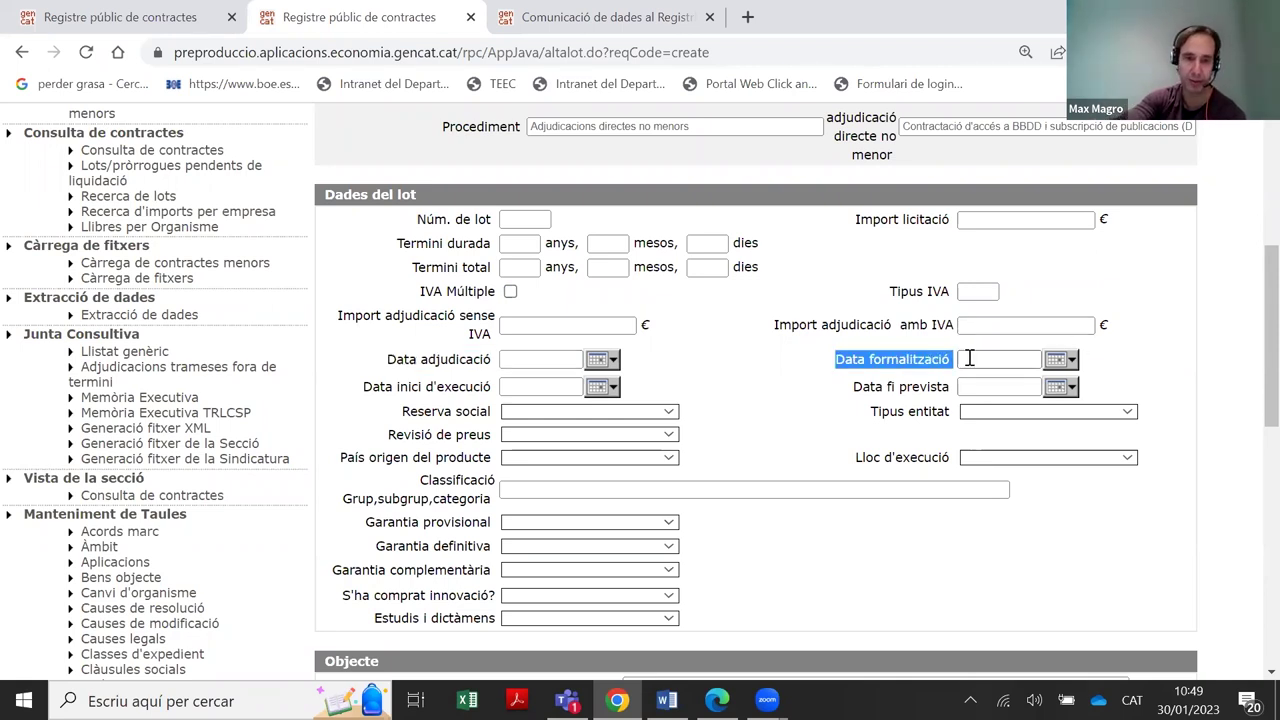
pyautogui.doubleClick(368, 388)
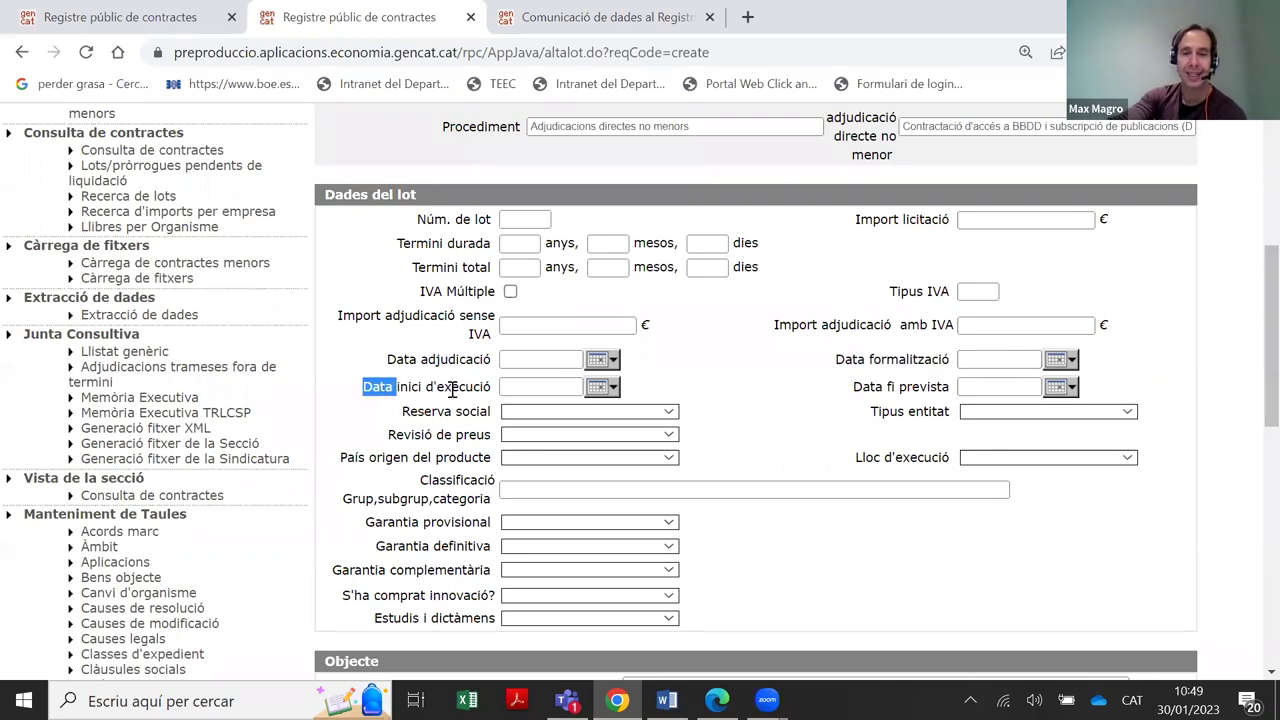
pyautogui.moveTo(452, 390); pyautogui.dragTo(484, 388)
pyautogui.moveTo(850, 388); pyautogui.dragTo(946, 390)
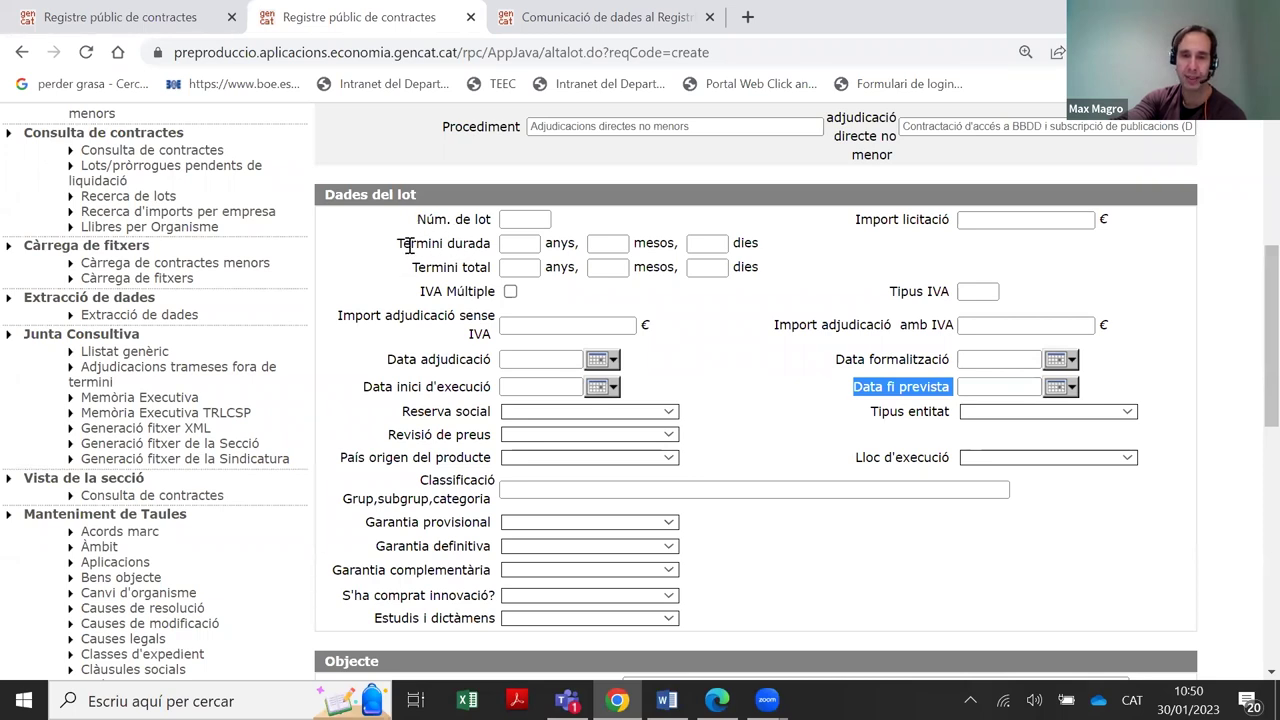
pyautogui.click(442, 260)
# Set the lot's Termini durada to 1 anys, 5 mesos and 8 dies
pyautogui.click(510, 243)
pyautogui.write('1')
pyautogui.click(622, 243)
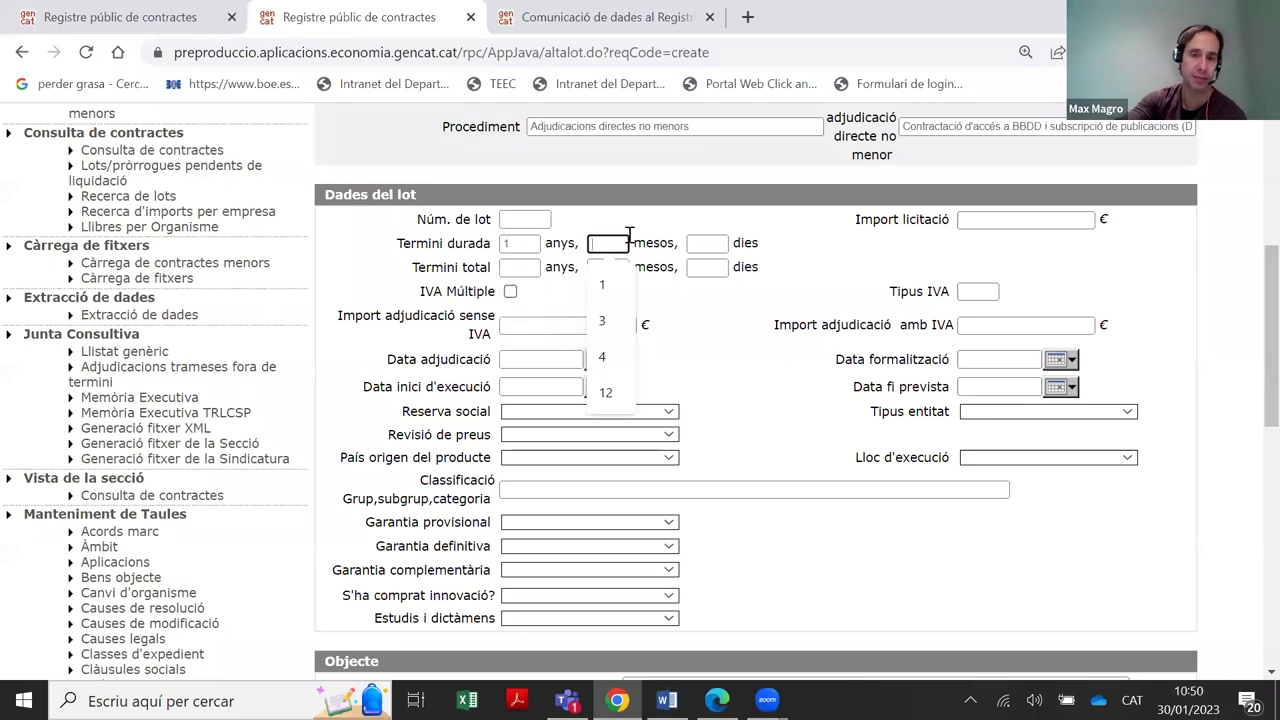
pyautogui.write('5')
pyautogui.click(715, 245)
pyautogui.write('8')
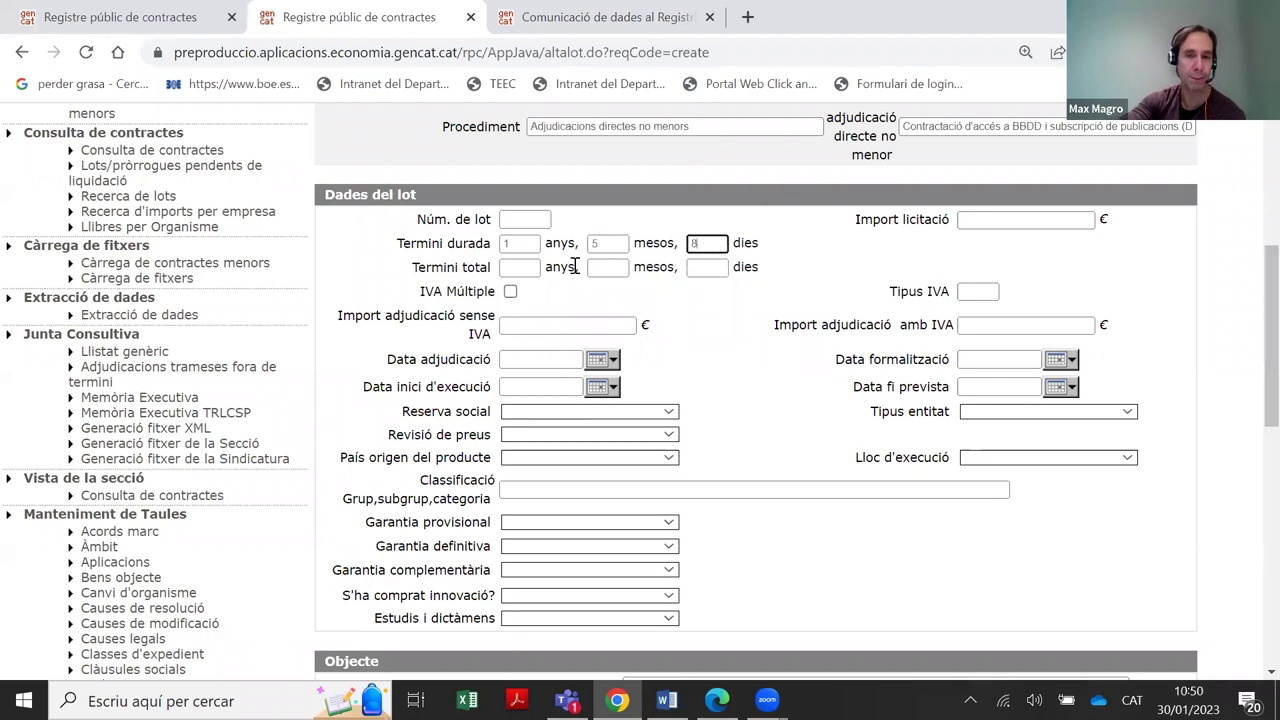
# Examine the anys, mesos and dies fields of Termini total without entering a value
pyautogui.click(519, 267)
pyautogui.click(590, 268)
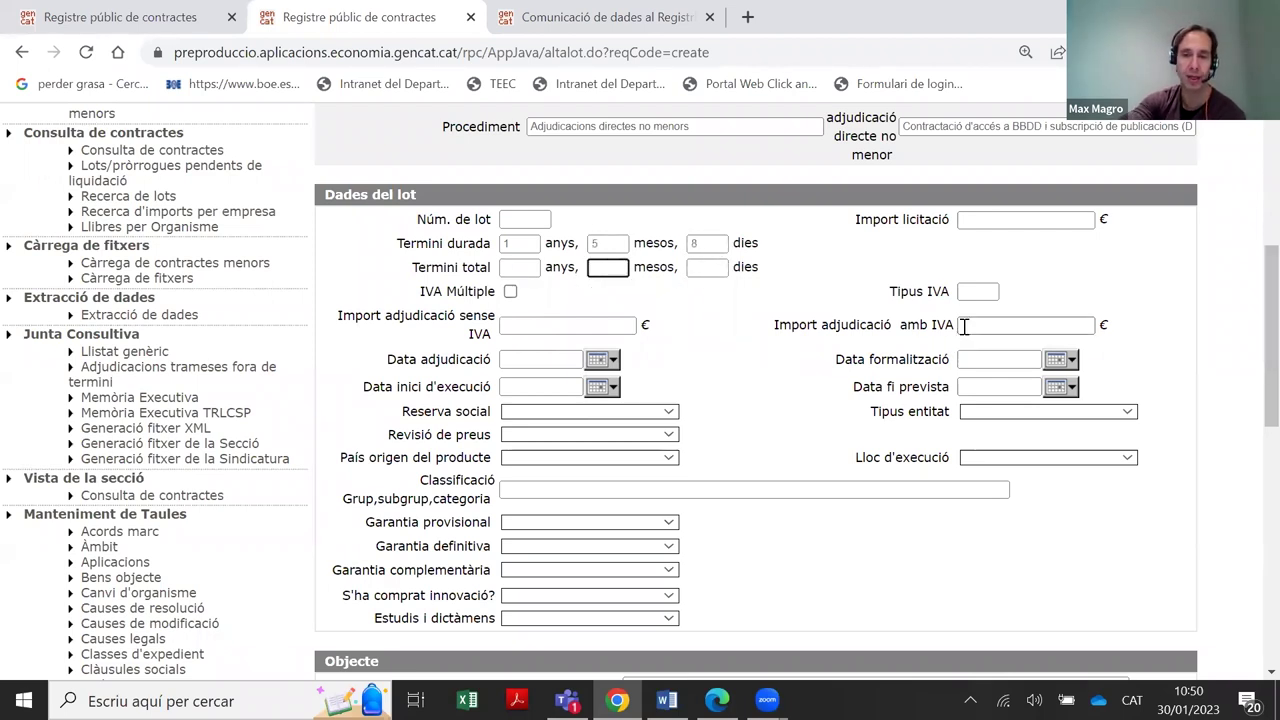
pyautogui.click(530, 267)
pyautogui.click(628, 268)
pyautogui.click(701, 264)
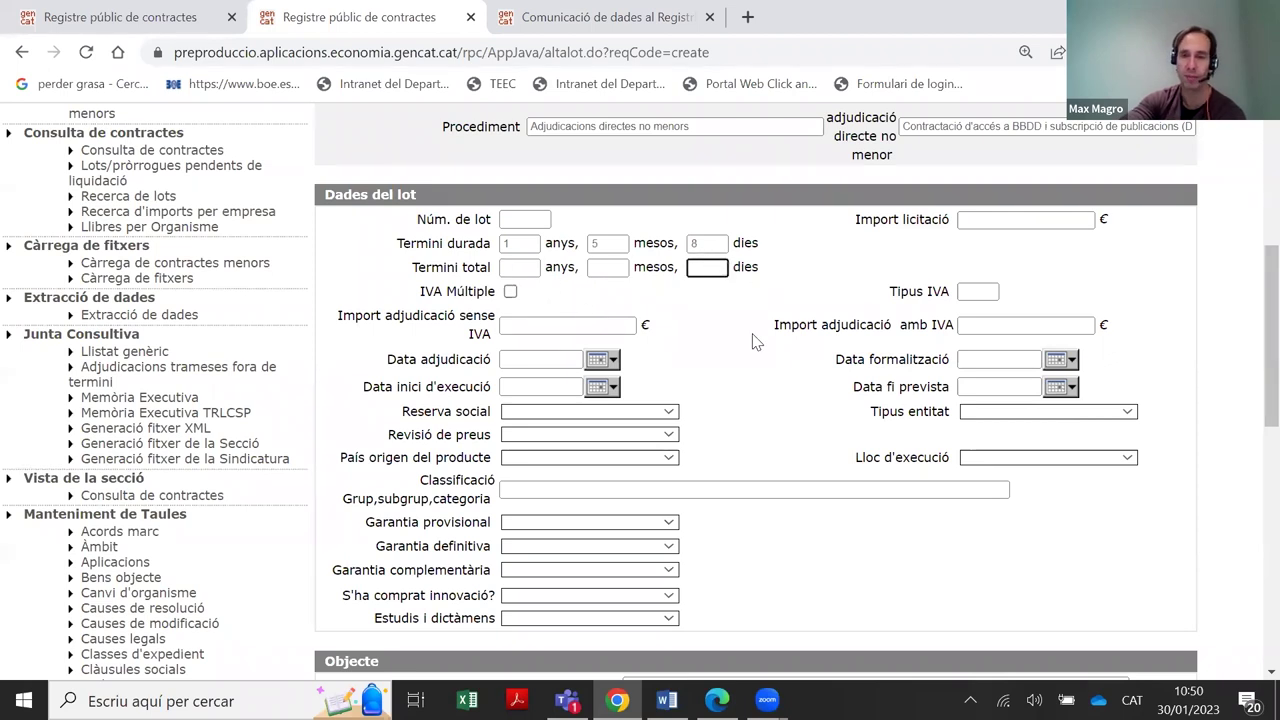
pyautogui.click(519, 268)
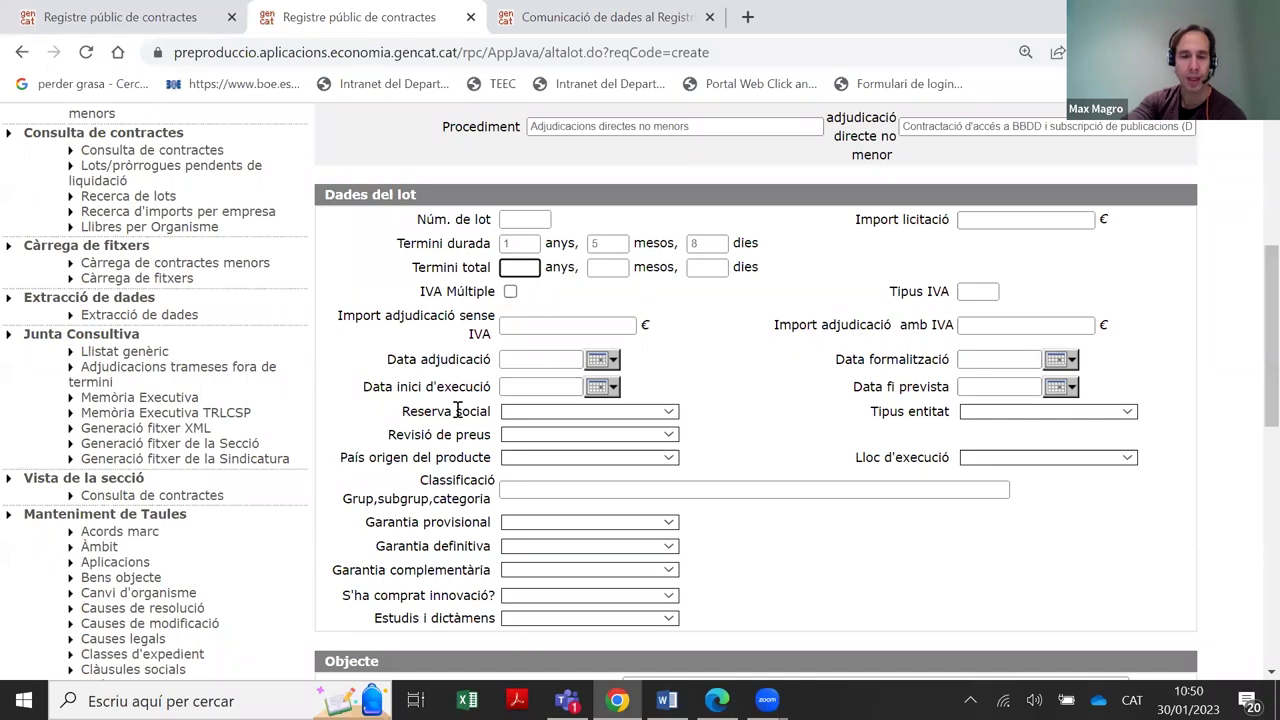
# Set the lot's Data inici d'execució to 30/01/2023 from the calendar
pyautogui.scroll(-1, 457, 411)
pyautogui.click(370, 289)
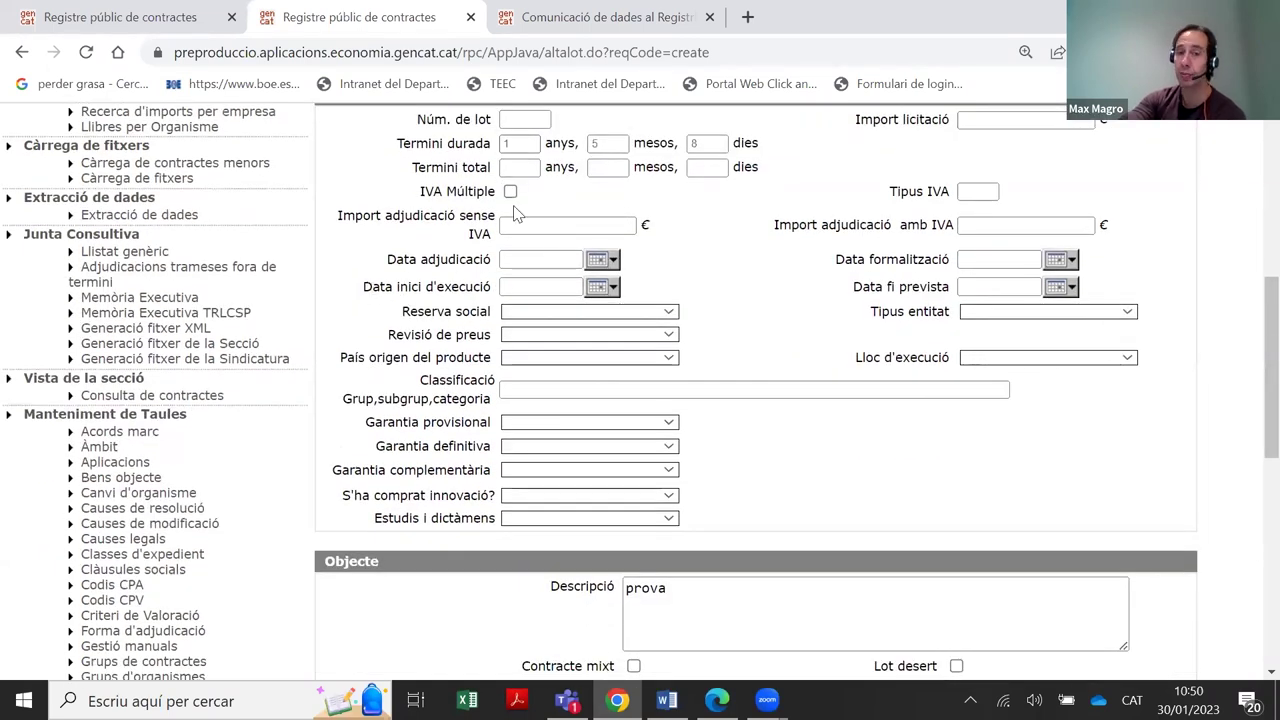
pyautogui.click(516, 286)
pyautogui.click(599, 289)
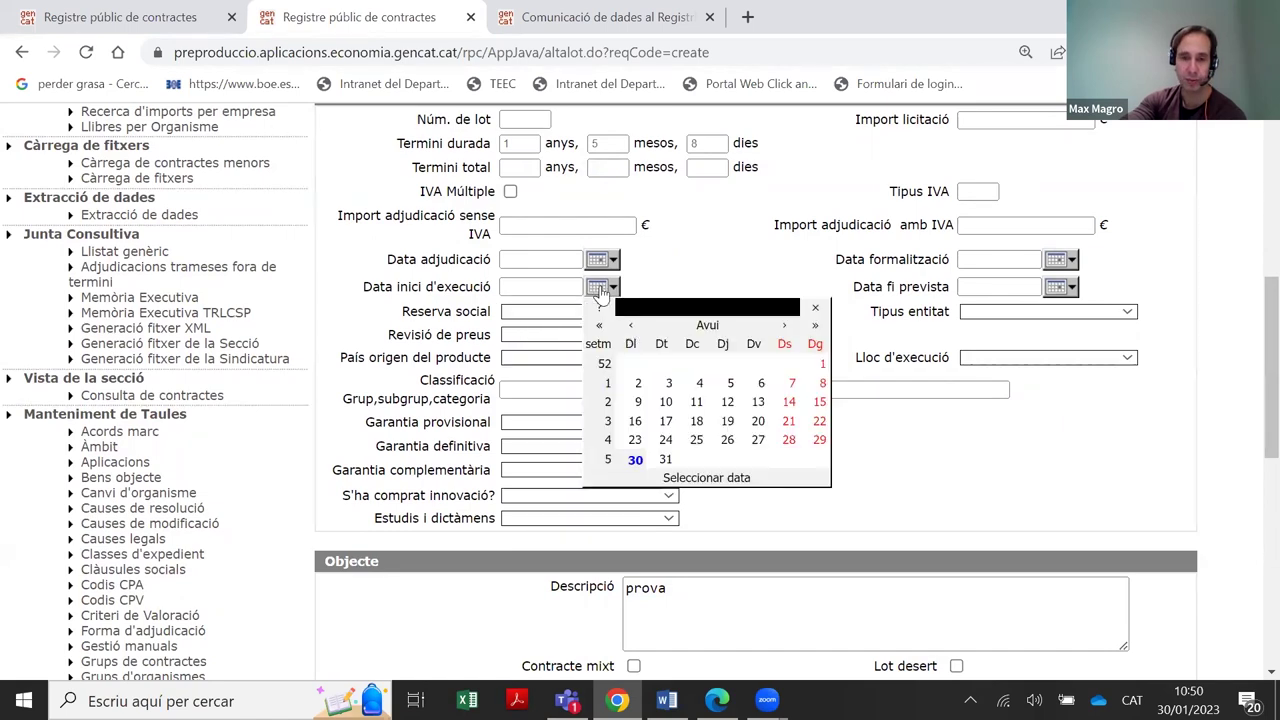
pyautogui.click(635, 460)
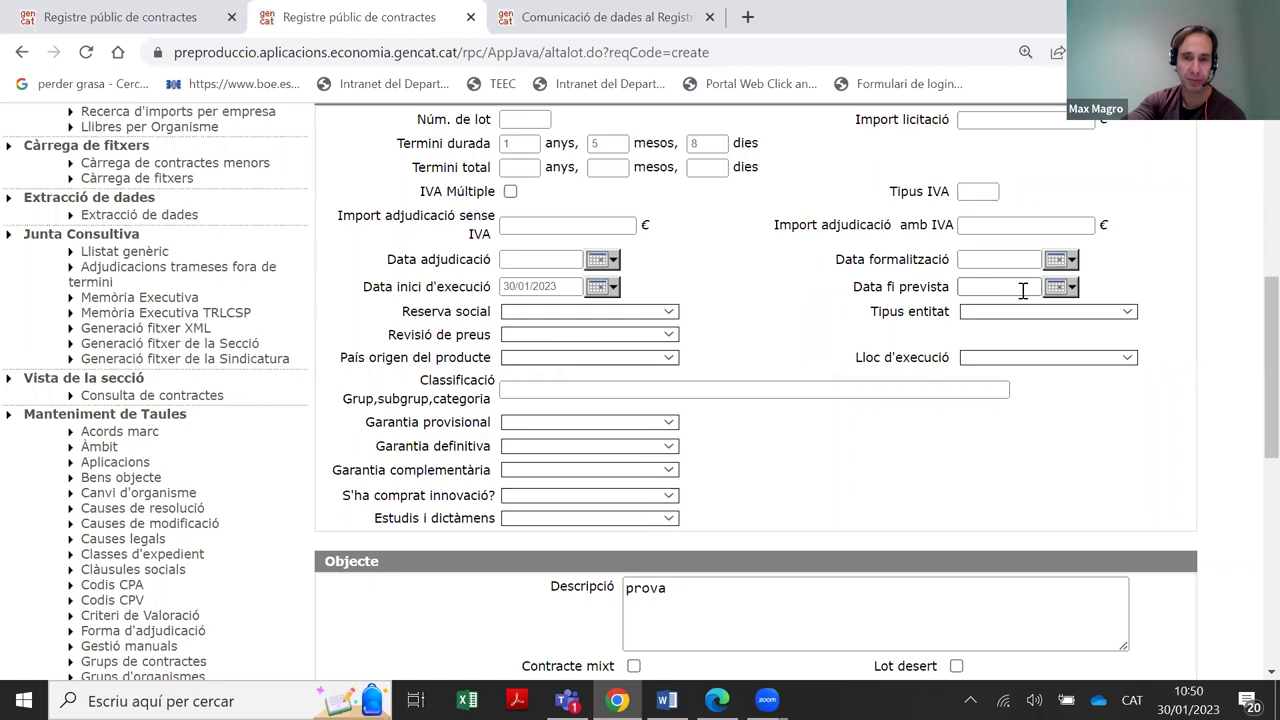
# Clear the dies and mesos values of Termini durada, keeping only the anys value
pyautogui.doubleClick(522, 143)
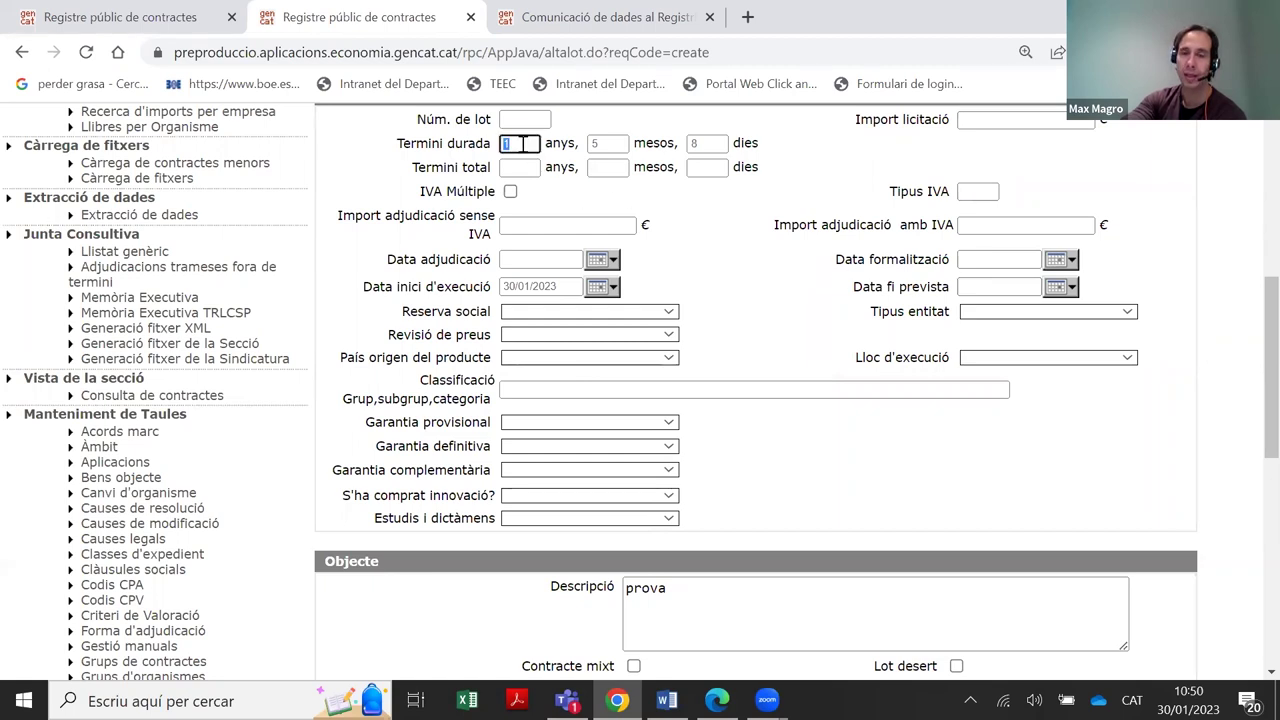
pyautogui.press('Tab')
pyautogui.press('Tab')
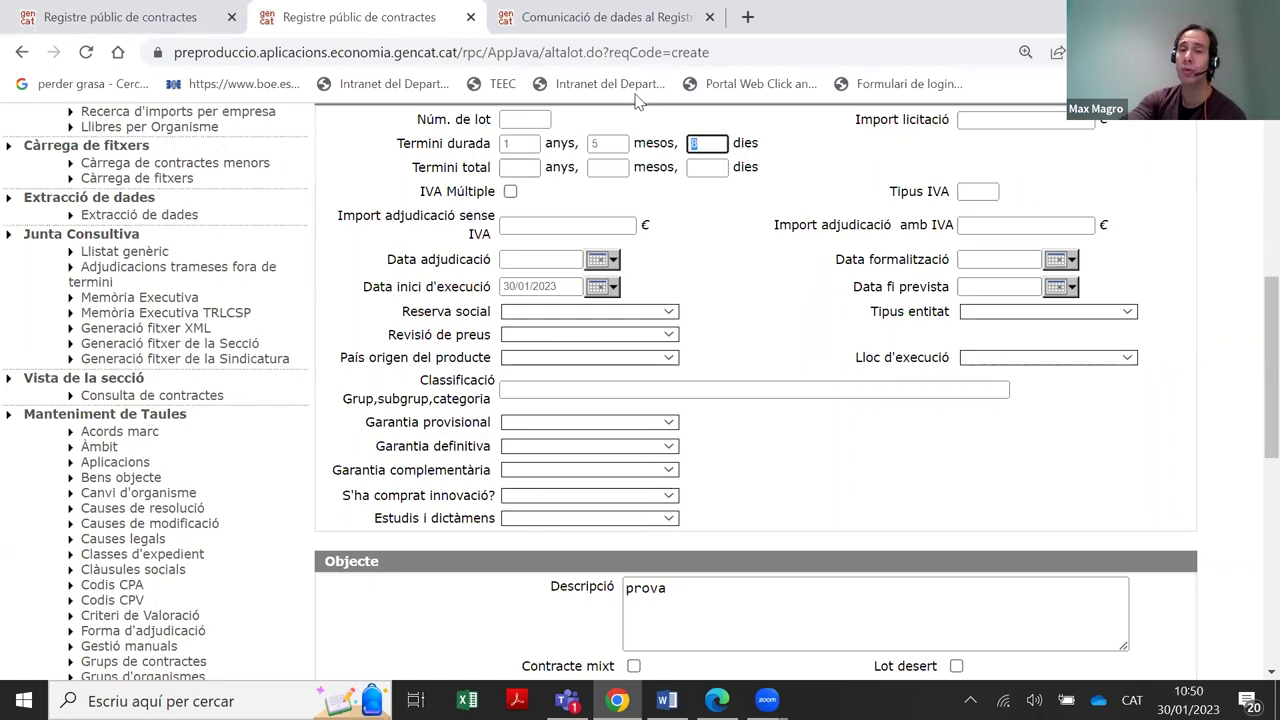
pyautogui.press('BackSpace')
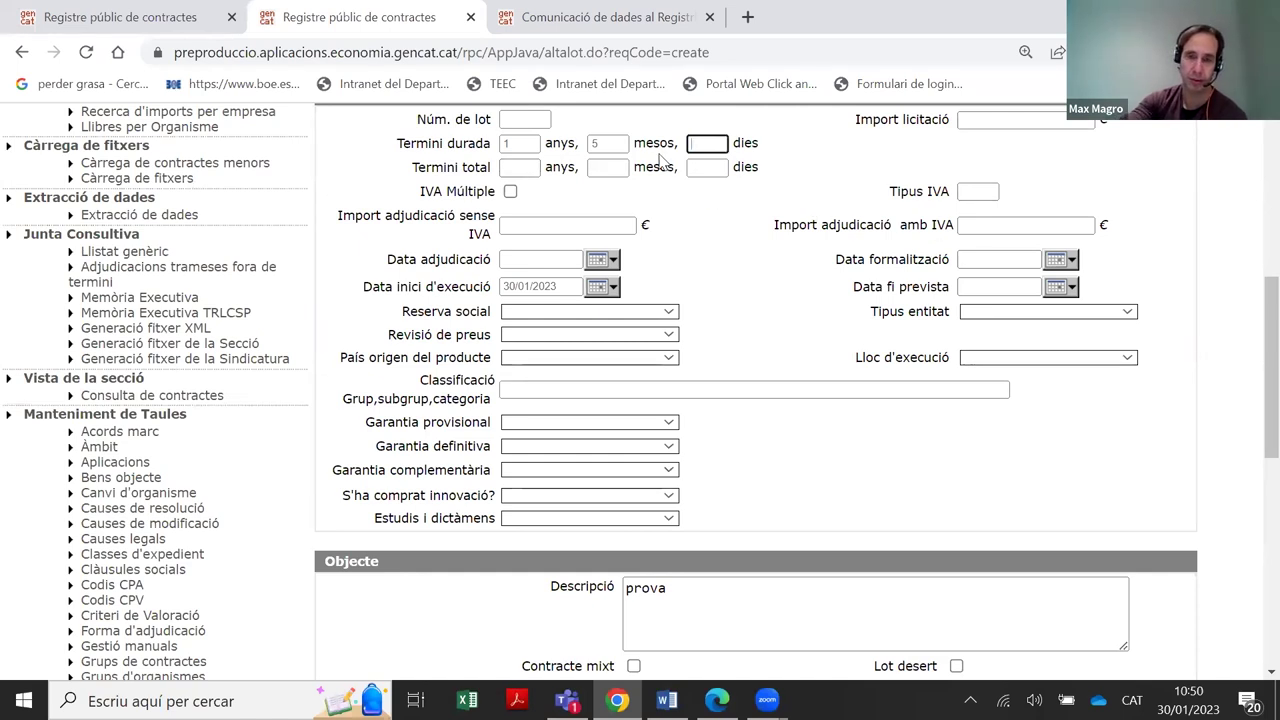
pyautogui.click(610, 146)
pyautogui.press('BackSpace')
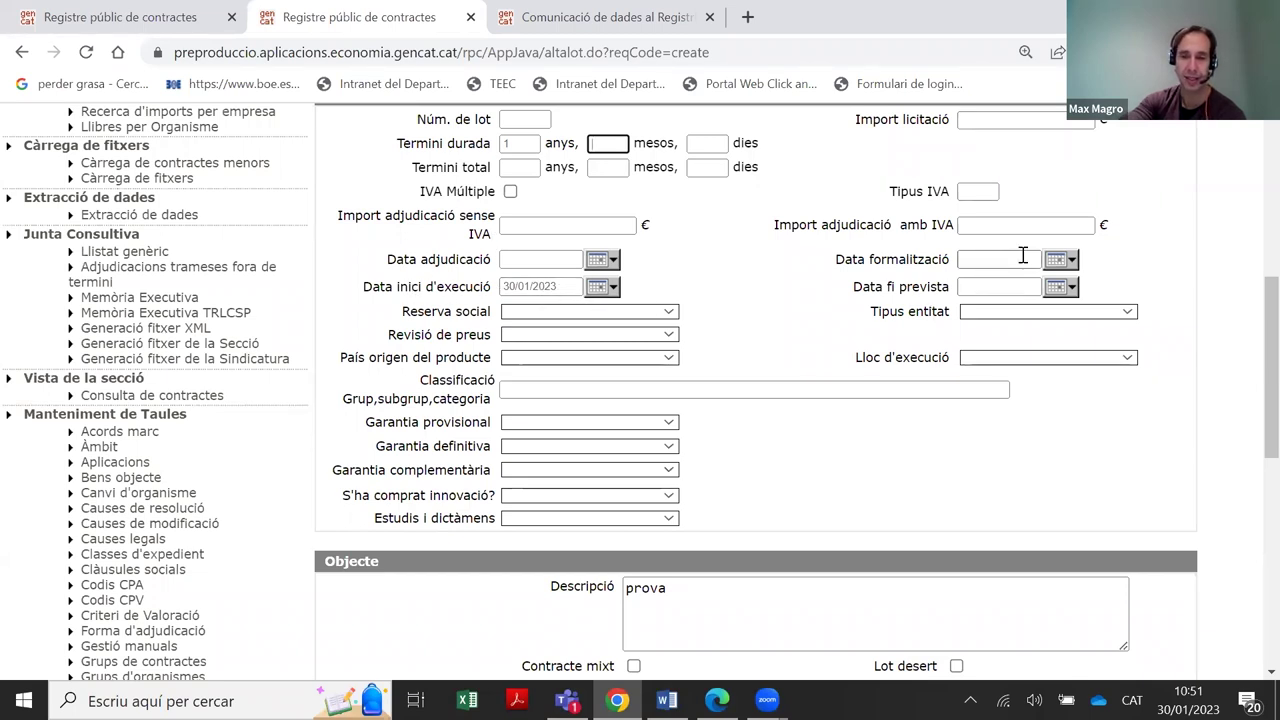
# Enter 29/01/2024 as the lot's Data fi prevista
pyautogui.click(990, 286)
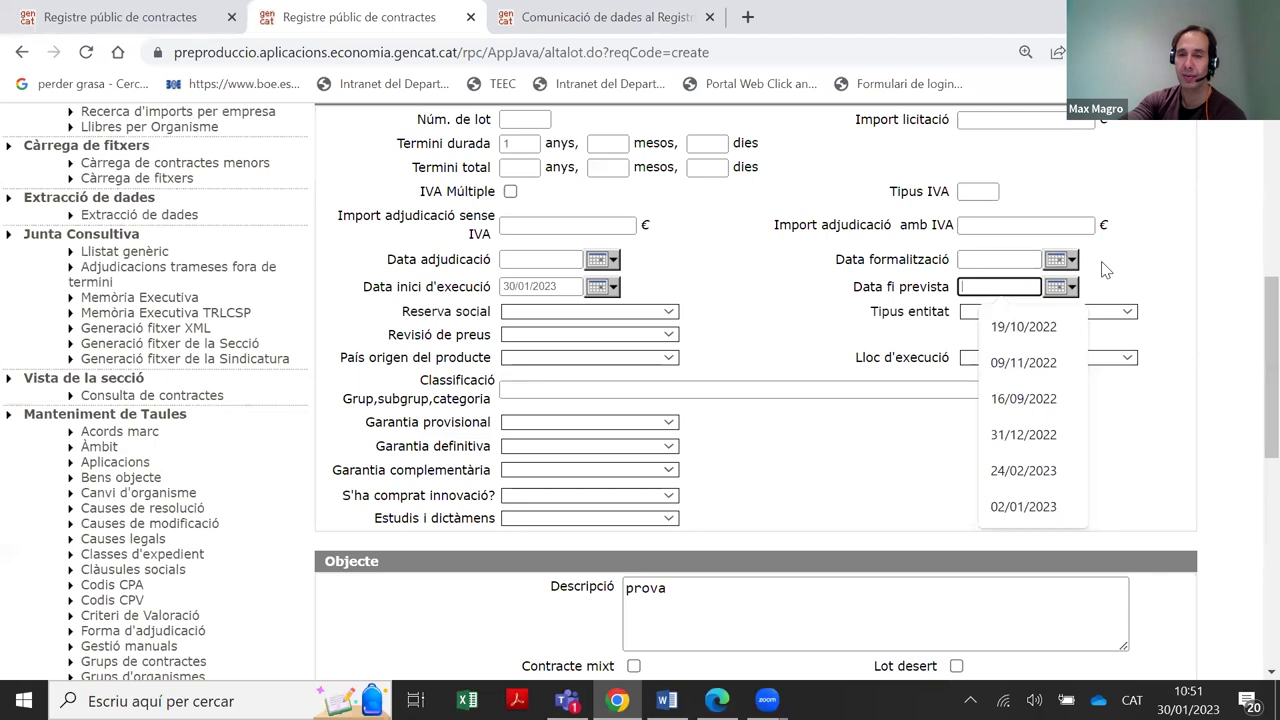
pyautogui.write('29/')
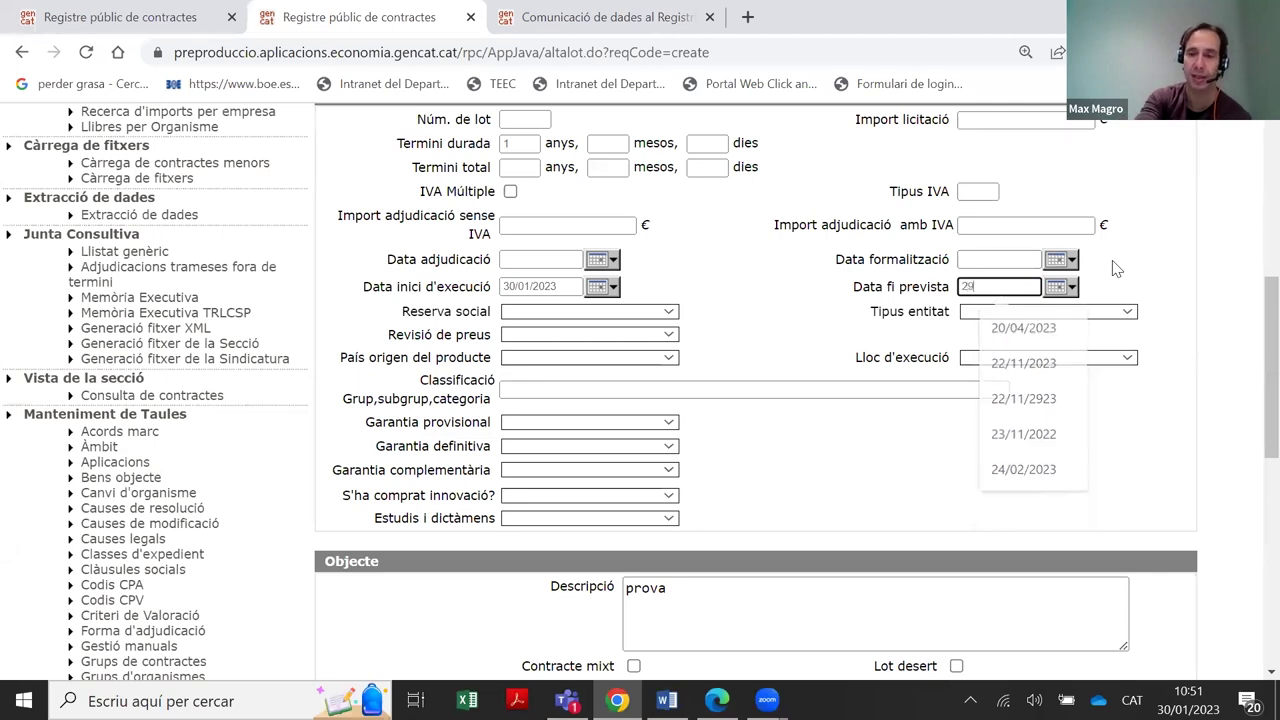
pyautogui.write('0')
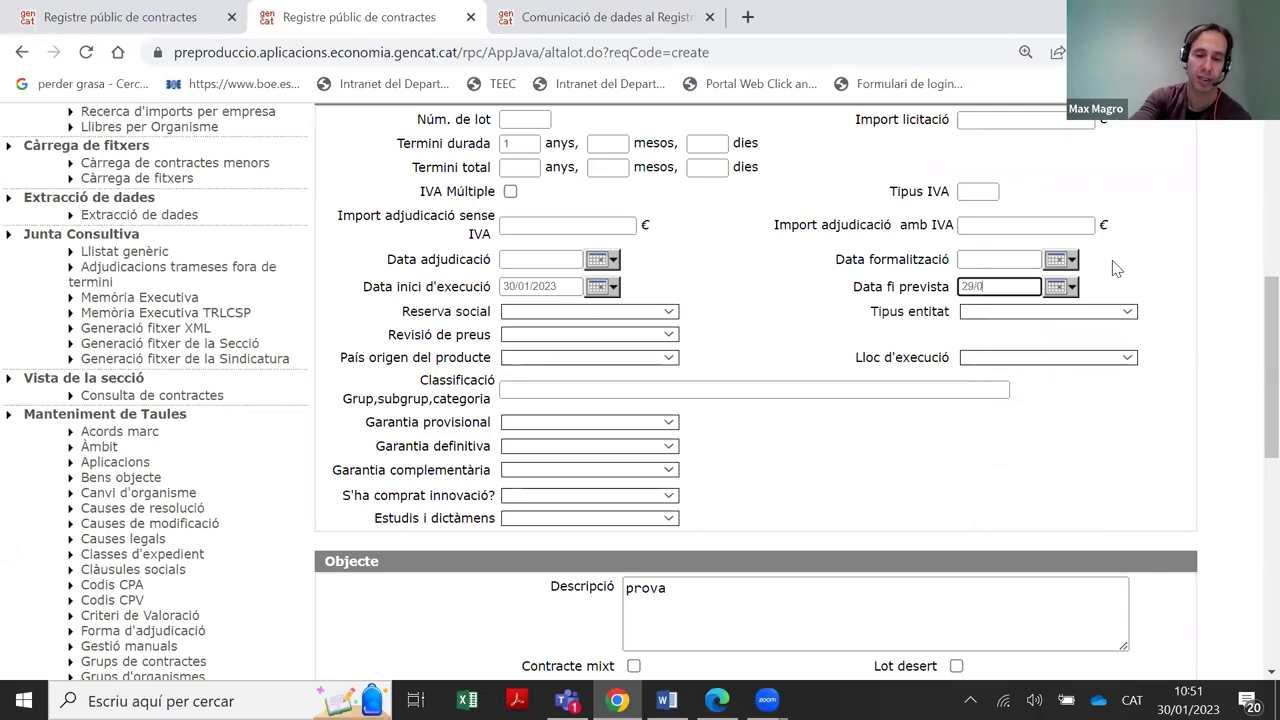
pyautogui.write('1/2024')
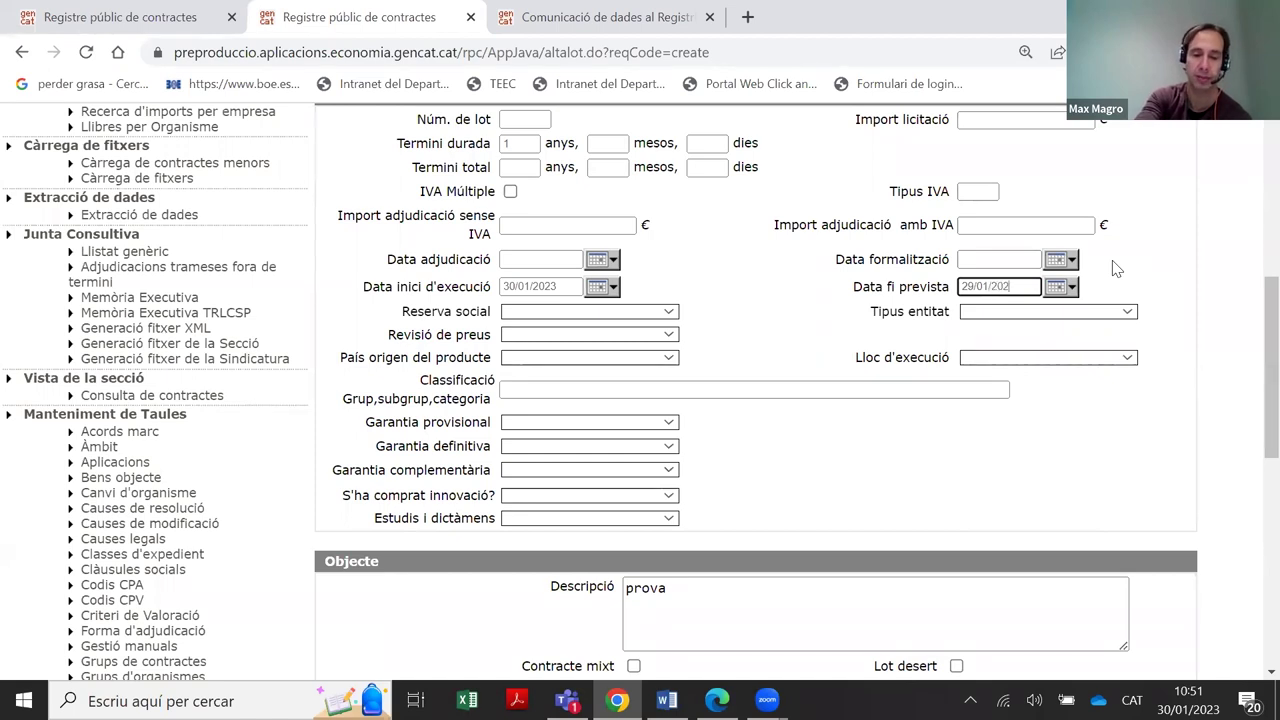
pyautogui.click(837, 289)
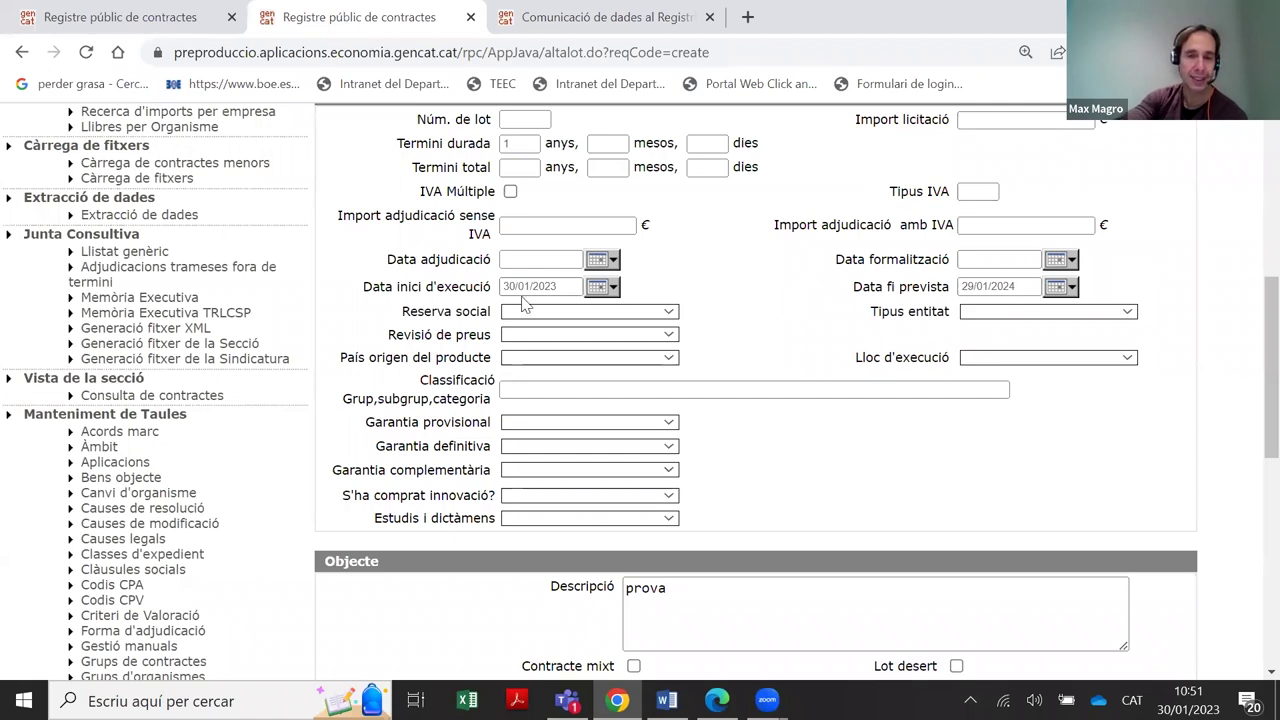
# Change the day of Data fi prevista so the date reads 30/01/2024
pyautogui.click(972, 287)
pyautogui.click(975, 287)
pyautogui.press('BackSpace')
pyautogui.press('BackSpace')
pyautogui.write('30')
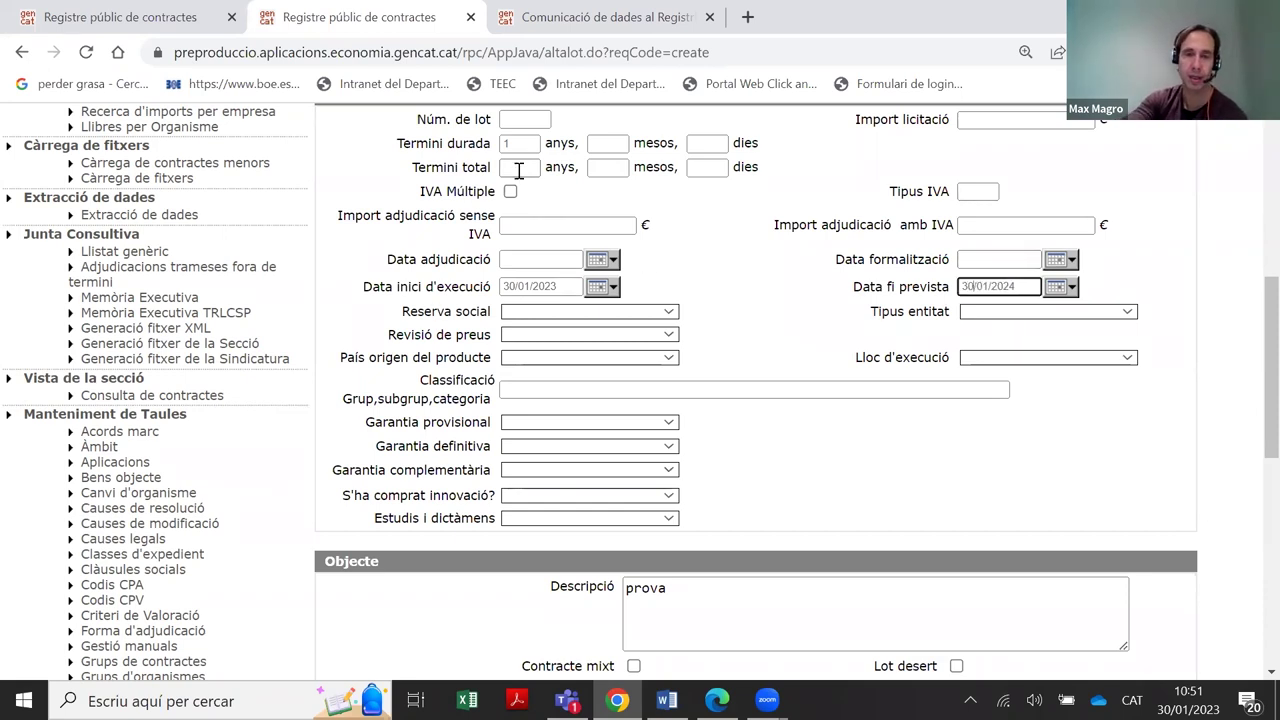
# Add 1 dies to the lot's Termini durada
pyautogui.click(701, 140)
pyautogui.write('1')
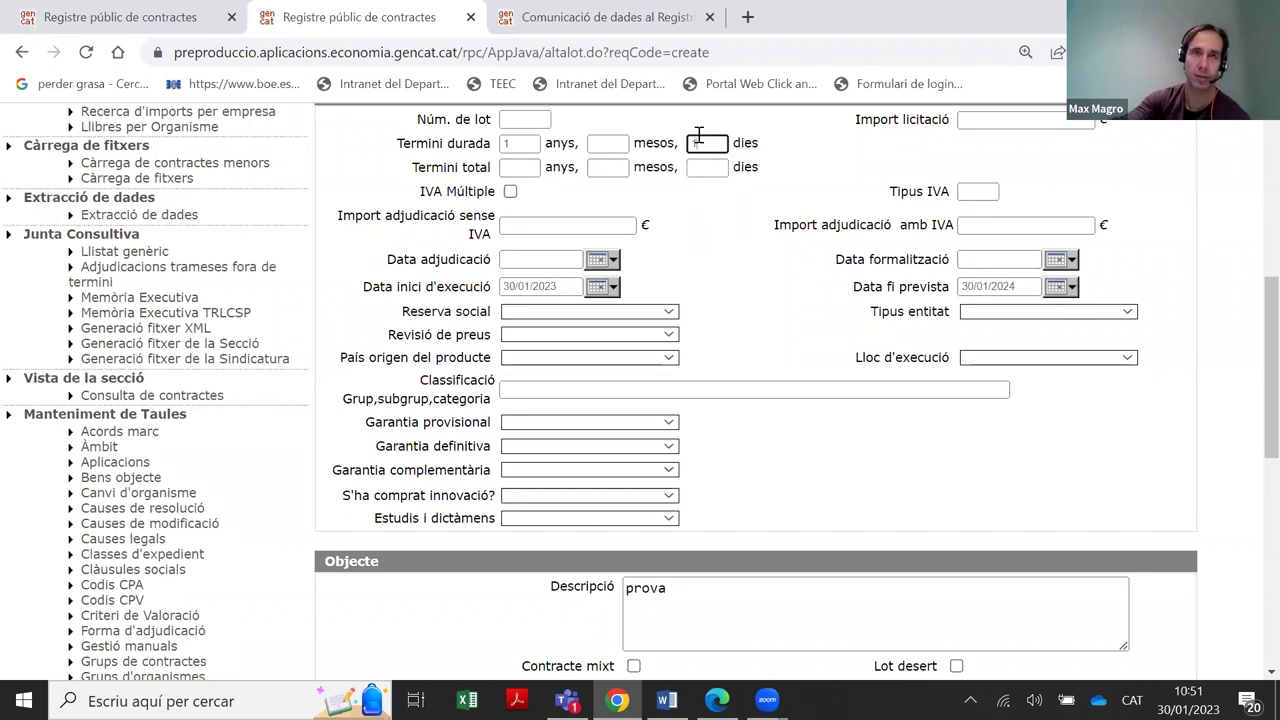
pyautogui.click(712, 228)
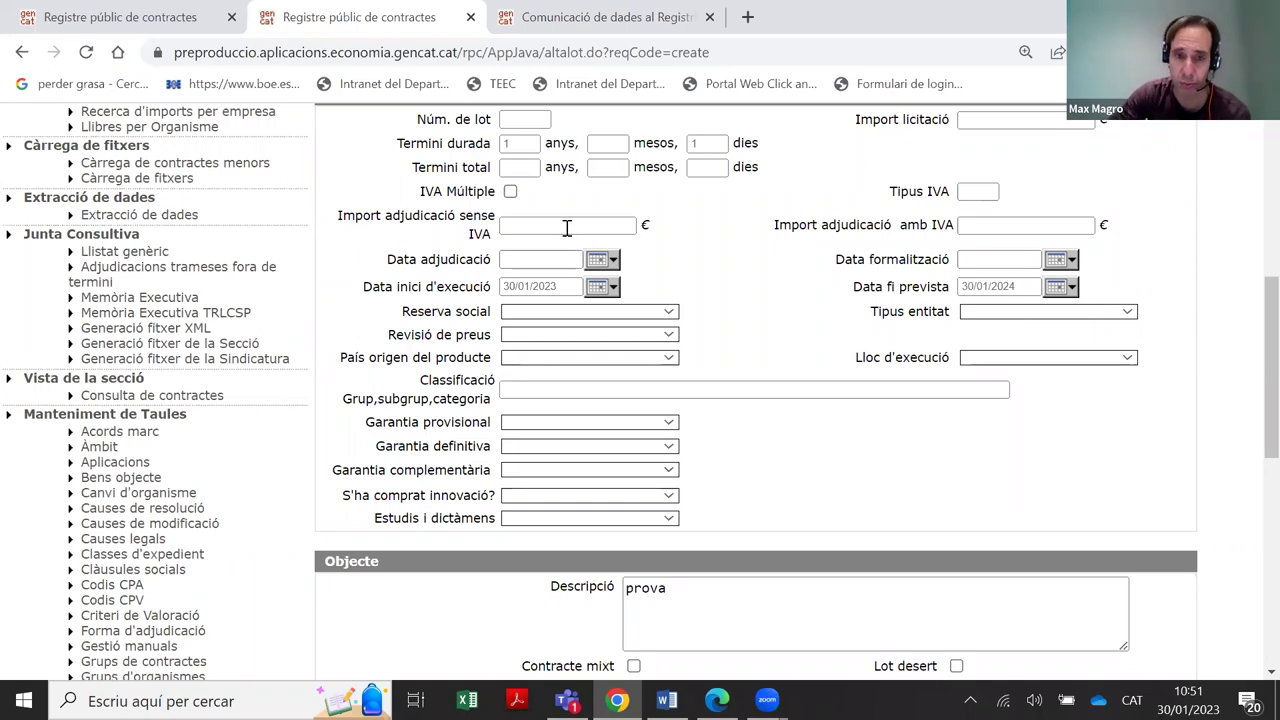
# Compare Data inici d'execució, Termini durada and Data fi prevista for consistency, and review the contract data above the lot
pyautogui.click(550, 286)
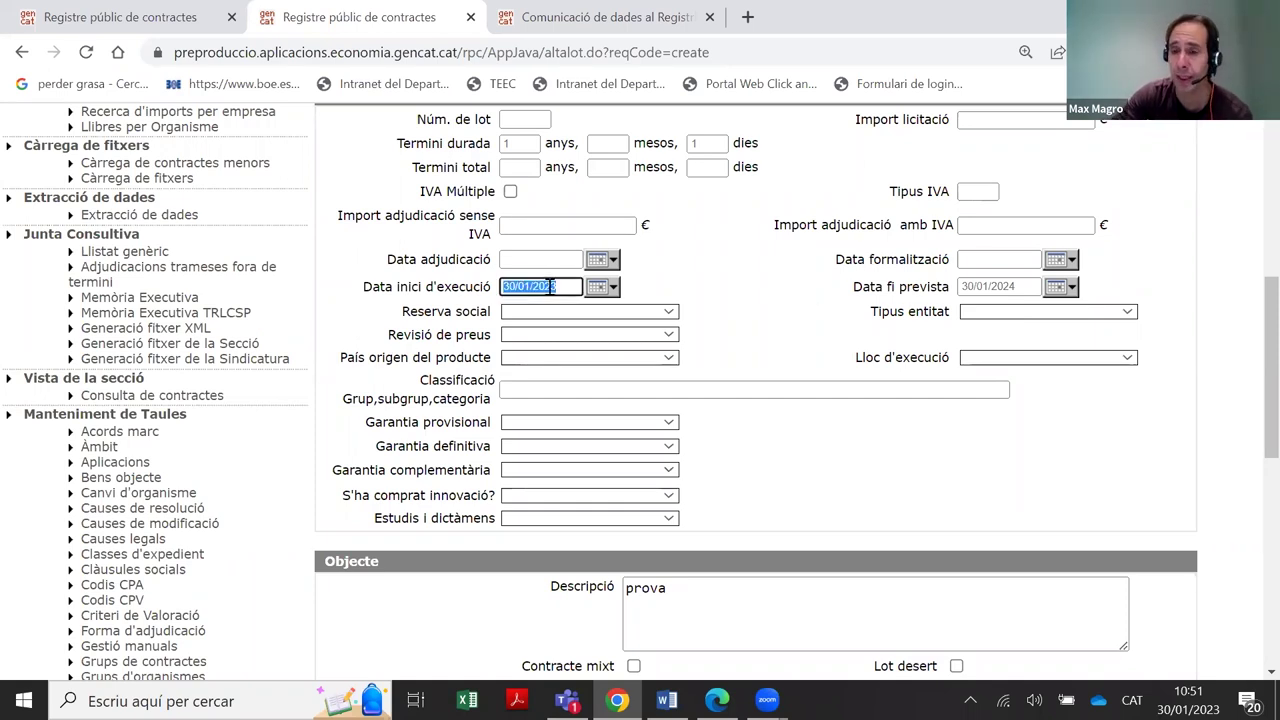
pyautogui.click(514, 145)
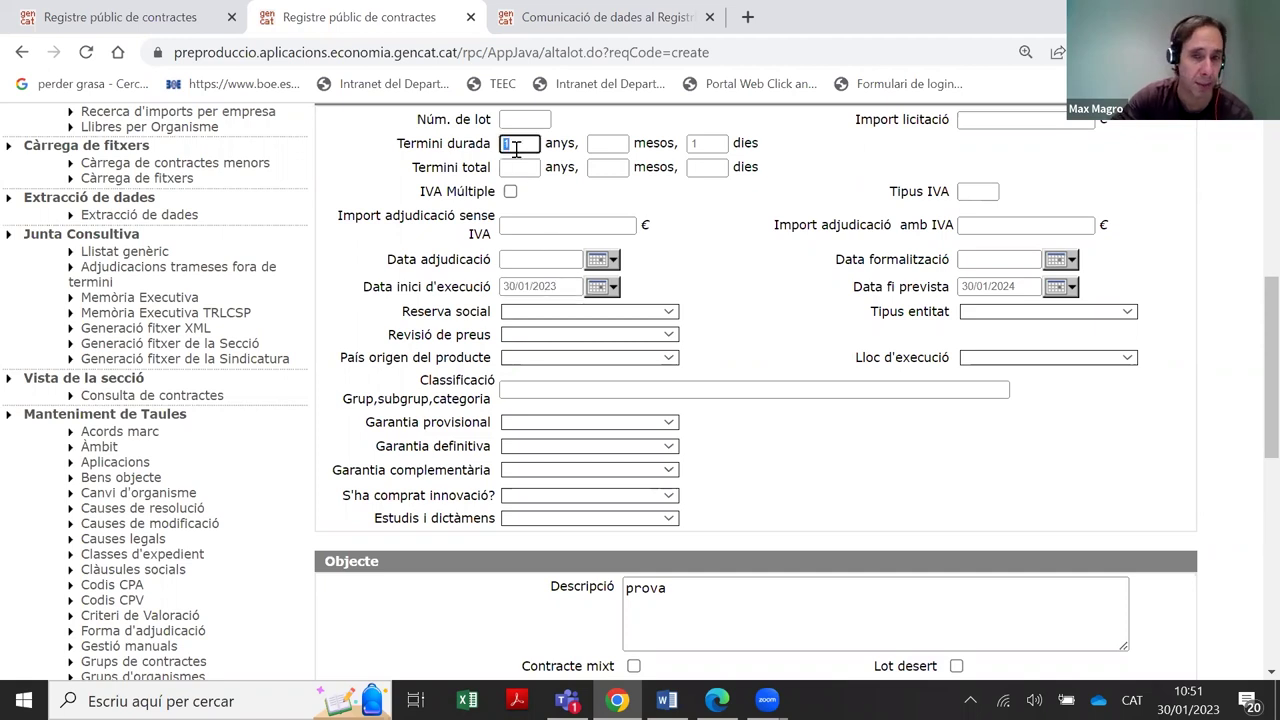
pyautogui.click(988, 287)
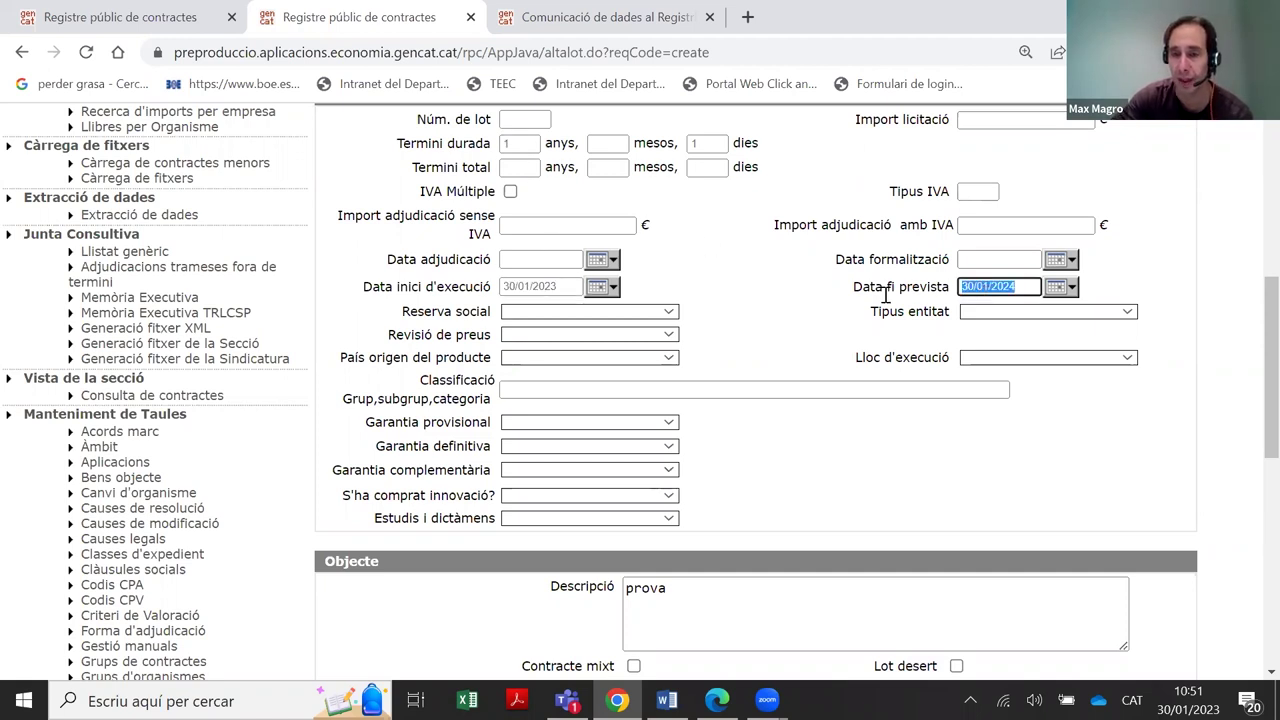
pyautogui.scroll(-4, 689, 551)
pyautogui.scroll(7, 688, 545)
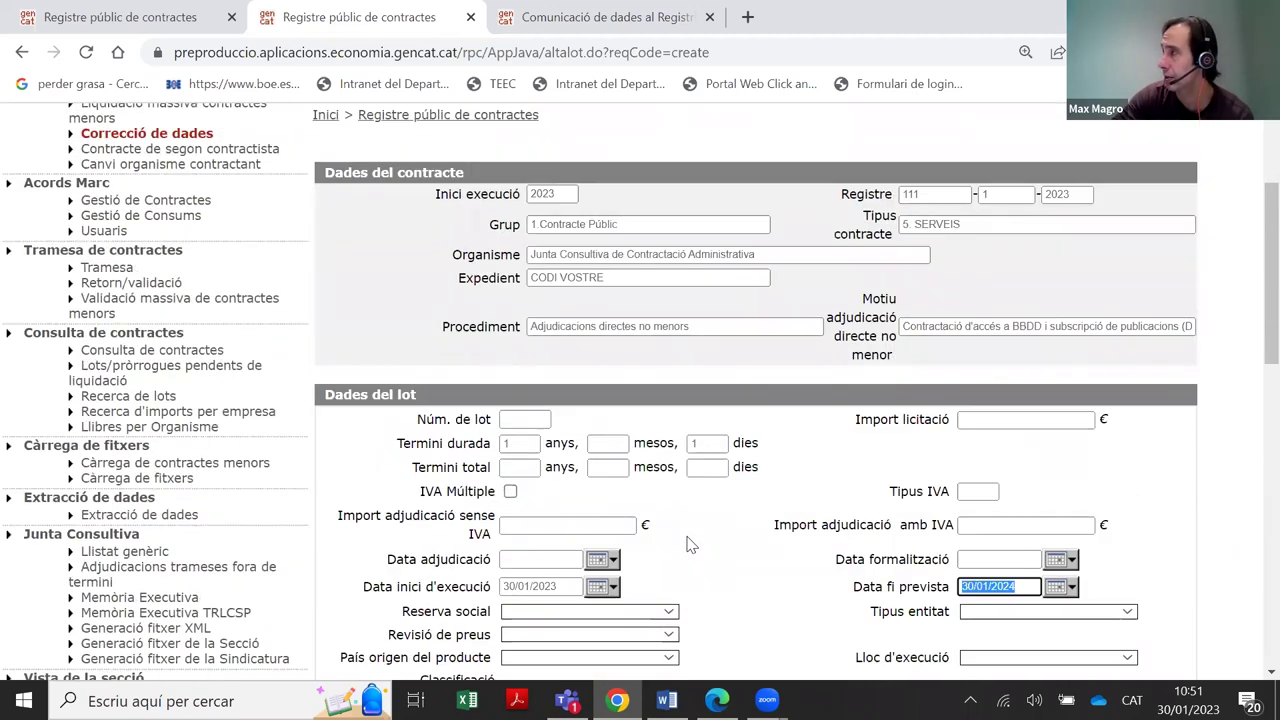
pyautogui.scroll(-1, 640, 420)
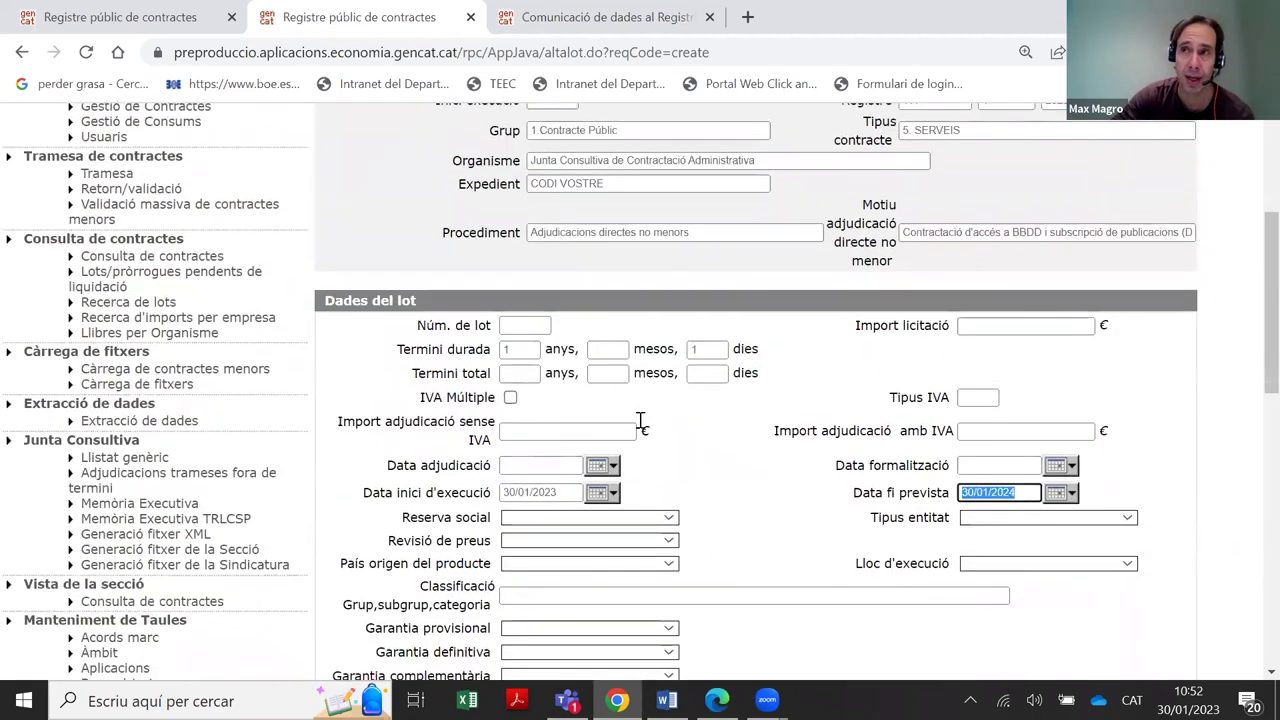
pyautogui.scroll(3, 702, 379)
pyautogui.scroll(-4, 743, 418)
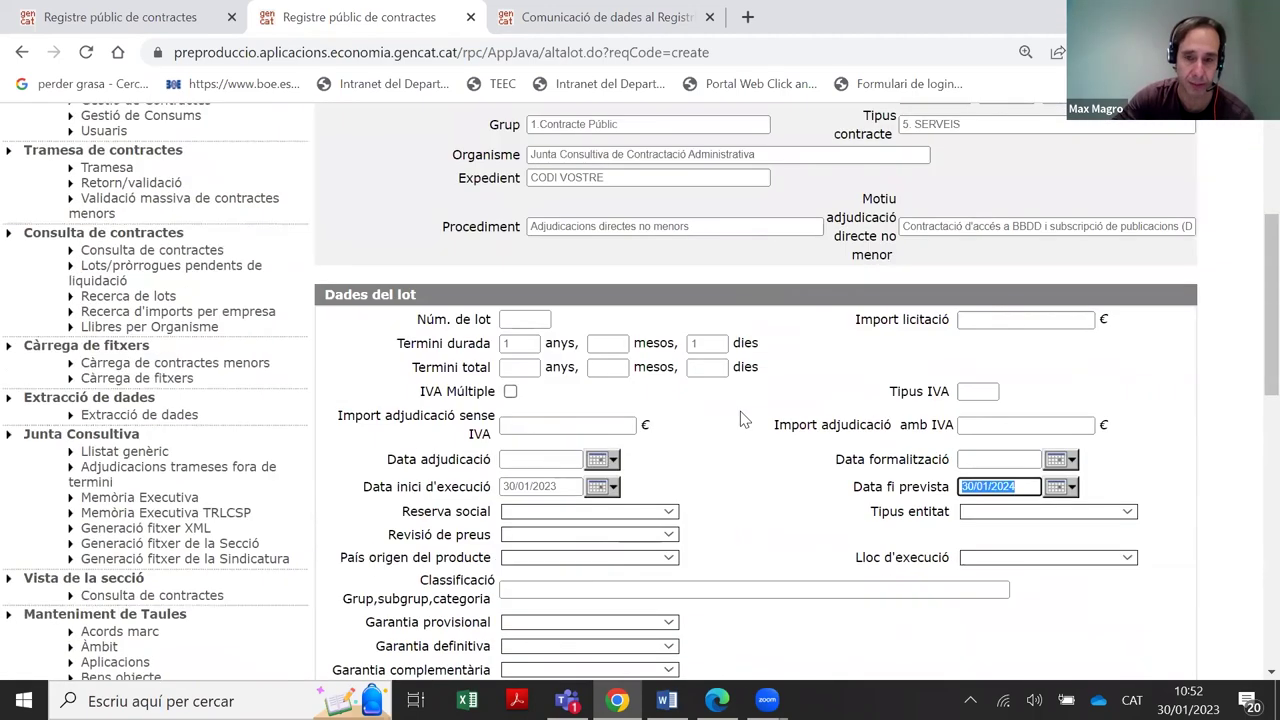
pyautogui.click(694, 392)
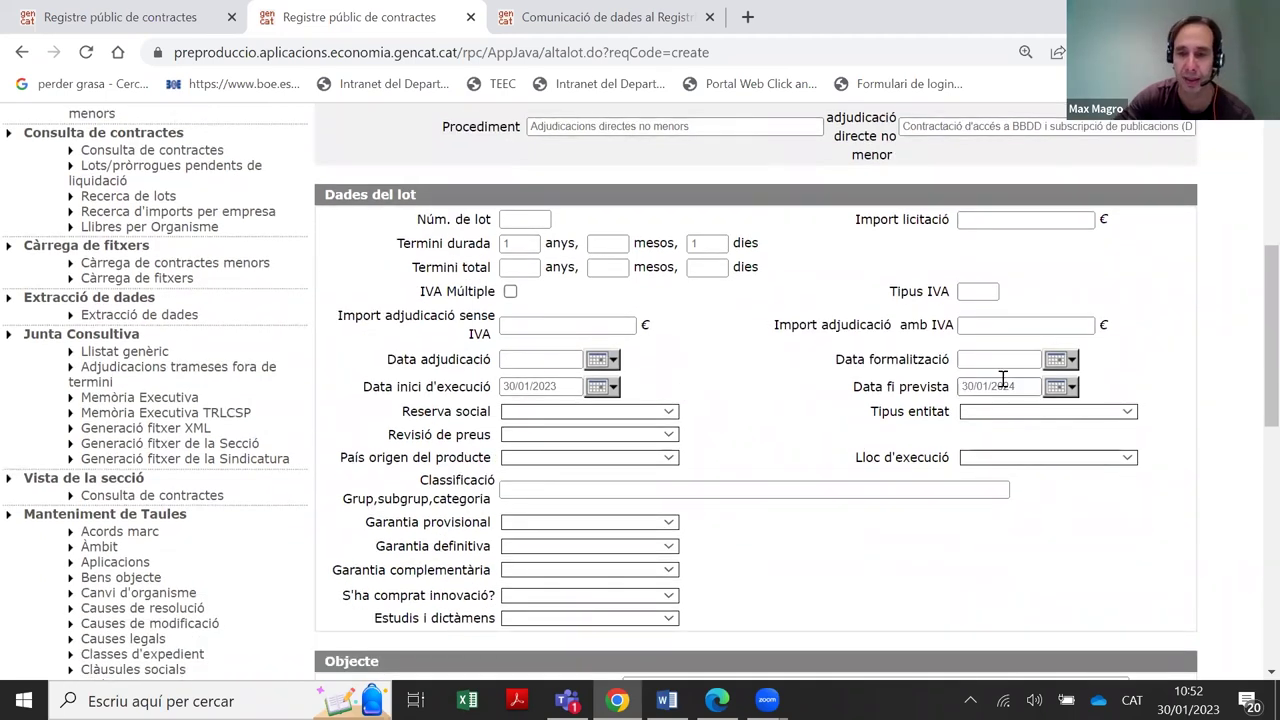
# Clear the anys and dies values of Termini durada, leaving the lot's duration defined by its start and end dates
pyautogui.click(530, 243)
pyautogui.press('BackSpace')
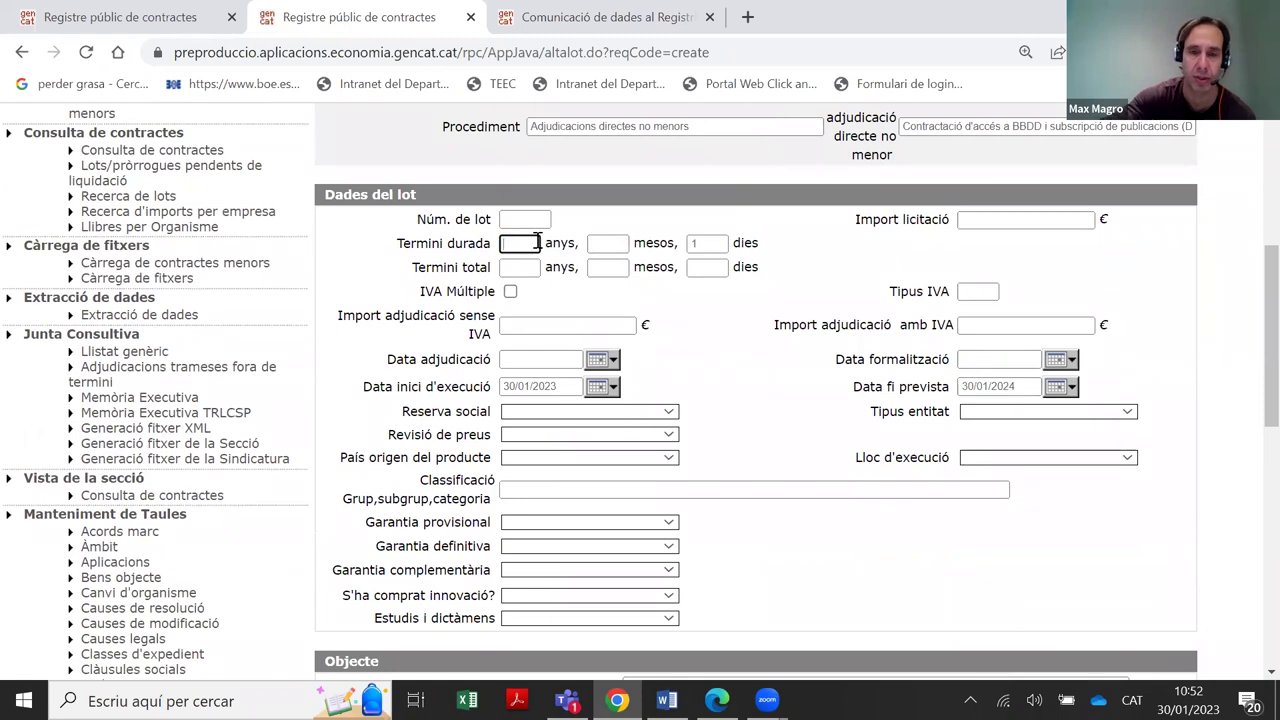
pyautogui.click(726, 243)
pyautogui.press('BackSpace')
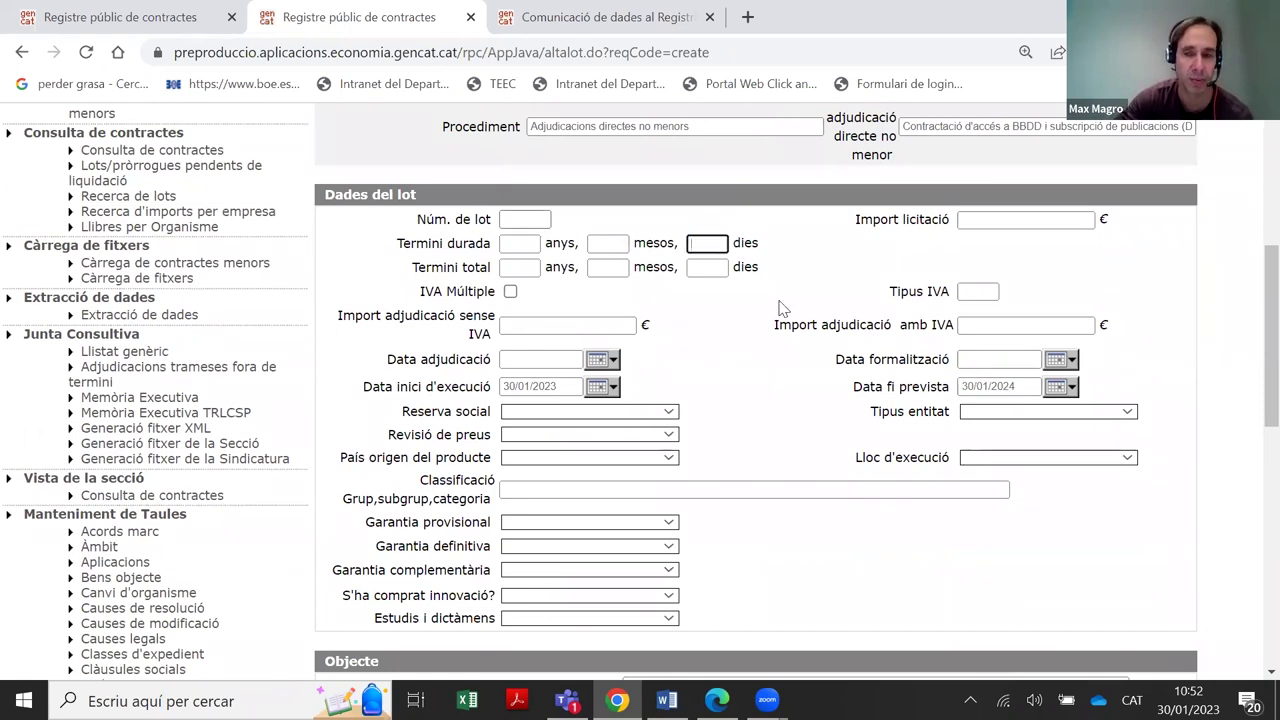
pyautogui.moveTo(862, 387); pyautogui.dragTo(930, 392)
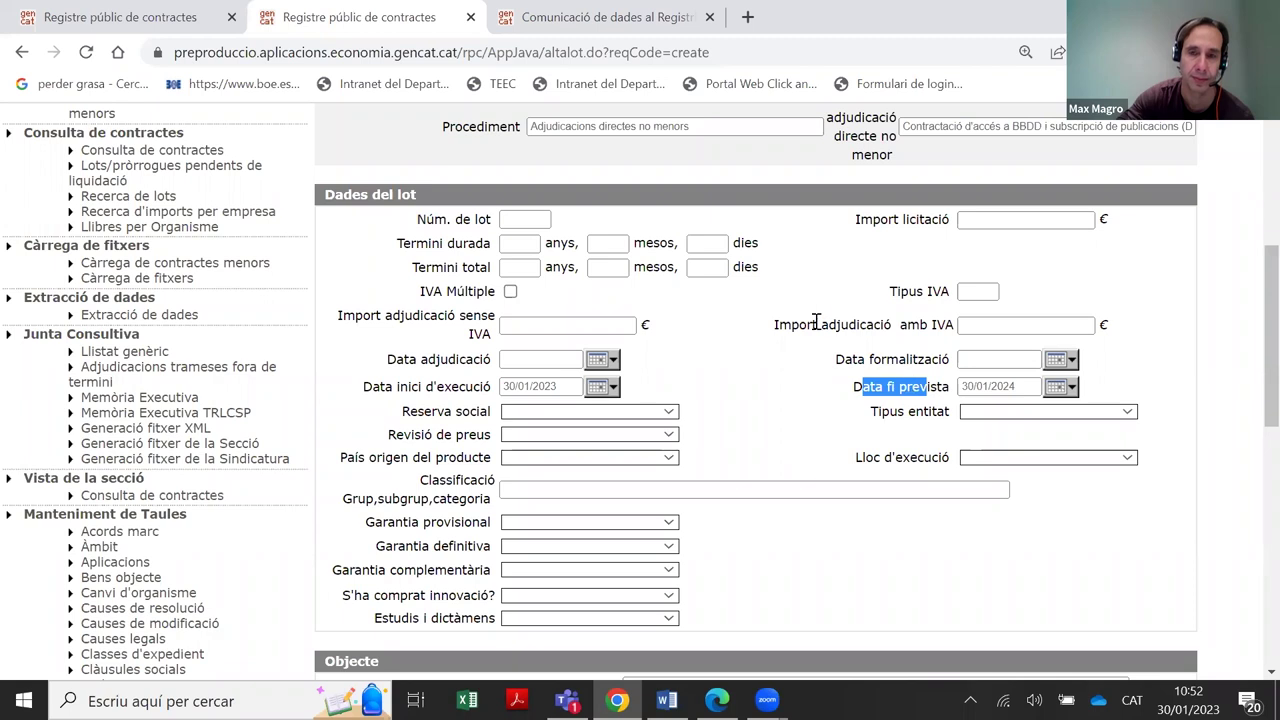
pyautogui.scroll(-1, 815, 325)
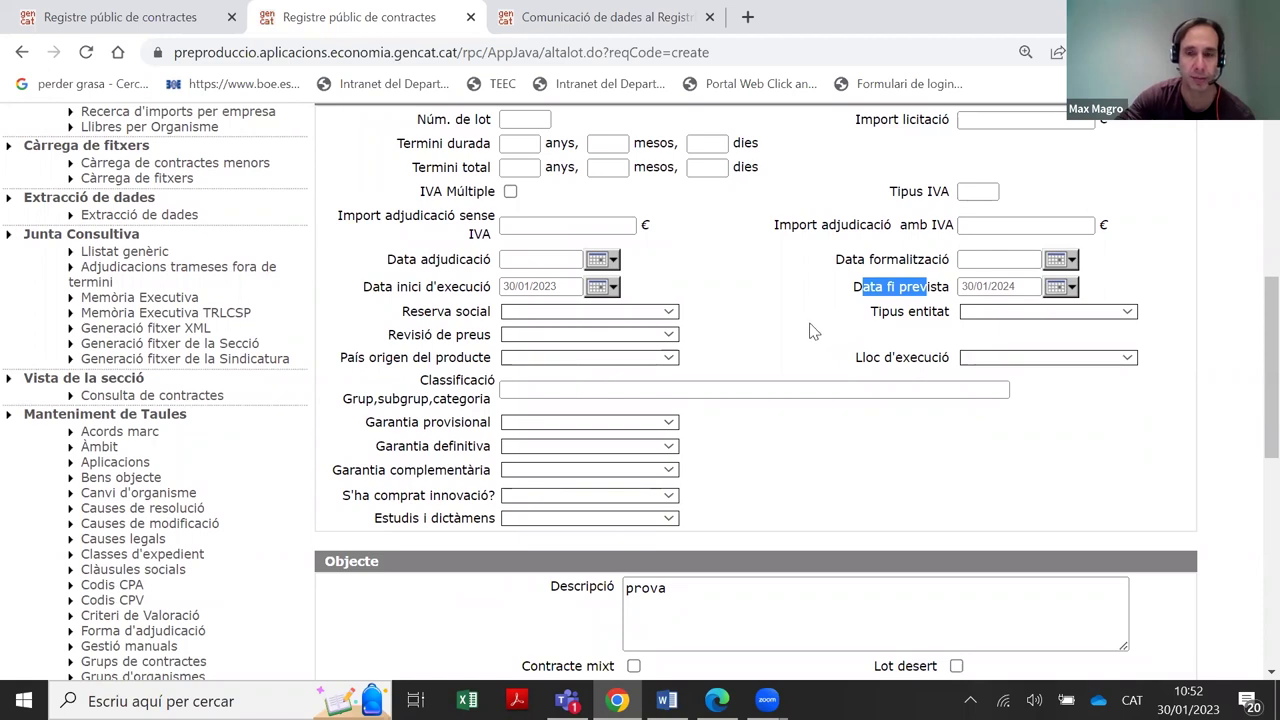
# Mark the lot as Lot desert in the Objecte section
pyautogui.scroll(-1, 811, 331)
pyautogui.scroll(1, 811, 331)
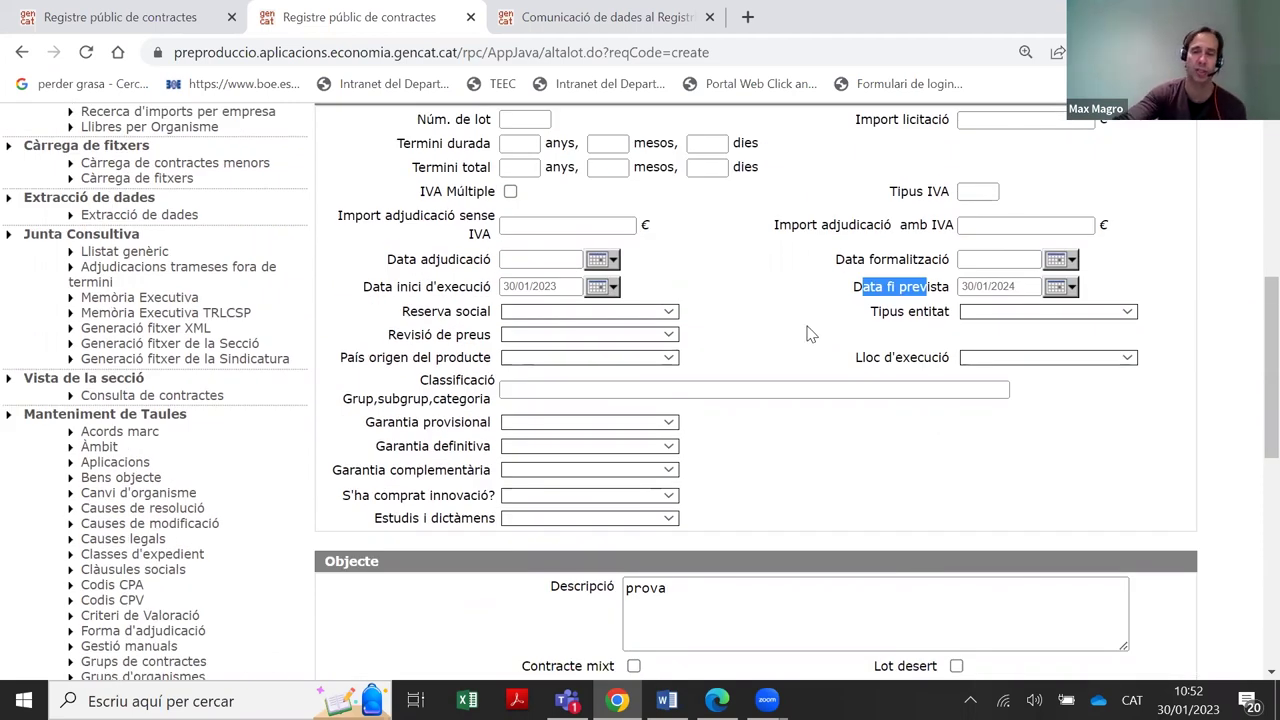
pyautogui.scroll(-2, 953, 498)
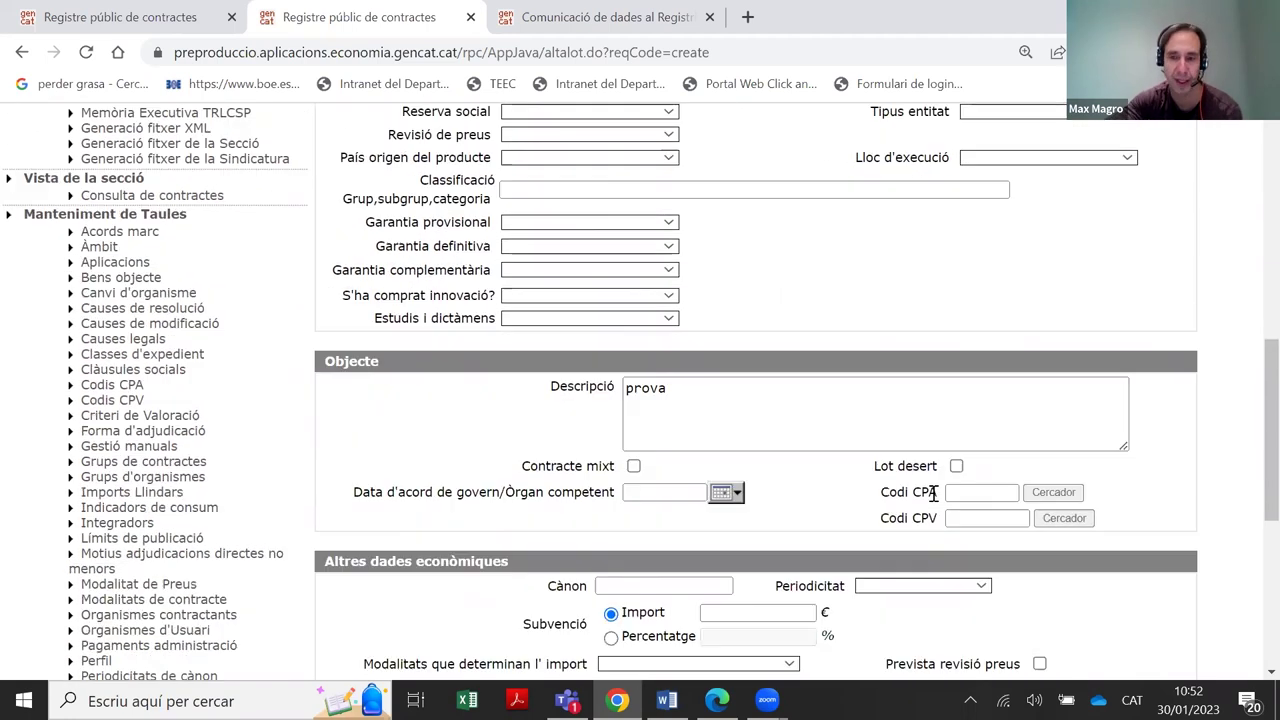
pyautogui.click(956, 466)
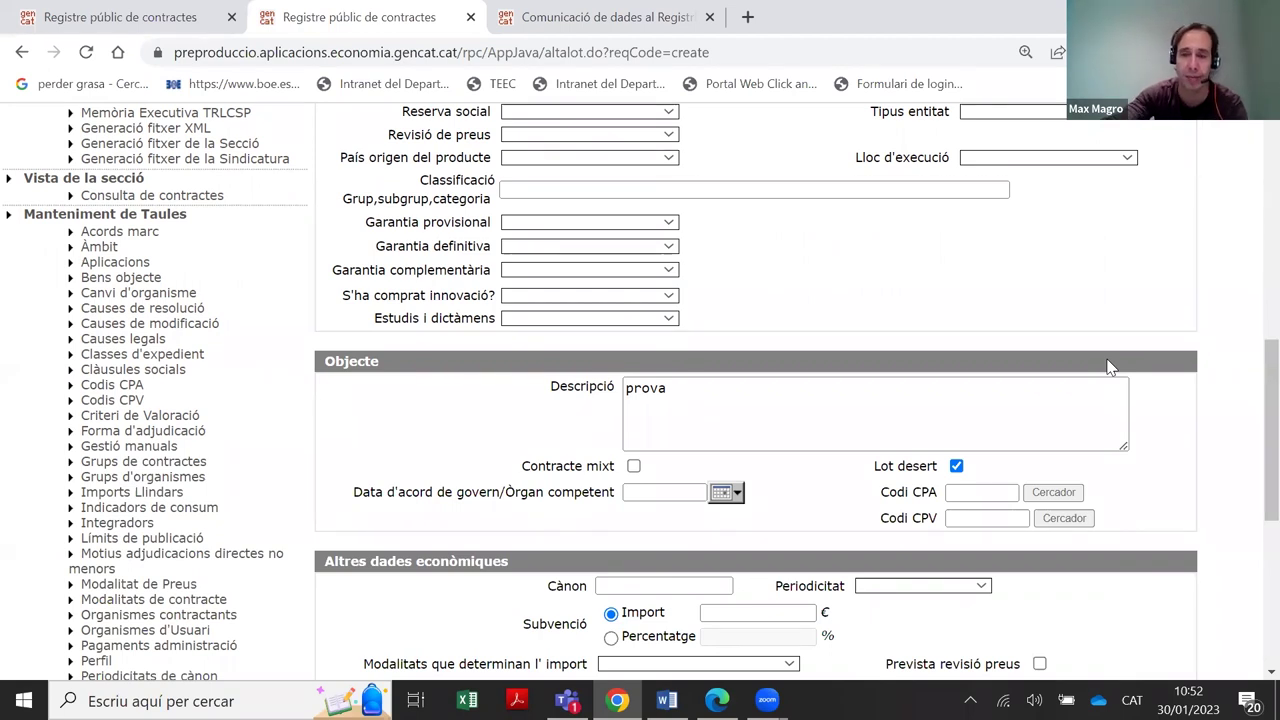
# Examine which fields matter for a deserted lot, checking Lot desert, Codi CPV, Data adjudicació and the remaining lot data
pyautogui.scroll(8, 1110, 367)
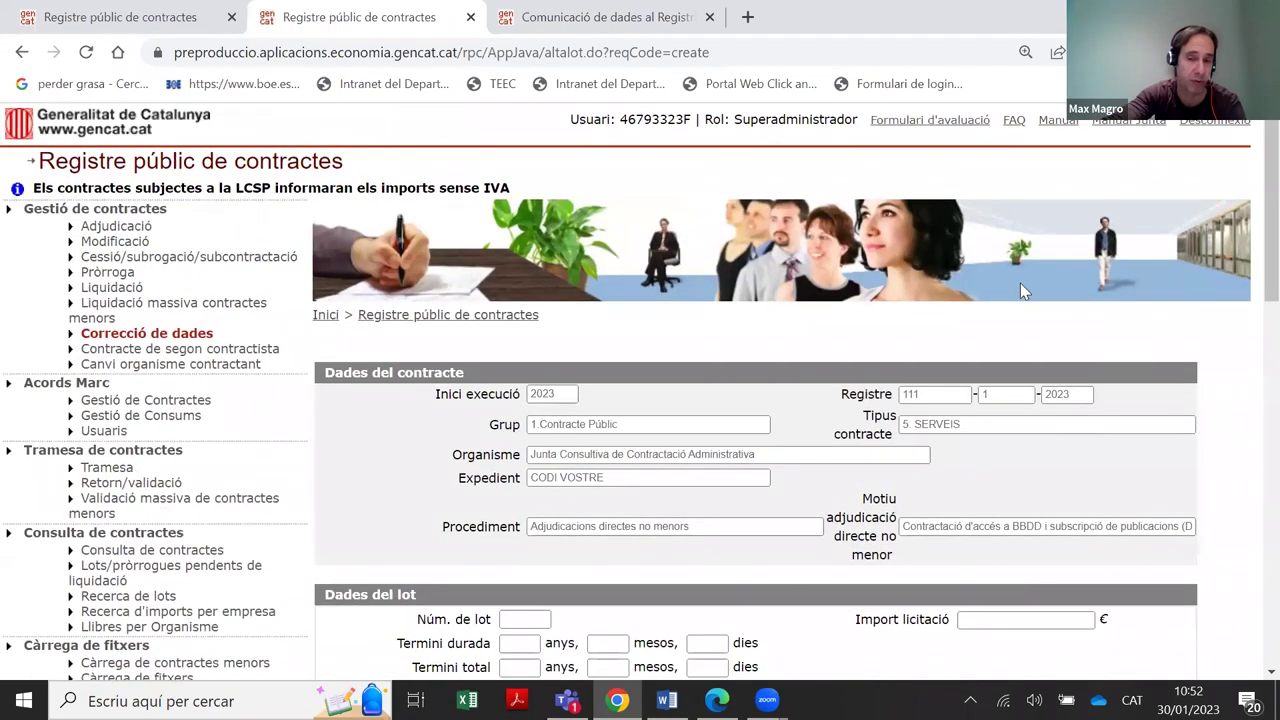
pyautogui.scroll(-4, 696, 404)
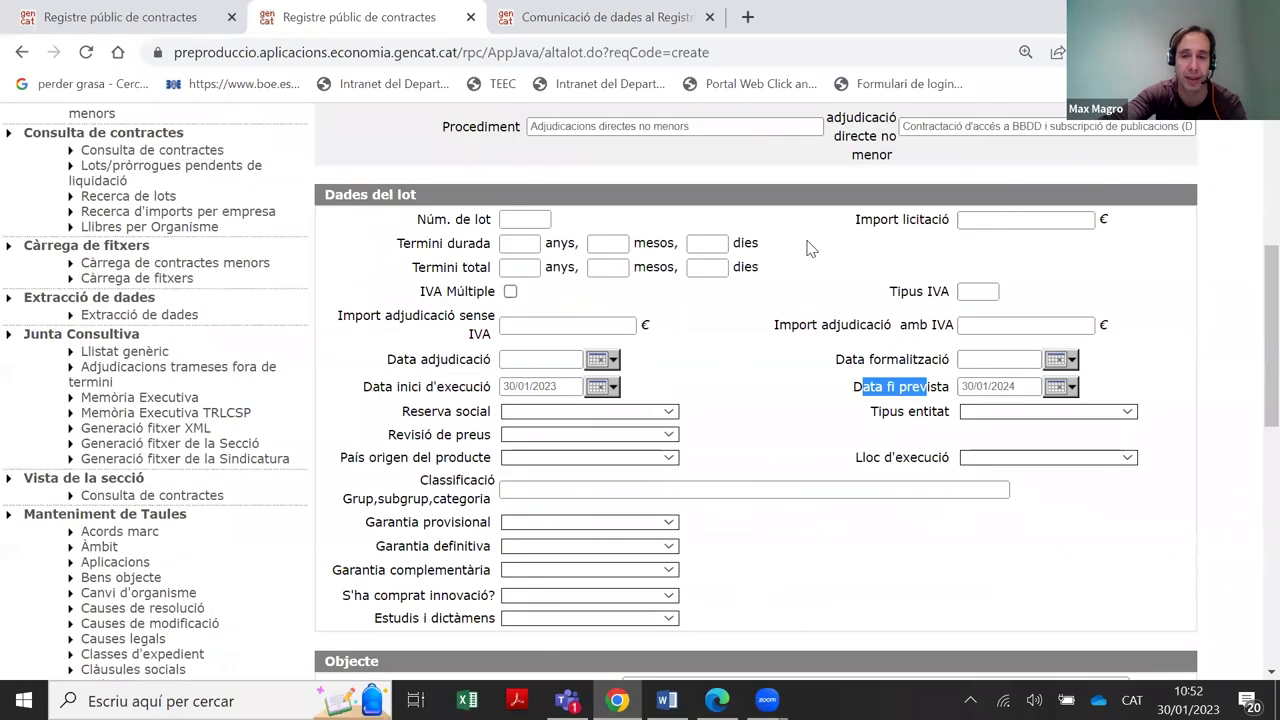
pyautogui.scroll(-5, 677, 362)
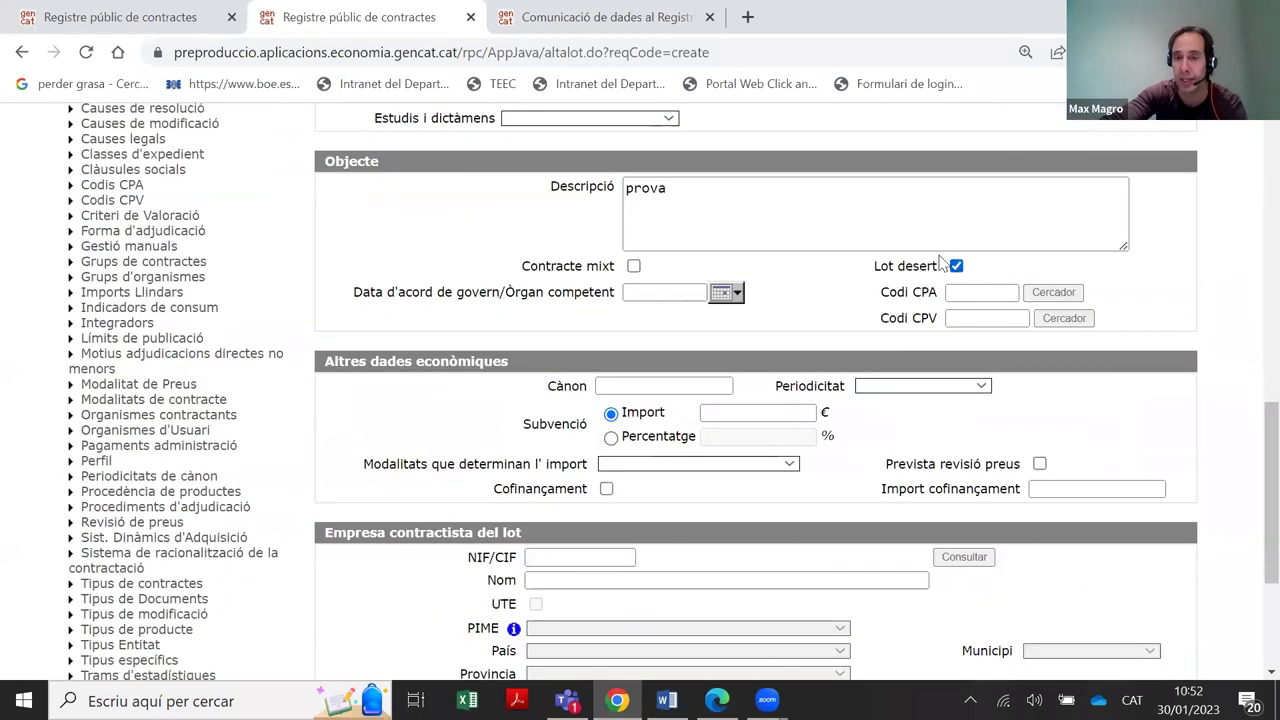
pyautogui.tripleClick(897, 268)
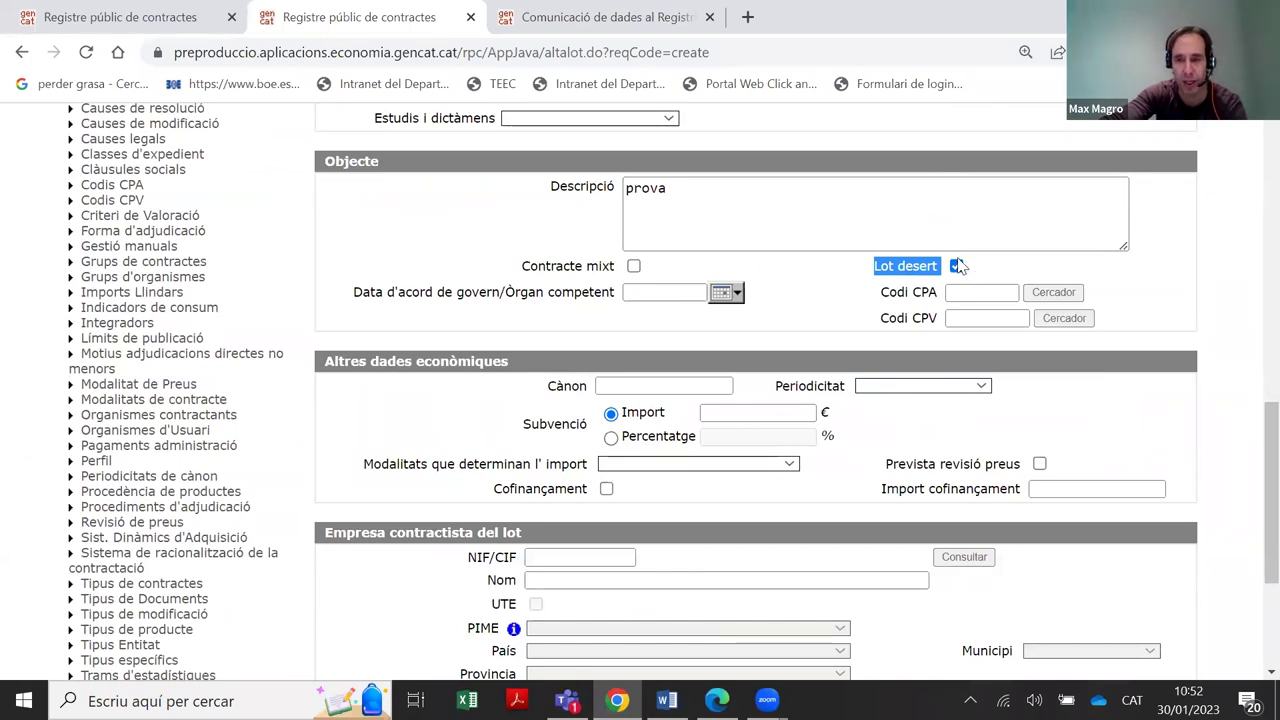
pyautogui.moveTo(884, 319); pyautogui.dragTo(996, 318)
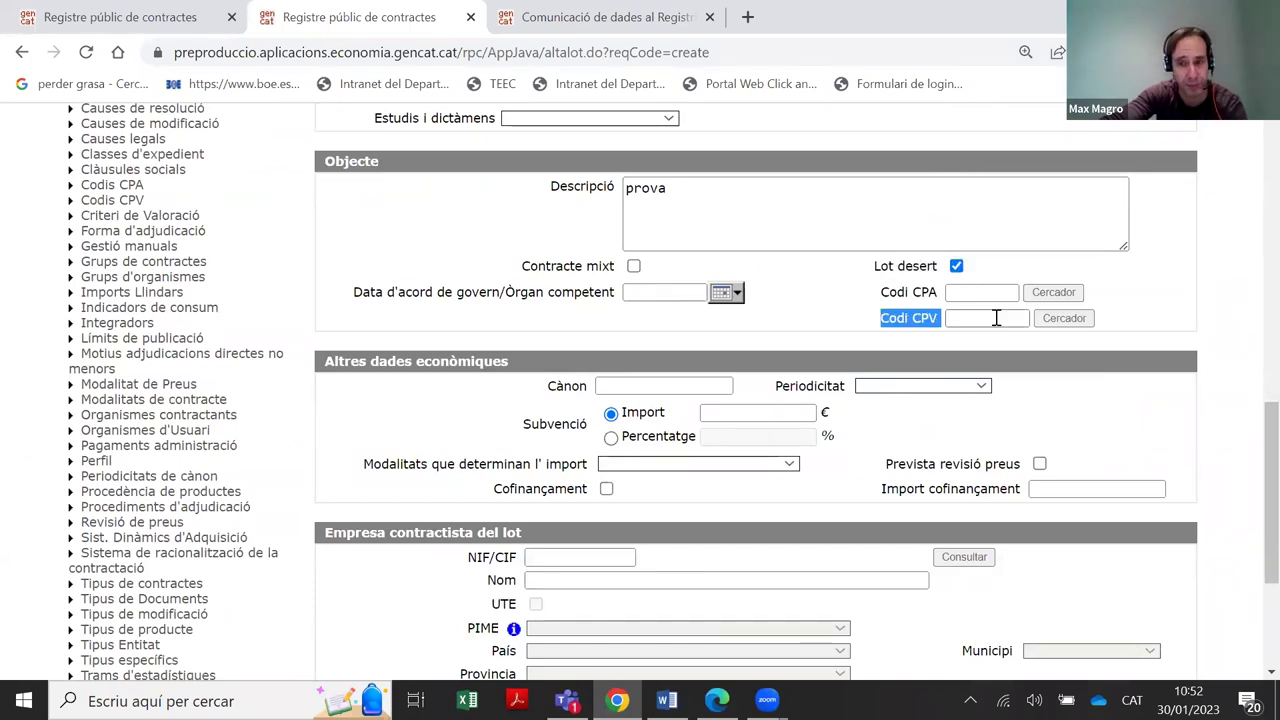
pyautogui.scroll(4, 913, 324)
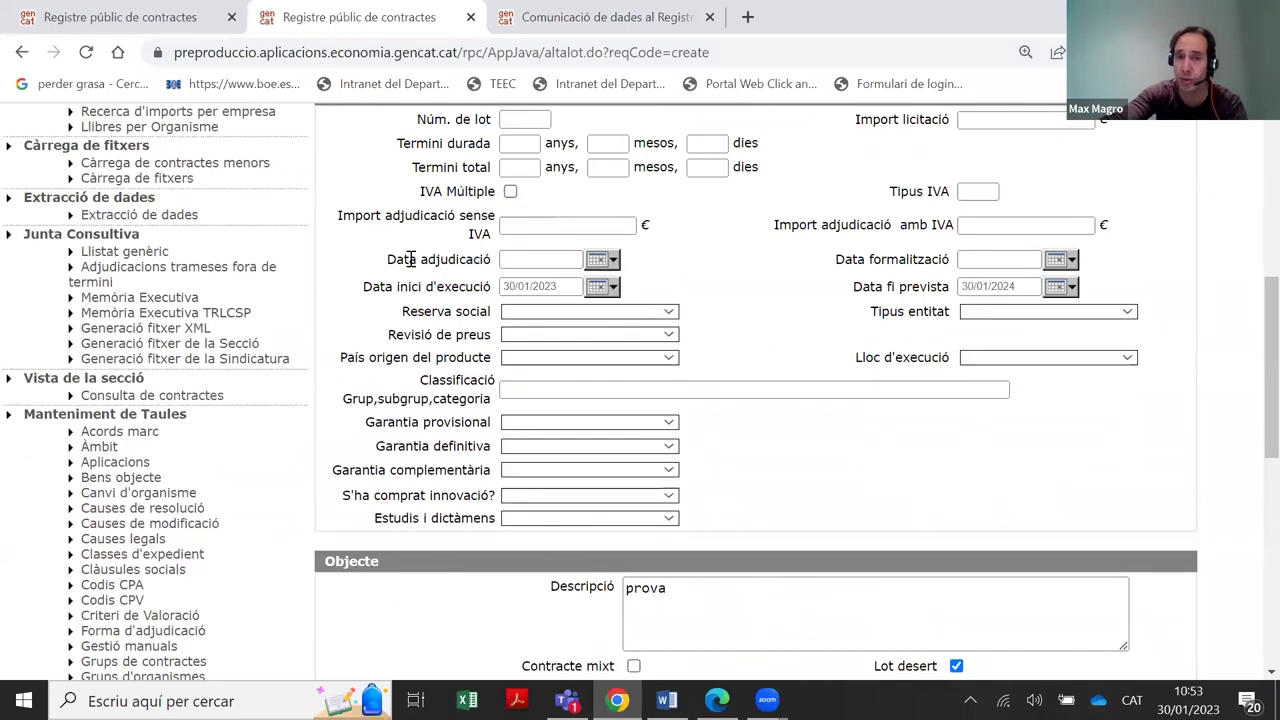
pyautogui.moveTo(397, 259); pyautogui.dragTo(493, 261)
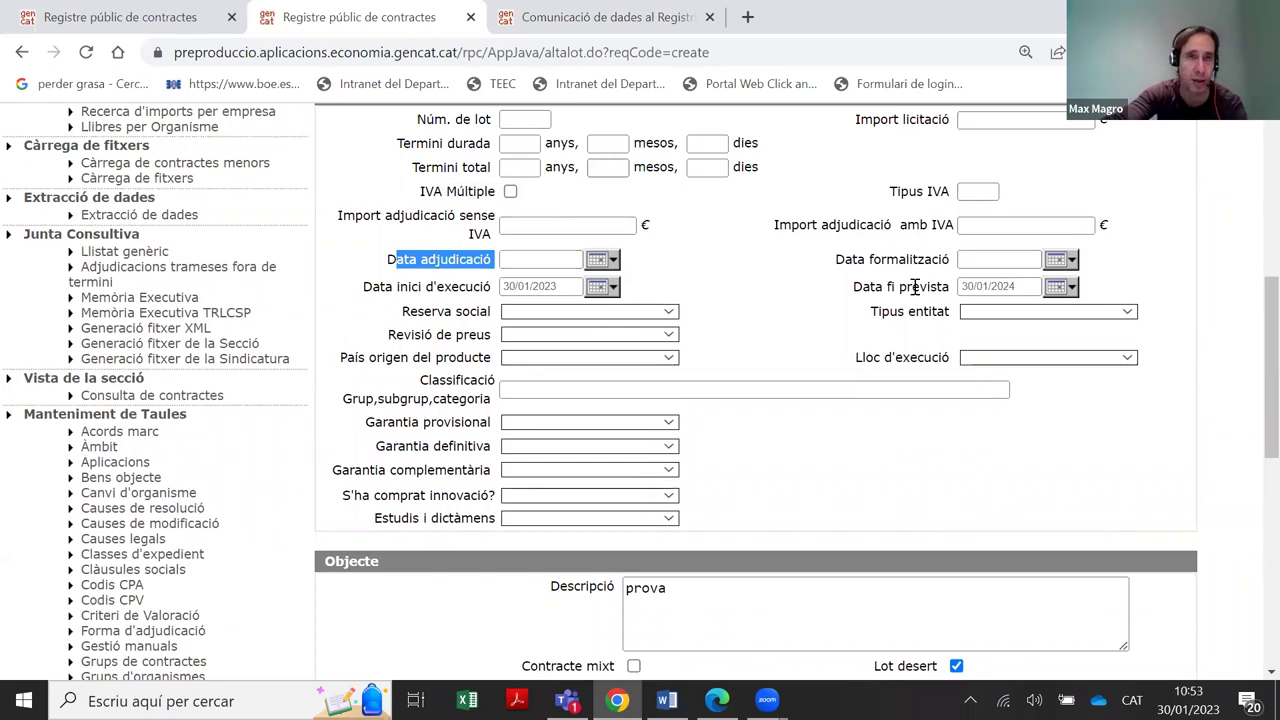
pyautogui.scroll(-2, 915, 287)
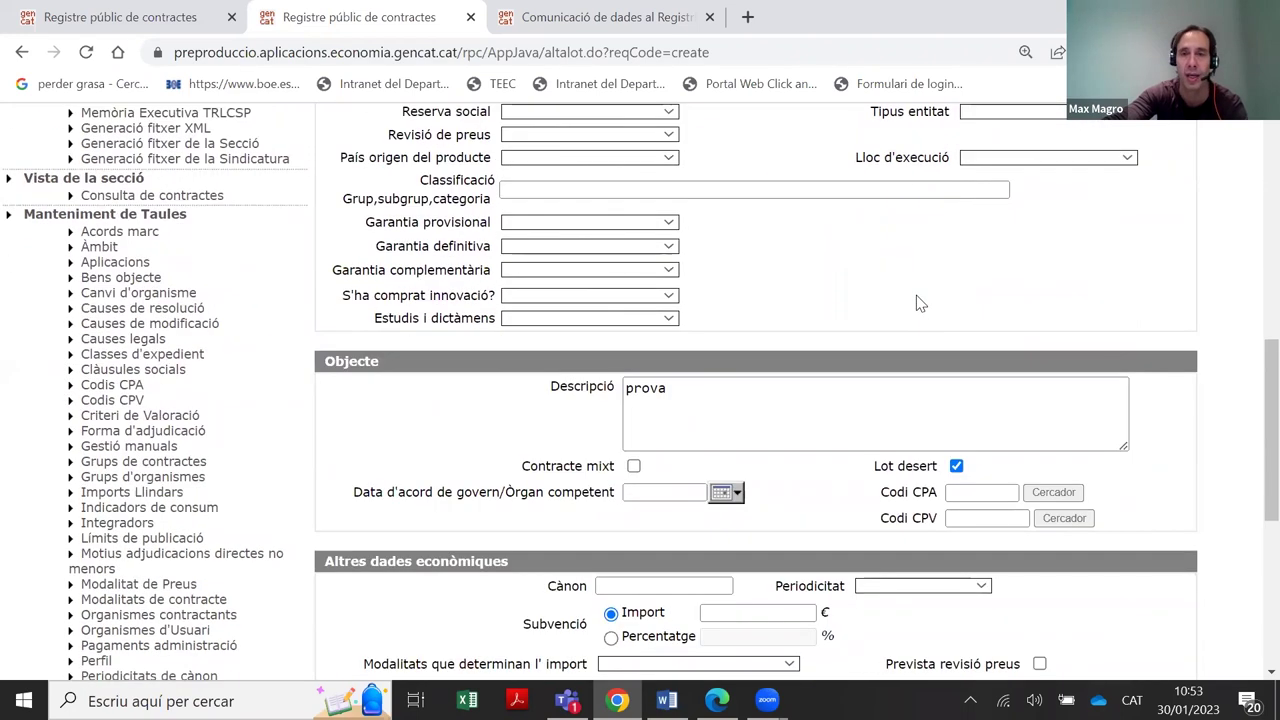
pyautogui.scroll(1, 915, 303)
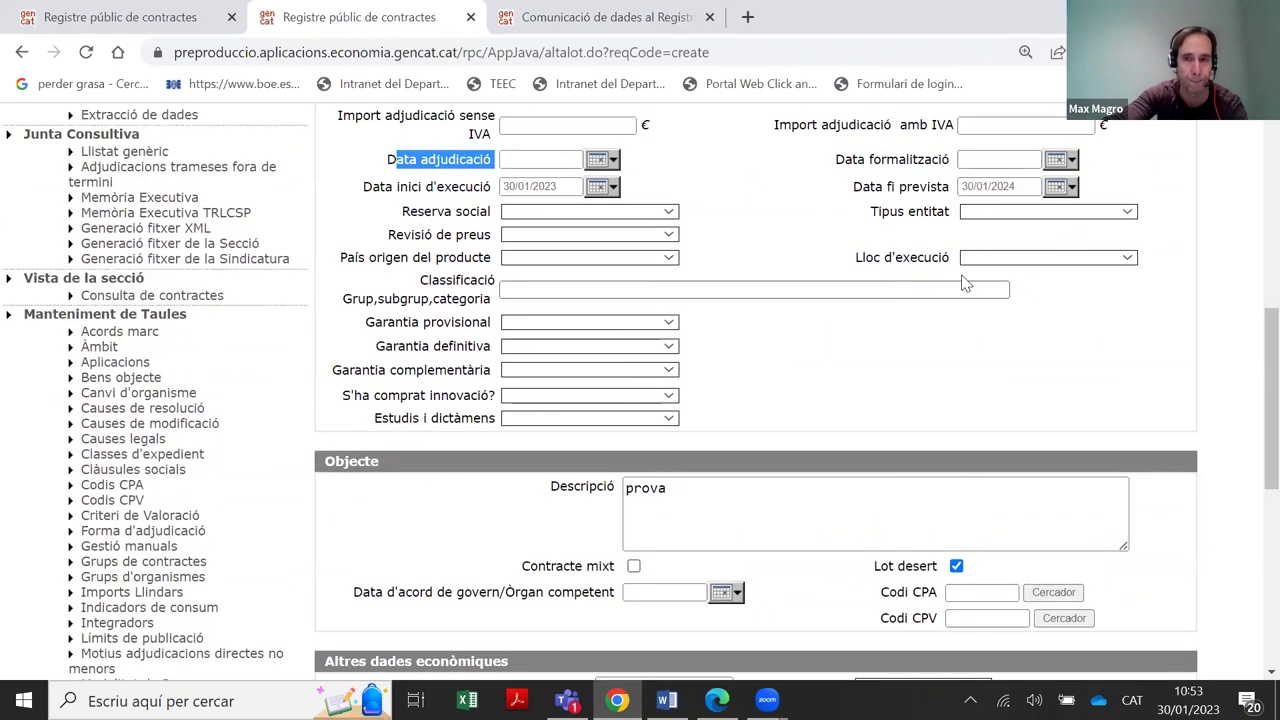
# Clear the lot's Data inici d'execució and Data fi prevista
pyautogui.tripleClick(560, 187)
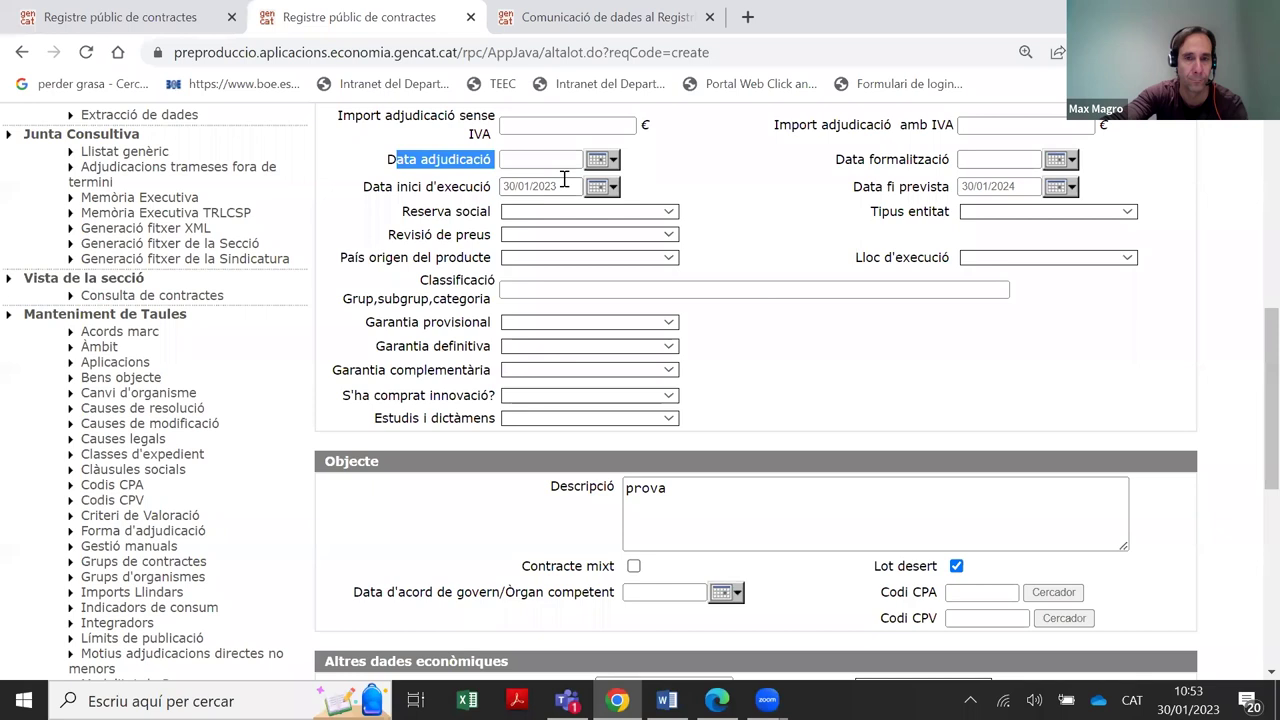
pyautogui.press('BackSpace')
pyautogui.tripleClick(1000, 186)
pyautogui.press('BackSpace')
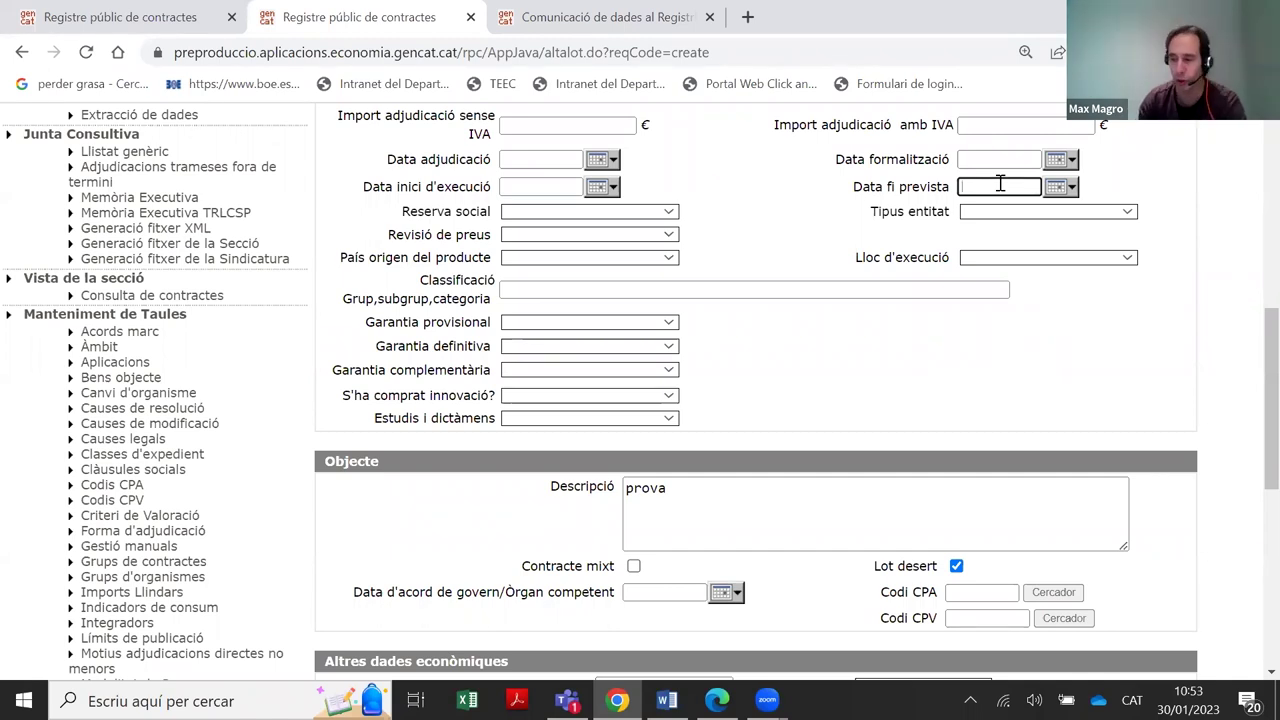
# Review the lot form from Dades del contracte down to the Objecte section, along with the contract management options
pyautogui.scroll(2, 790, 318)
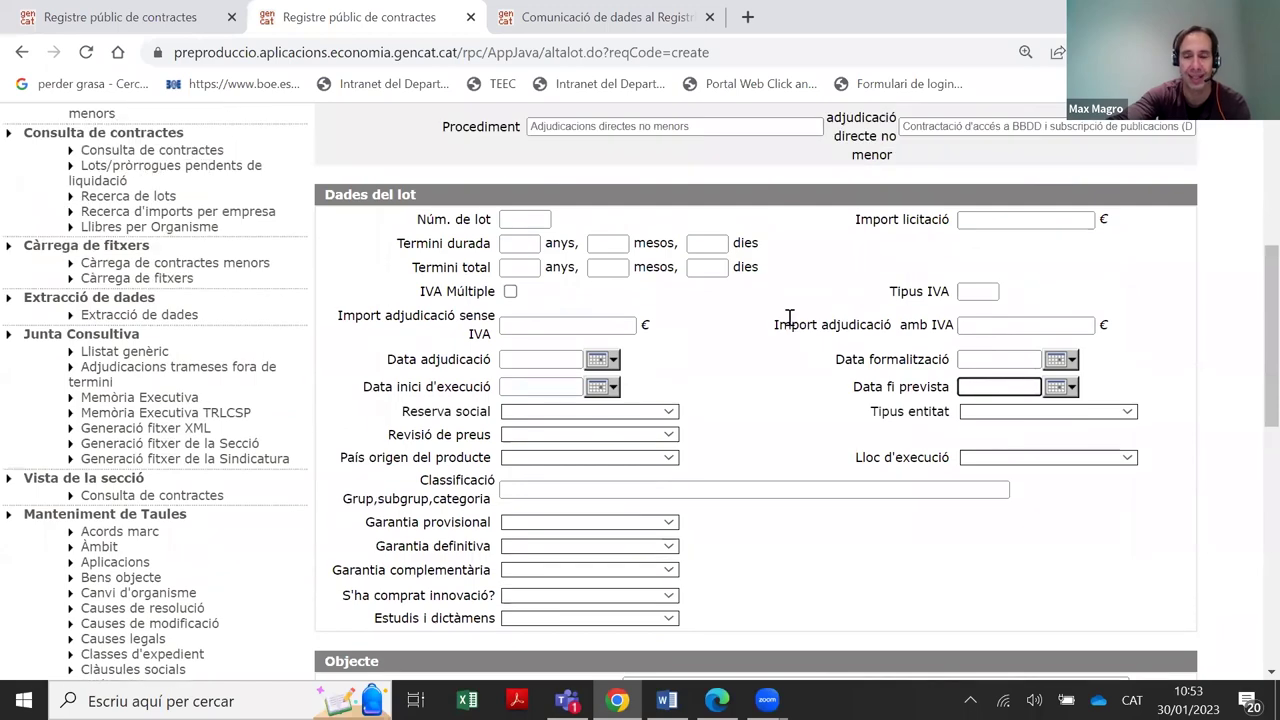
pyautogui.scroll(3, 592, 290)
pyautogui.scroll(-3, 650, 320)
pyautogui.scroll(1, 650, 320)
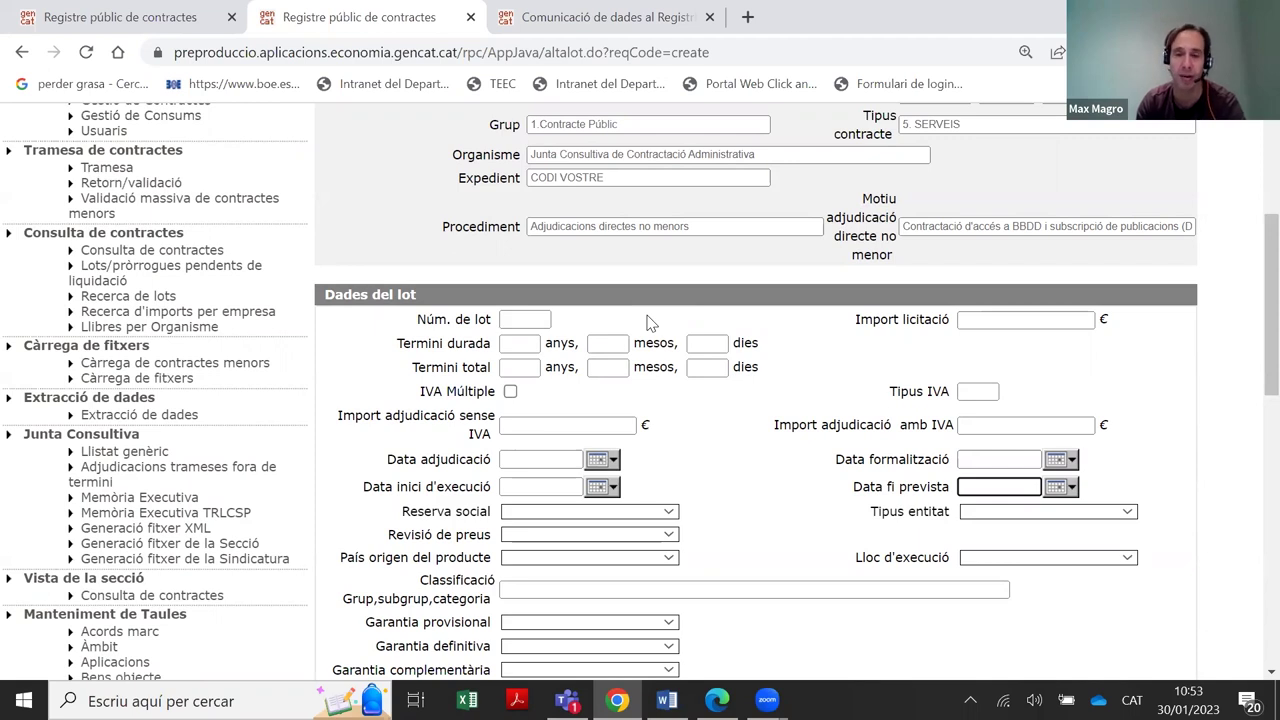
pyautogui.scroll(3, 646, 321)
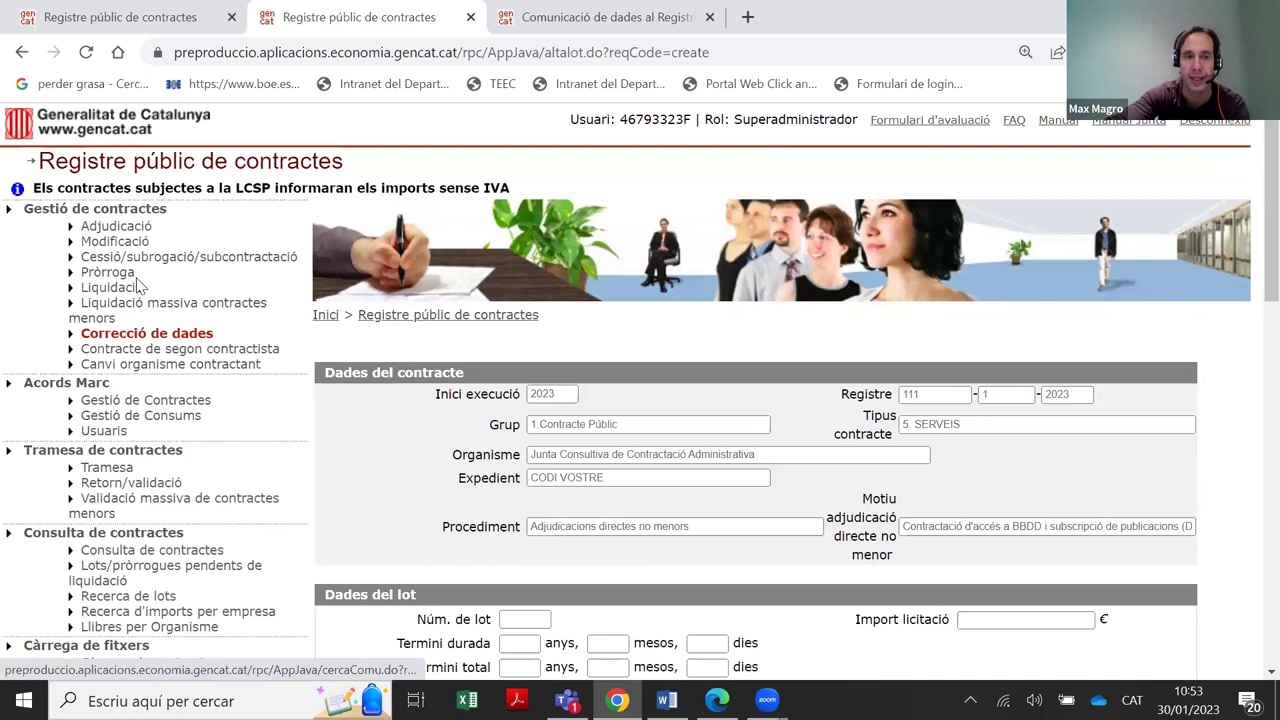
pyautogui.scroll(-2, 657, 372)
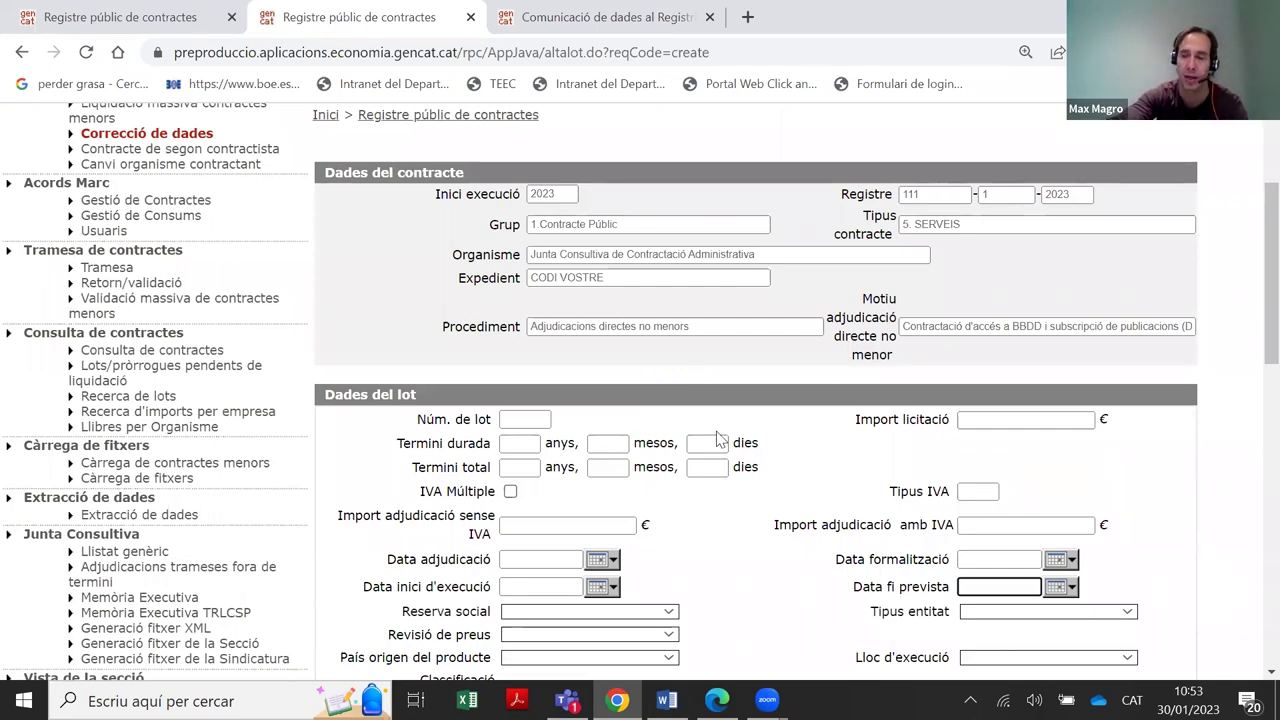
pyautogui.scroll(-2, 740, 420)
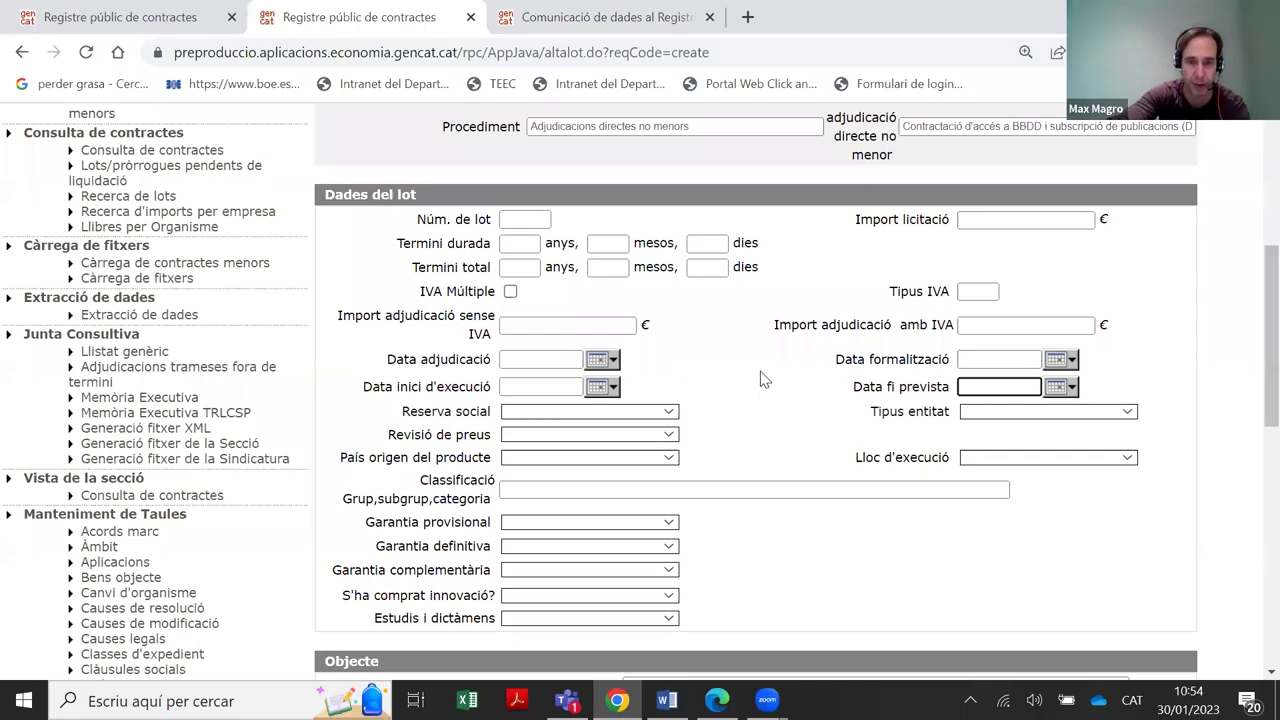
pyautogui.scroll(-1, 764, 390)
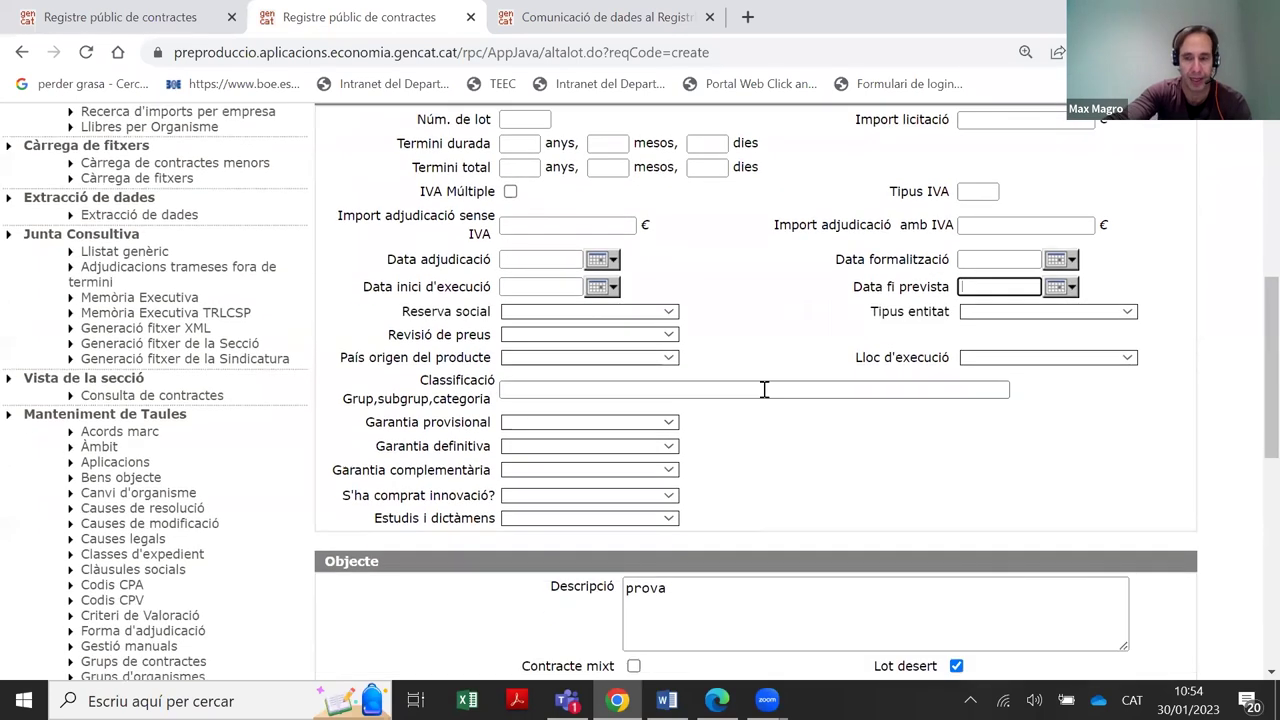
pyautogui.scroll(-1, 750, 458)
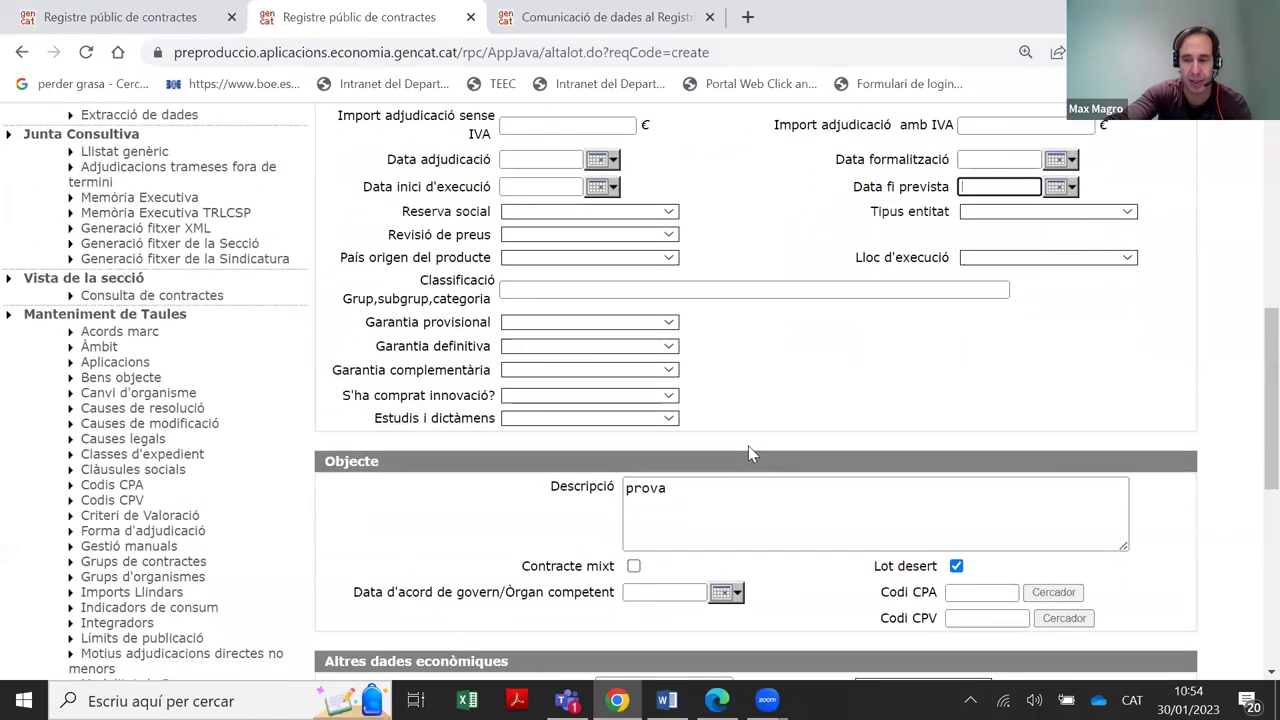
pyautogui.scroll(2, 757, 449)
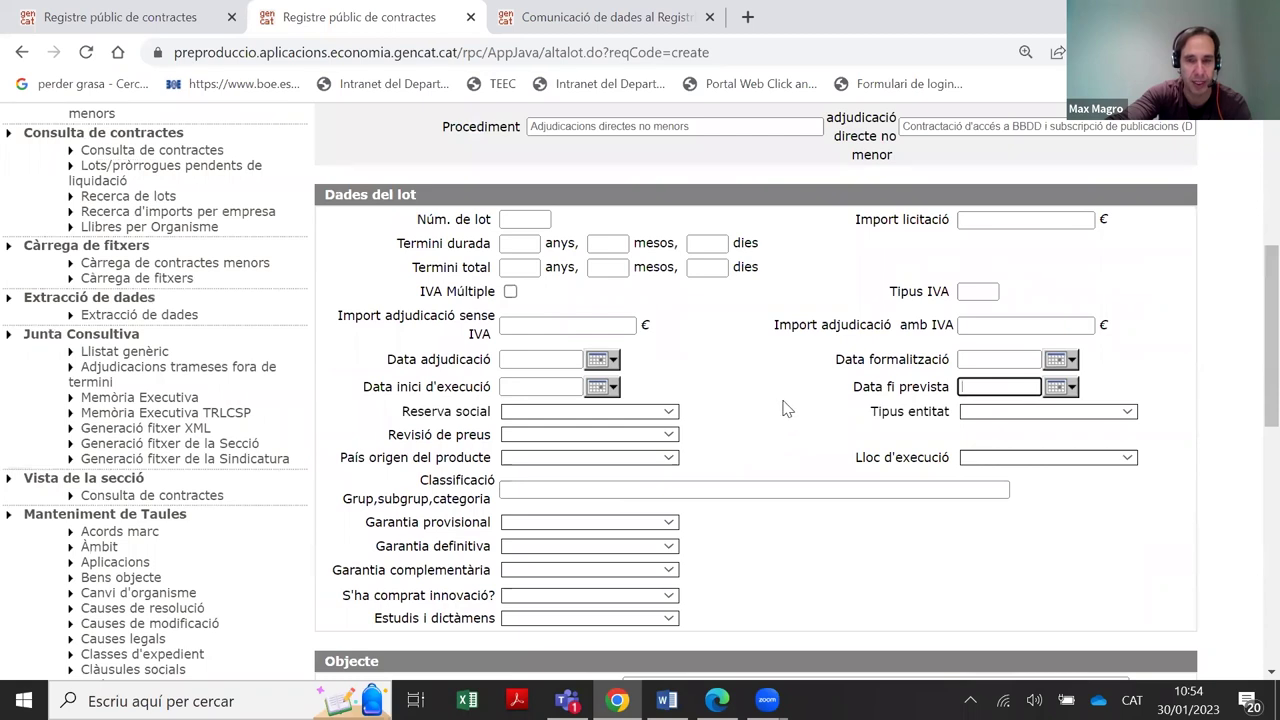
pyautogui.scroll(4, 793, 426)
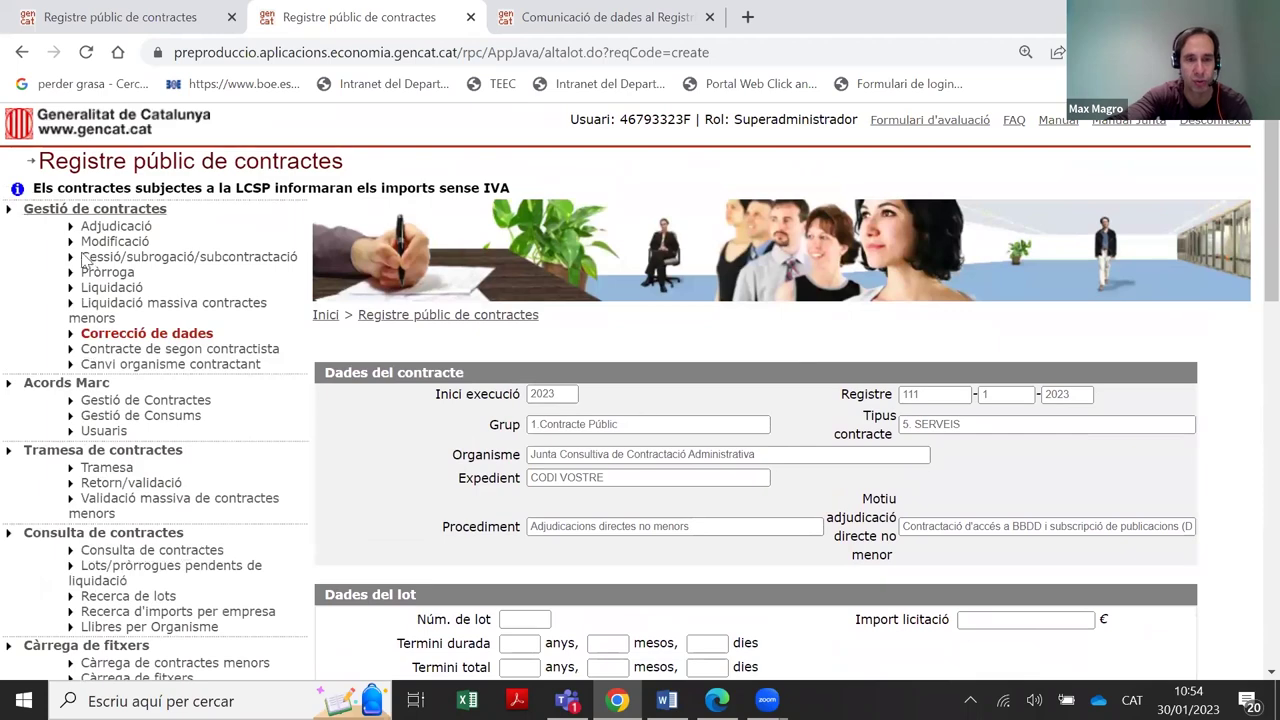
pyautogui.scroll(-4, 727, 390)
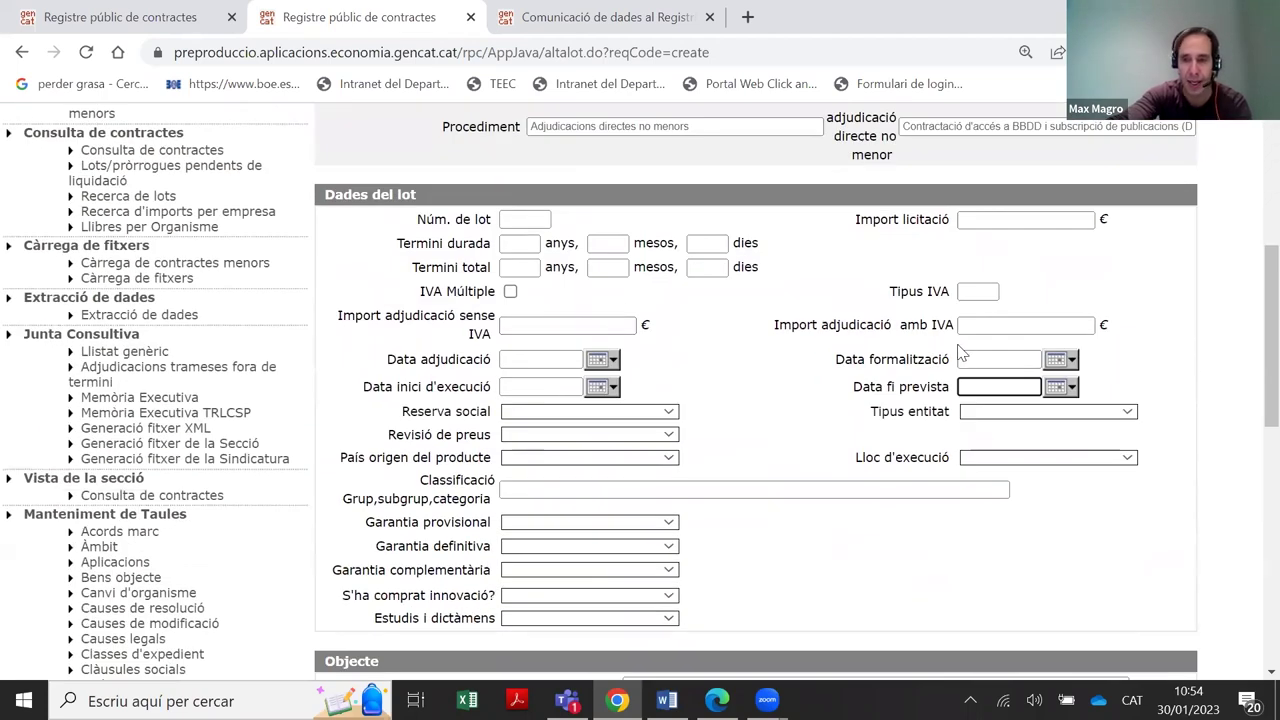
pyautogui.scroll(-1, 955, 354)
pyautogui.scroll(-1, 645, 313)
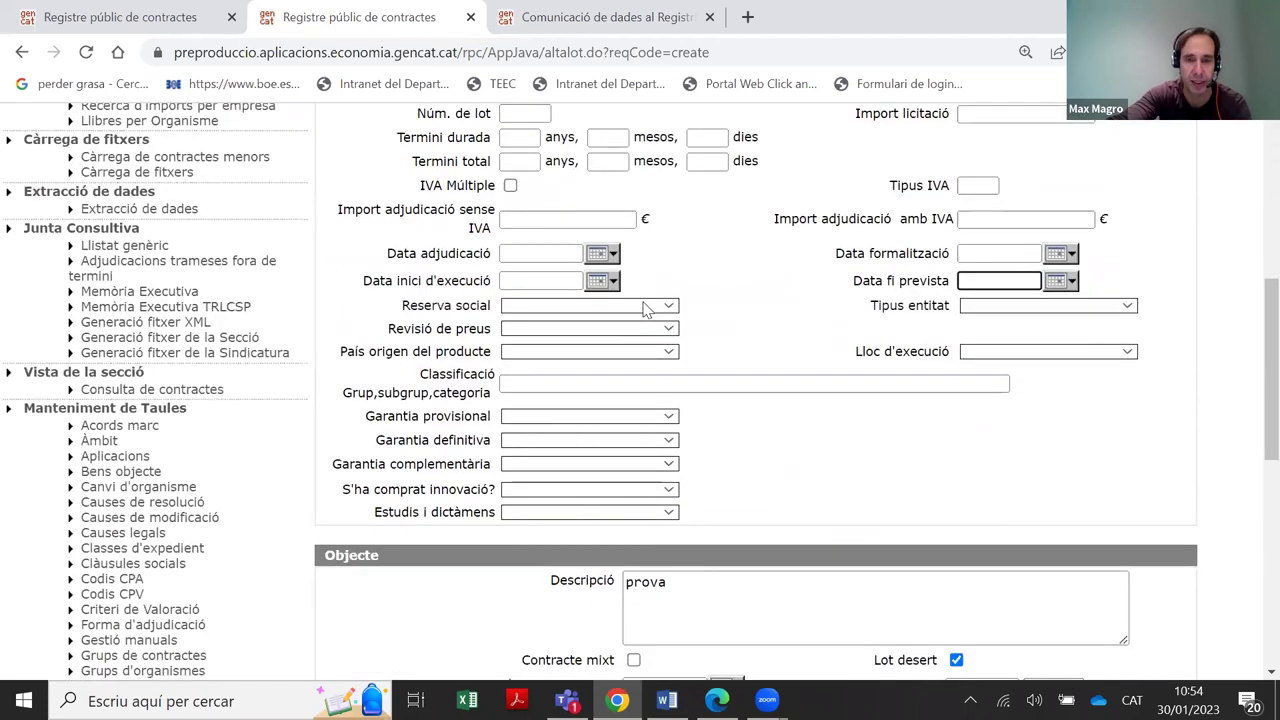
# Examine the options offered for Reserva social and Revisió de preus, and check the Classificació field
pyautogui.click(520, 214)
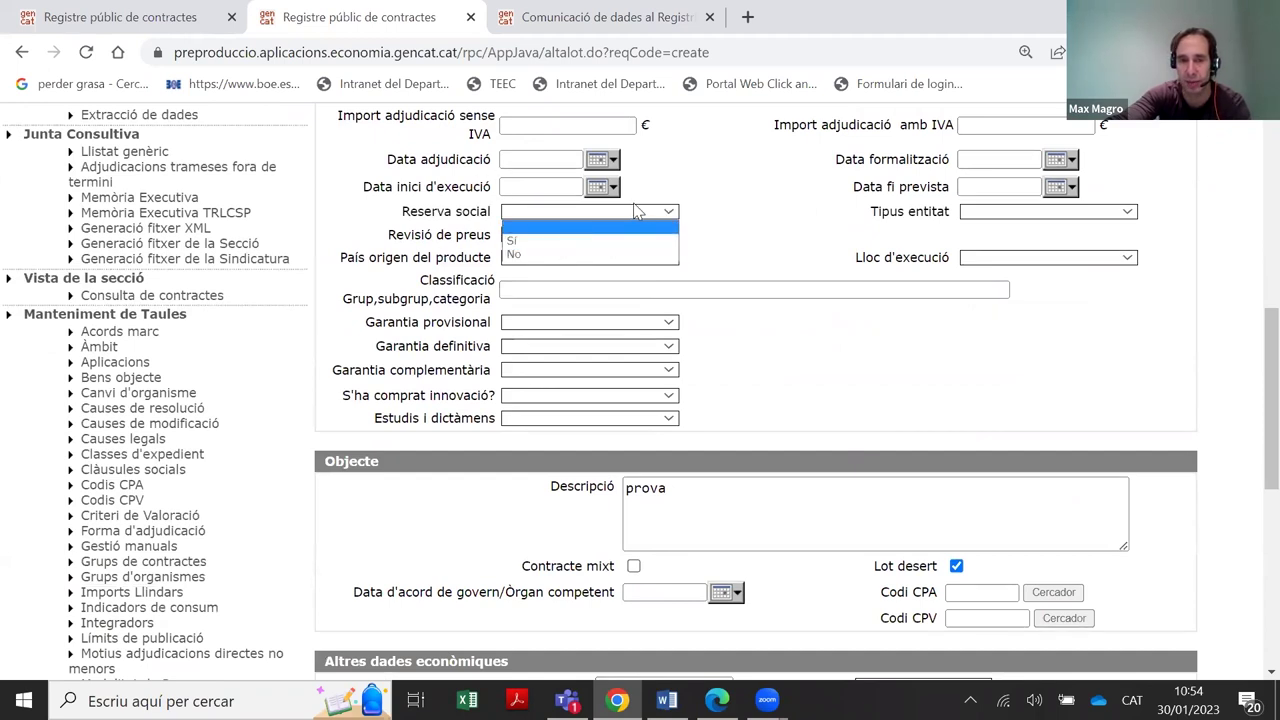
pyautogui.click(440, 230)
pyautogui.click(516, 236)
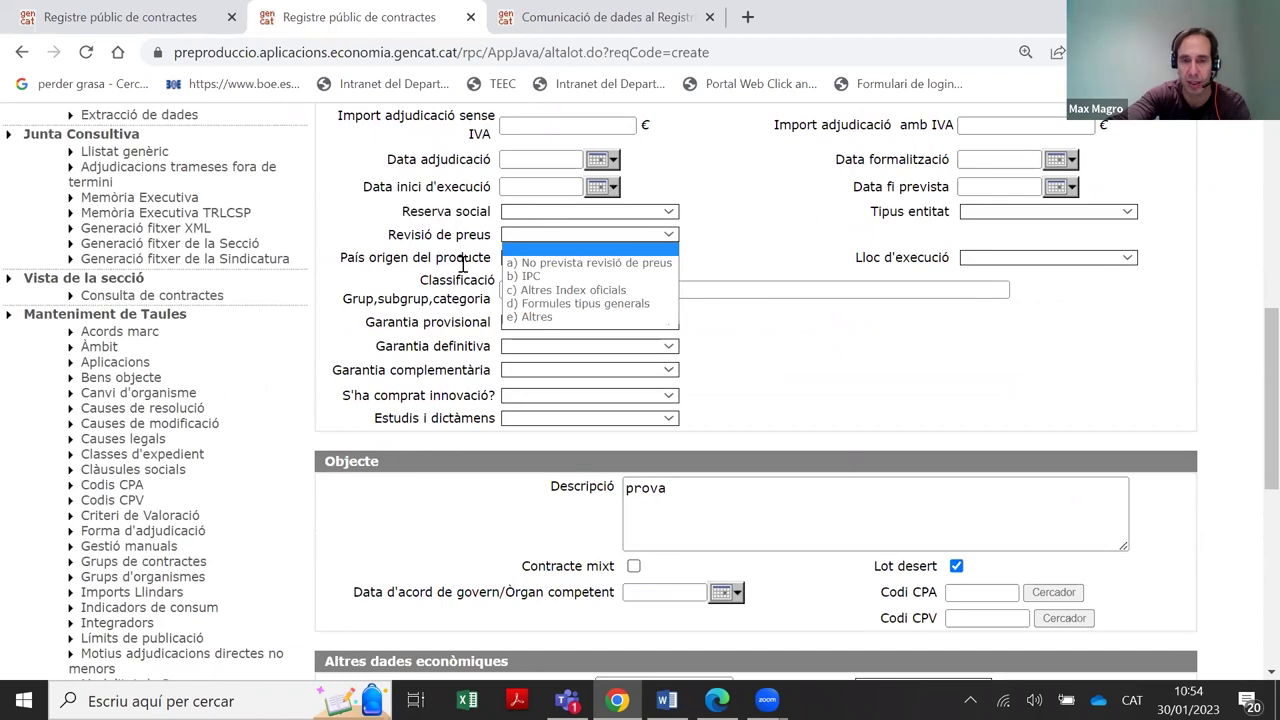
pyautogui.click(780, 220)
pyautogui.scroll(-1, 637, 292)
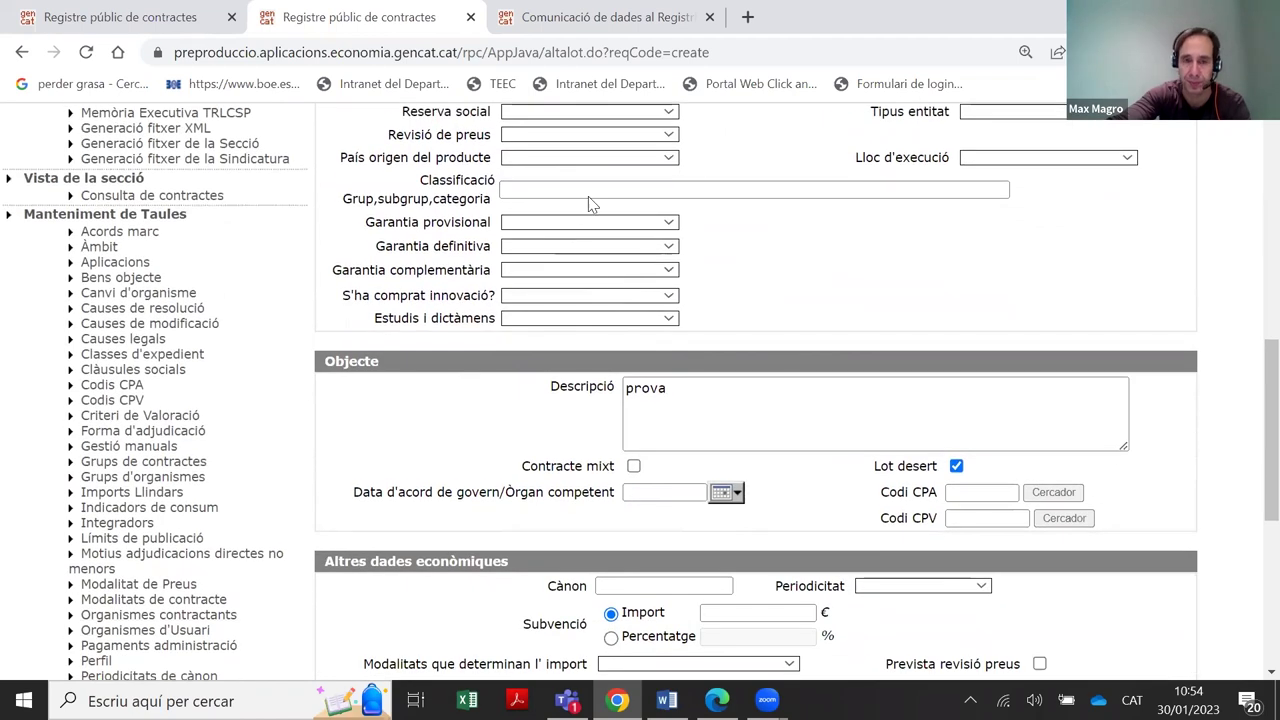
pyautogui.click(686, 191)
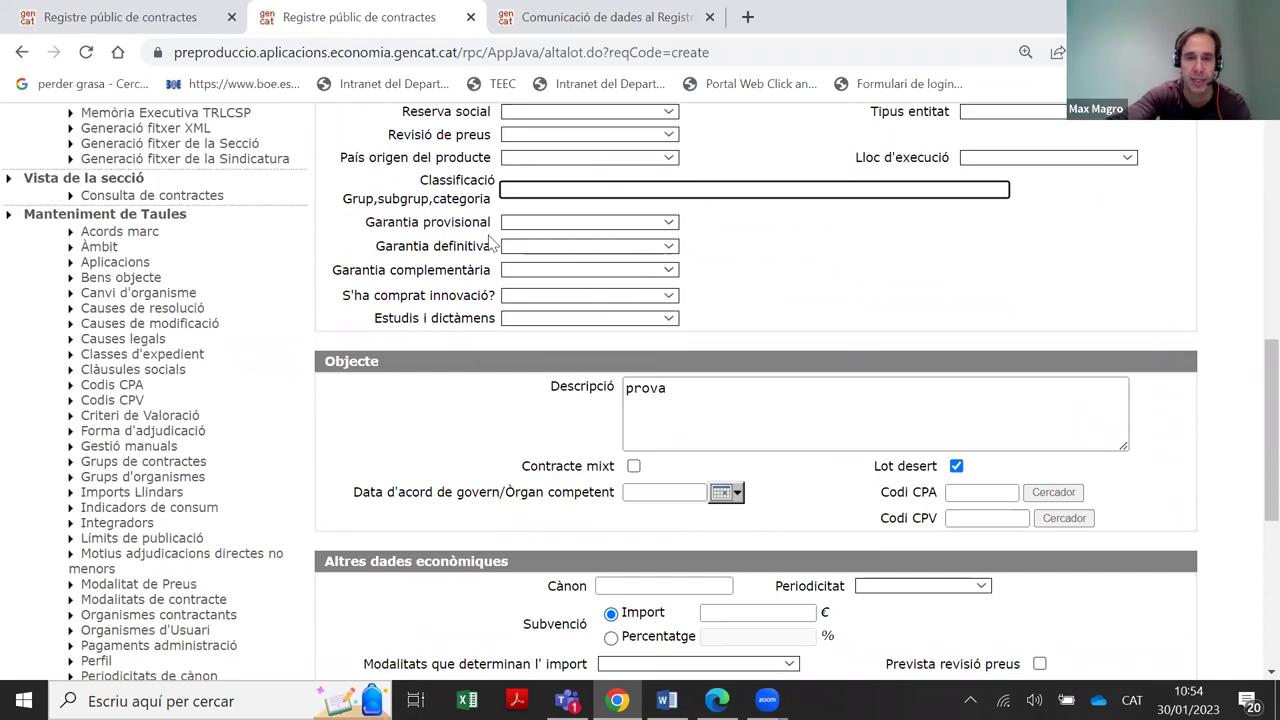
# Set Garantia provisional and Garantia definitiva to Sí, and check the provisional guarantee's amount and percentage fields
pyautogui.click(613, 228)
pyautogui.click(606, 251)
pyautogui.click(603, 249)
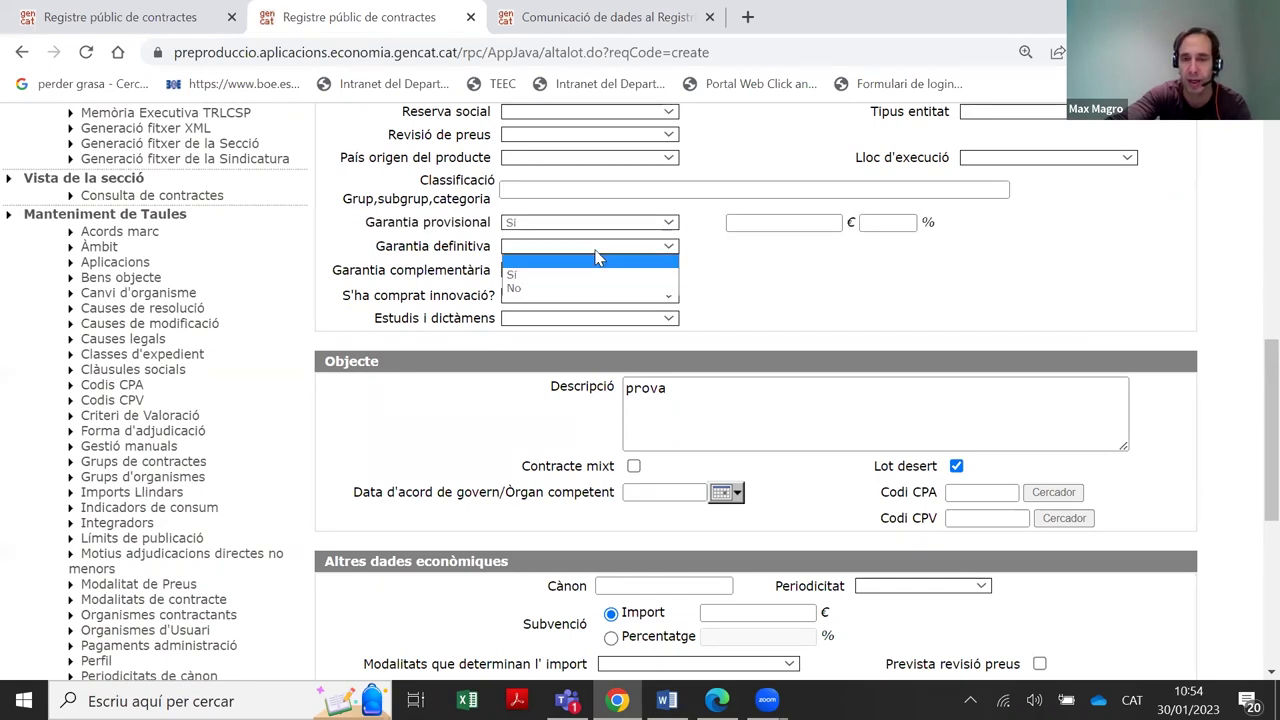
pyautogui.click(588, 274)
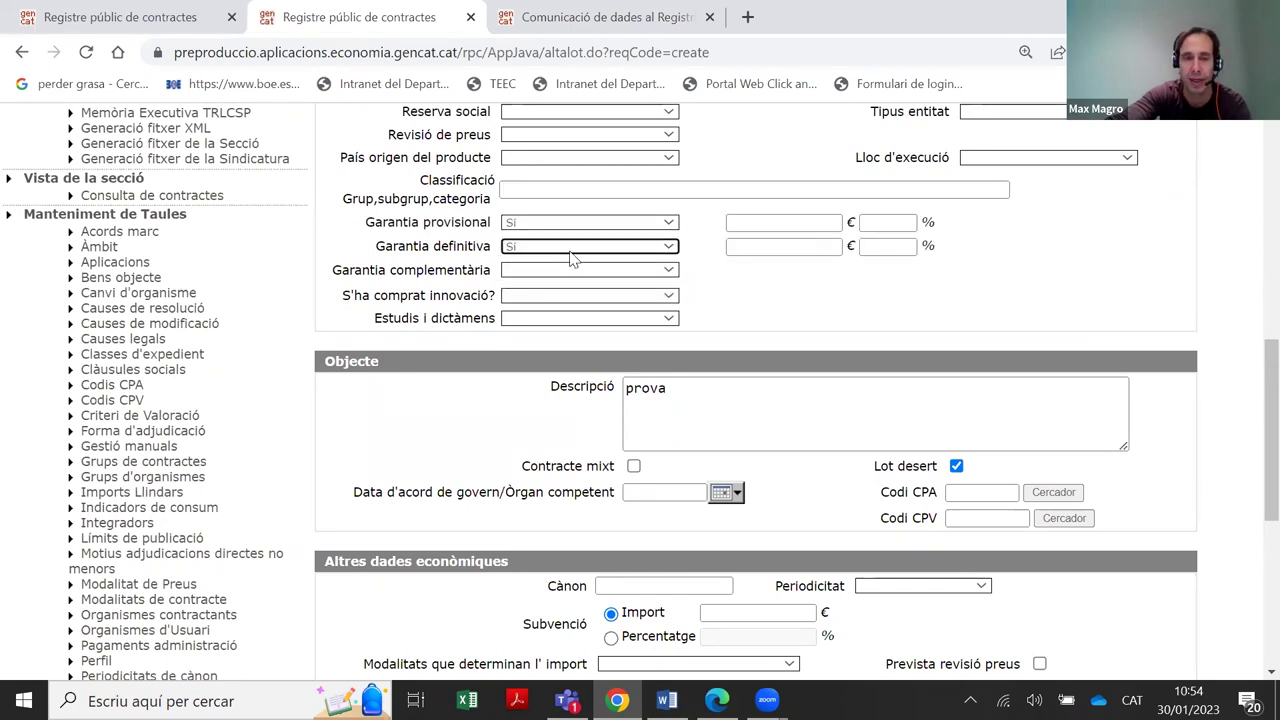
pyautogui.click(770, 222)
pyautogui.click(886, 222)
# Reset Garantia provisional to blank and set Garantia definitiva to No
pyautogui.click(670, 223)
pyautogui.click(655, 238)
pyautogui.click(648, 247)
pyautogui.click(650, 247)
pyautogui.click(652, 250)
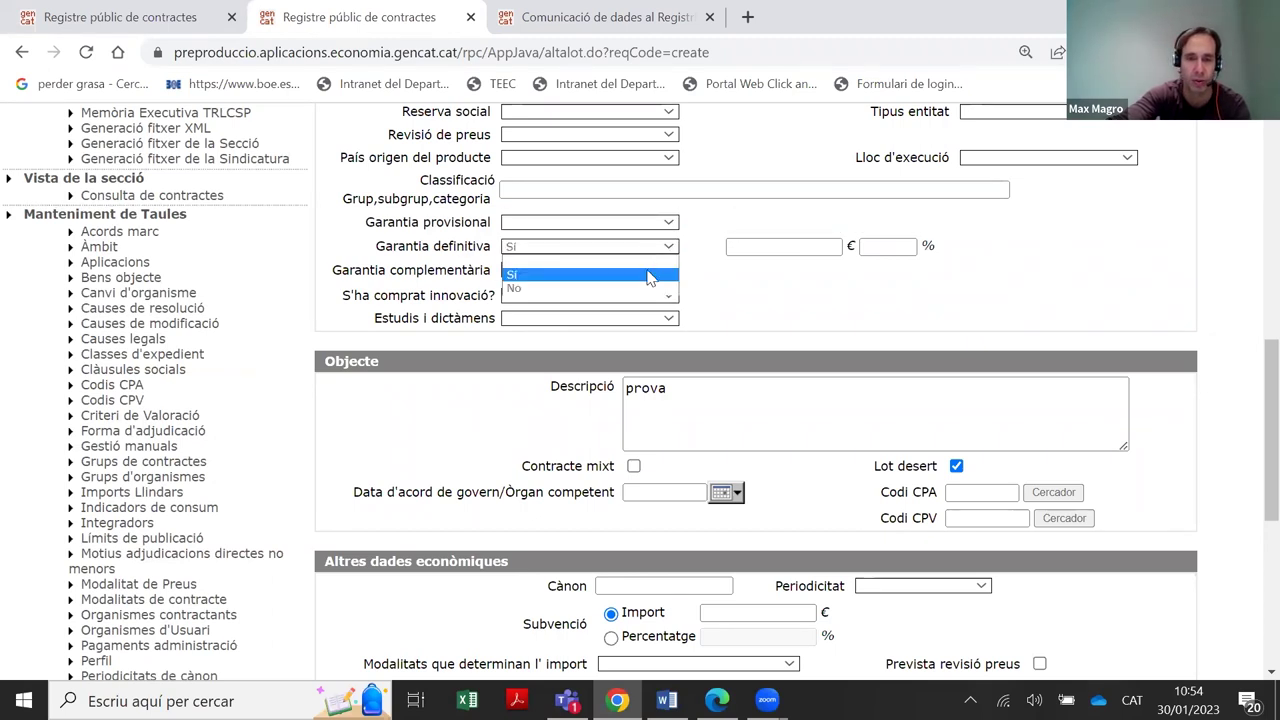
pyautogui.click(646, 290)
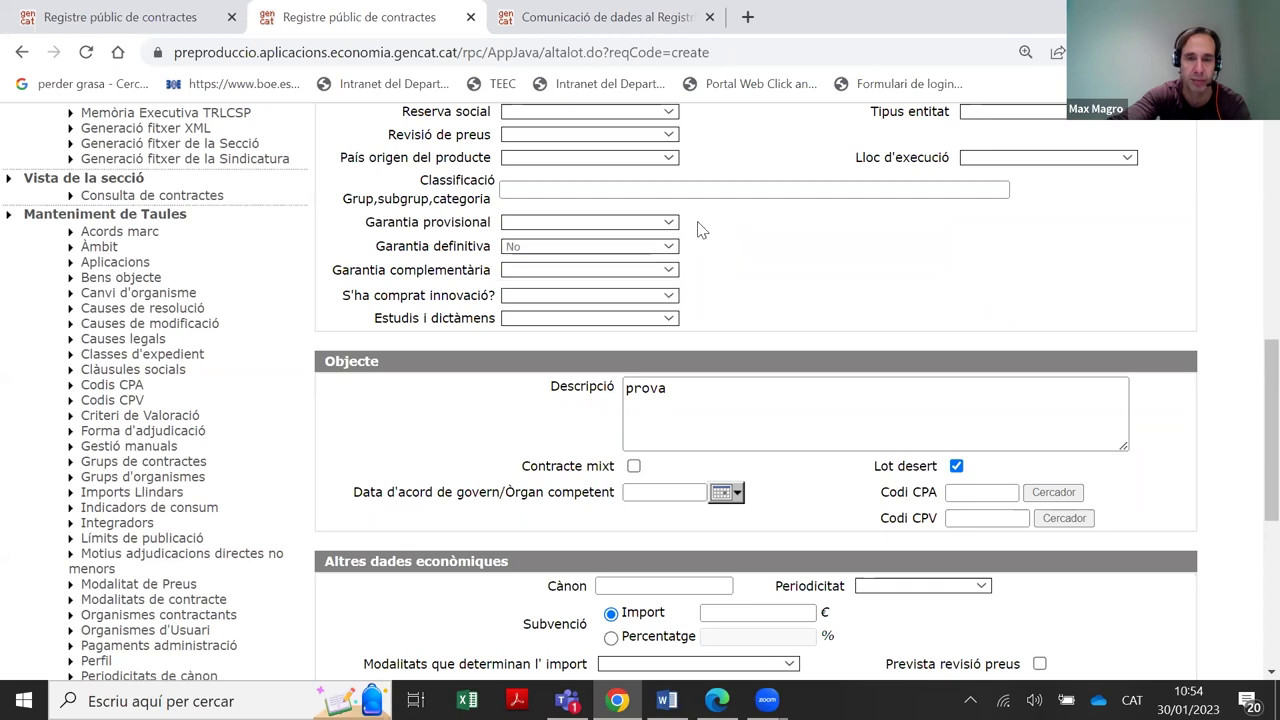
# Examine the answer options for S'ha comprat innovació? without choosing one
pyautogui.click(625, 297)
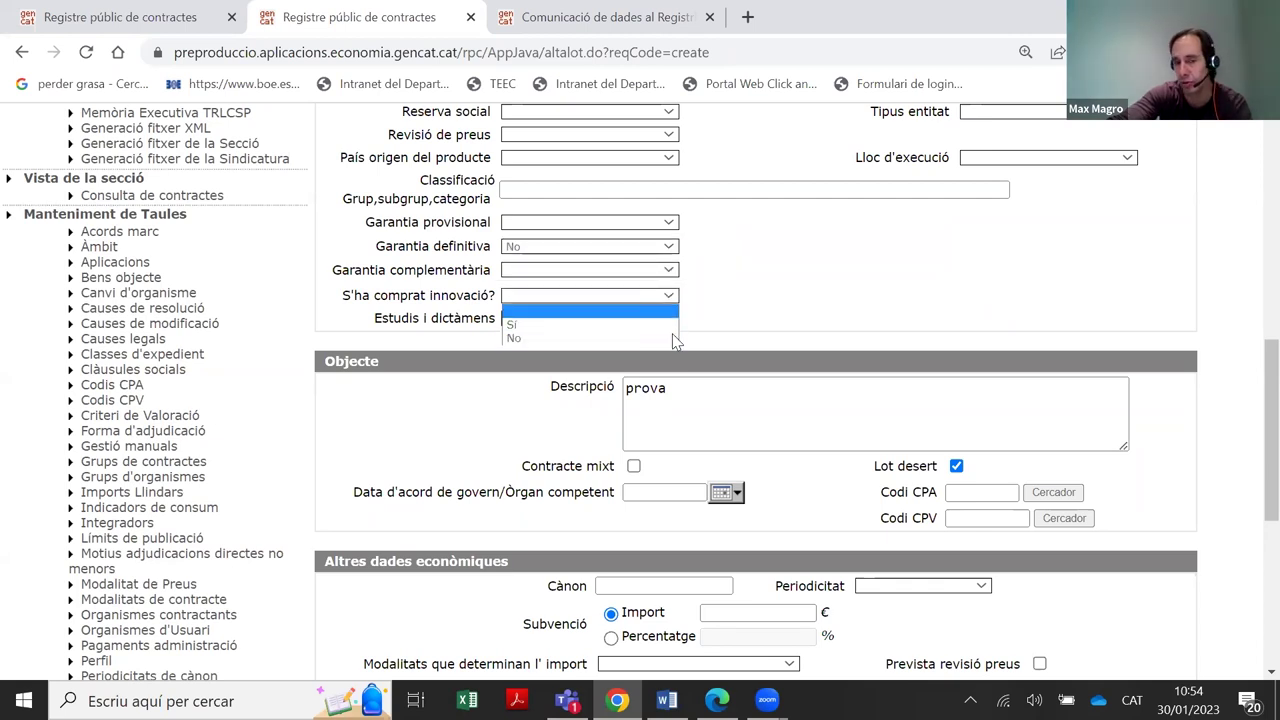
pyautogui.click(735, 297)
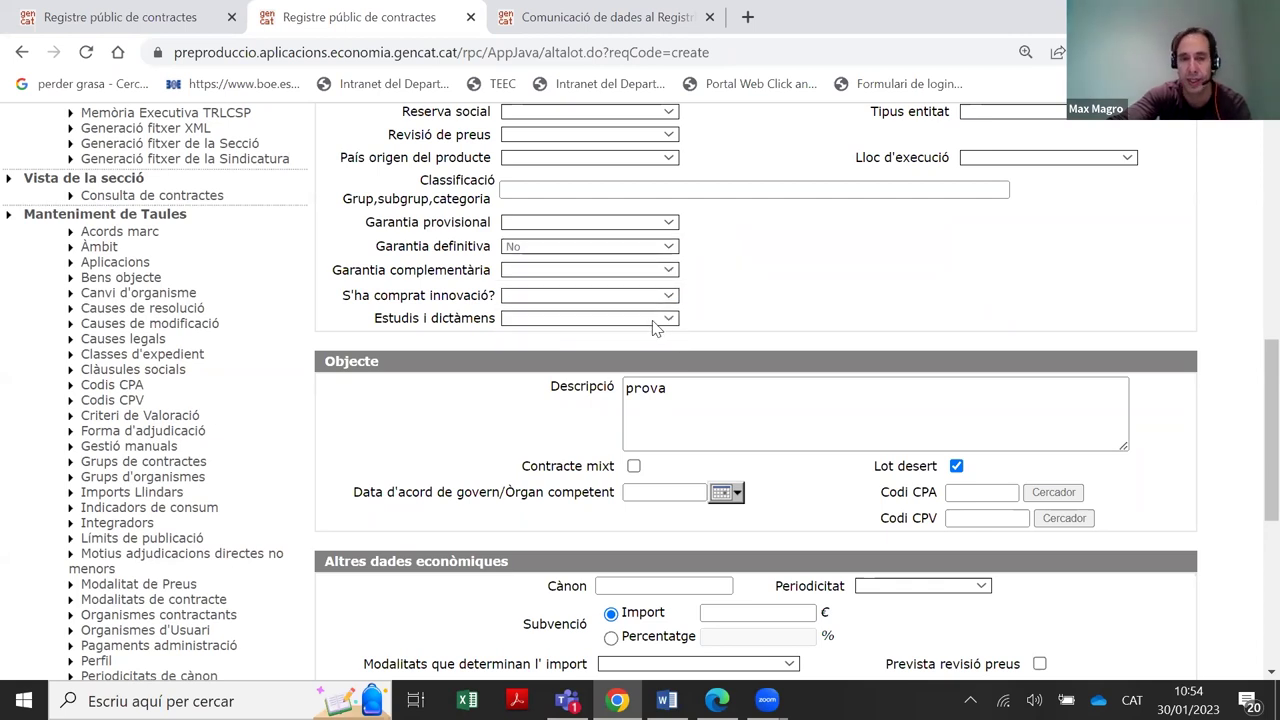
# Set Estudis i dictàmens to Sí and check its Partida Pressupostària, Compte comptable and Motiu i utilitat fields
pyautogui.click(592, 320)
pyautogui.click(600, 346)
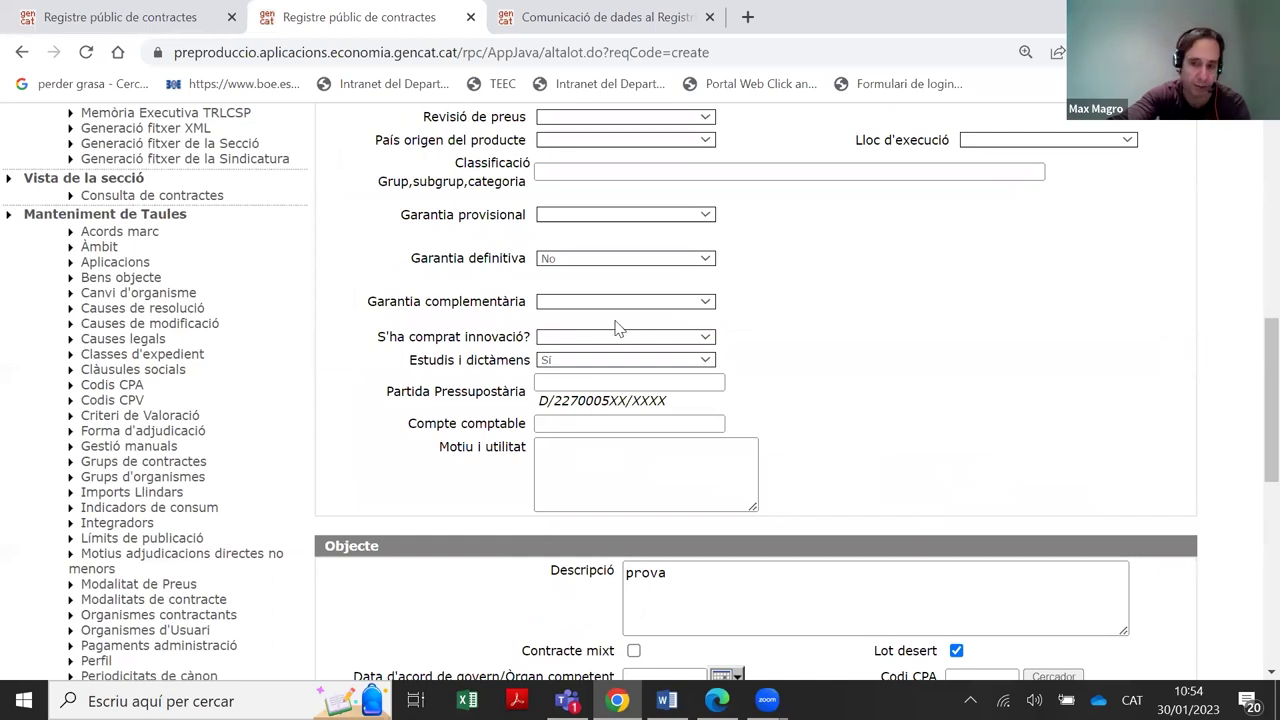
pyautogui.scroll(-2, 660, 282)
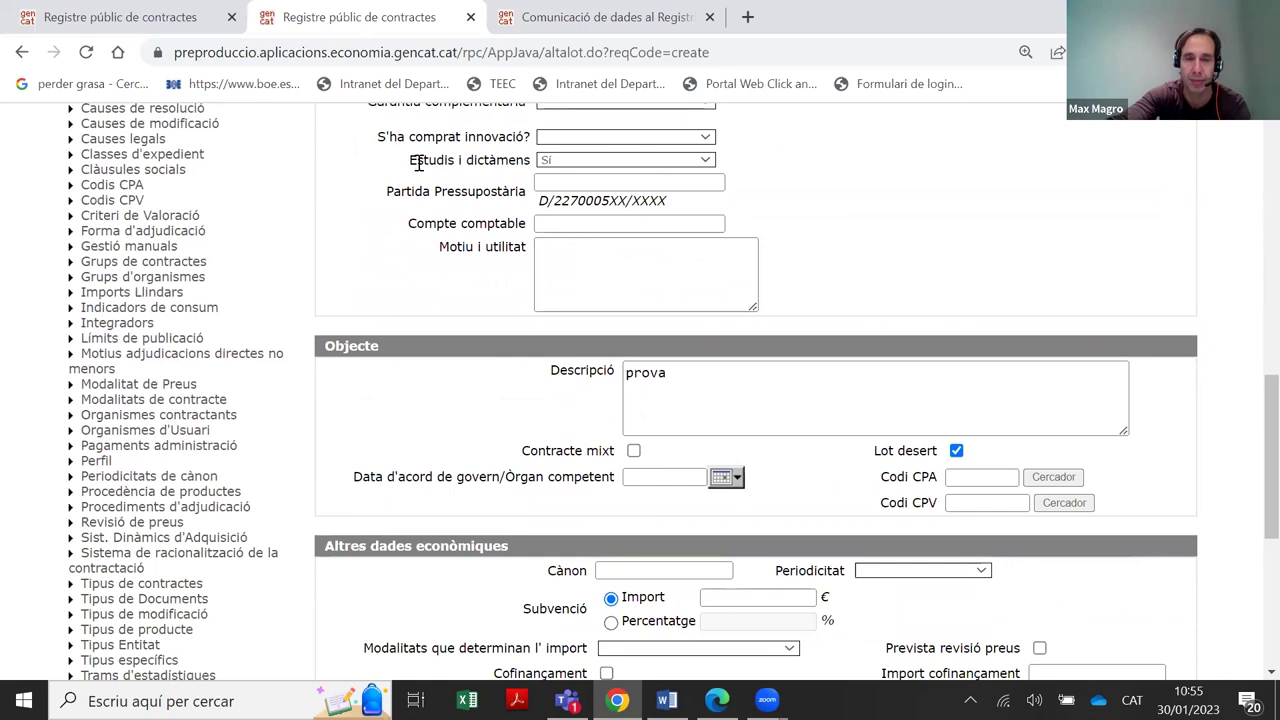
pyautogui.moveTo(418, 165); pyautogui.dragTo(563, 171)
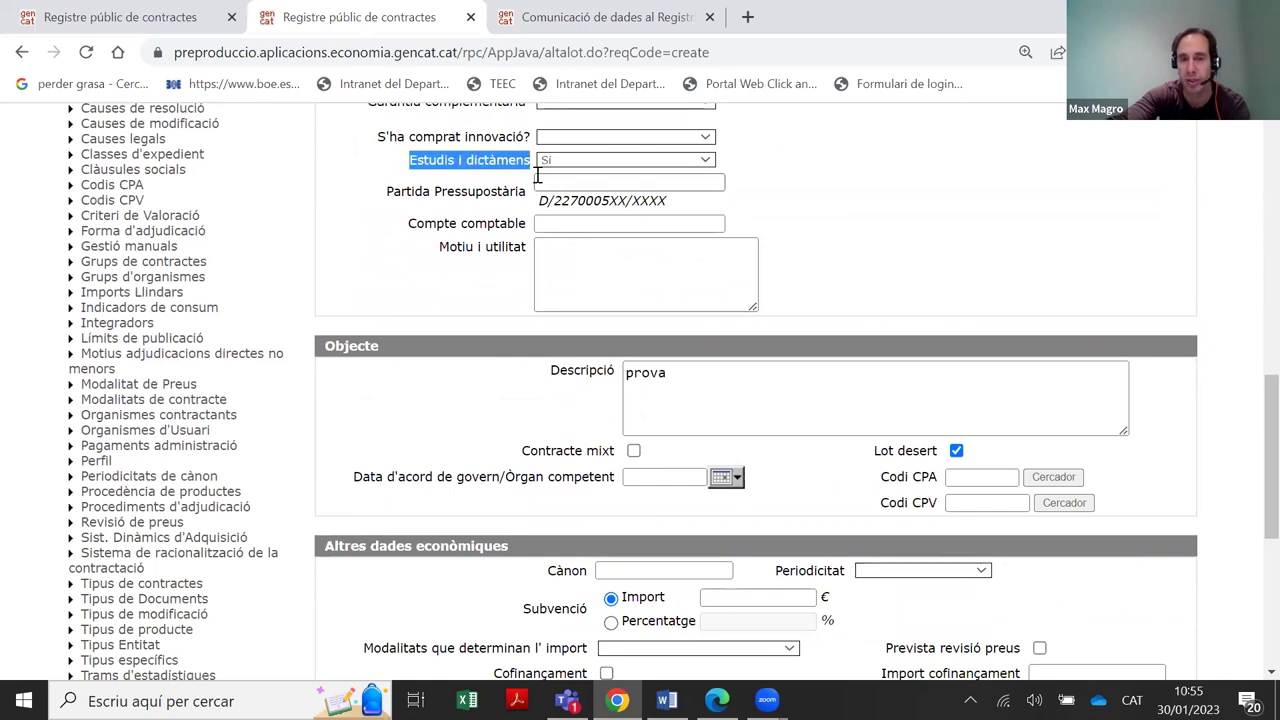
pyautogui.click(556, 221)
pyautogui.click(566, 249)
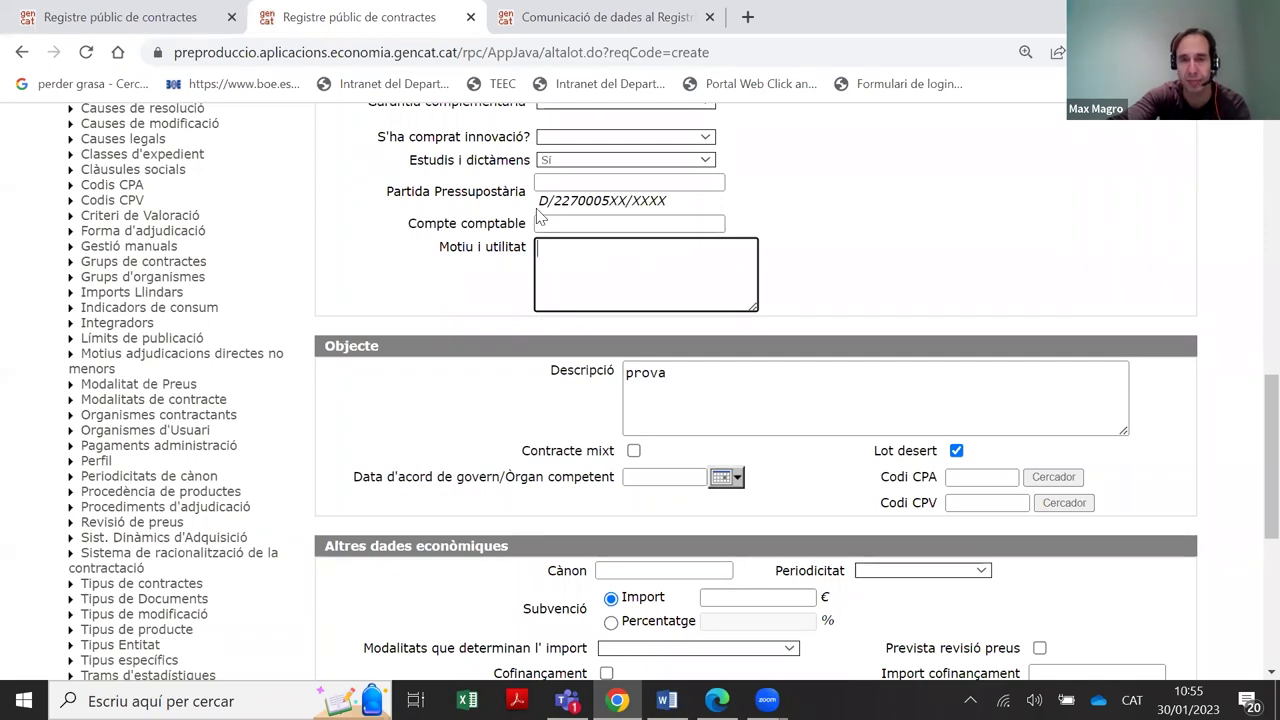
pyautogui.moveTo(539, 201); pyautogui.dragTo(612, 201)
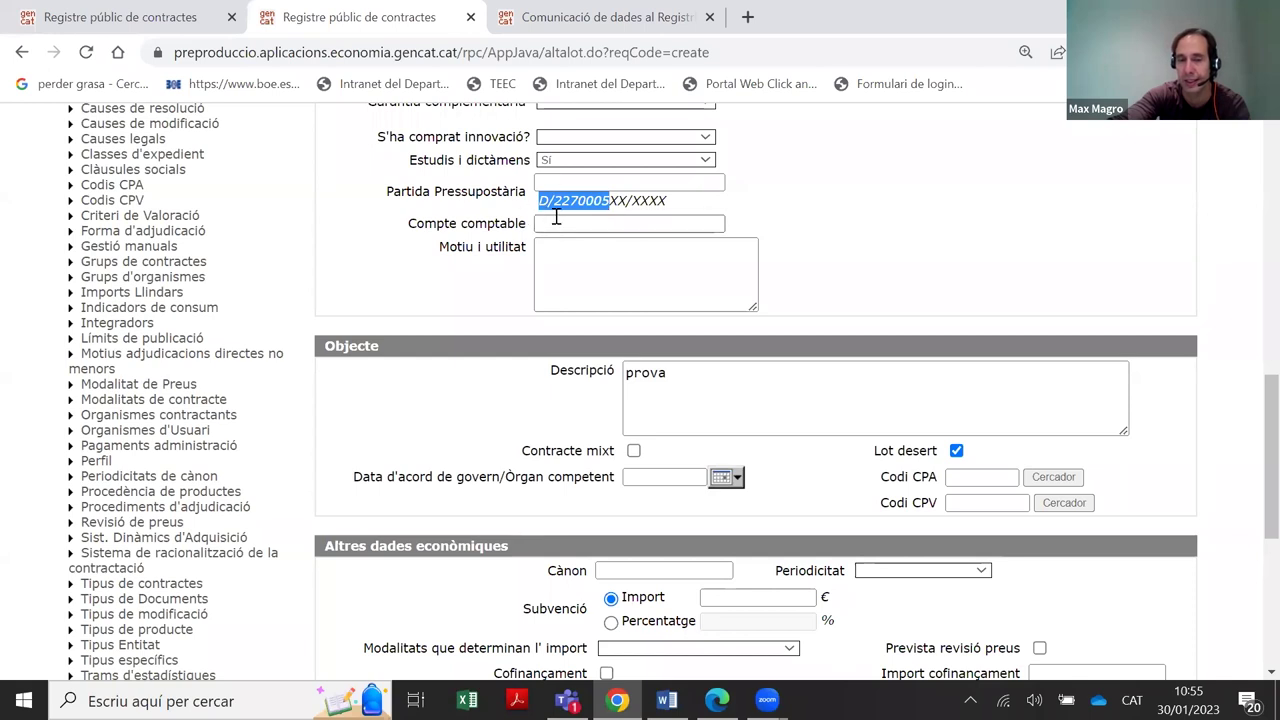
pyautogui.click(478, 224)
pyautogui.click(826, 236)
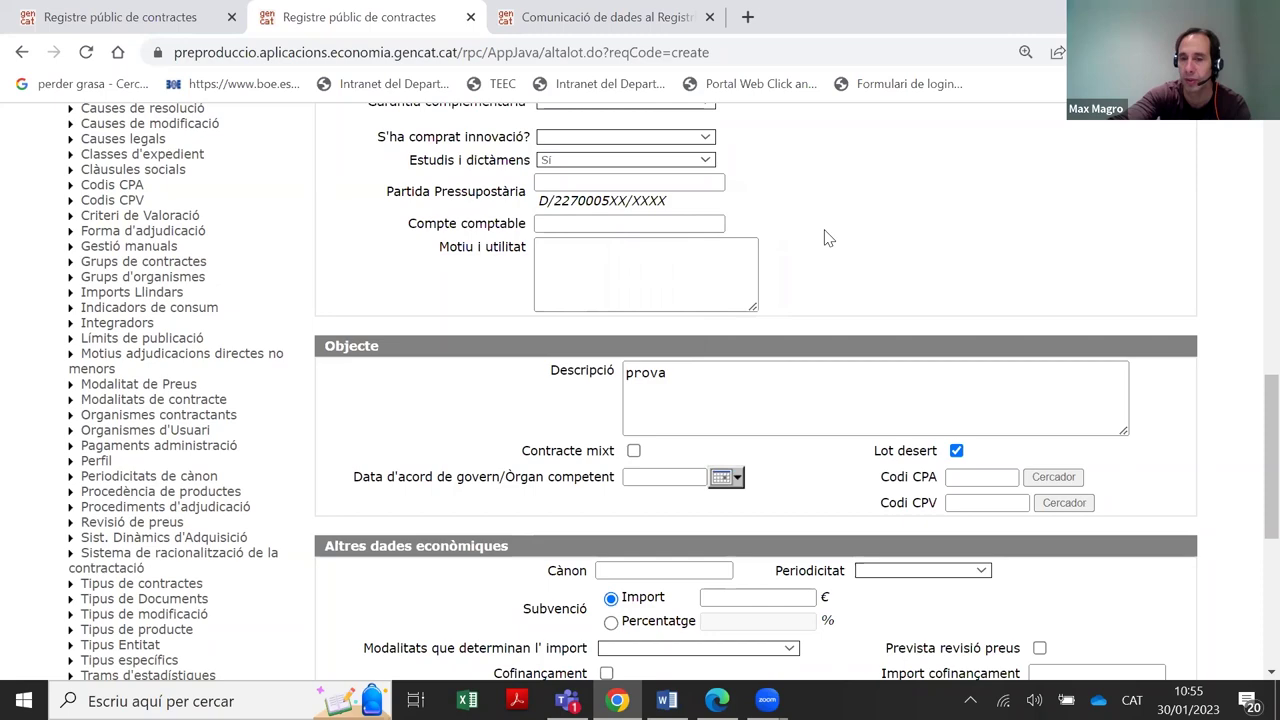
# Unmark the lot as Lot desert, set S'ha comprat innovació? to Sí and reset Estudis i dictàmens to blank
pyautogui.scroll(2, 827, 235)
pyautogui.scroll(-4, 828, 230)
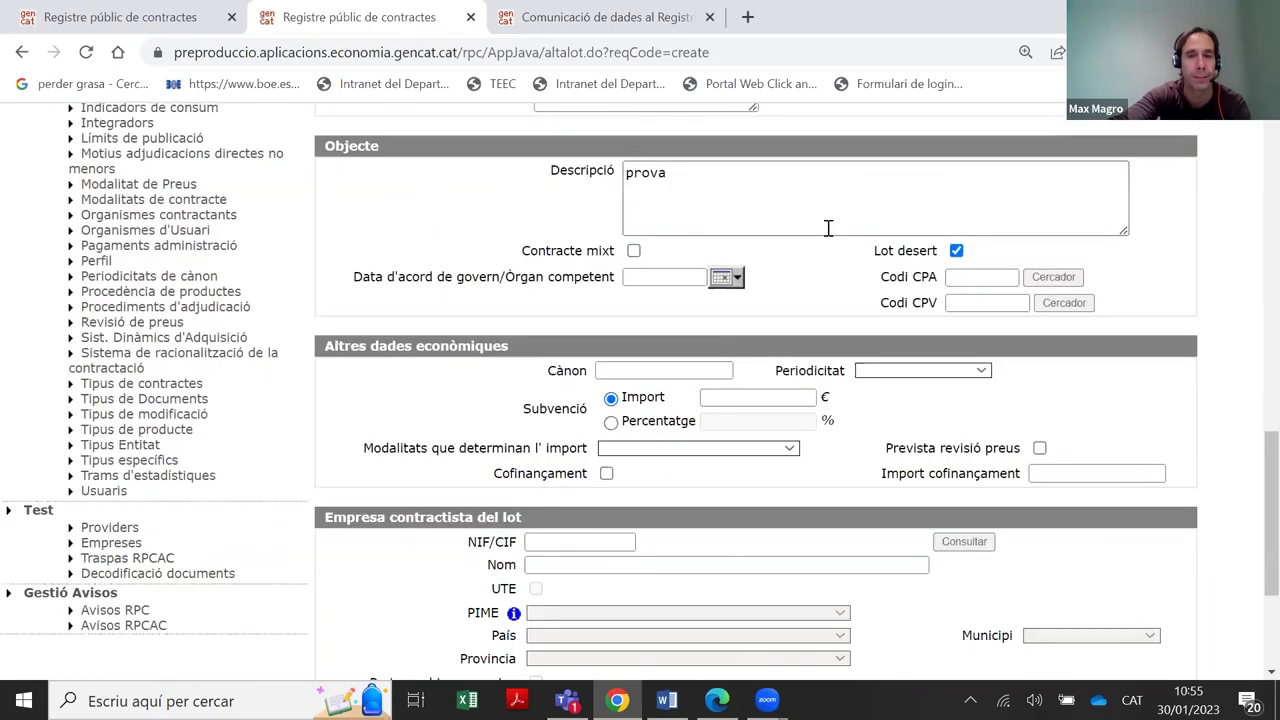
pyautogui.scroll(1, 828, 228)
pyautogui.click(957, 351)
pyautogui.scroll(2, 960, 240)
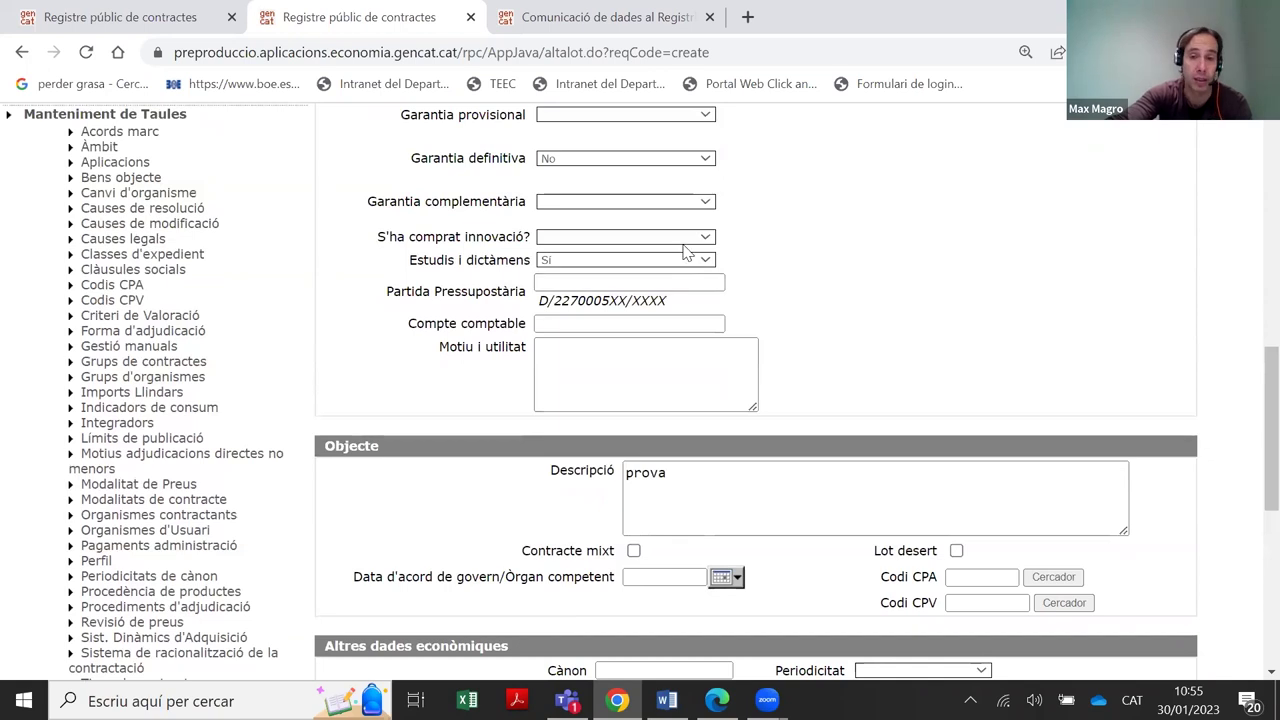
pyautogui.click(679, 241)
pyautogui.click(612, 266)
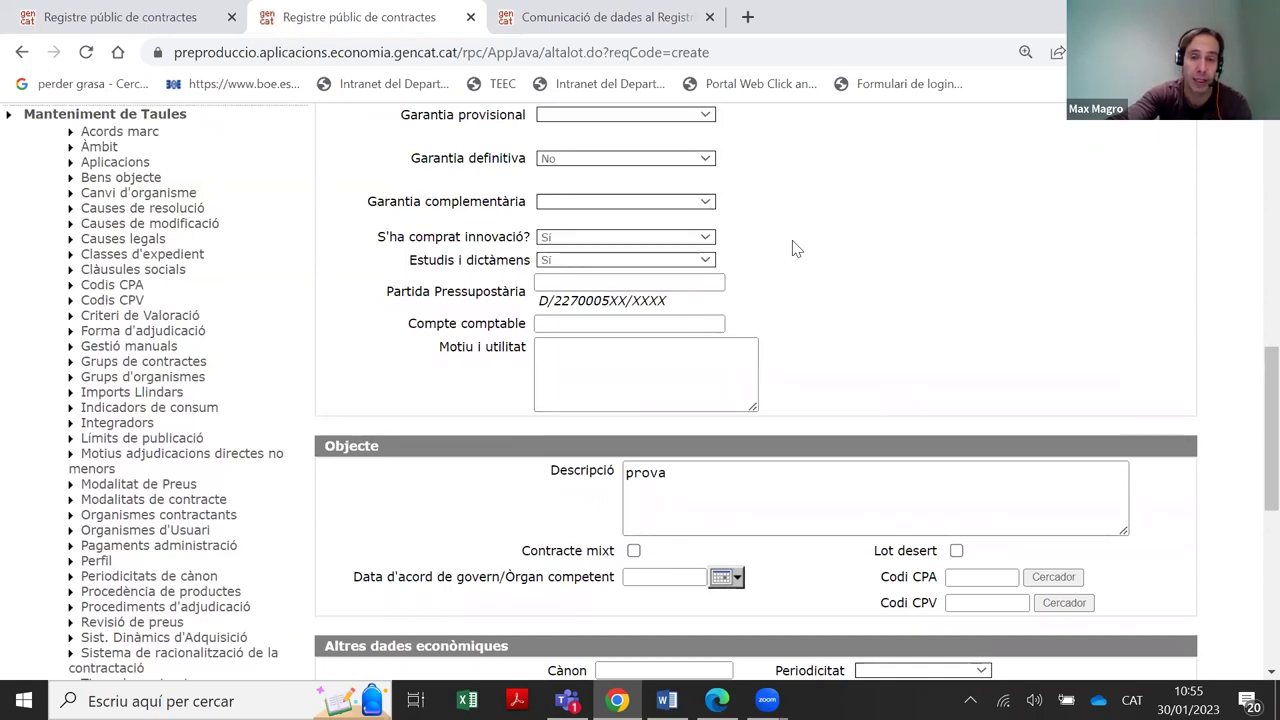
pyautogui.click(705, 261)
pyautogui.click(700, 273)
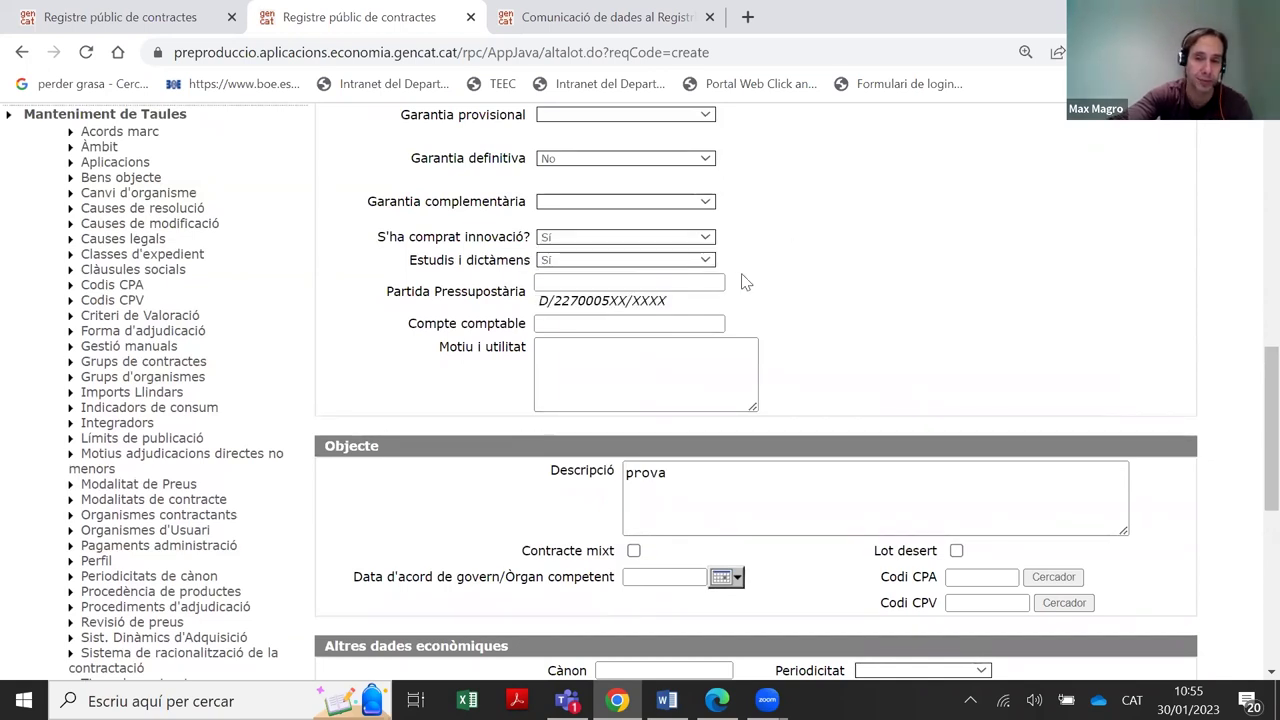
pyautogui.scroll(4, 808, 268)
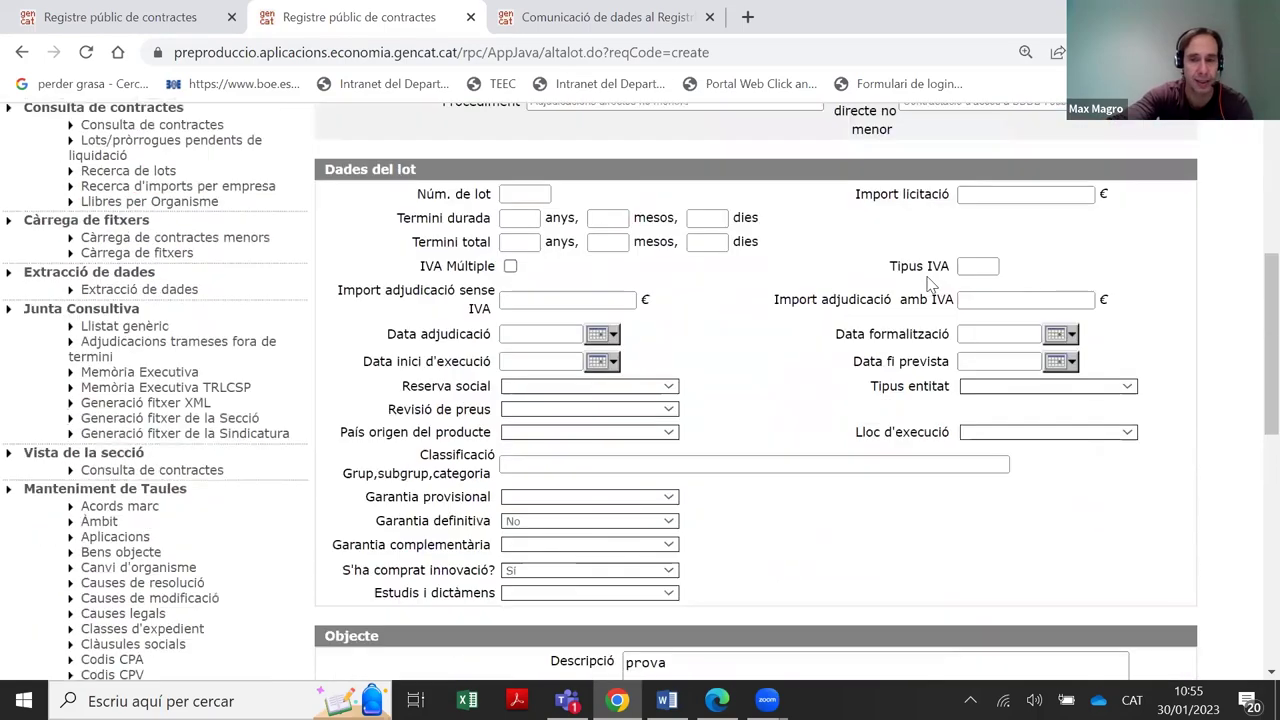
# Return to the contract data without saving the lot and check the Compra pública d'innovació options without changing the answer
pyautogui.scroll(-10, 928, 283)
pyautogui.click(770, 592)
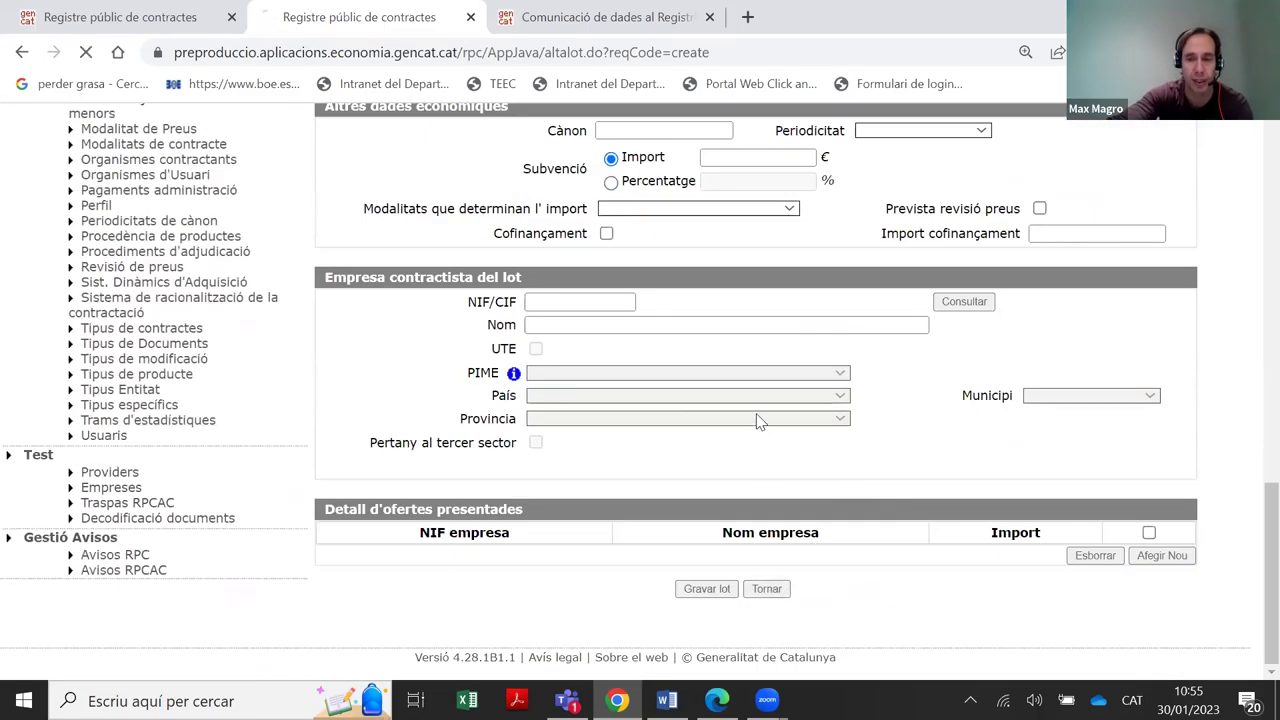
pyautogui.scroll(-7, 757, 420)
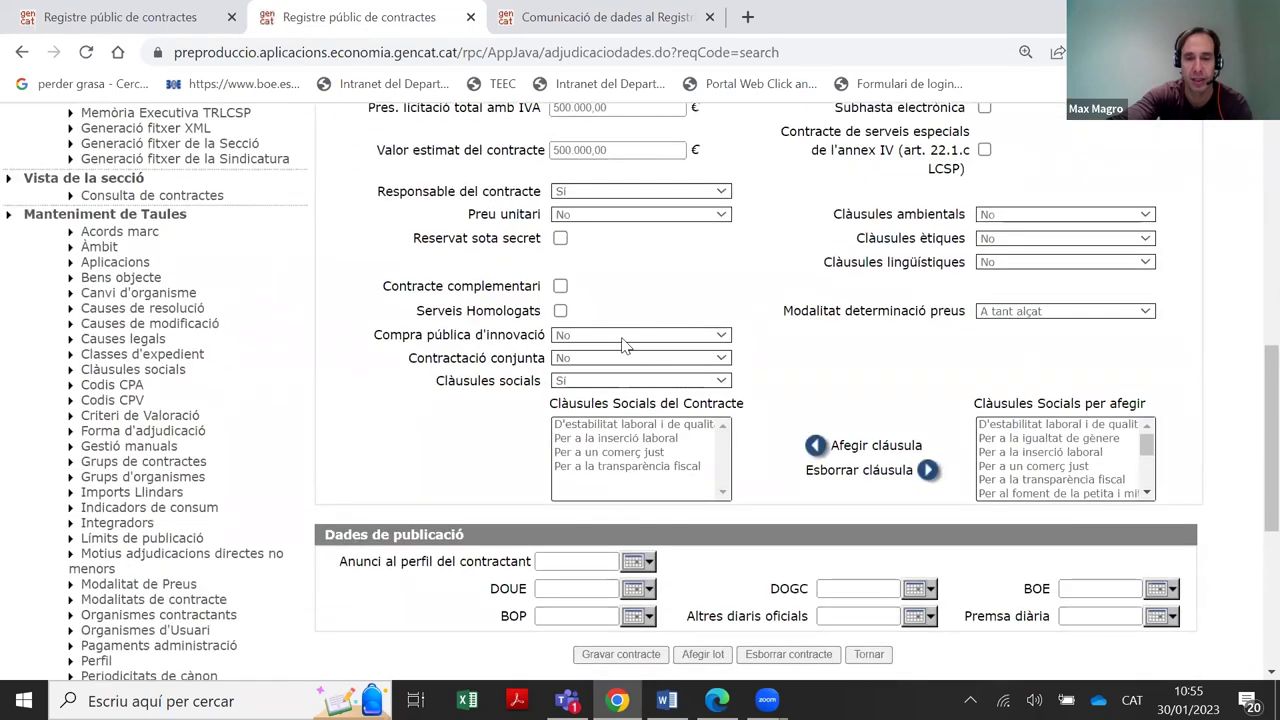
pyautogui.click(625, 338)
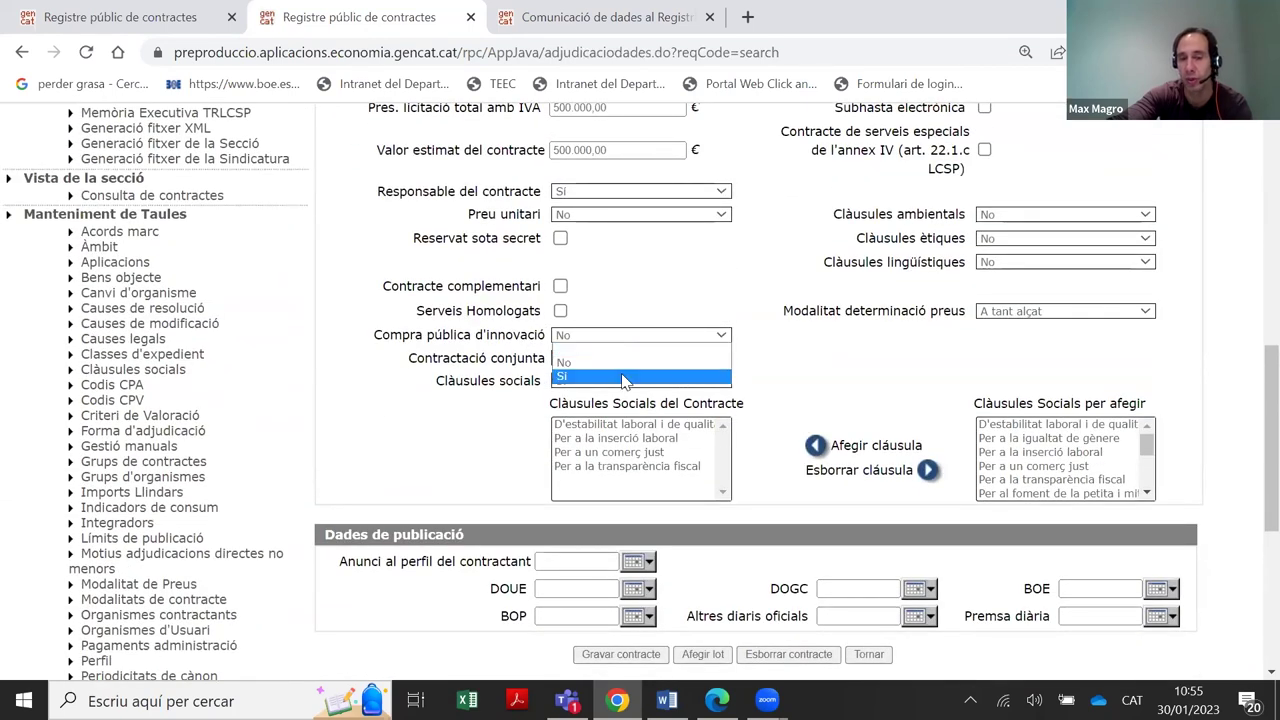
pyautogui.click(672, 312)
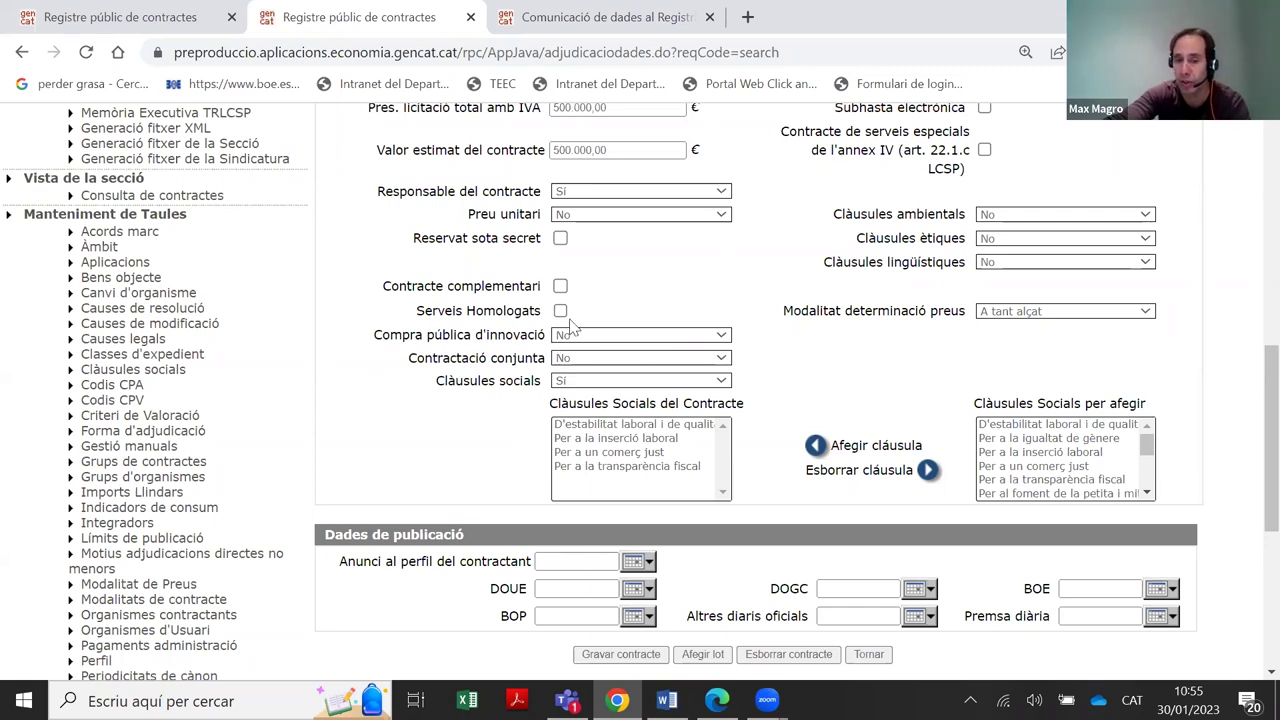
# Start adding a new lot to the contract and set S'ha comprat innovació? to Sí
pyautogui.scroll(-2, 600, 440)
pyautogui.click(700, 553)
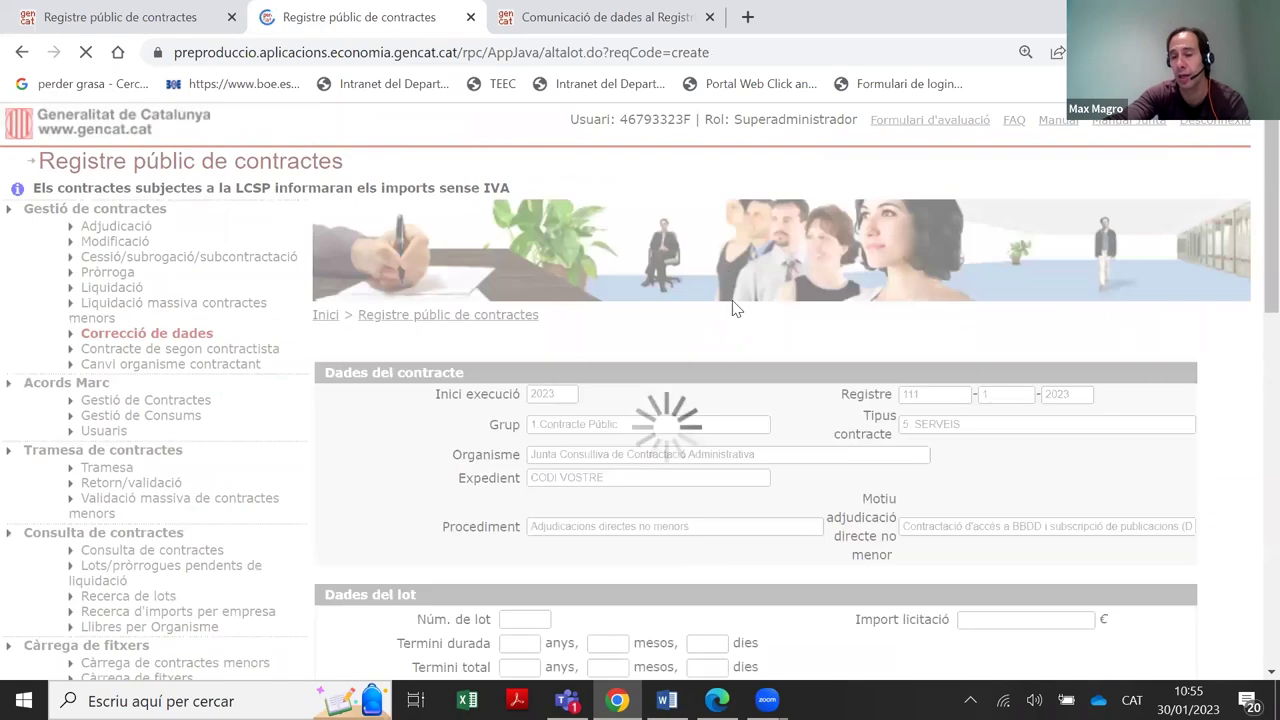
pyautogui.scroll(-3, 752, 243)
pyautogui.scroll(-3, 764, 236)
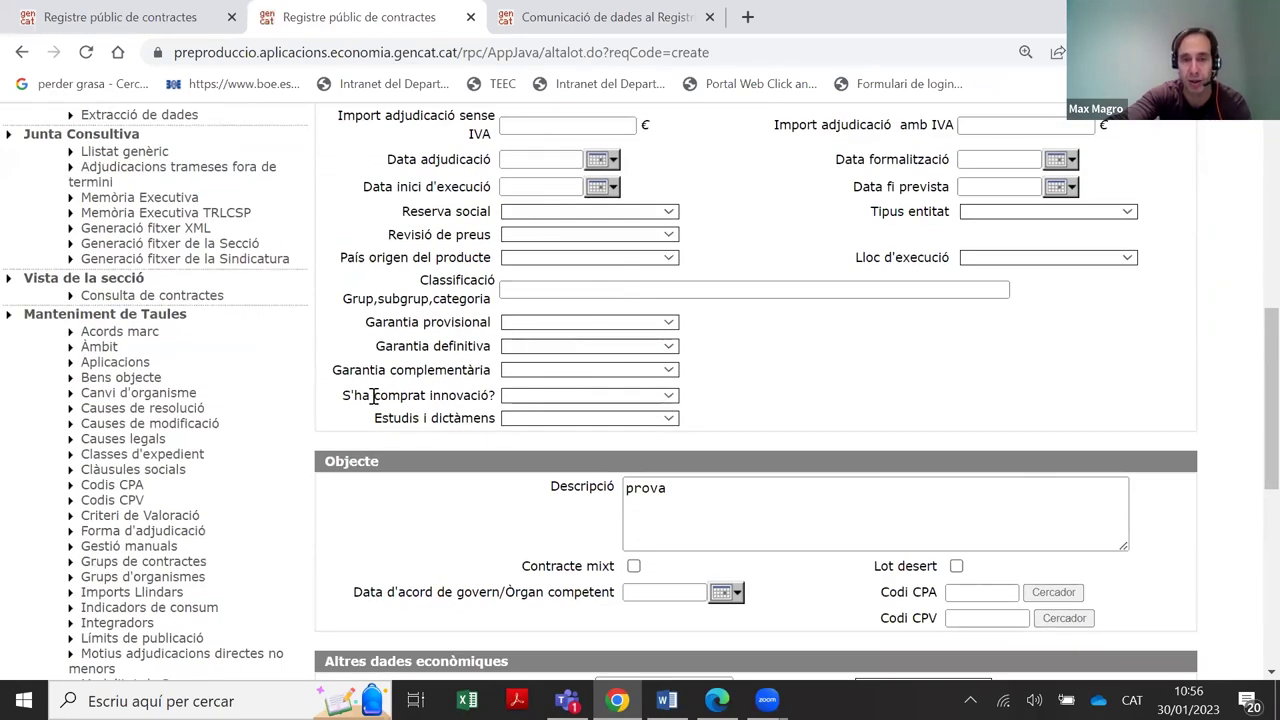
pyautogui.click(527, 396)
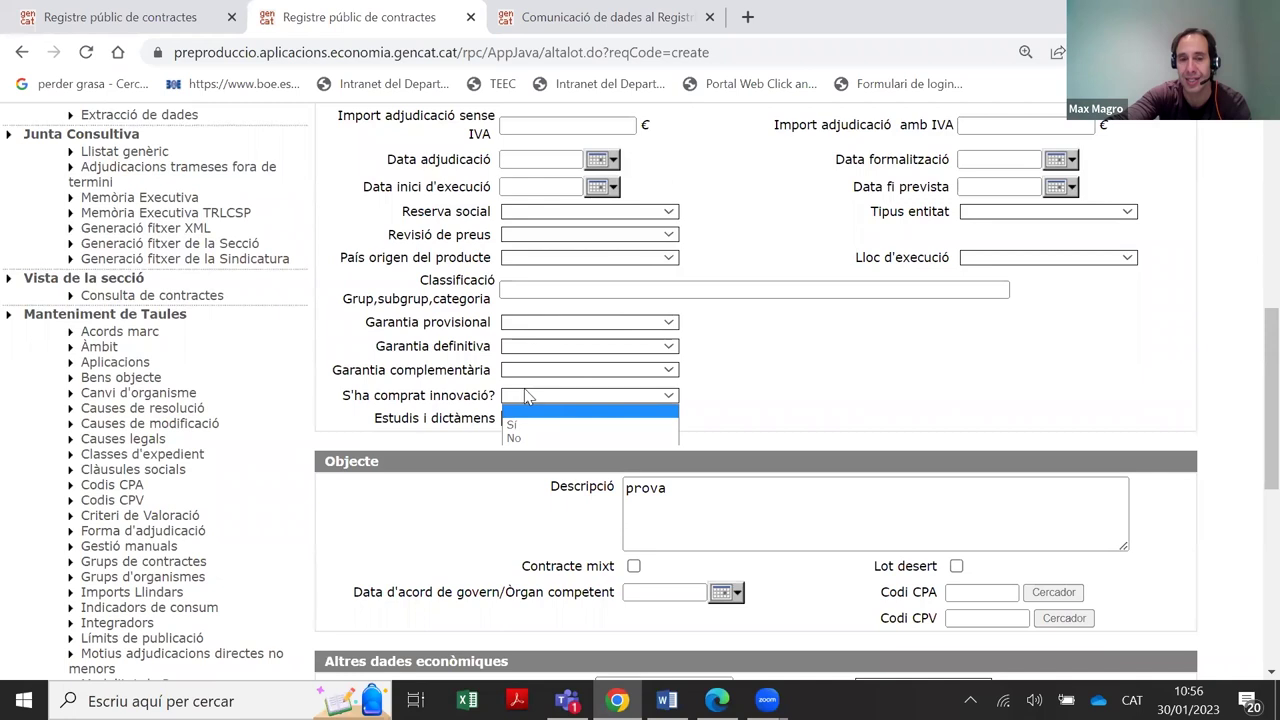
pyautogui.click(571, 424)
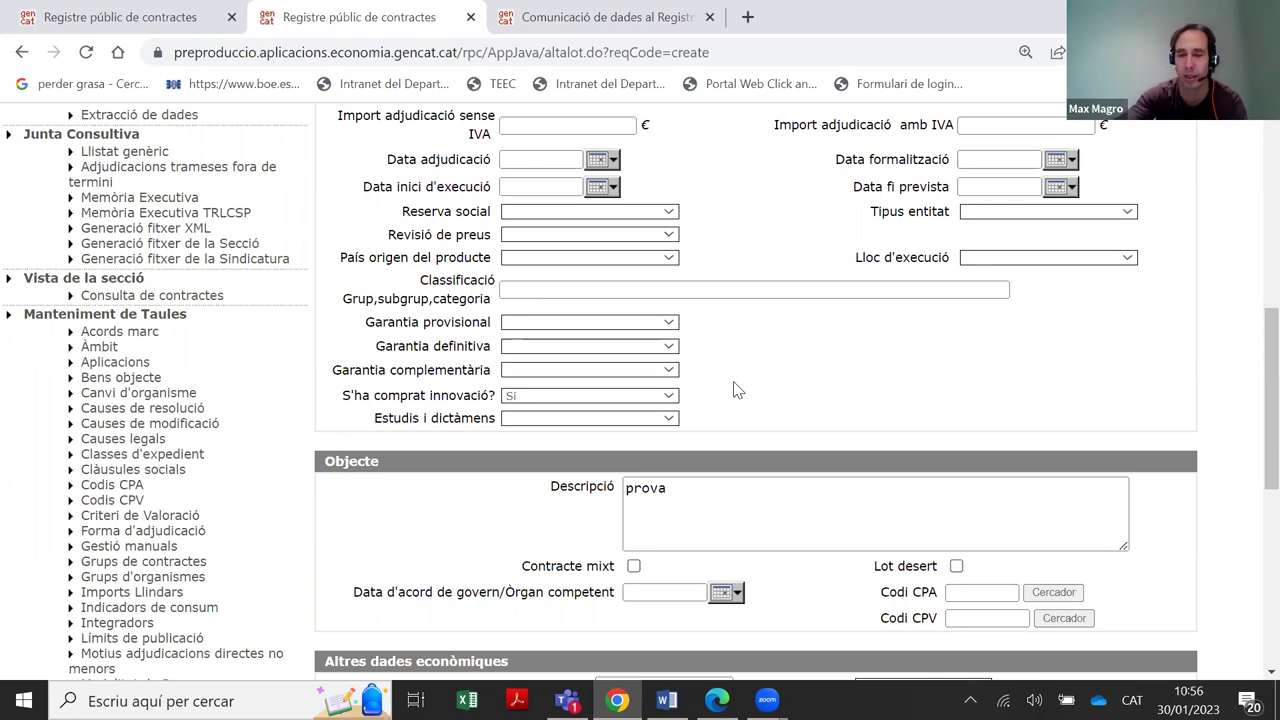
# Clear the lot's Descripció text in the Objecte section
pyautogui.scroll(-3, 698, 400)
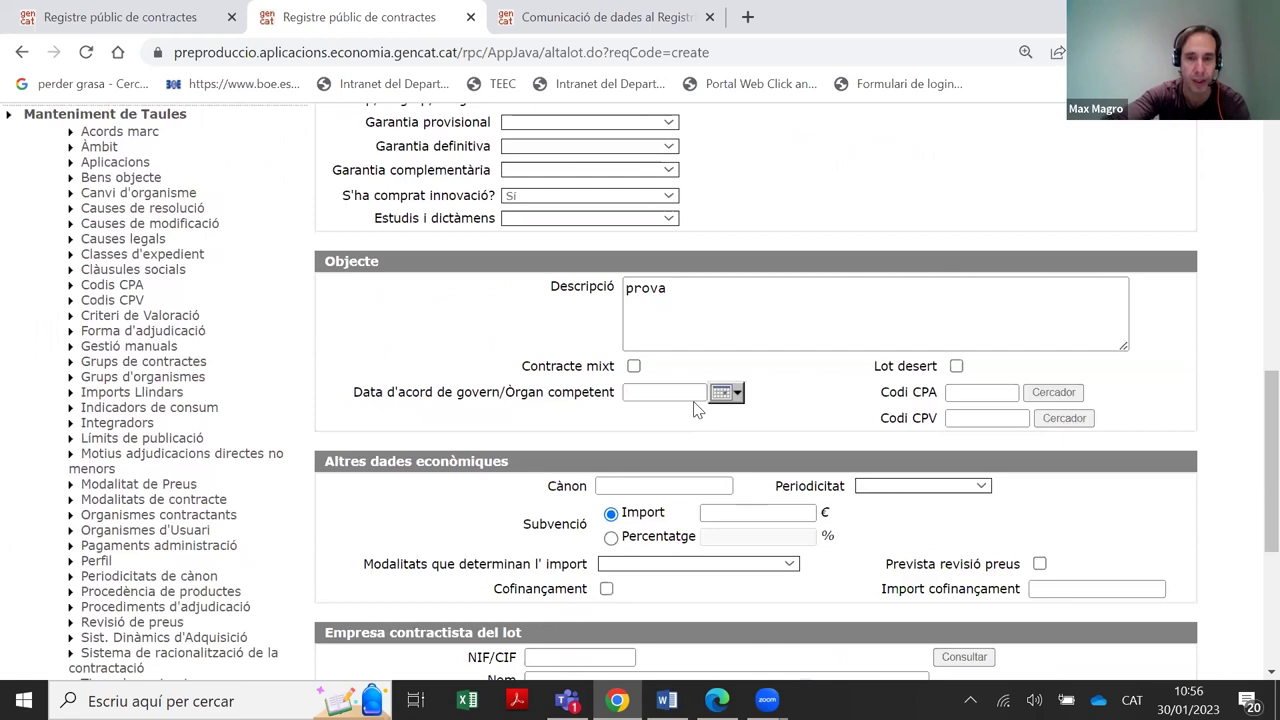
pyautogui.moveTo(668, 292); pyautogui.dragTo(620, 300)
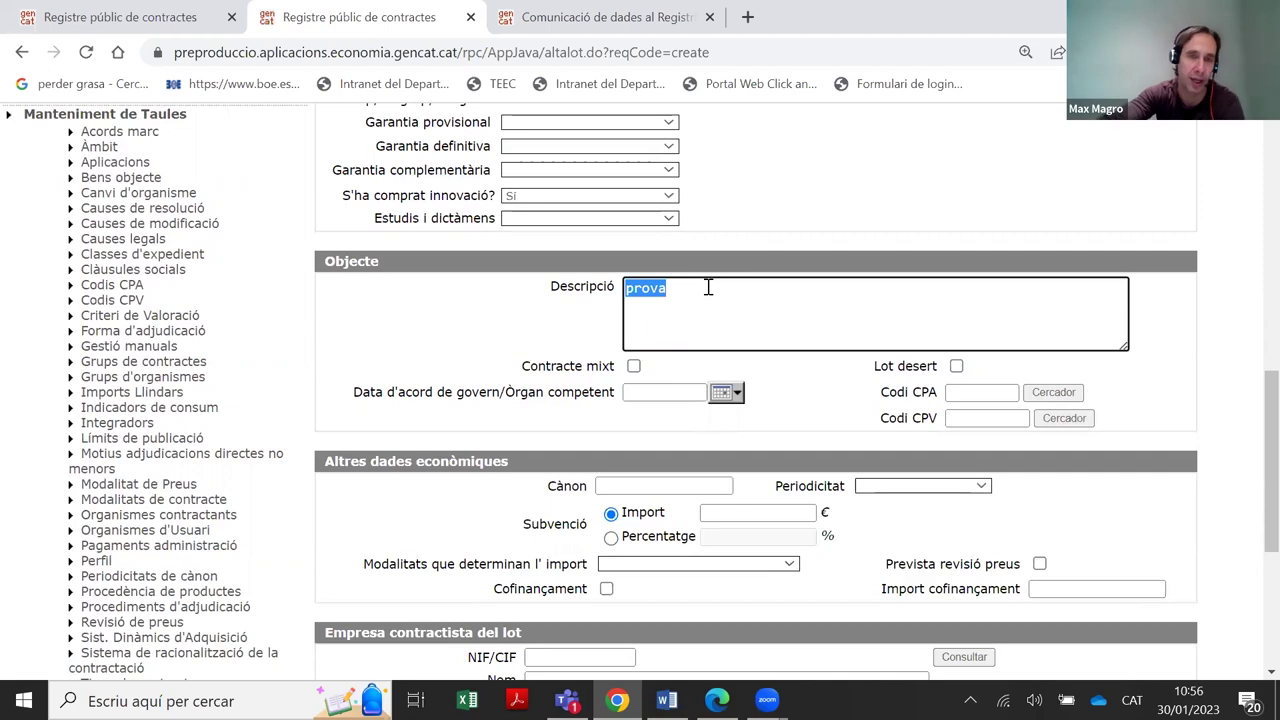
pyautogui.press('BackSpace')
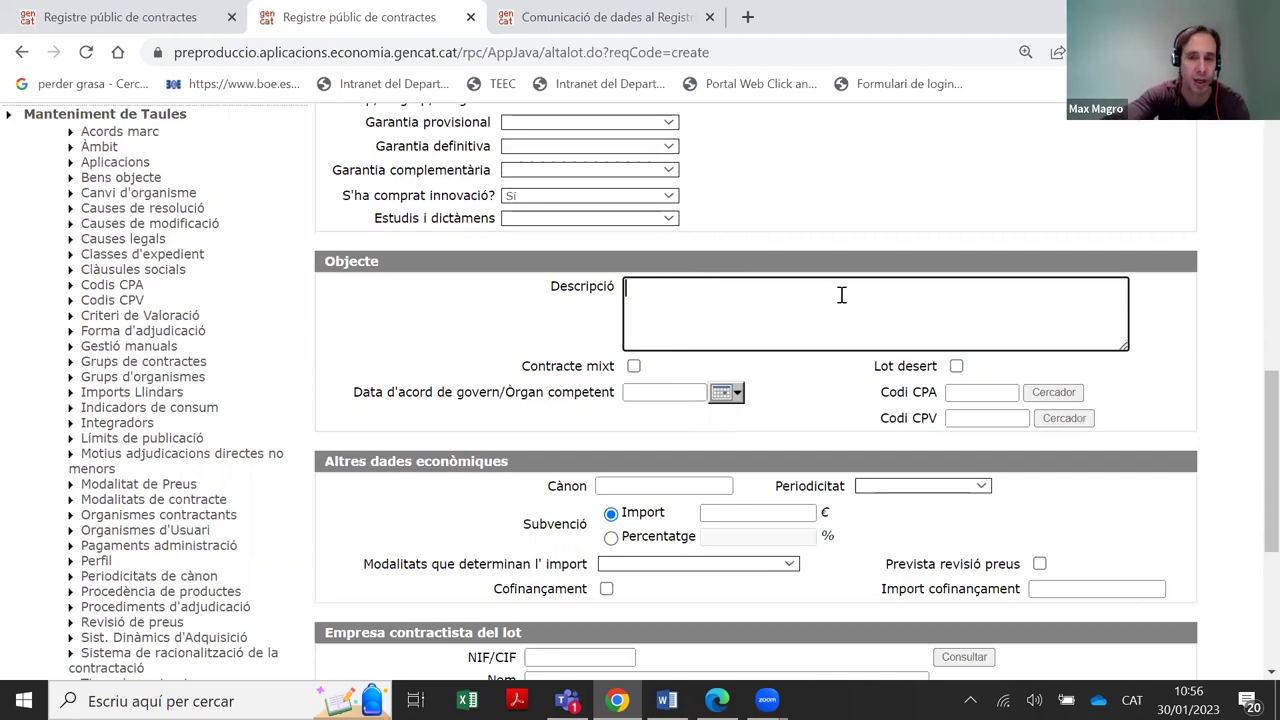
# Examine the lot's Codi CPV and Cànon fields and the Periodicitat options without entering anything
pyautogui.scroll(-1, 845, 295)
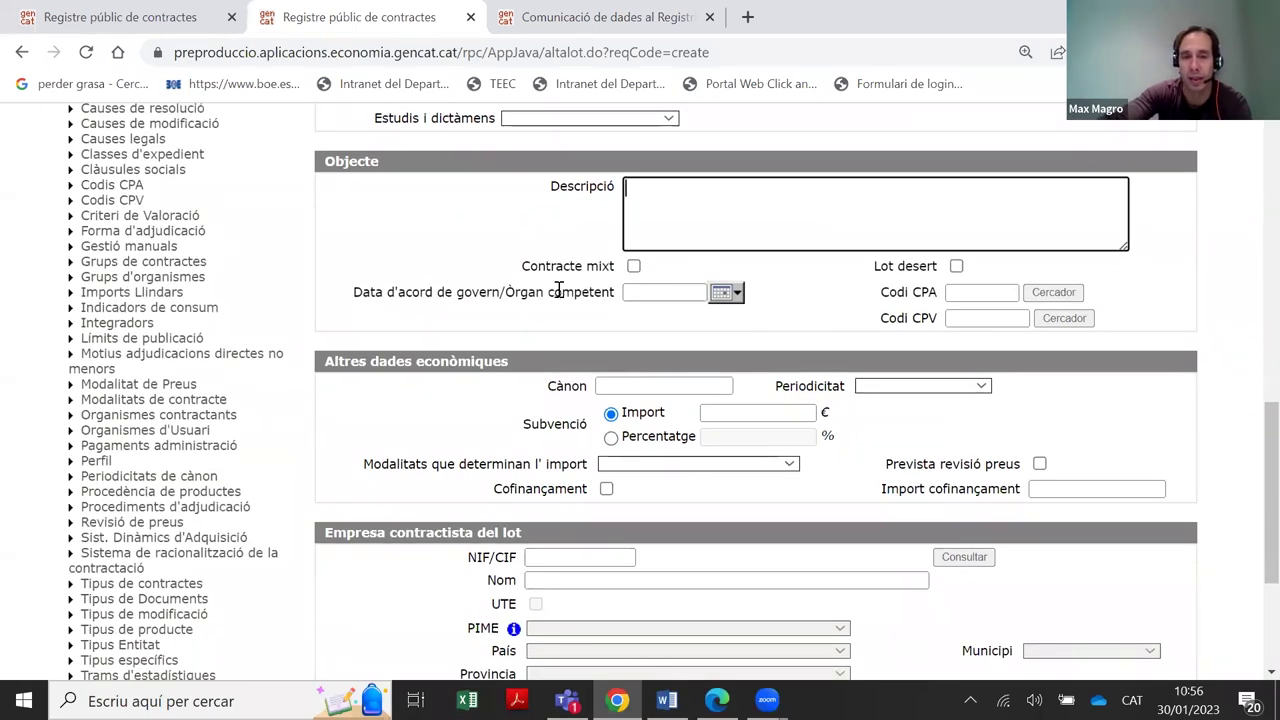
pyautogui.scroll(-1, 940, 250)
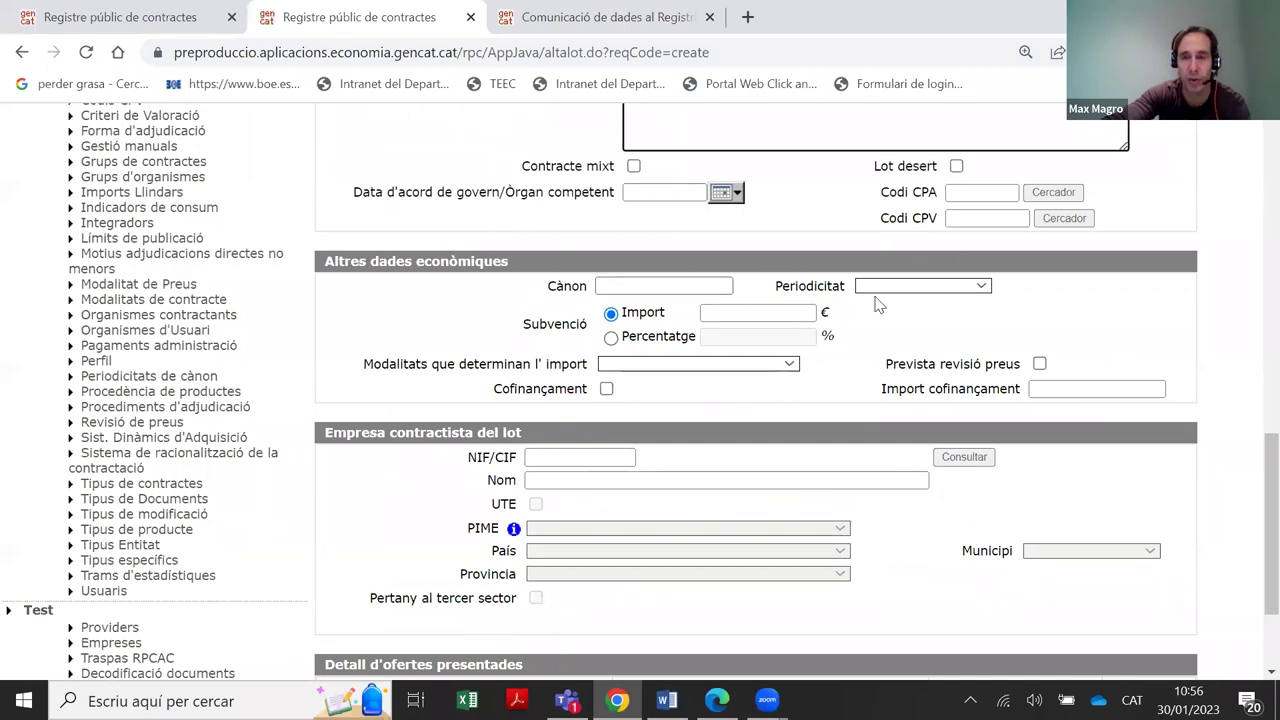
pyautogui.click(948, 221)
pyautogui.moveTo(876, 220); pyautogui.dragTo(957, 220)
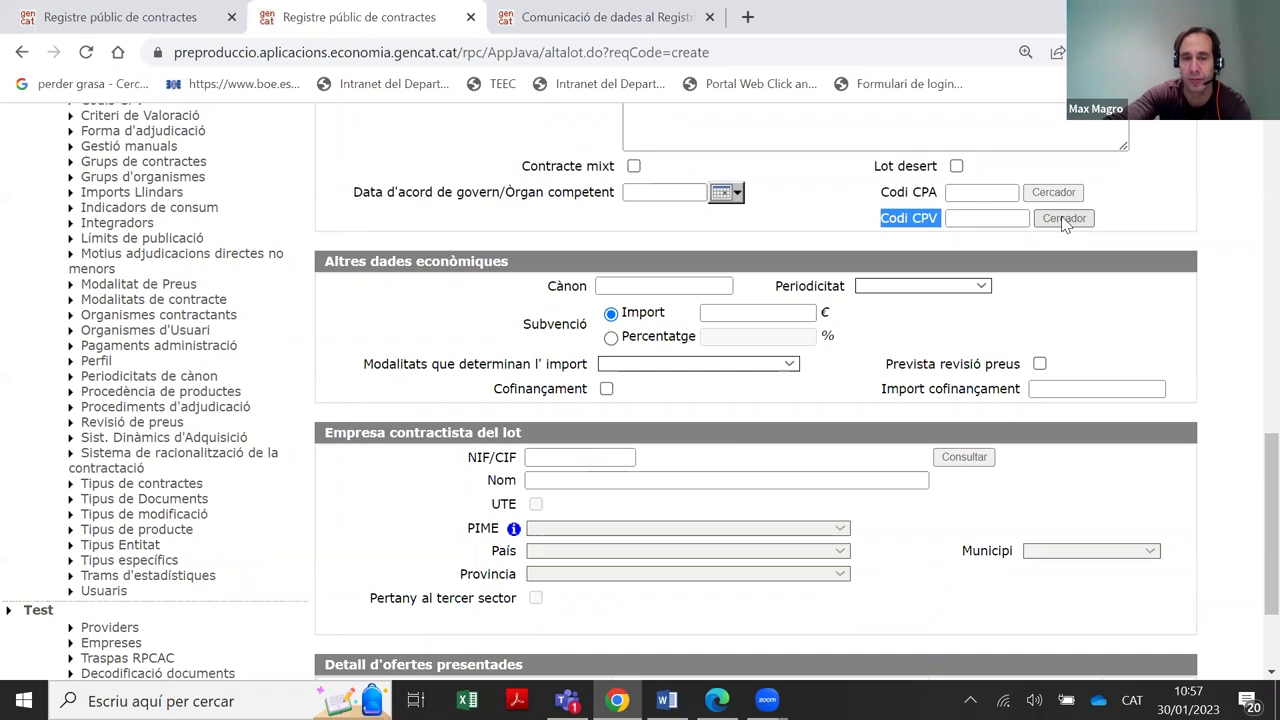
pyautogui.scroll(-1, 1065, 225)
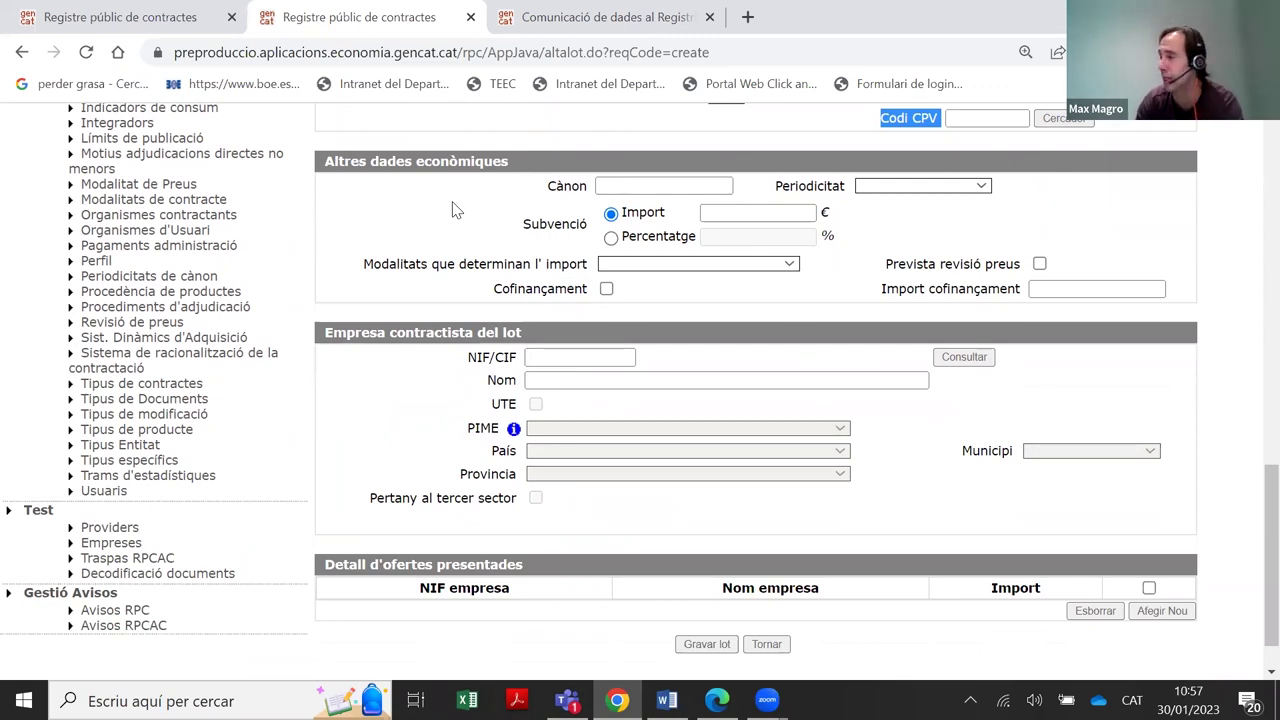
pyautogui.click(600, 188)
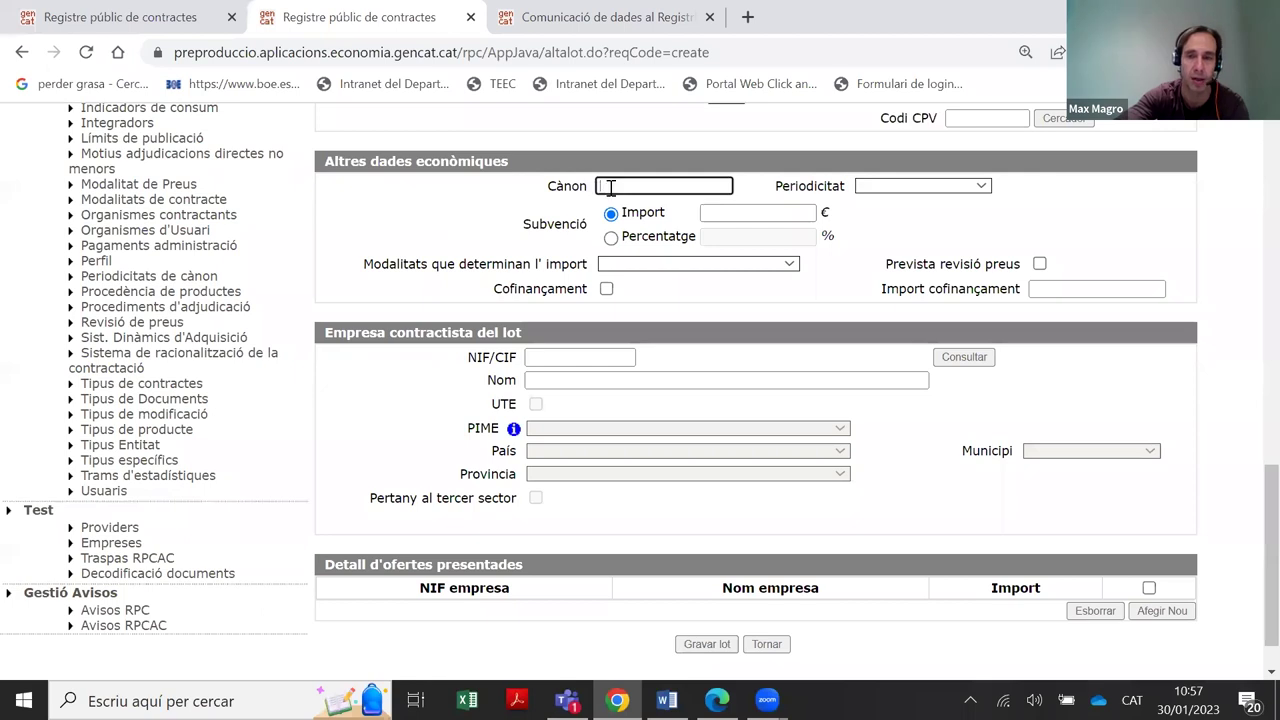
pyautogui.click(910, 187)
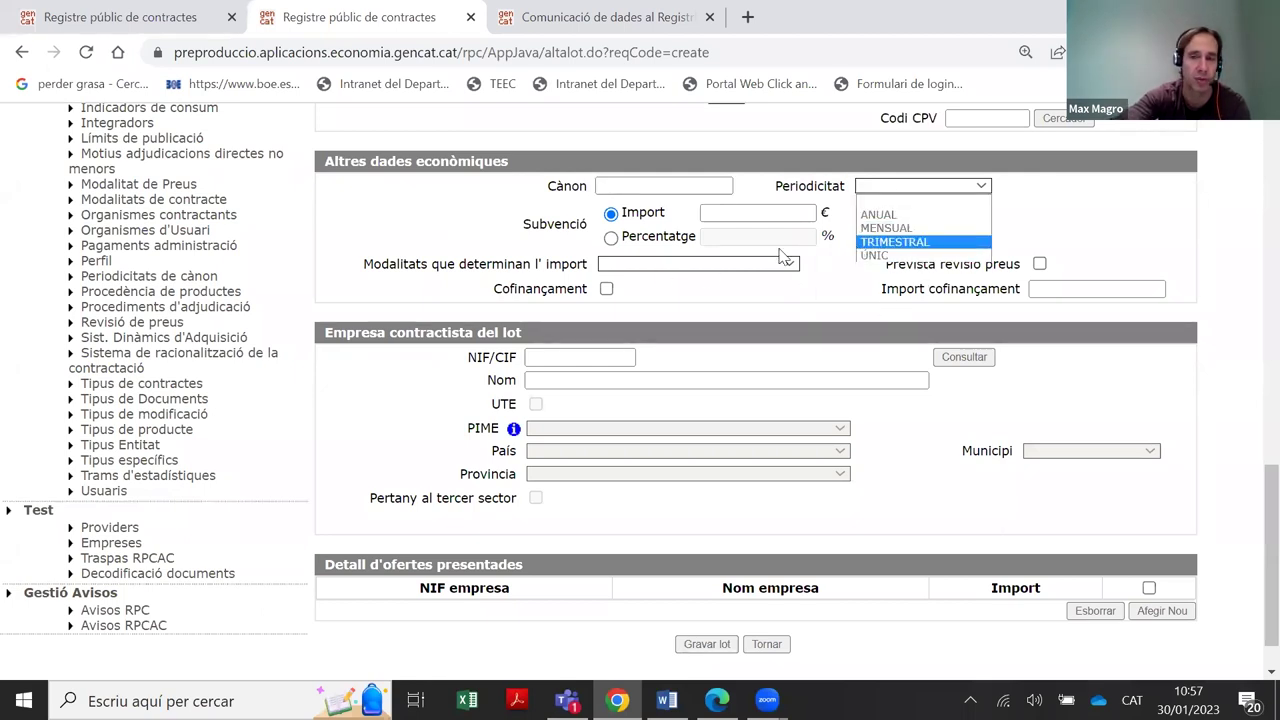
pyautogui.click(691, 298)
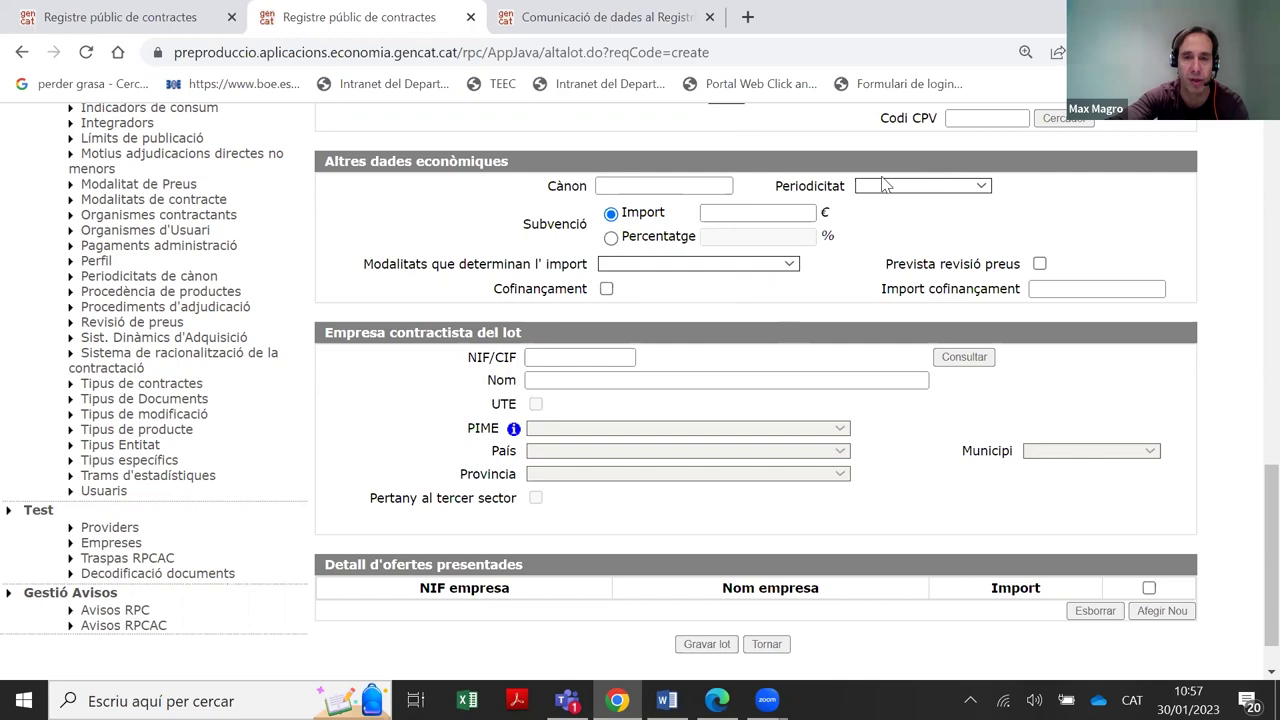
# Go back to the contract data, mark Imports a determinar, and start adding a new lot
pyautogui.click(766, 644)
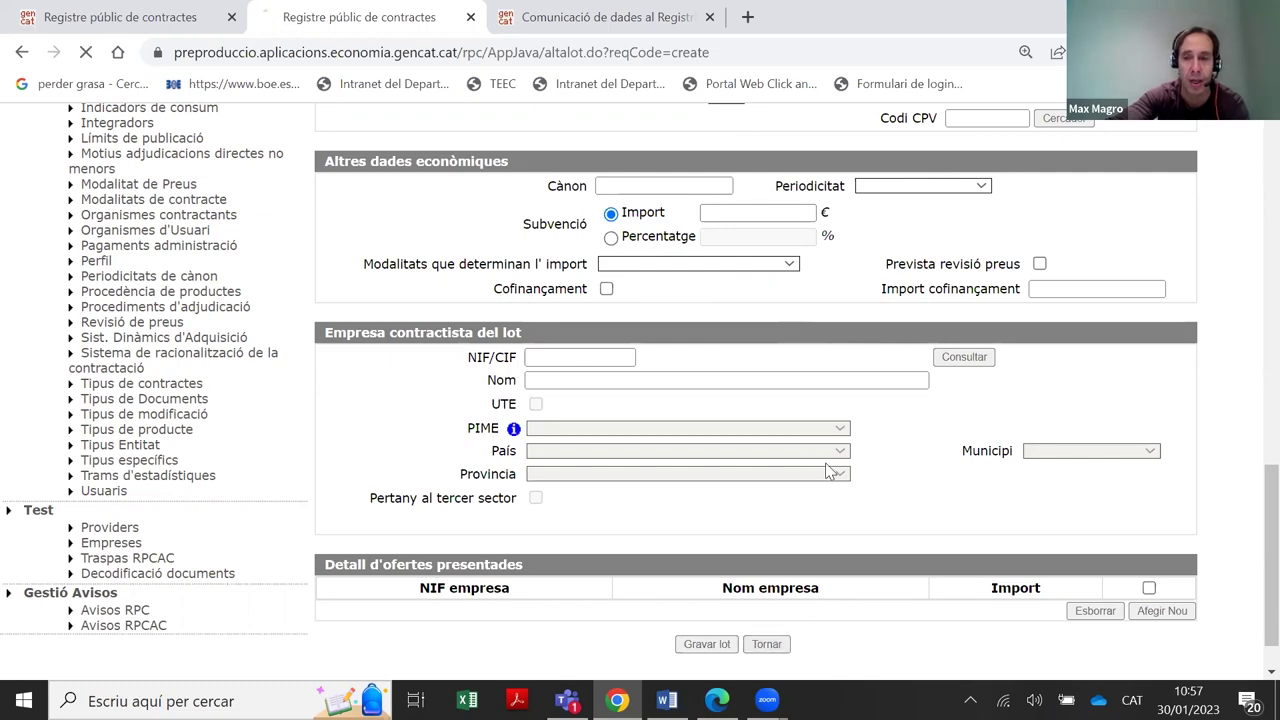
pyautogui.scroll(-5, 845, 393)
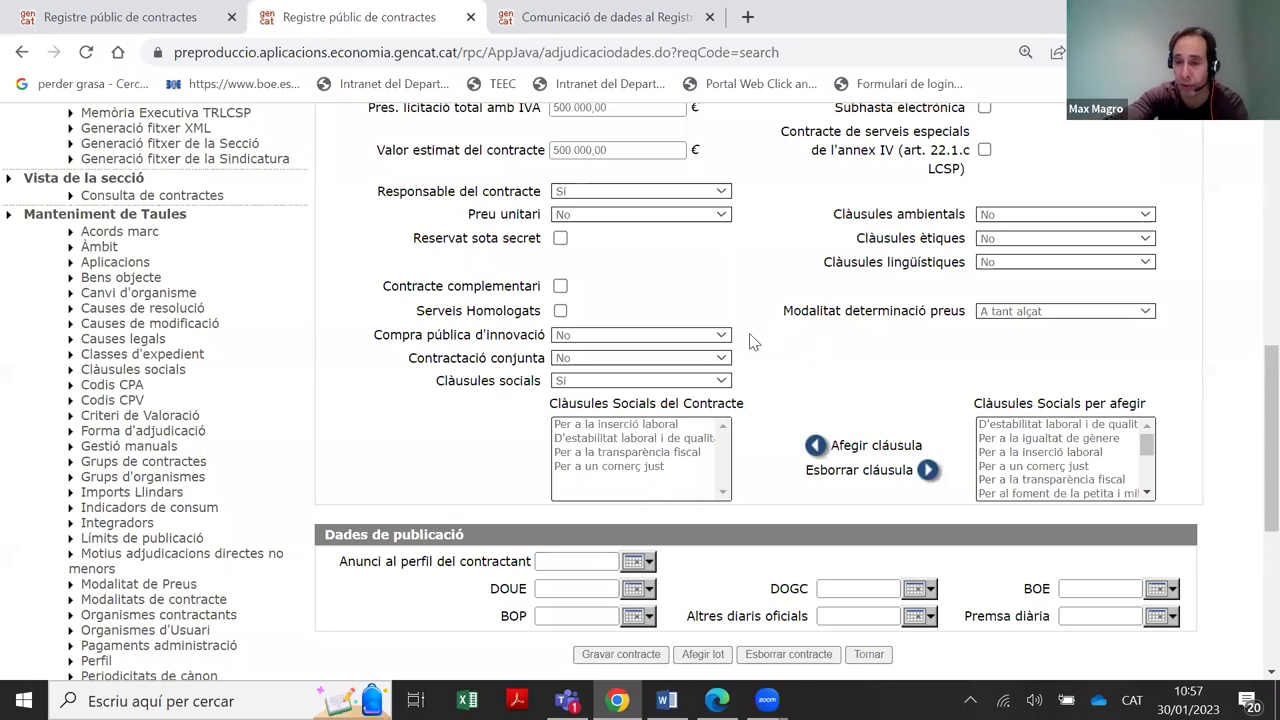
pyautogui.scroll(1, 709, 306)
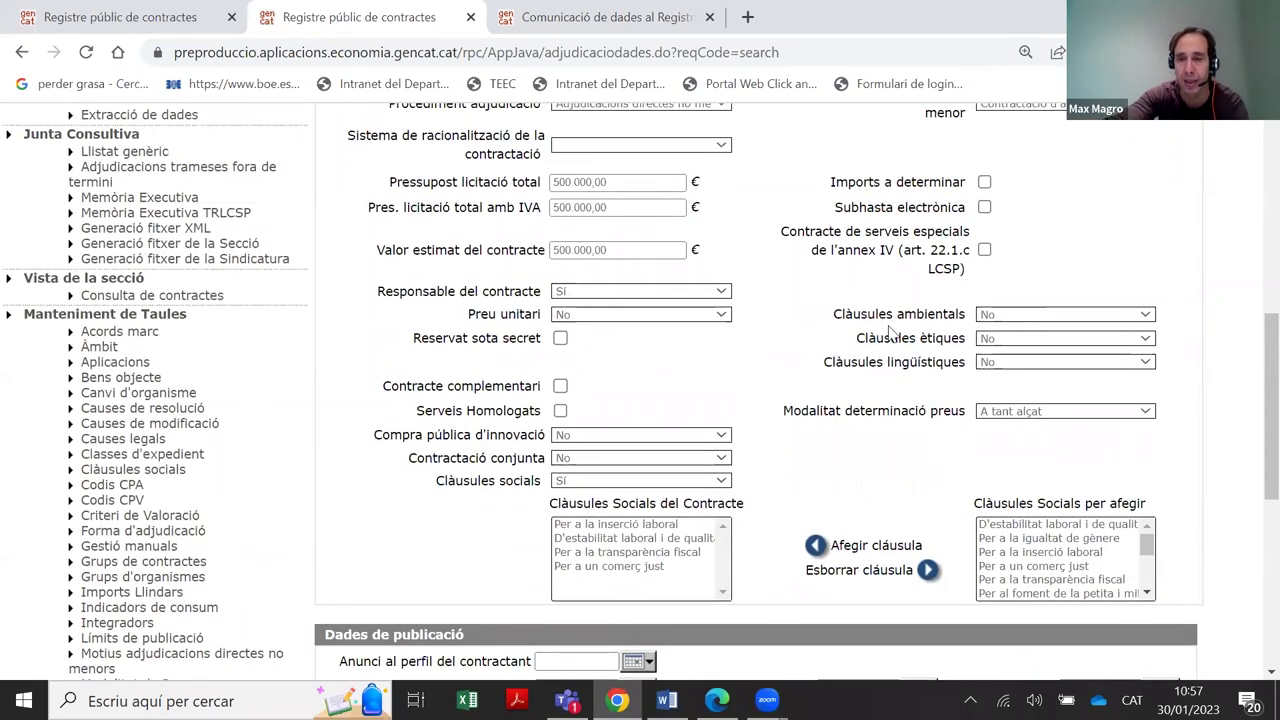
pyautogui.moveTo(835, 186); pyautogui.dragTo(1000, 186)
pyautogui.click(986, 183)
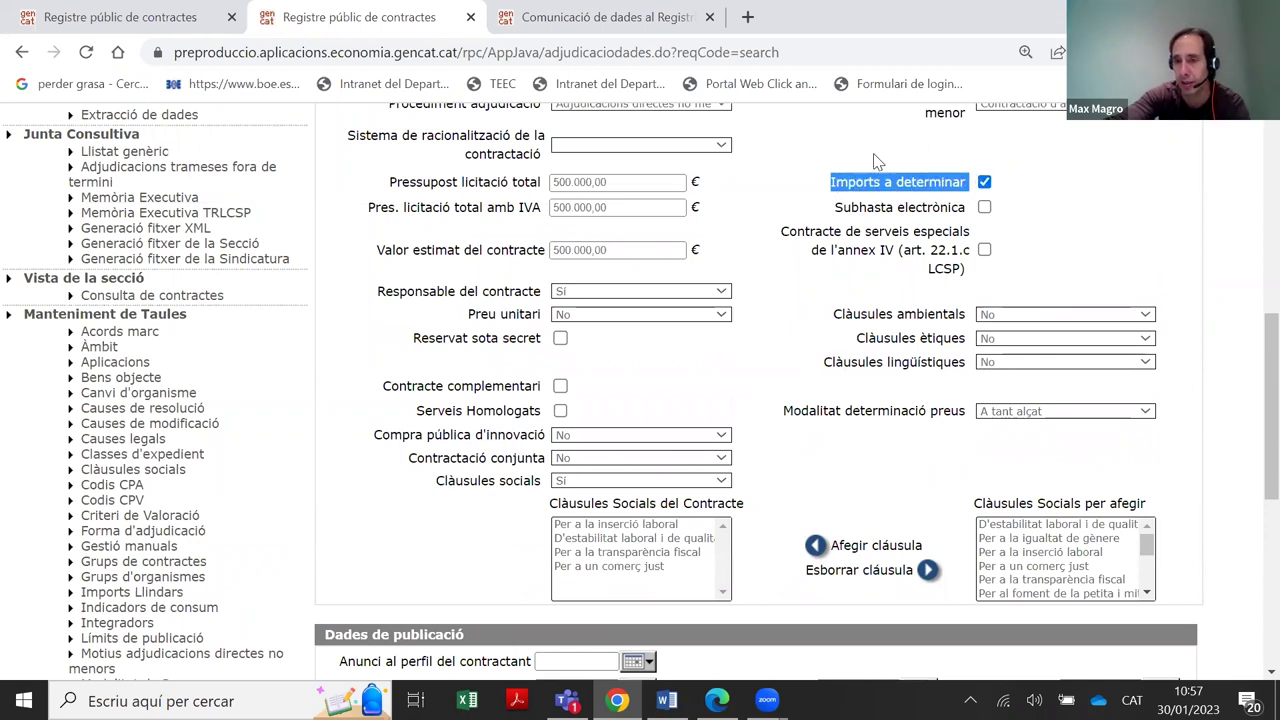
pyautogui.scroll(-4, 829, 457)
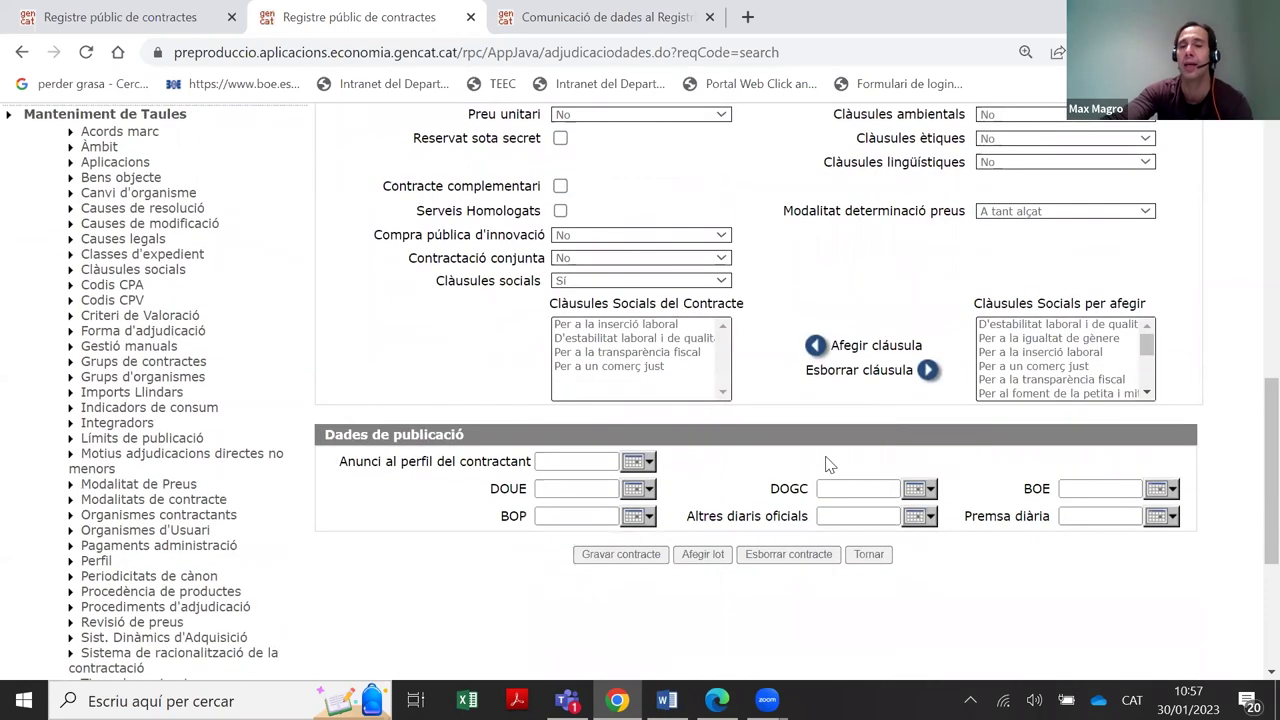
pyautogui.click(700, 354)
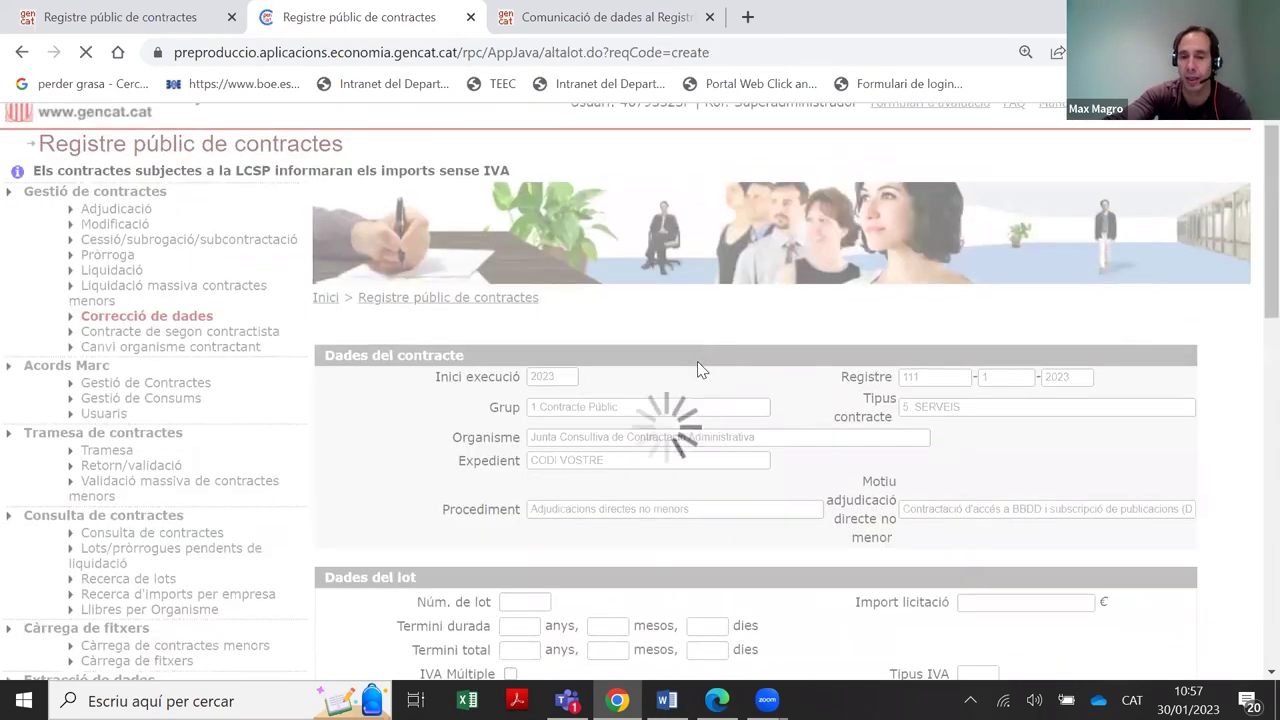
# Enter the contractor's NIF/CIF under Empresa contractista del lot, look up its registered details, and check the Nom and Provincia fields
pyautogui.scroll(-4, 697, 361)
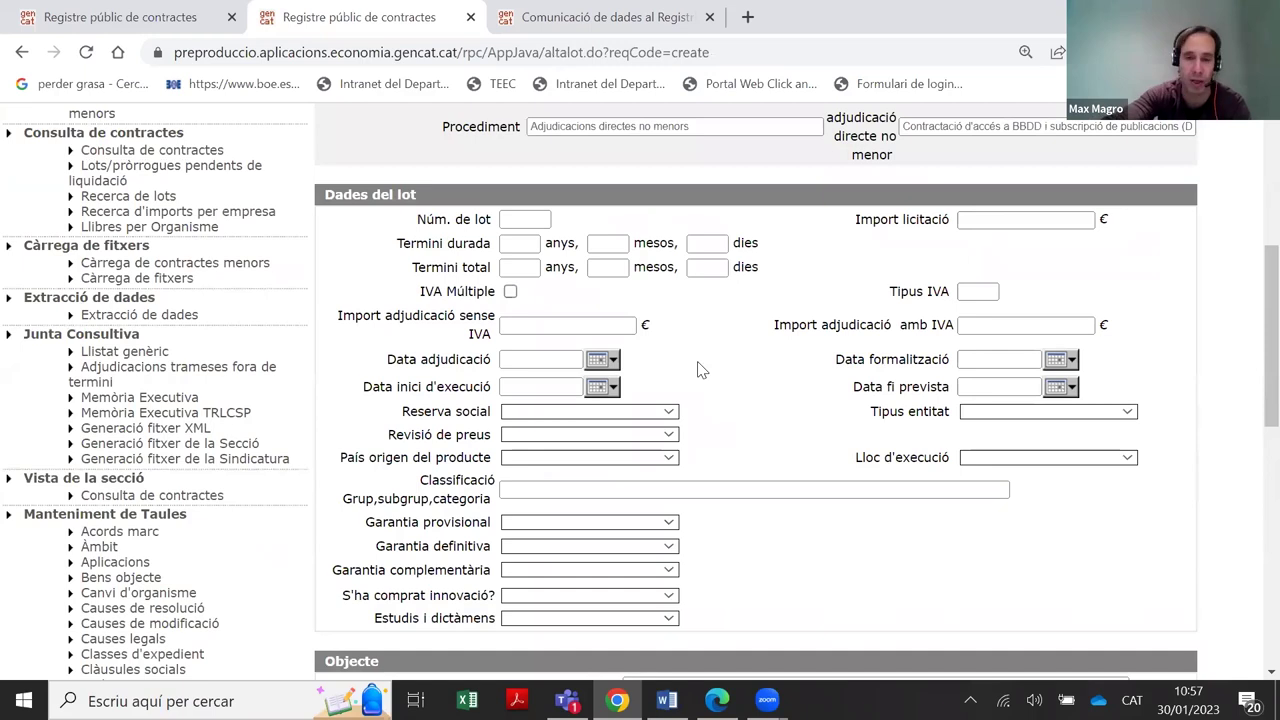
pyautogui.scroll(-2, 702, 369)
pyautogui.scroll(-4, 702, 369)
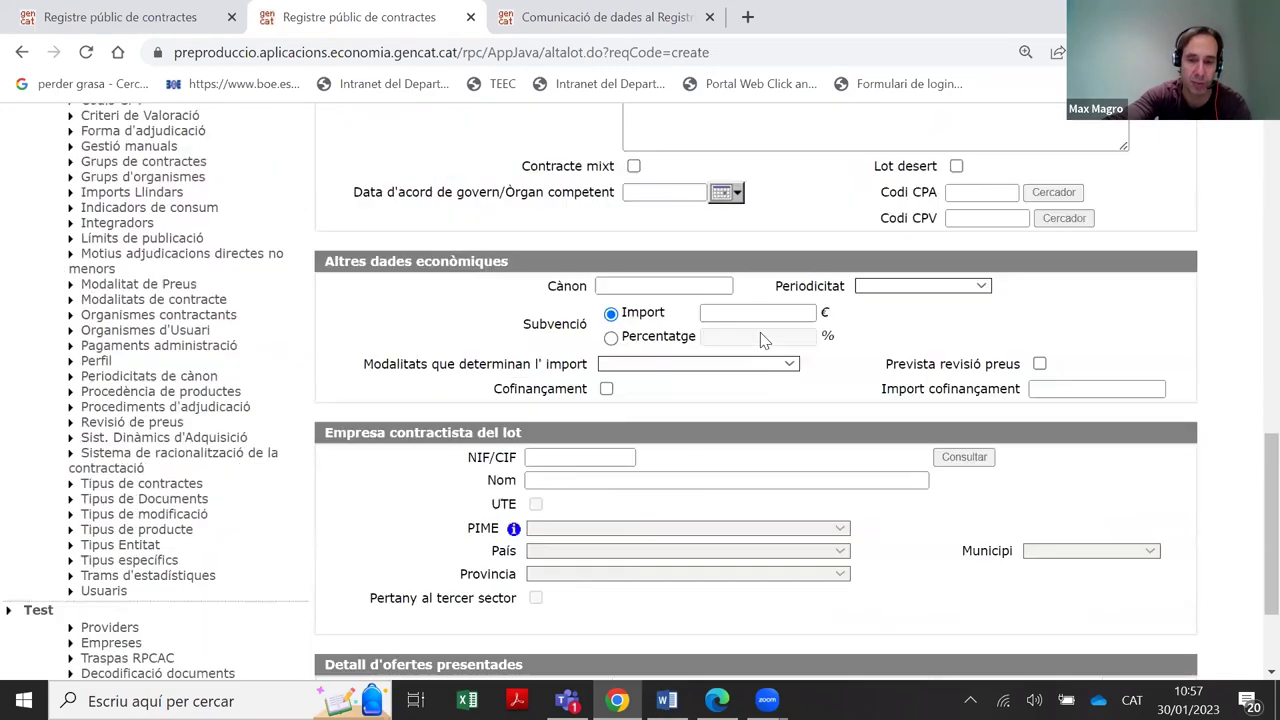
pyautogui.scroll(-1, 781, 245)
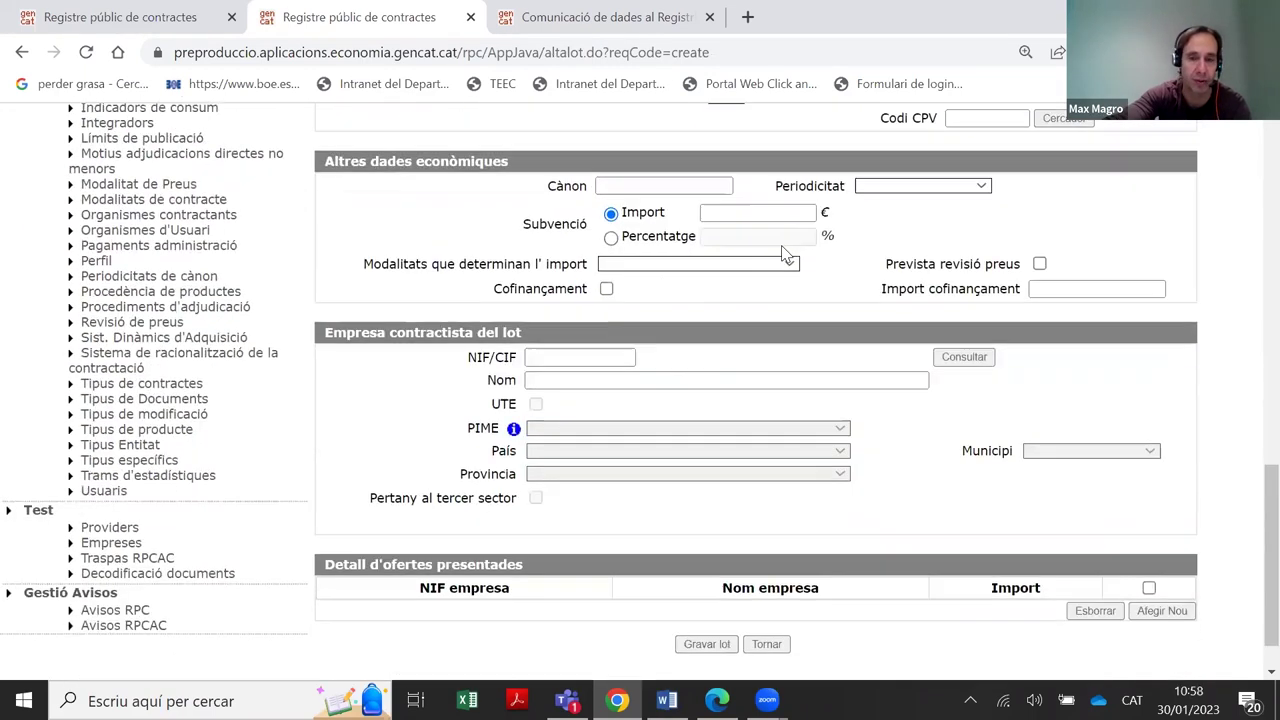
pyautogui.click(527, 357)
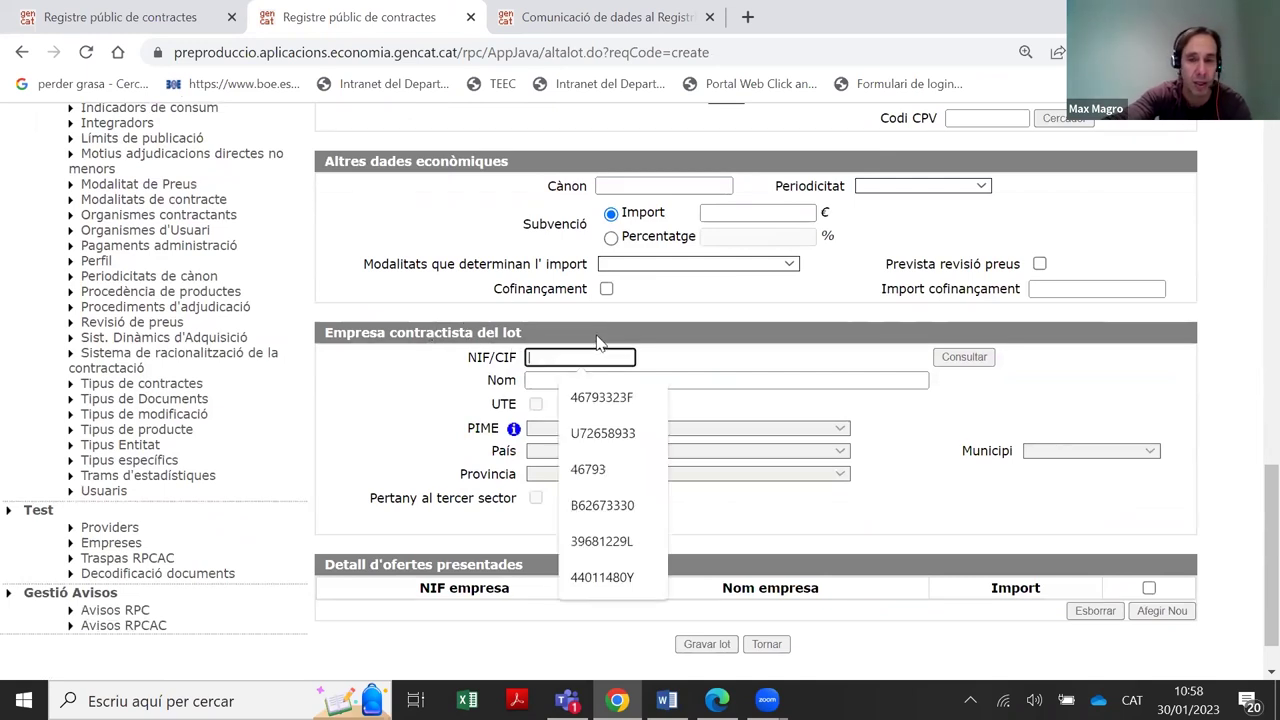
pyautogui.click(590, 398)
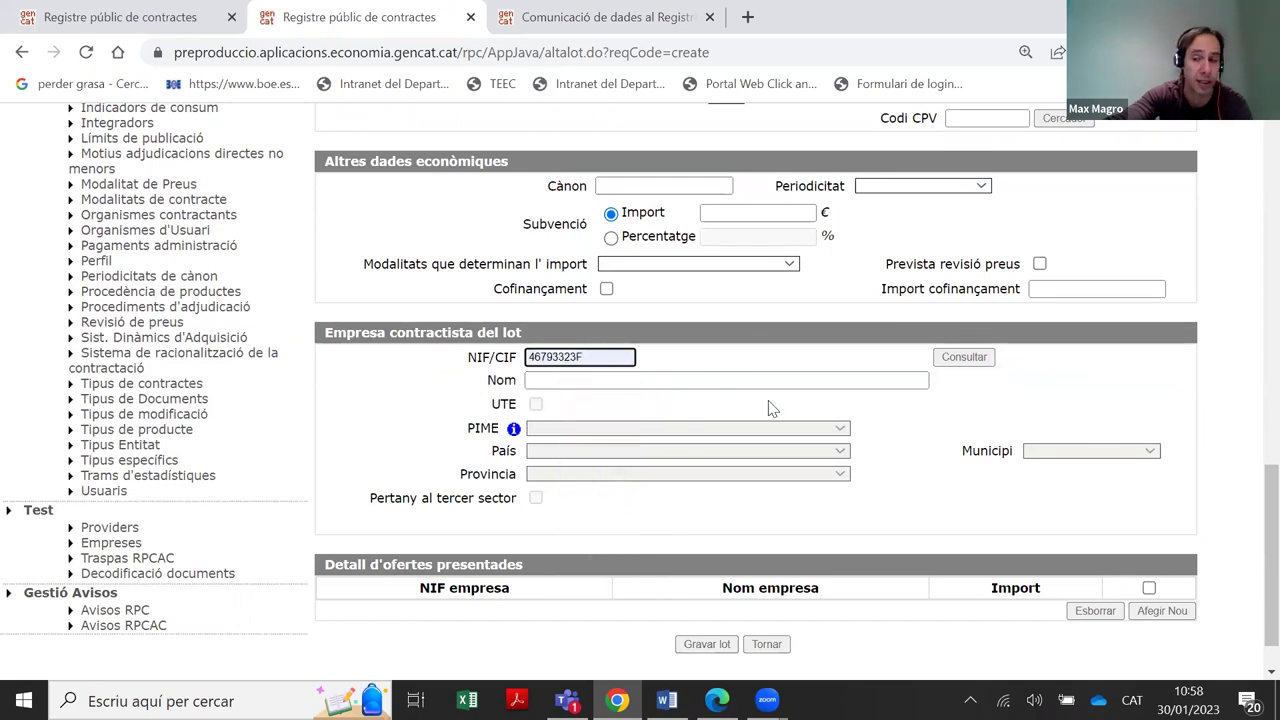
pyautogui.click(948, 362)
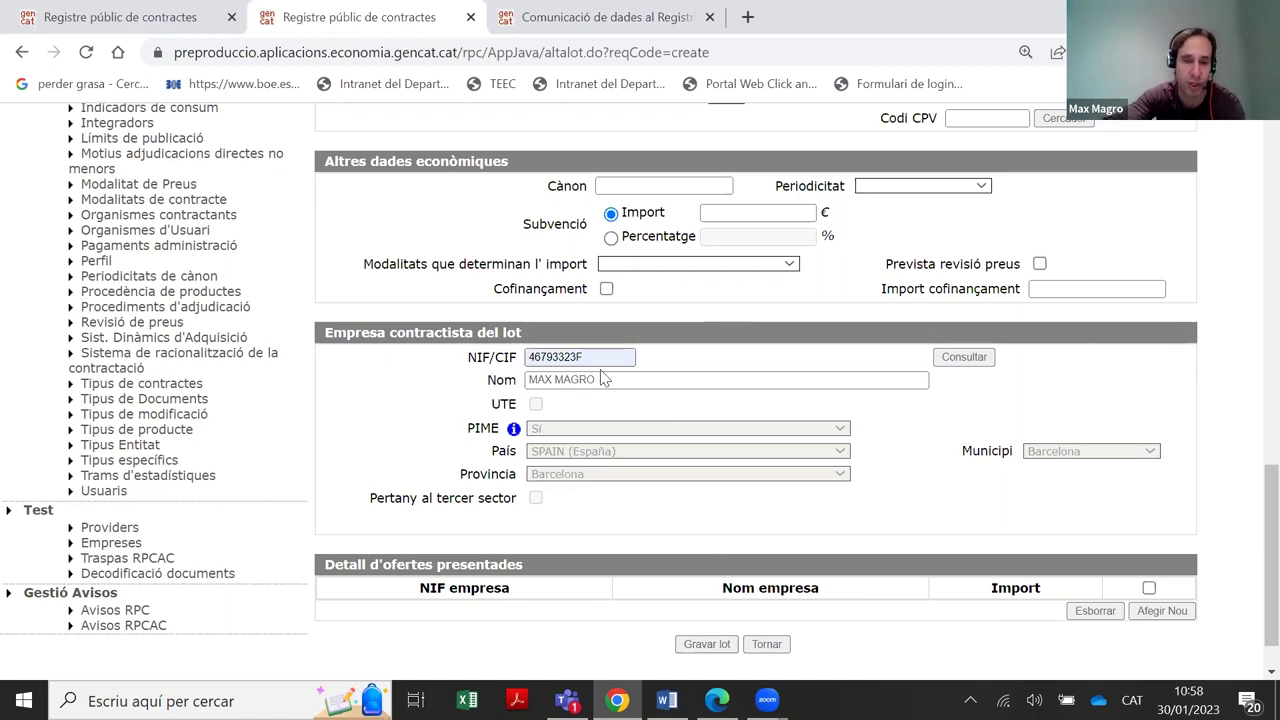
pyautogui.tripleClick(583, 384)
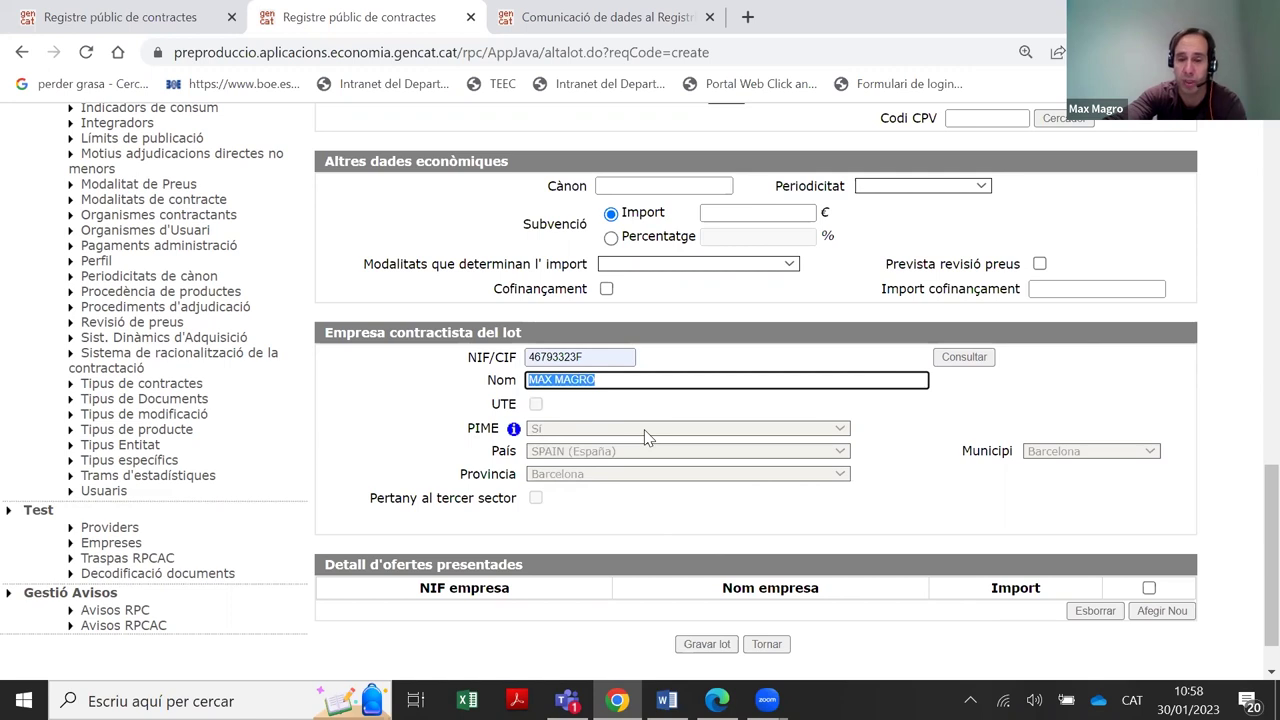
pyautogui.click(537, 468)
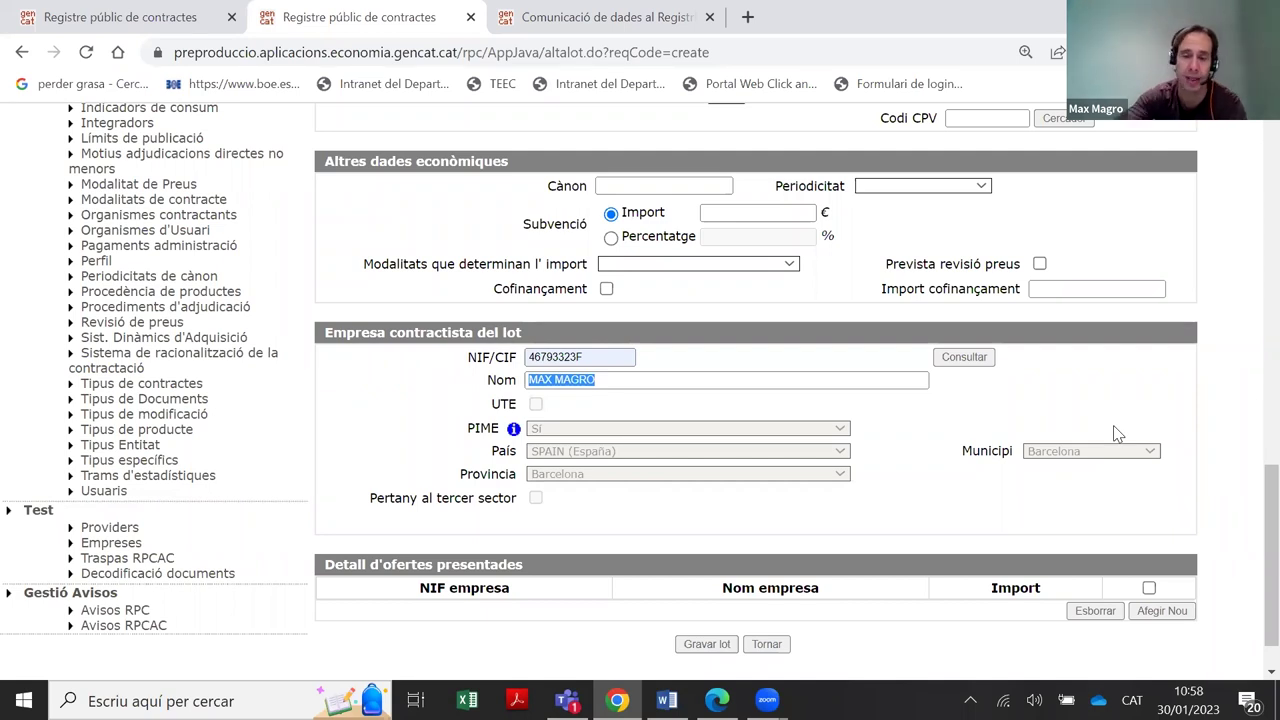
# Clear the contractor's NIF/CIF under Empresa contractista del lot
pyautogui.scroll(10, 429, 400)
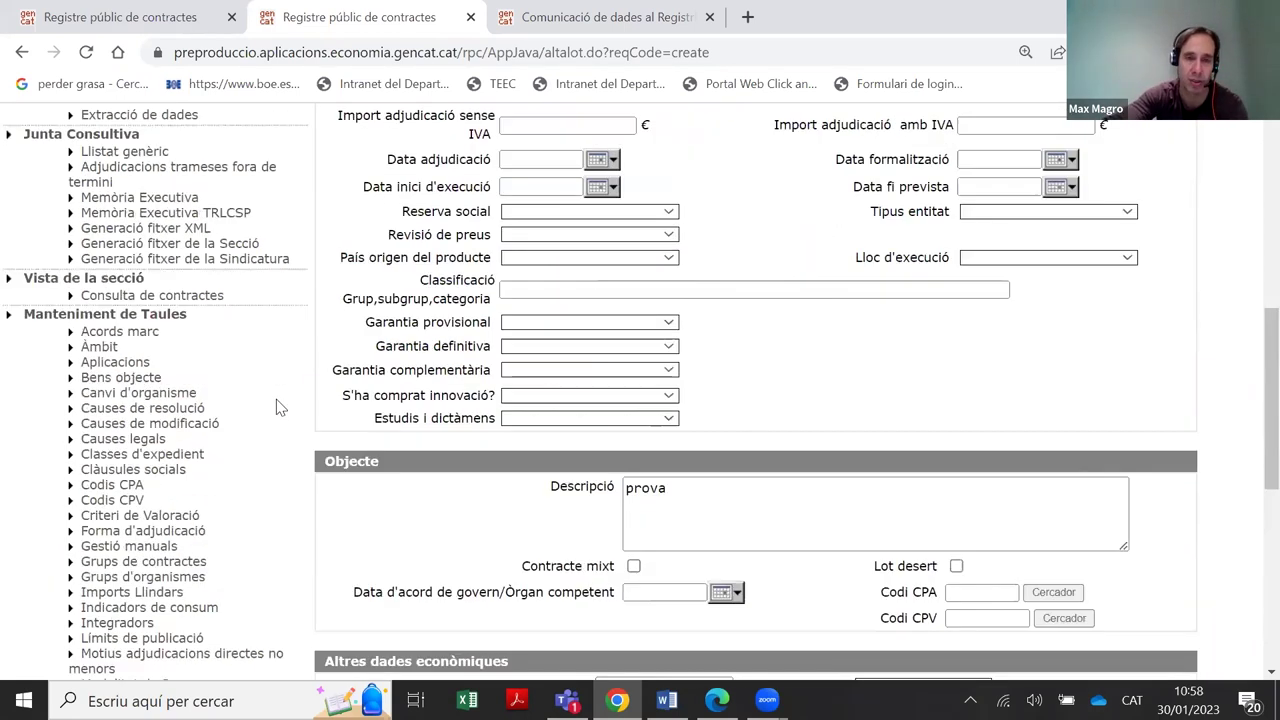
pyautogui.scroll(-10, 700, 360)
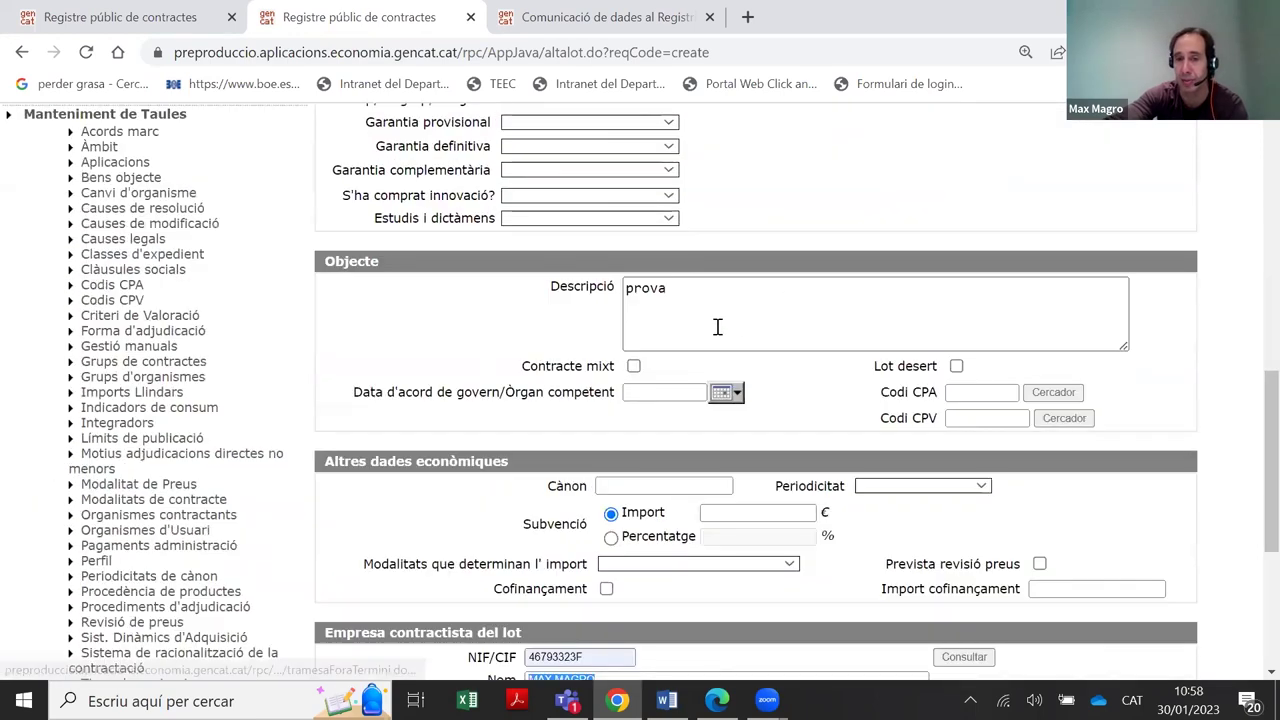
pyautogui.scroll(-1, 632, 375)
pyautogui.click(571, 357)
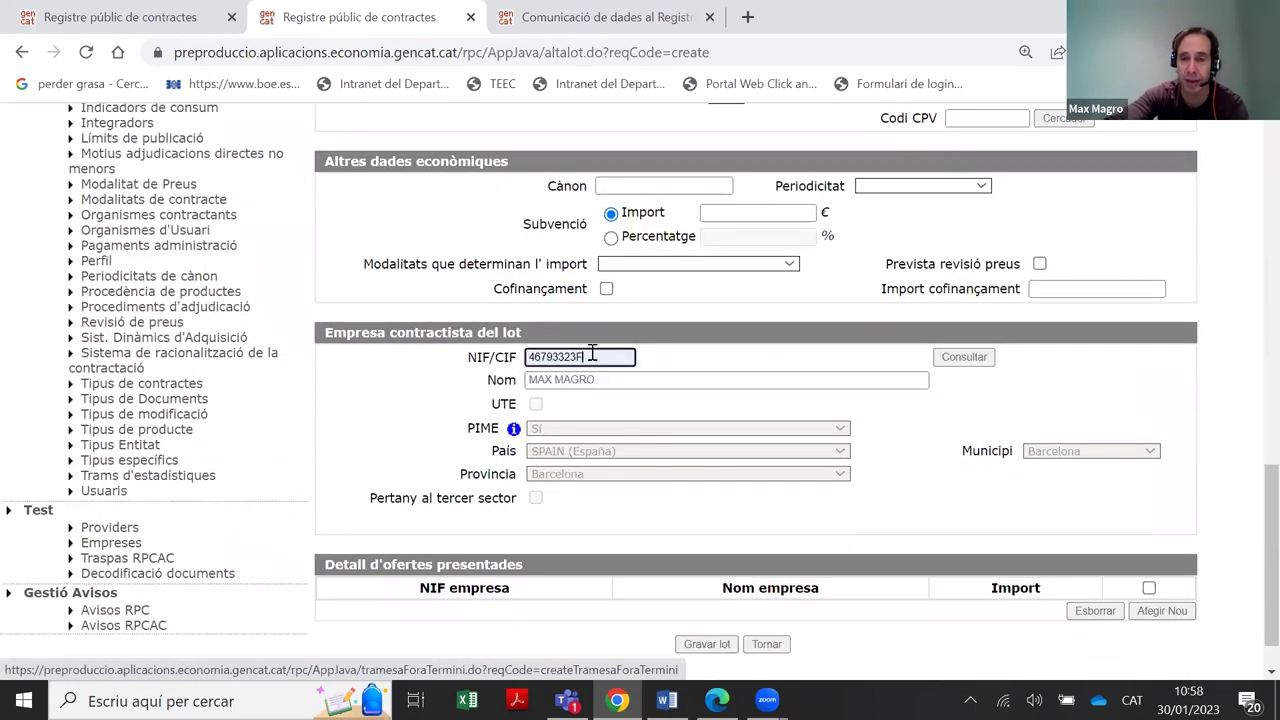
pyautogui.press('BackSpace')
pyautogui.press('BackSpace')
pyautogui.press('BackSpace')
pyautogui.press('BackSpace')
pyautogui.press('BackSpace')
pyautogui.press('BackSpace')
pyautogui.press('BackSpace')
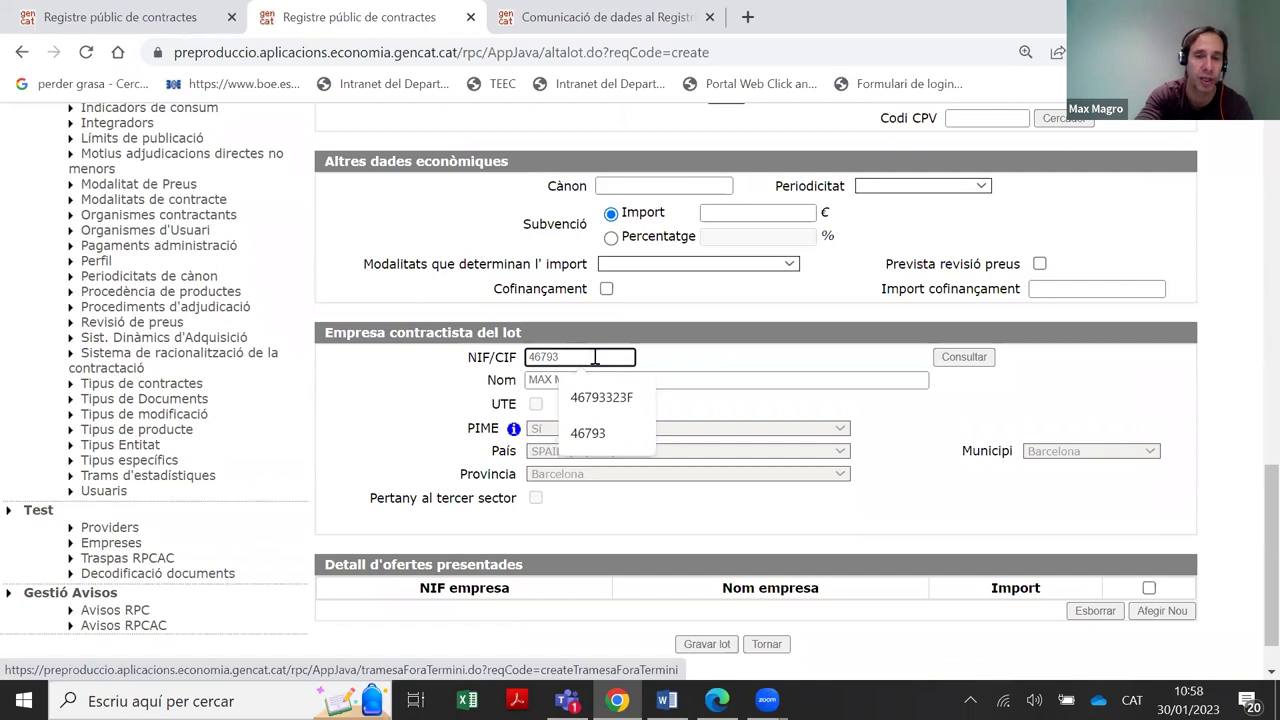
pyautogui.press('BackSpace')
pyautogui.press('BackSpace')
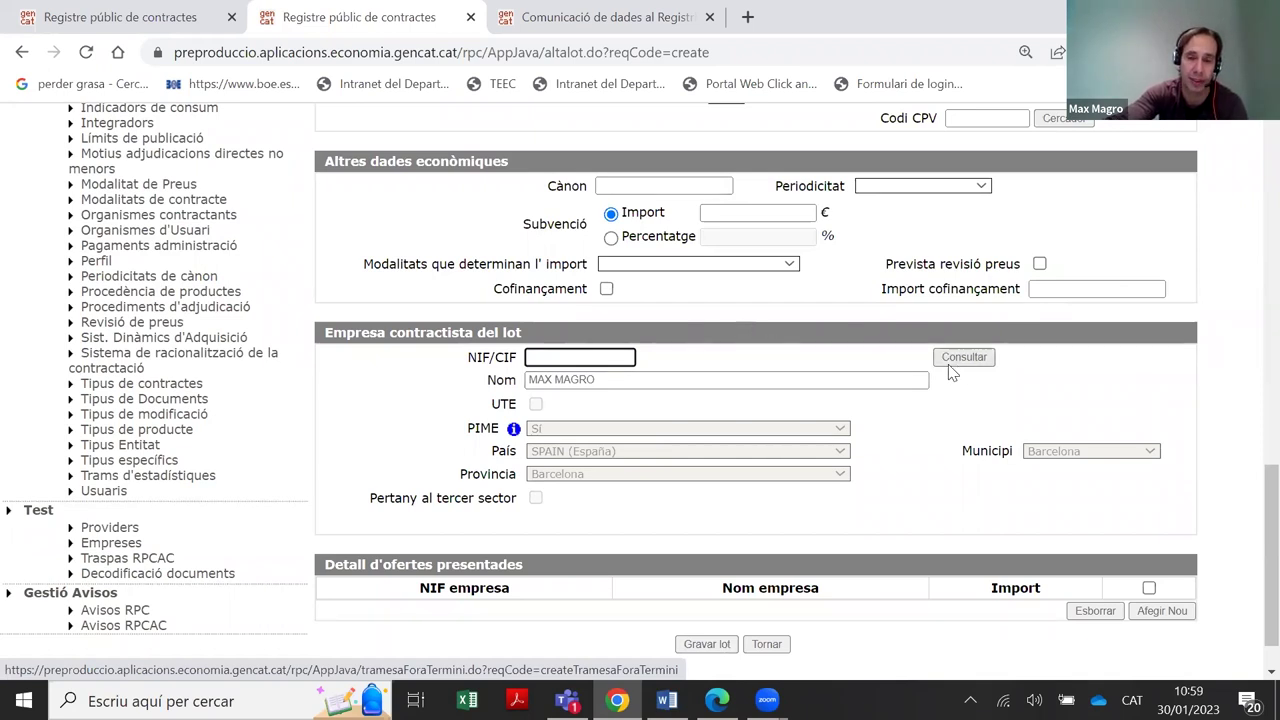
# Re-enter the contractor's NIF/CIF using the saved suggestion and check the Nom field
pyautogui.click(586, 360)
pyautogui.click(614, 398)
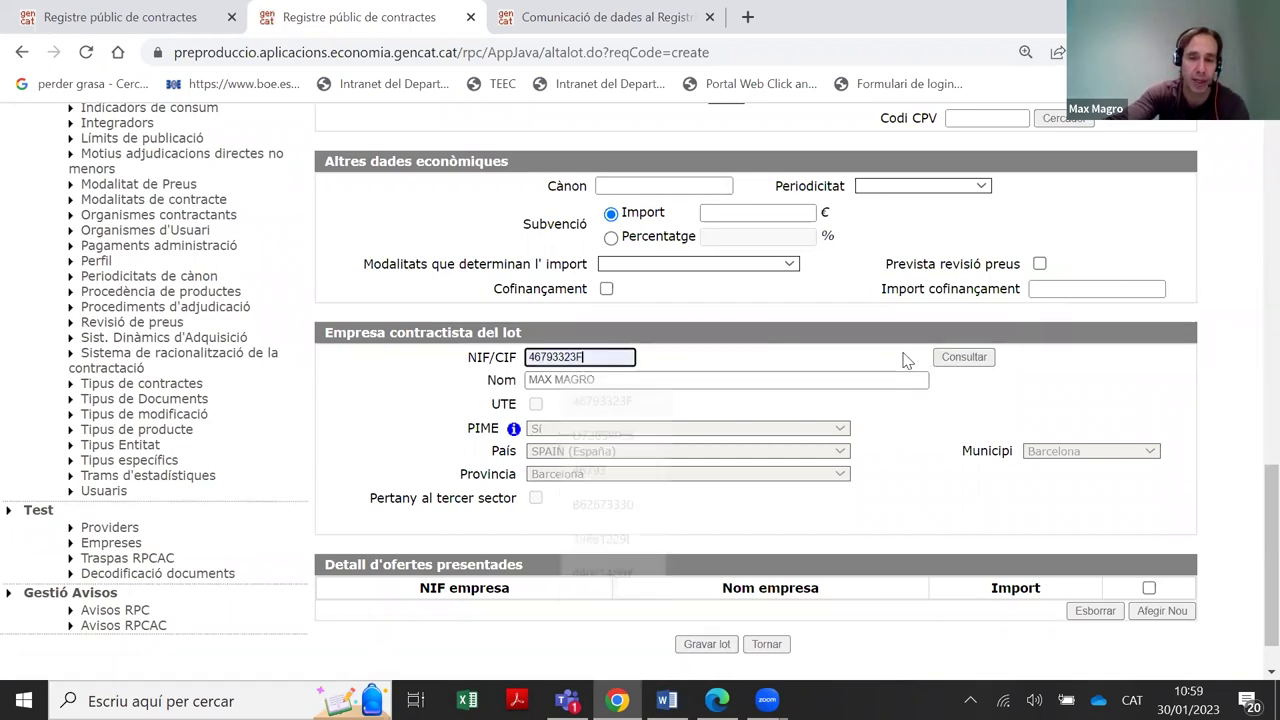
pyautogui.scroll(-1, 783, 373)
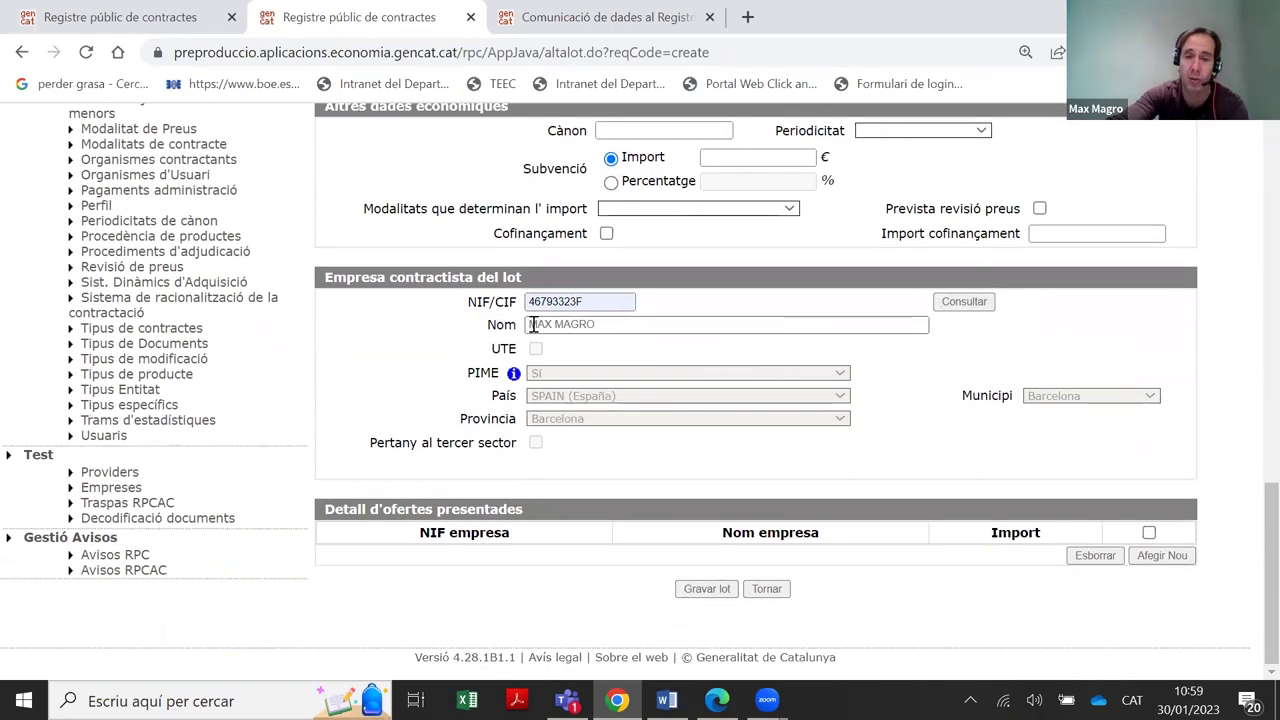
pyautogui.moveTo(488, 325); pyautogui.dragTo(645, 347)
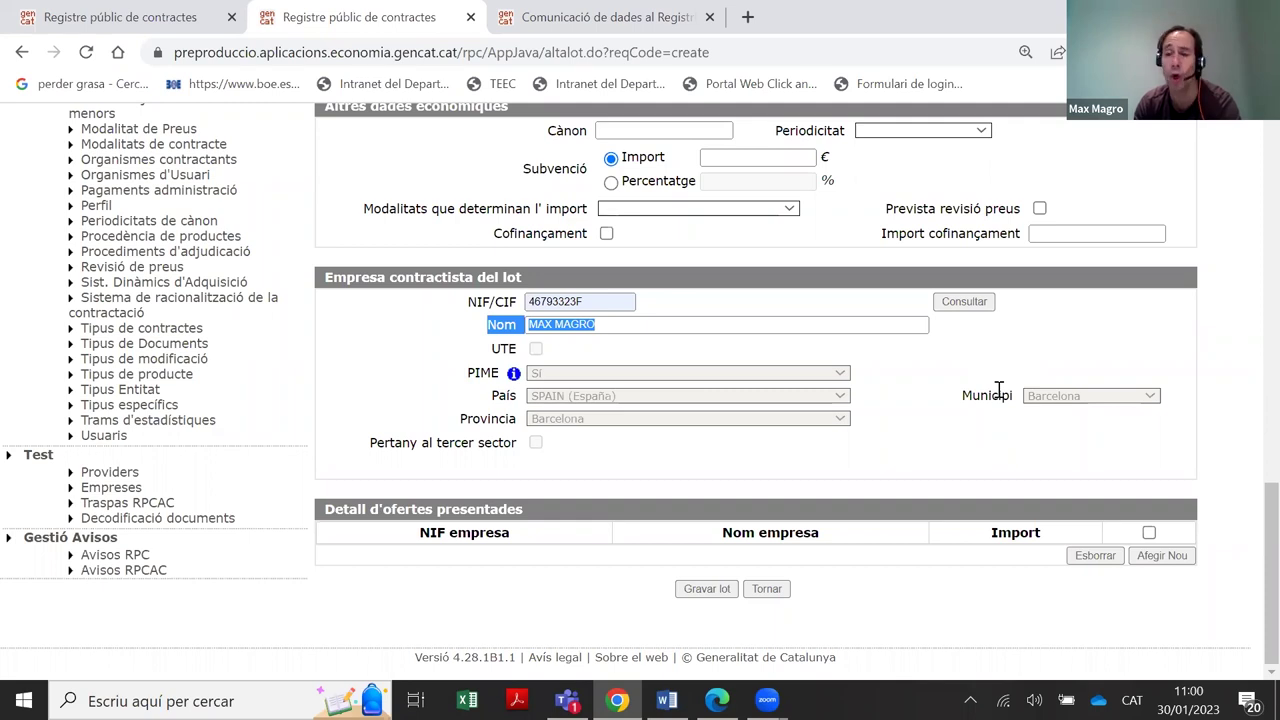
# Check the Cànon field under Altres dades econòmiques and return to the contract data without saving the lot
pyautogui.scroll(3, 998, 390)
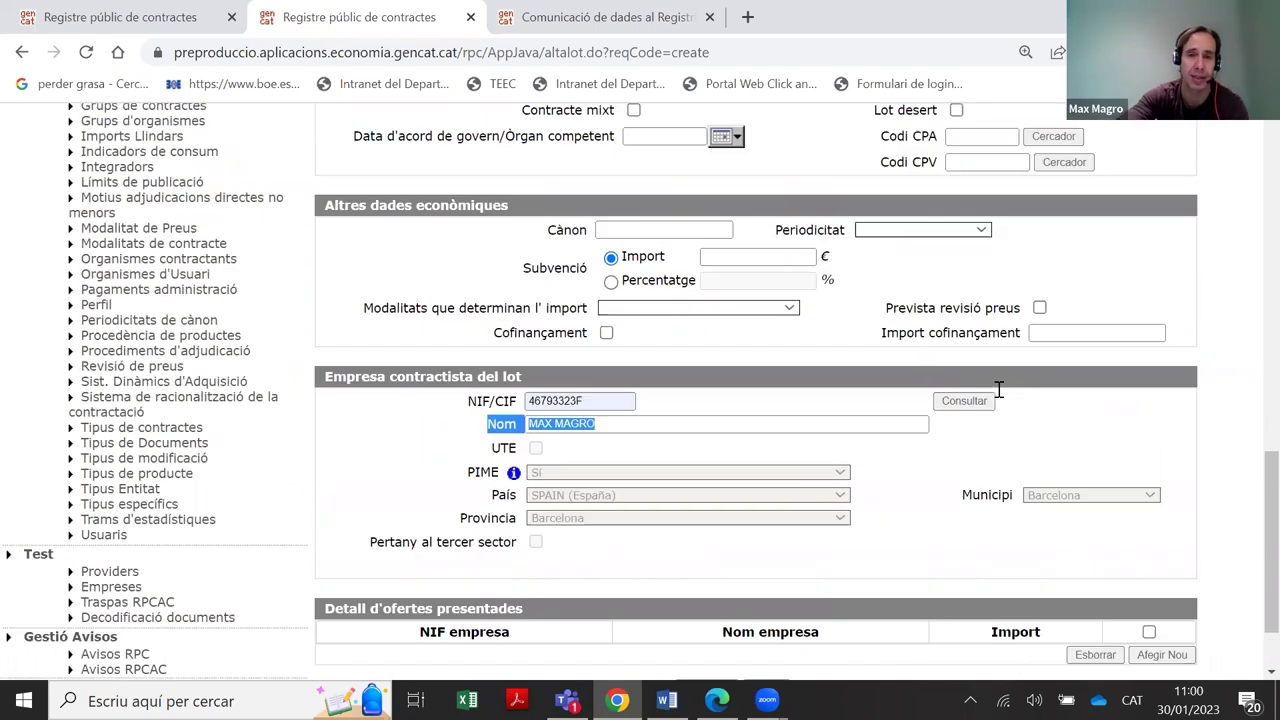
pyautogui.scroll(-2, 563, 449)
pyautogui.moveTo(318, 231); pyautogui.dragTo(614, 223)
pyautogui.click(616, 228)
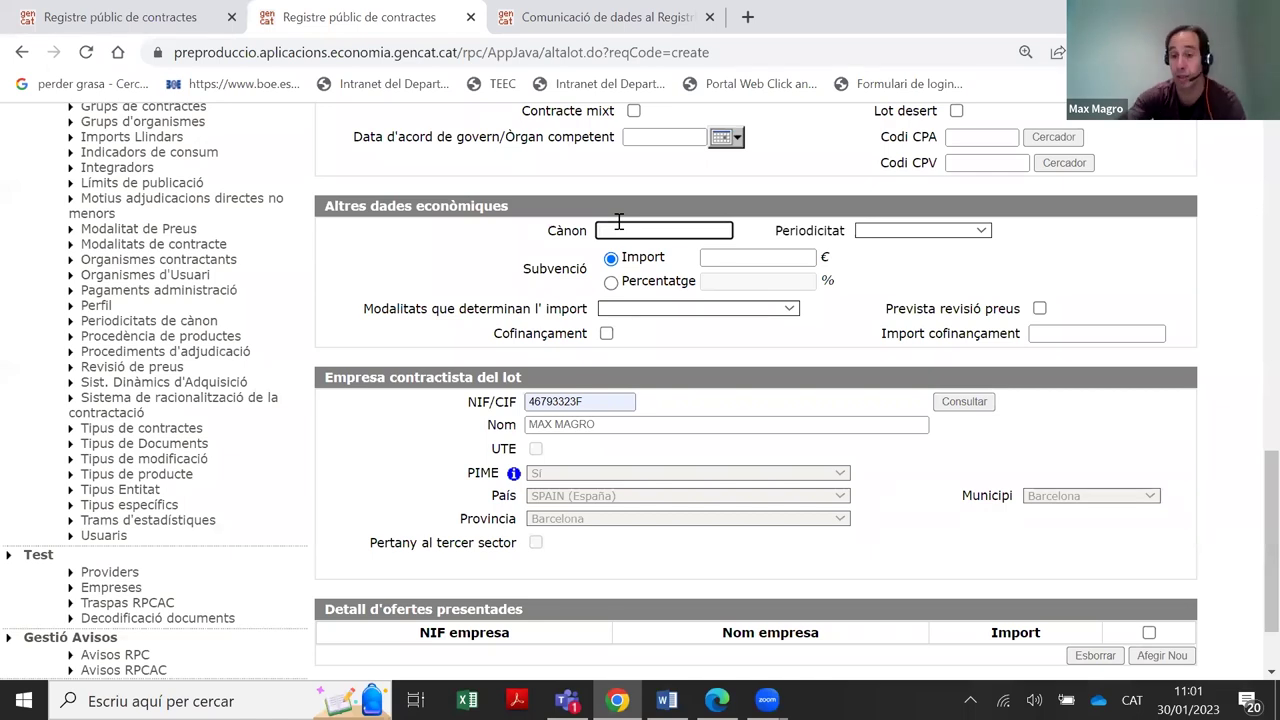
pyautogui.scroll(-1, 760, 455)
pyautogui.click(762, 589)
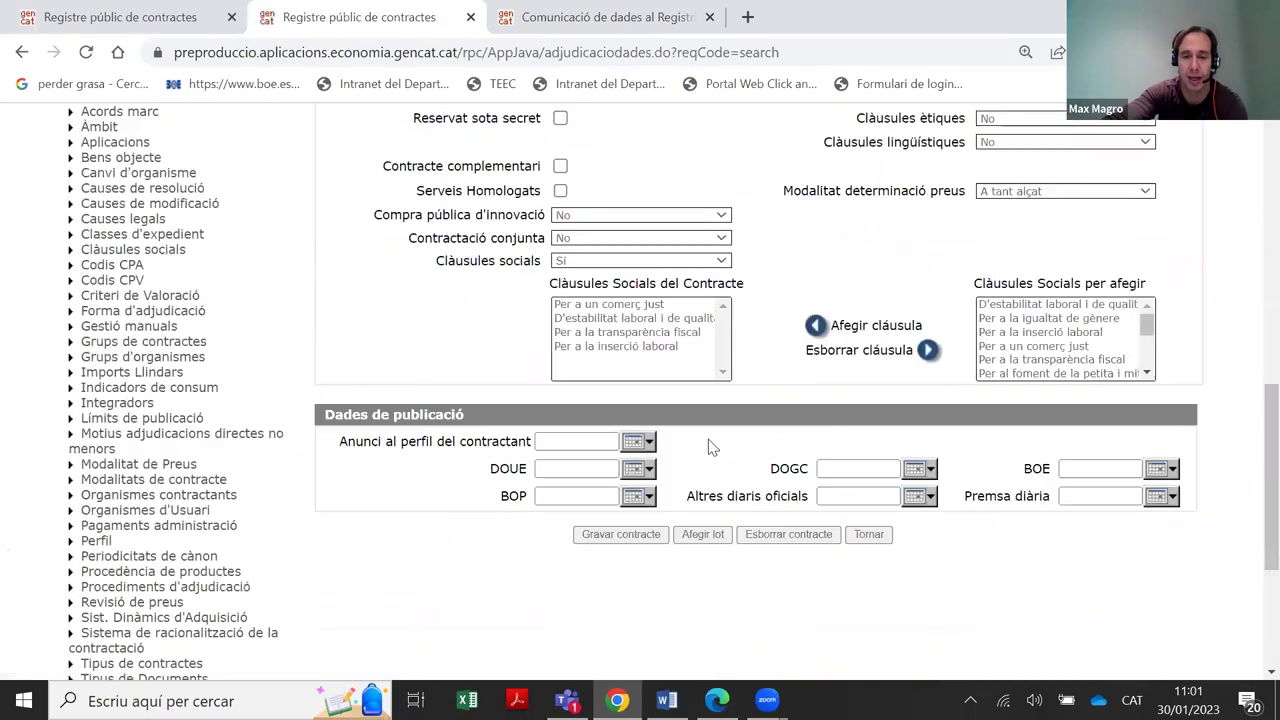
# Examine the contract's Anunci al perfil del contractant, Pluriennal and Pluriennal Sobrevingut fields without entering anything
pyautogui.scroll(-1, 708, 447)
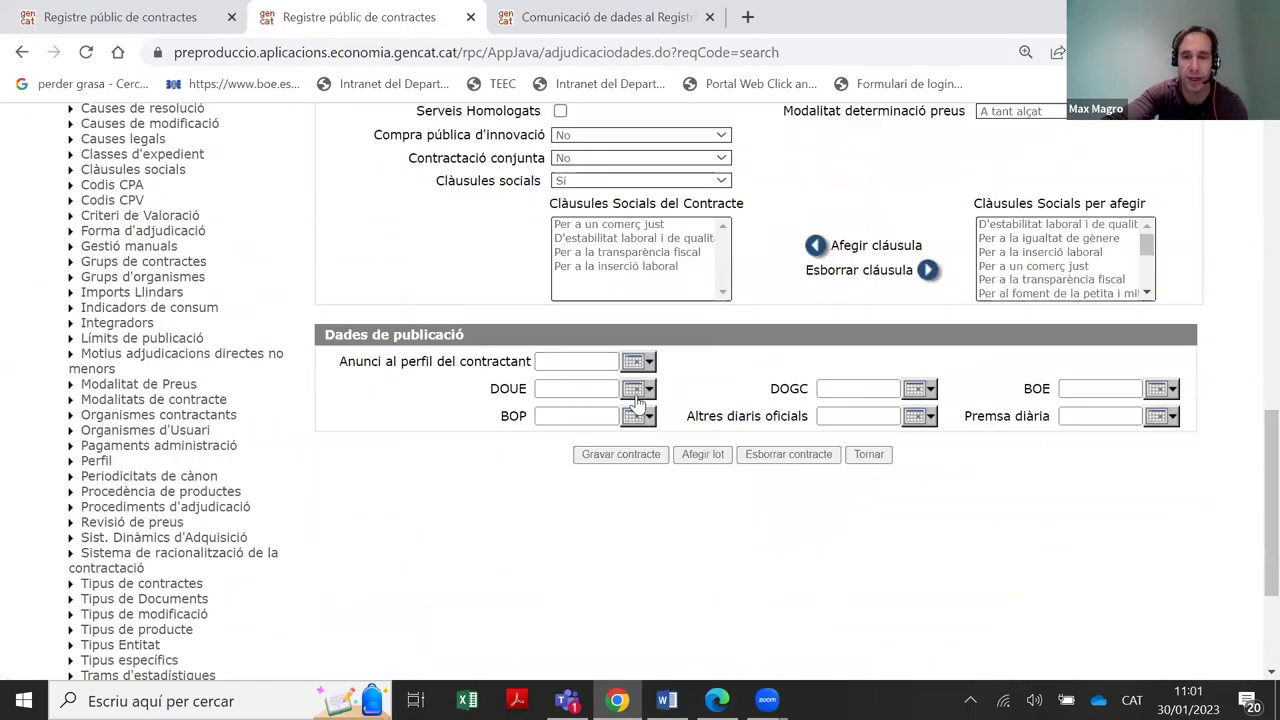
pyautogui.moveTo(332, 363); pyautogui.dragTo(704, 357)
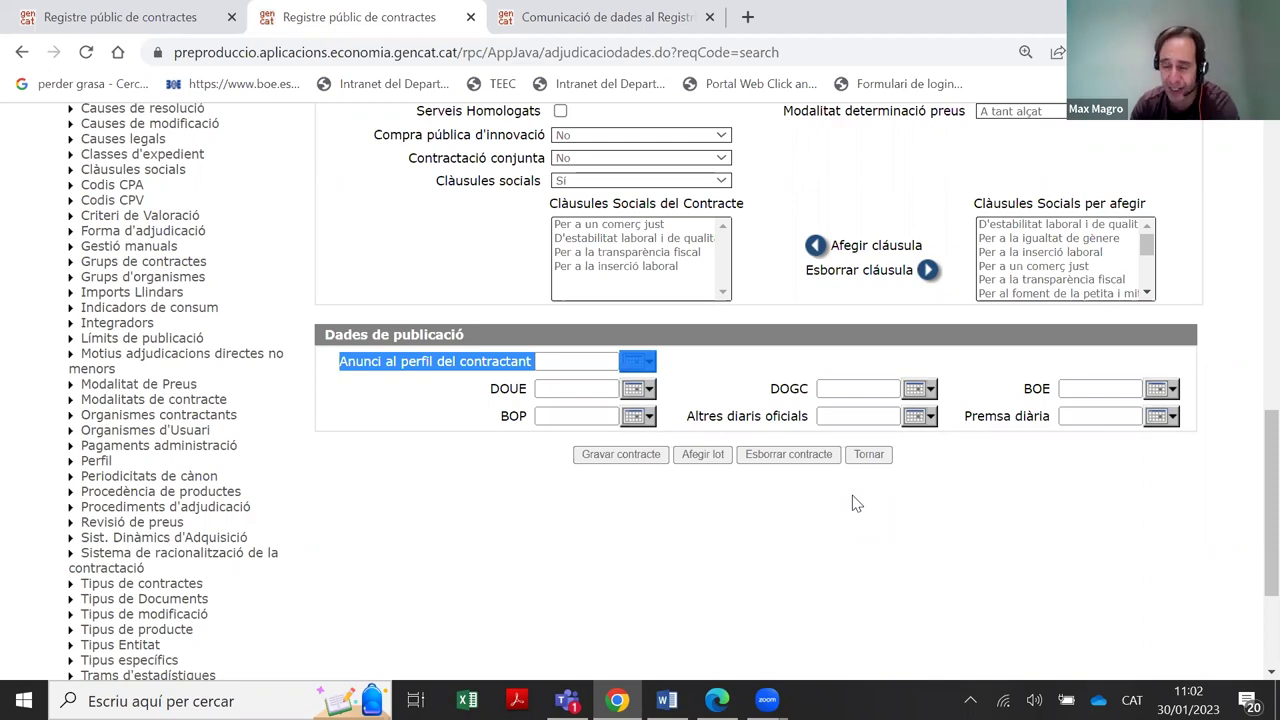
pyautogui.scroll(5, 1030, 352)
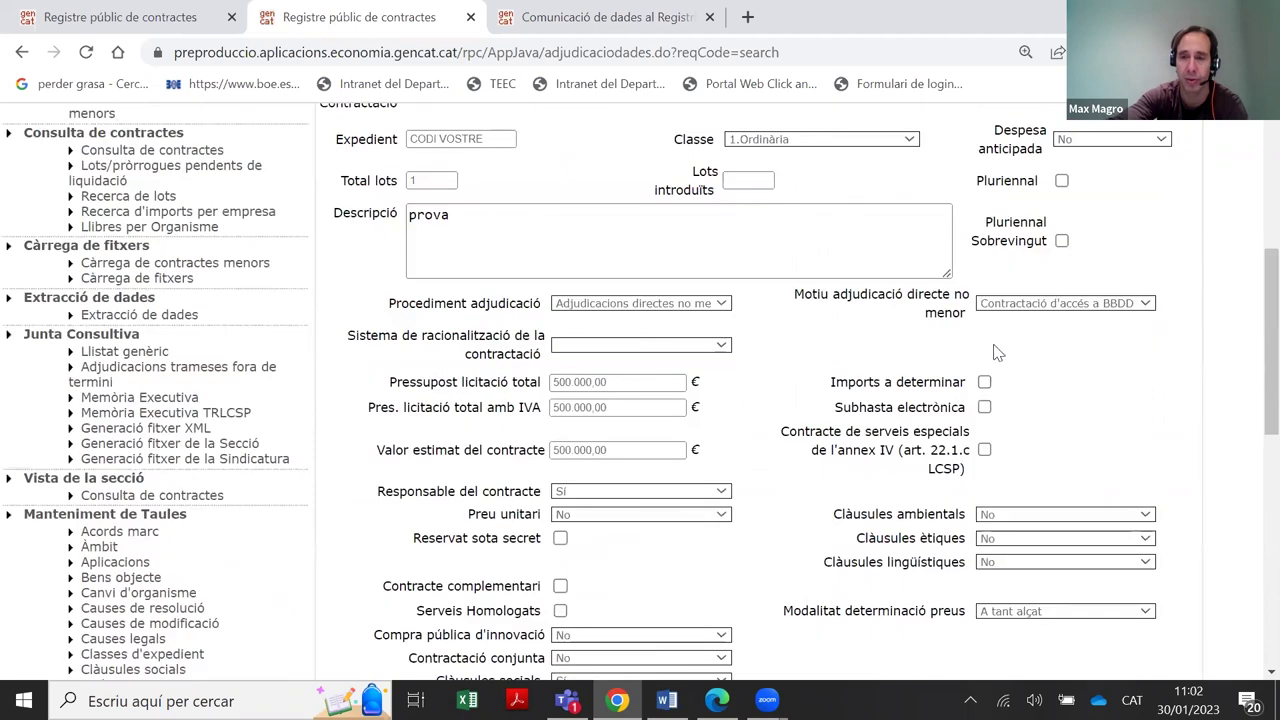
pyautogui.moveTo(988, 181); pyautogui.dragTo(1046, 181)
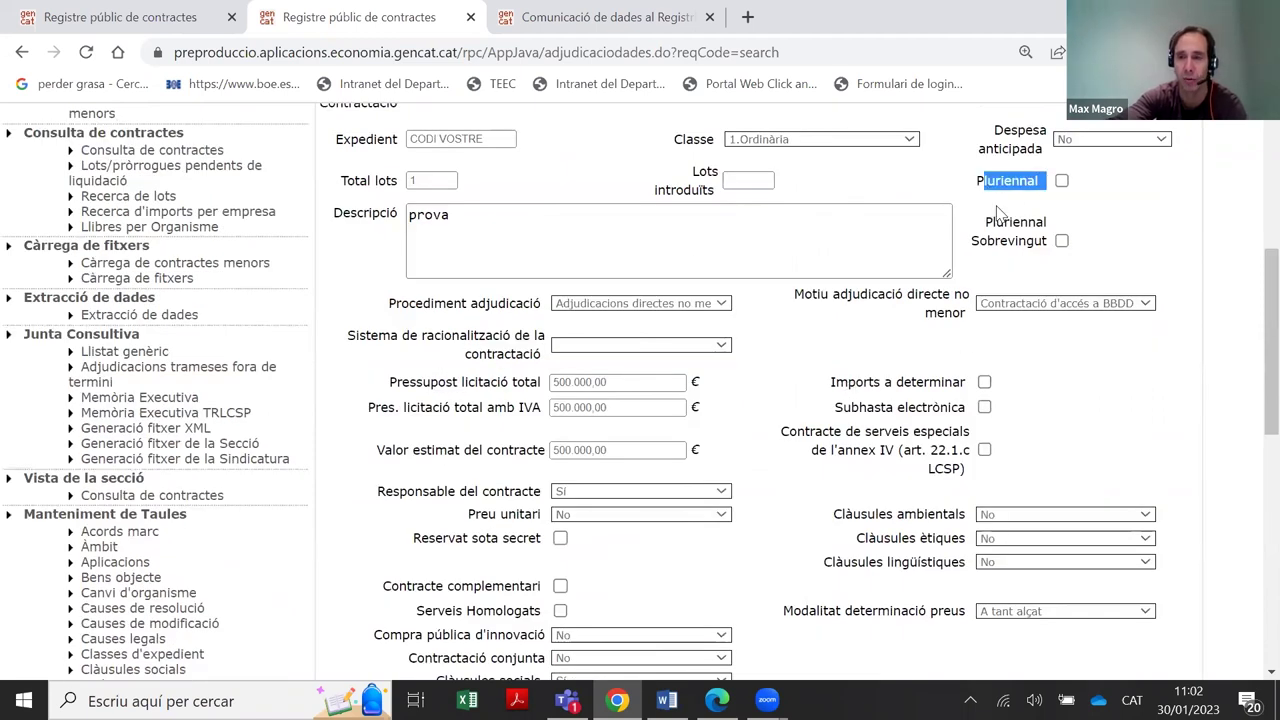
pyautogui.moveTo(972, 222); pyautogui.dragTo(1053, 255)
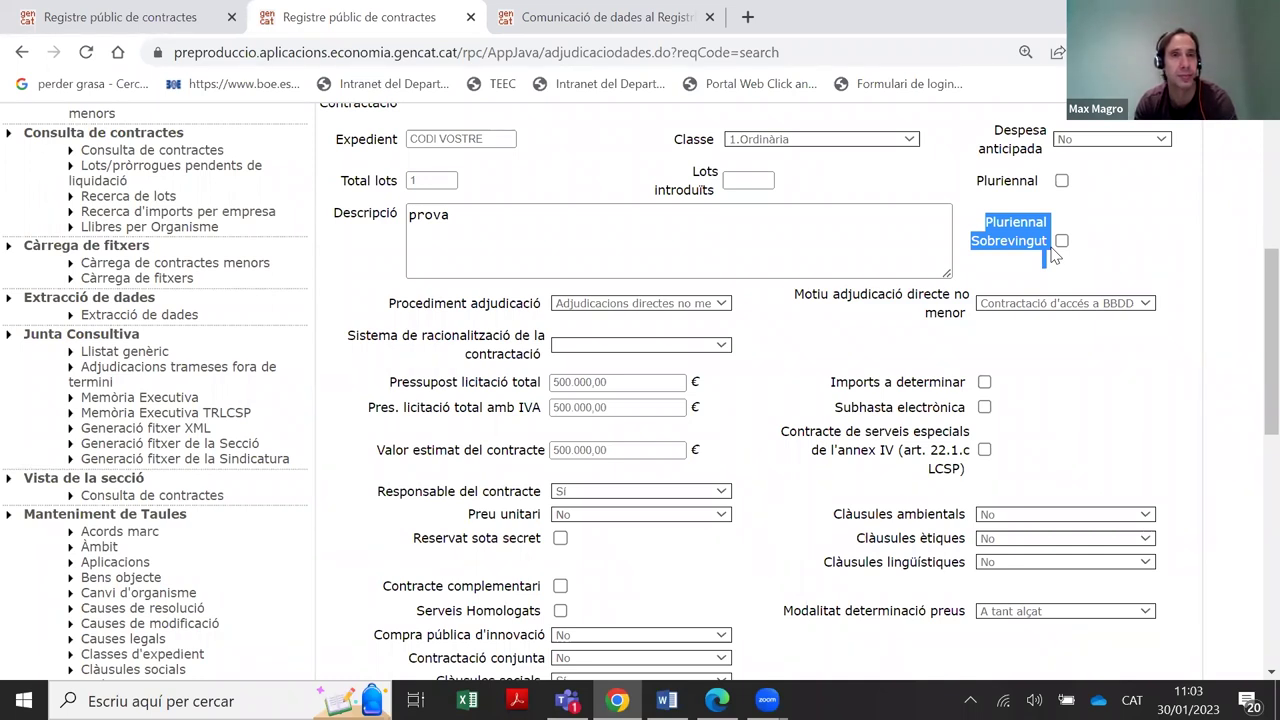
# Start adding a new lot to the contract and go to its Dades del lot section
pyautogui.scroll(-10, 1053, 257)
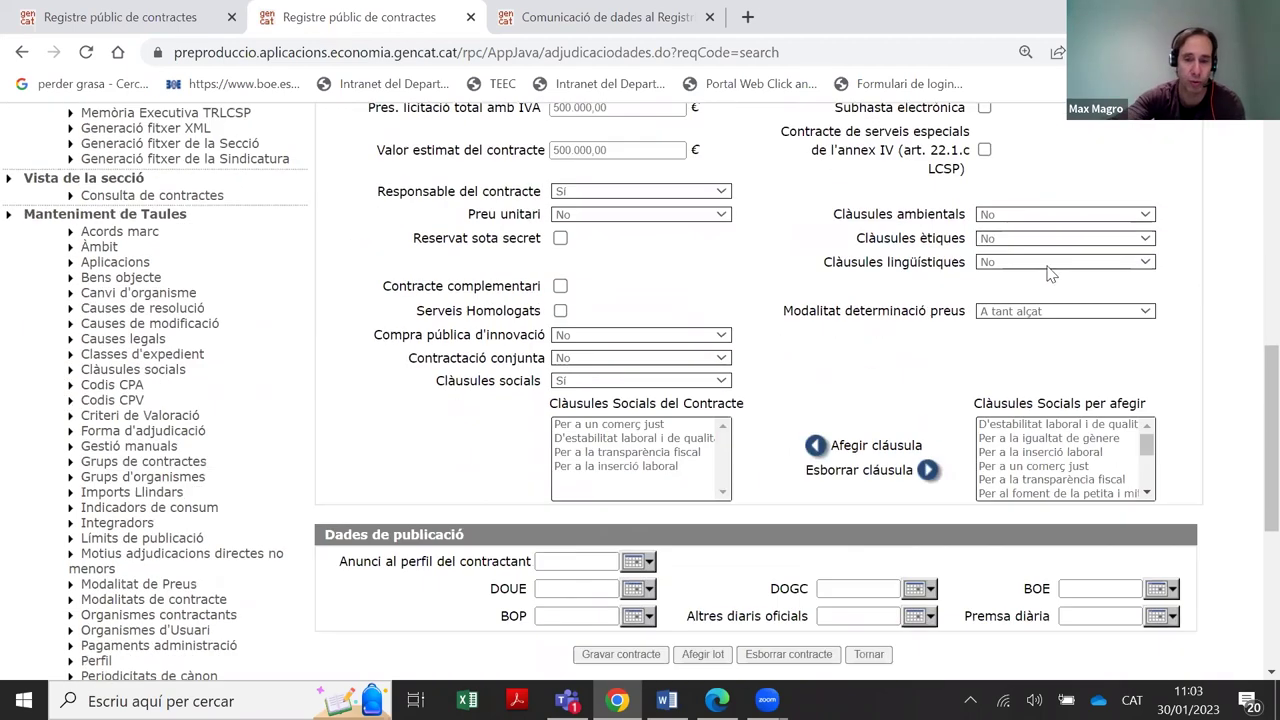
pyautogui.click(708, 256)
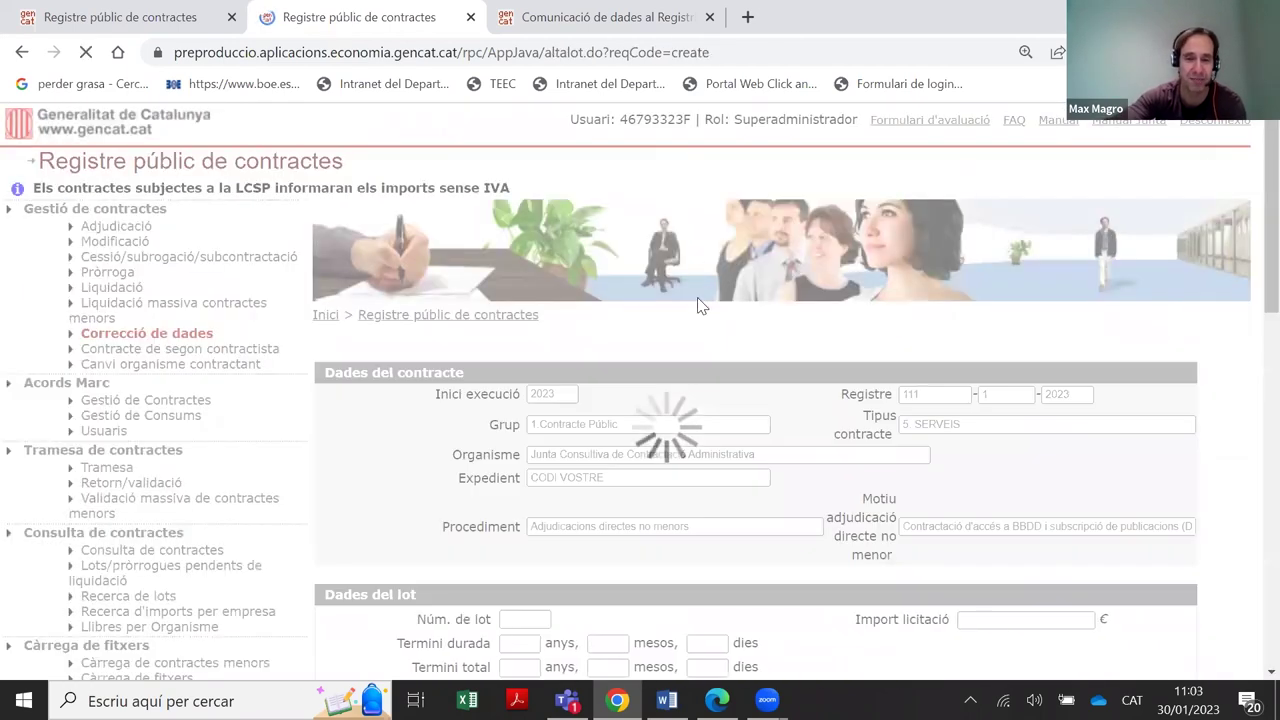
pyautogui.scroll(-5, 408, 237)
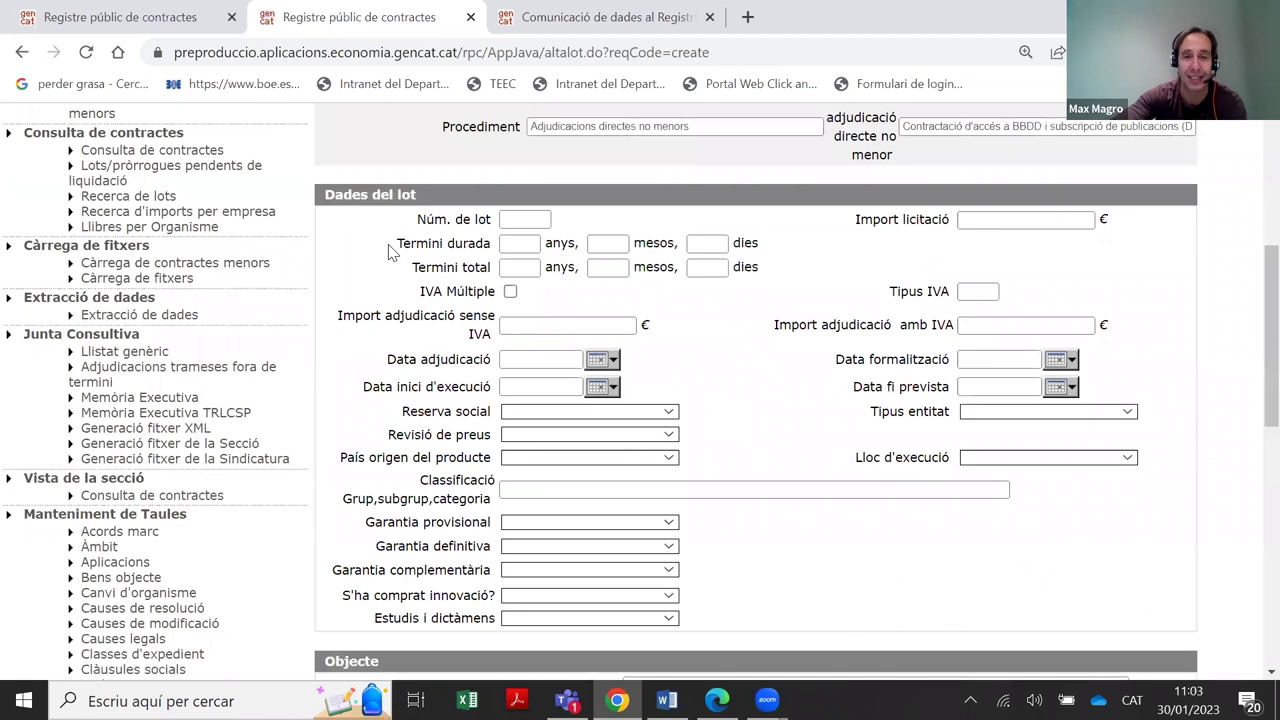
# Examine the Termini durada and Termini total fields of the lot without entering any values
pyautogui.click(536, 243)
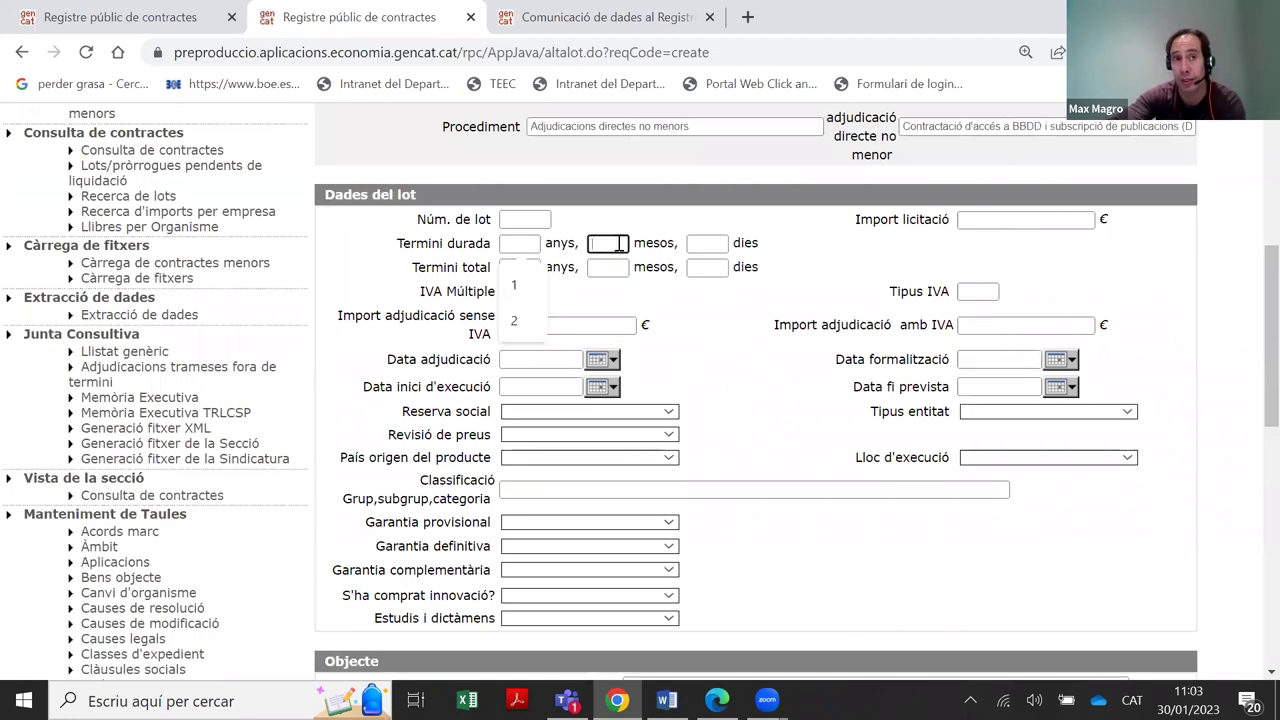
pyautogui.click(520, 267)
pyautogui.moveTo(406, 278); pyautogui.dragTo(493, 268)
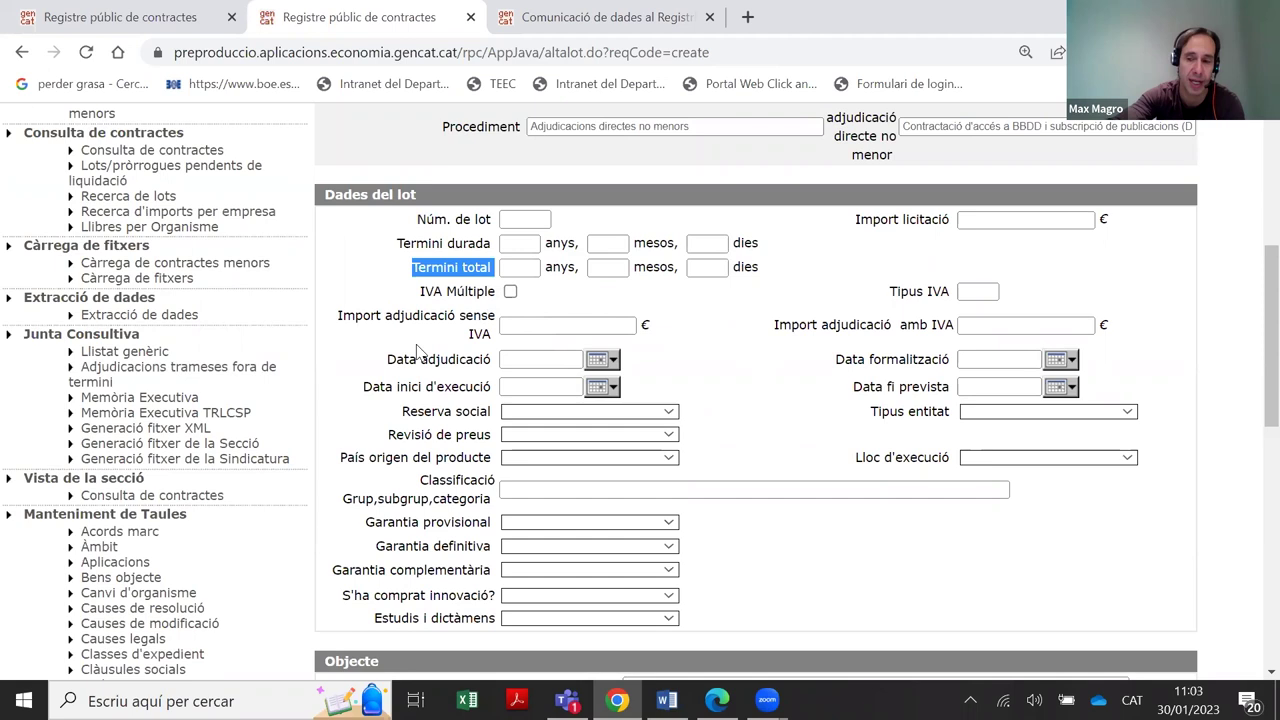
pyautogui.click(520, 268)
pyautogui.click(620, 267)
pyautogui.click(519, 244)
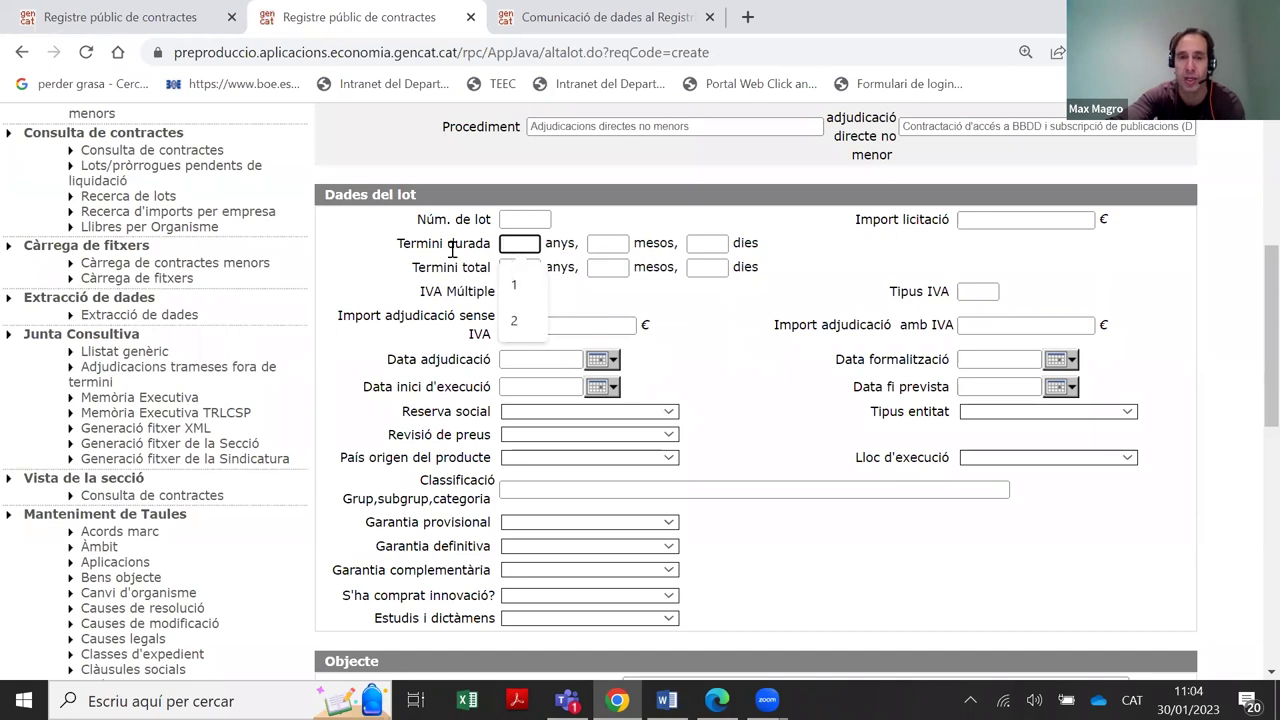
pyautogui.moveTo(400, 242); pyautogui.dragTo(760, 250)
pyautogui.moveTo(444, 267); pyautogui.dragTo(787, 266)
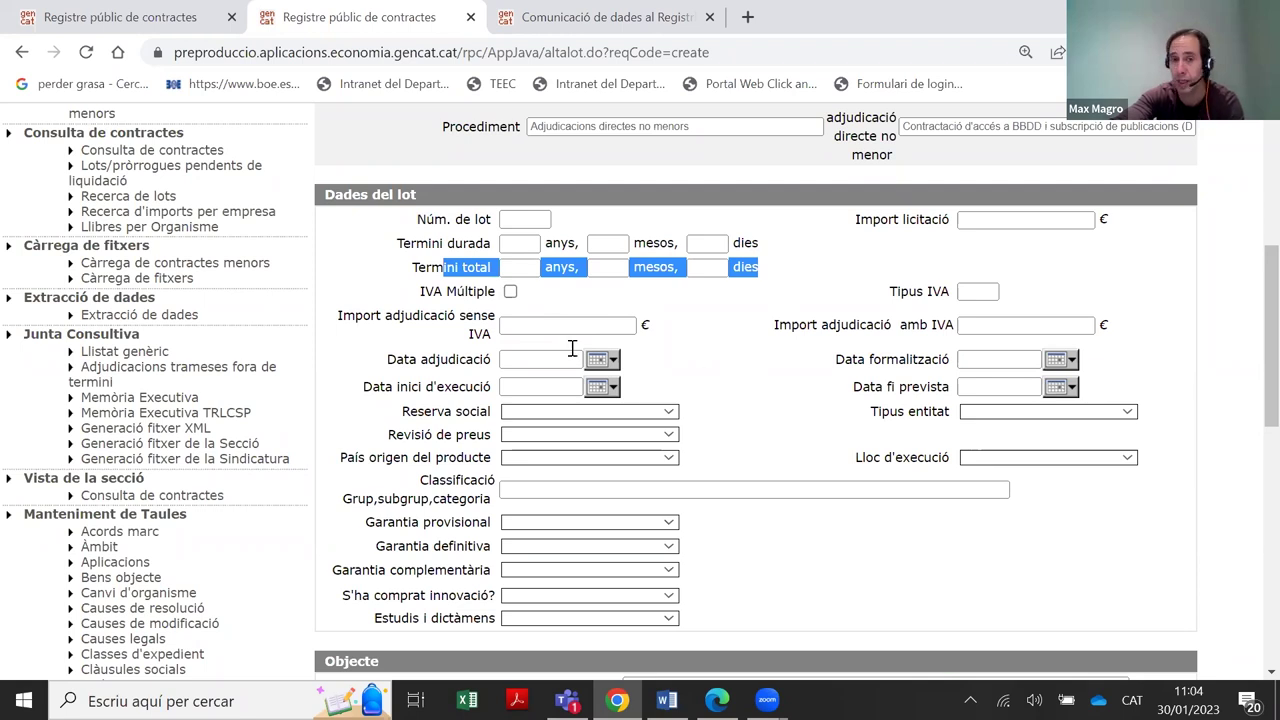
pyautogui.click(519, 270)
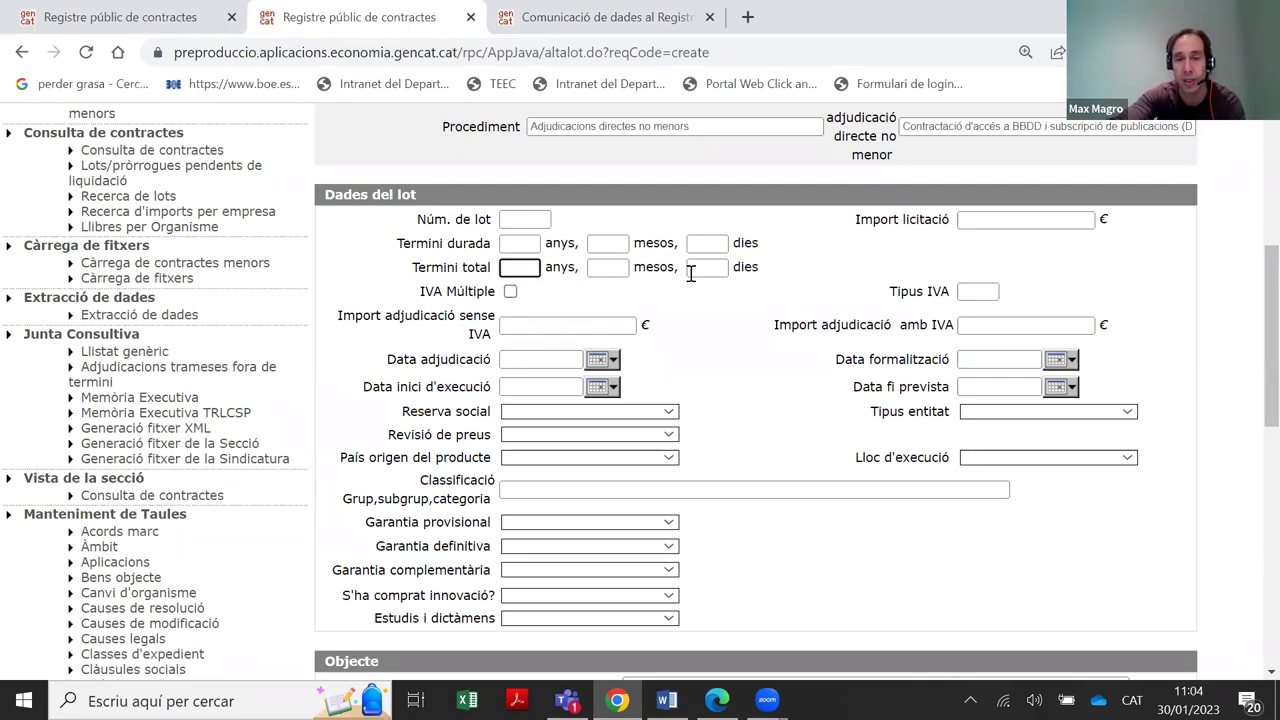
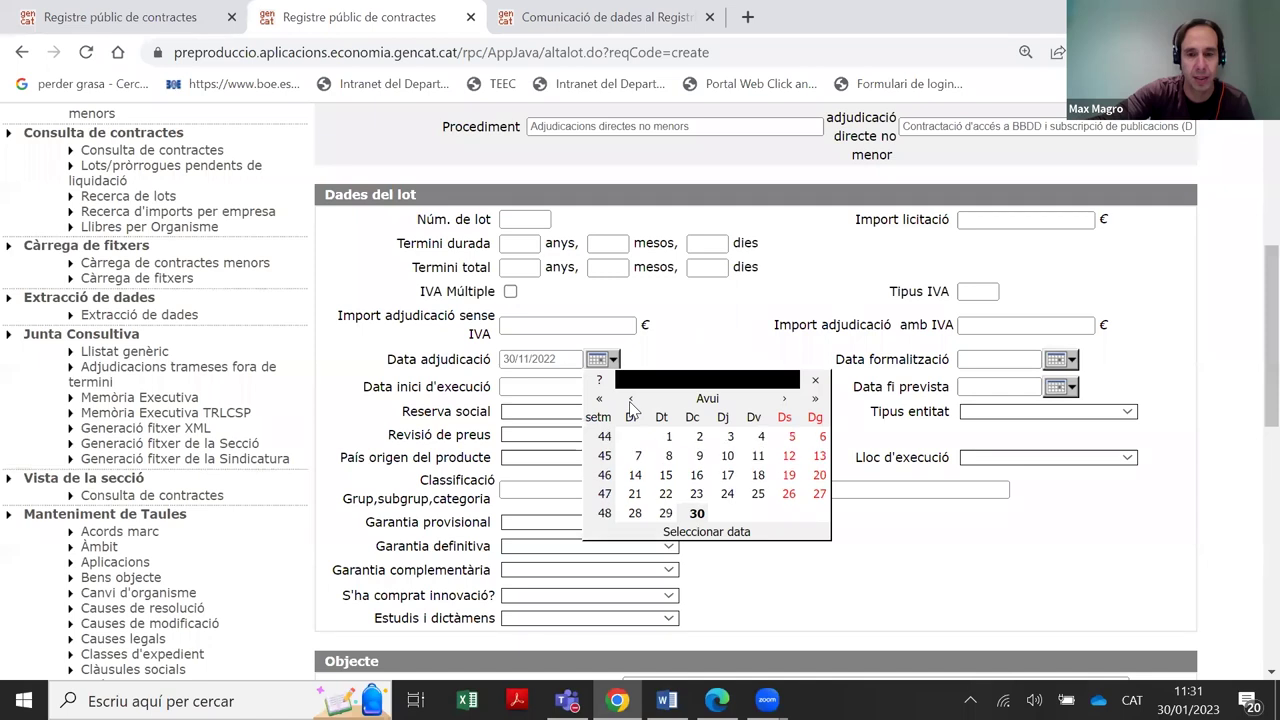
# Set the lot's Data adjudicació to 01/11/2022 and its Data formalització to 08/11/2022
pyautogui.click(671, 436)
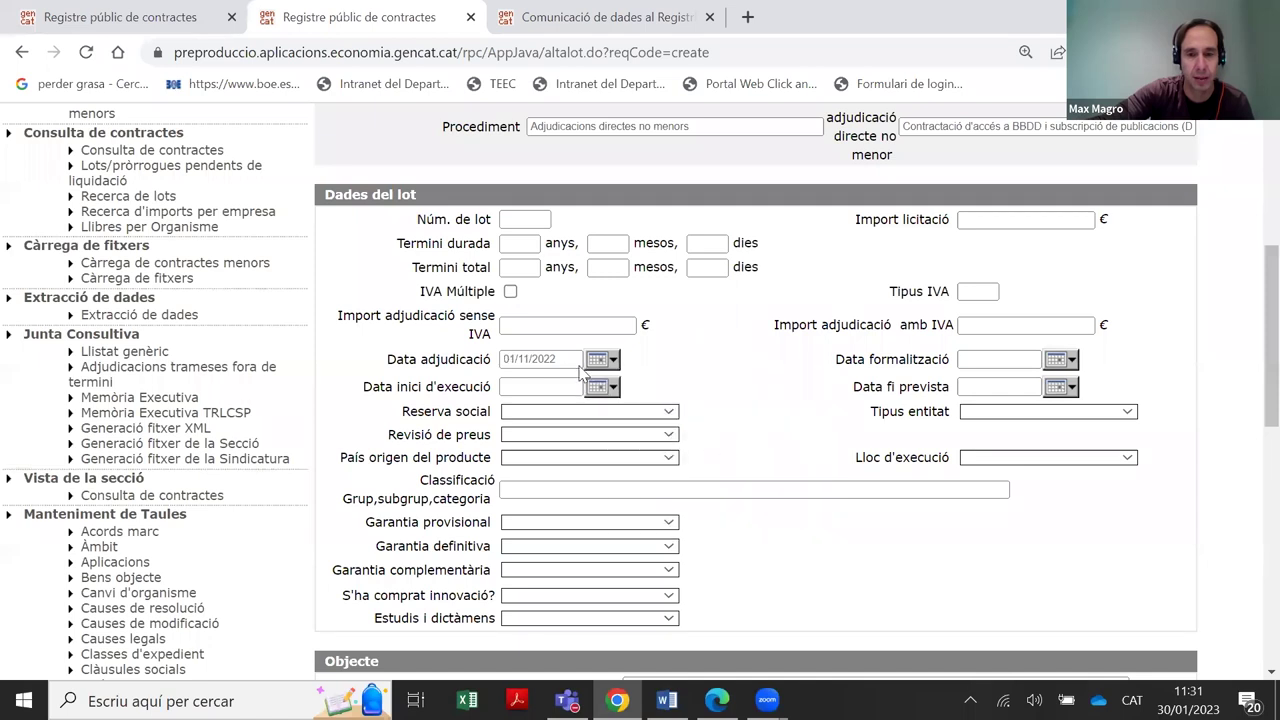
pyautogui.click(980, 359)
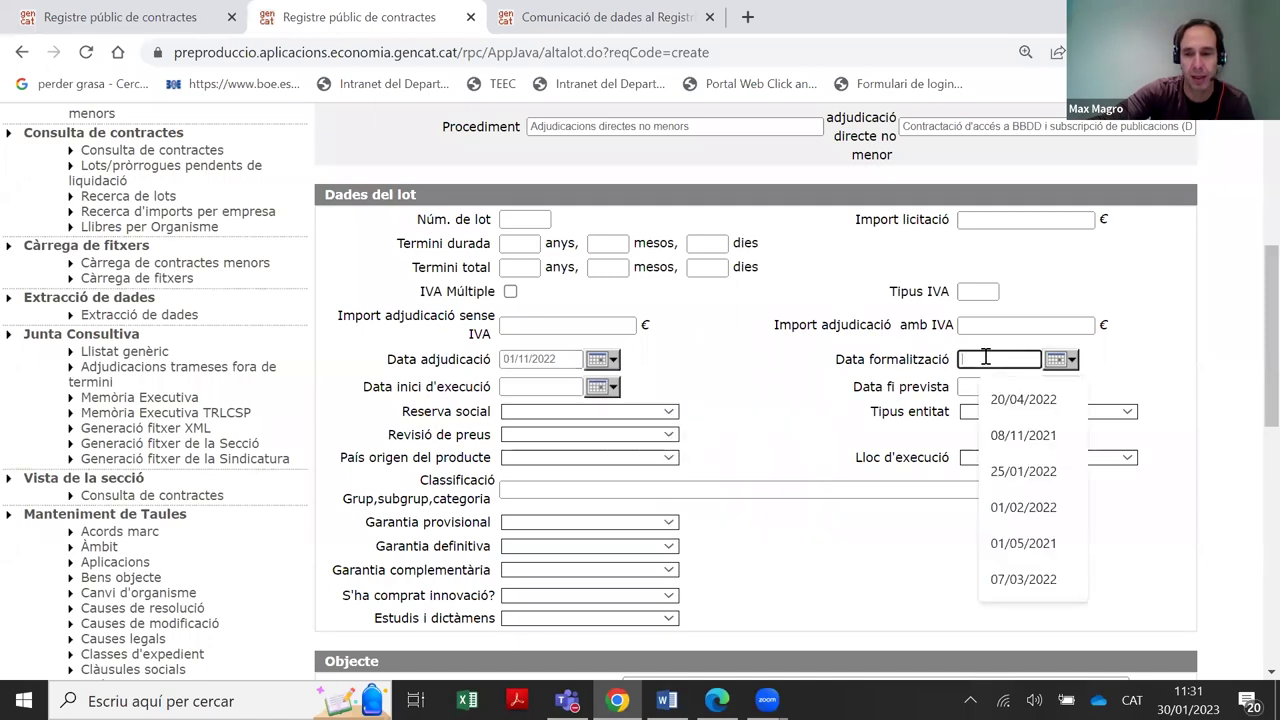
pyautogui.click(1025, 440)
pyautogui.press('BackSpace')
pyautogui.write('2')
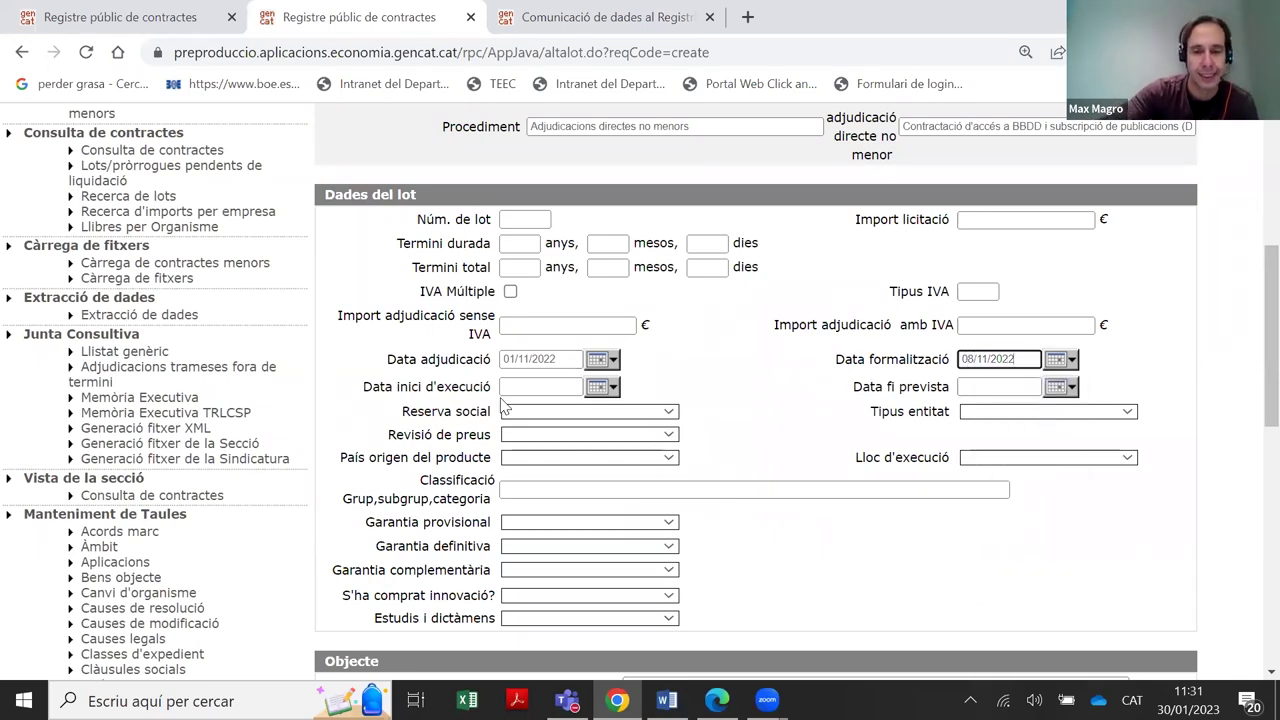
# Set the lot's Data inici d'execució to 30/01/2023
pyautogui.click(568, 387)
pyautogui.click(597, 387)
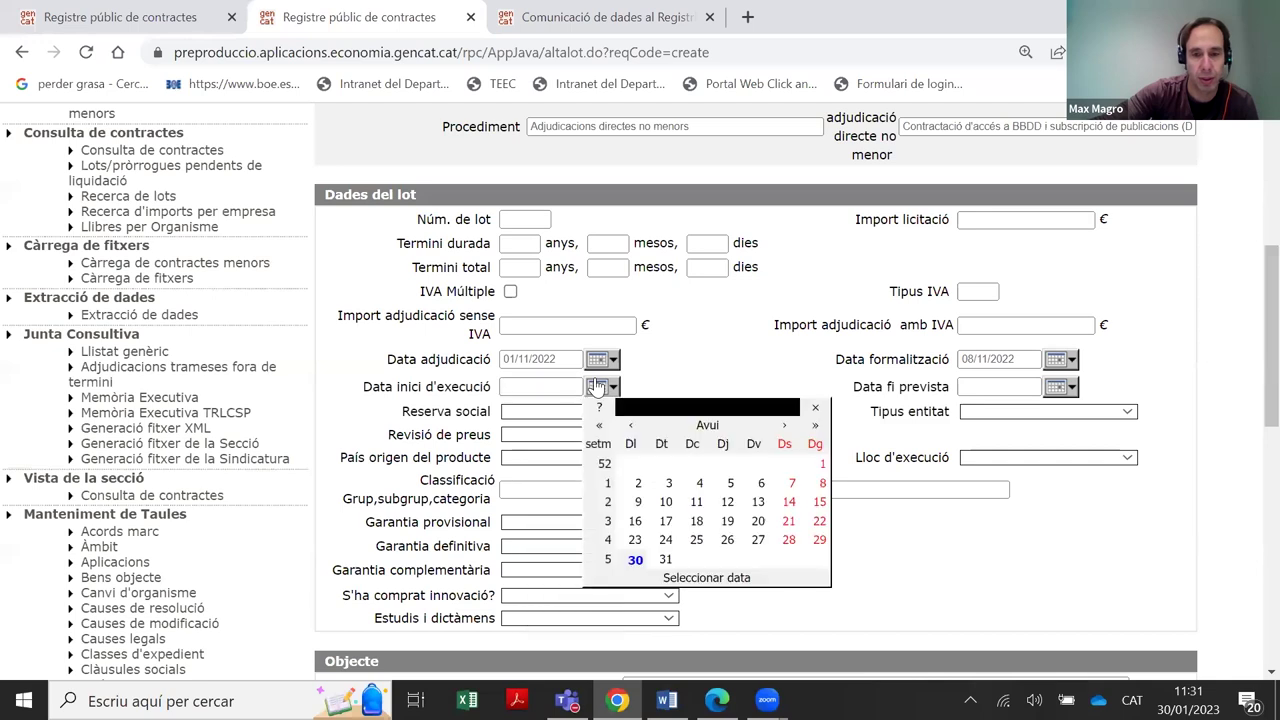
pyautogui.click(640, 562)
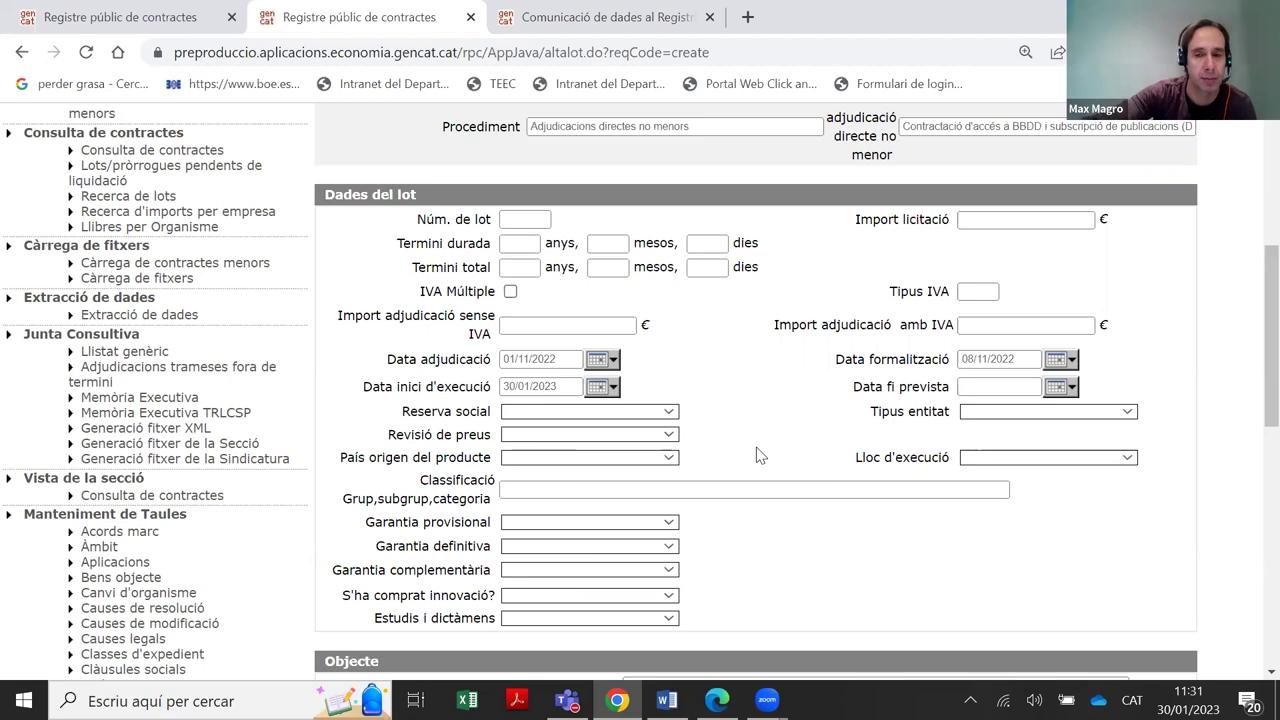
# Review the lot's Data adjudicació, Data formalització and Data inici d'execució fields against each other without changing them
pyautogui.scroll(1, 755, 452)
pyautogui.scroll(3, 750, 453)
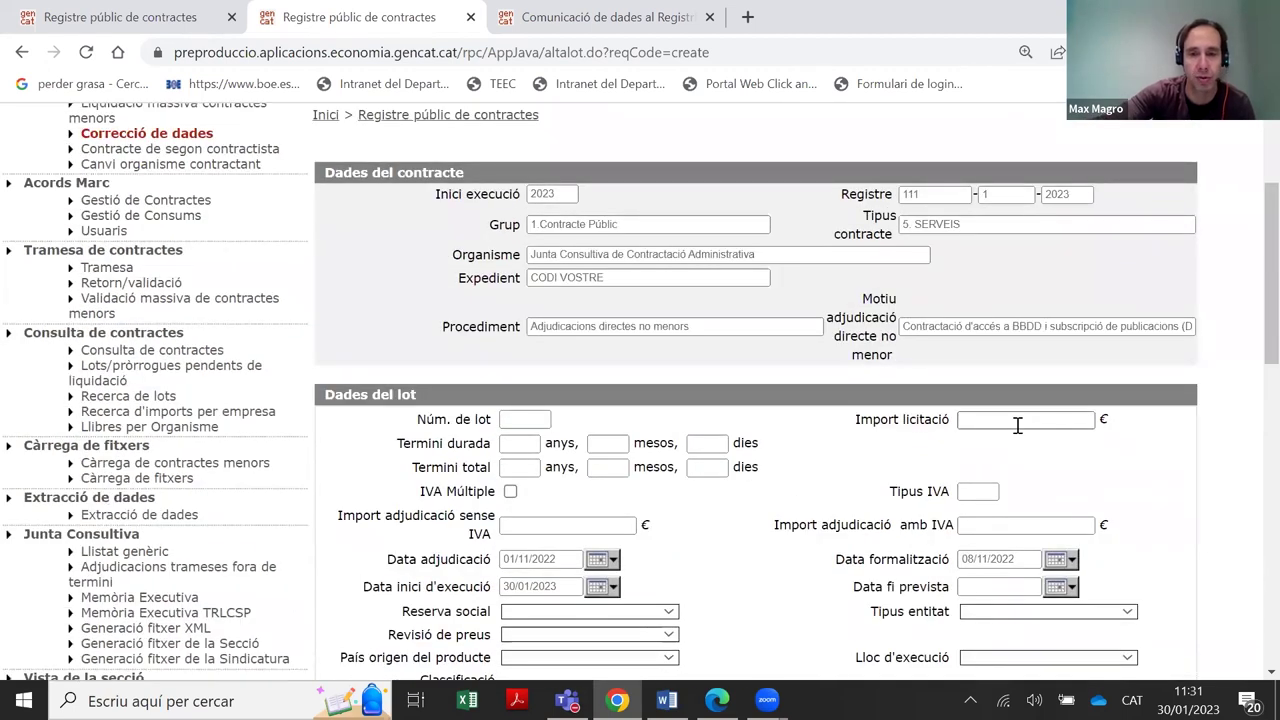
pyautogui.scroll(-3, 1135, 335)
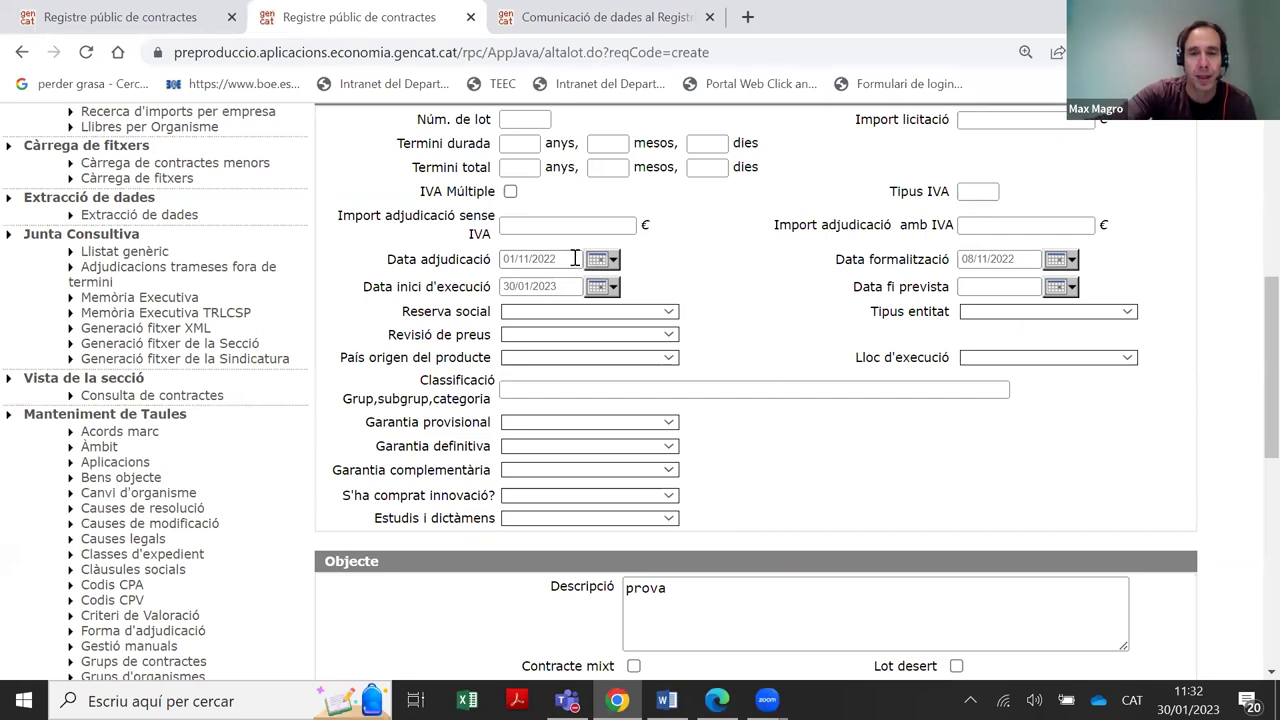
pyautogui.tripleClick(553, 256)
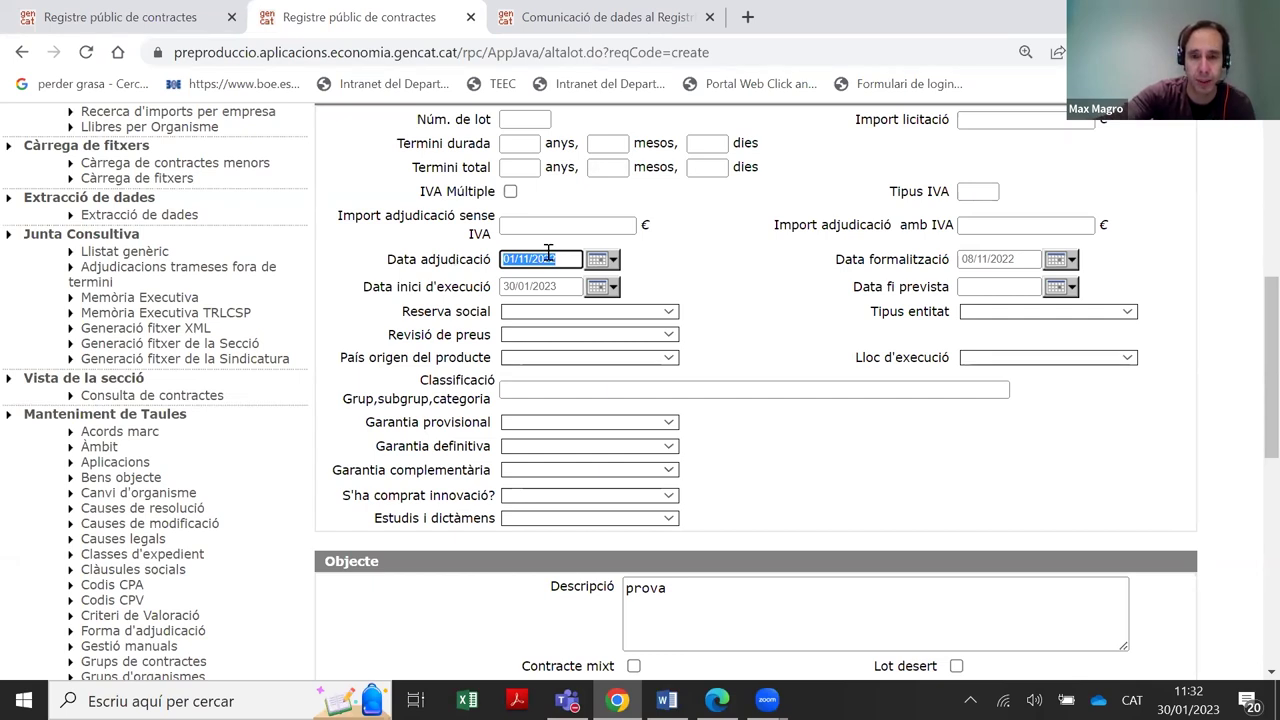
pyautogui.click(544, 257)
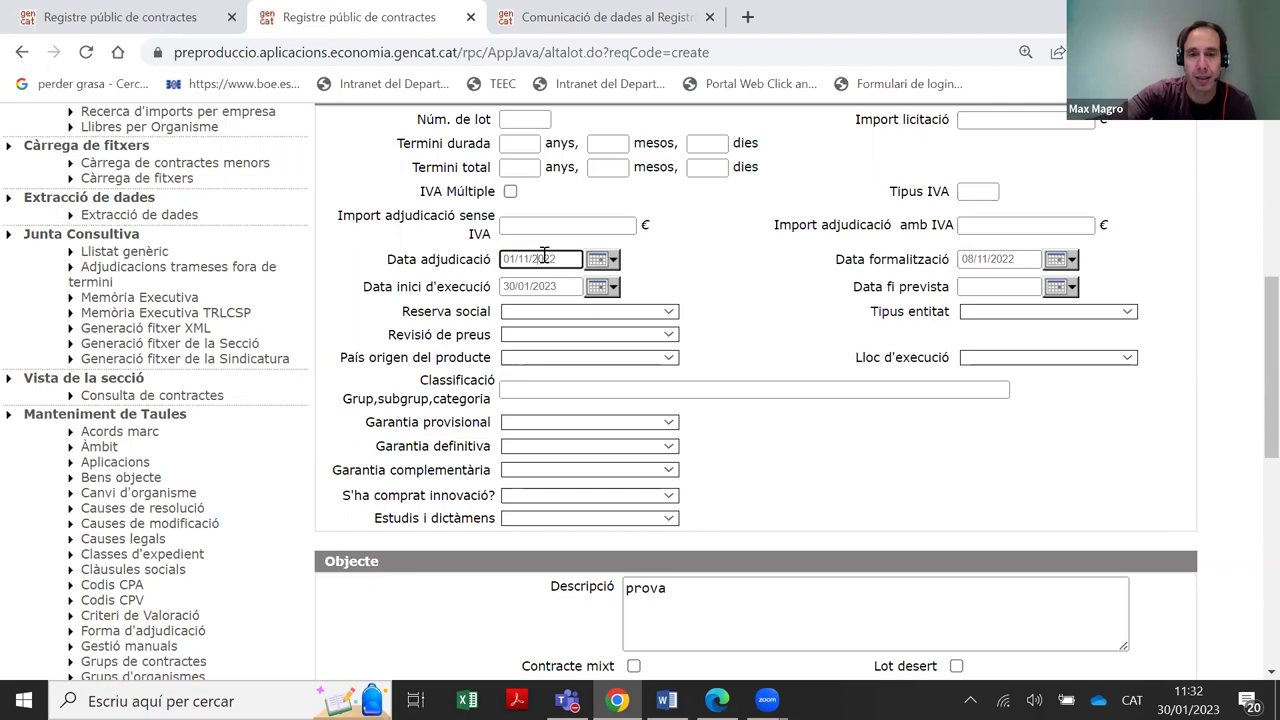
pyautogui.click(1014, 258)
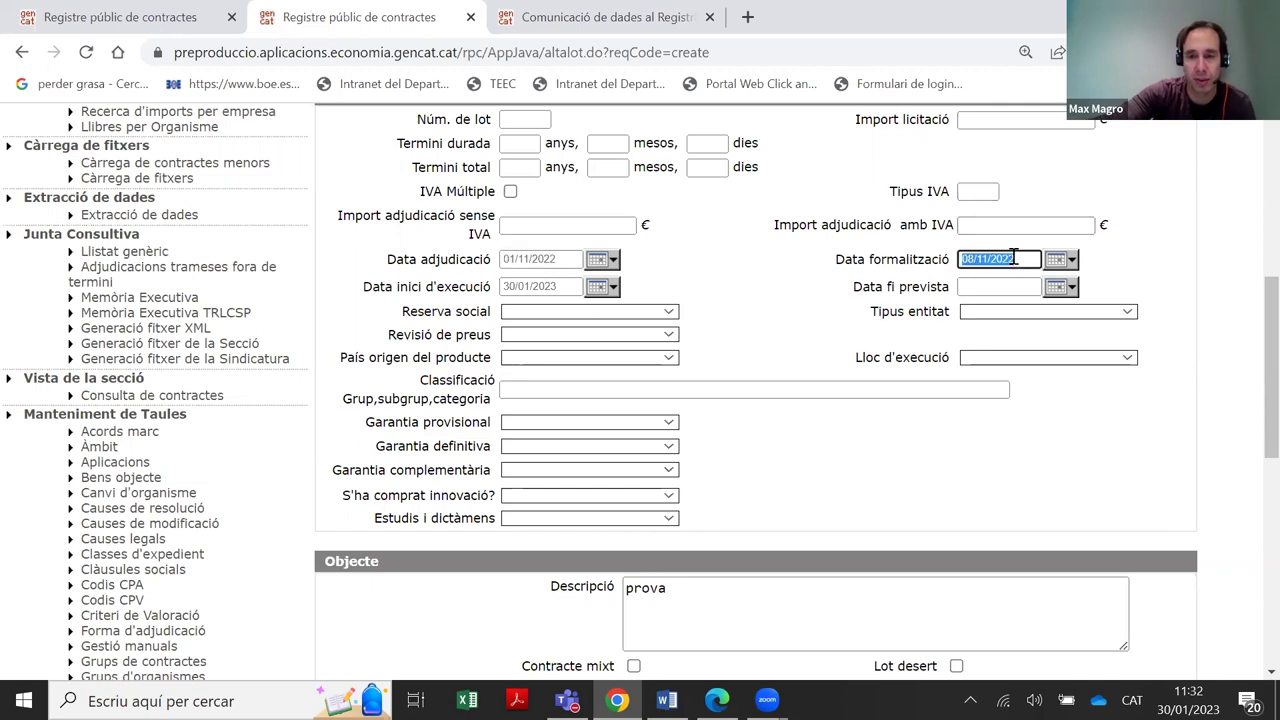
pyautogui.click(557, 288)
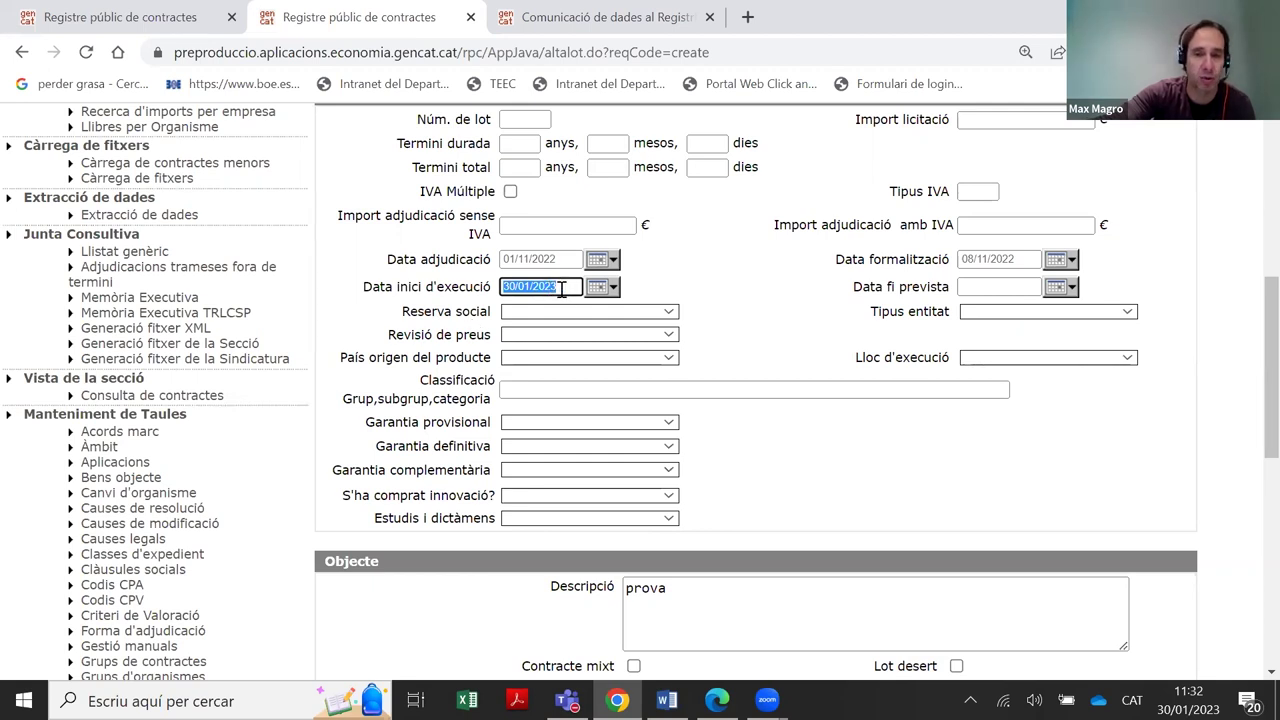
pyautogui.click(560, 288)
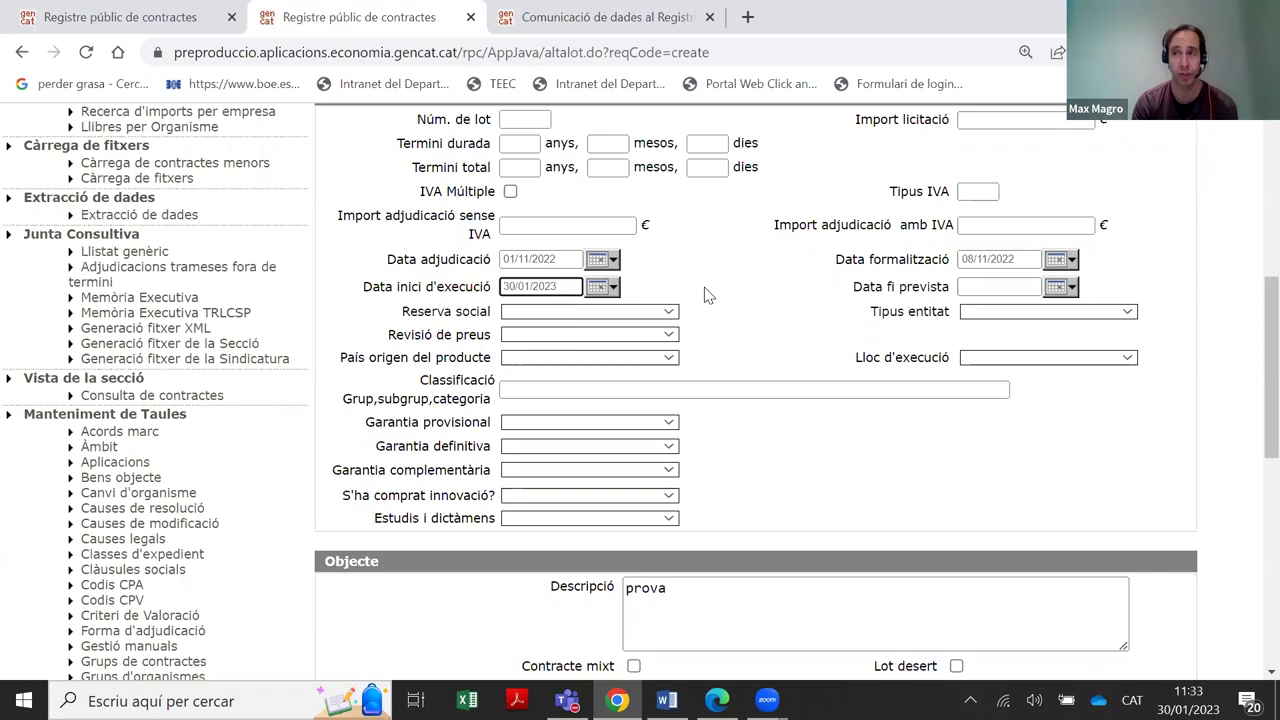
pyautogui.click(705, 295)
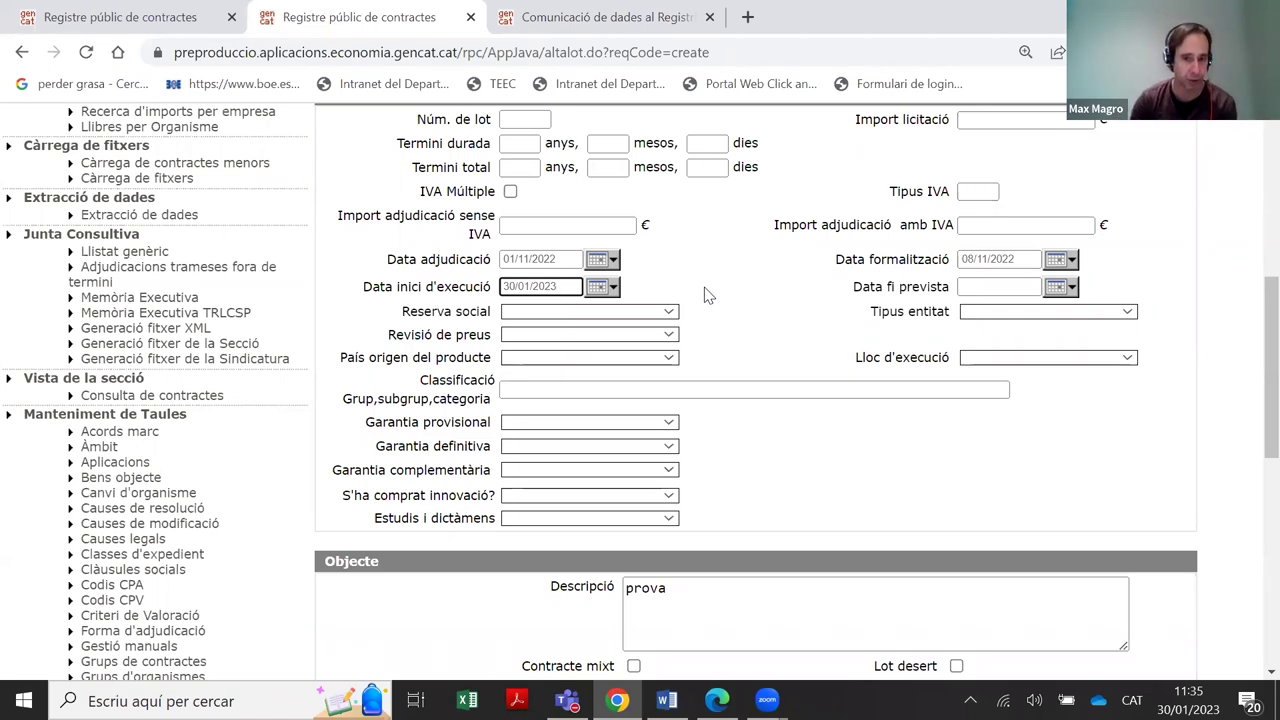
# Return to the contract data without saving the lot and examine the DOUE field under Dades de publicació
pyautogui.scroll(-1, 690, 294)
pyautogui.scroll(-6, 680, 293)
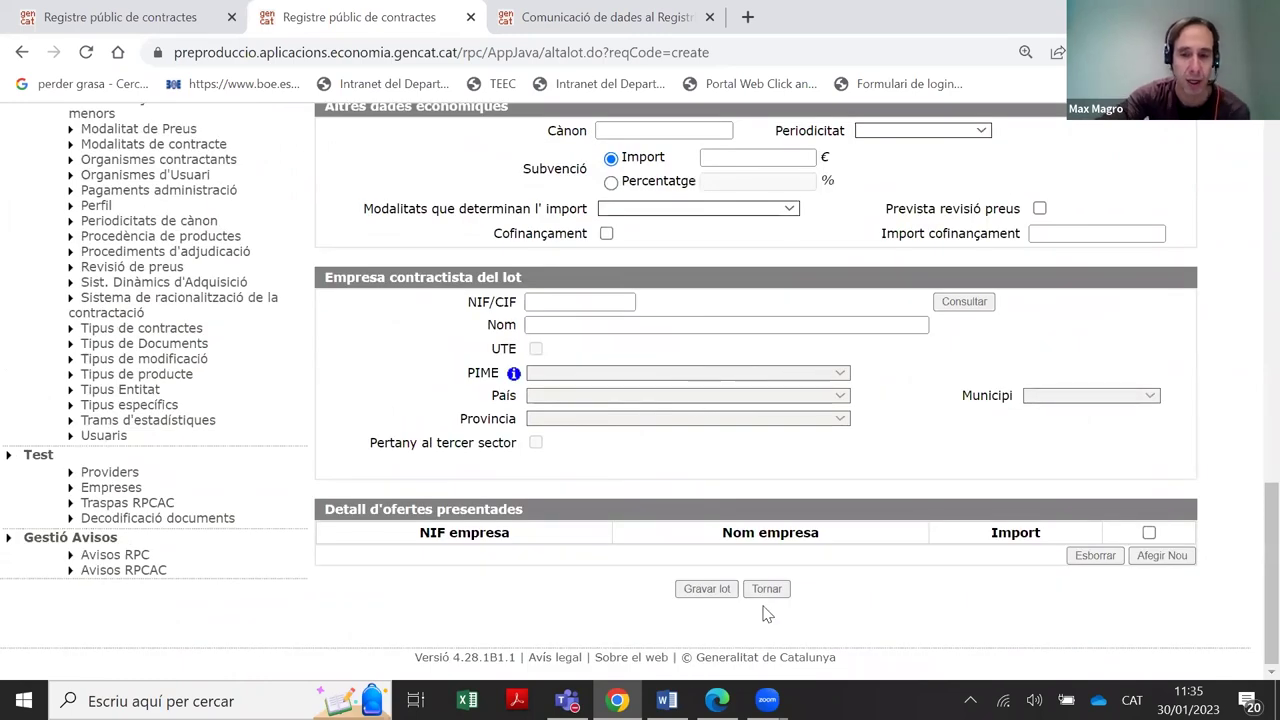
pyautogui.click(766, 589)
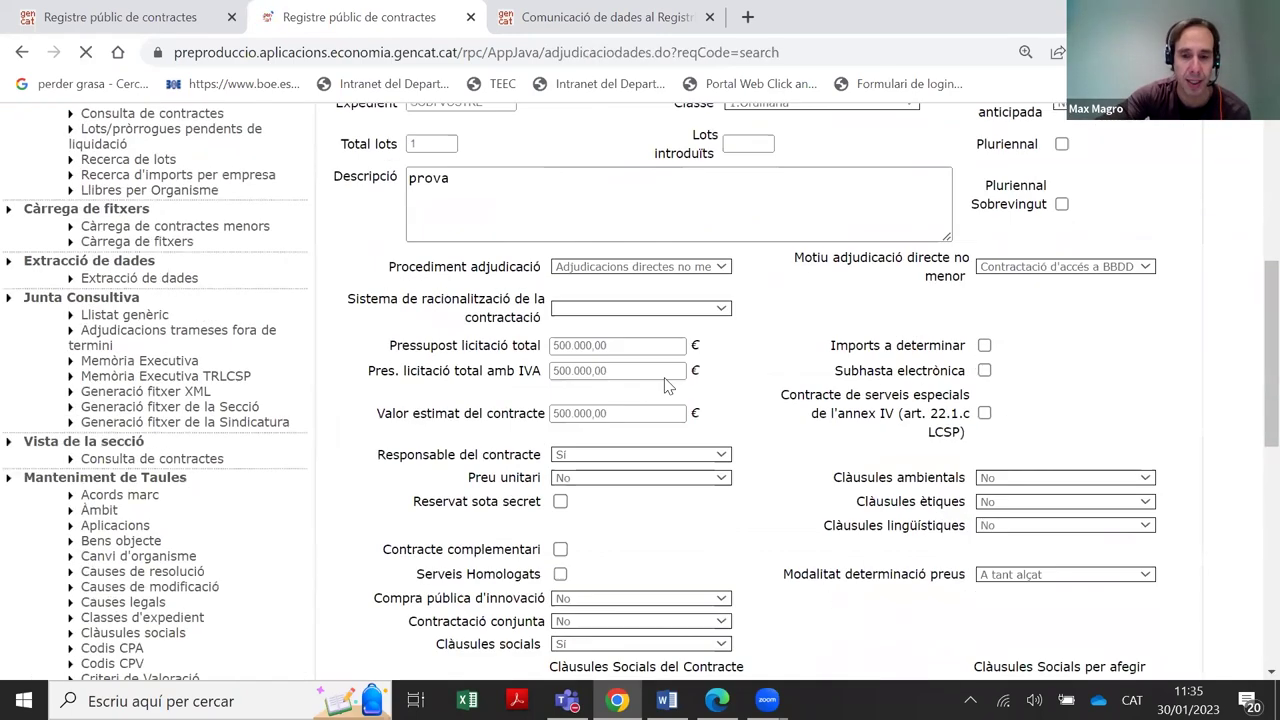
pyautogui.scroll(-6, 667, 385)
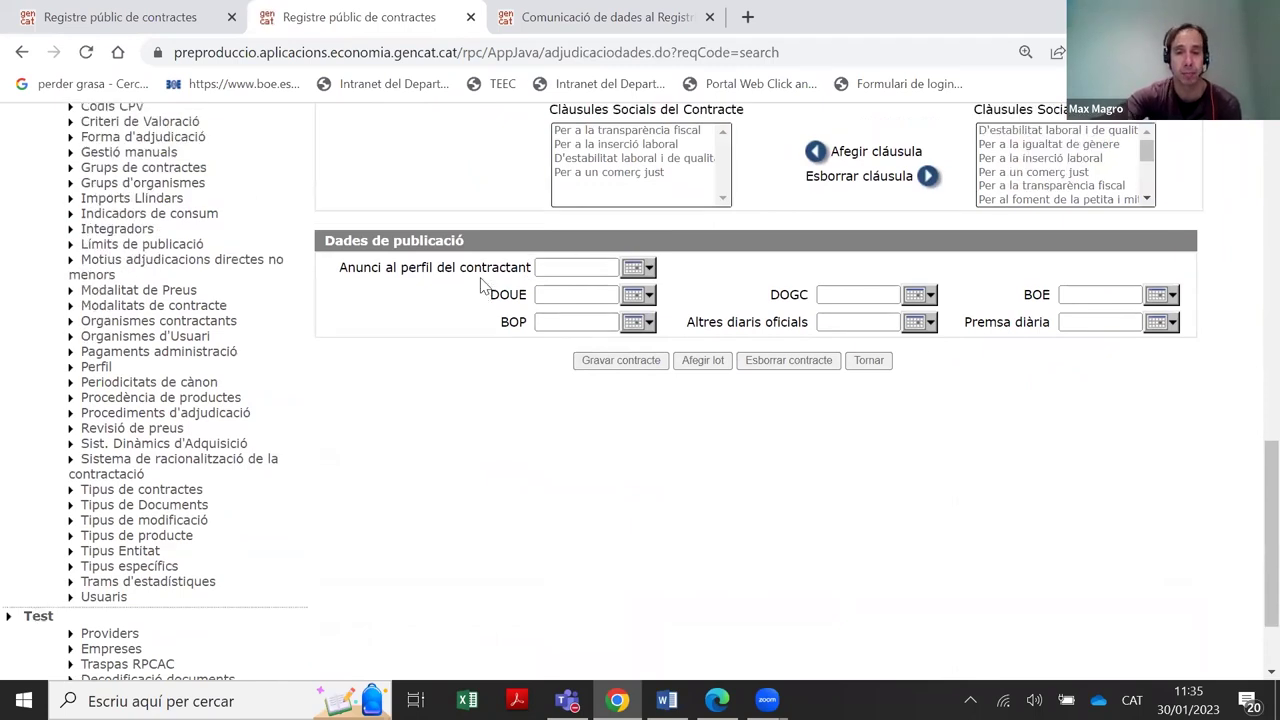
pyautogui.scroll(2, 486, 283)
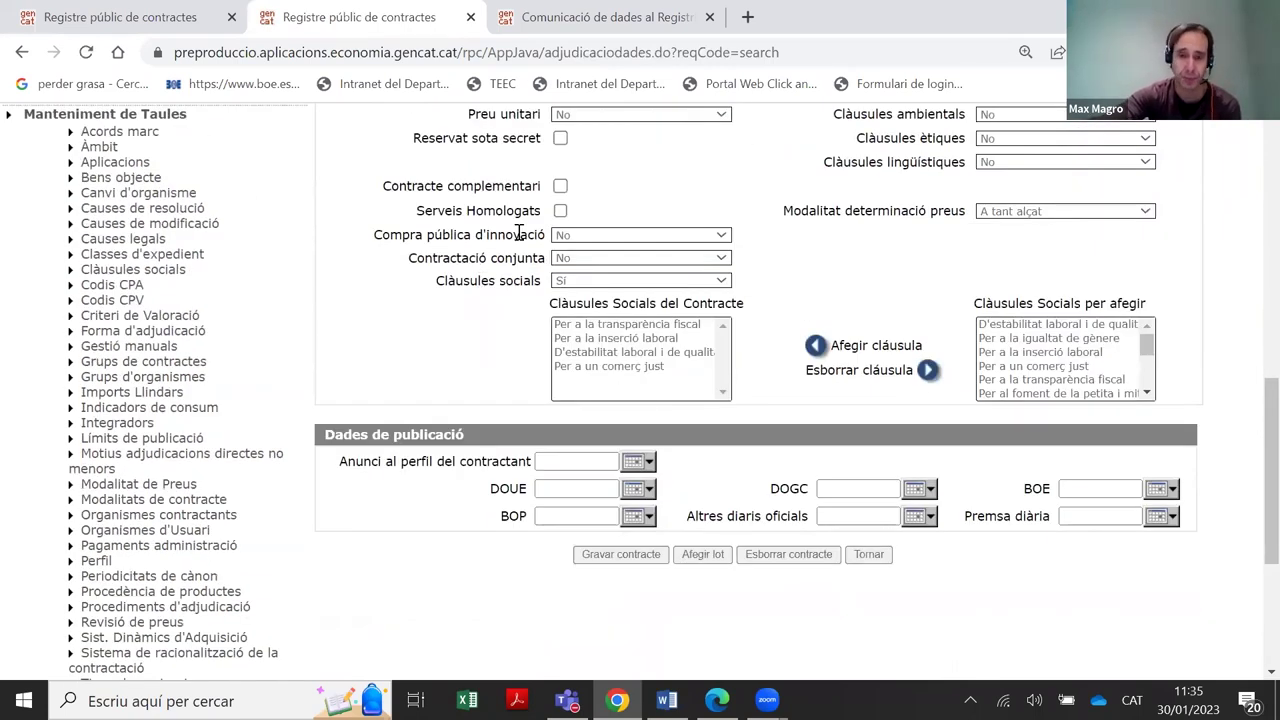
pyautogui.scroll(2, 518, 232)
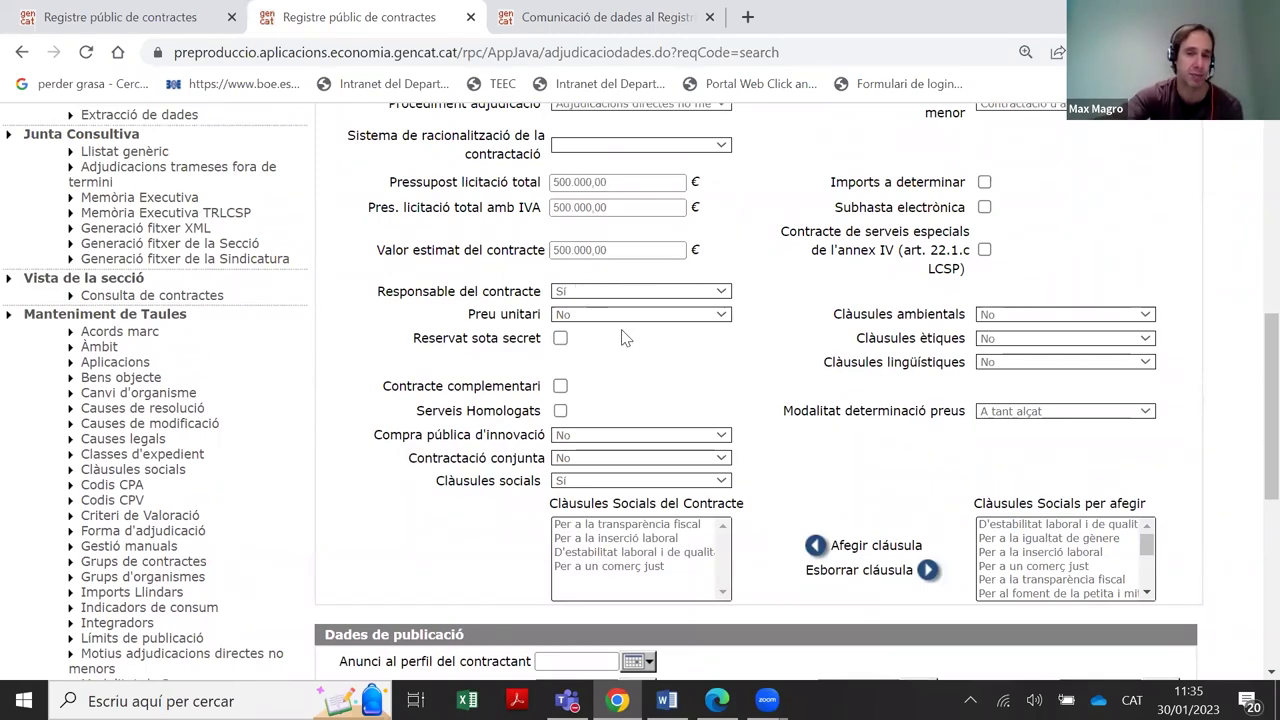
pyautogui.scroll(-3, 880, 331)
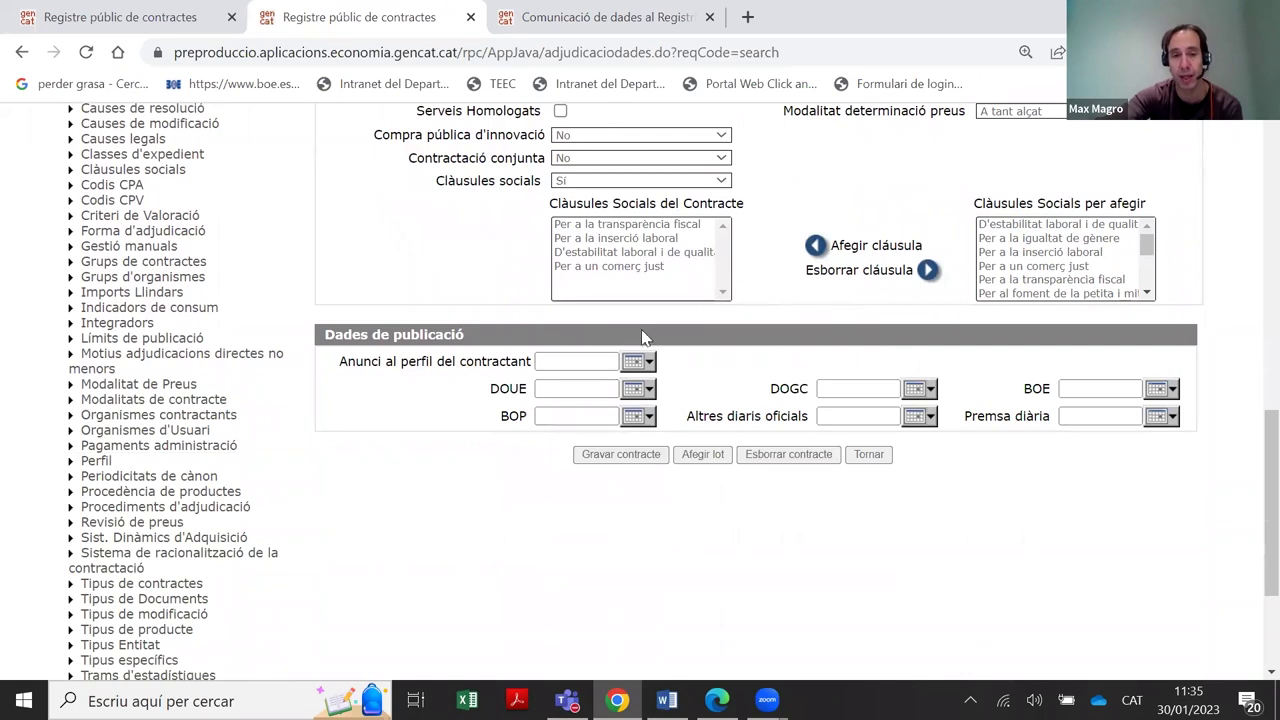
pyautogui.moveTo(489, 388); pyautogui.dragTo(568, 390)
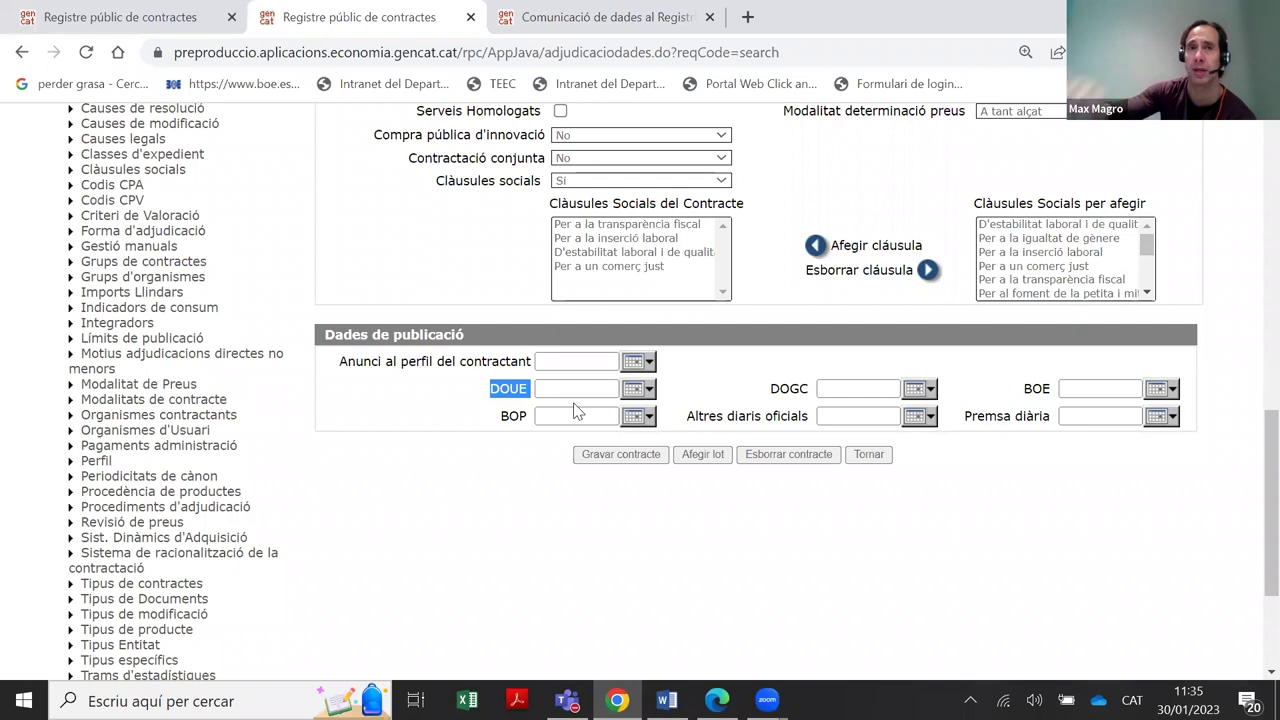
# Start adding a new lot to the contract and set its Data inici d'execució to 30/01/2023
pyautogui.click(703, 455)
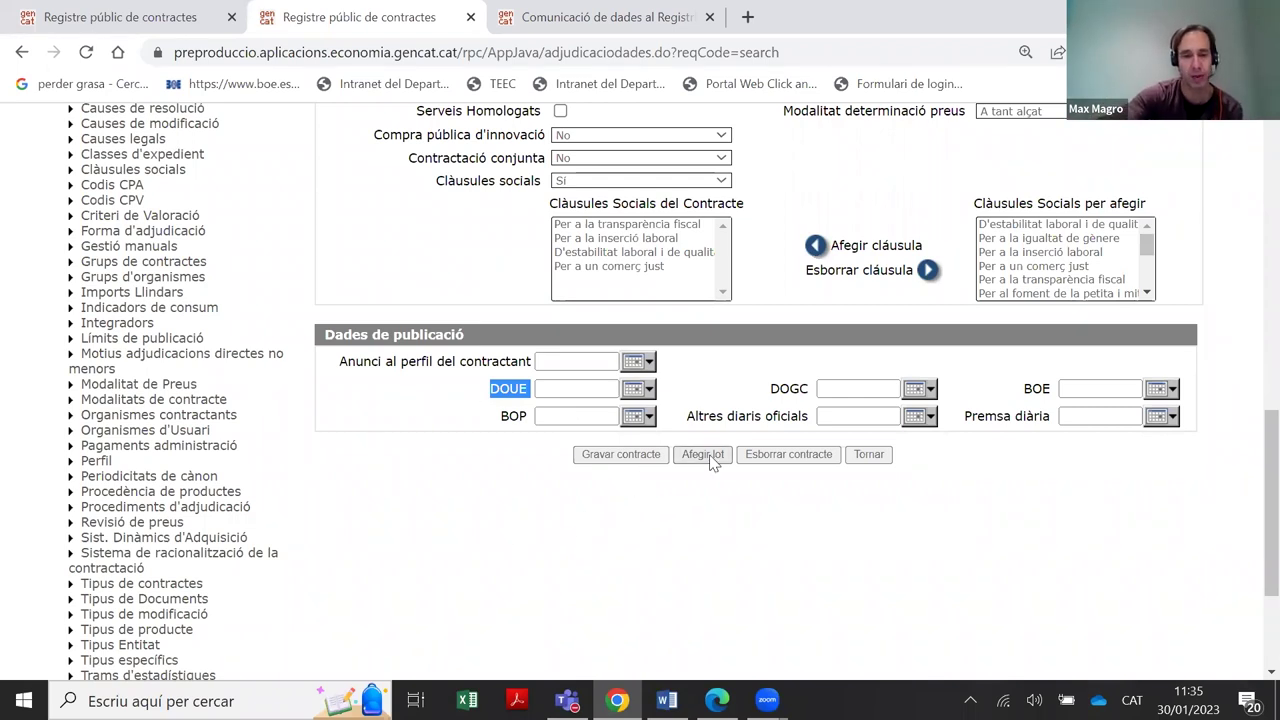
pyautogui.scroll(-3, 838, 348)
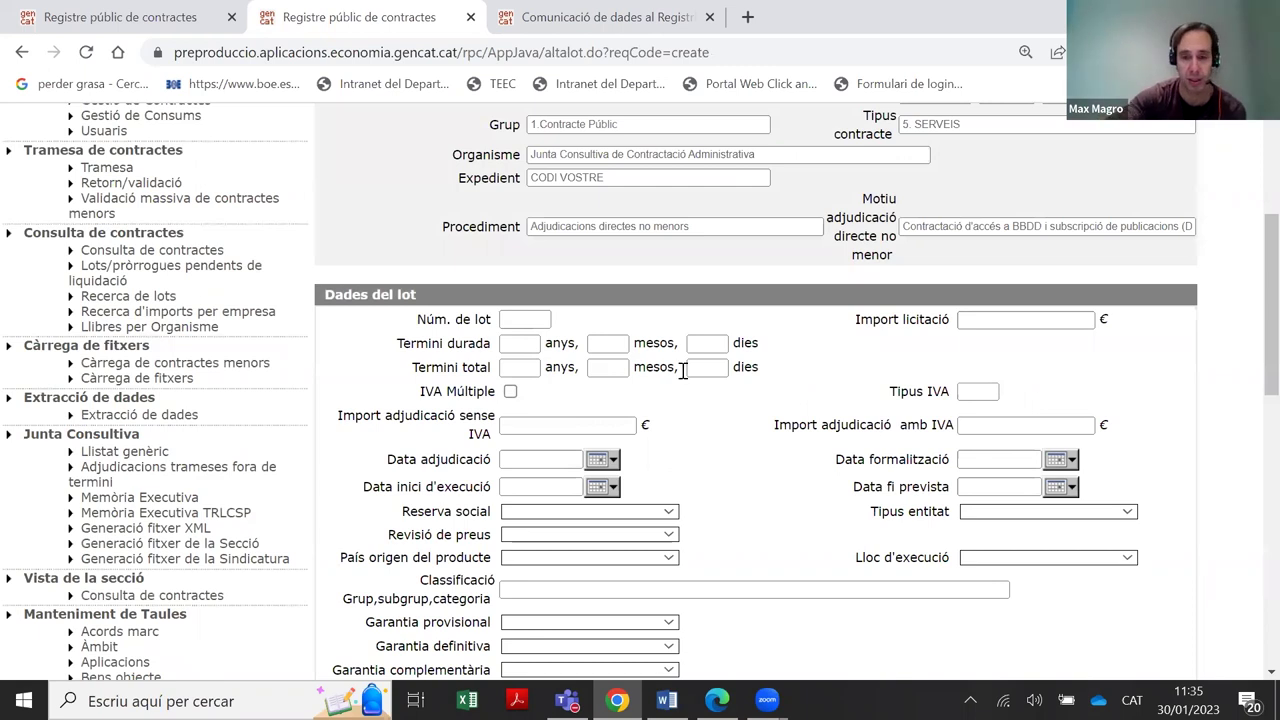
pyautogui.scroll(-1, 730, 441)
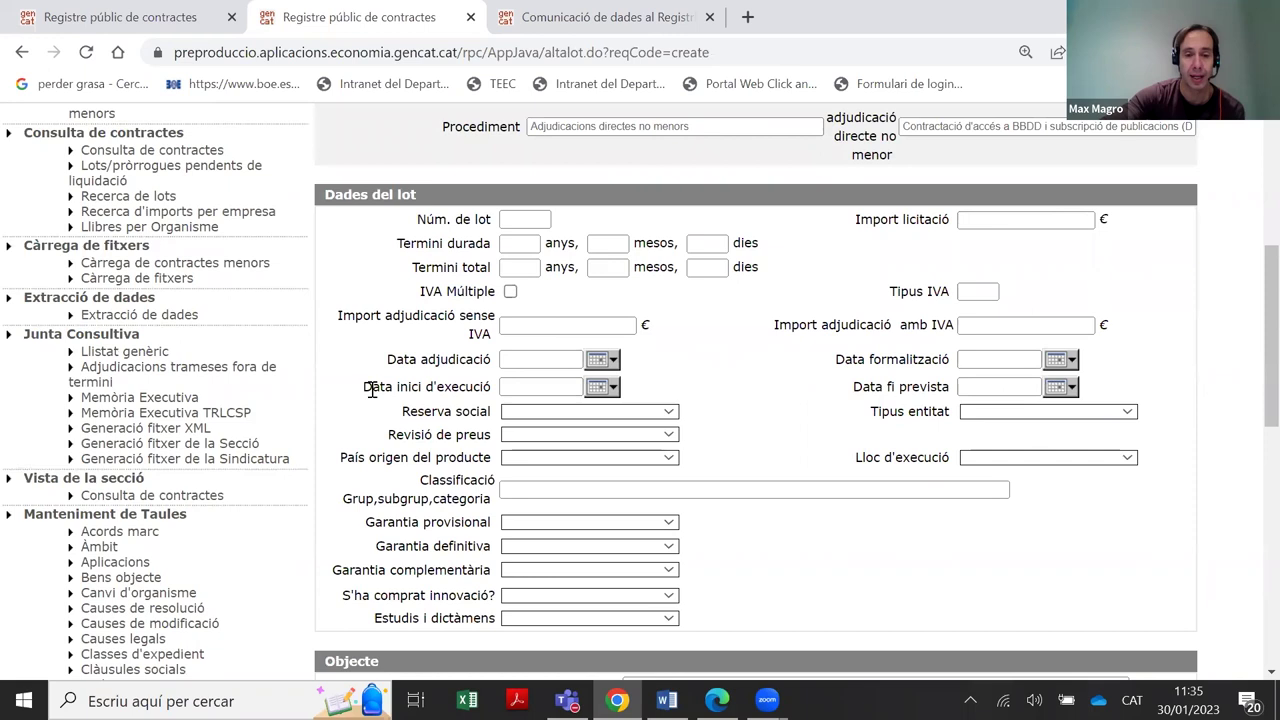
pyautogui.click(519, 386)
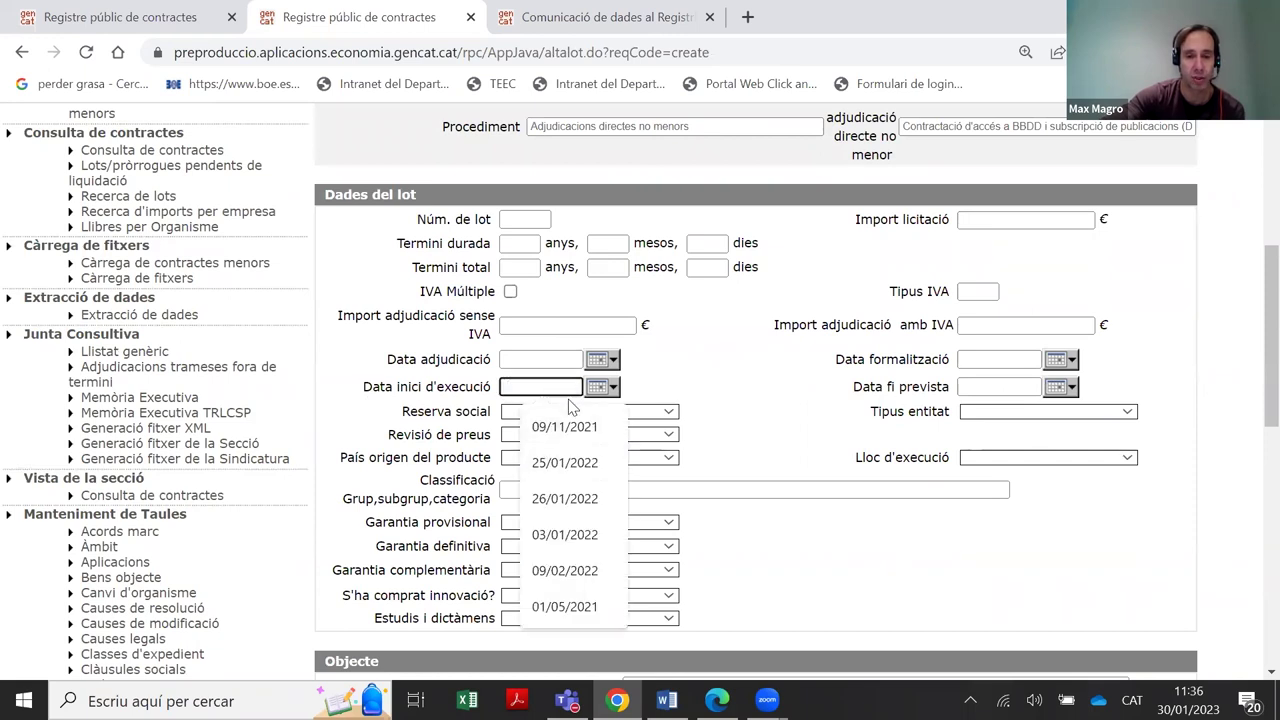
pyautogui.click(600, 387)
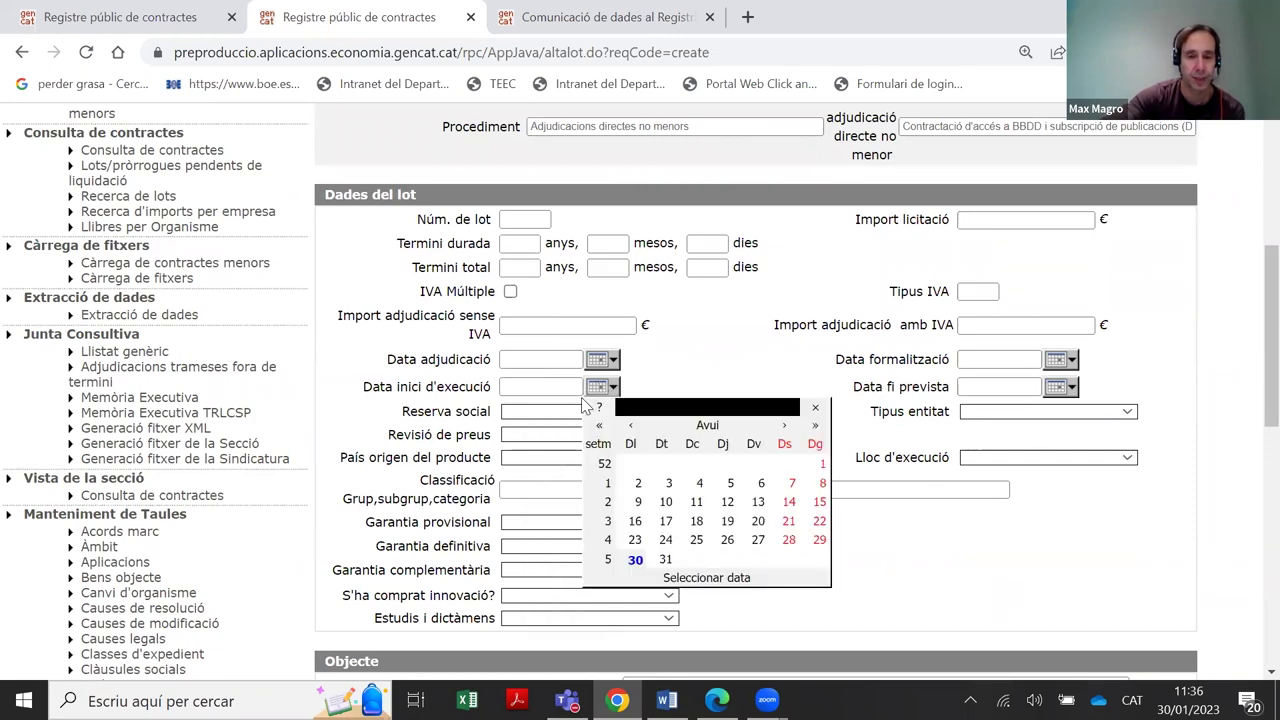
pyautogui.click(636, 557)
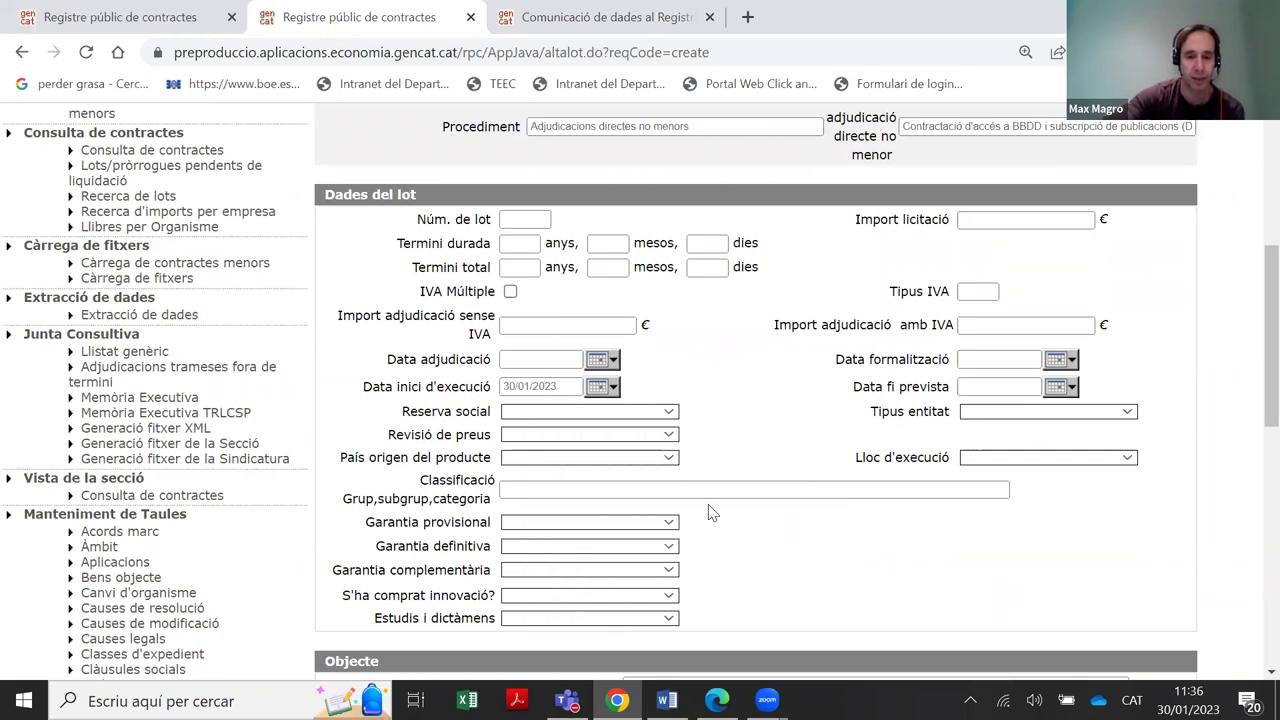
# Set the lot's Data fi prevista to 30/01/2024
pyautogui.click(1057, 388)
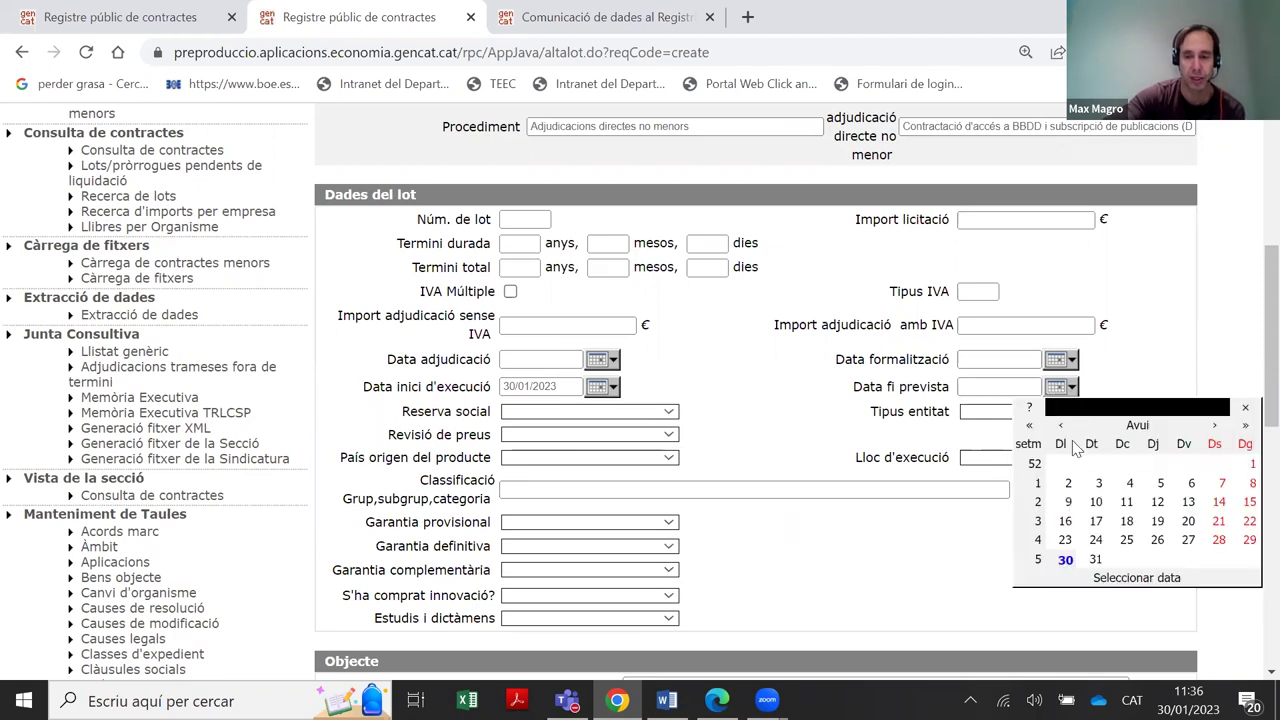
pyautogui.scroll(-2, 1075, 450)
pyautogui.click(1065, 360)
pyautogui.click(1020, 186)
pyautogui.click(1024, 186)
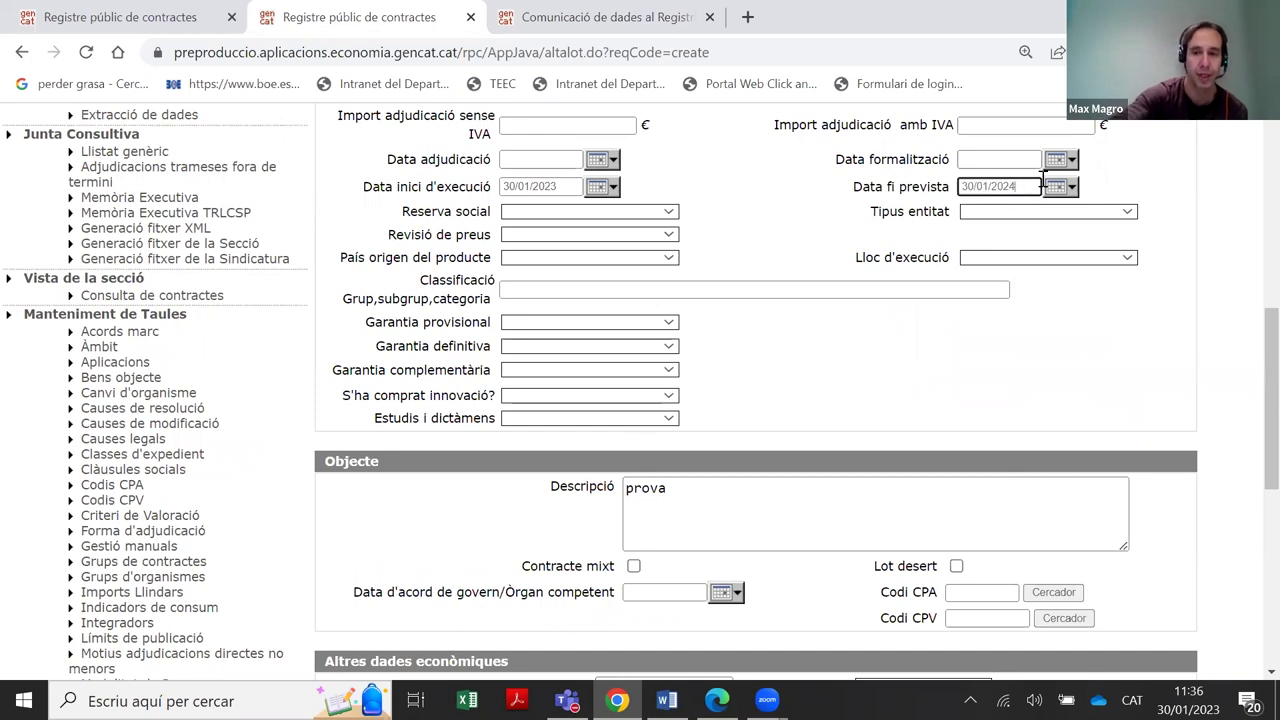
# Set the lot's Termini durada to 1 year in the Dades del lot section
pyautogui.scroll(2, 926, 332)
pyautogui.click(522, 243)
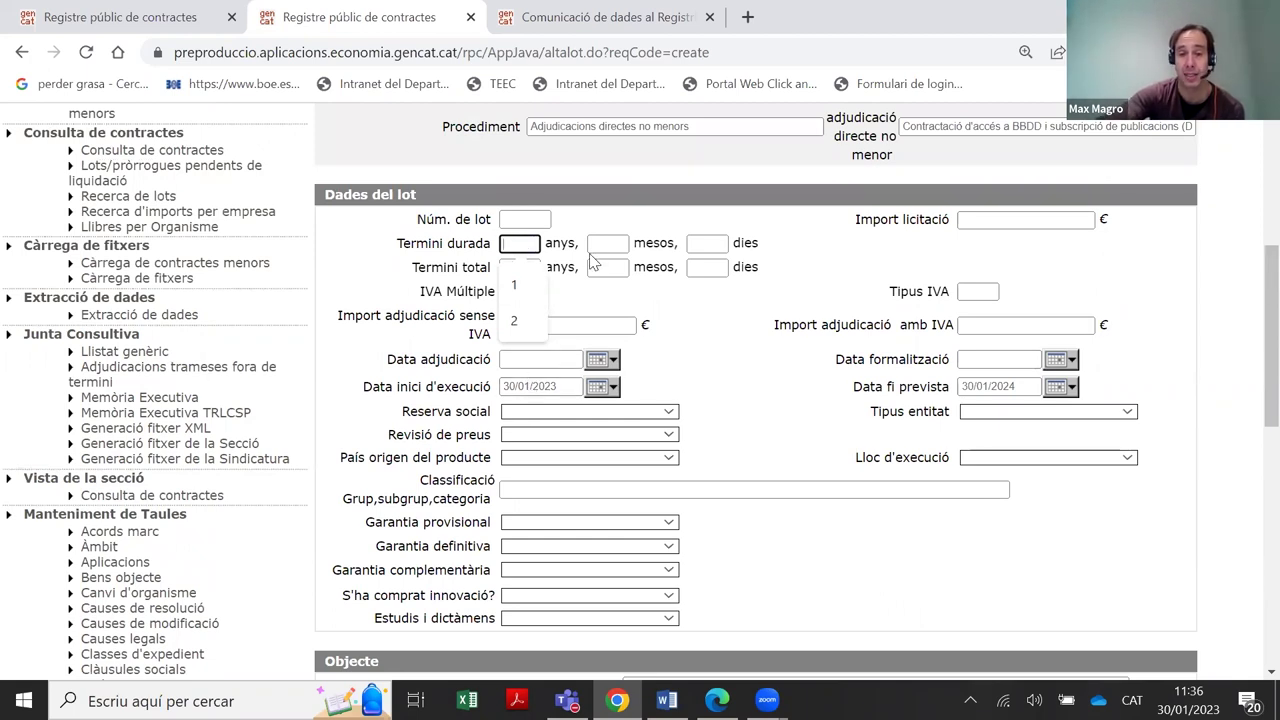
pyautogui.click(533, 243)
pyautogui.scroll(-3, 690, 340)
pyautogui.scroll(4, 700, 335)
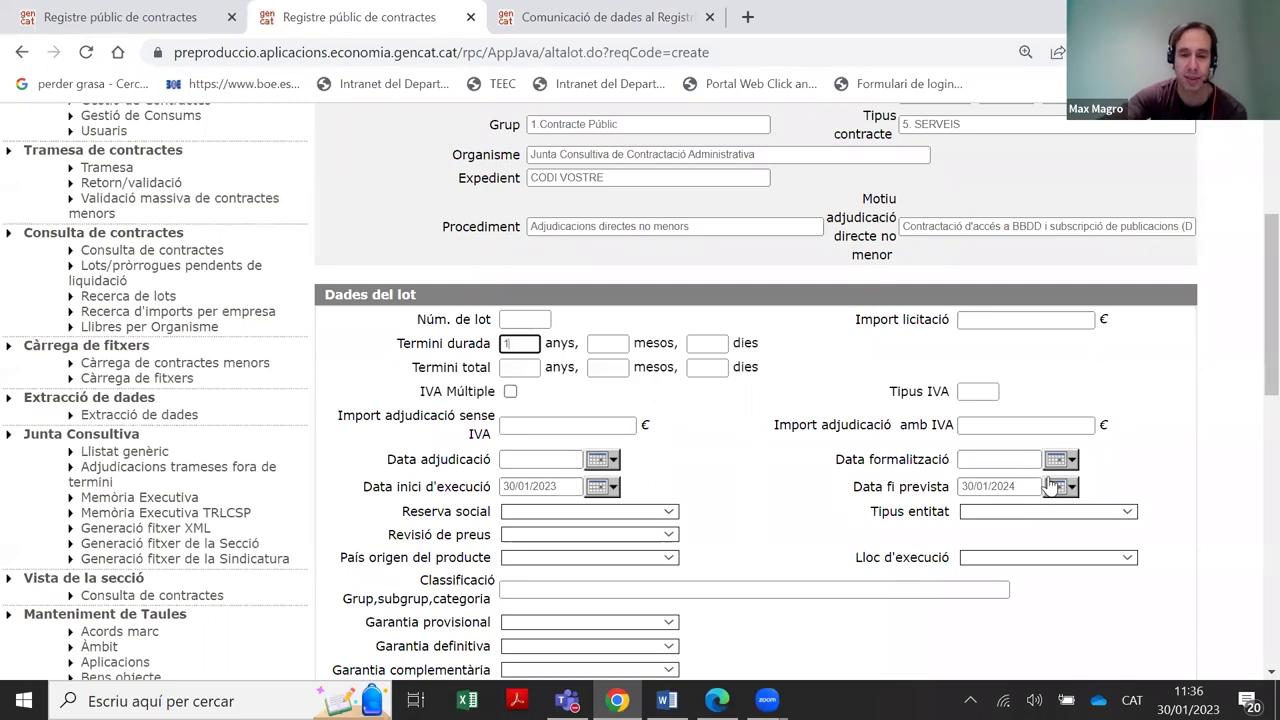
# Try to save the lot and examine the validation result concerning its Termini and Data de fi prevista
pyautogui.scroll(-10, 608, 349)
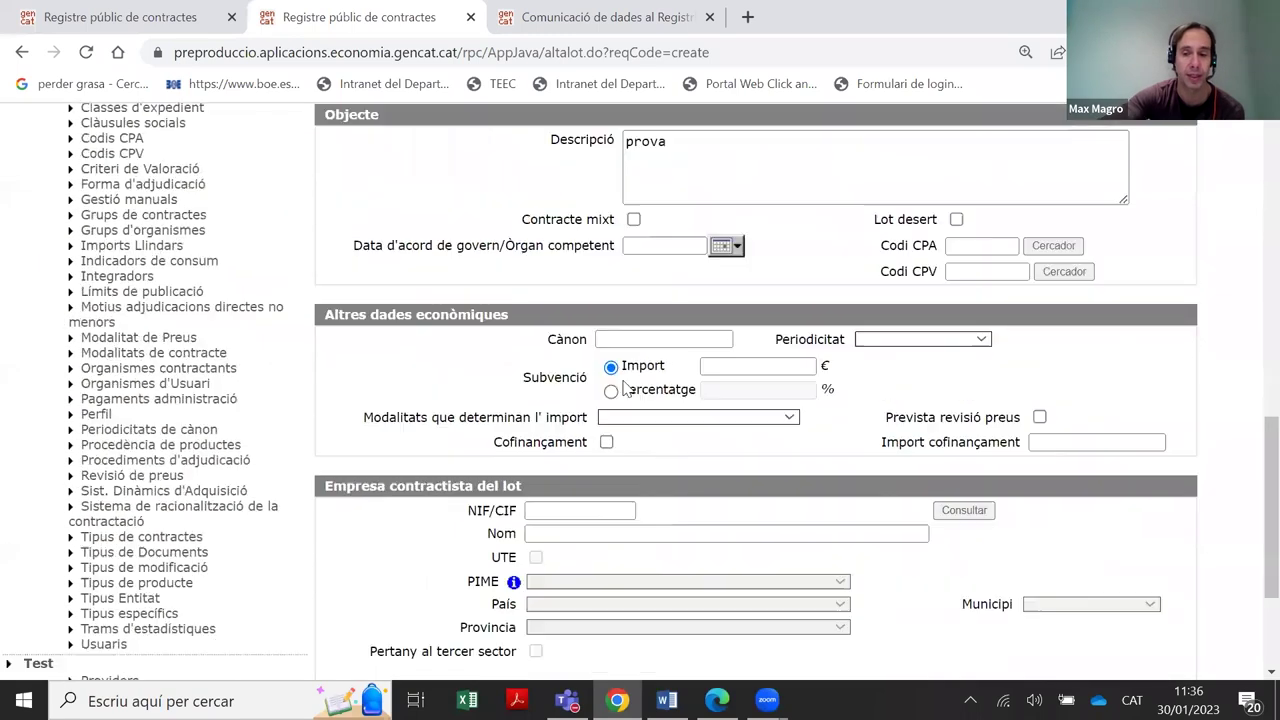
pyautogui.scroll(-3, 623, 387)
pyautogui.click(706, 592)
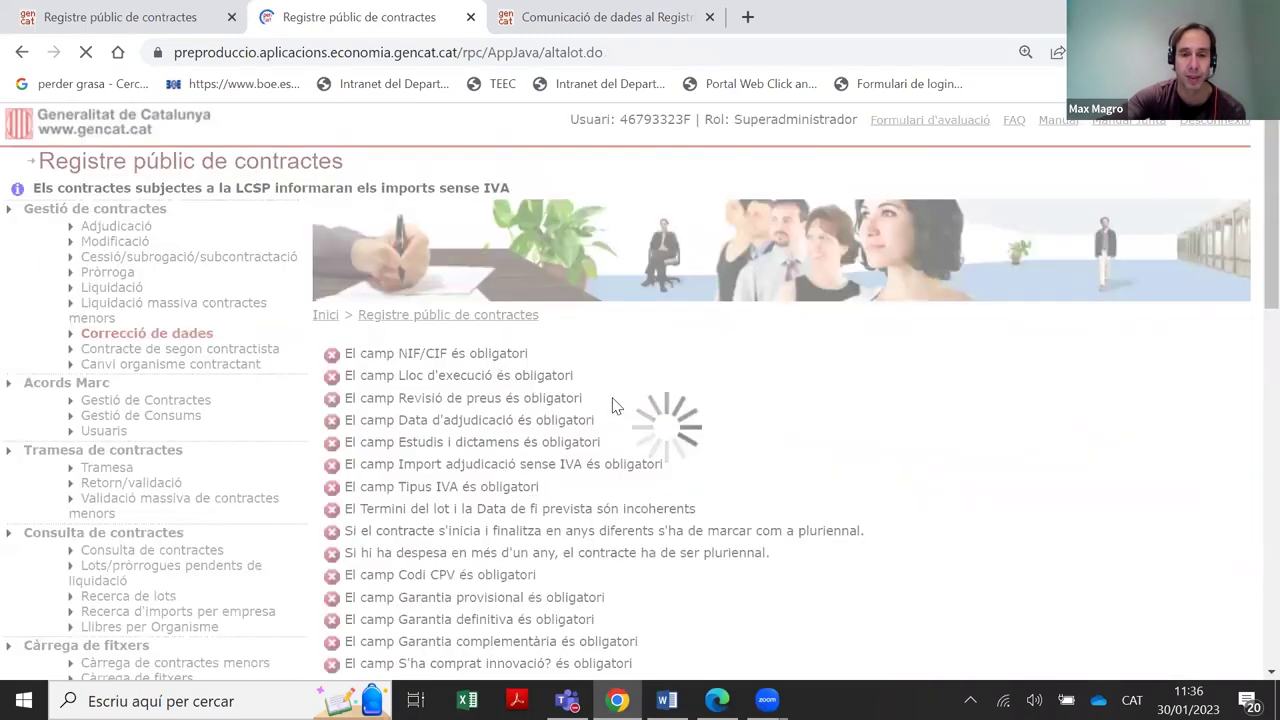
pyautogui.scroll(-1, 530, 415)
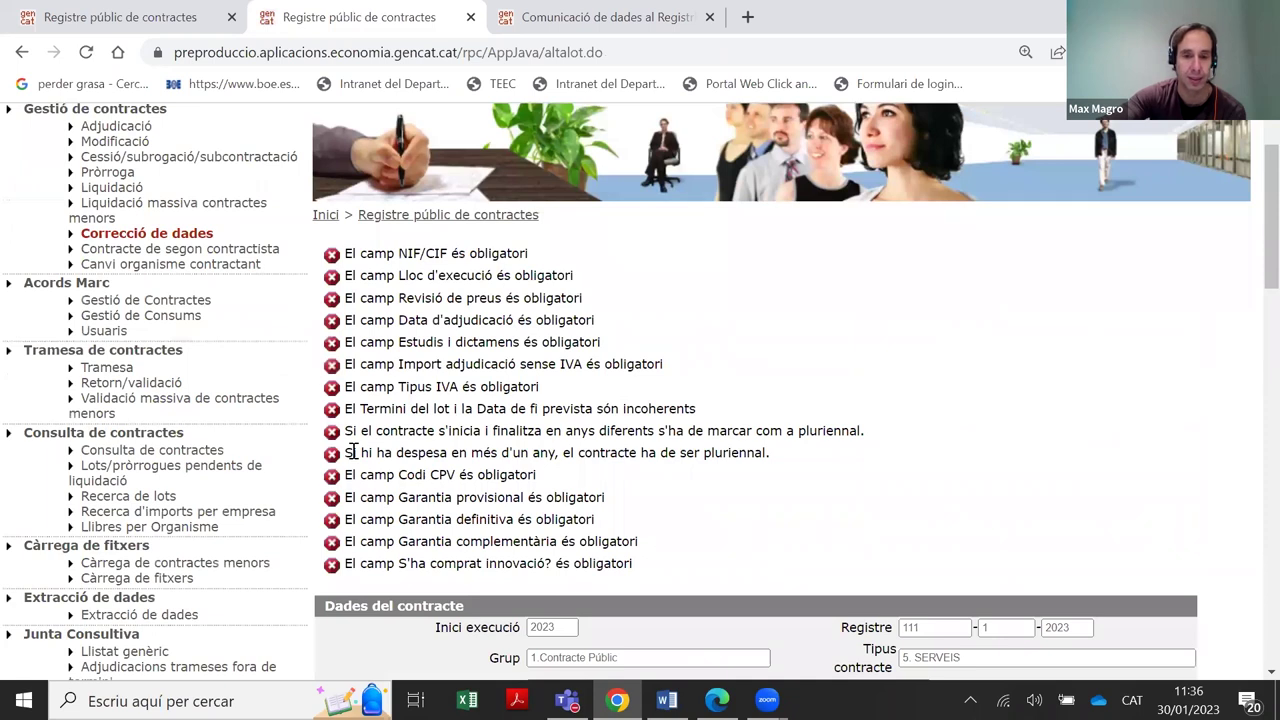
pyautogui.scroll(-1, 535, 403)
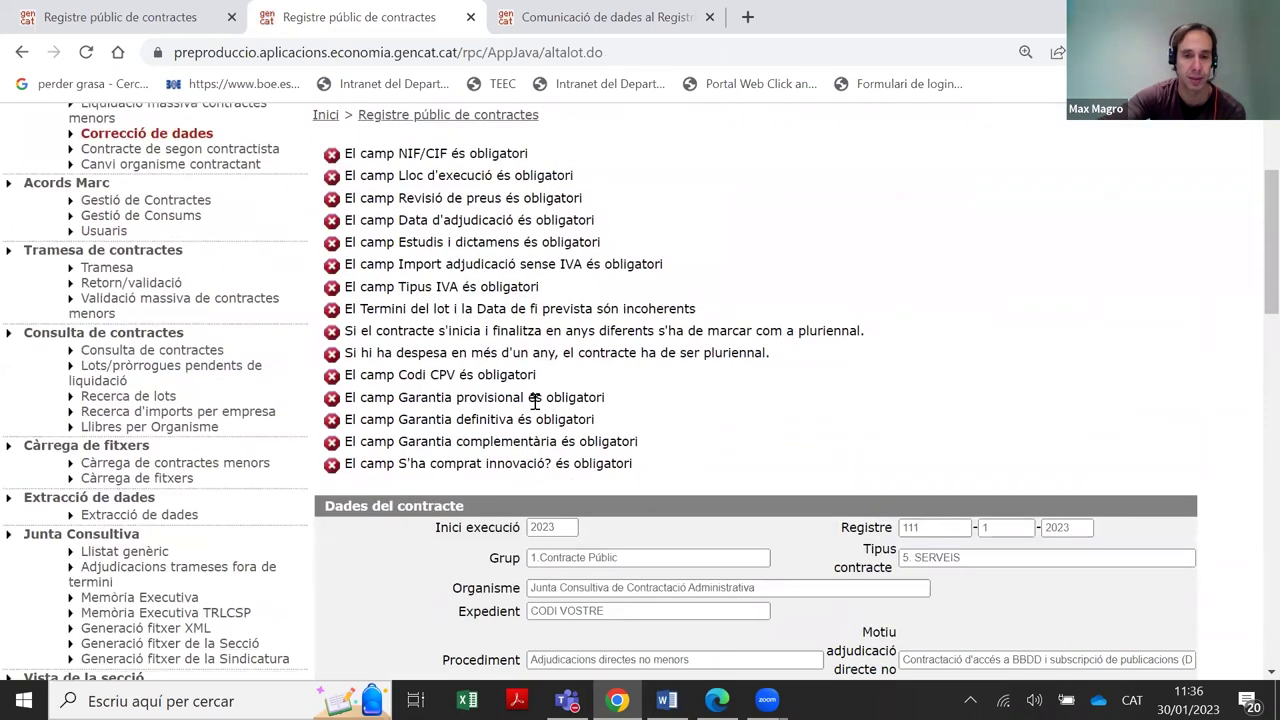
pyautogui.moveTo(352, 308); pyautogui.dragTo(712, 308)
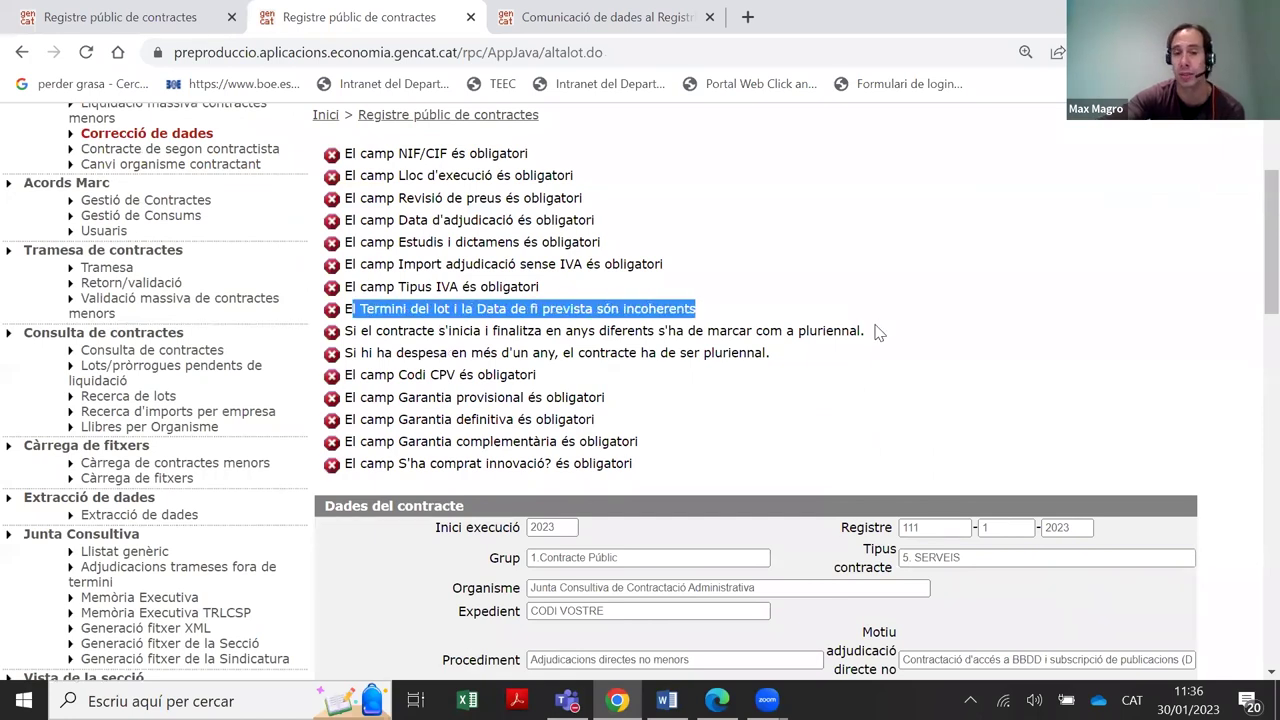
# Add 1 day to the lot's Termini durada, comparing it with the Data inici d'execució and Data fi prevista
pyautogui.scroll(-5, 843, 337)
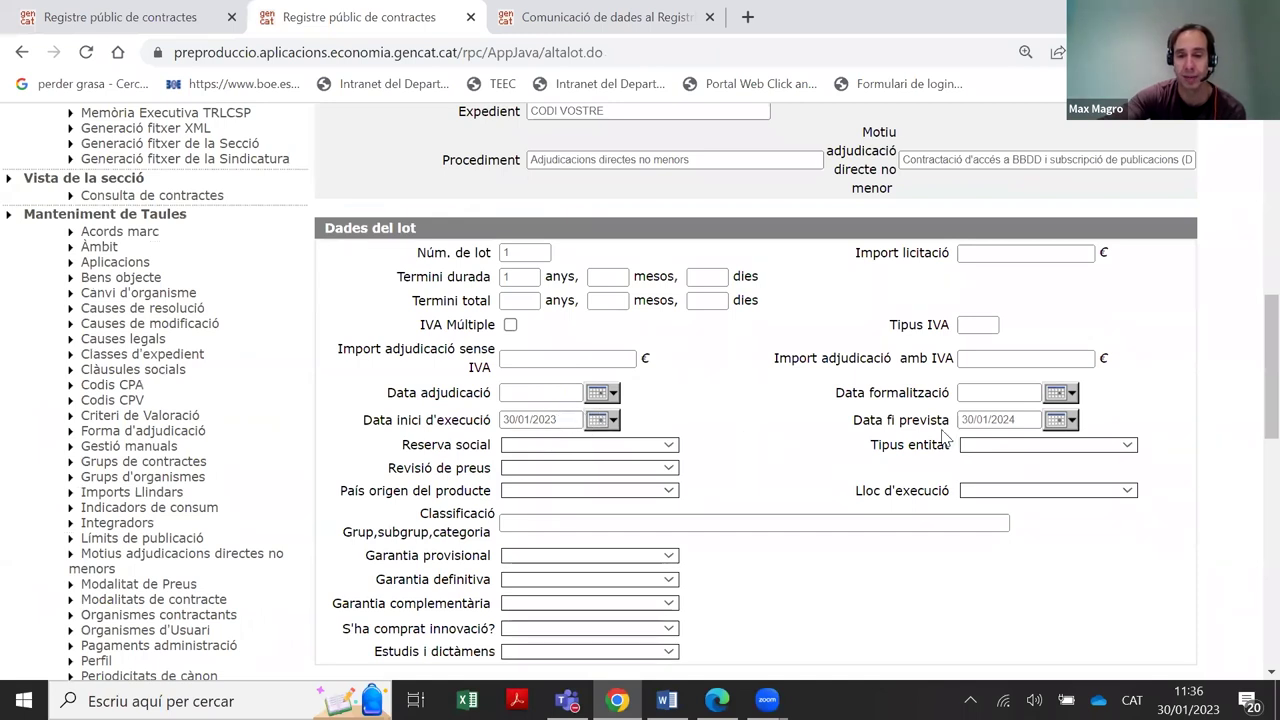
pyautogui.tripleClick(1033, 419)
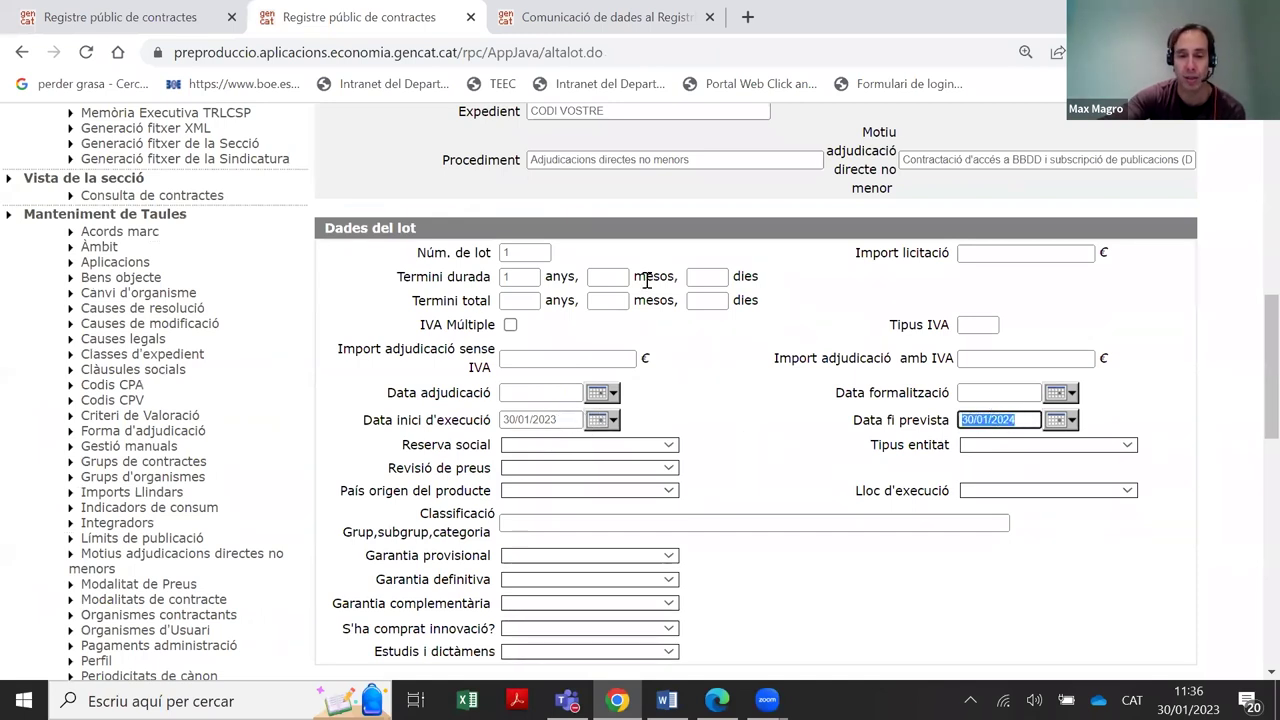
pyautogui.click(695, 277)
pyautogui.write('1')
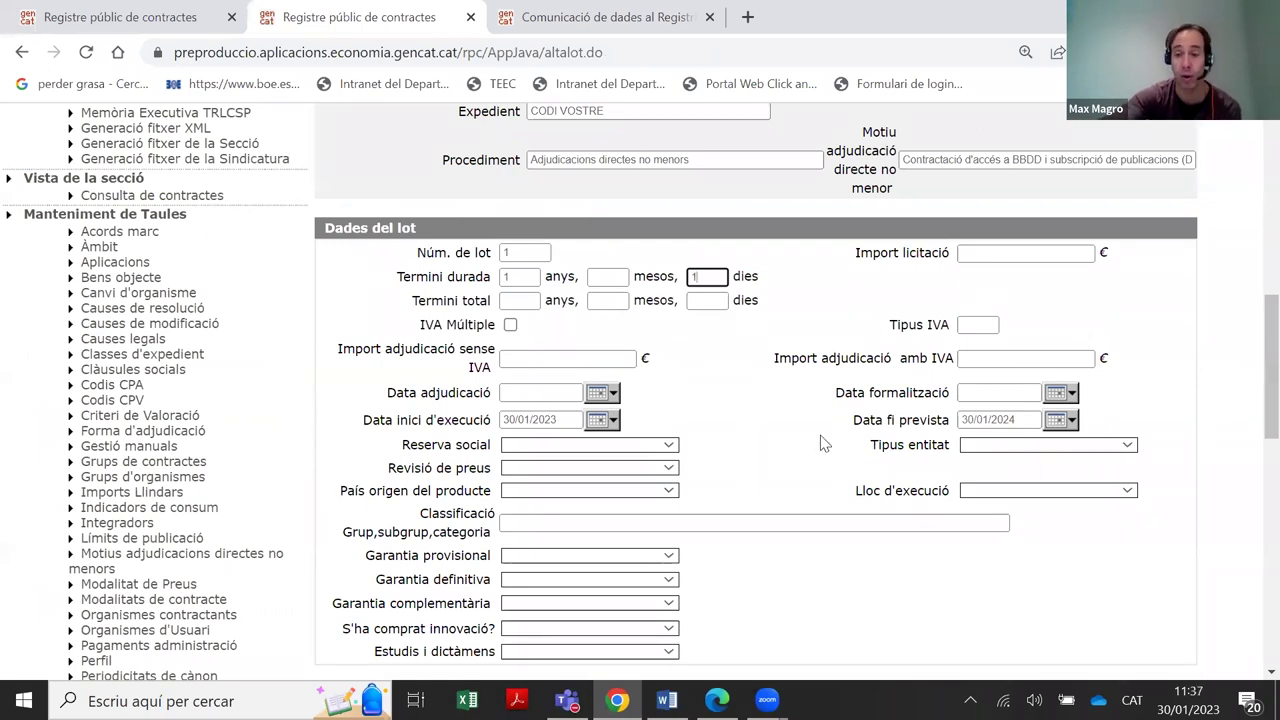
pyautogui.click(536, 413)
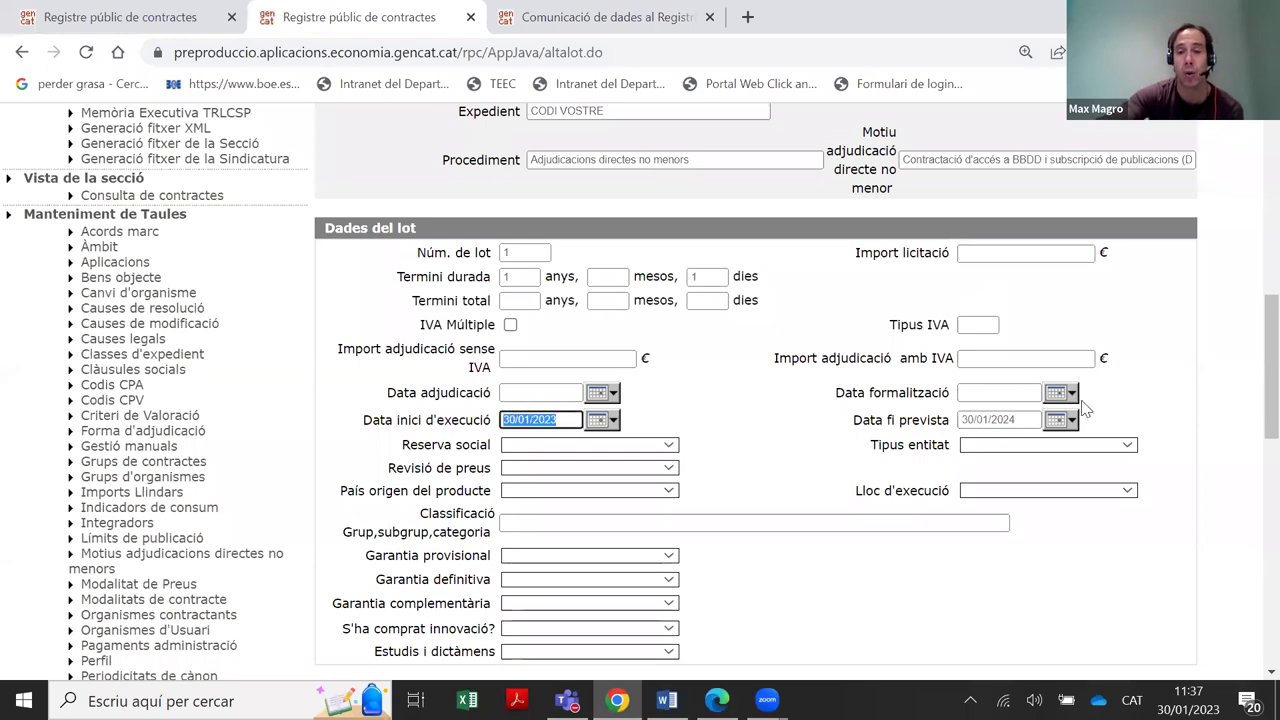
pyautogui.click(1016, 418)
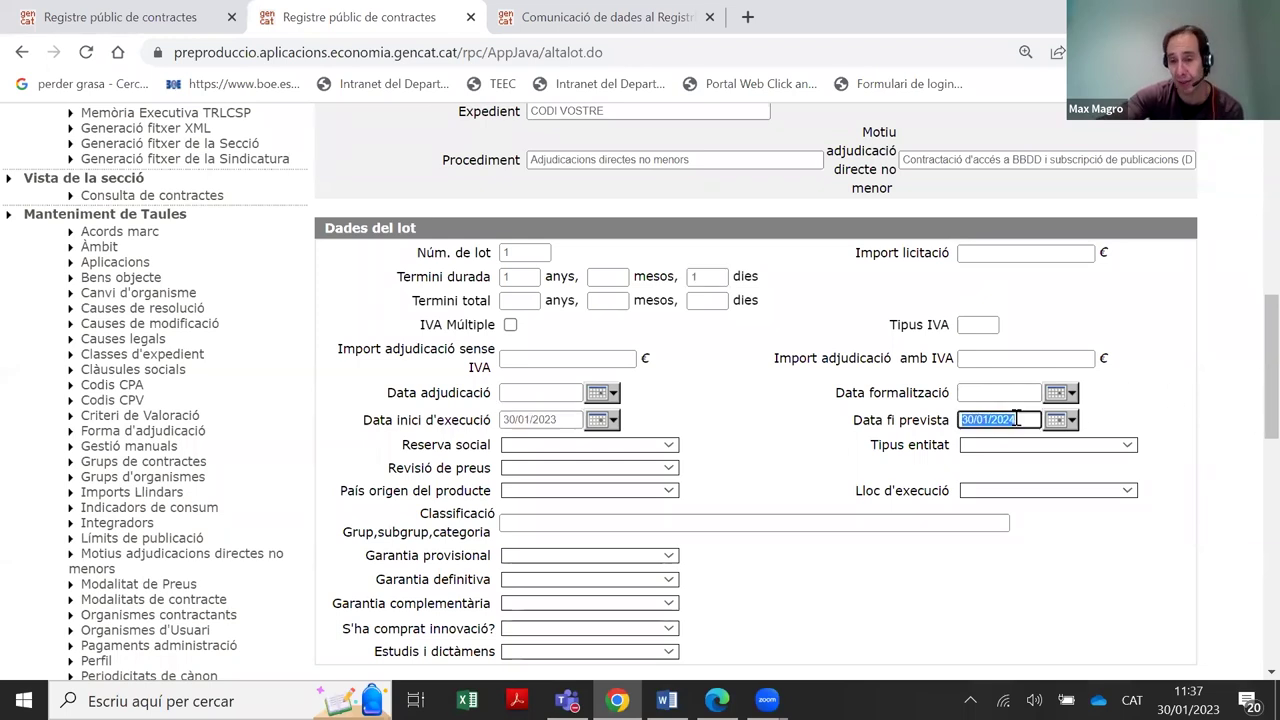
# Clear the years and days of the lot's Termini durada, leaving only the start and end dates filled in
pyautogui.click(502, 274)
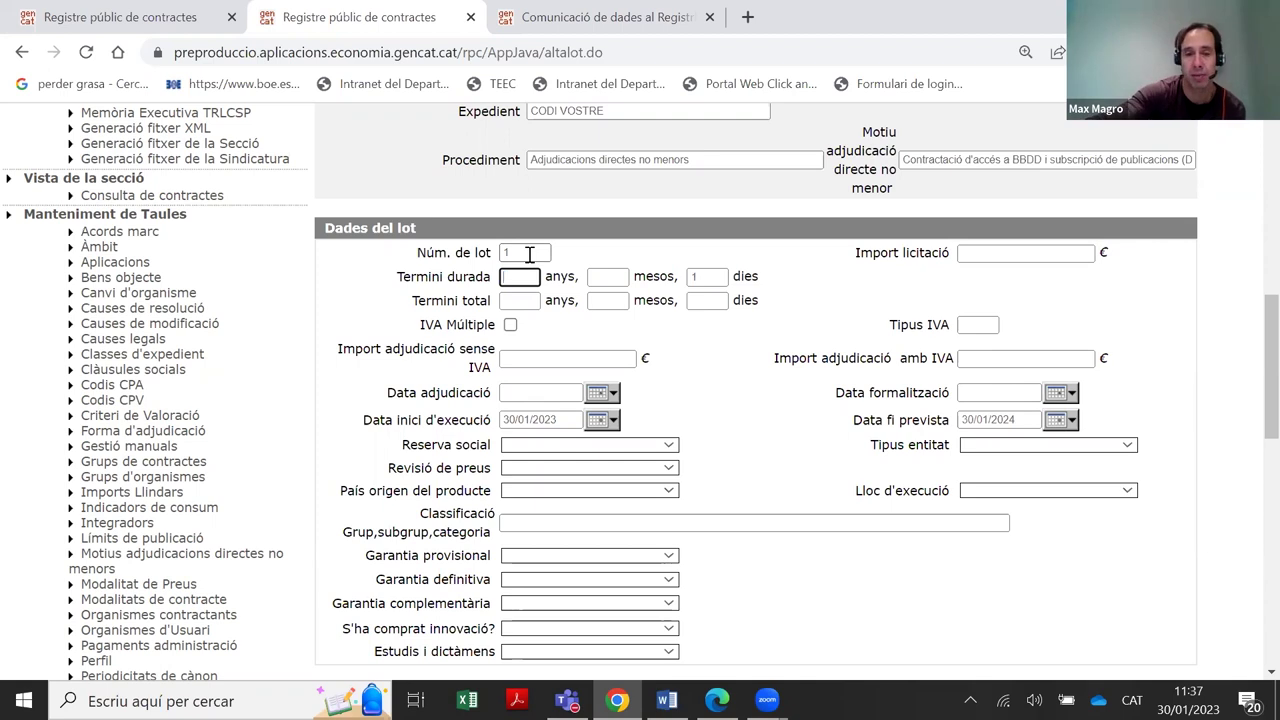
pyautogui.click(702, 280)
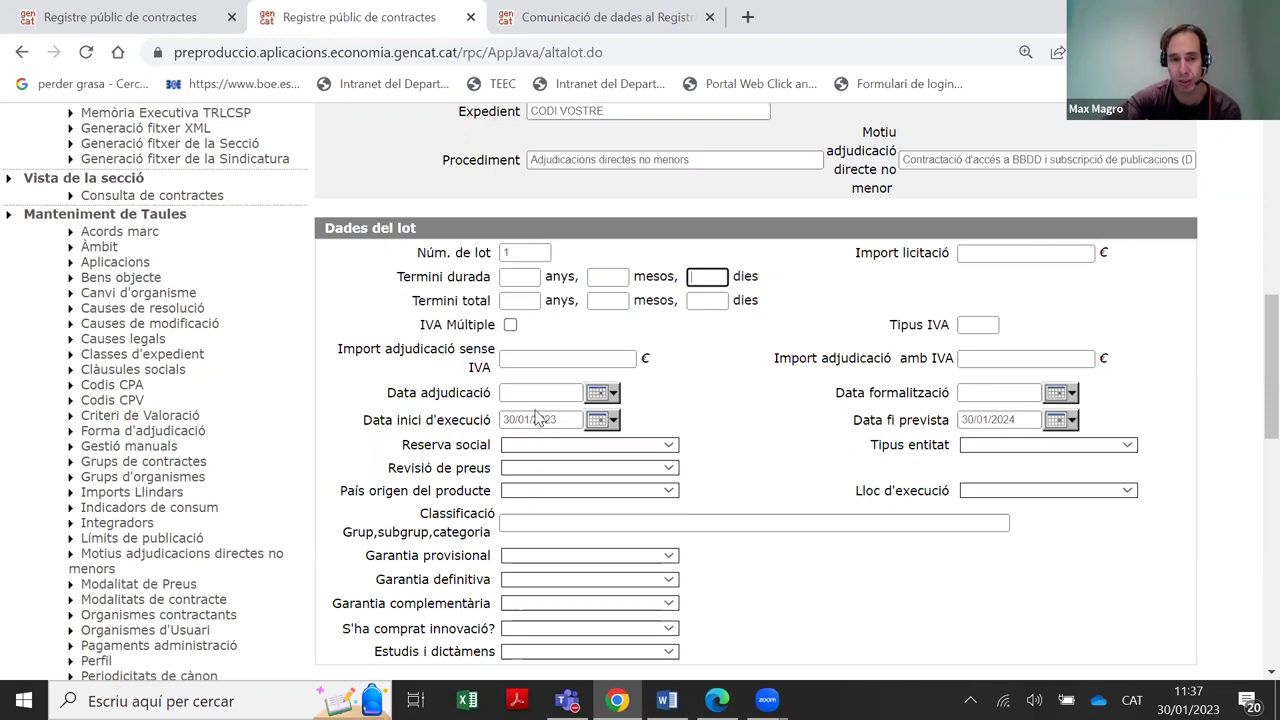
pyautogui.click(521, 279)
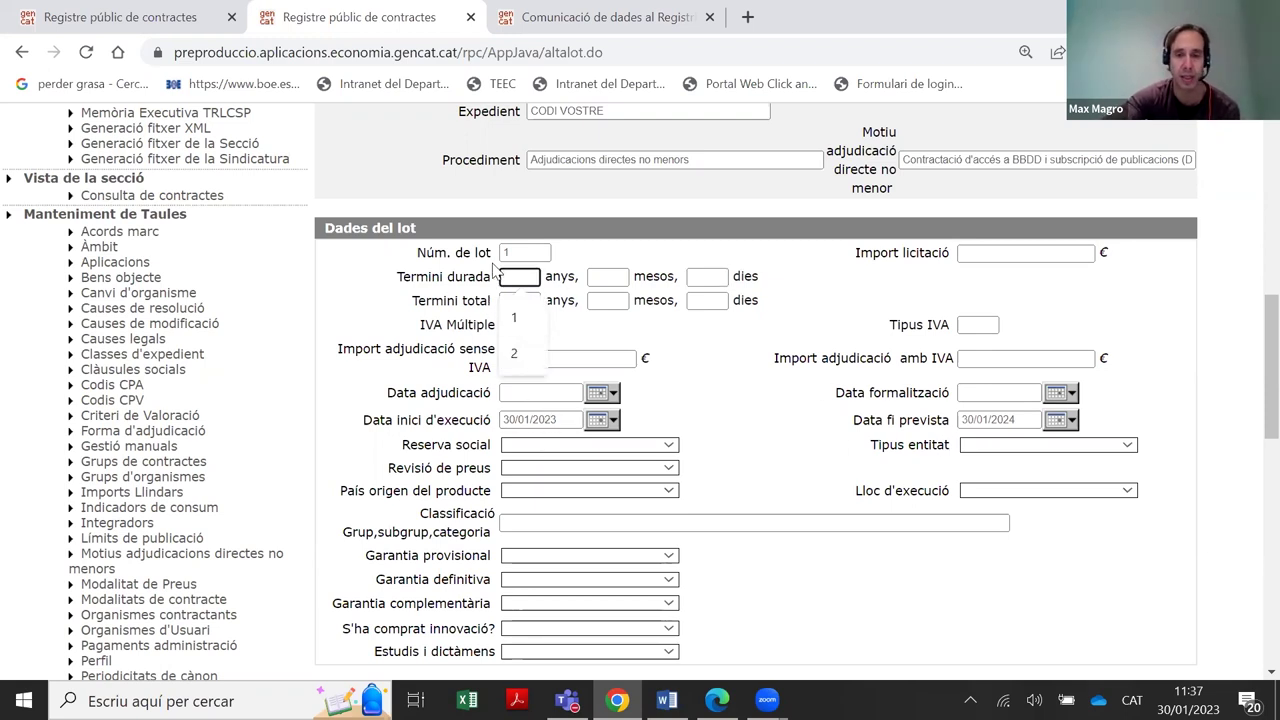
pyautogui.click(990, 419)
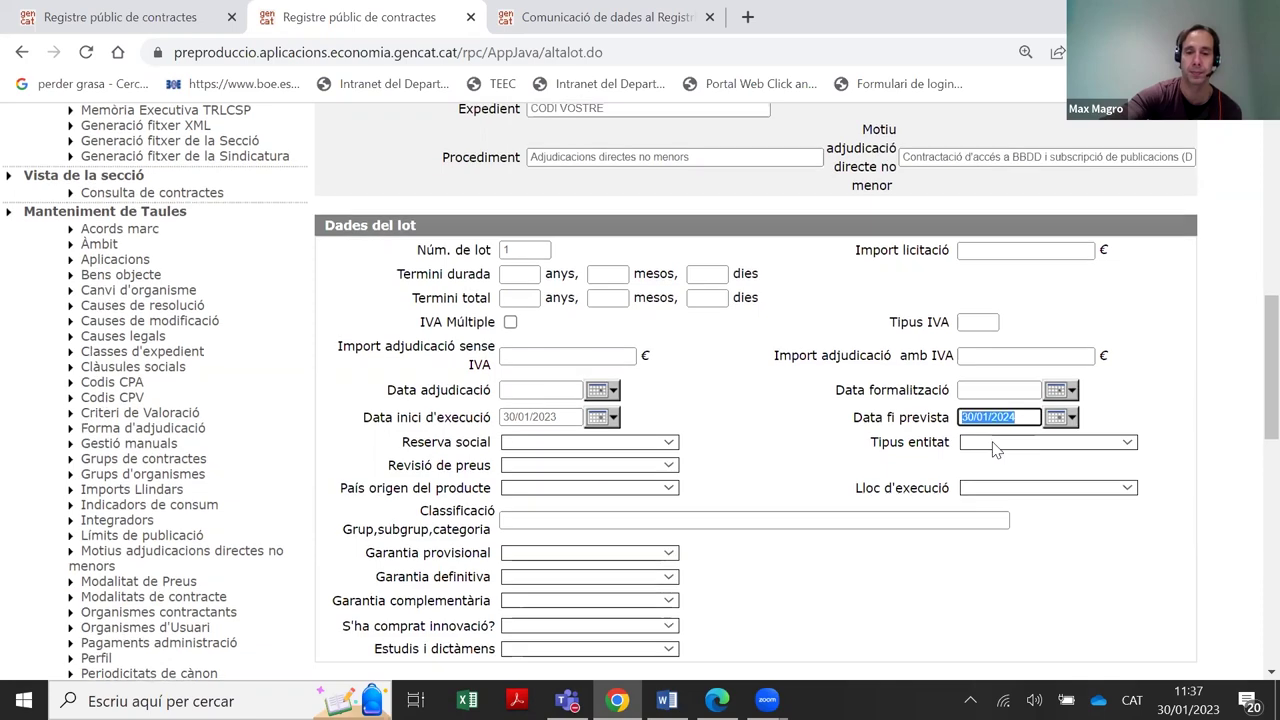
pyautogui.scroll(-5, 1000, 448)
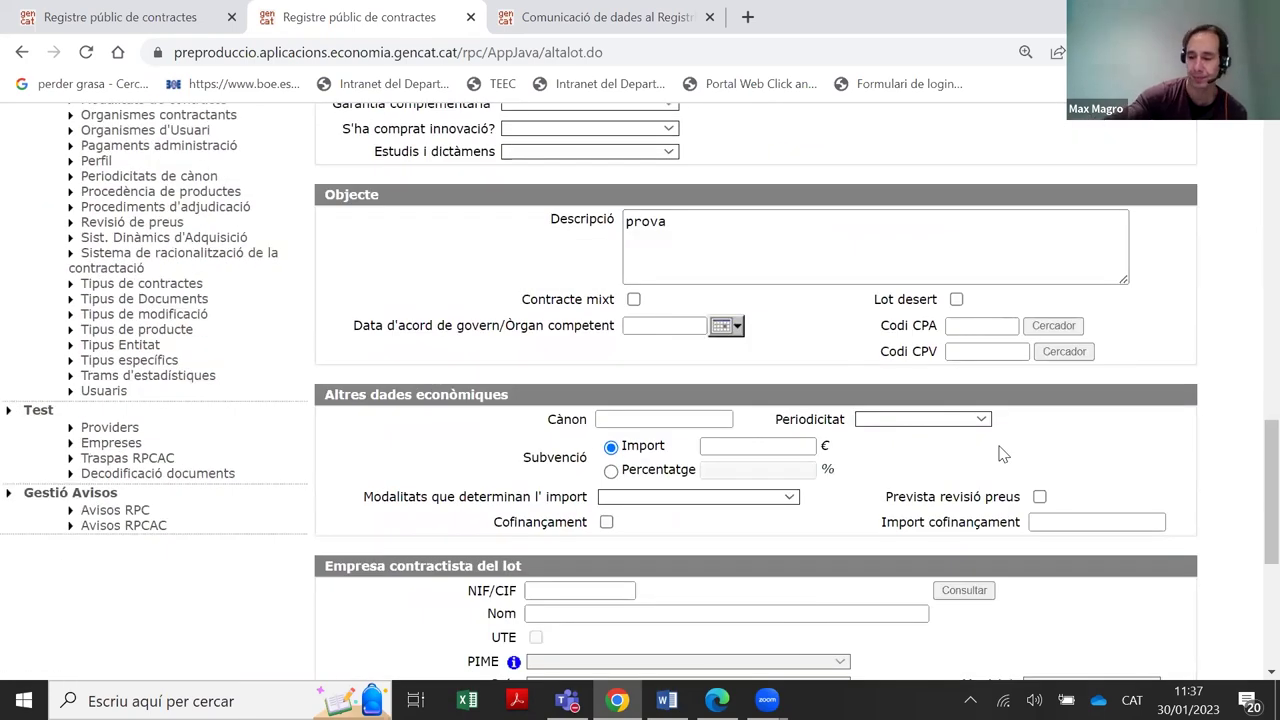
pyautogui.scroll(10, 998, 454)
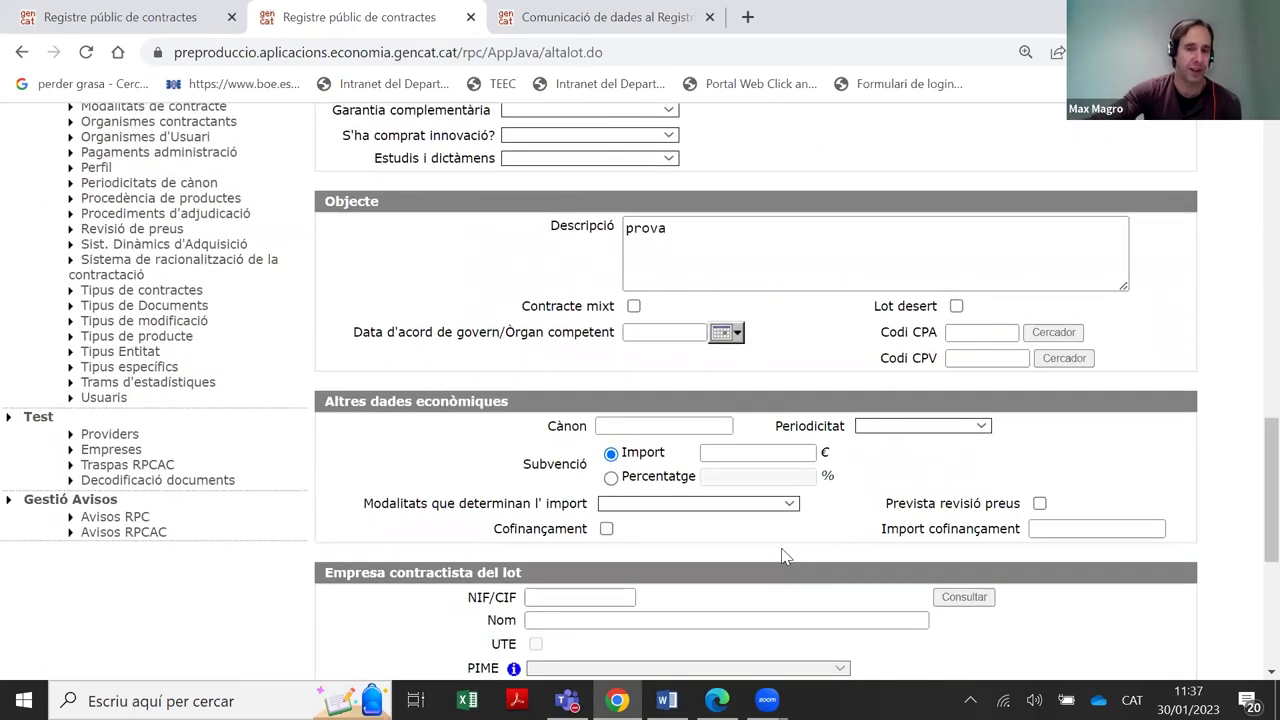
pyautogui.scroll(1, 484, 494)
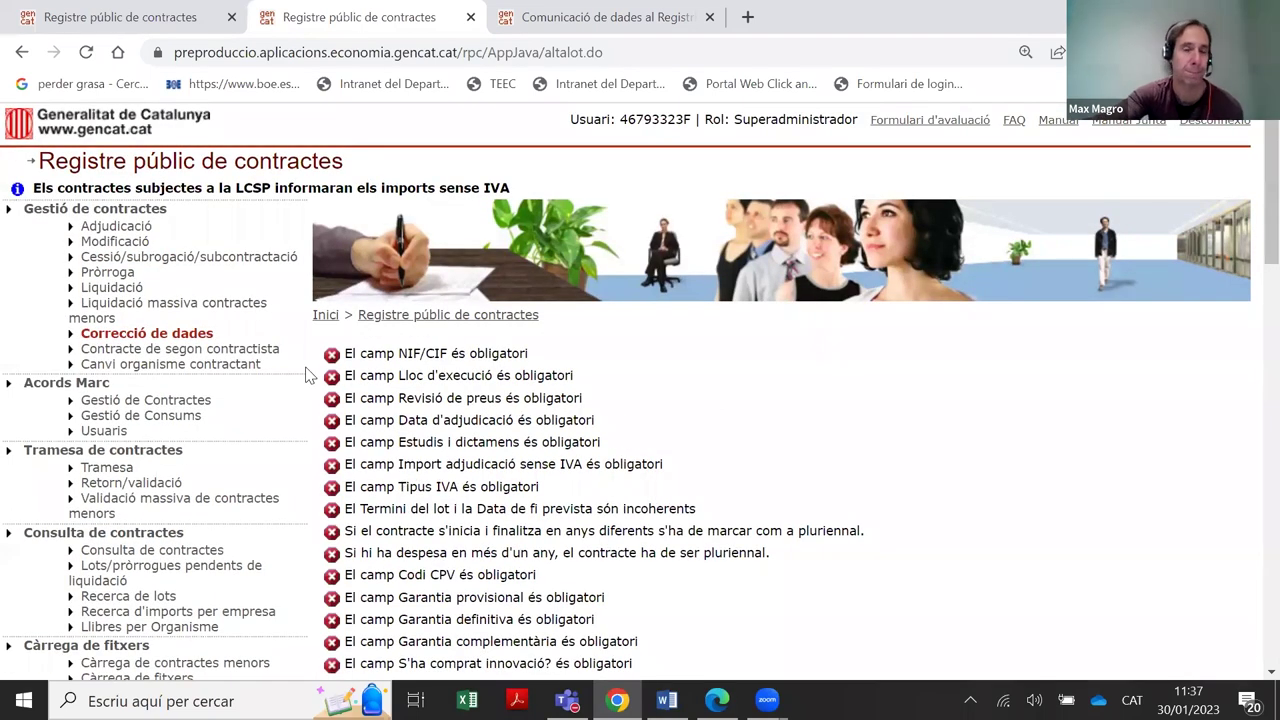
# Open the Correcció de dades contract search and review its Número de registre and Expedient criteria
pyautogui.click(205, 340)
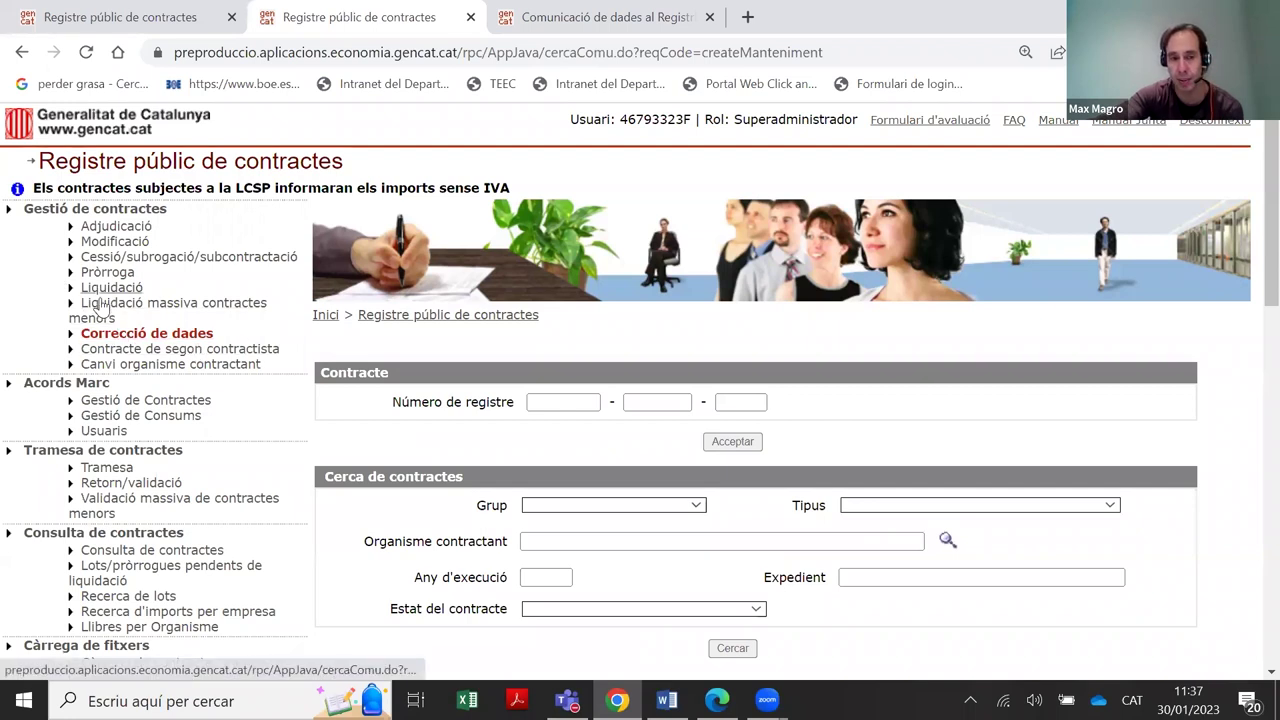
pyautogui.scroll(-1, 629, 362)
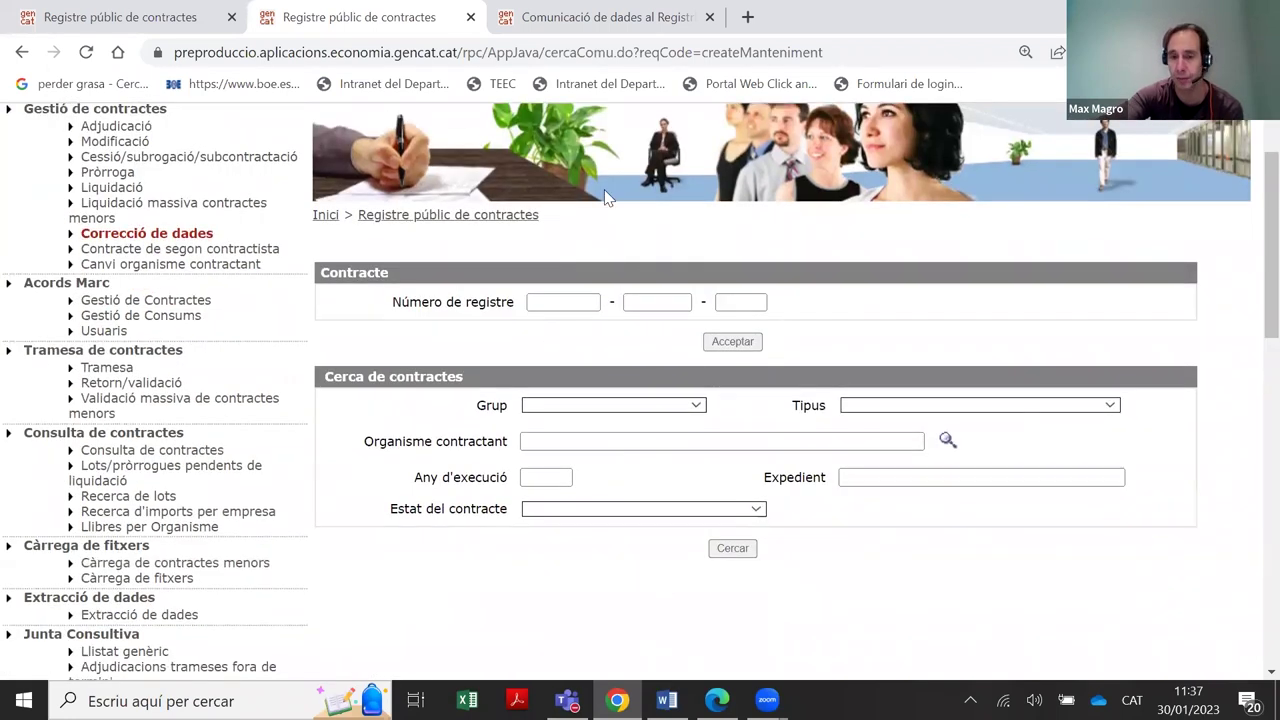
pyautogui.click(530, 302)
pyautogui.click(663, 302)
pyautogui.click(732, 302)
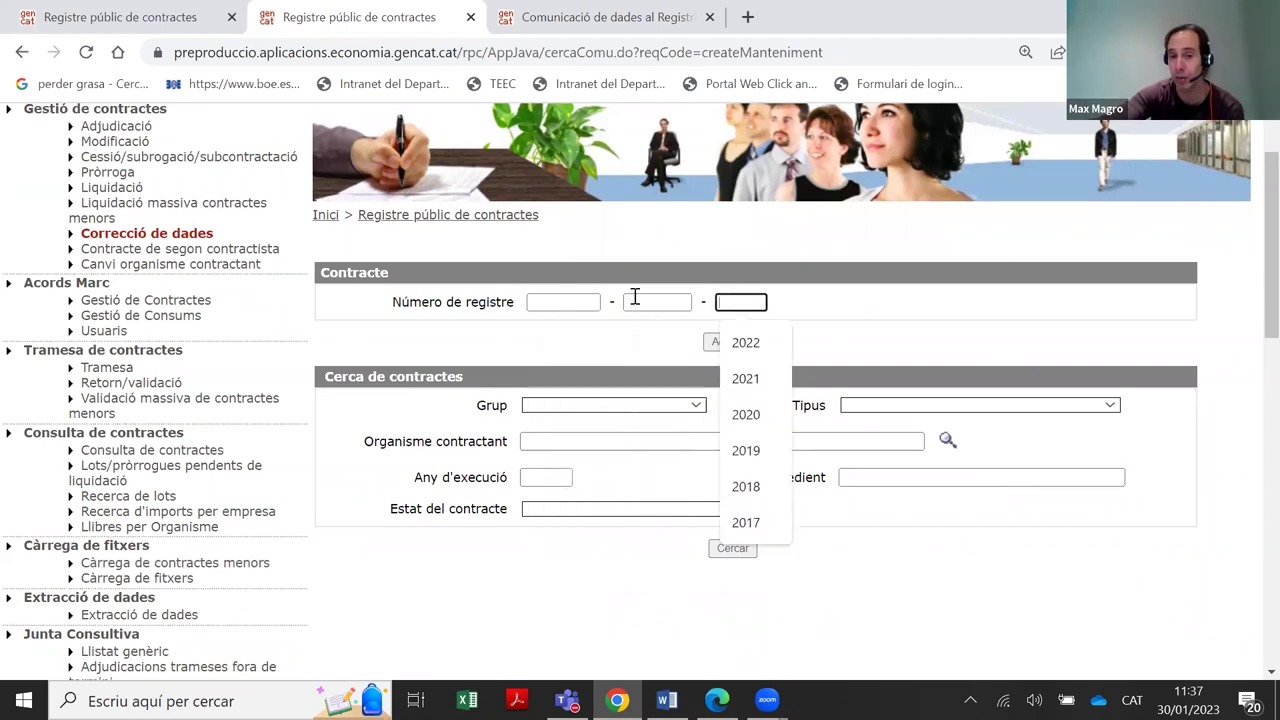
pyautogui.click(569, 300)
pyautogui.click(657, 302)
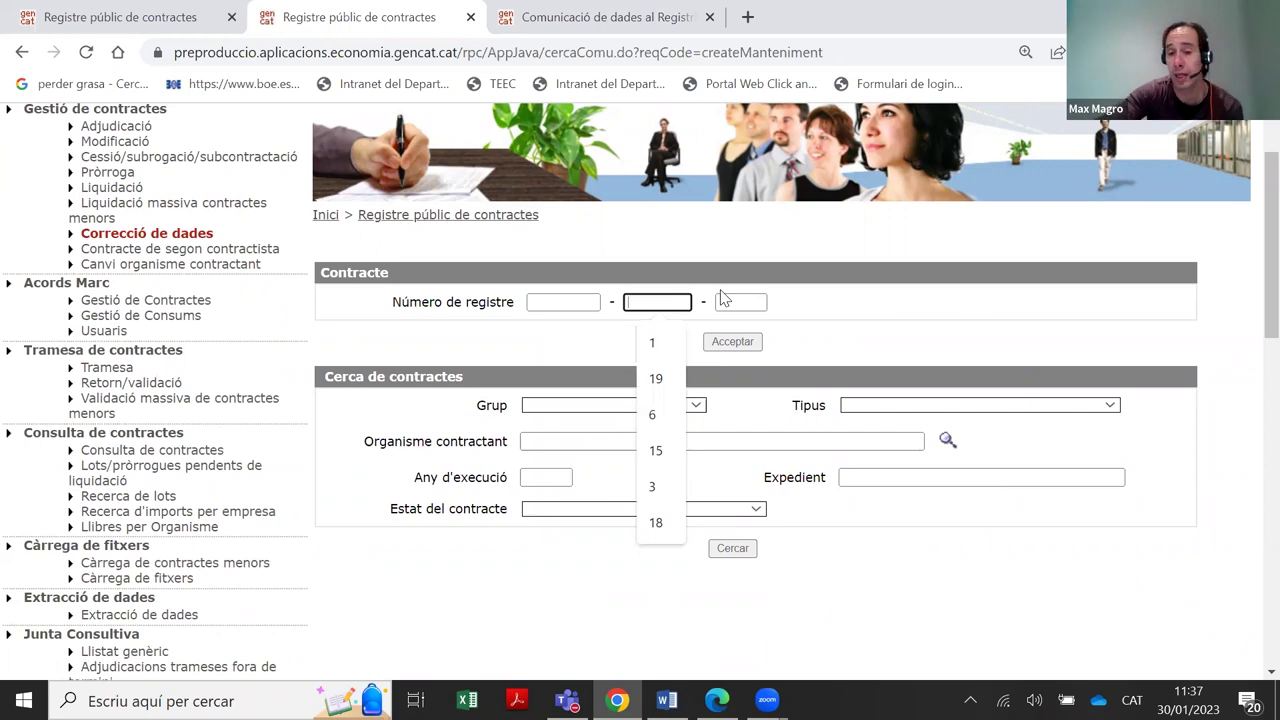
pyautogui.click(886, 480)
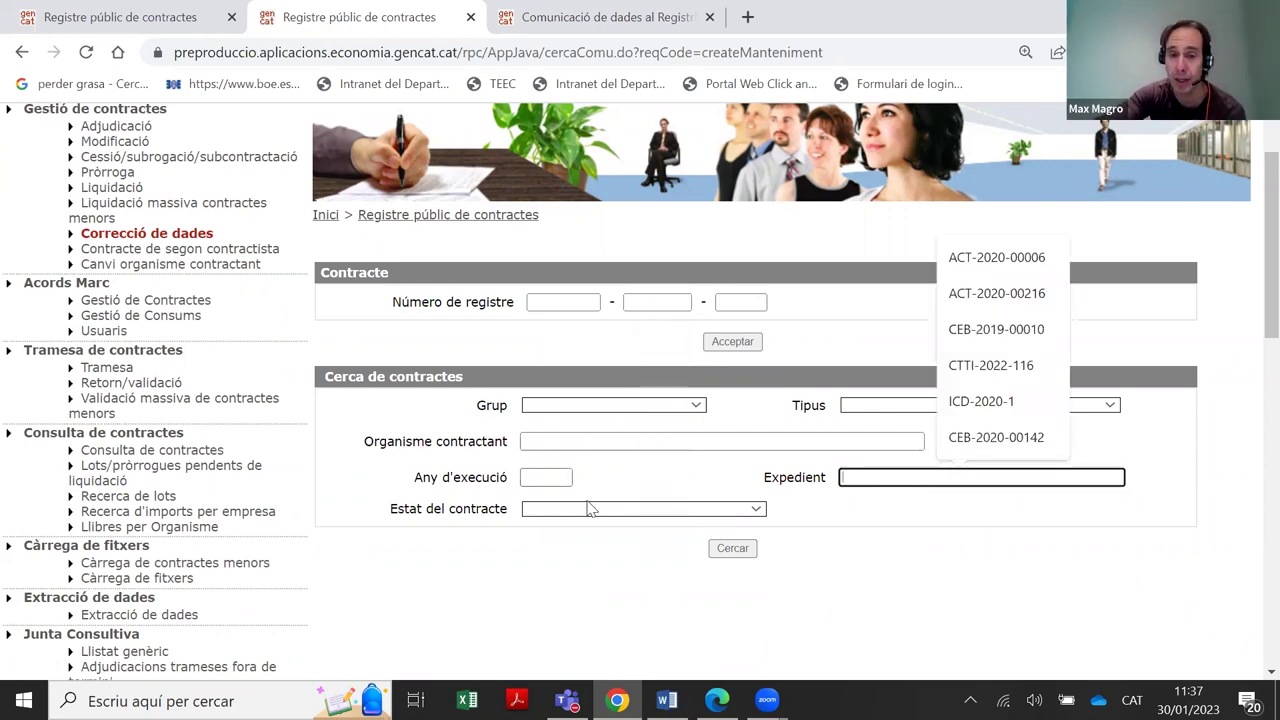
# Search for contracts with Organisme contractant 111 and Any d'execució 2022
pyautogui.click(568, 437)
pyautogui.click(638, 258)
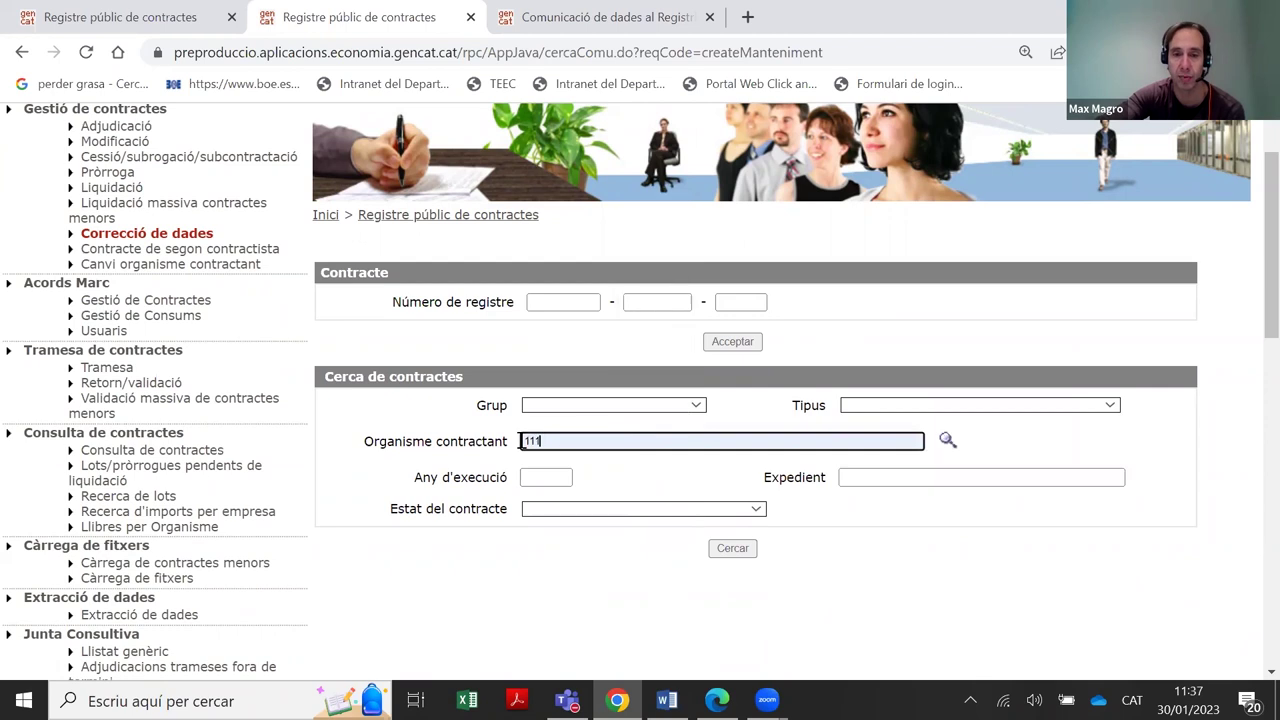
pyautogui.click(535, 481)
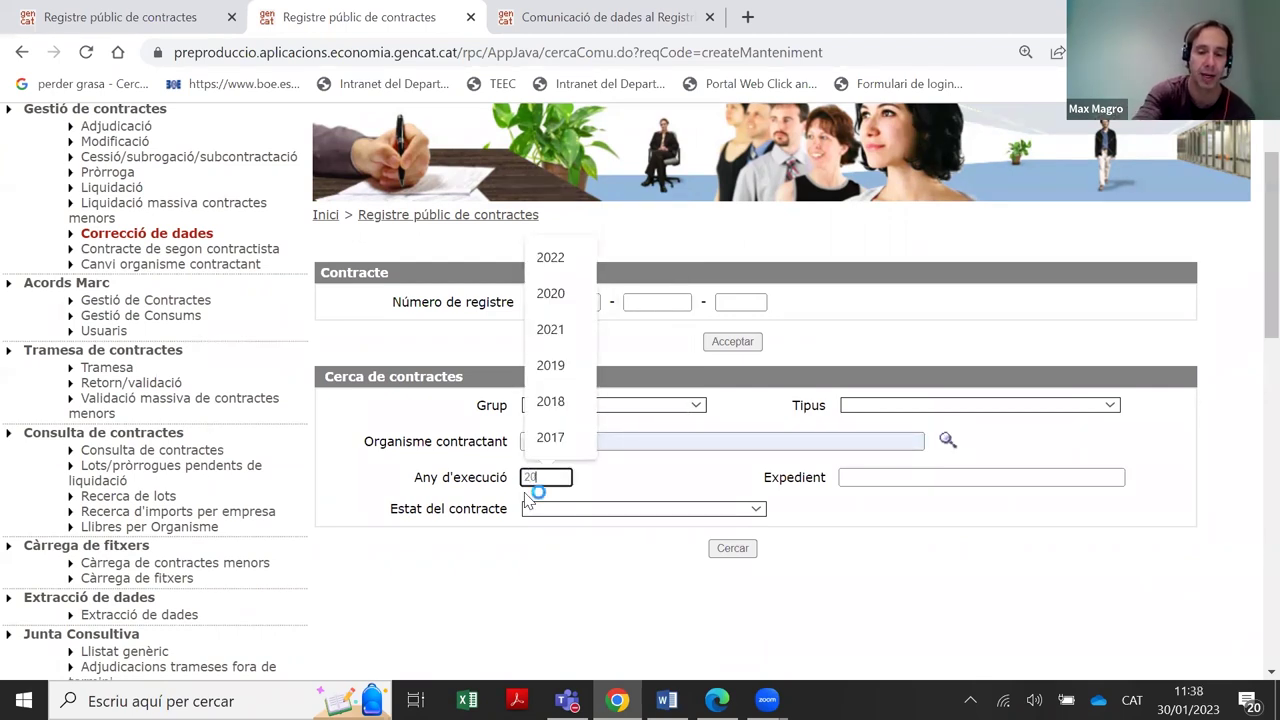
pyautogui.write('2022')
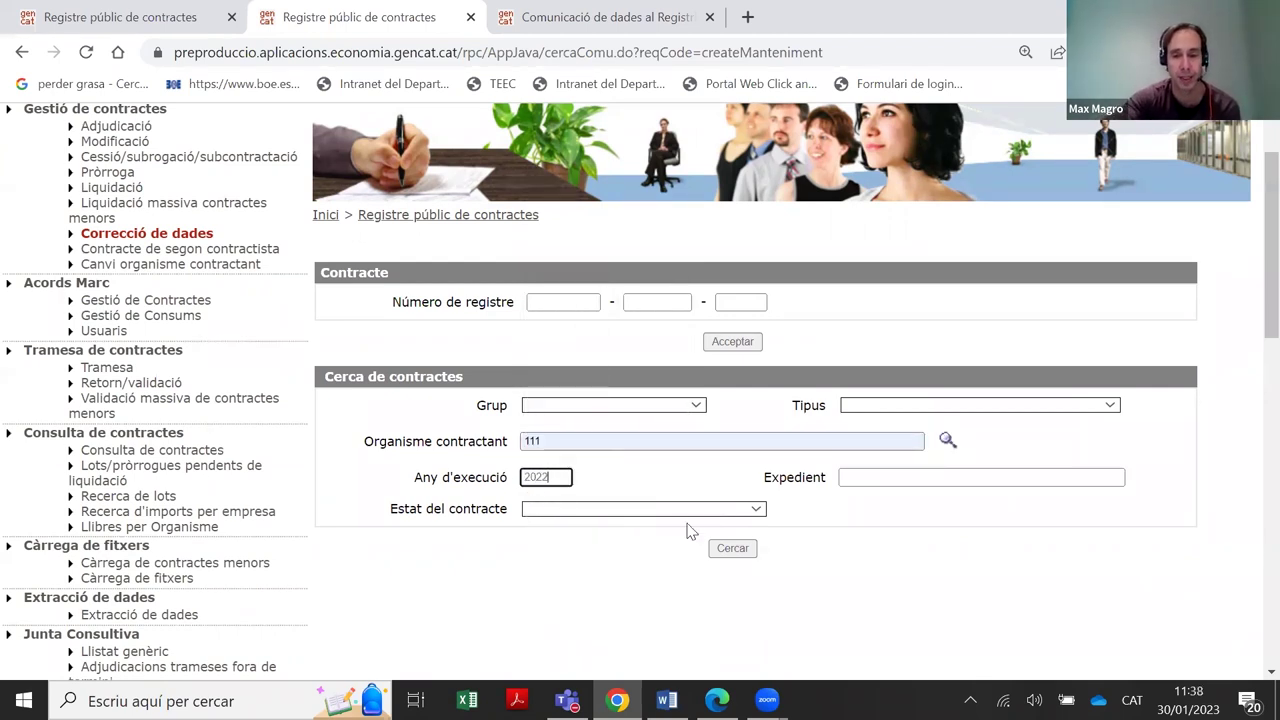
pyautogui.click(736, 548)
pyautogui.scroll(-3, 740, 403)
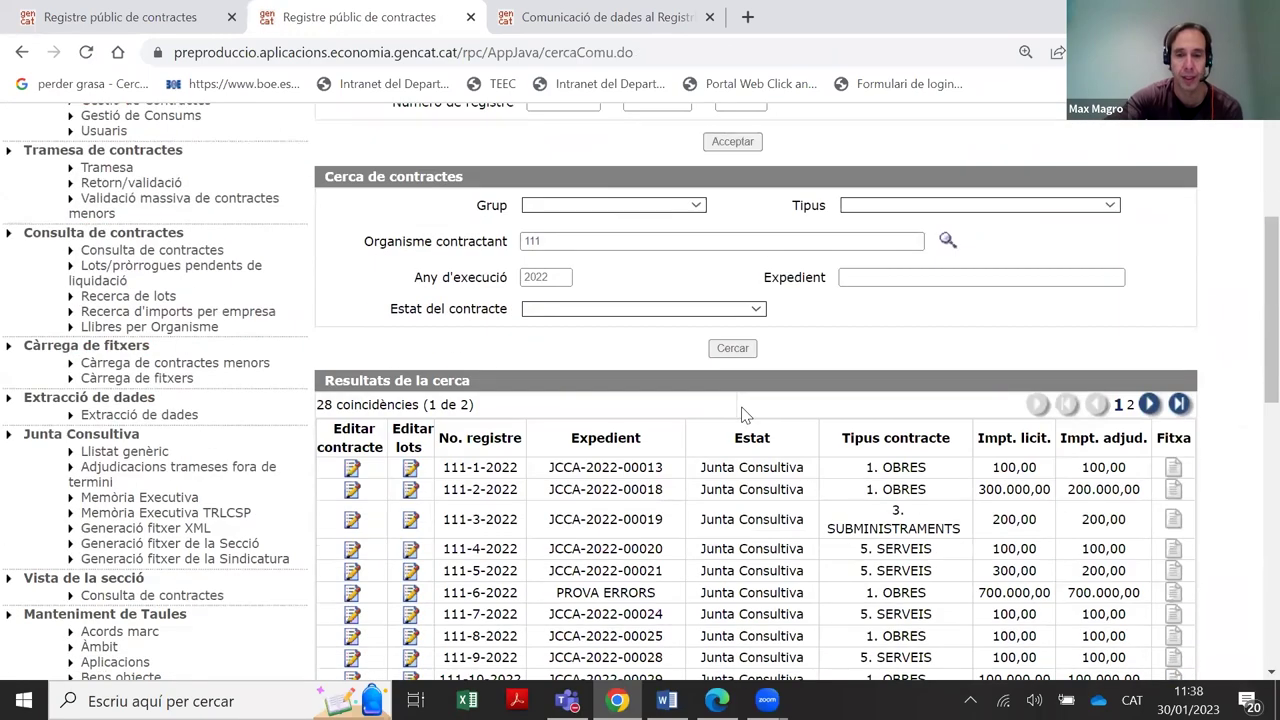
# Examine the list of contracts found and compare it with the direct lookup by Número de registre
pyautogui.scroll(2, 588, 295)
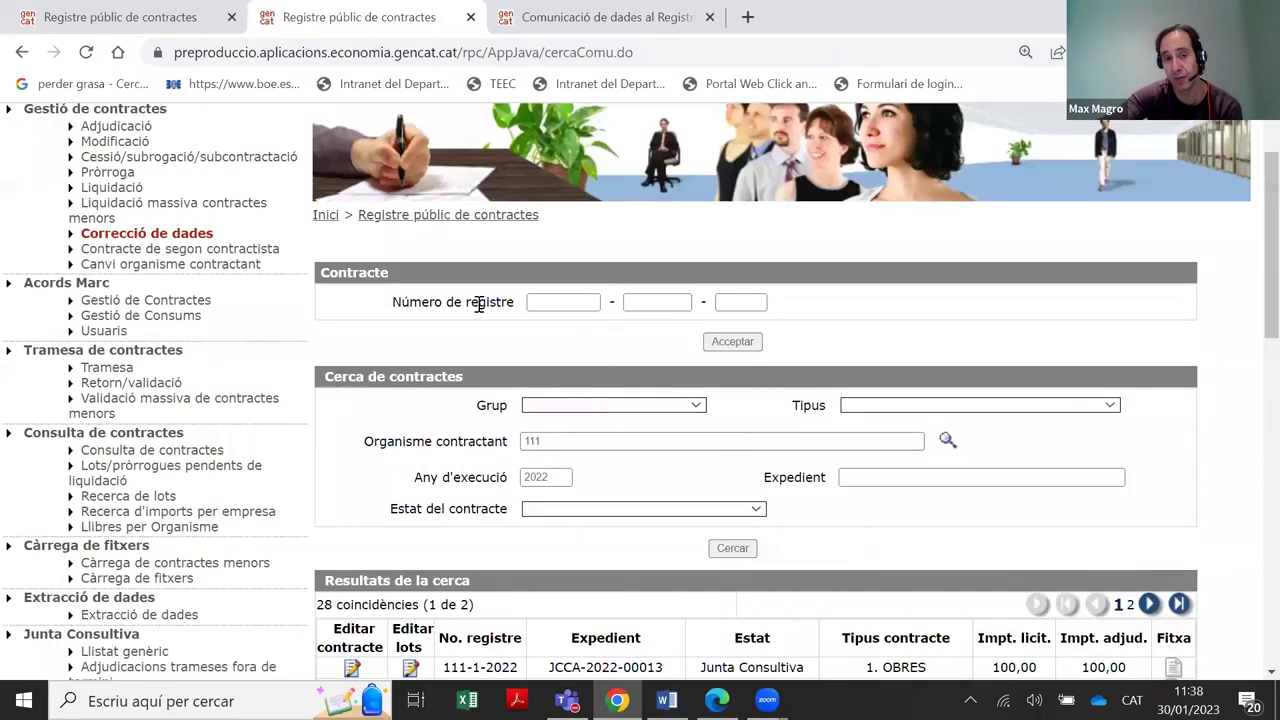
pyautogui.moveTo(399, 303); pyautogui.dragTo(726, 284)
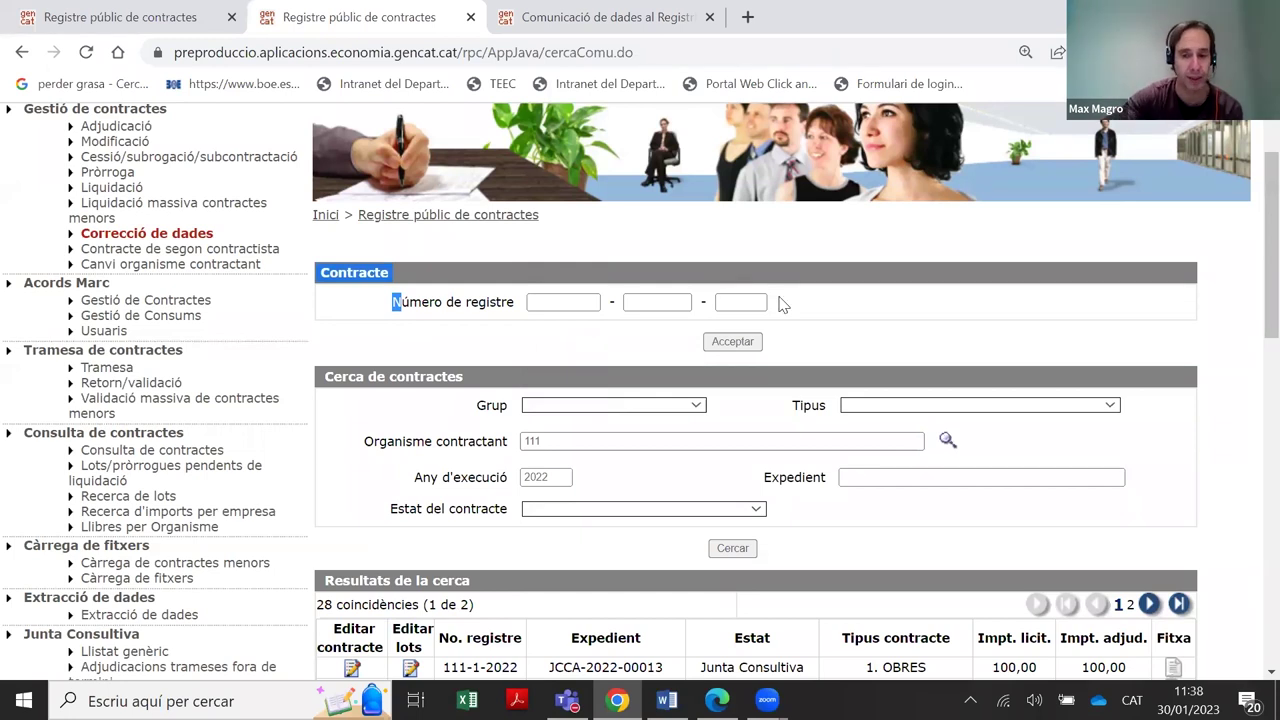
pyautogui.scroll(-2, 740, 300)
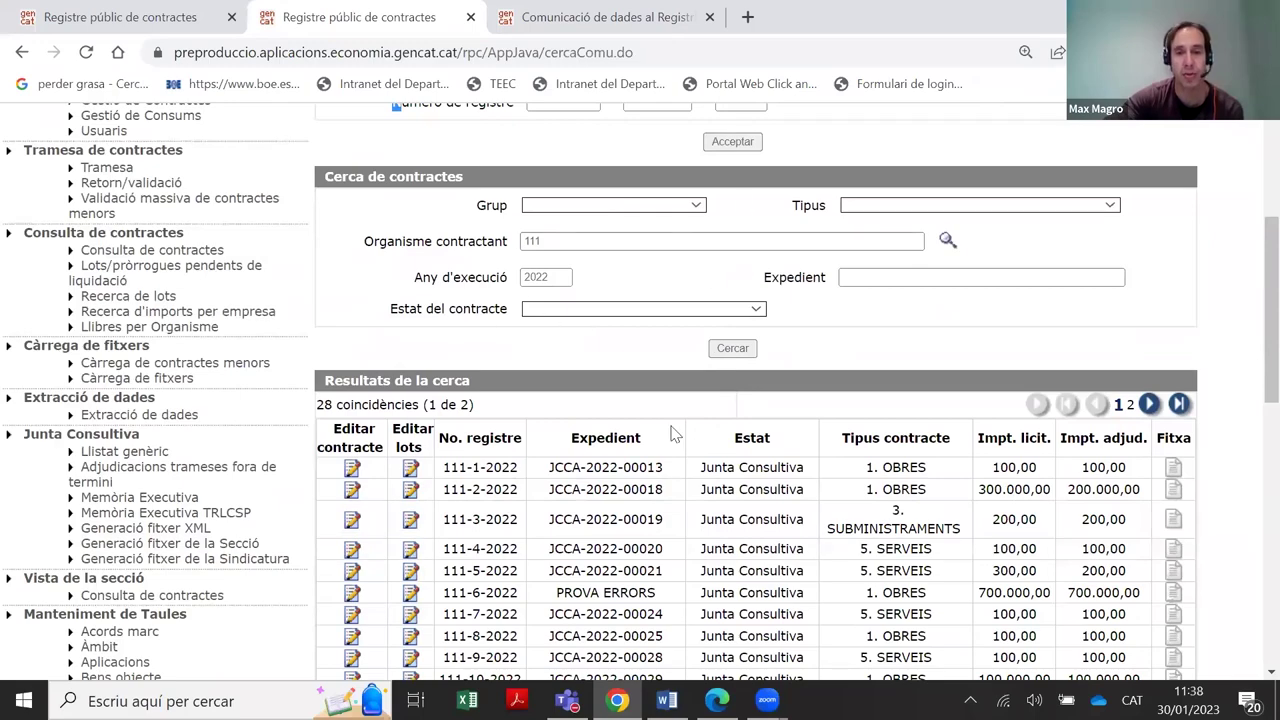
pyautogui.scroll(-3, 670, 434)
pyautogui.scroll(5, 744, 441)
pyautogui.scroll(-5, 730, 370)
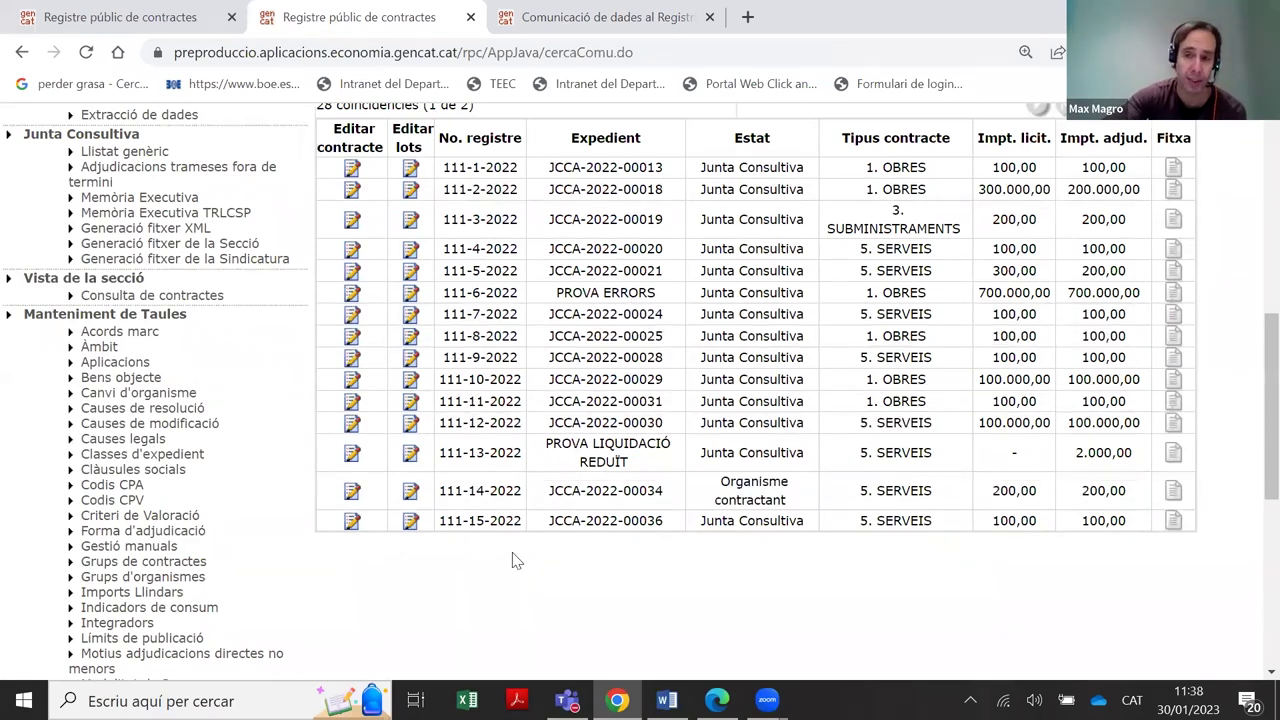
pyautogui.scroll(3, 655, 376)
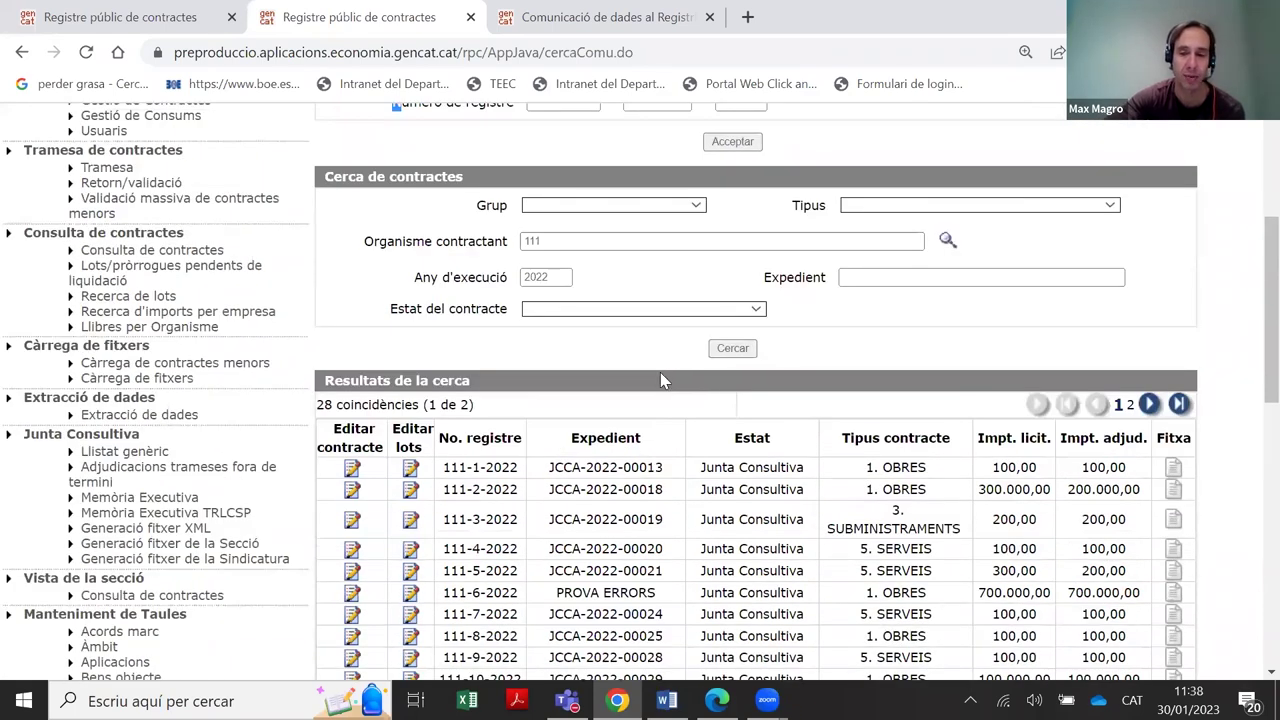
pyautogui.scroll(-3, 660, 372)
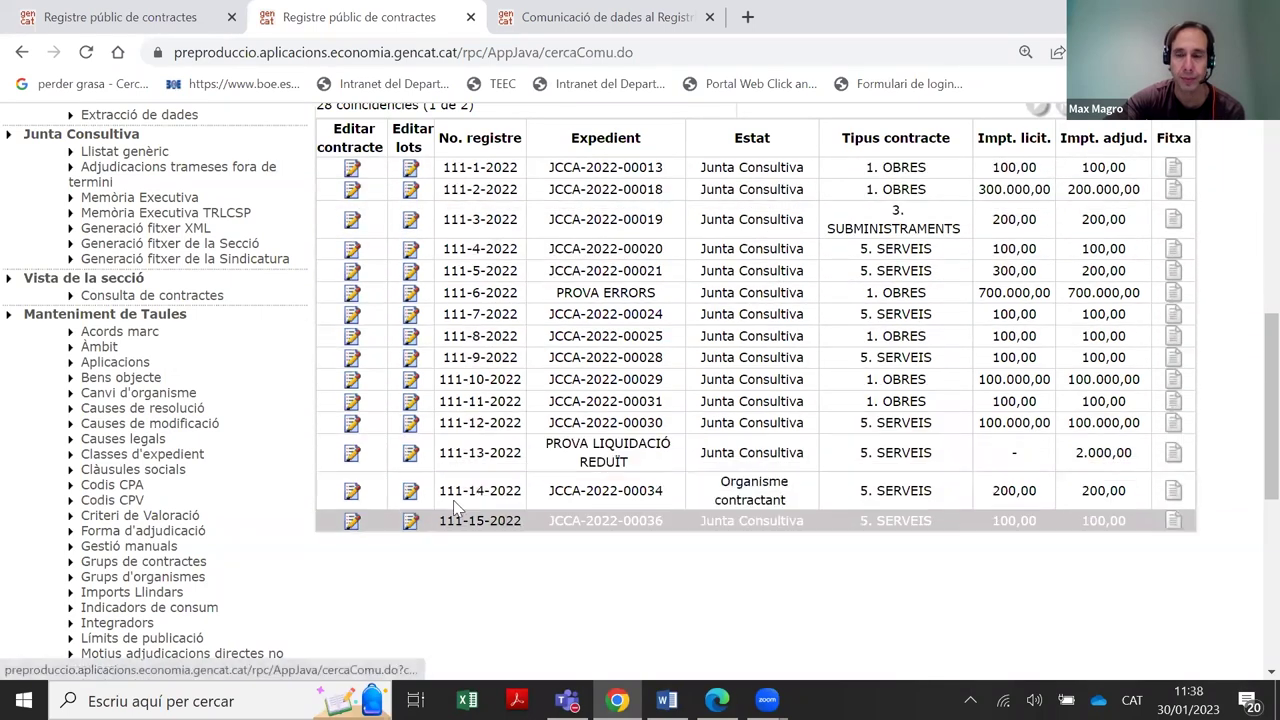
# Open contract 111-11-2022 from the results and review its Dades del contracte and Lots del contracte sections
pyautogui.click(465, 405)
pyautogui.scroll(-1, 540, 372)
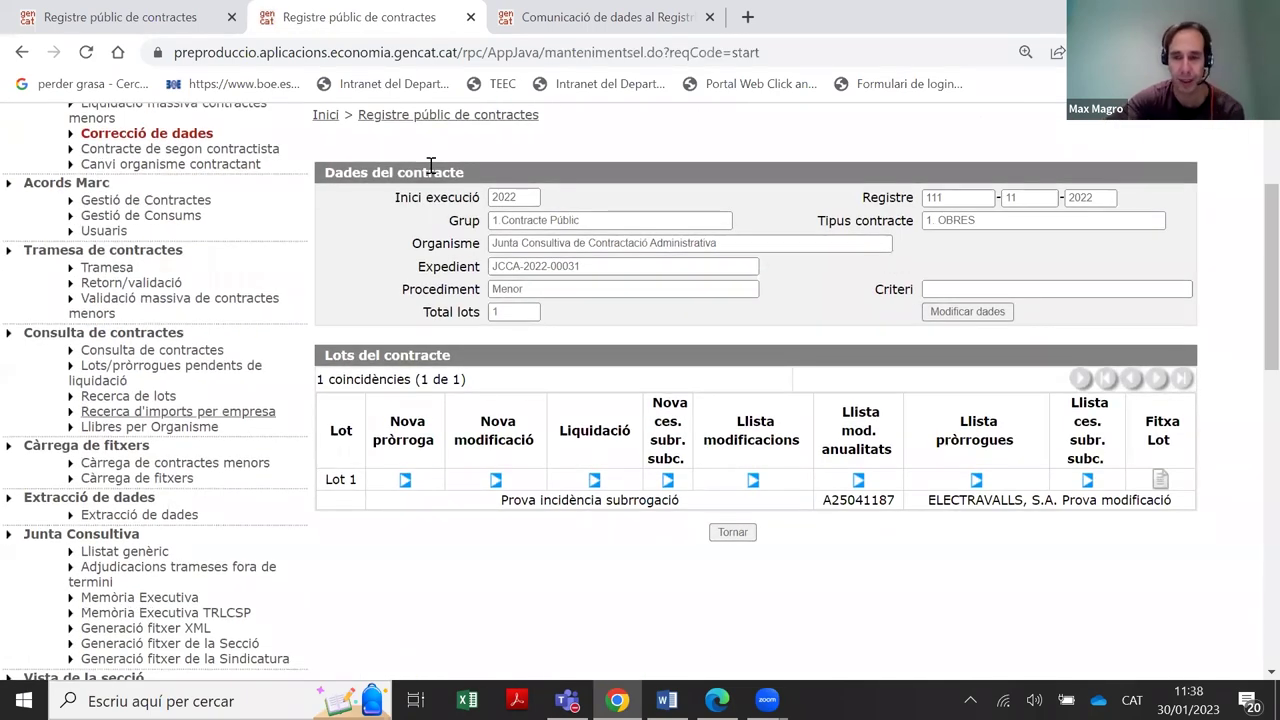
pyautogui.moveTo(340, 172); pyautogui.dragTo(1030, 335)
pyautogui.moveTo(316, 380); pyautogui.dragTo(424, 534)
pyautogui.click(424, 534)
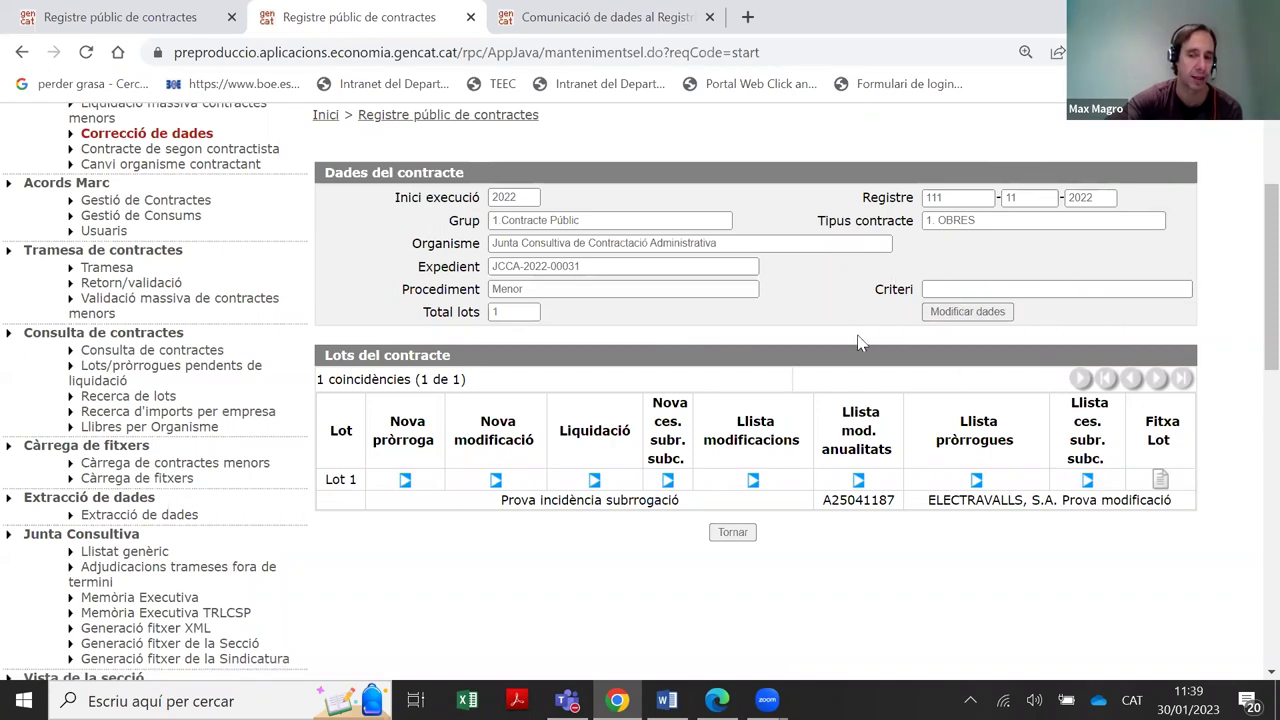
# Open the contract's general data for modification and look over the form
pyautogui.click(966, 312)
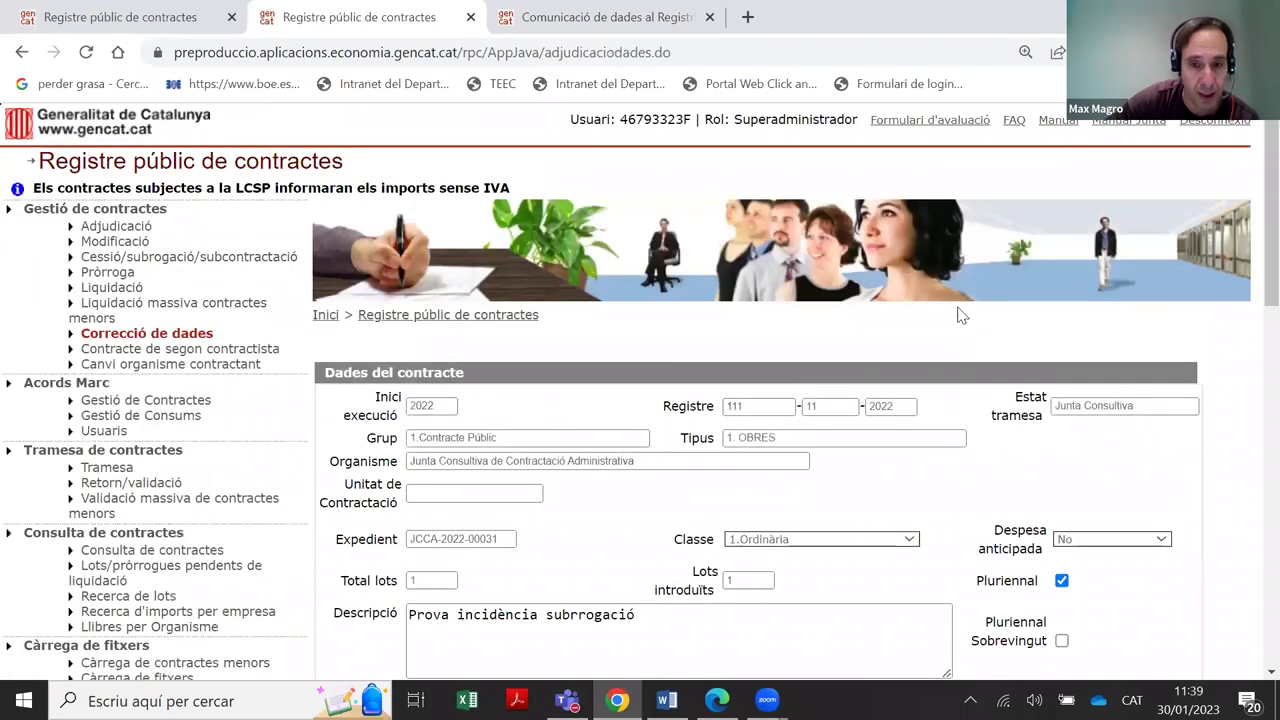
pyautogui.scroll(-1, 703, 258)
pyautogui.scroll(-1, 703, 258)
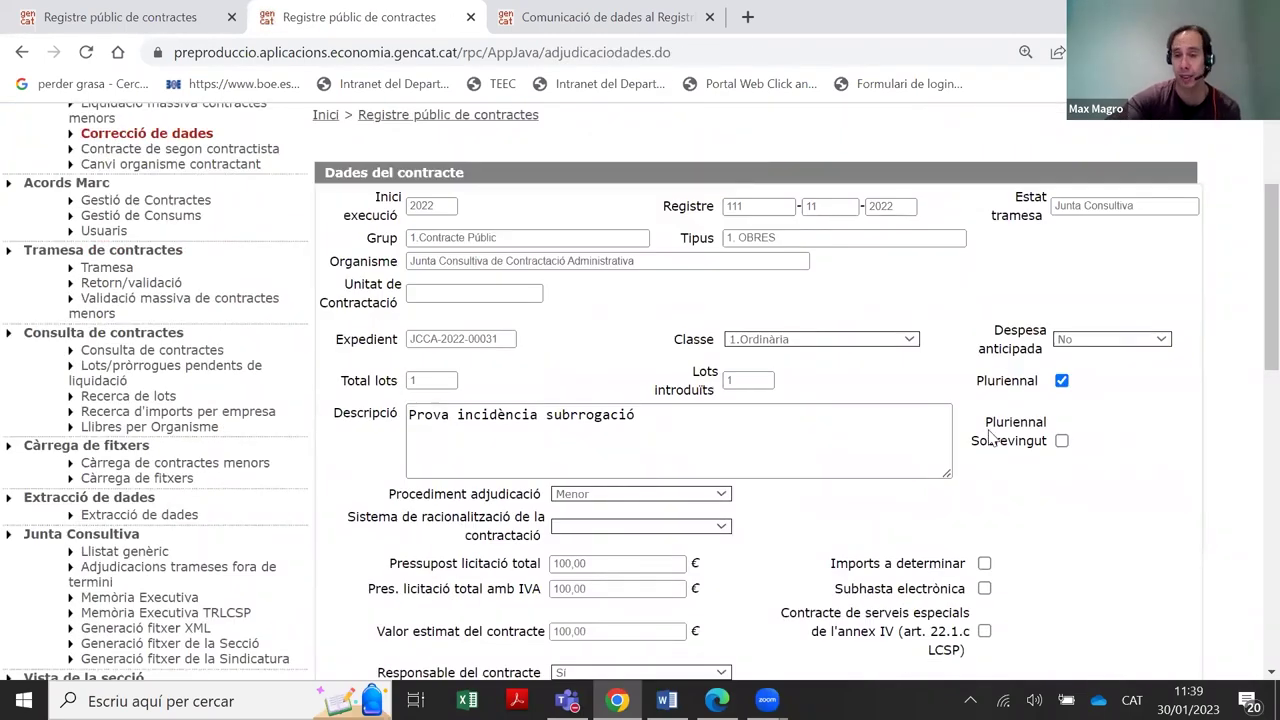
pyautogui.scroll(-5, 988, 437)
pyautogui.scroll(5, 1100, 300)
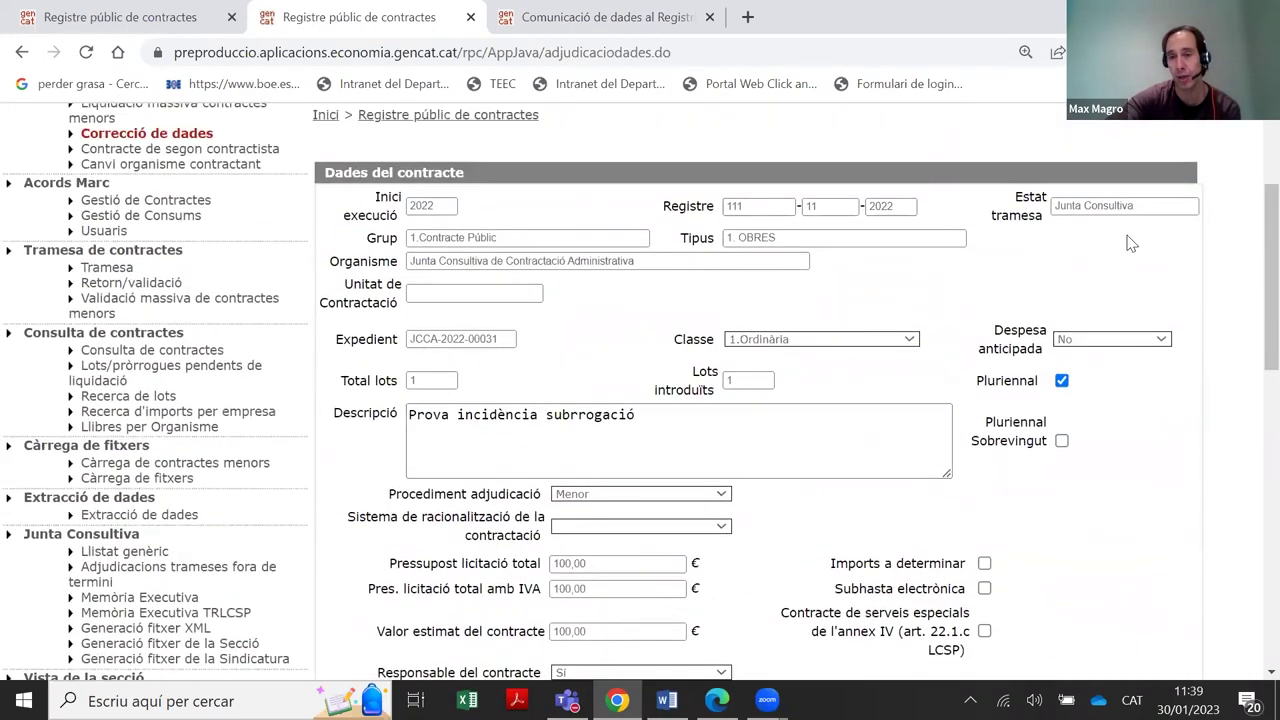
# Check the contract's Estat tramesa in the Dades del contracte section
pyautogui.moveTo(1043, 215); pyautogui.dragTo(1000, 195)
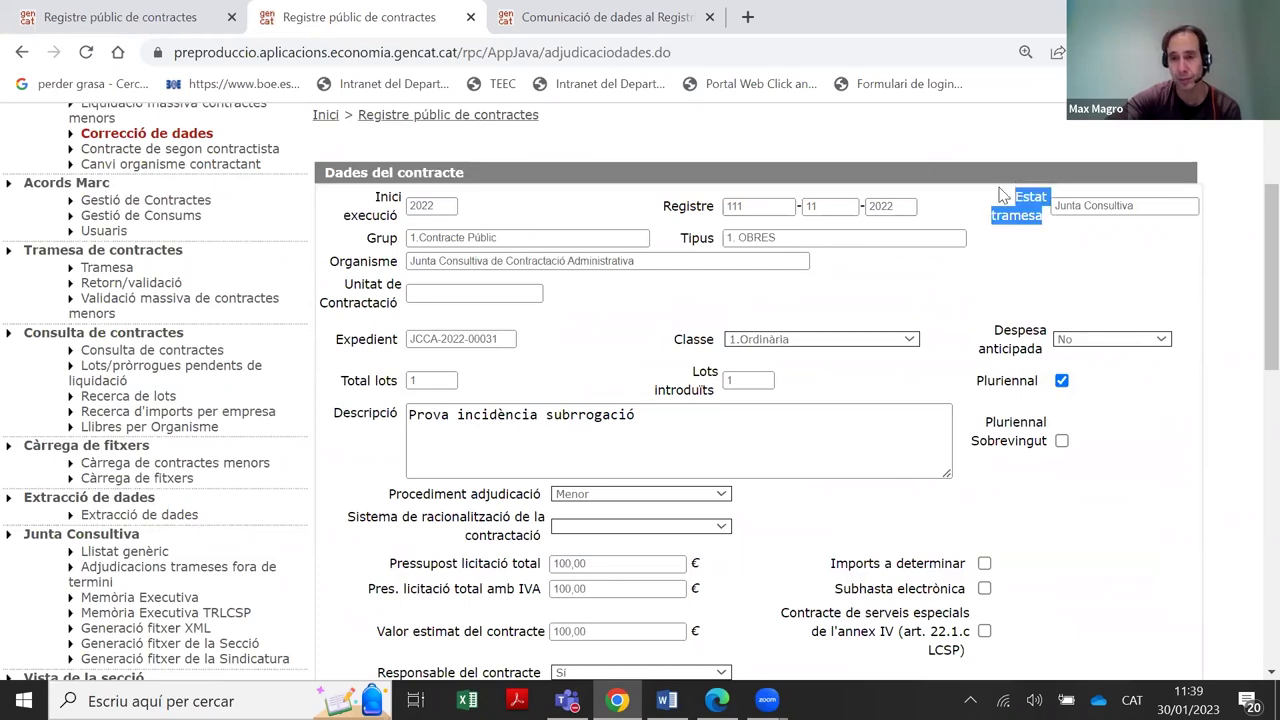
pyautogui.doubleClick(1120, 205)
pyautogui.tripleClick(1118, 205)
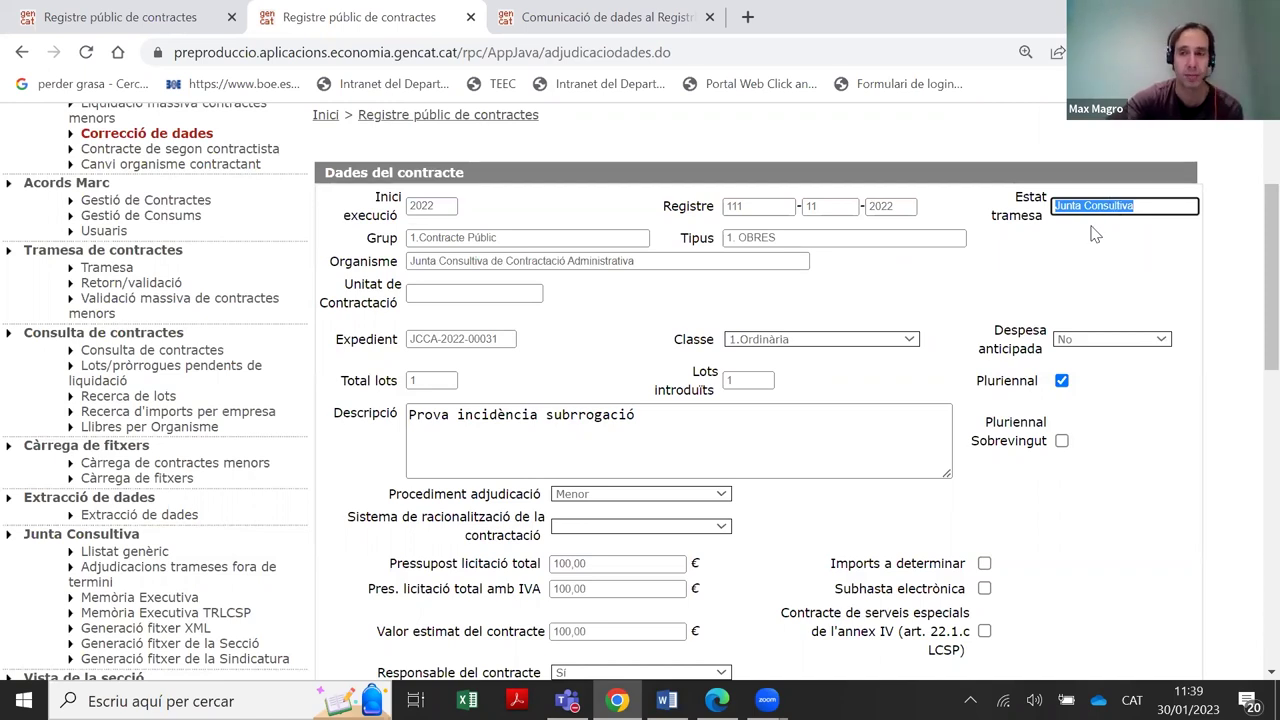
pyautogui.click(1143, 196)
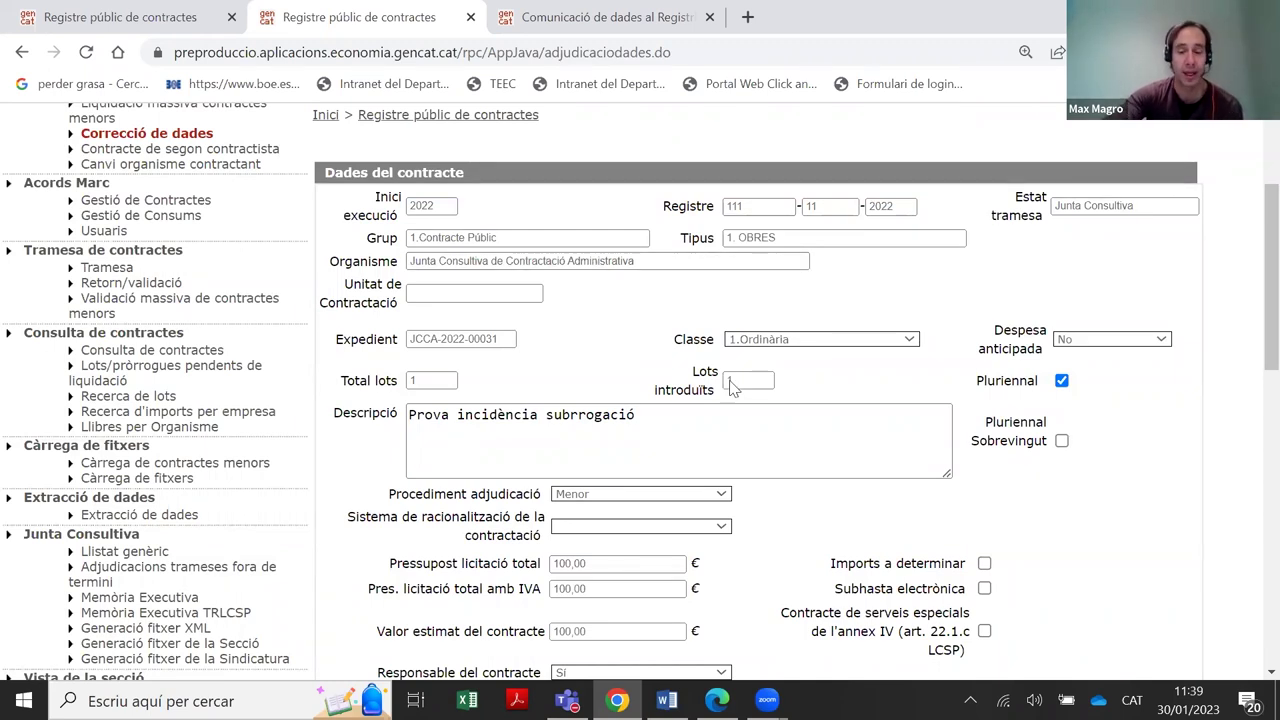
# Set the contract's Pressupost licitació total to 500,00 and open its Descripció text for editing
pyautogui.scroll(-5, 925, 295)
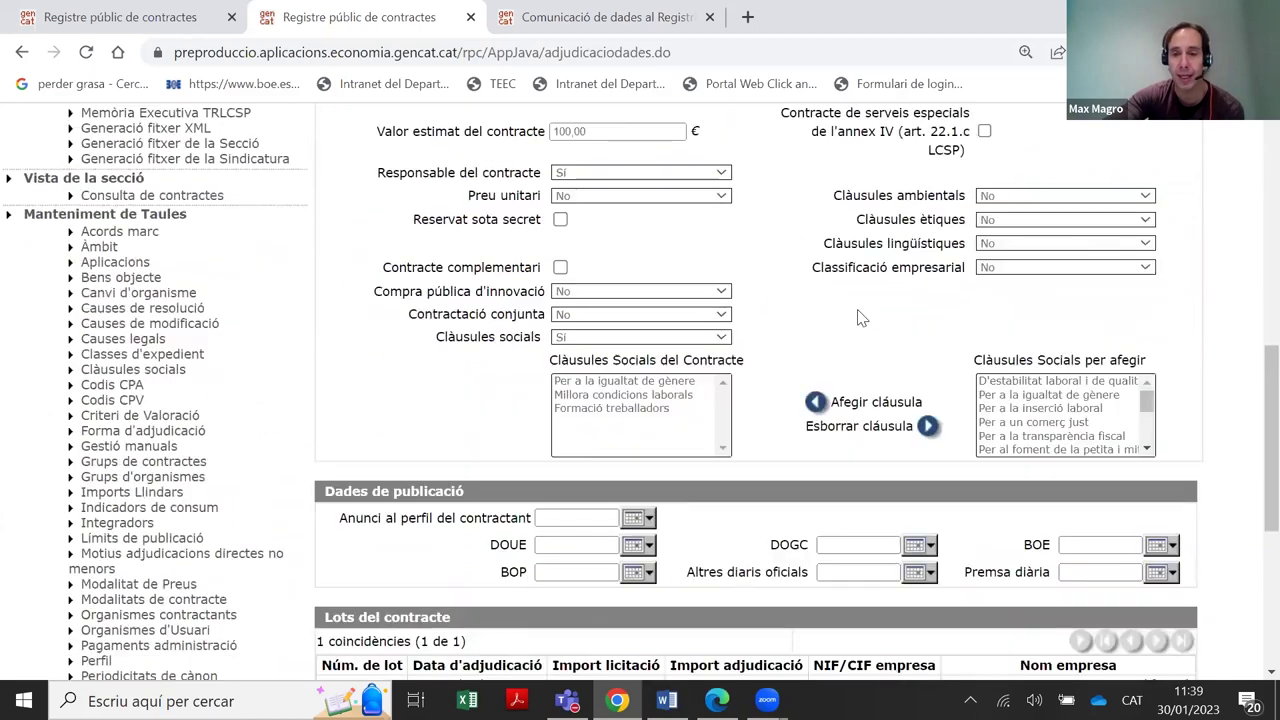
pyautogui.scroll(5, 857, 314)
pyautogui.scroll(-2, 614, 427)
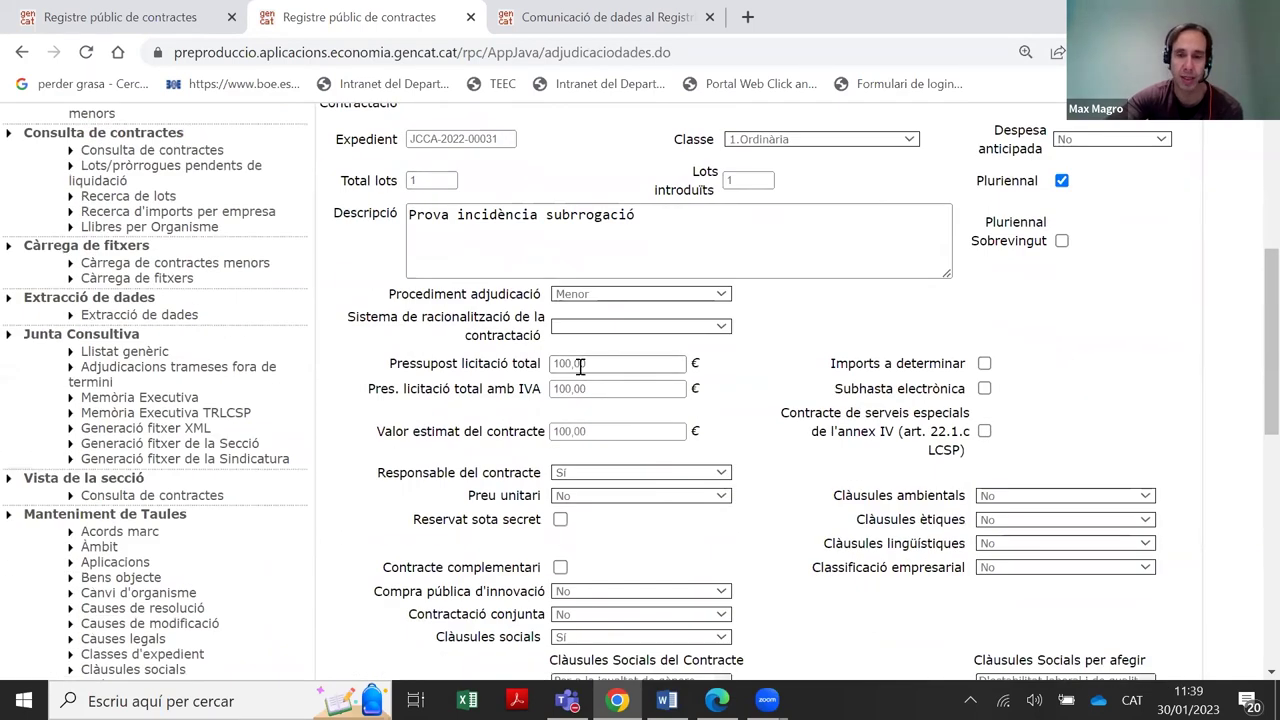
pyautogui.doubleClick(563, 362)
pyautogui.click(594, 358)
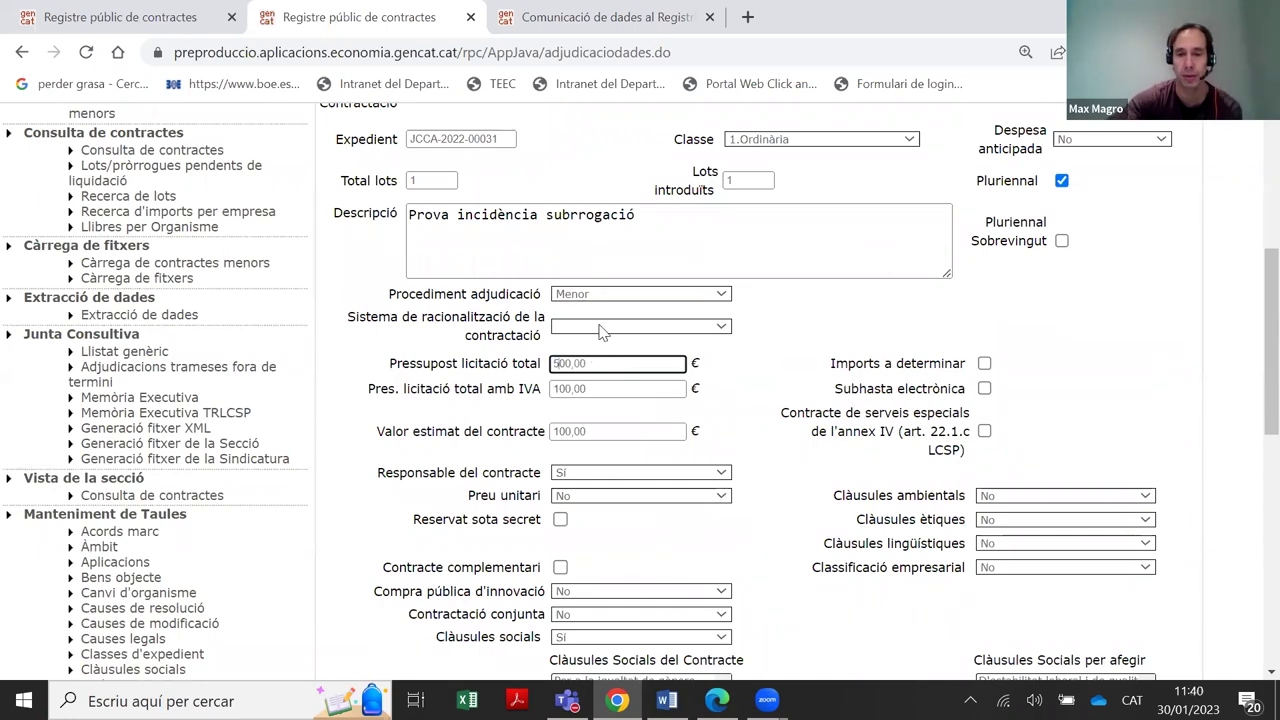
pyautogui.click(645, 294)
pyautogui.click(640, 217)
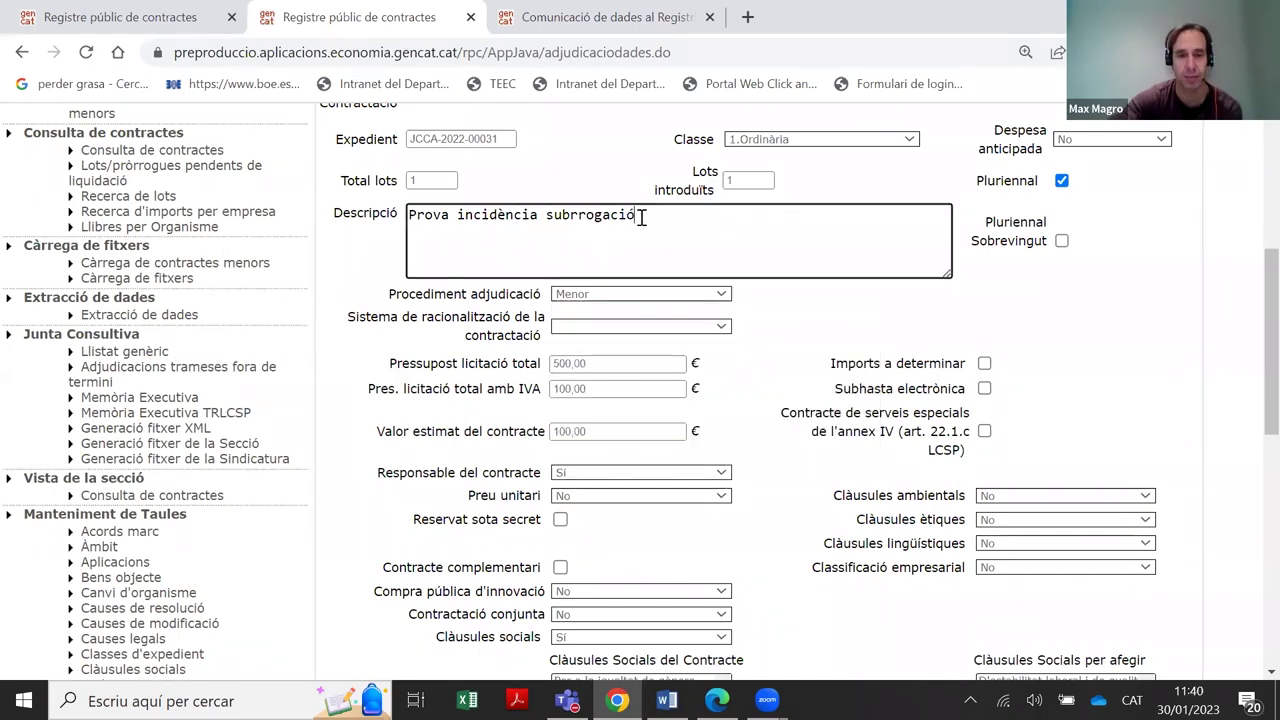
# Open lot 1 from the Lots del contracte section and review its Import adjudicació, Data adjudicació and Data inici d'execució fields
pyautogui.scroll(-4, 748, 270)
pyautogui.scroll(-3, 745, 290)
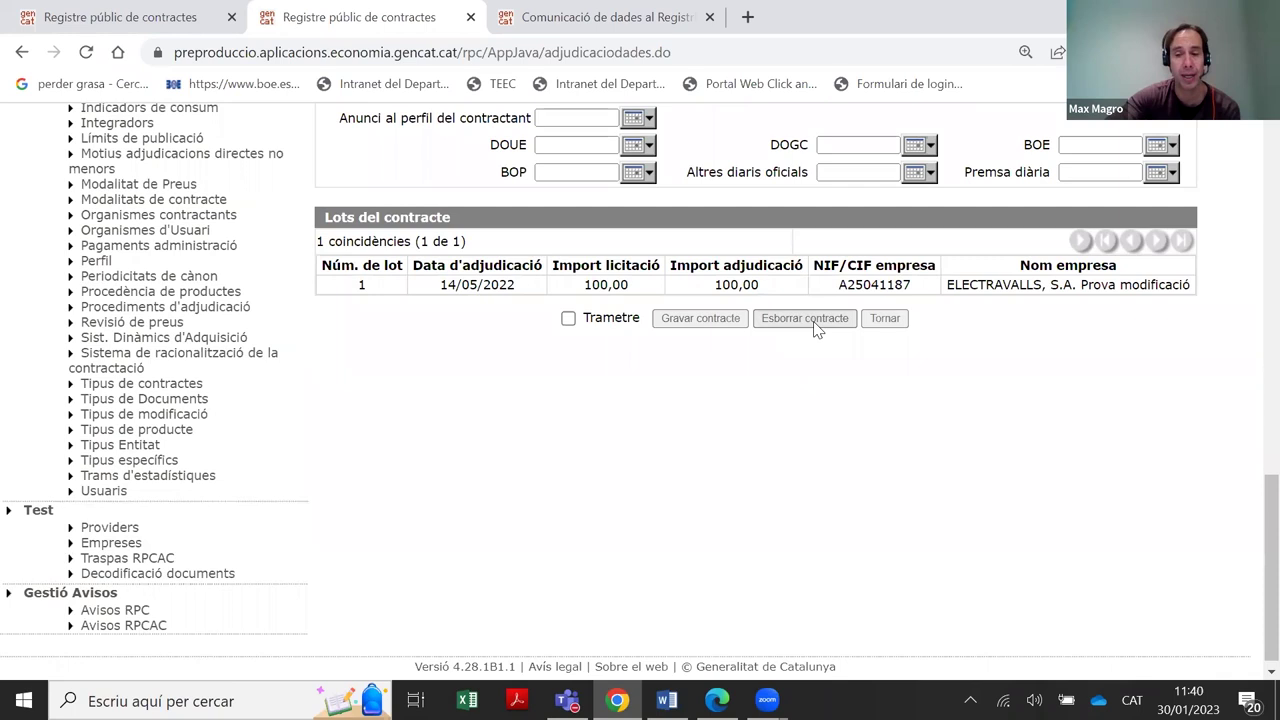
pyautogui.scroll(4, 643, 234)
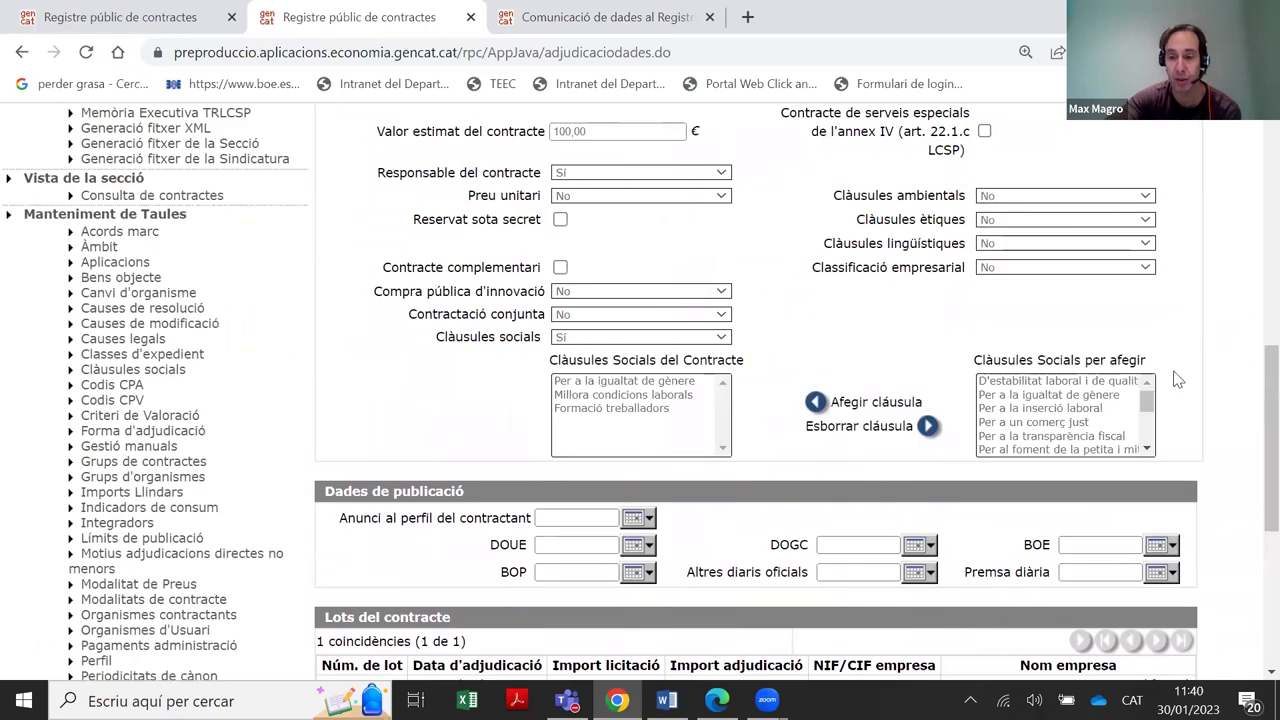
pyautogui.scroll(-3, 1177, 380)
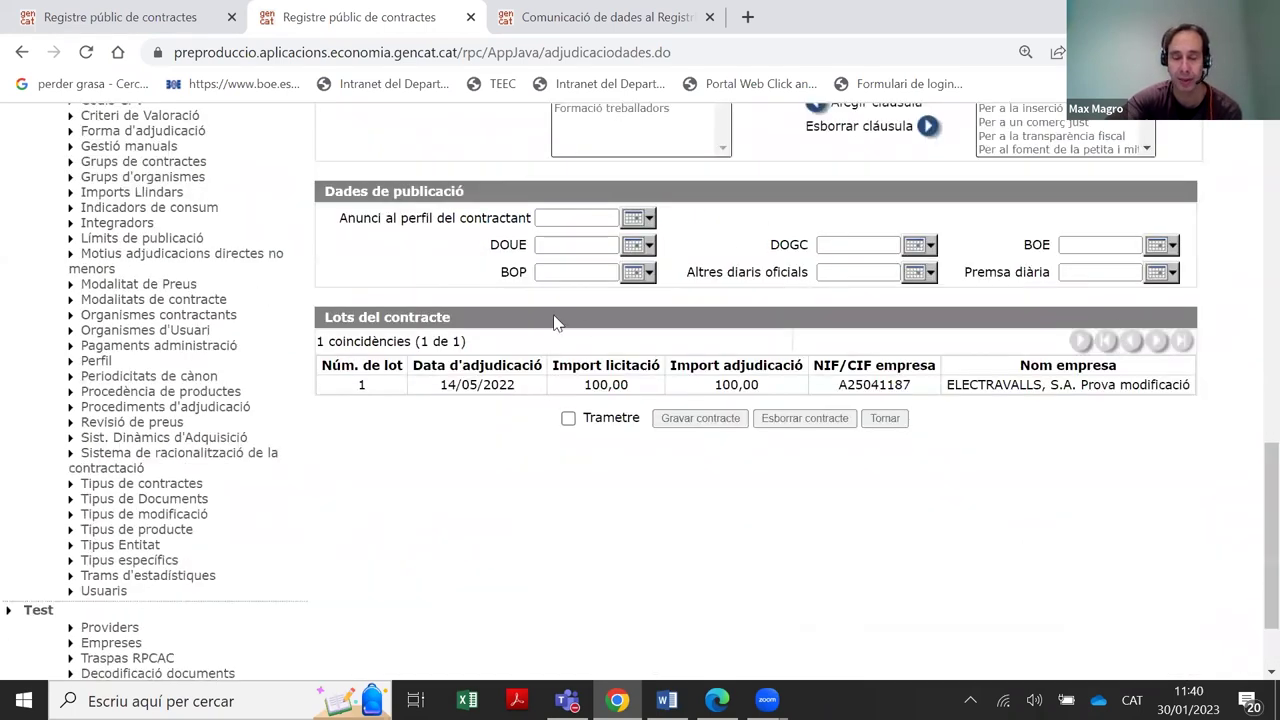
pyautogui.click(363, 390)
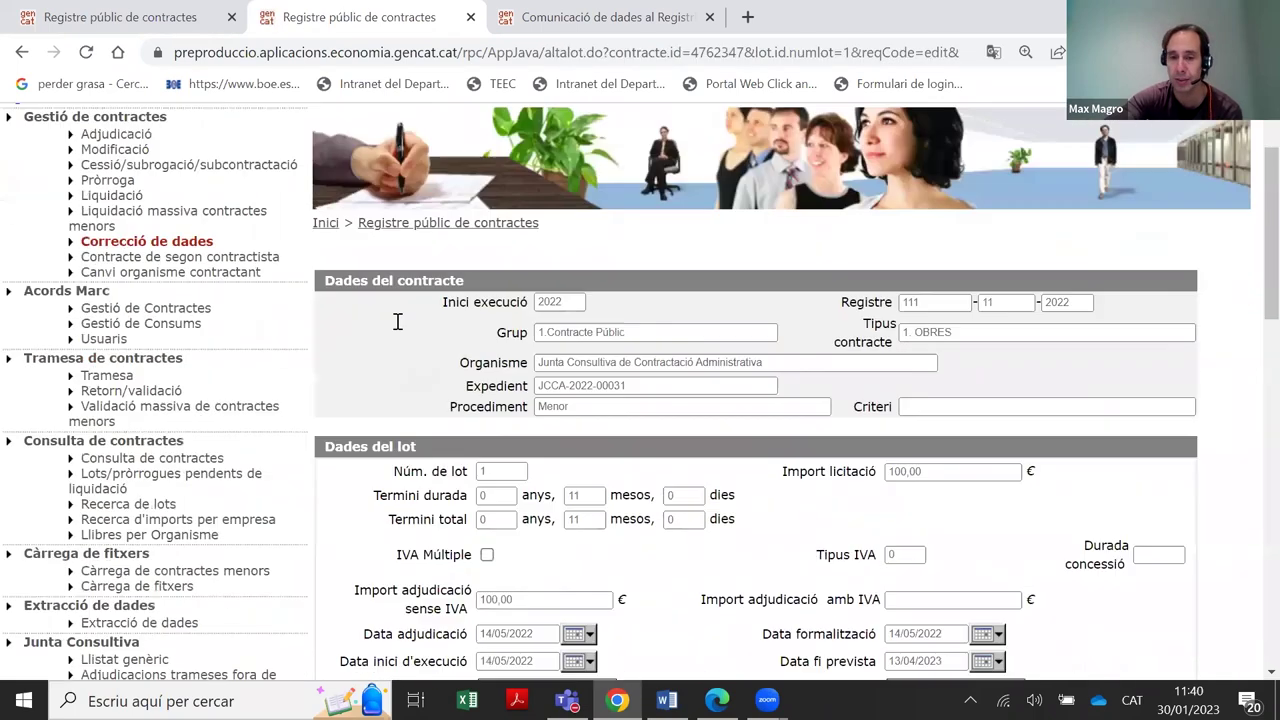
pyautogui.scroll(-2, 470, 323)
pyautogui.click(470, 297)
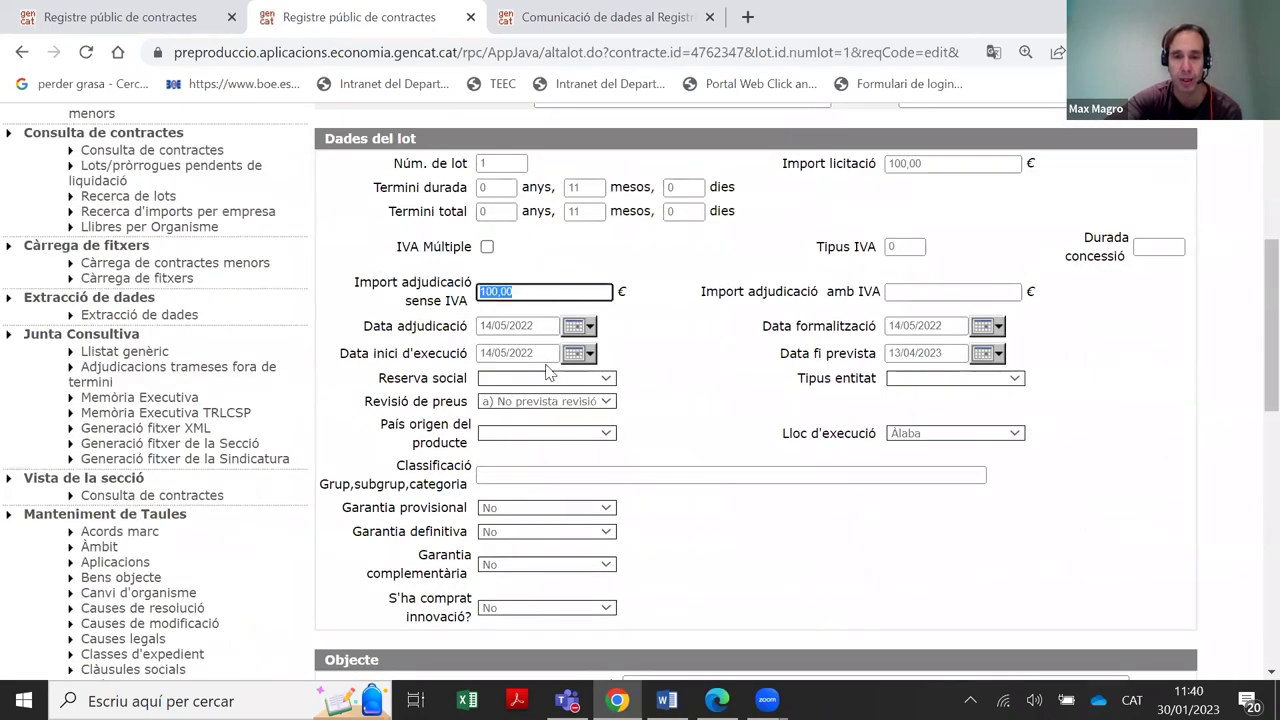
pyautogui.click(515, 330)
pyautogui.click(485, 350)
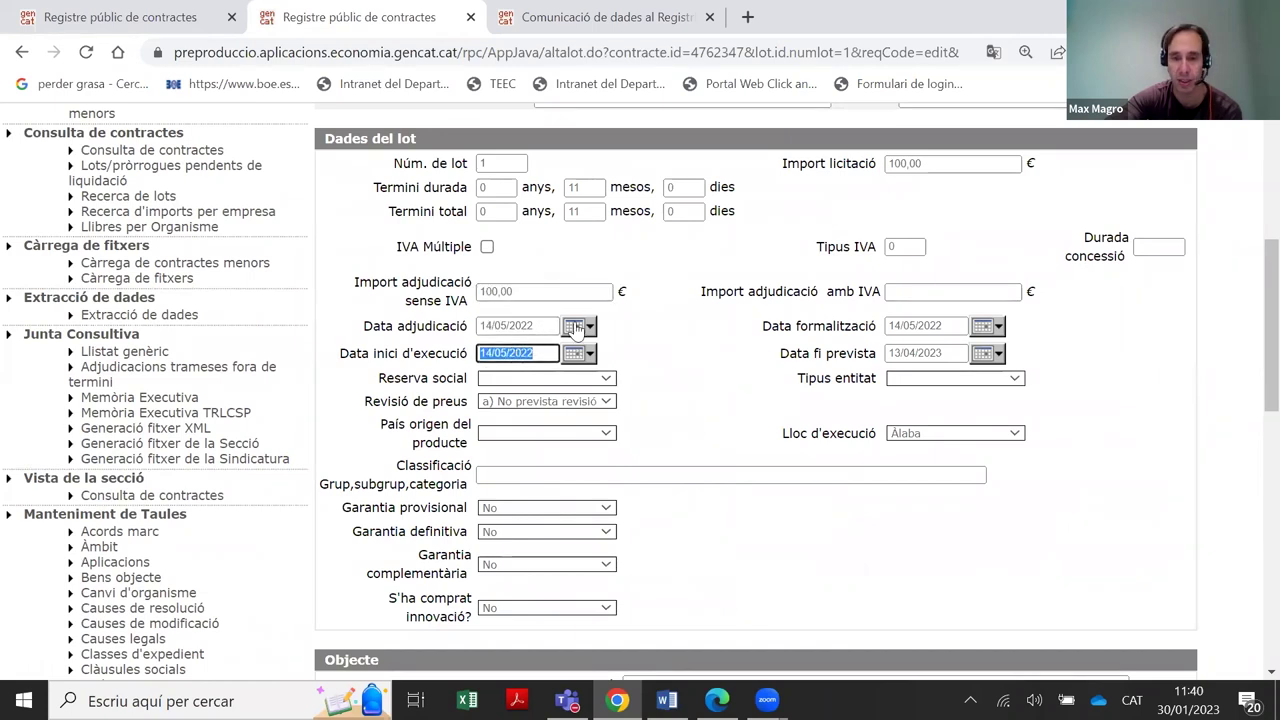
# Review the lot's Empresa contractista, Anualitats and documents sections and return to the contract overview without saving
pyautogui.scroll(-4, 577, 330)
pyautogui.click(587, 481)
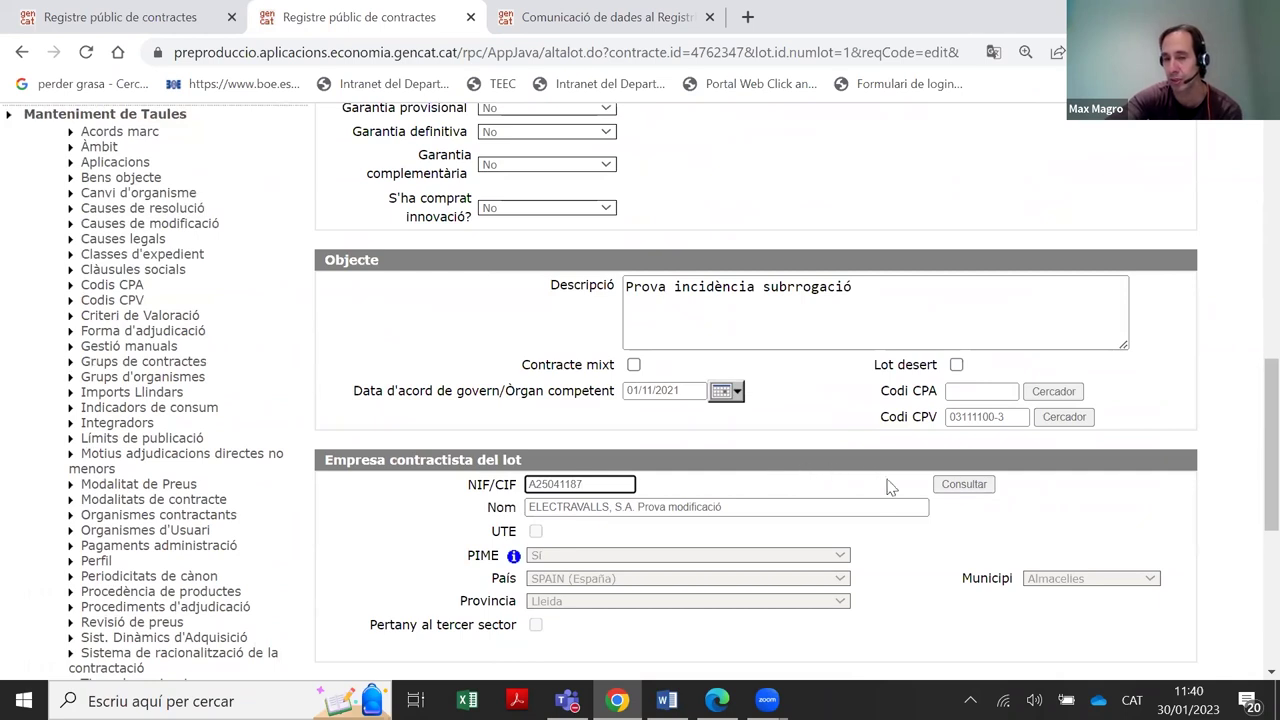
pyautogui.click(953, 483)
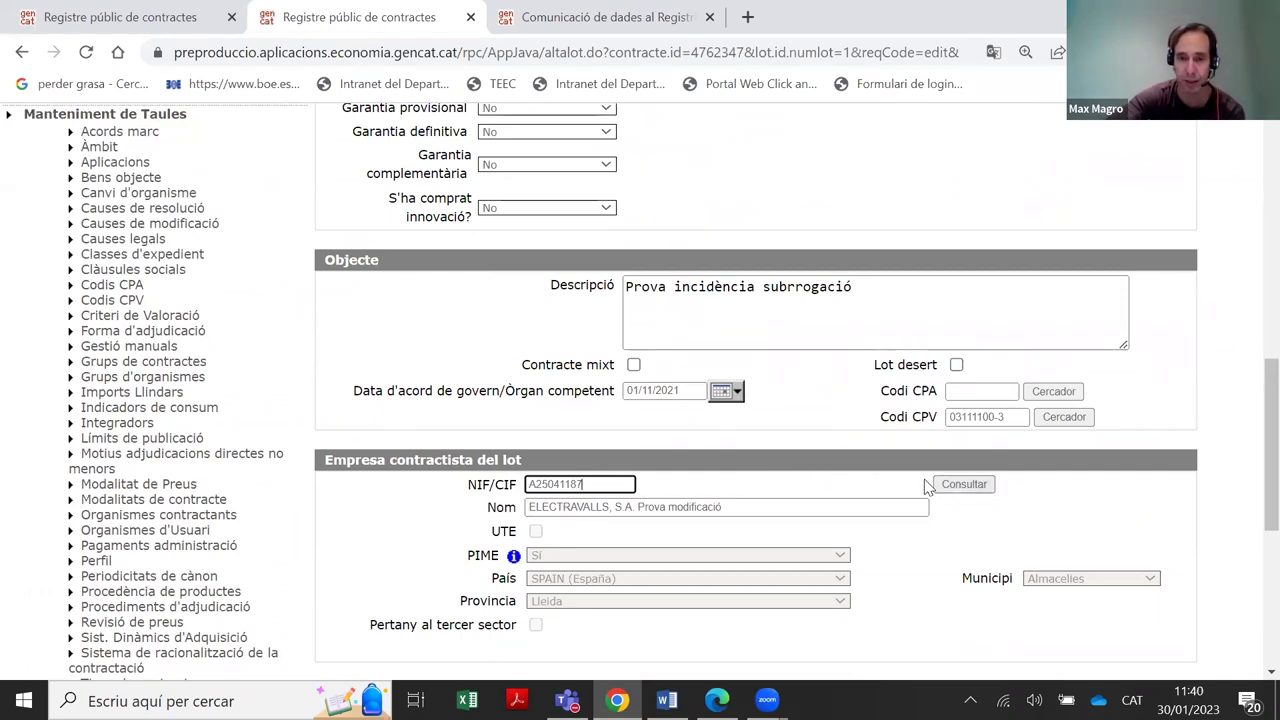
pyautogui.scroll(-1, 810, 462)
pyautogui.scroll(-3, 810, 462)
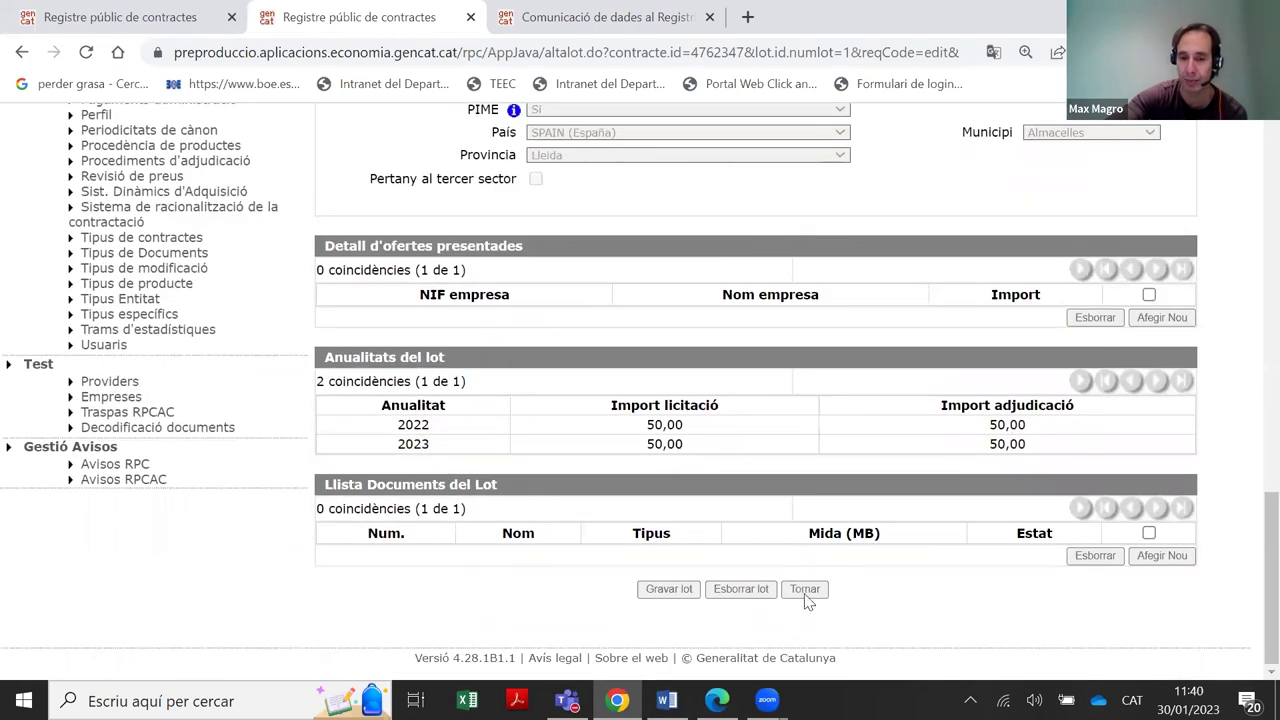
pyautogui.click(805, 592)
pyautogui.scroll(-1, 840, 498)
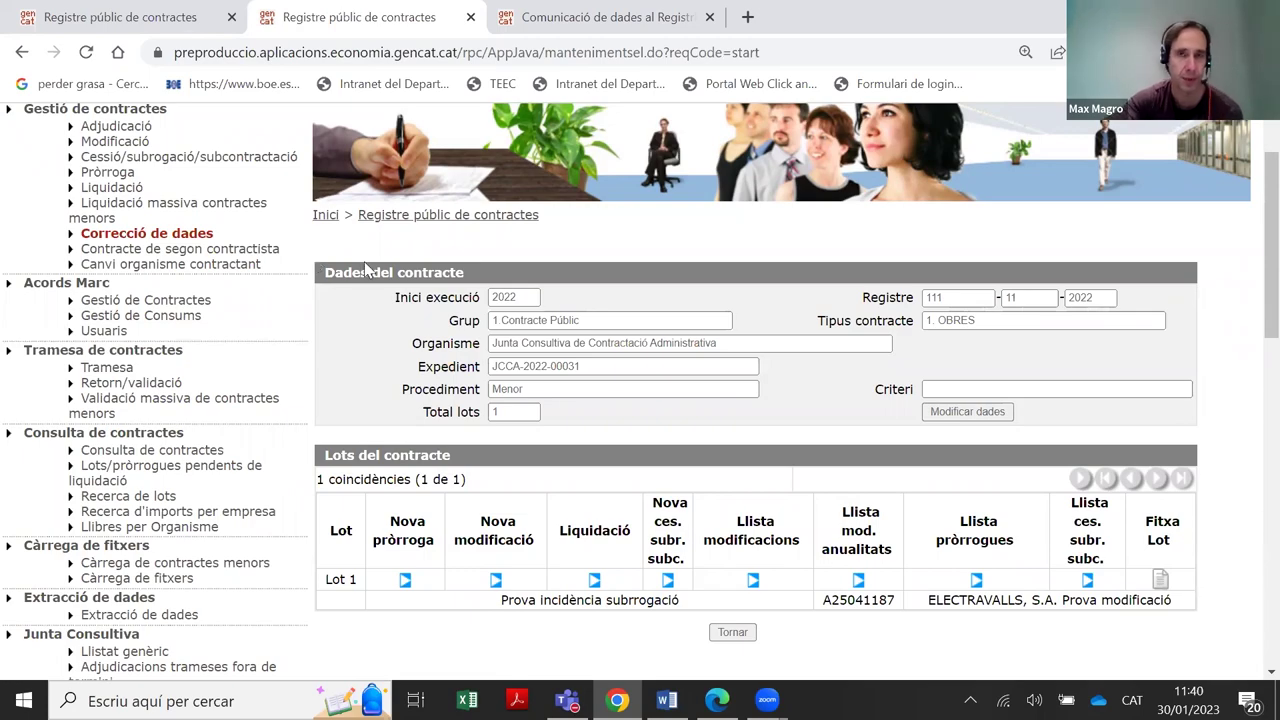
# Reopen the contract's general data for modification, mark it for Trametre and save the contract
pyautogui.click(928, 410)
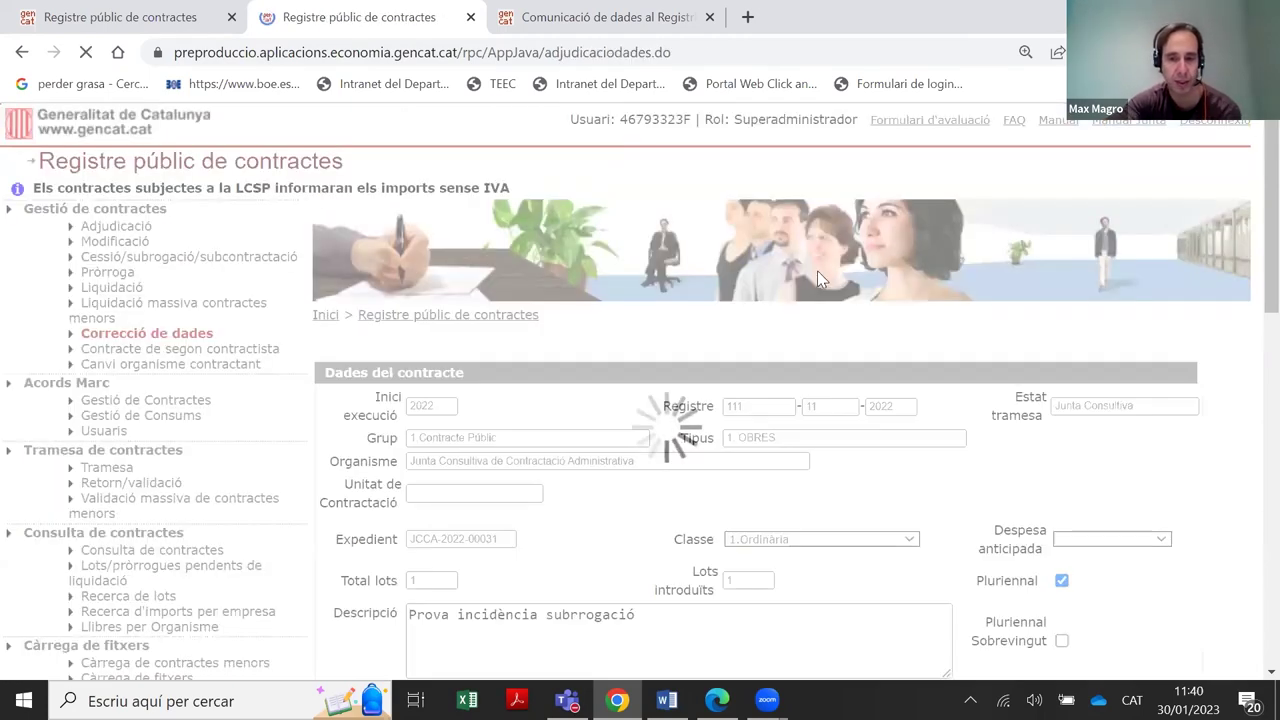
pyautogui.scroll(-10, 520, 388)
pyautogui.moveTo(633, 318); pyautogui.dragTo(533, 328)
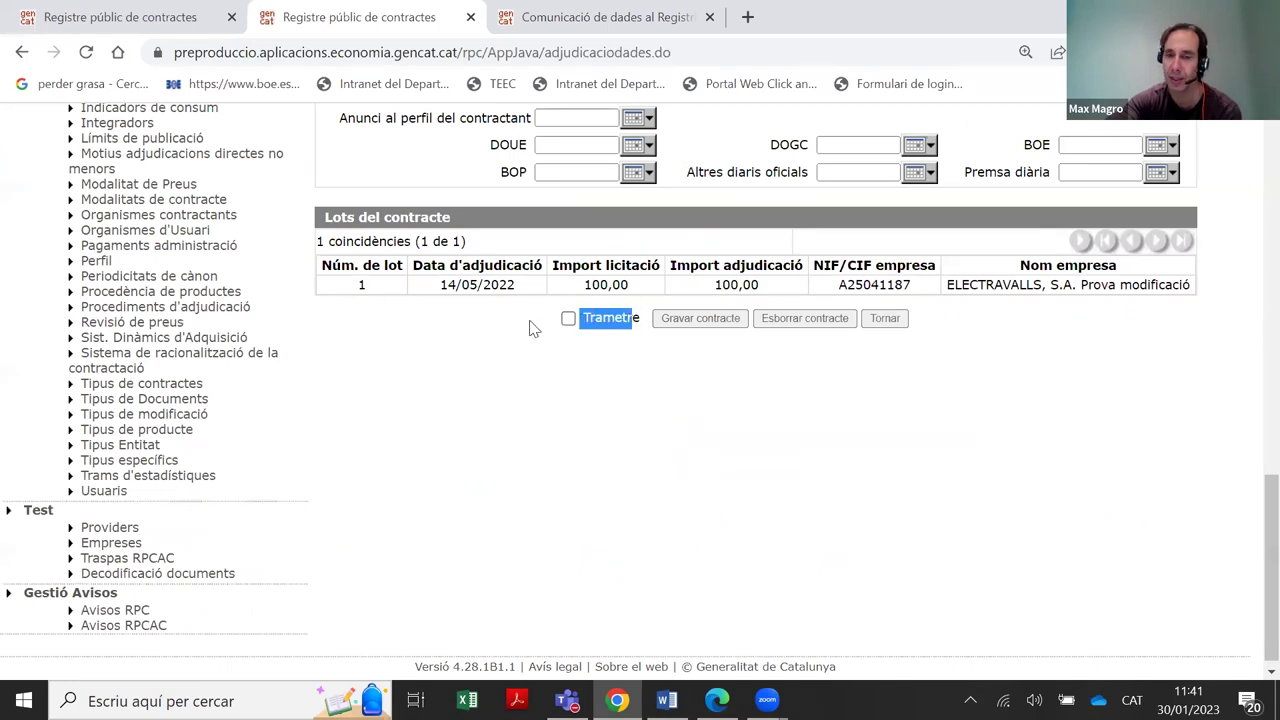
pyautogui.click(633, 318)
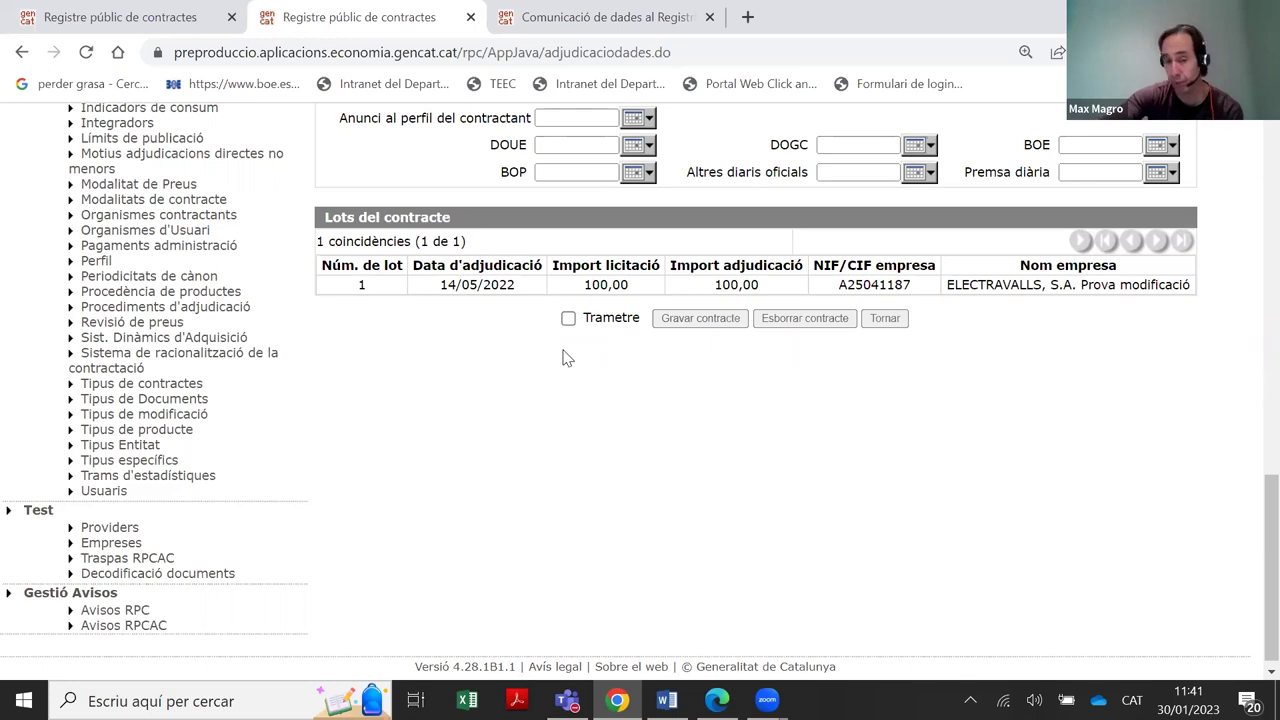
pyautogui.click(568, 318)
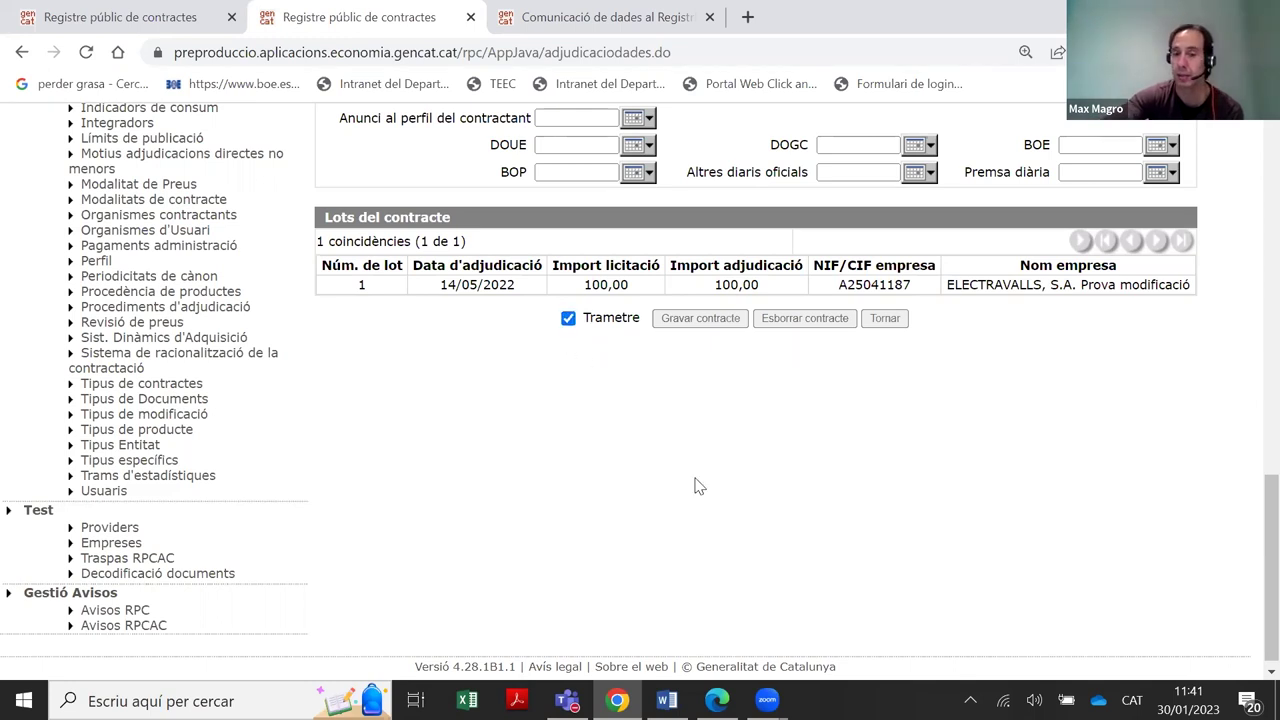
pyautogui.click(700, 318)
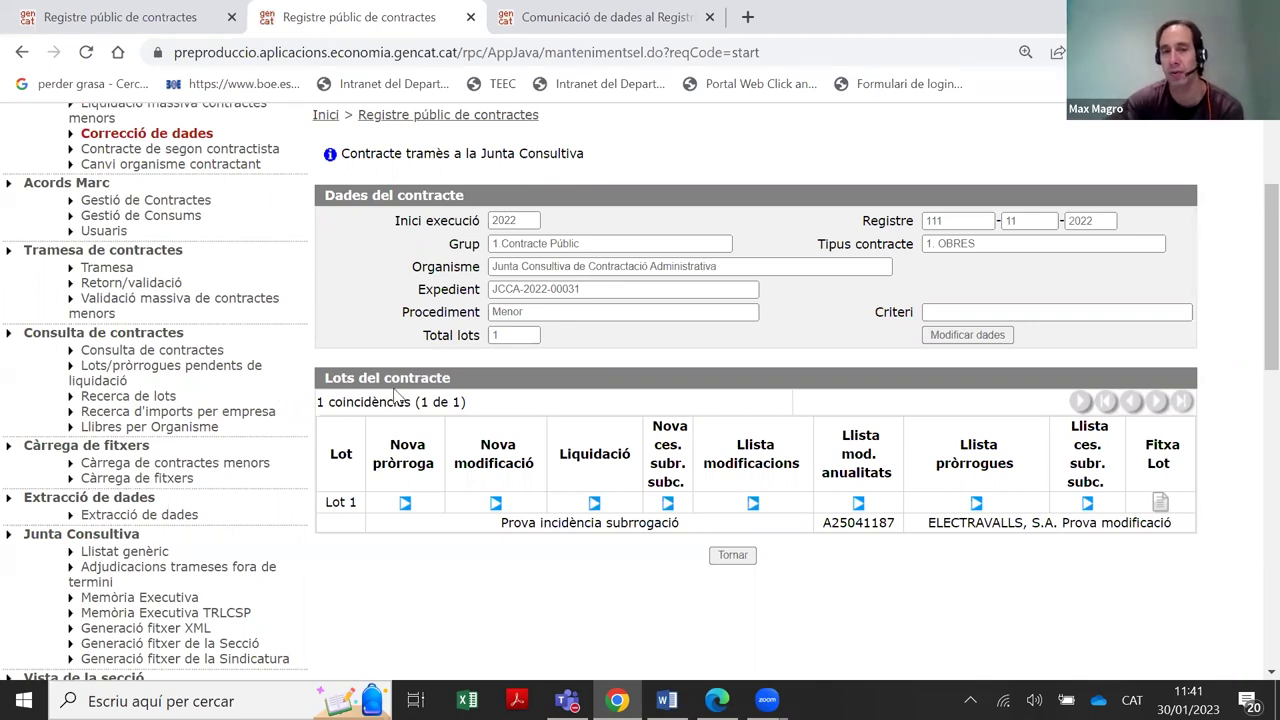
# Search in Tramesa for contracts of Organisme contractant 111 with Any del contracte 2022
pyautogui.click(102, 268)
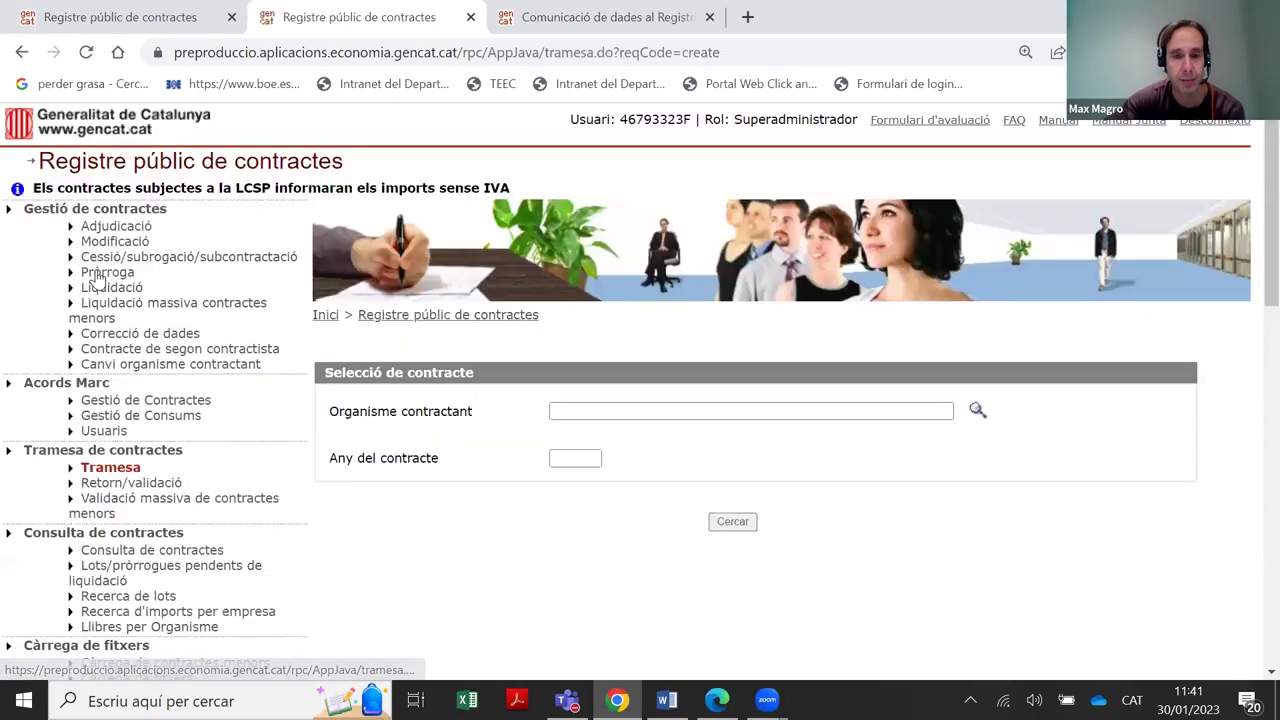
pyautogui.click(600, 412)
pyautogui.click(575, 460)
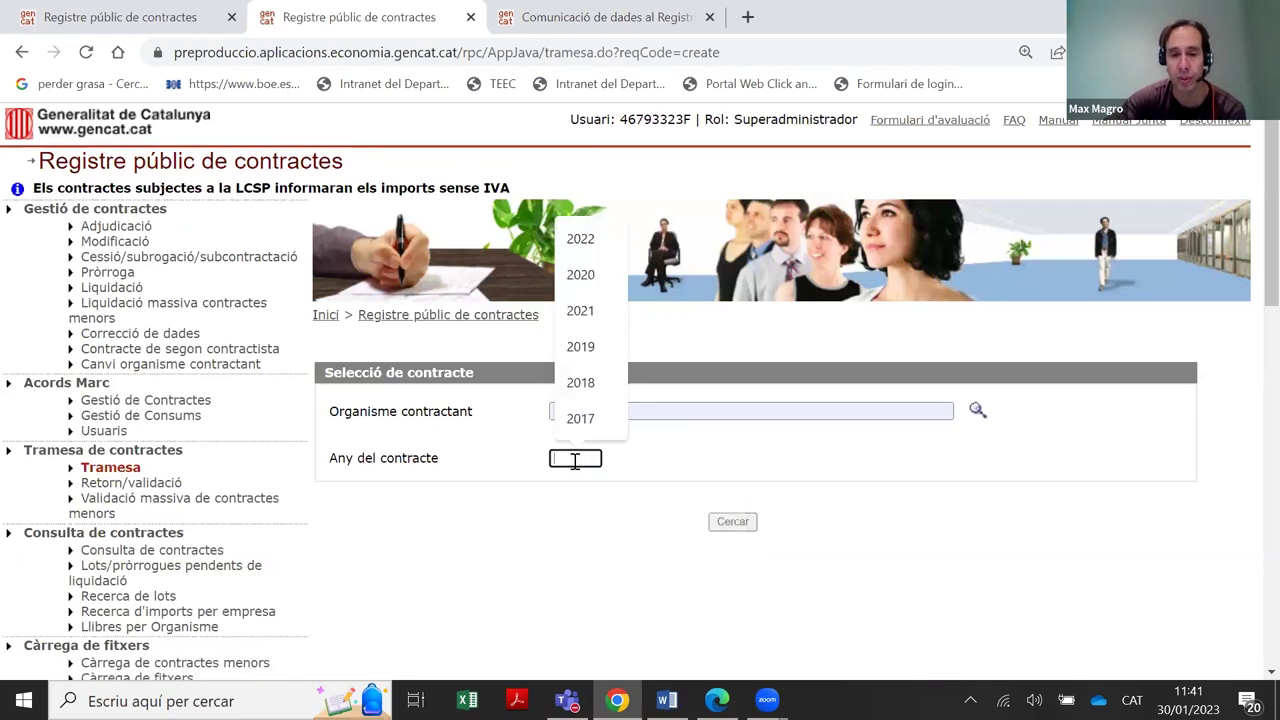
pyautogui.write('2022')
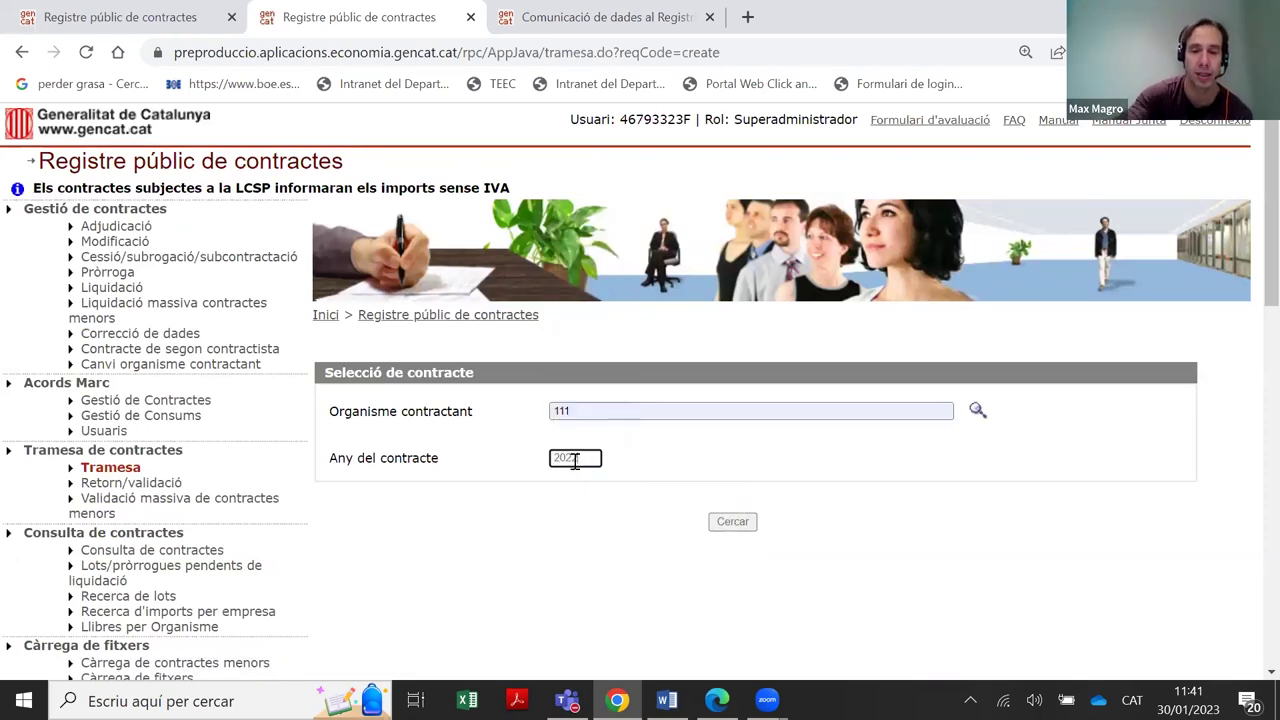
pyautogui.click(744, 526)
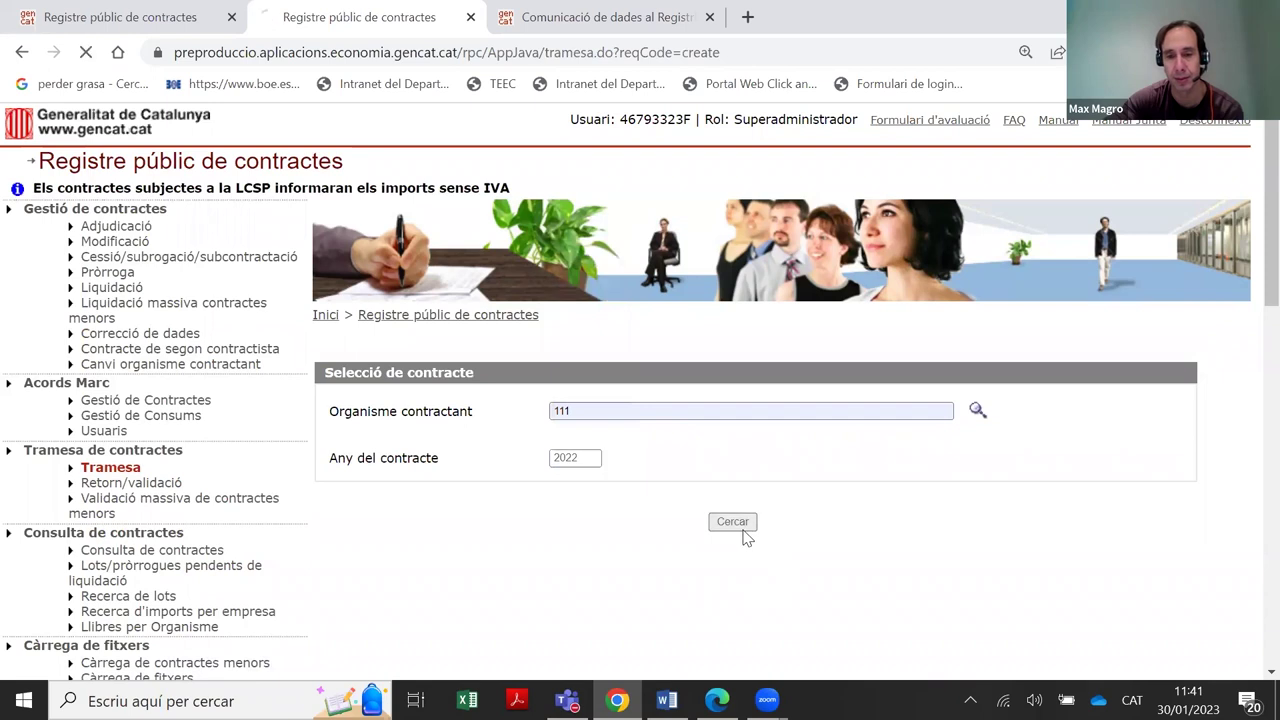
# Clear the Any del contracte, repeat the search for organisme 111 and look over the listed contracts
pyautogui.click(623, 434)
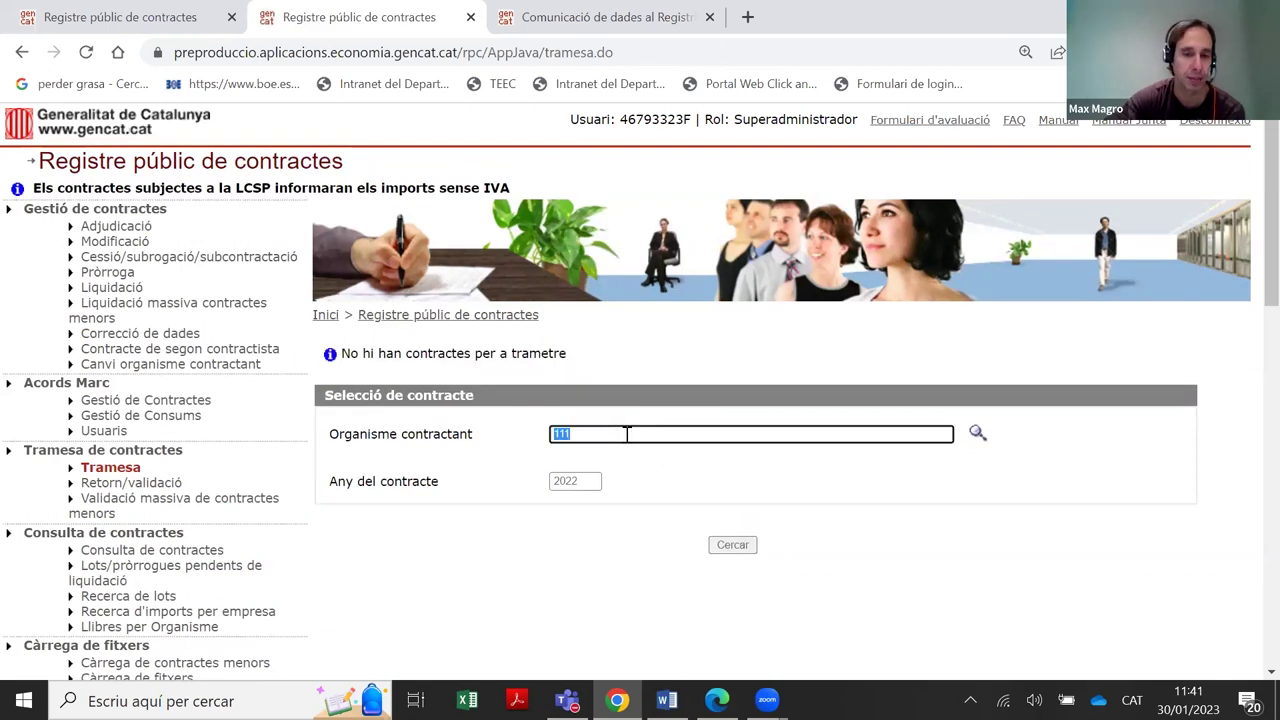
pyautogui.click(578, 478)
pyautogui.press('BackSpace')
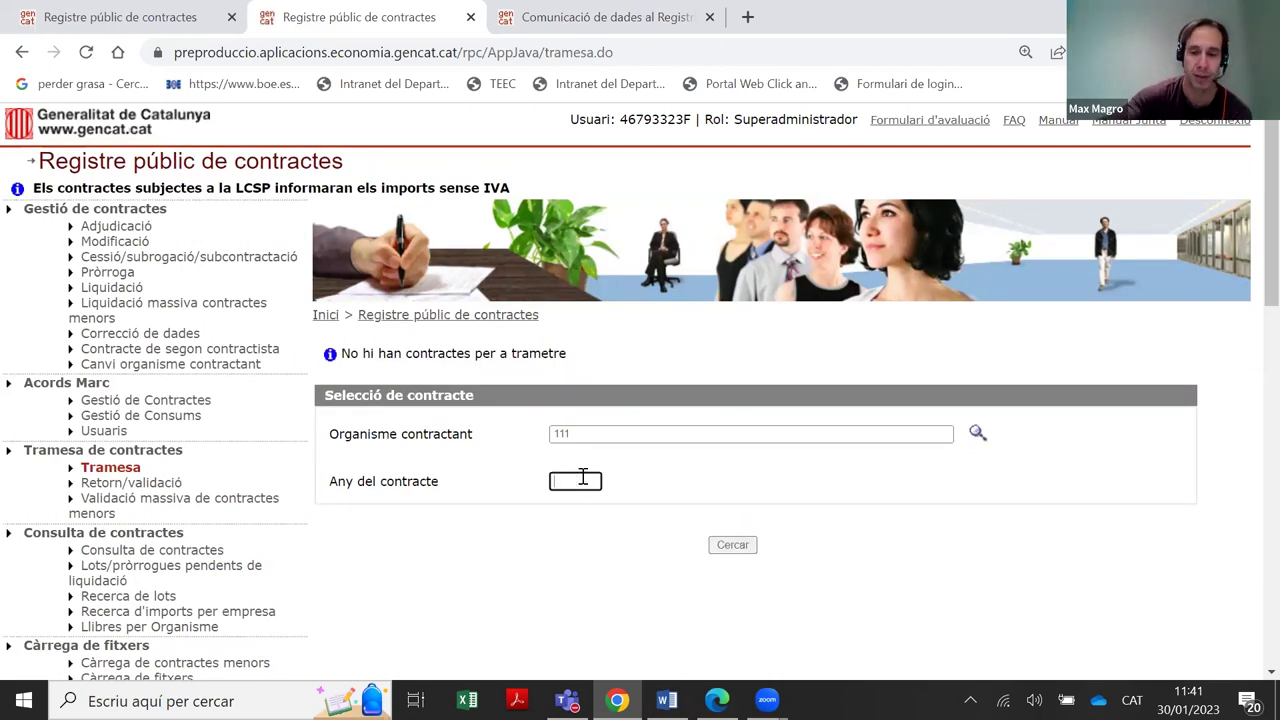
pyautogui.click(745, 549)
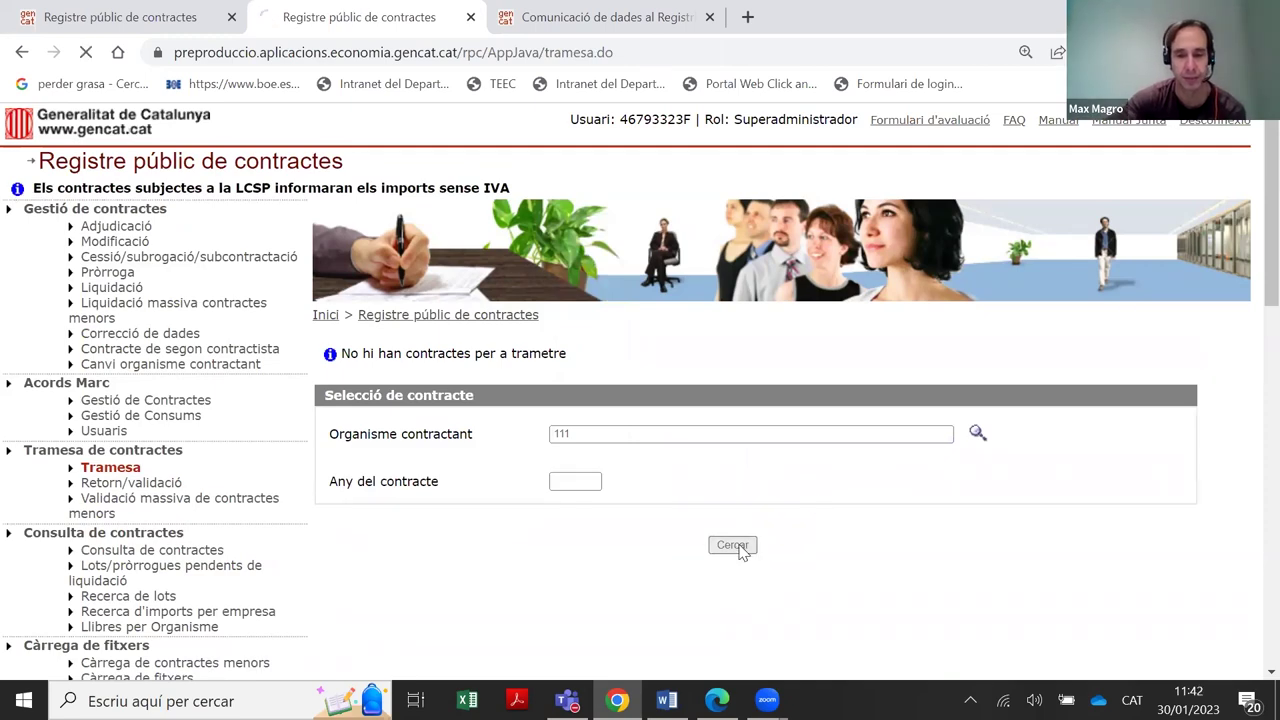
pyautogui.scroll(-4, 708, 390)
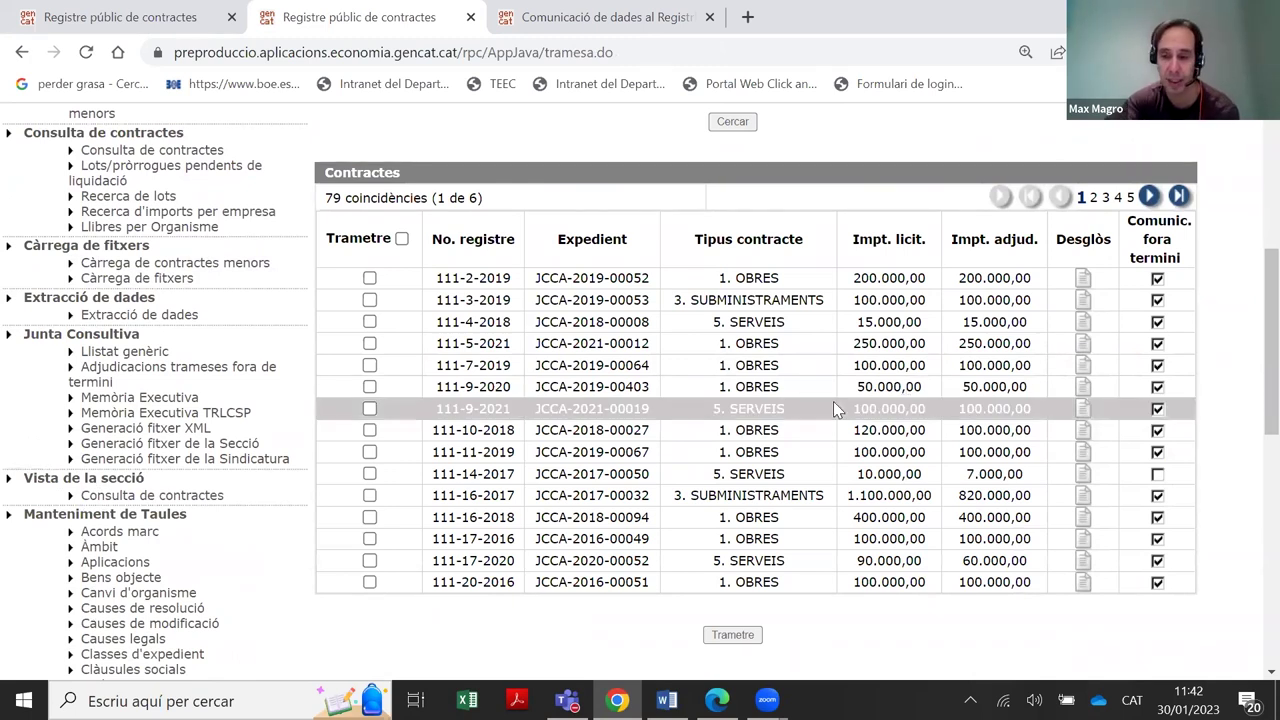
# Try marking single contracts such as 111-3-2019 for Trametre, and mark all contracts listed on the page
pyautogui.click(401, 238)
pyautogui.click(401, 238)
pyautogui.click(369, 299)
pyautogui.click(369, 365)
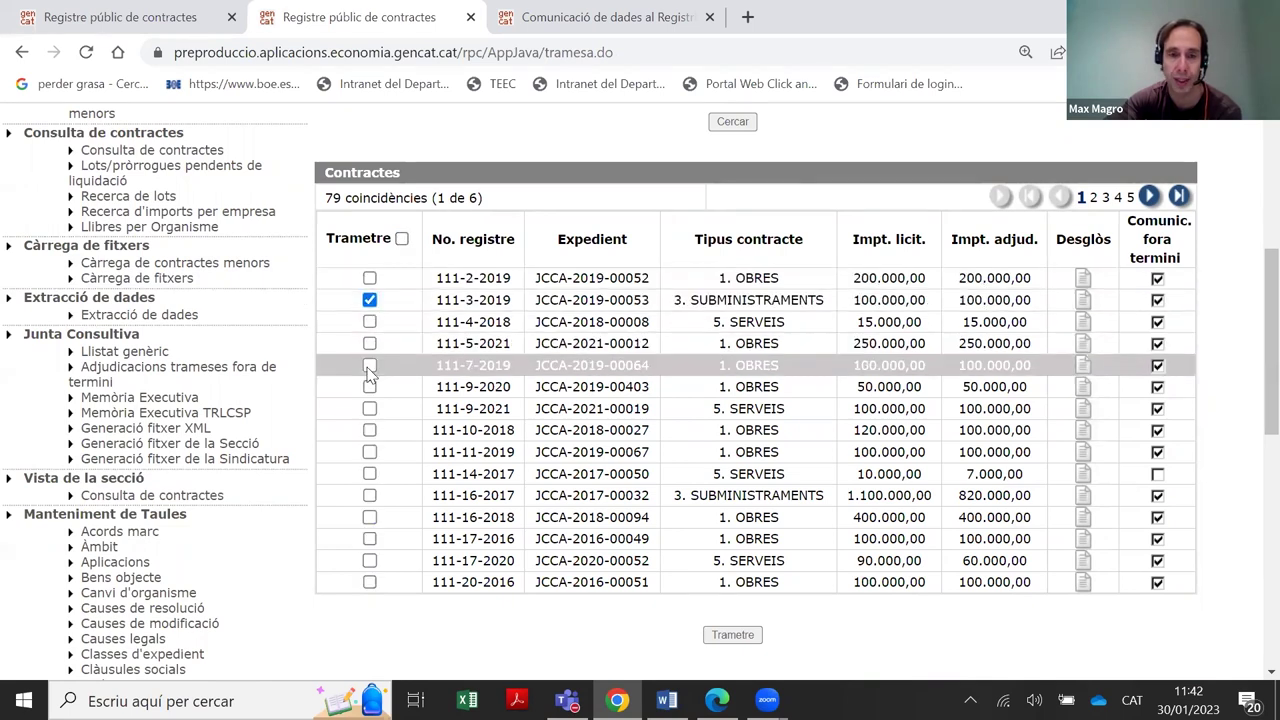
pyautogui.click(401, 238)
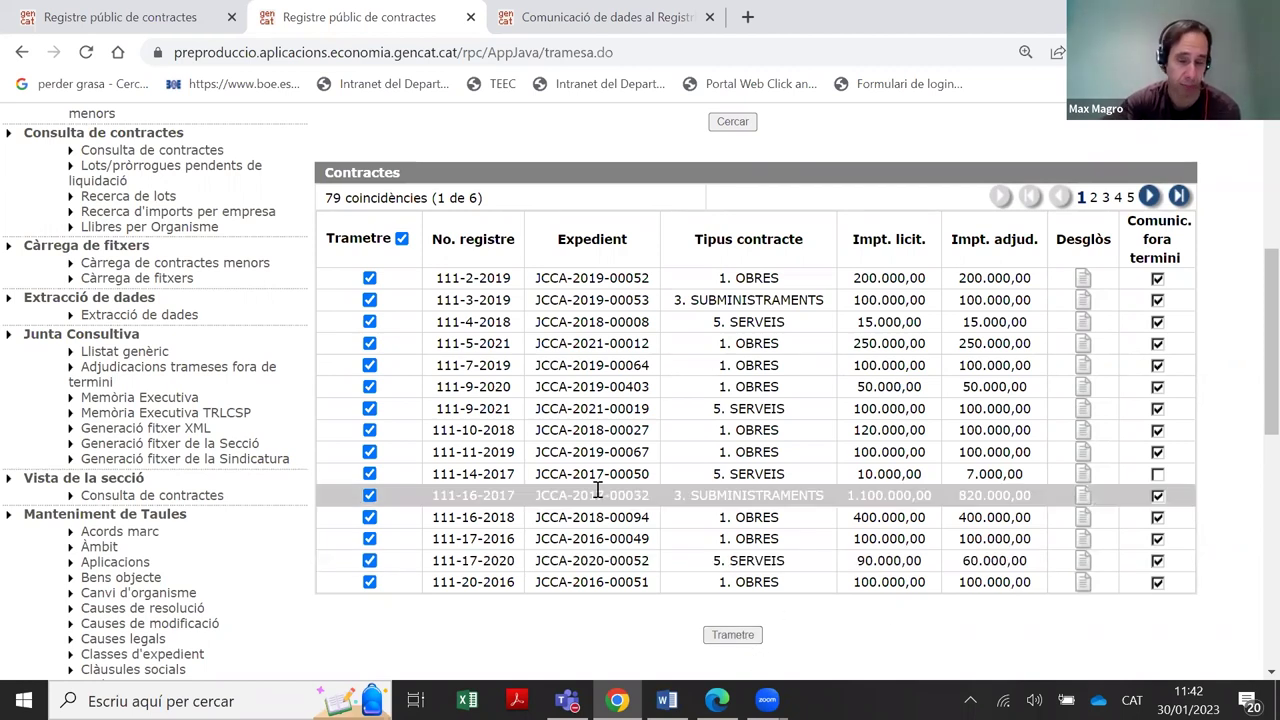
# Restart the Tramesa selection and search again for Organisme contractant 111 and Any del contracte 2022
pyautogui.scroll(2, 381, 484)
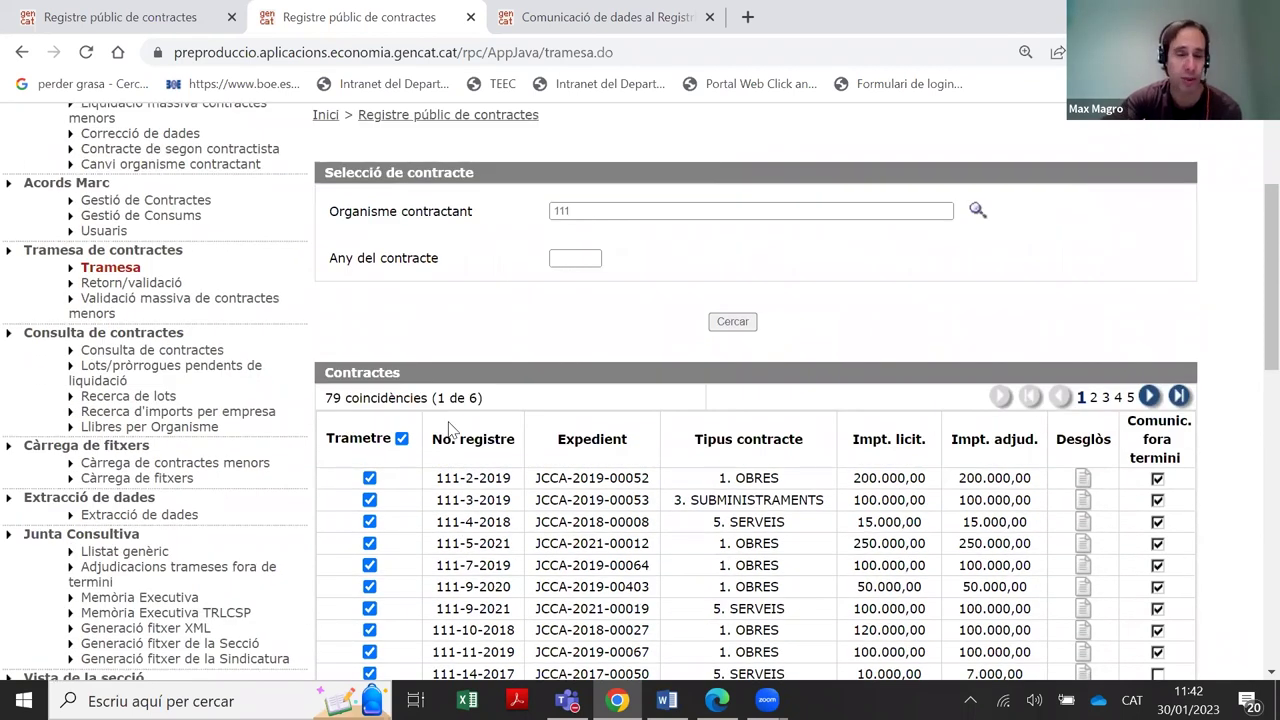
pyautogui.click(135, 269)
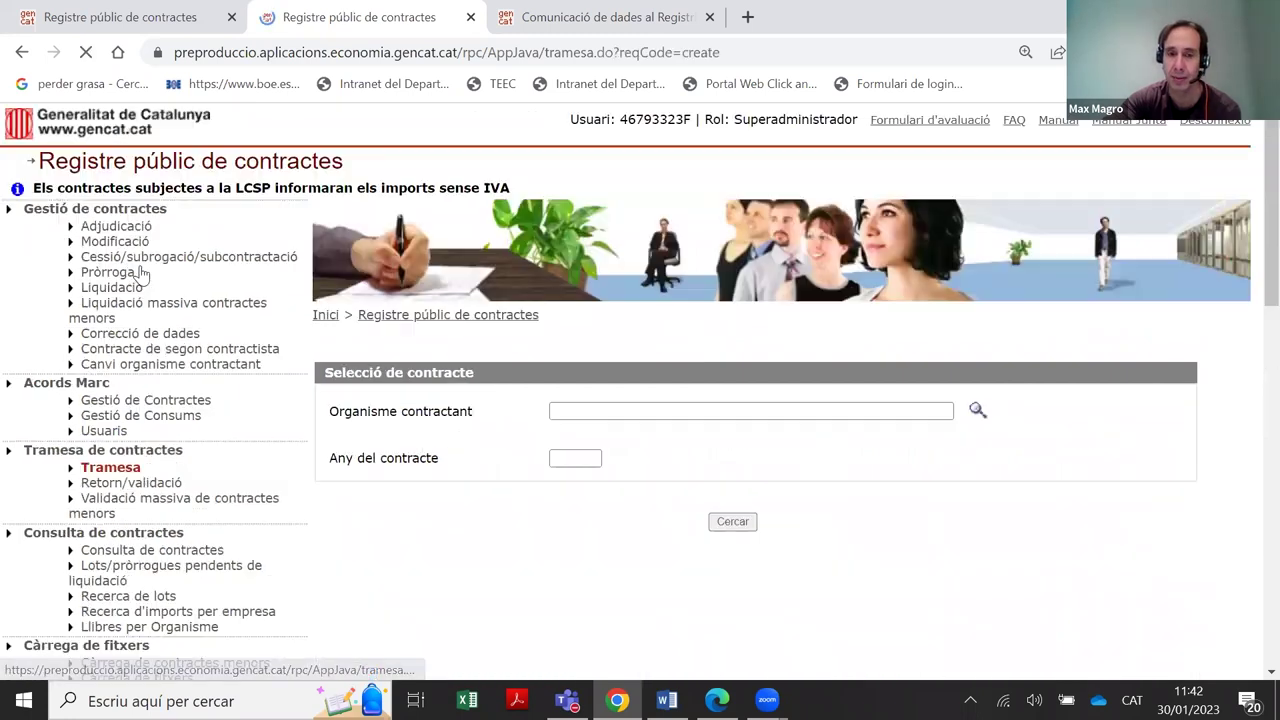
pyautogui.click(611, 414)
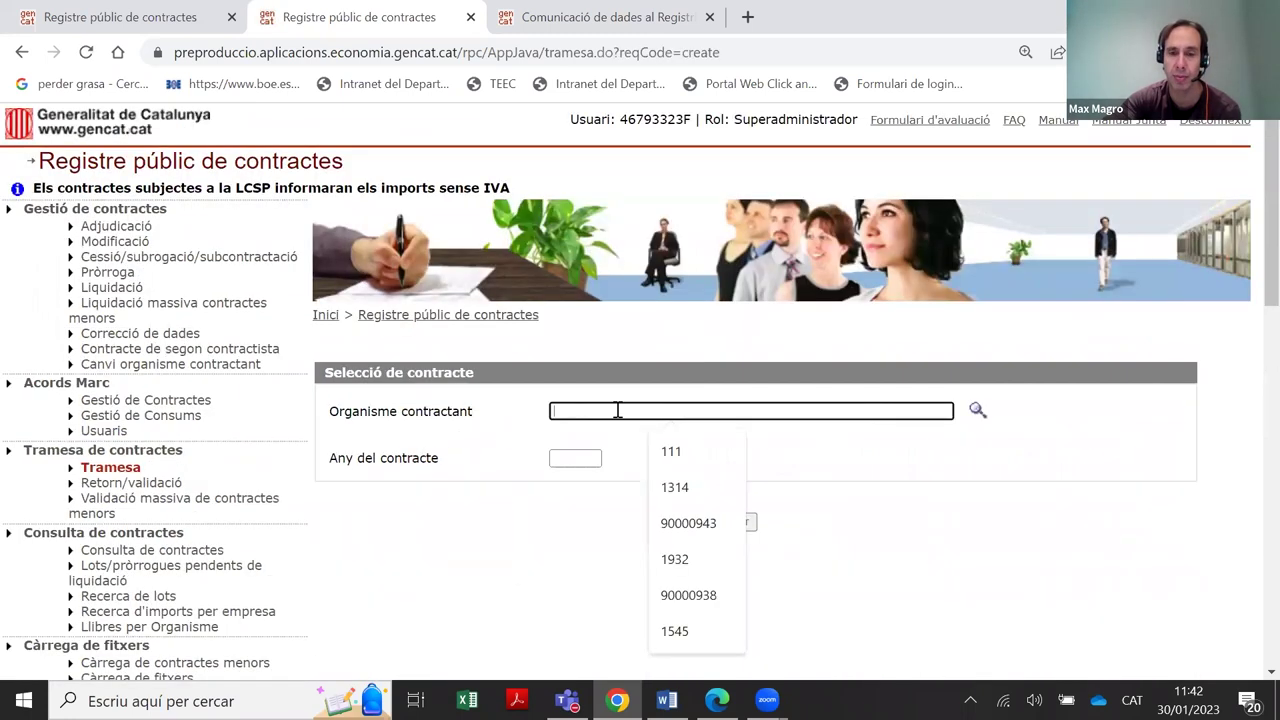
pyautogui.click(669, 455)
pyautogui.click(591, 460)
pyautogui.write('2022')
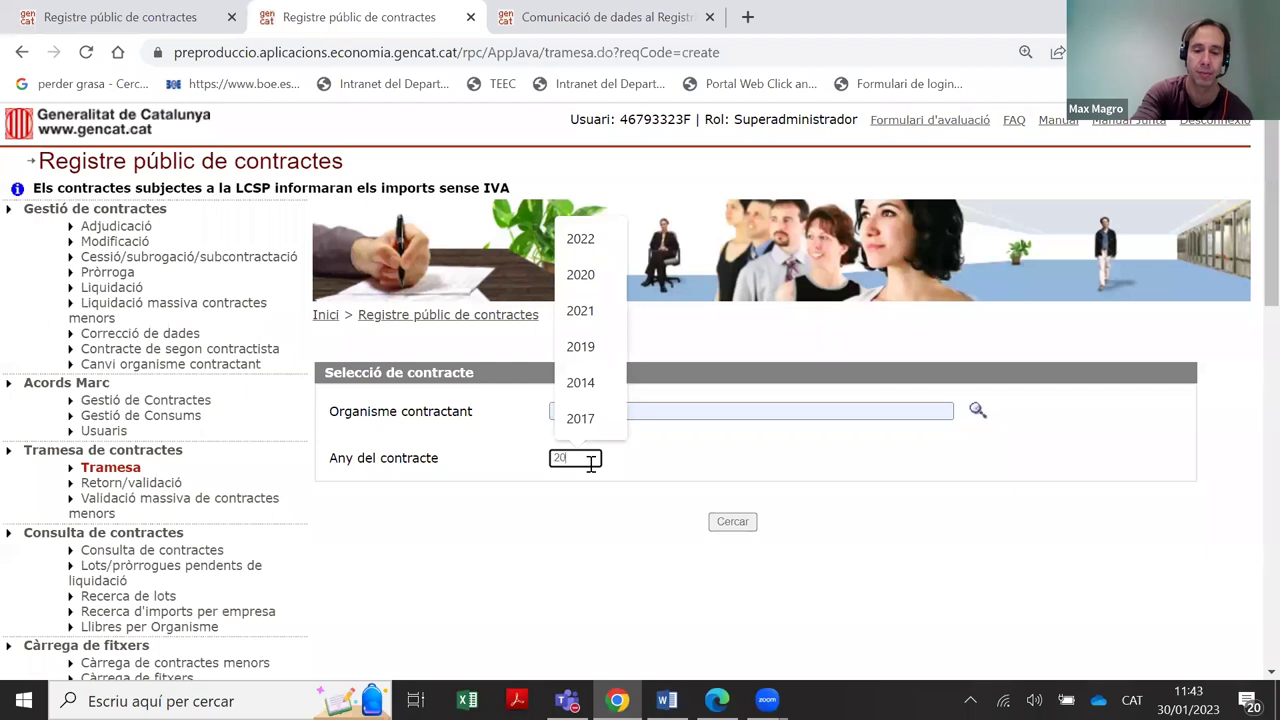
pyautogui.click(730, 521)
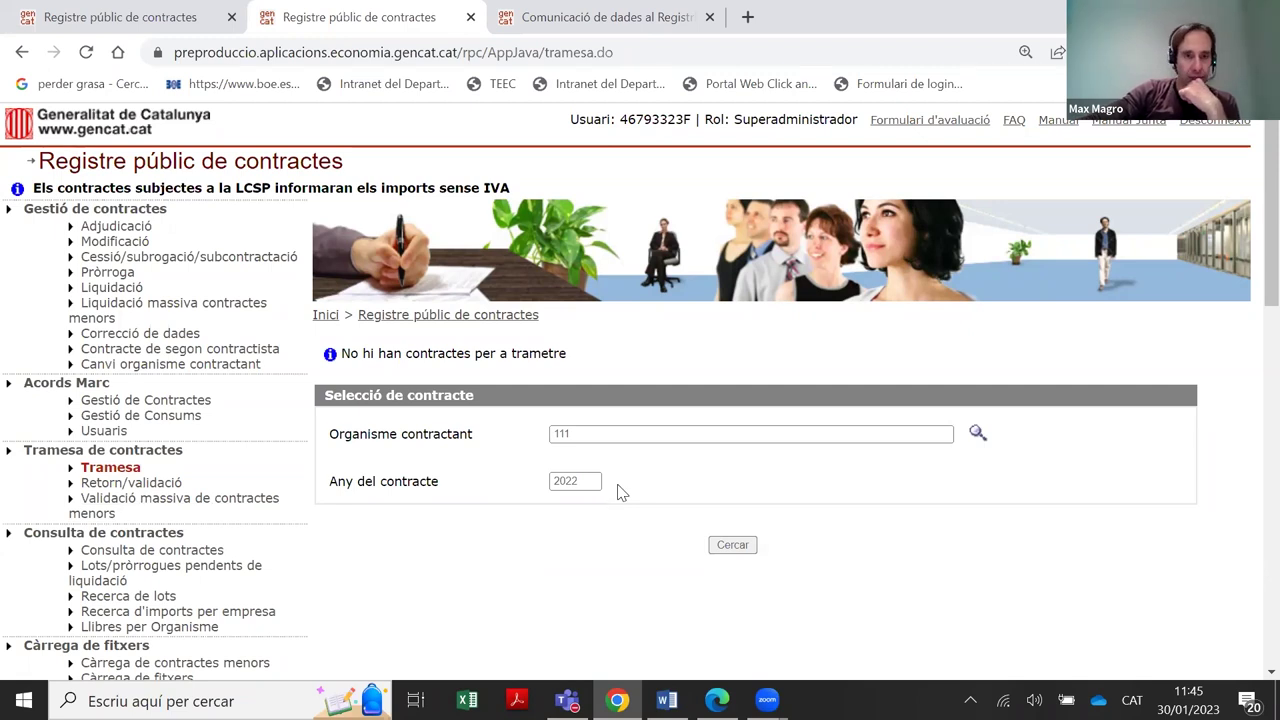
# Look over the search forms of Correcció de dades and Consulta de contractes
pyautogui.click(164, 339)
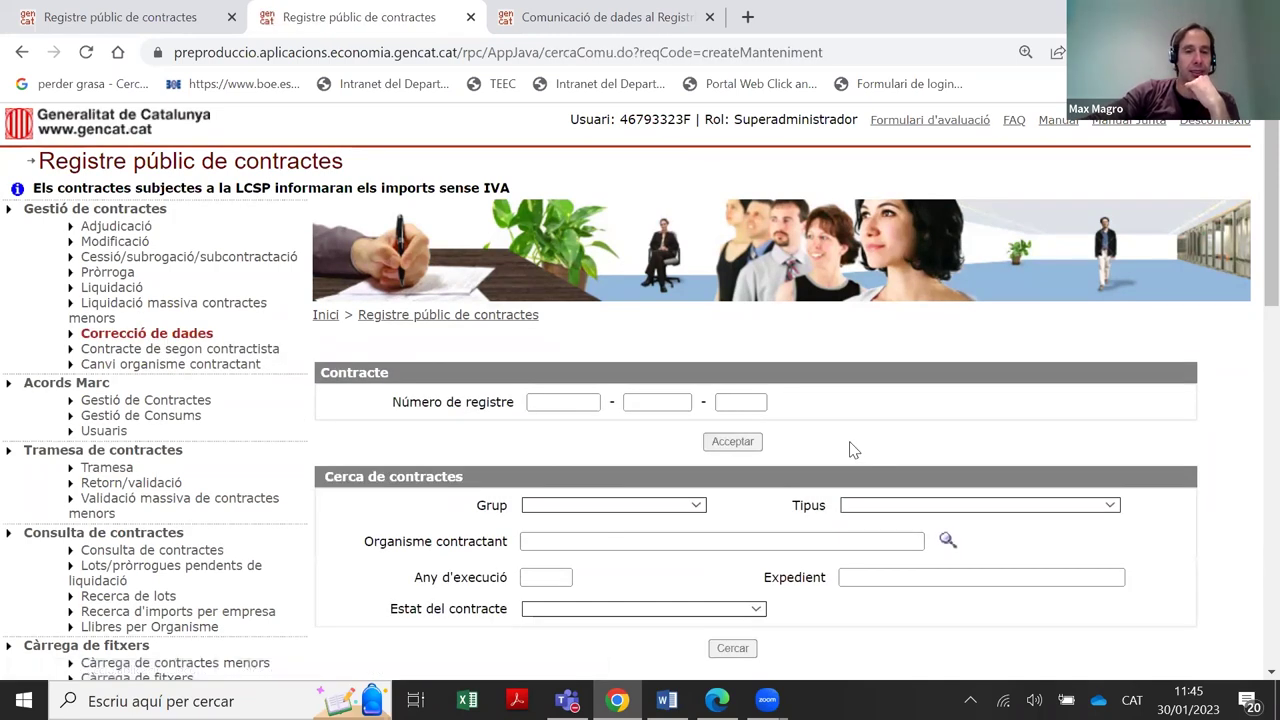
pyautogui.scroll(-1, 856, 441)
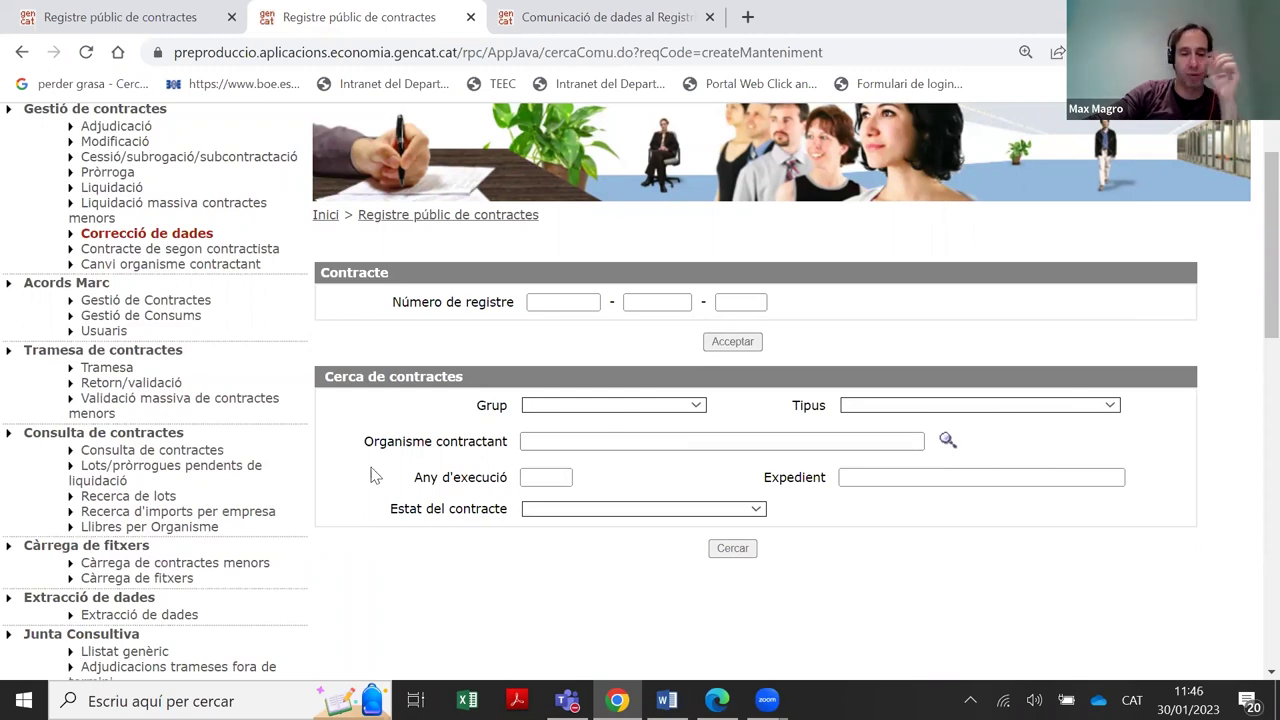
pyautogui.click(205, 452)
pyautogui.scroll(-2, 306, 450)
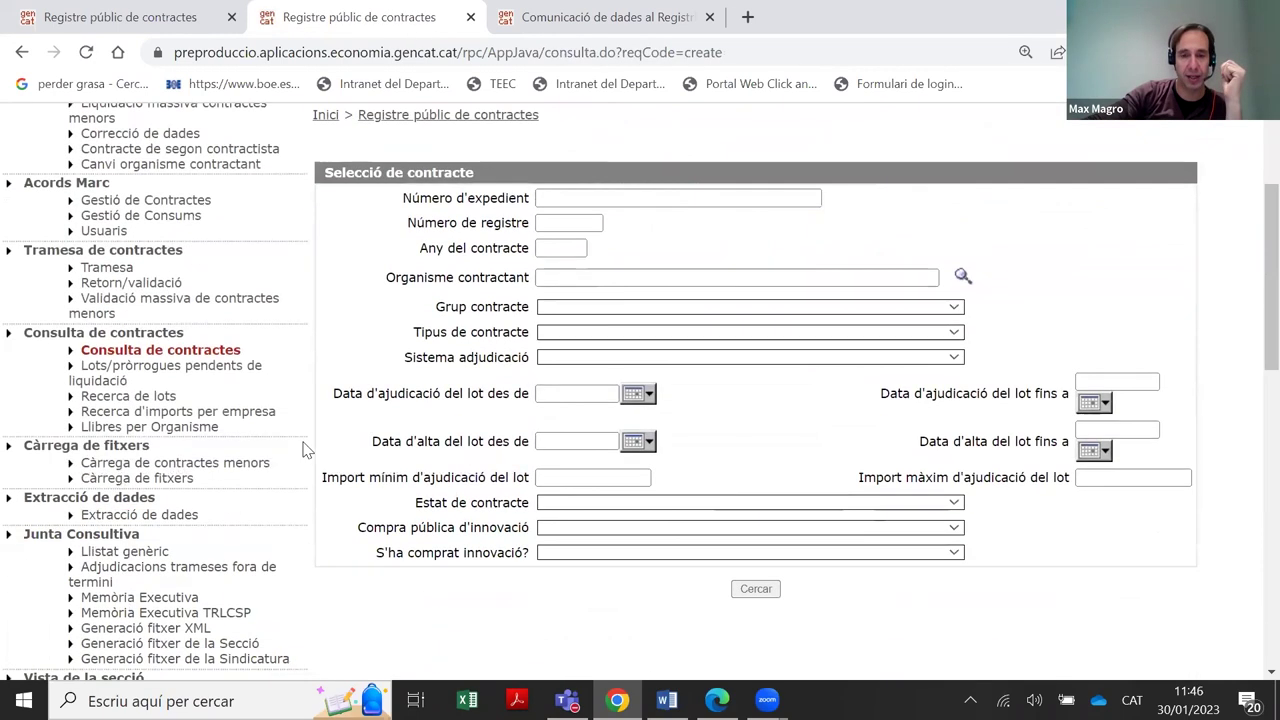
pyautogui.scroll(2, 306, 450)
# Search in Correcció de dades for contracts of Organisme contractant 111 with Any d'execució 2022 and Estat del contracte Organisme contractant
pyautogui.click(168, 336)
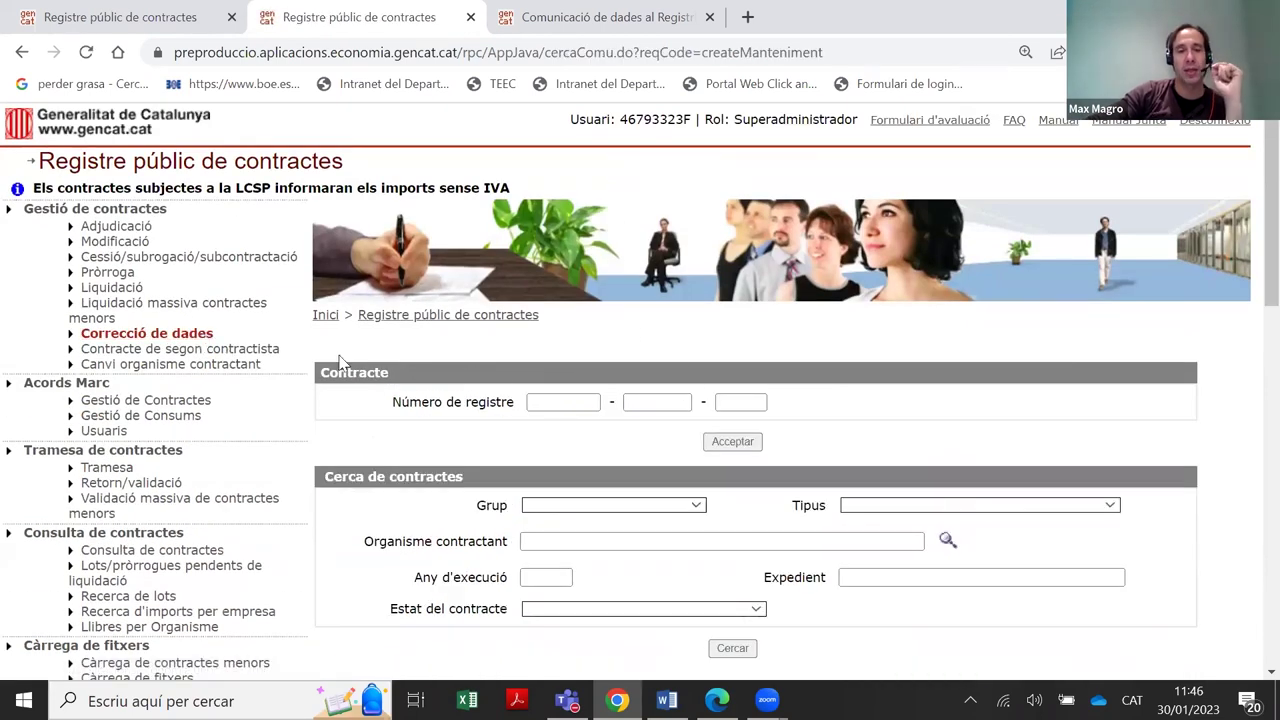
pyautogui.scroll(-1, 340, 362)
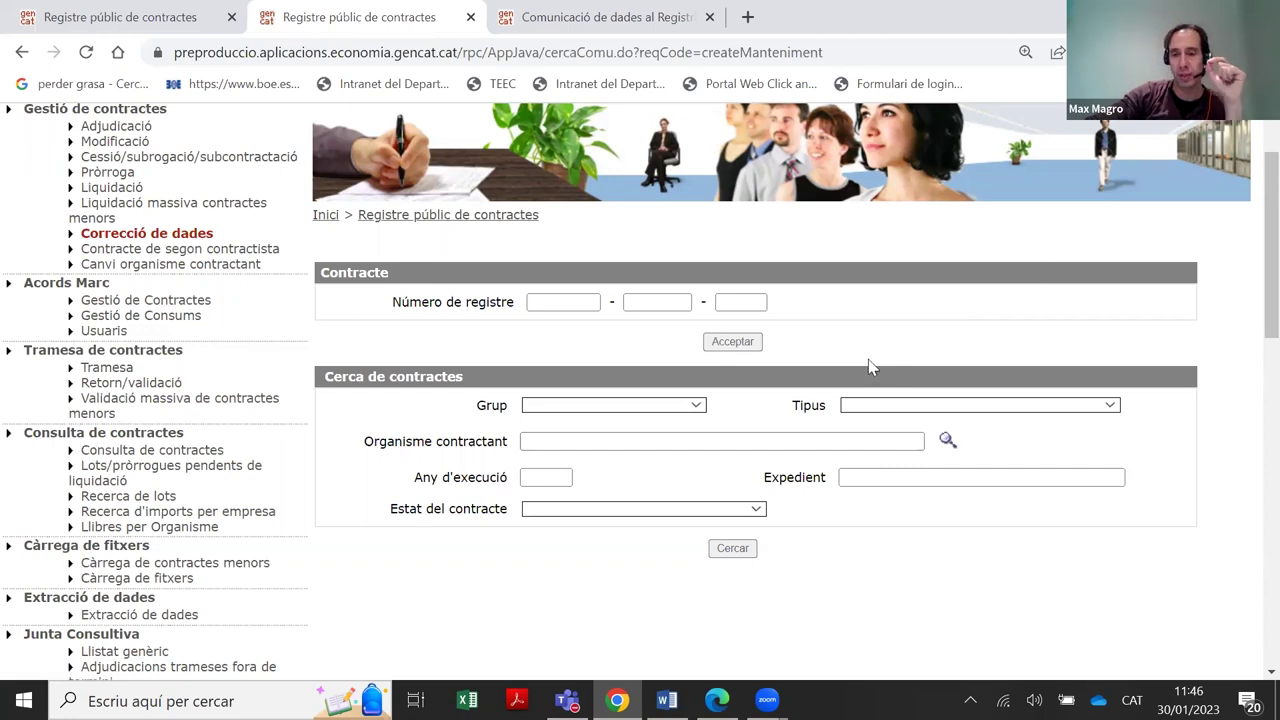
pyautogui.click(674, 440)
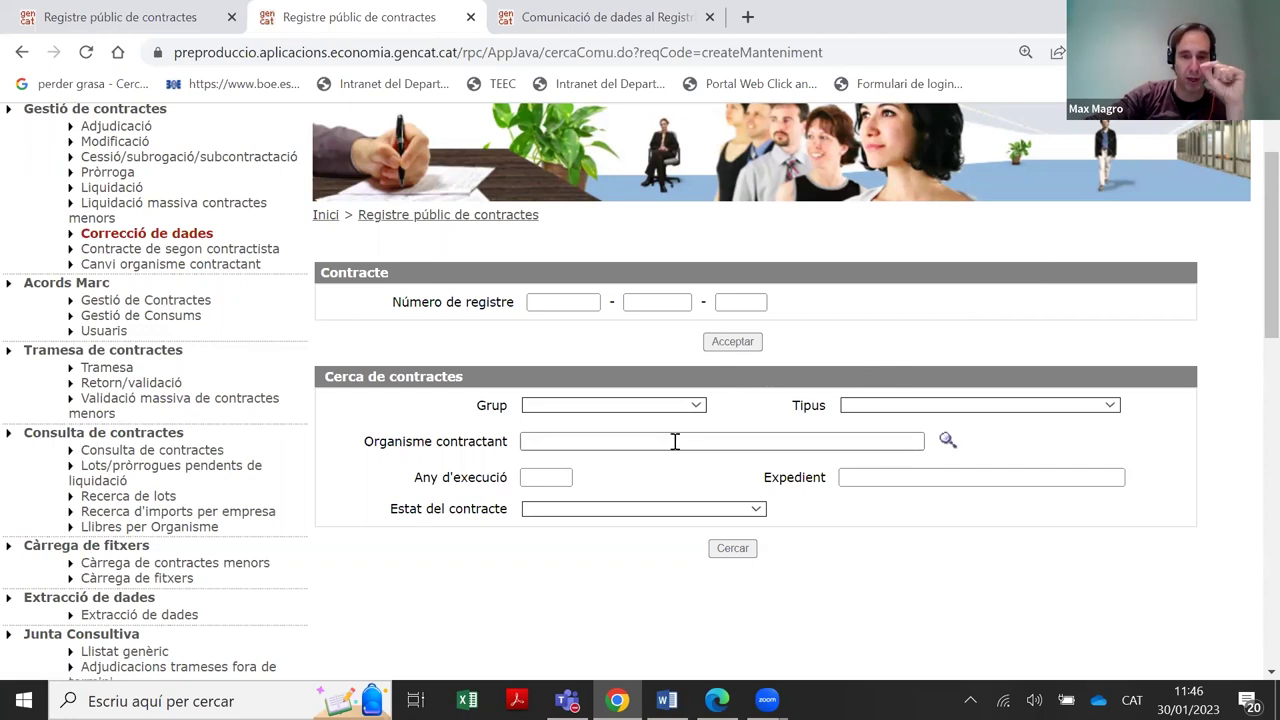
pyautogui.click(660, 443)
pyautogui.click(645, 260)
pyautogui.click(558, 476)
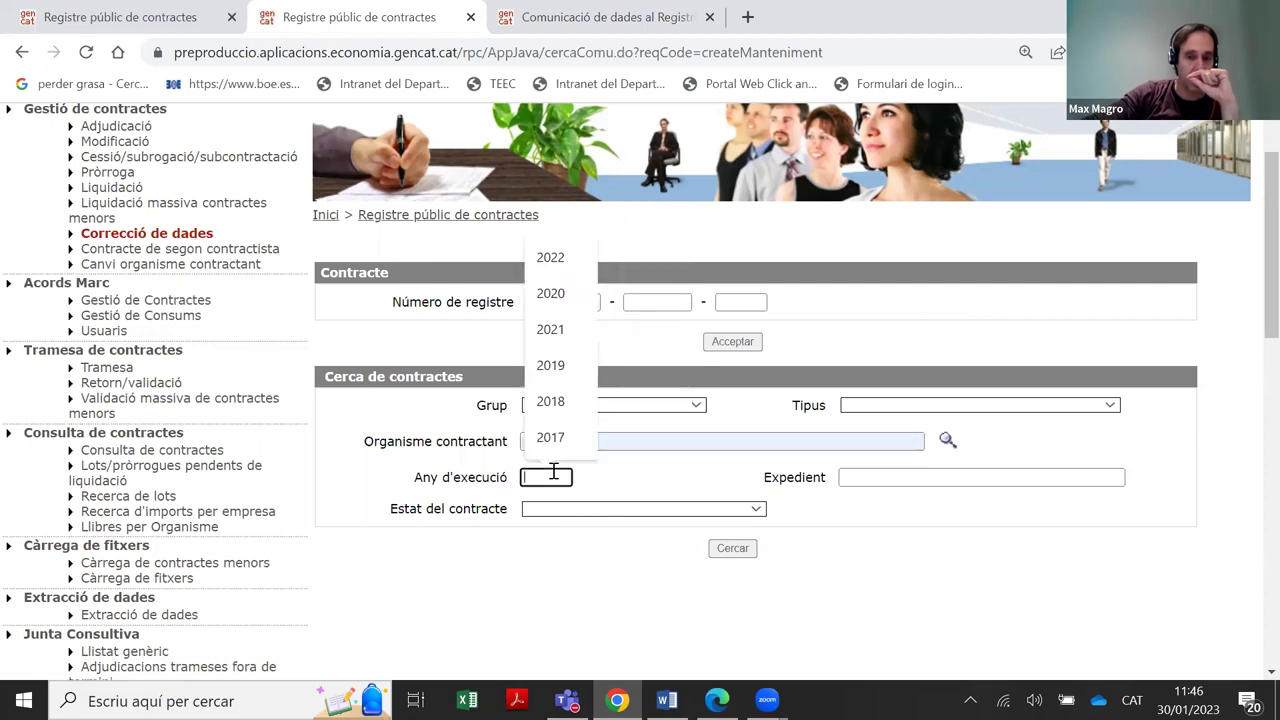
pyautogui.write('2022')
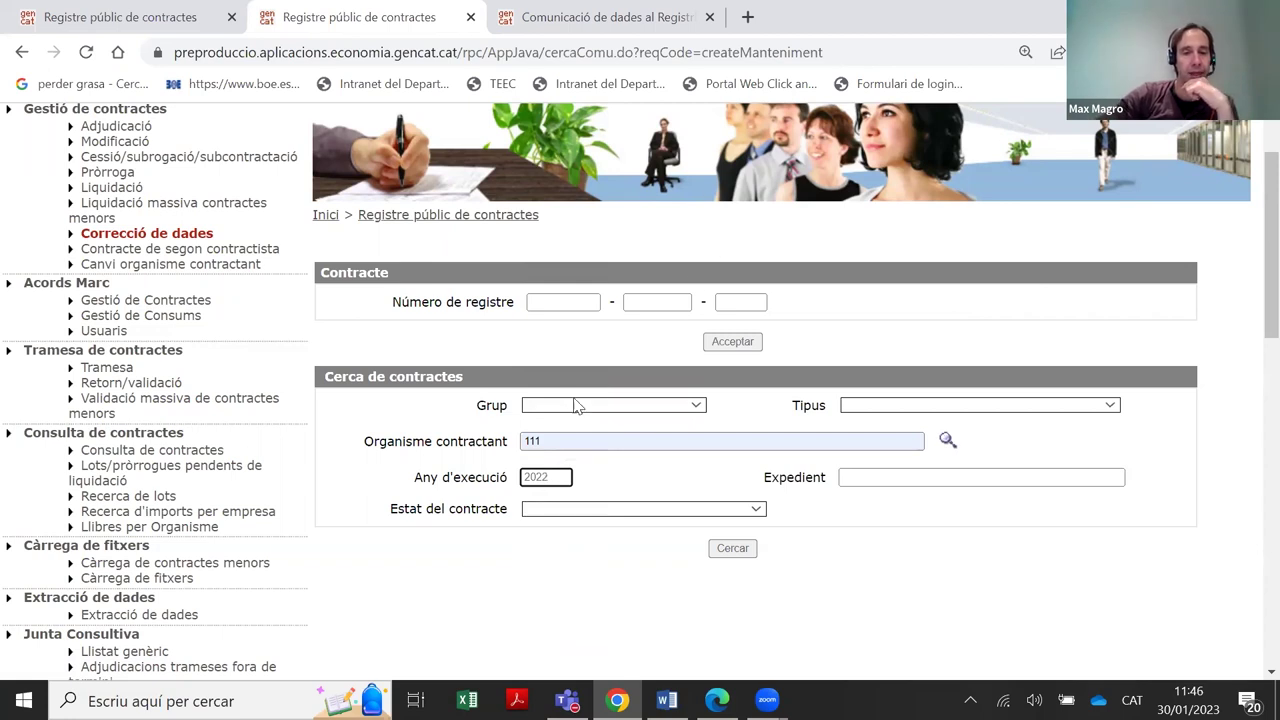
pyautogui.click(558, 512)
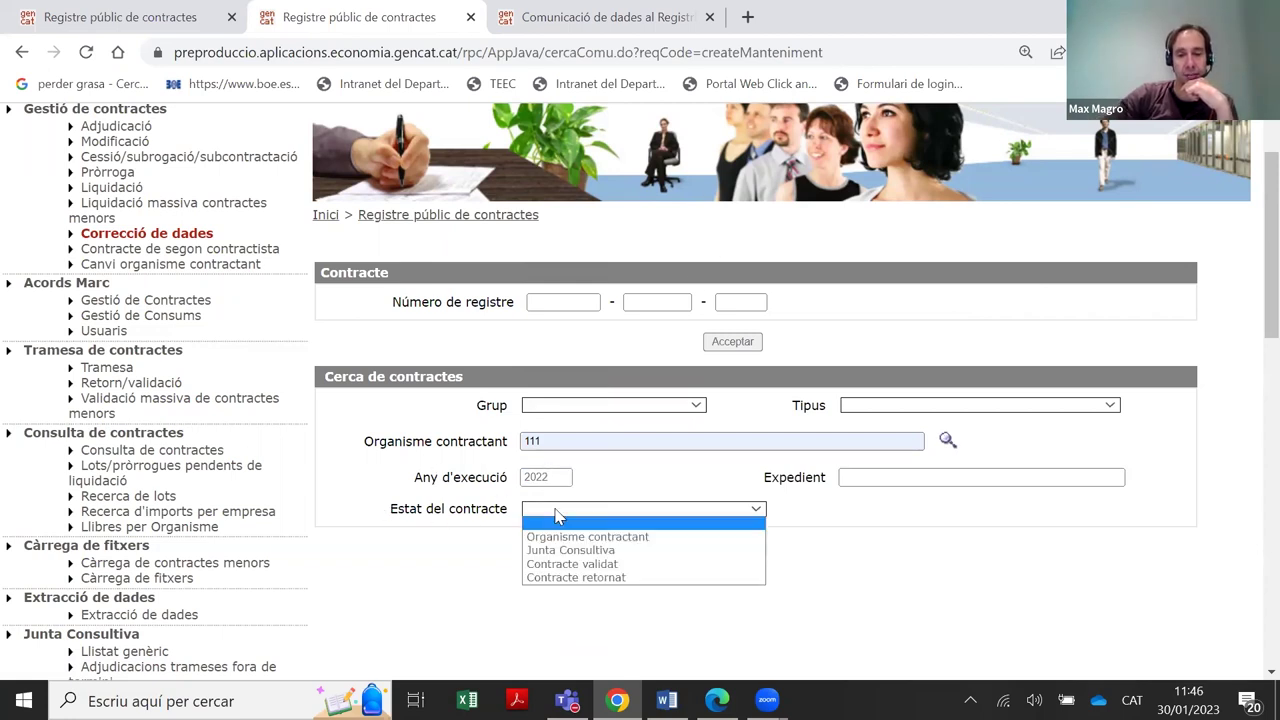
pyautogui.click(660, 540)
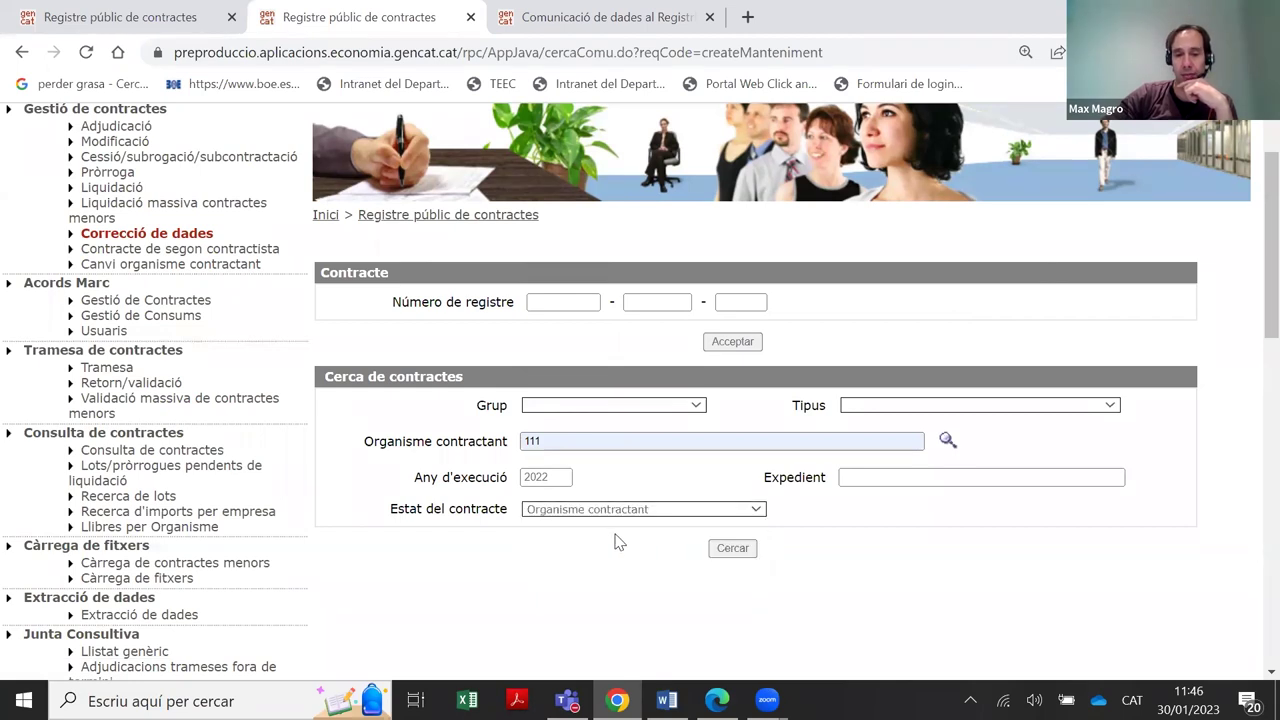
pyautogui.click(750, 551)
pyautogui.scroll(-3, 800, 460)
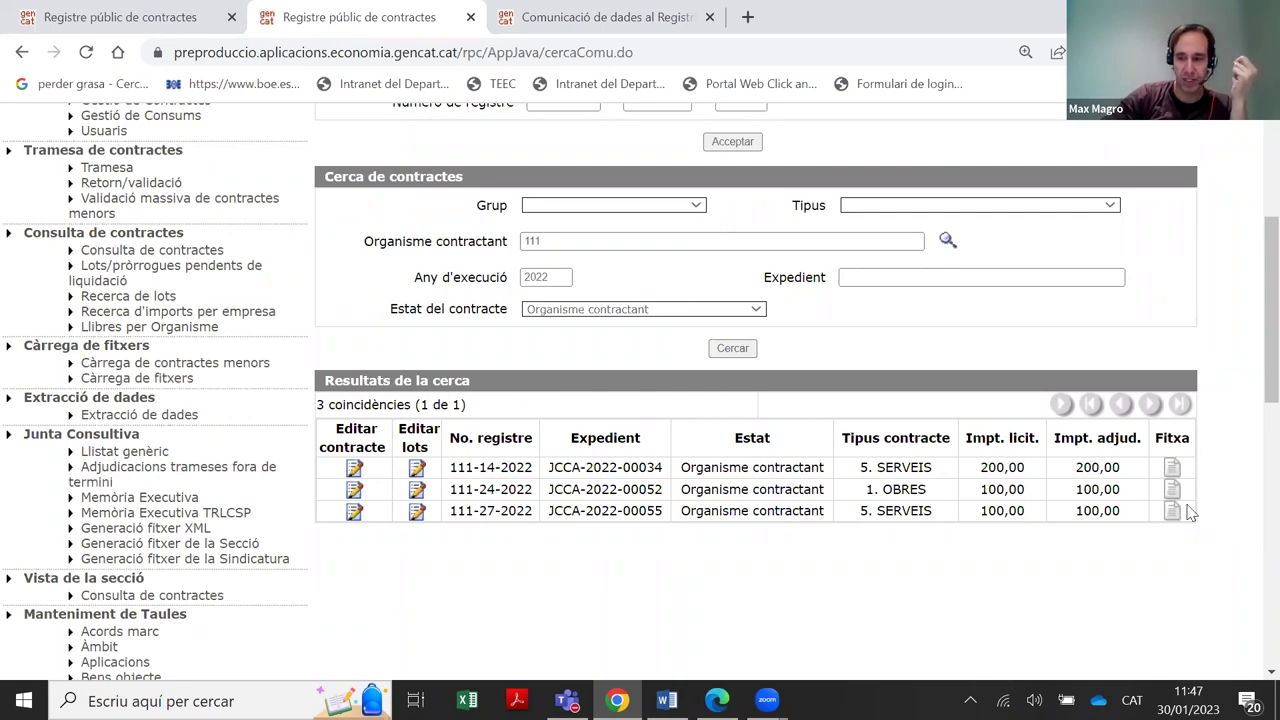
# Open contract 111-14-2022 from the search results, review it and return to the results
pyautogui.click(486, 470)
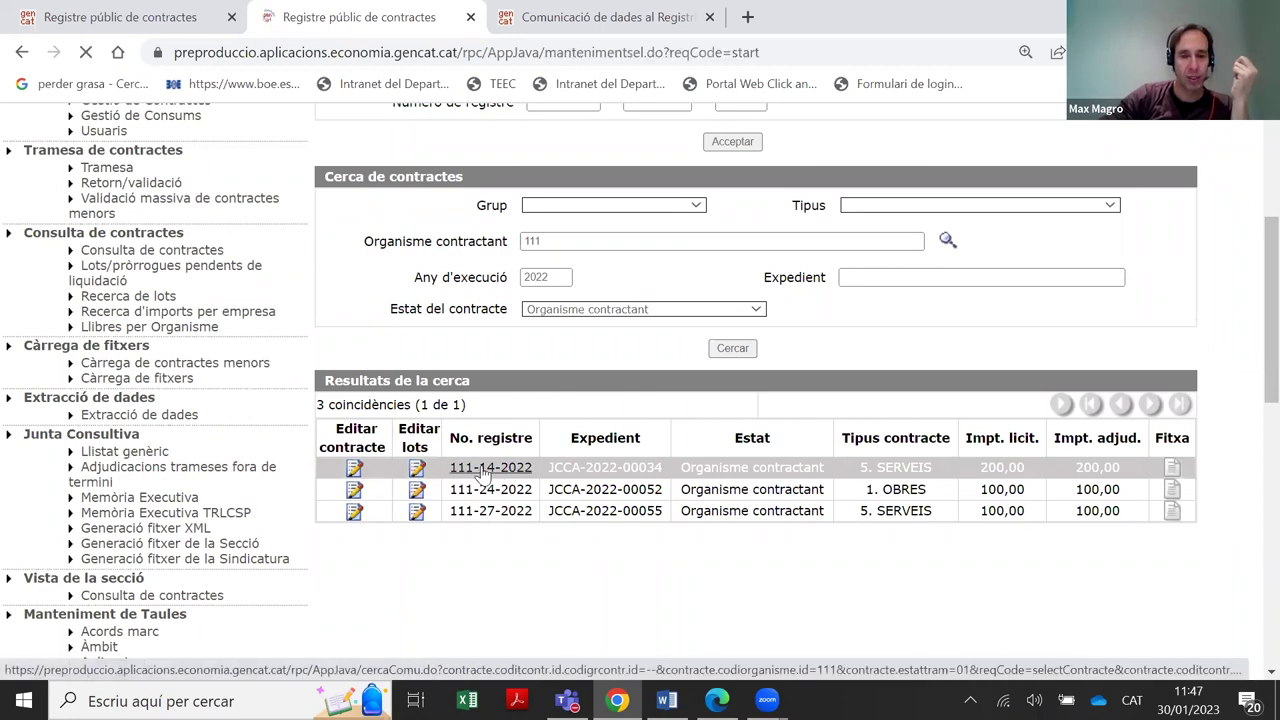
pyautogui.scroll(-2, 713, 573)
pyautogui.click(732, 573)
pyautogui.scroll(-1, 505, 515)
# Open contract 111-24-2022 and examine the notice shown above its contract data
pyautogui.click(503, 495)
pyautogui.scroll(-1, 688, 367)
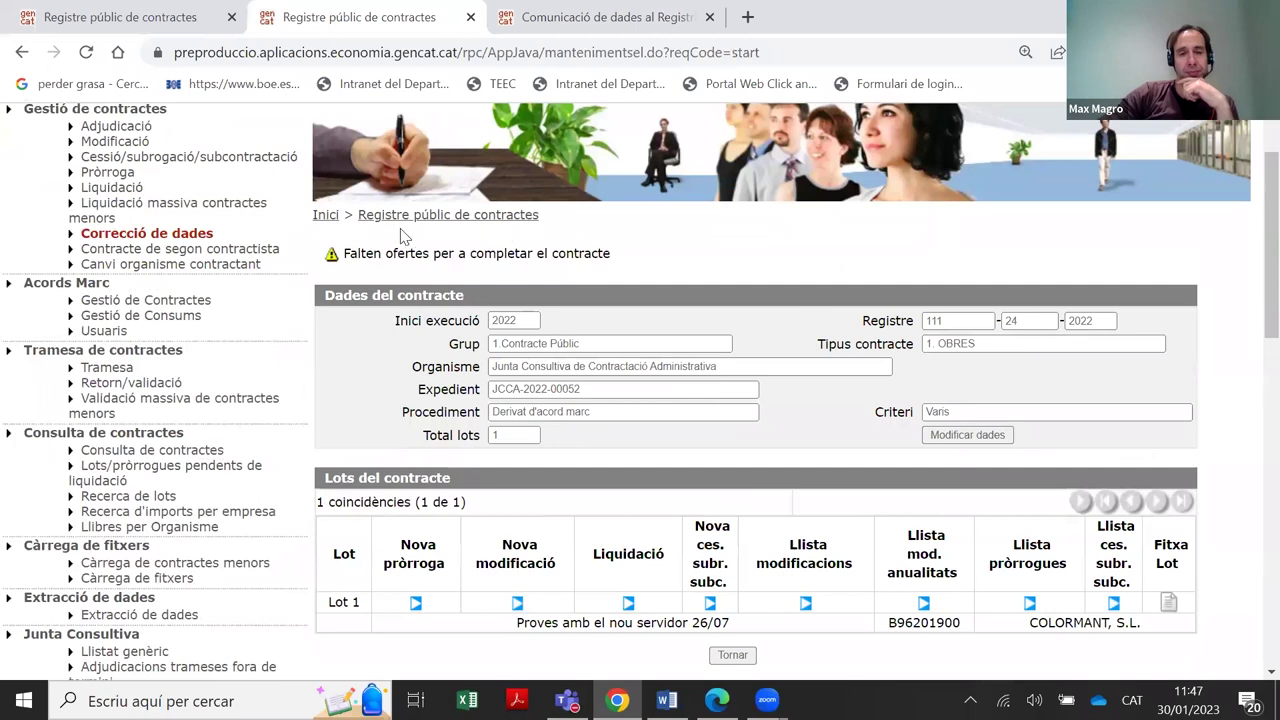
pyautogui.moveTo(316, 253); pyautogui.dragTo(614, 260)
pyautogui.click(663, 256)
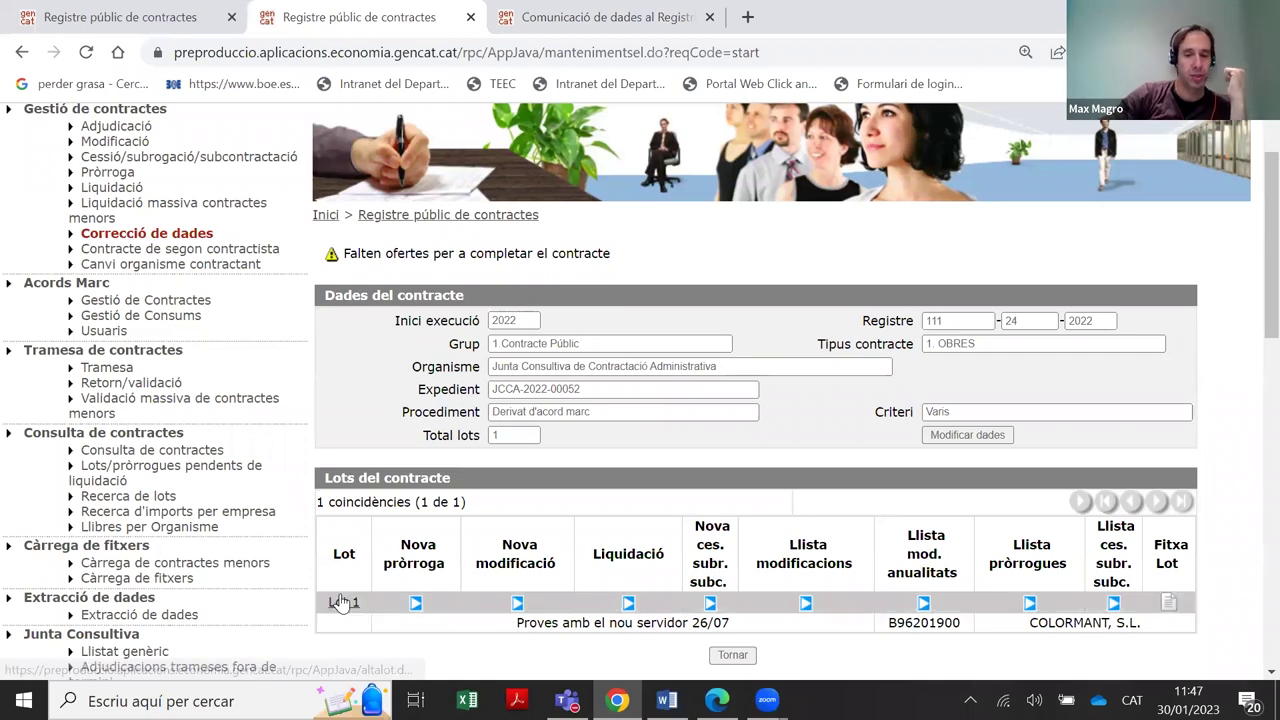
# Open the contract's data for modification, read through the form and return without saving
pyautogui.click(1006, 434)
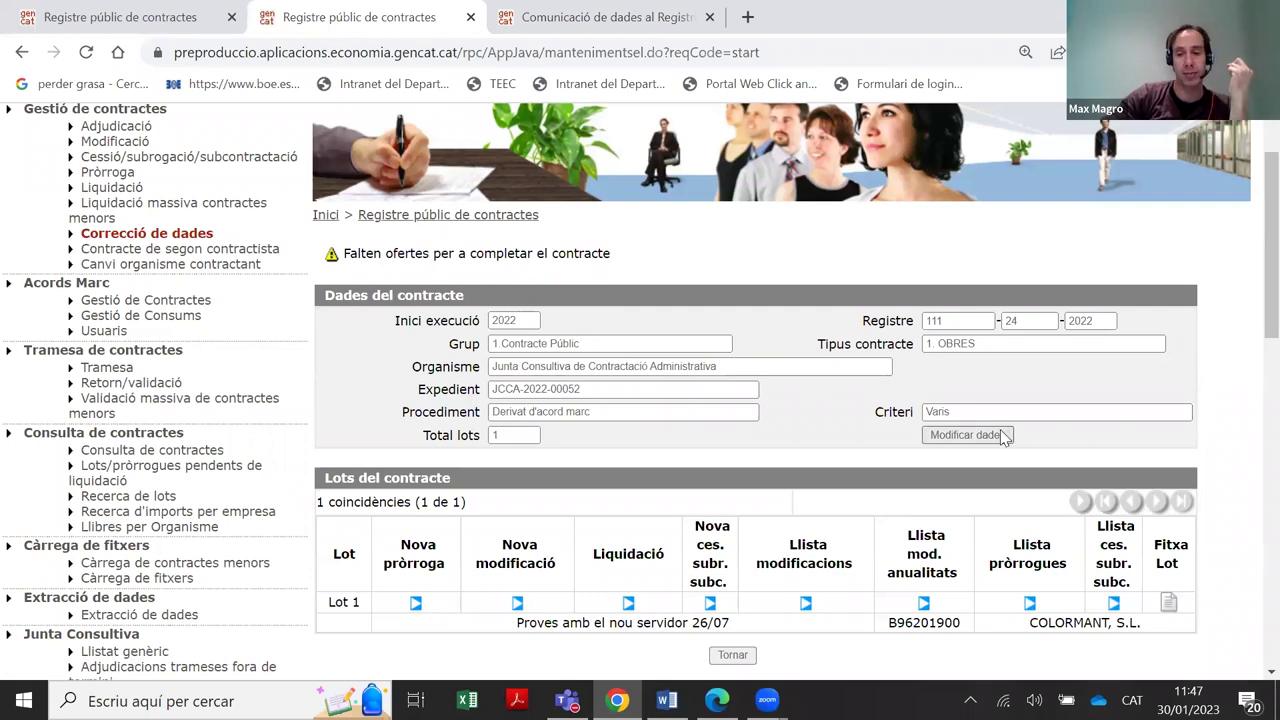
pyautogui.scroll(-5, 731, 425)
pyautogui.scroll(-5, 731, 425)
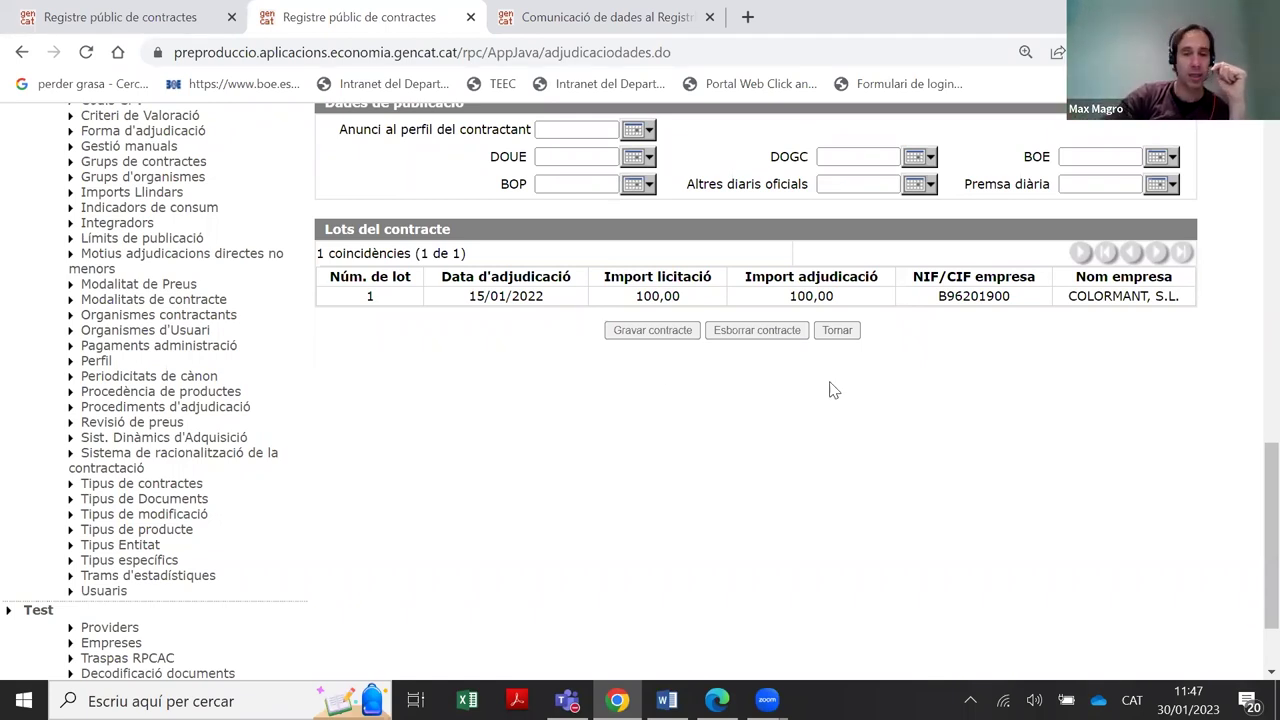
pyautogui.click(838, 331)
pyautogui.scroll(-2, 838, 341)
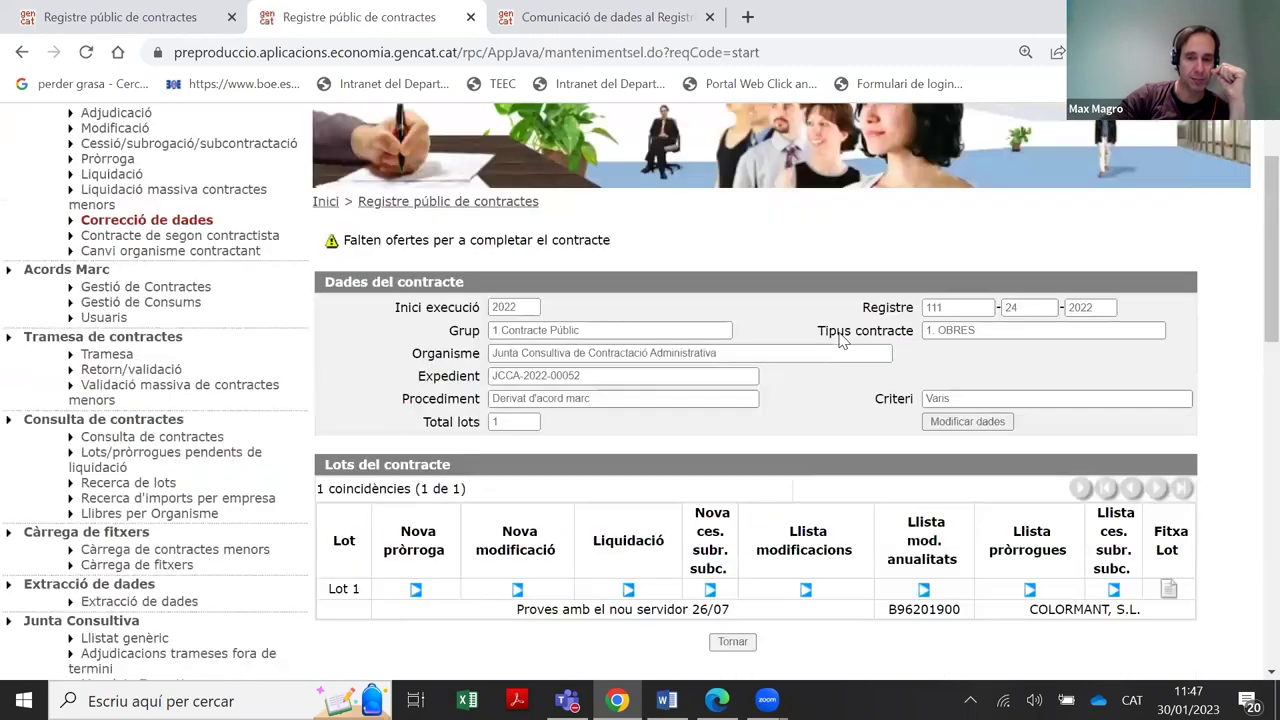
# Reopen the contract's data for modification, open lot 1 for editing and go to its Detall d'ofertes presentades section
pyautogui.click(955, 340)
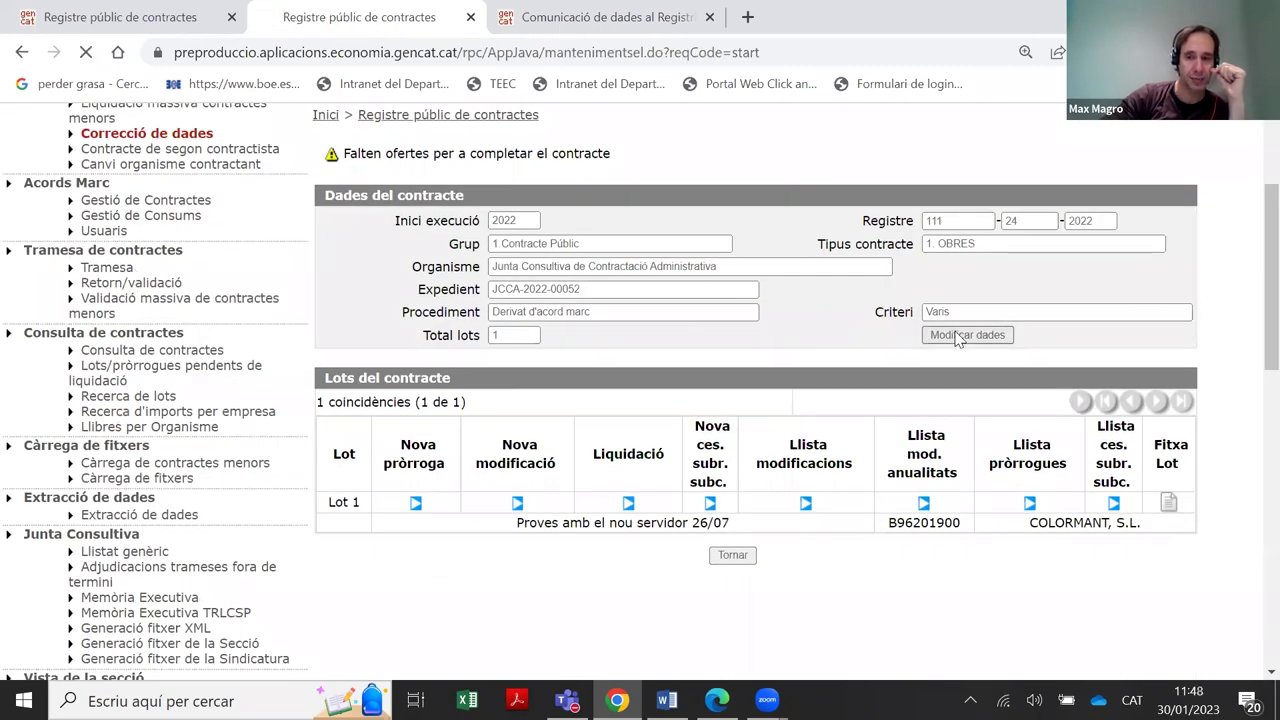
pyautogui.scroll(-5, 752, 340)
pyautogui.scroll(-2, 755, 340)
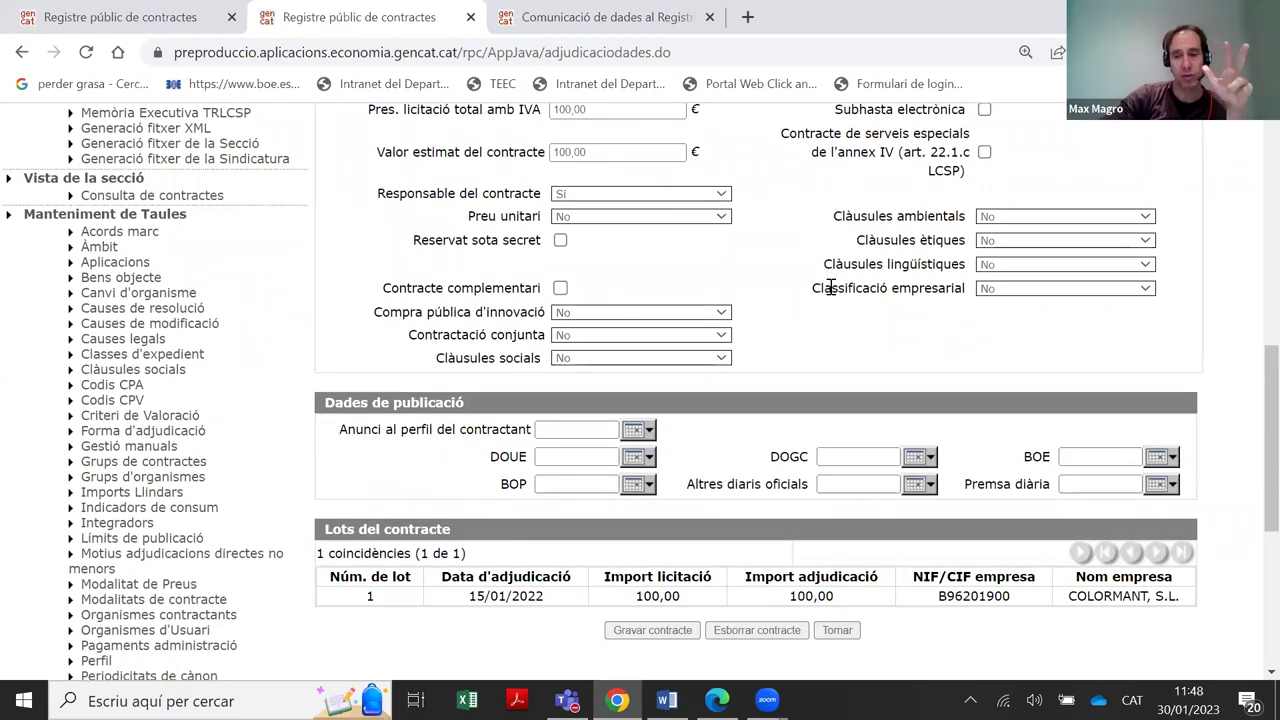
pyautogui.scroll(-2, 826, 307)
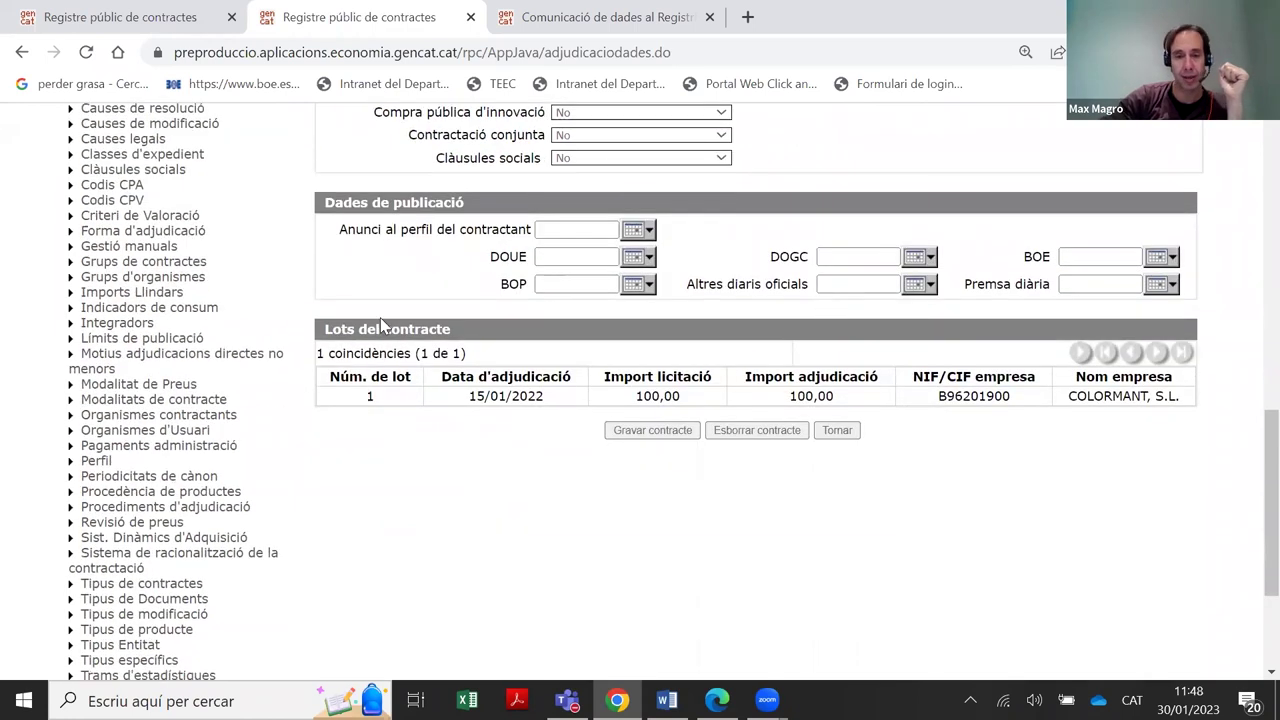
pyautogui.click(369, 398)
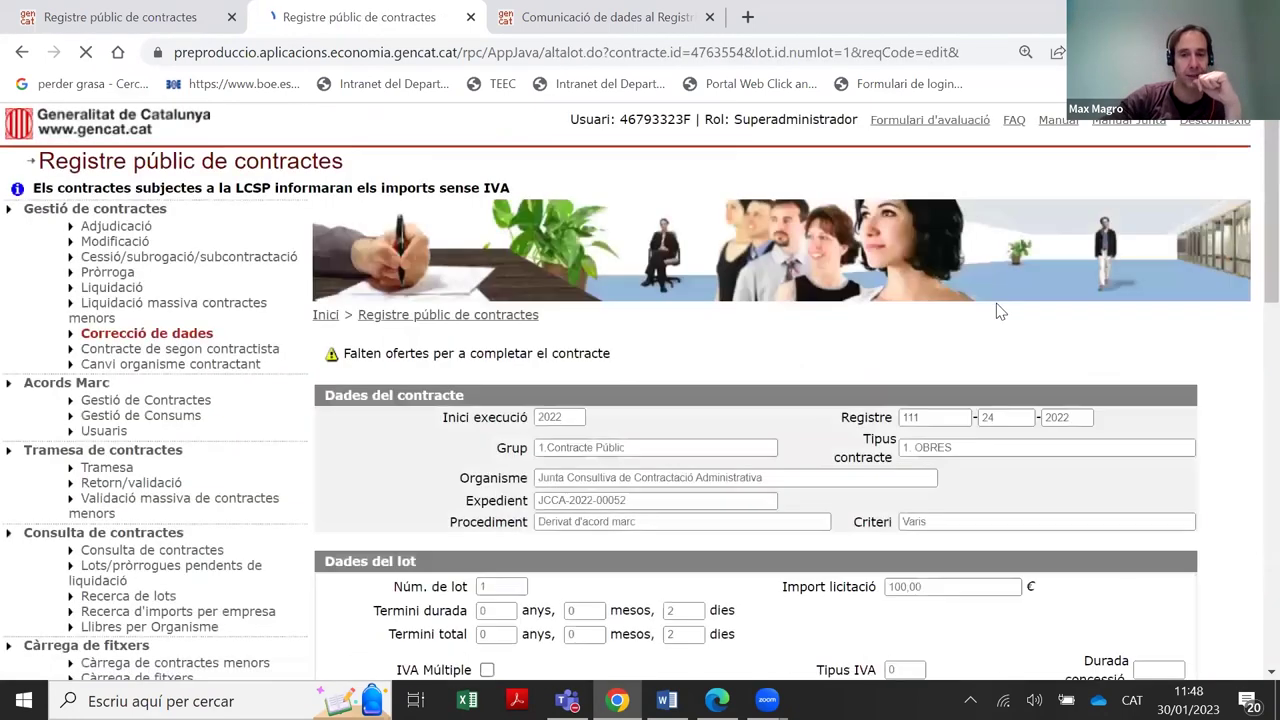
pyautogui.scroll(-5, 995, 308)
pyautogui.scroll(-5, 990, 316)
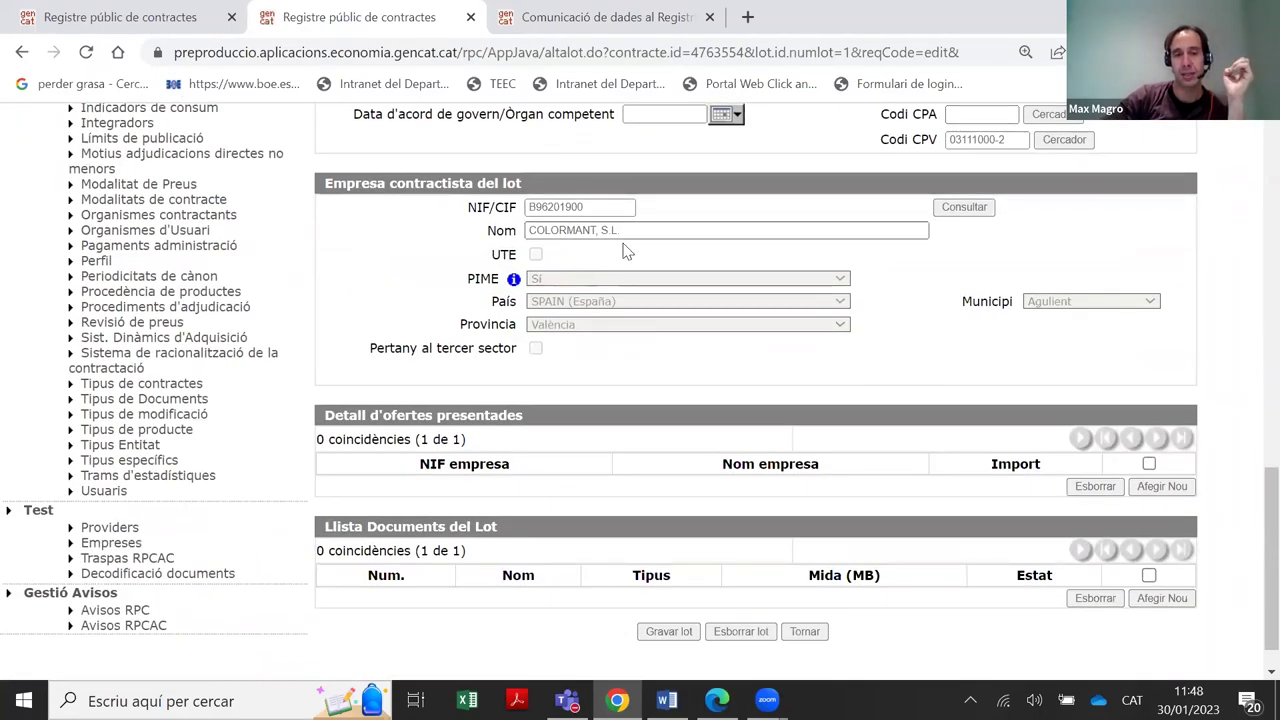
pyautogui.scroll(-2, 600, 240)
pyautogui.moveTo(322, 372); pyautogui.dragTo(534, 382)
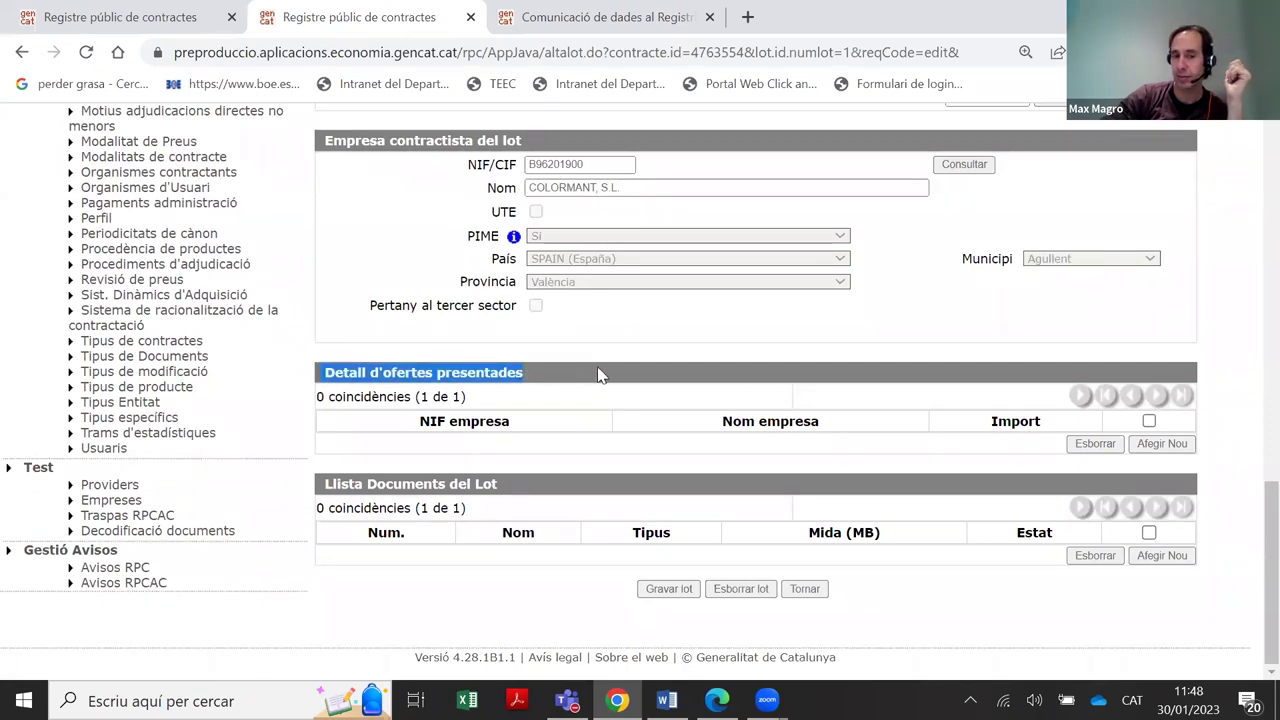
# Add an offer to lot 1, looking up the bidder by NIF/CIF and setting Import to 27300
pyautogui.click(1172, 448)
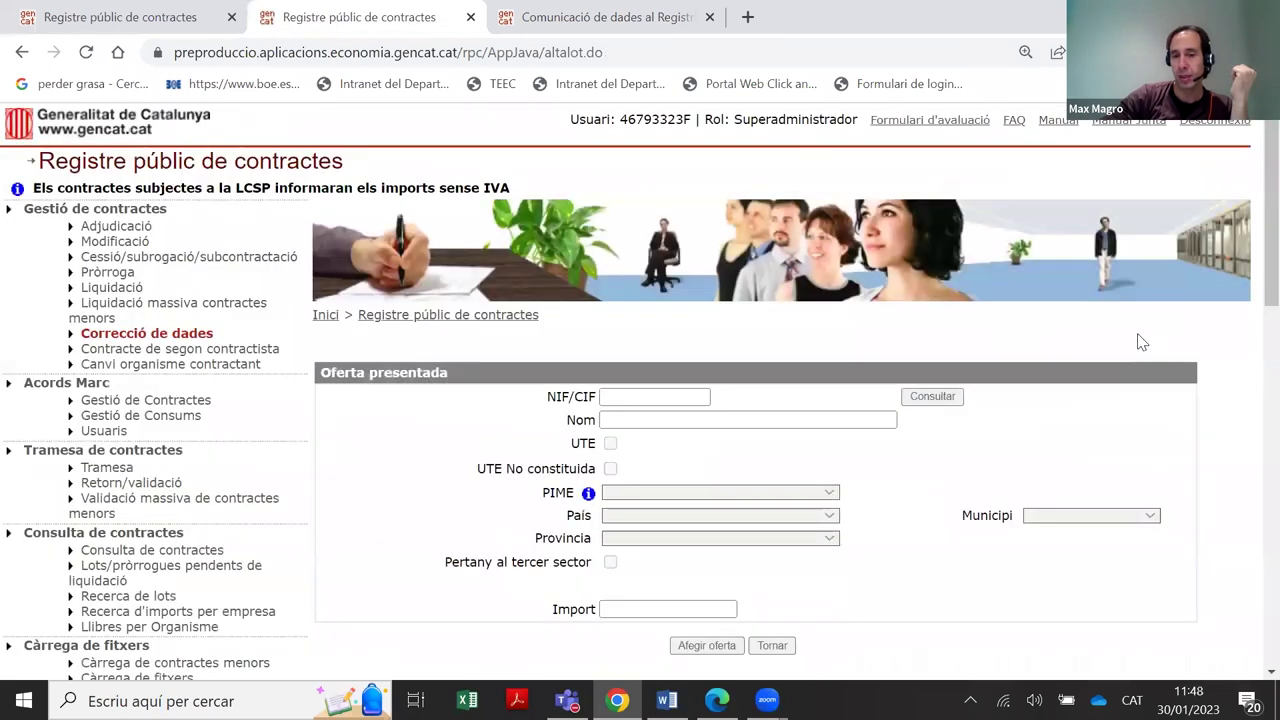
pyautogui.scroll(-1, 1142, 340)
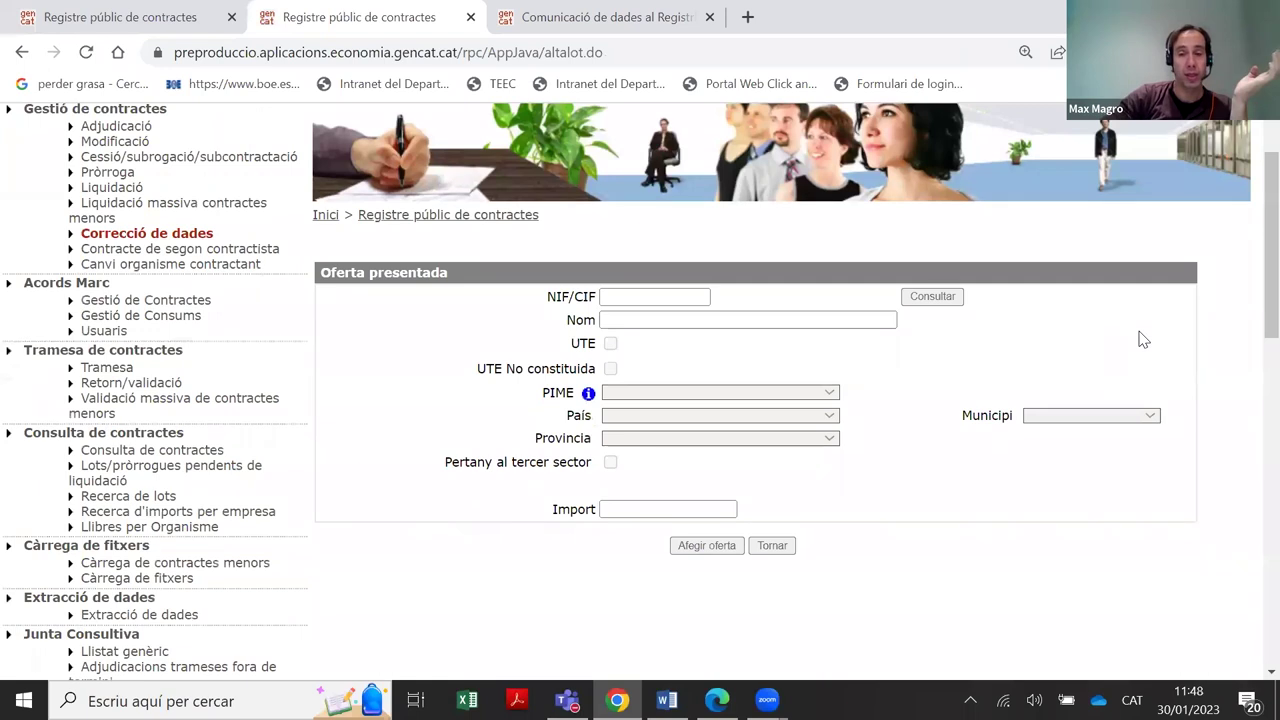
pyautogui.click(640, 297)
pyautogui.click(680, 336)
pyautogui.click(931, 299)
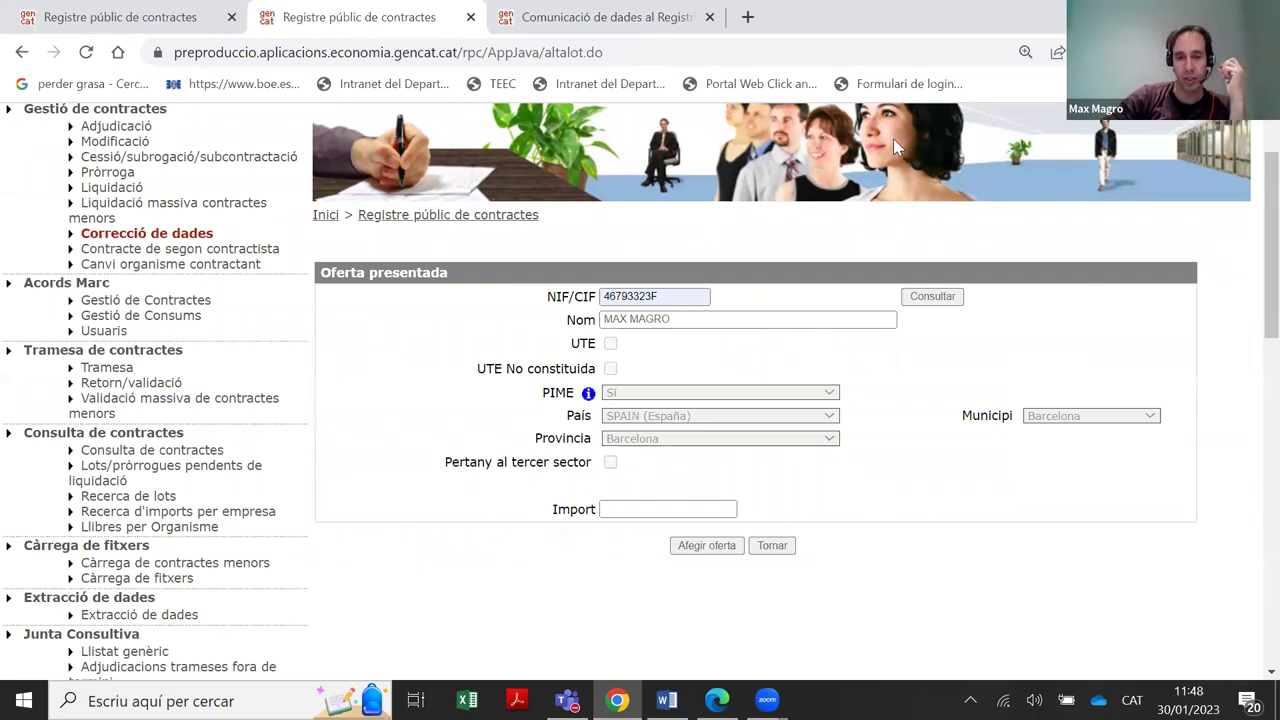
pyautogui.click(659, 508)
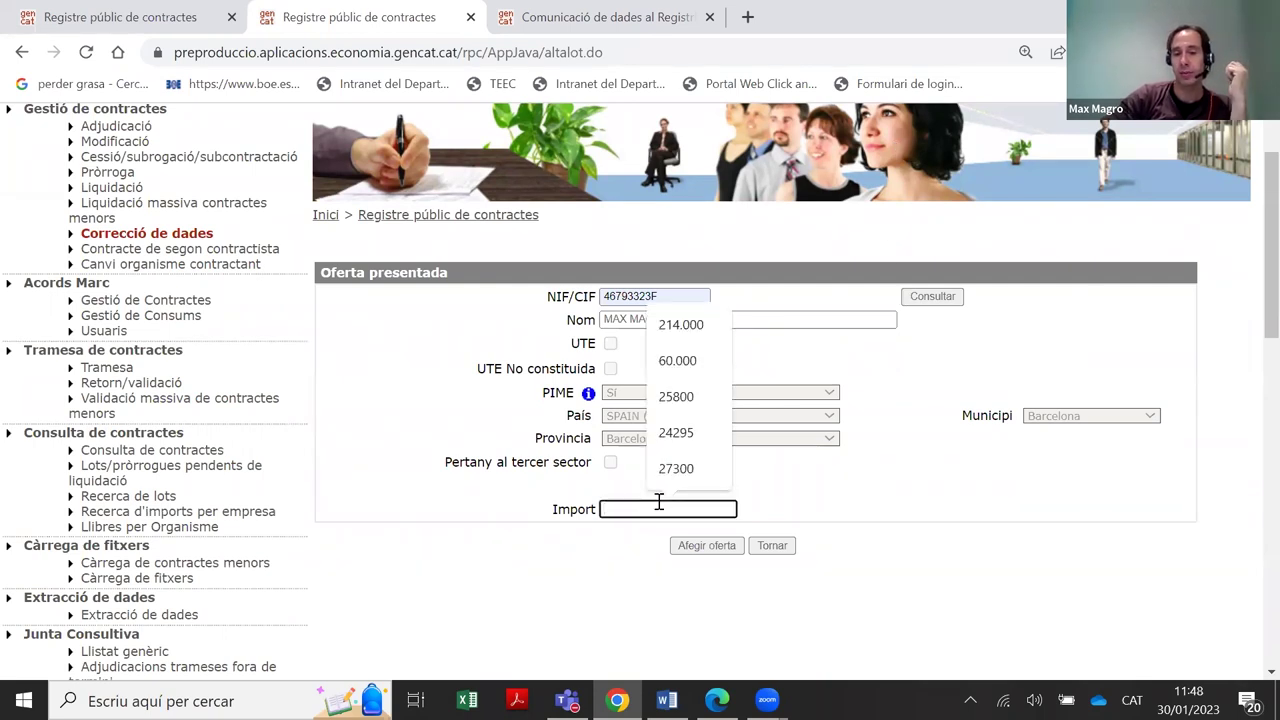
pyautogui.click(712, 468)
pyautogui.click(706, 547)
pyautogui.scroll(-3, 888, 392)
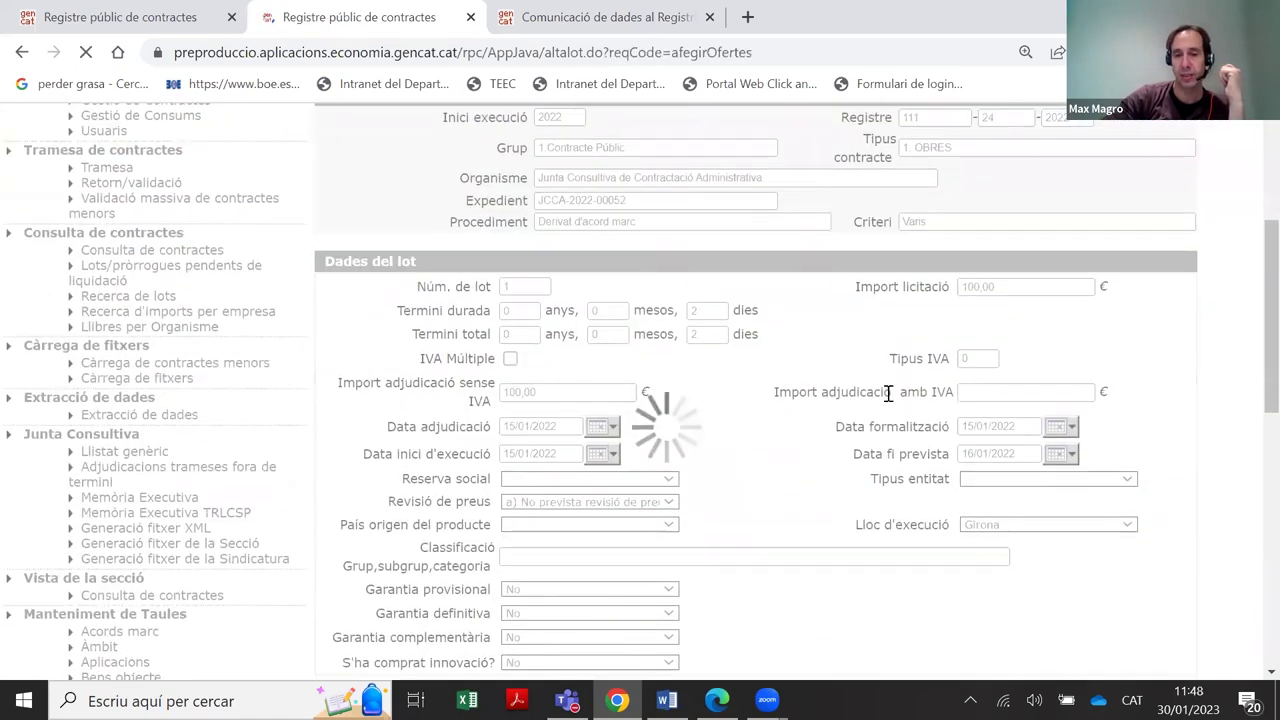
pyautogui.scroll(-3, 886, 394)
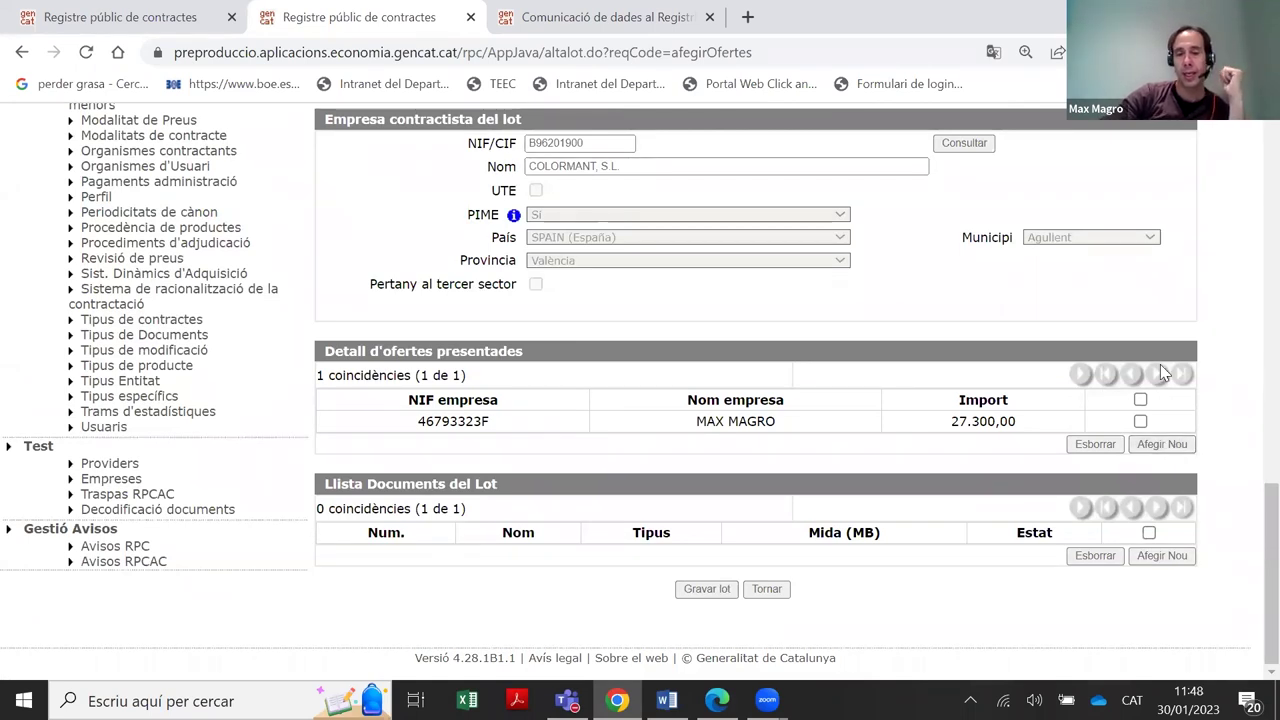
# Delete the 27.300,00 offer from the lot's Detall d'ofertes presentades
pyautogui.click(1140, 421)
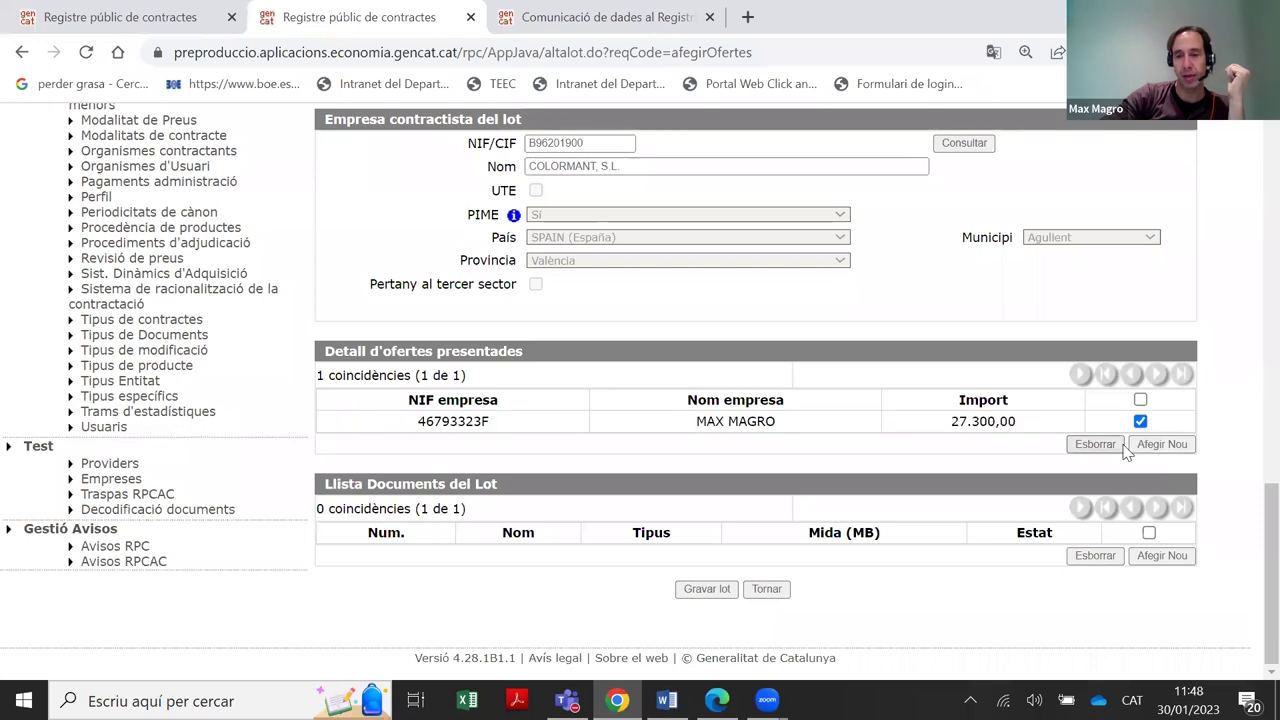
pyautogui.click(1163, 437)
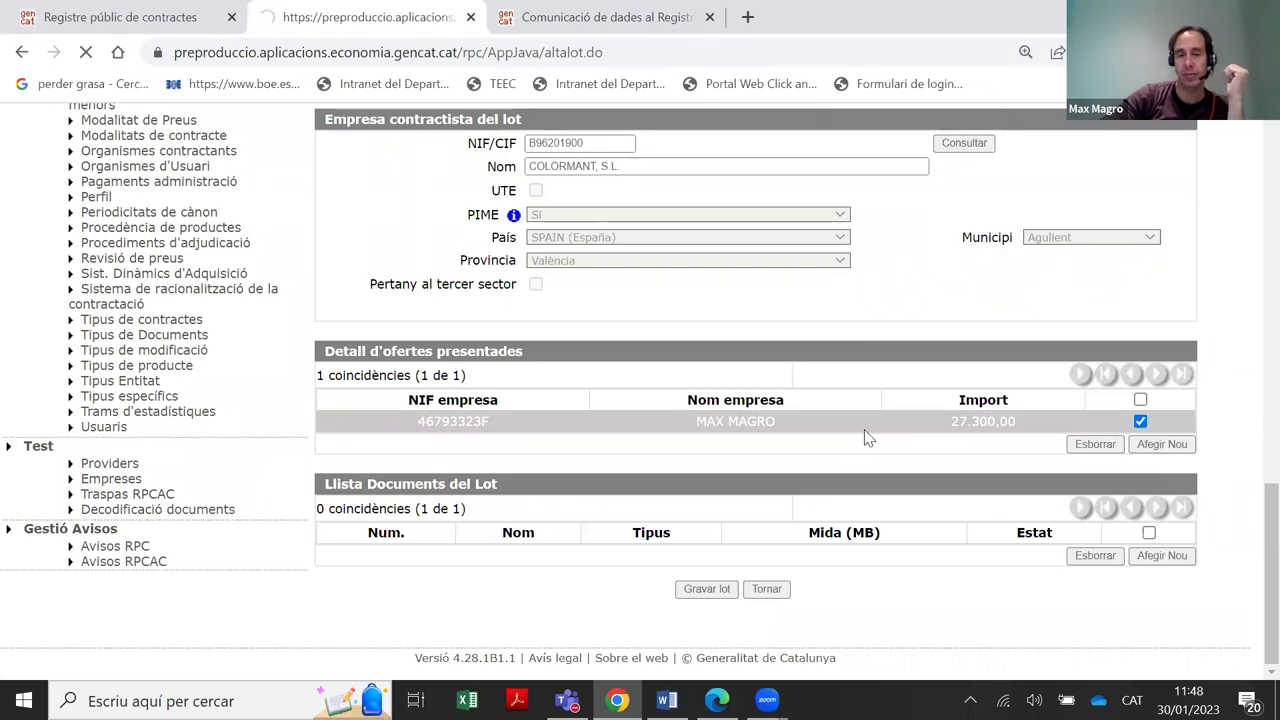
pyautogui.scroll(-2, 953, 435)
pyautogui.scroll(-8, 955, 433)
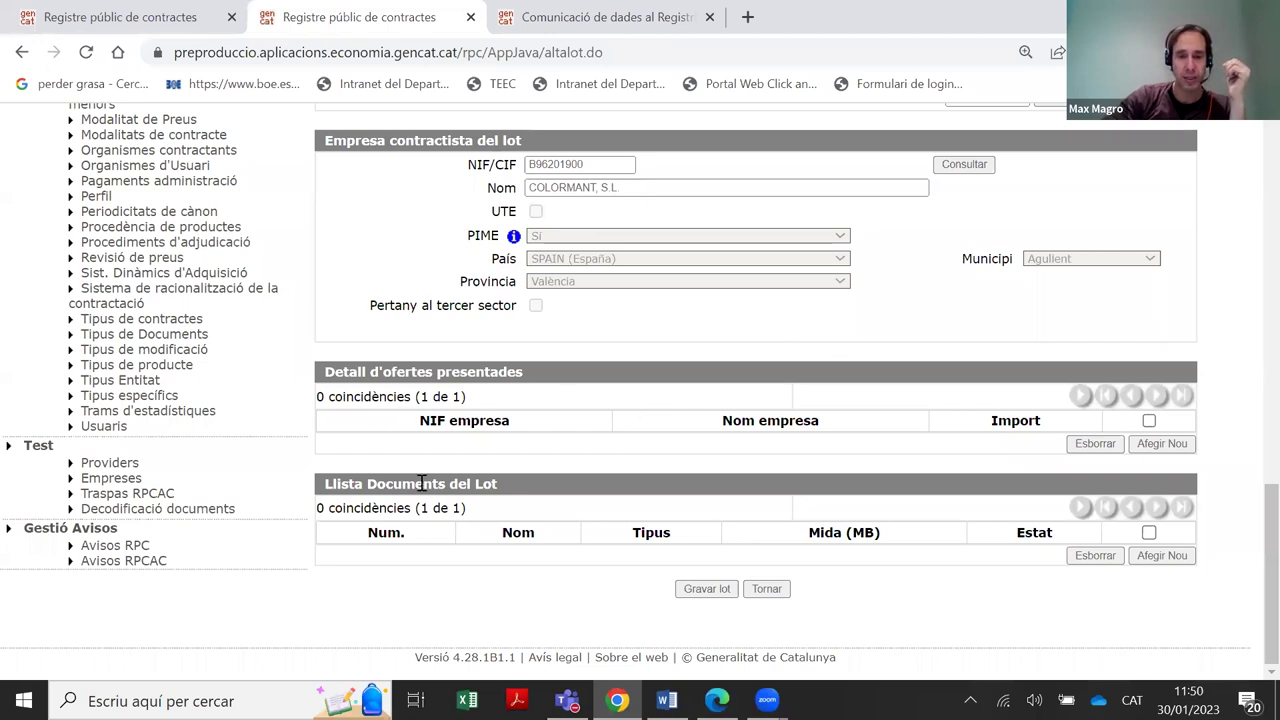
# Start a new document entry for lot 1 and set its Tipus to Altres
pyautogui.moveTo(322, 485); pyautogui.dragTo(500, 494)
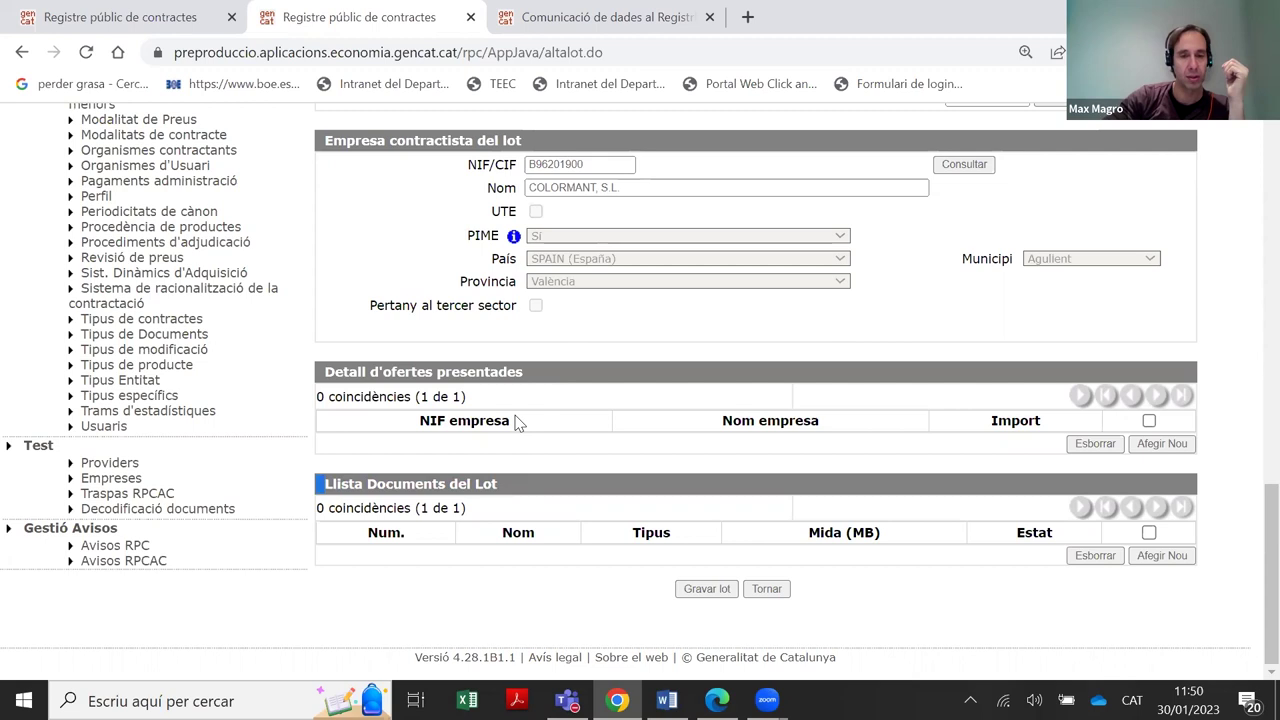
pyautogui.click(1164, 557)
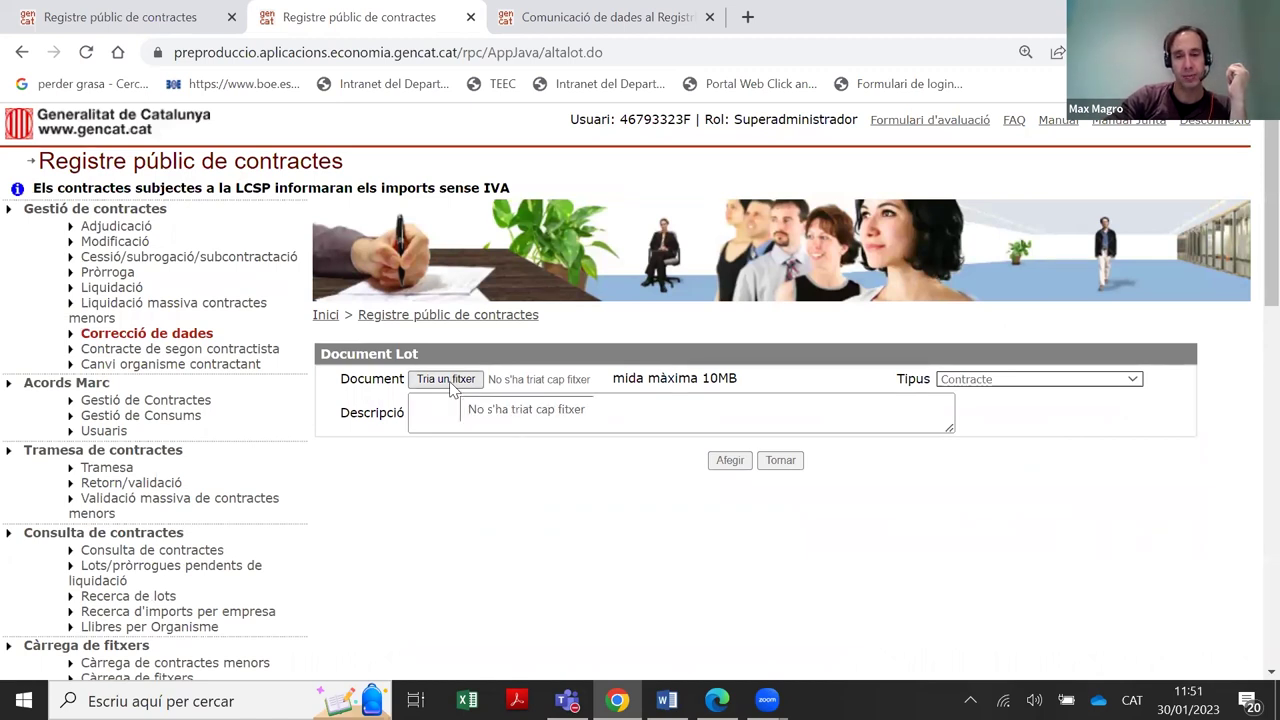
pyautogui.click(1050, 384)
pyautogui.click(1052, 384)
pyautogui.click(1085, 383)
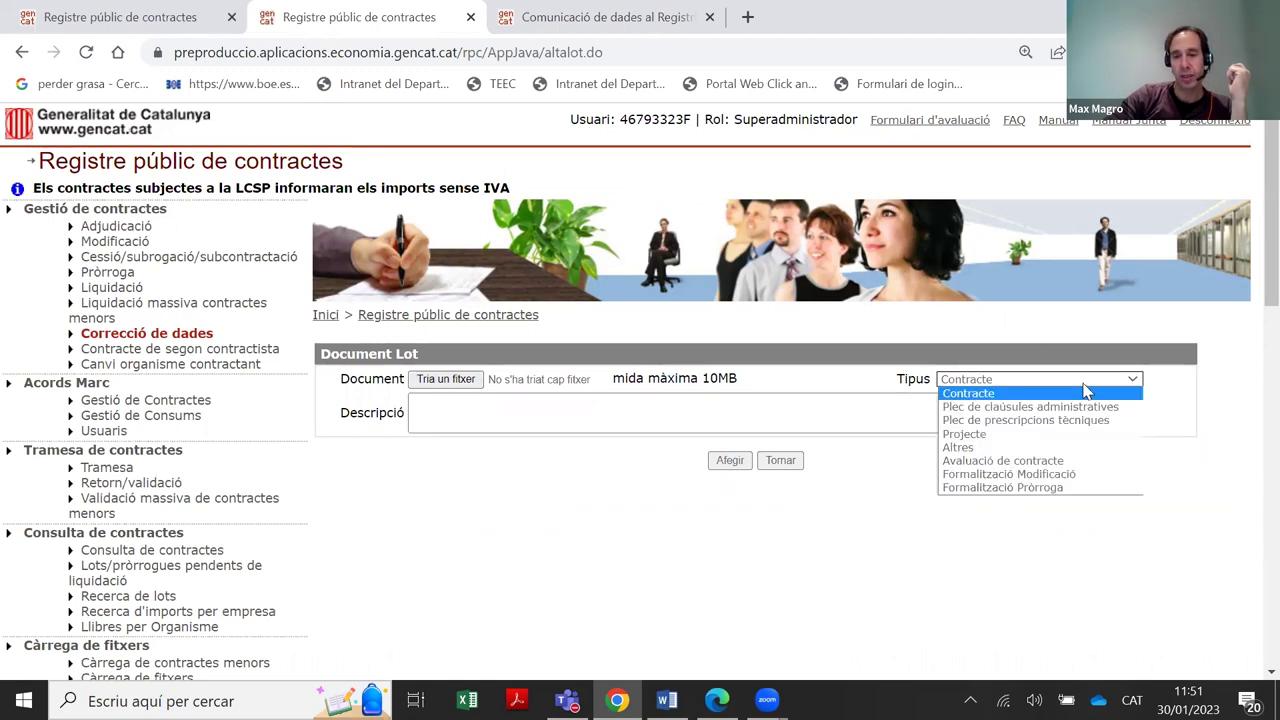
pyautogui.click(1064, 420)
pyautogui.click(1065, 379)
pyautogui.click(1040, 447)
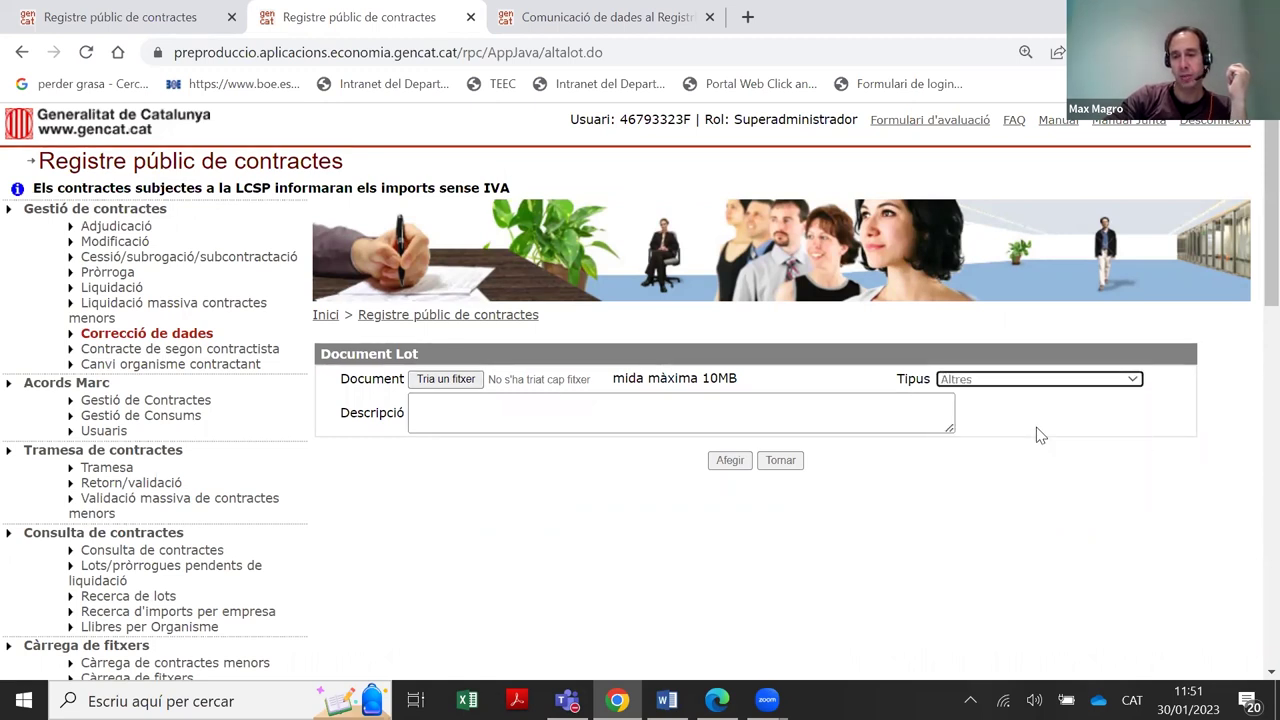
# Set the lot document's Tipus back to Contracte and return to the lot without attaching a file
pyautogui.click(1045, 380)
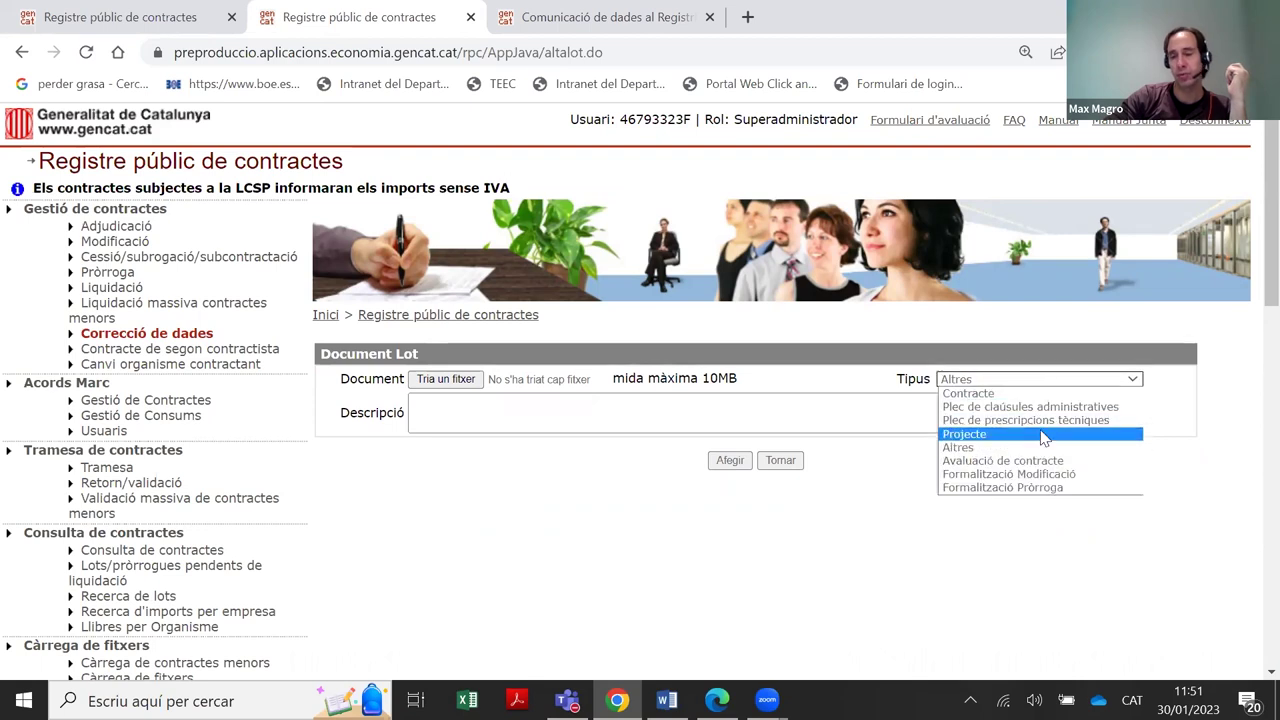
pyautogui.click(1182, 406)
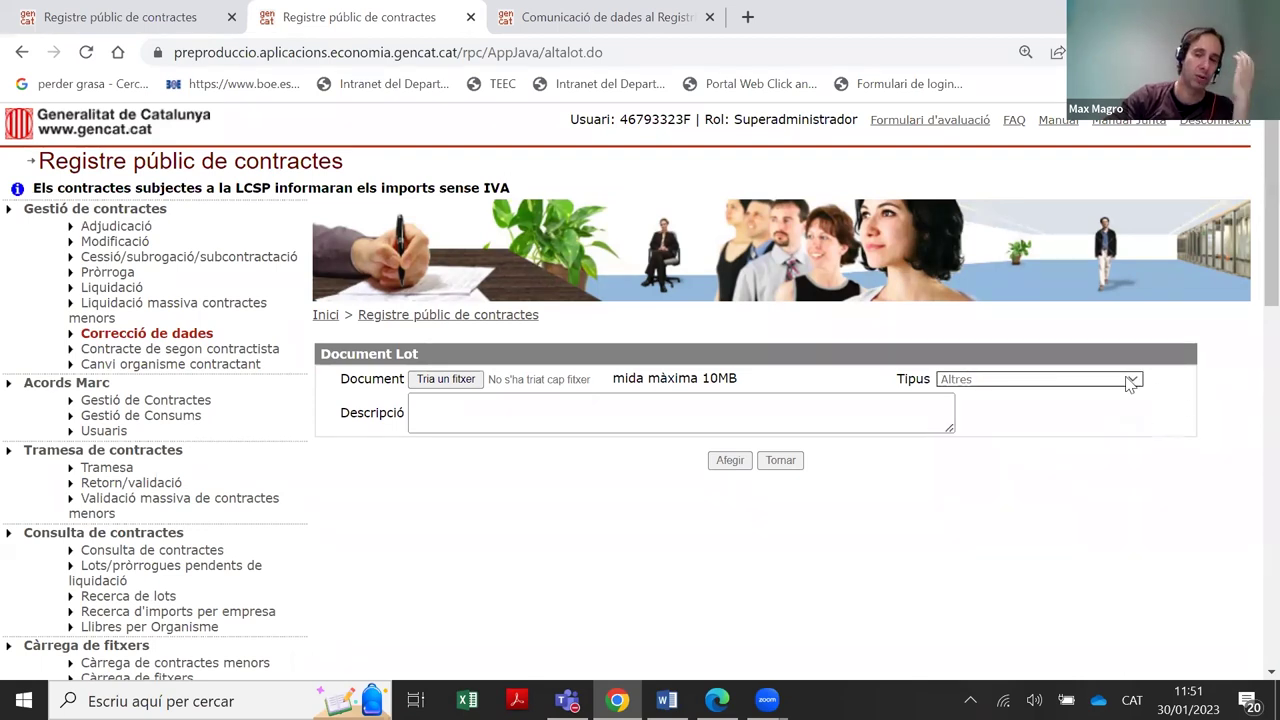
pyautogui.click(1130, 381)
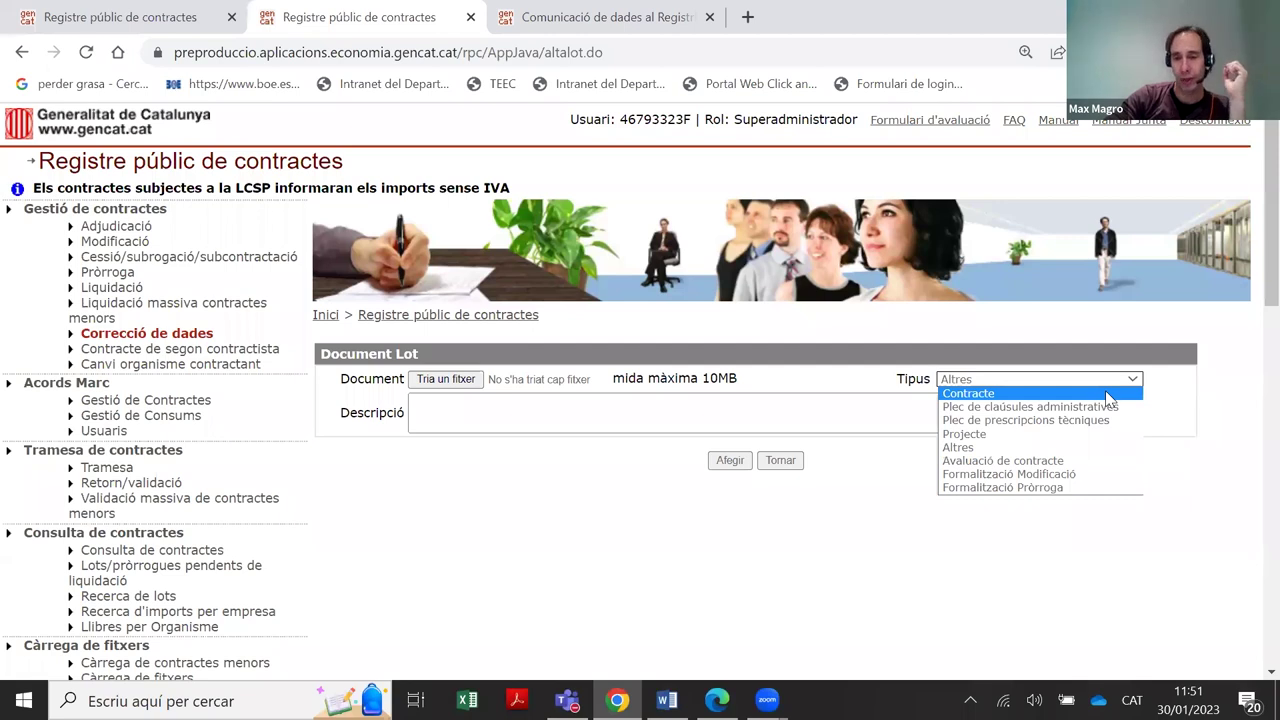
pyautogui.click(1110, 394)
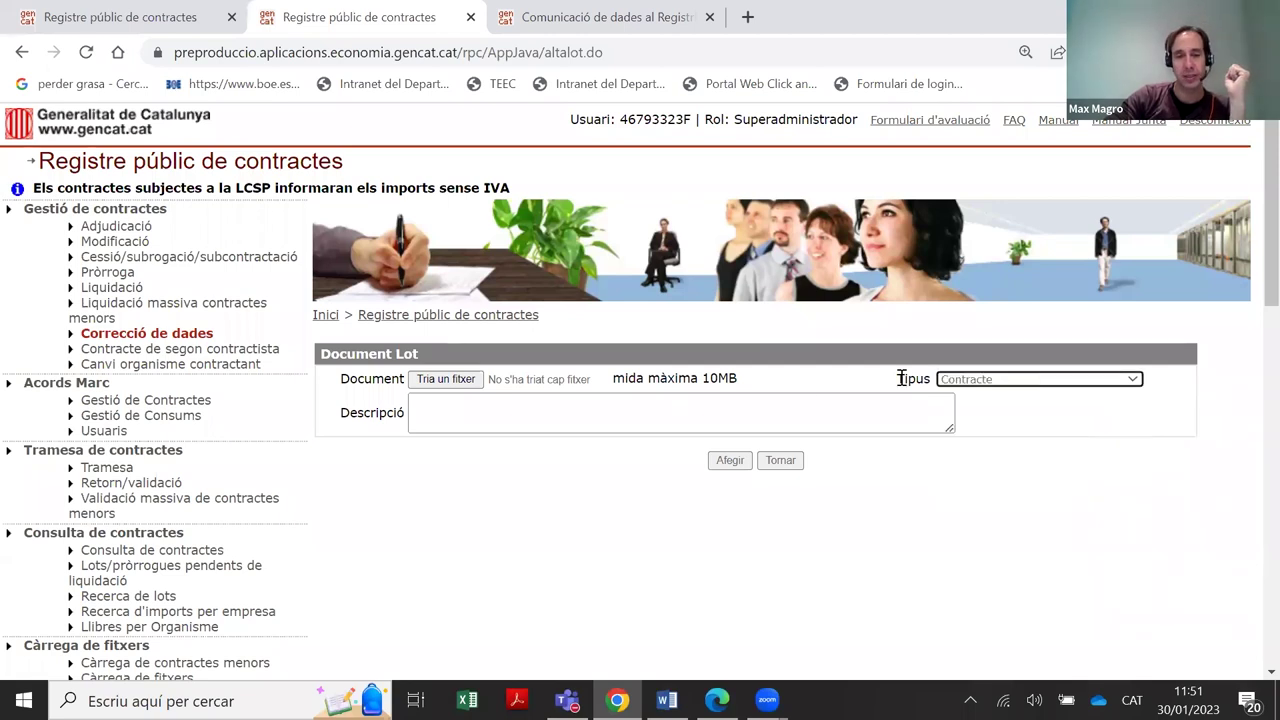
pyautogui.click(793, 400)
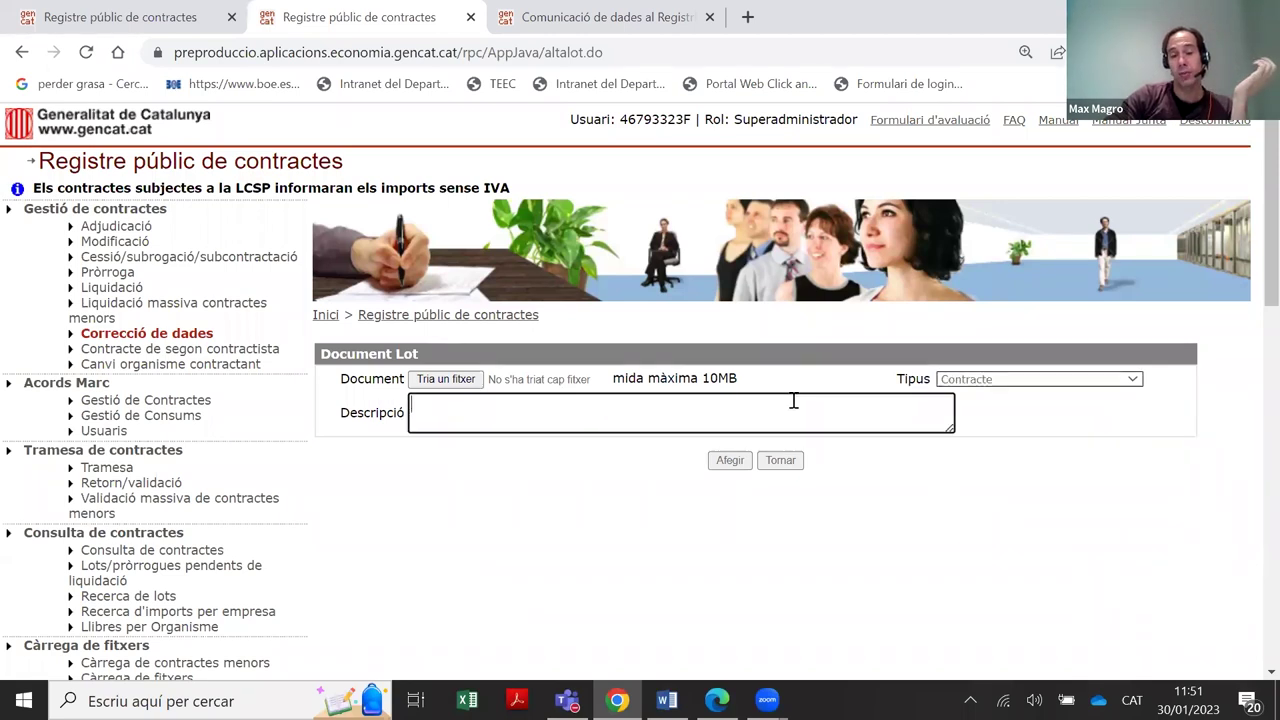
pyautogui.click(780, 460)
# Review lot 1's form, from the dates and object data to the contractor, submitted offers and lot documents sections
pyautogui.scroll(-5, 895, 423)
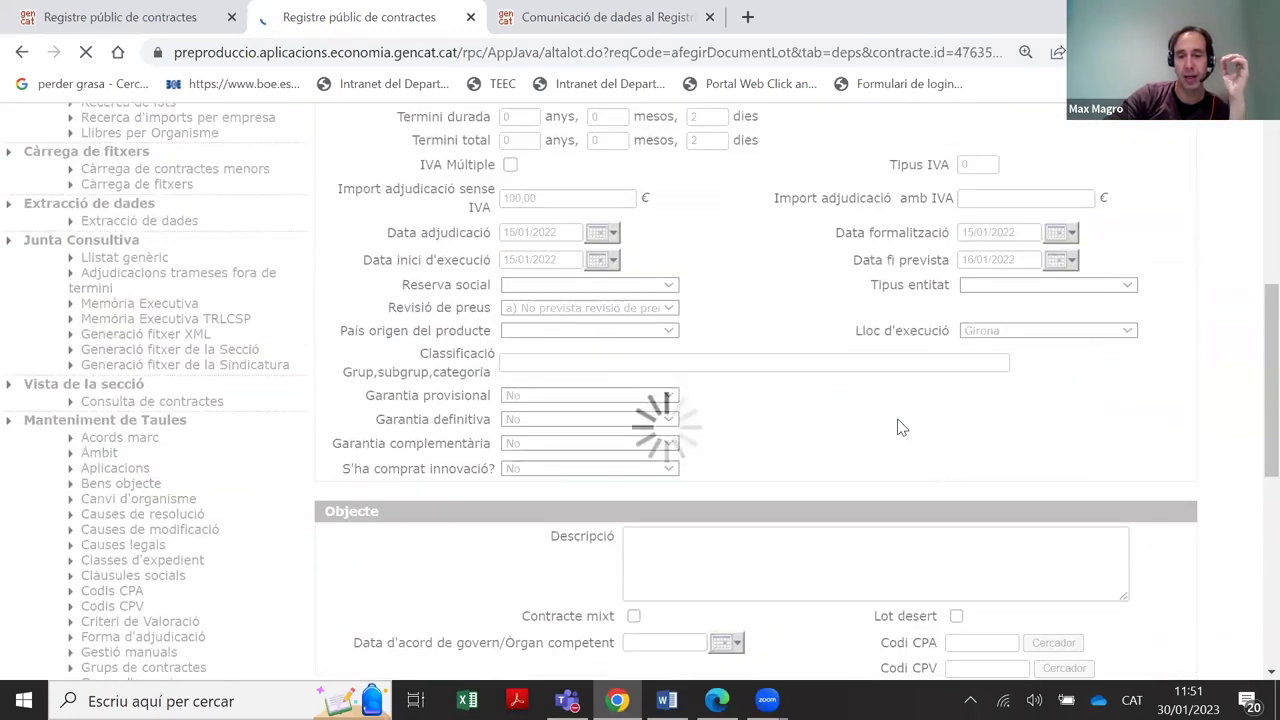
pyautogui.scroll(-3, 904, 414)
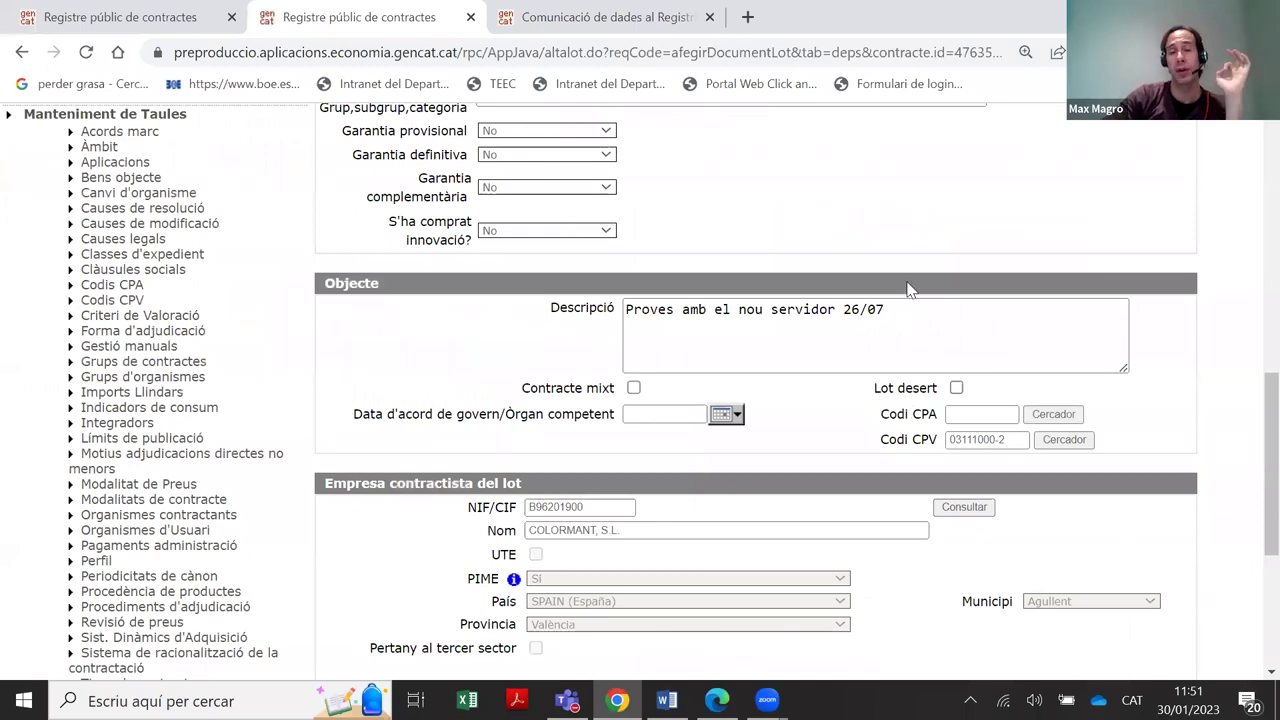
pyautogui.scroll(-1, 900, 290)
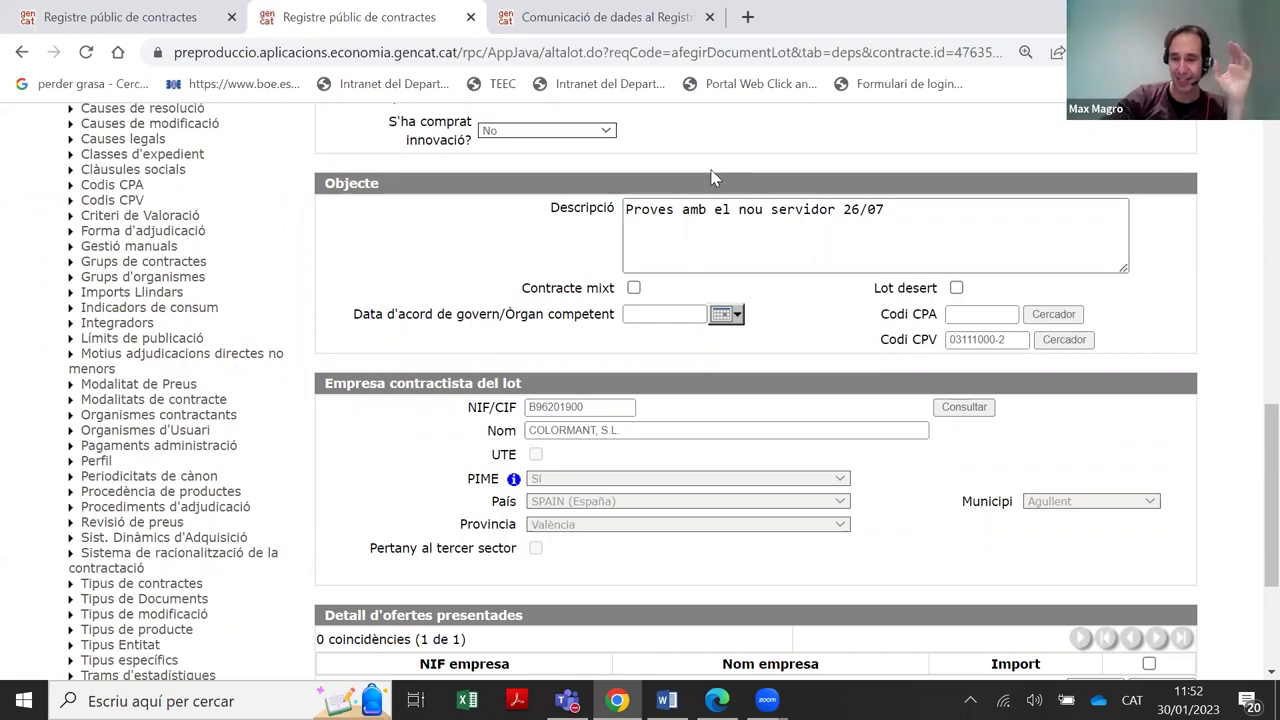
pyautogui.scroll(-2, 770, 355)
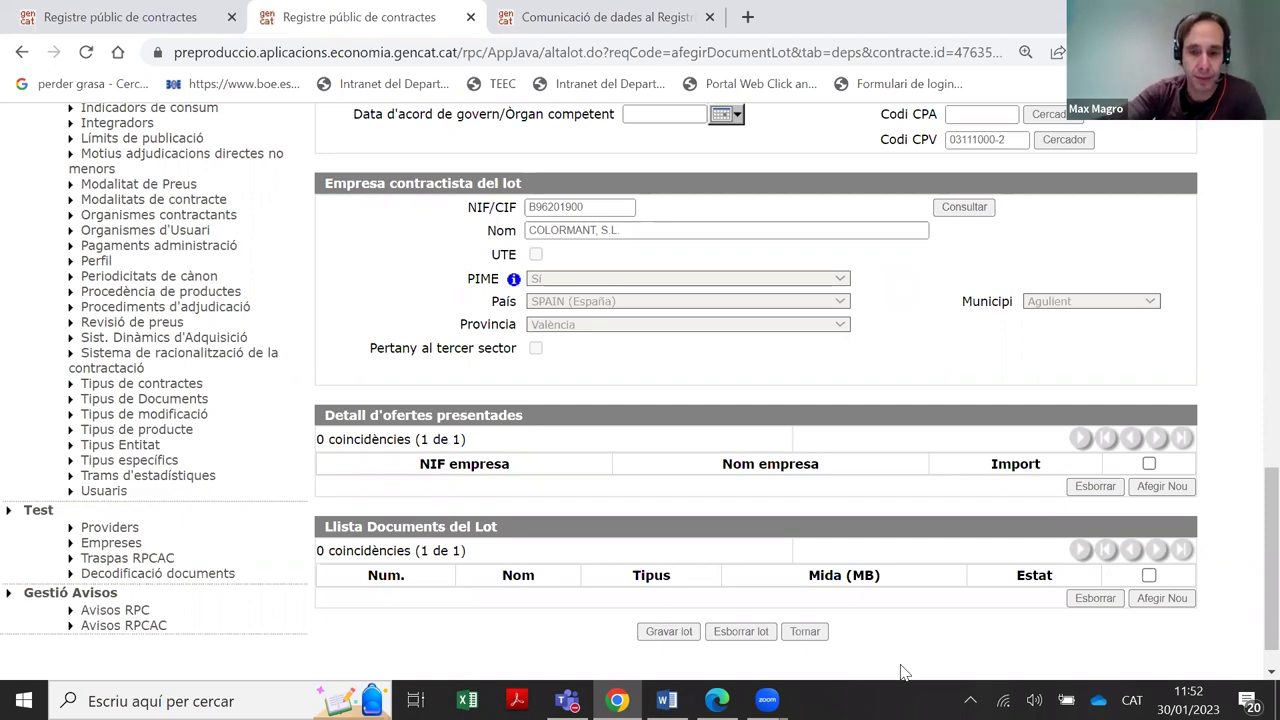
pyautogui.scroll(5, 808, 634)
pyautogui.scroll(2, 753, 607)
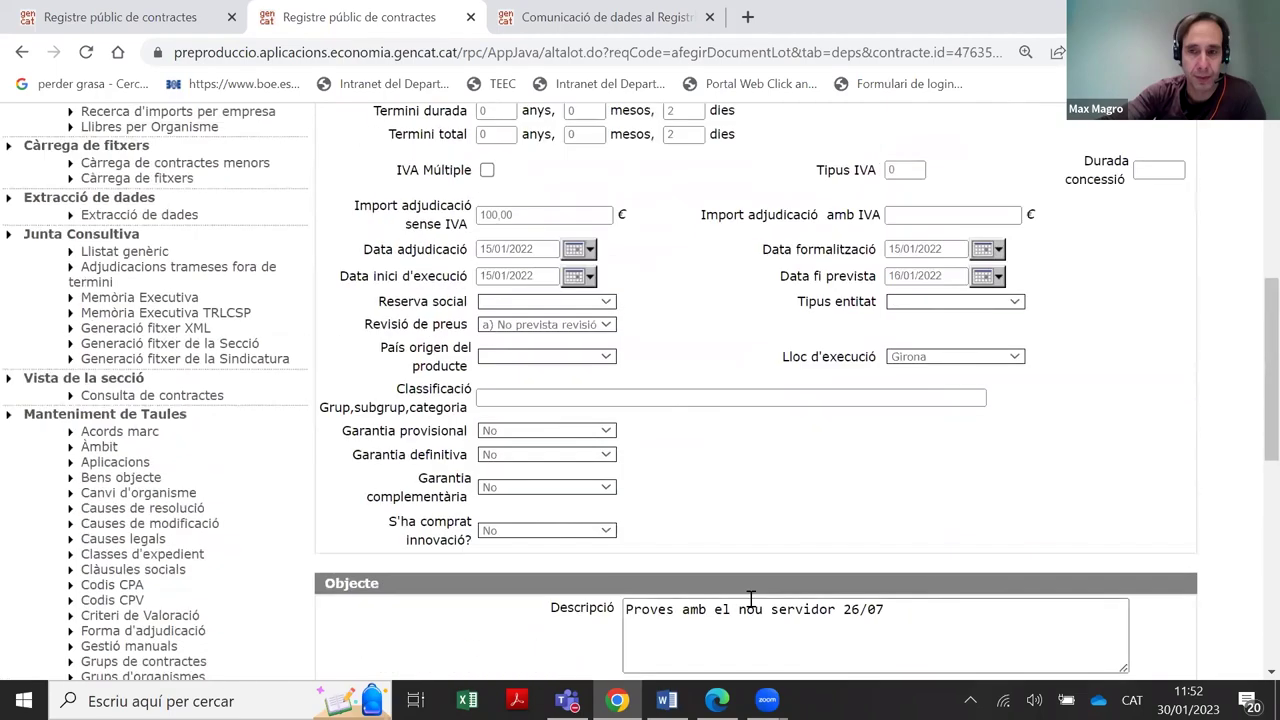
pyautogui.scroll(-6, 755, 607)
pyautogui.scroll(10, 760, 605)
pyautogui.scroll(-10, 785, 595)
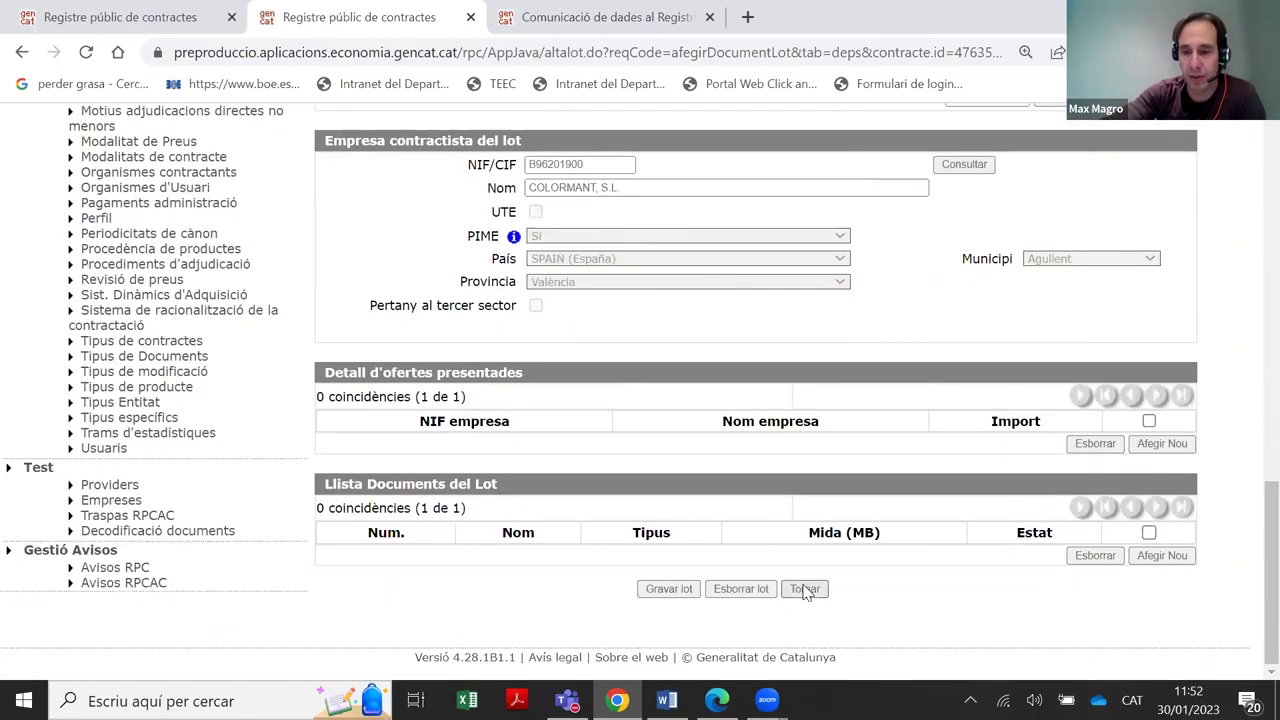
# Leave lot 1 and its contract without saving, returning to the data correction contract search
pyautogui.click(806, 589)
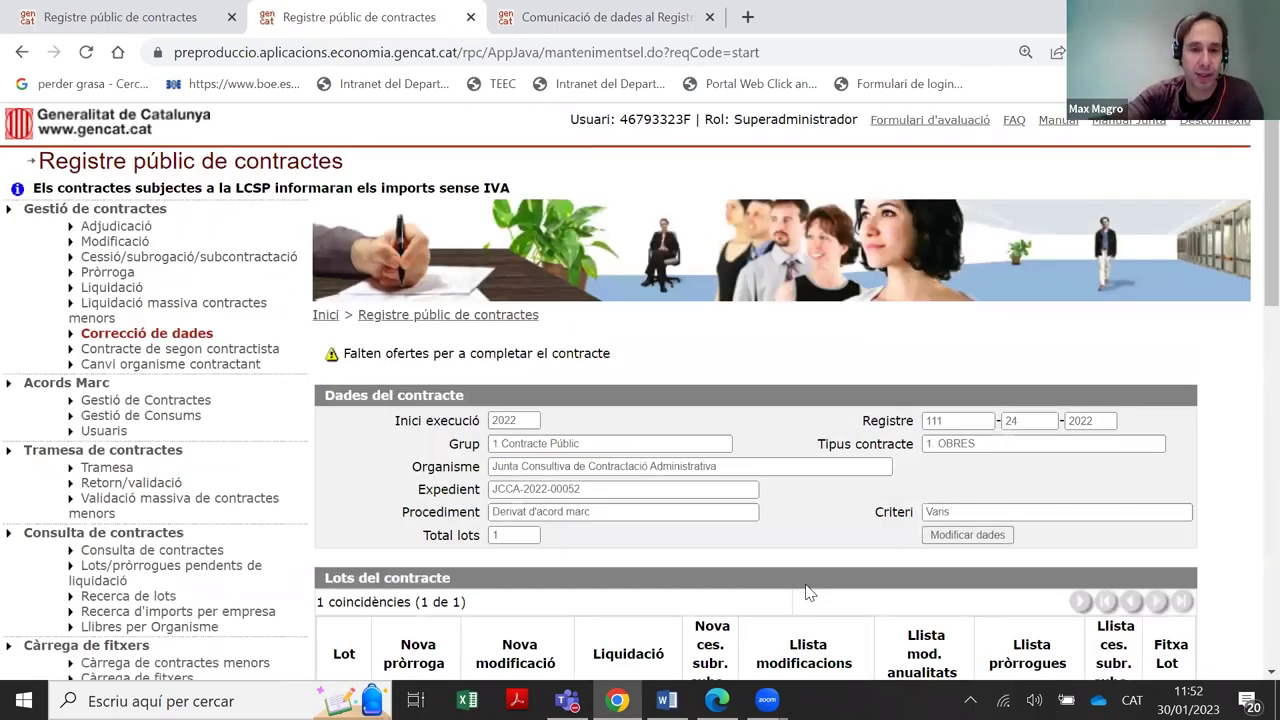
pyautogui.scroll(-5, 766, 574)
pyautogui.click(733, 256)
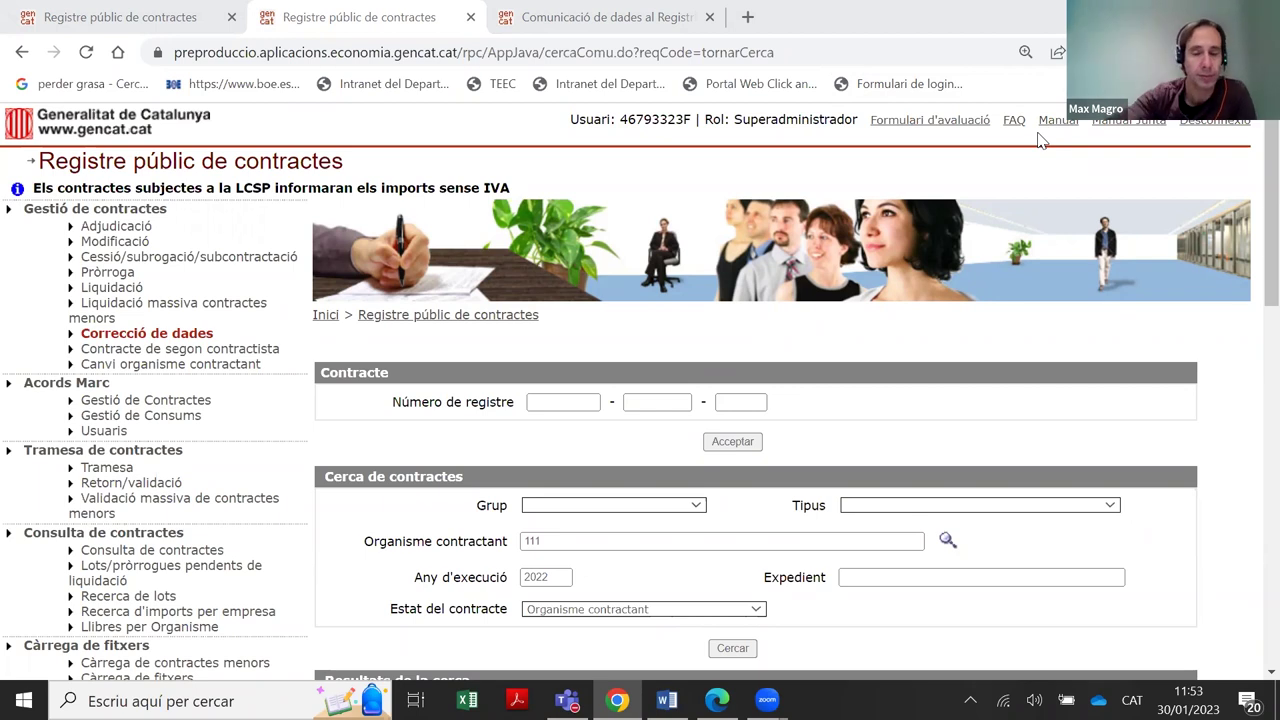
# Clear the Organisme contractant filter and search for 2022 contracts in the Organisme contractant state
pyautogui.doubleClick(637, 543)
pyautogui.press('BackSpace')
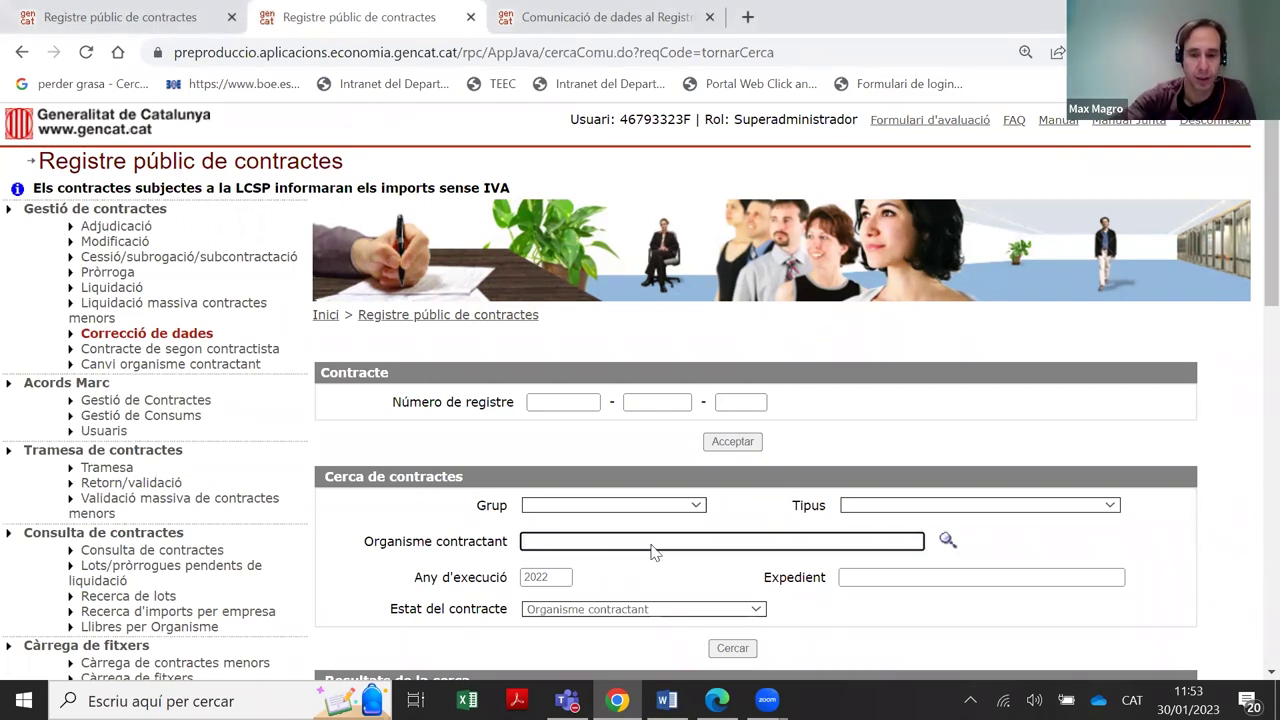
pyautogui.scroll(-3, 730, 360)
pyautogui.click(732, 350)
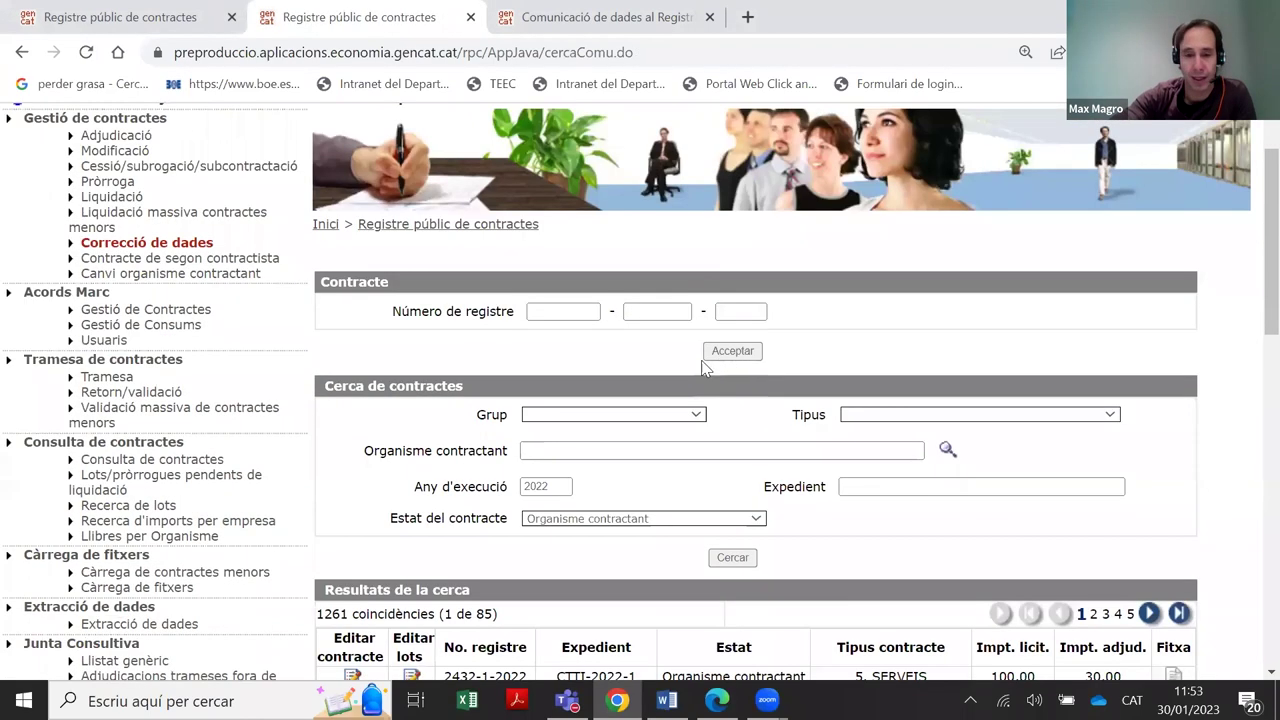
# Open the lots of contract 1201-2-2022 (EC-2022-21) and open lot 1 for editing
pyautogui.scroll(-4, 700, 360)
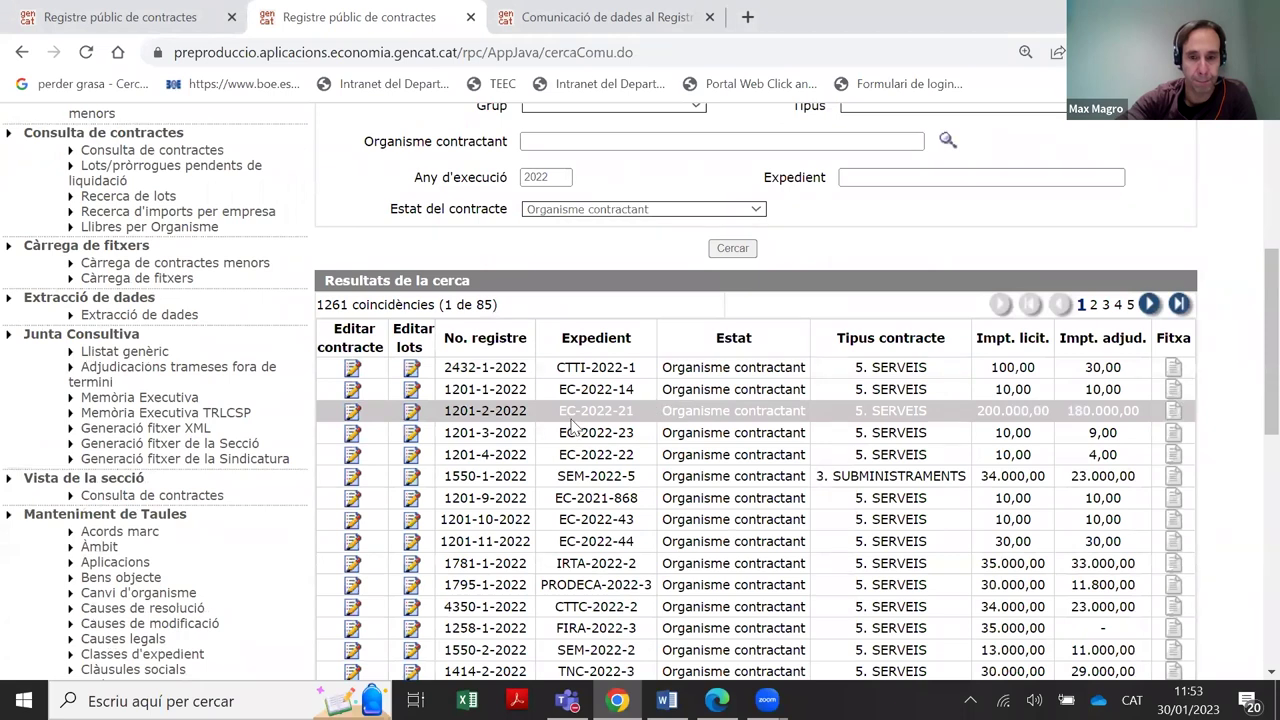
pyautogui.click(507, 415)
pyautogui.scroll(-3, 575, 408)
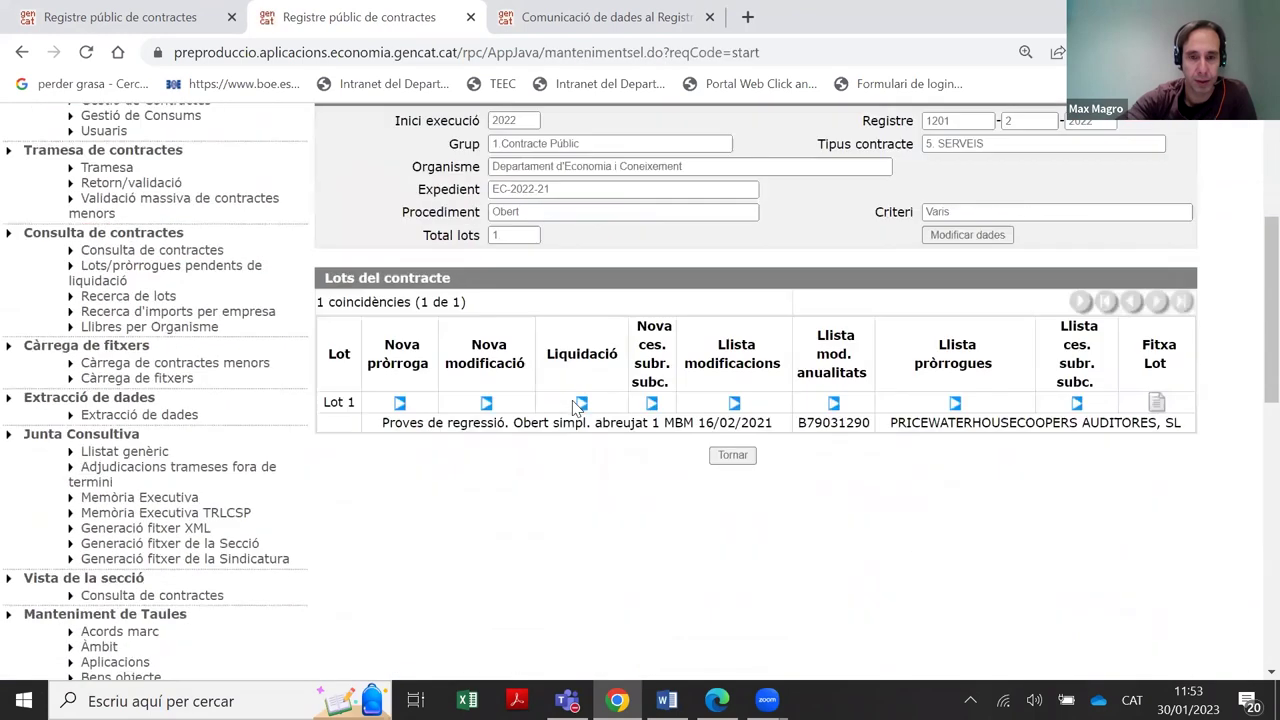
pyautogui.scroll(2, 575, 408)
pyautogui.scroll(-1, 575, 408)
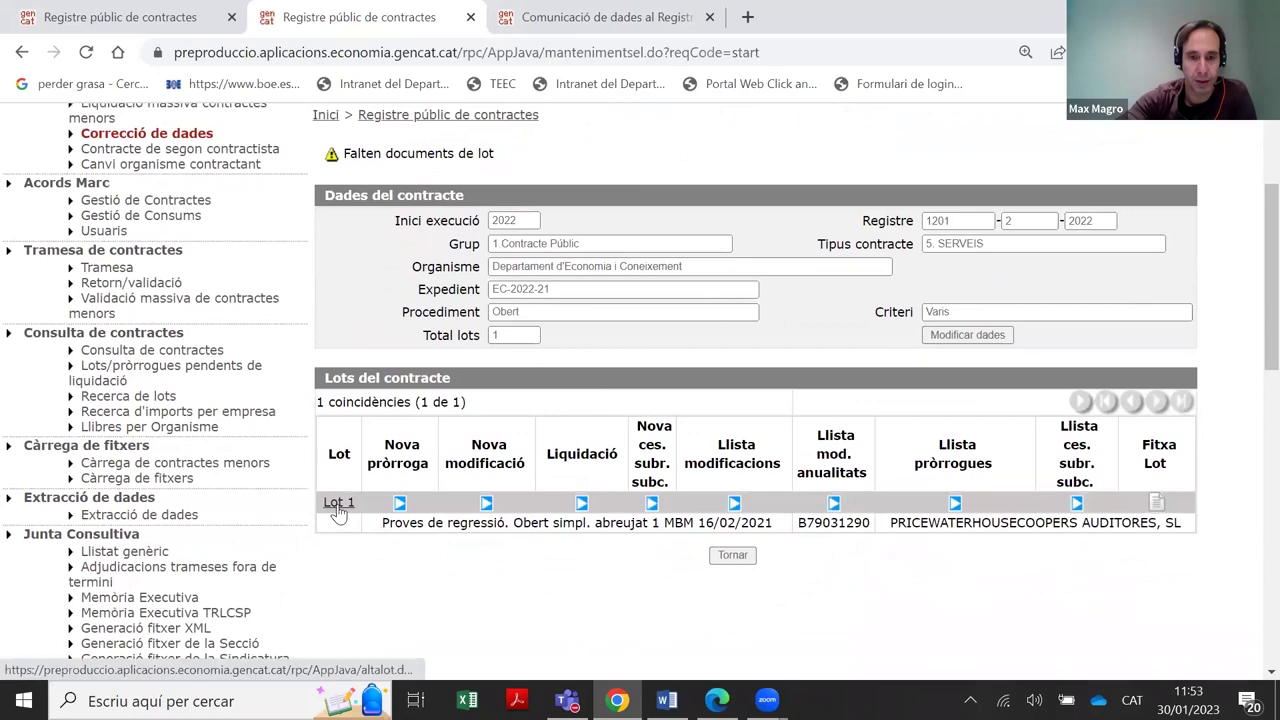
pyautogui.click(338, 503)
pyautogui.scroll(-15, 506, 442)
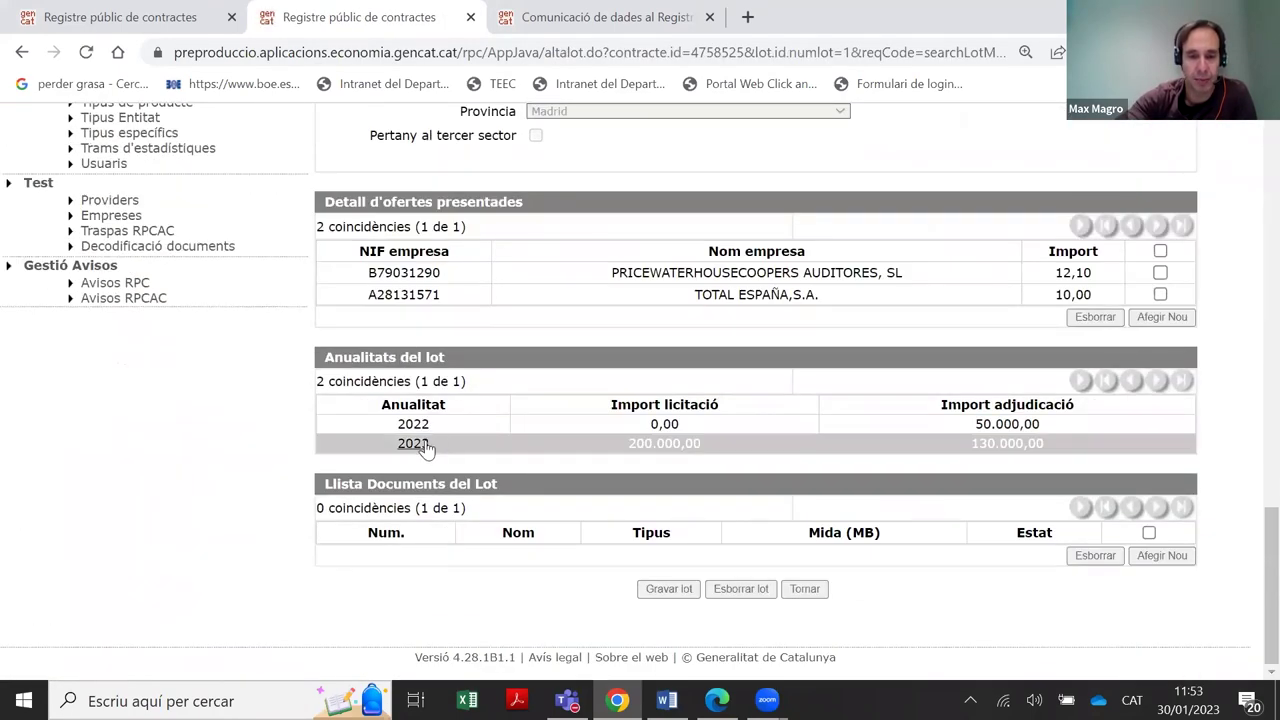
# Delete both annuities listed in the lot's Anualitats del lot section
pyautogui.click(434, 442)
pyautogui.click(718, 340)
pyautogui.scroll(-15, 593, 350)
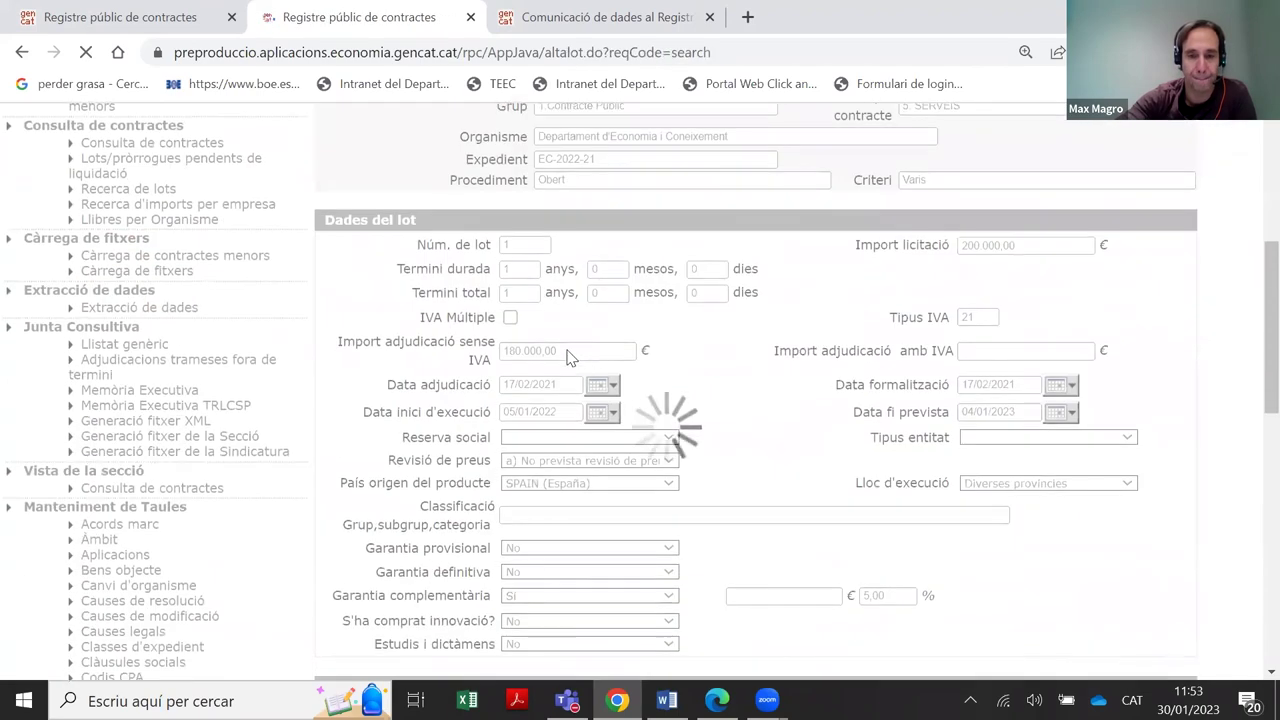
pyautogui.click(425, 516)
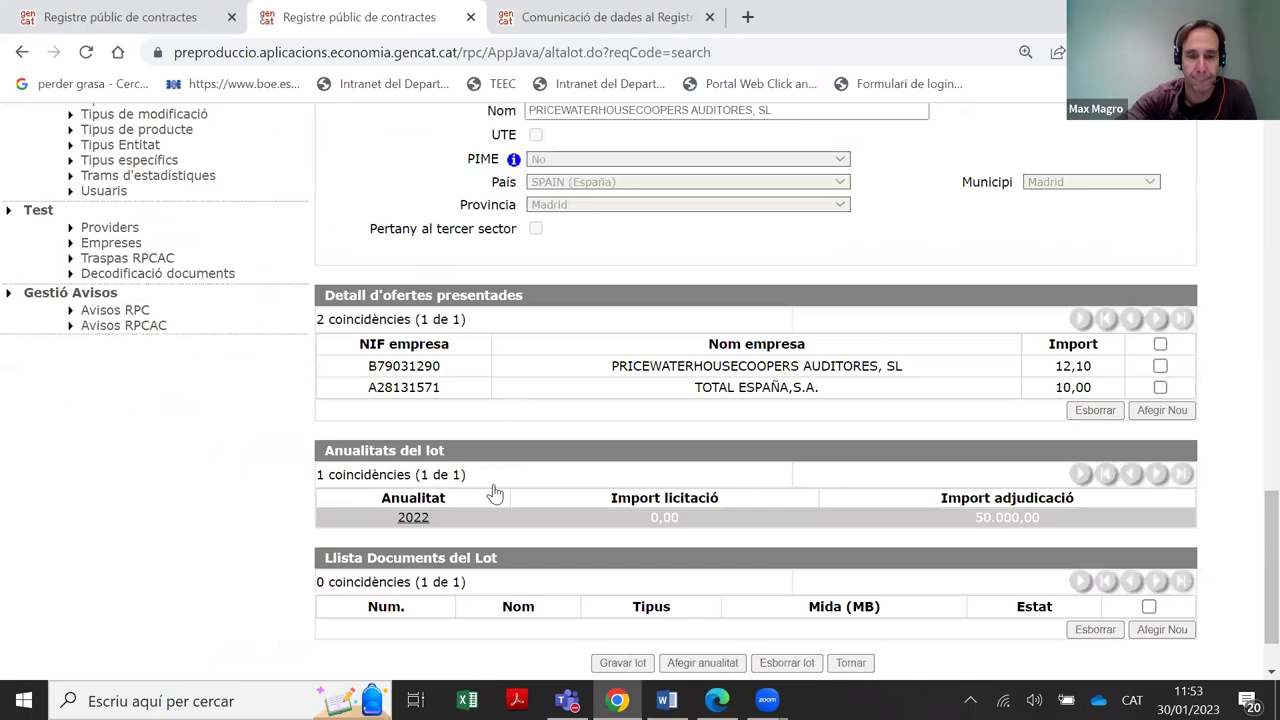
pyautogui.scroll(-2, 600, 470)
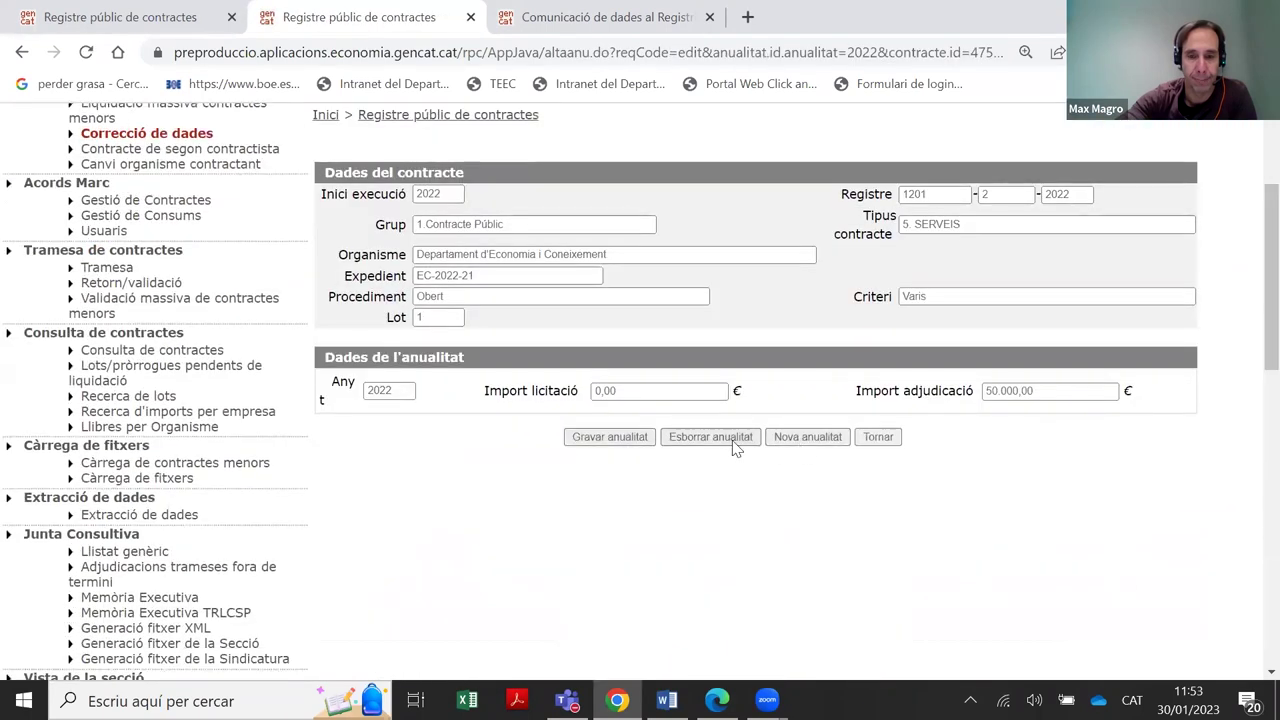
pyautogui.click(740, 450)
# Examine the lot's Data inici d'execució and Data fi prevista, the sections and options below, and the warnings above
pyautogui.scroll(-4, 738, 454)
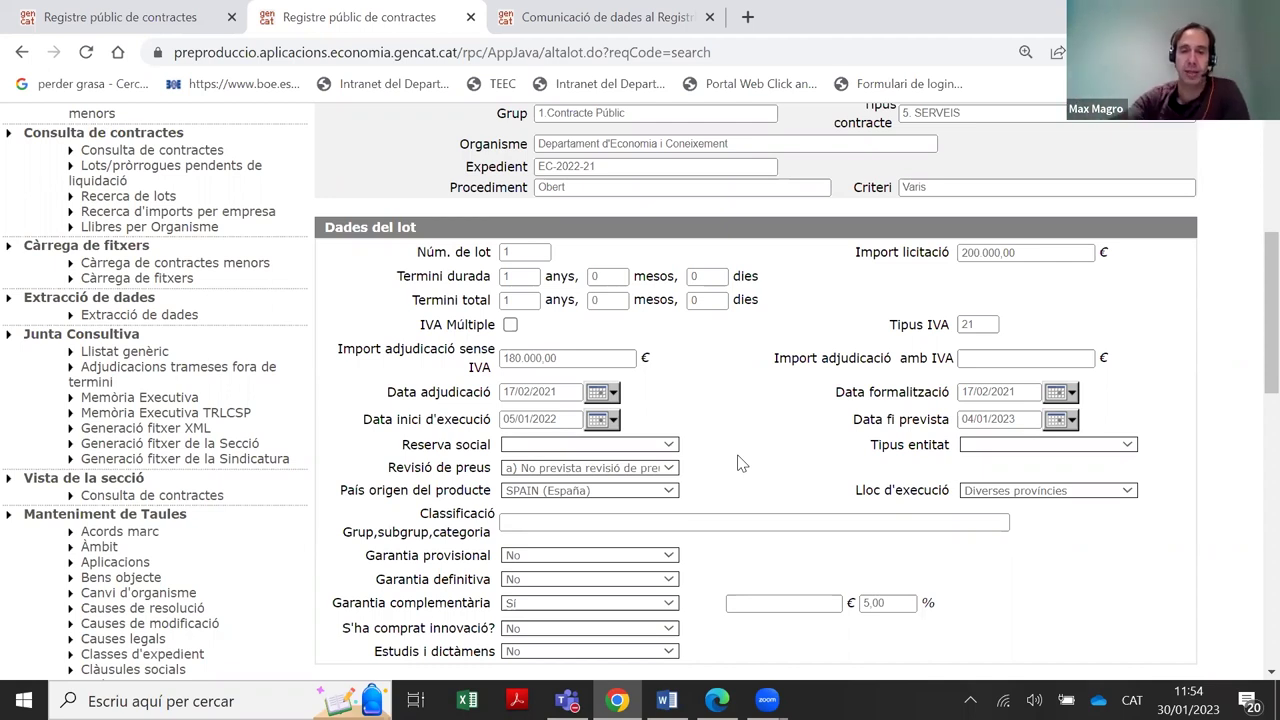
pyautogui.moveTo(510, 419); pyautogui.dragTo(570, 419)
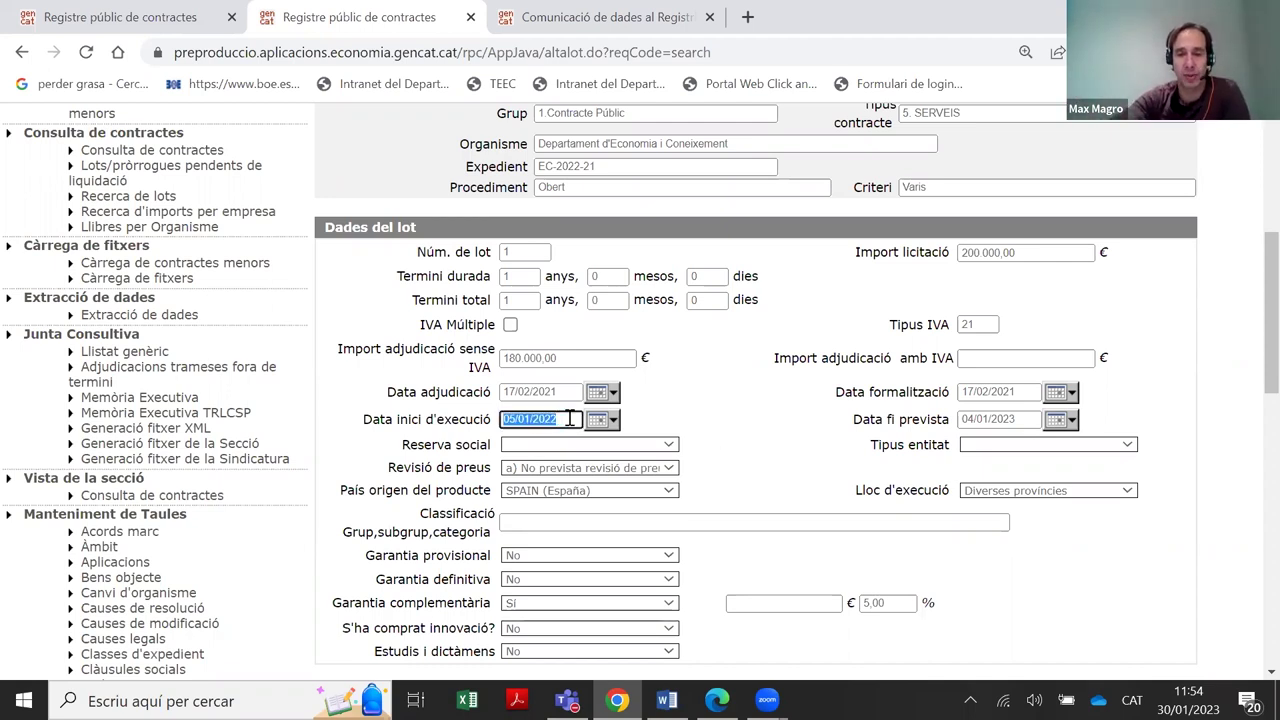
pyautogui.tripleClick(1015, 418)
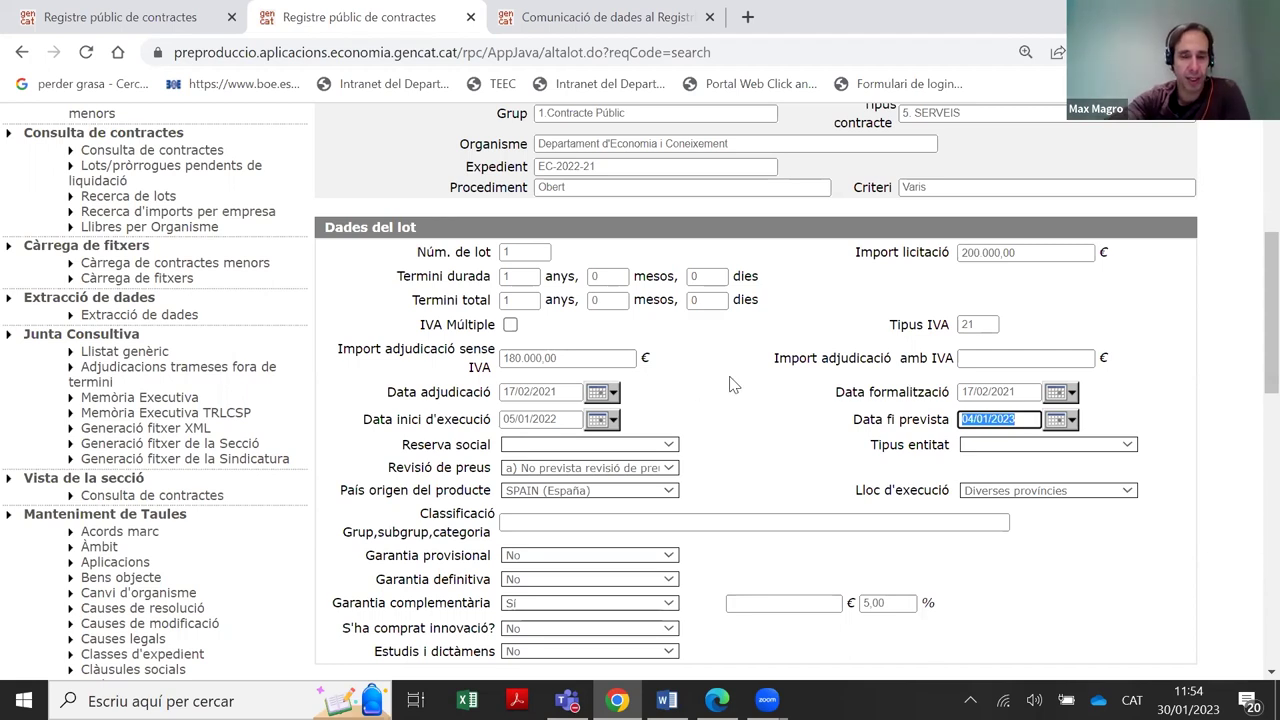
pyautogui.scroll(-4, 687, 400)
pyautogui.scroll(-5, 687, 380)
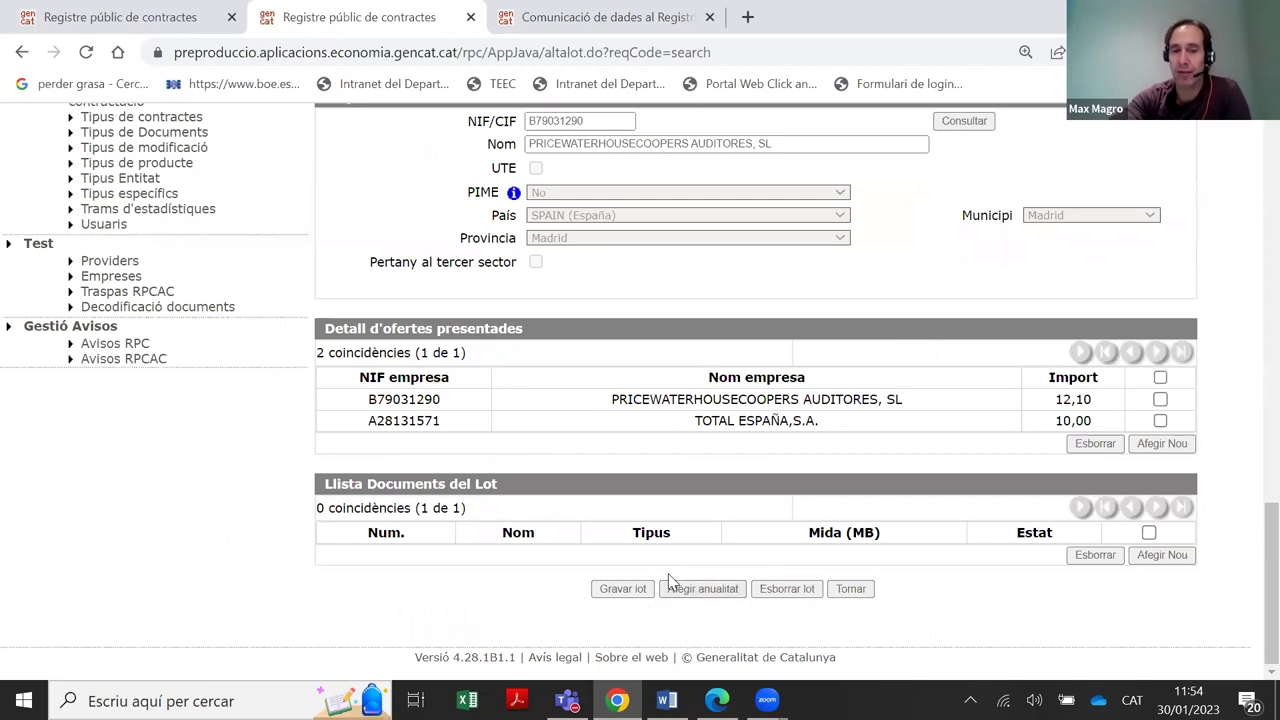
pyautogui.scroll(6, 678, 572)
pyautogui.scroll(5, 678, 572)
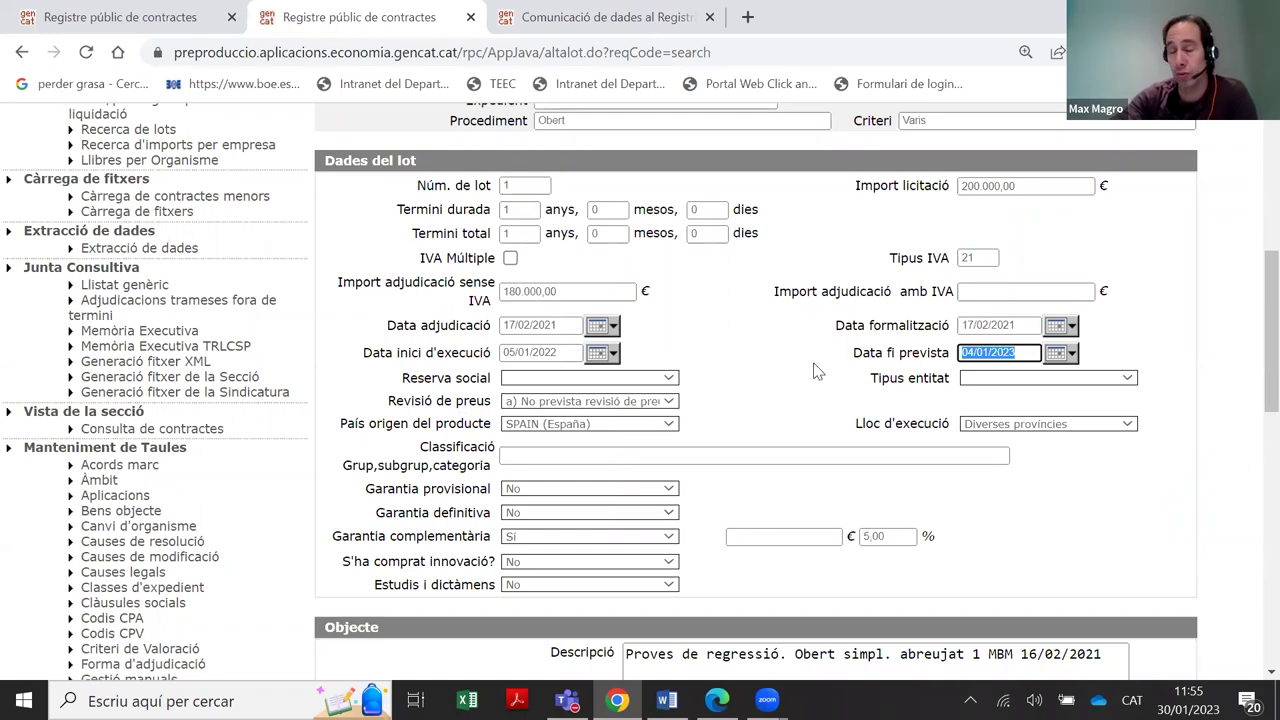
pyautogui.scroll(-1, 757, 362)
pyautogui.scroll(-8, 757, 362)
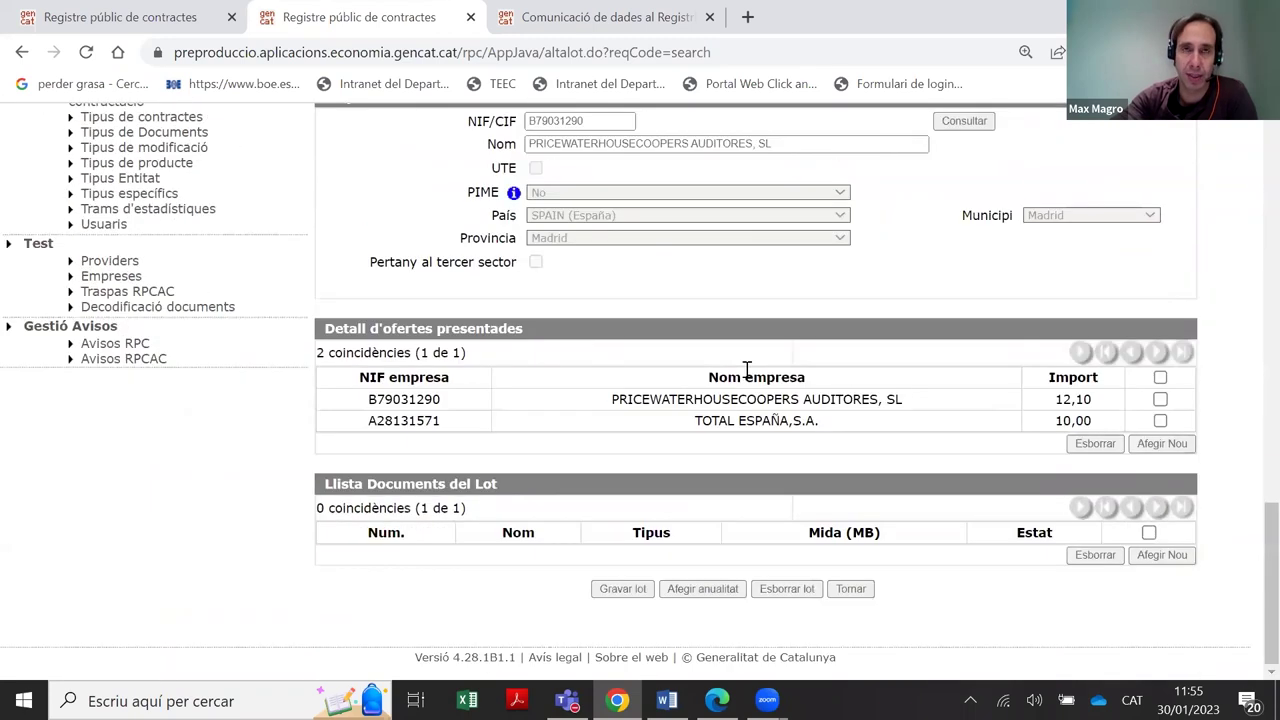
pyautogui.scroll(10, 750, 378)
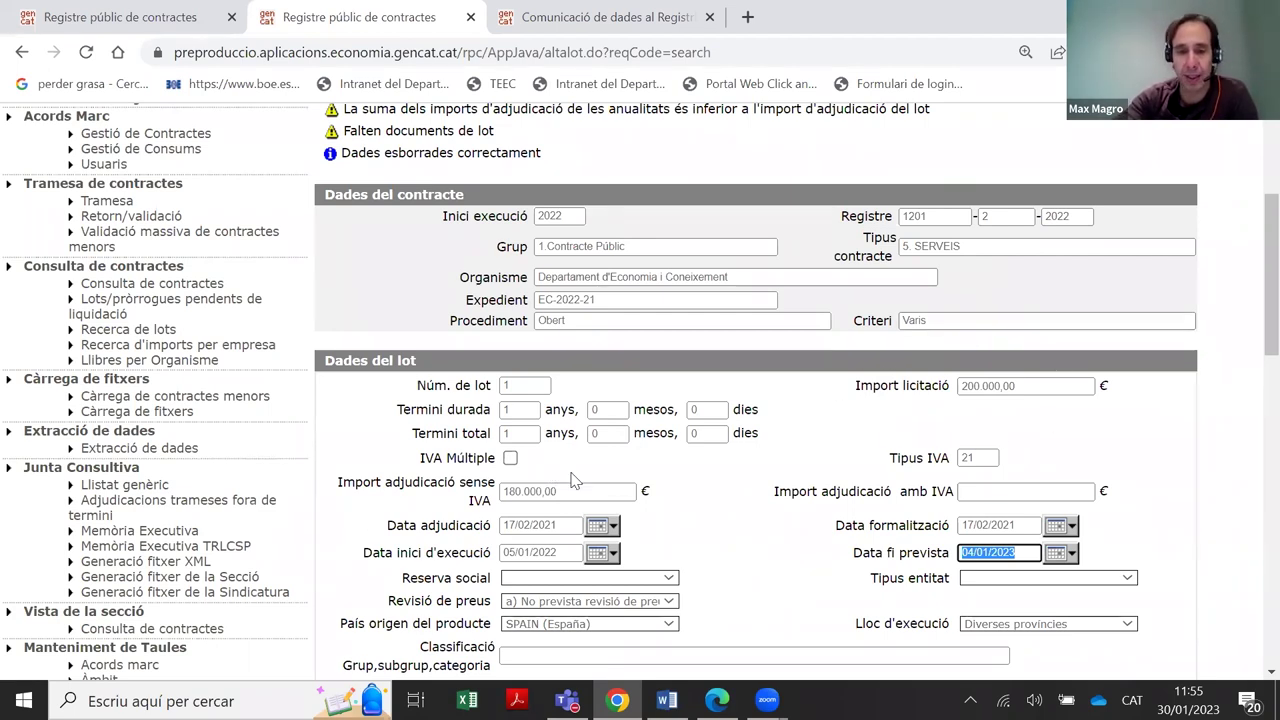
# Start a new annuity (anualitat) for lot 1 and set its year to 2022
pyautogui.click(845, 457)
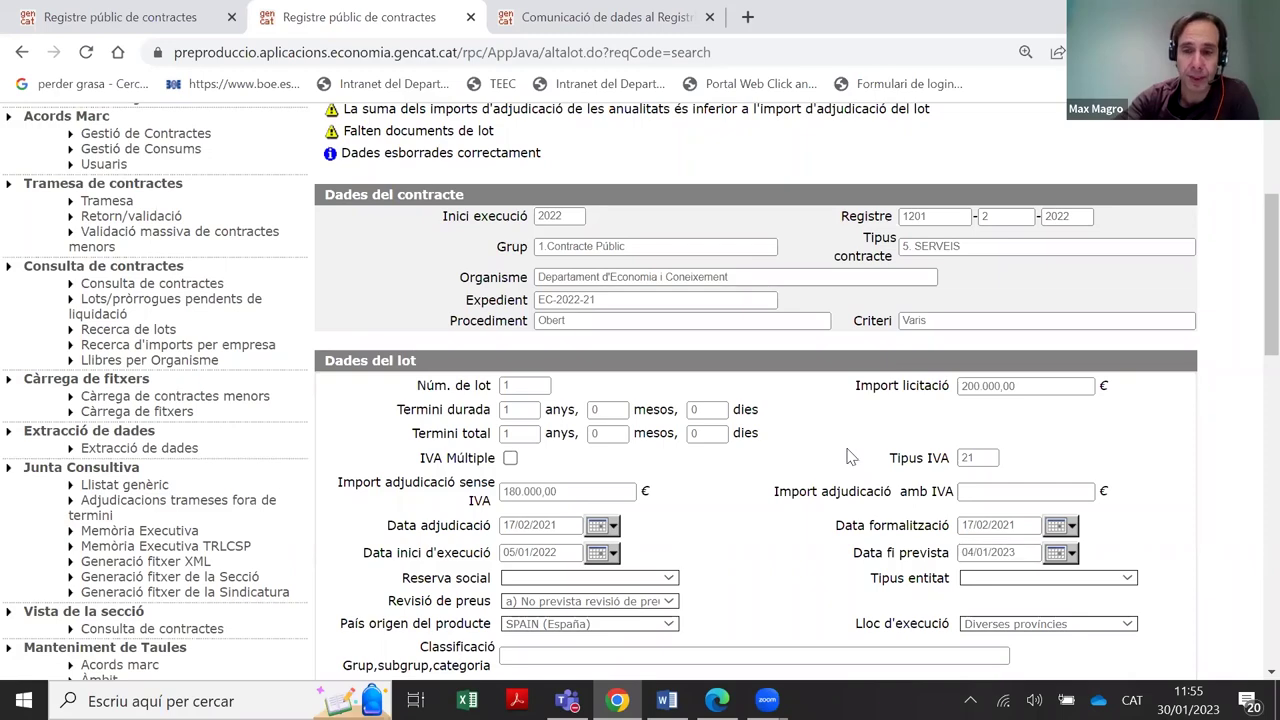
pyautogui.scroll(-3, 777, 385)
pyautogui.scroll(-5, 772, 398)
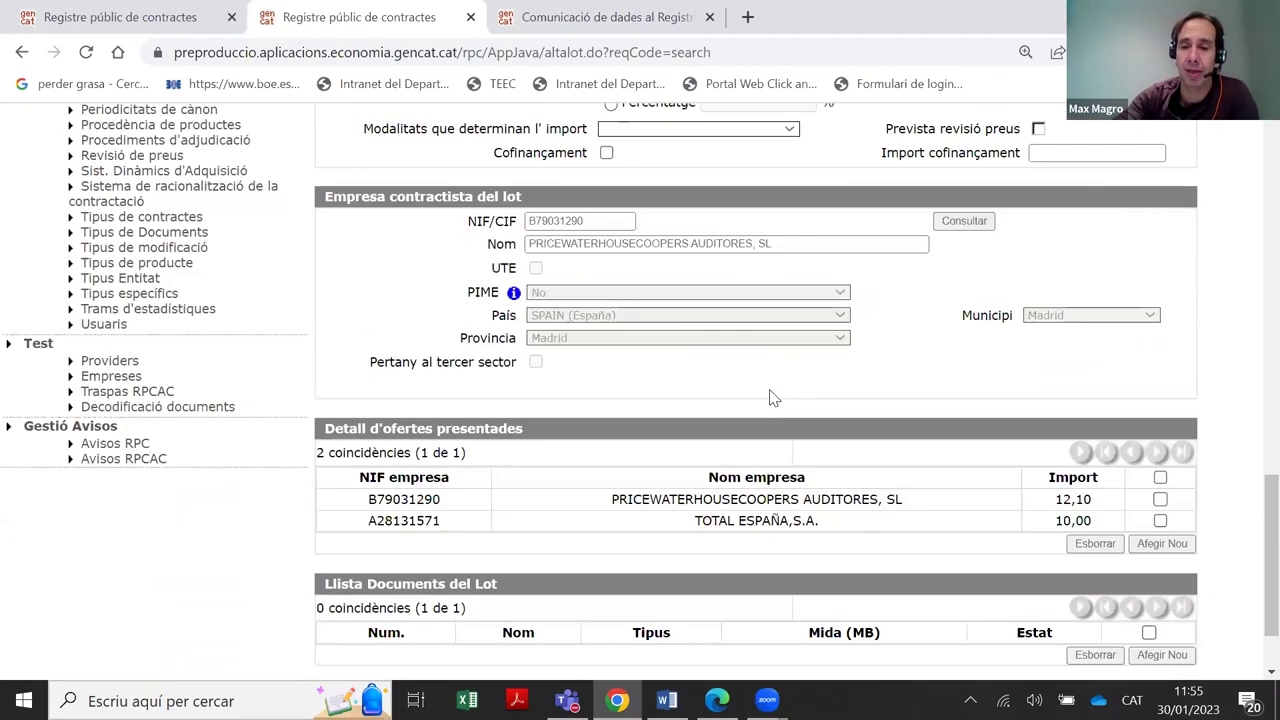
pyautogui.scroll(-1, 772, 398)
pyautogui.click(695, 589)
pyautogui.click(378, 591)
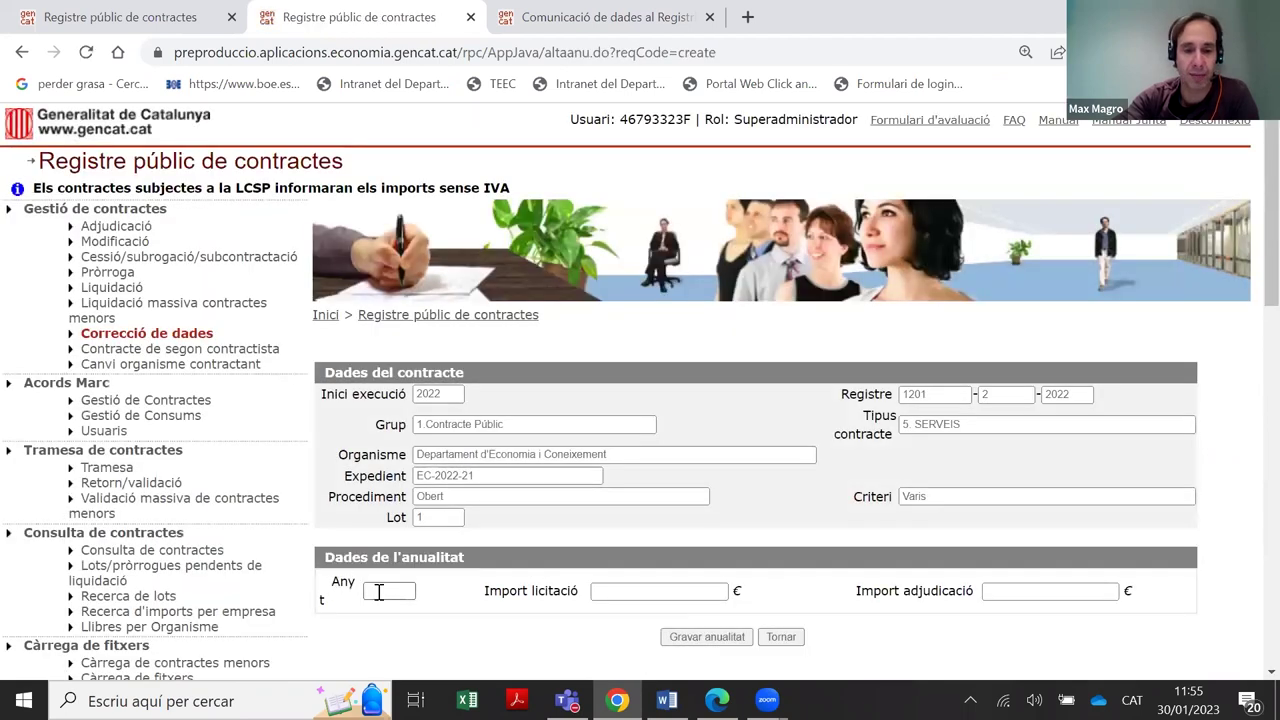
pyautogui.write('2022')
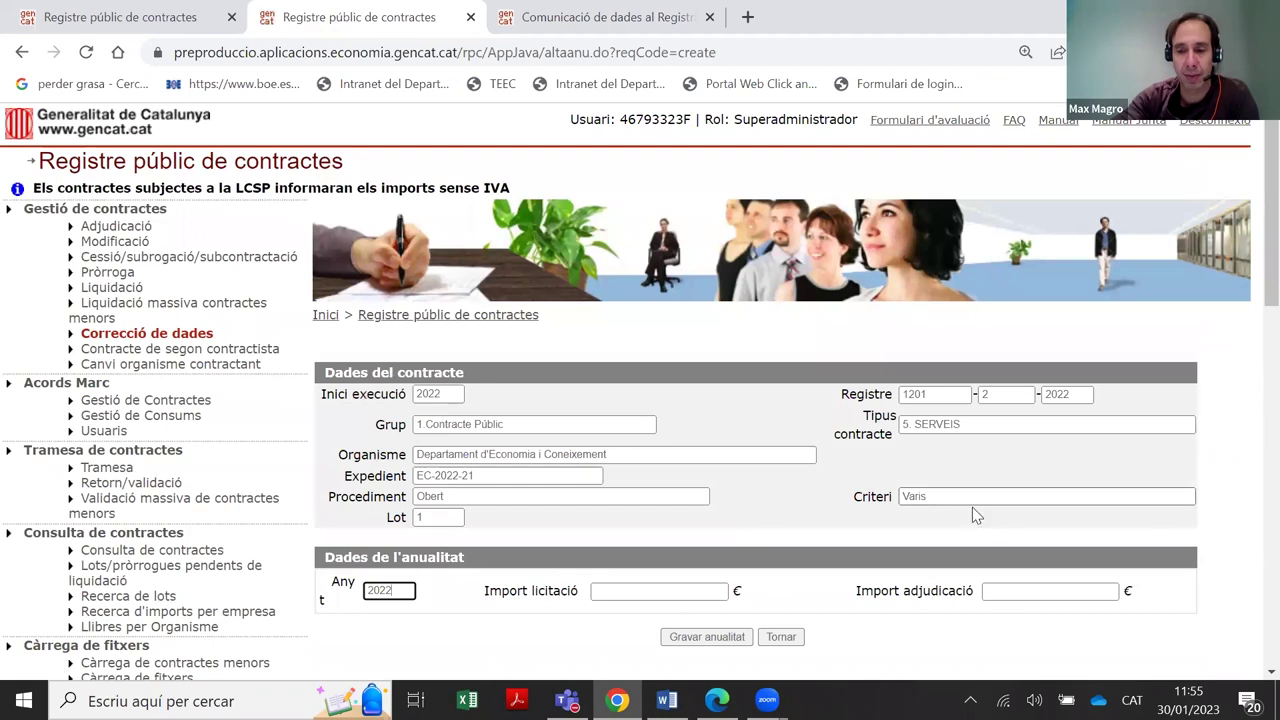
pyautogui.scroll(-2, 985, 521)
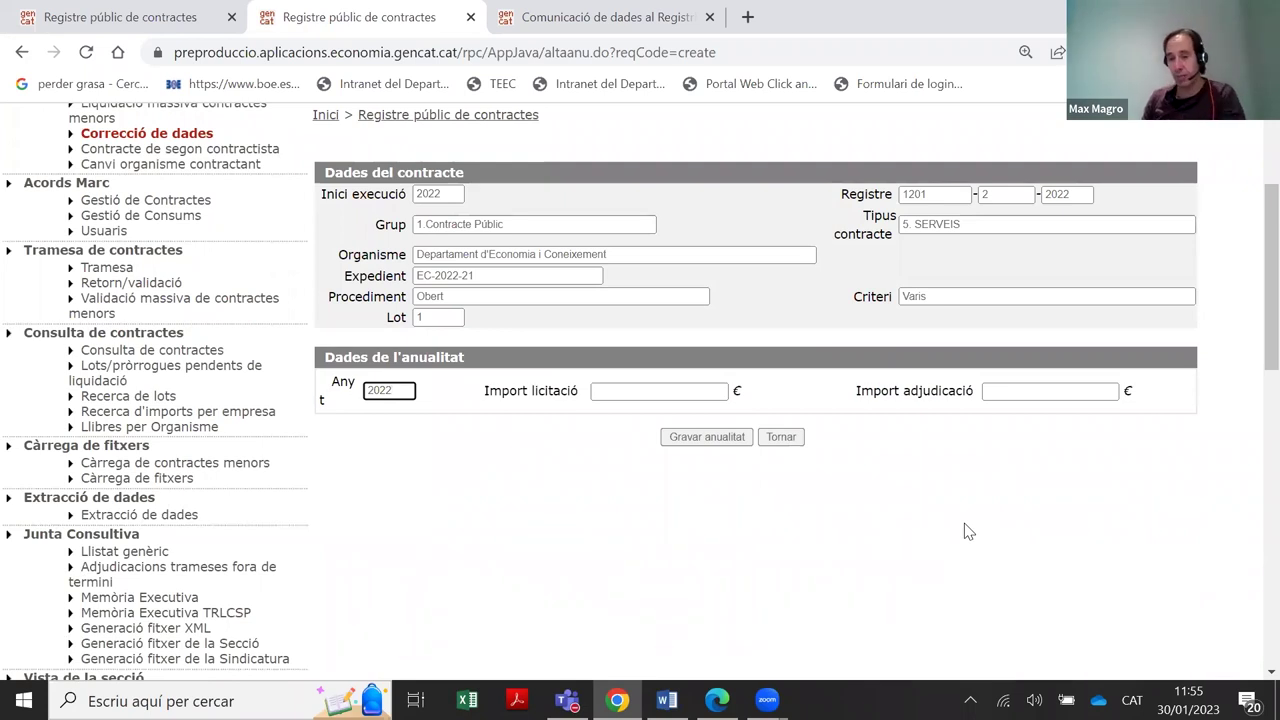
# Set the 2022 annuity's tender amount (licitació) and award amount (adjudicació) to 0 and save the annuity
pyautogui.click(697, 390)
pyautogui.write('0')
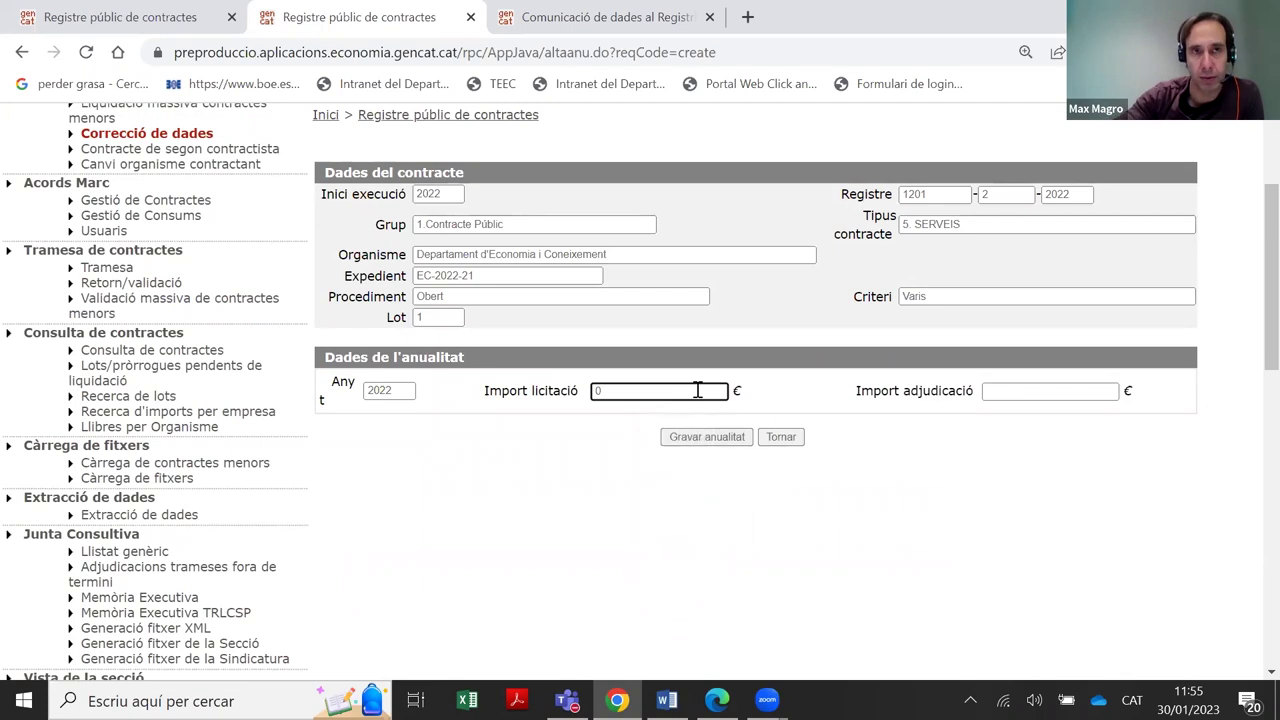
pyautogui.click(1018, 391)
pyautogui.write('0')
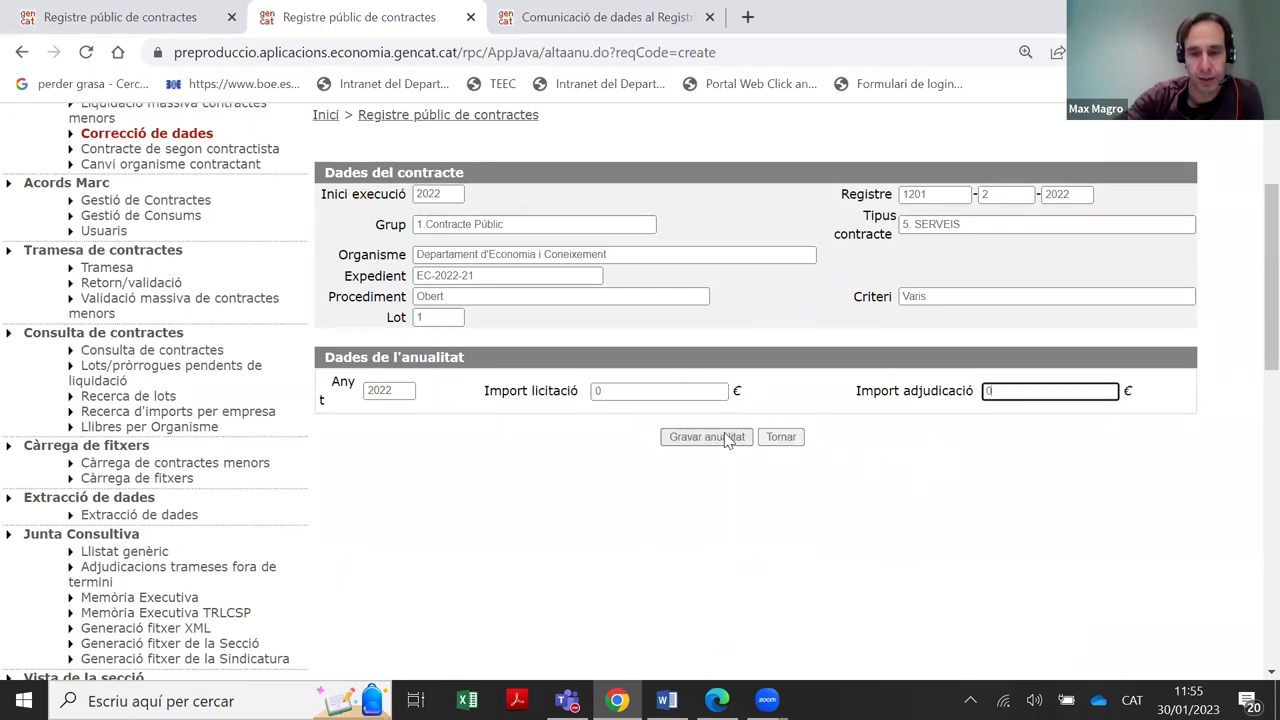
pyautogui.click(729, 438)
# Start another annuity for lot 1 and set its year to 2023
pyautogui.scroll(-4, 729, 434)
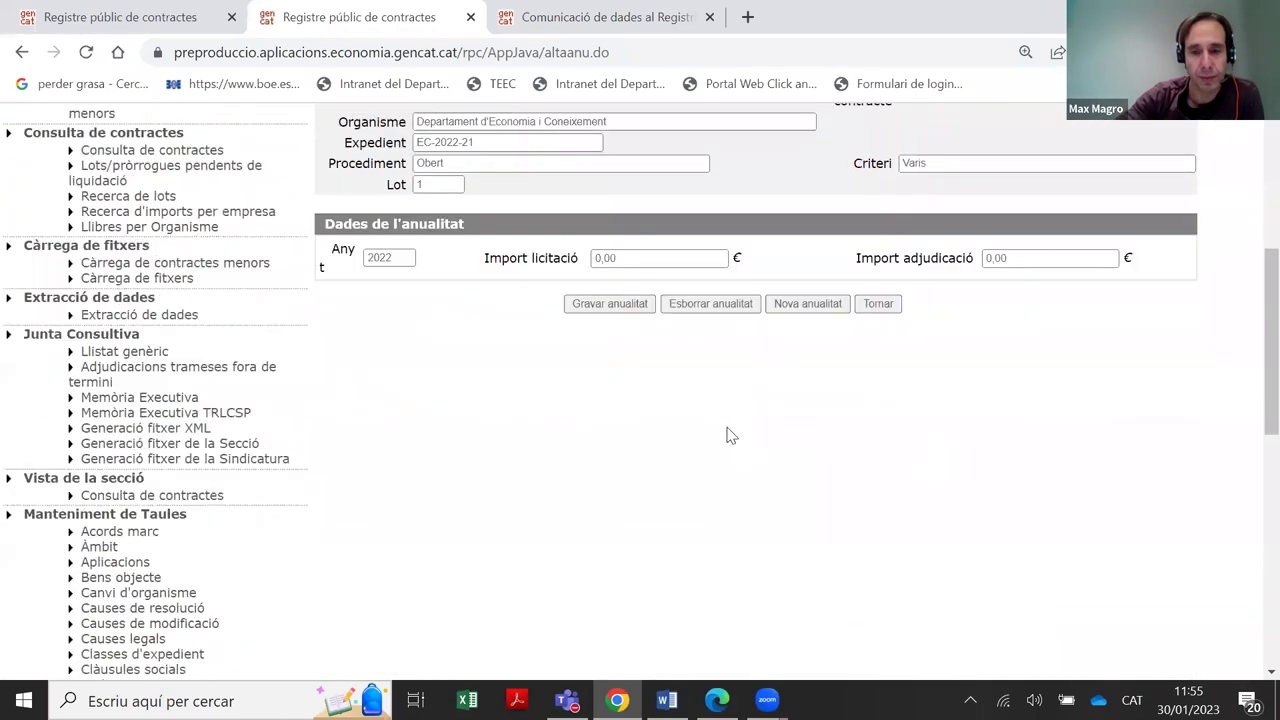
pyautogui.click(808, 303)
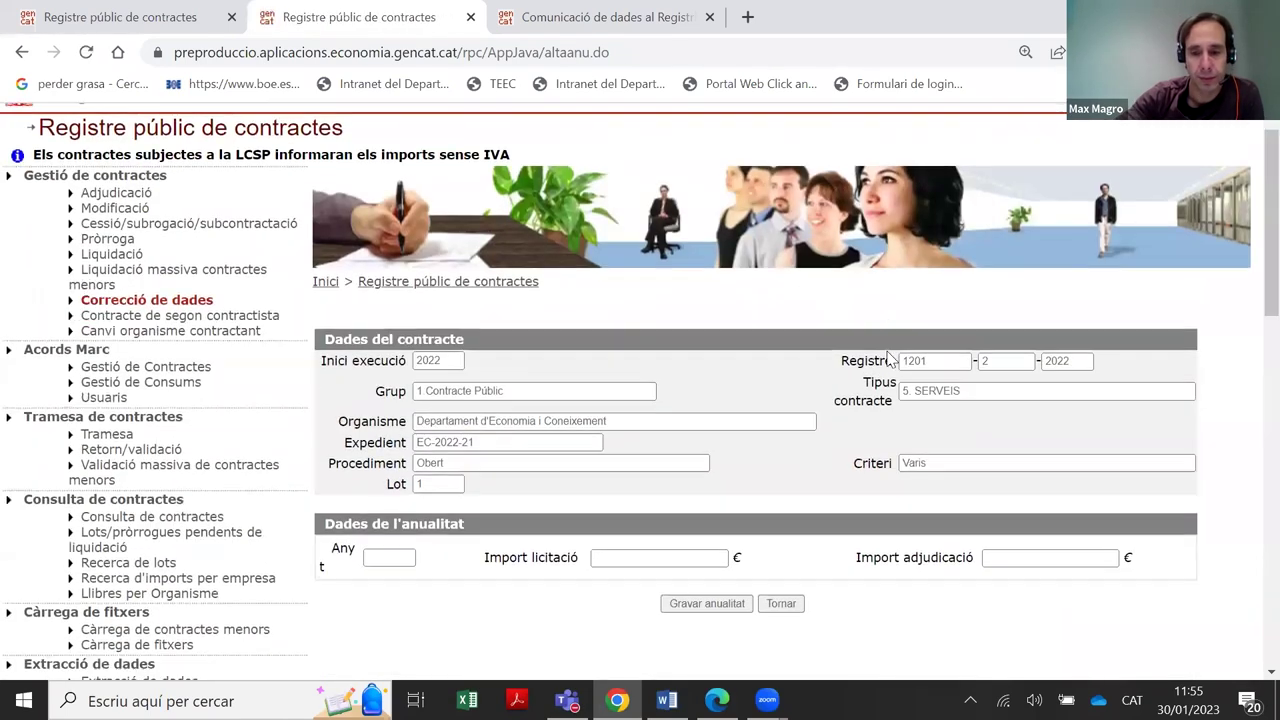
pyautogui.scroll(-1, 750, 462)
pyautogui.click(405, 391)
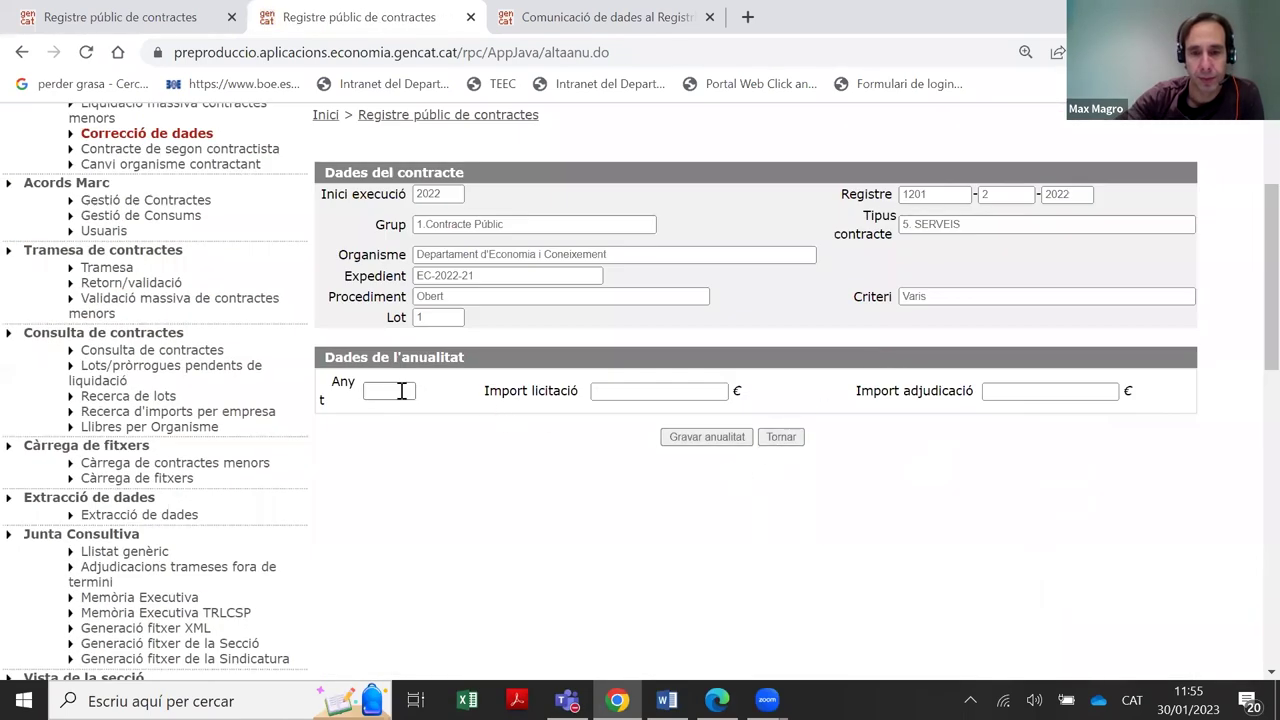
pyautogui.write('202')
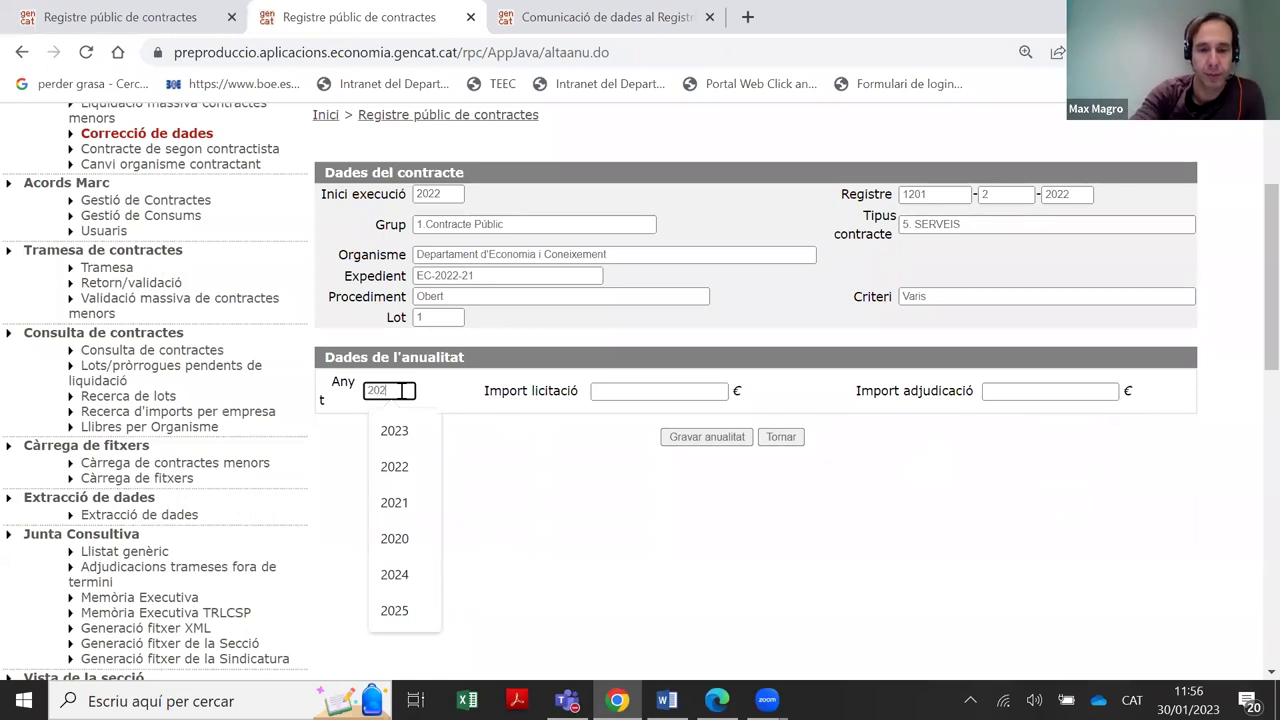
pyautogui.write('3')
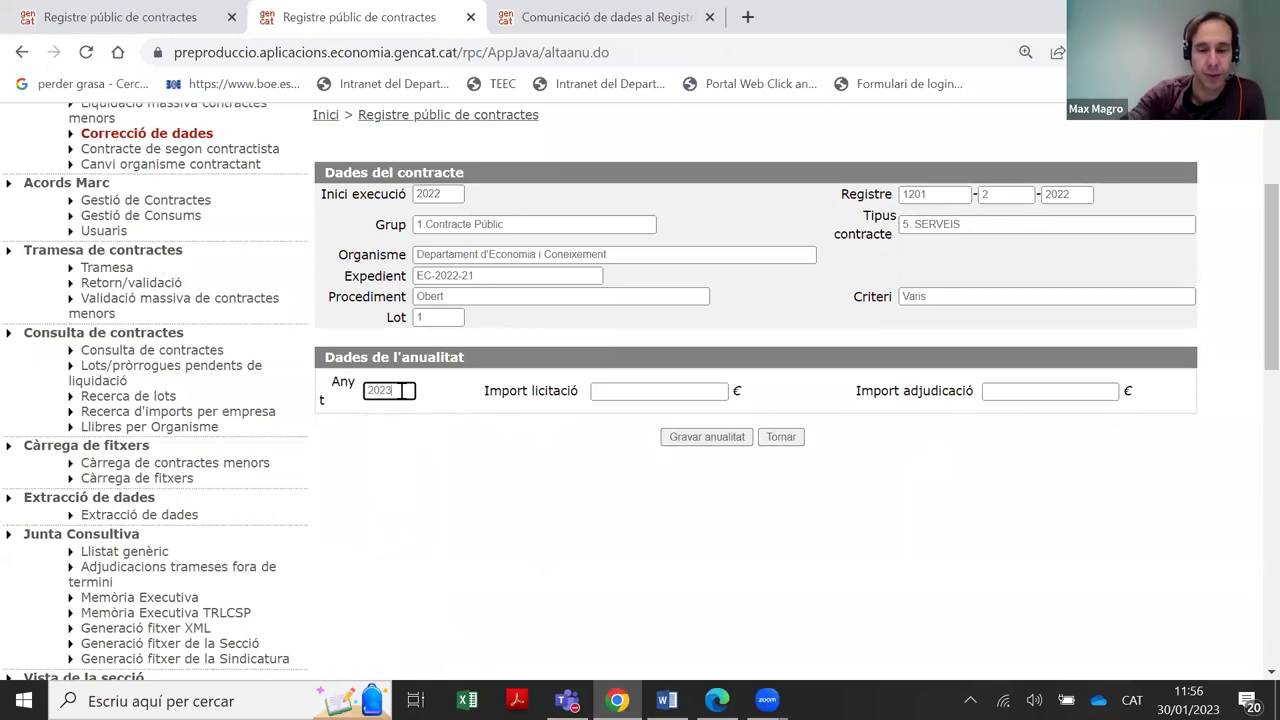
# Set the 2023 annuity's award amount to 180.000 € and its tender amount to 100.000 €, and save it
pyautogui.click(628, 389)
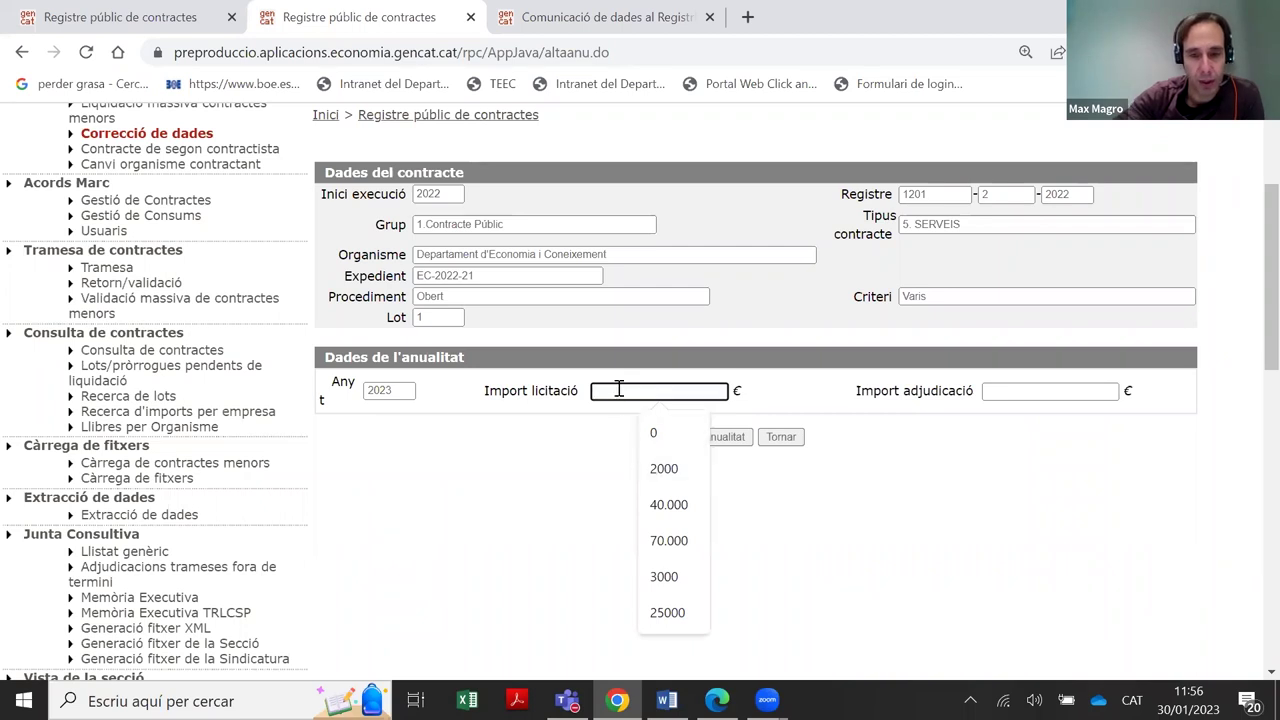
pyautogui.click(1017, 389)
pyautogui.write('1')
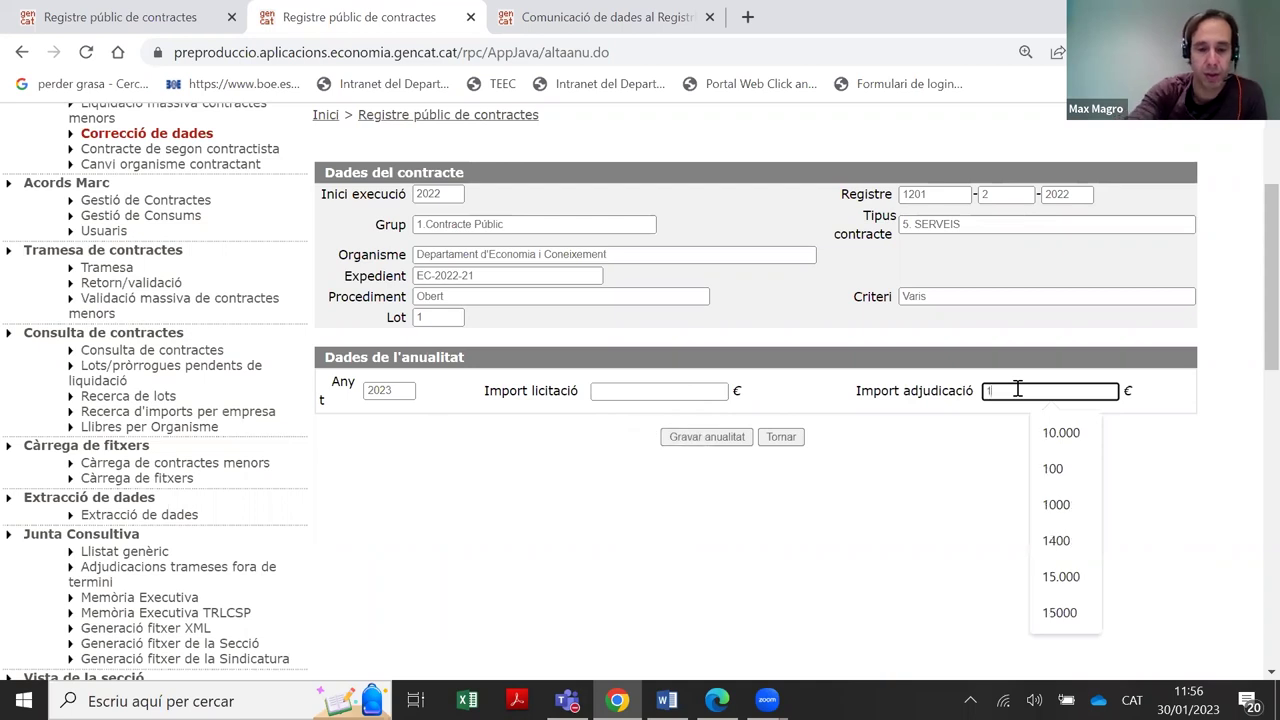
pyautogui.write('80')
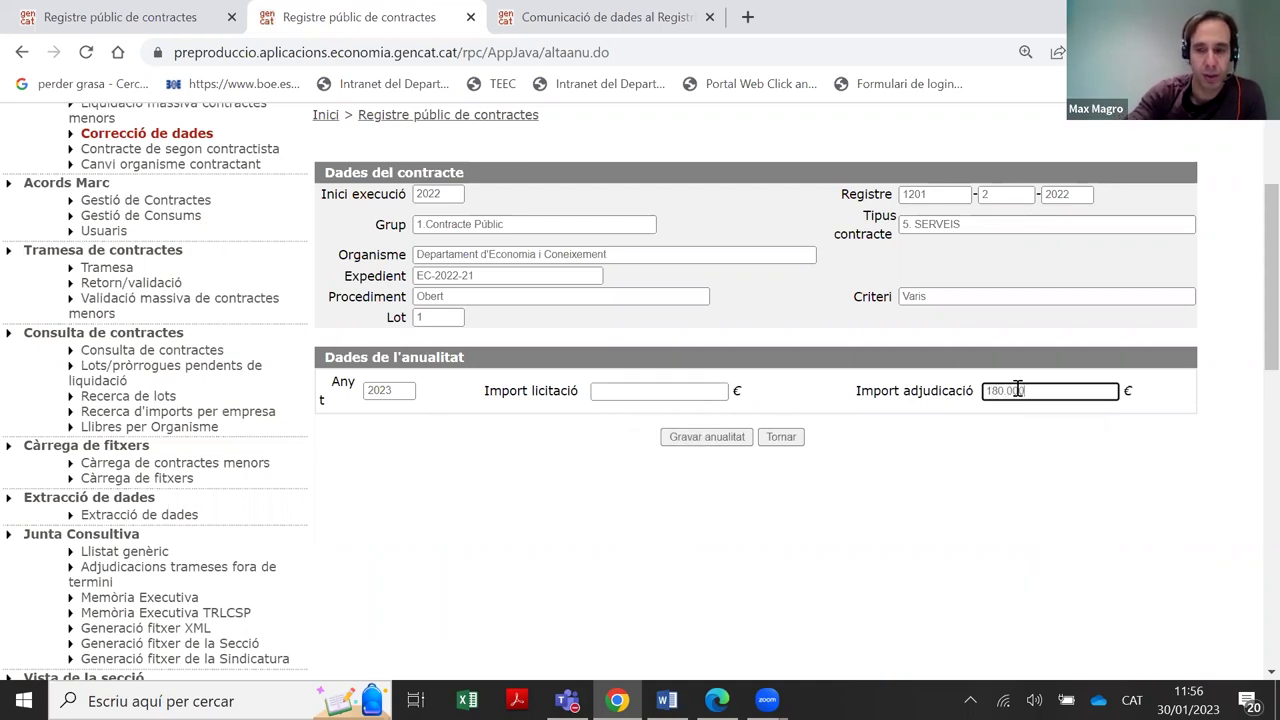
pyautogui.click(659, 390)
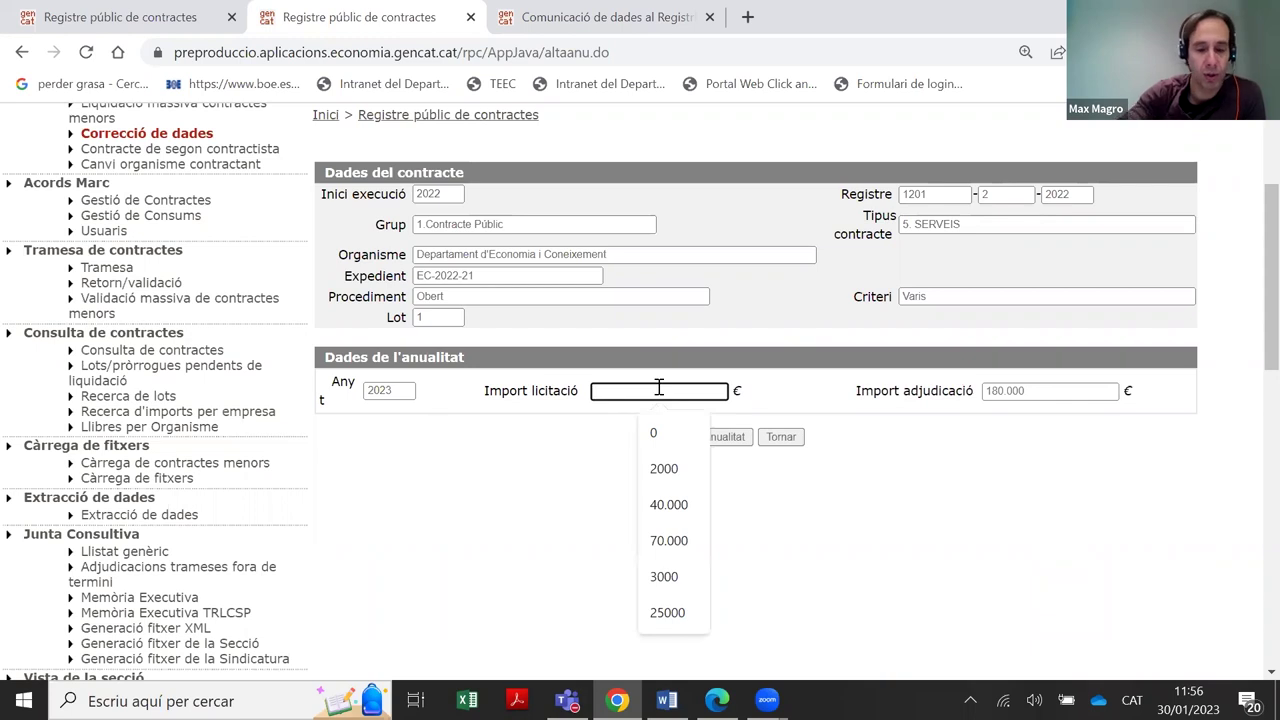
pyautogui.write('100')
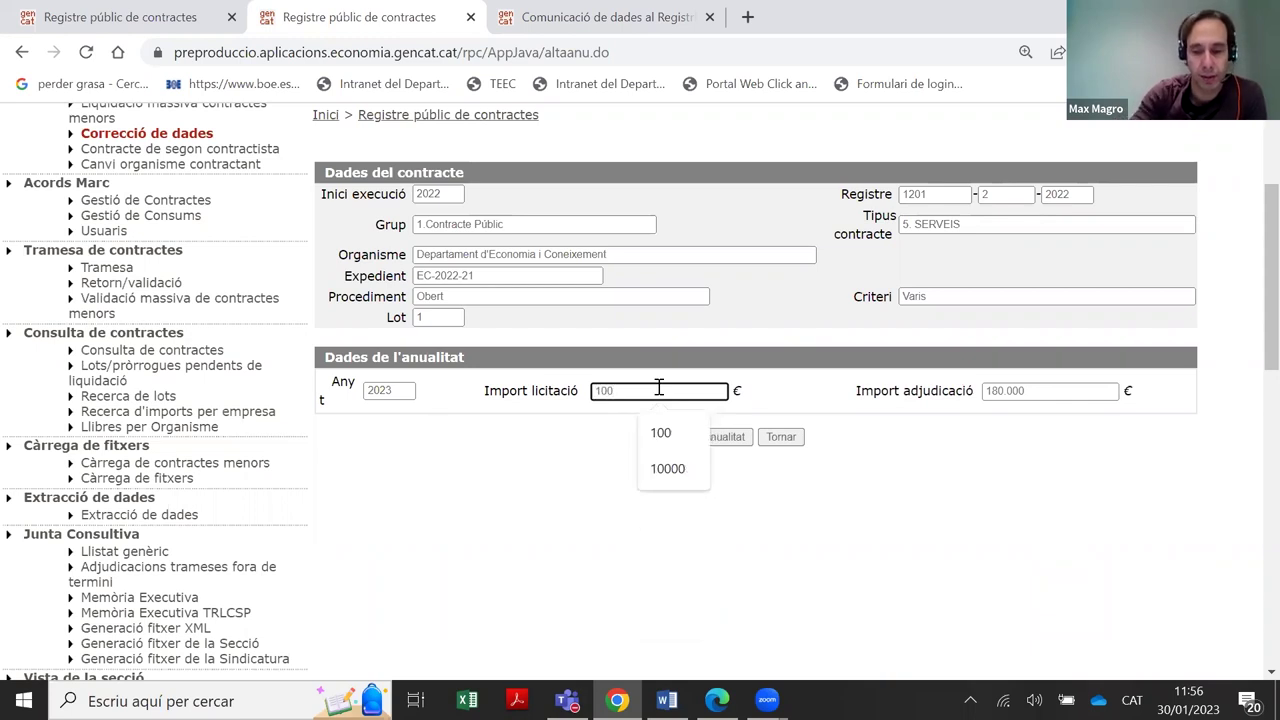
pyautogui.press('Escape')
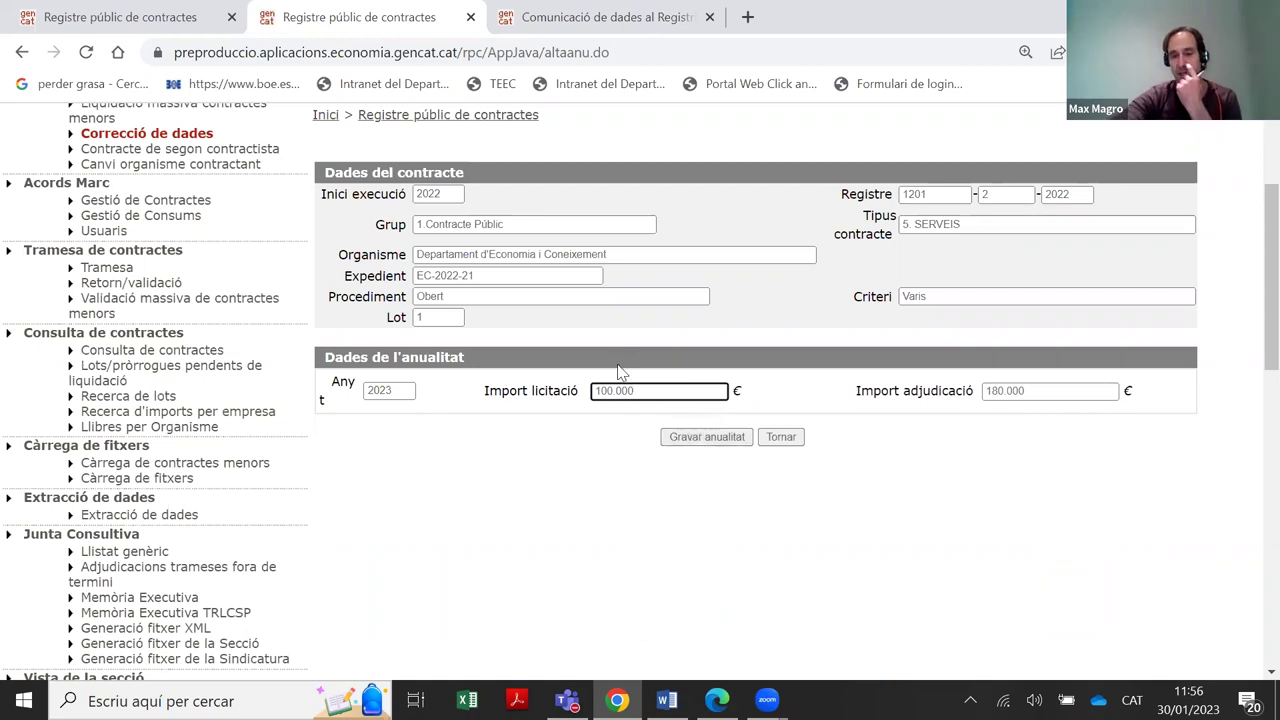
pyautogui.click(737, 441)
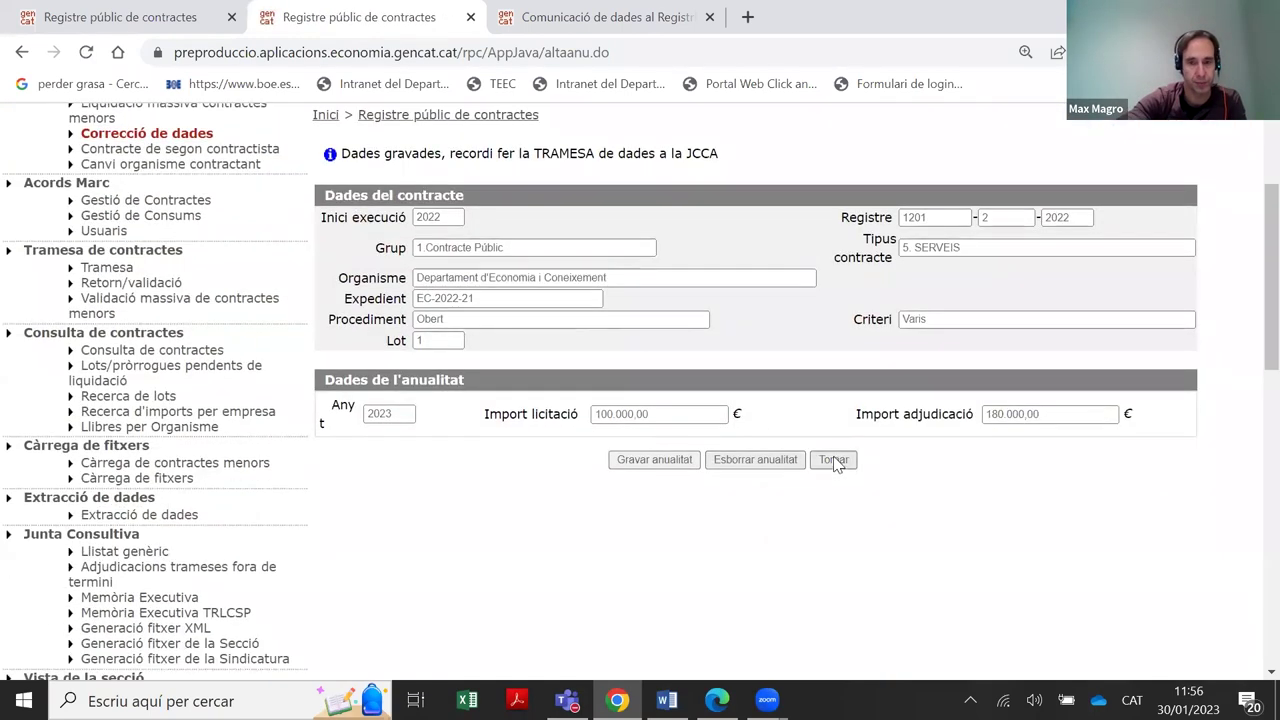
# Return to the lot's data and open its 2022 annuity for editing
pyautogui.click(834, 460)
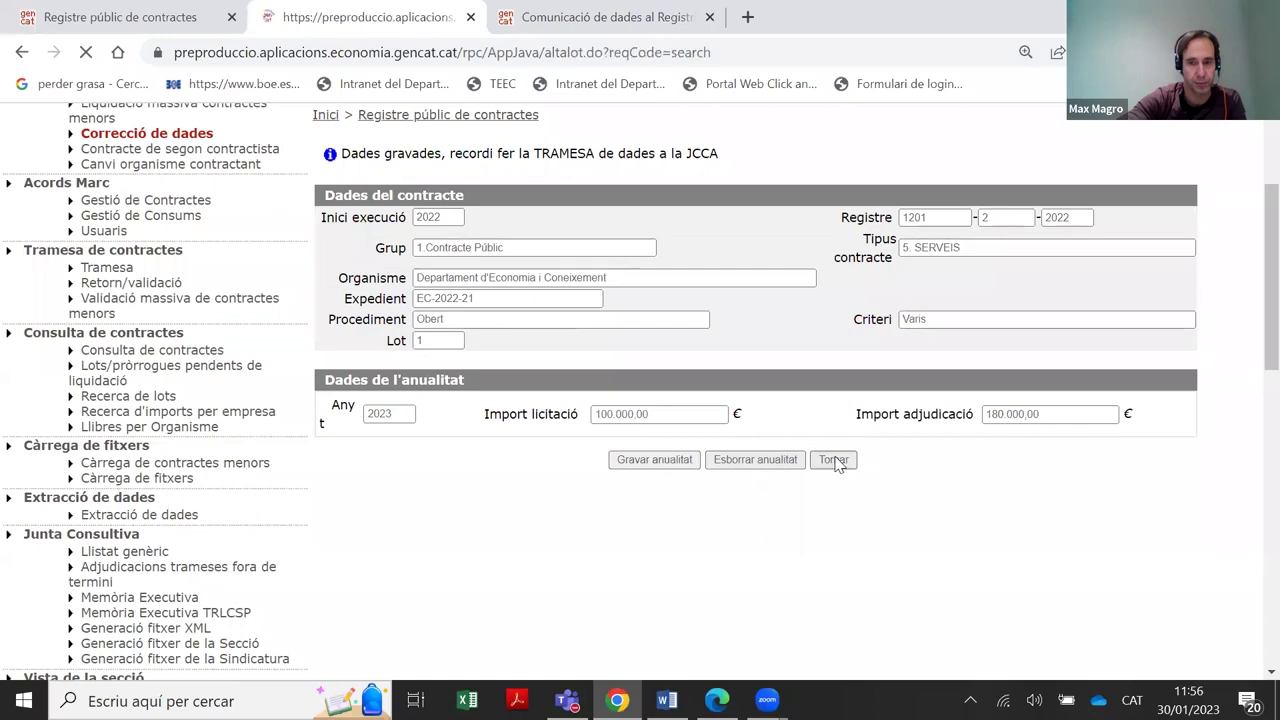
pyautogui.scroll(-15, 837, 466)
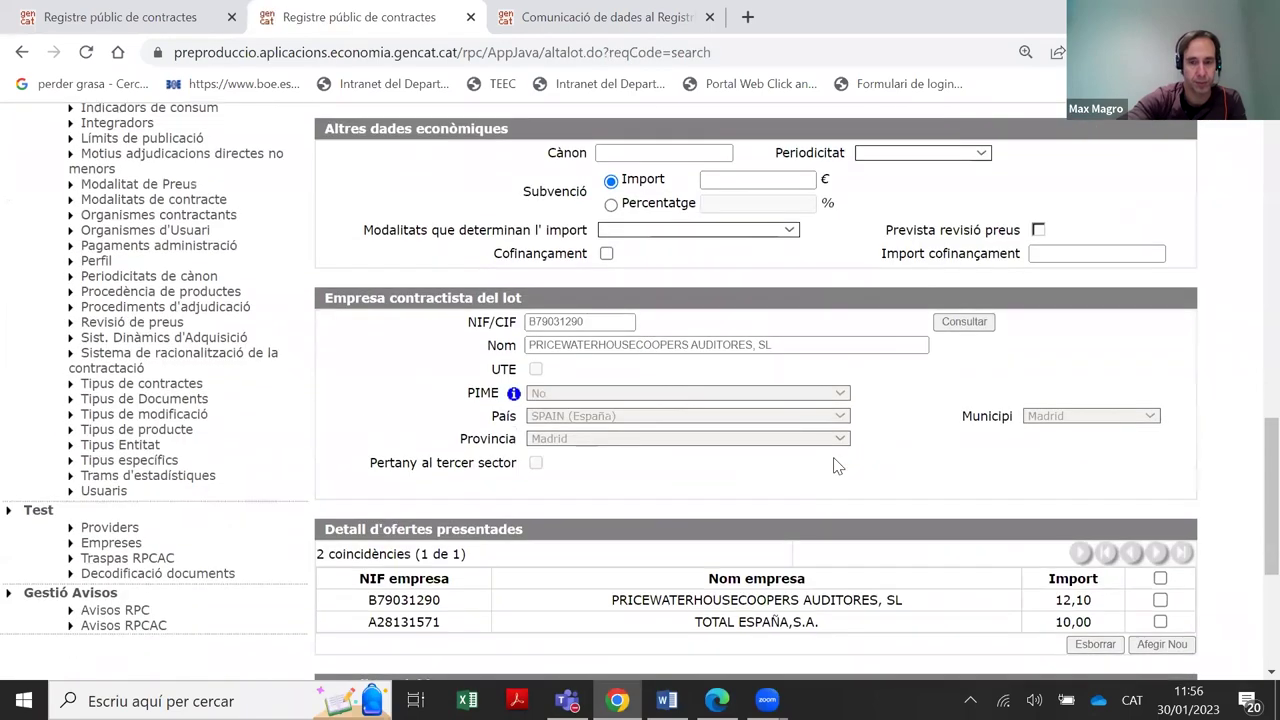
pyautogui.scroll(-3, 837, 466)
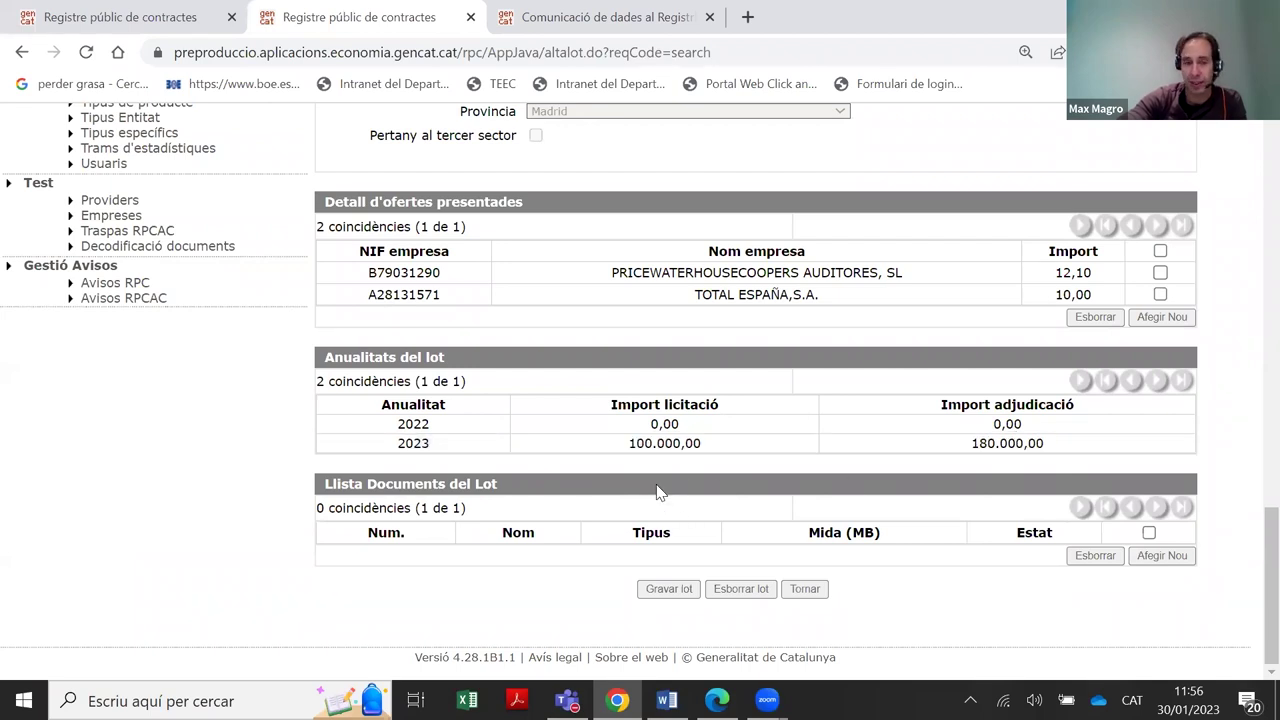
pyautogui.click(415, 428)
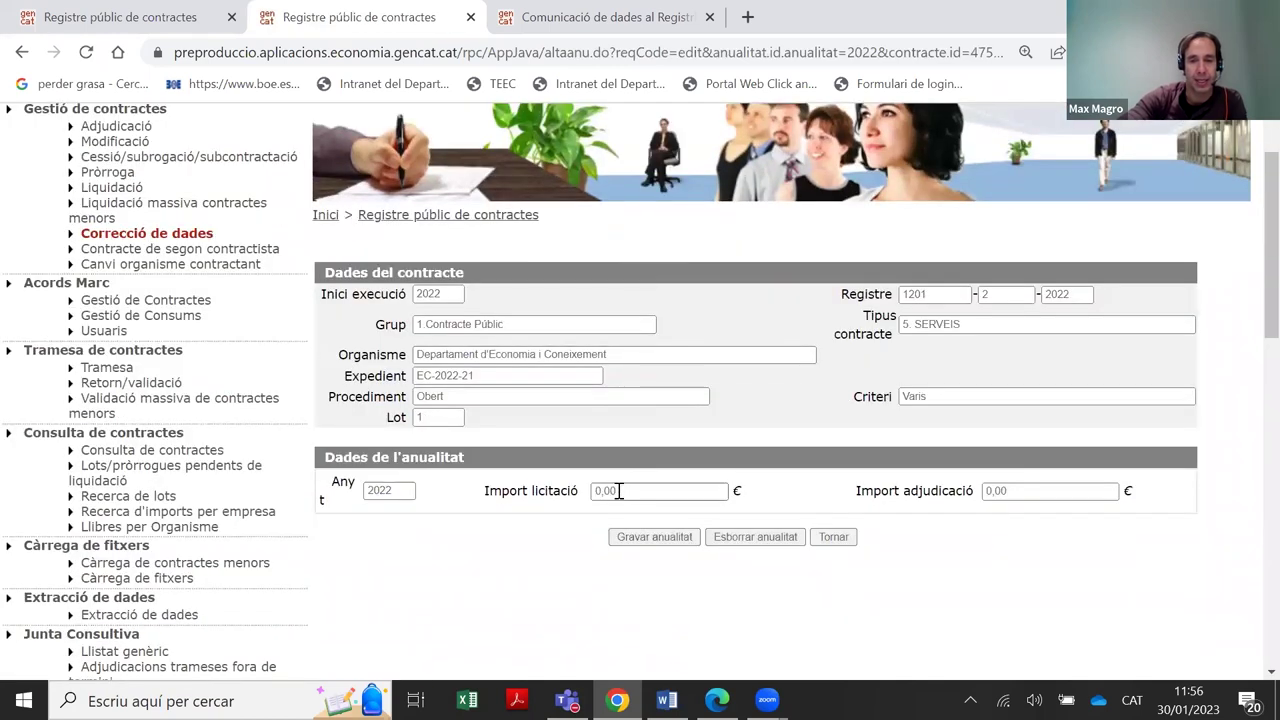
# Try to save the 2022 annuity with an award amount of 180.000 €
pyautogui.click(619, 490)
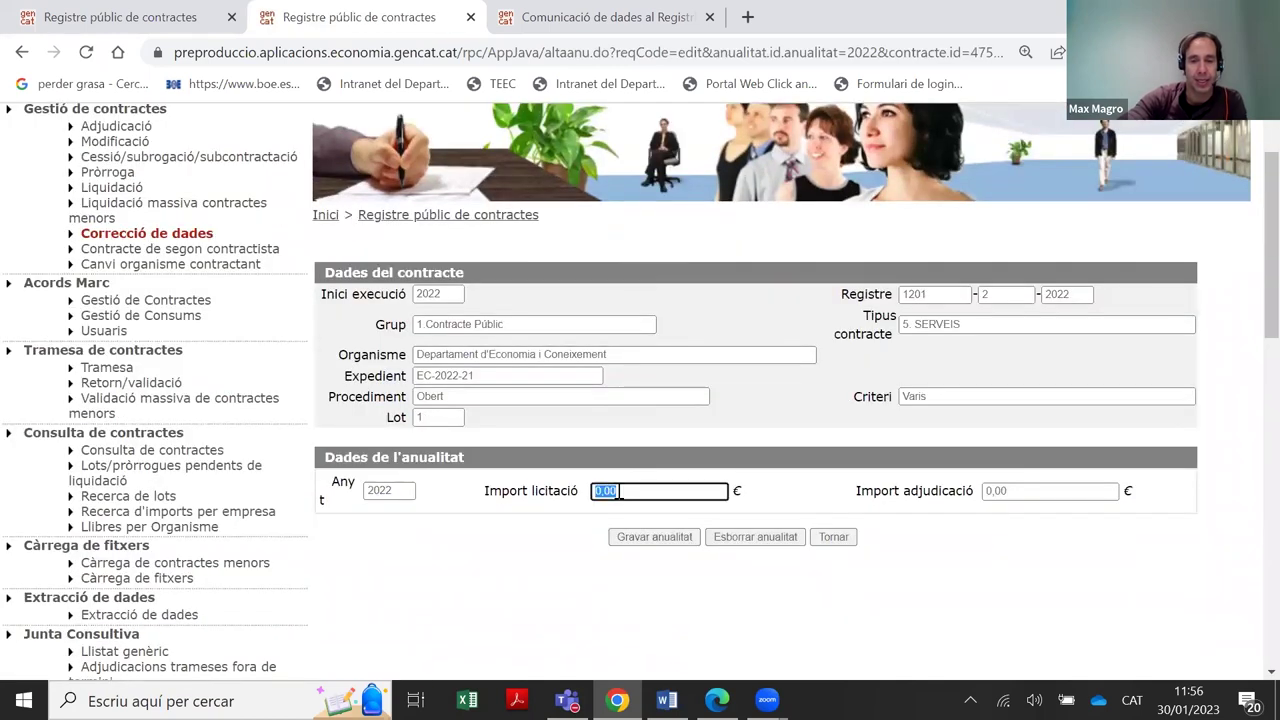
pyautogui.click(1020, 492)
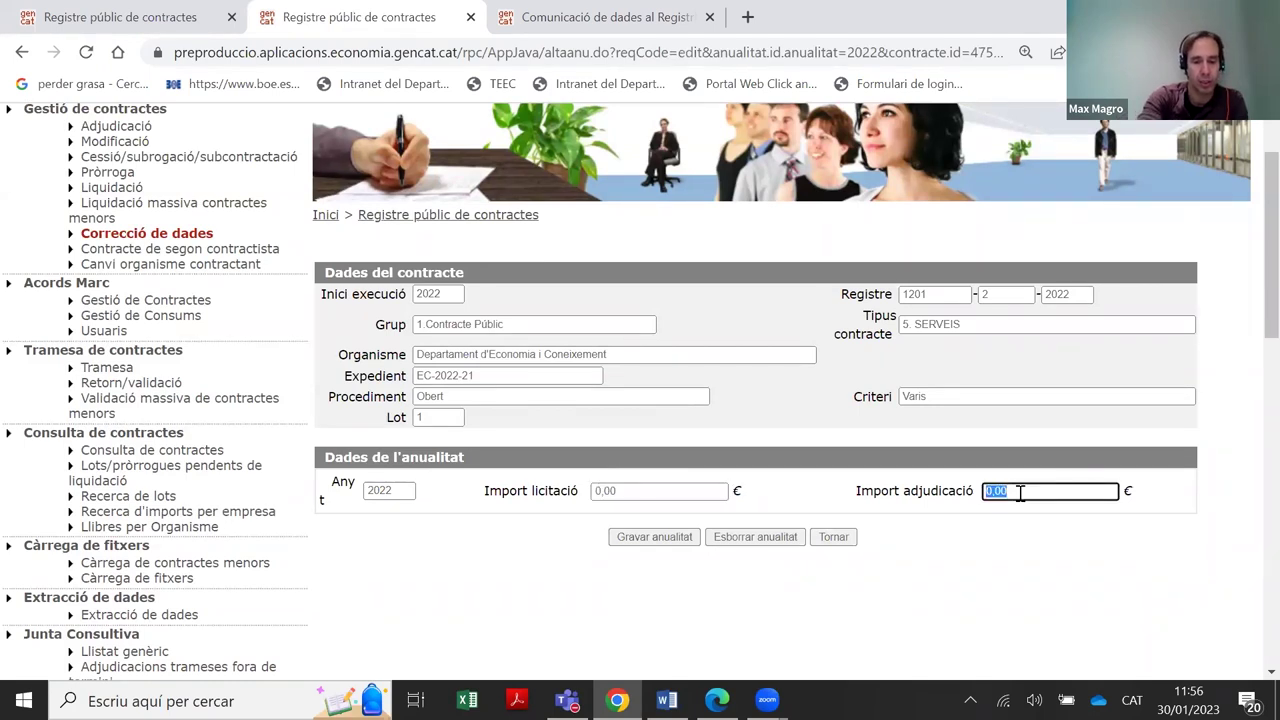
pyautogui.write('2')
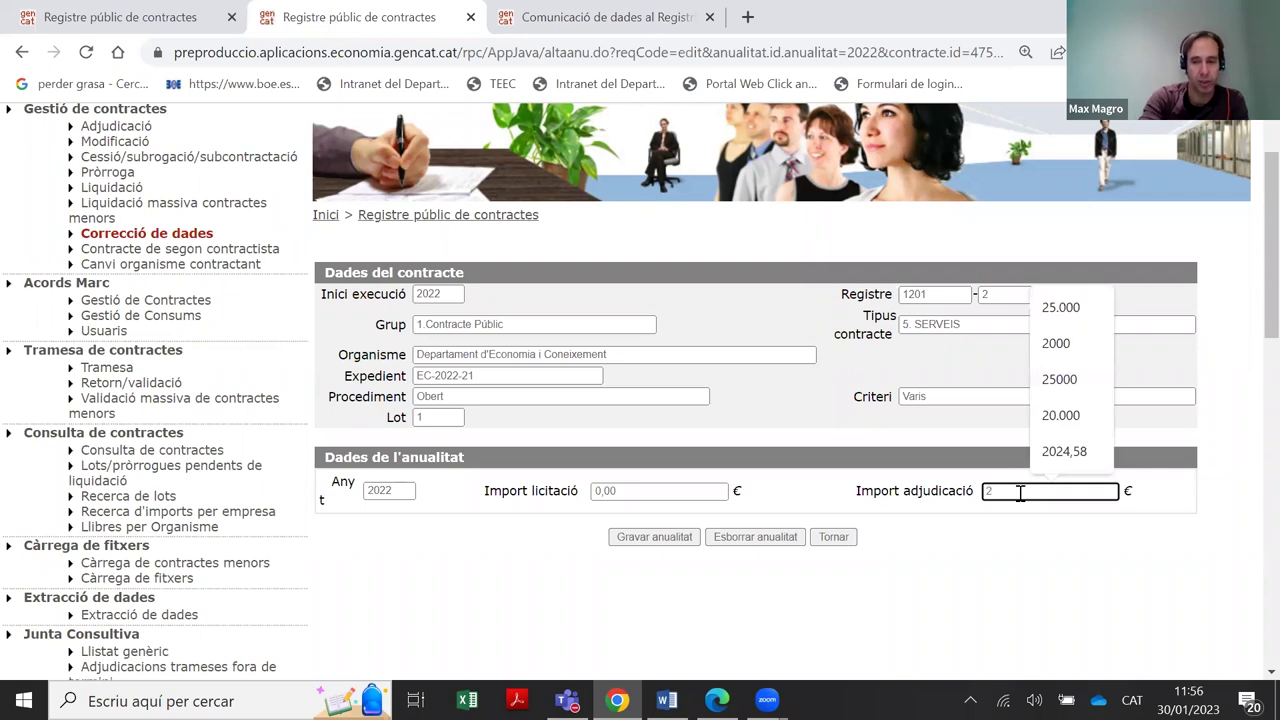
pyautogui.press('BackSpace')
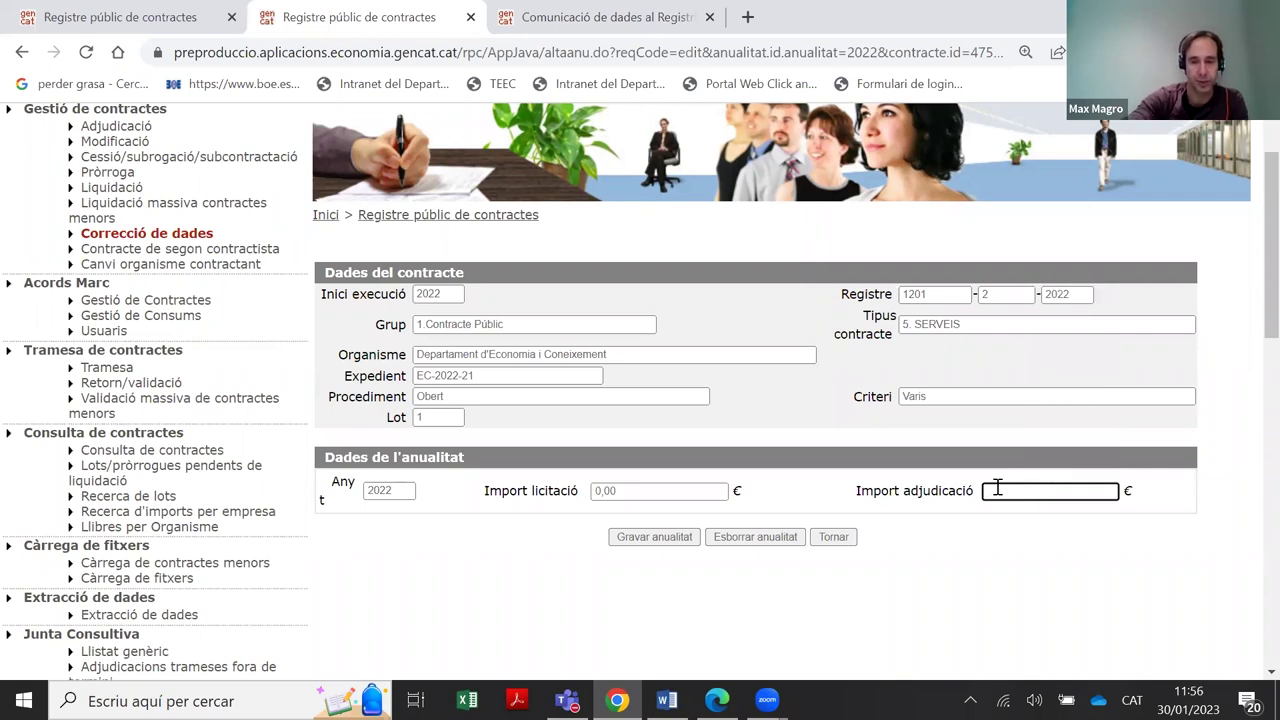
pyautogui.write('1')
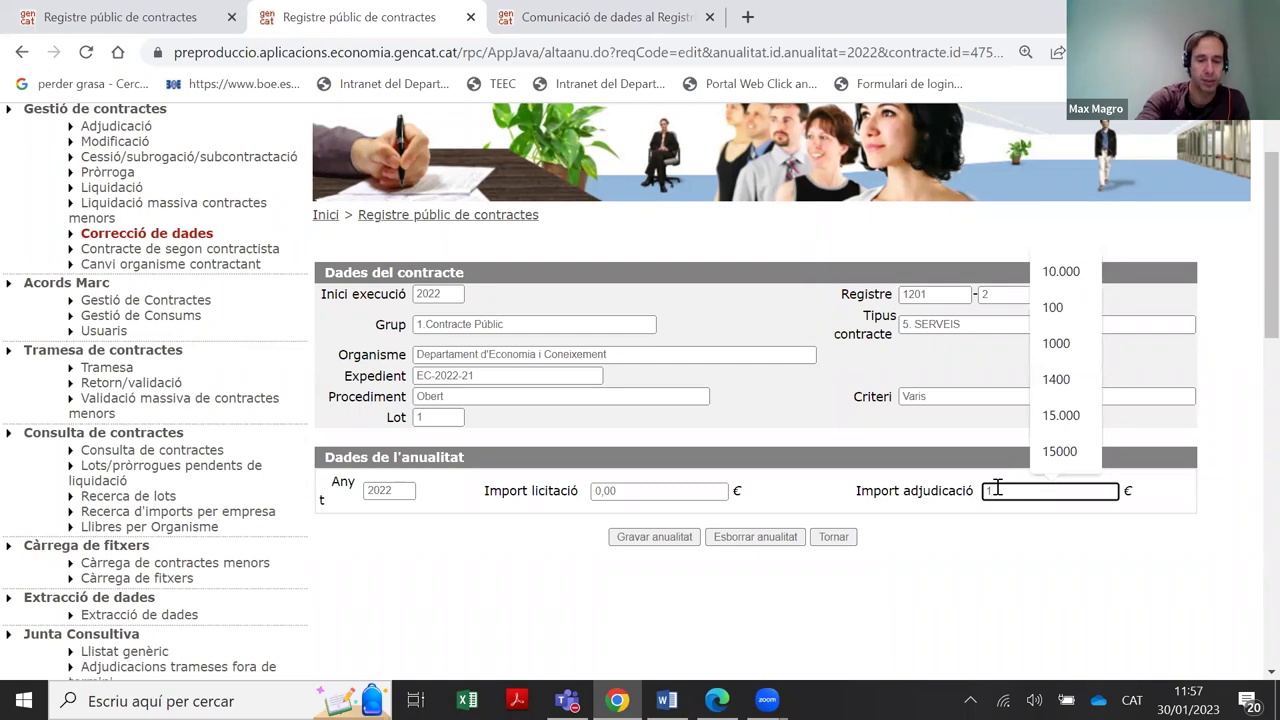
pyautogui.write('5')
pyautogui.press('BackSpace')
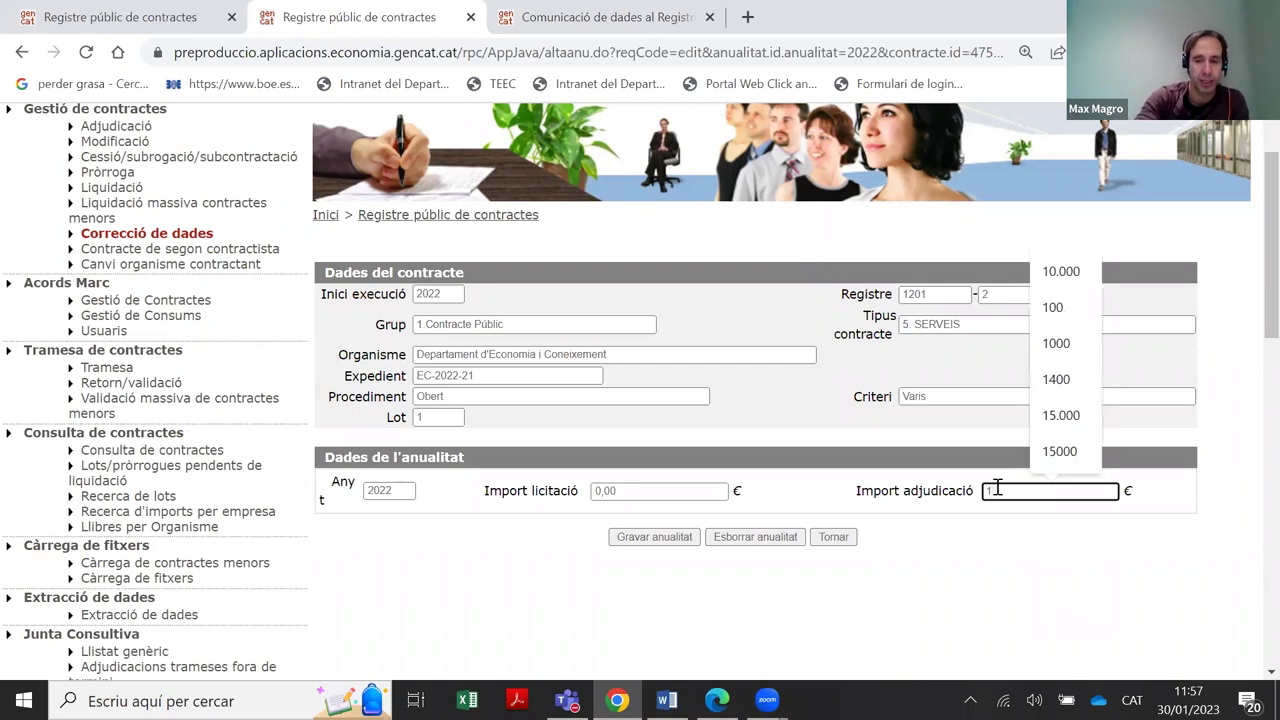
pyautogui.write('80.000')
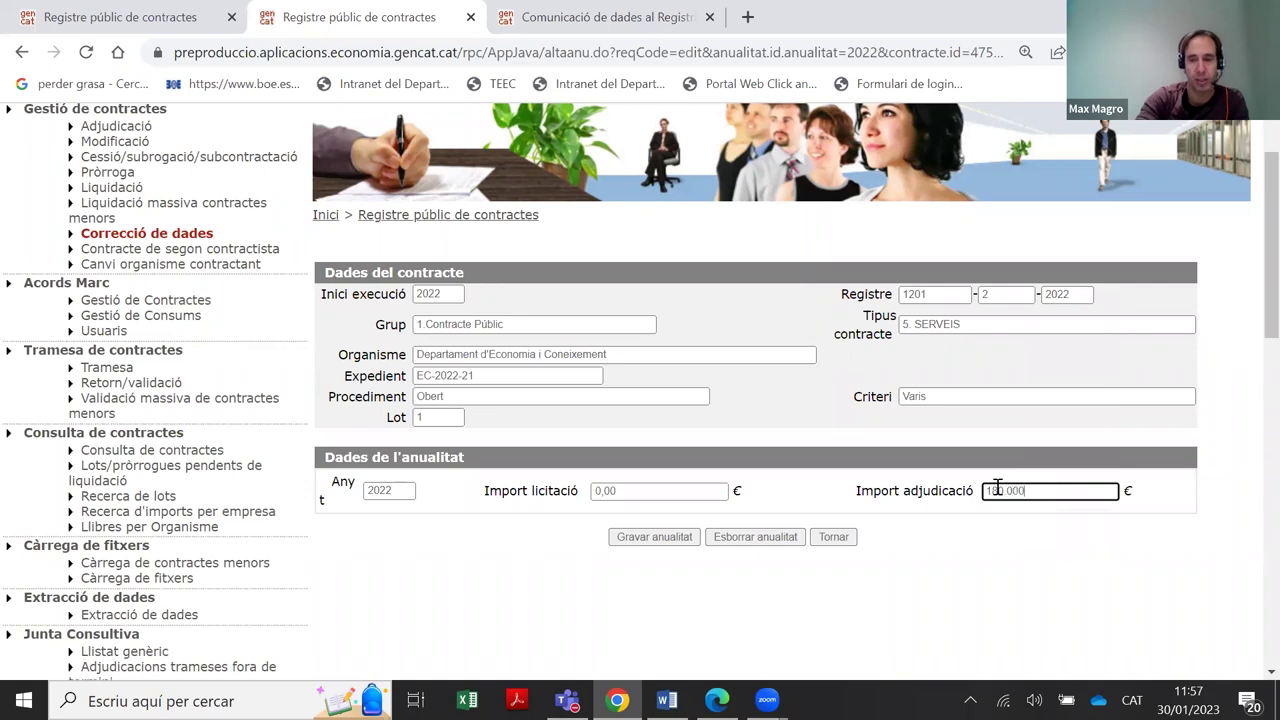
pyautogui.click(687, 540)
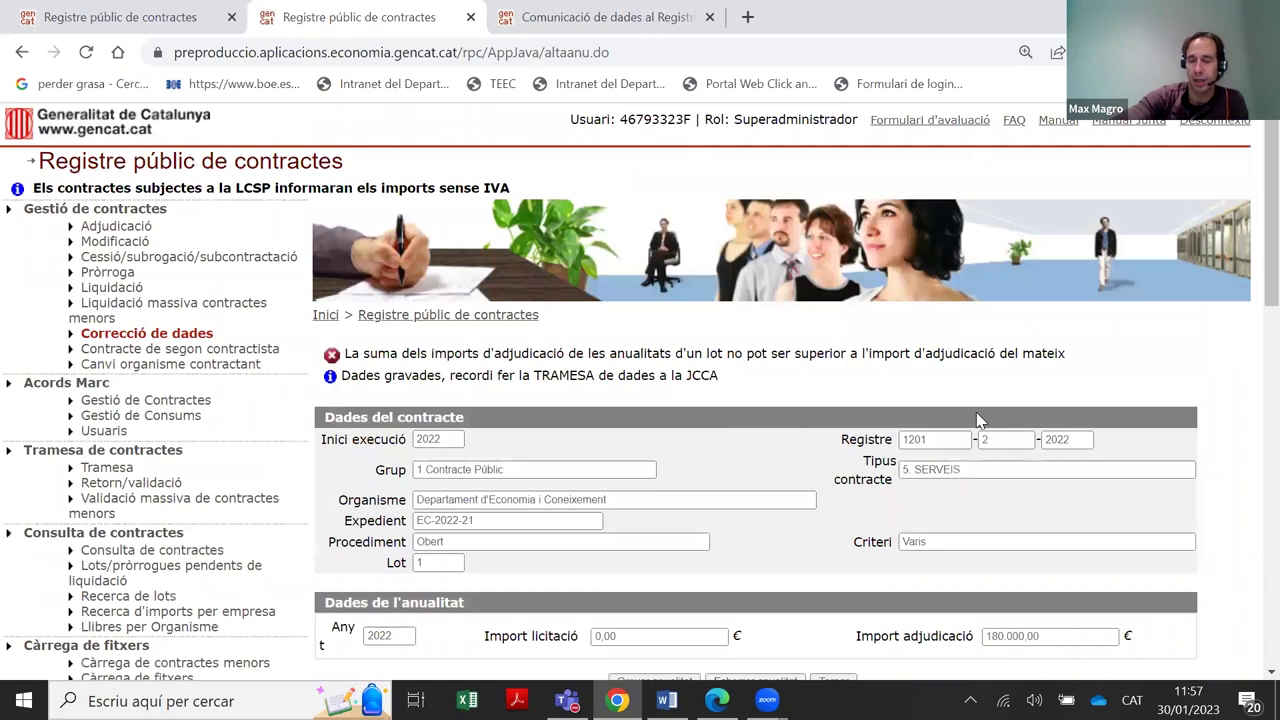
# Highlight the error text about the sum of the annuities' award amounts and try saving the 2022 annuity again
pyautogui.scroll(-1, 980, 420)
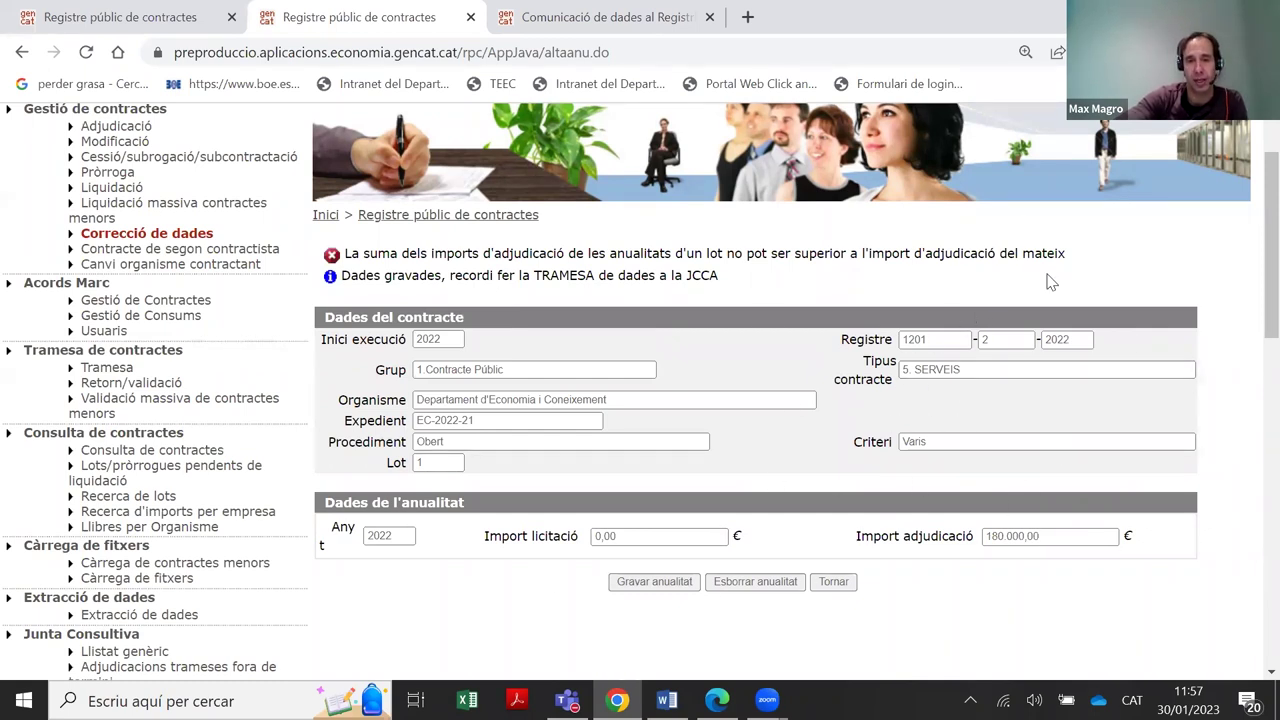
pyautogui.moveTo(369, 262); pyautogui.dragTo(1100, 277)
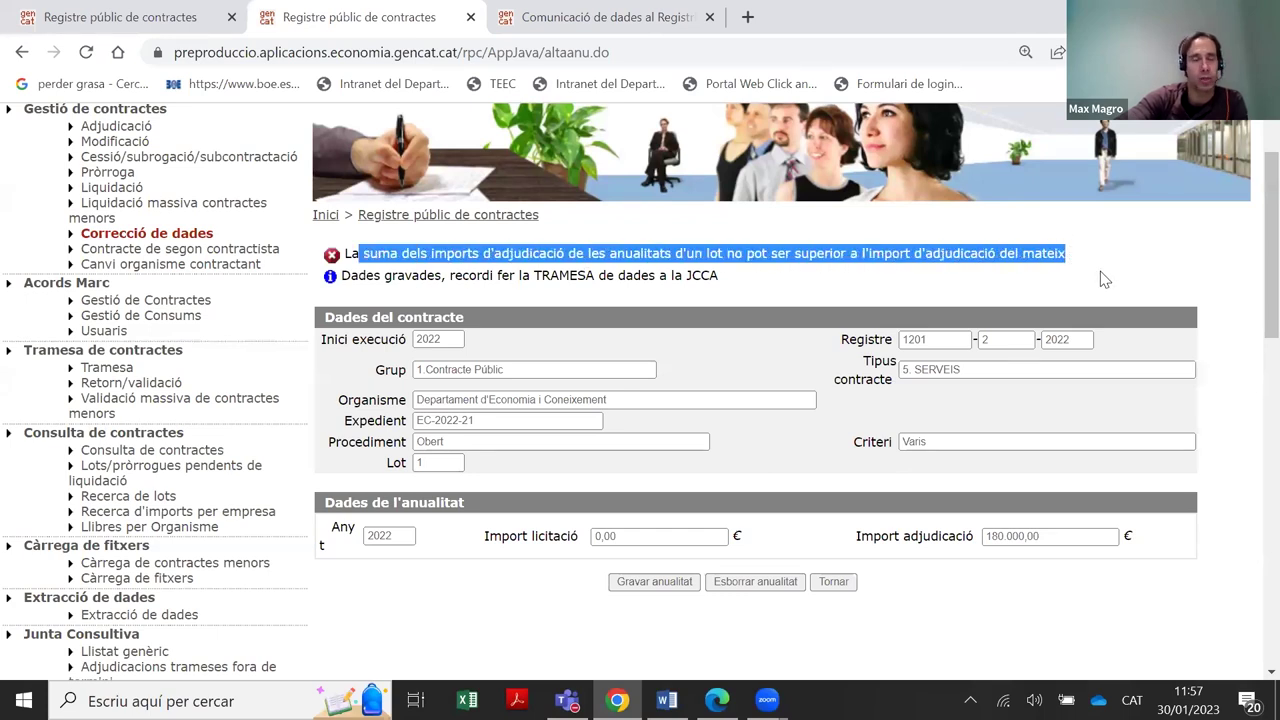
pyautogui.click(680, 581)
# Set the 2022 annuity's tender amount to 100.000 € and its award amount to 0 €, and save it
pyautogui.scroll(-2, 845, 475)
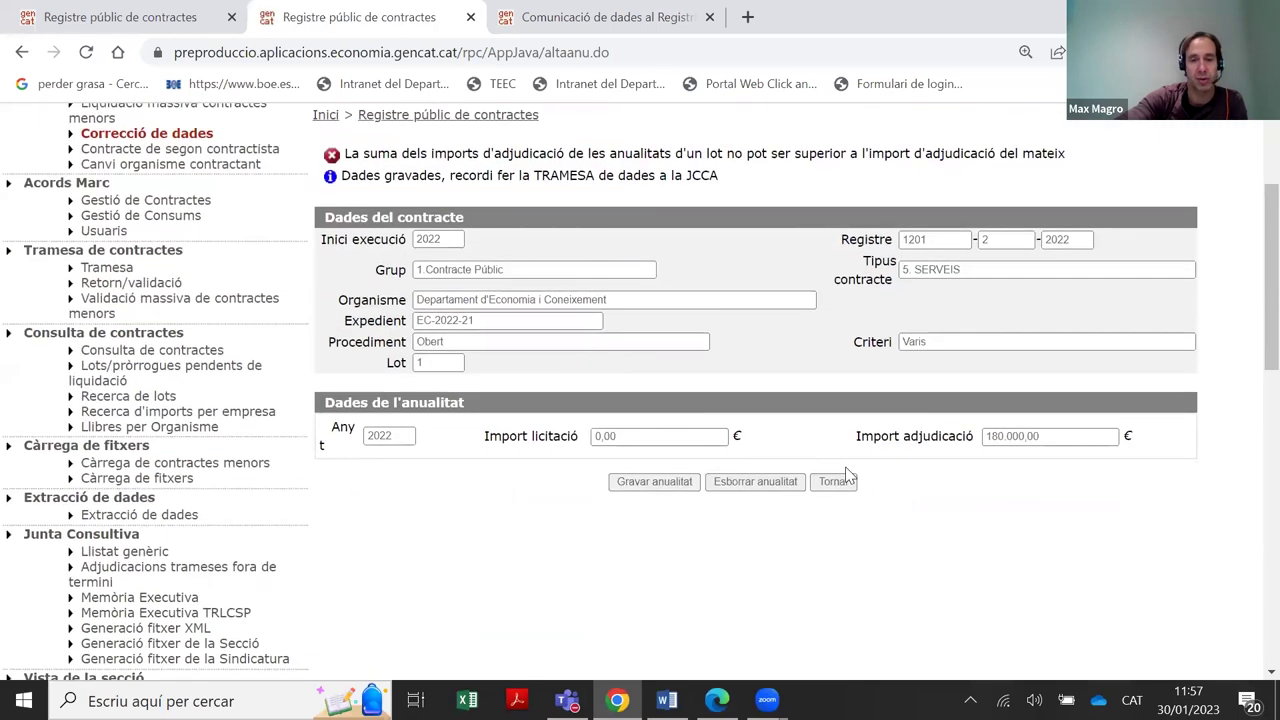
pyautogui.doubleClick(676, 434)
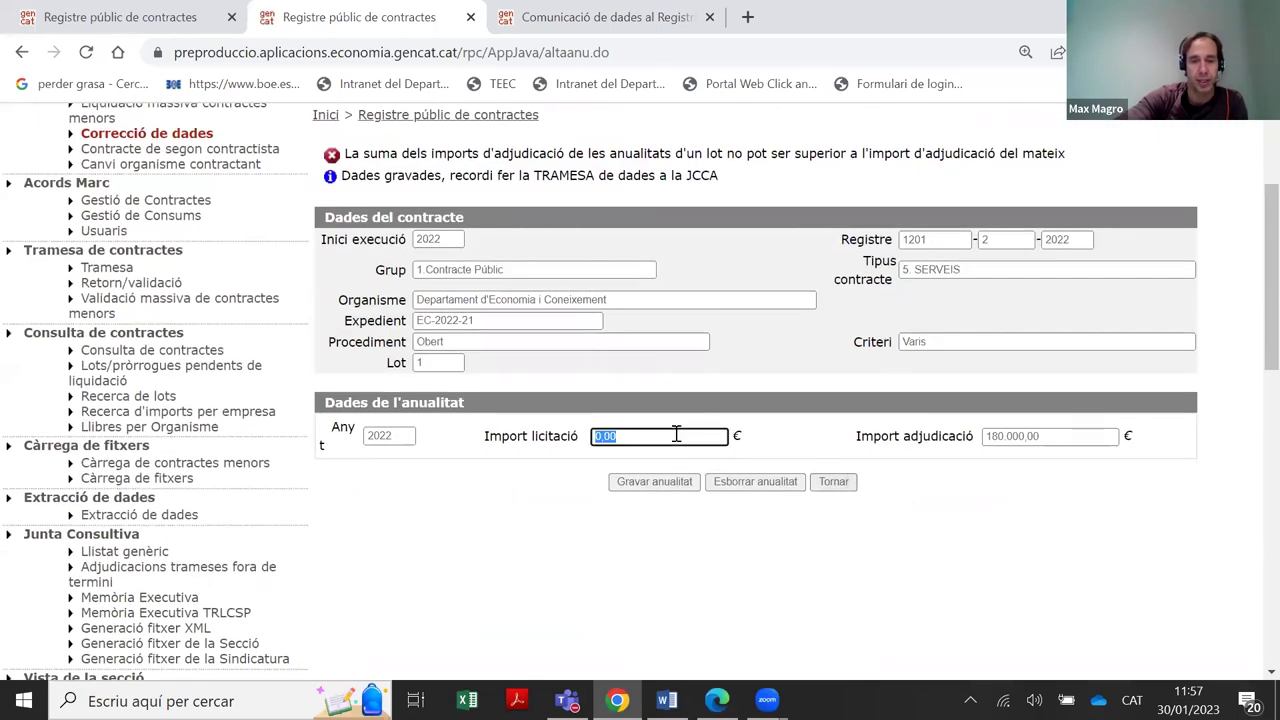
pyautogui.write('1')
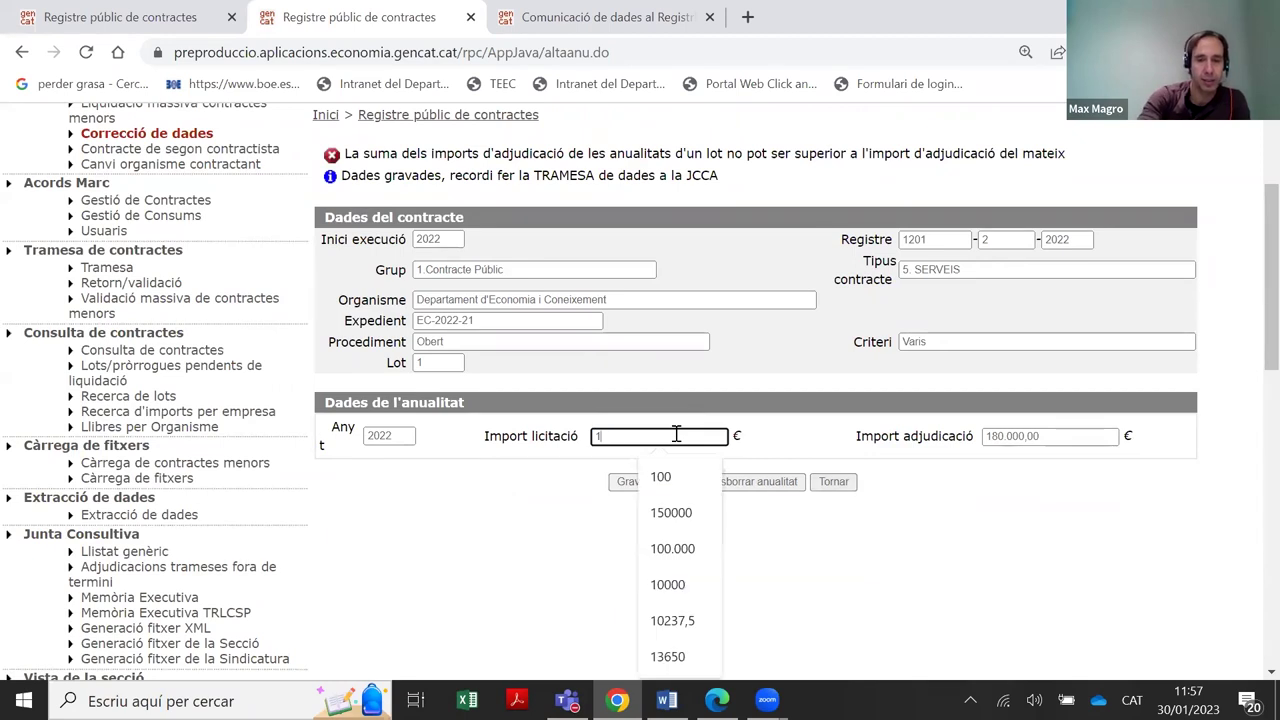
pyautogui.write('00.000')
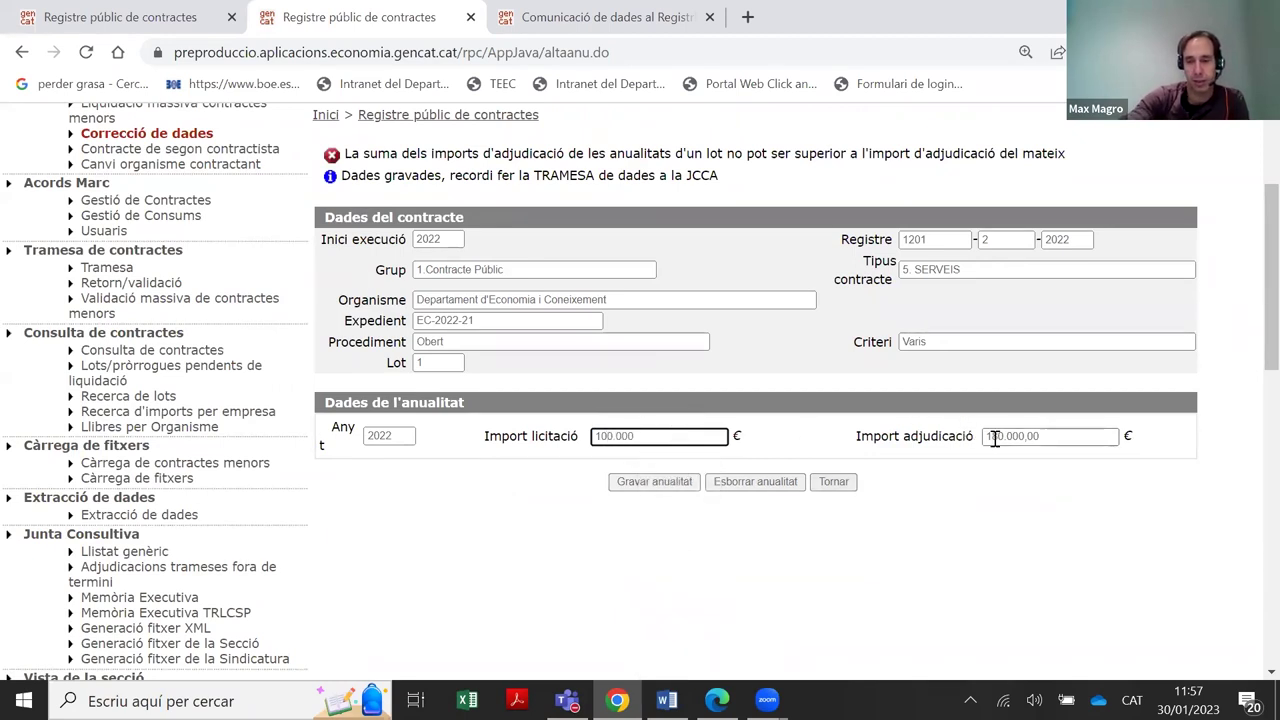
pyautogui.click(990, 437)
pyautogui.press('BackSpace')
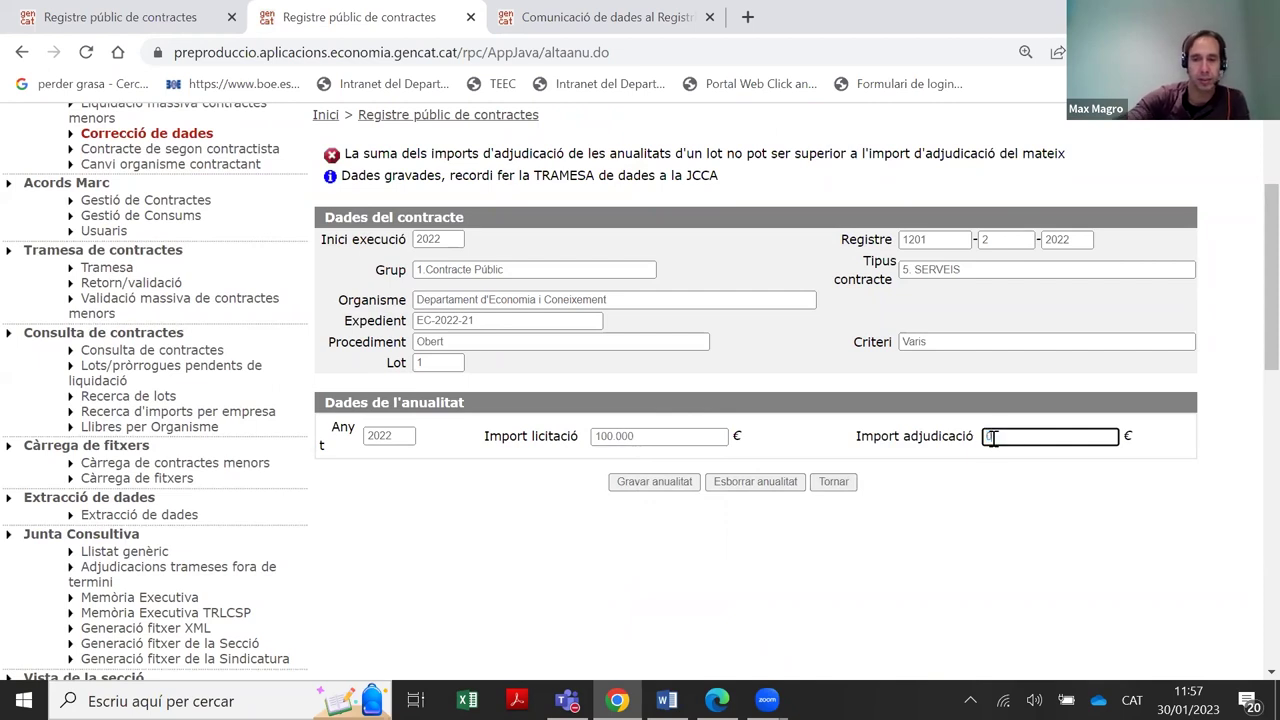
pyautogui.click(664, 483)
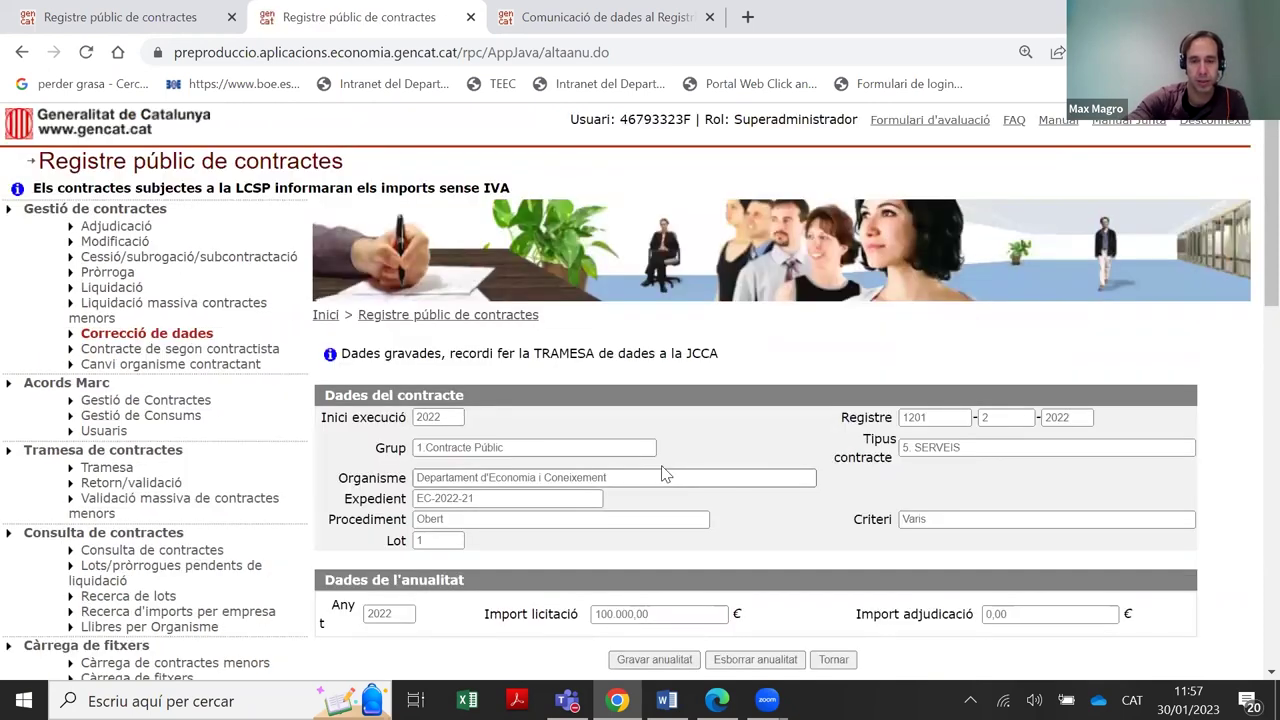
# Return to the lot's data and compare its 2022 and 2023 annuity amounts with the lot's award amount excluding VAT
pyautogui.click(833, 458)
pyautogui.scroll(-15, 800, 395)
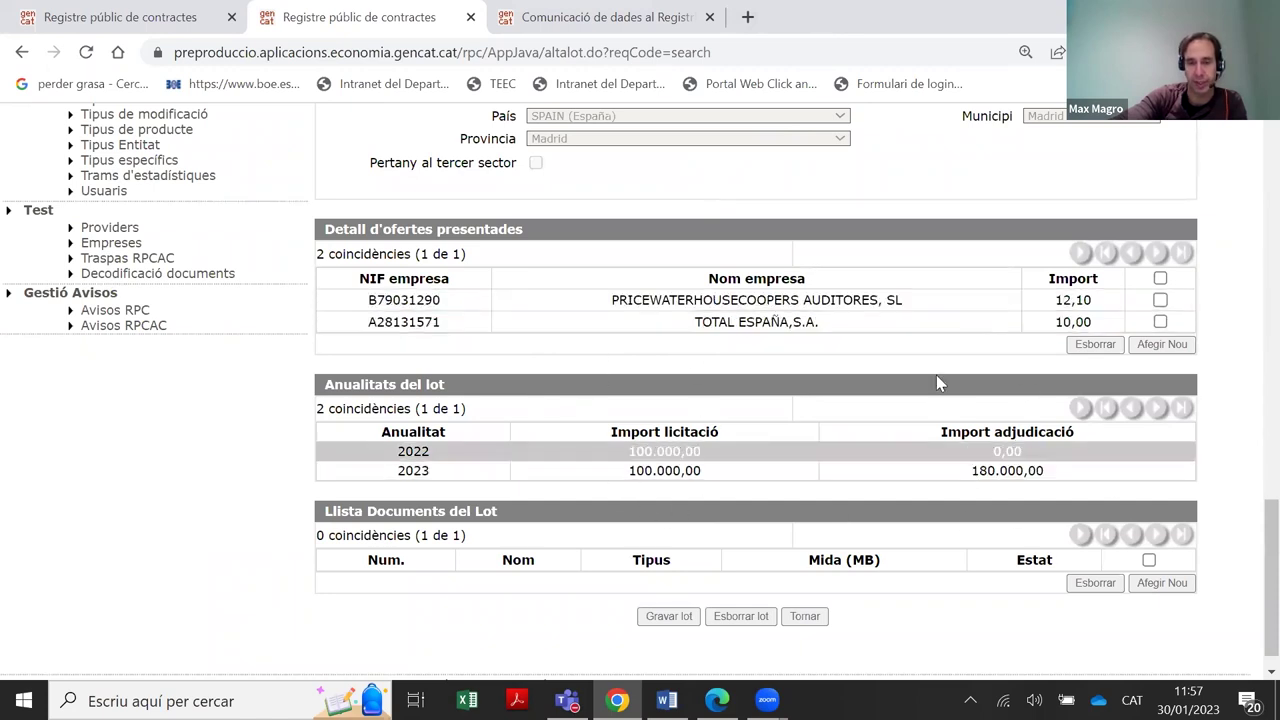
pyautogui.scroll(6, 925, 370)
pyautogui.scroll(4, 925, 370)
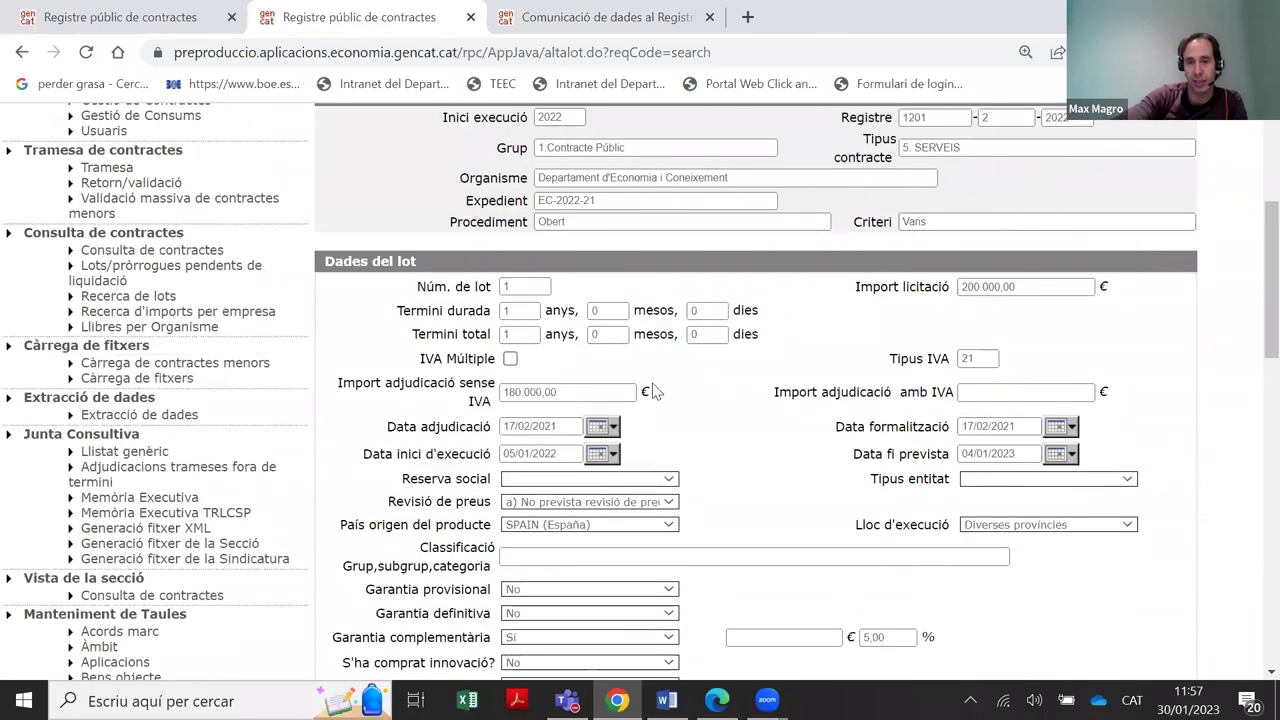
pyautogui.doubleClick(560, 392)
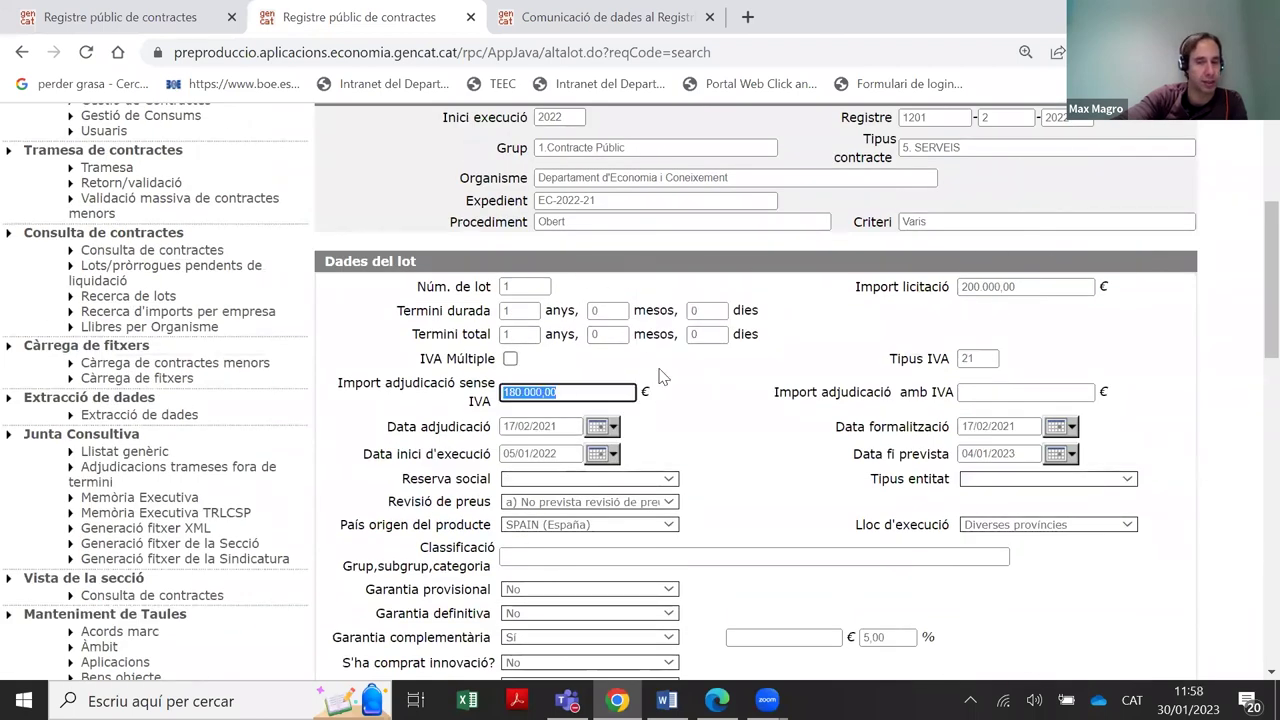
pyautogui.click(720, 393)
pyautogui.scroll(-6, 738, 362)
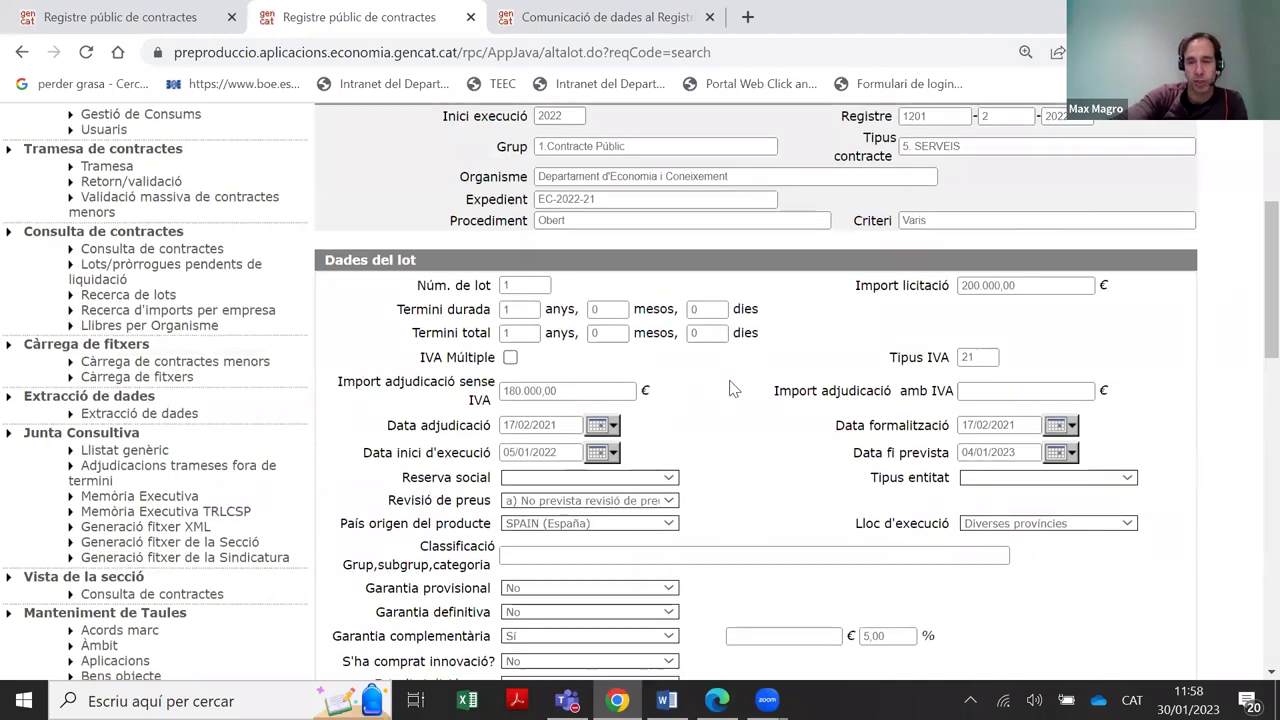
pyautogui.scroll(-2, 728, 372)
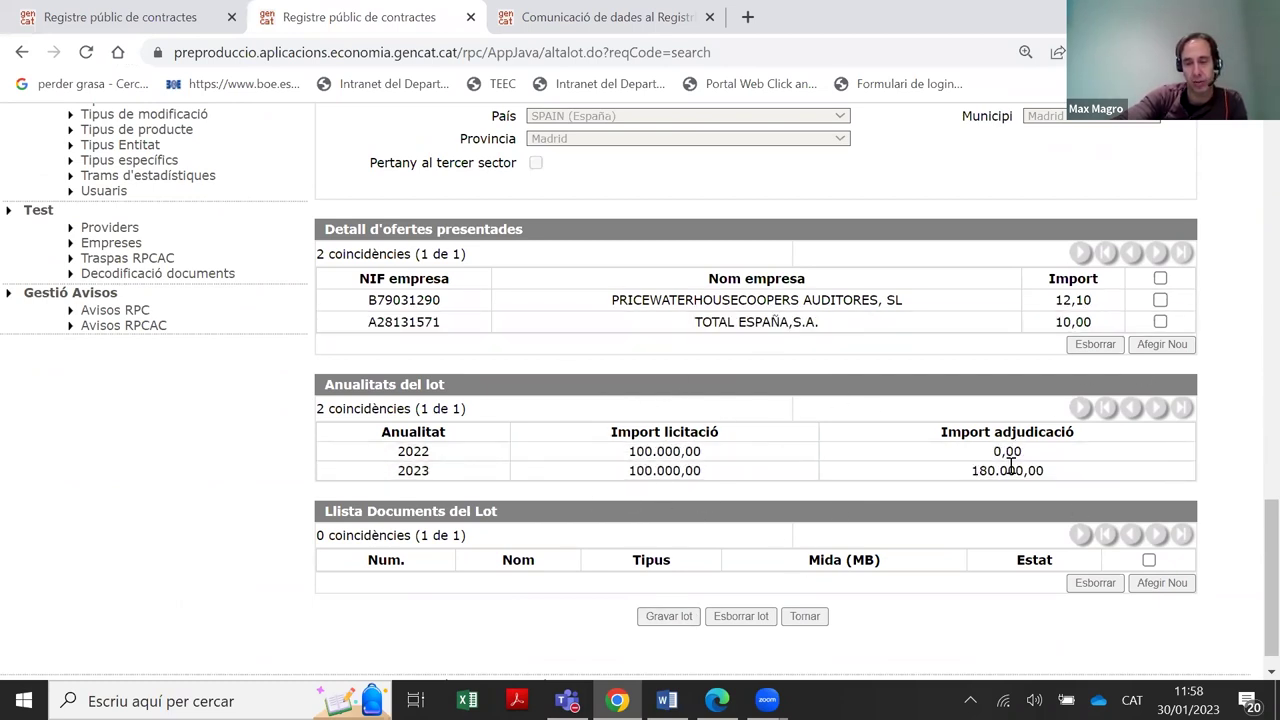
pyautogui.scroll(15, 931, 497)
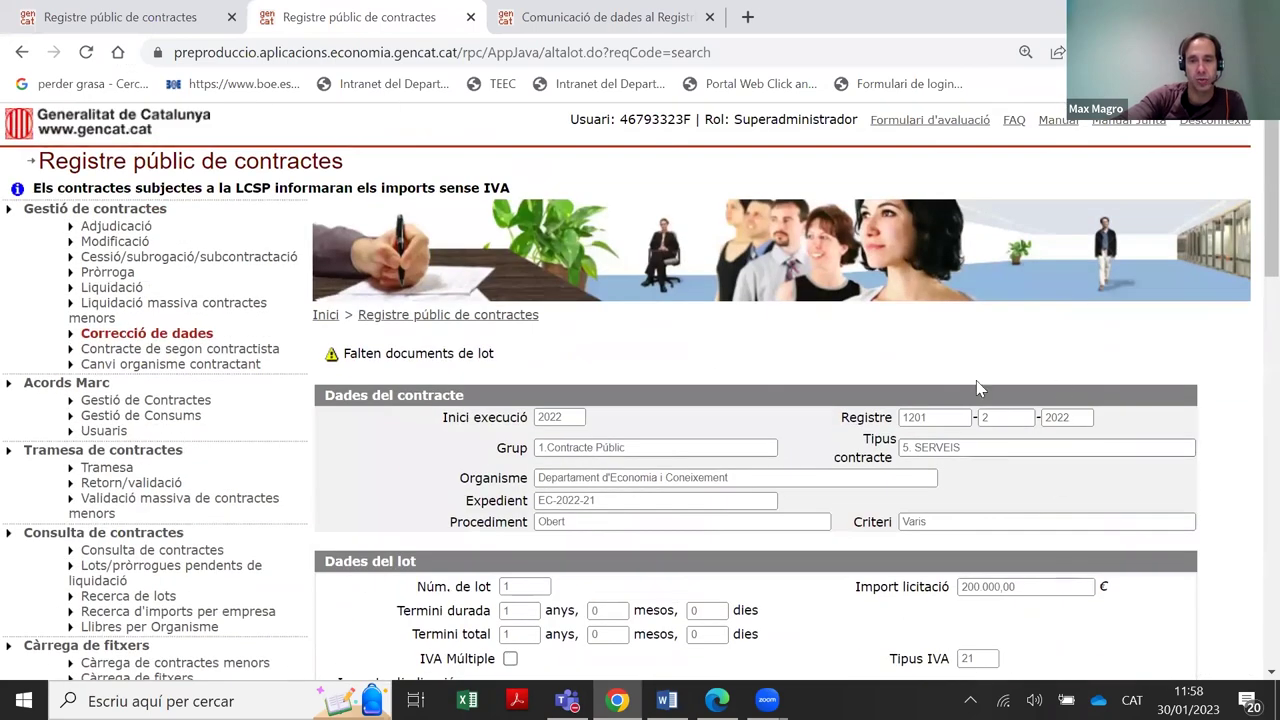
pyautogui.scroll(-3, 975, 385)
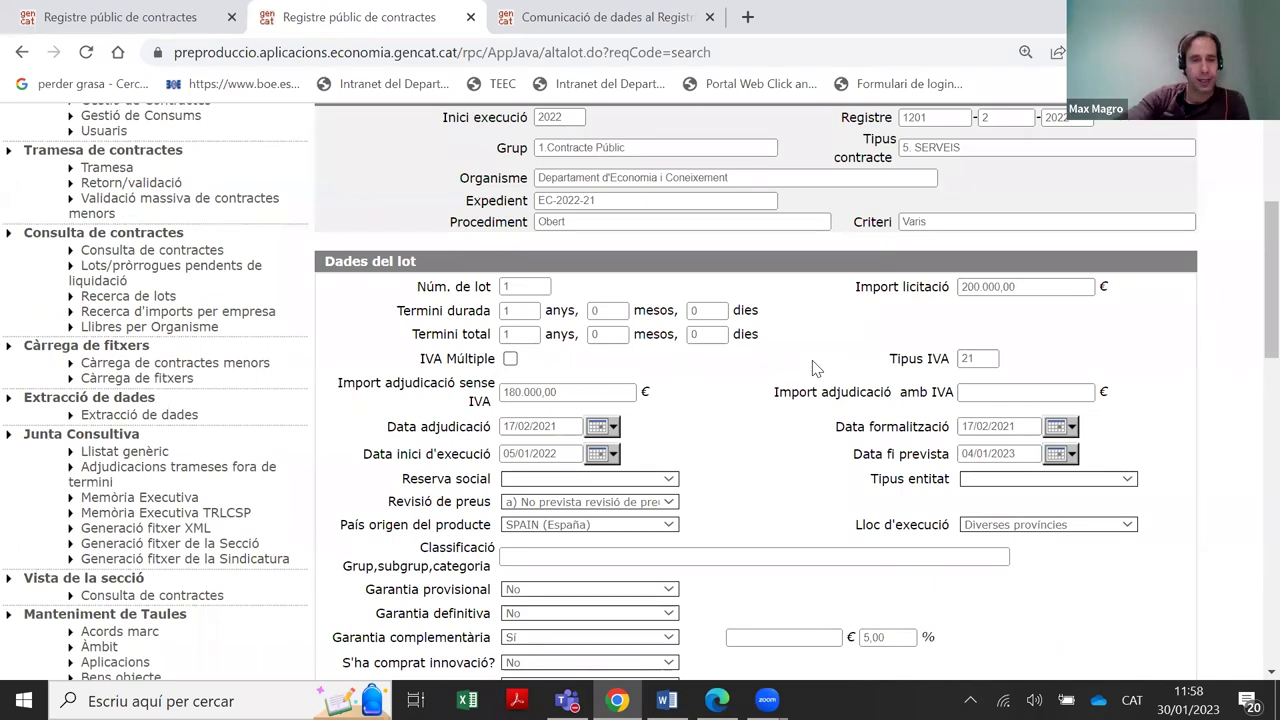
pyautogui.scroll(3, 812, 368)
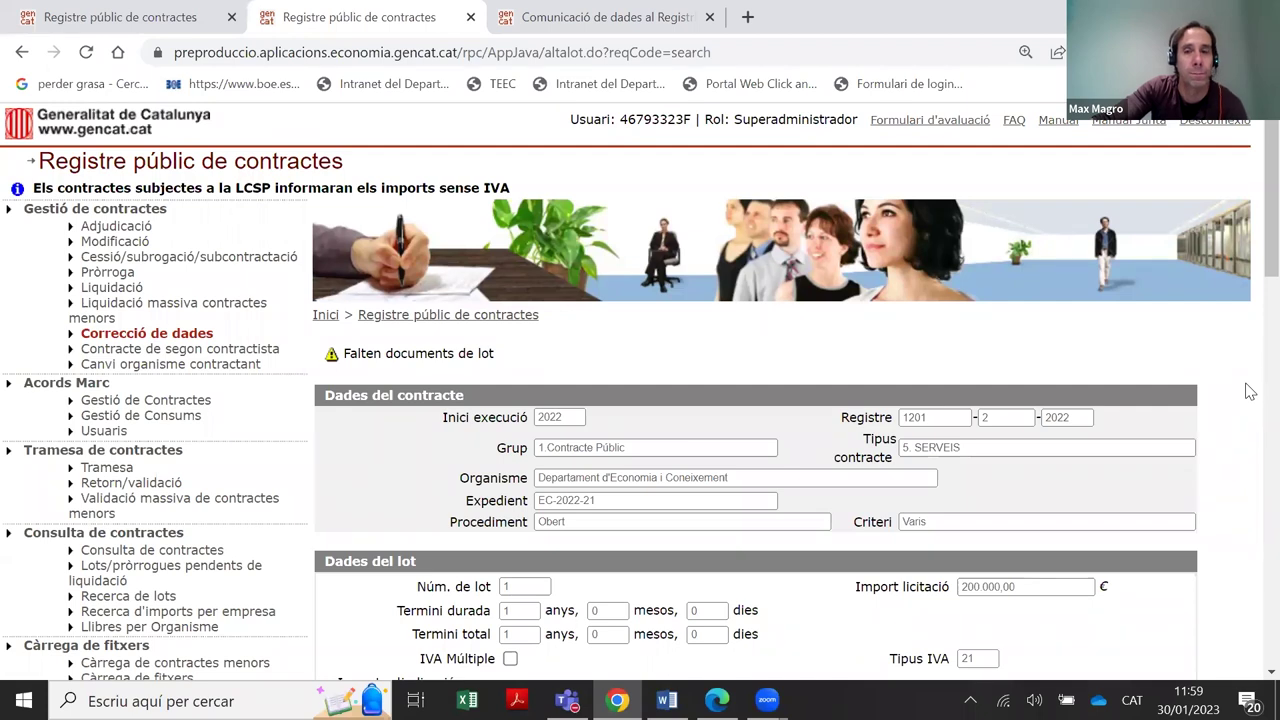
pyautogui.scroll(-1, 1252, 284)
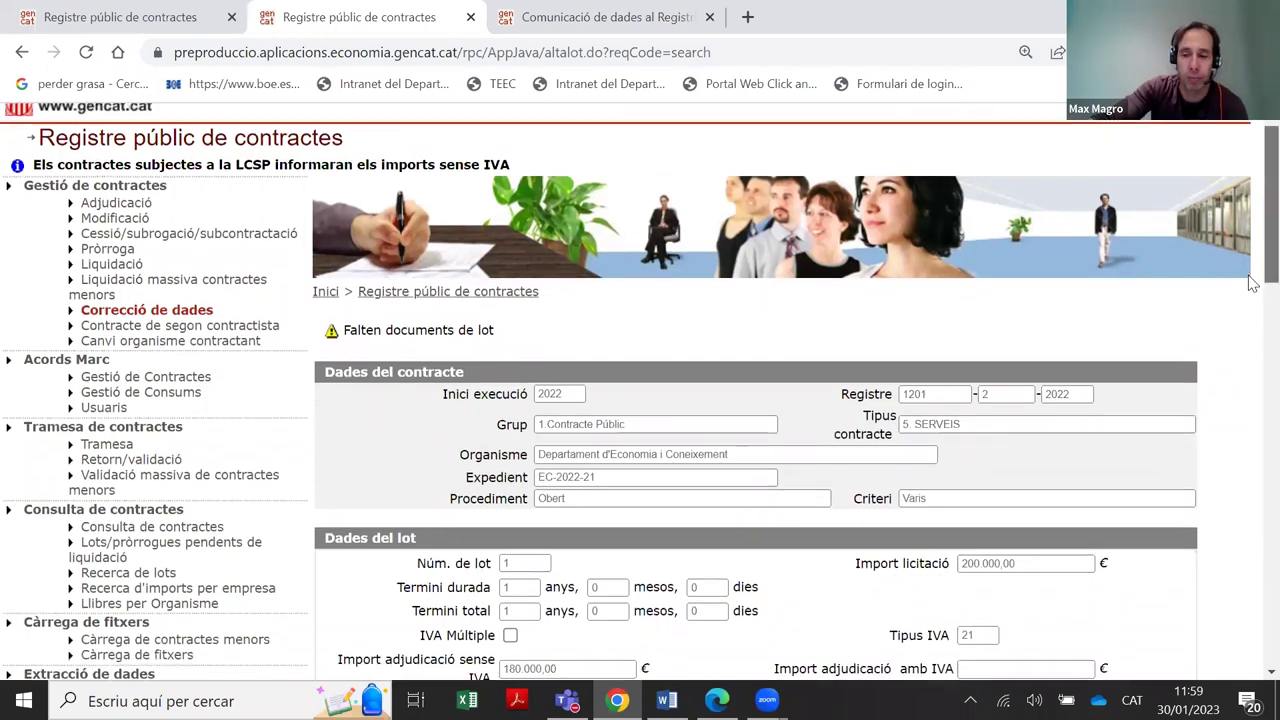
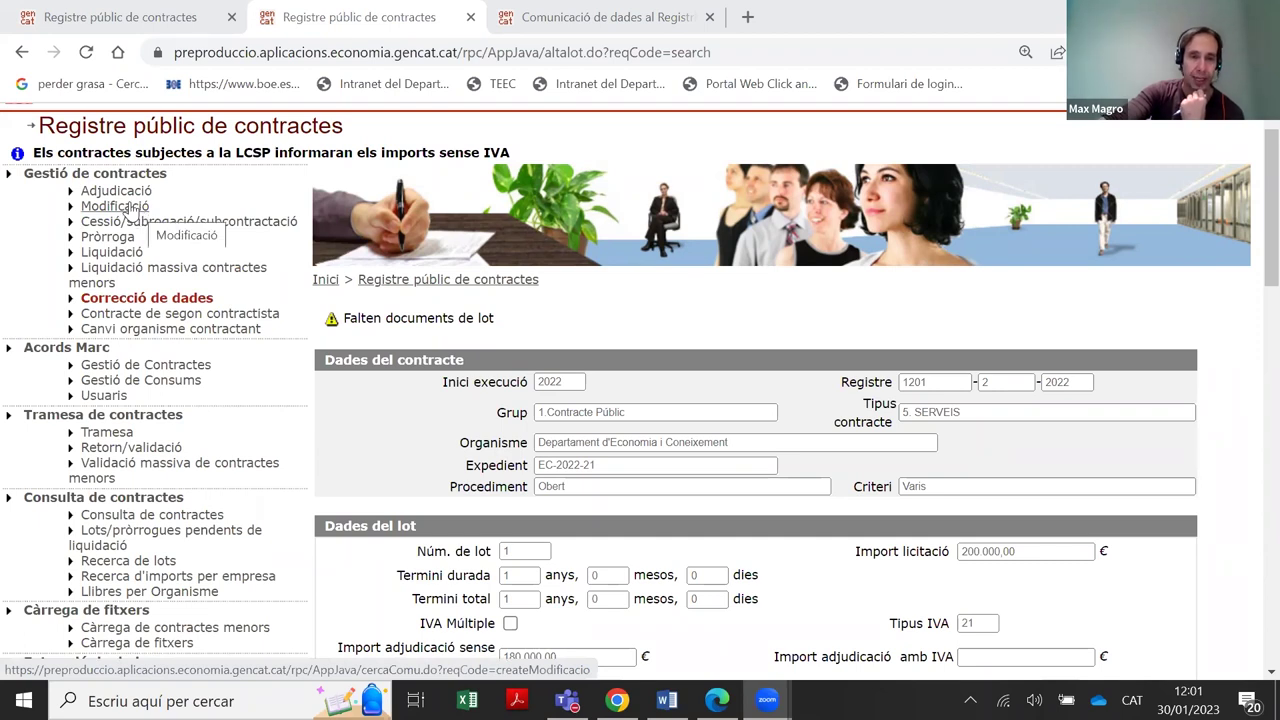
# Start a contract modification and search for contracts of contracting body 111 with execution year 2022
pyautogui.click(127, 203)
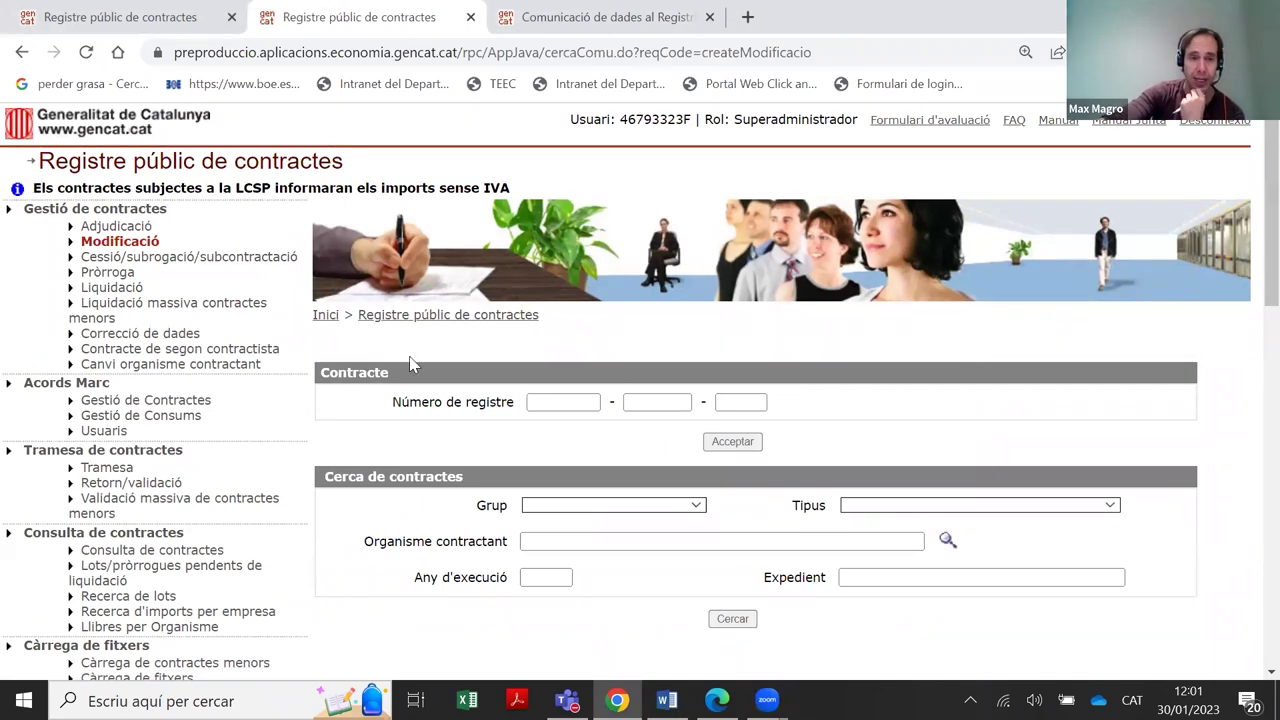
pyautogui.scroll(-1, 787, 430)
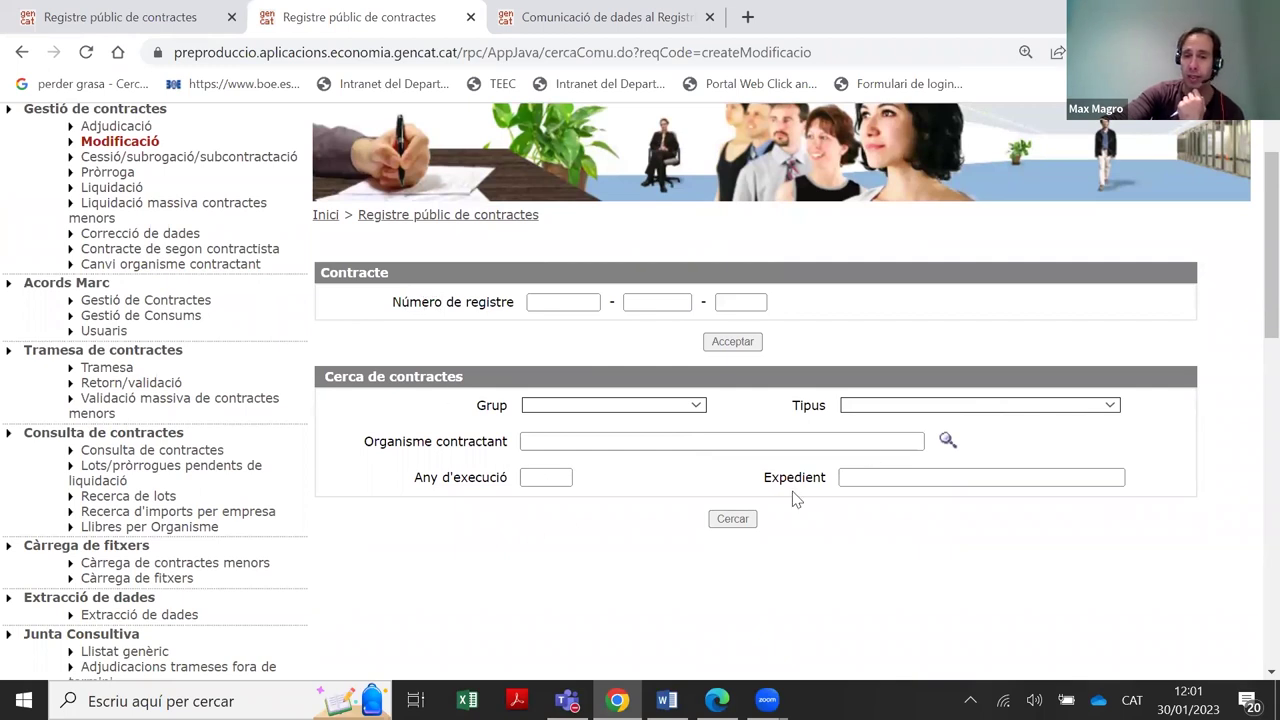
pyautogui.click(691, 440)
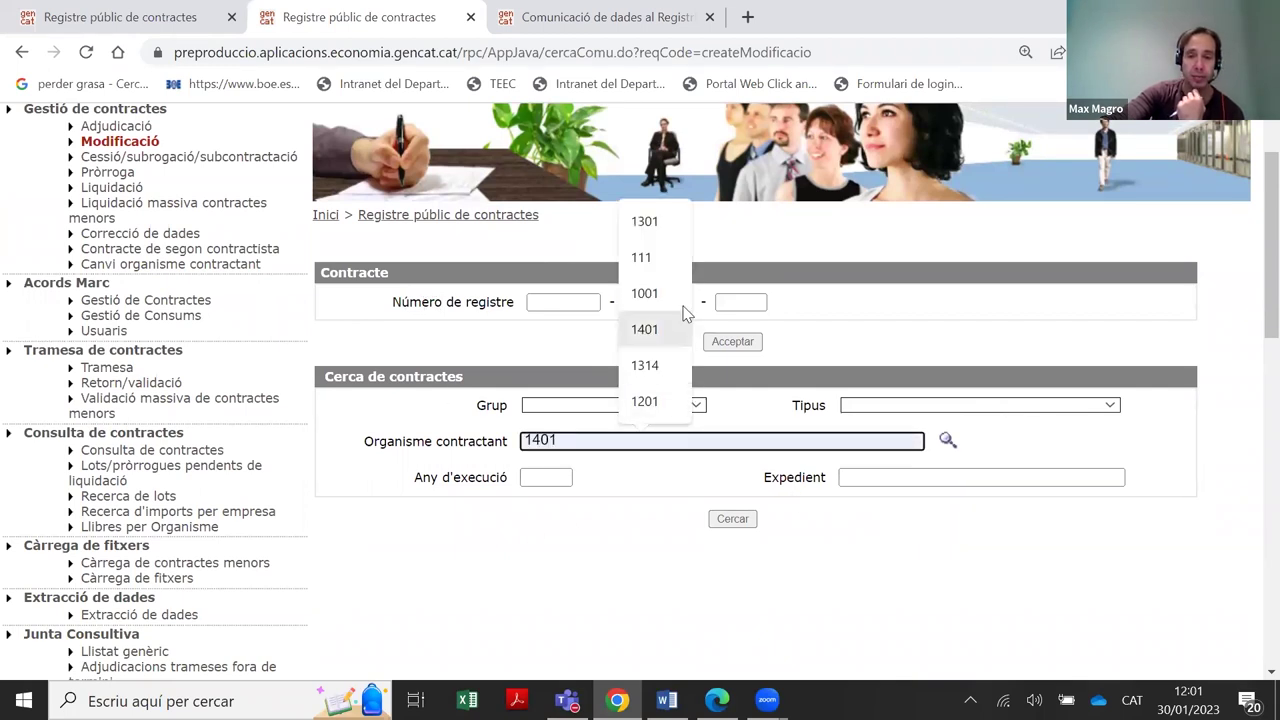
pyautogui.click(655, 257)
pyautogui.click(546, 477)
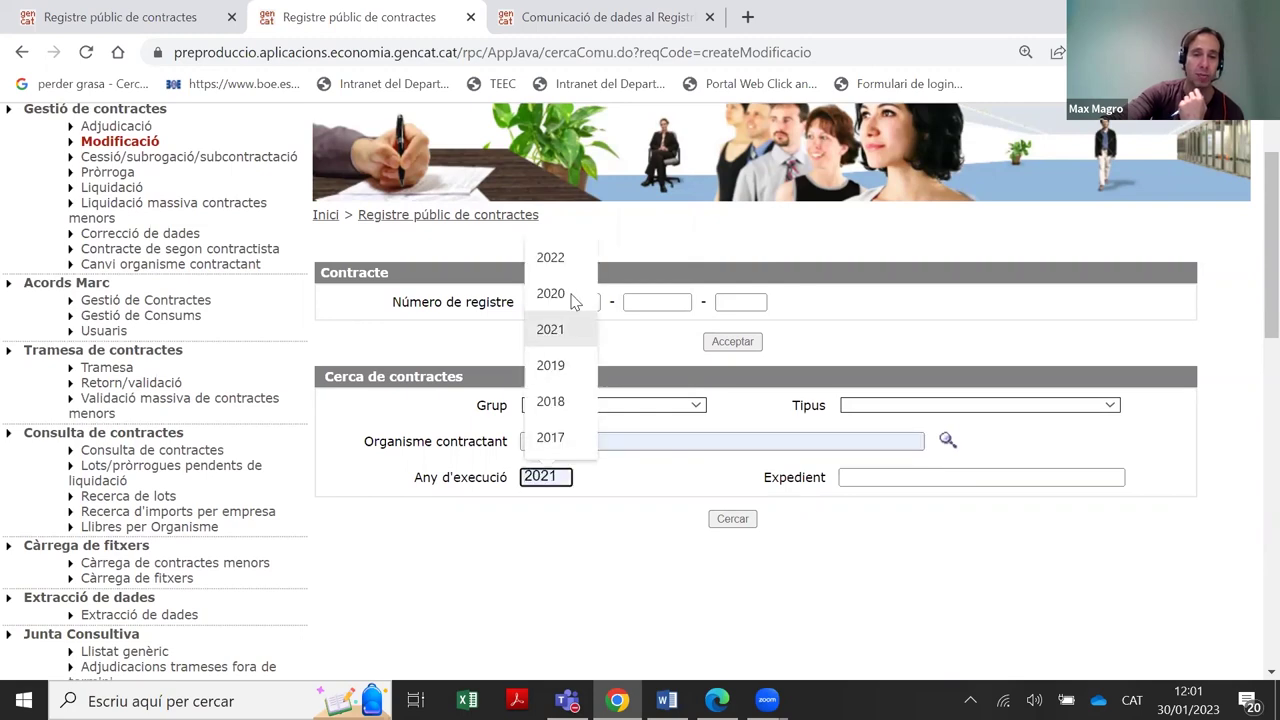
pyautogui.click(556, 264)
pyautogui.click(733, 519)
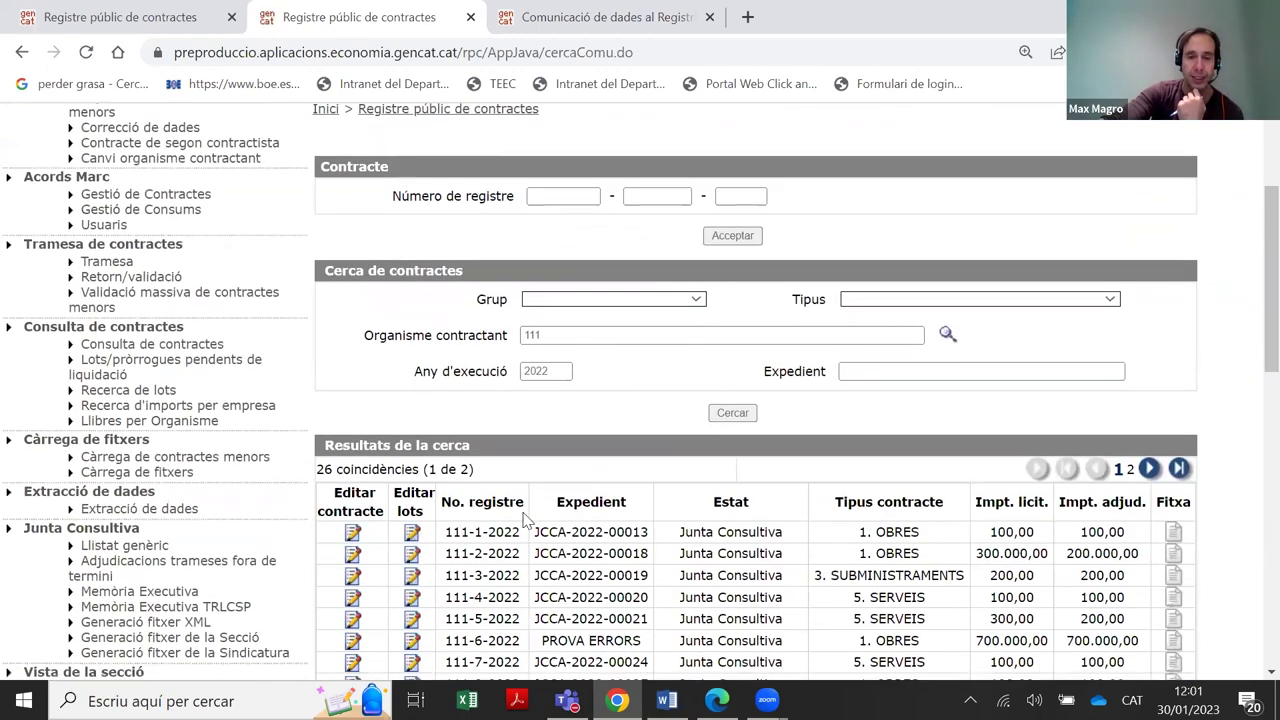
# Try to open contract 111-4-2022 from the search results for modification
pyautogui.scroll(-2, 525, 517)
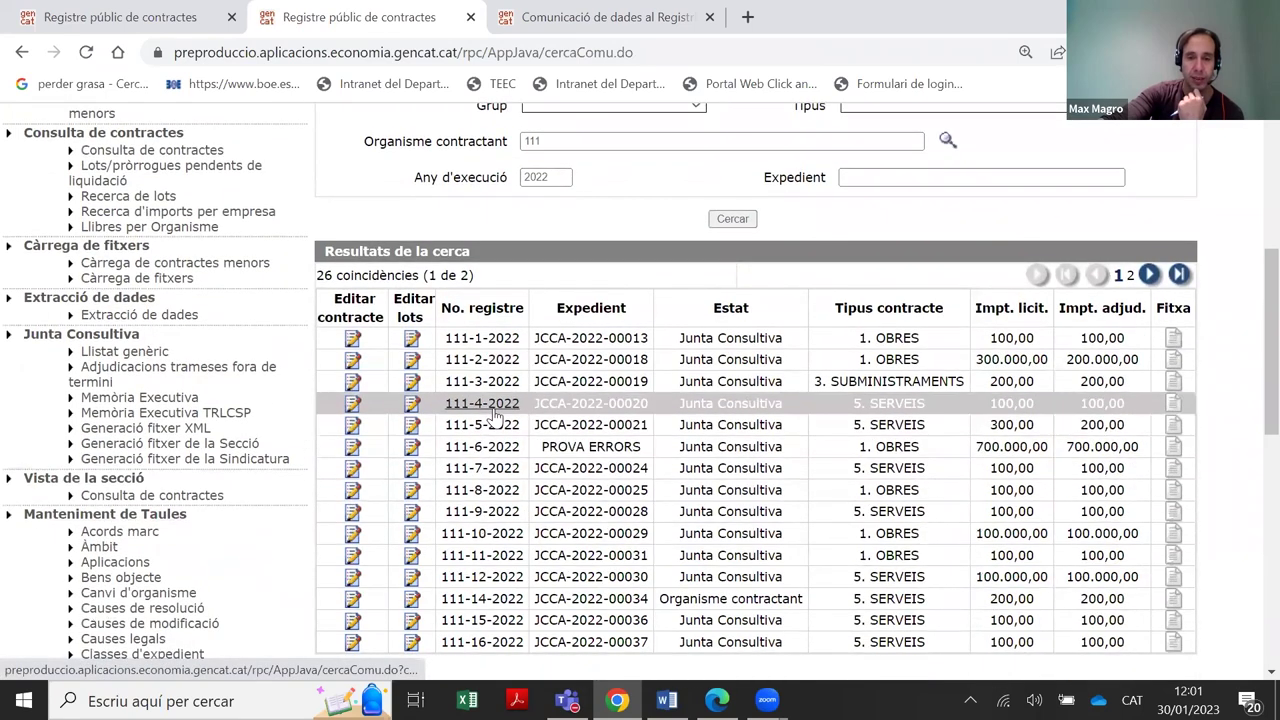
pyautogui.click(491, 410)
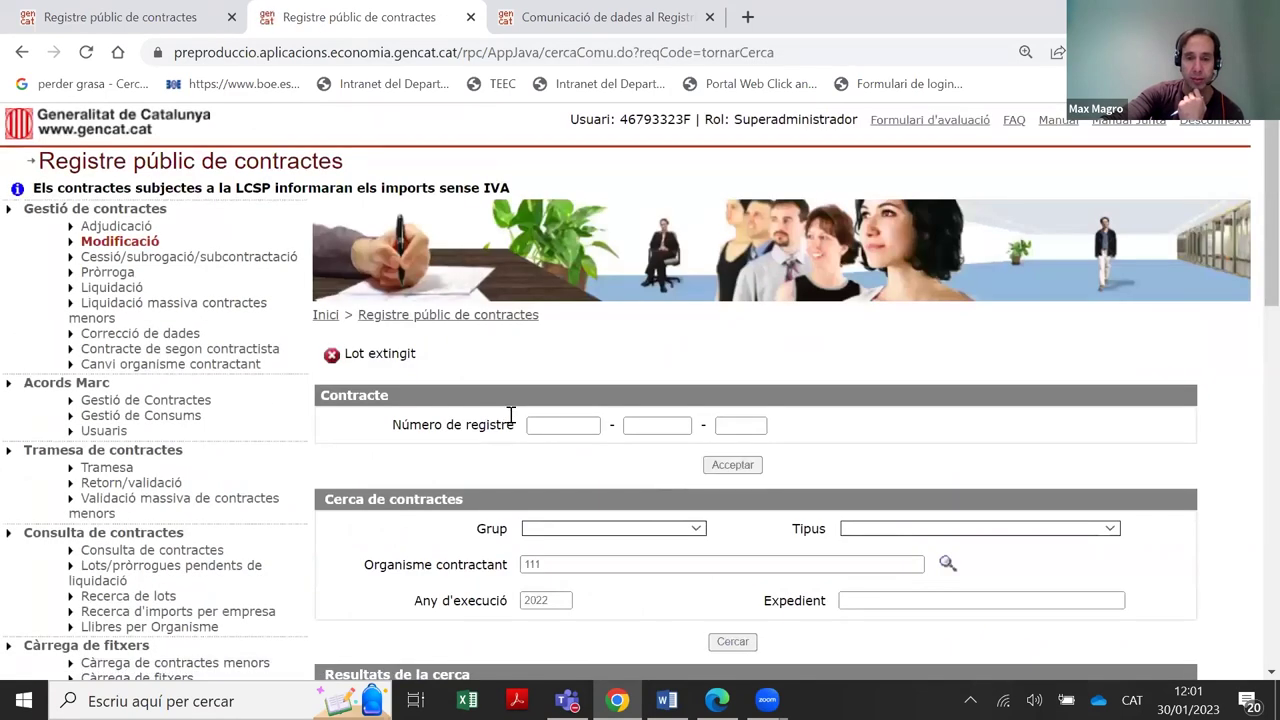
pyautogui.scroll(-3, 509, 420)
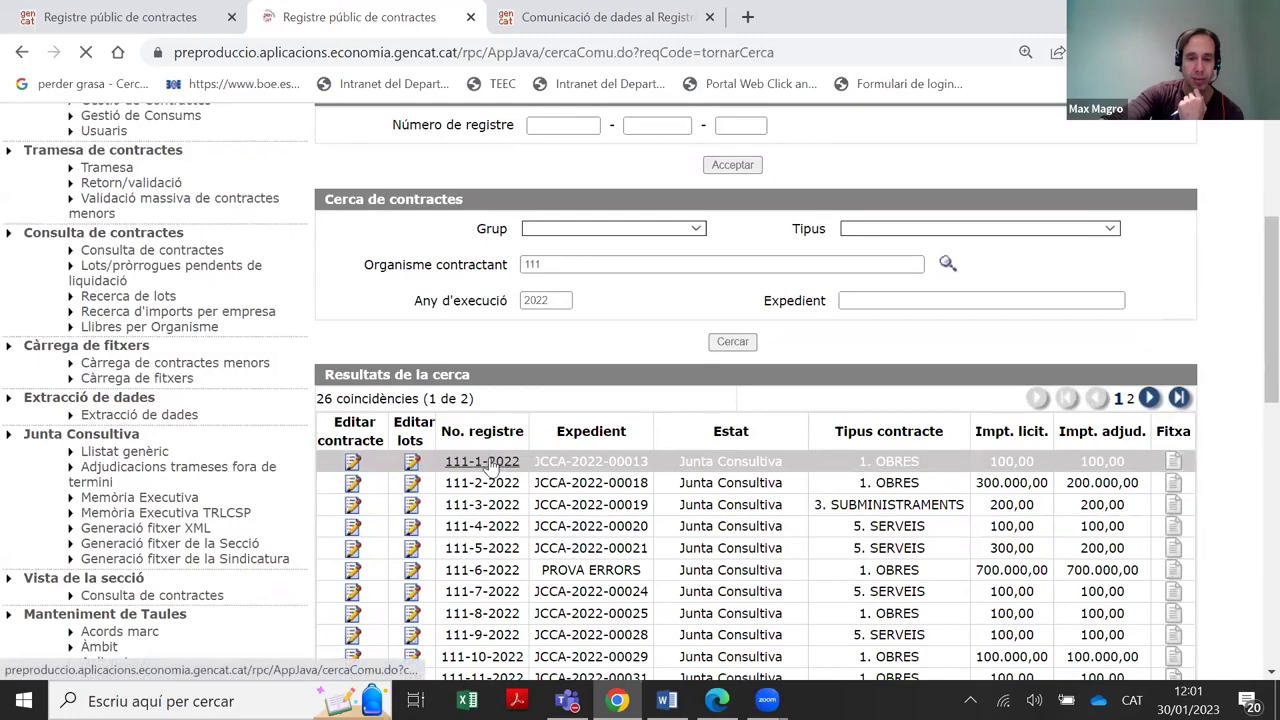
pyautogui.scroll(2, 500, 450)
# Open contract 111-11-2022 from the search results and go to its lot modification data
pyautogui.scroll(-5, 495, 480)
pyautogui.click(493, 478)
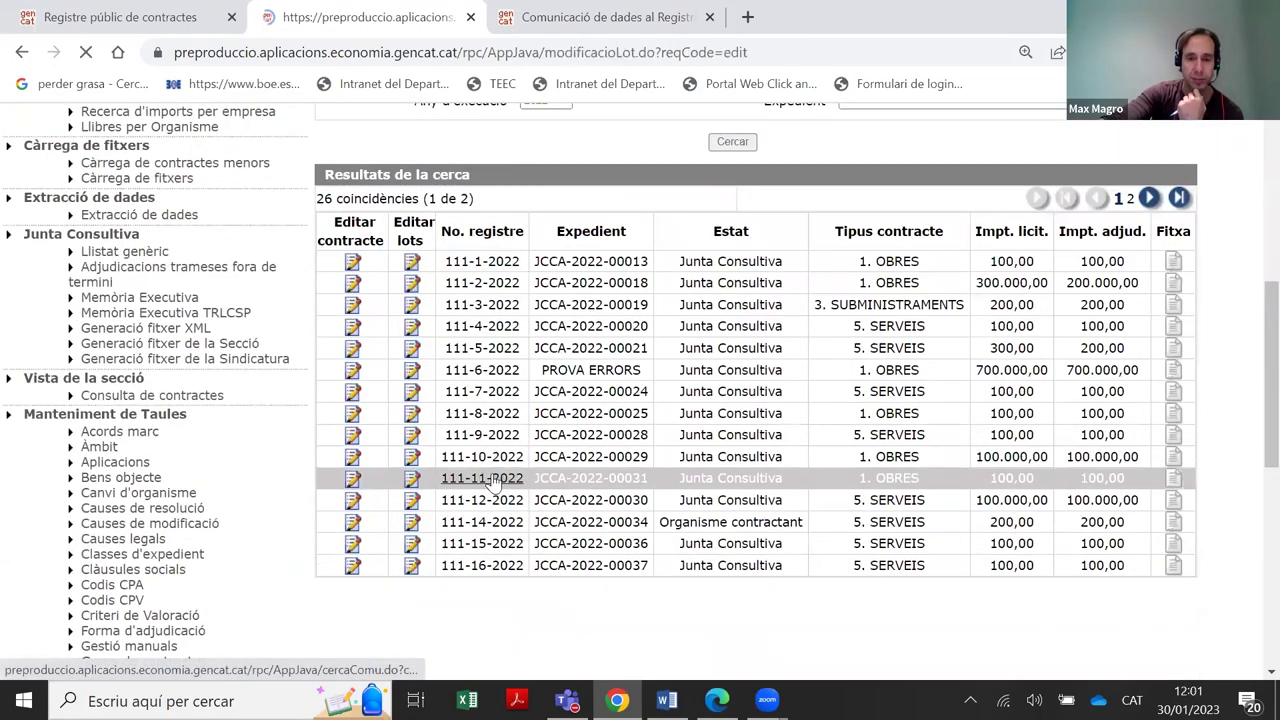
pyautogui.scroll(-2, 497, 474)
pyautogui.scroll(-4, 497, 474)
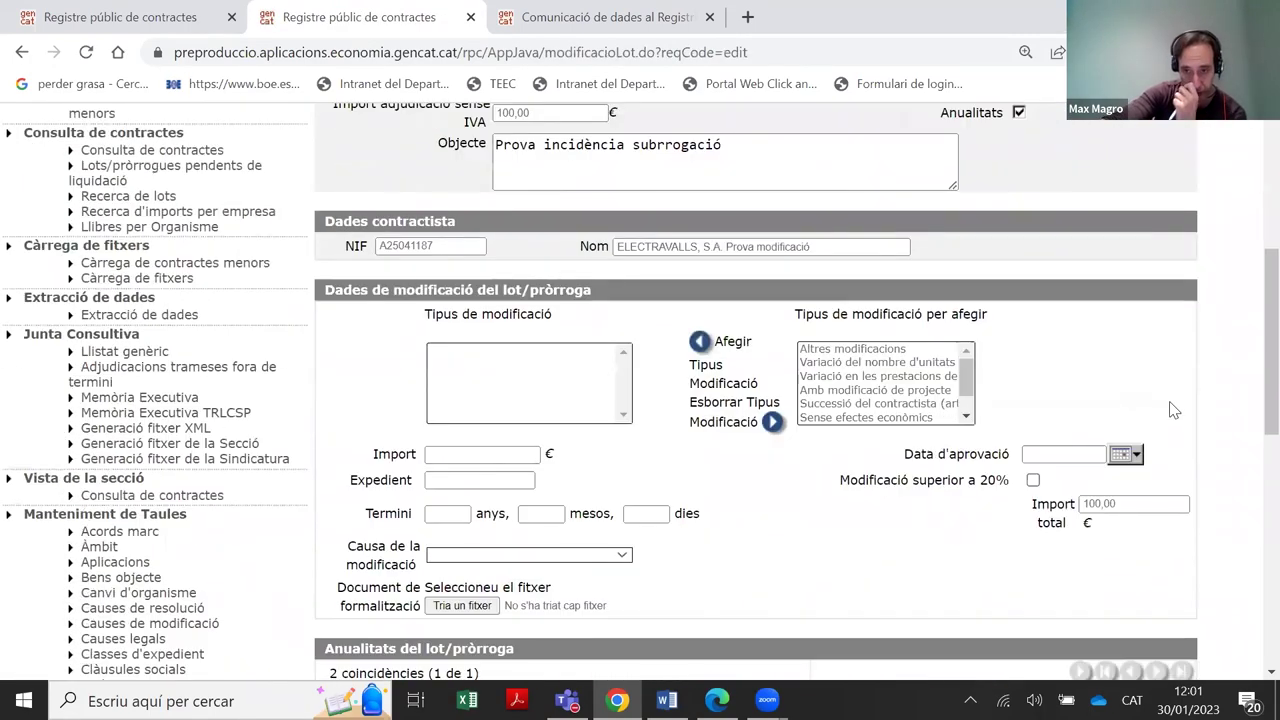
pyautogui.scroll(2, 1150, 397)
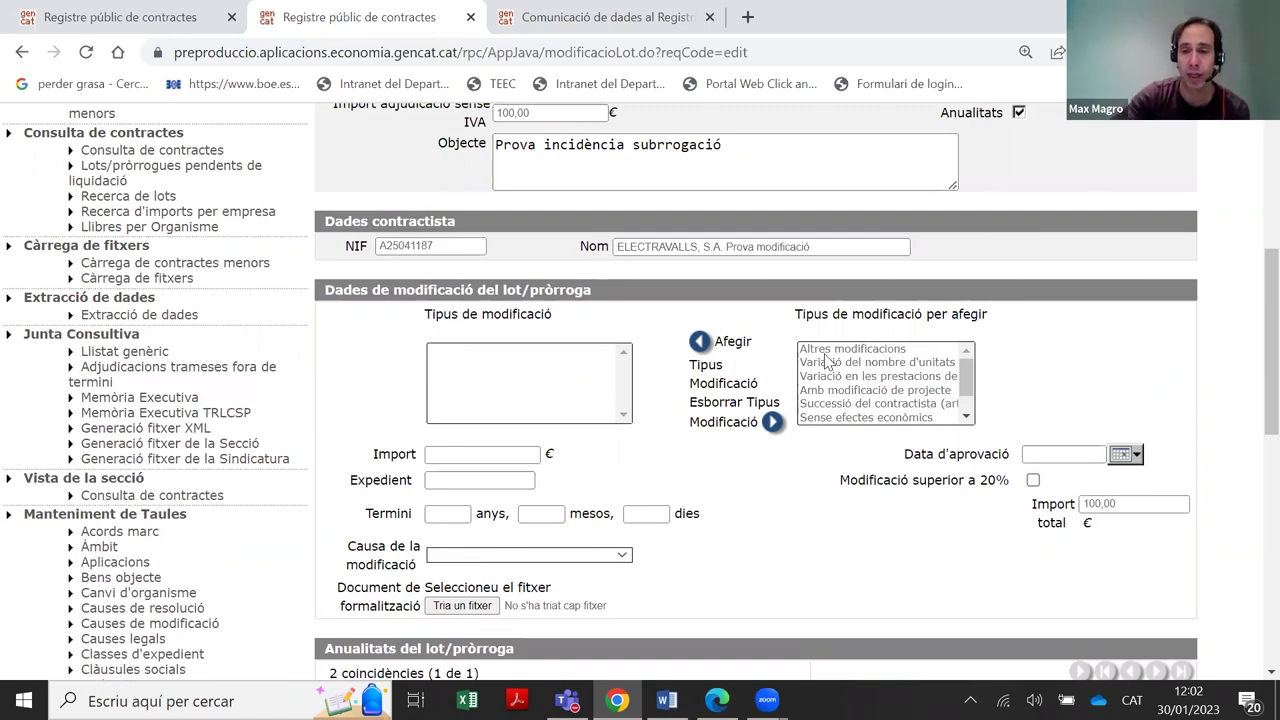
# Add the modification types "Sense efectes econòmics", "Variació del termini d'execució" and "Variació en les prestacions" to the lot
pyautogui.click(967, 417)
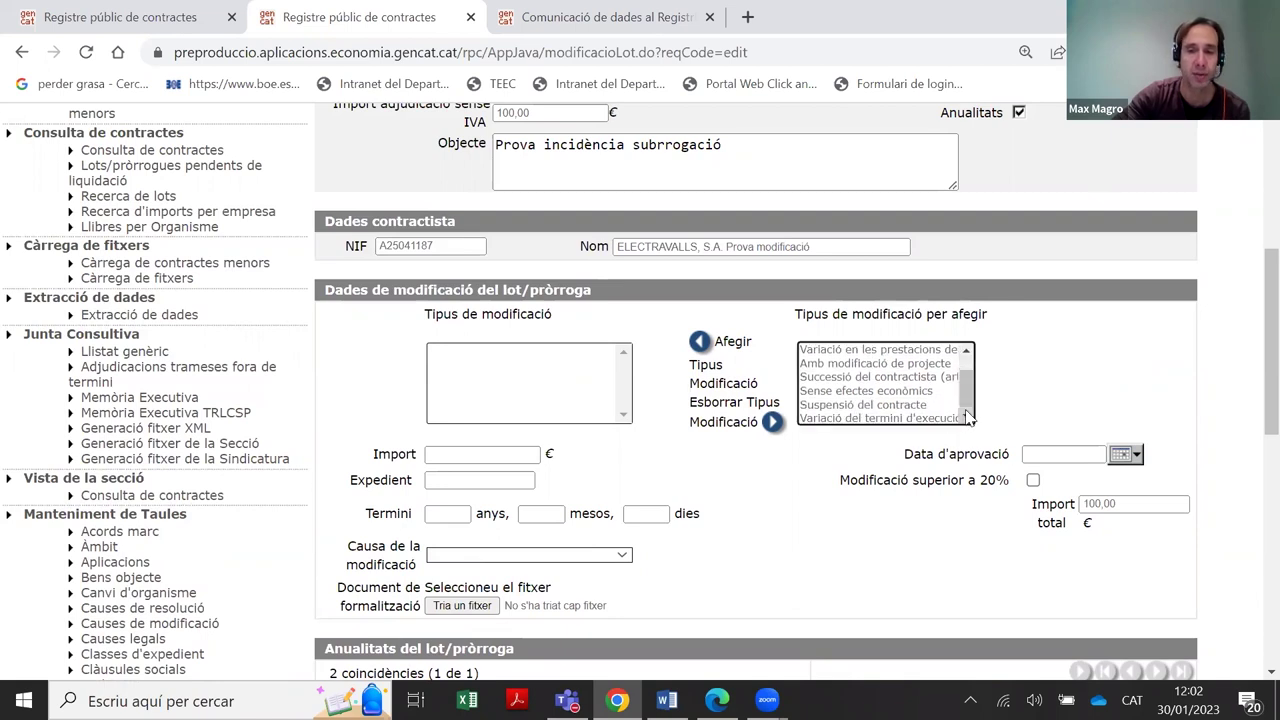
pyautogui.click(905, 390)
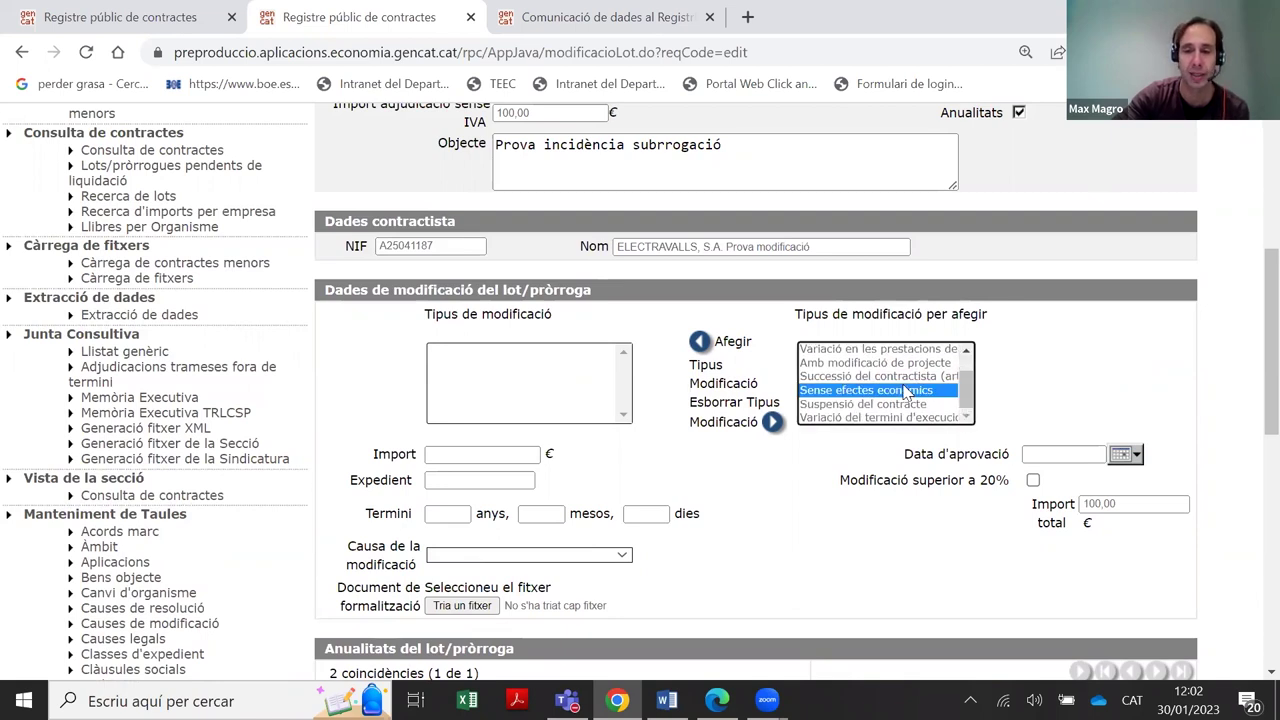
pyautogui.click(700, 342)
pyautogui.click(905, 417)
pyautogui.click(701, 343)
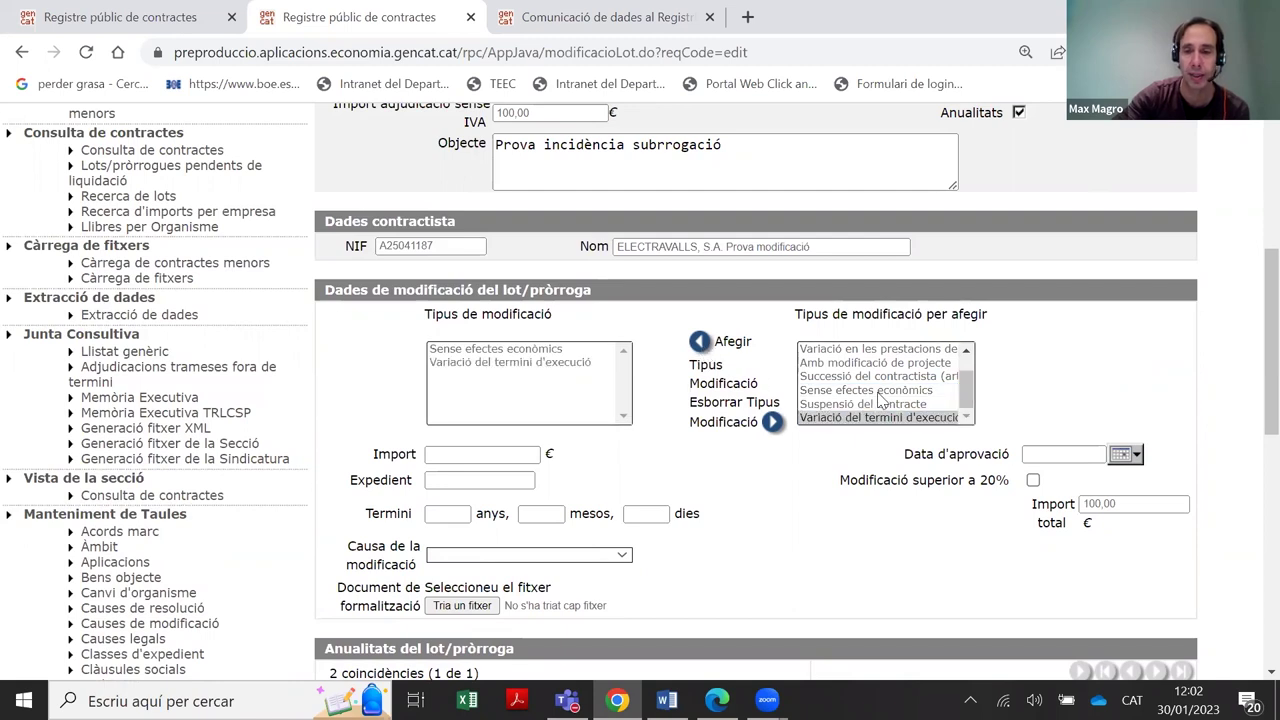
pyautogui.click(700, 342)
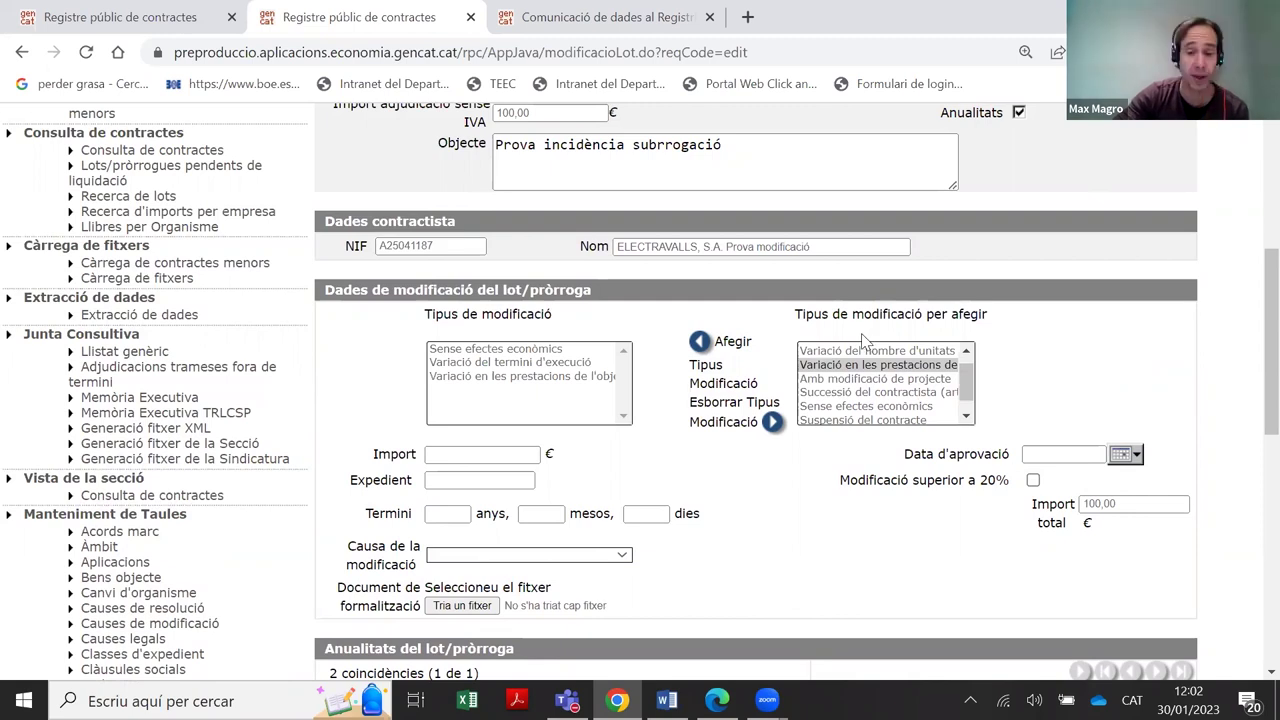
# Enter 1.000 € as the amount of the lot modification
pyautogui.scroll(-1, 760, 355)
pyautogui.click(492, 358)
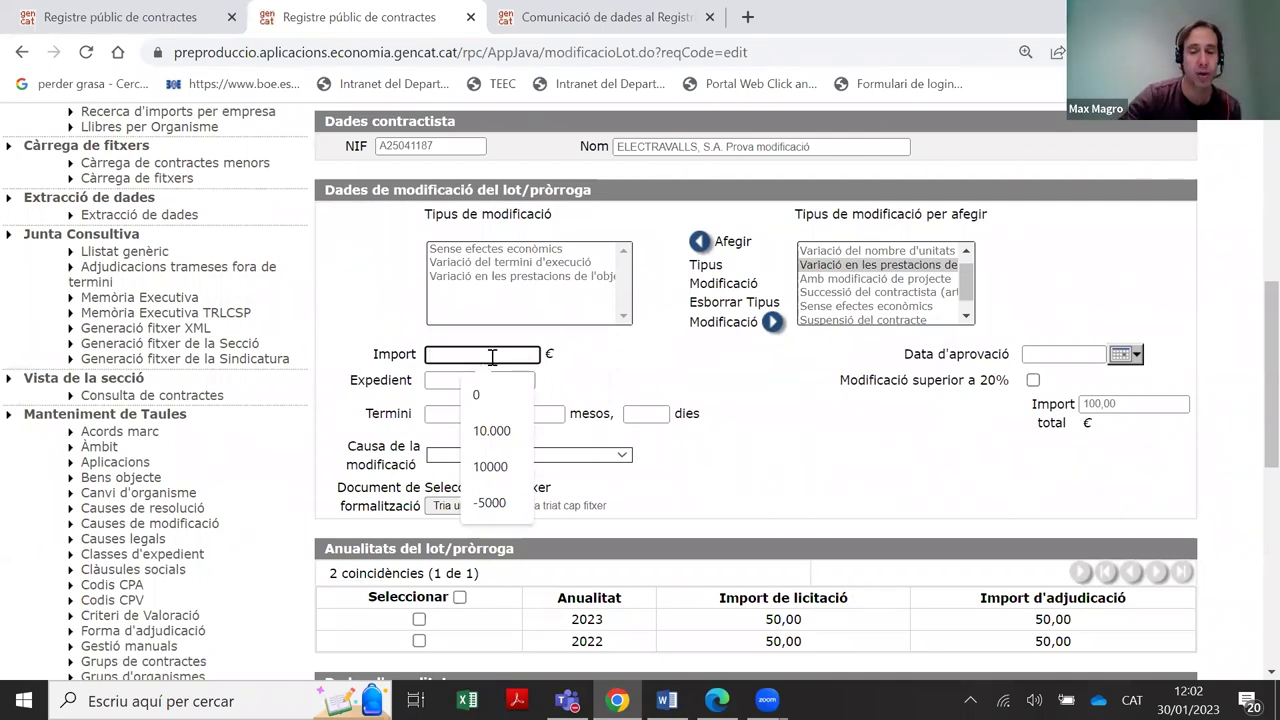
pyautogui.write('1')
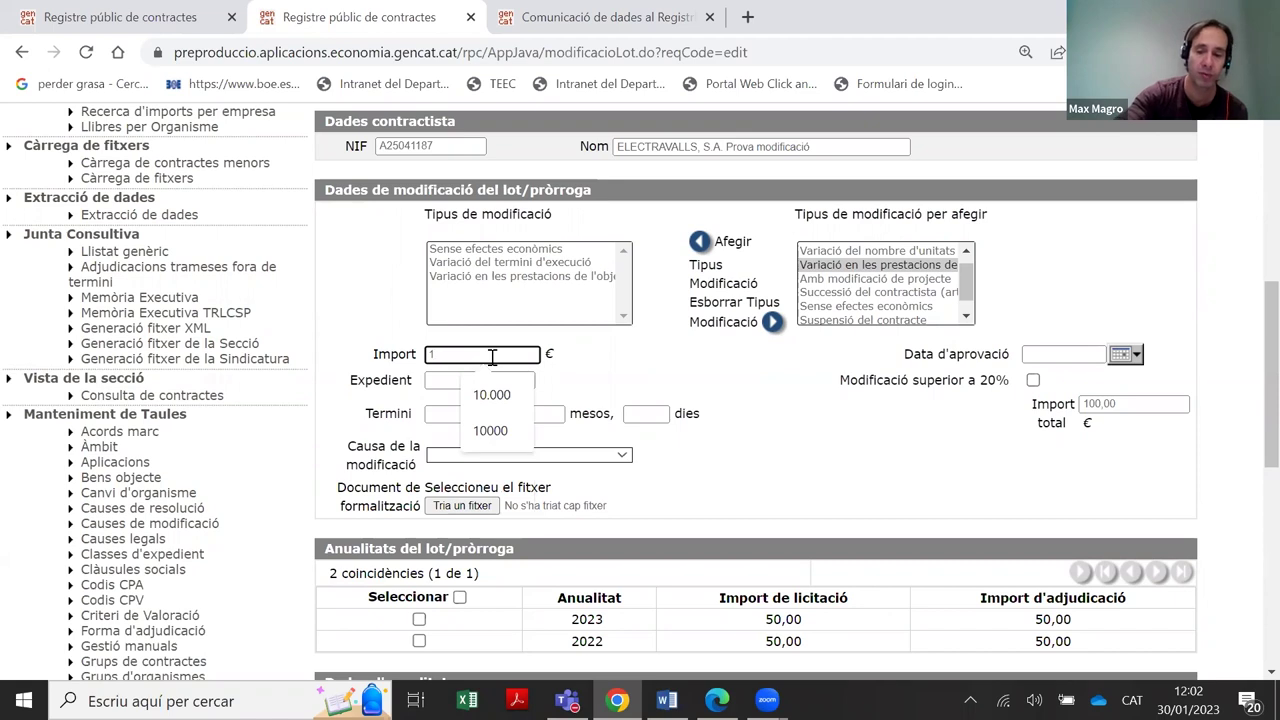
pyautogui.write('.000')
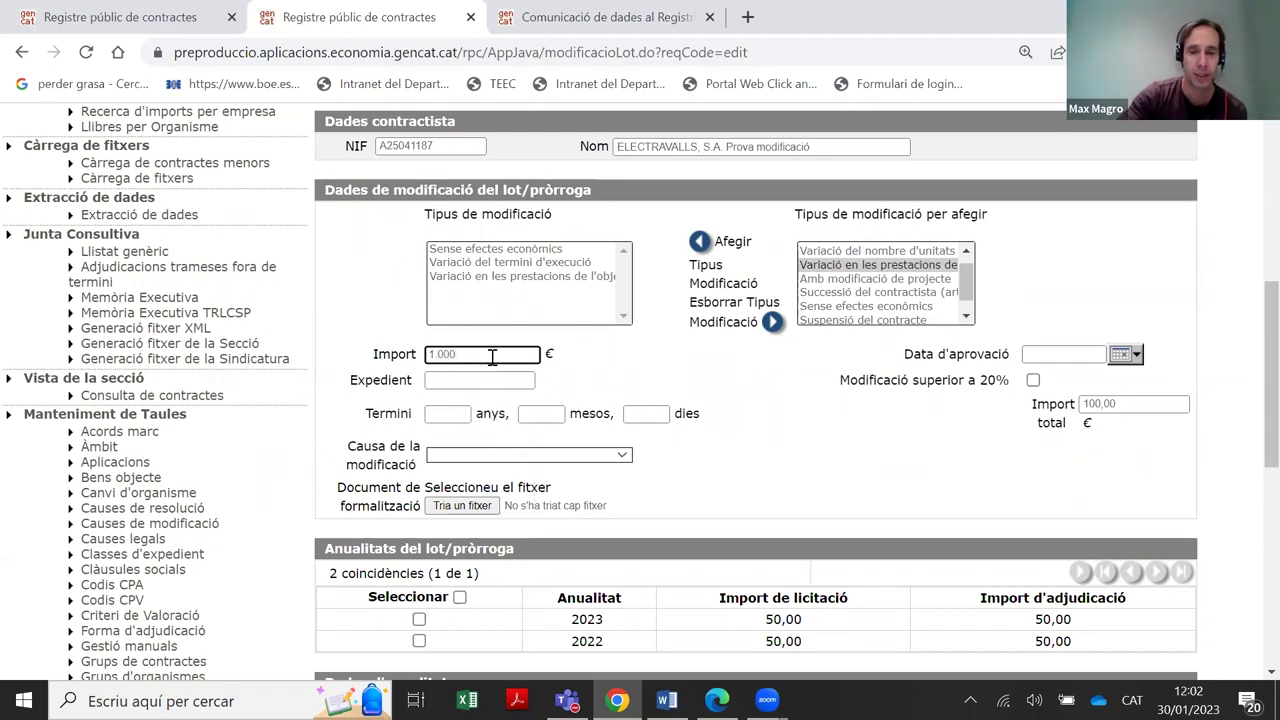
# Set the amount of the lot modification to -5000 €
pyautogui.press('BackSpace')
pyautogui.press('BackSpace')
pyautogui.press('BackSpace')
pyautogui.write('-')
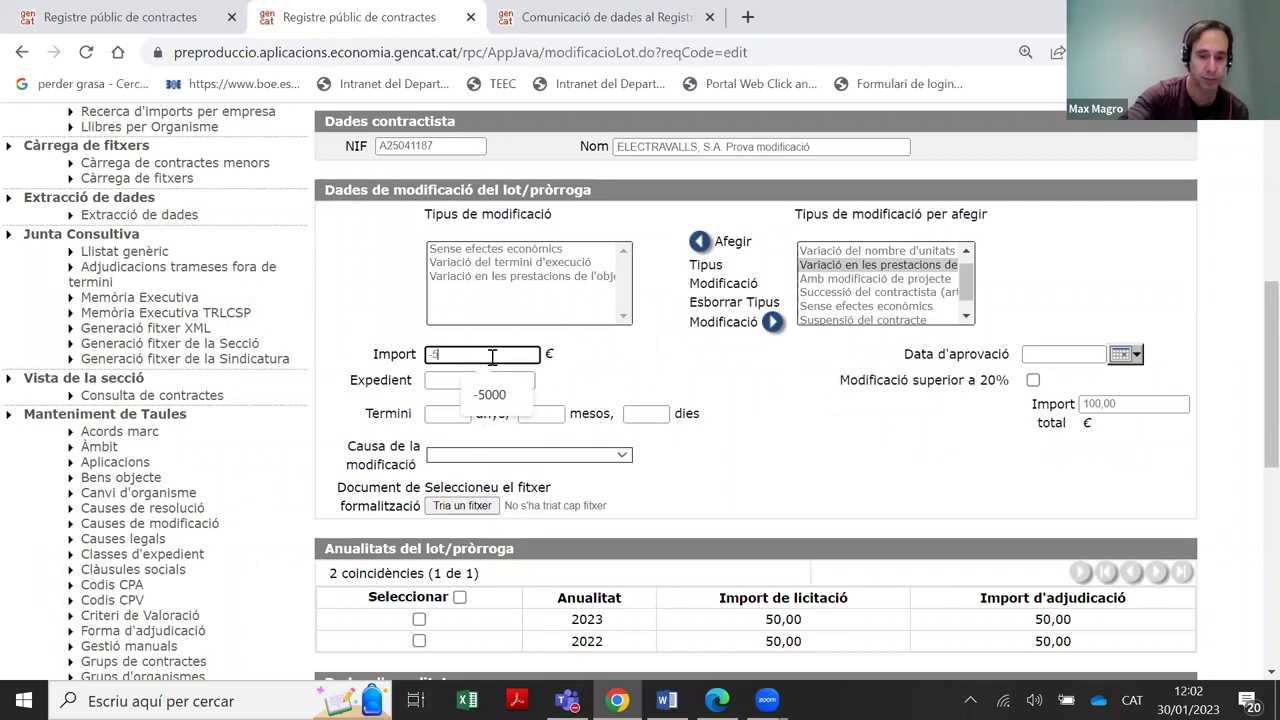
pyautogui.write('5000')
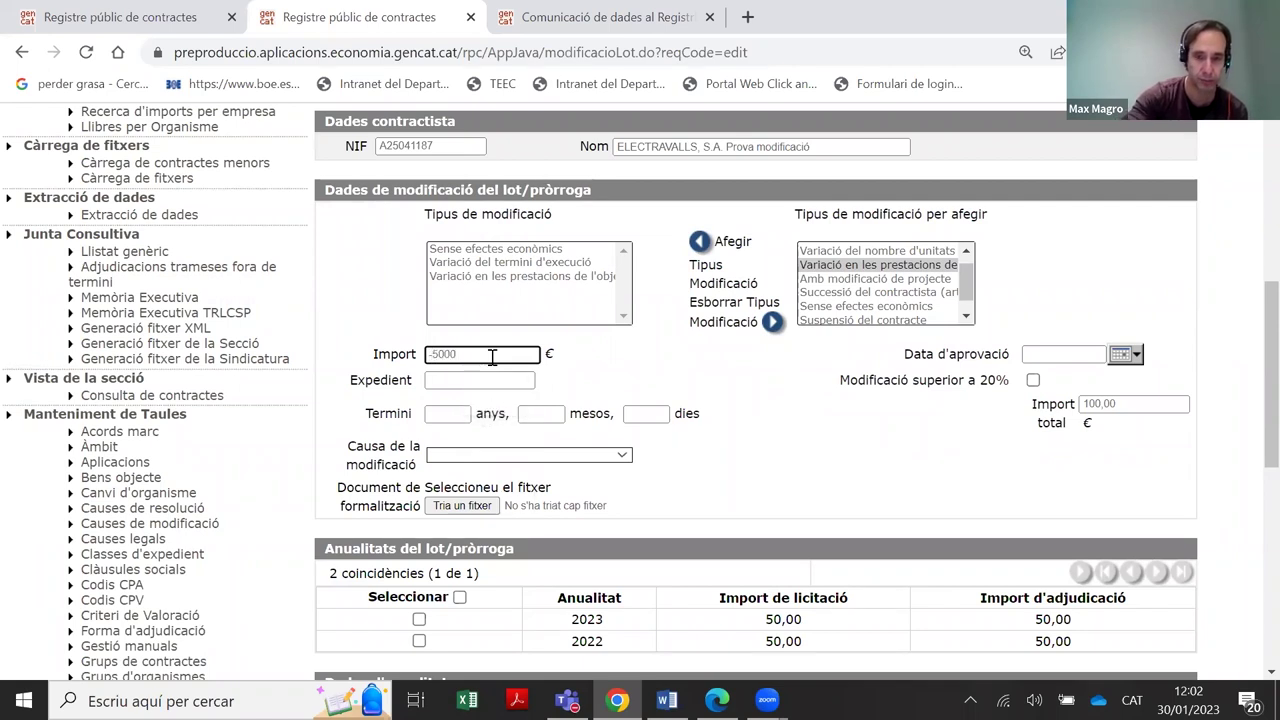
pyautogui.press('Tab')
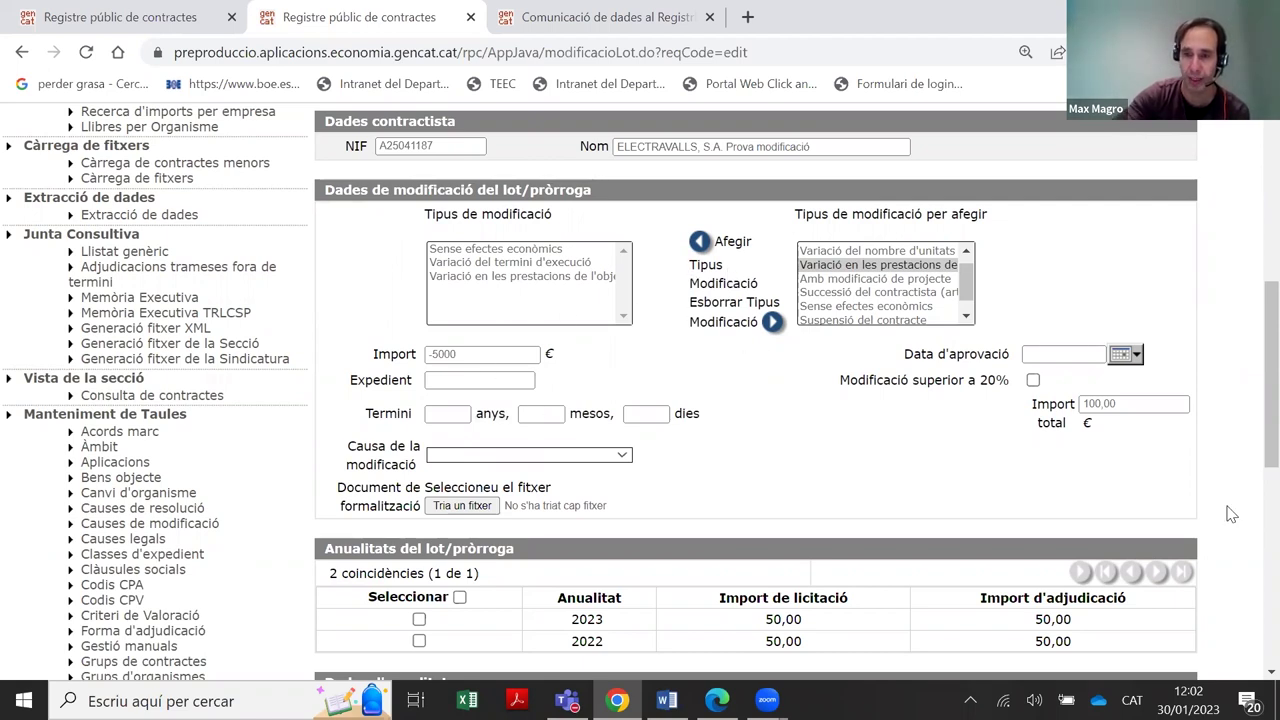
# Examine the total amount, approval date, over-20% option and term fields of the lot modification
pyautogui.moveTo(1117, 462); pyautogui.dragTo(1160, 442)
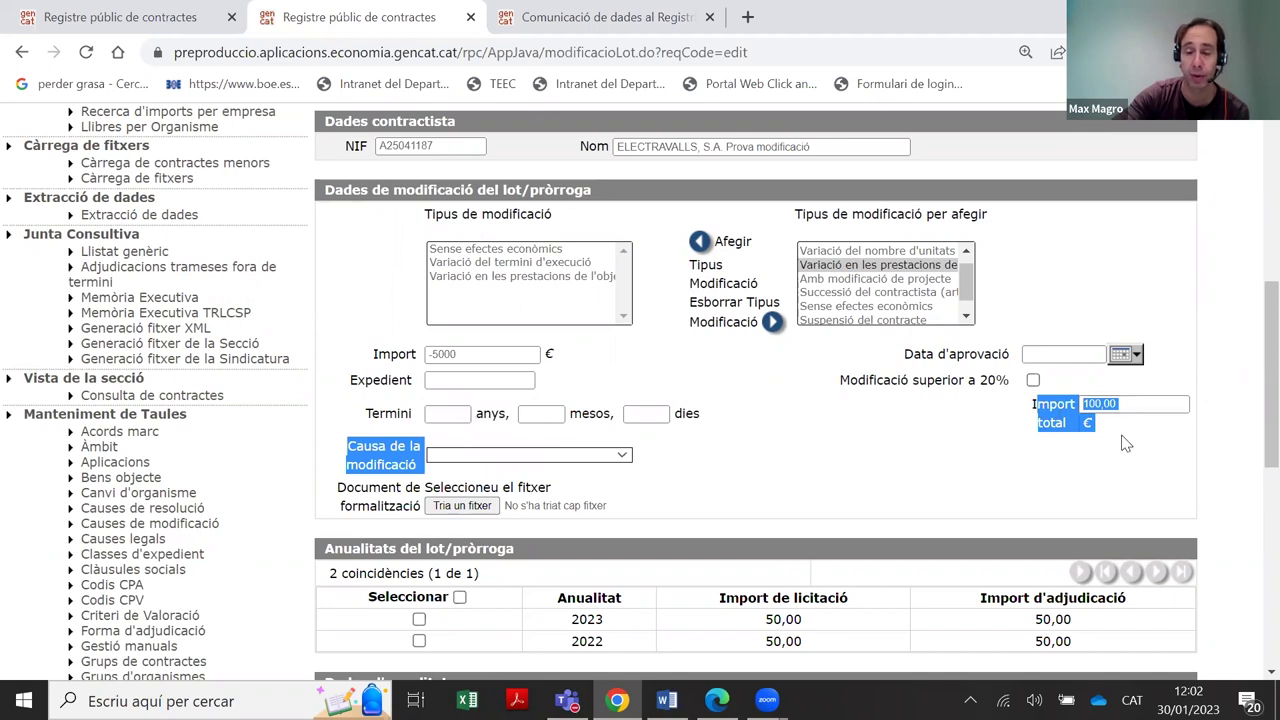
pyautogui.click(985, 430)
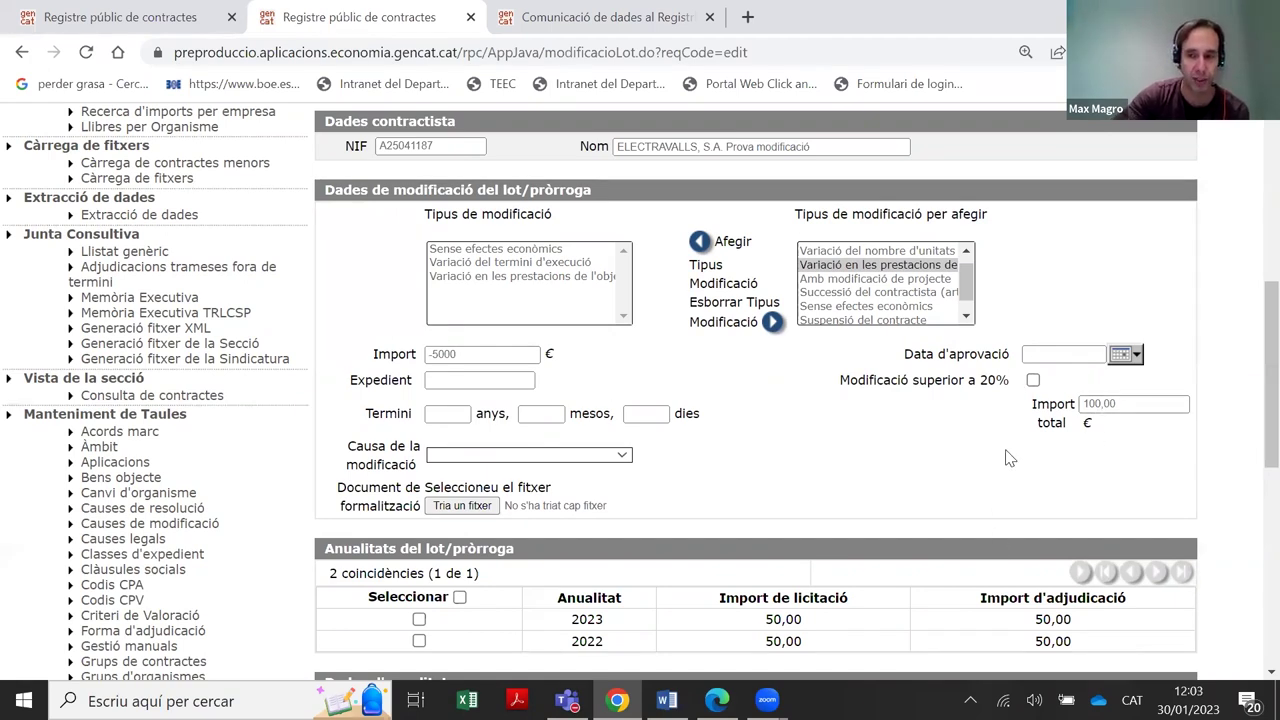
pyautogui.moveTo(898, 355); pyautogui.dragTo(990, 353)
pyautogui.click(1062, 353)
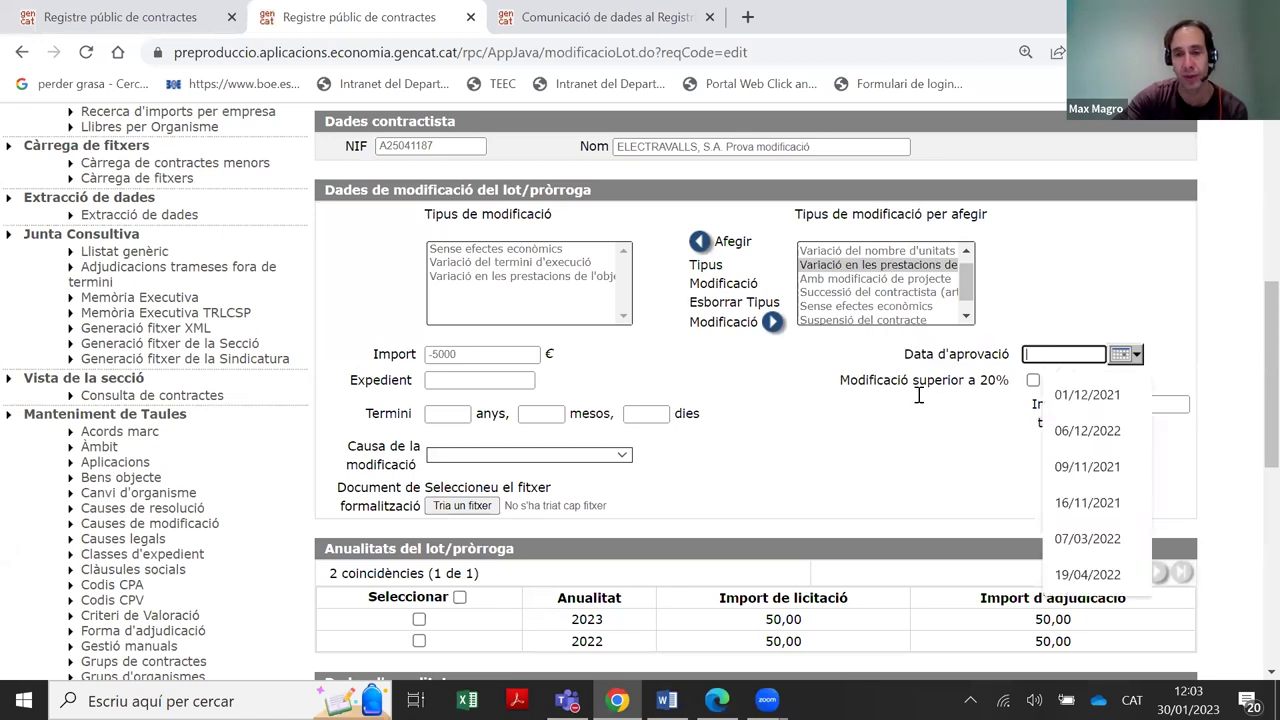
pyautogui.click(950, 390)
pyautogui.click(1033, 381)
pyautogui.click(450, 415)
pyautogui.click(541, 413)
pyautogui.click(770, 420)
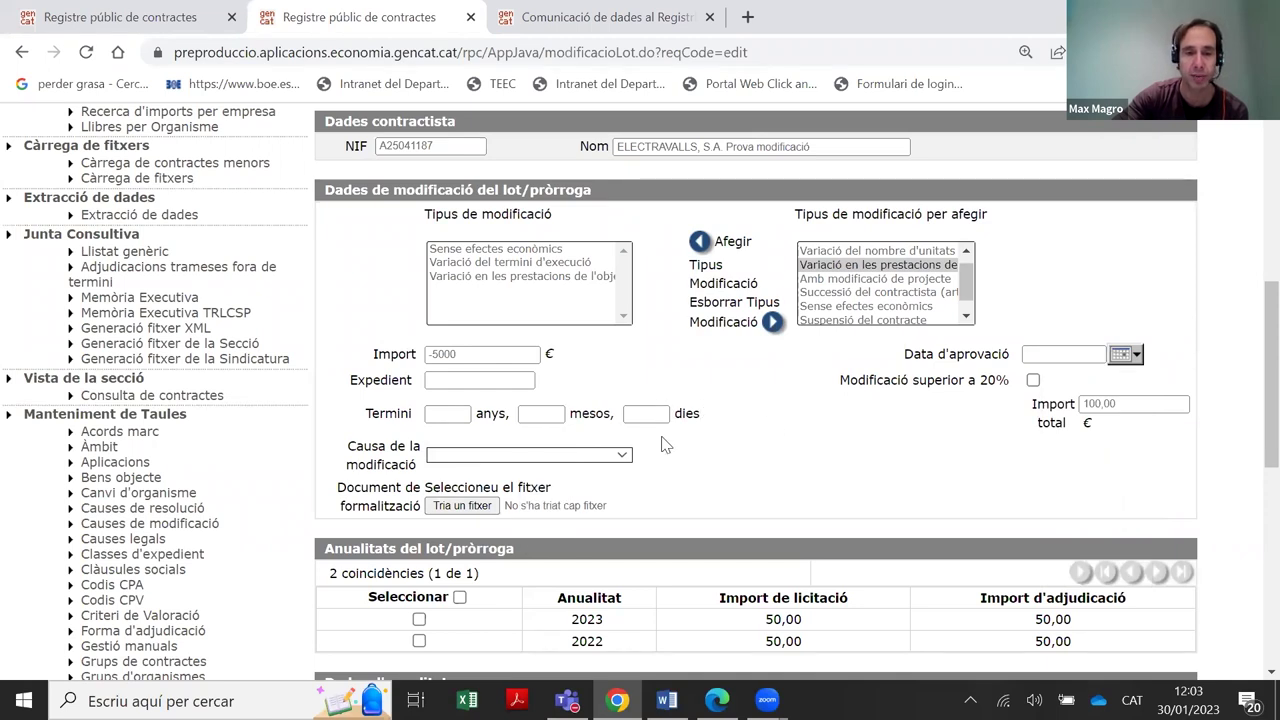
# Examine the available causes of modification and the lot's annuities section
pyautogui.click(621, 456)
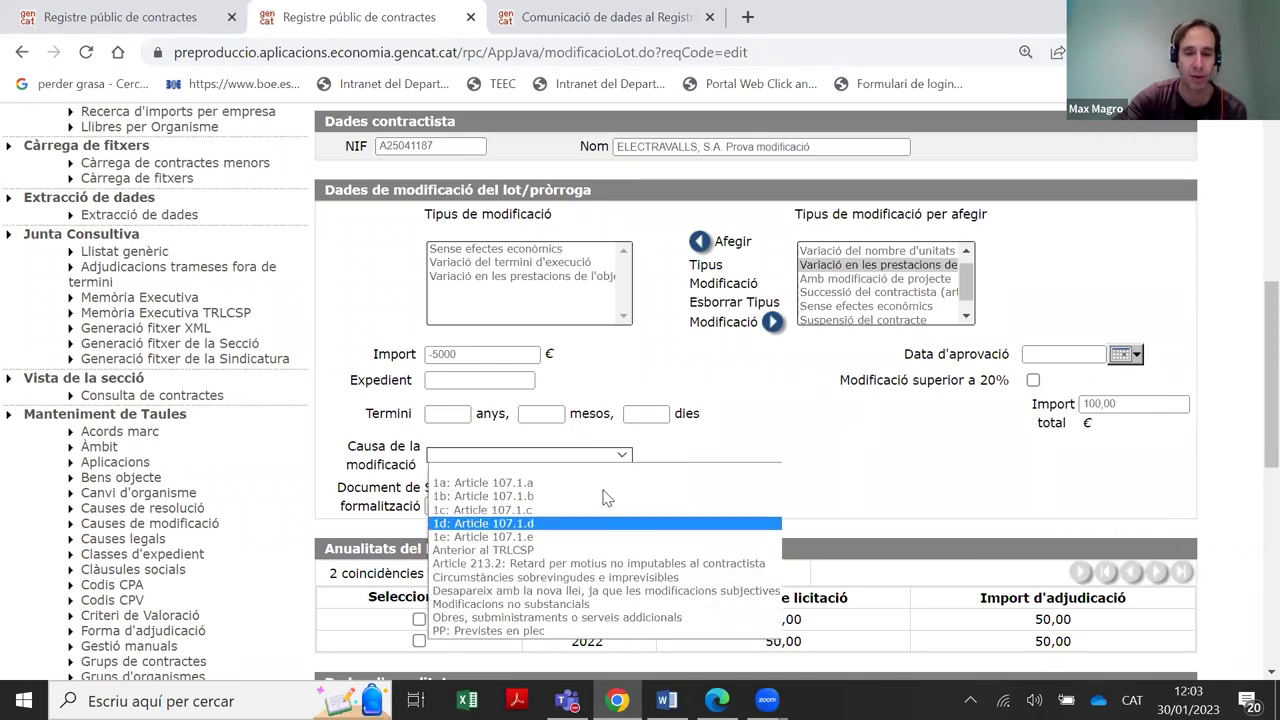
pyautogui.click(798, 435)
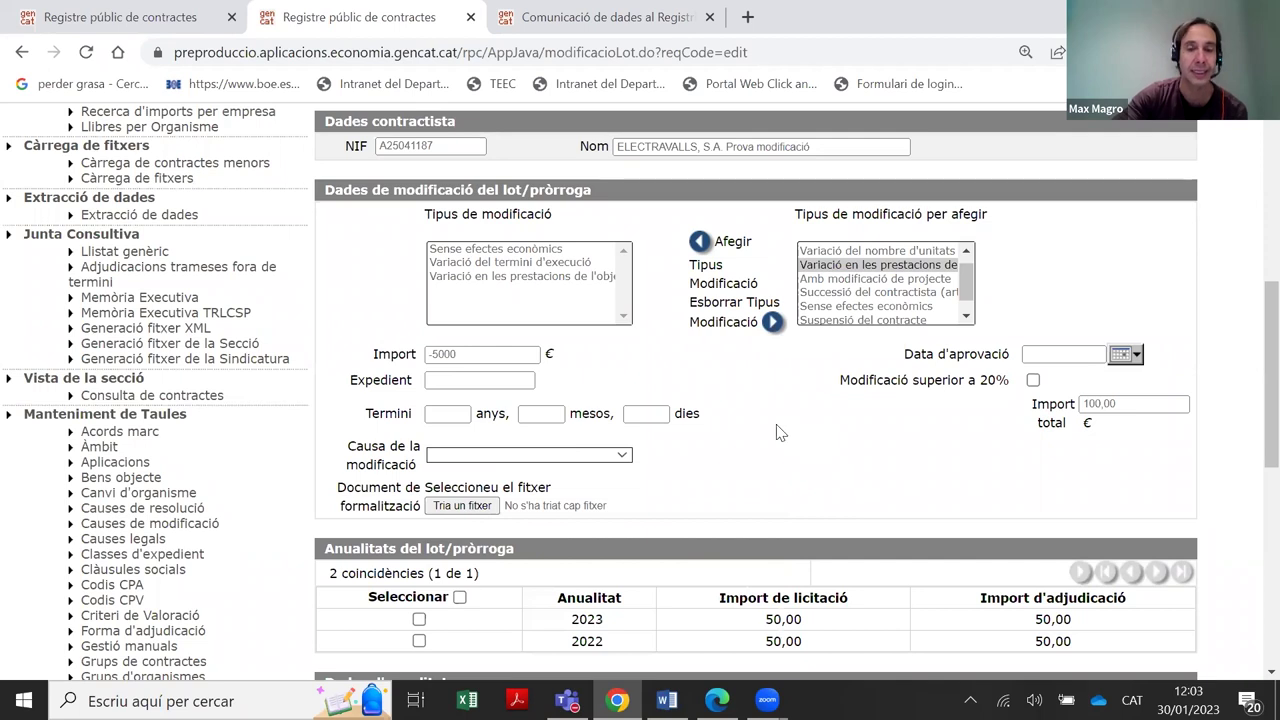
pyautogui.scroll(-1, 780, 434)
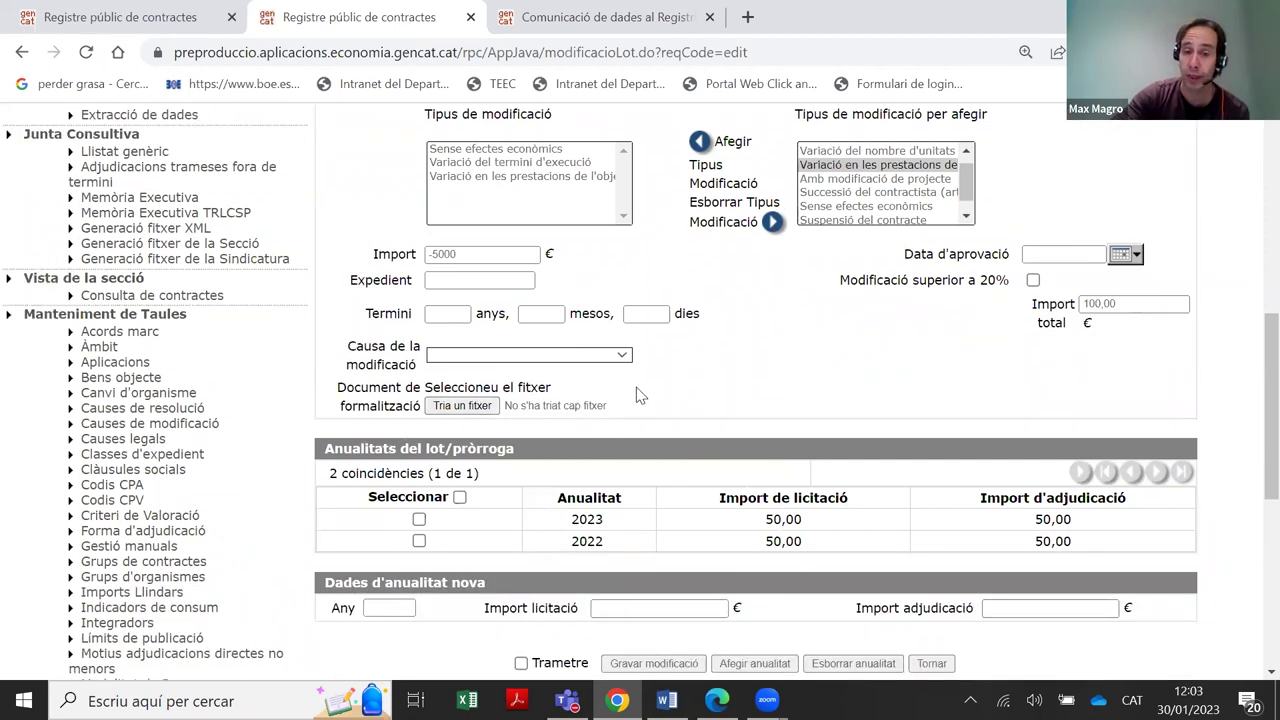
pyautogui.scroll(1, 709, 389)
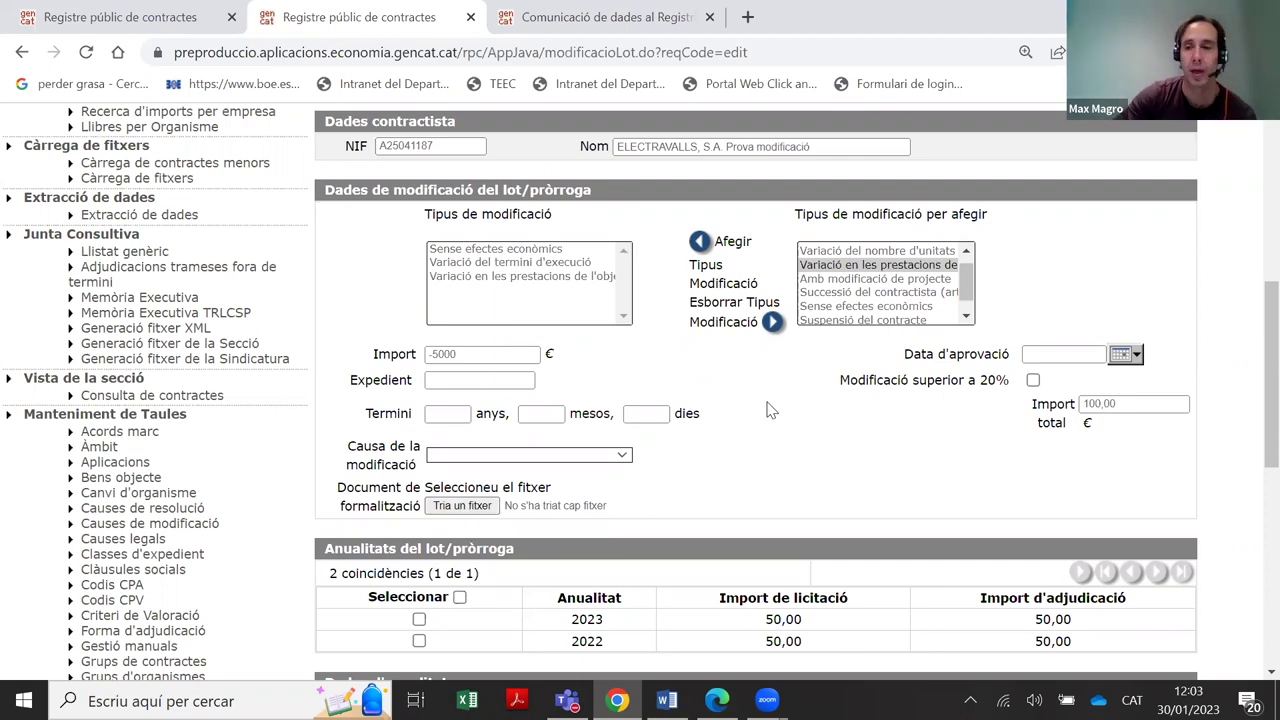
# Clear the amount of the lot modification
pyautogui.moveTo(370, 354); pyautogui.dragTo(415, 349)
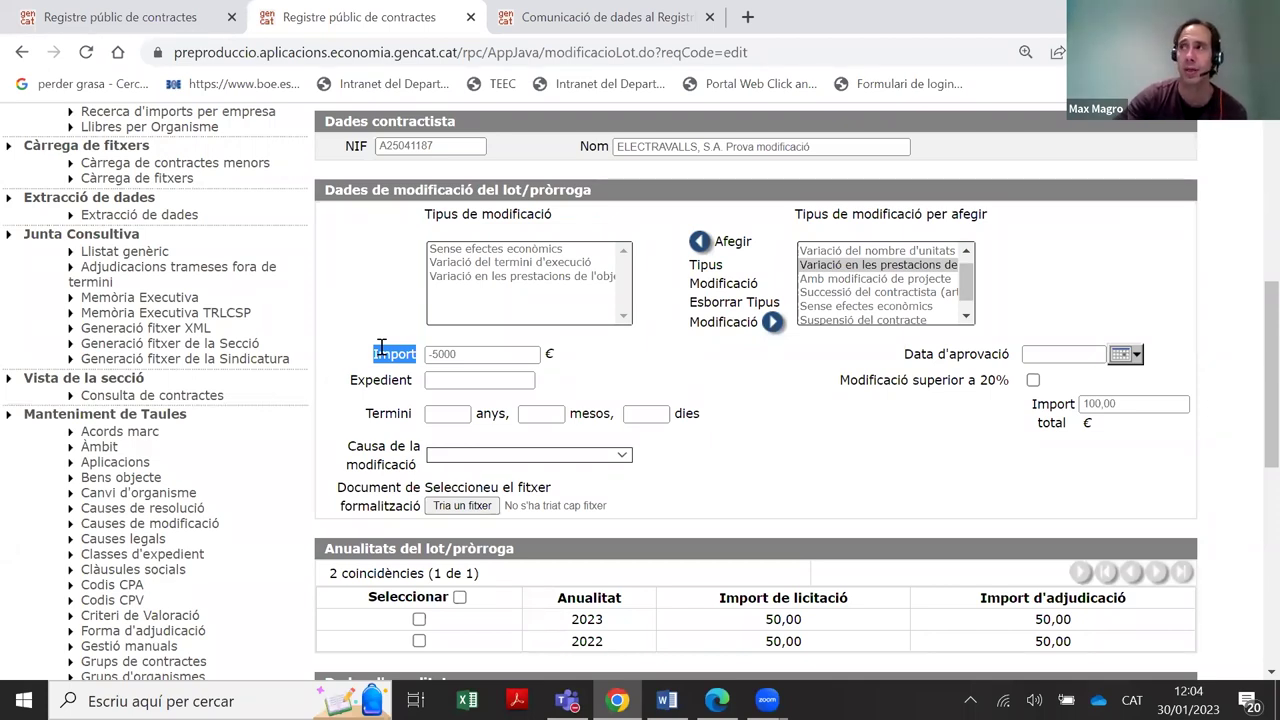
pyautogui.click(379, 331)
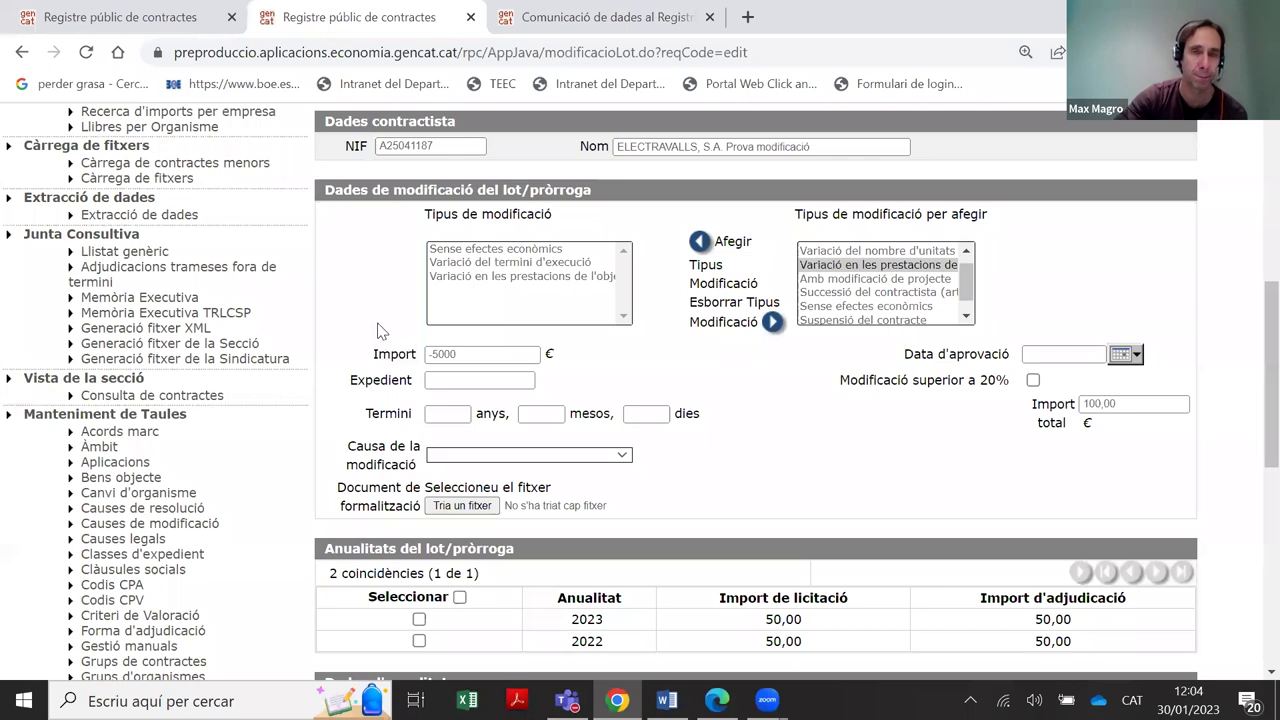
pyautogui.click(439, 410)
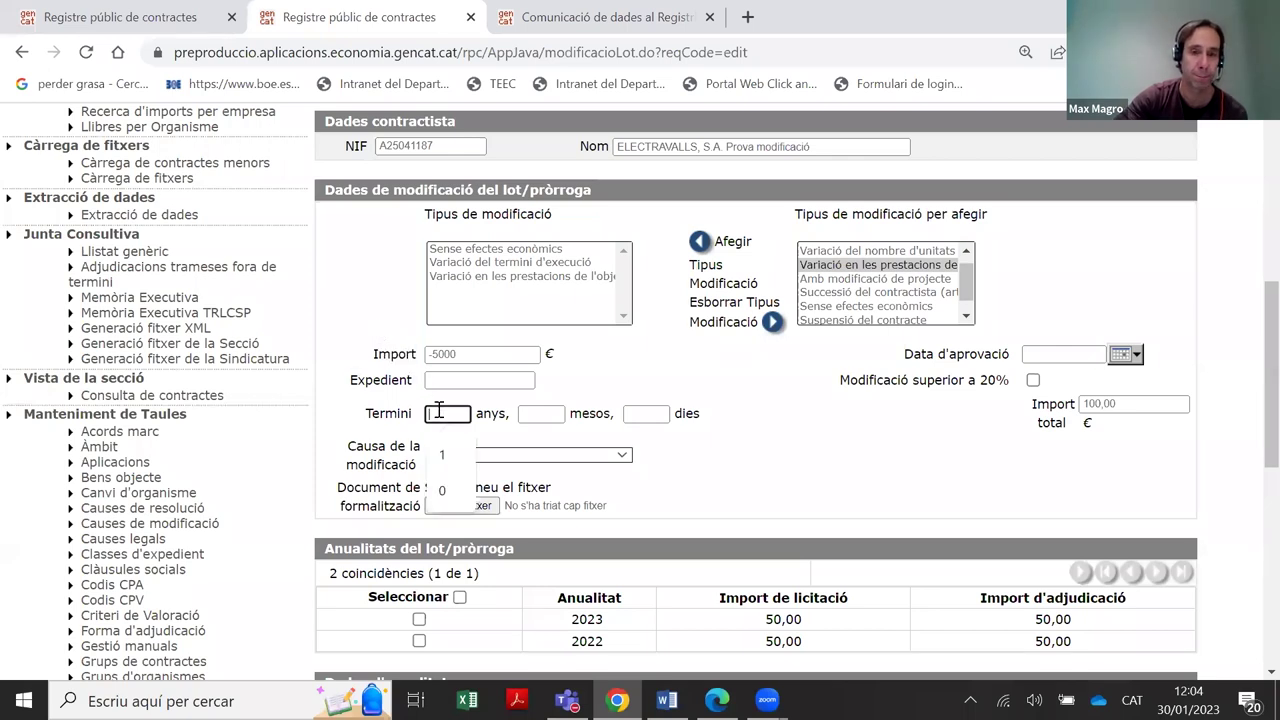
pyautogui.doubleClick(446, 355)
pyautogui.press('BackSpace')
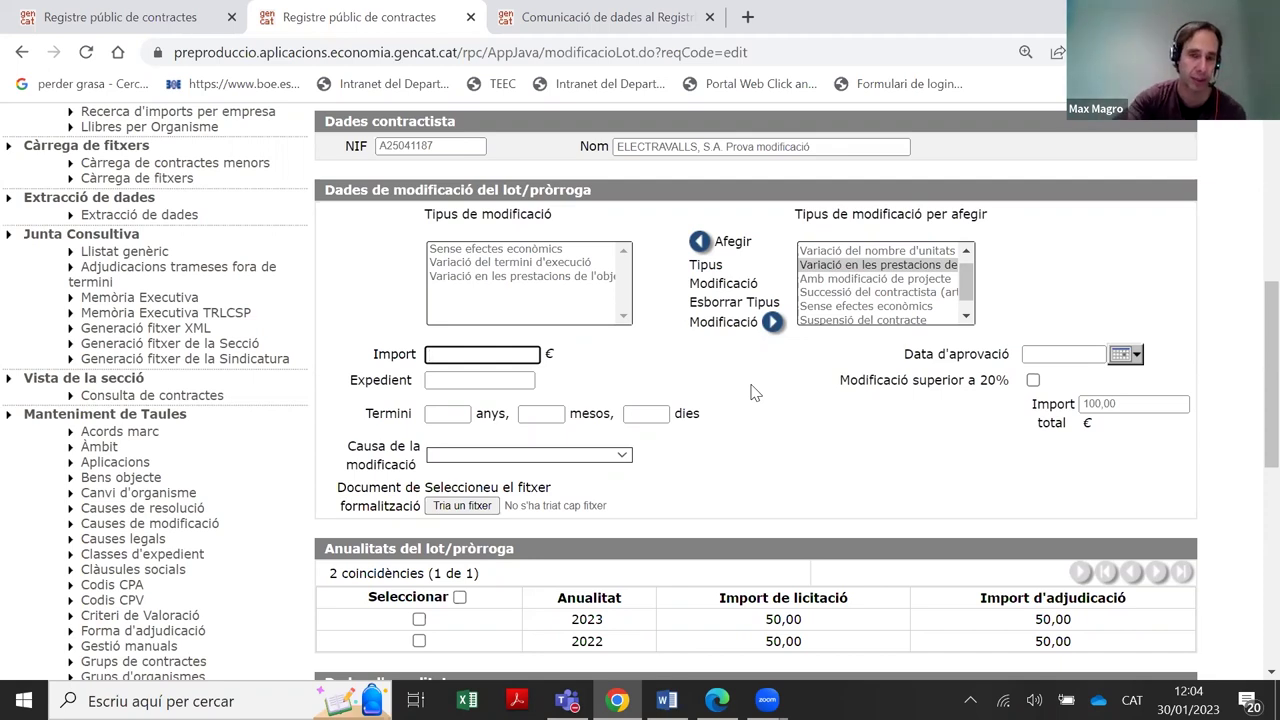
# Open the contract extension search and search for contracts of contracting body 111 with execution year 2022
pyautogui.scroll(5, 700, 450)
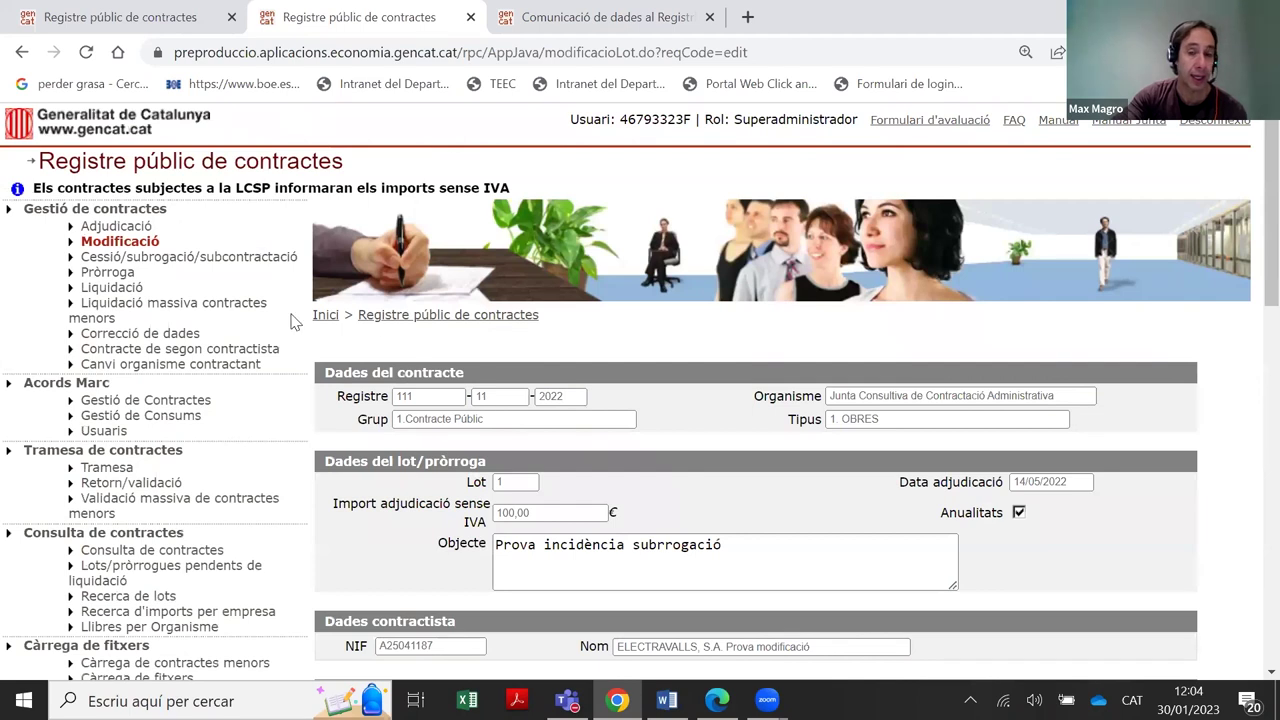
pyautogui.click(120, 279)
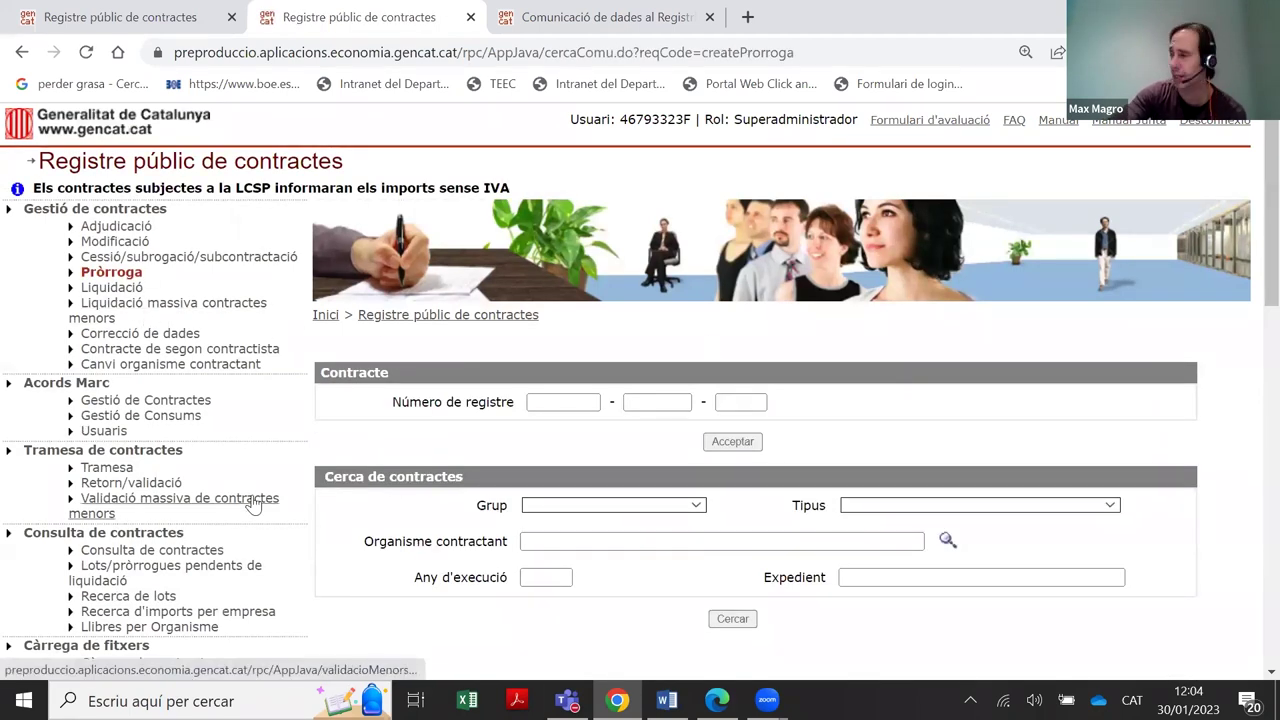
pyautogui.scroll(-3, 389, 337)
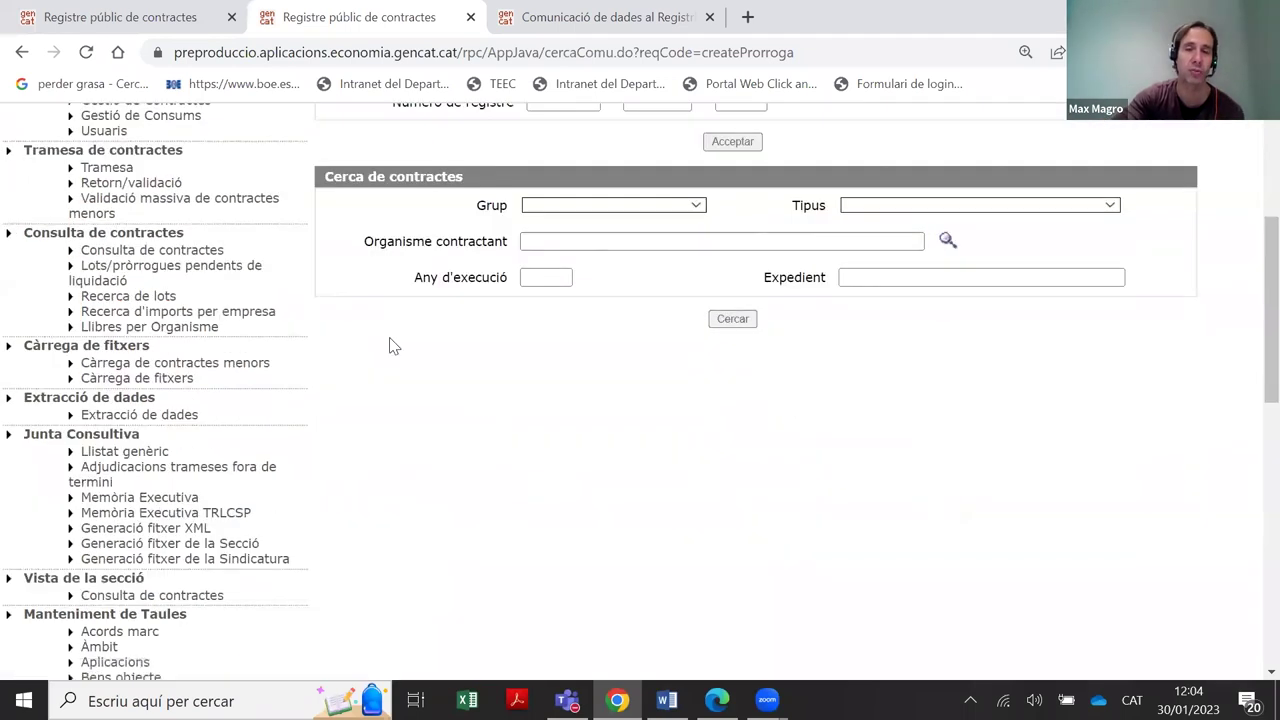
pyautogui.scroll(2, 430, 310)
pyautogui.moveTo(402, 301); pyautogui.dragTo(571, 301)
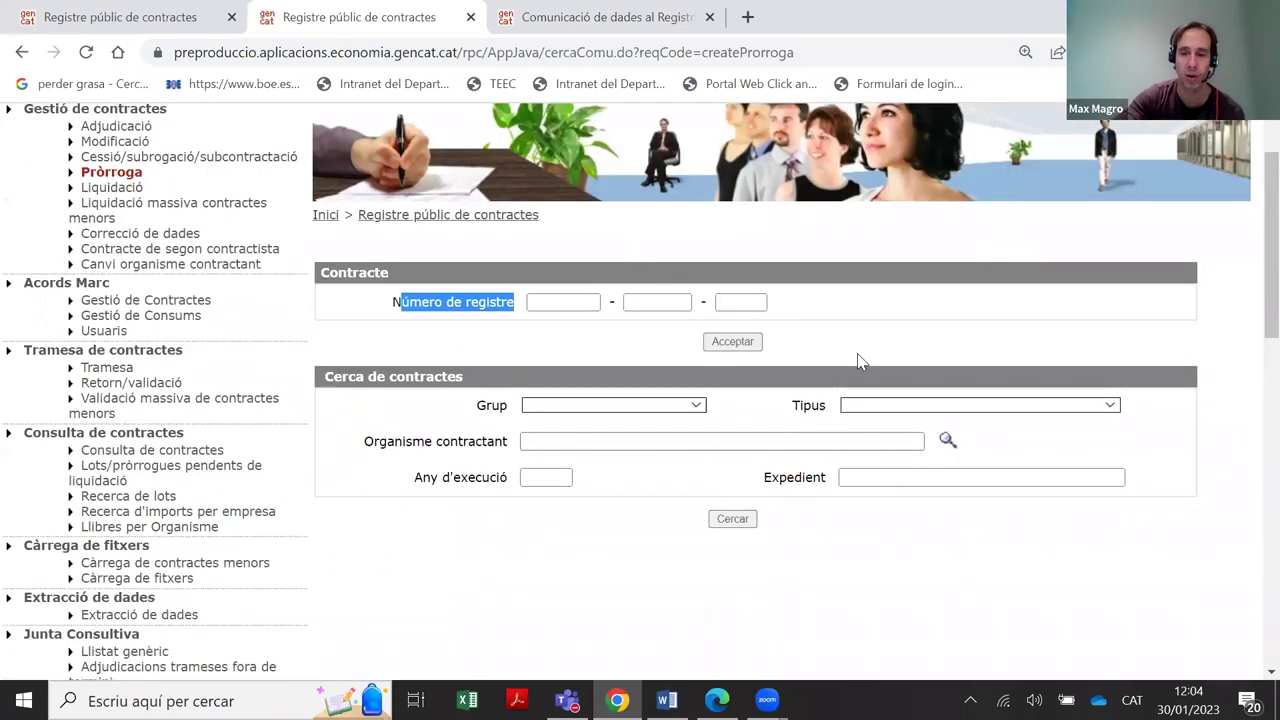
pyautogui.click(677, 440)
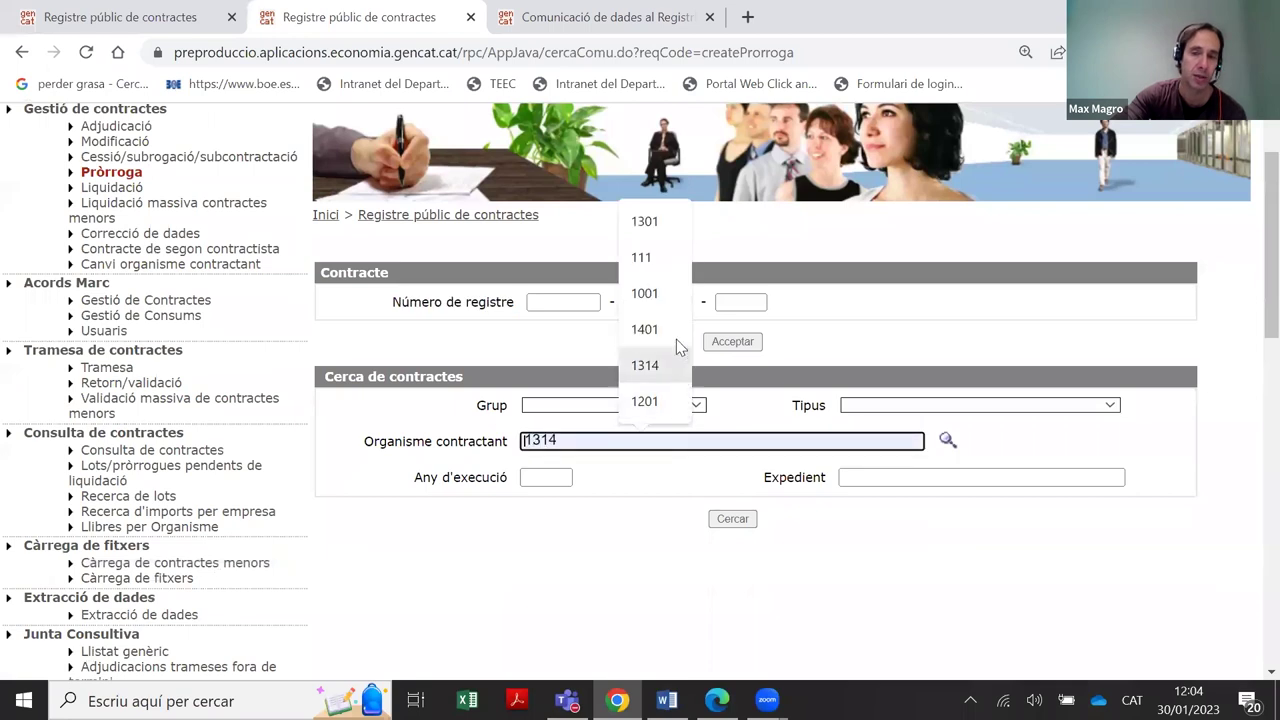
pyautogui.click(641, 257)
pyautogui.click(546, 477)
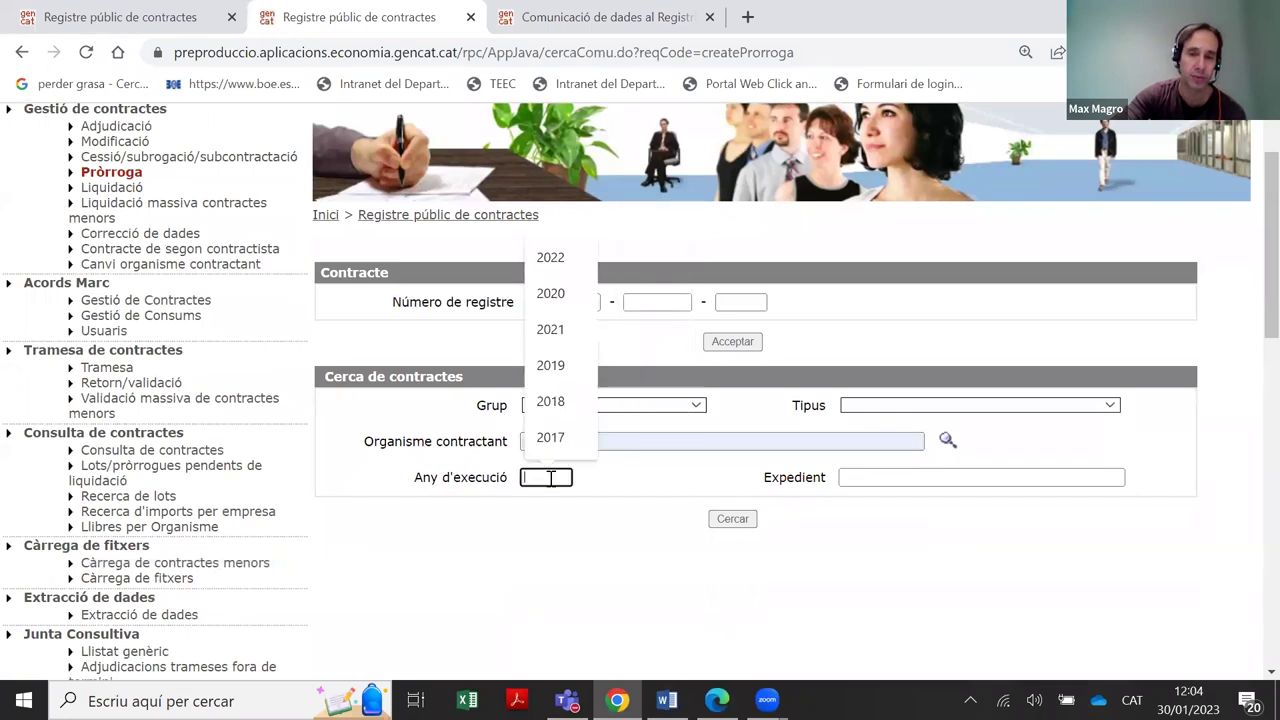
pyautogui.click(566, 260)
pyautogui.click(732, 518)
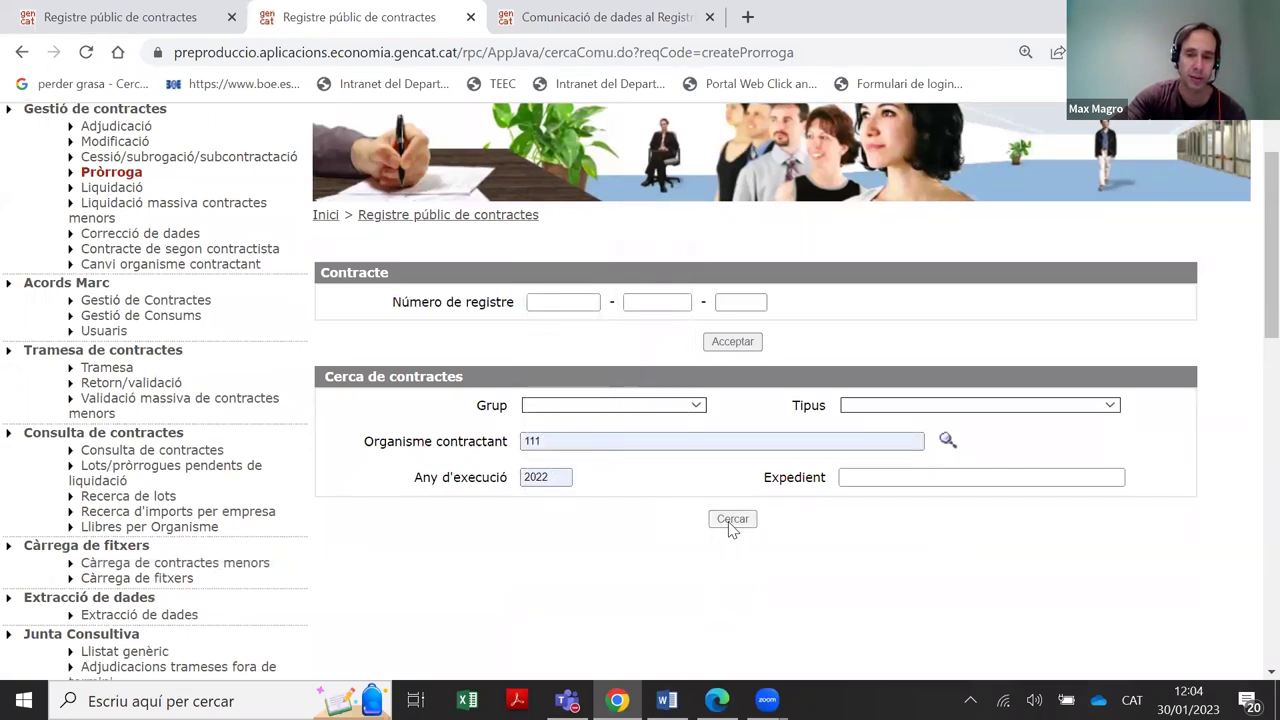
# Open contract 111-14-2022 from the results and go to the extension data of lot 1
pyautogui.scroll(-4, 670, 490)
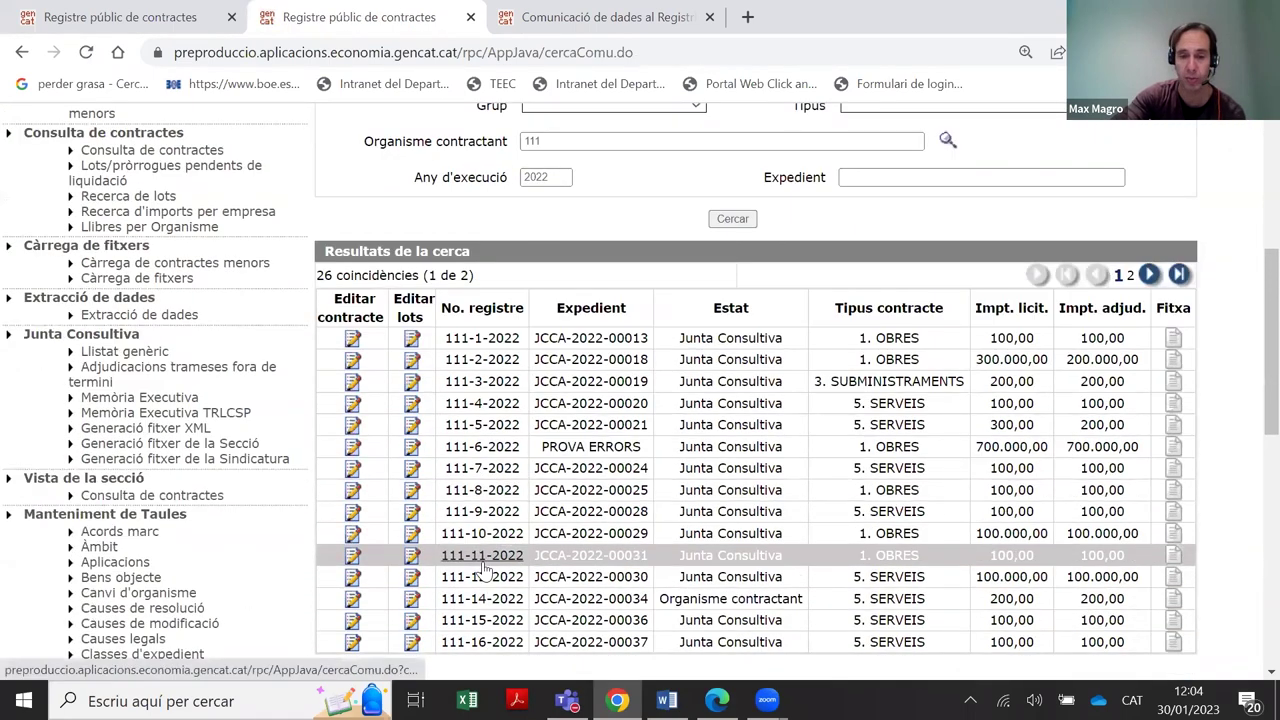
pyautogui.click(482, 598)
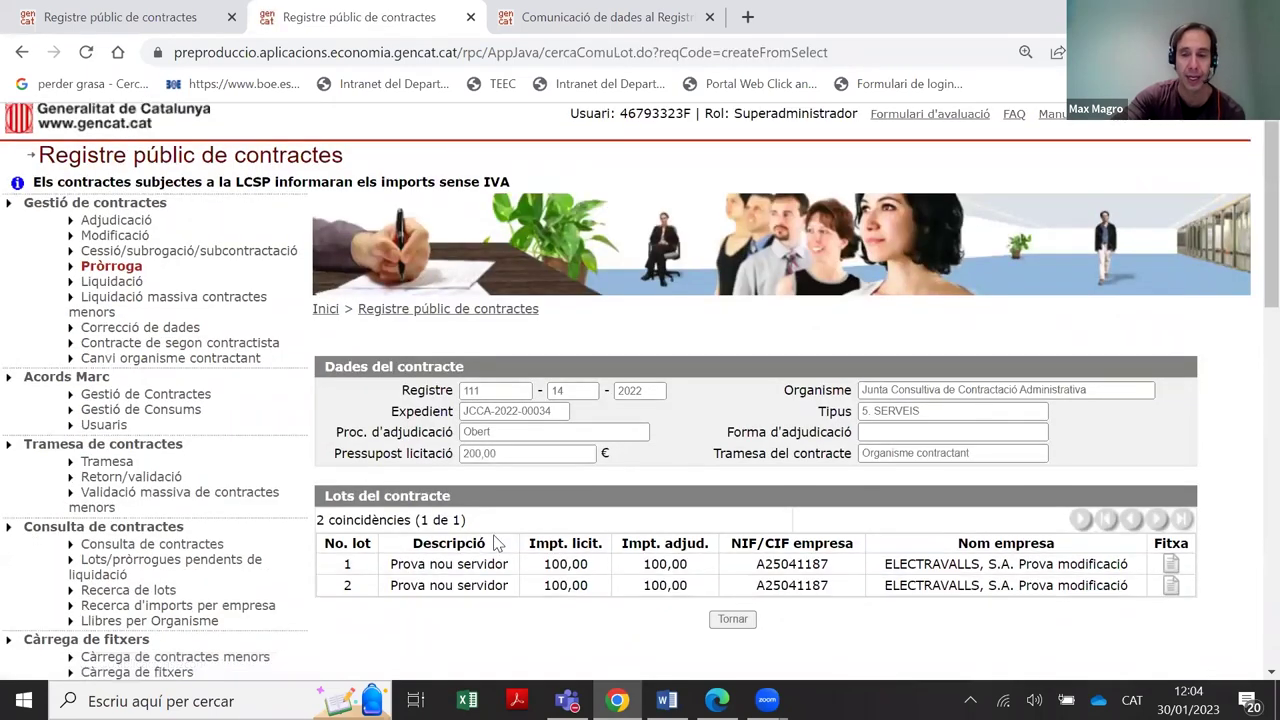
pyautogui.scroll(-2, 494, 530)
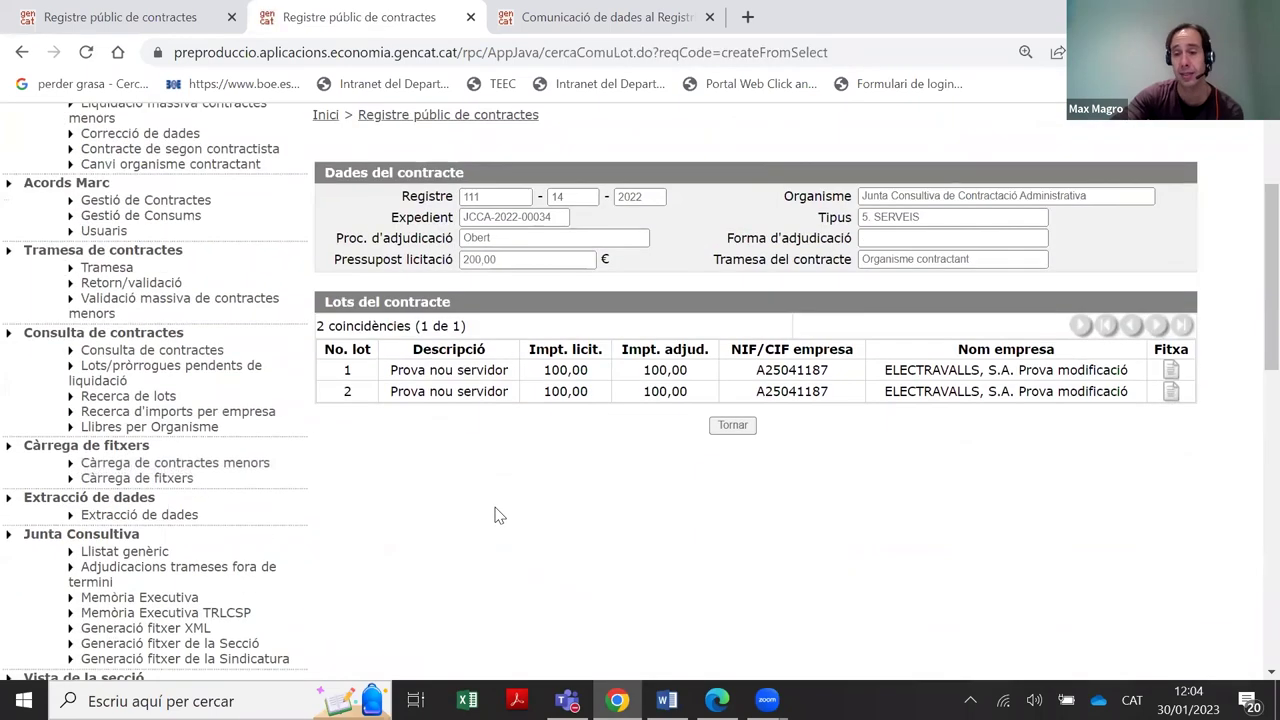
pyautogui.click(347, 371)
pyautogui.scroll(-5, 550, 316)
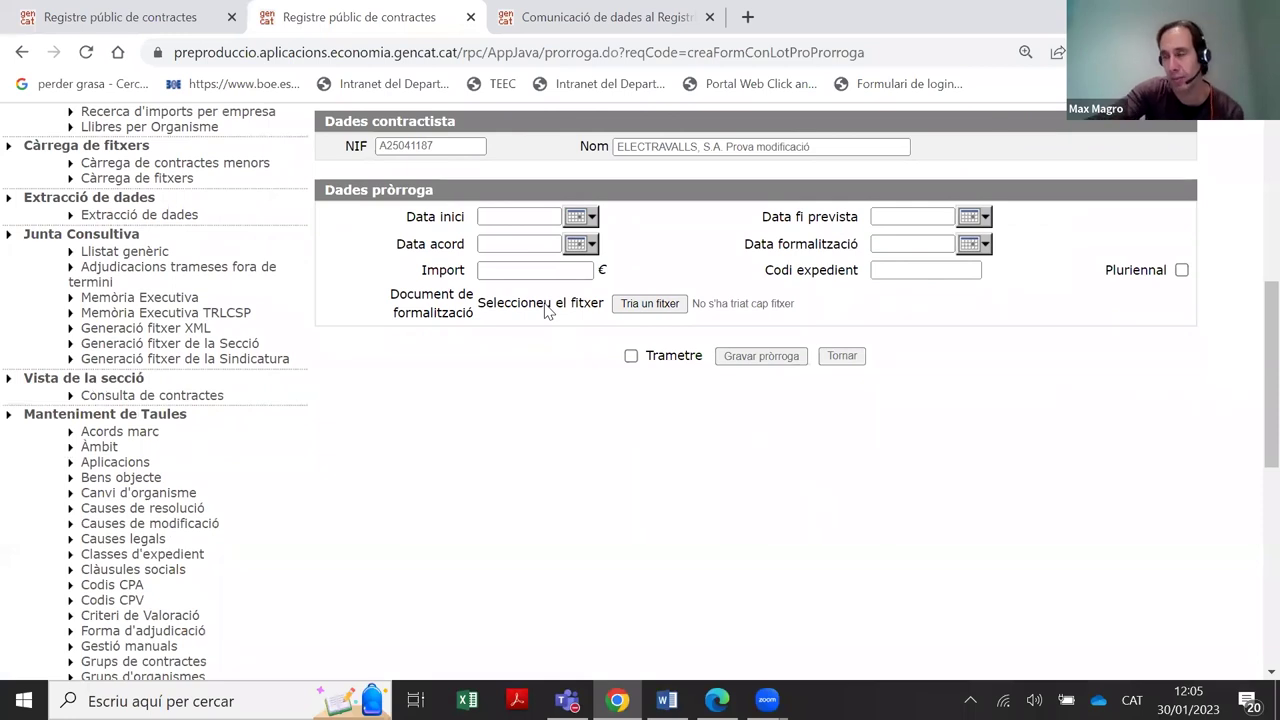
# Examine the extension's start, expected end, agreement and formalisation dates, amount and file code fields, and the contract data above
pyautogui.click(492, 213)
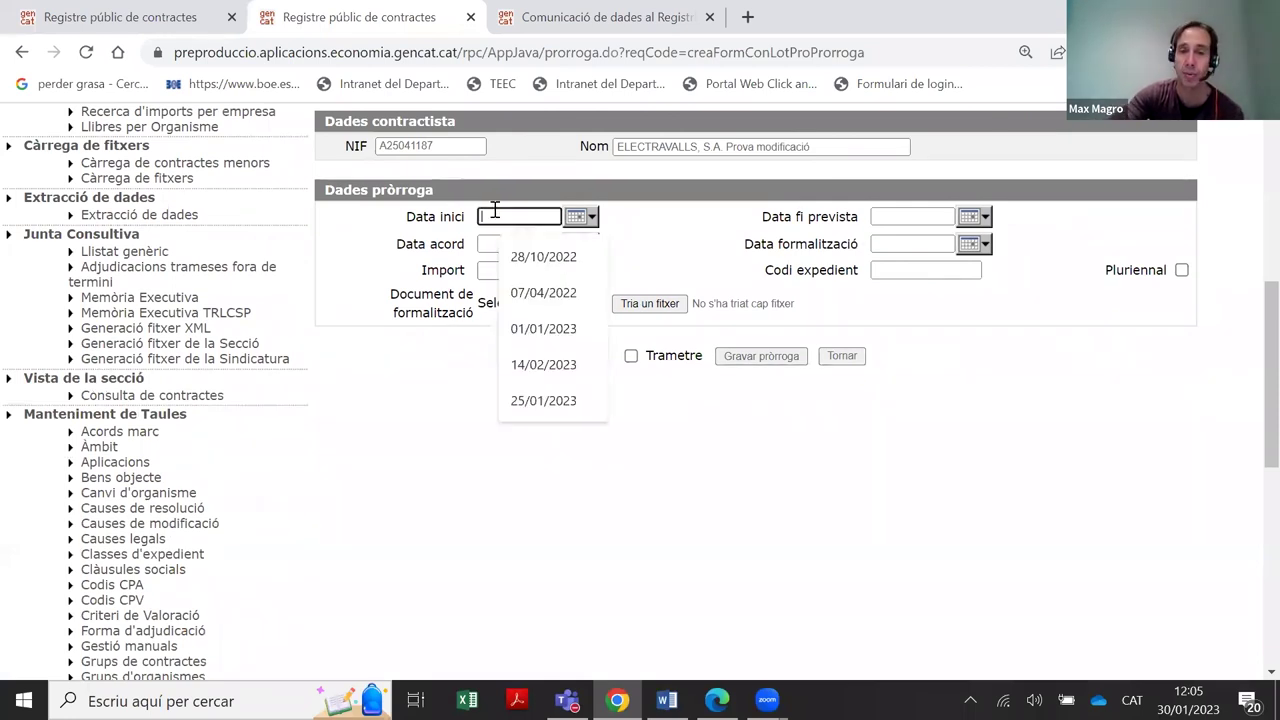
pyautogui.click(900, 214)
pyautogui.click(506, 245)
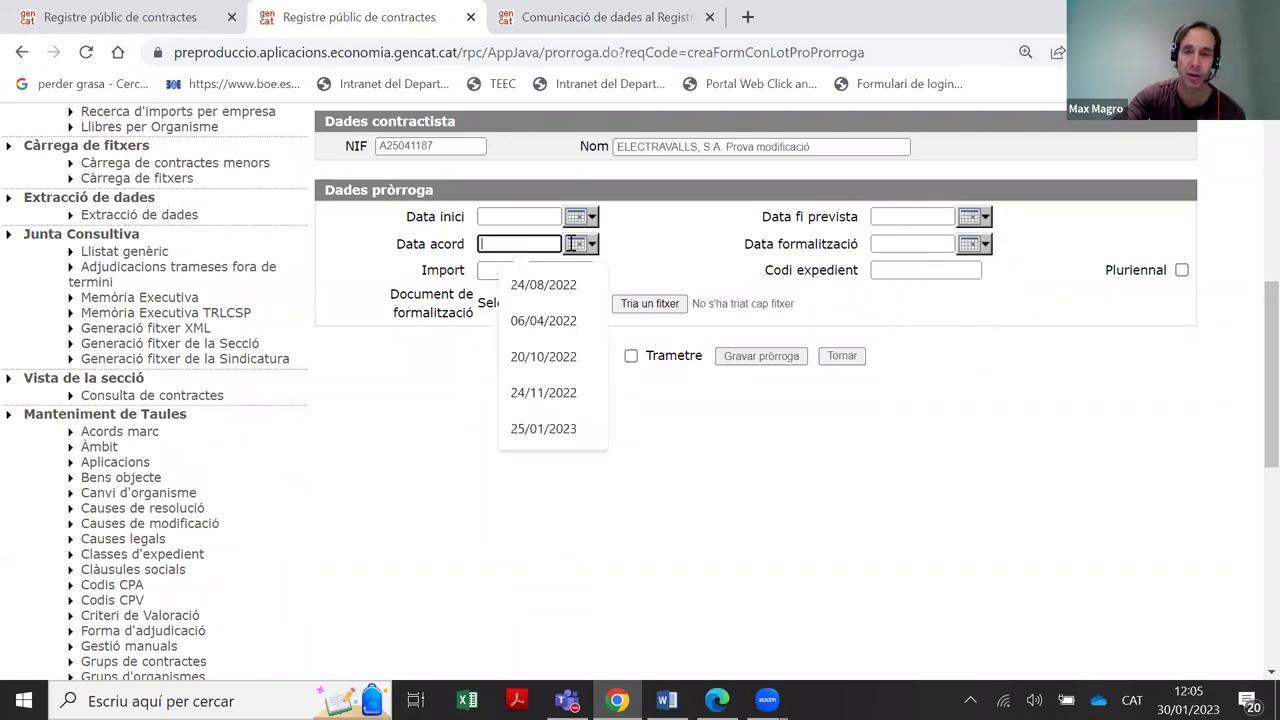
pyautogui.click(906, 245)
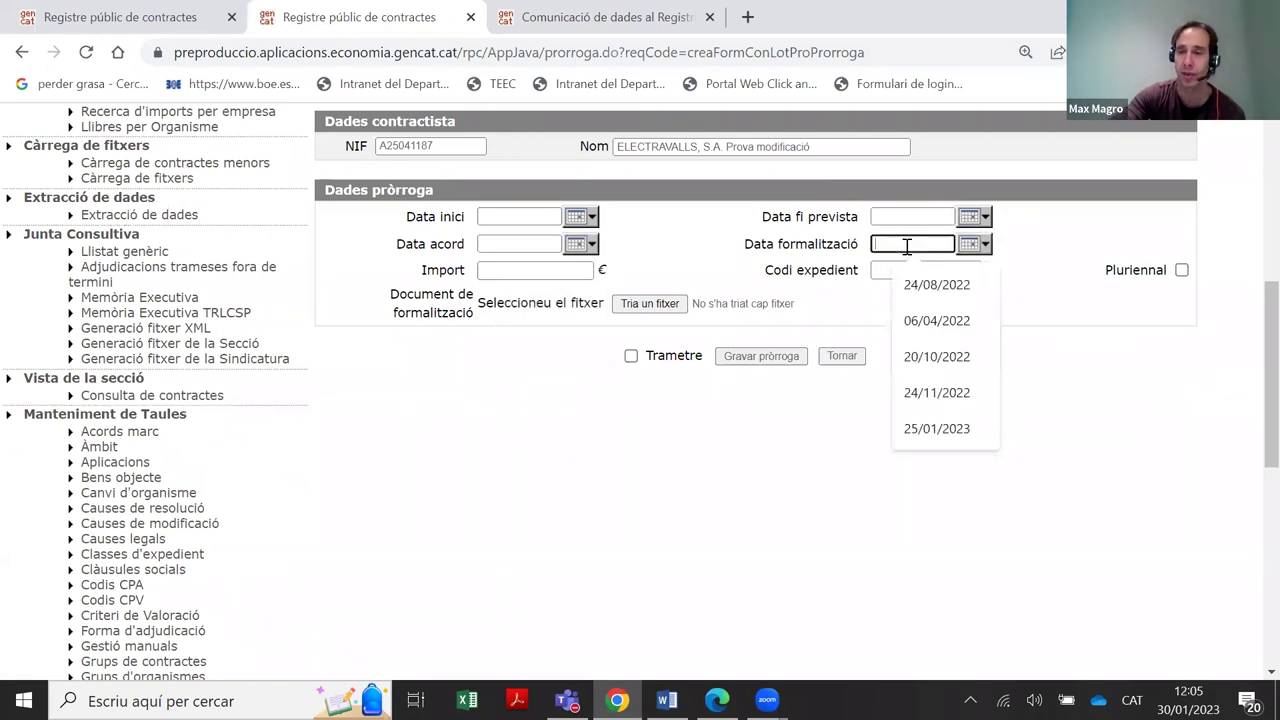
pyautogui.click(529, 271)
pyautogui.click(928, 270)
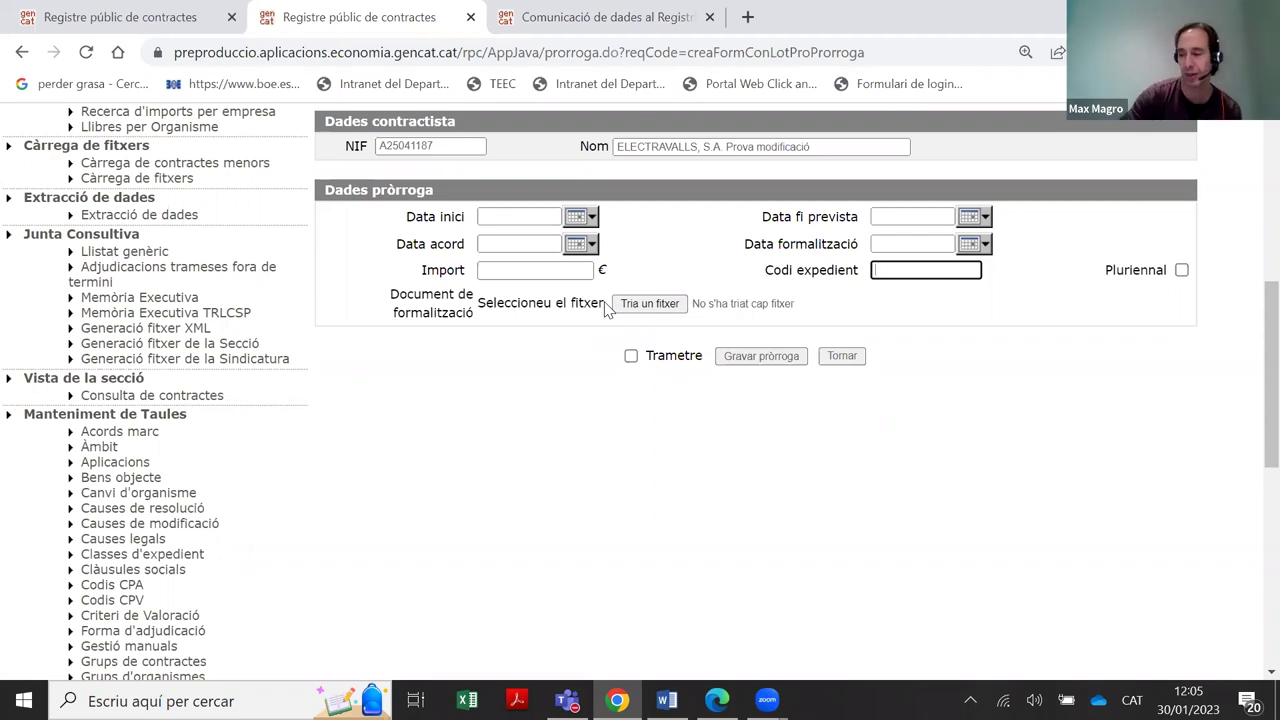
pyautogui.click(612, 457)
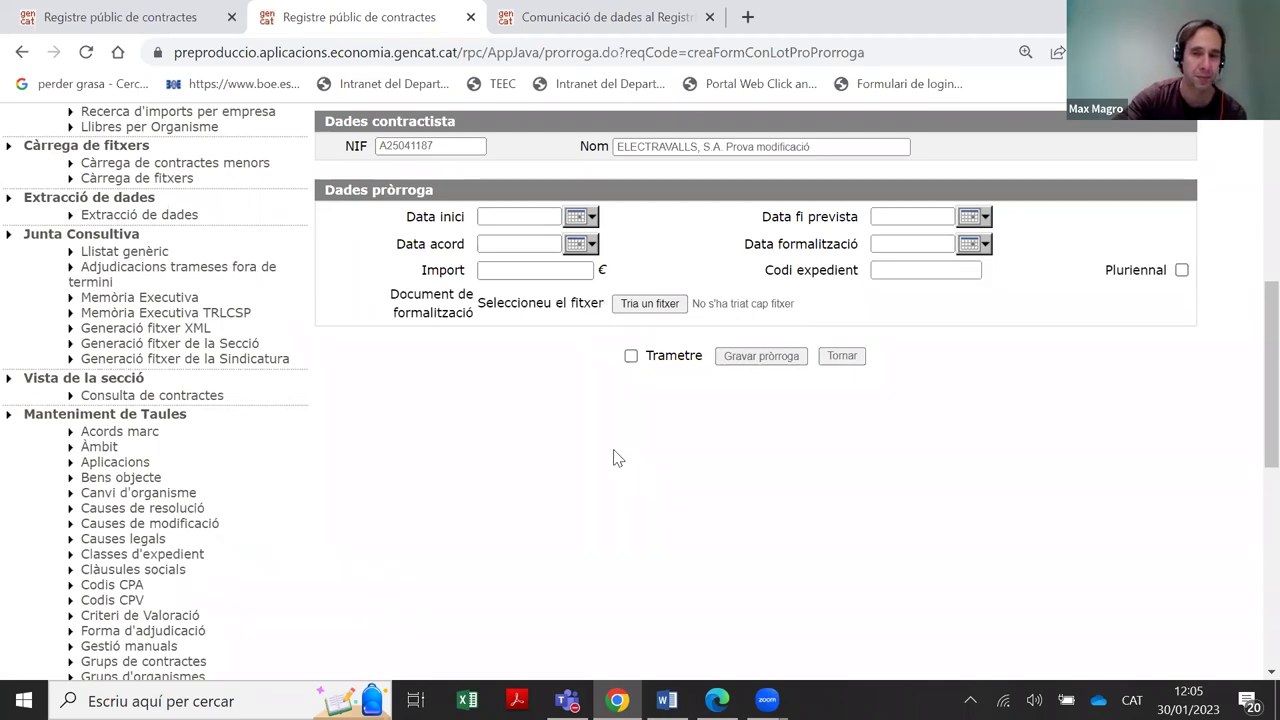
pyautogui.scroll(2, 592, 458)
pyautogui.scroll(2, 592, 458)
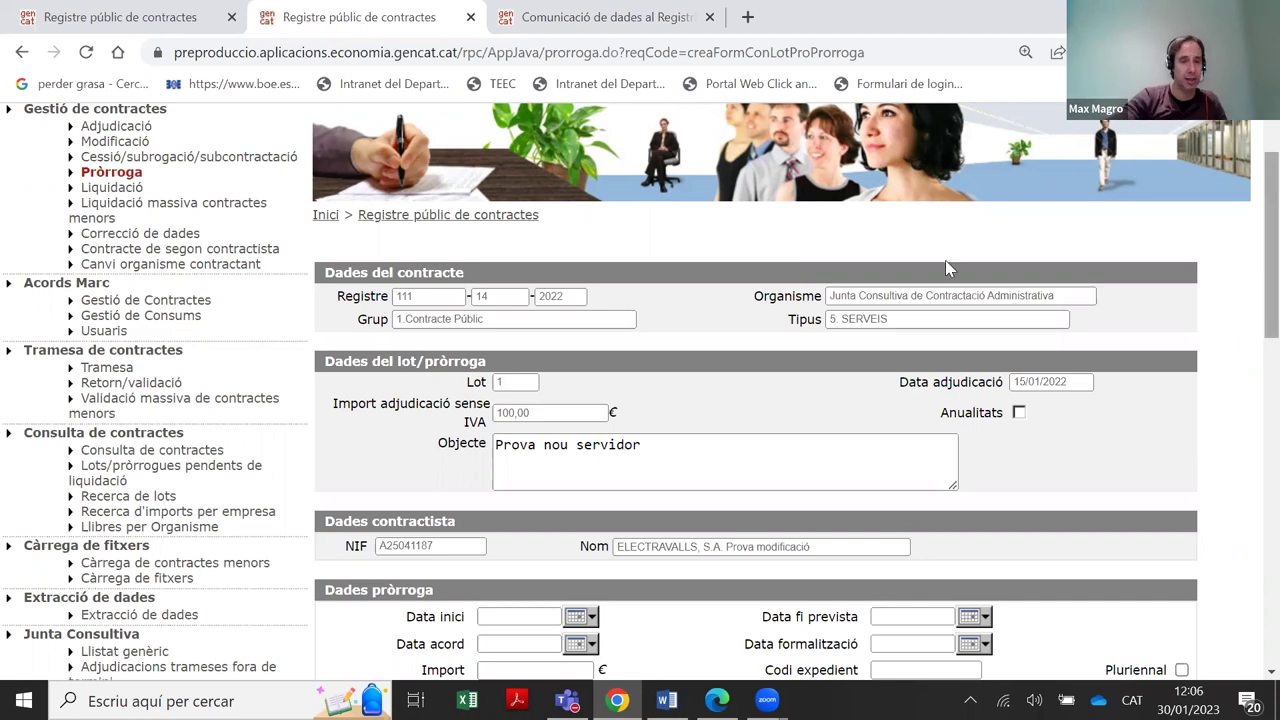
# Open the new award form and mark the contract as "Contracte menor d'informació reduïda"
pyautogui.scroll(1, 200, 320)
pyautogui.click(108, 230)
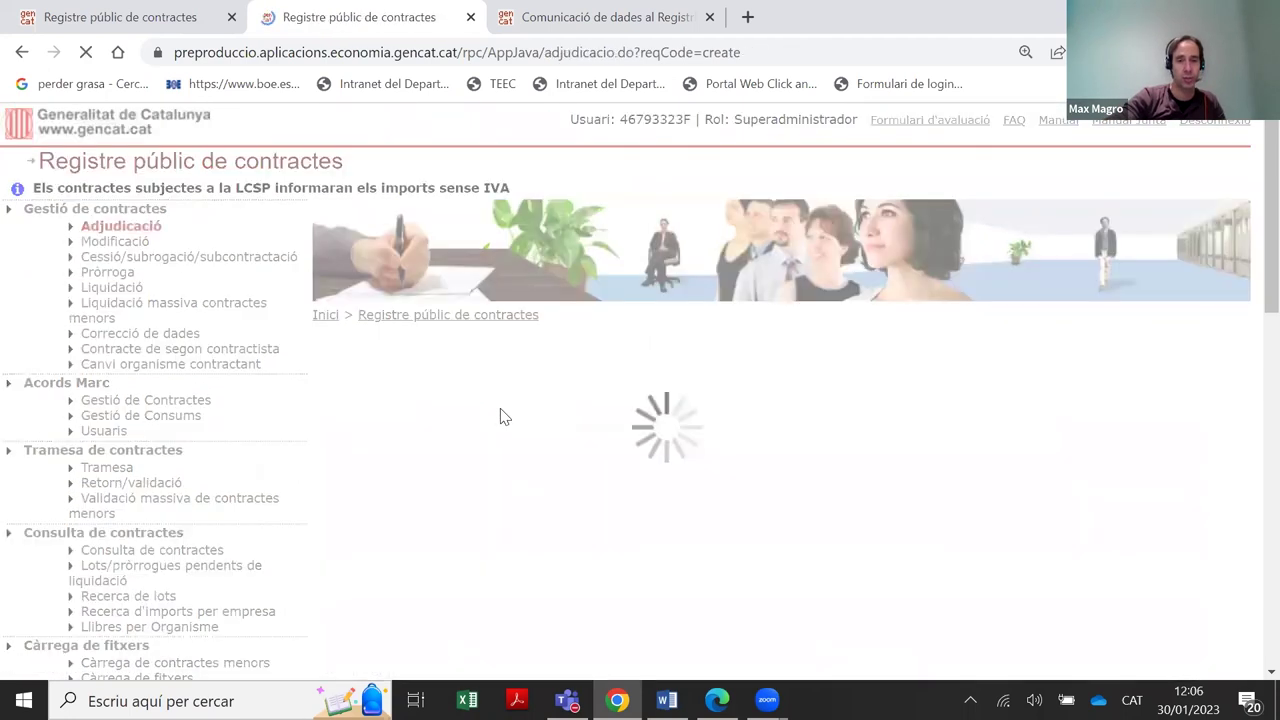
pyautogui.click(516, 458)
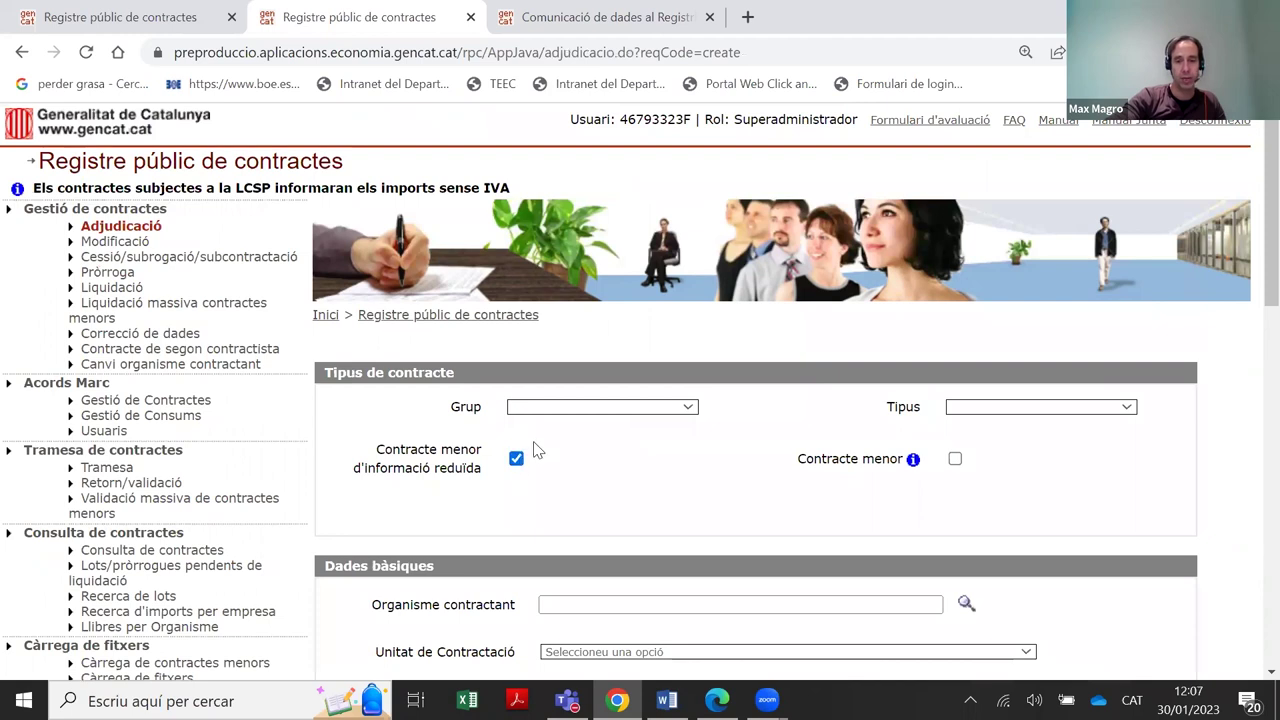
# Open the page for bulk loading minor contracts, "Càrrega de contractes menors"
pyautogui.scroll(-2, 534, 450)
pyautogui.click(204, 466)
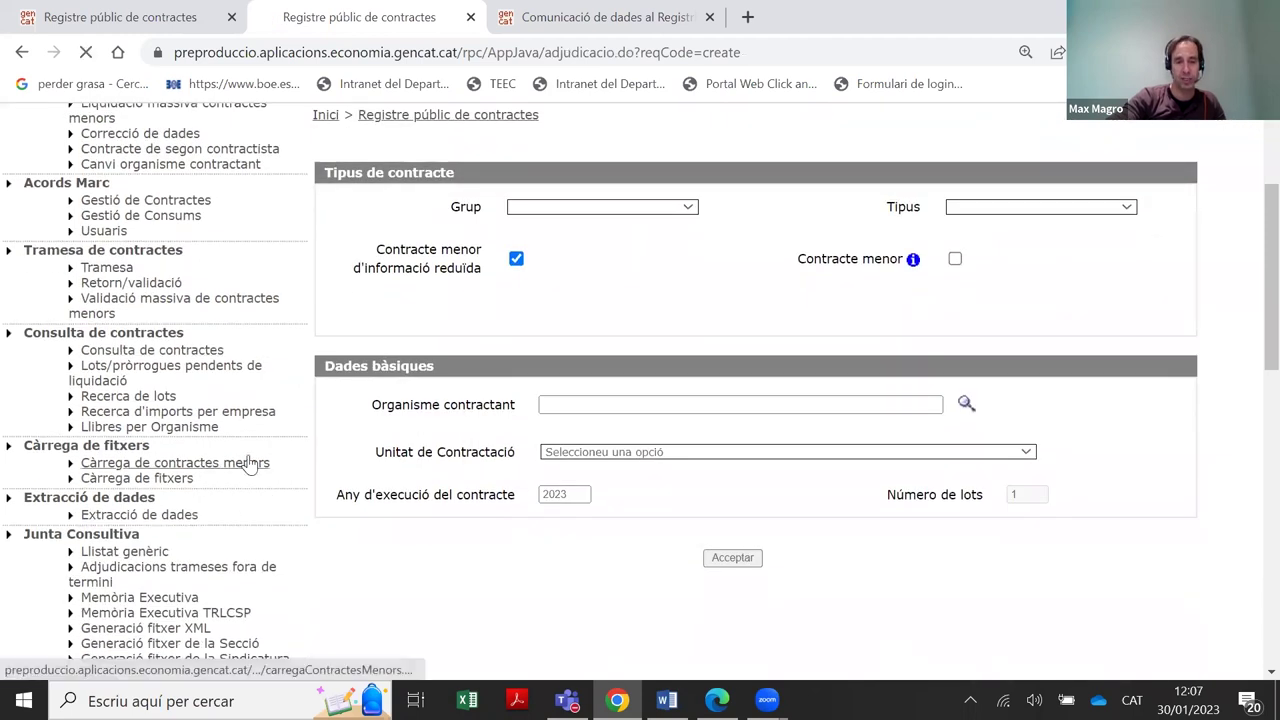
# Examine the template download and file loading sections of the bulk loading page for minor contracts
pyautogui.scroll(-1, 508, 345)
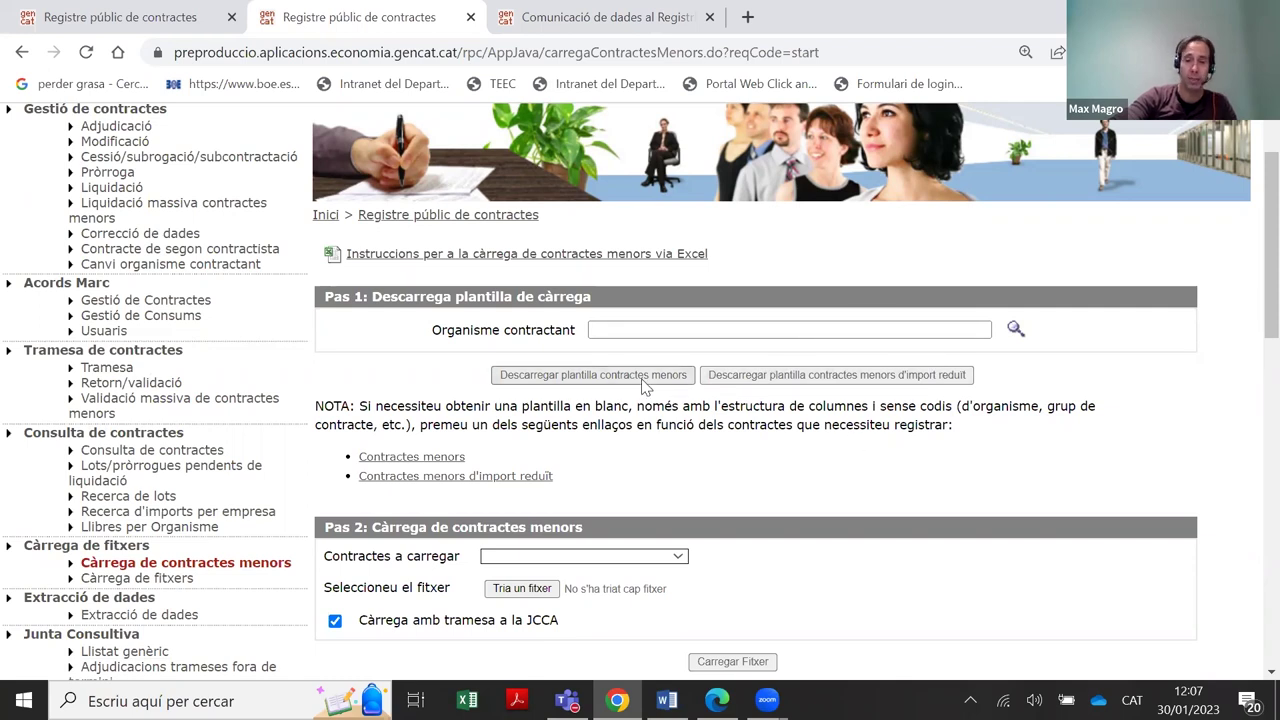
pyautogui.click(585, 378)
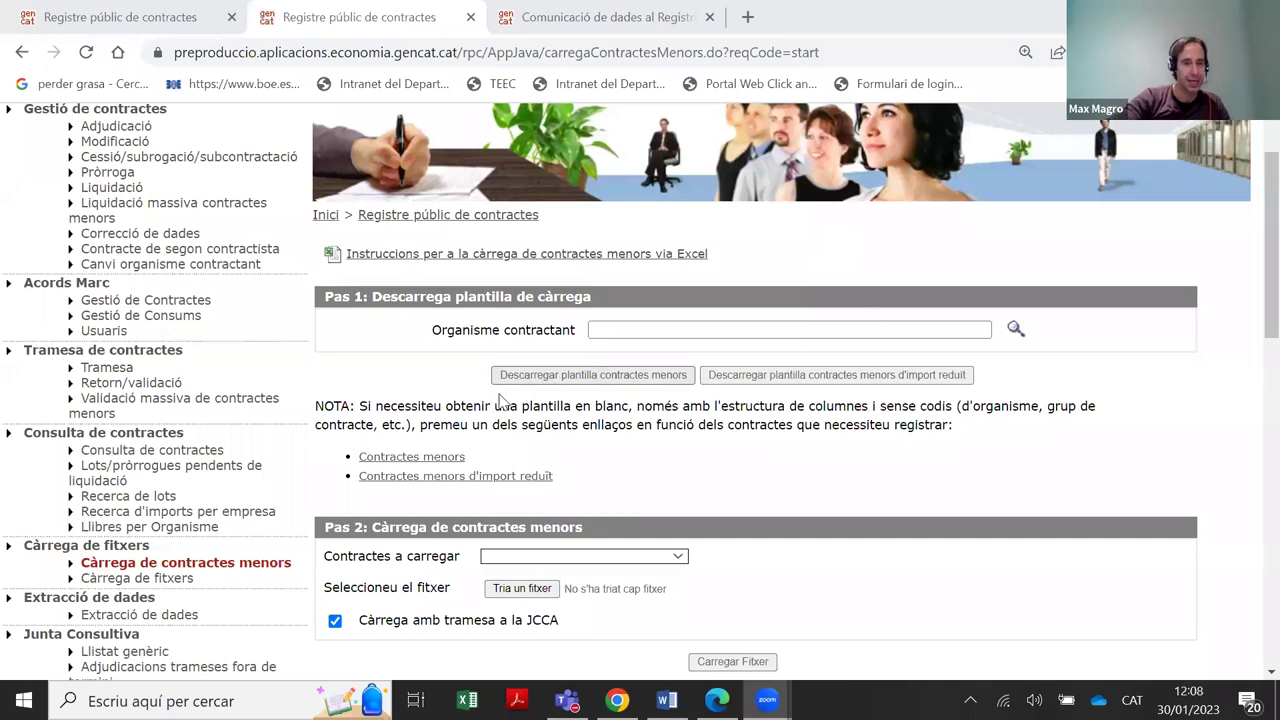
# Open the bulk liquidation page for minor contracts, "Liquidació massiva contractes menors"
pyautogui.scroll(1, 300, 350)
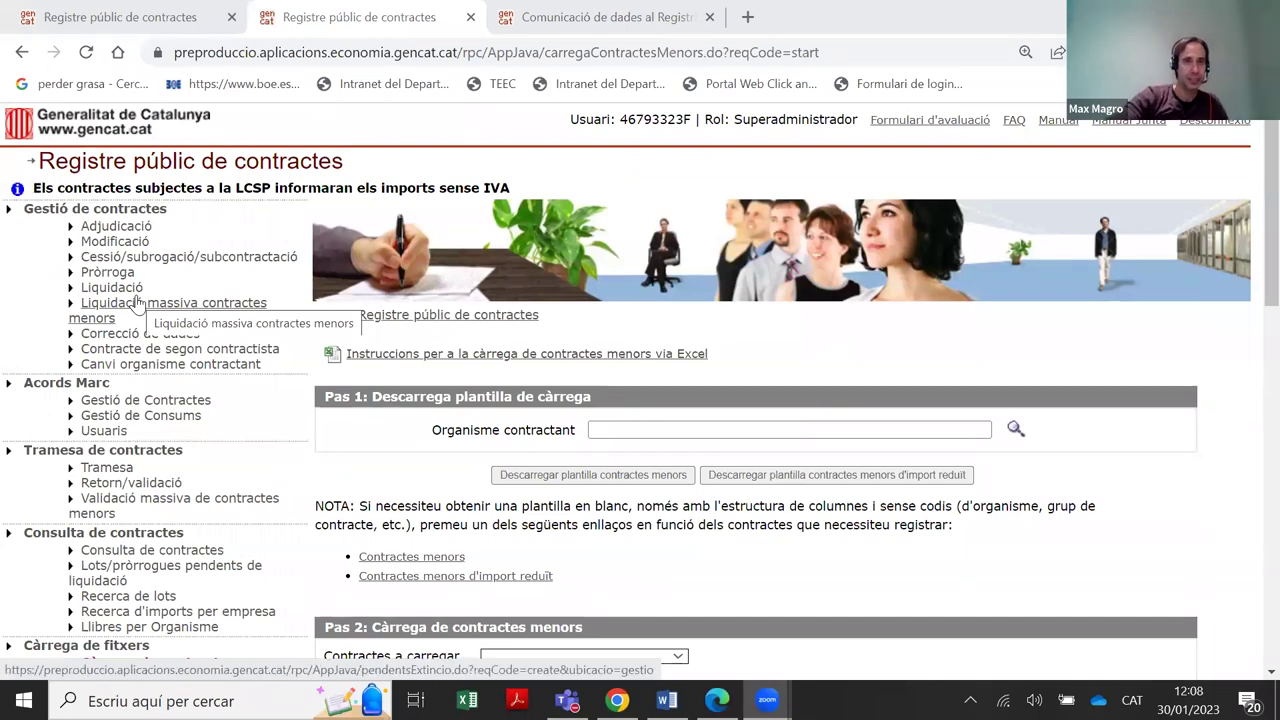
pyautogui.click(137, 303)
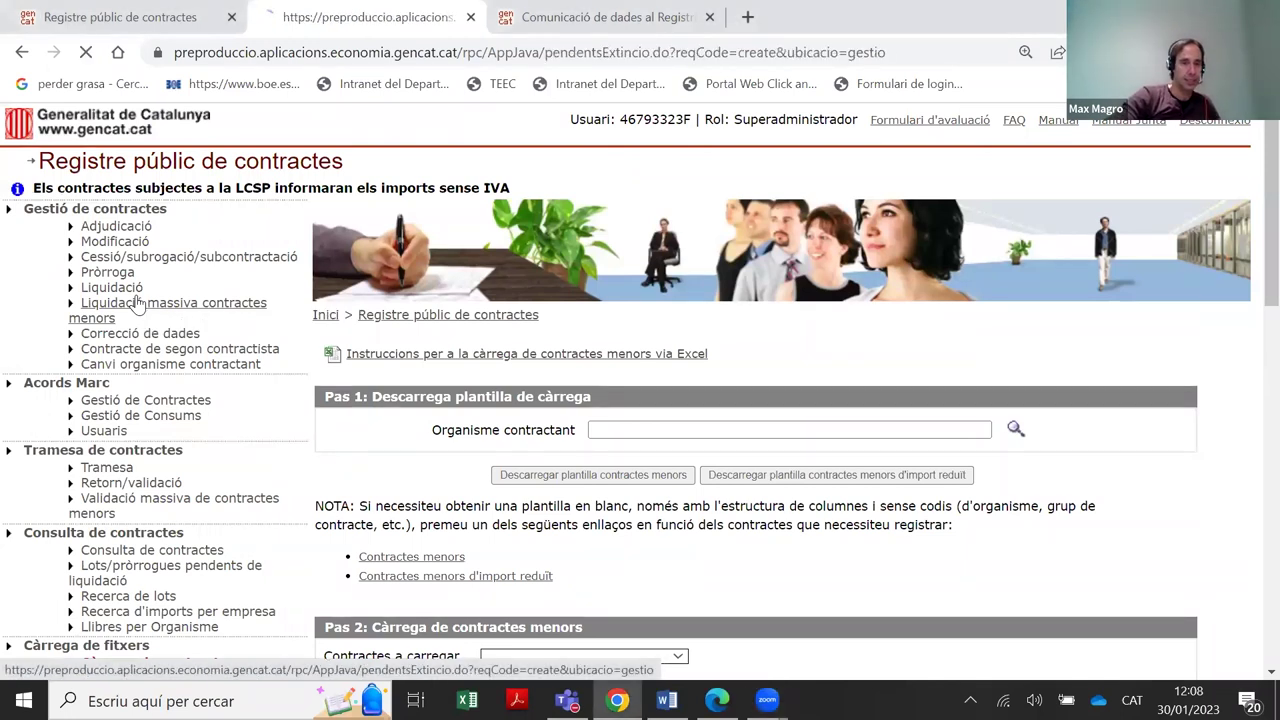
pyautogui.scroll(-1, 389, 309)
pyautogui.scroll(-1, 389, 309)
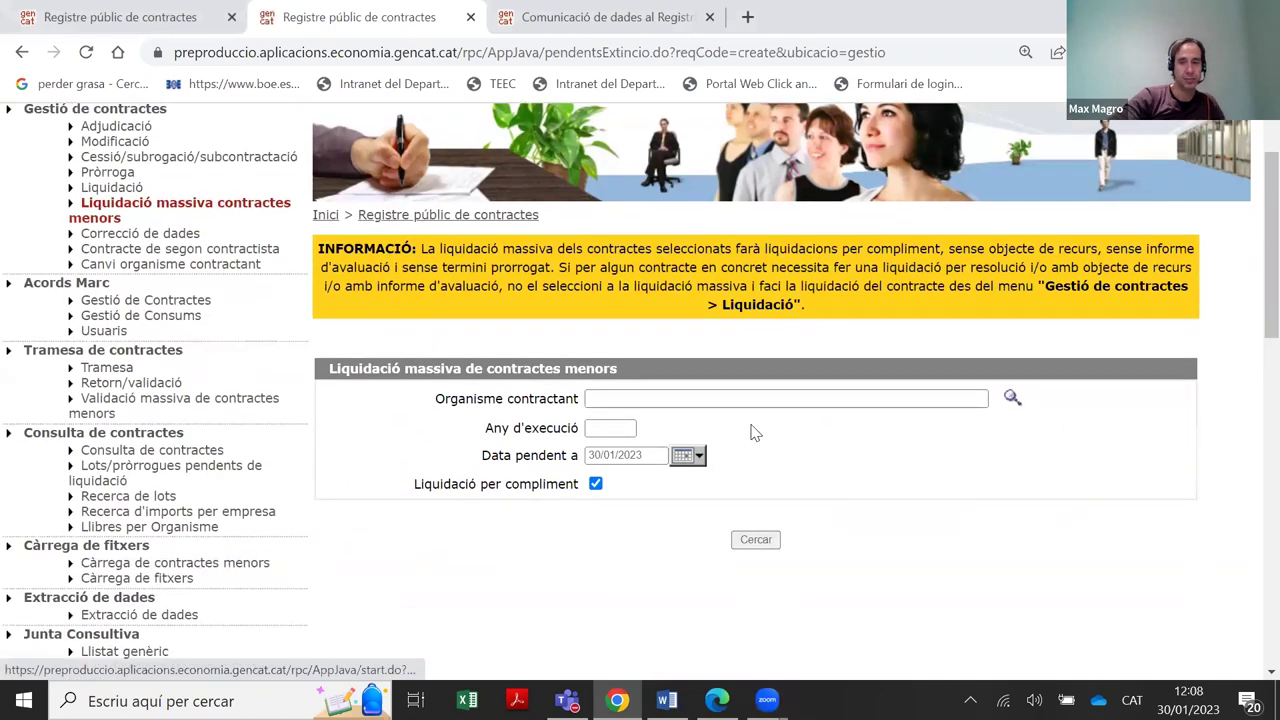
# Search for minor contracts pending liquidation for contracting body 111 and execution year 2022
pyautogui.click(743, 392)
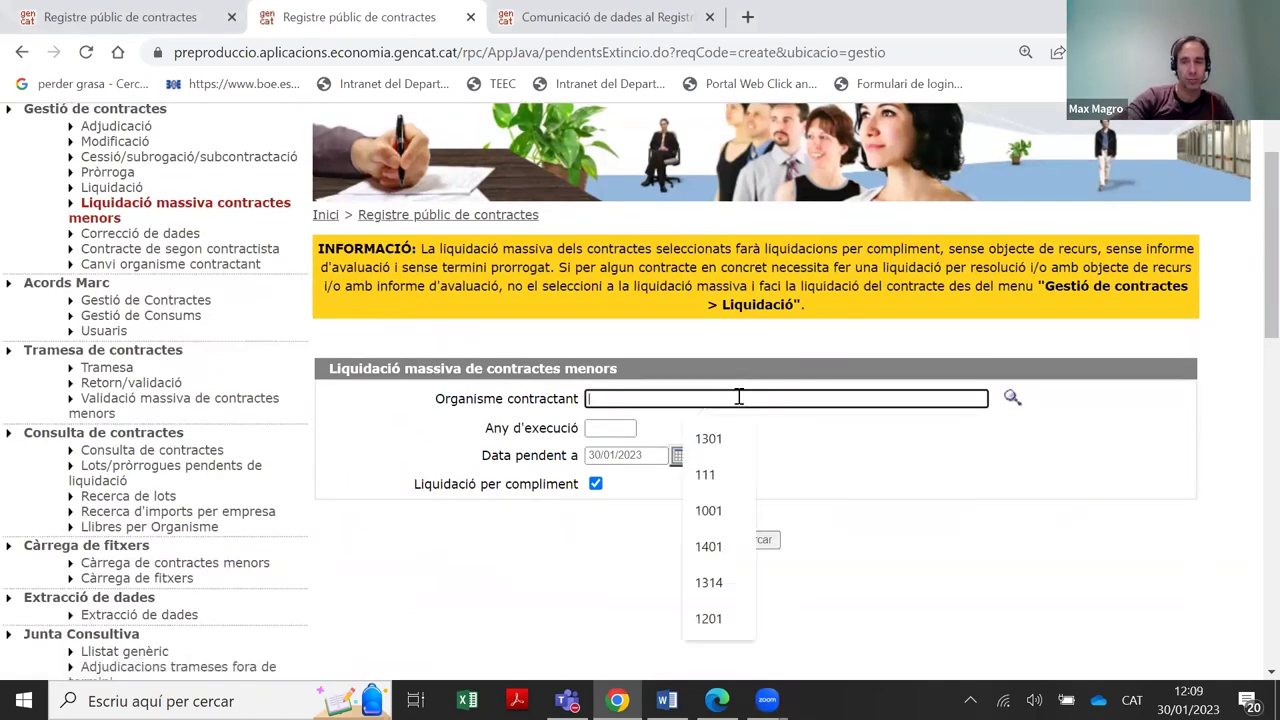
pyautogui.click(733, 469)
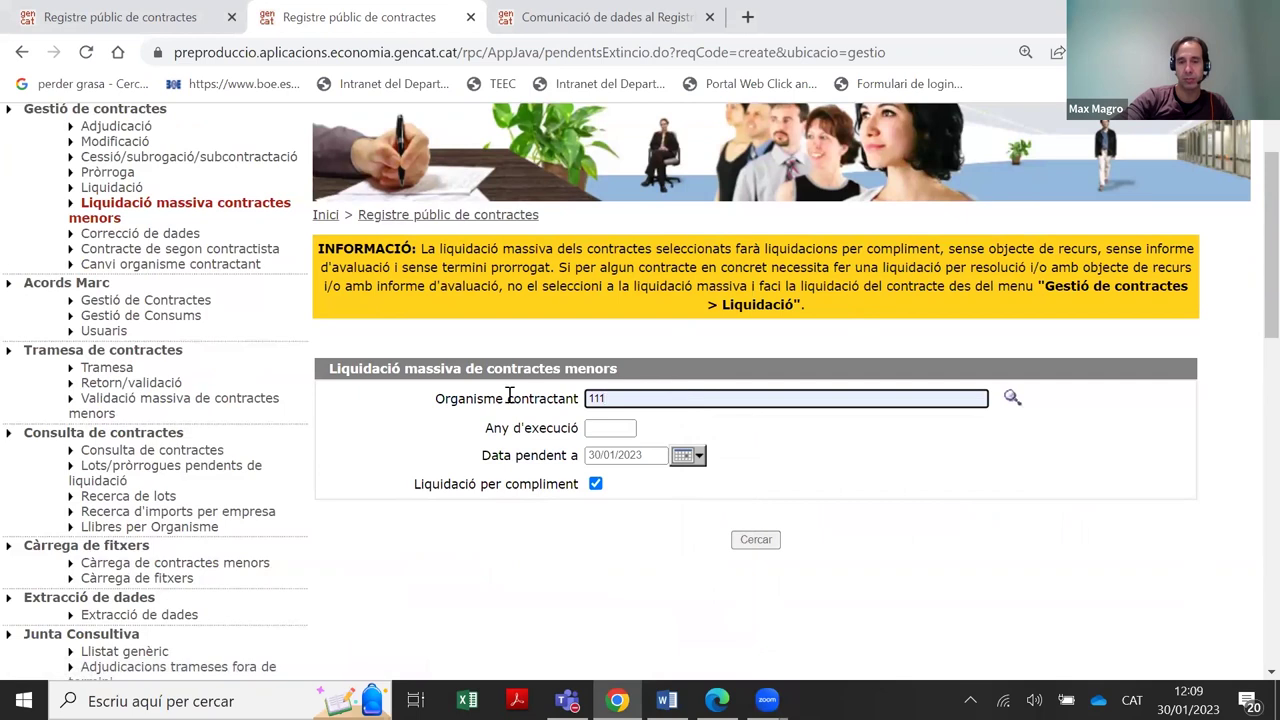
pyautogui.scroll(-1, 512, 395)
pyautogui.click(621, 328)
pyautogui.write('2022')
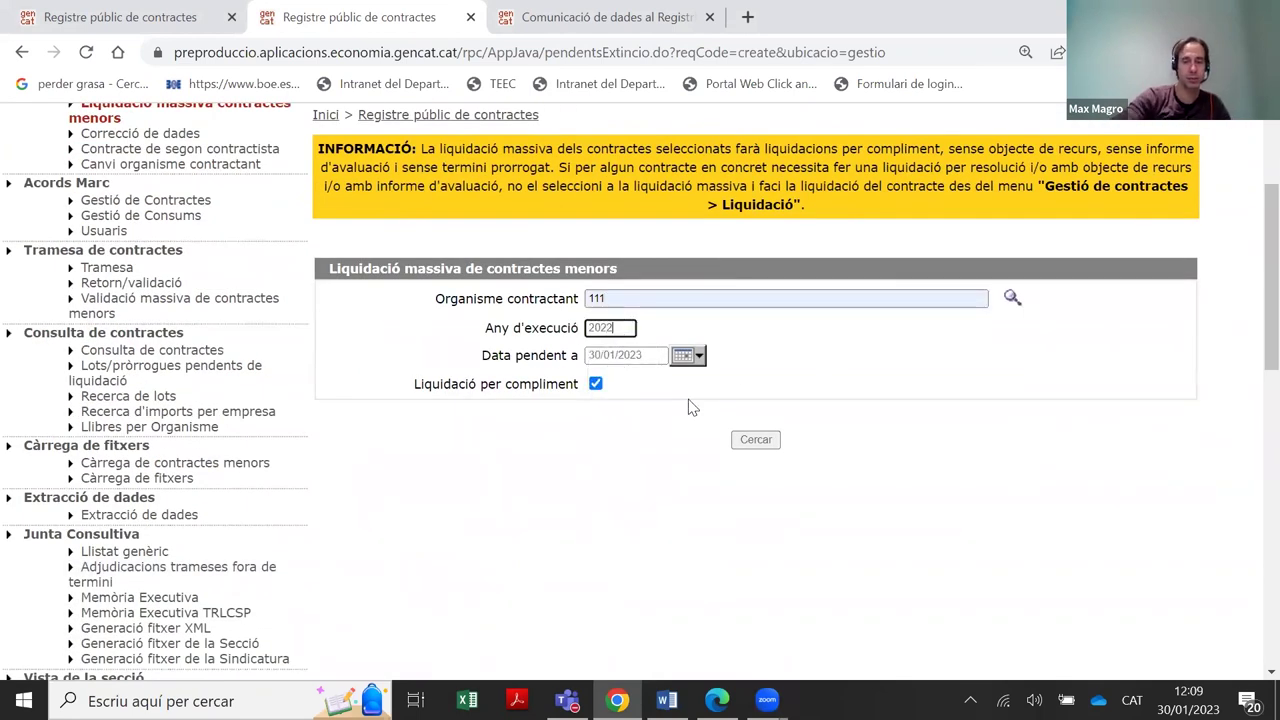
pyautogui.click(752, 440)
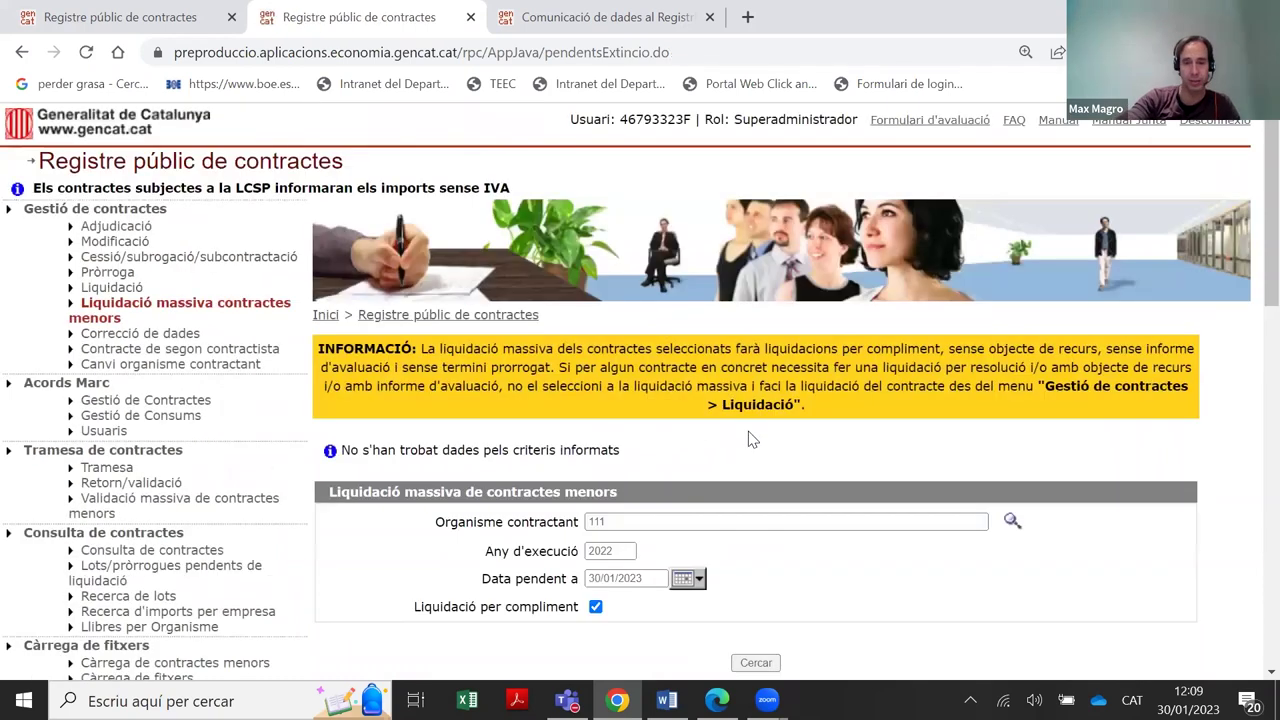
# Clear the execution year and repeat the search for contracting body 111
pyautogui.scroll(-1, 717, 466)
pyautogui.doubleClick(617, 450)
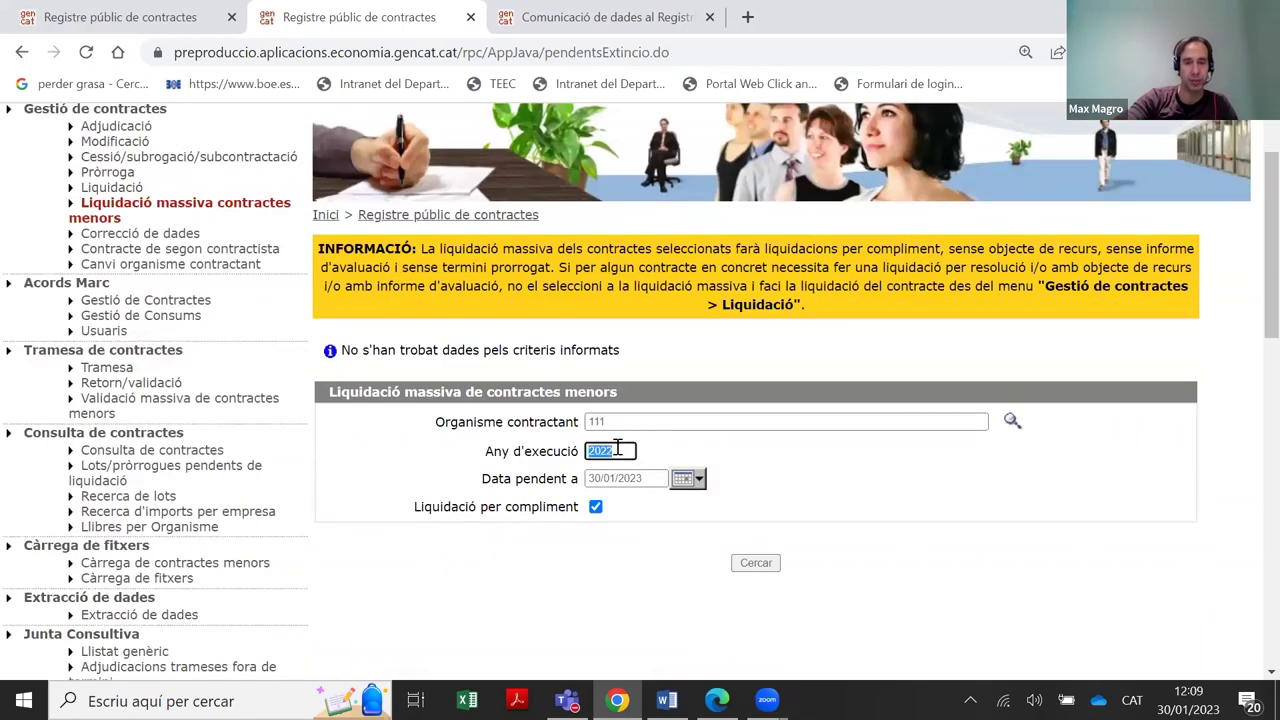
pyautogui.press('BackSpace')
pyautogui.write('2')
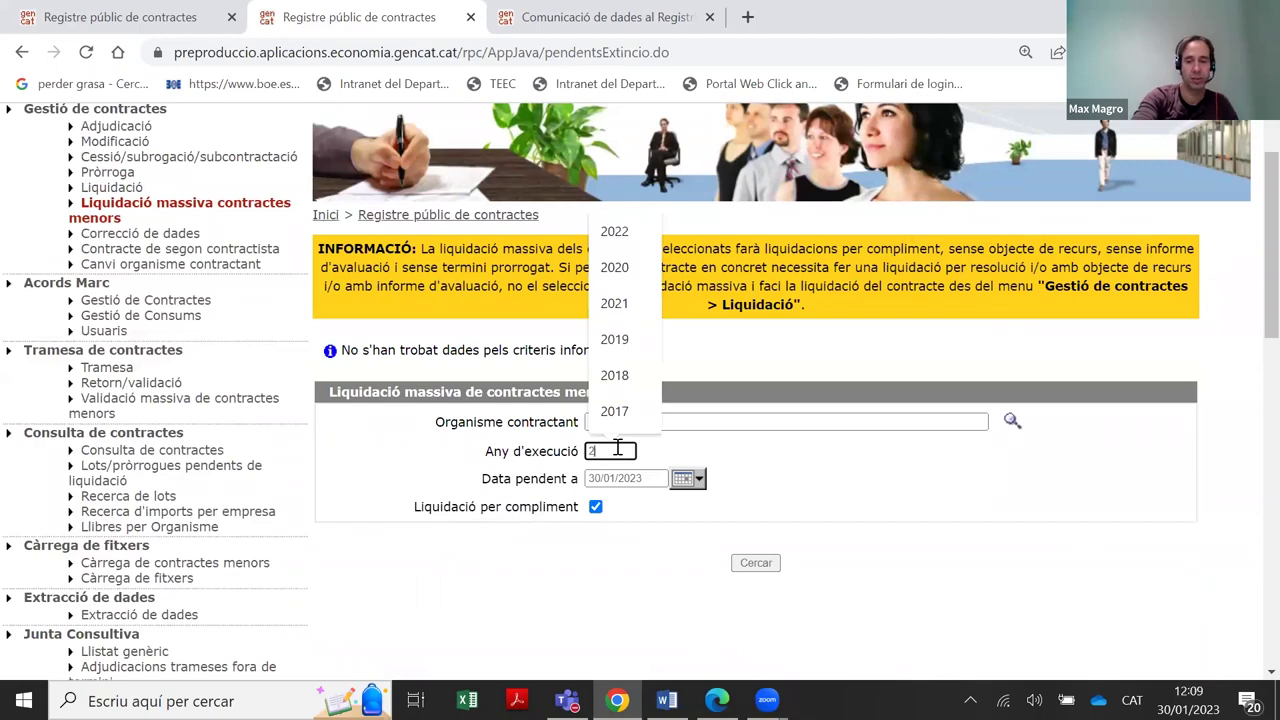
pyautogui.press('BackSpace')
pyautogui.click(752, 566)
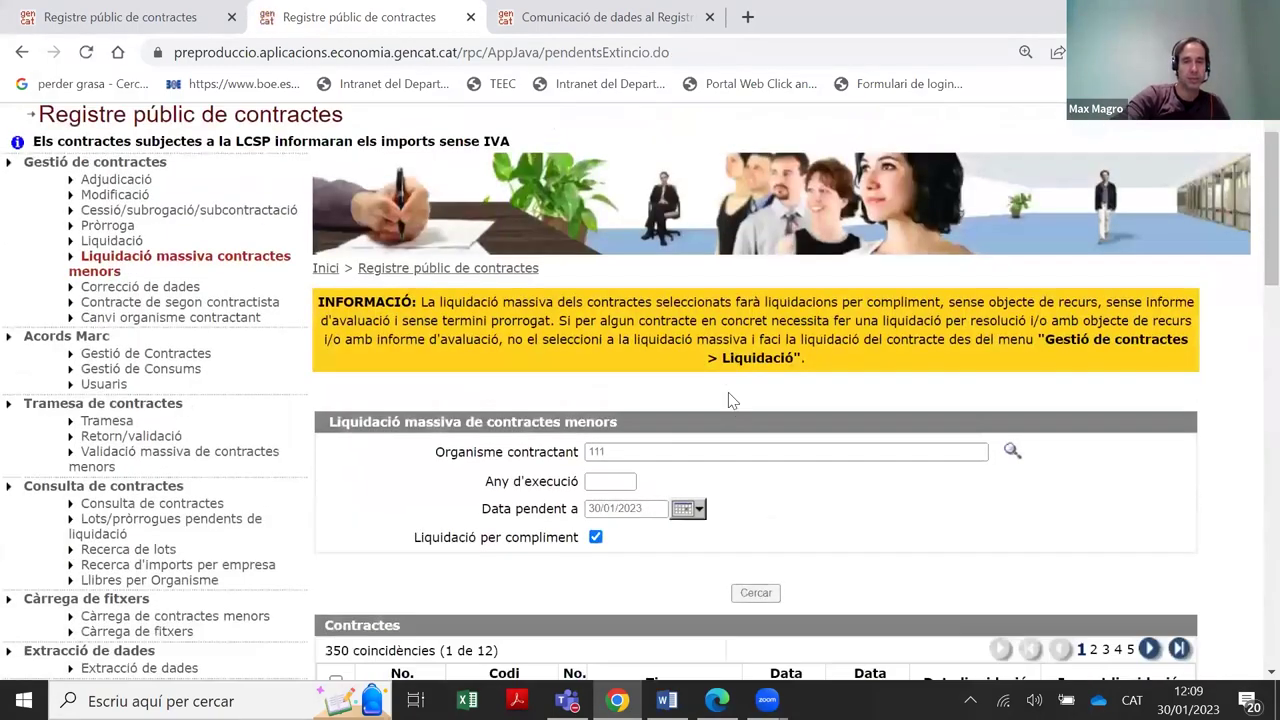
# Examine the list of contracts pending liquidation, including the end date column and the search criteria above
pyautogui.scroll(-6, 670, 410)
pyautogui.scroll(-5, 664, 408)
pyautogui.scroll(10, 652, 420)
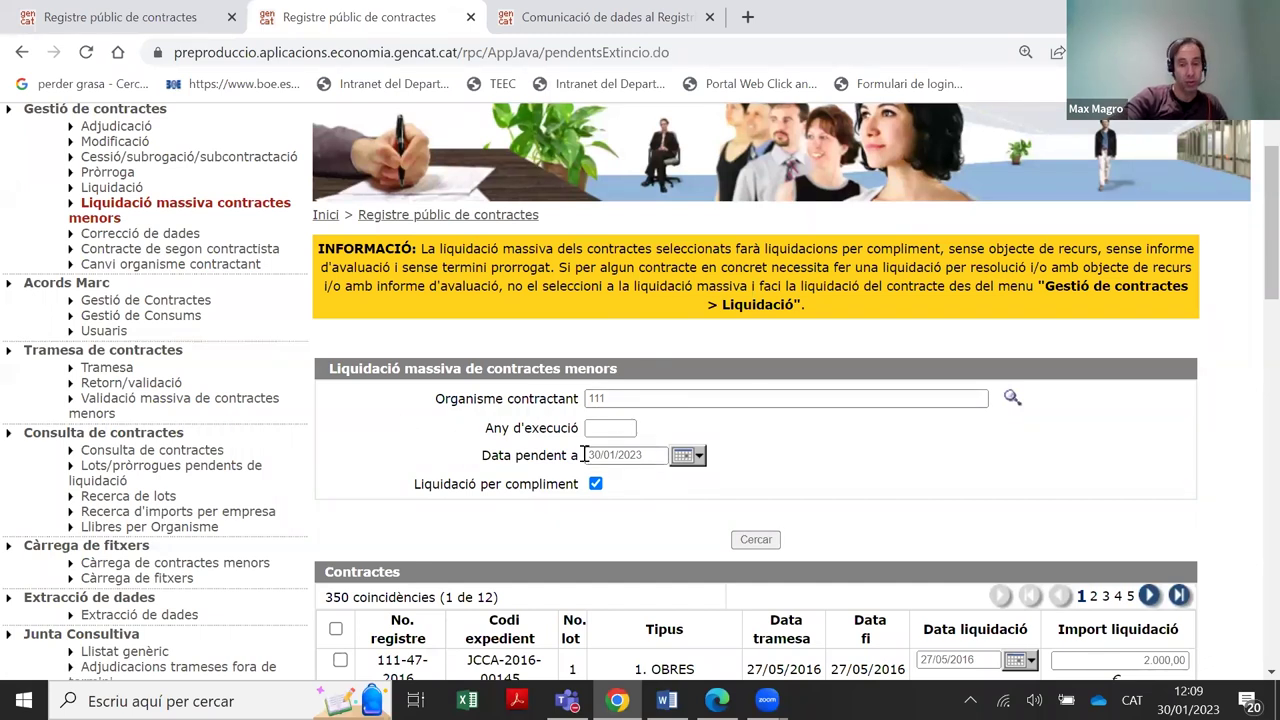
pyautogui.scroll(-2, 670, 495)
pyautogui.scroll(-3, 670, 450)
pyautogui.scroll(2, 670, 450)
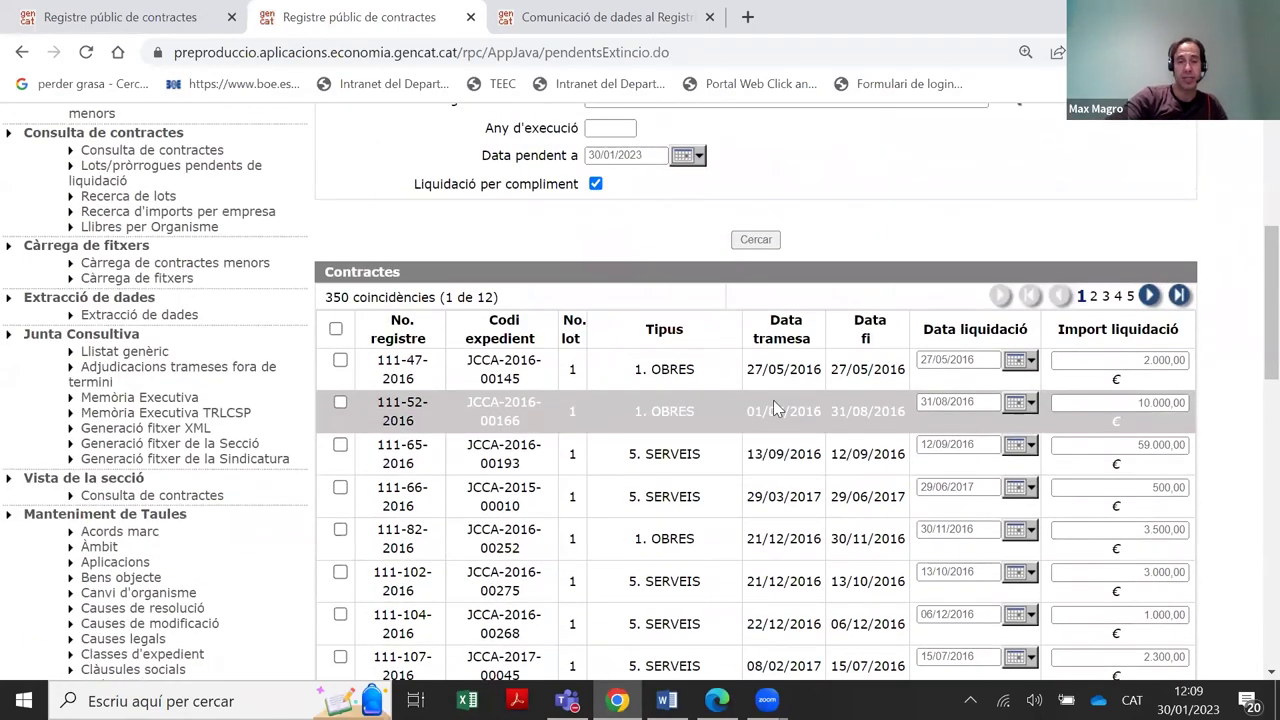
pyautogui.moveTo(889, 334); pyautogui.dragTo(858, 344)
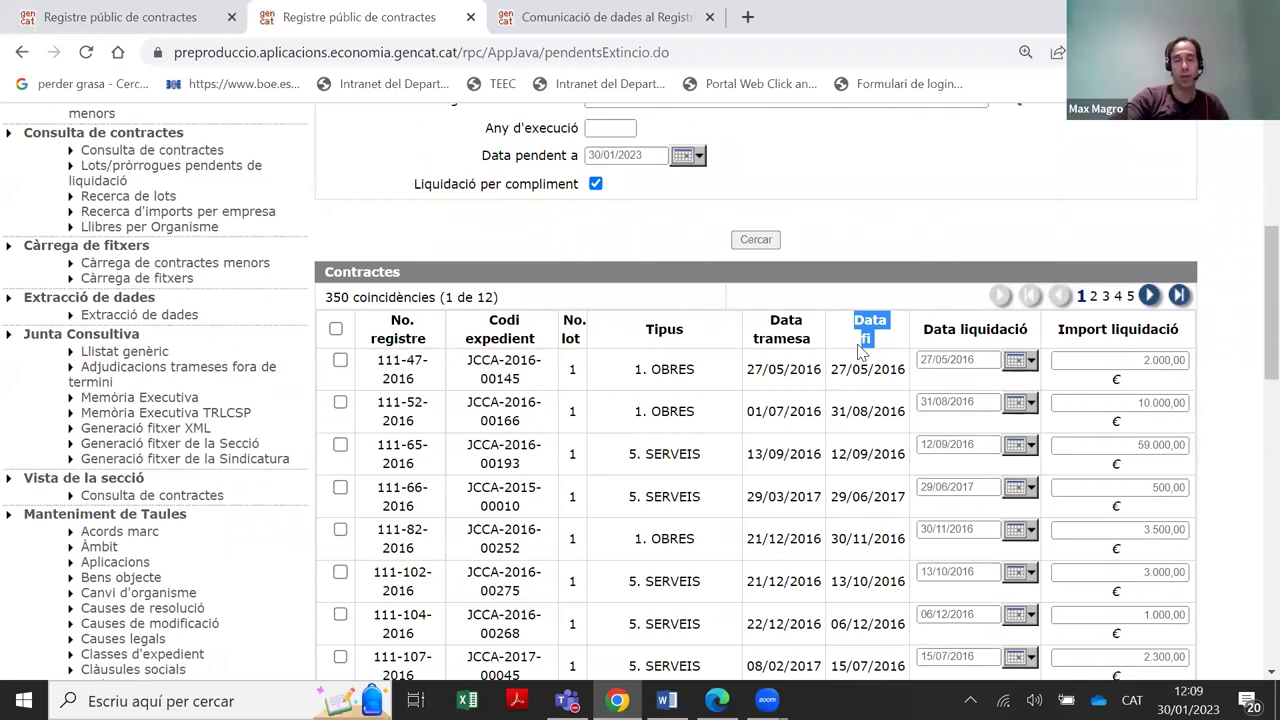
pyautogui.scroll(2, 620, 370)
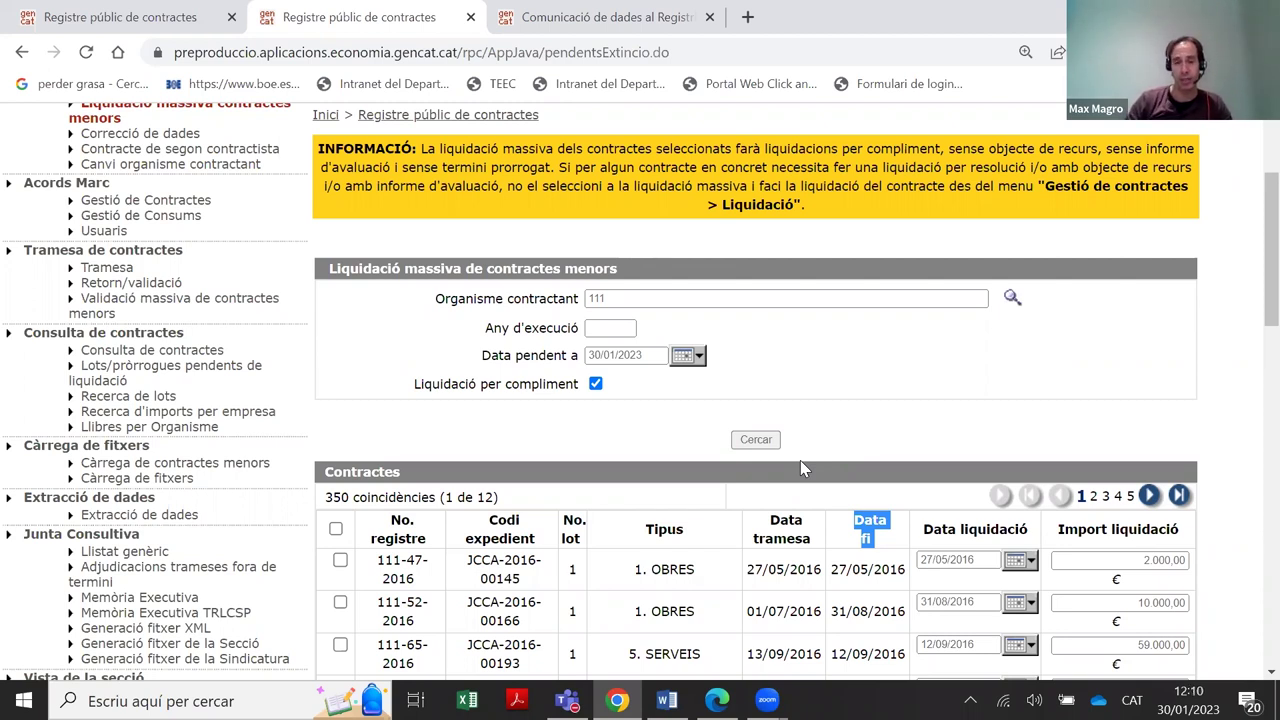
pyautogui.click(848, 379)
pyautogui.scroll(-3, 797, 373)
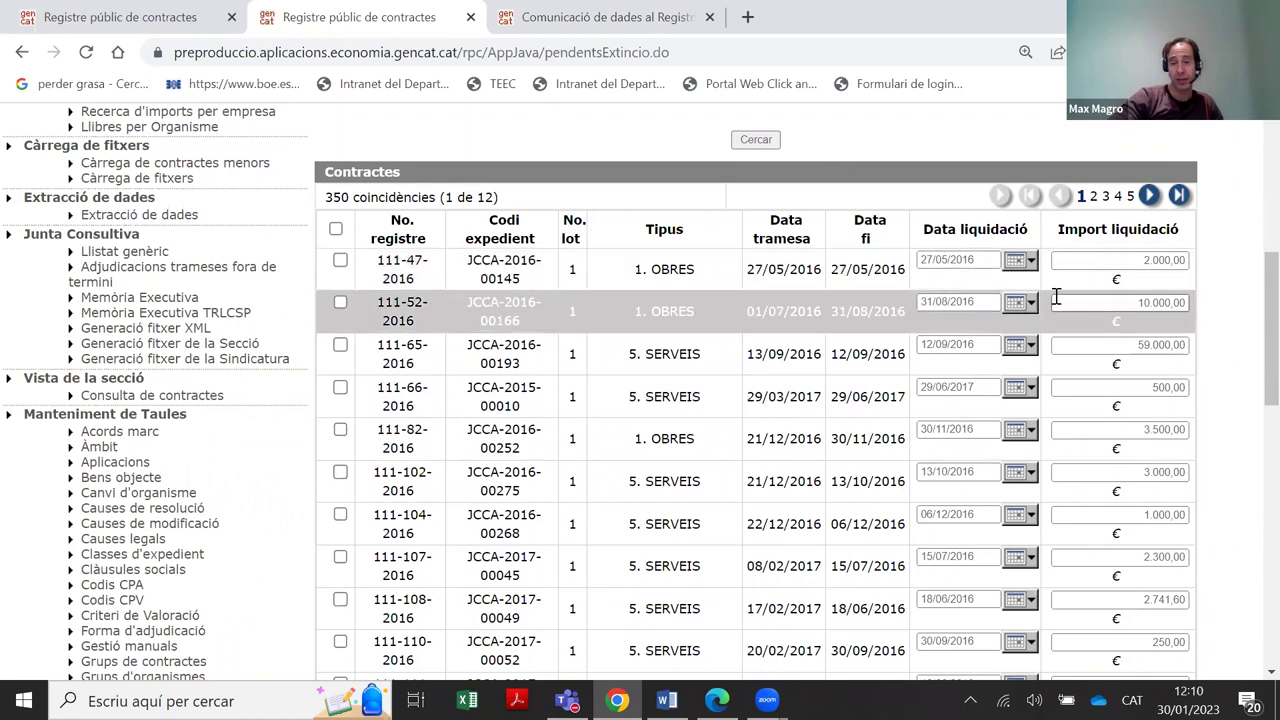
# Check the liquidation date and amount fields of contract 111-47-2016 and mark every contract in the list
pyautogui.click(953, 263)
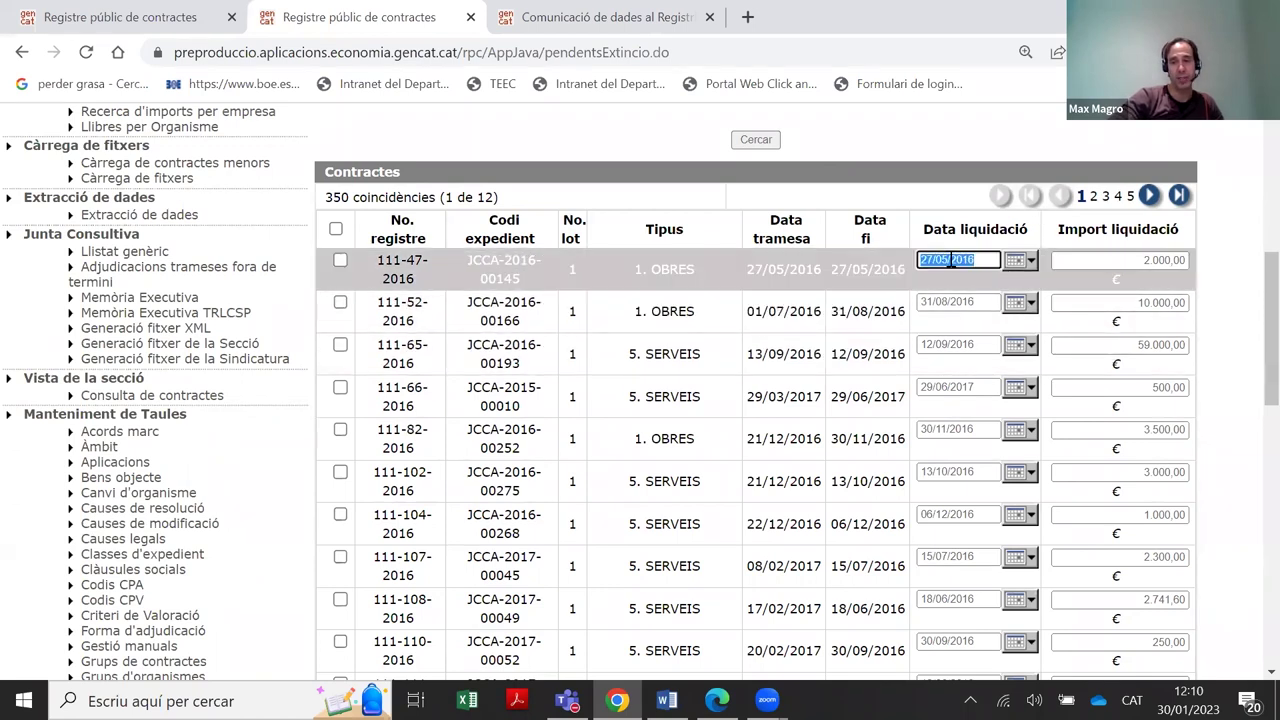
pyautogui.click(1175, 258)
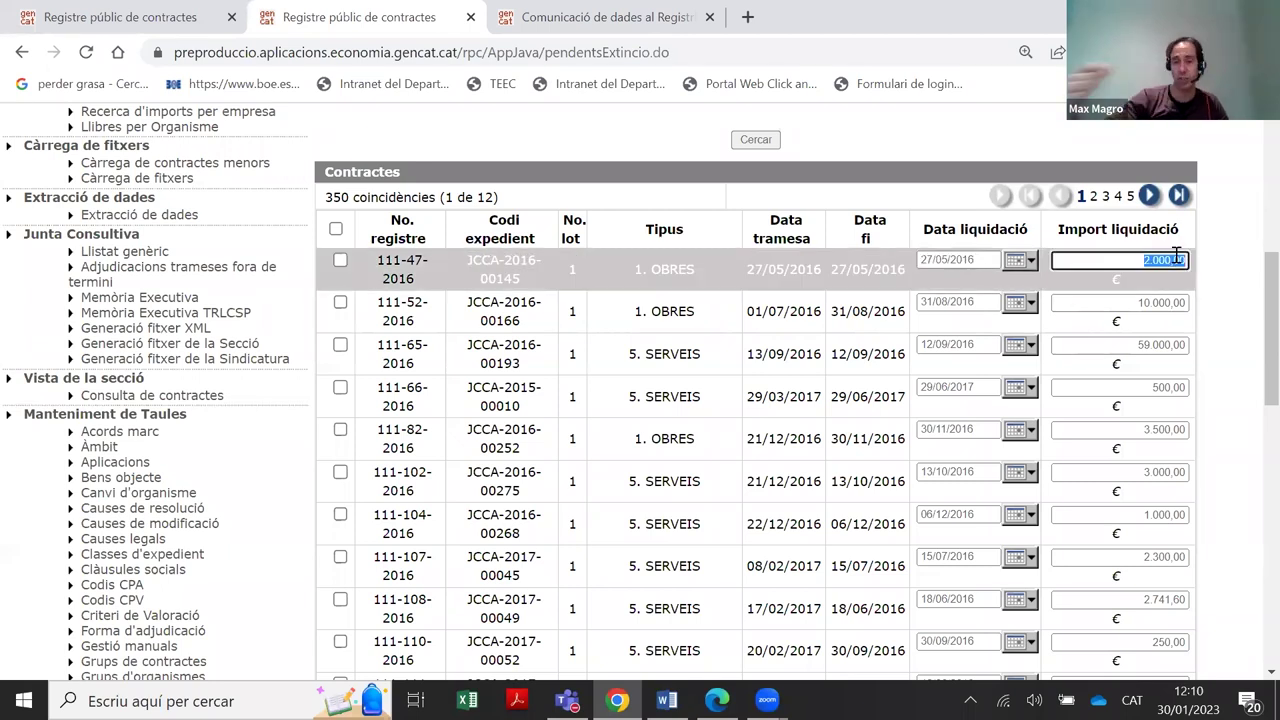
pyautogui.click(336, 229)
pyautogui.scroll(-9, 334, 250)
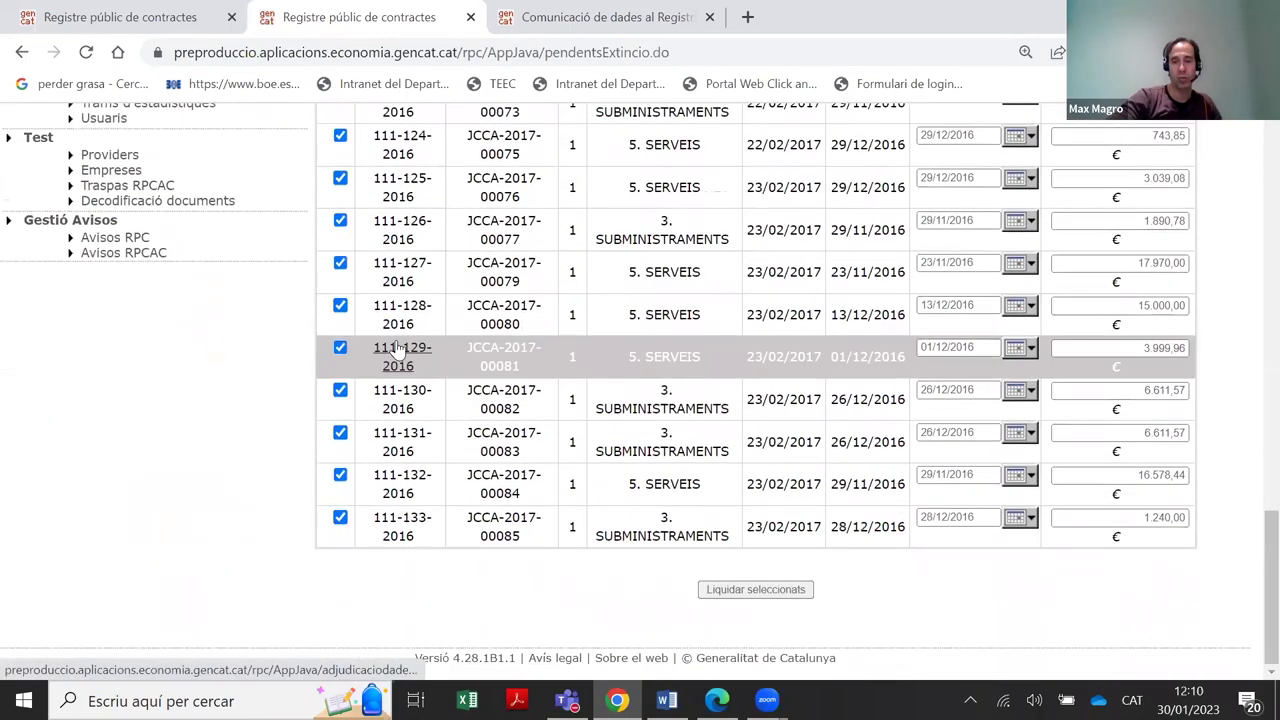
# Unmark all contracts and mark only 111-52-2016, 111-65-2016 and 111-66-2016 for liquidation
pyautogui.scroll(6, 330, 270)
pyautogui.scroll(4, 330, 270)
pyautogui.click(336, 356)
pyautogui.click(340, 429)
pyautogui.click(340, 471)
pyautogui.click(340, 514)
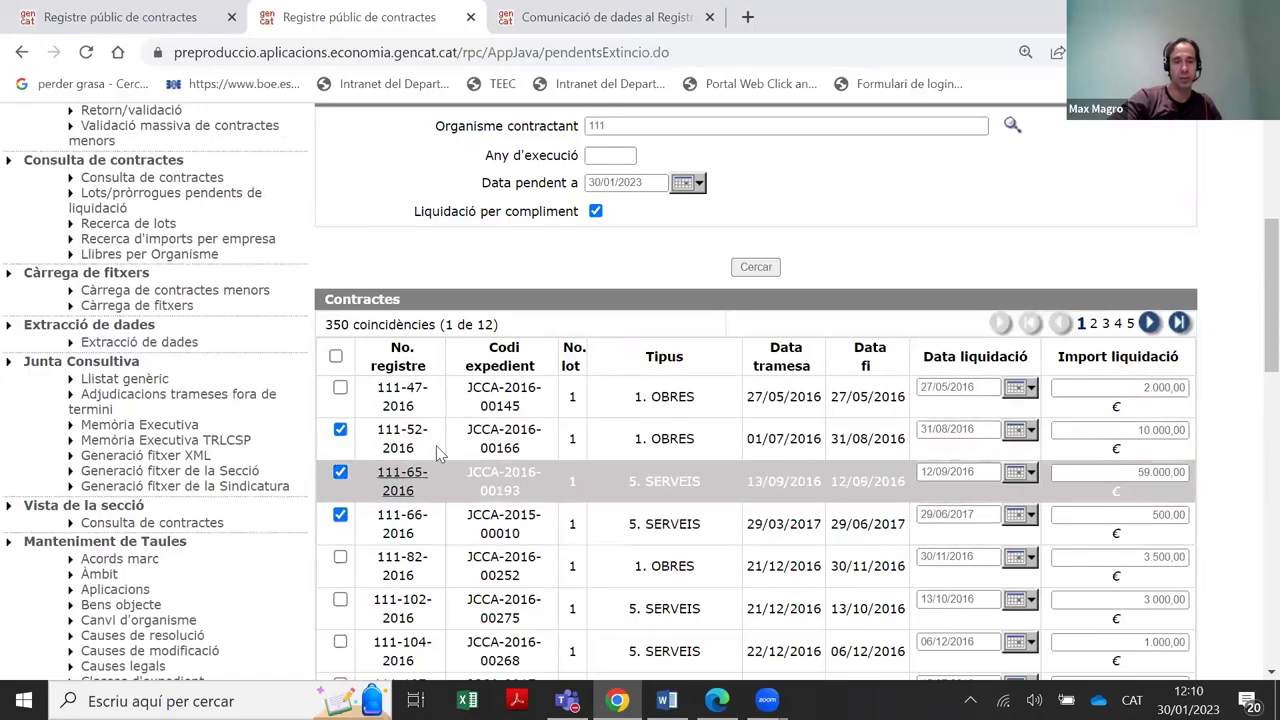
pyautogui.scroll(-5, 565, 452)
pyautogui.scroll(-10, 565, 452)
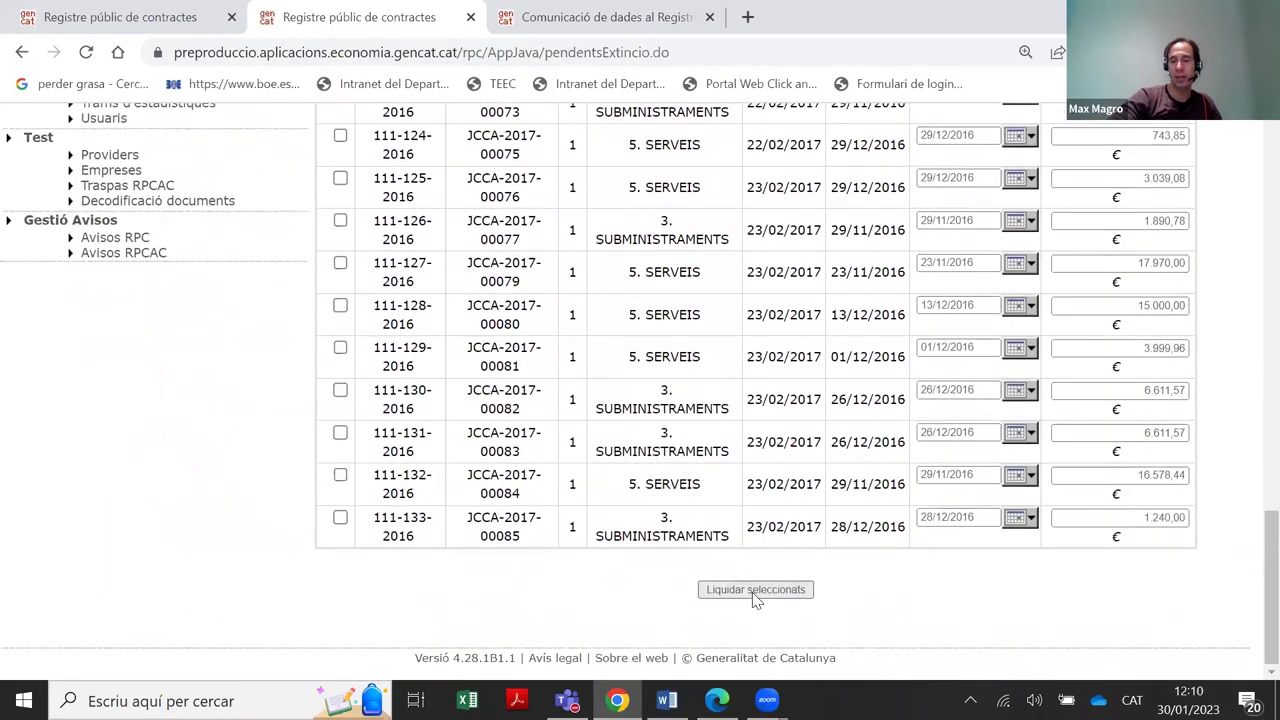
# Clear the selection so that none of the listed contracts is marked
pyautogui.scroll(15, 600, 520)
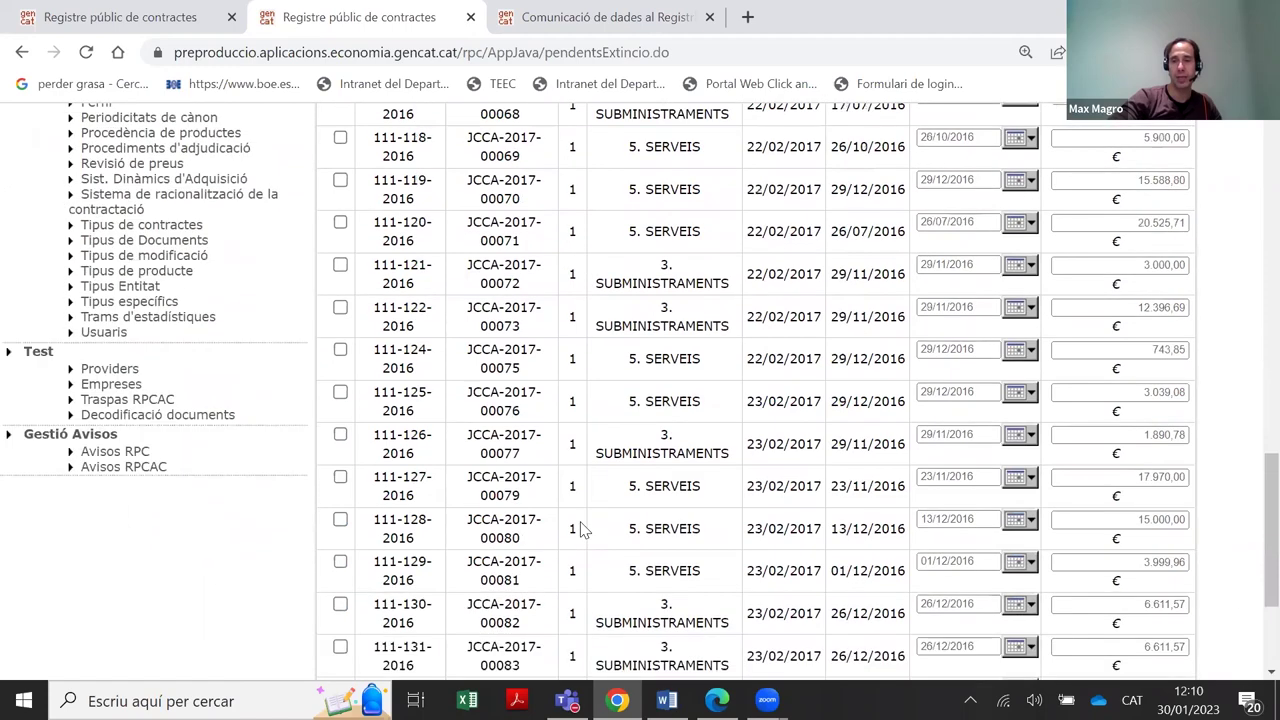
pyautogui.click(336, 357)
pyautogui.click(336, 357)
# Set the liquidation amount of contract 111-47-2016 to 6.000,00 €
pyautogui.scroll(-2, 650, 350)
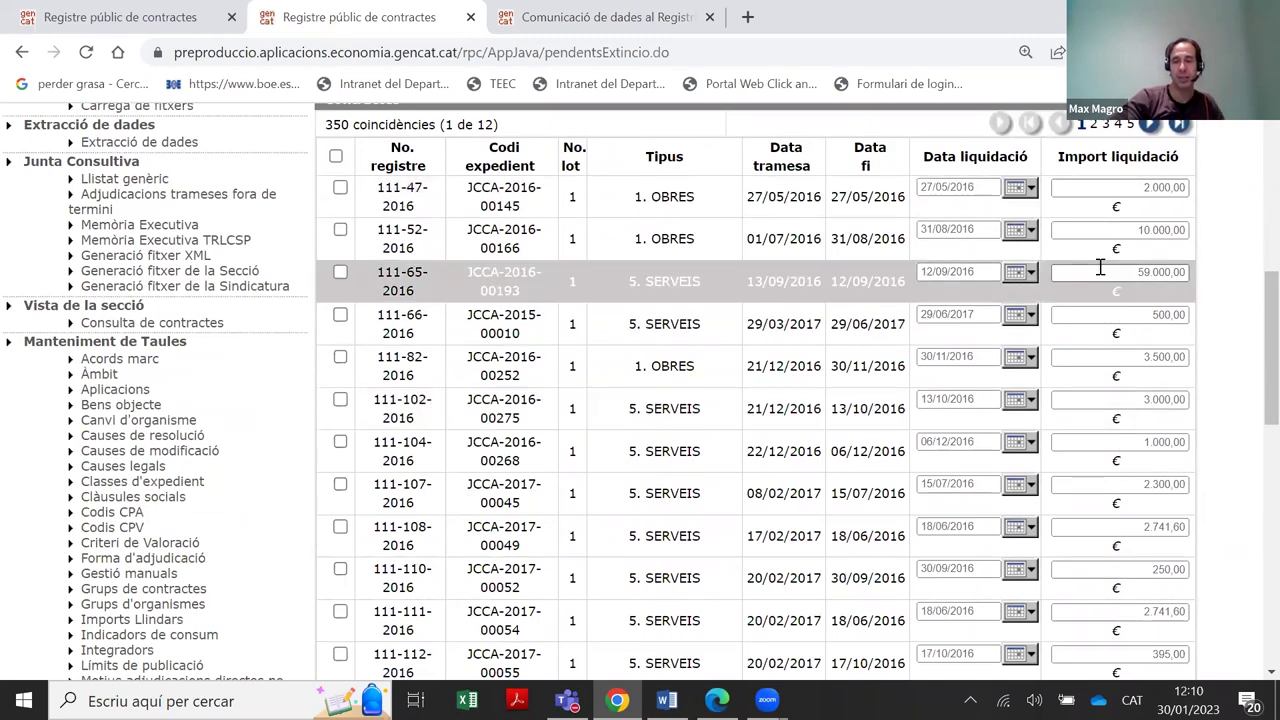
pyautogui.click(1153, 190)
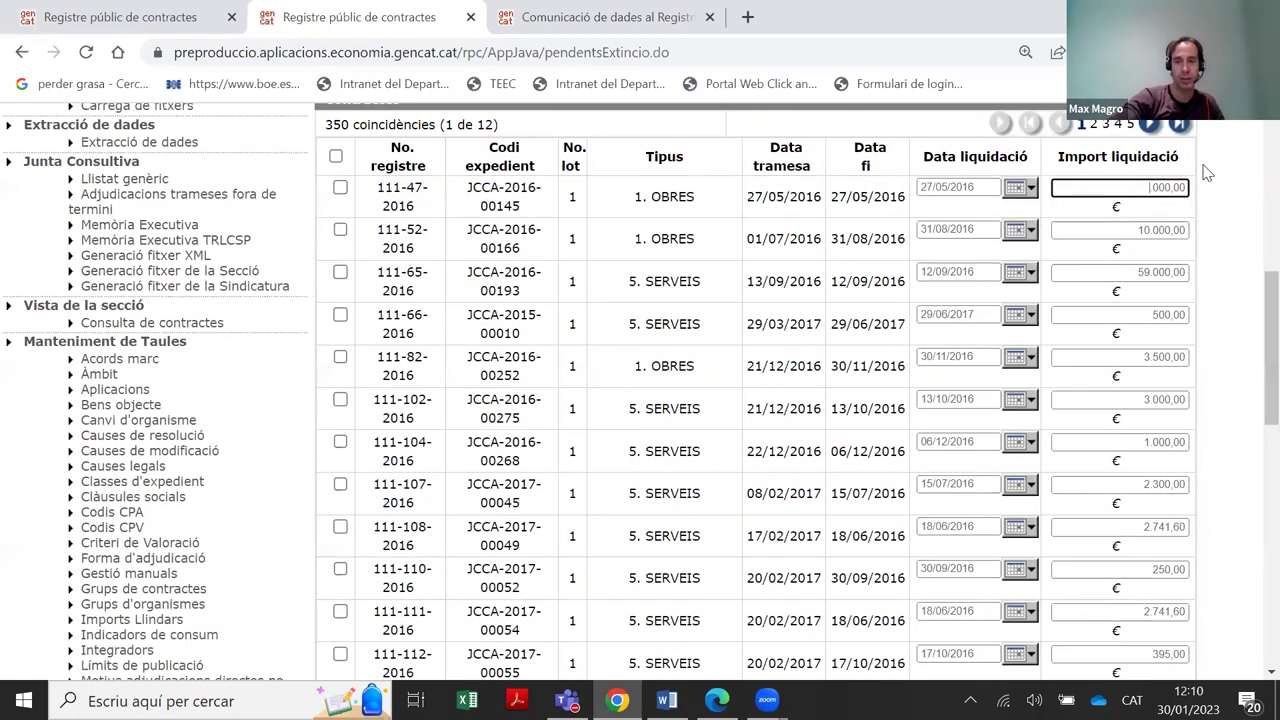
pyautogui.write('6.')
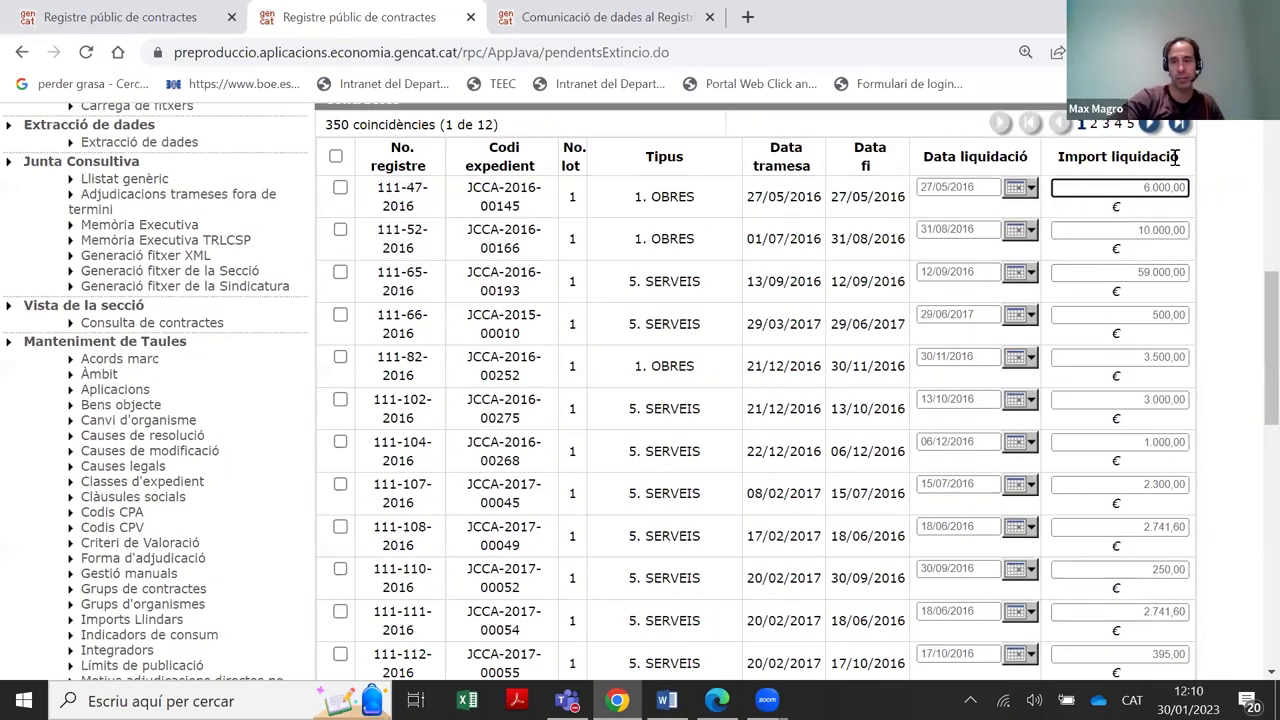
# Set the liquidation date of contract 111-66-2016 to 30/06/2017
pyautogui.click(936, 314)
pyautogui.click(930, 314)
pyautogui.press('BackSpace')
pyautogui.press('BackSpace')
pyautogui.write('30')
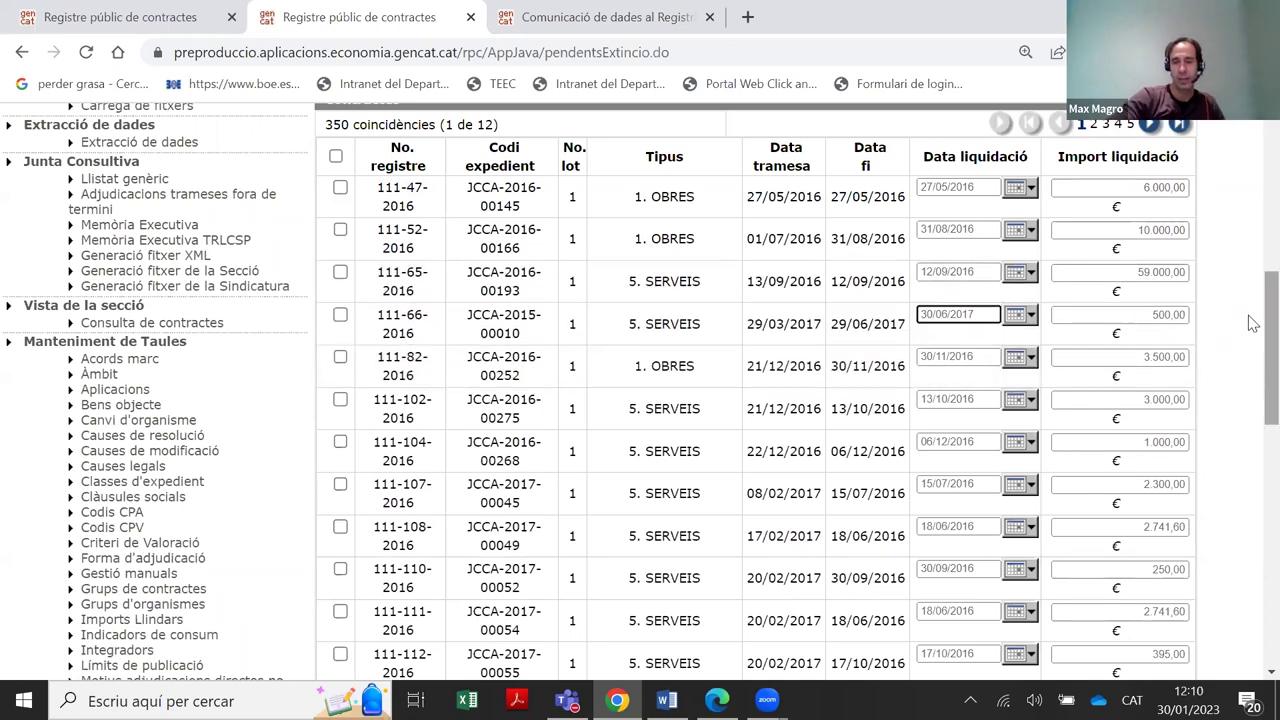
# Review the contracts on the first results page and mark them all for bulk liquidation
pyautogui.scroll(-1, 1248, 305)
pyautogui.scroll(-6, 1087, 310)
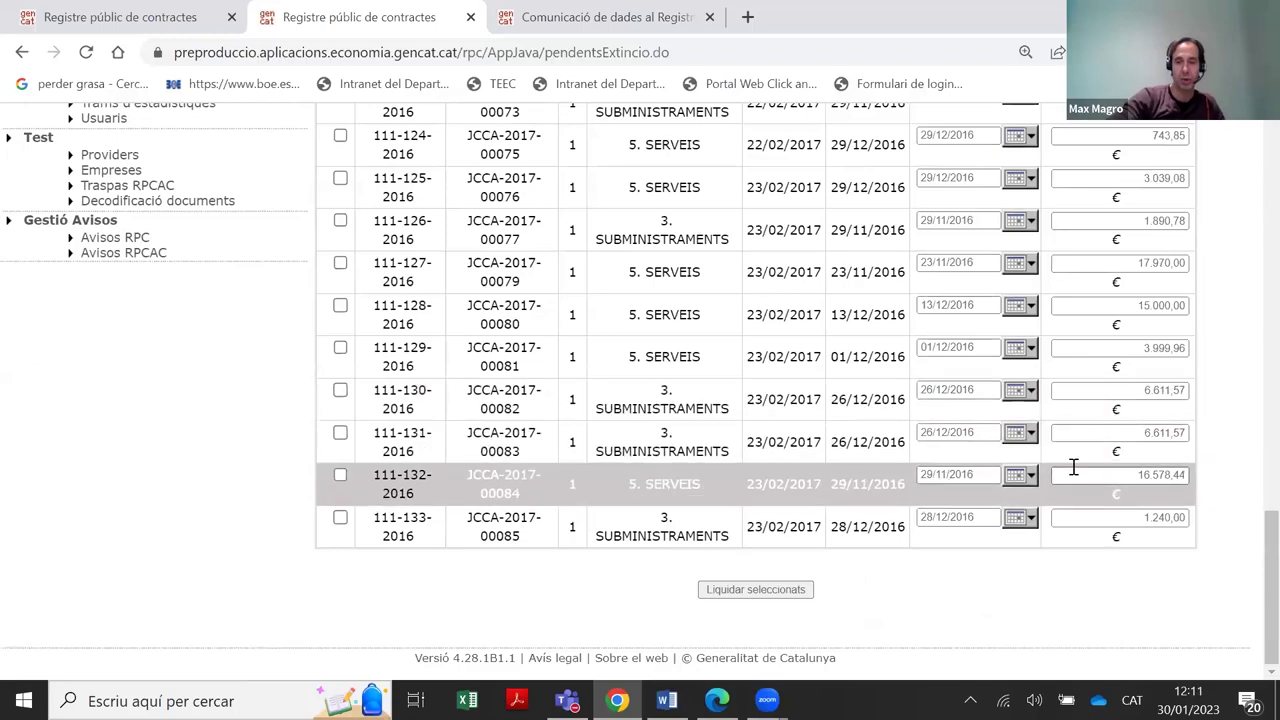
pyautogui.scroll(8, 1068, 462)
pyautogui.scroll(4, 1068, 455)
pyautogui.scroll(-10, 997, 317)
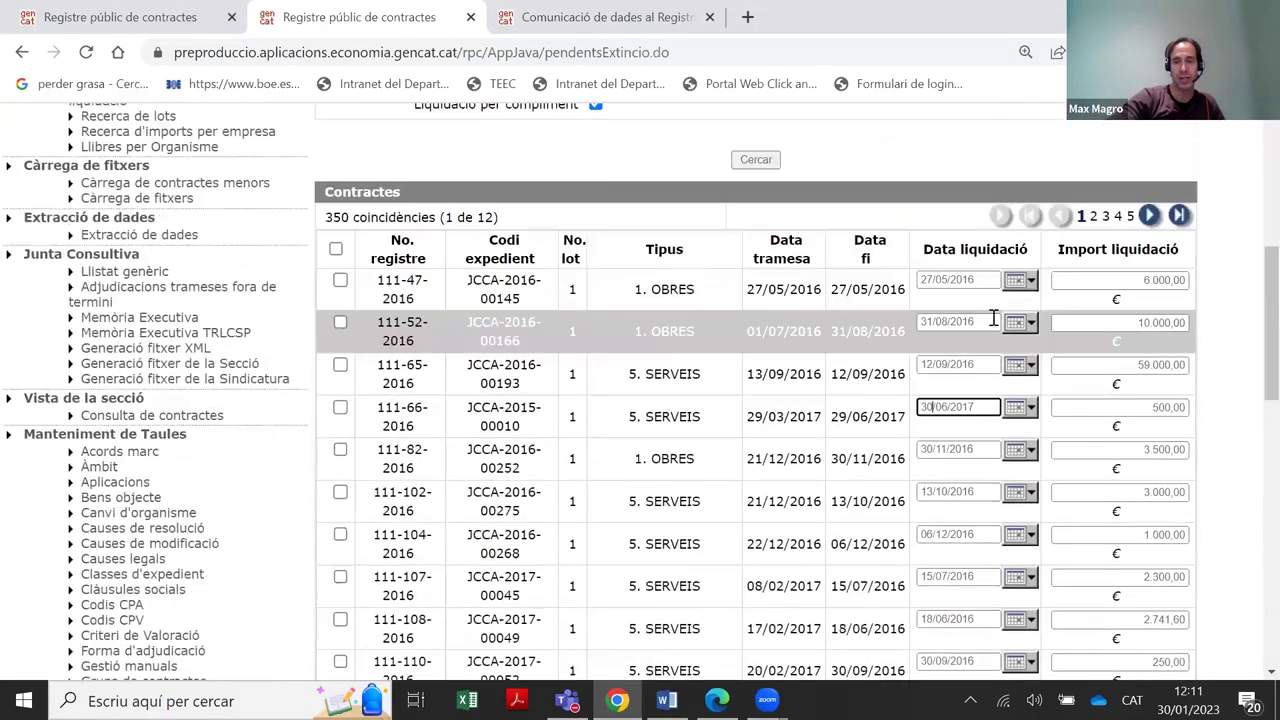
pyautogui.scroll(-3, 985, 332)
pyautogui.scroll(12, 817, 397)
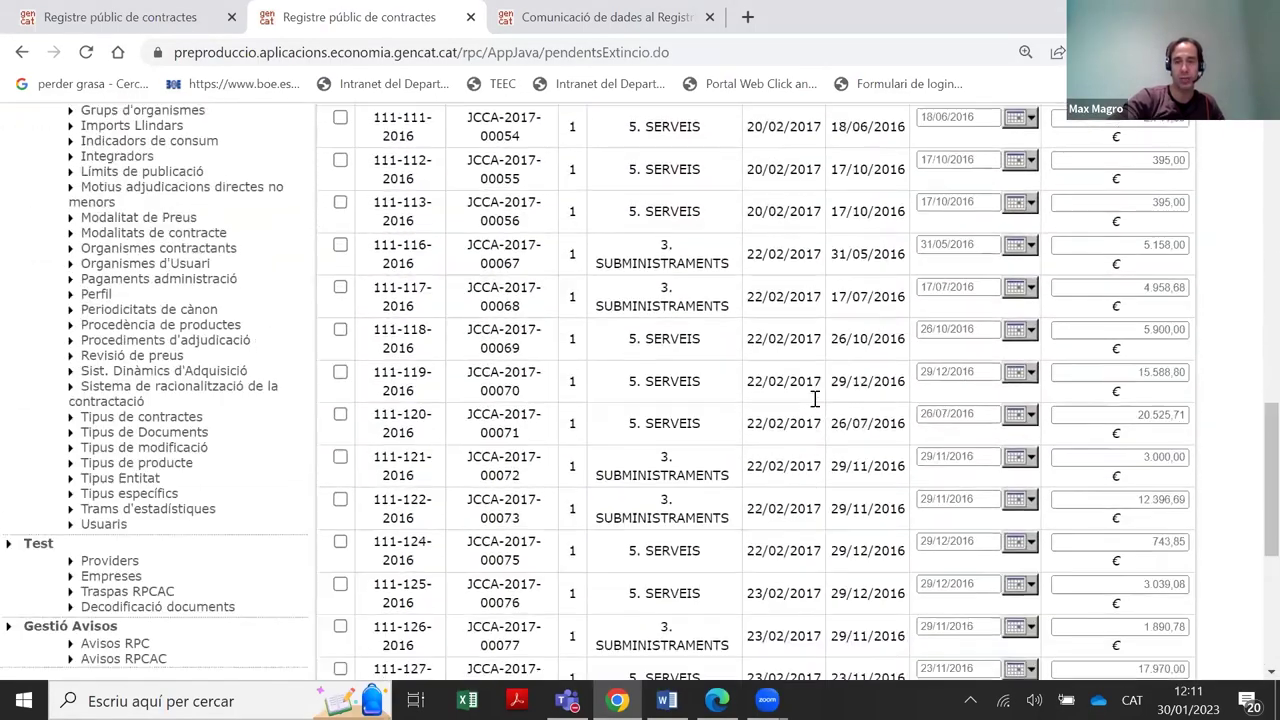
pyautogui.scroll(-4, 335, 418)
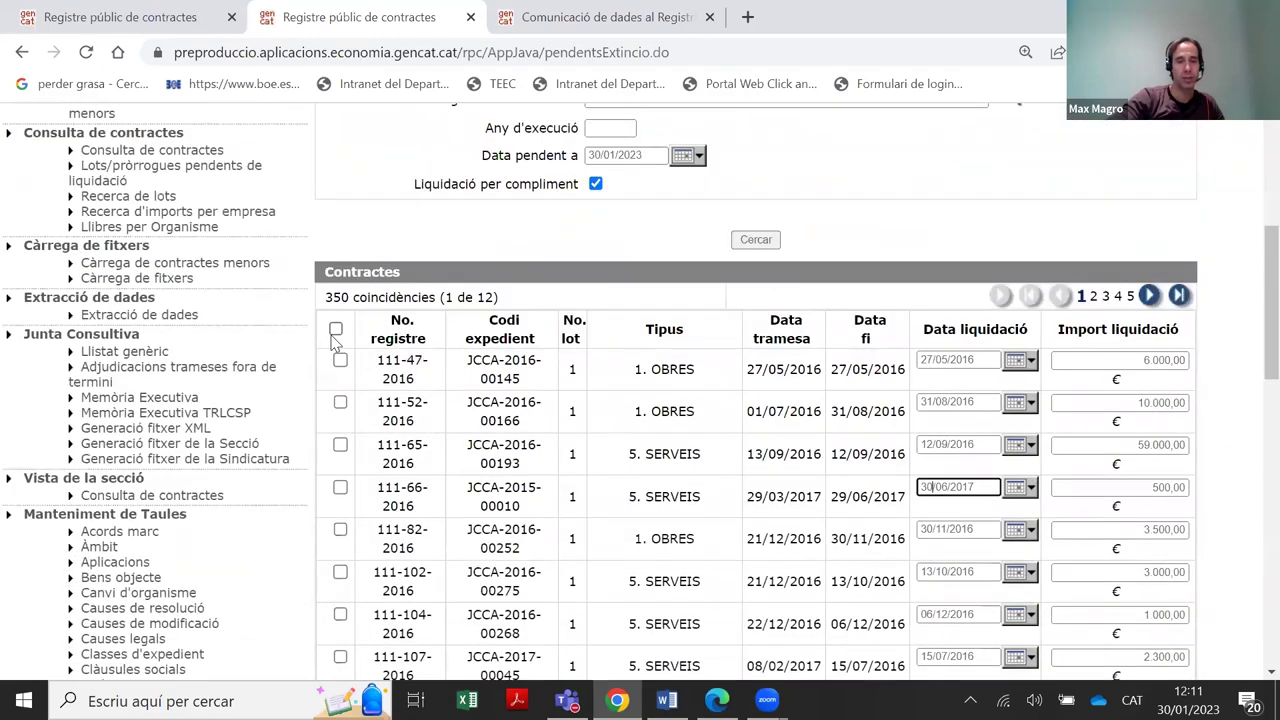
pyautogui.scroll(-3, 786, 340)
pyautogui.scroll(-5, 786, 340)
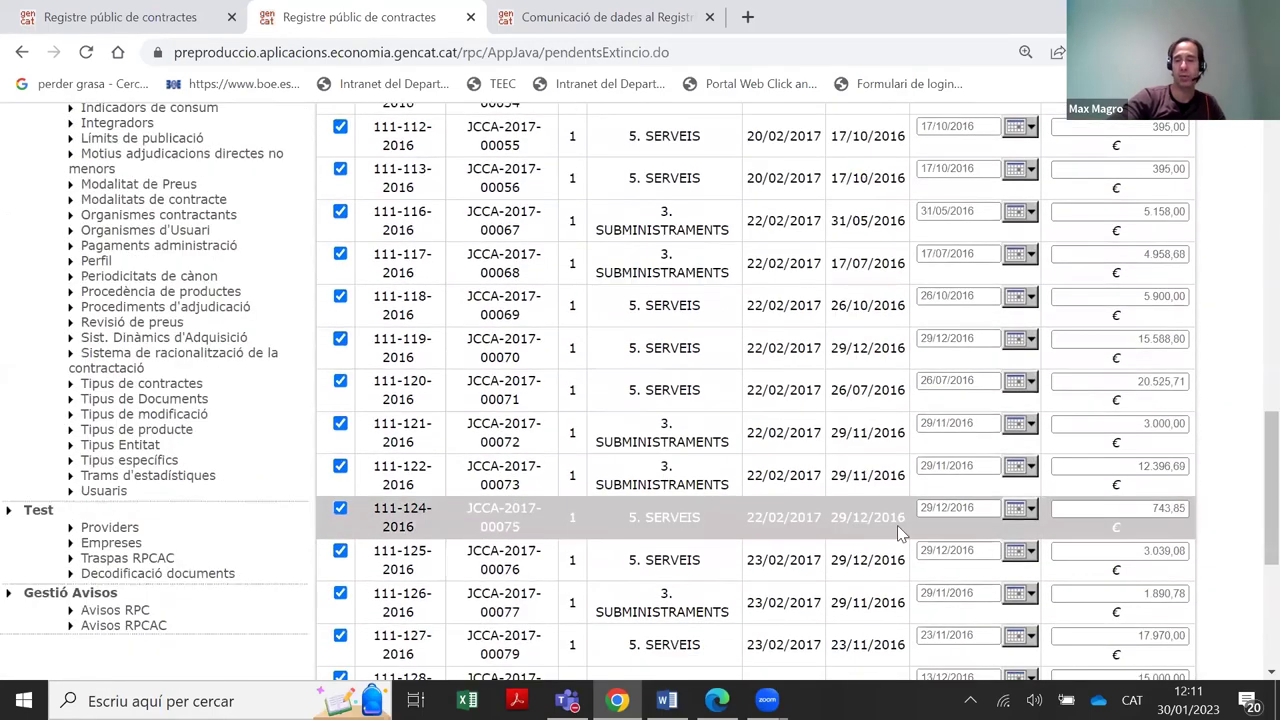
pyautogui.scroll(-4, 897, 525)
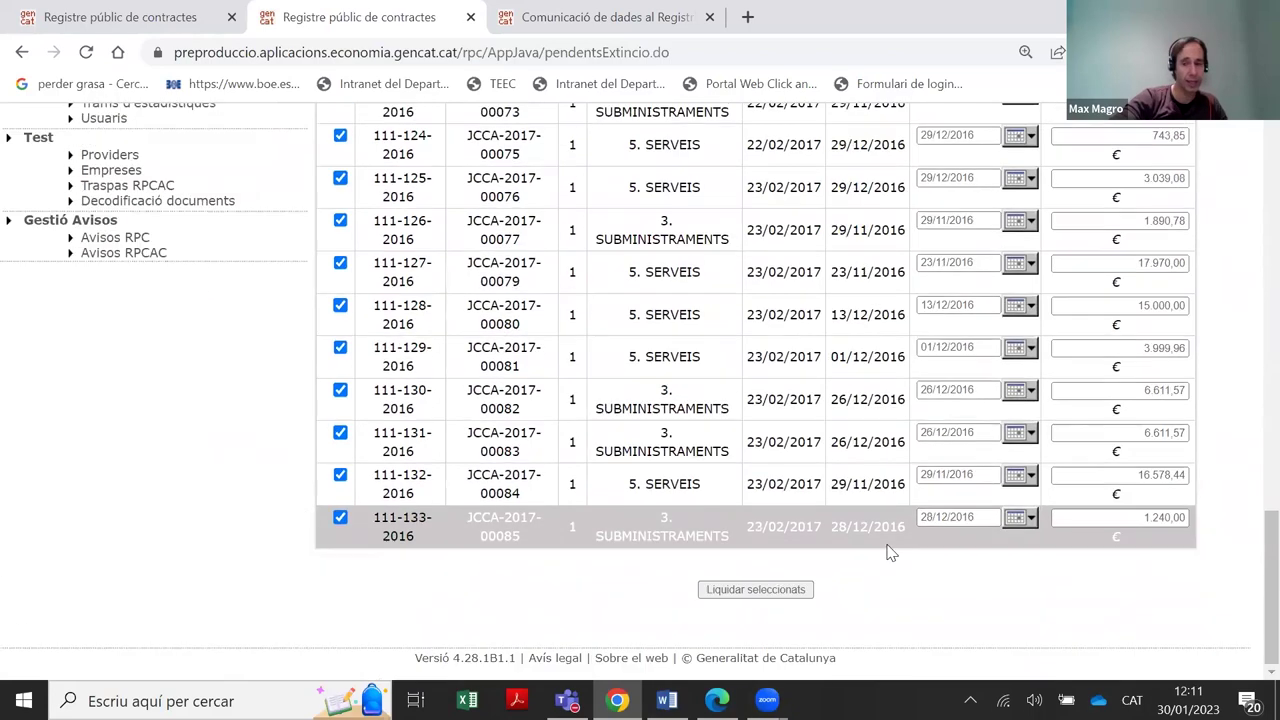
# Open the individual contract liquidation page, "Liquidació"
pyautogui.scroll(14, 890, 528)
pyautogui.scroll(2, 890, 535)
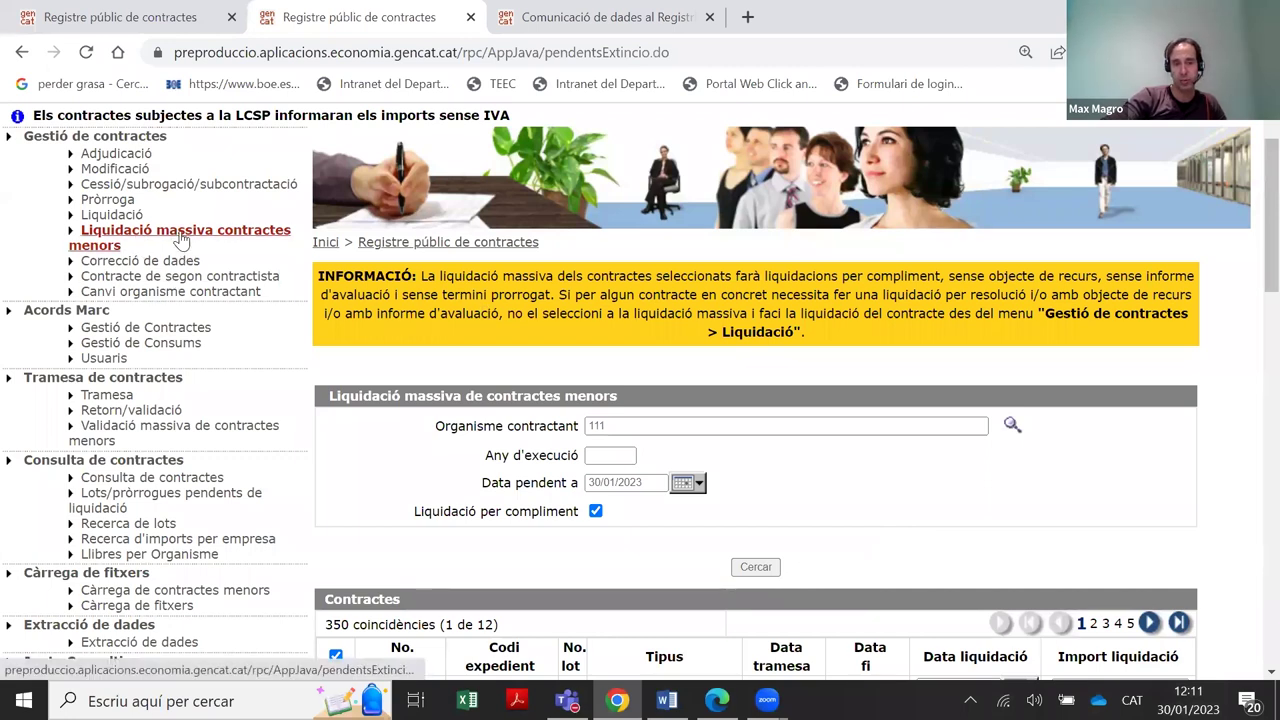
pyautogui.click(118, 216)
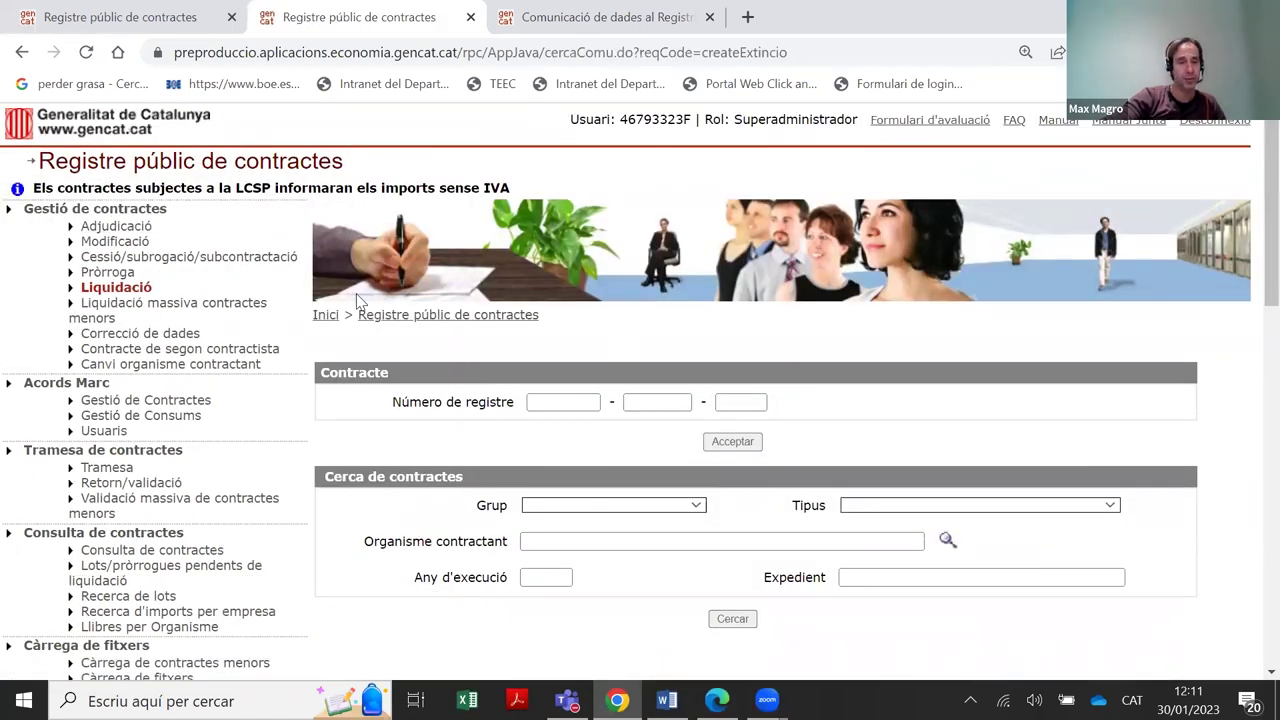
# Search the list of lots and extensions pending liquidation, "Lots/pròrrogues pendents de liquidació", for contracting body 111
pyautogui.scroll(-1, 128, 328)
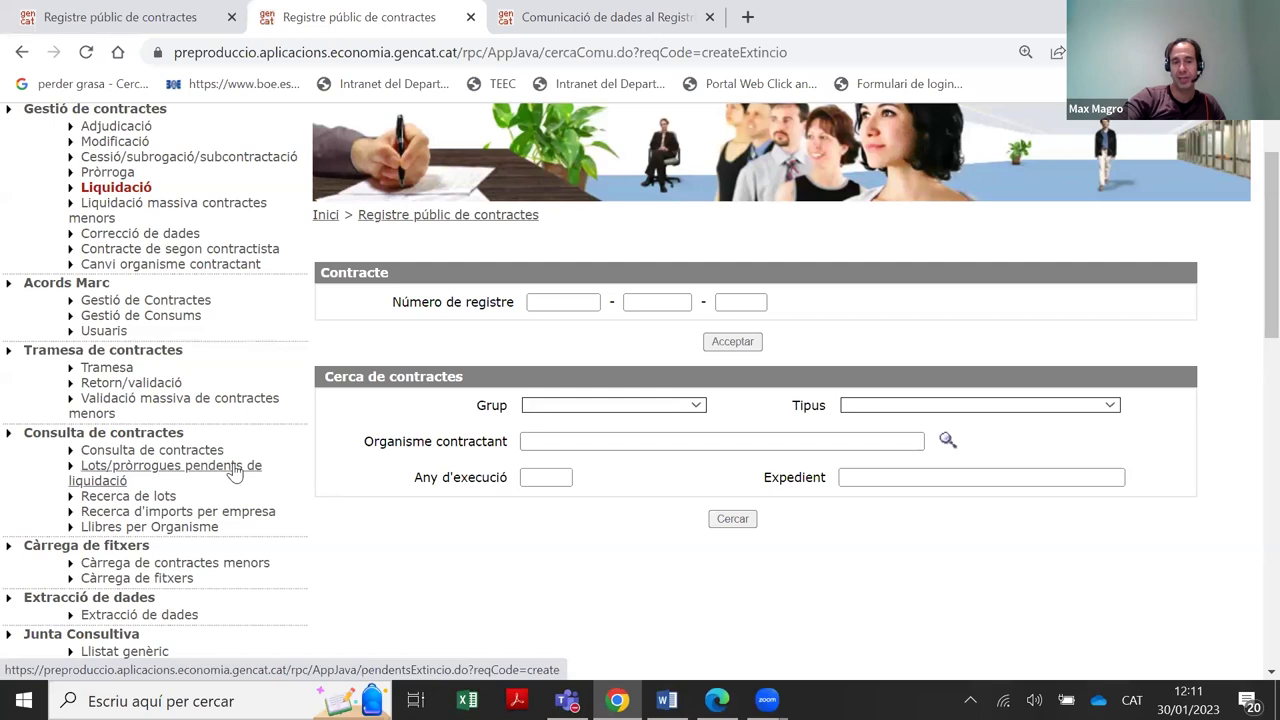
pyautogui.click(108, 481)
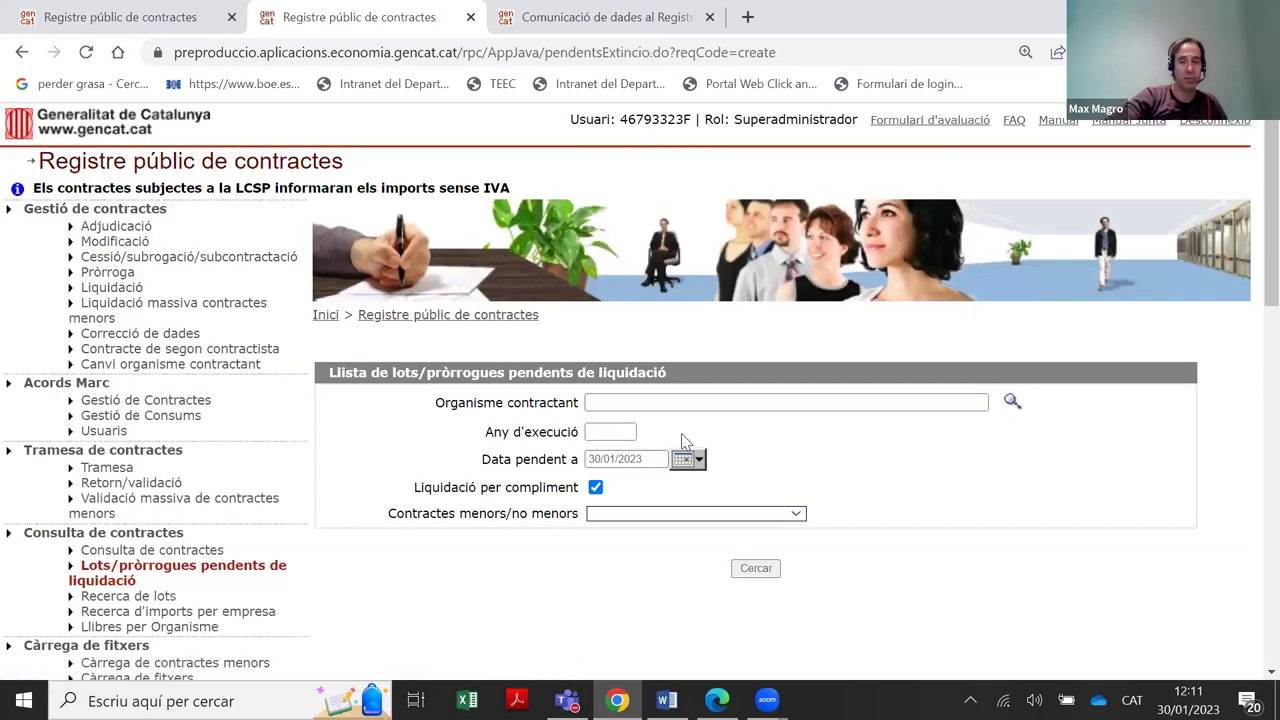
pyautogui.click(644, 403)
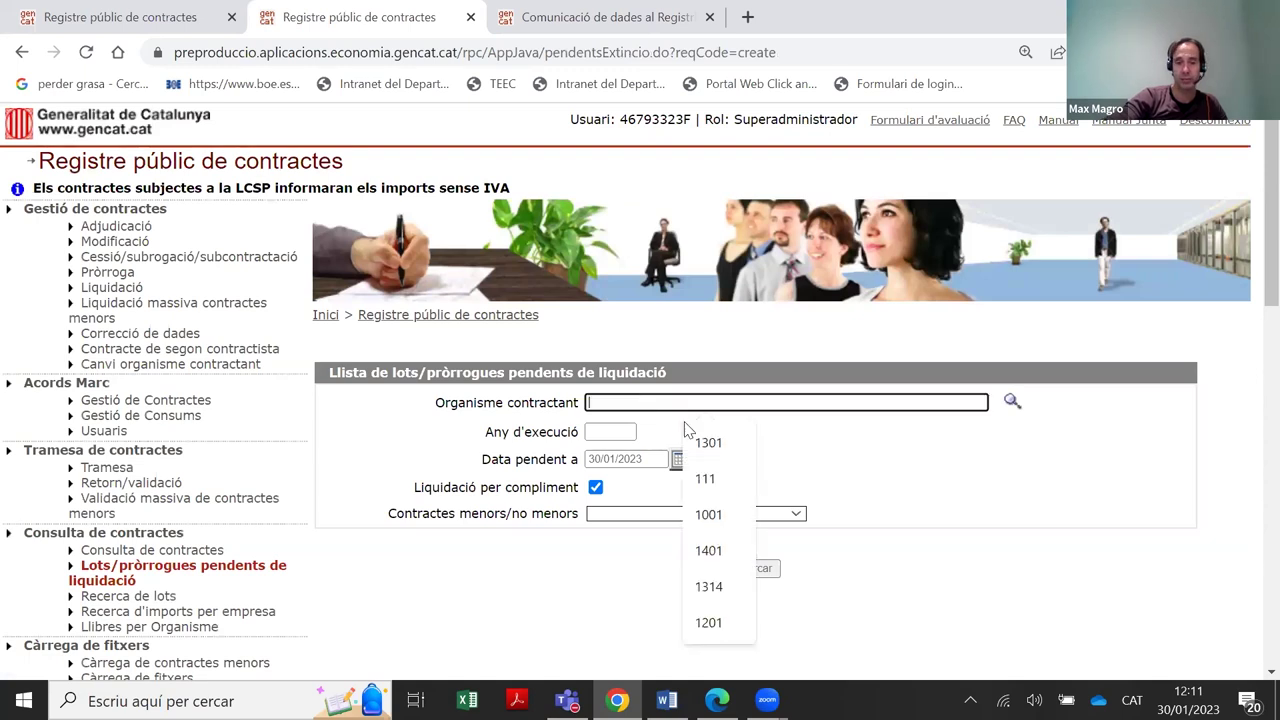
pyautogui.click(708, 470)
pyautogui.click(757, 567)
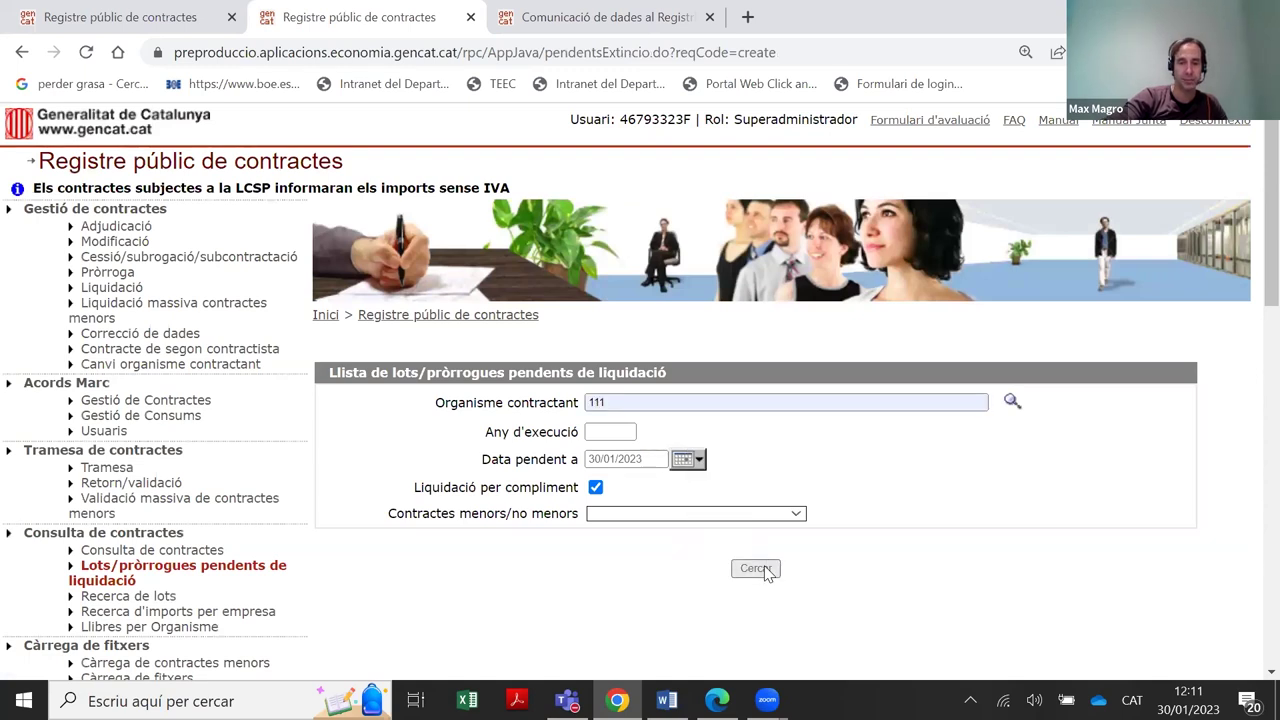
pyautogui.scroll(-1, 850, 388)
pyautogui.scroll(-4, 850, 388)
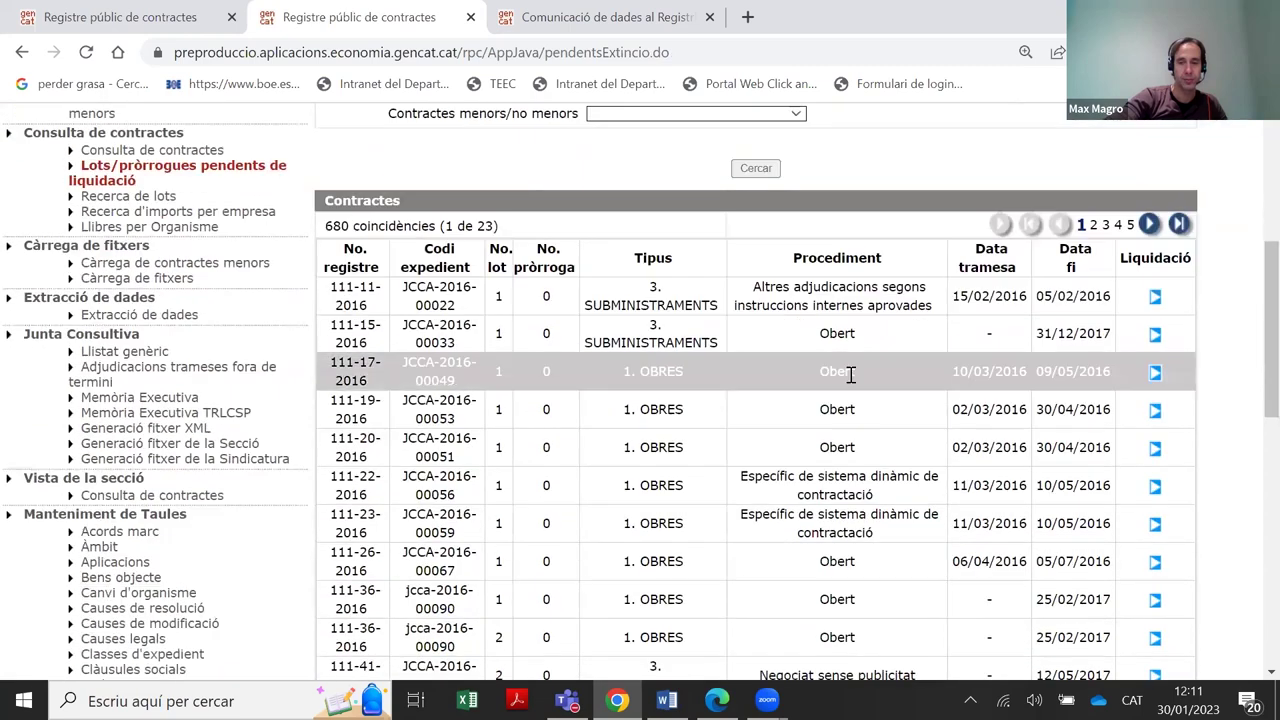
# Restrict the pending liquidation search to "Contracte no menor" and run it again
pyautogui.scroll(1, 625, 405)
pyautogui.scroll(3, 625, 405)
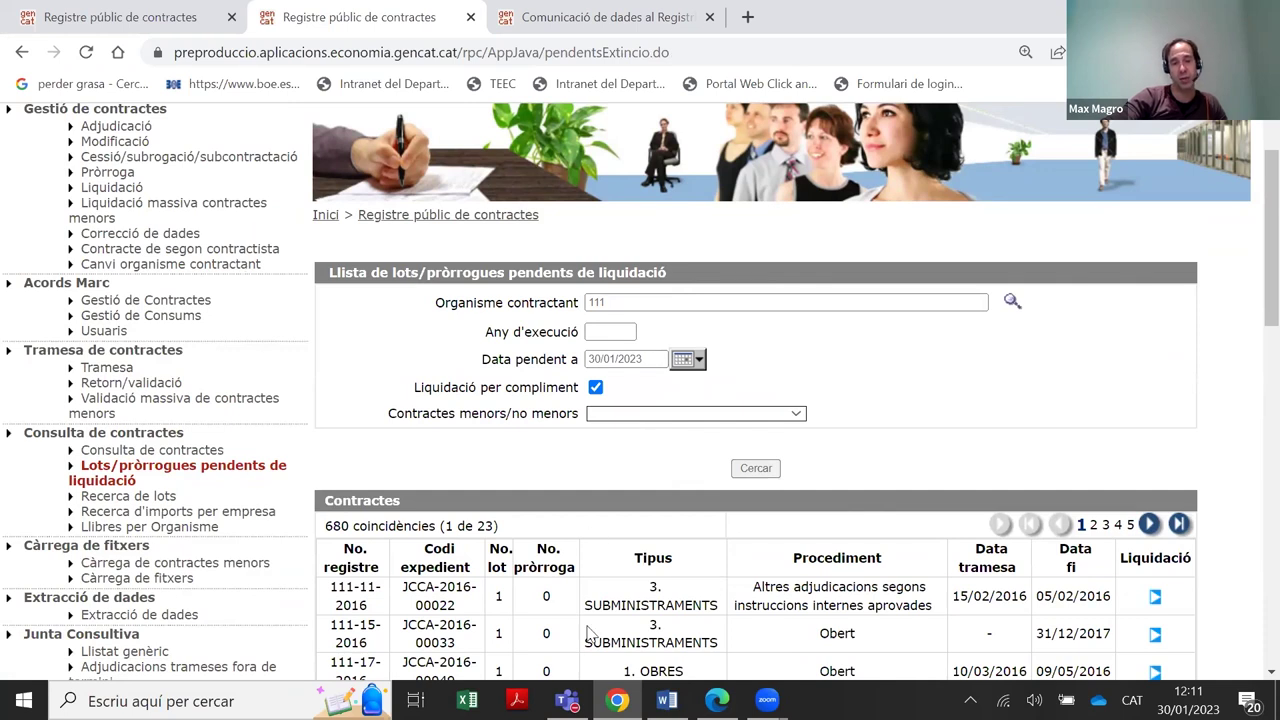
pyautogui.click(681, 422)
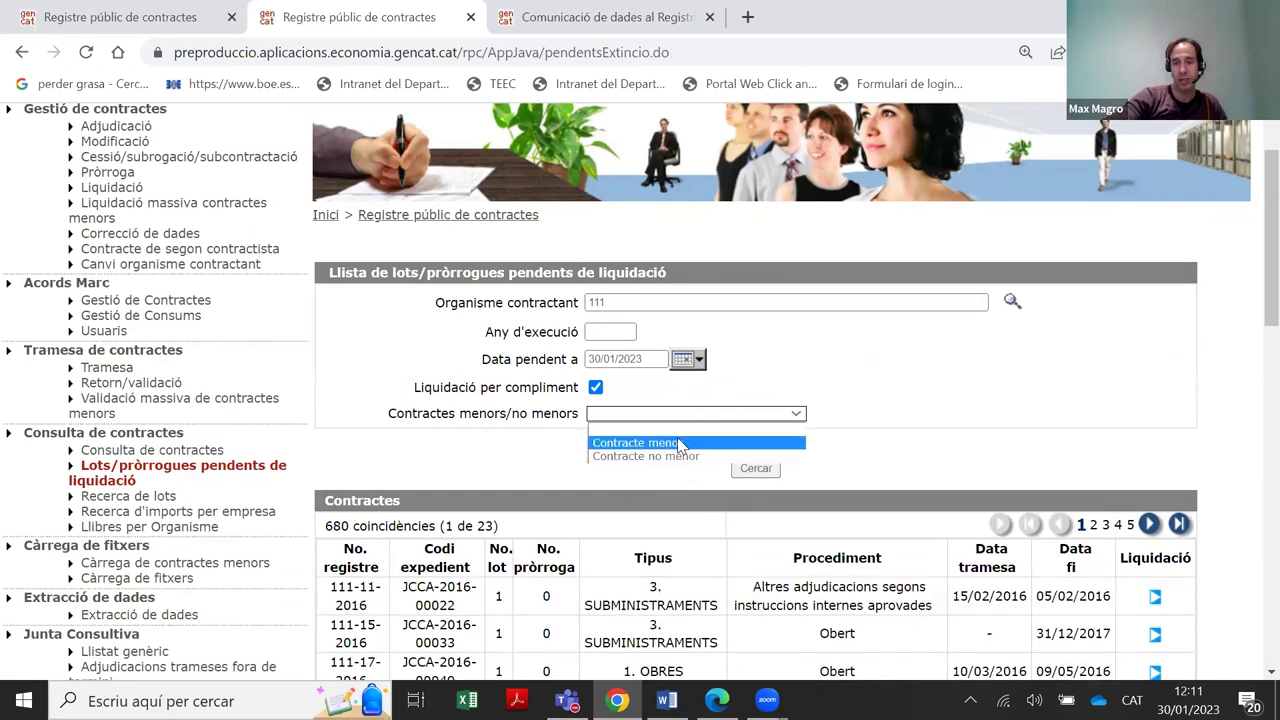
pyautogui.click(1036, 430)
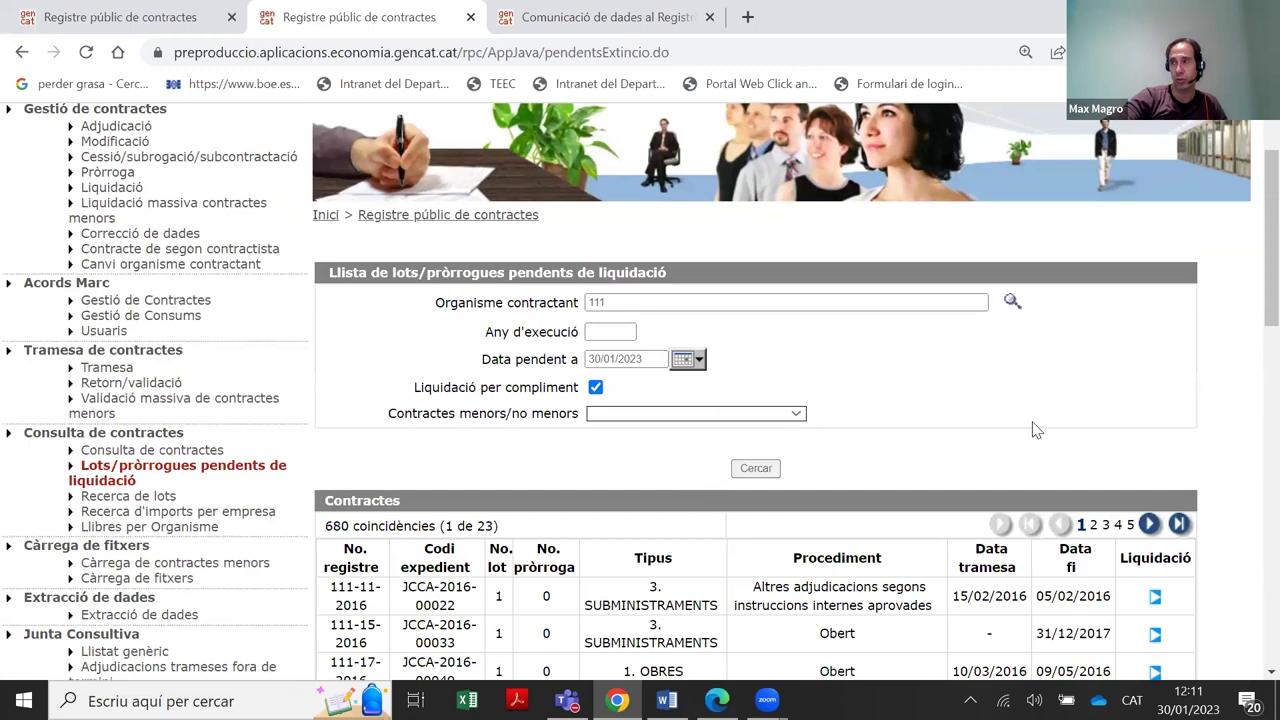
pyautogui.click(798, 414)
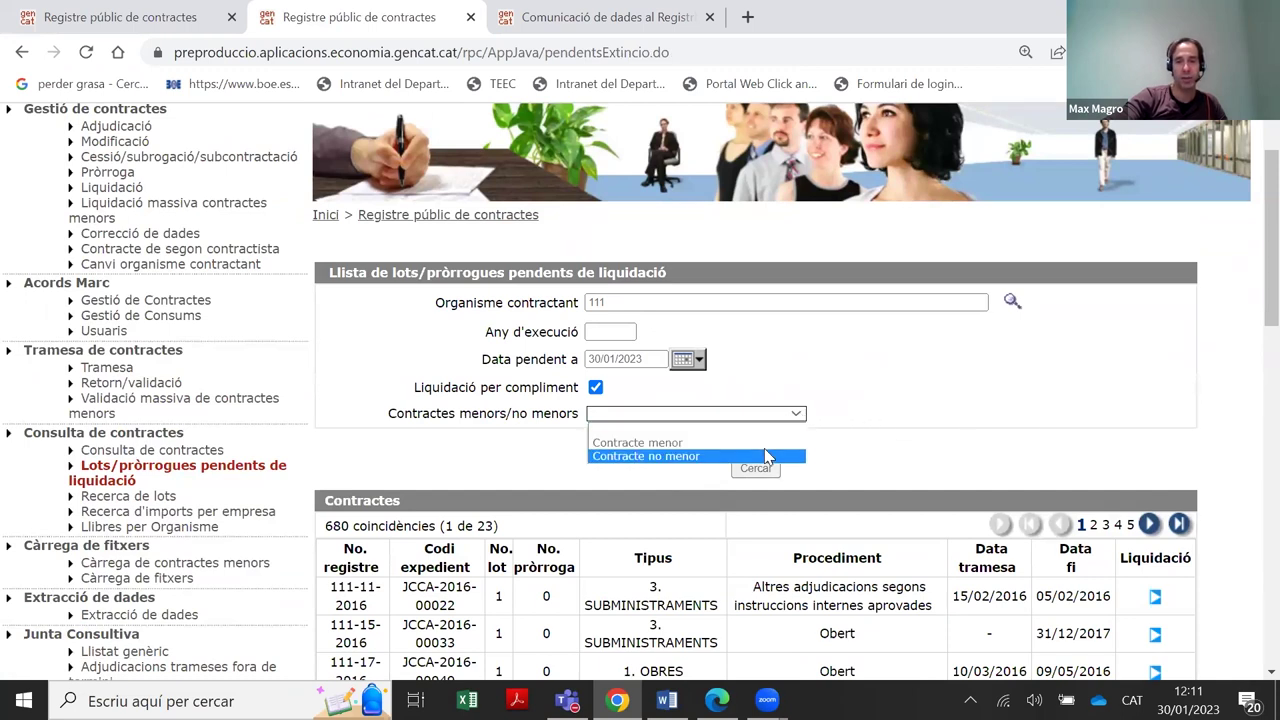
pyautogui.click(766, 456)
pyautogui.click(790, 414)
pyautogui.click(741, 456)
pyautogui.click(751, 470)
pyautogui.scroll(-3, 874, 415)
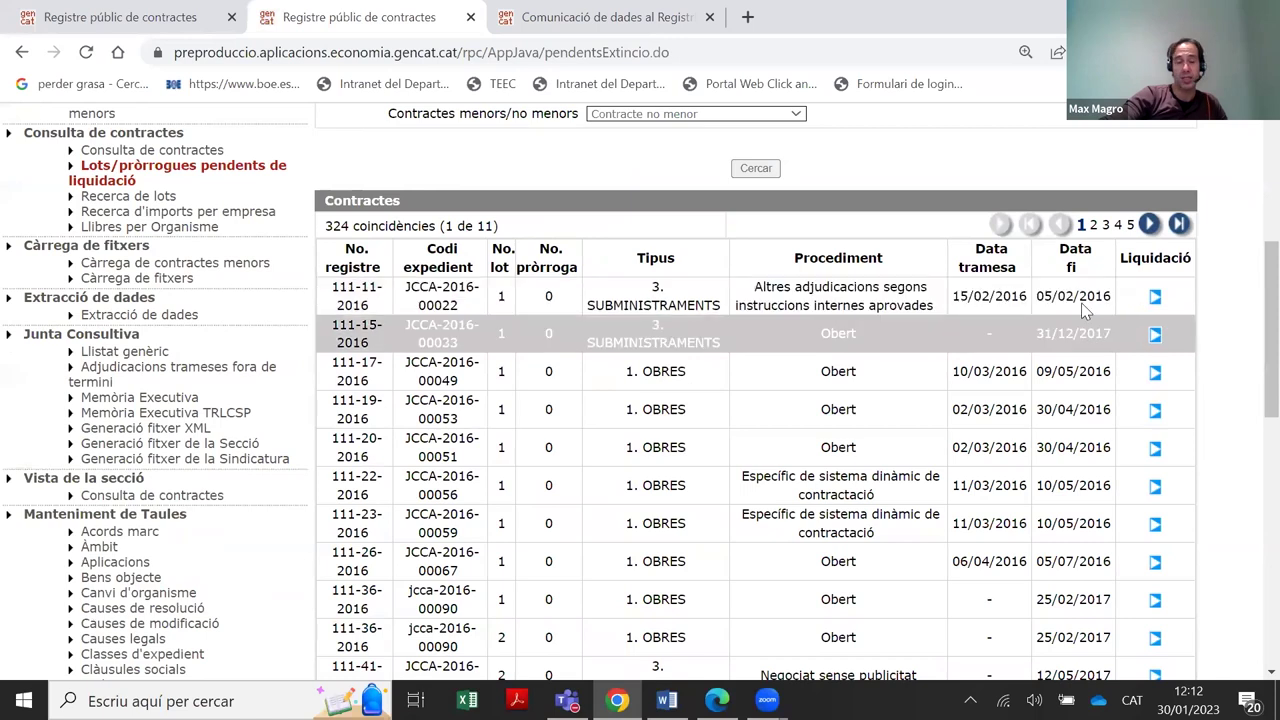
# Open the liquidation form of contract 111-11-2016 from the pending list and go to its liquidation data
pyautogui.scroll(1, 1066, 288)
pyautogui.scroll(2, 1068, 290)
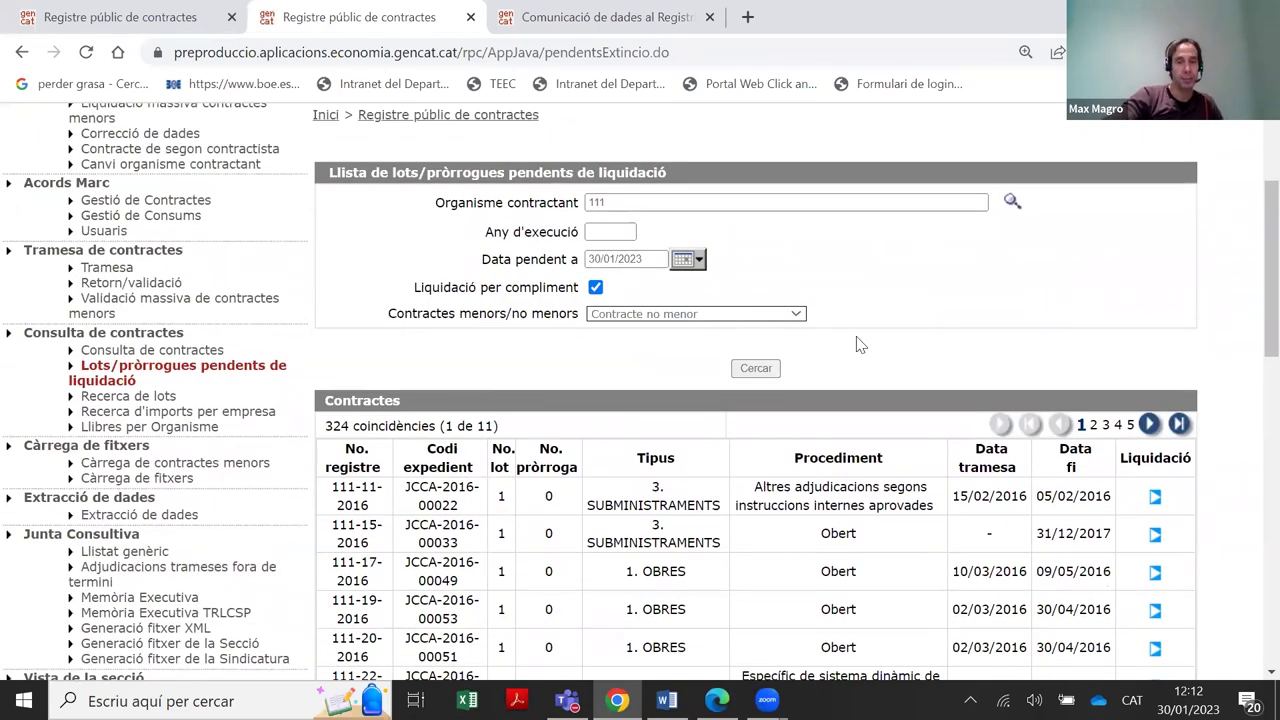
pyautogui.scroll(-1, 447, 440)
pyautogui.scroll(-2, 452, 433)
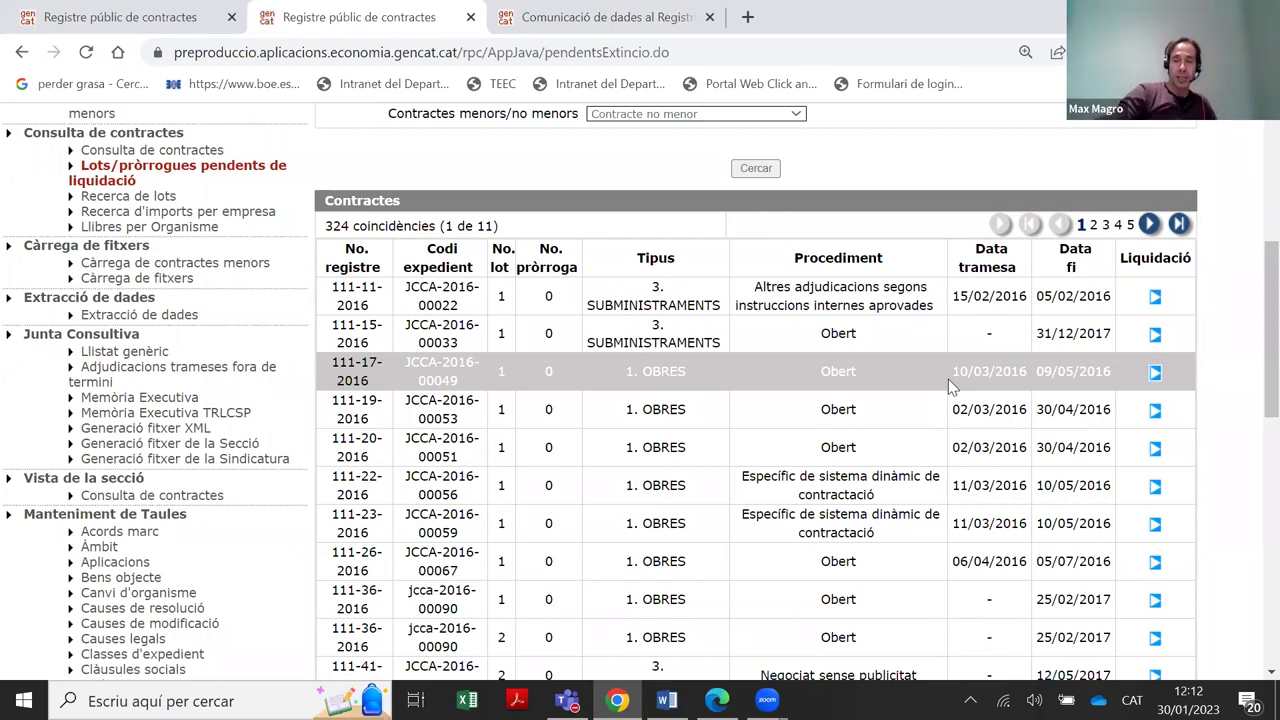
pyautogui.click(1155, 299)
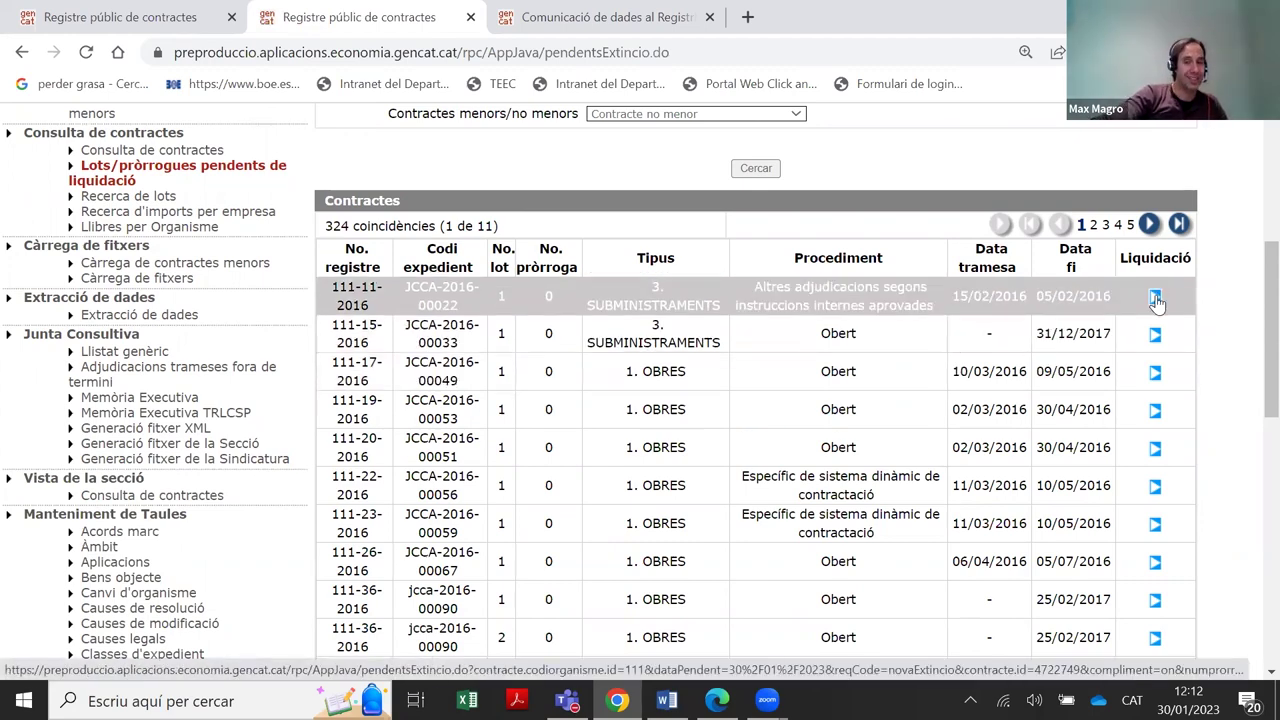
pyautogui.scroll(-5, 1157, 320)
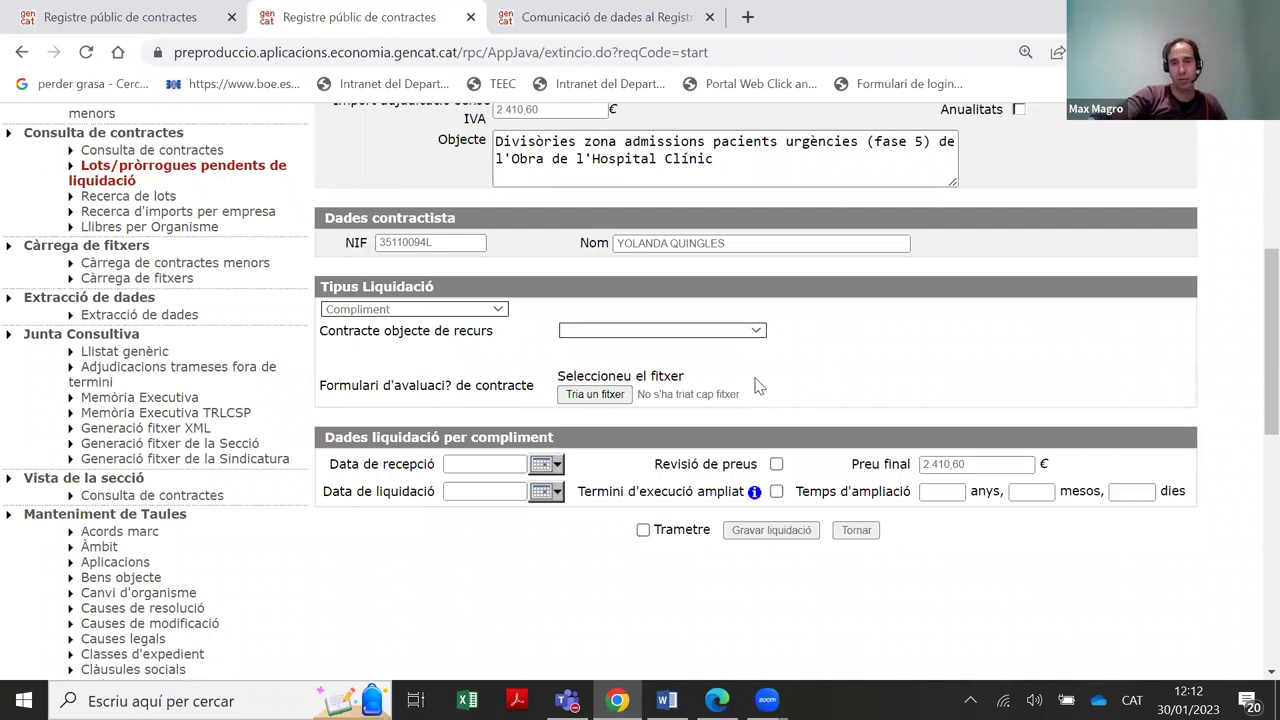
# Alternate the liquidation type between "Compliment" and "Resolució", ending on "Resolució"
pyautogui.click(497, 311)
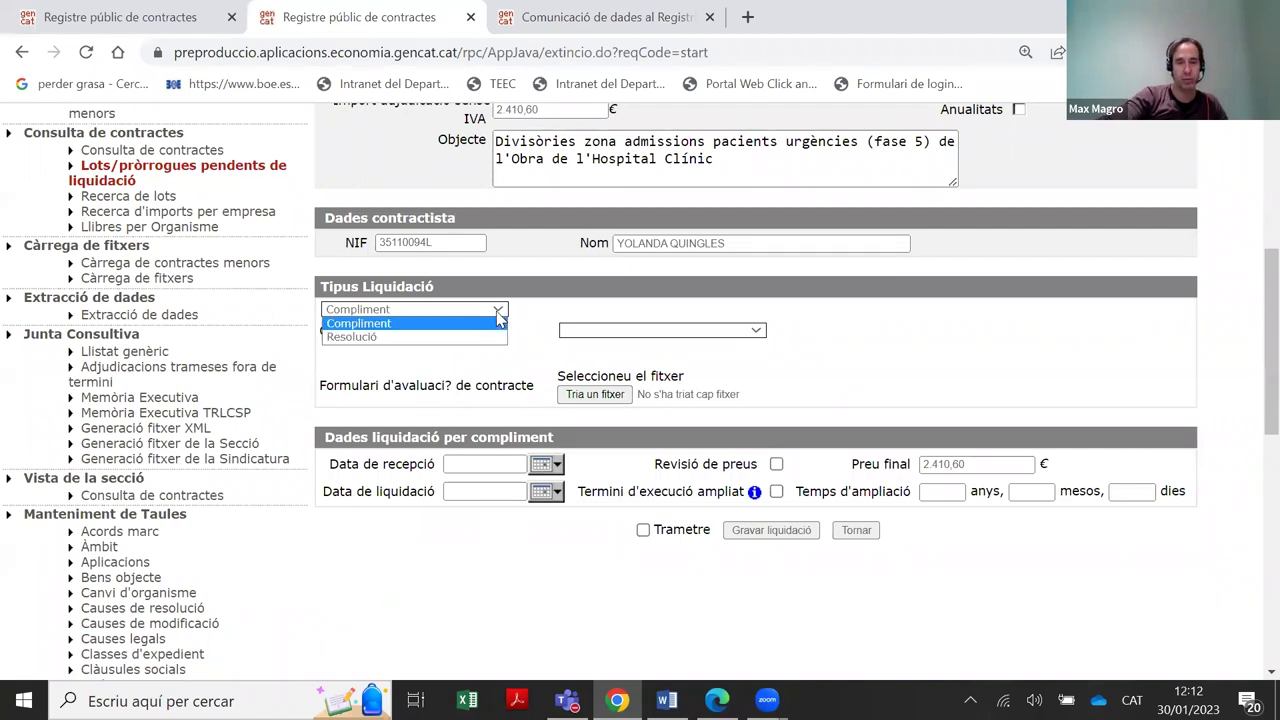
pyautogui.click(486, 337)
pyautogui.click(497, 309)
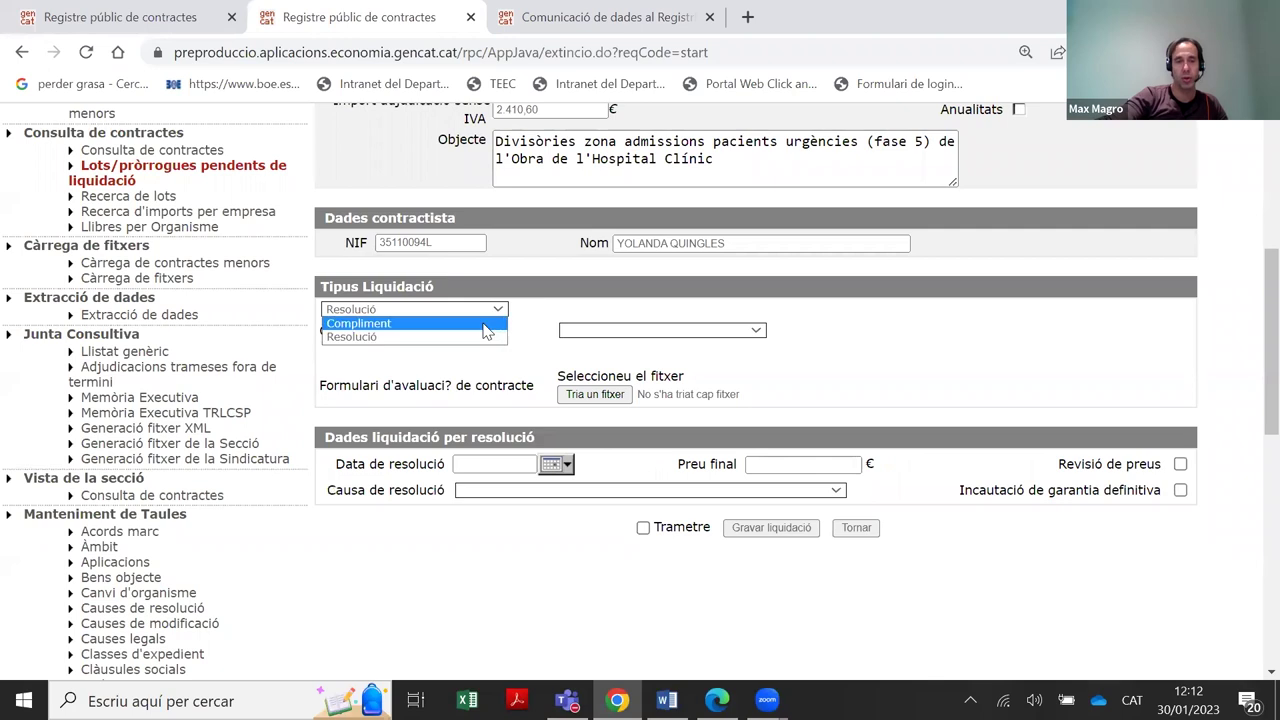
pyautogui.click(487, 323)
pyautogui.click(501, 311)
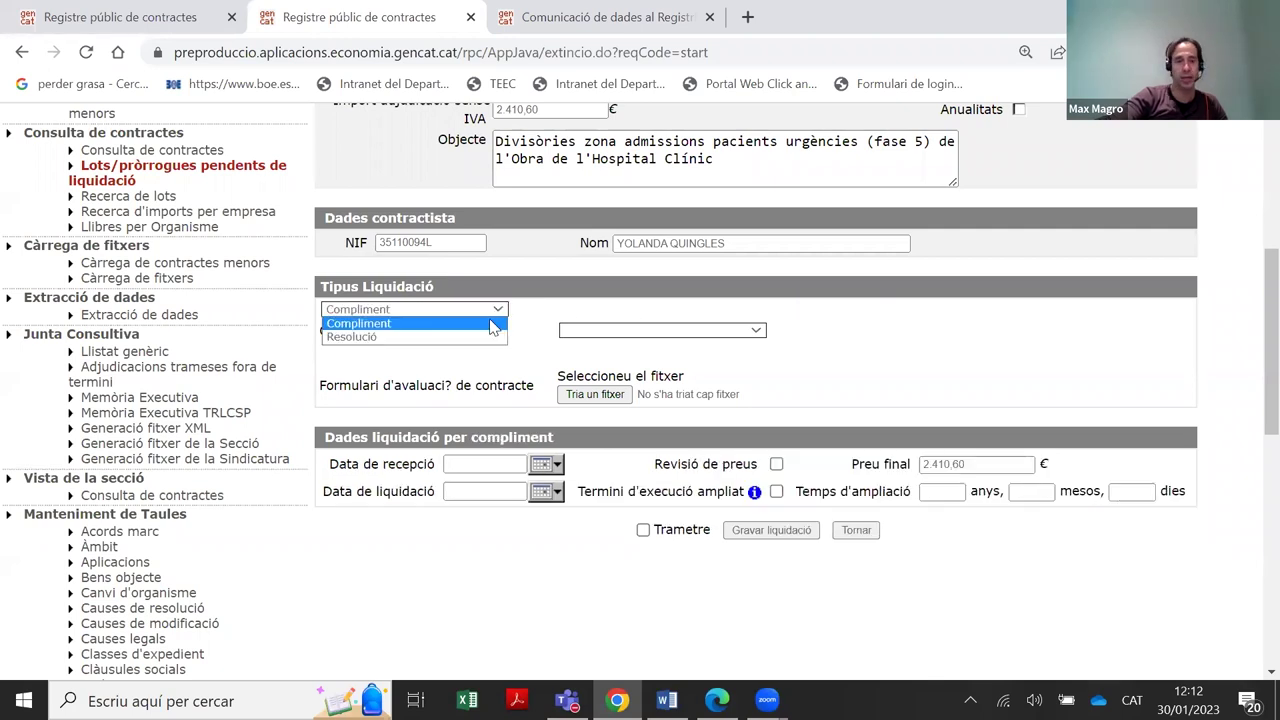
pyautogui.click(505, 331)
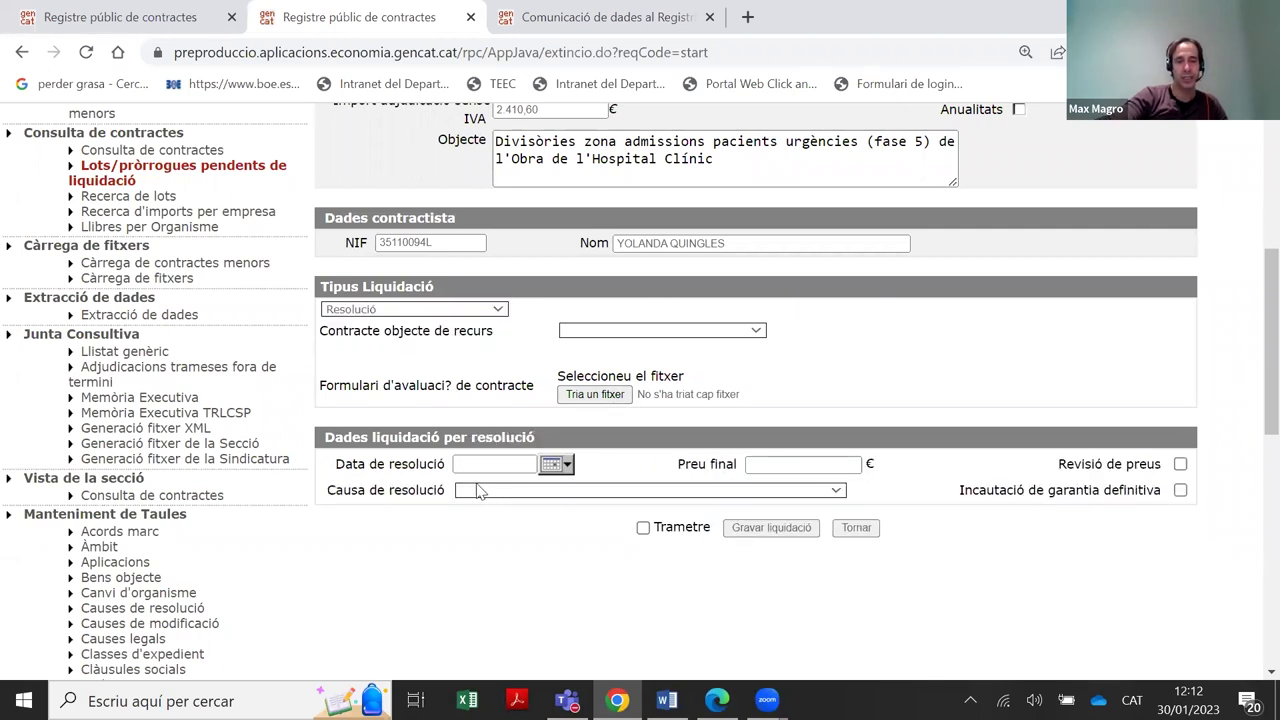
# Examine the final price field and the available resolution causes in the "Dades liquidació per resolució" section
pyautogui.click(795, 463)
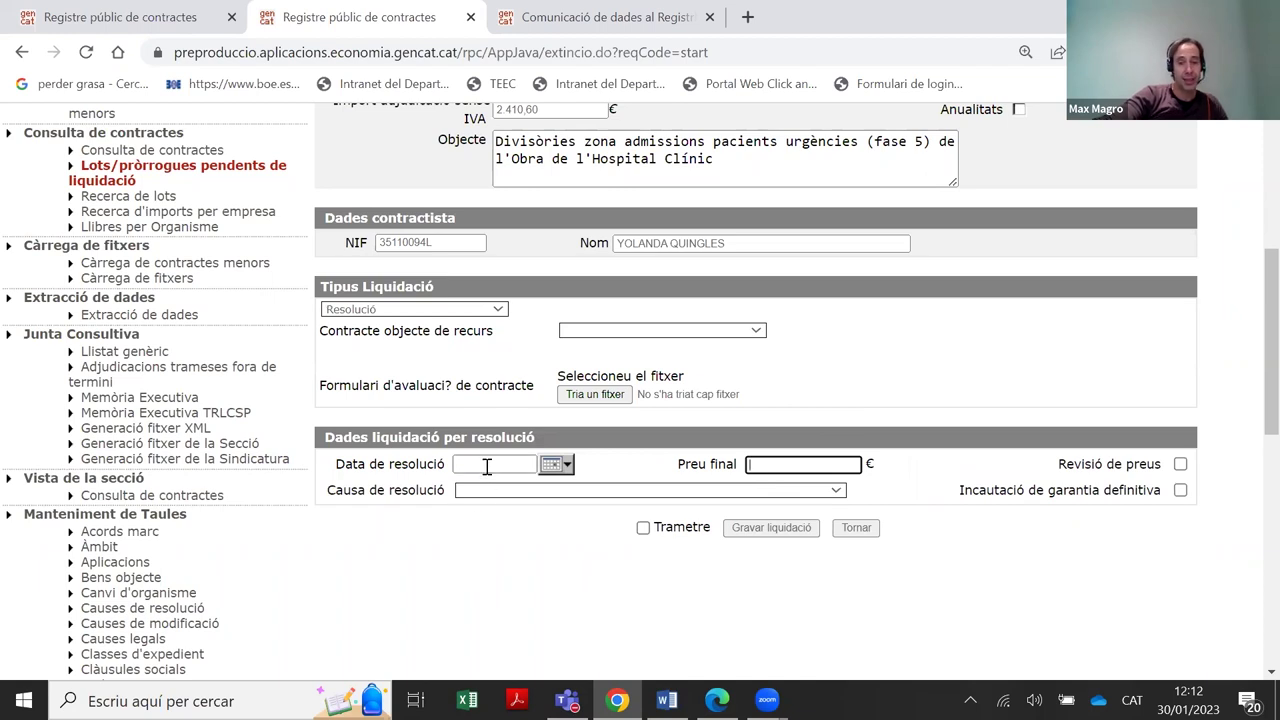
pyautogui.click(522, 491)
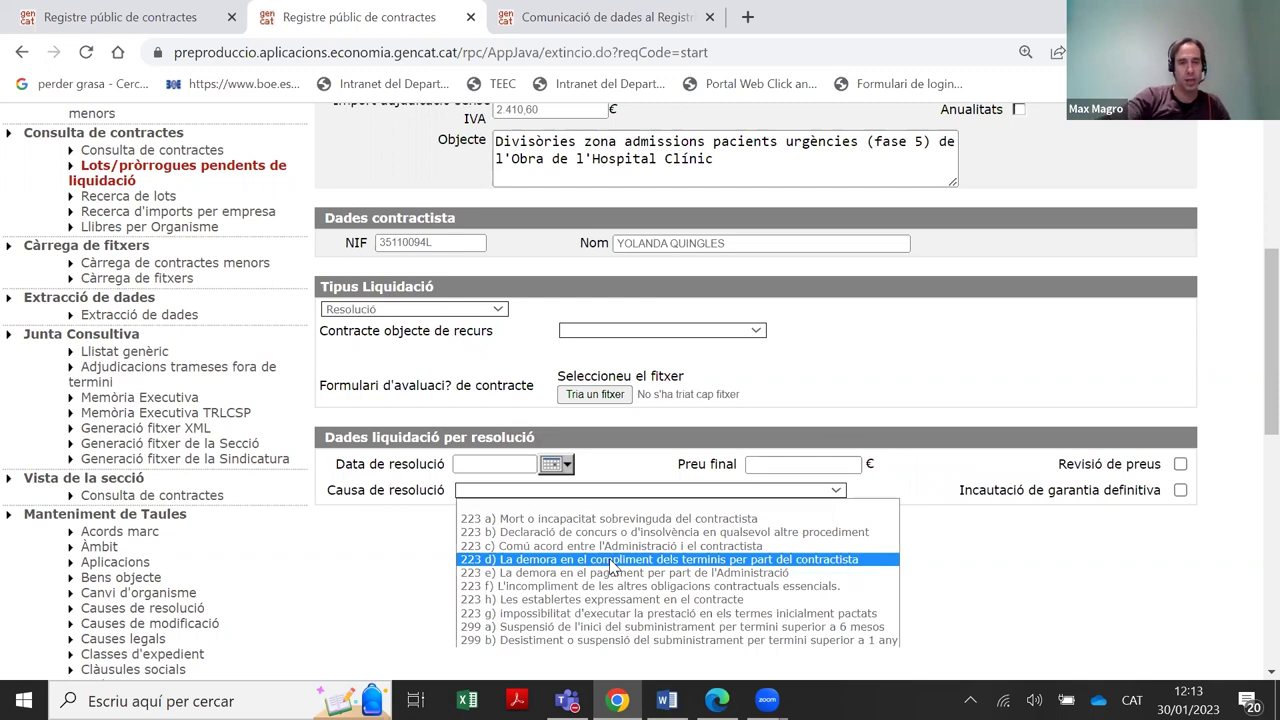
pyautogui.click(955, 579)
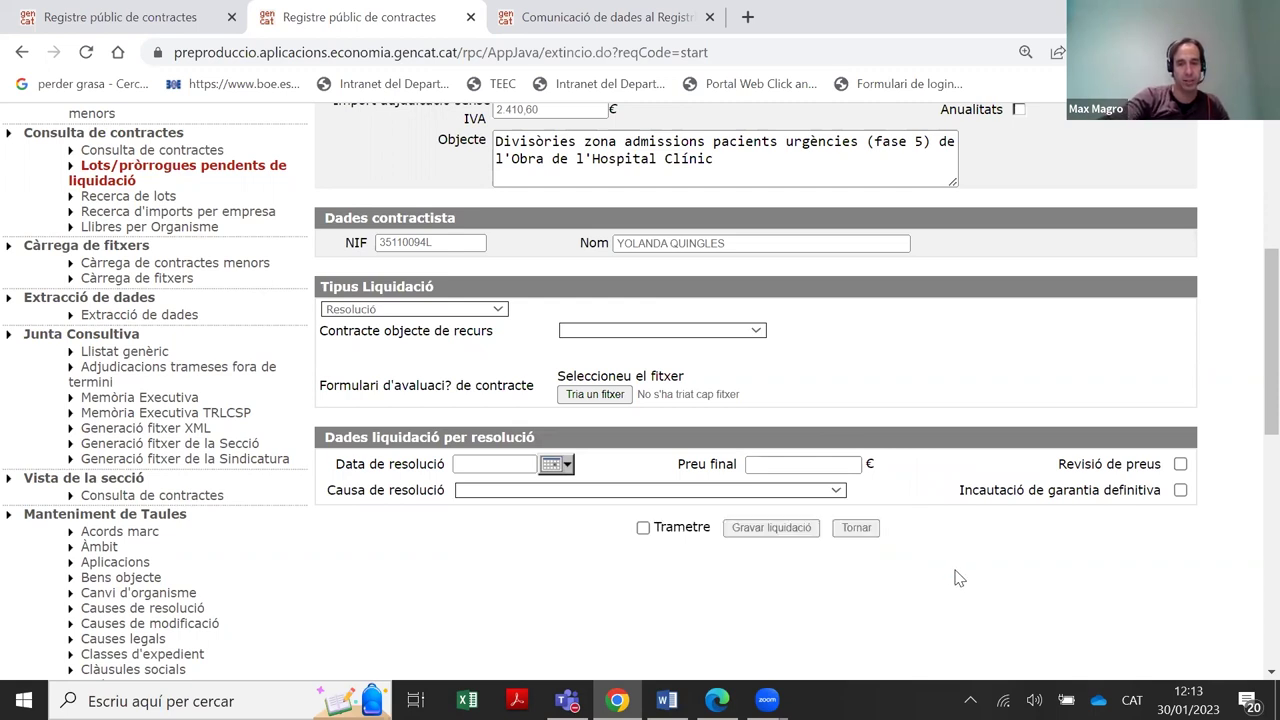
# Switch the liquidation type back to "Compliment" and check the reception date field
pyautogui.click(500, 310)
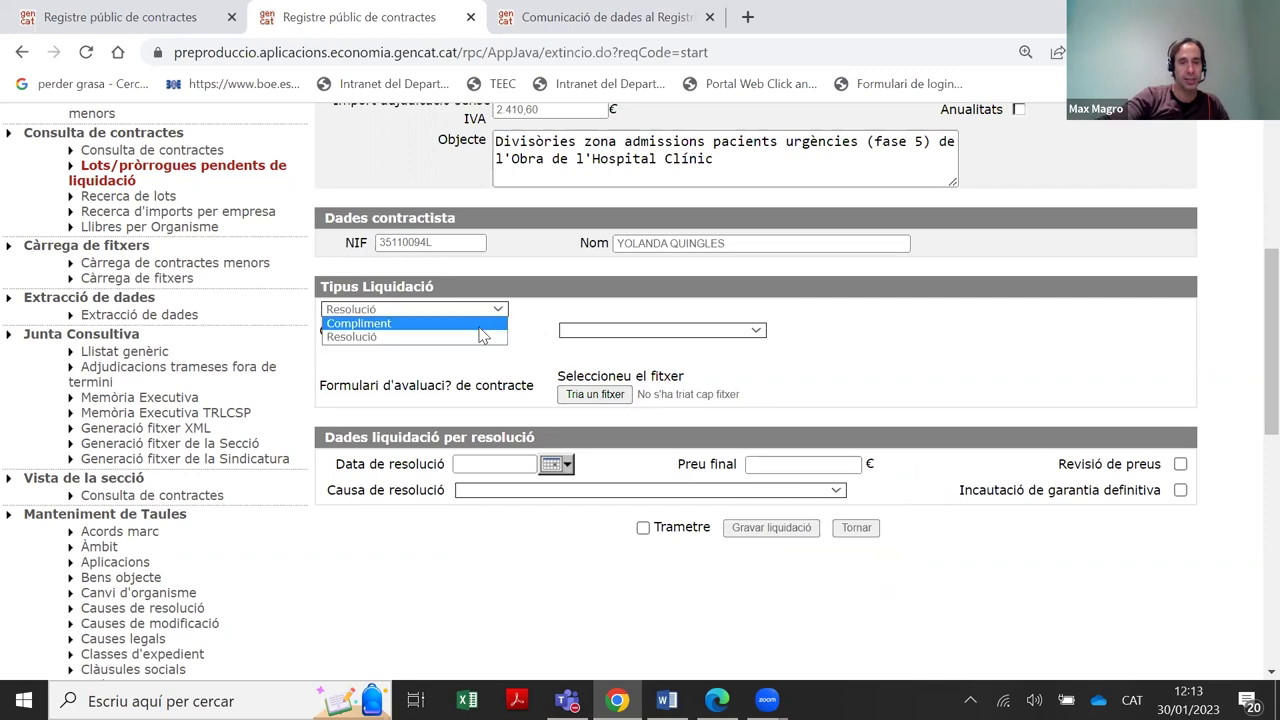
pyautogui.click(480, 323)
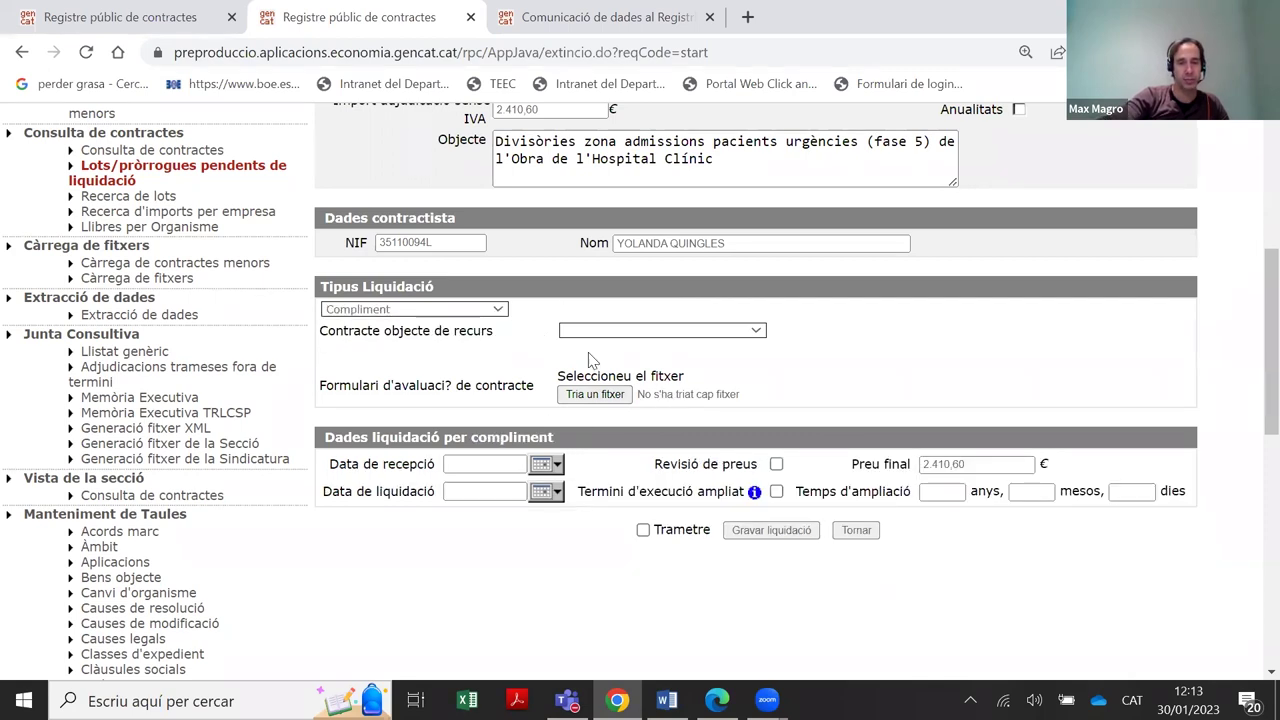
pyautogui.click(462, 458)
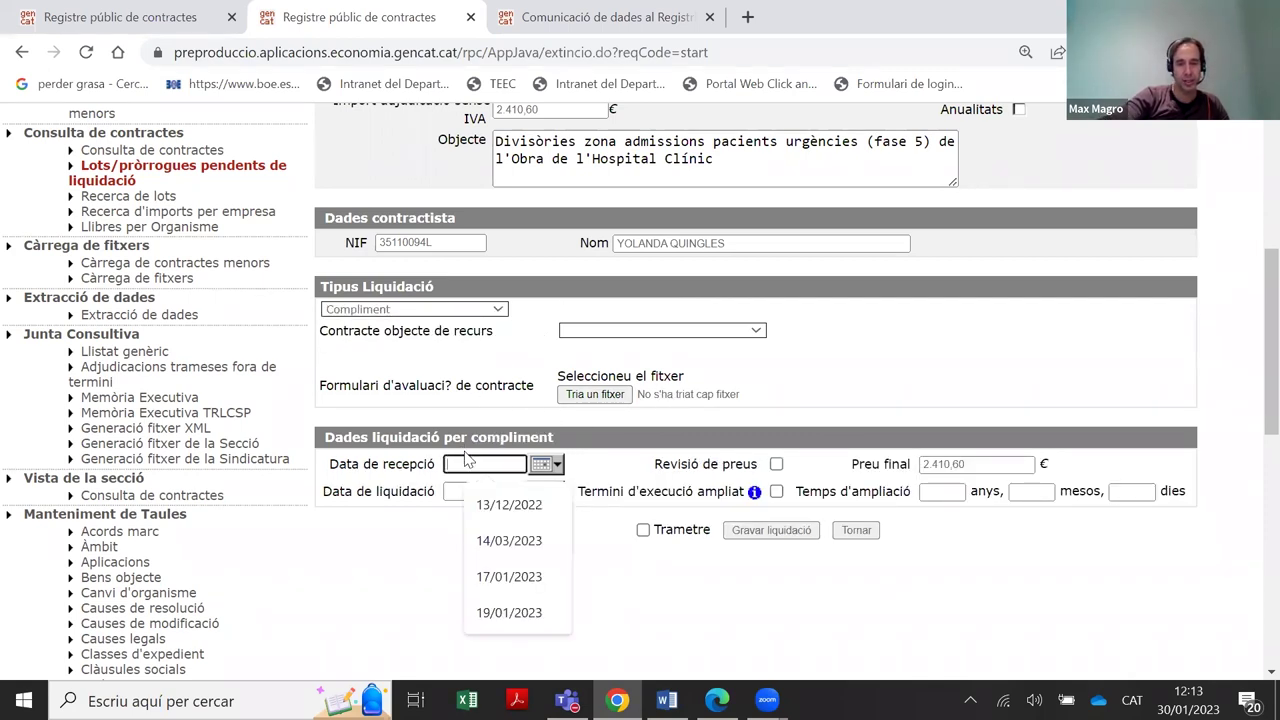
pyautogui.click(435, 487)
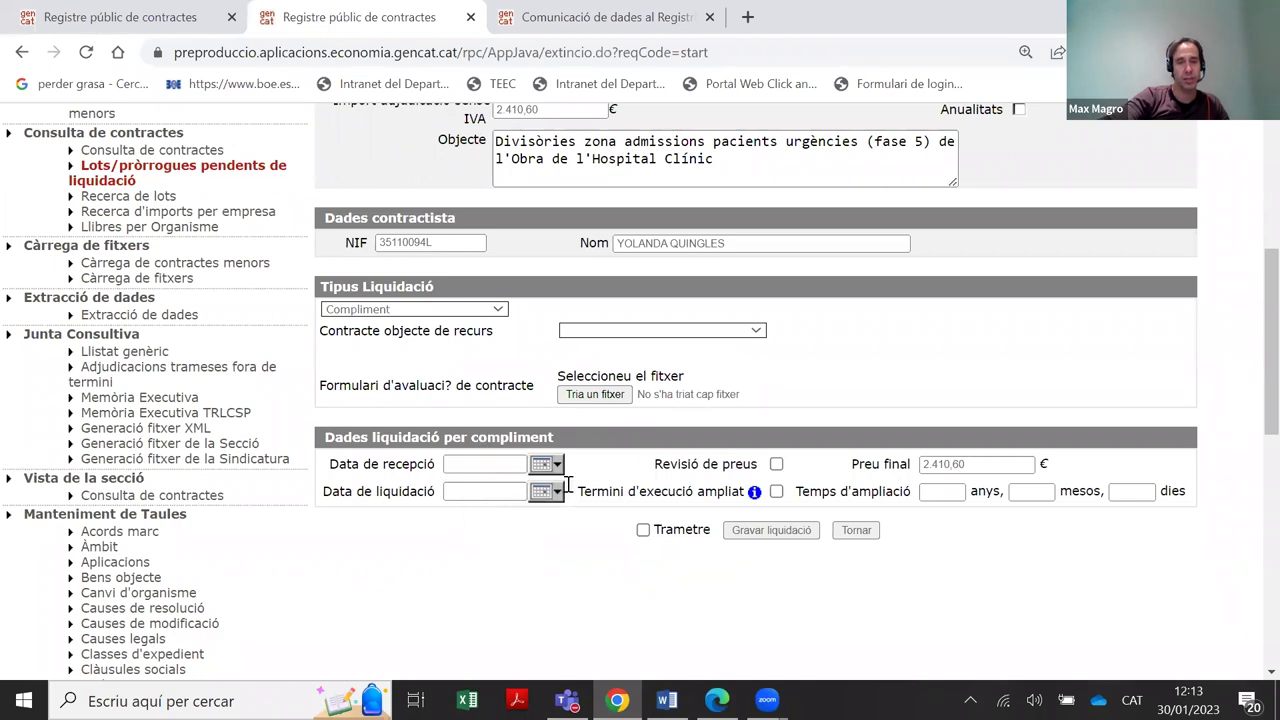
# Compare the final price with the award amount and clear the "Preu final" value
pyautogui.doubleClick(950, 464)
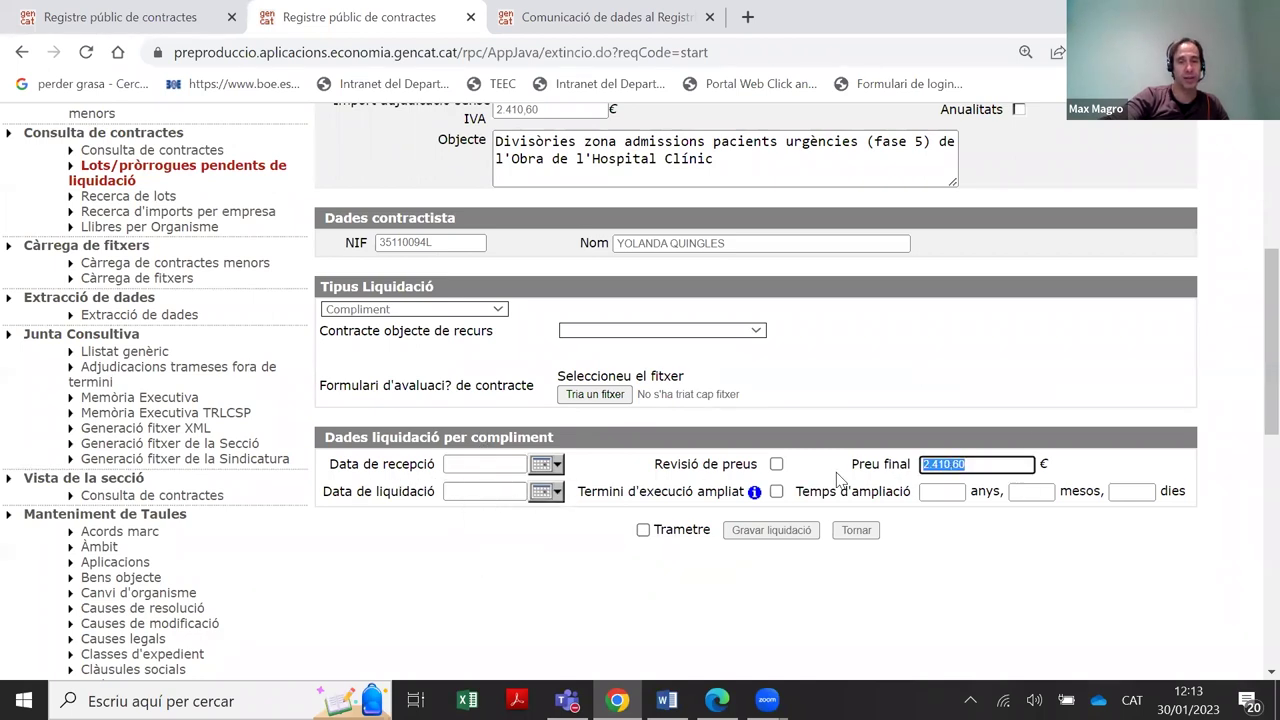
pyautogui.scroll(1, 840, 485)
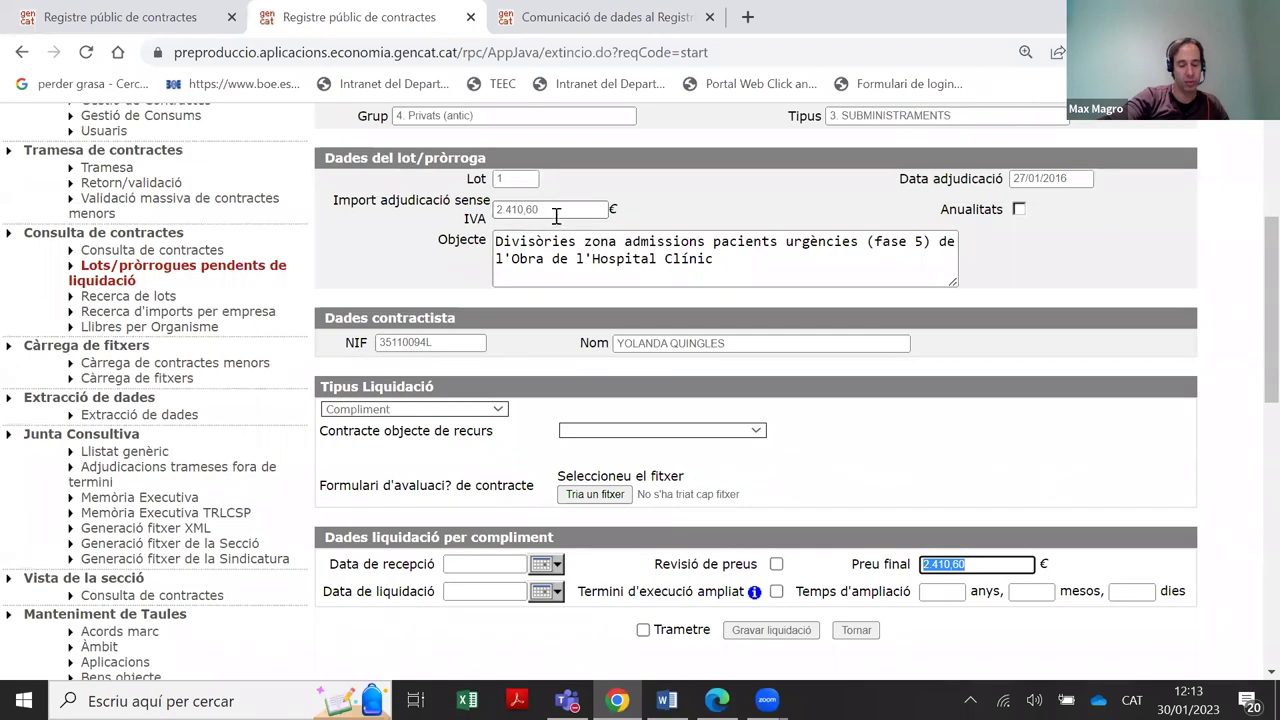
pyautogui.scroll(-1, 992, 516)
pyautogui.scroll(-2, 992, 516)
pyautogui.press('Delete')
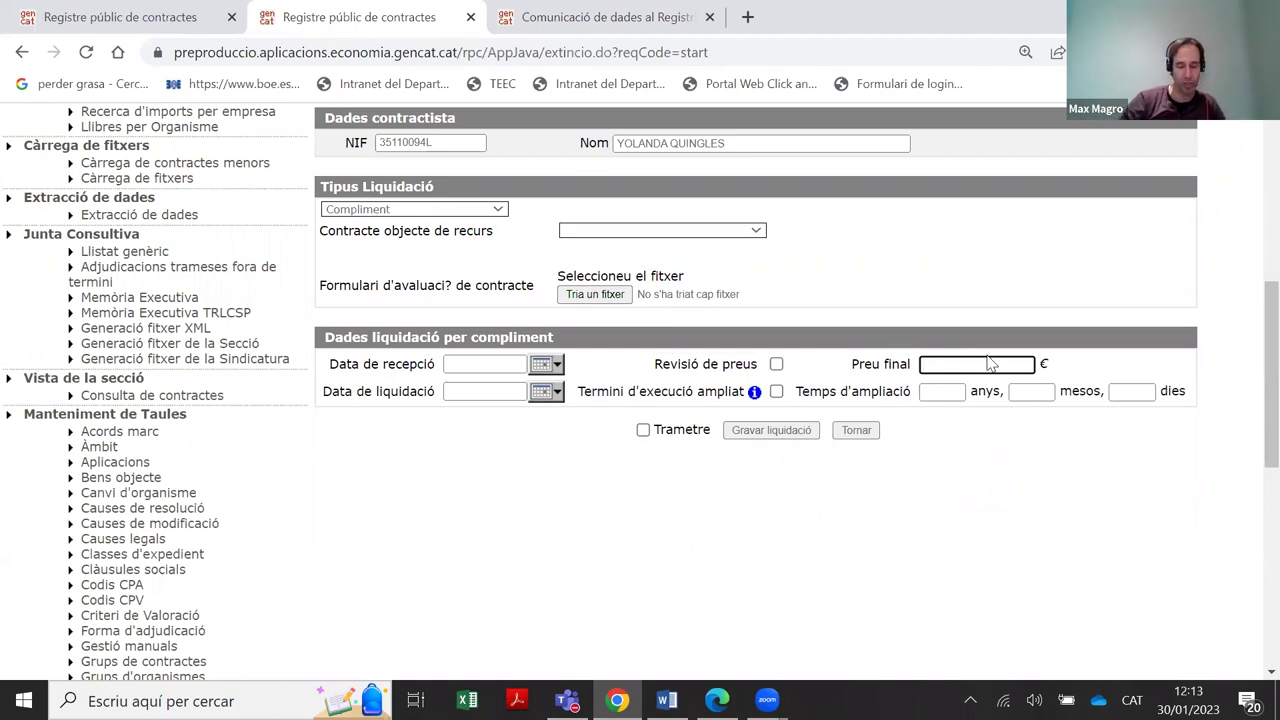
# Try the "Termini d'execució ampliat" option with its years, months and days fields, and unmark it again
pyautogui.click(777, 391)
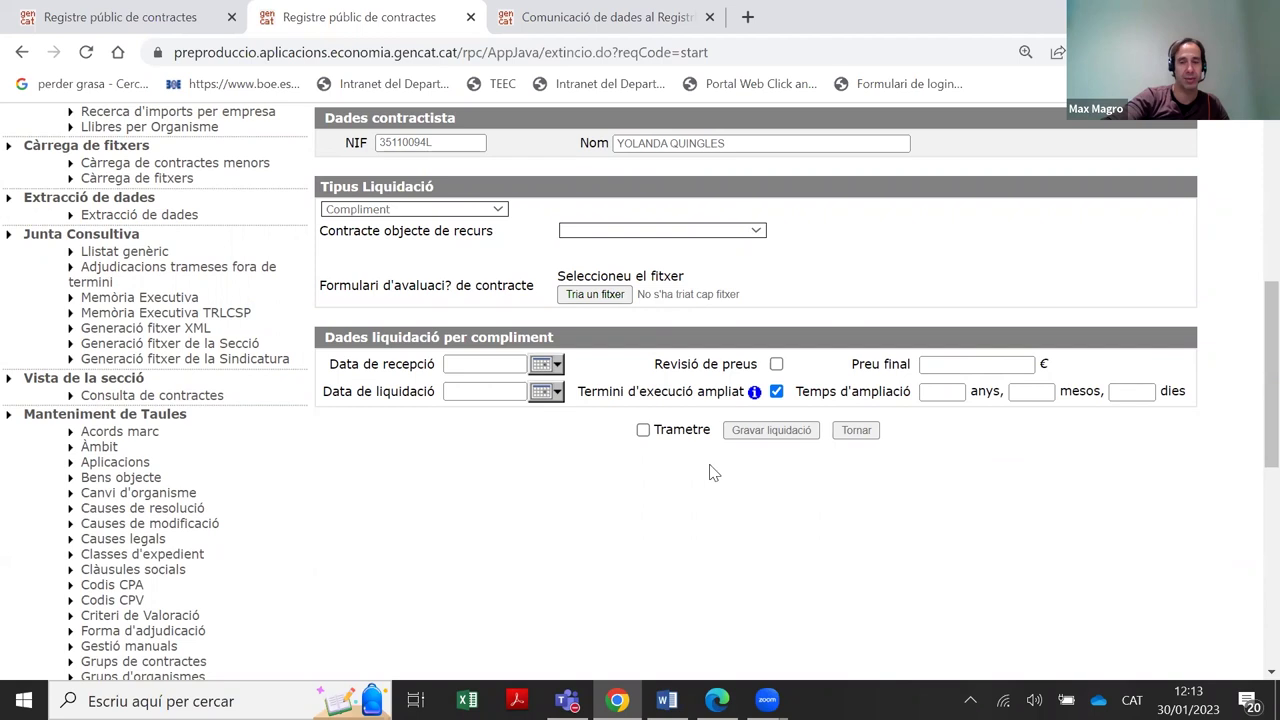
pyautogui.click(932, 397)
pyautogui.click(1025, 395)
pyautogui.click(1116, 392)
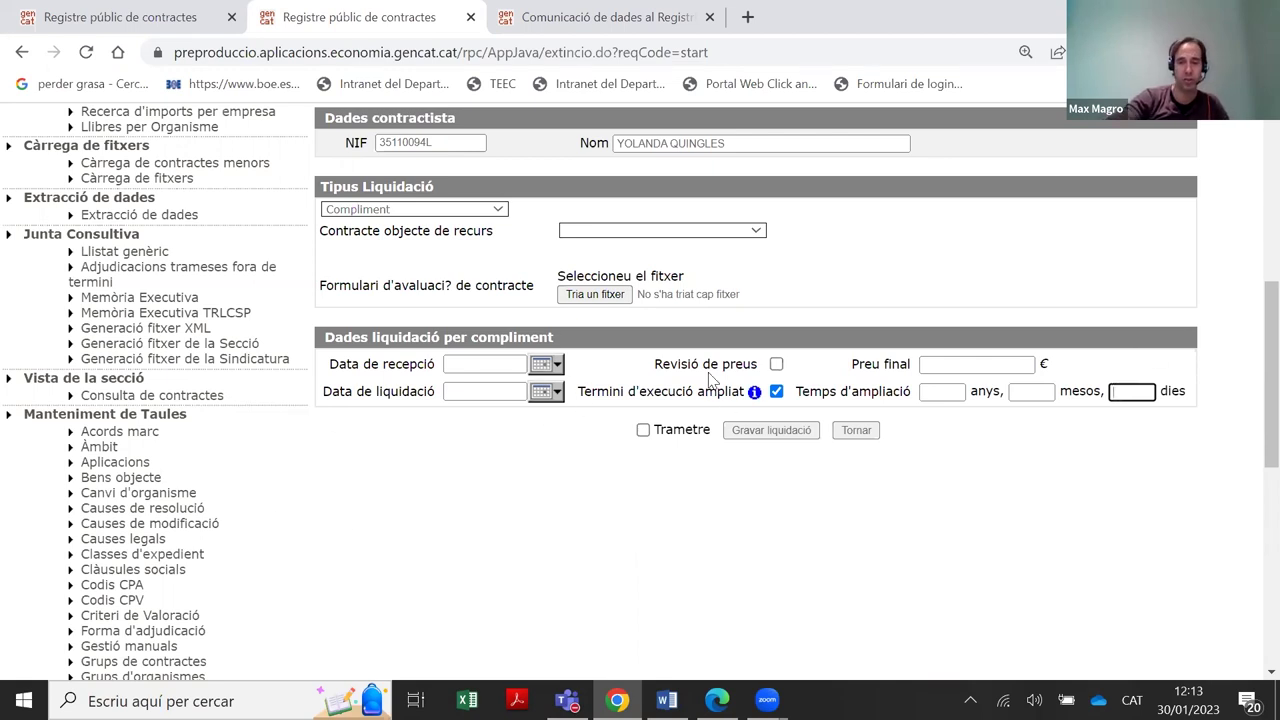
pyautogui.click(633, 395)
pyautogui.moveTo(633, 395); pyautogui.dragTo(783, 397)
pyautogui.click(778, 393)
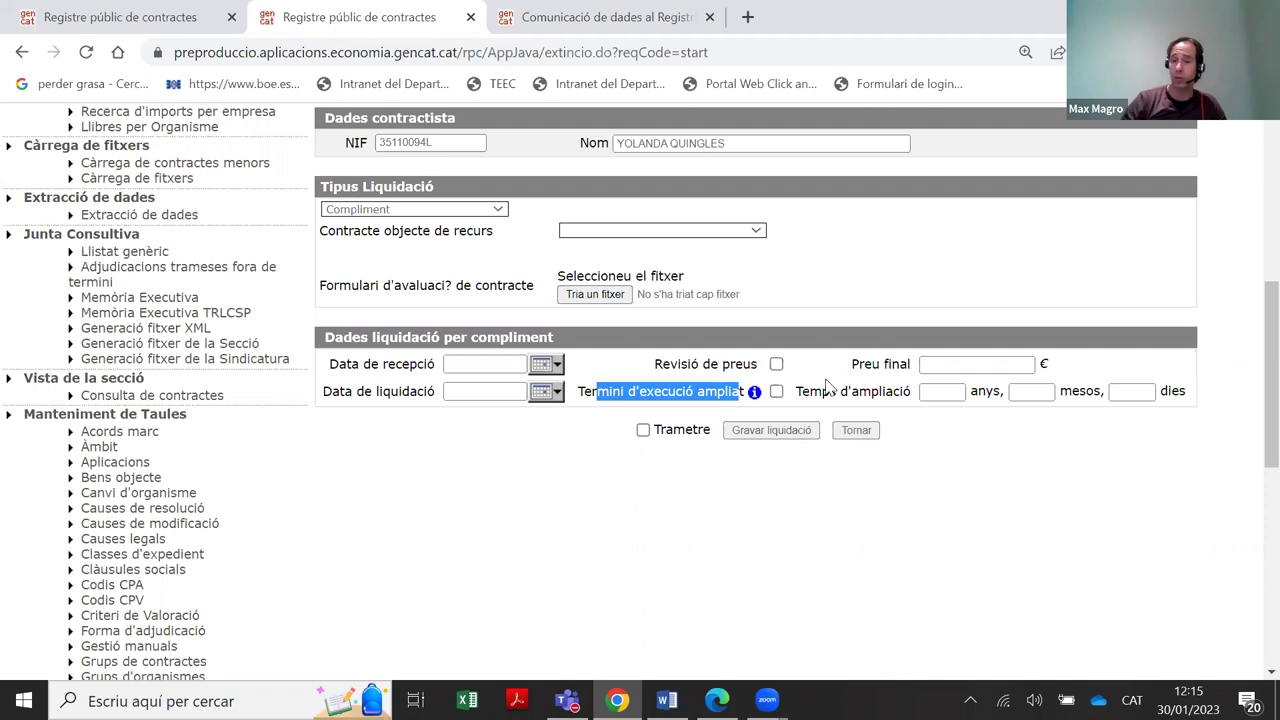
pyautogui.moveTo(846, 368); pyautogui.dragTo(906, 368)
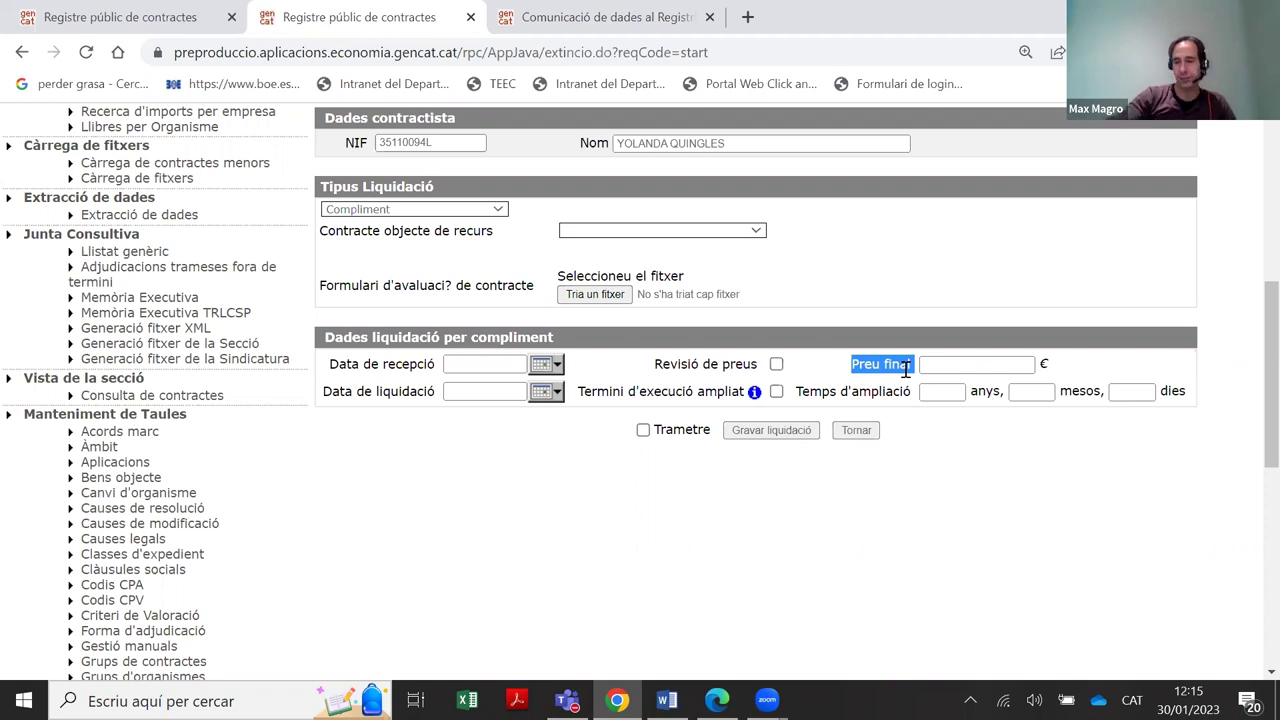
# Open the bulk loading page for minor contracts, "Càrrega de contractes menors", and view its template download and file loading sections
pyautogui.scroll(2, 677, 529)
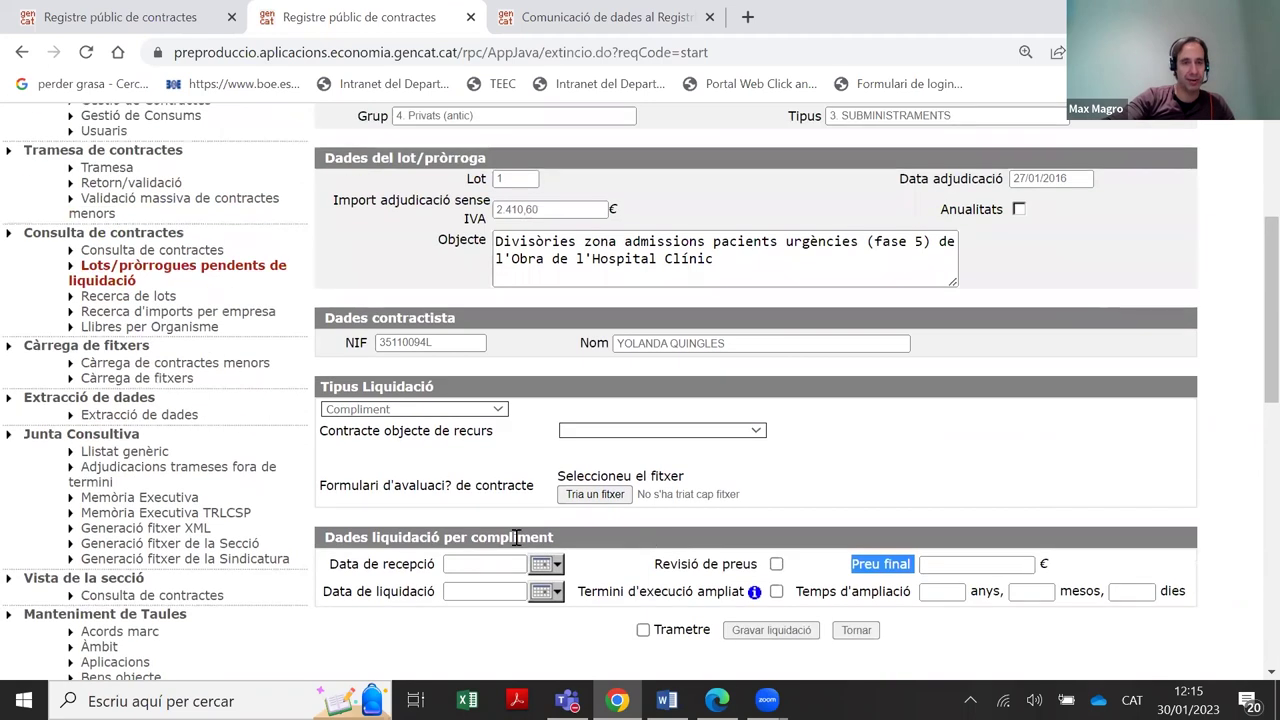
pyautogui.click(258, 367)
pyautogui.scroll(-1, 561, 322)
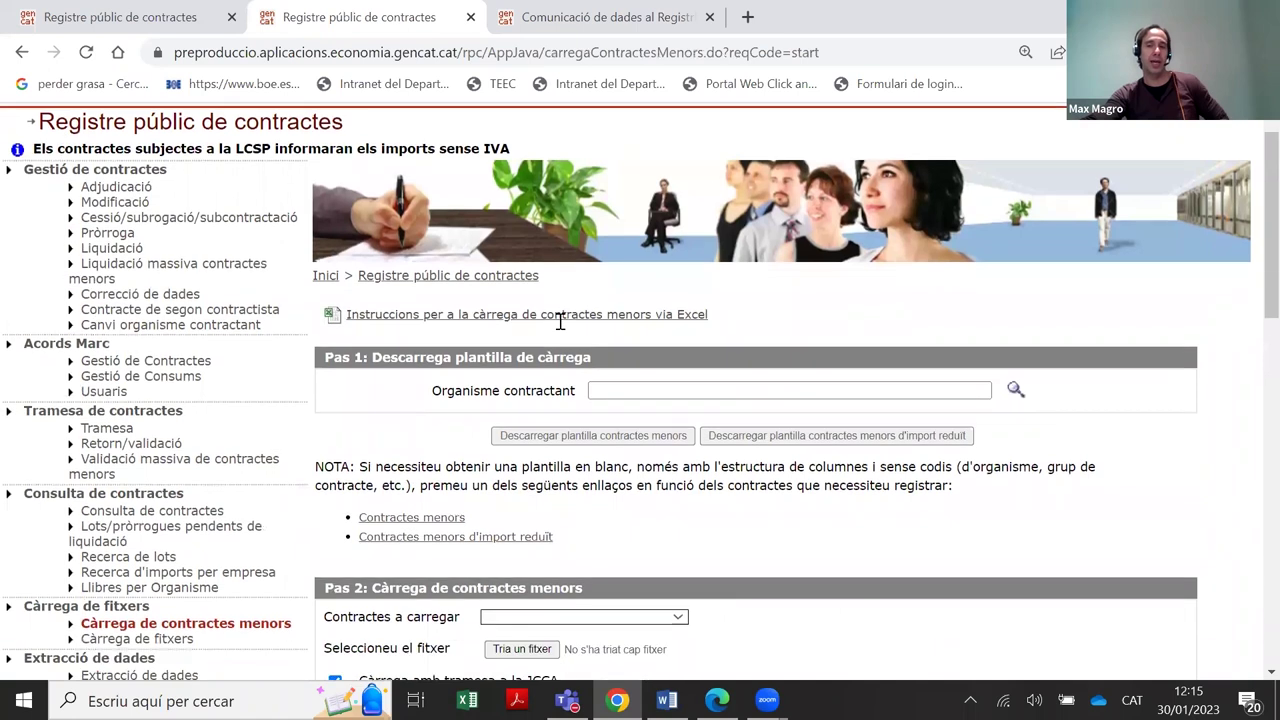
pyautogui.scroll(-1, 561, 322)
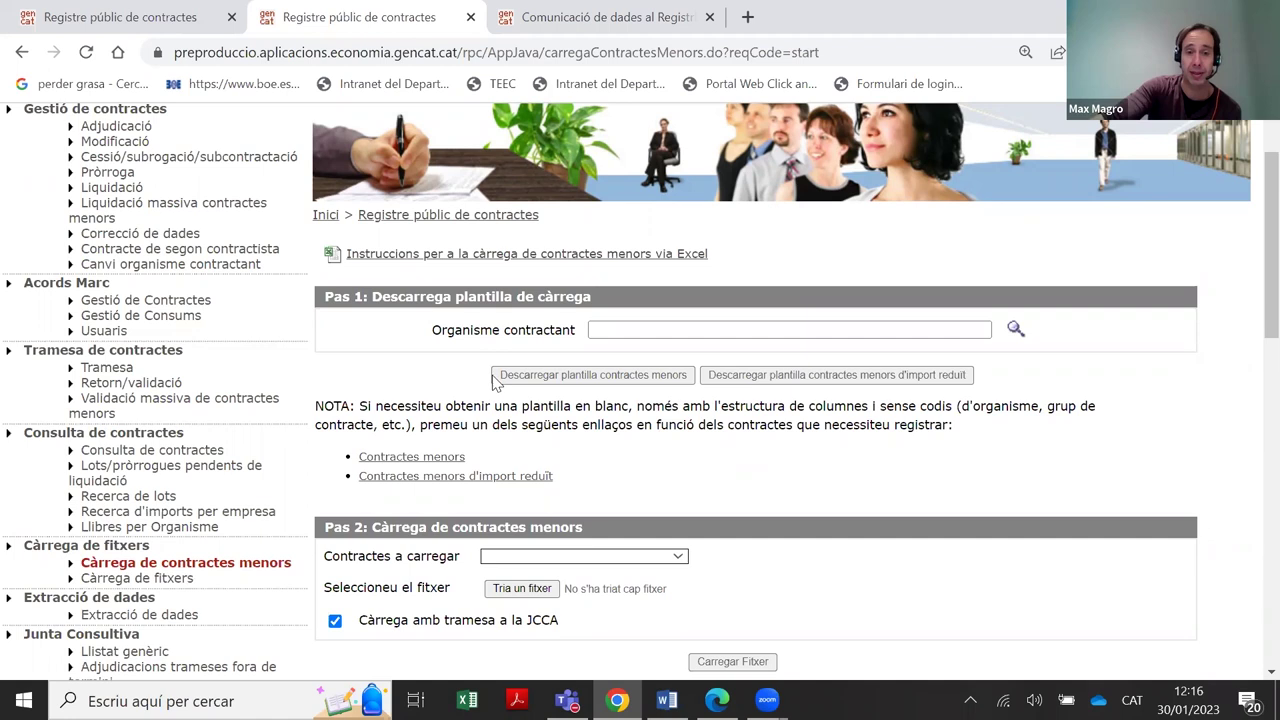
# Download and open the Excel instructions for loading minor contracts, and return to the loading page's template section
pyautogui.click(493, 258)
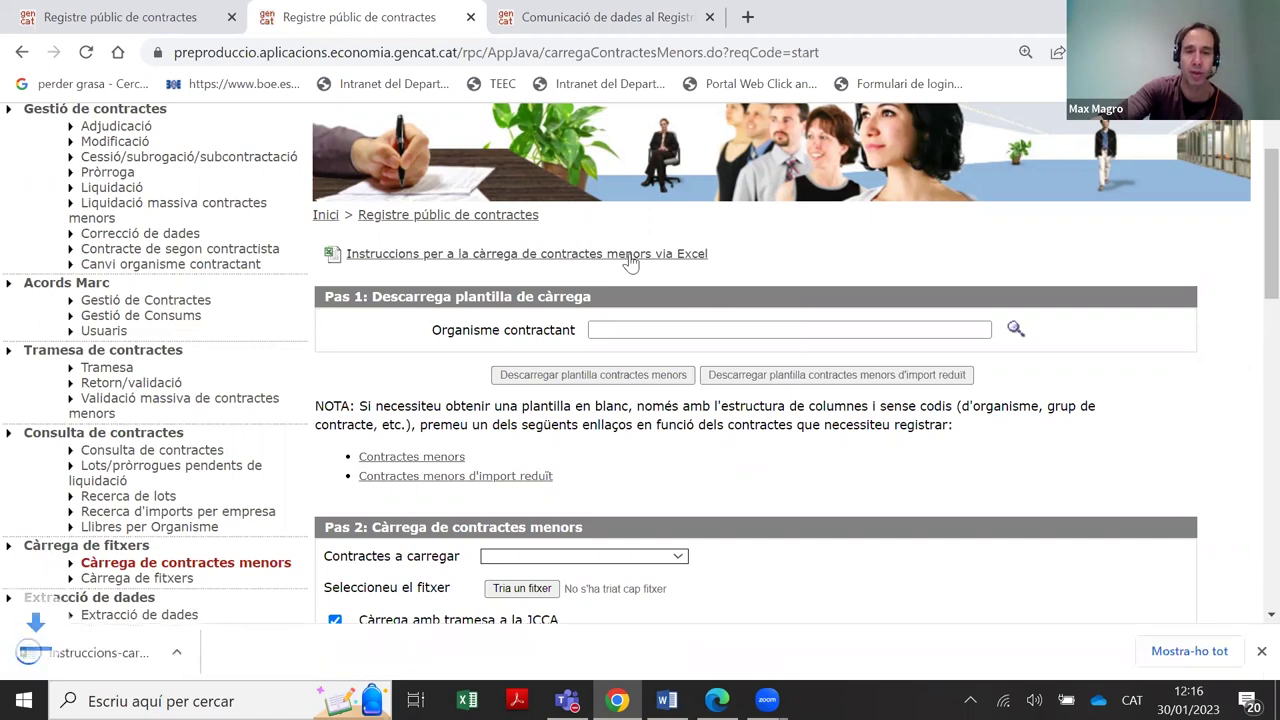
pyautogui.click(172, 645)
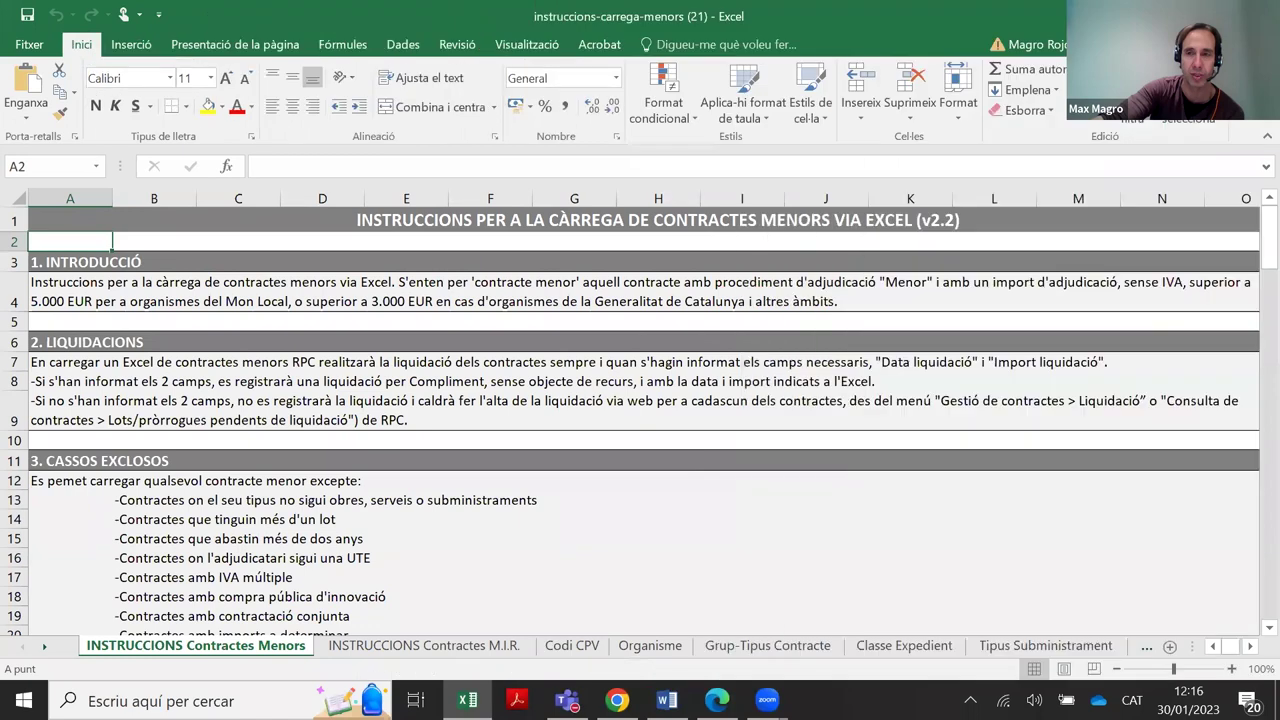
pyautogui.hotkey('alt', 'Tab')
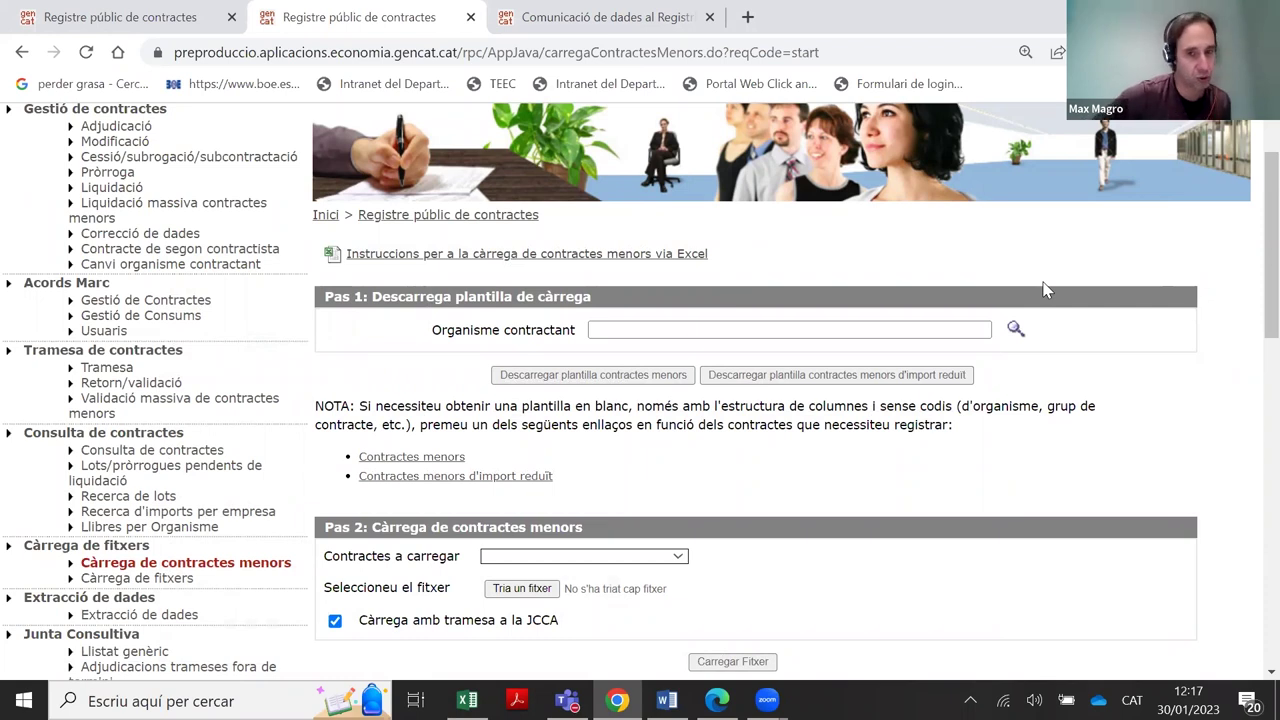
pyautogui.scroll(-1, 1009, 277)
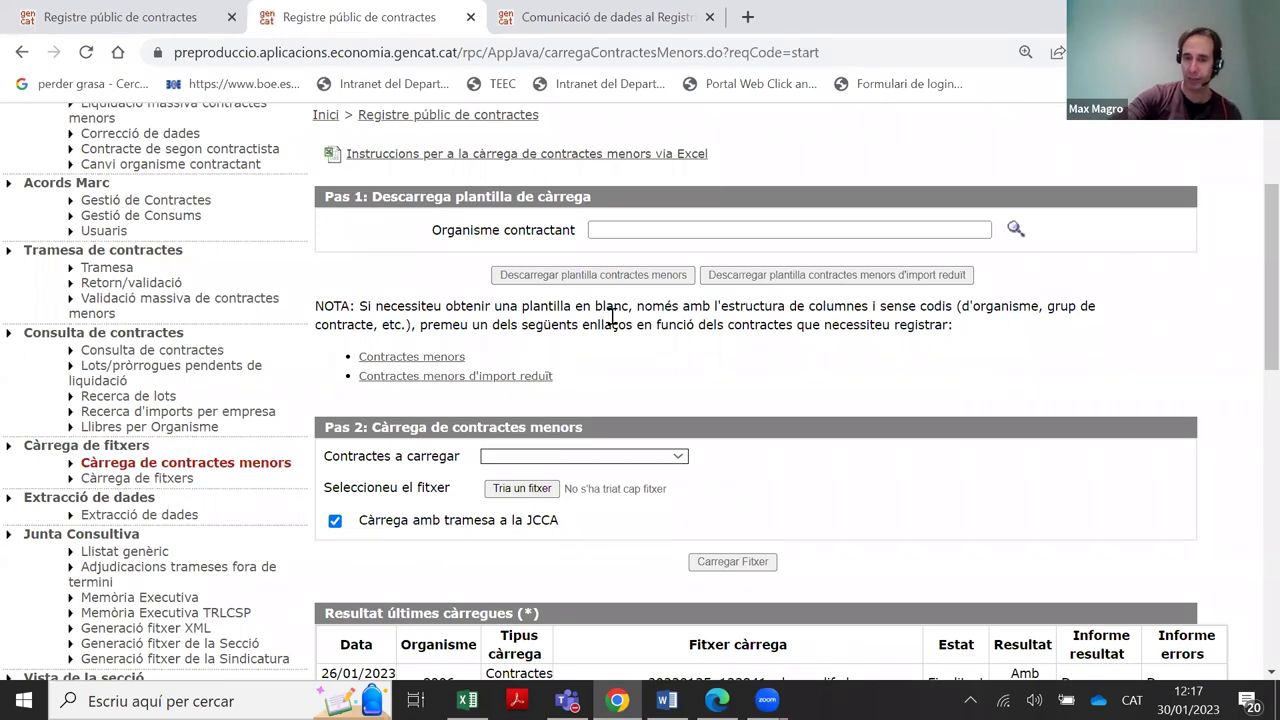
# Switch to the instructions workbook and look up the code lists on the "Grup-Tipus Contracte" and "Classe Expedient" sheets
pyautogui.click(467, 700)
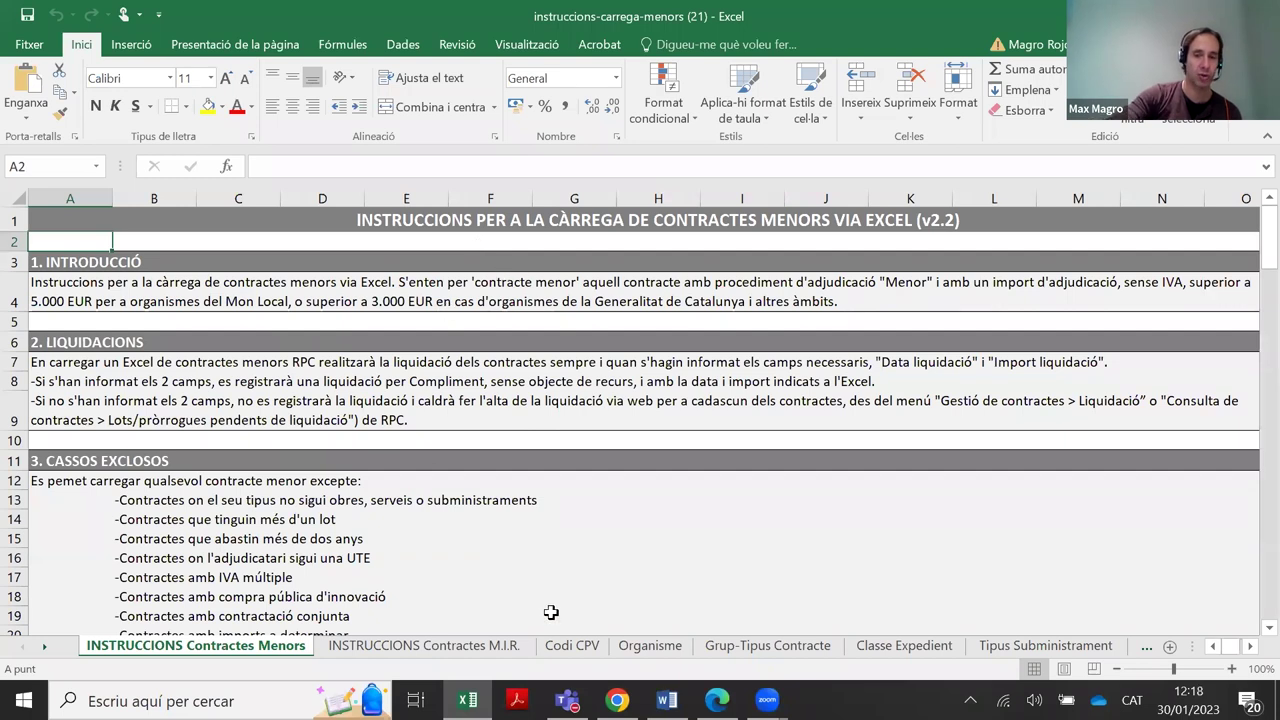
pyautogui.click(767, 645)
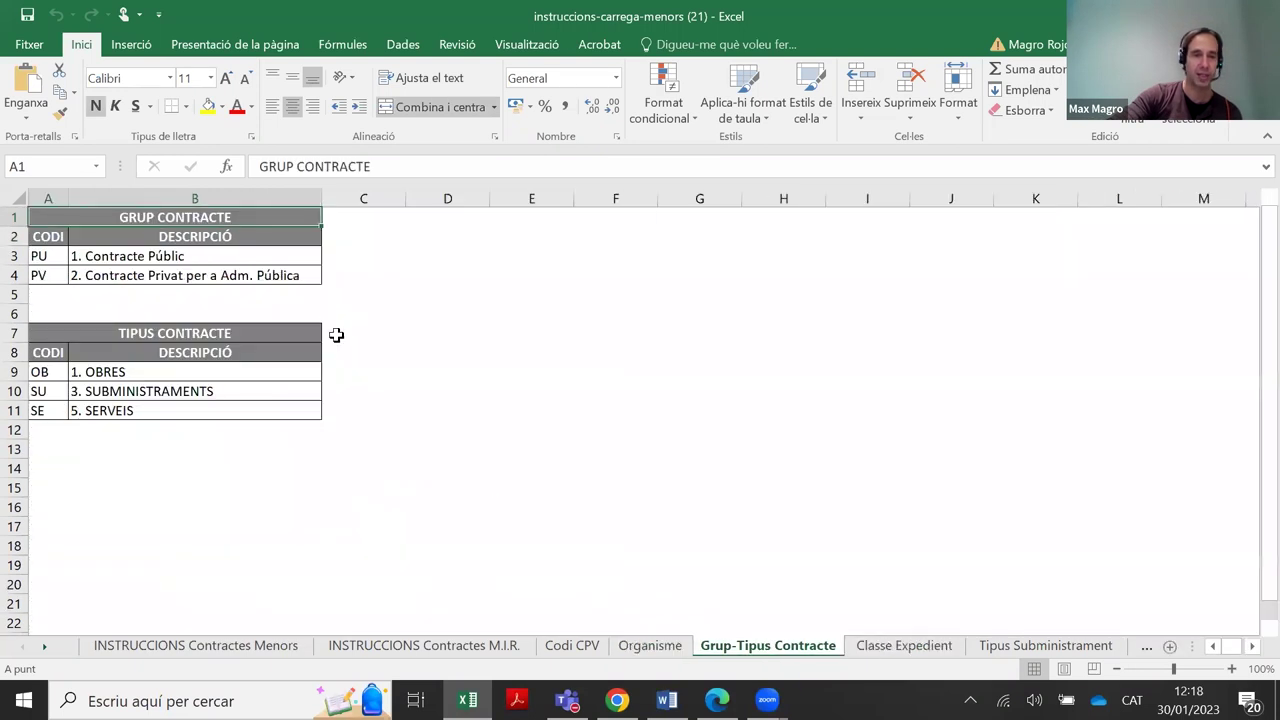
pyautogui.click(899, 648)
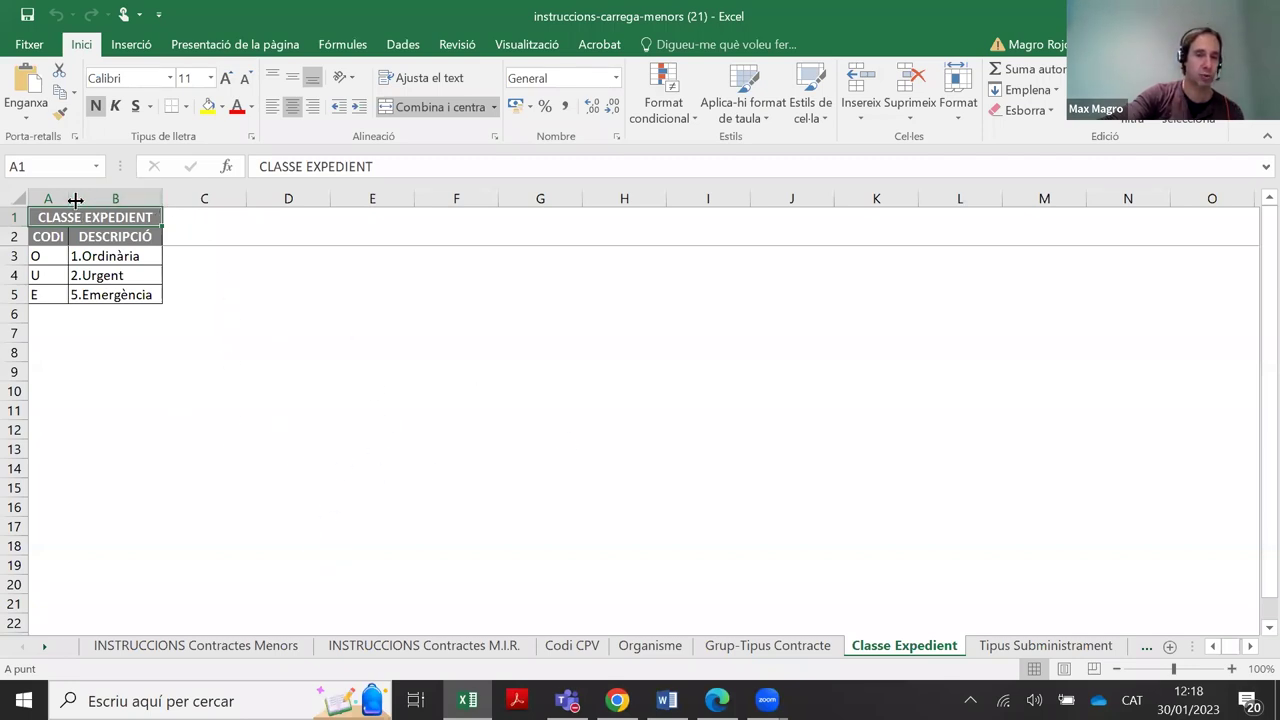
# Widen columns A and B on the "Classe Expedient" sheet and return to the "INSTRUCCIONS Contractes Menors" sheet
pyautogui.moveTo(68, 199); pyautogui.dragTo(84, 199)
pyautogui.moveTo(178, 199); pyautogui.dragTo(205, 199)
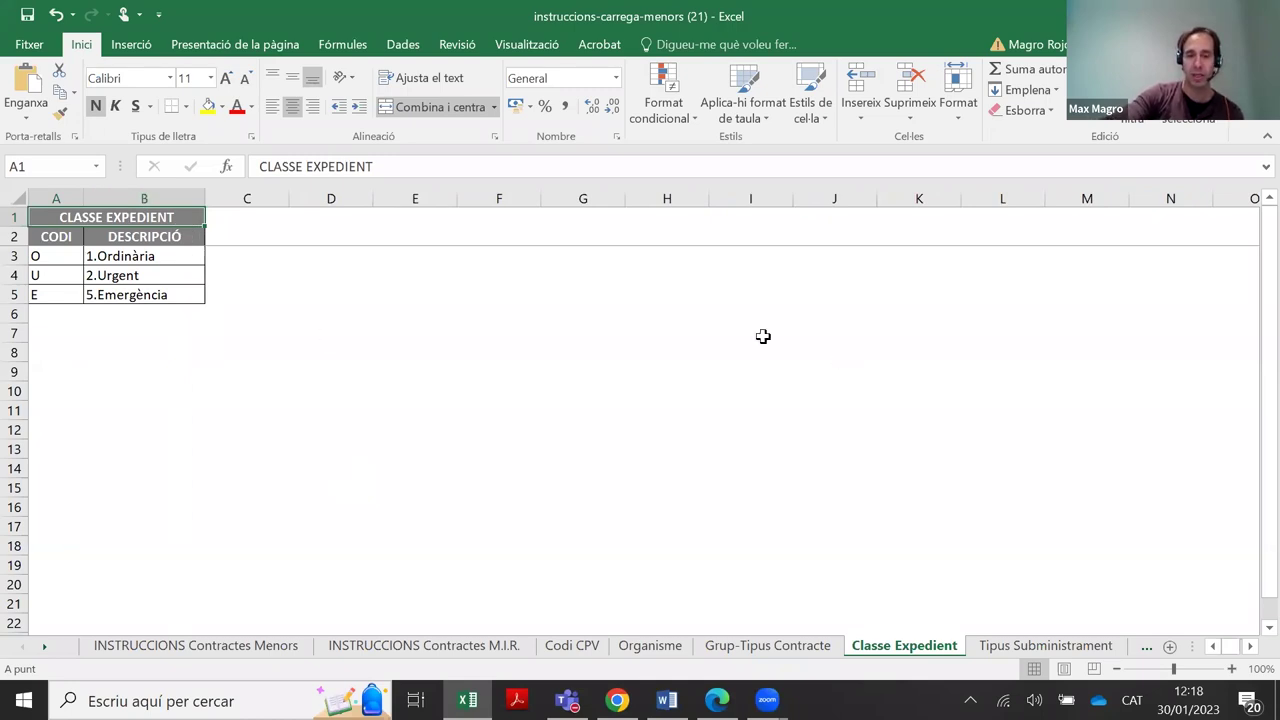
pyautogui.click(238, 636)
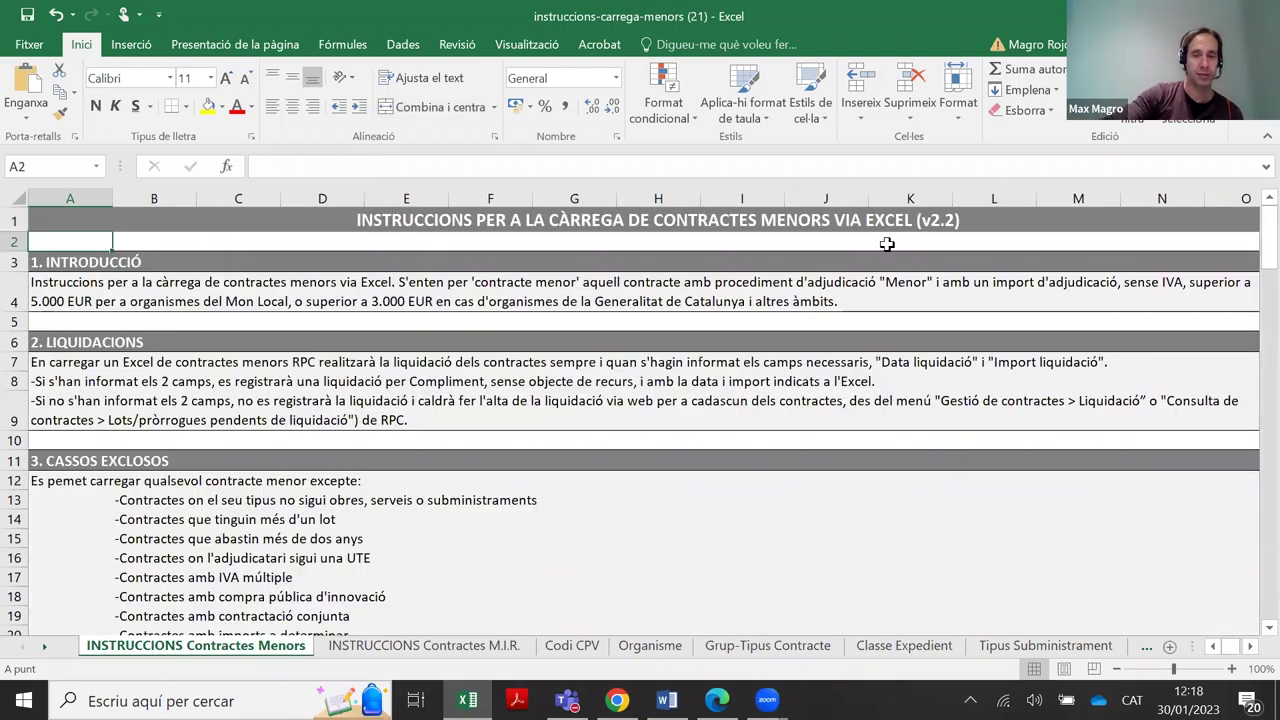
# On the register's loading page, enter 111 as the contracting body, download the reduced-amount minor contracts template and open it
pyautogui.hotkey('alt', 'Tab')
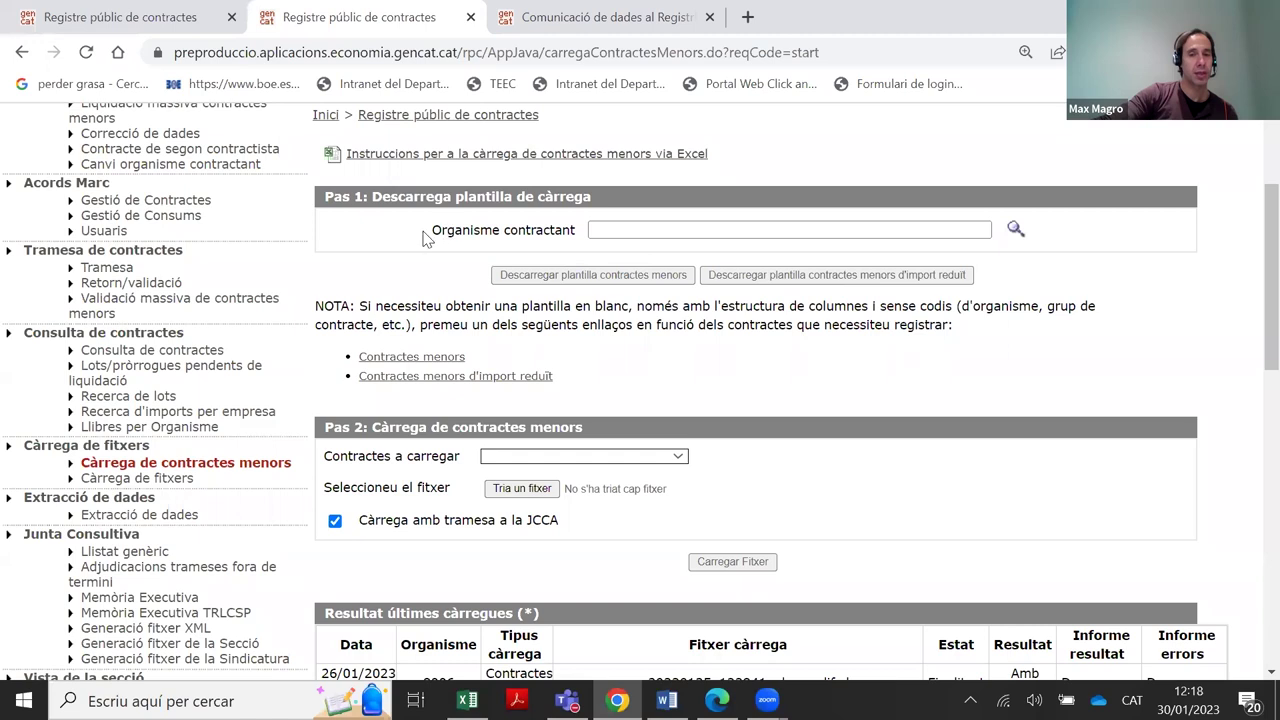
pyautogui.moveTo(425, 237); pyautogui.dragTo(572, 233)
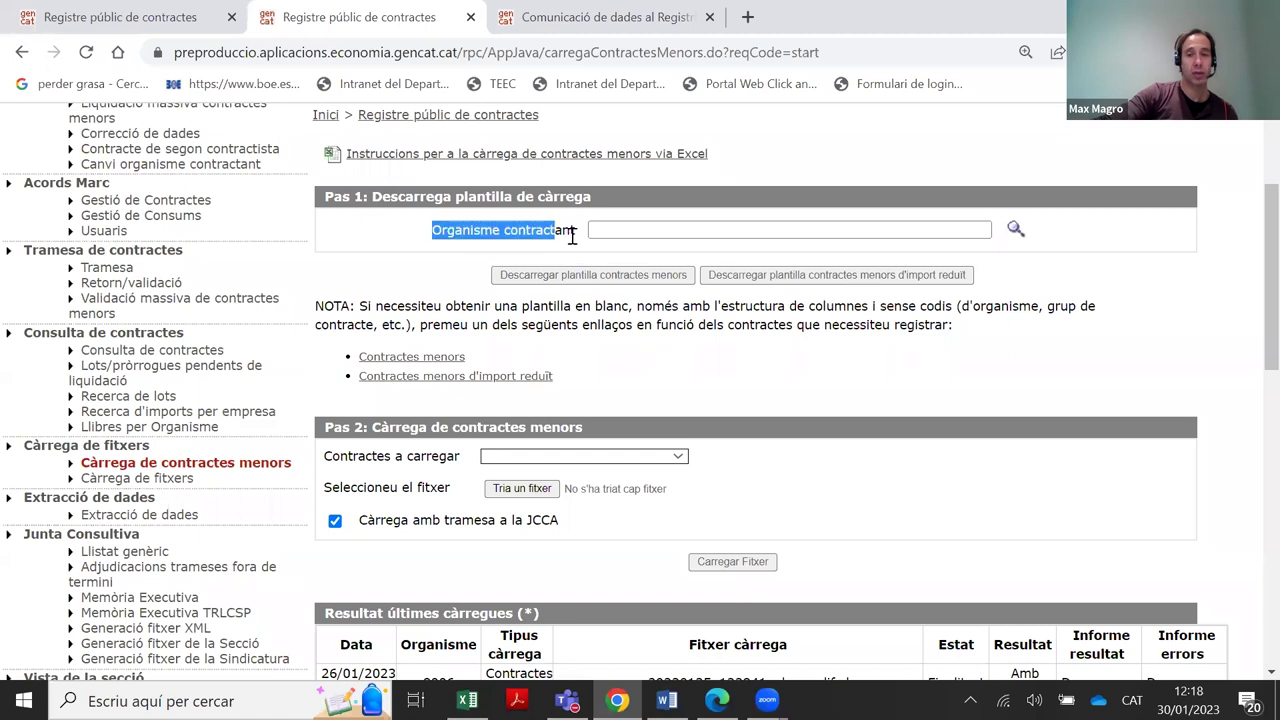
pyautogui.click(667, 229)
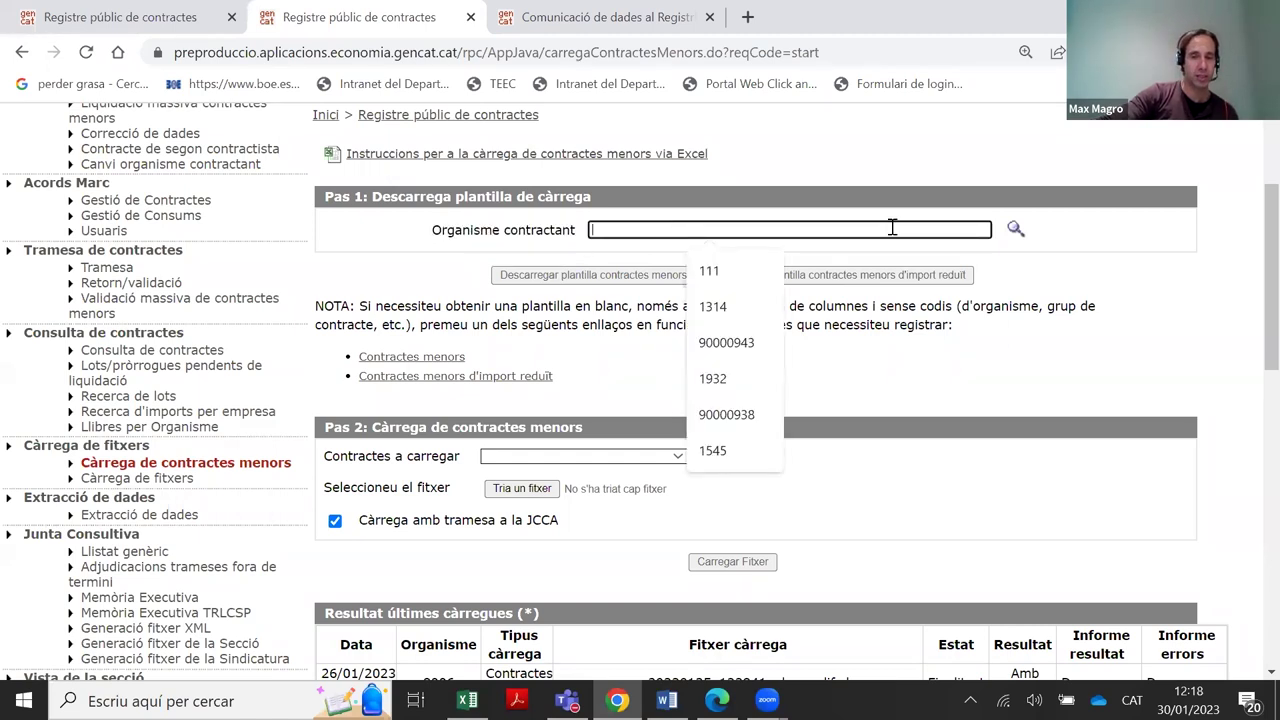
pyautogui.click(757, 284)
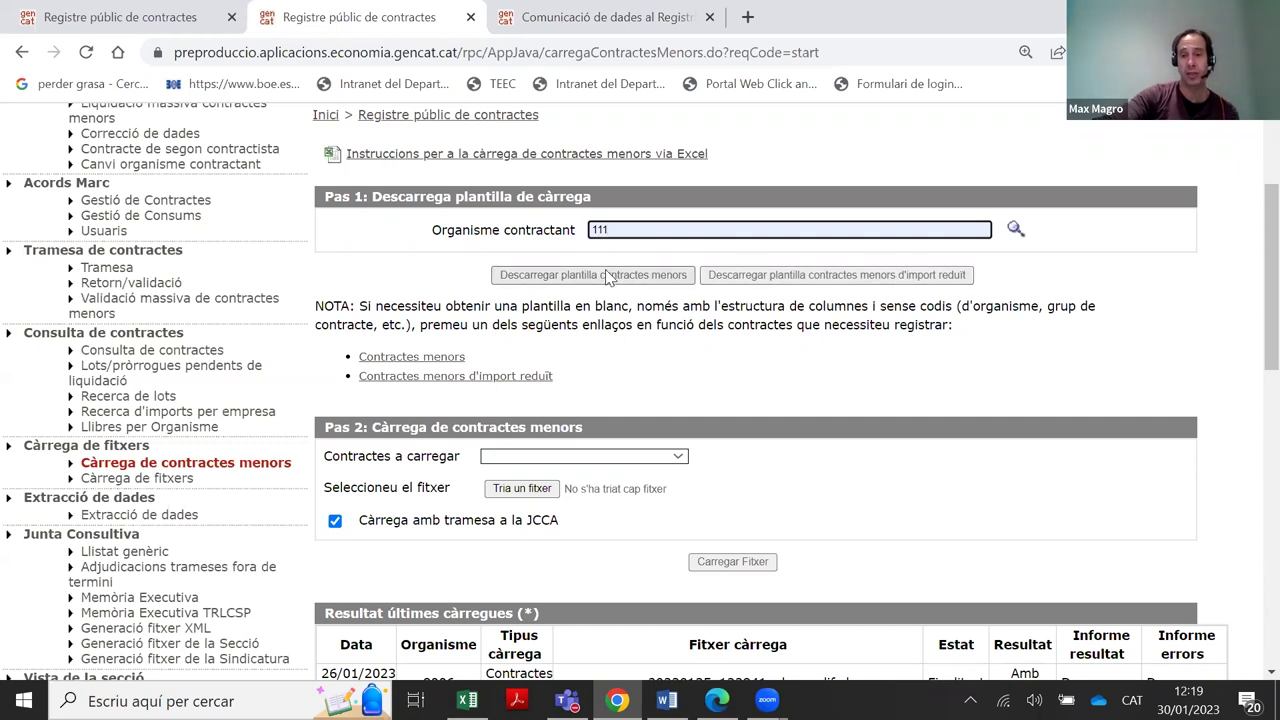
pyautogui.click(830, 280)
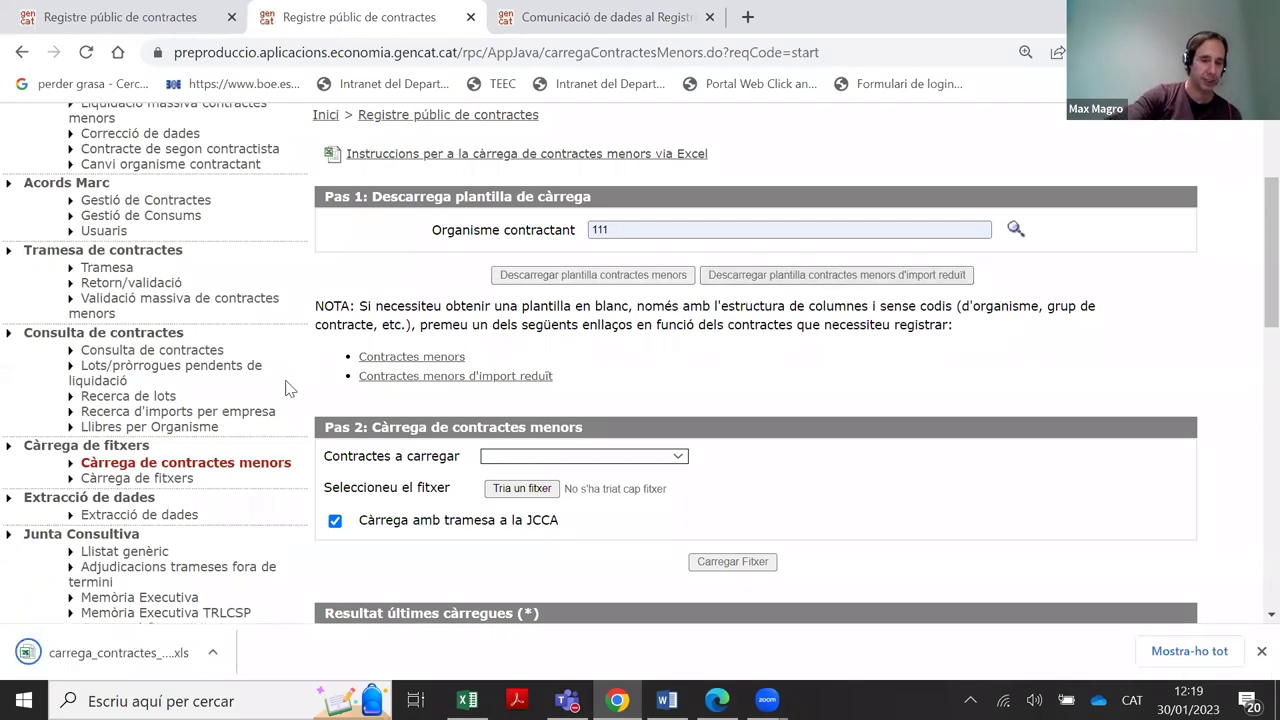
pyautogui.click(118, 650)
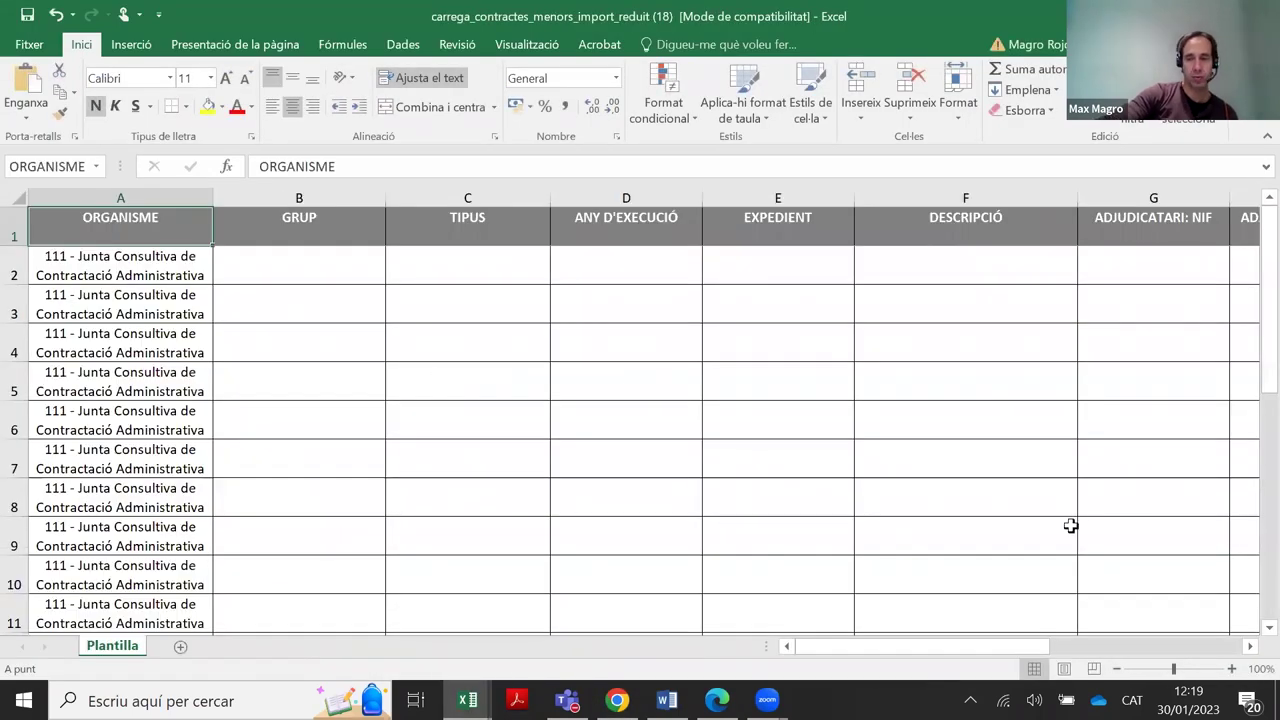
# Widen the ORGANISME column of the template and check the prefilled contracting body down its rows
pyautogui.click(160, 213)
pyautogui.moveTo(212, 197); pyautogui.dragTo(249, 197)
pyautogui.click(163, 487)
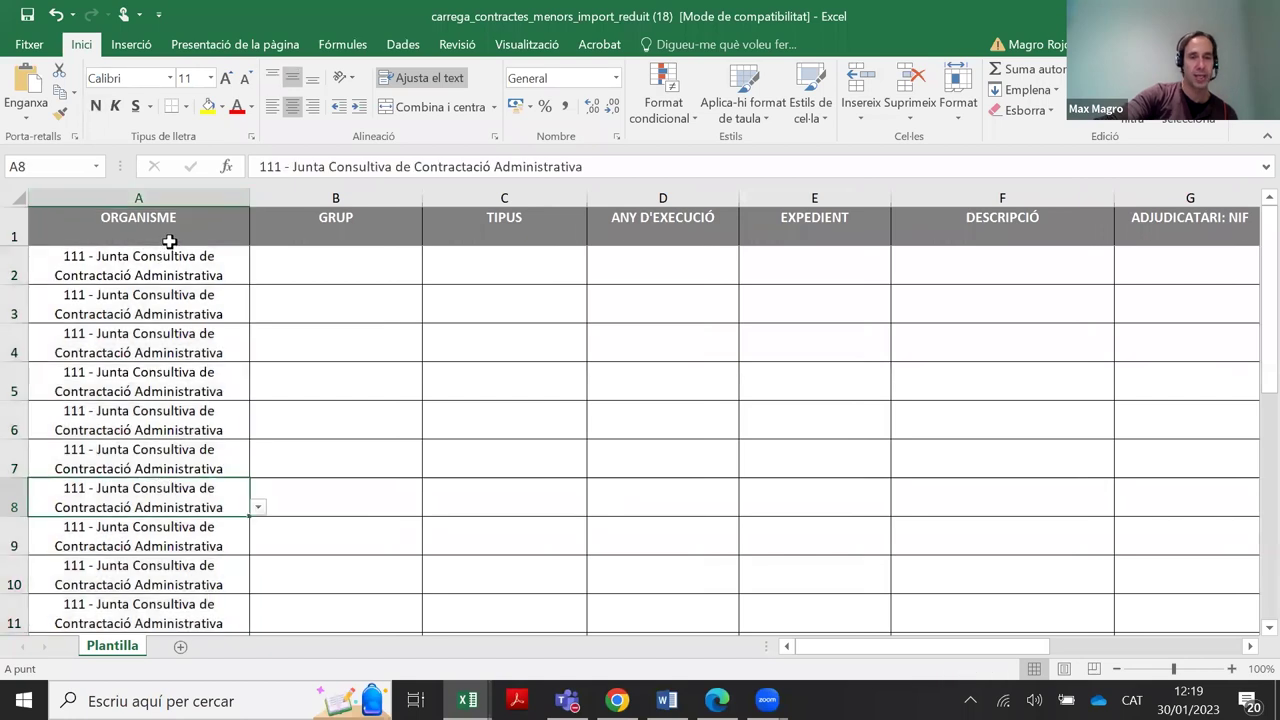
pyautogui.scroll(-11, 167, 300)
pyautogui.scroll(11, 167, 303)
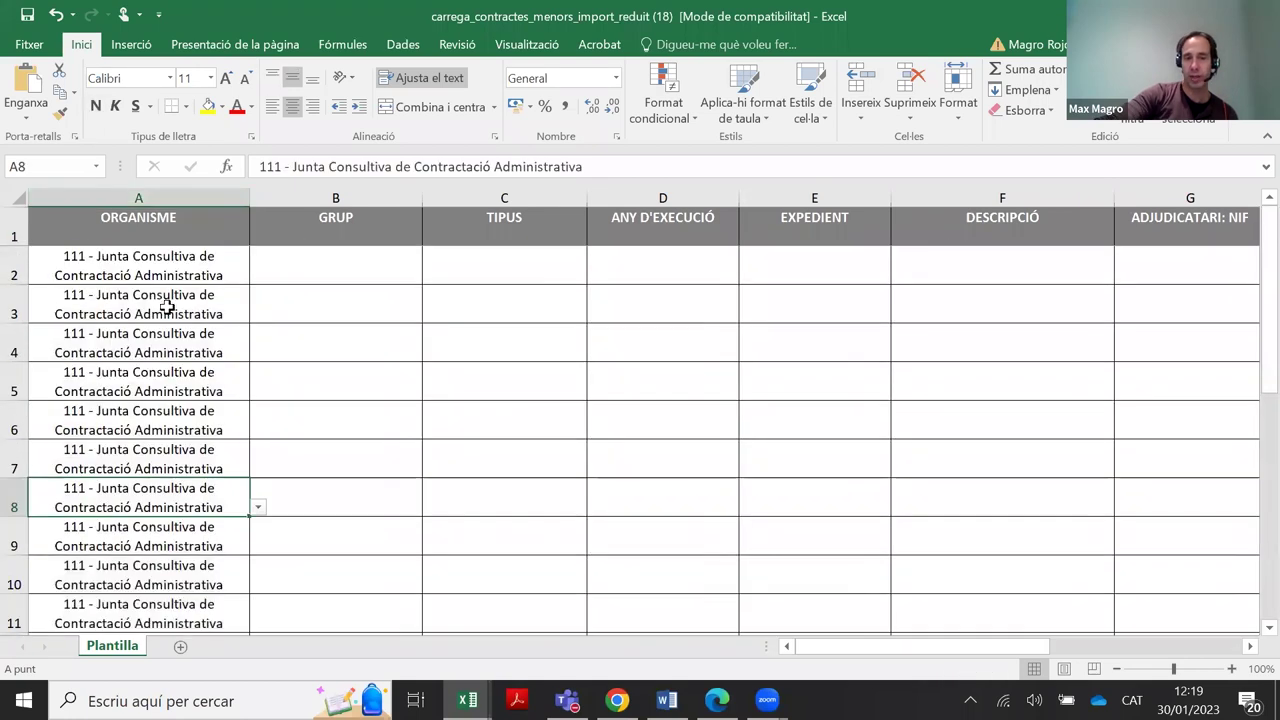
pyautogui.click(162, 275)
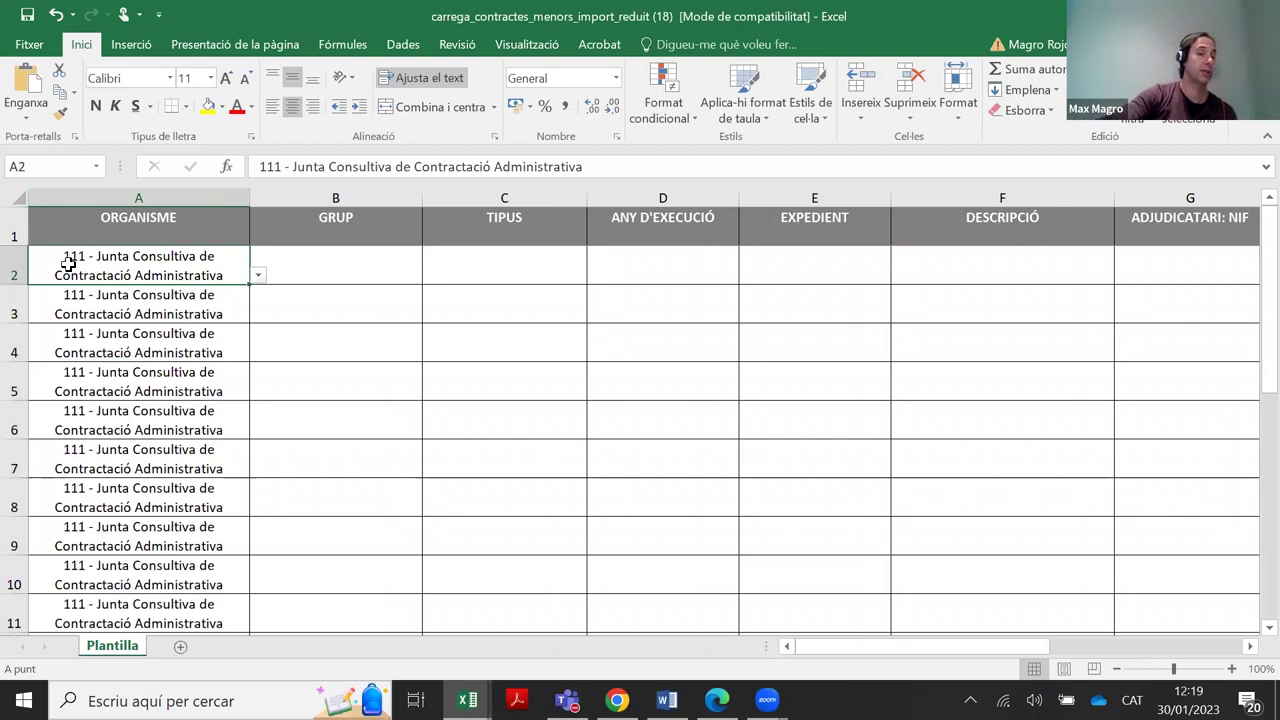
# Check the available options for GRUP and TIPUS in row 2, and view the ANY D'EXECUCIÓ cell
pyautogui.click(307, 273)
pyautogui.click(428, 272)
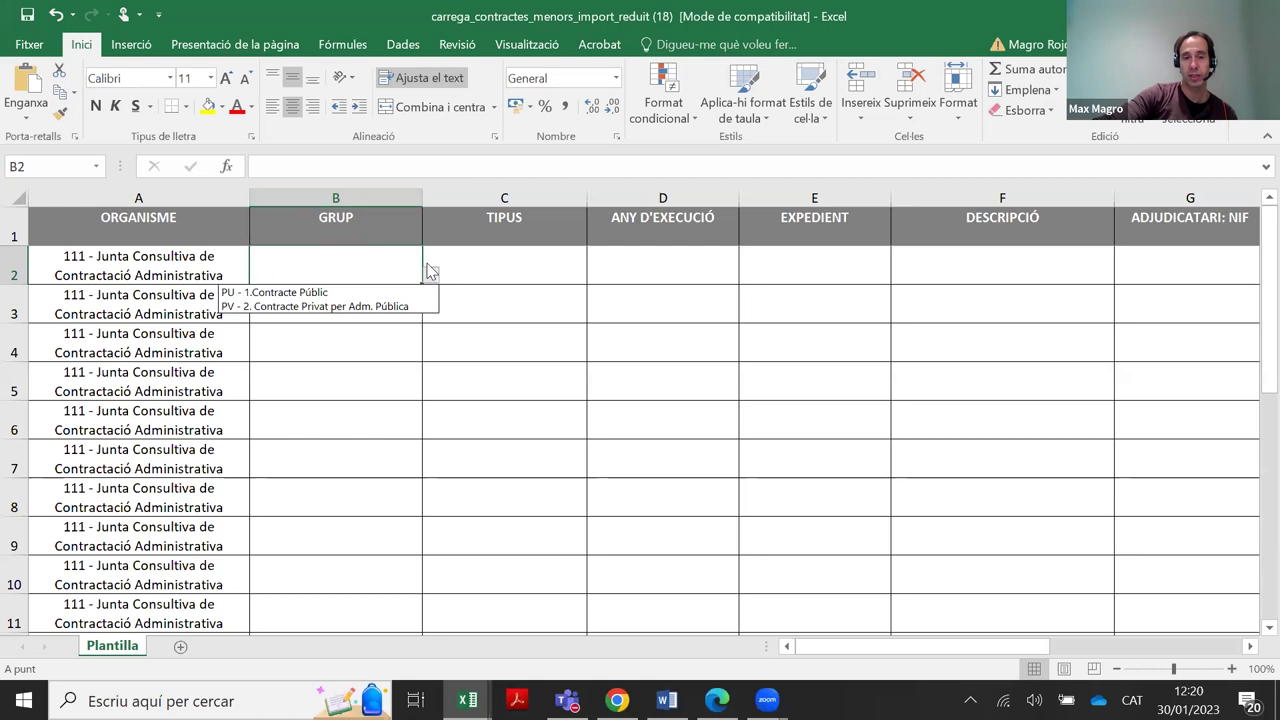
pyautogui.click(490, 270)
pyautogui.click(596, 274)
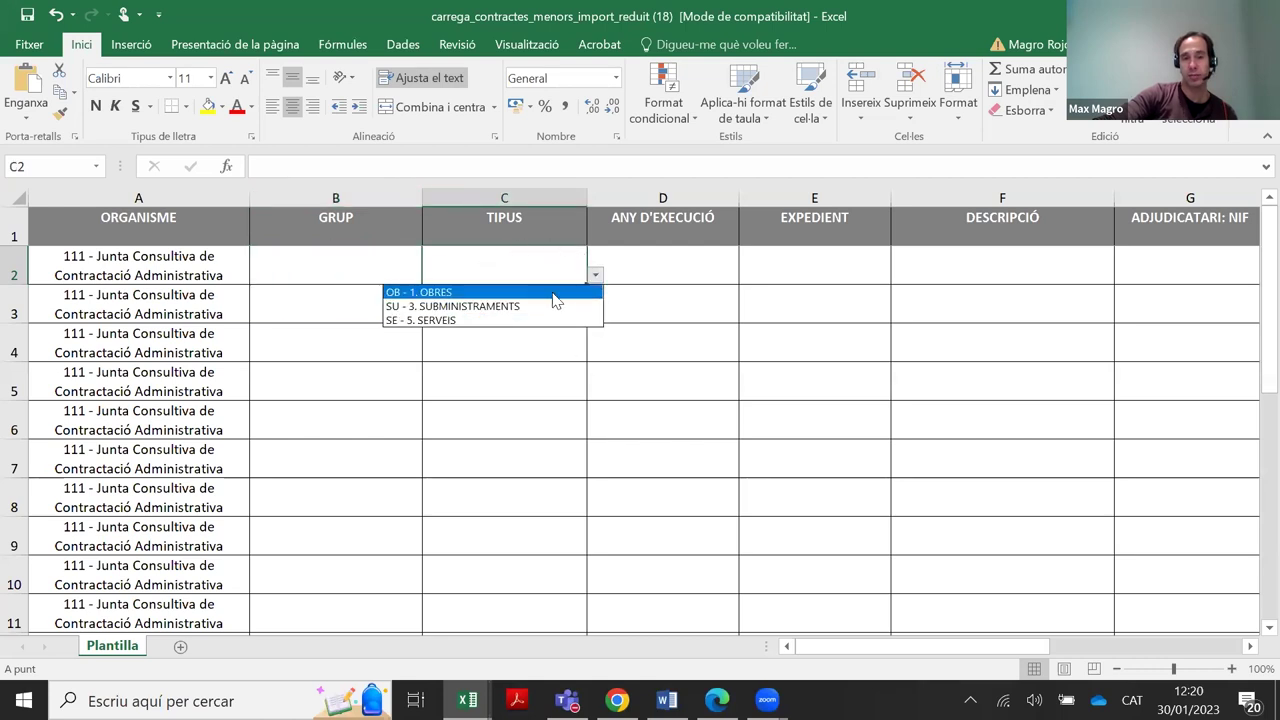
pyautogui.click(636, 266)
pyautogui.click(631, 260)
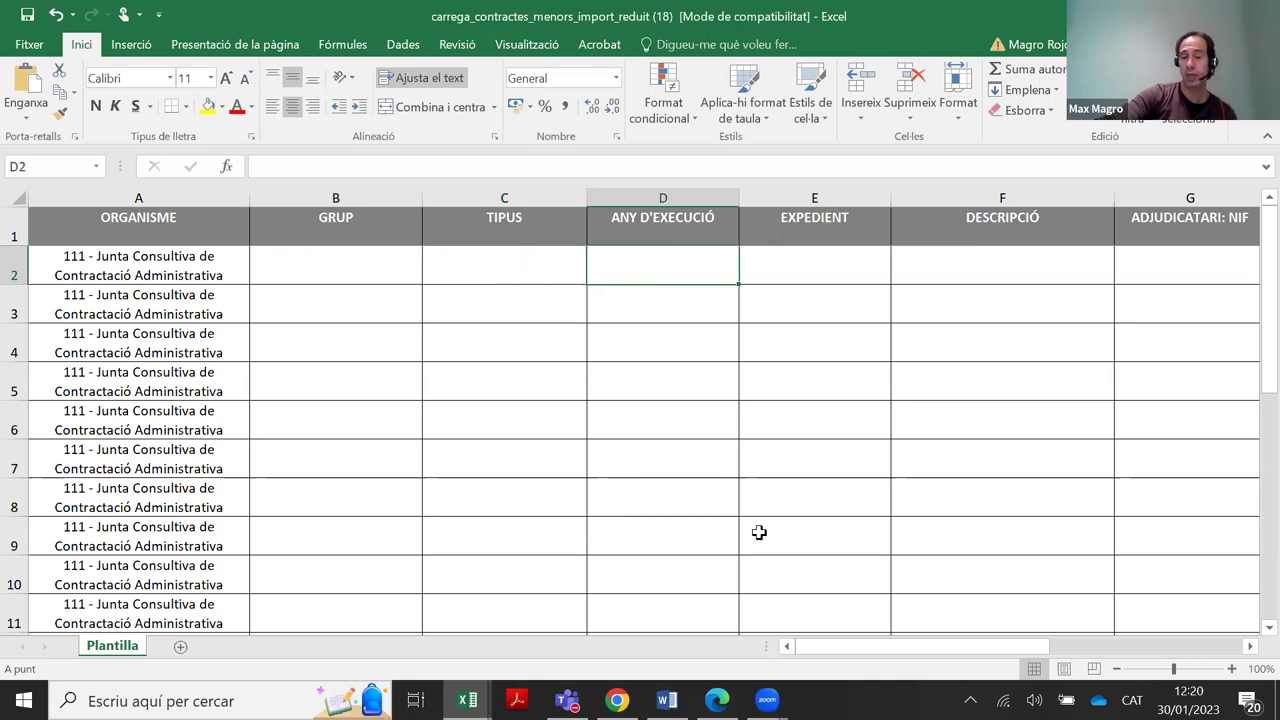
# Examine the template's EXPEDIENT, DESCRIPCIÓ and ADJUDICATARI: NIF fields in row 2
pyautogui.moveTo(846, 647); pyautogui.dragTo(925, 650)
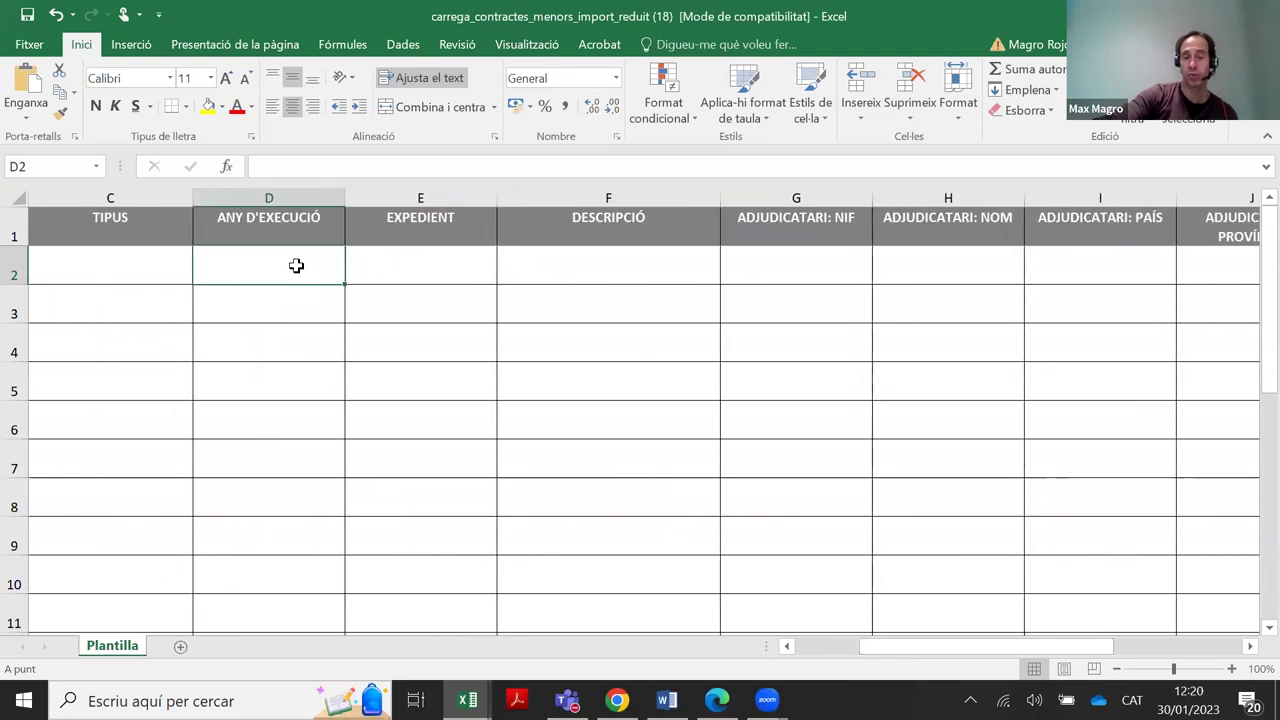
pyautogui.click(416, 250)
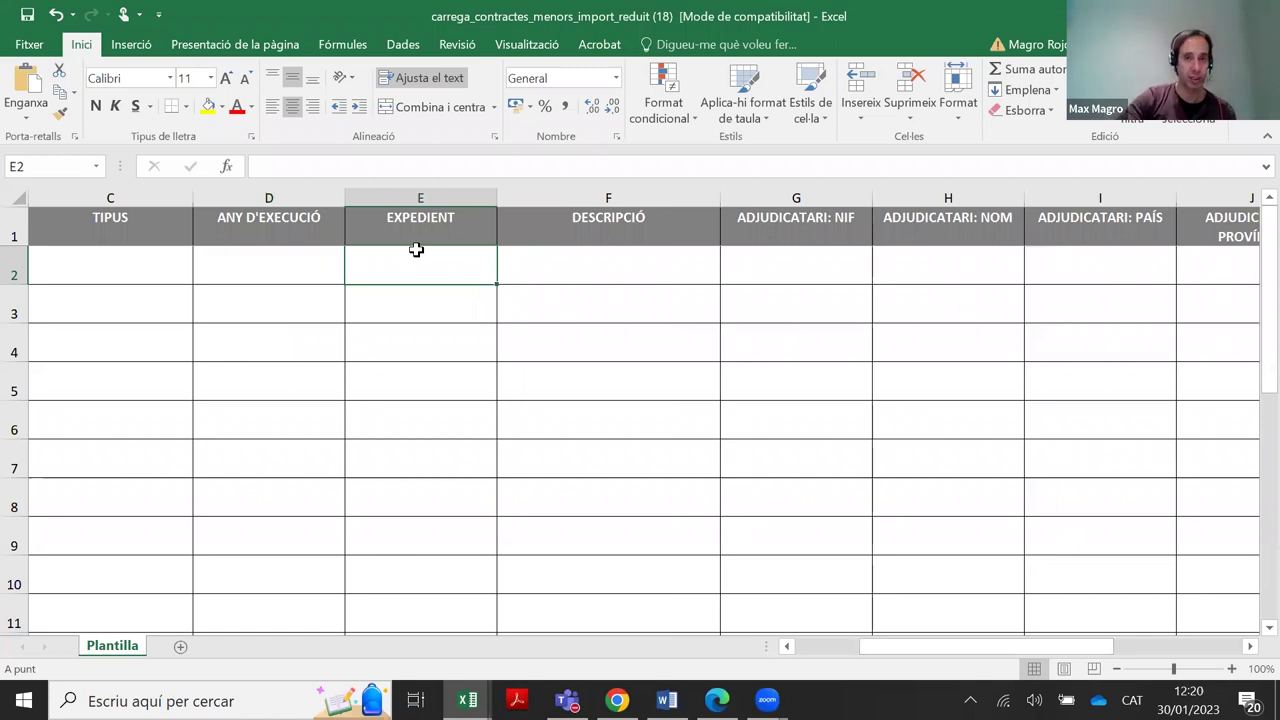
pyautogui.click(588, 267)
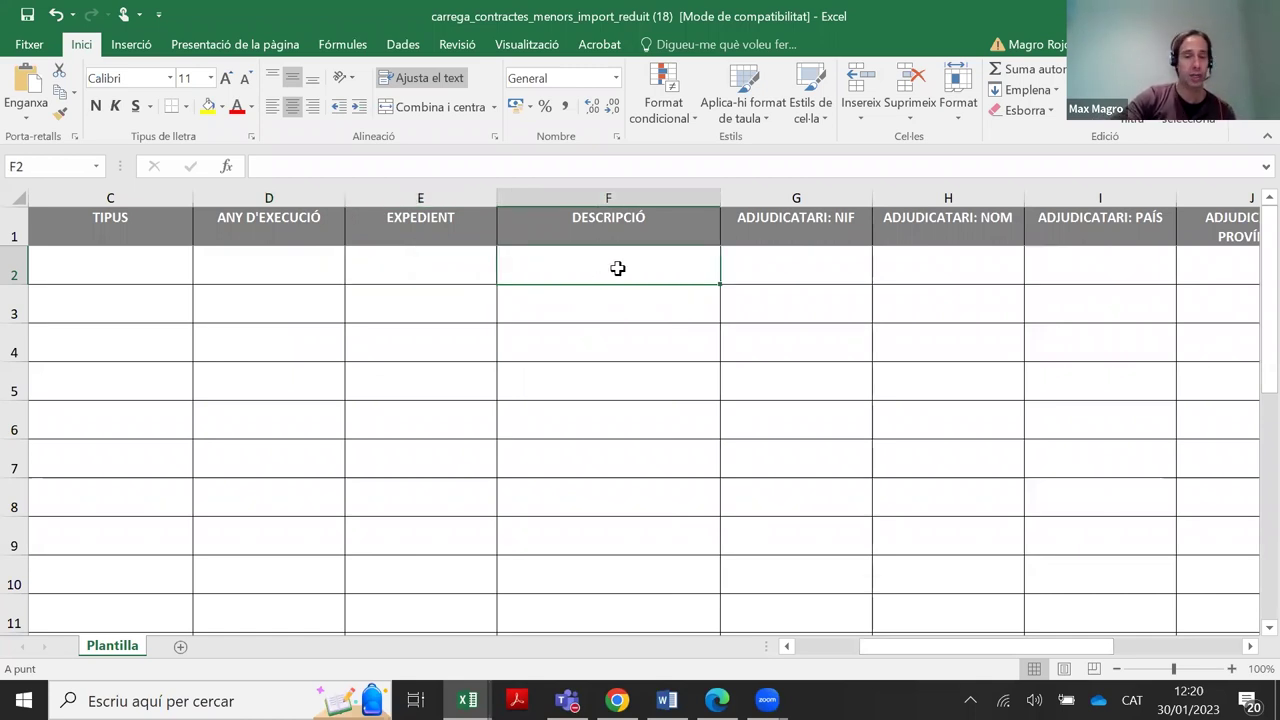
pyautogui.click(772, 258)
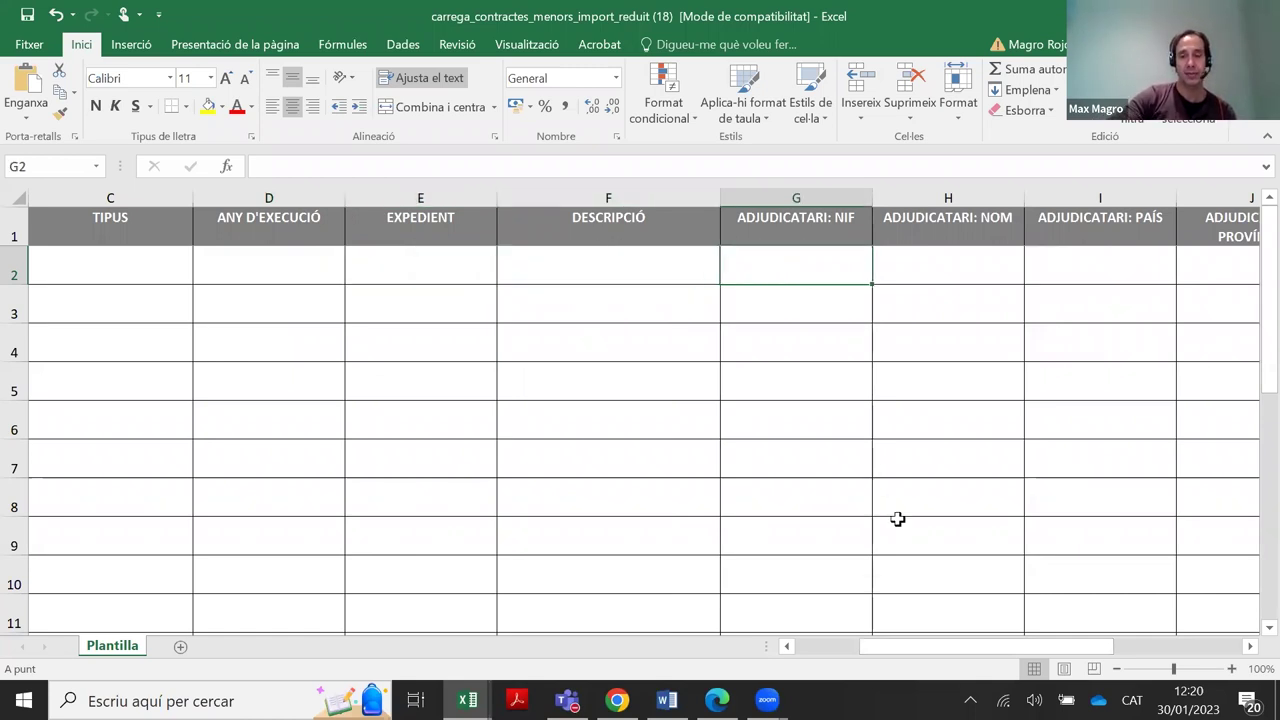
# Examine row 2's awardee name, country, province and municipality fields, plus the award amount without IVA and TIPUS IVA
pyautogui.moveTo(914, 648); pyautogui.dragTo(996, 651)
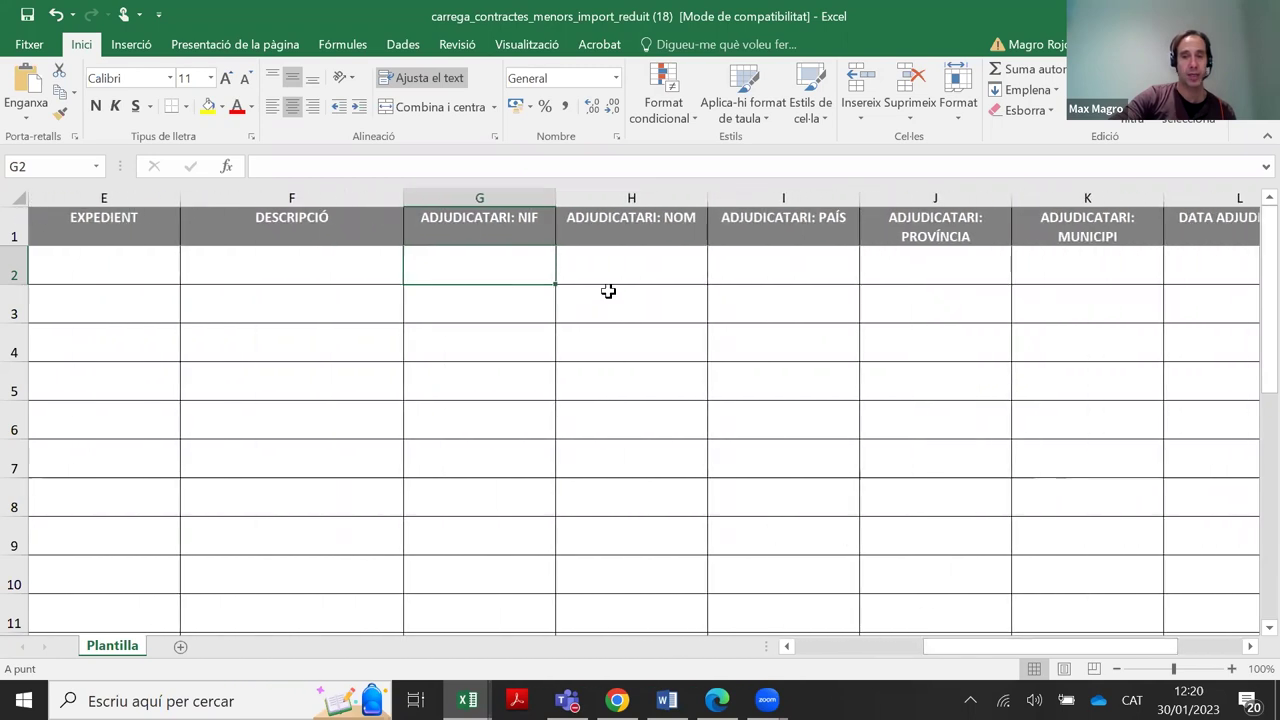
pyautogui.click(620, 265)
pyautogui.click(770, 264)
pyautogui.click(915, 262)
pyautogui.click(1059, 253)
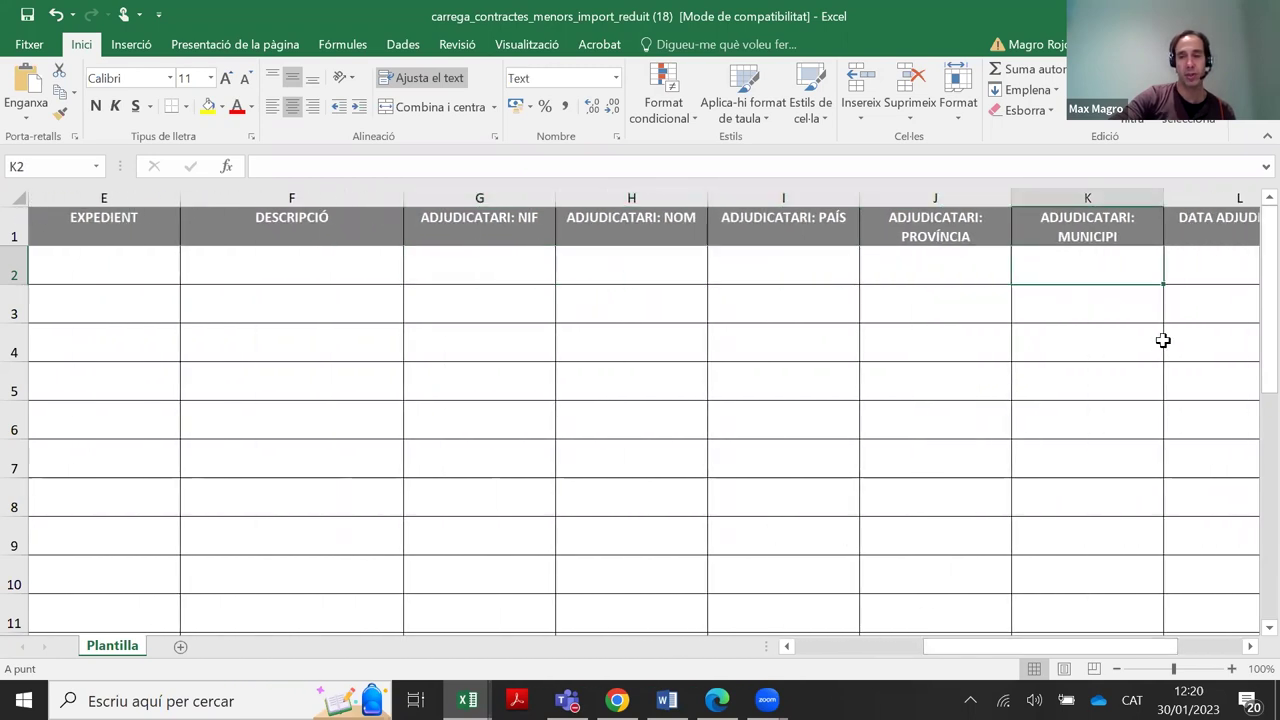
pyautogui.moveTo(970, 647); pyautogui.dragTo(1040, 645)
pyautogui.click(1017, 256)
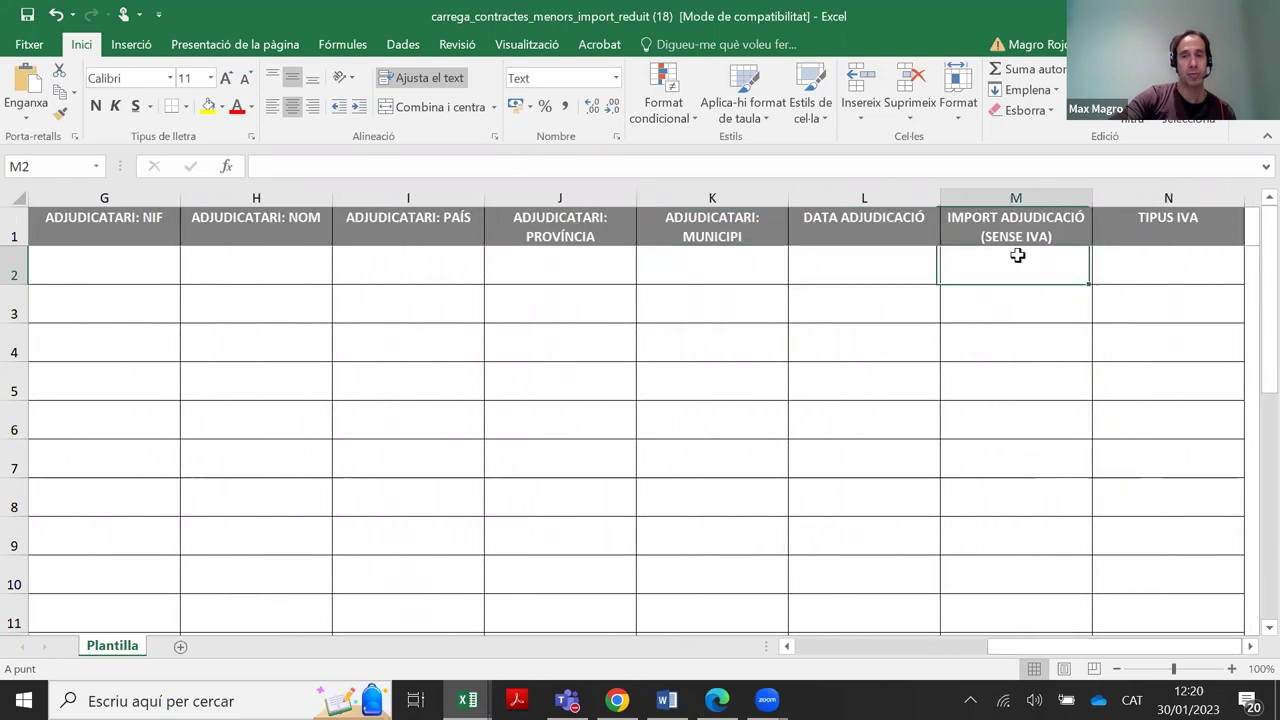
pyautogui.click(1134, 254)
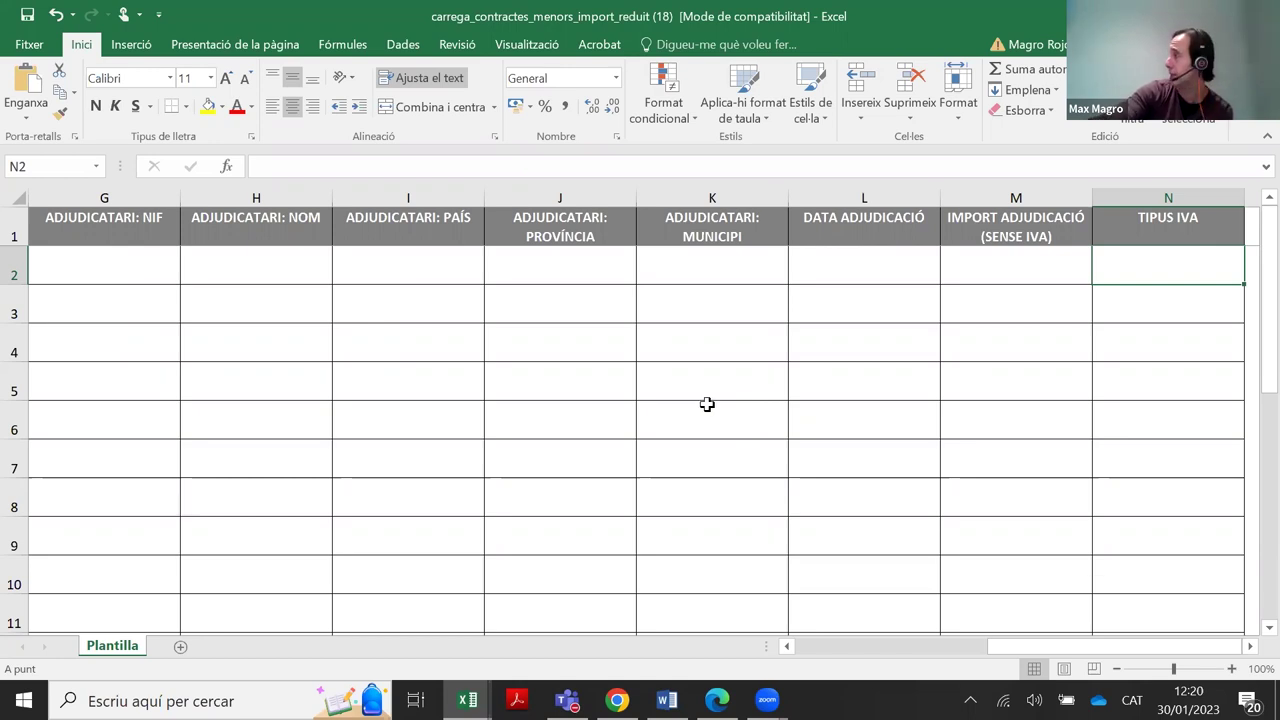
# Fit the width of the "ADJUDICATARI: MUNICIPI" column to its heading
pyautogui.click(698, 268)
pyautogui.doubleClick(788, 200)
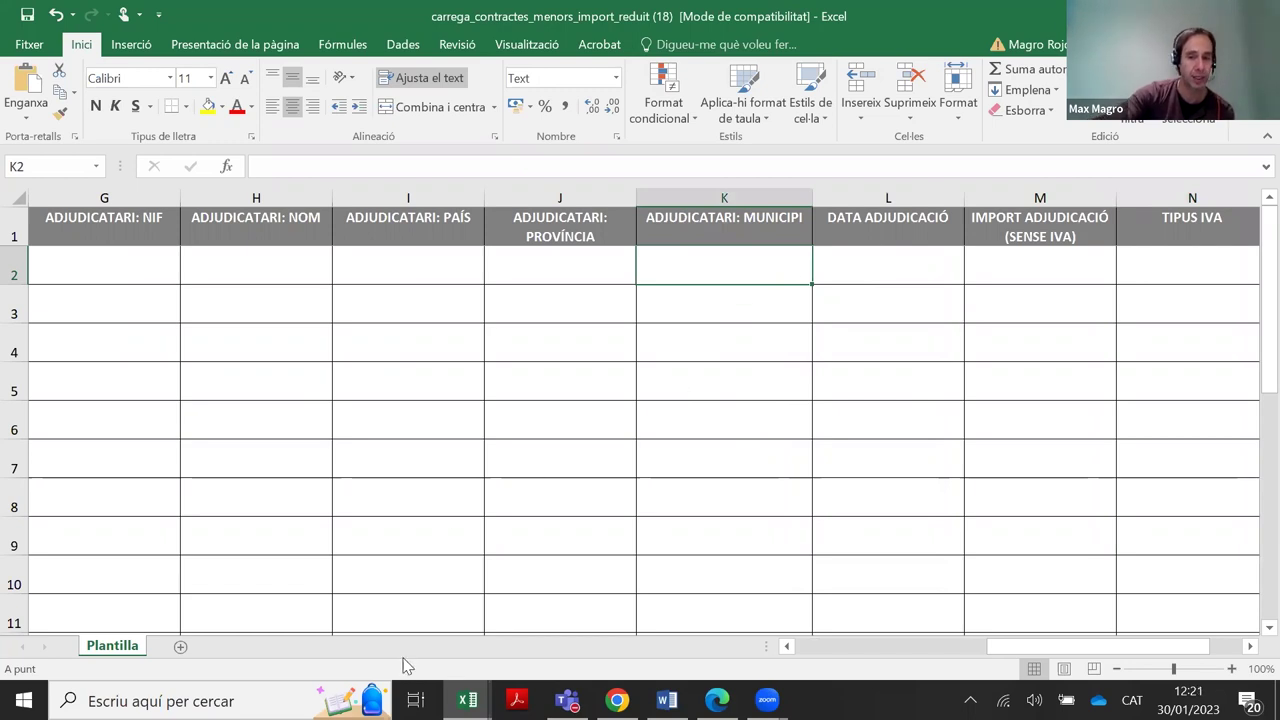
# Switch to the instructions workbook and read the full requirement for the "Adjudicatari: Municipi" field in the field descriptions
pyautogui.click(467, 700)
pyautogui.click(415, 622)
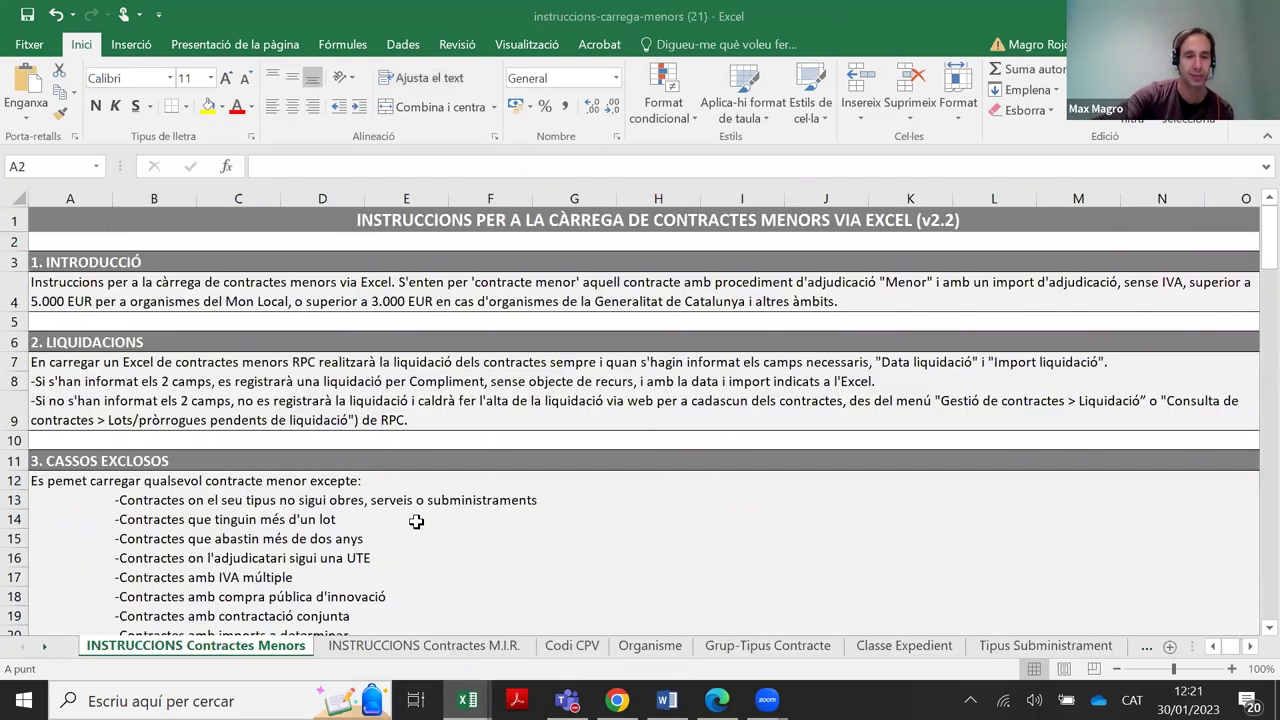
pyautogui.scroll(-3, 420, 480)
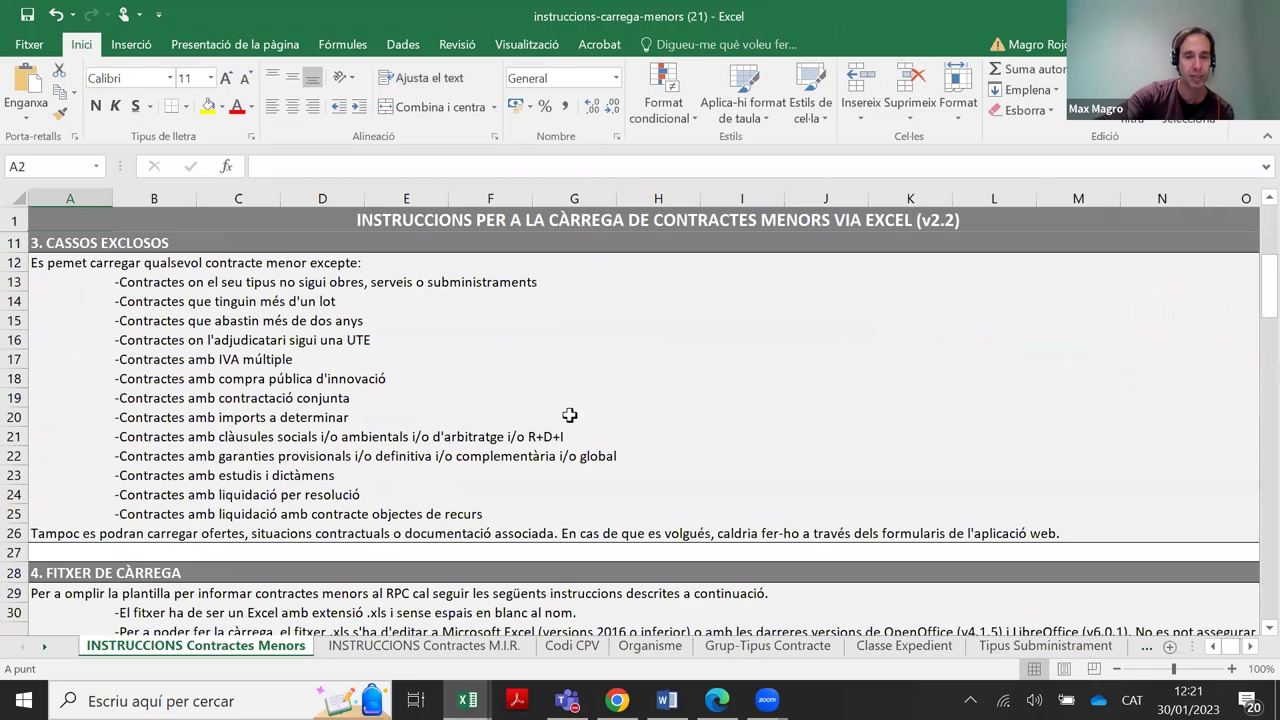
pyautogui.scroll(-4, 565, 413)
pyautogui.scroll(-9, 562, 415)
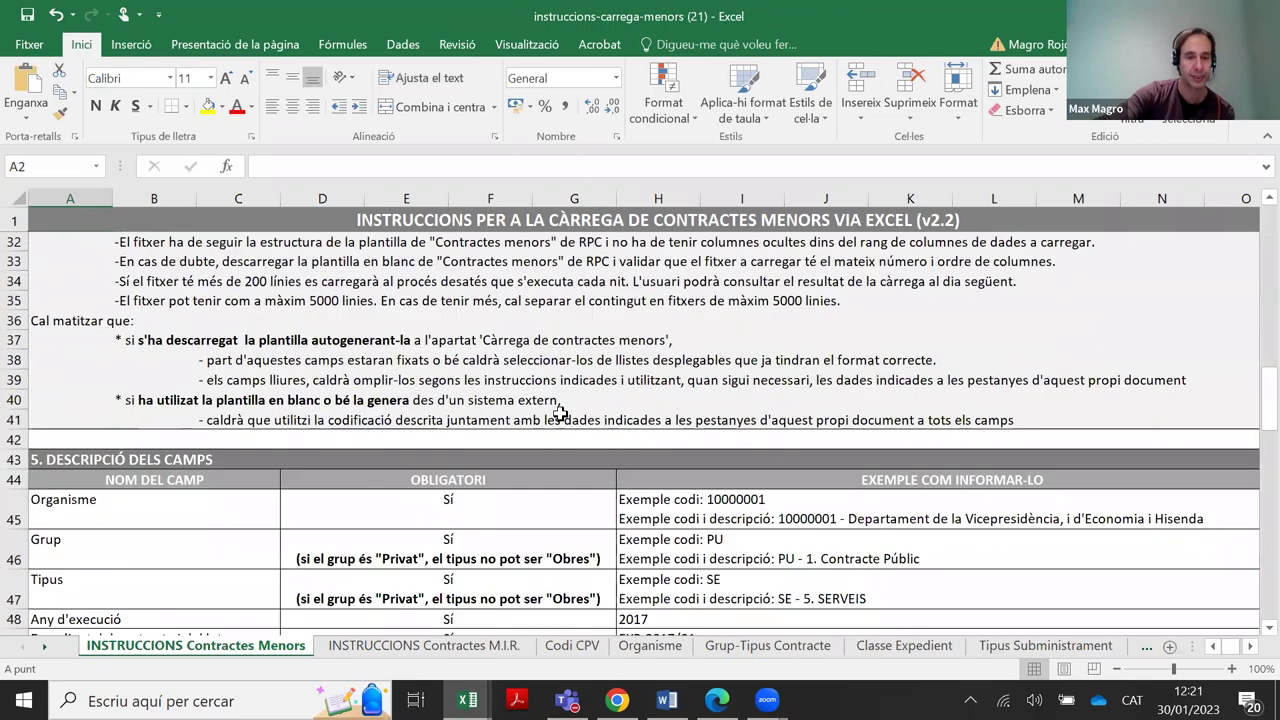
pyautogui.scroll(-1, 561, 413)
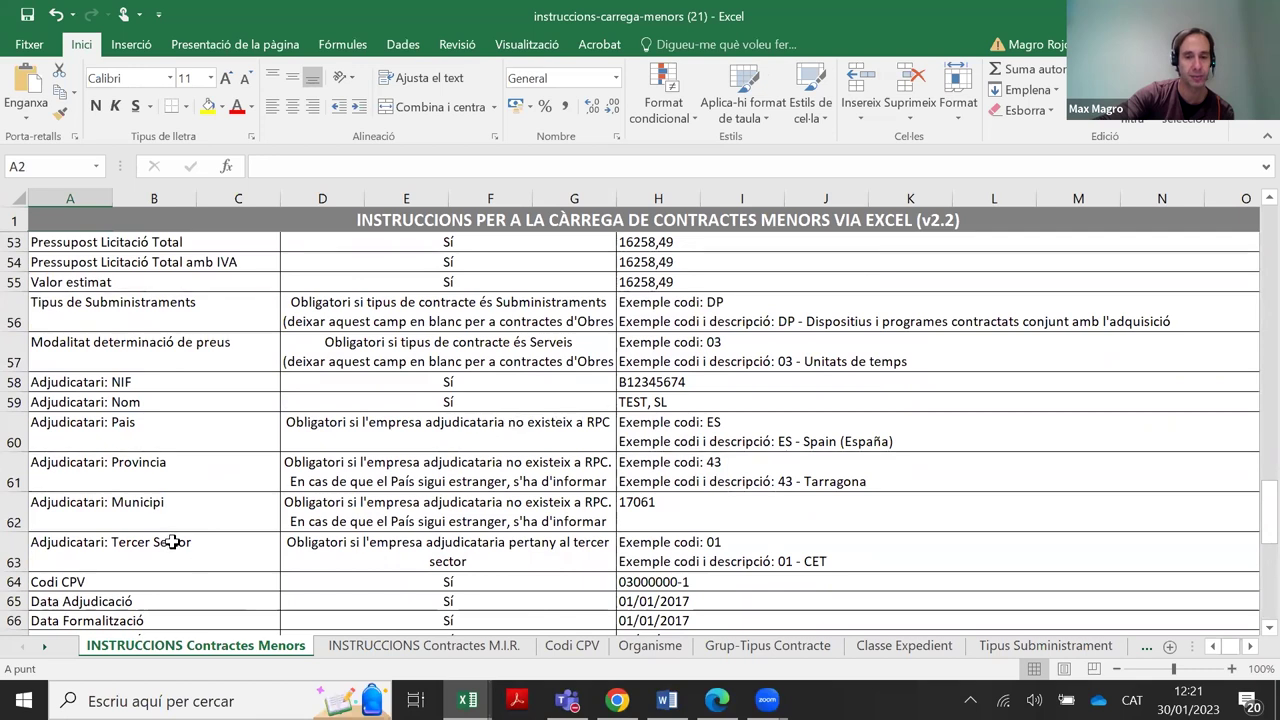
pyautogui.click(565, 497)
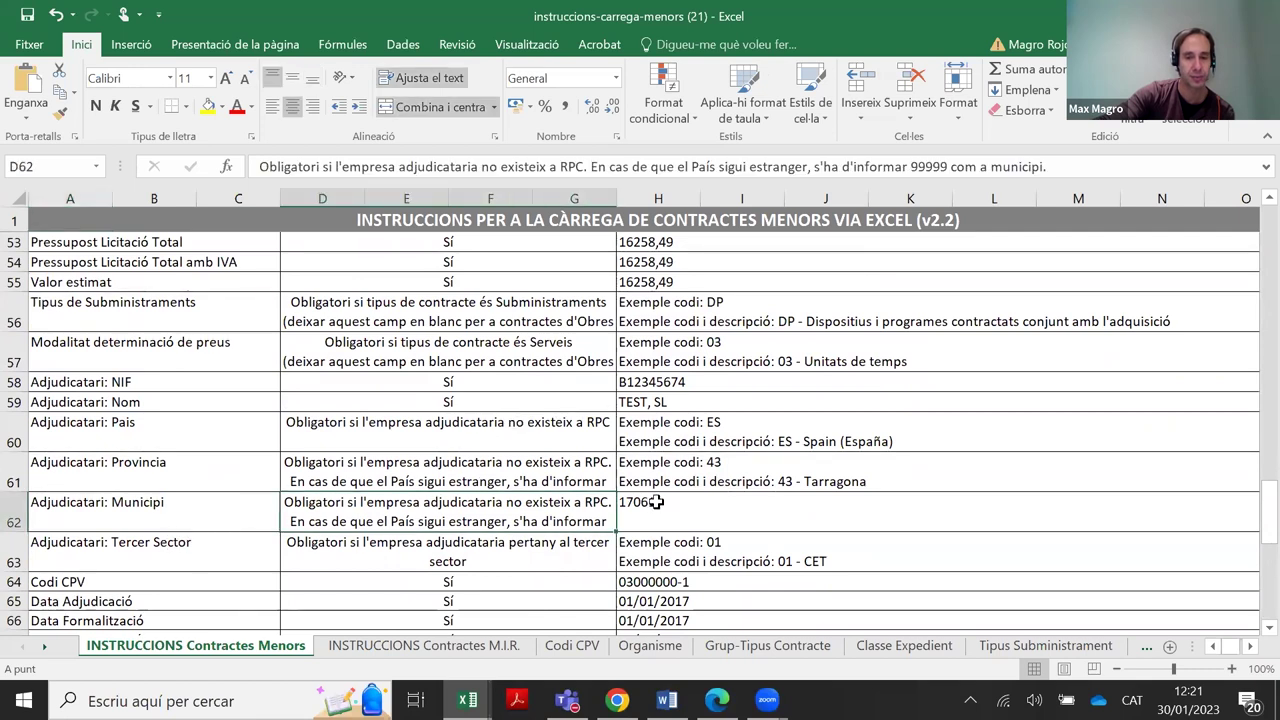
# Increase the heights of the Adjudicatari: Província and Adjudicatari: Municipi rows to fit their full requirement texts
pyautogui.click(654, 502)
pyautogui.moveTo(16, 531); pyautogui.dragTo(22, 551)
pyautogui.moveTo(18, 491); pyautogui.dragTo(18, 513)
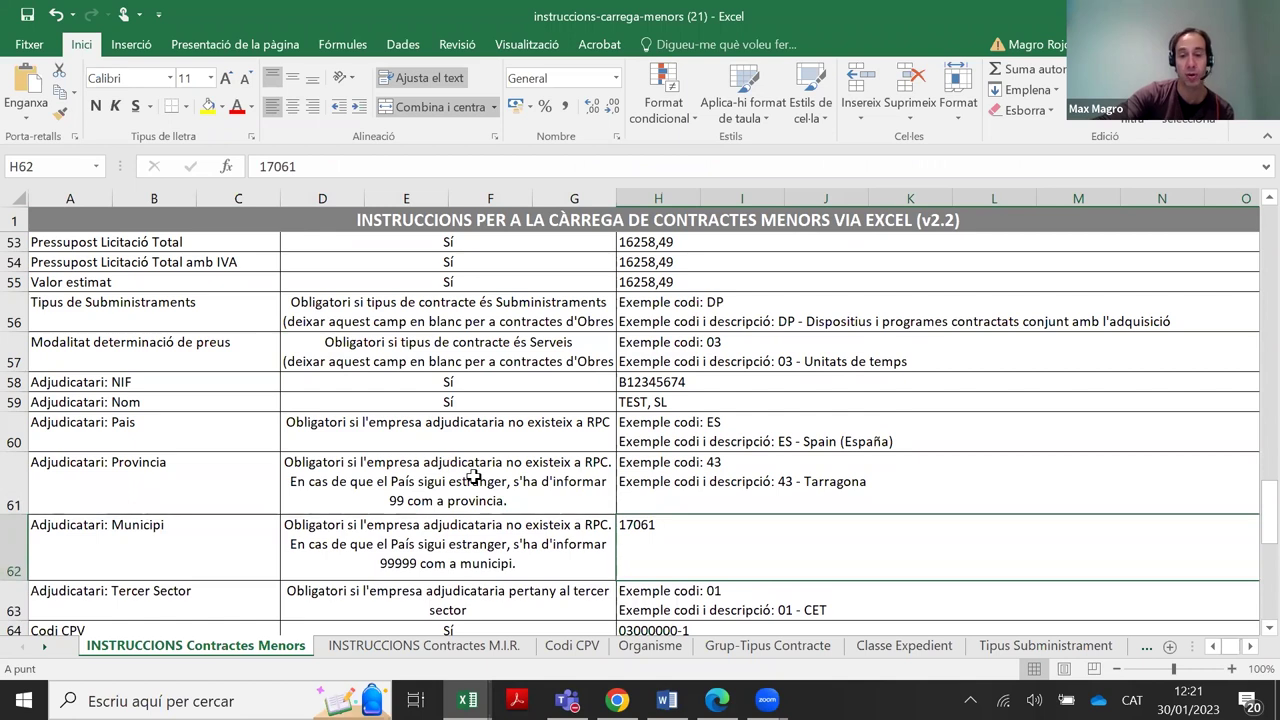
# Examine the INE municipality codes and descriptions in the instructions workbook's Municipi sheet
pyautogui.scroll(4, 469, 477)
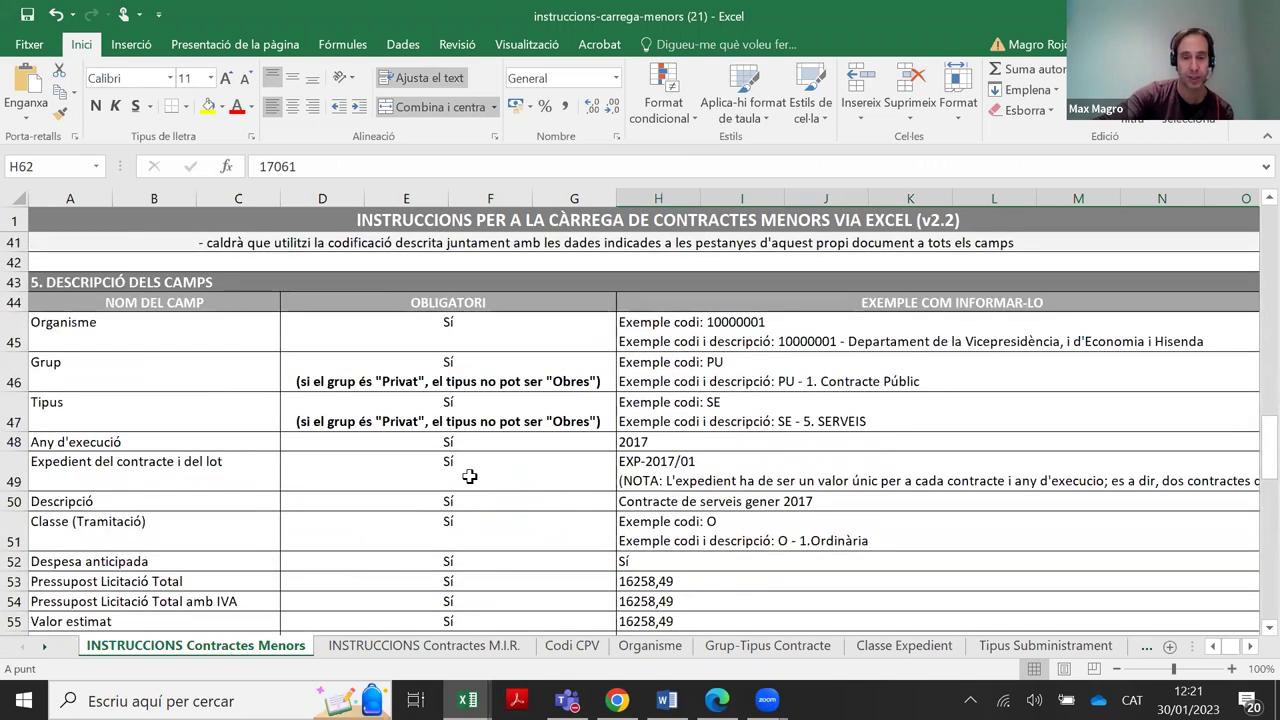
pyautogui.scroll(2, 469, 477)
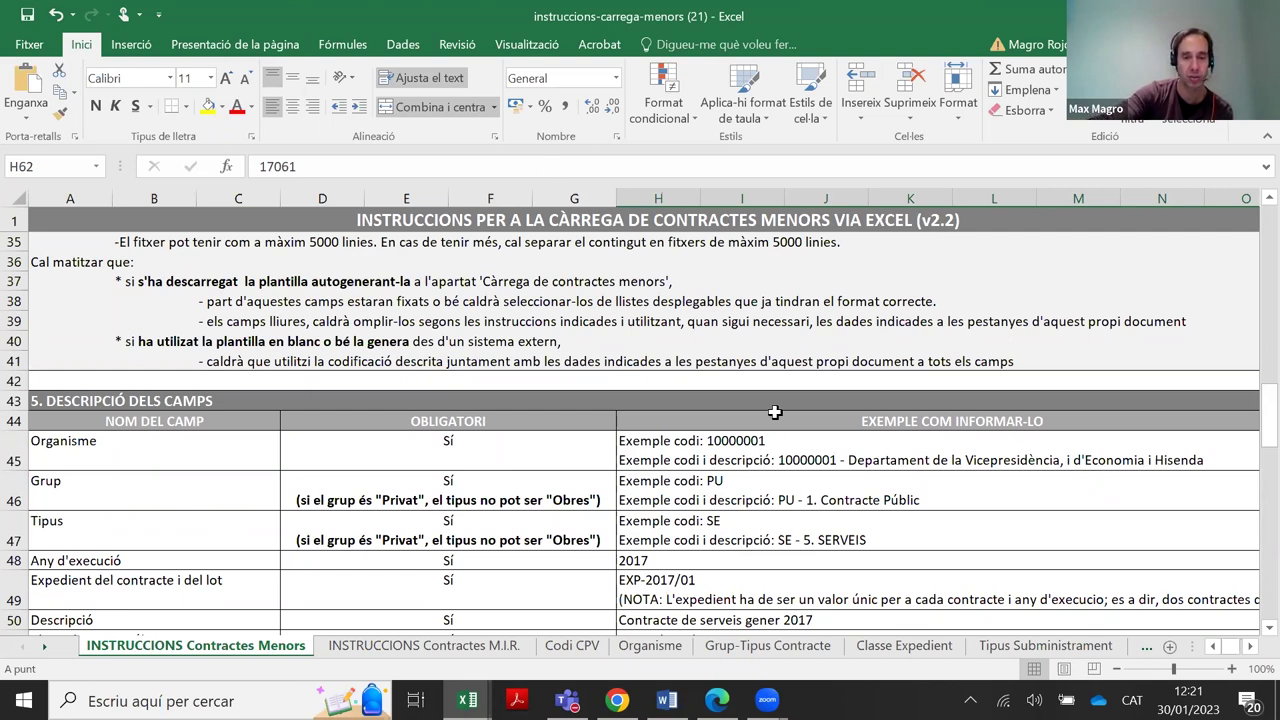
pyautogui.click(44, 647)
pyautogui.click(44, 647)
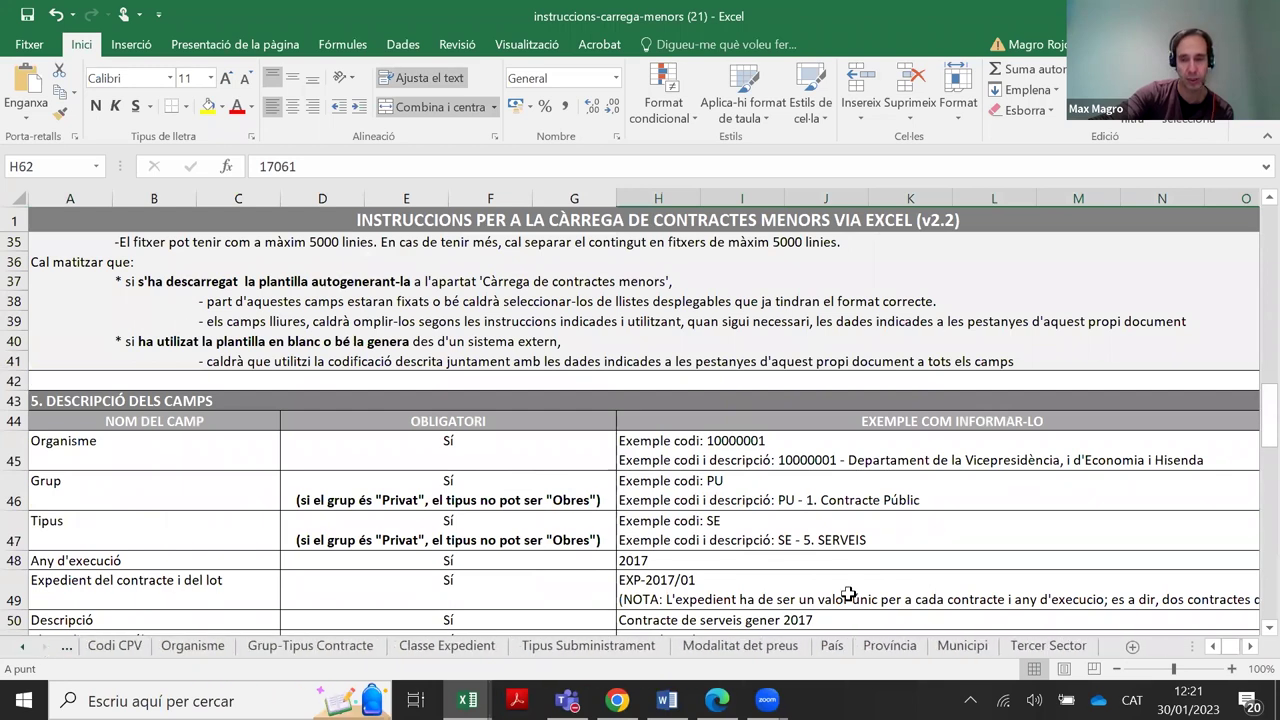
pyautogui.click(950, 646)
pyautogui.scroll(-20, 200, 287)
pyautogui.scroll(-20, 211, 324)
pyautogui.scroll(-20, 198, 325)
pyautogui.scroll(-20, 150, 370)
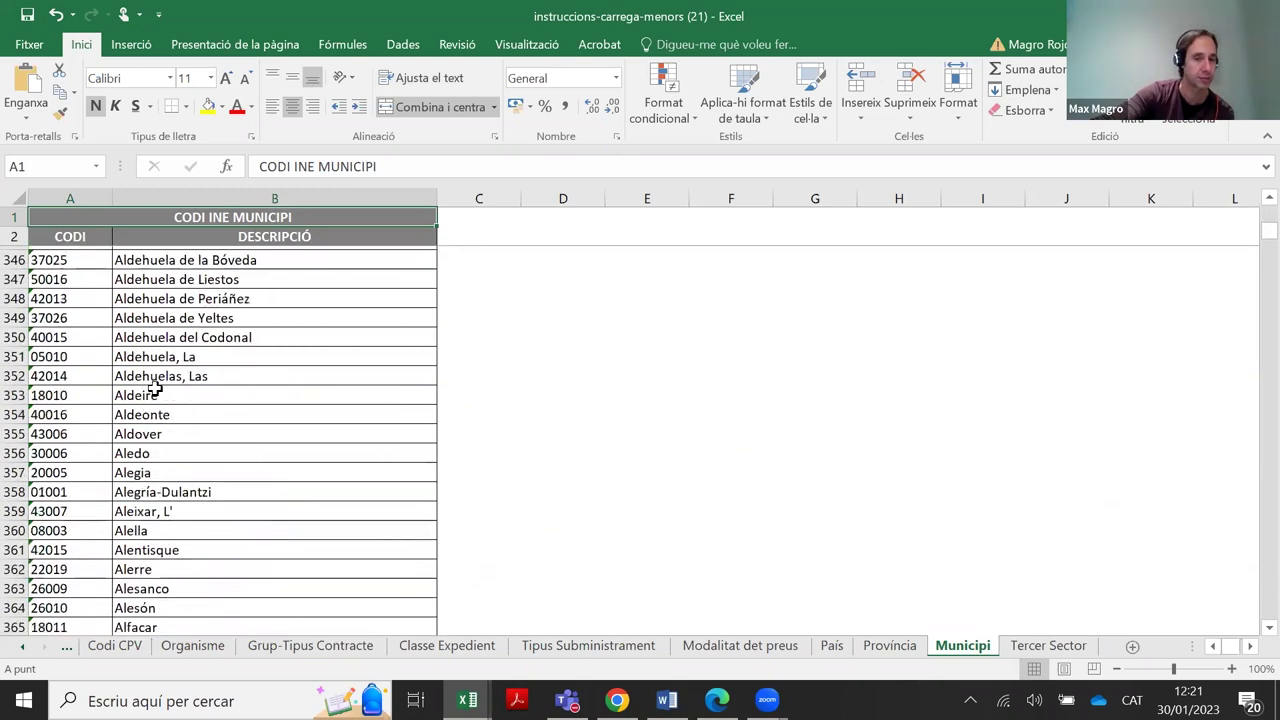
pyautogui.scroll(-6, 155, 388)
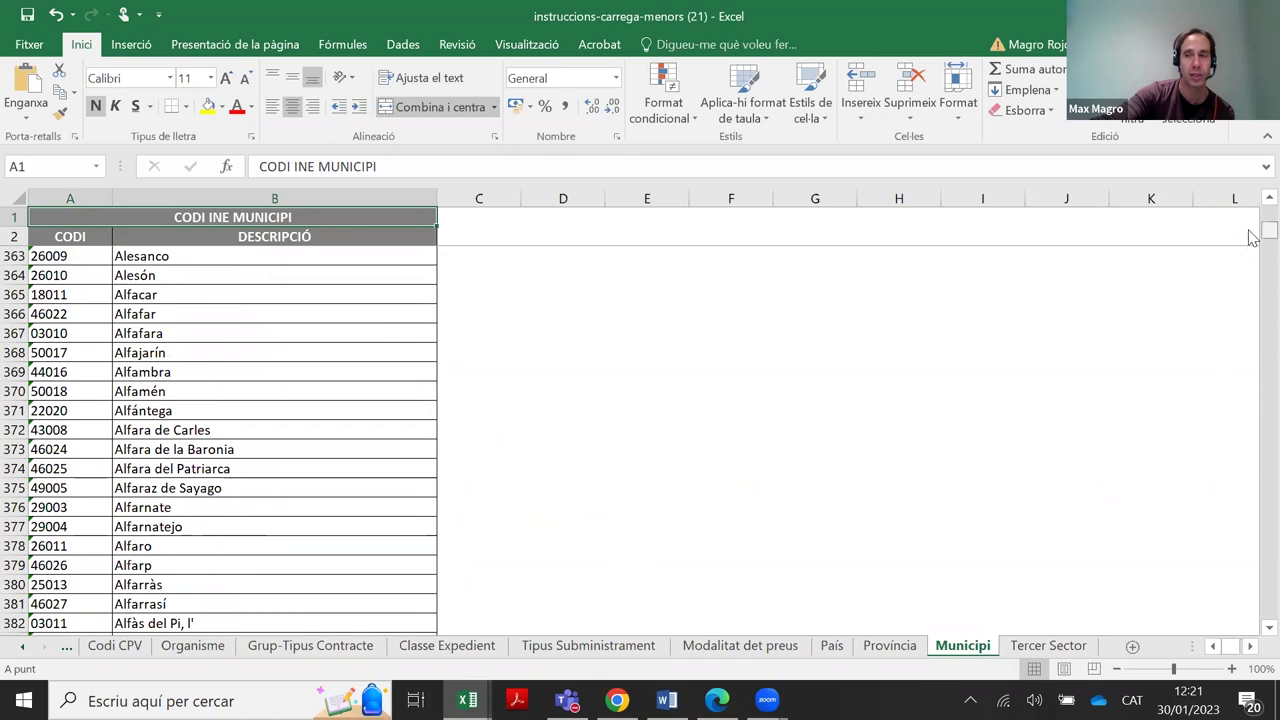
pyautogui.moveTo(1268, 230); pyautogui.dragTo(1266, 210)
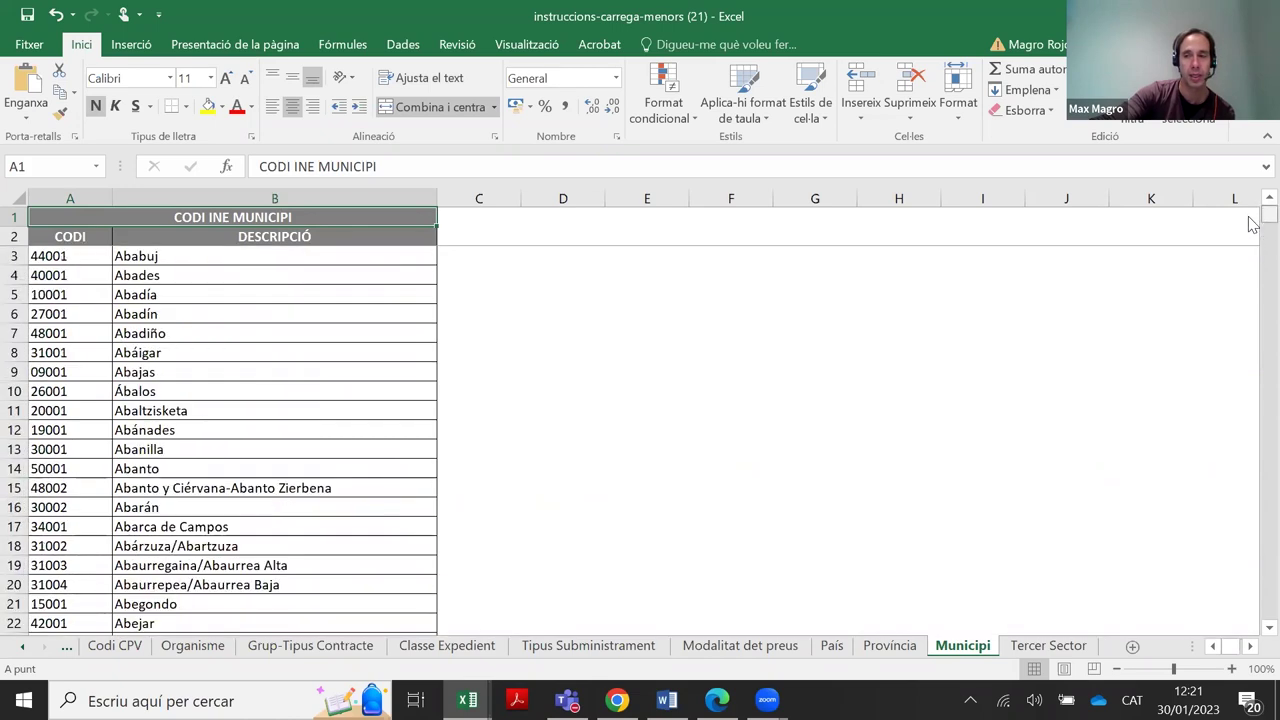
pyautogui.click(26, 647)
pyautogui.click(26, 647)
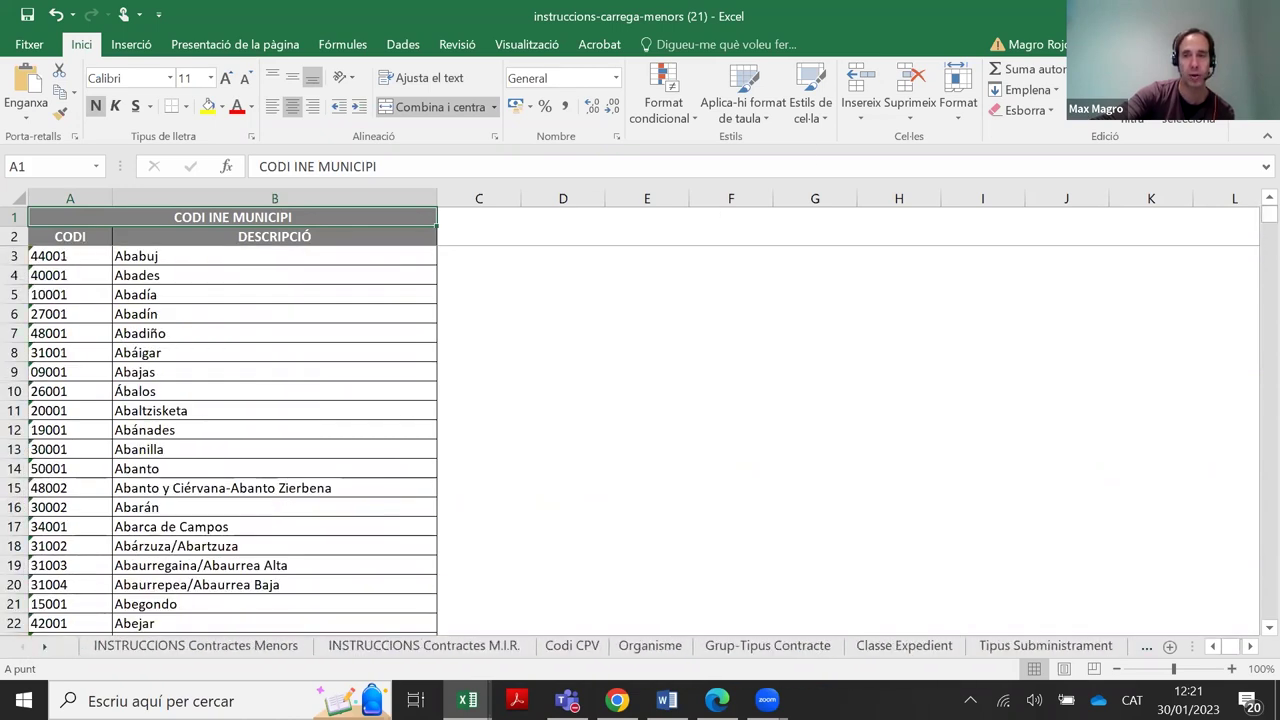
# Switch back to the reduced-amount contracts template and widen the "ADJUDICATARI: NIF" column slightly
pyautogui.hotkey('alt', 'Tab')
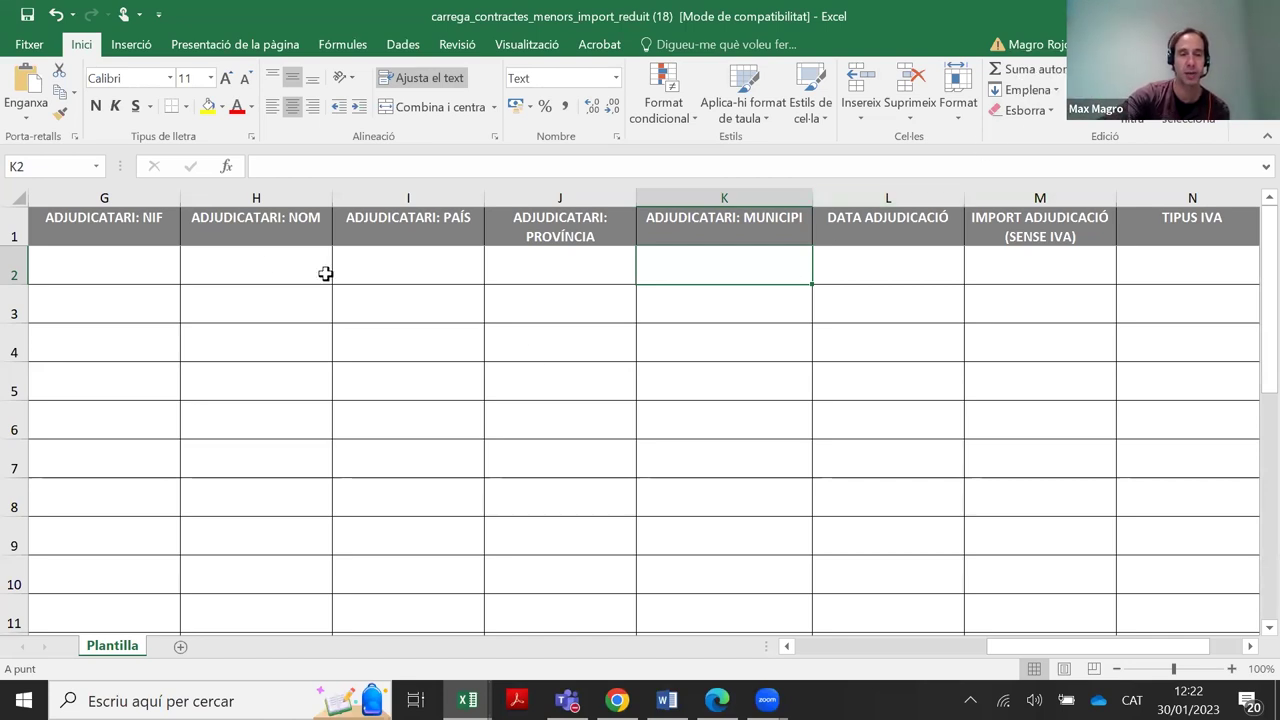
pyautogui.click(156, 198)
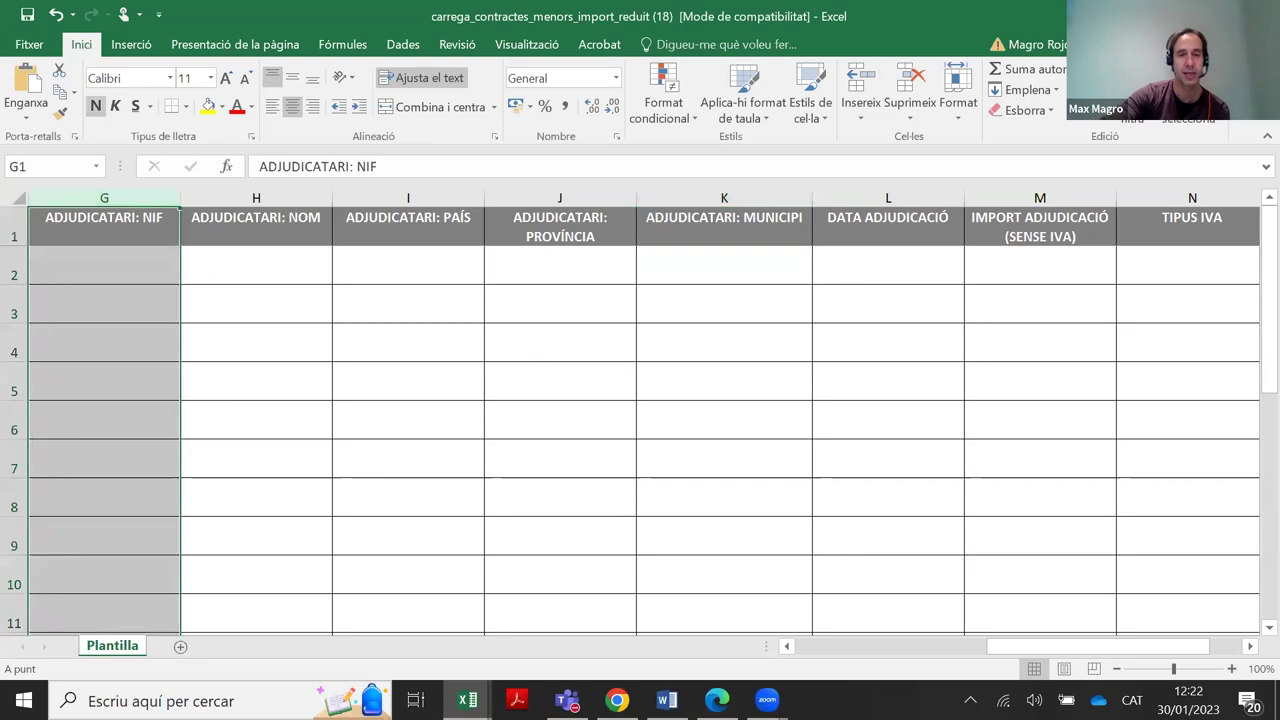
pyautogui.click(787, 646)
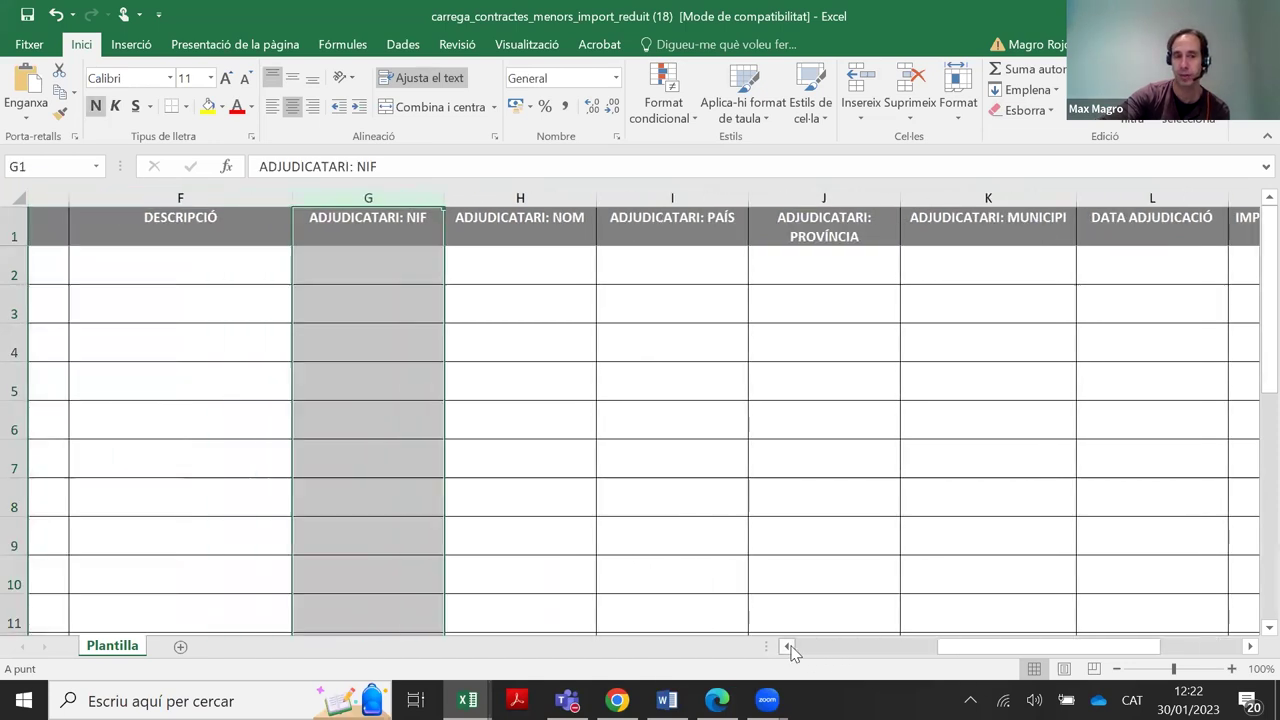
pyautogui.moveTo(555, 194); pyautogui.dragTo(585, 194)
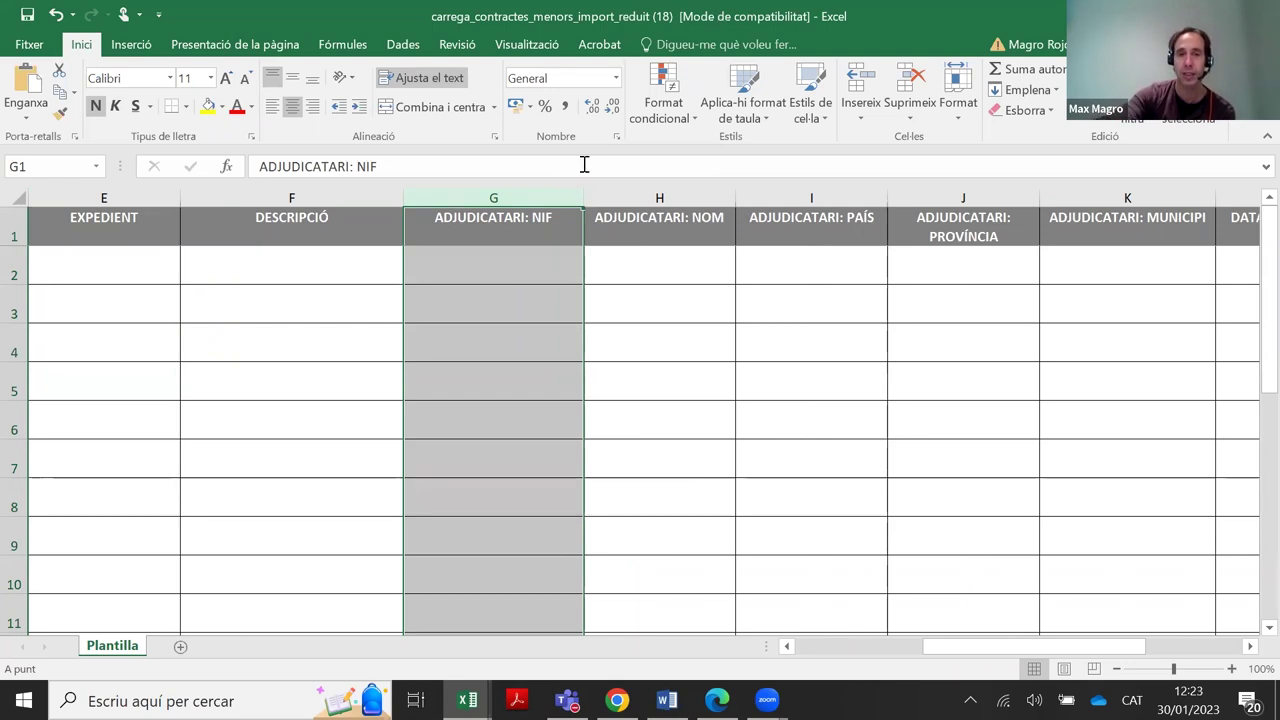
# Examine the awardee's NIF, name, country, province and municipality fields in row 2 of the template
pyautogui.press('Down')
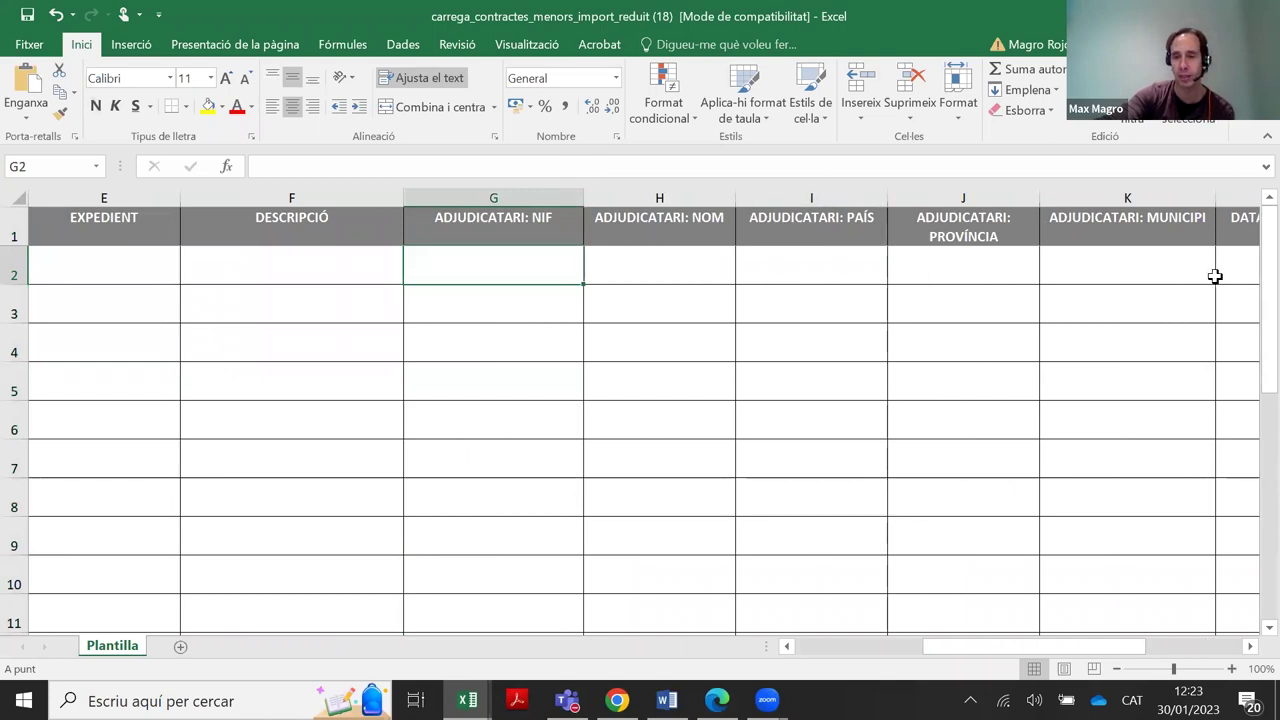
pyautogui.click(680, 266)
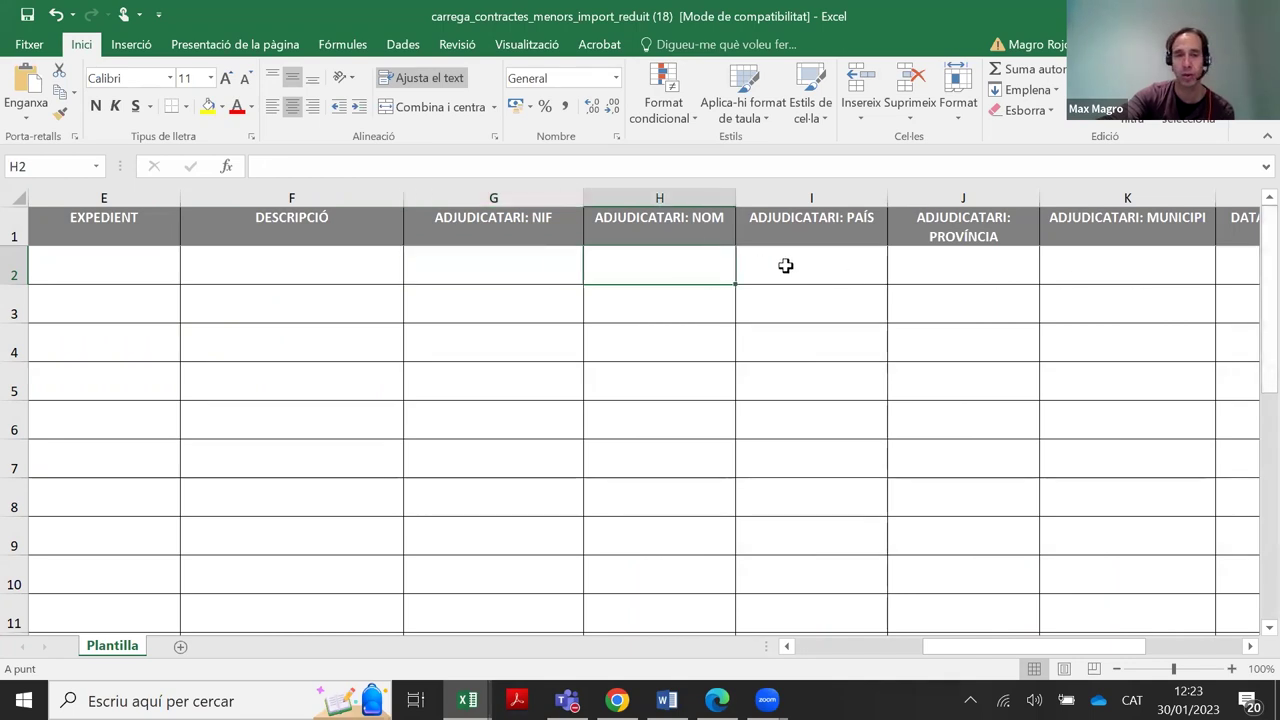
pyautogui.click(808, 263)
pyautogui.click(958, 263)
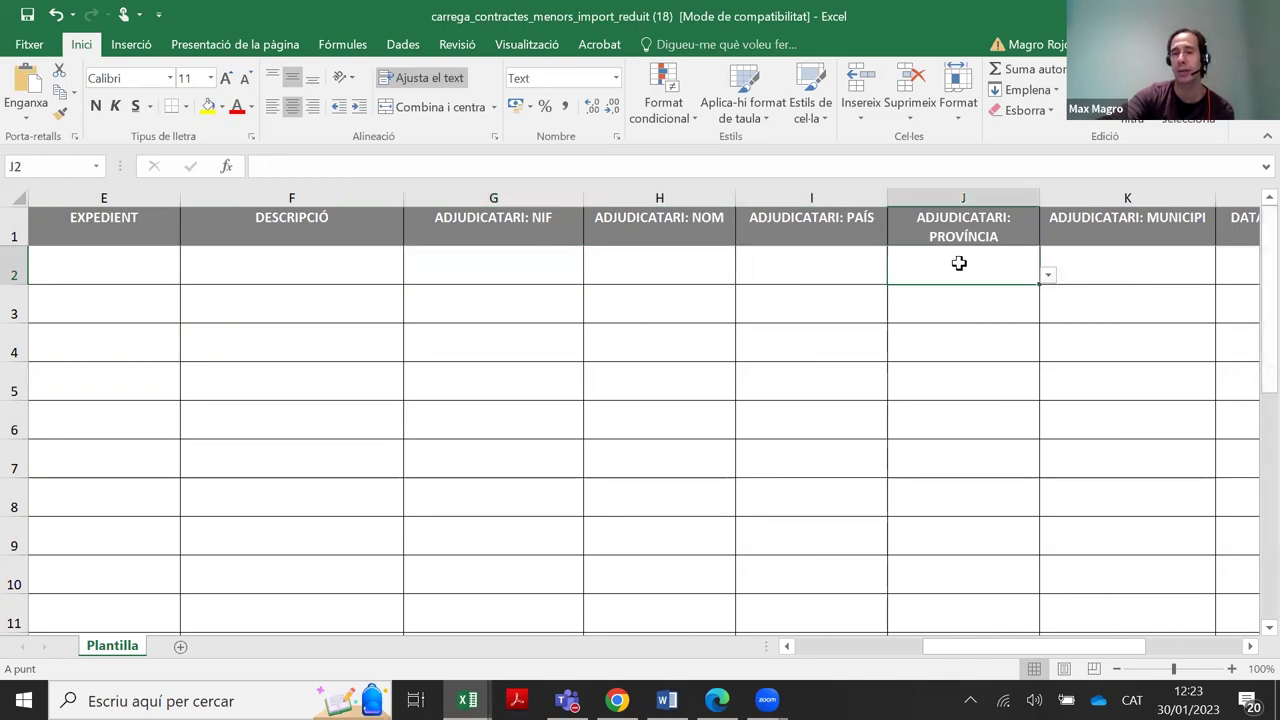
pyautogui.click(1100, 264)
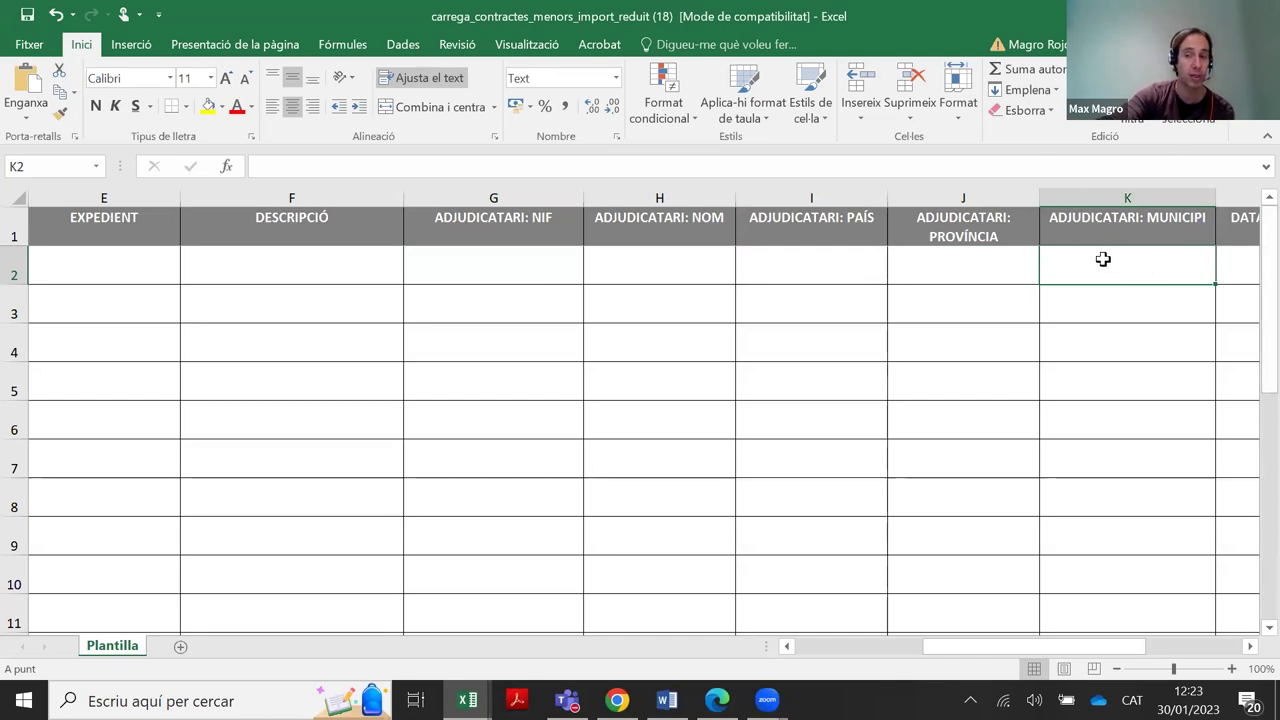
pyautogui.click(532, 268)
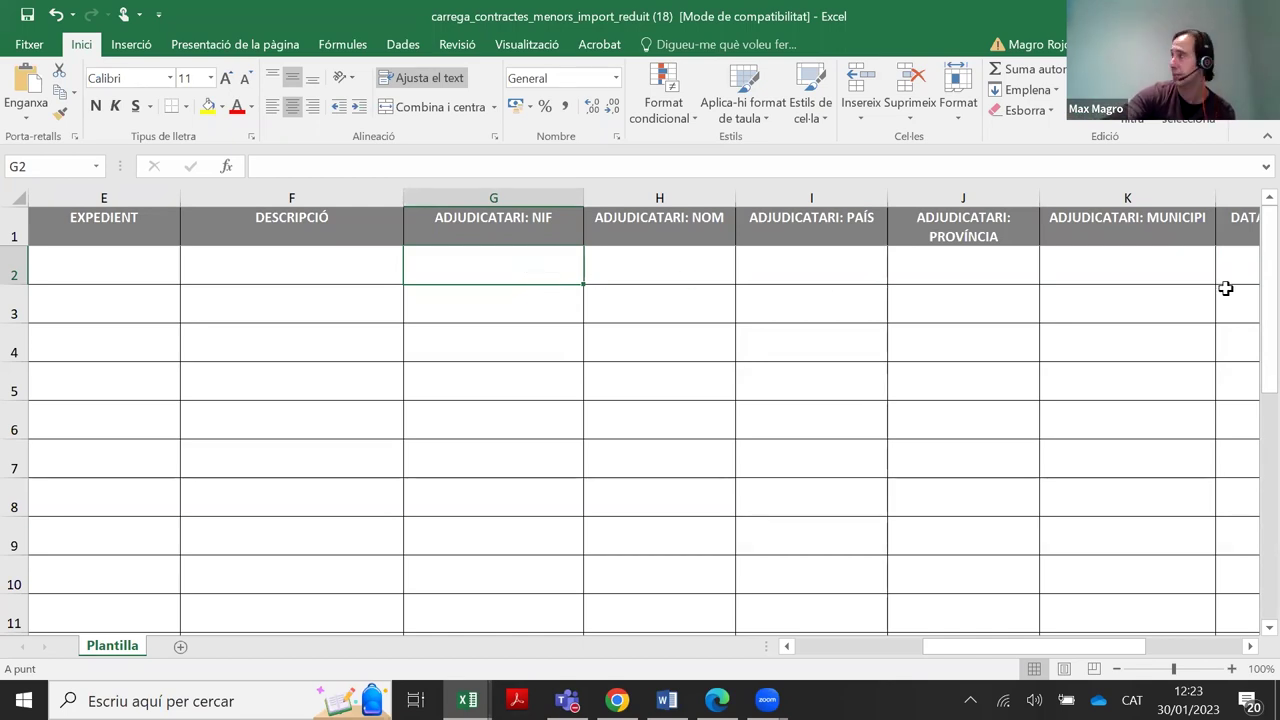
pyautogui.click(1105, 272)
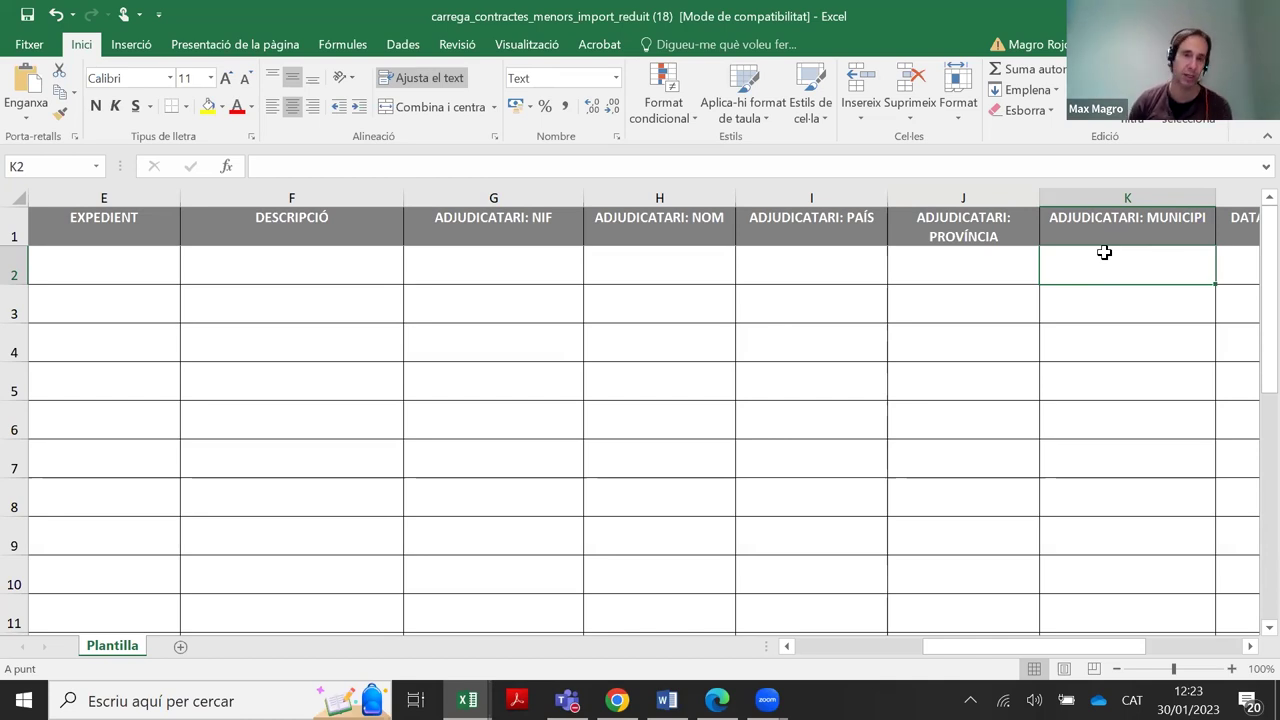
# Close the reduced-amount contracts template without saving its changes
pyautogui.click(1256, 16)
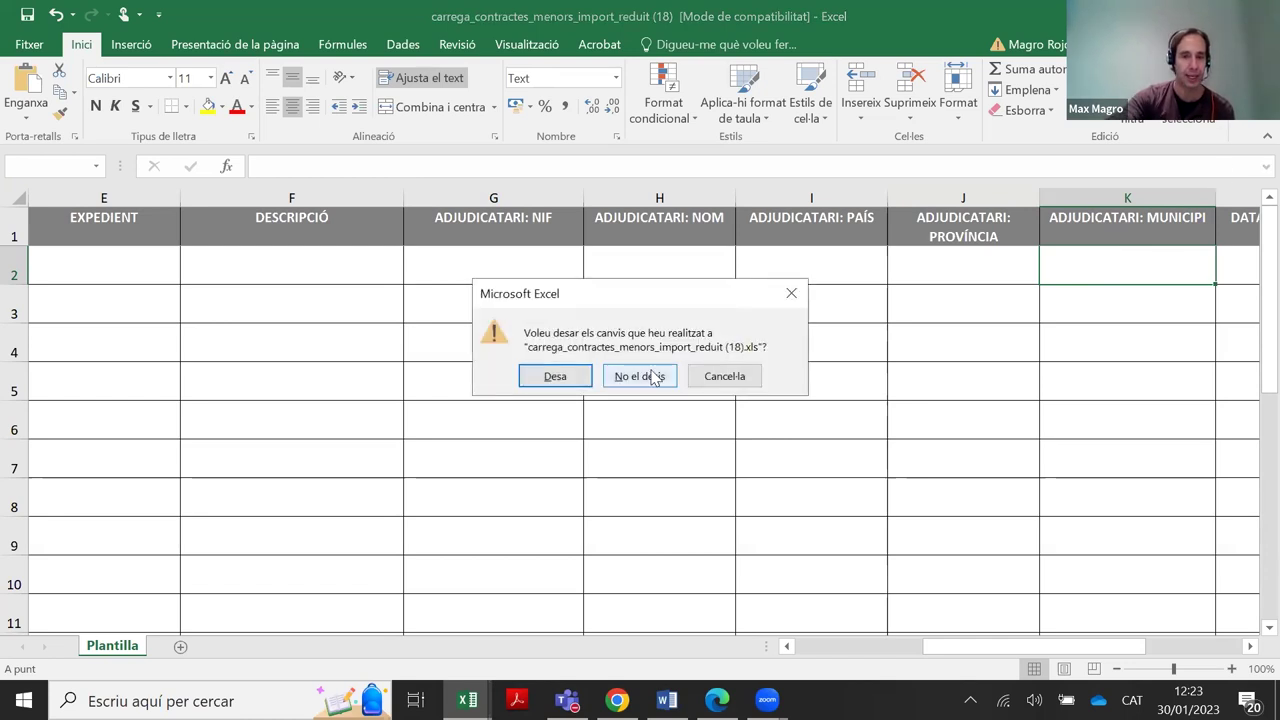
pyautogui.click(652, 376)
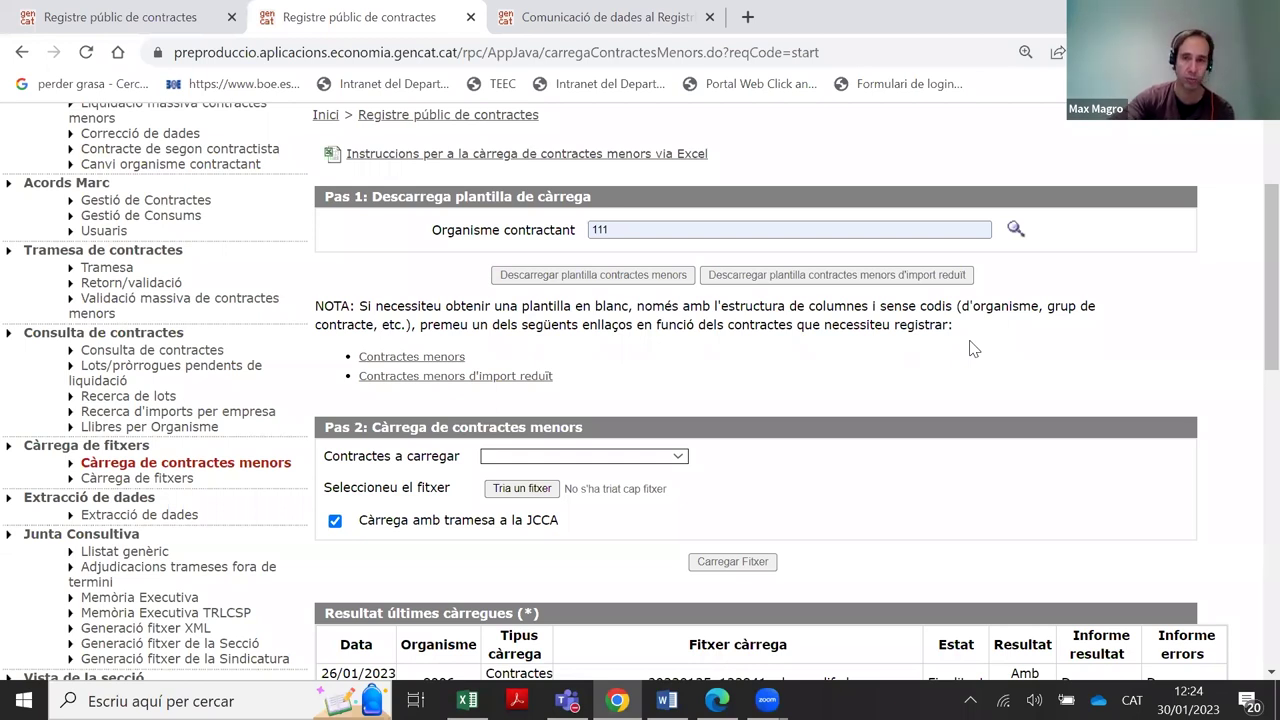
# Search Google for "cercador RPC" in a new Chrome tab, then open and reload the Cercador del Registre públic de contractes
pyautogui.click(630, 20)
pyautogui.scroll(2, 389, 417)
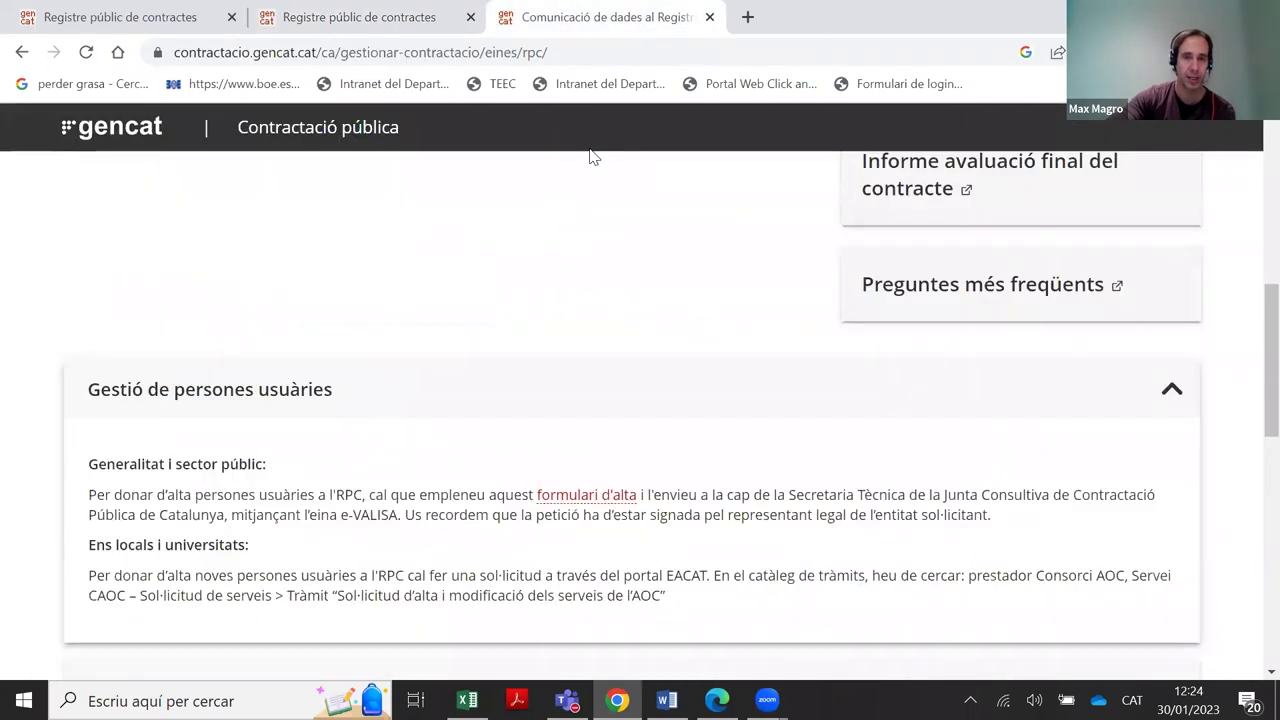
pyautogui.click(747, 16)
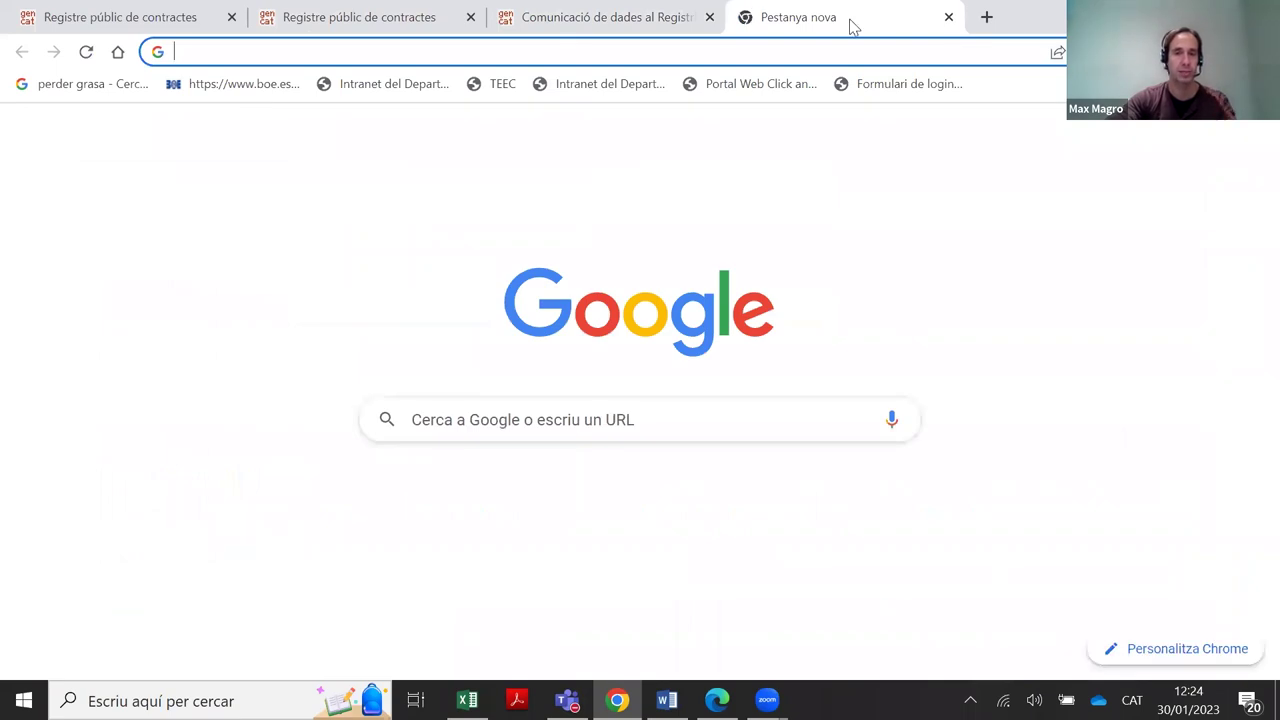
pyautogui.click(714, 48)
pyautogui.write('cercado')
pyautogui.press('Return')
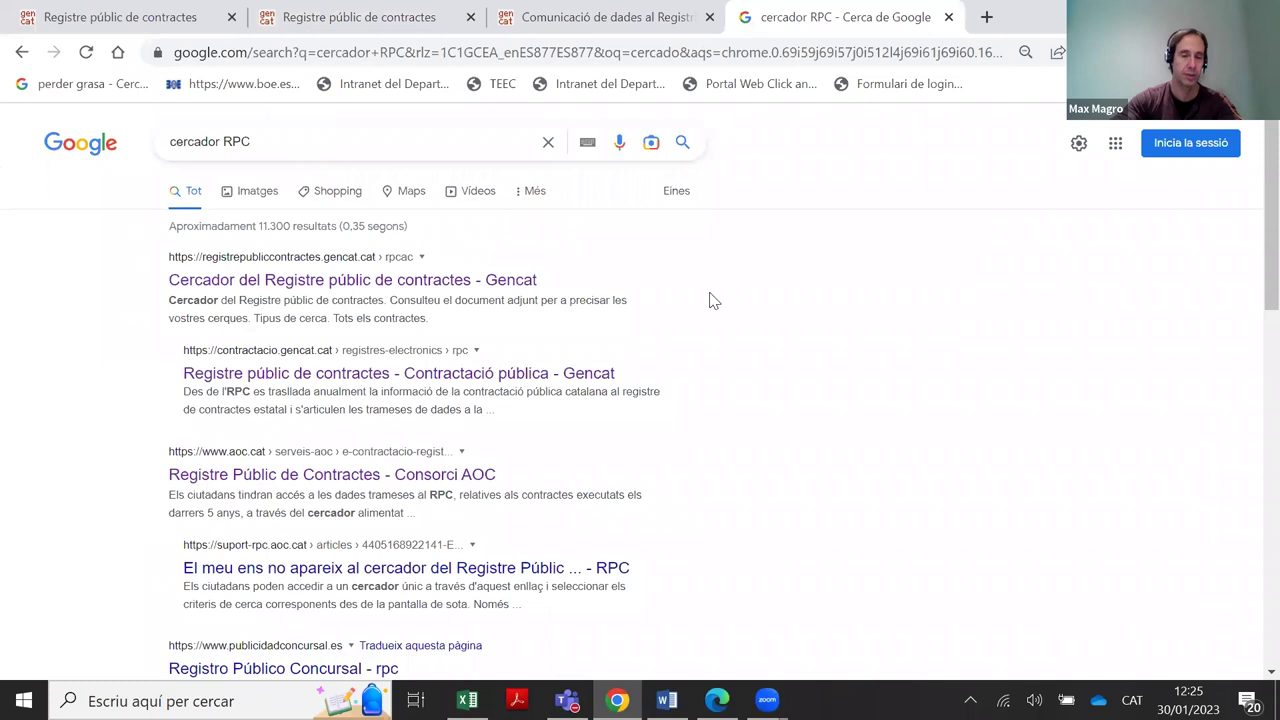
pyautogui.click(450, 280)
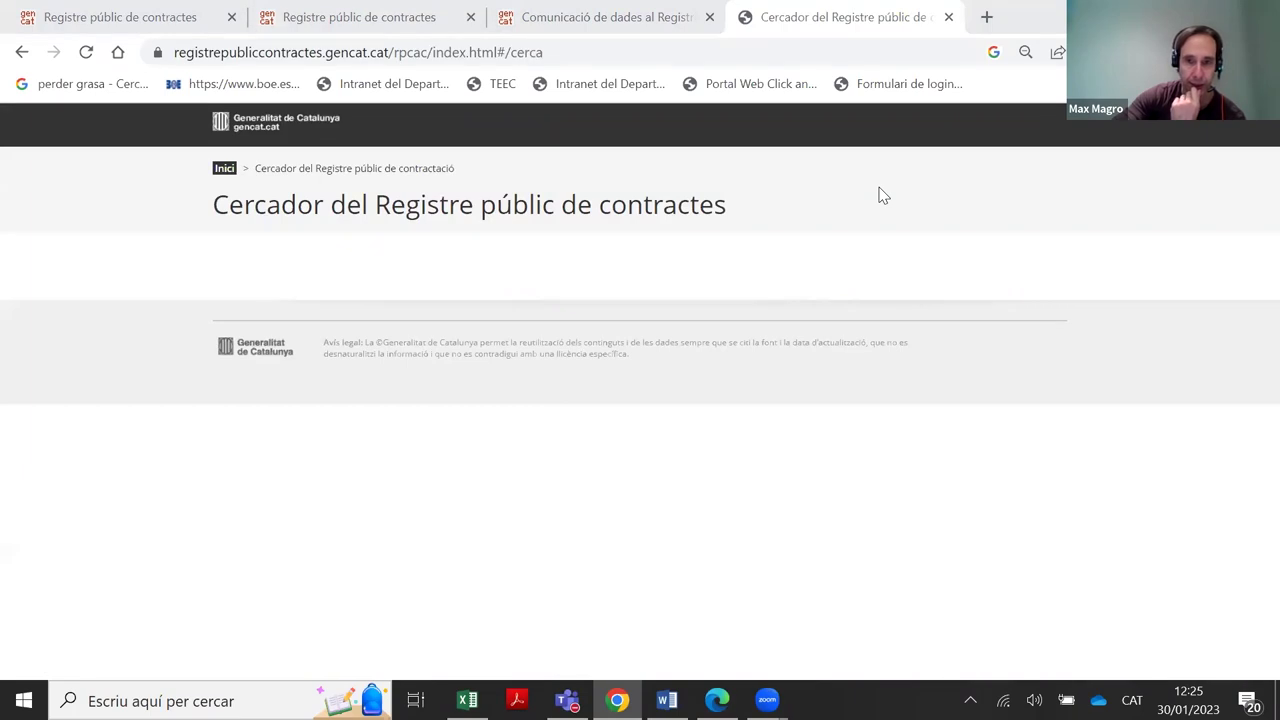
pyautogui.click(86, 52)
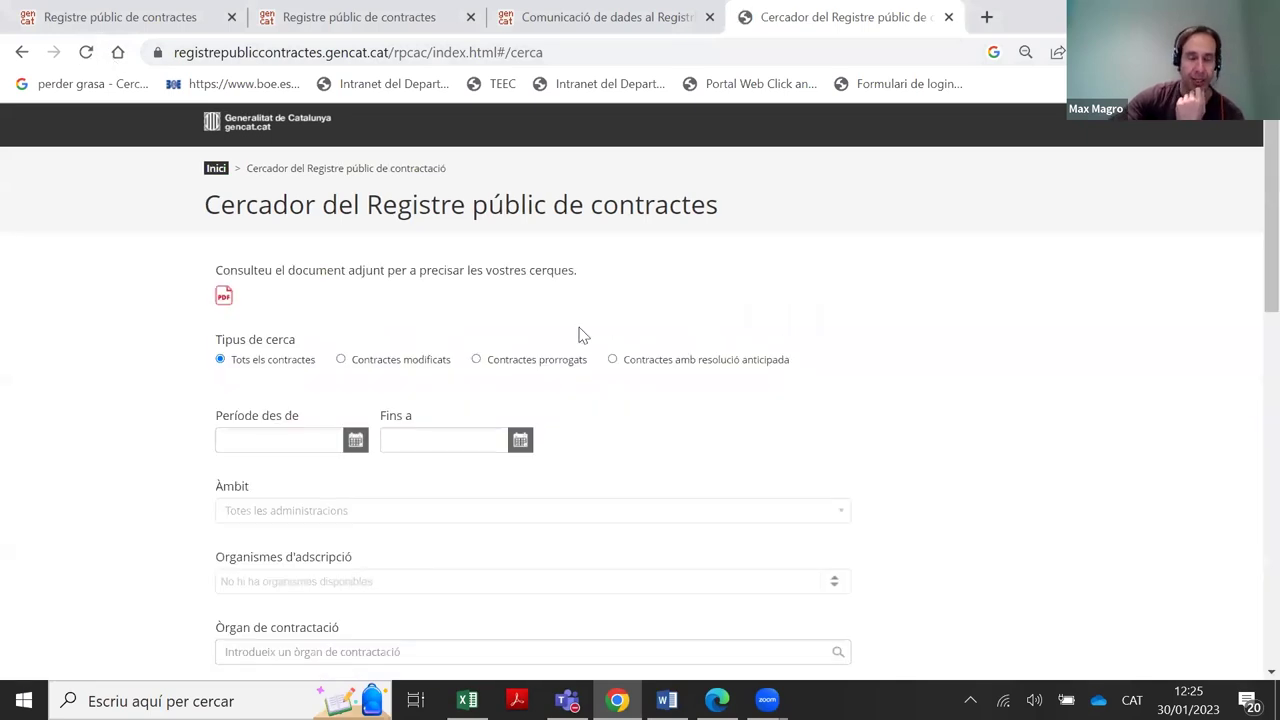
# Examine the contract search form's filters, including the CPV code, awardee name, awardee NIF and amount range fields
pyautogui.scroll(-3, 580, 334)
pyautogui.scroll(-4, 575, 334)
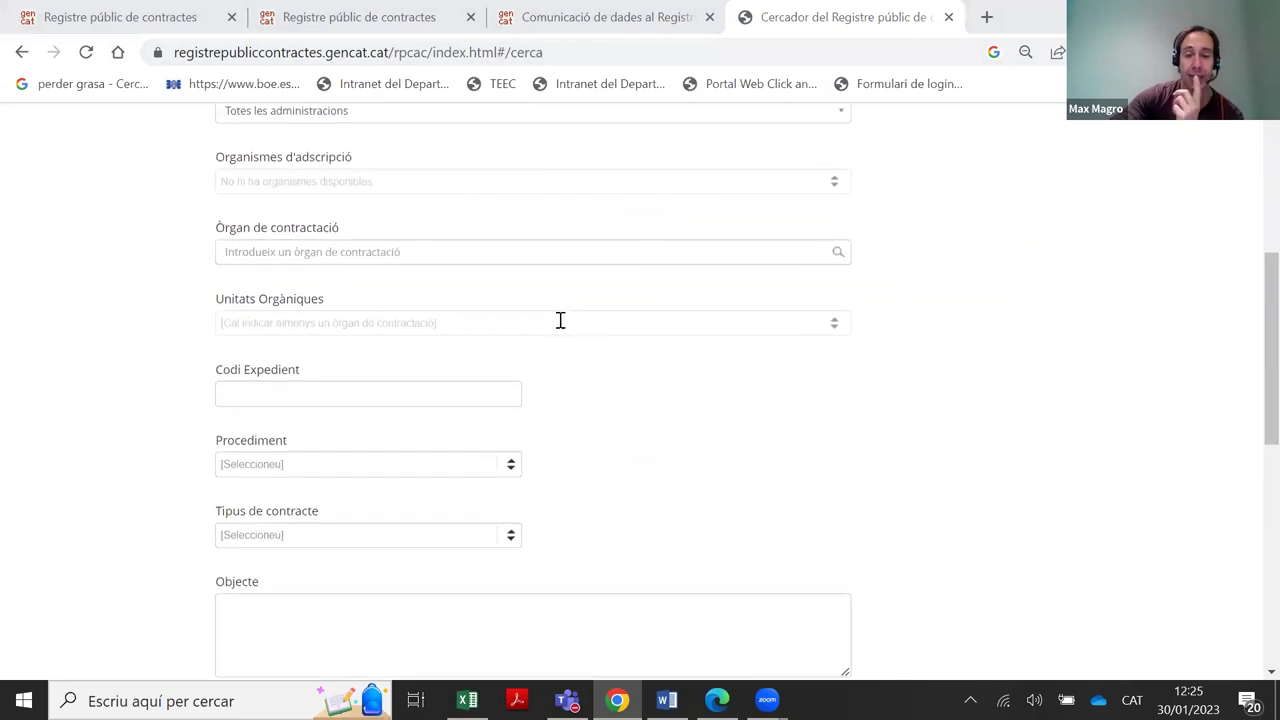
pyautogui.scroll(-2, 558, 348)
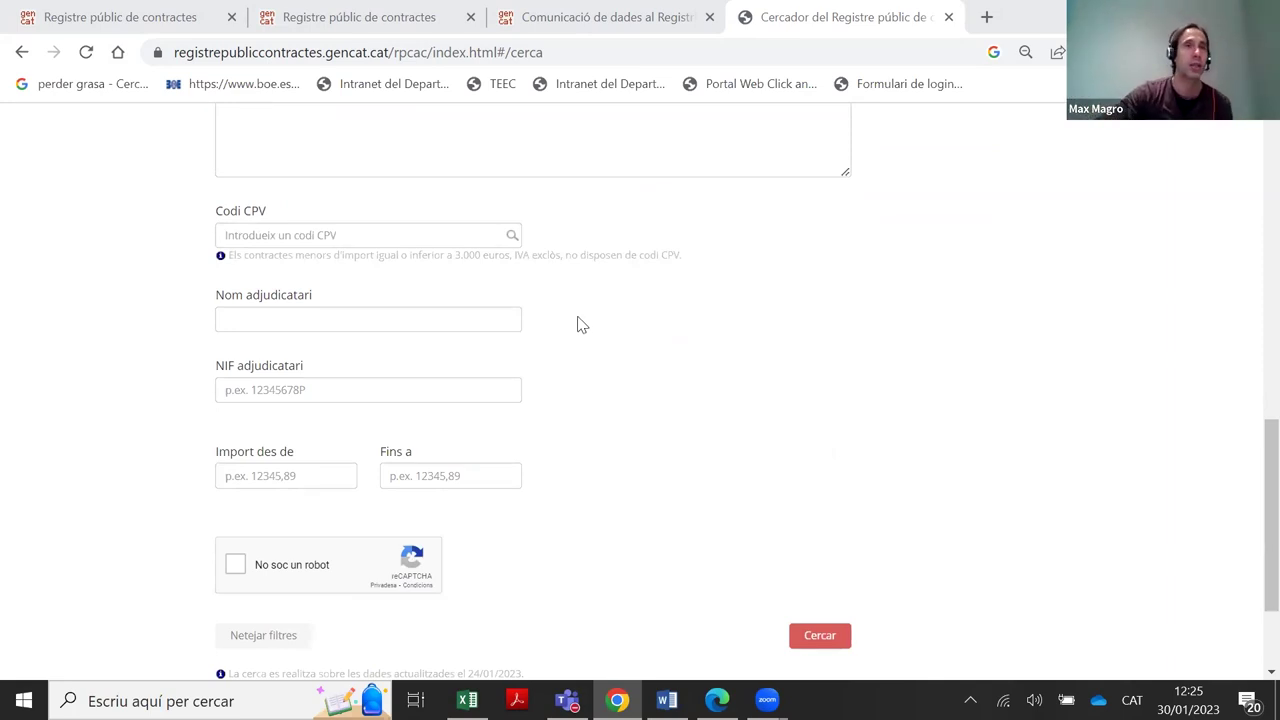
pyautogui.click(255, 389)
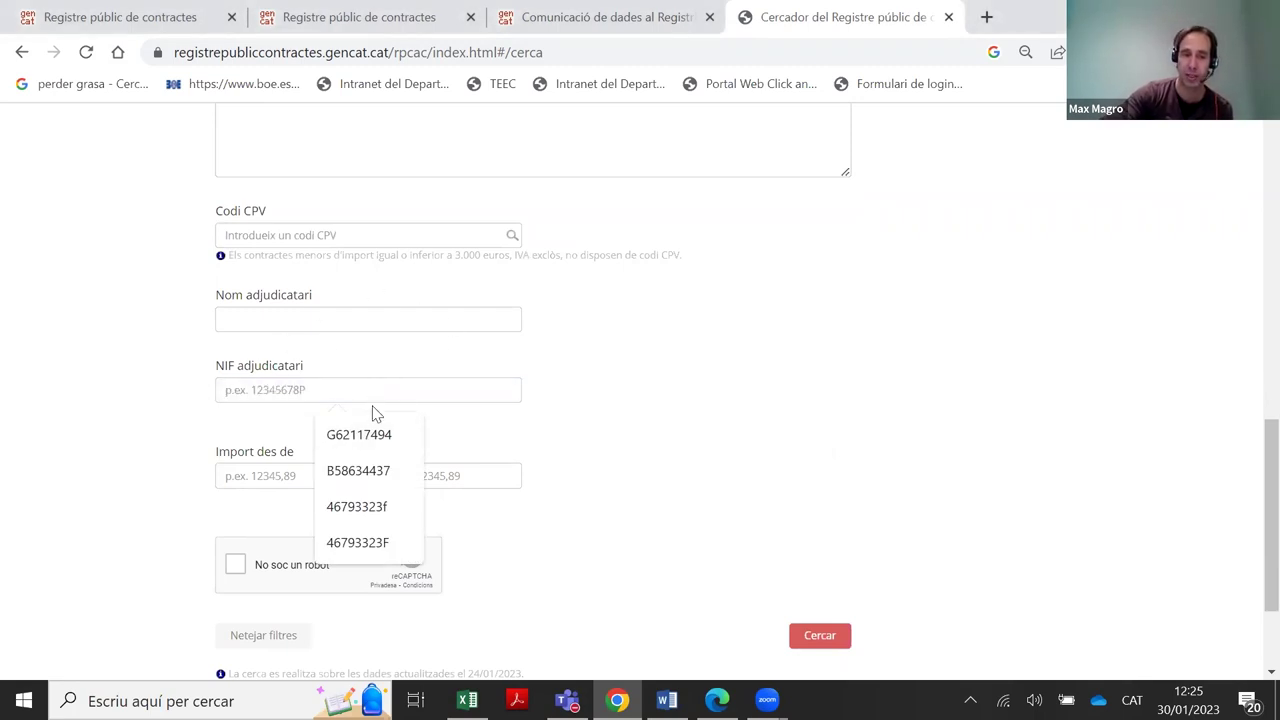
pyautogui.scroll(2, 680, 344)
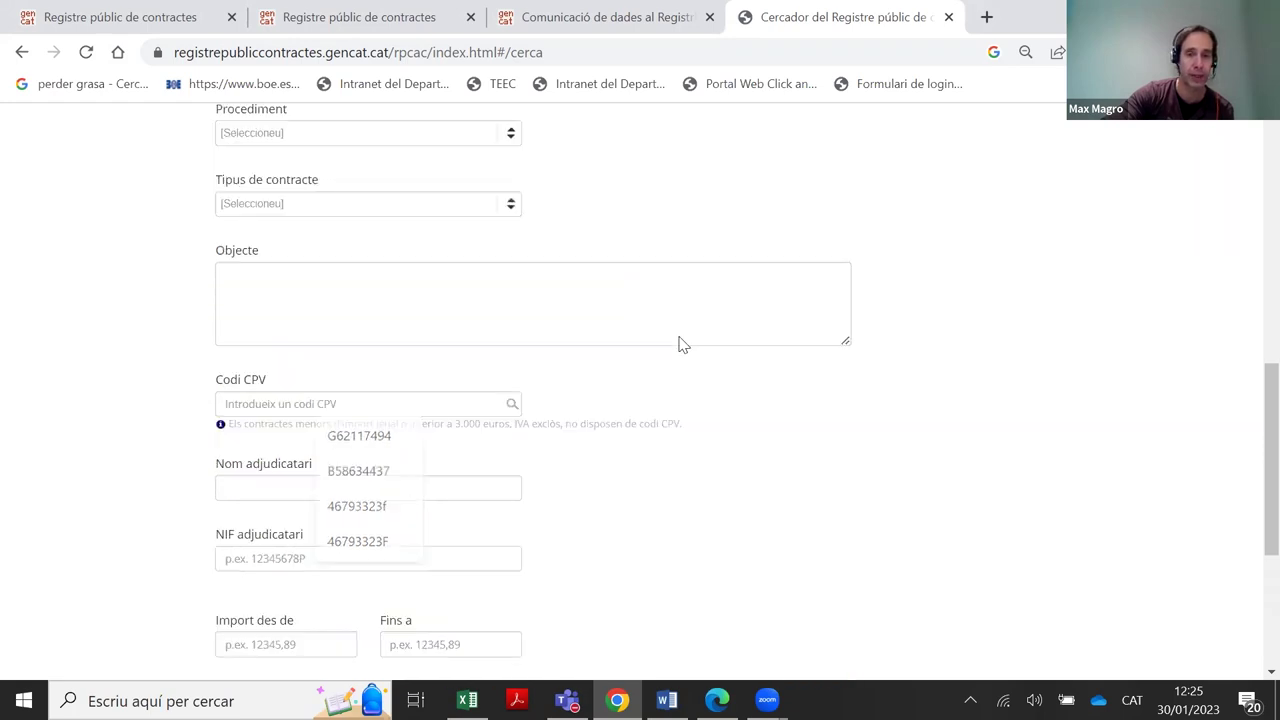
pyautogui.scroll(5, 680, 344)
# Set the contracting body filter to Departament de la Presidència
pyautogui.click(385, 356)
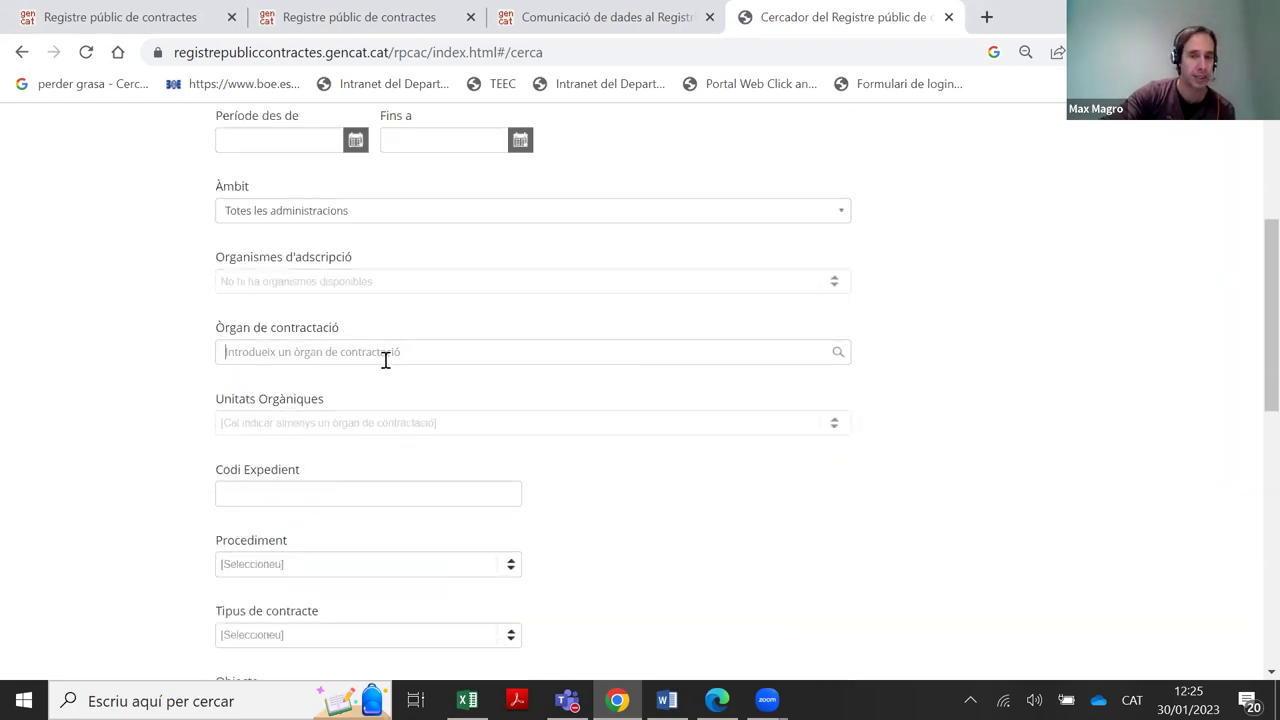
pyautogui.write('d')
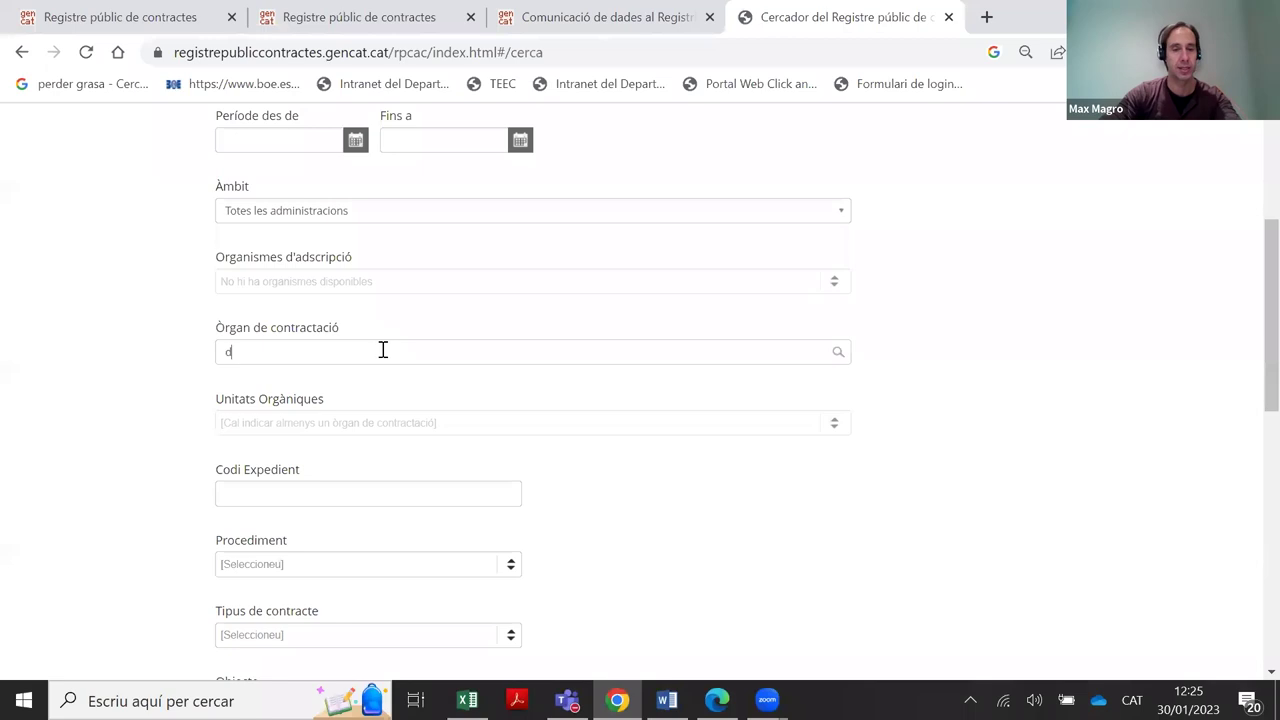
pyautogui.press('BackSpace')
pyautogui.write('preside')
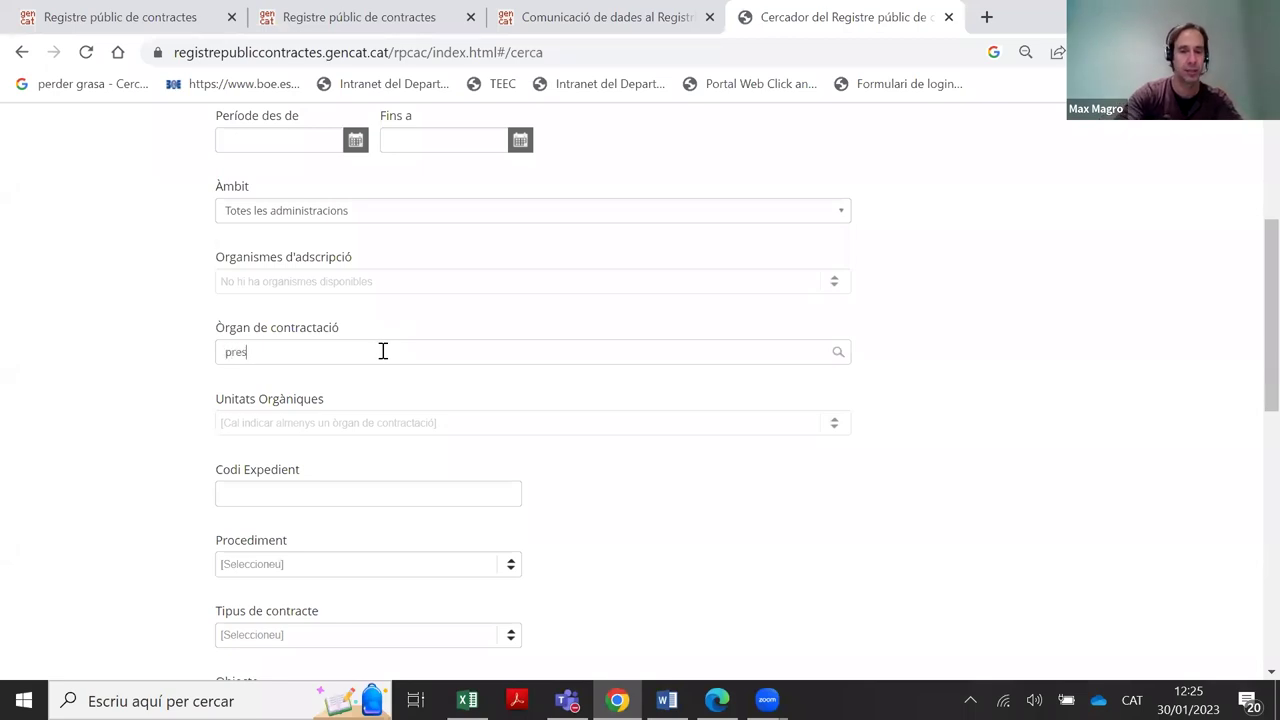
pyautogui.press('Down')
pyautogui.press('Return')
# Filter the contract type by "1. OBRES", leaving the procedure unselected
pyautogui.scroll(-2, 224, 400)
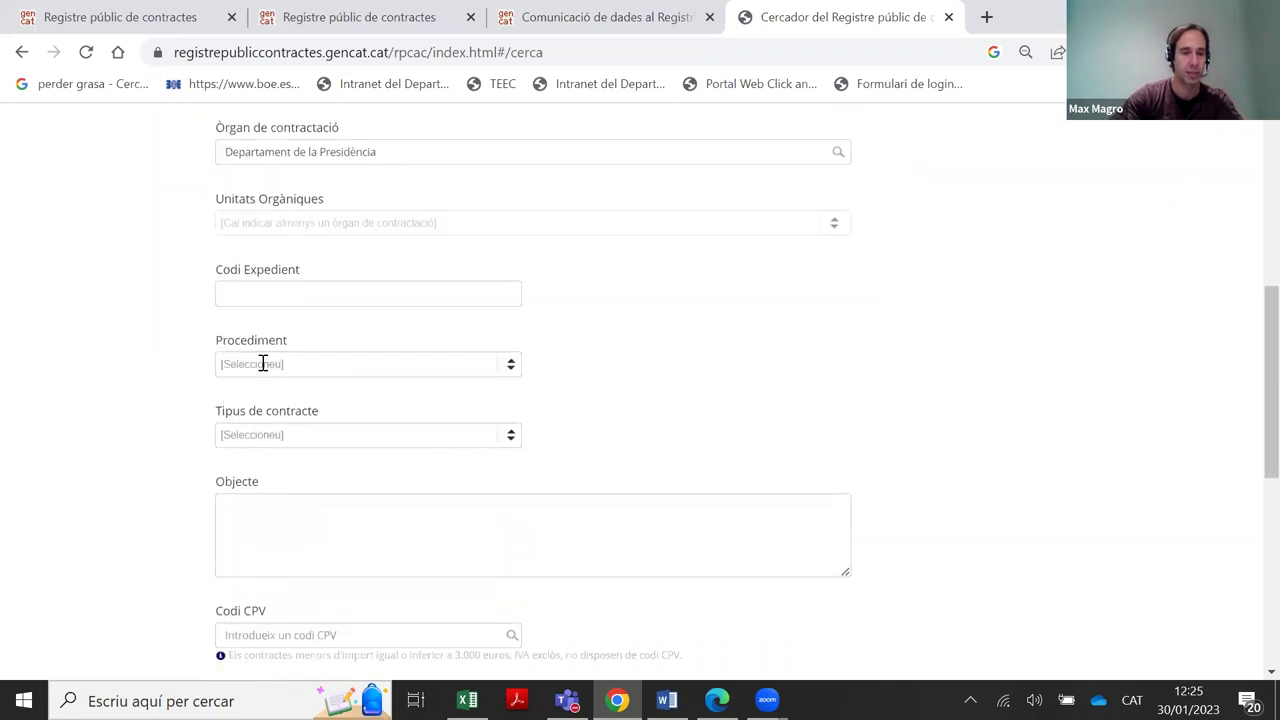
pyautogui.click(263, 364)
pyautogui.click(171, 326)
pyautogui.click(257, 428)
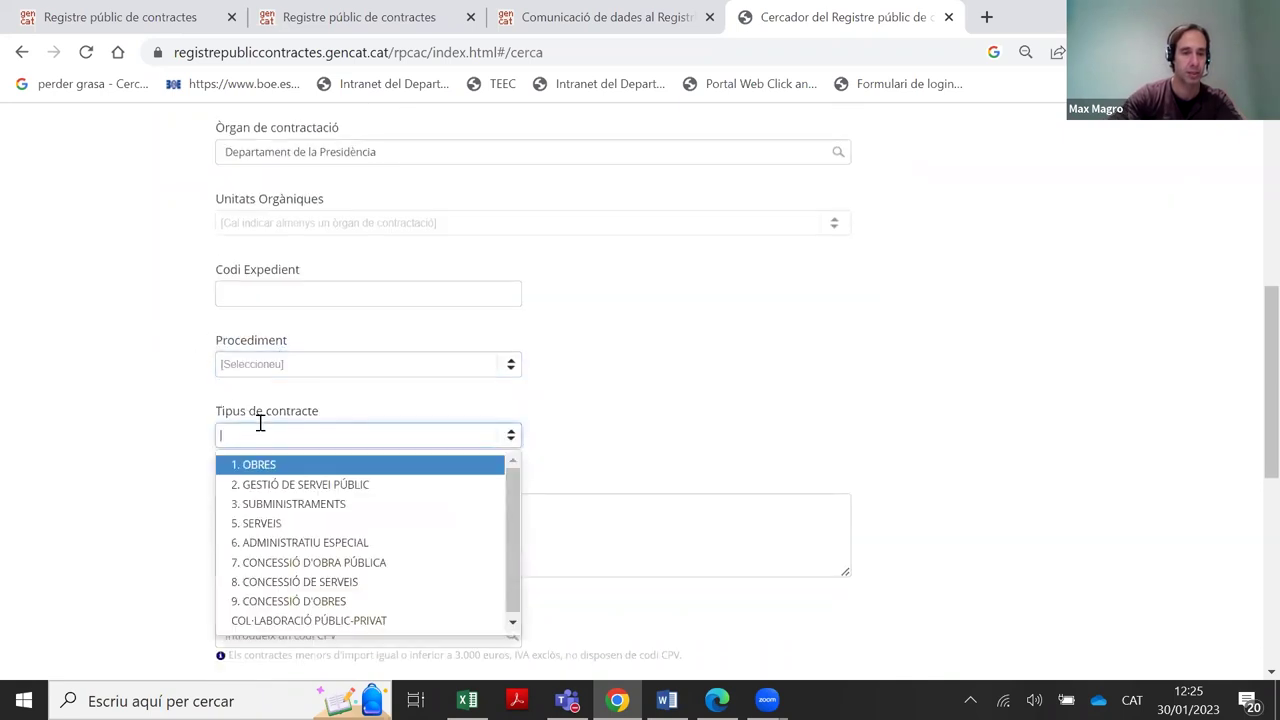
pyautogui.click(260, 463)
pyautogui.scroll(-3, 137, 374)
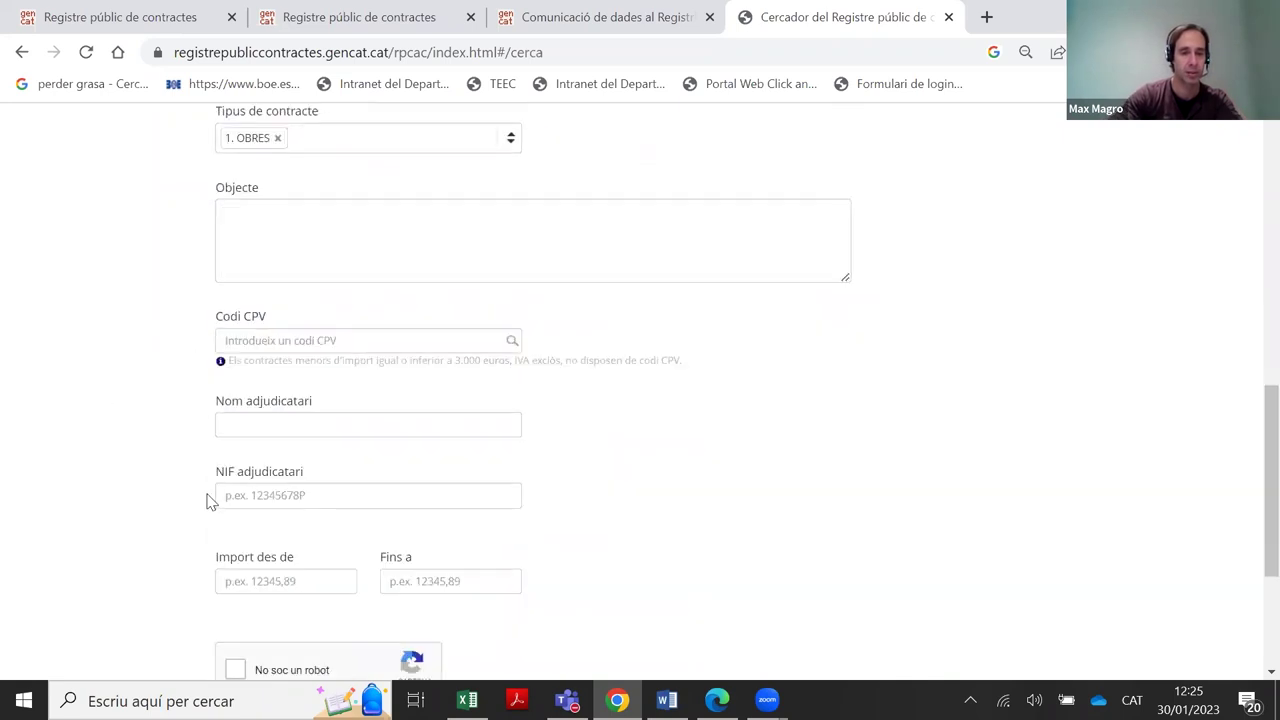
# Complete the not-a-robot check, run the contract search and review the first page of results
pyautogui.scroll(-2, 210, 500)
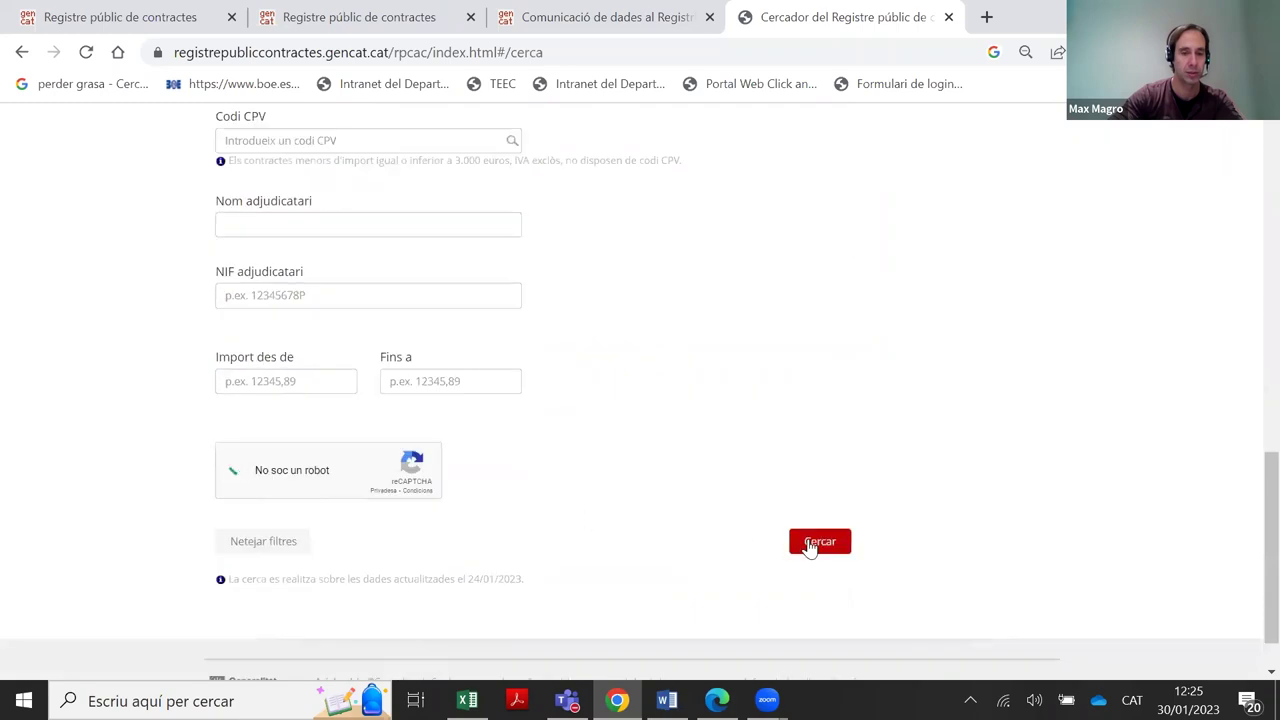
pyautogui.click(816, 543)
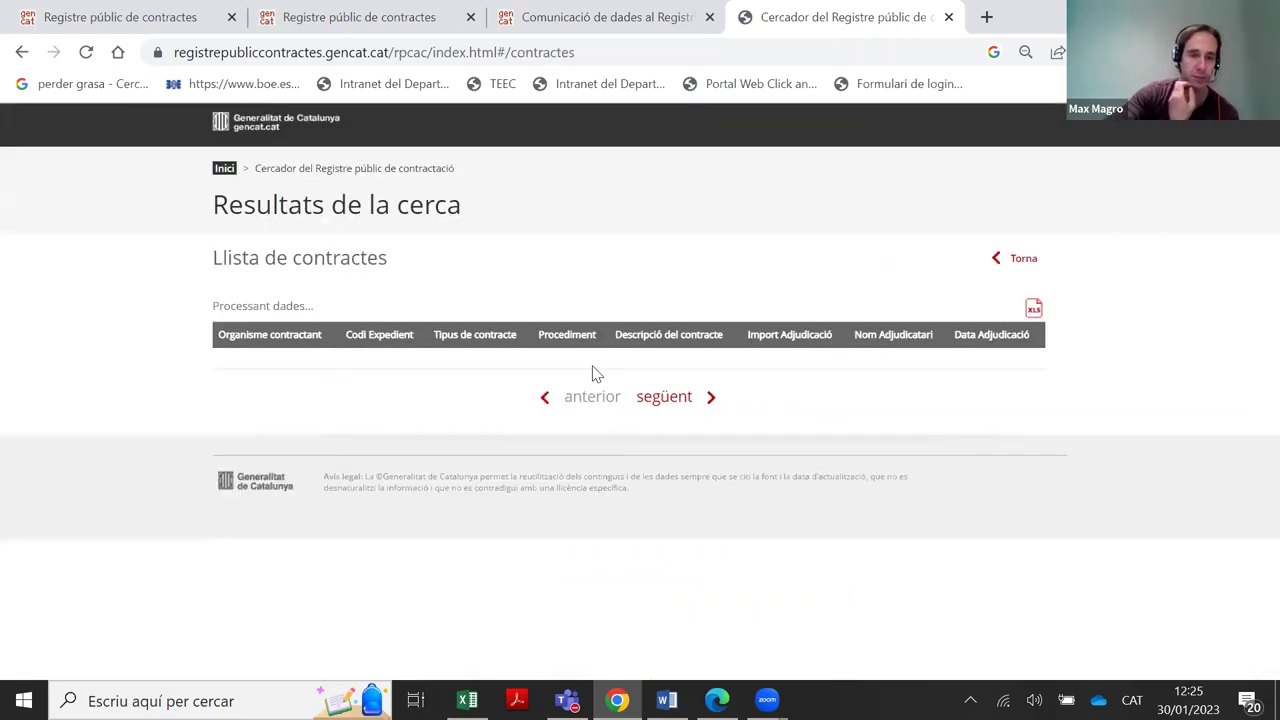
pyautogui.scroll(-1, 596, 371)
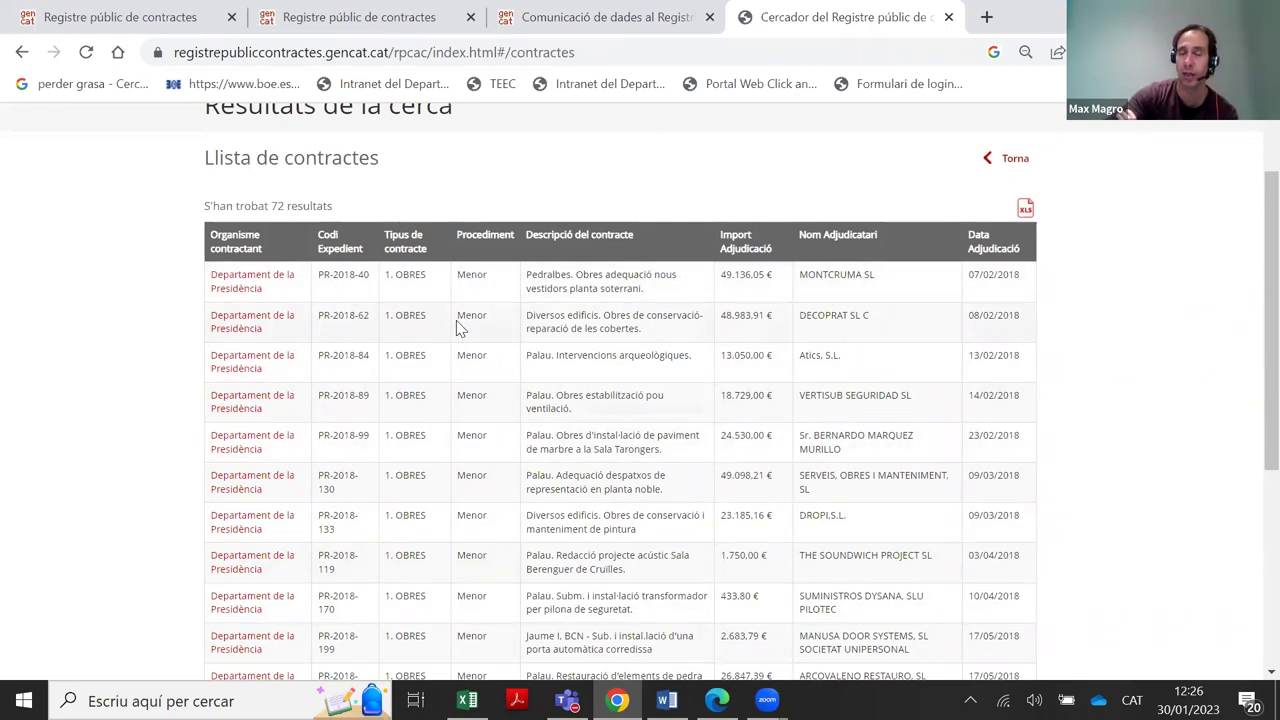
pyautogui.scroll(-2, 843, 283)
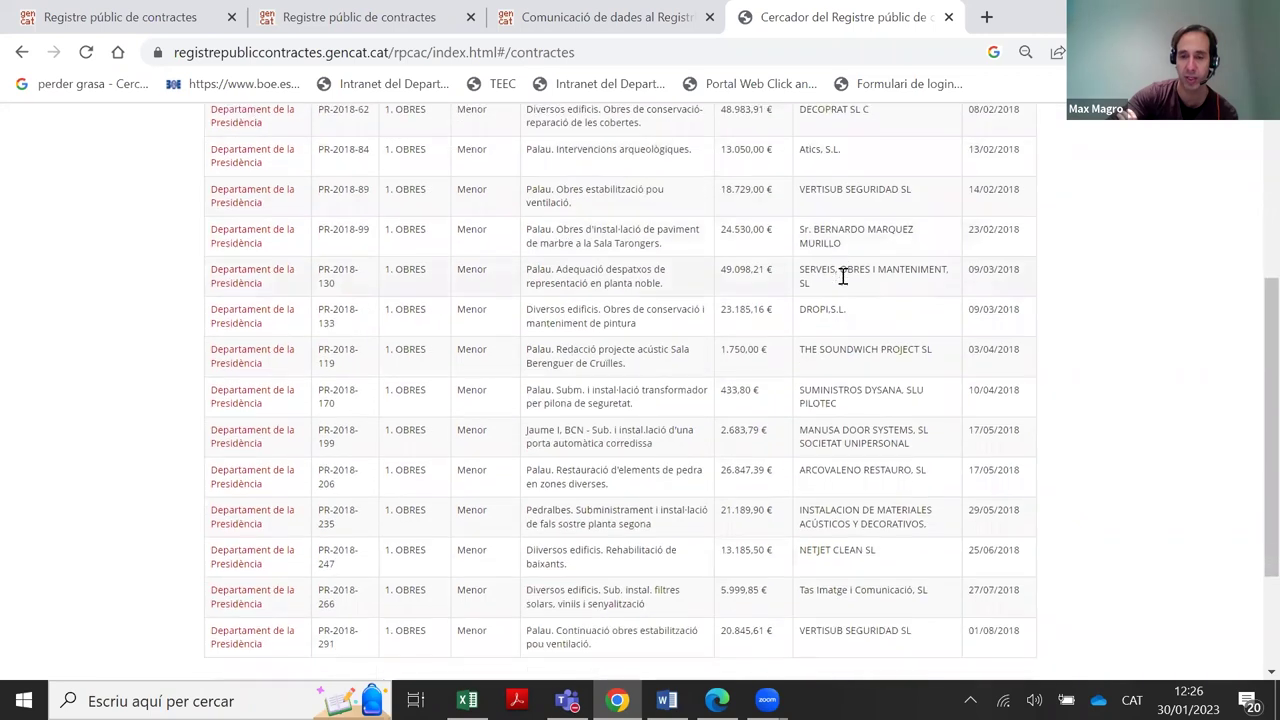
# Browse the list of found contracts through results pages 2, 3, 4 and 5
pyautogui.scroll(-3, 843, 278)
pyautogui.click(599, 548)
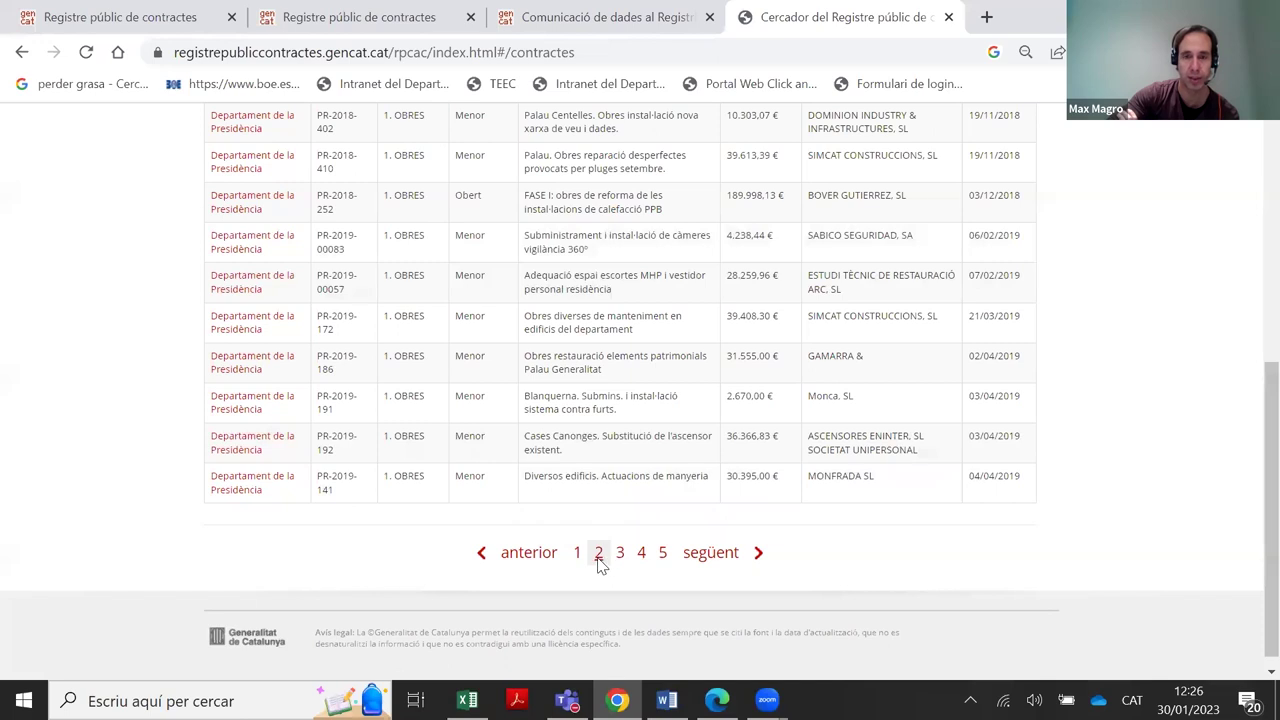
pyautogui.click(619, 556)
pyautogui.scroll(1, 665, 510)
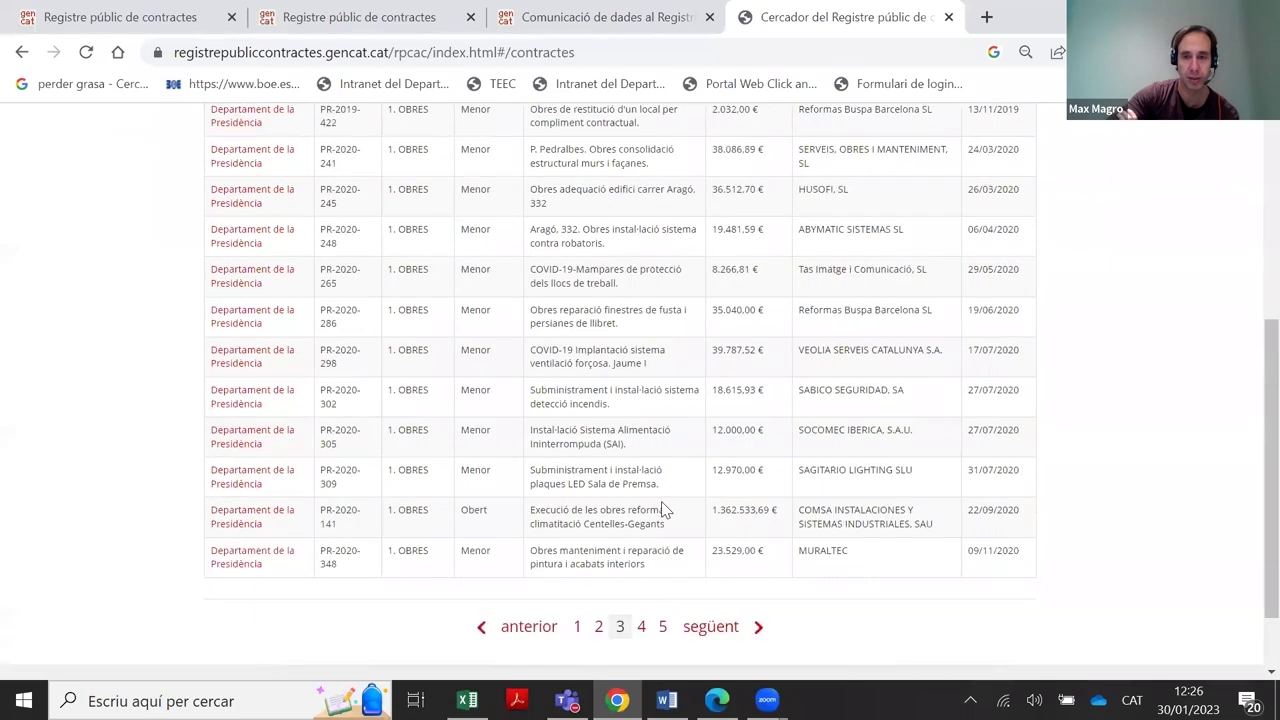
pyautogui.scroll(3, 661, 501)
pyautogui.scroll(-5, 661, 501)
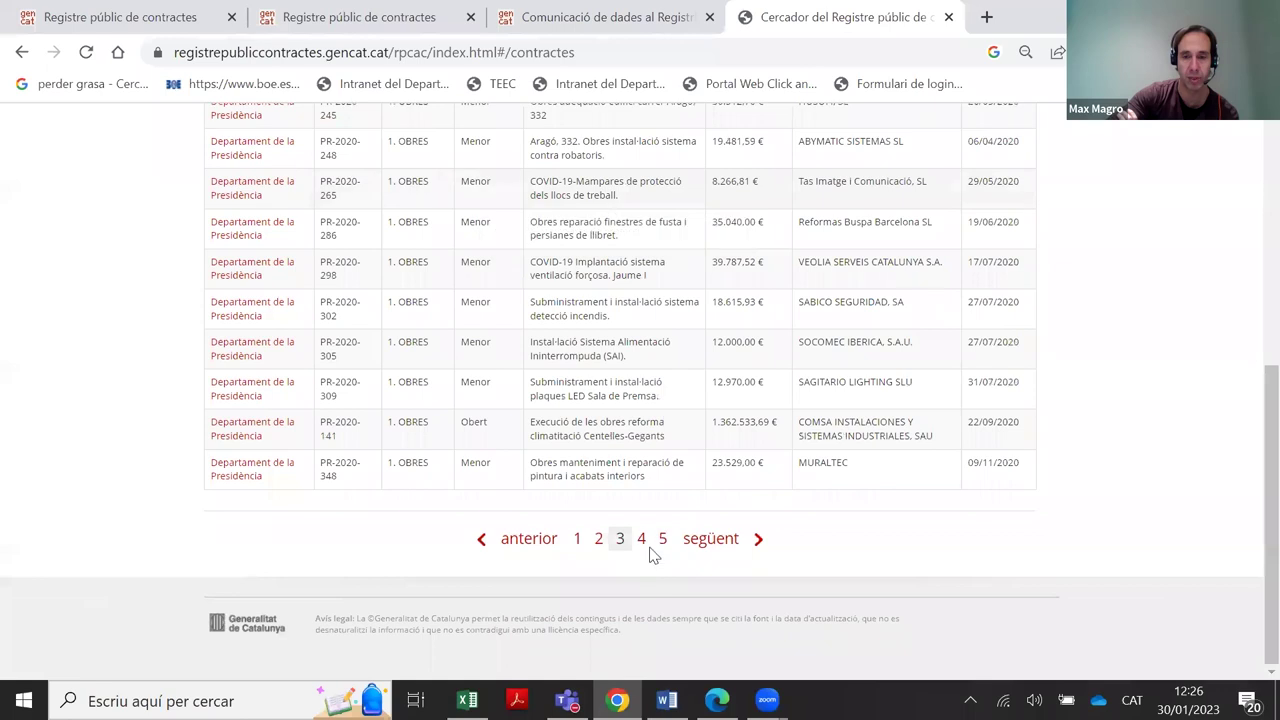
pyautogui.click(643, 545)
pyautogui.scroll(1, 712, 428)
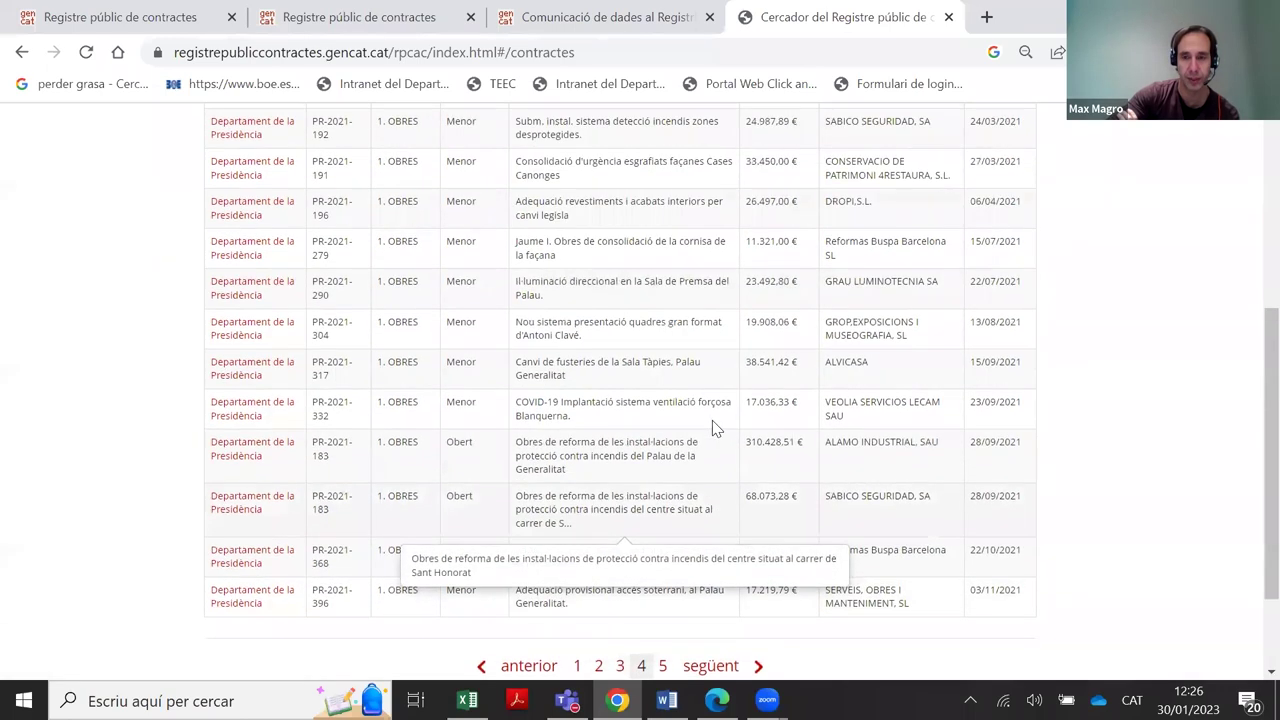
pyautogui.scroll(3, 714, 428)
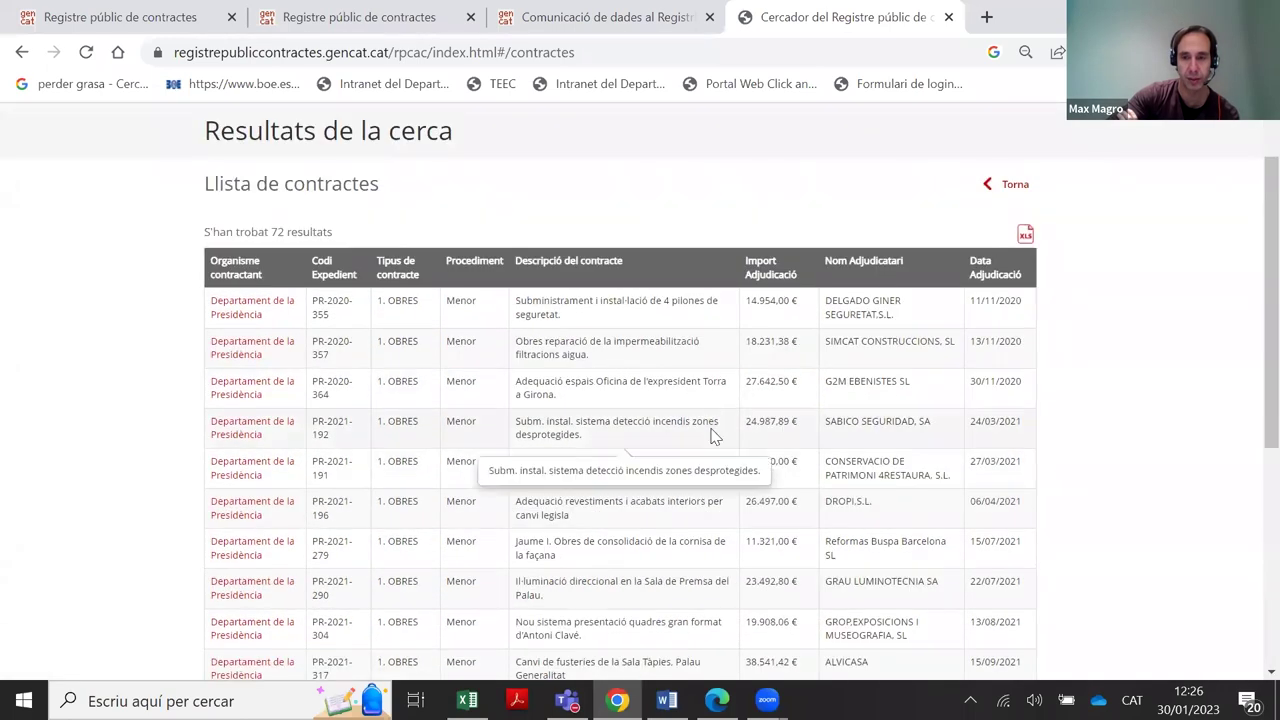
pyautogui.scroll(-5, 714, 435)
pyautogui.click(663, 566)
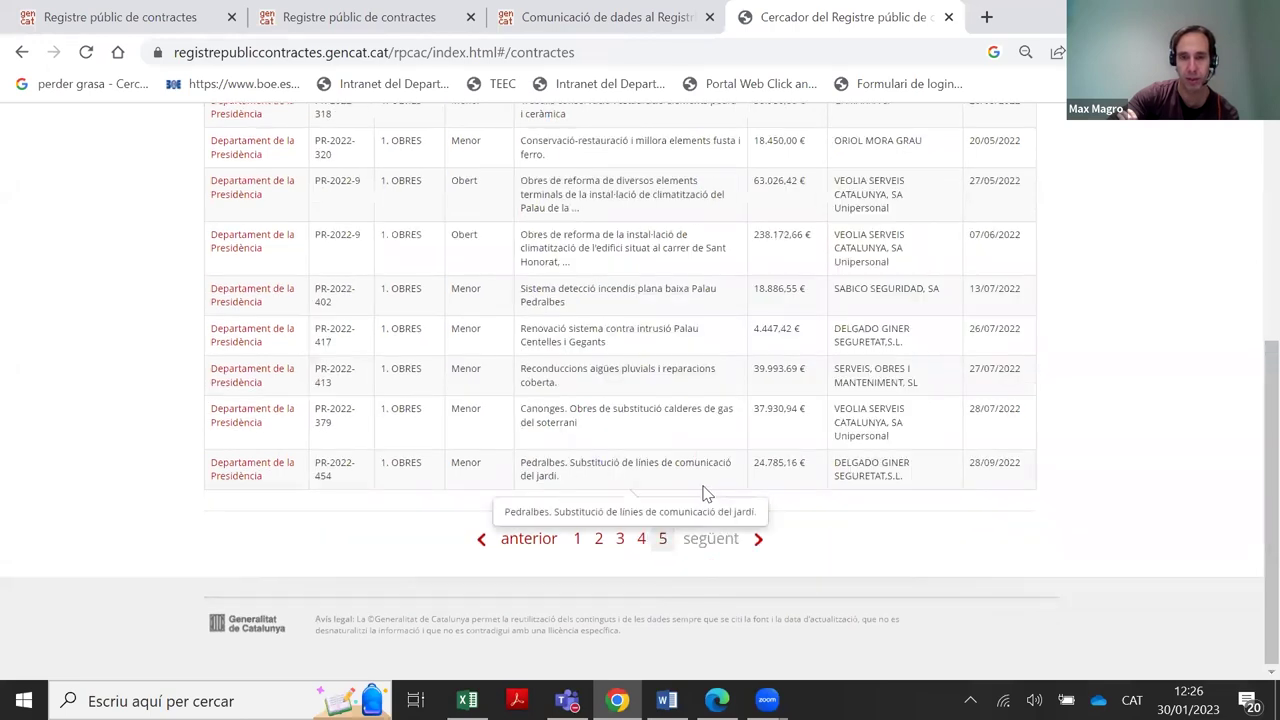
pyautogui.scroll(1, 880, 235)
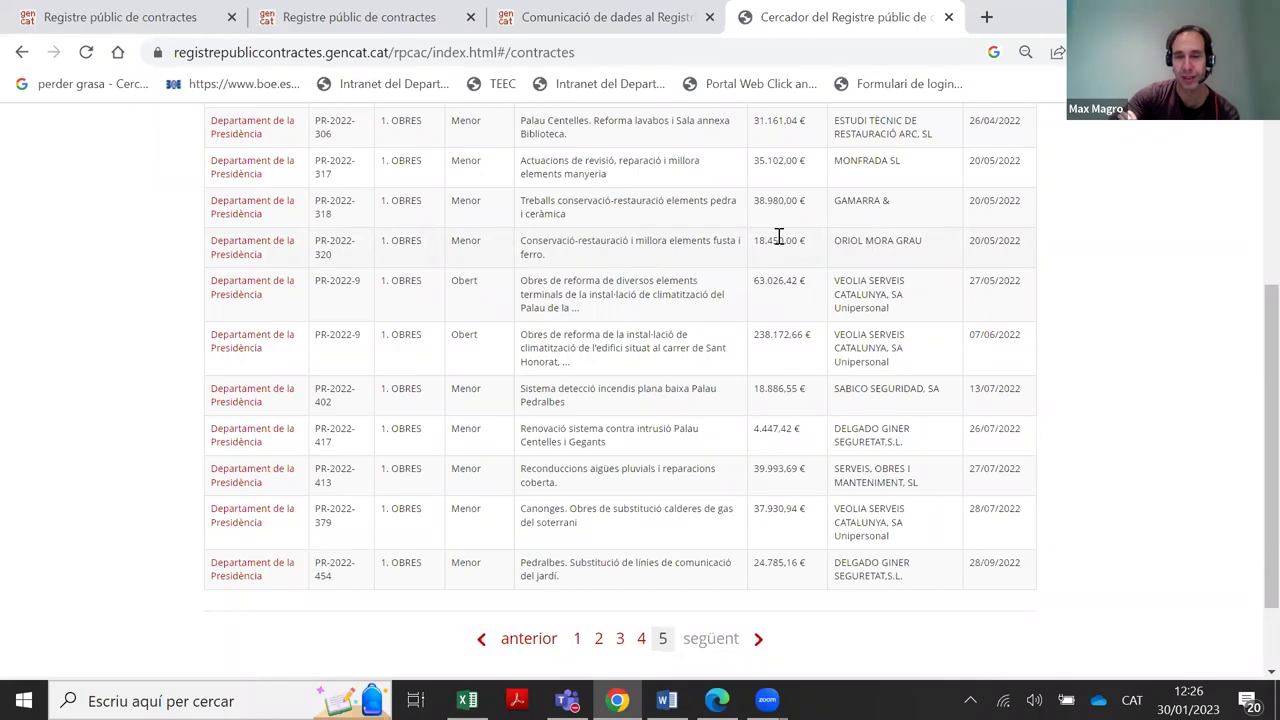
# Open the record of contract PR-2022-320, look over its sections and return to the results list
pyautogui.click(272, 250)
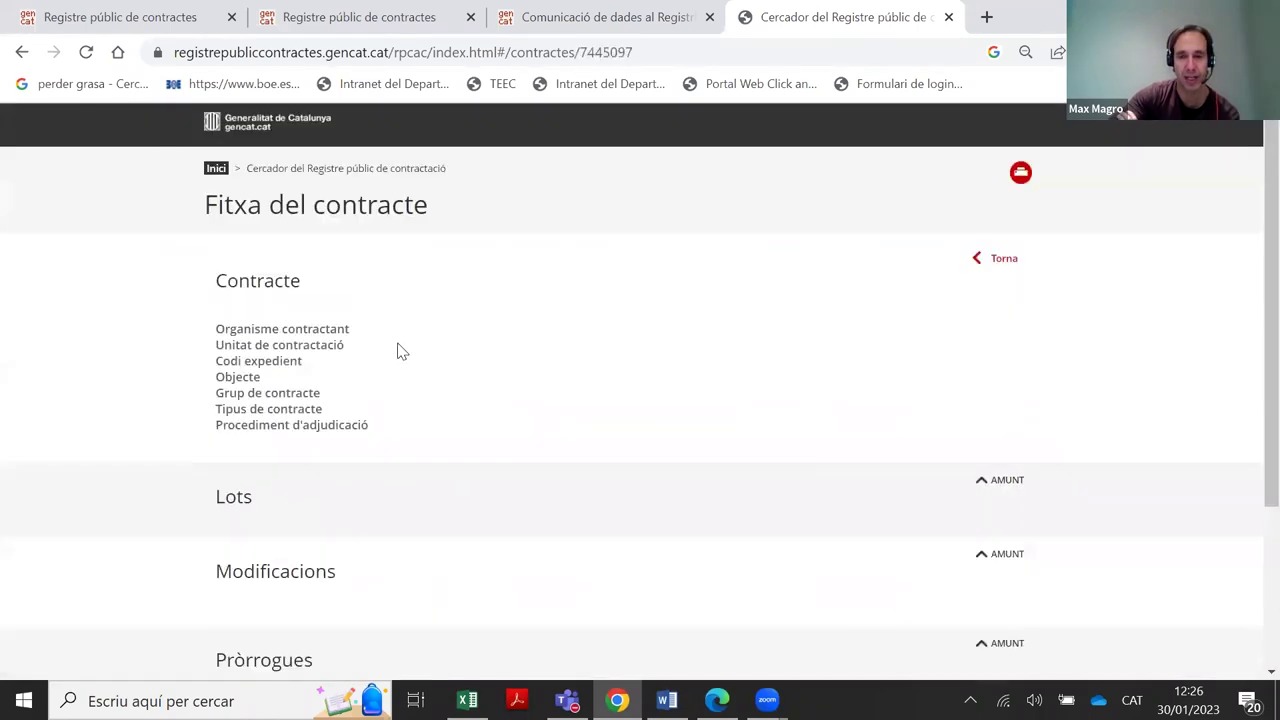
pyautogui.scroll(-2, 385, 350)
pyautogui.scroll(2, 350, 342)
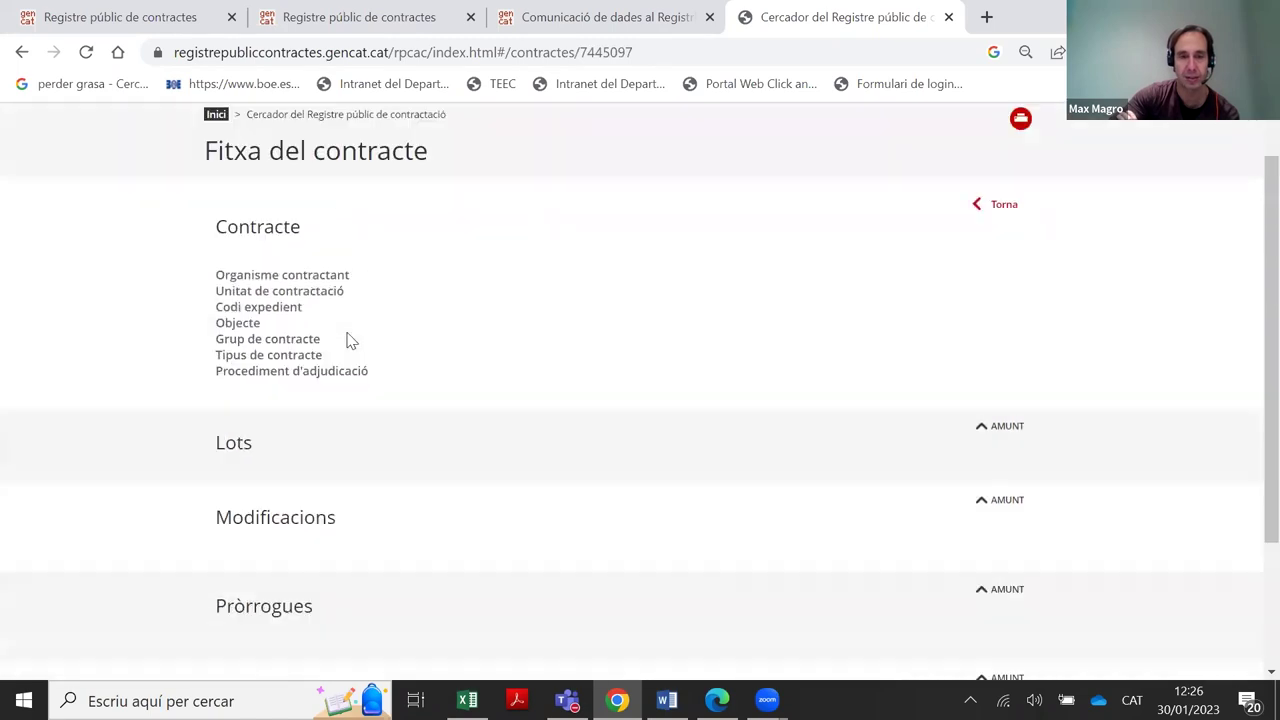
pyautogui.scroll(1, 350, 342)
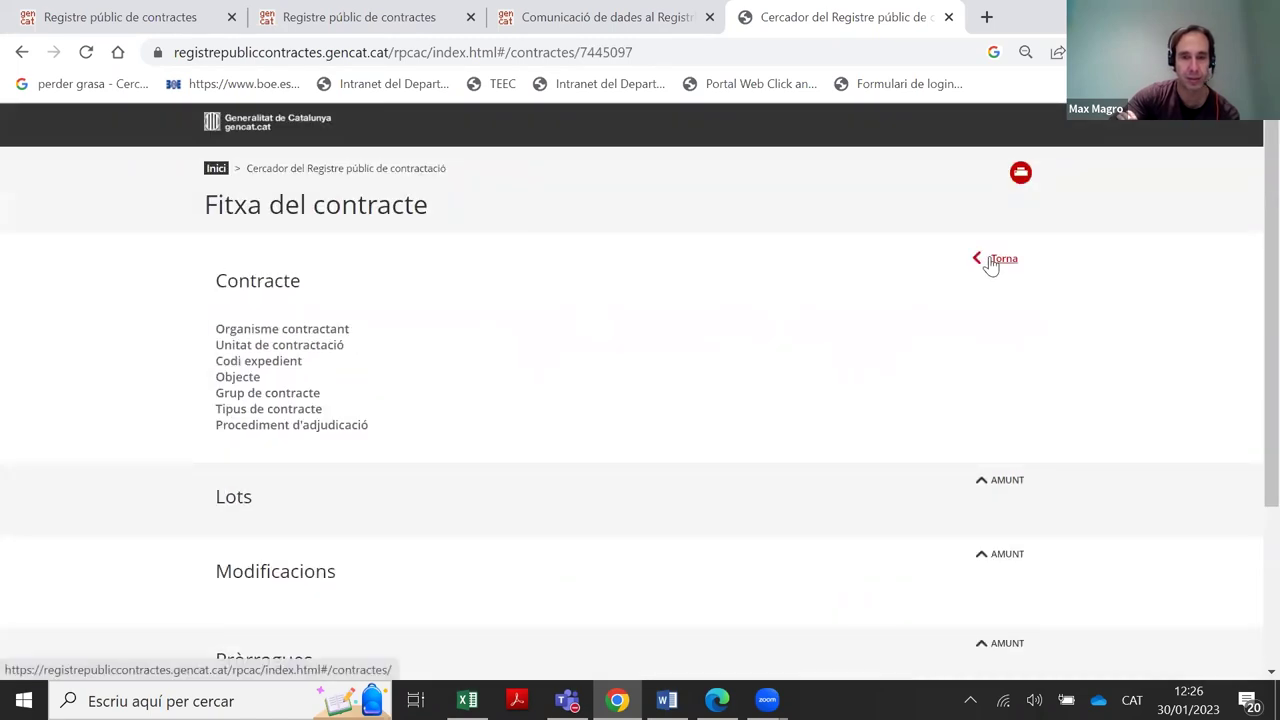
pyautogui.scroll(-3, 757, 289)
pyautogui.scroll(3, 757, 289)
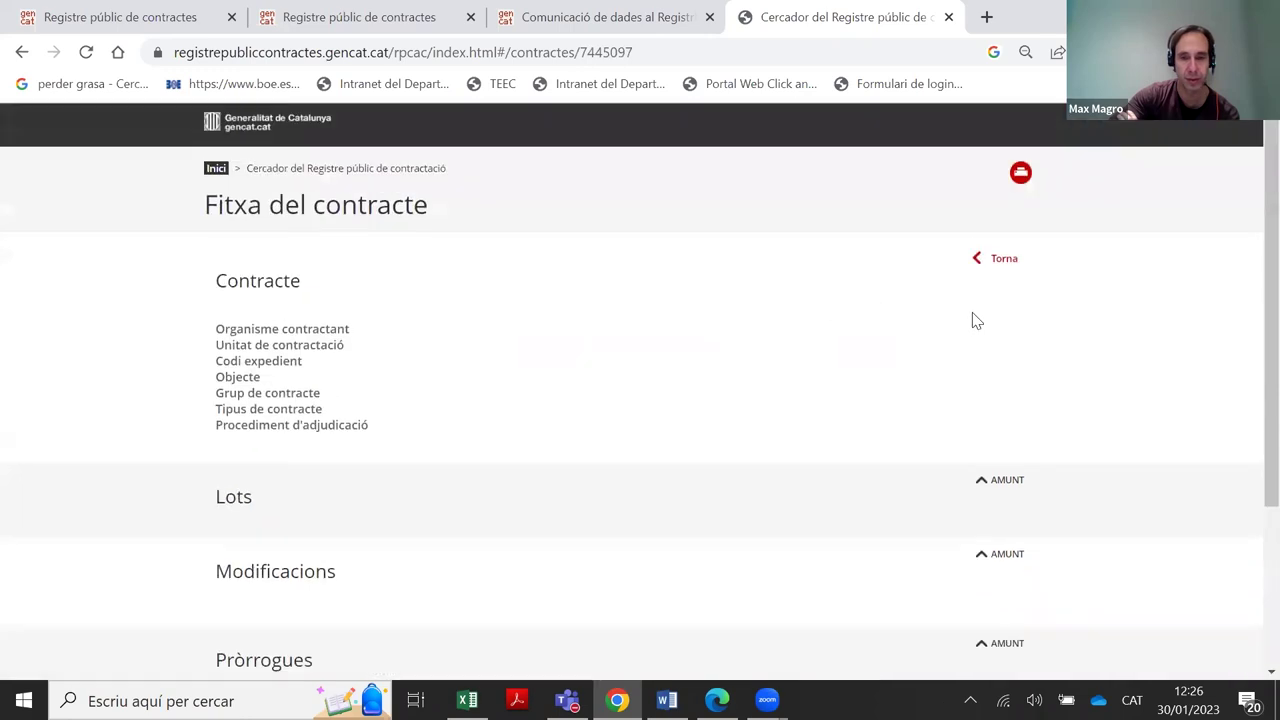
pyautogui.click(994, 271)
# Reopen the record of contract PR-2022-320 and examine its contract and lot details, highlighting the awardee's name
pyautogui.scroll(-2, 644, 296)
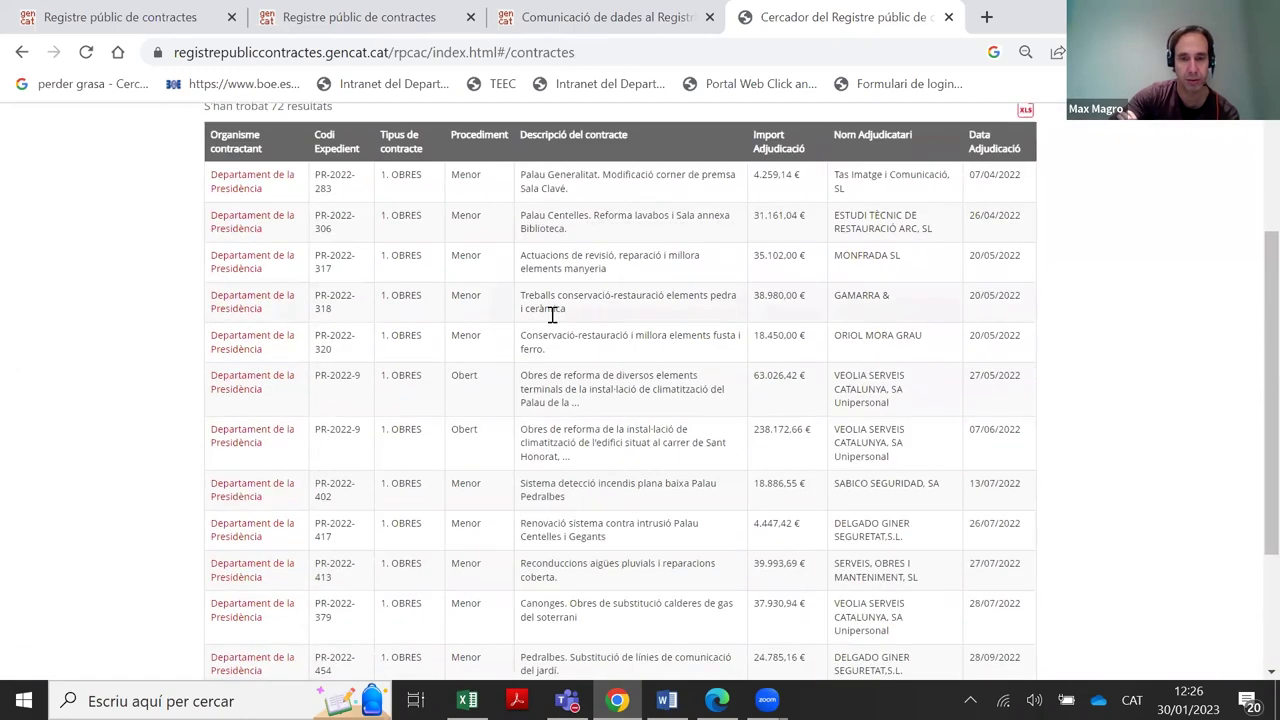
pyautogui.click(268, 347)
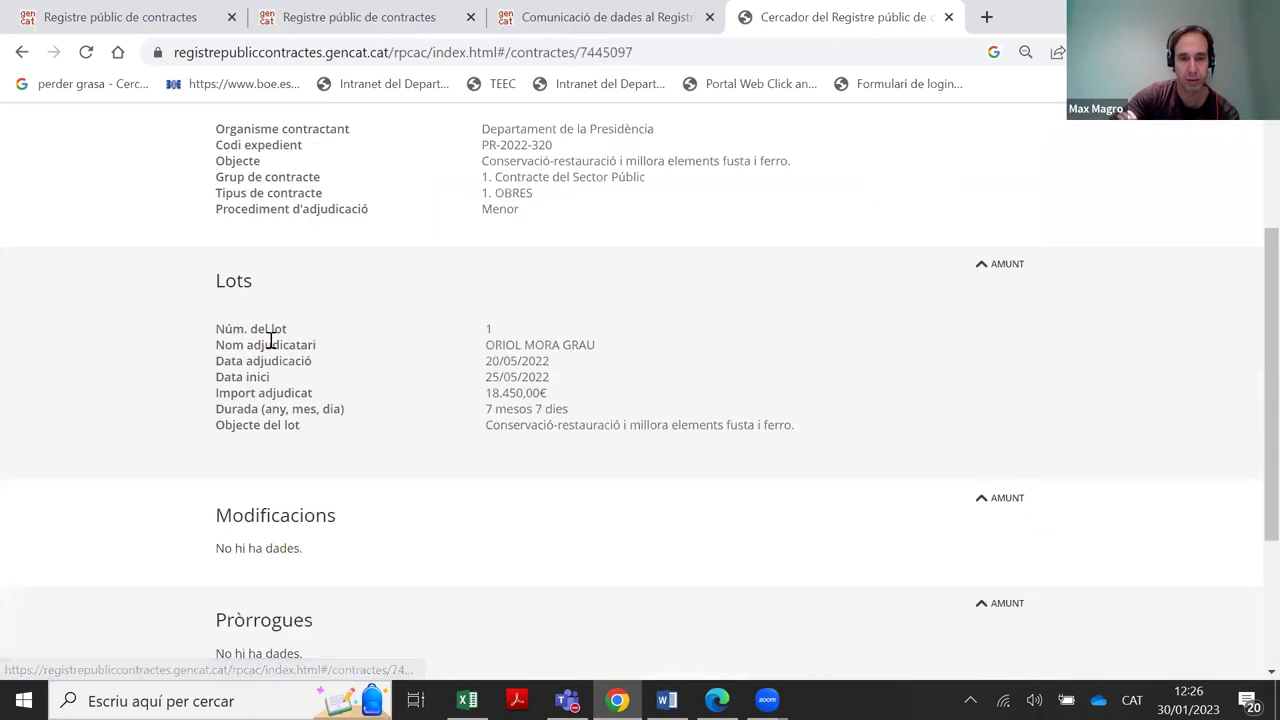
pyautogui.scroll(2, 628, 300)
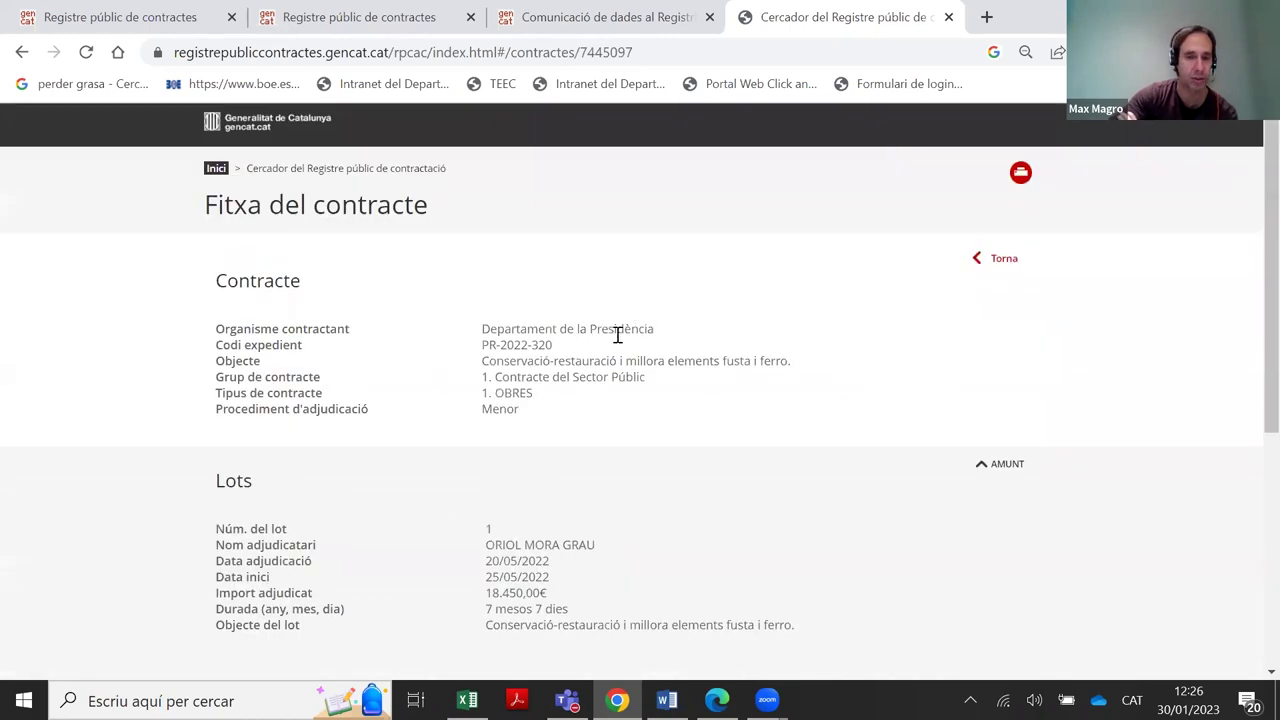
pyautogui.scroll(-1, 603, 426)
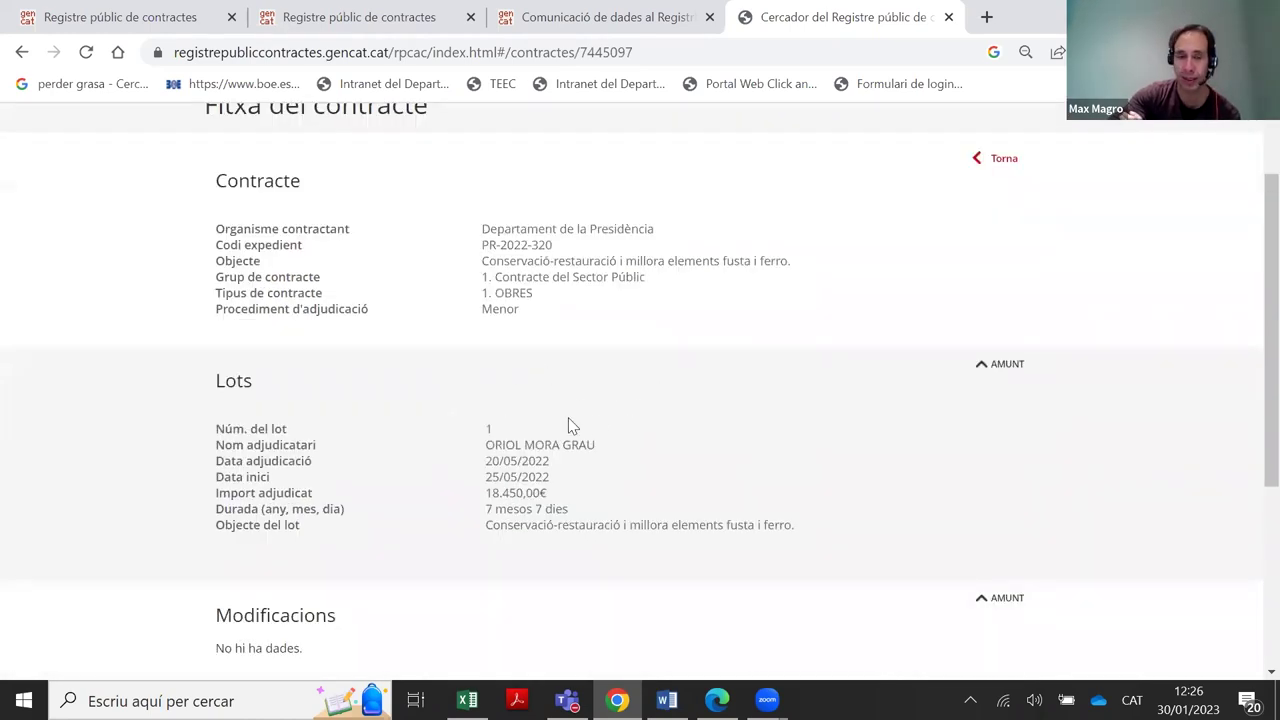
pyautogui.moveTo(612, 445); pyautogui.dragTo(479, 457)
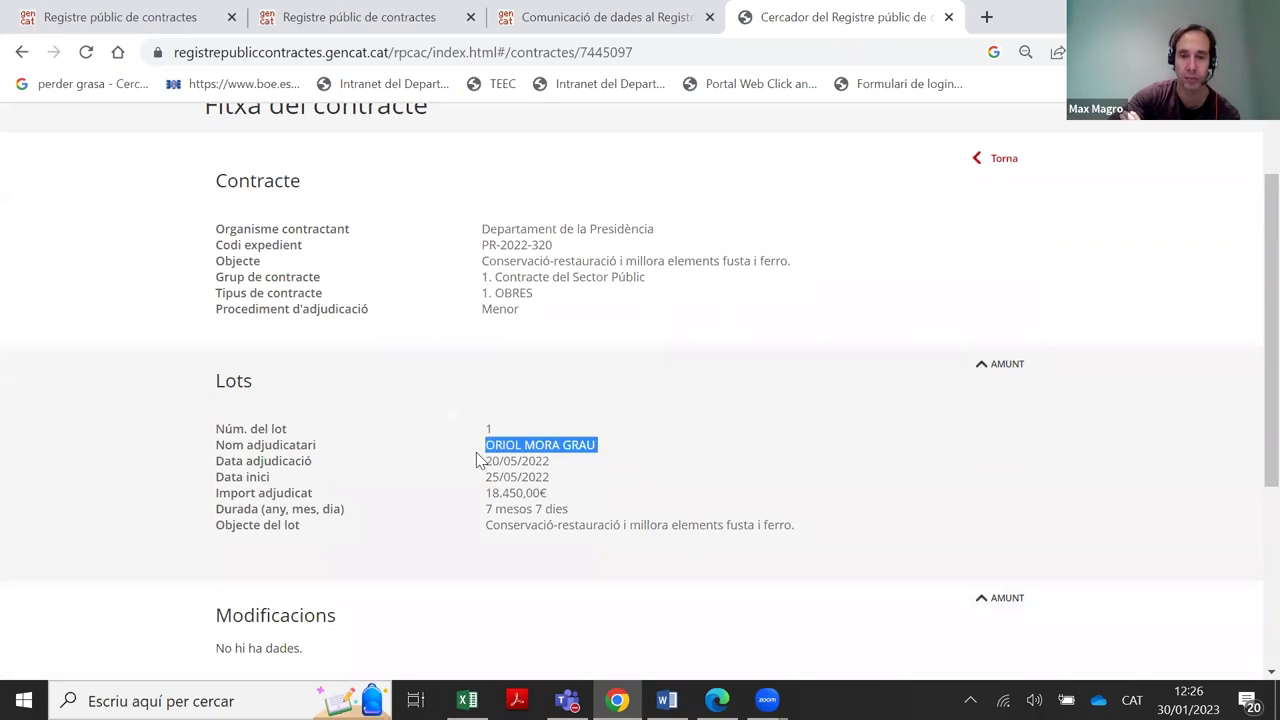
# Close the contract search site, return to the minor contracts load page and download the minor contracts template for contracting body 111
pyautogui.click(948, 17)
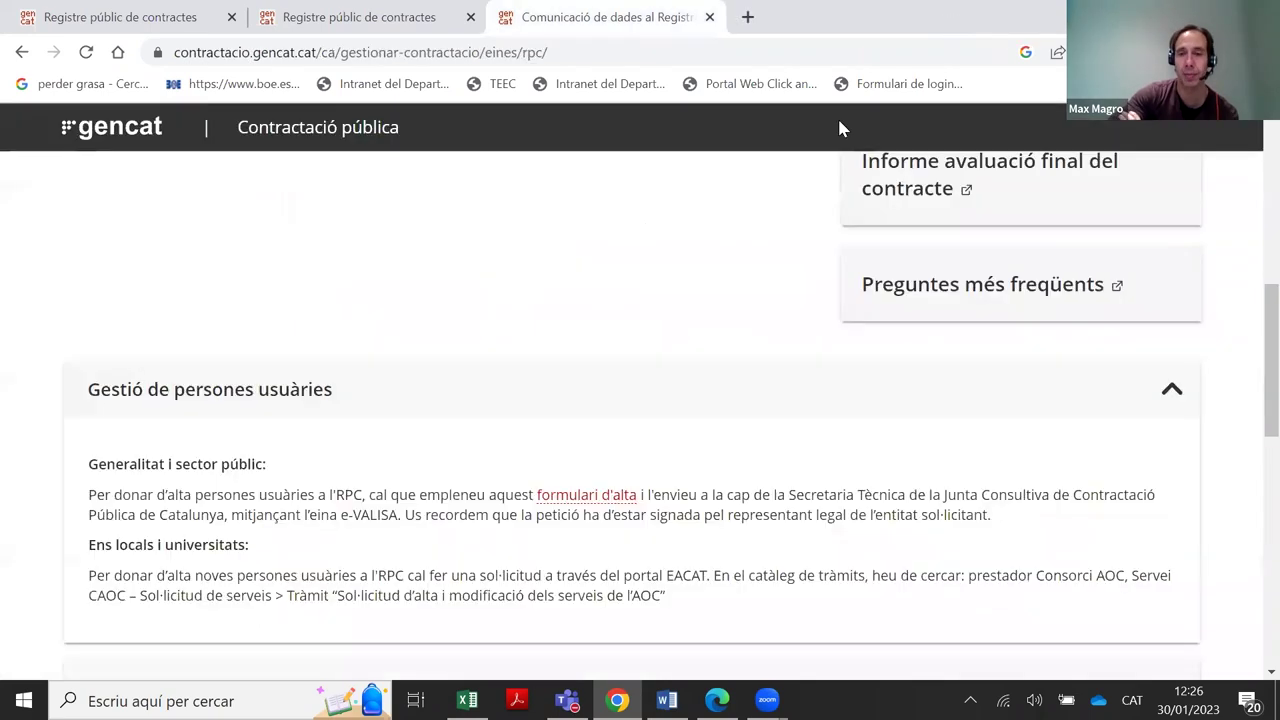
pyautogui.click(292, 12)
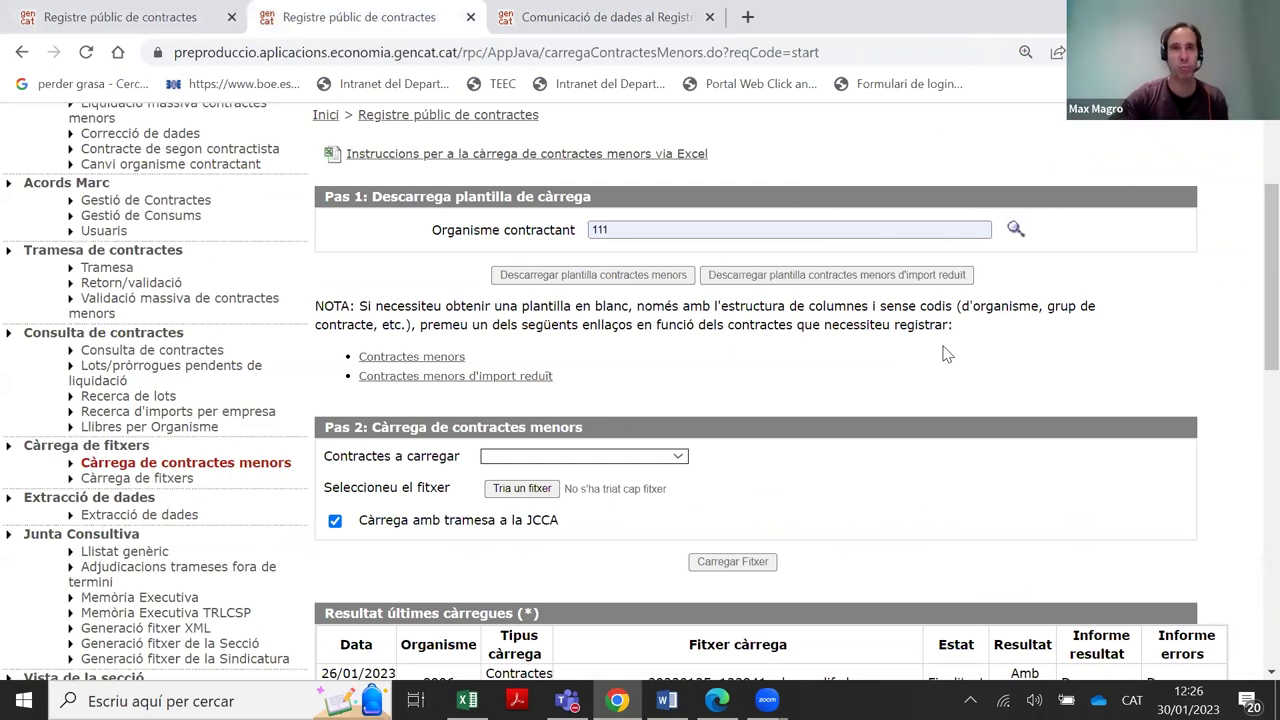
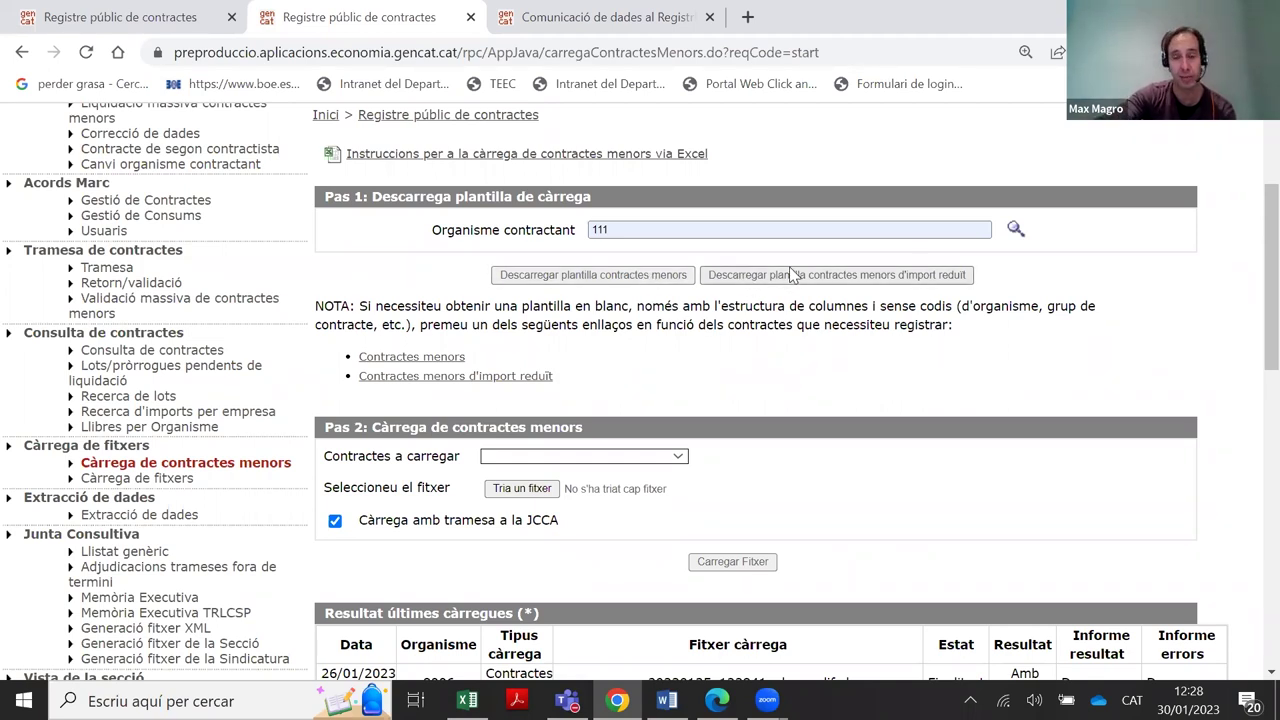
pyautogui.click(592, 276)
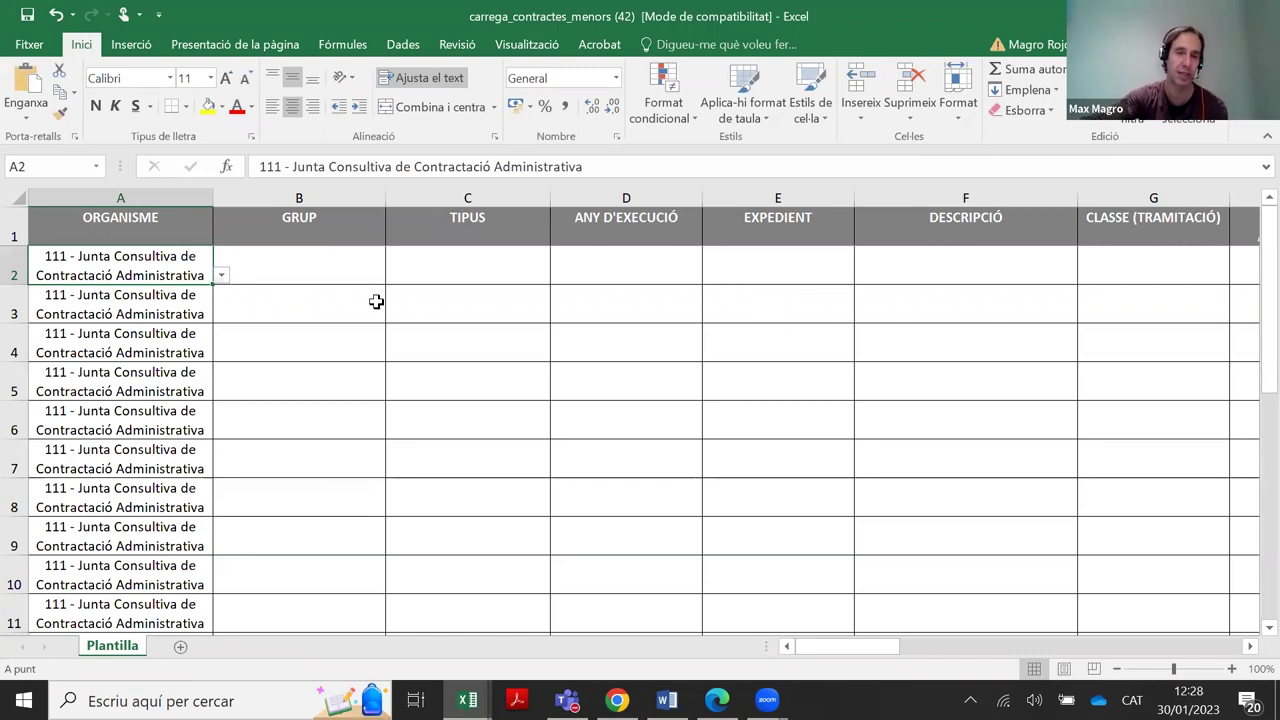
# In row 2 of the template, set GRUP to "PU - 1.Contracte Públic" and TIPUS to "OB - 1. OBRES"
pyautogui.click(317, 276)
pyautogui.click(394, 275)
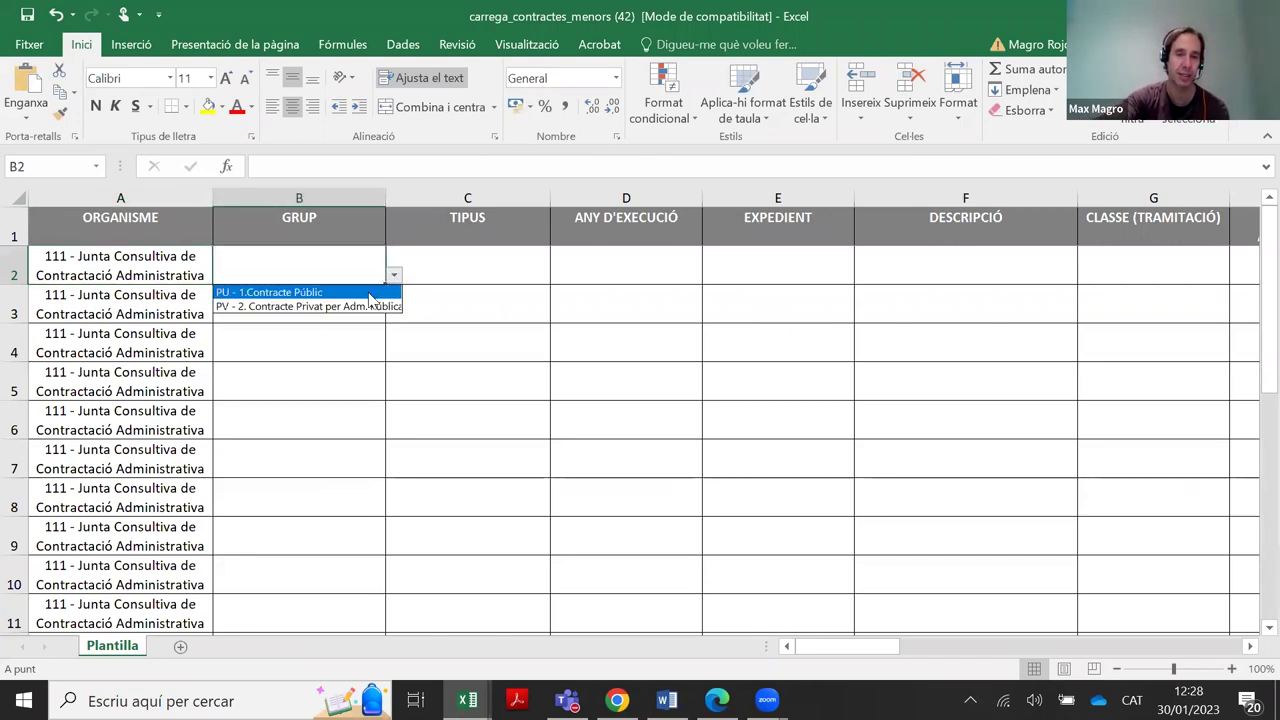
pyautogui.click(260, 289)
pyautogui.click(506, 263)
pyautogui.click(559, 274)
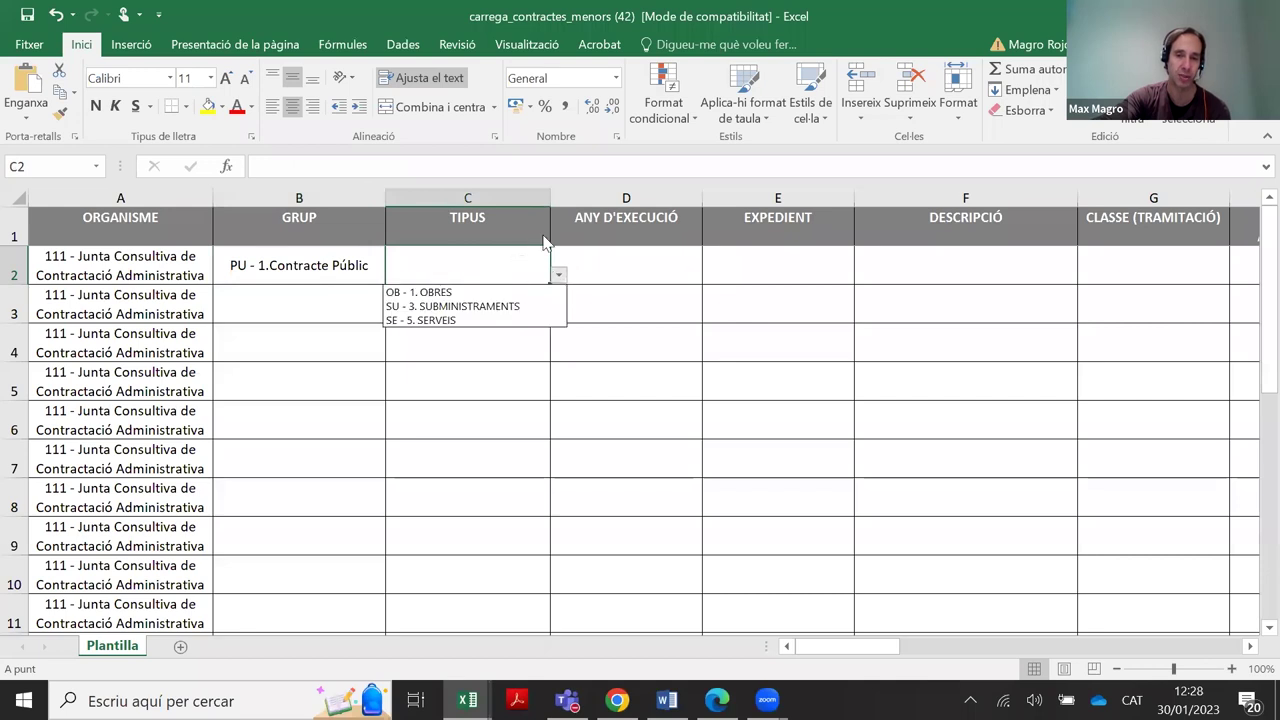
pyautogui.press('Escape')
pyautogui.click(559, 274)
pyautogui.click(510, 293)
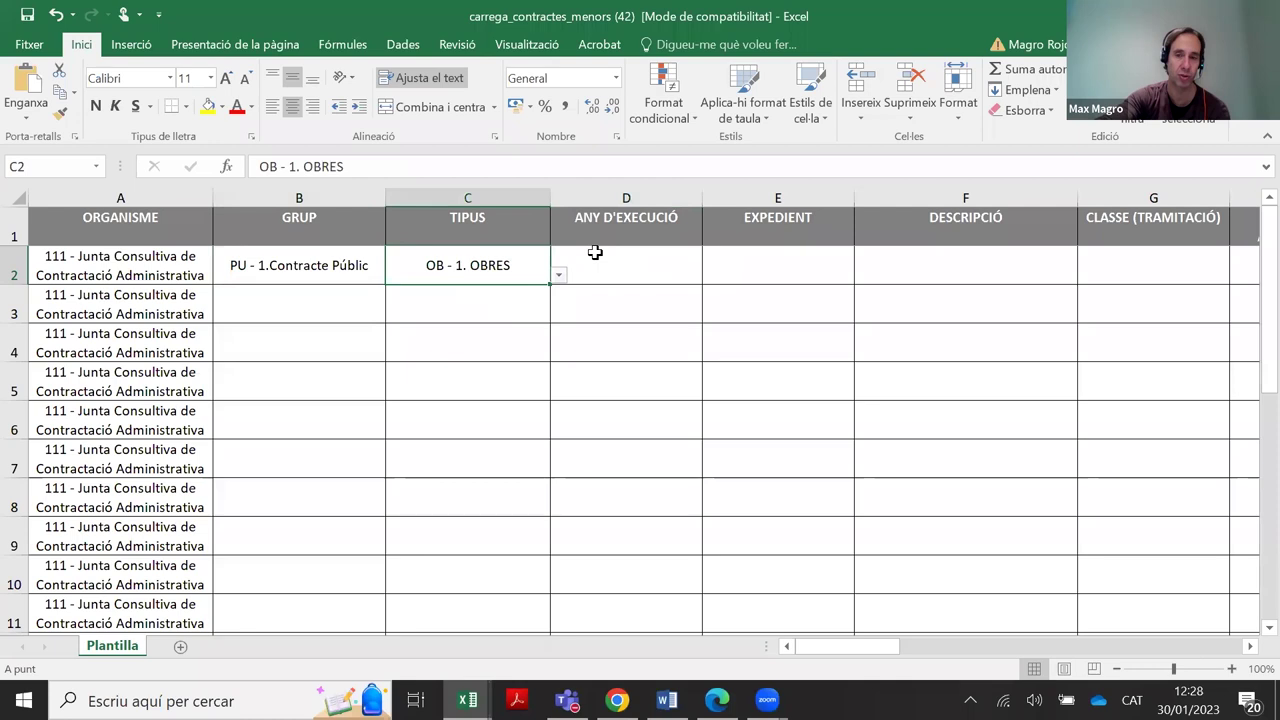
# Enter 2023 as the ANY D'EXECUCIÓ in row 2 and move on to its EXPEDIENT cell
pyautogui.click(637, 265)
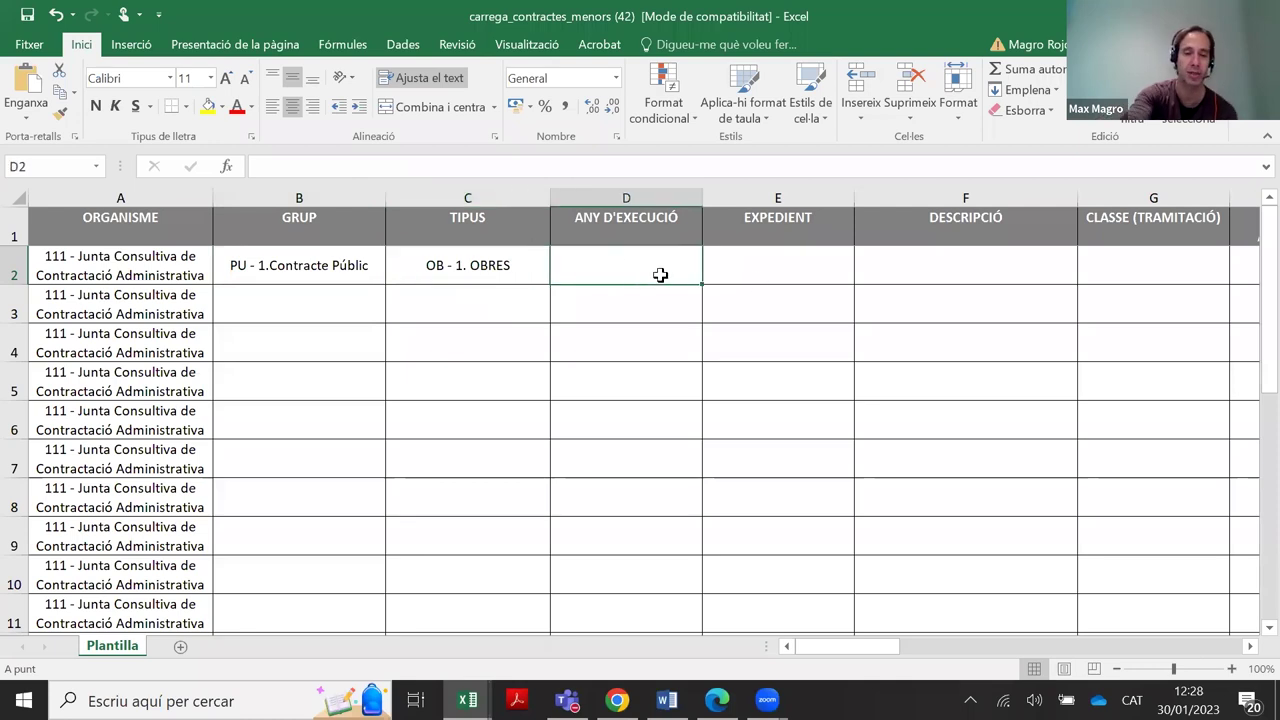
pyautogui.write('200')
pyautogui.press('BackSpace')
pyautogui.write('23')
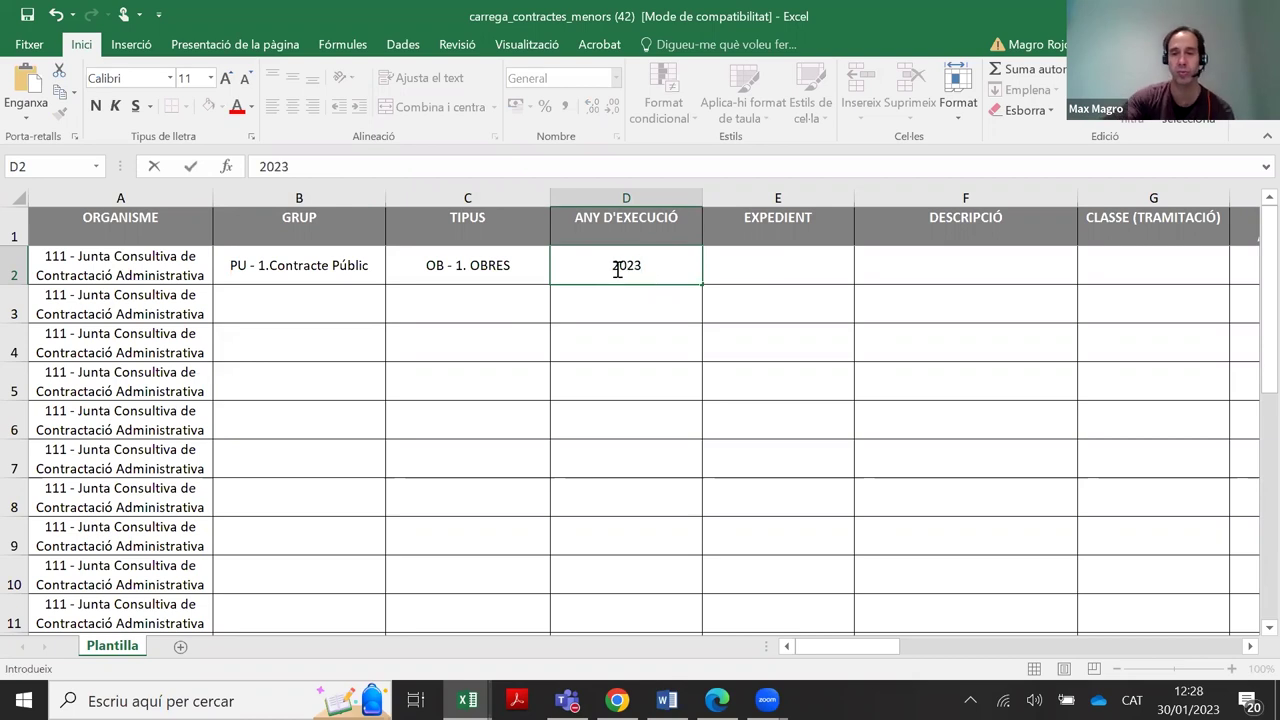
pyautogui.click(752, 255)
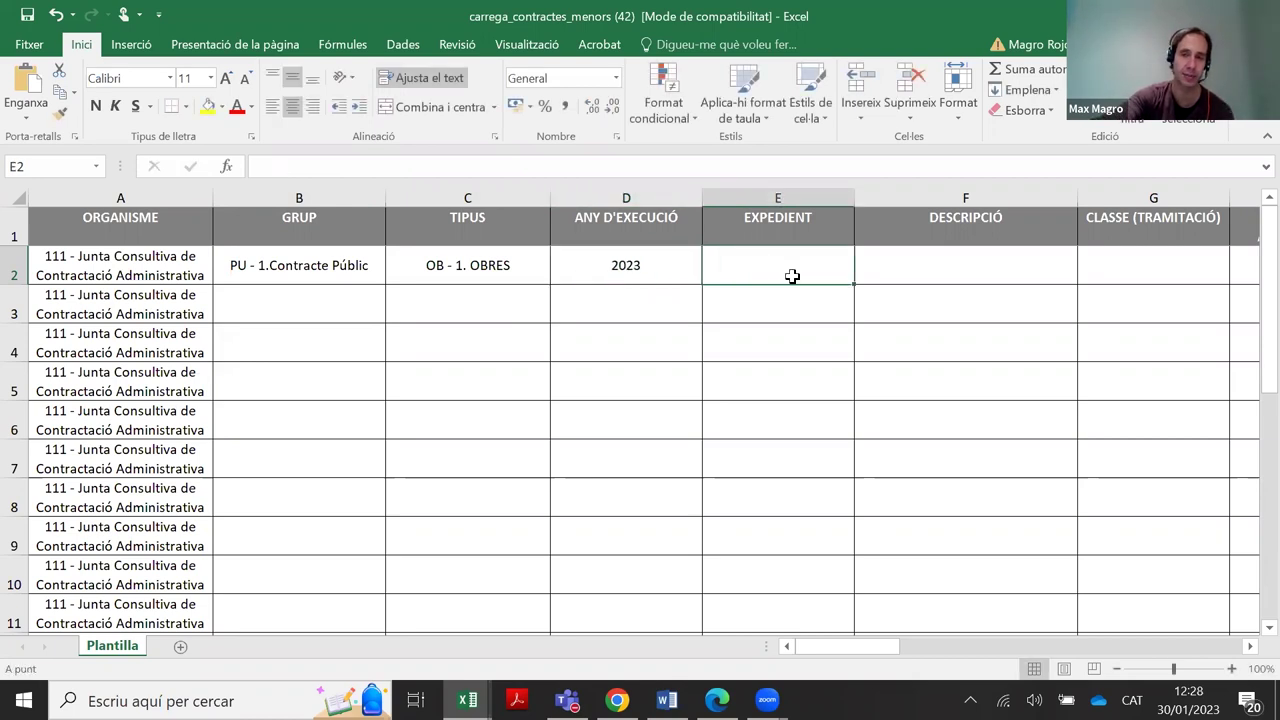
# Switch back to the load page in Chrome and set the Pas 2 contracts to load to "Contractes menors d'import reduït"
pyautogui.hotkey('alt', 'Tab')
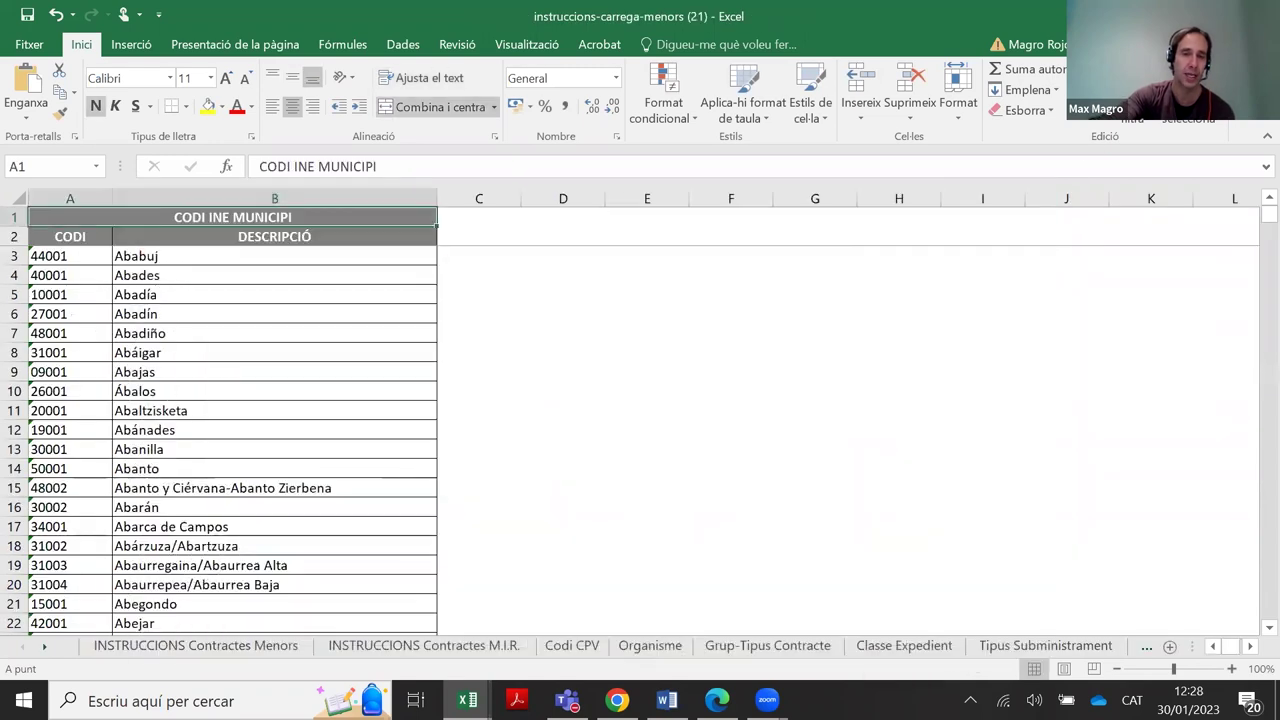
pyautogui.hotkey('alt', 'Tab')
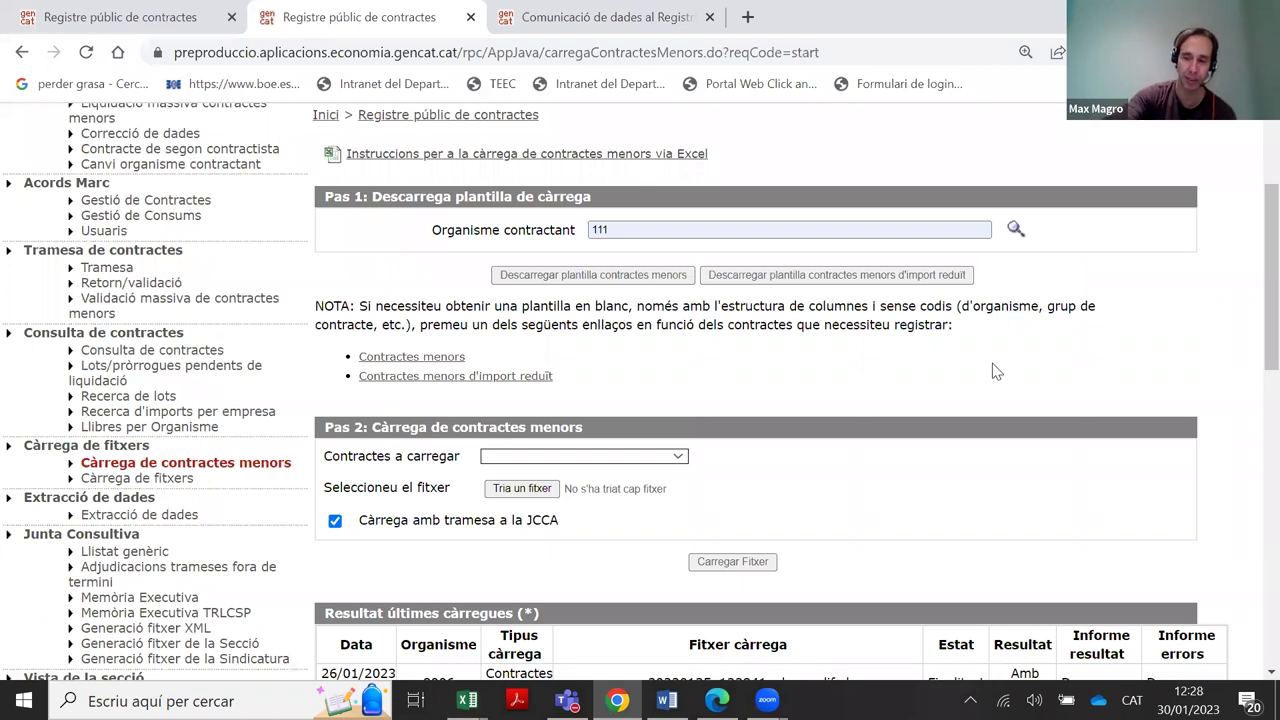
pyautogui.scroll(-1, 731, 389)
pyautogui.moveTo(330, 327); pyautogui.dragTo(554, 328)
pyautogui.scroll(-2, 500, 256)
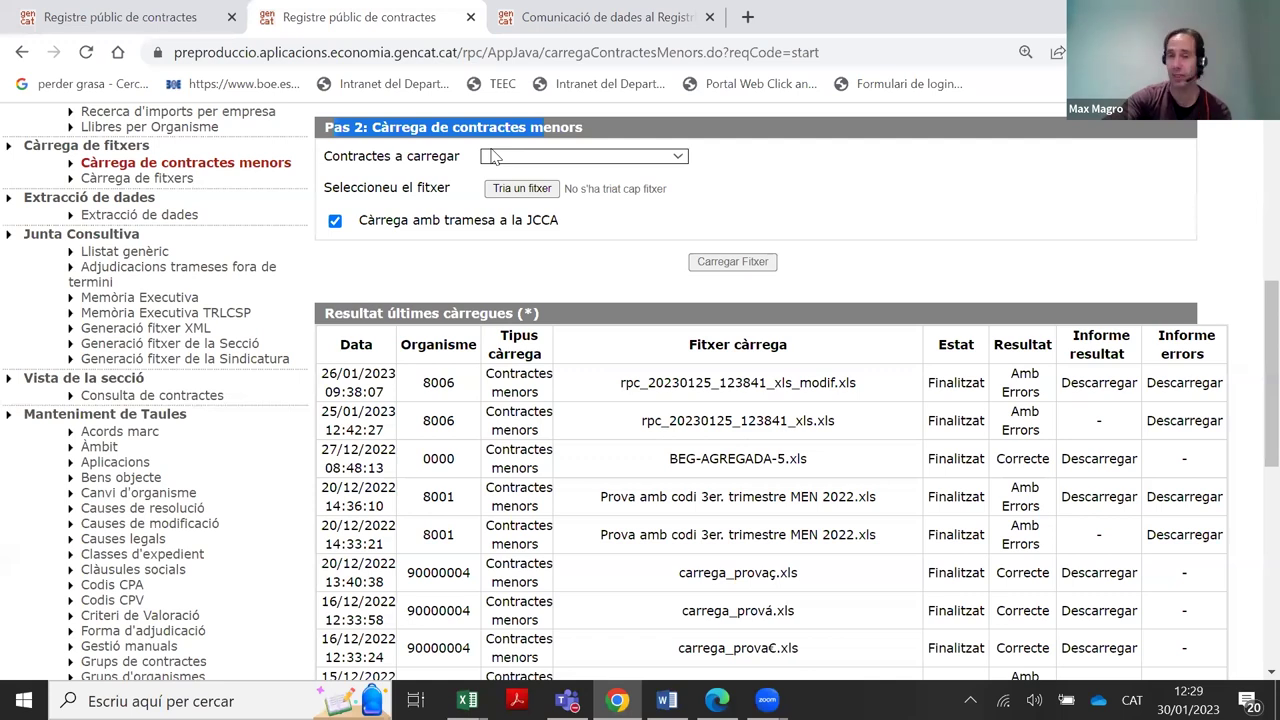
pyautogui.click(608, 158)
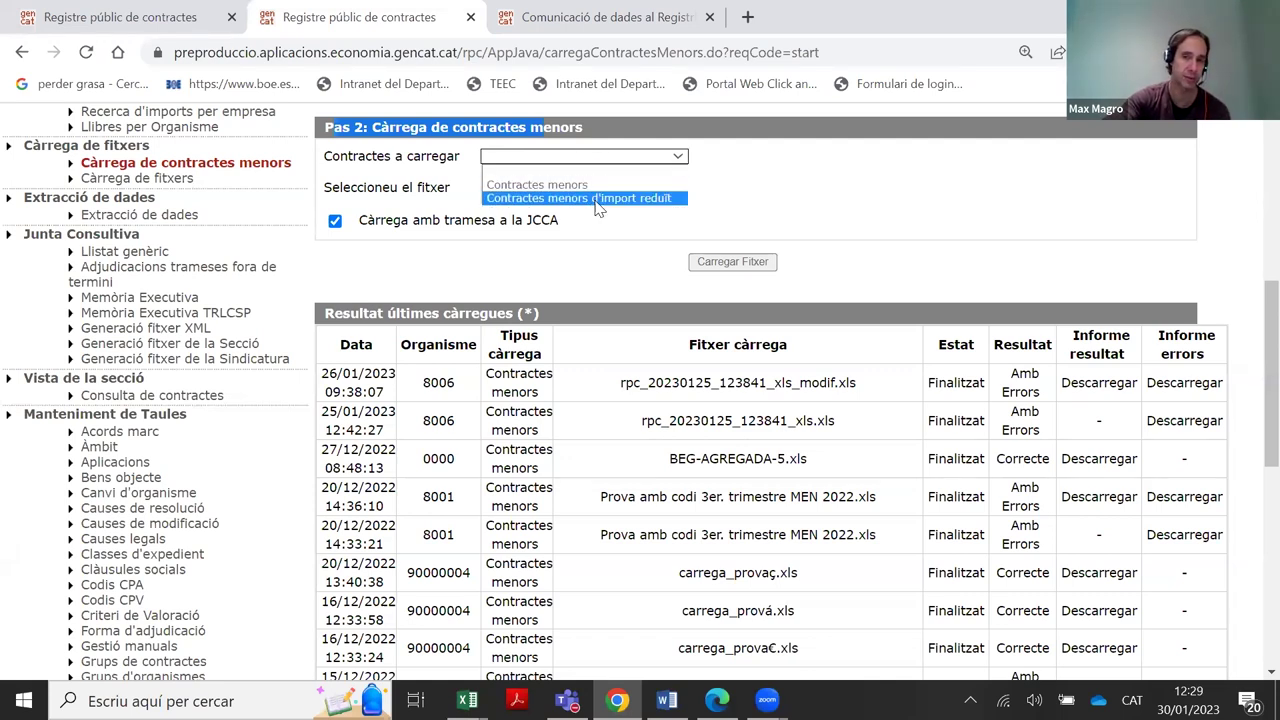
pyautogui.click(597, 200)
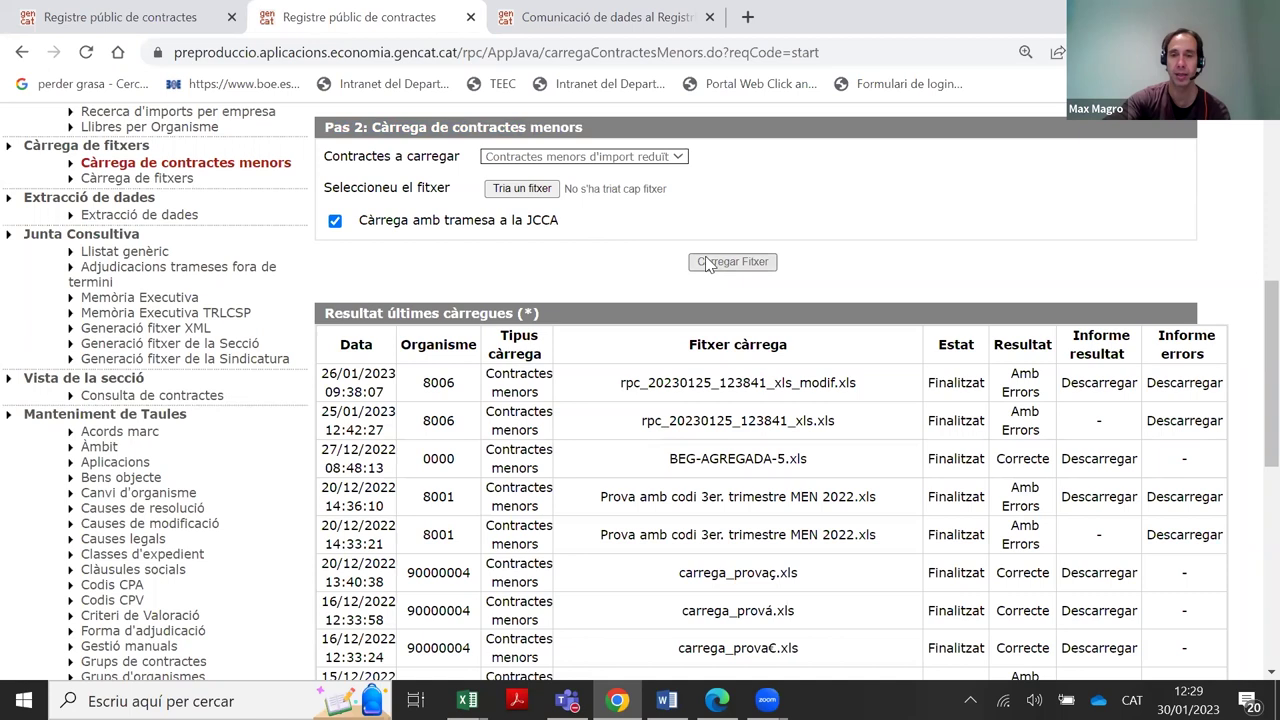
# Turn off the "Càrrega amb tramesa a la JCCA" option for the minor contracts load
pyautogui.click(336, 222)
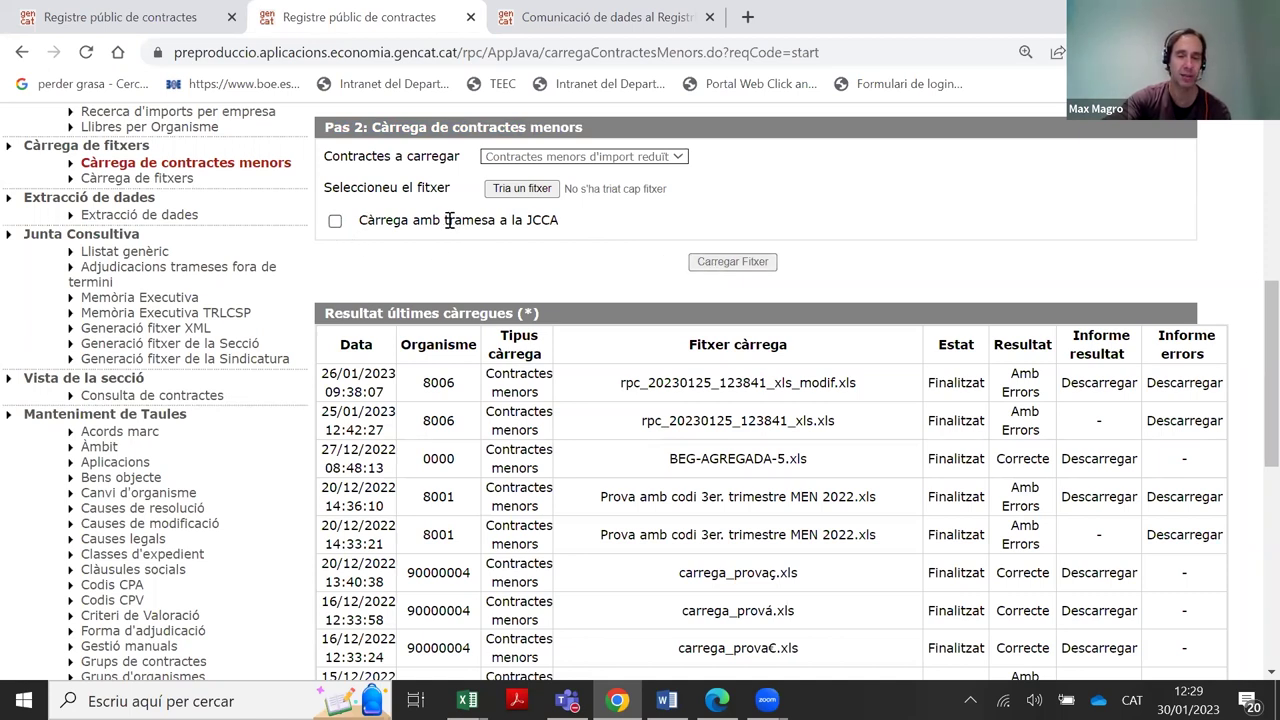
pyautogui.click(335, 221)
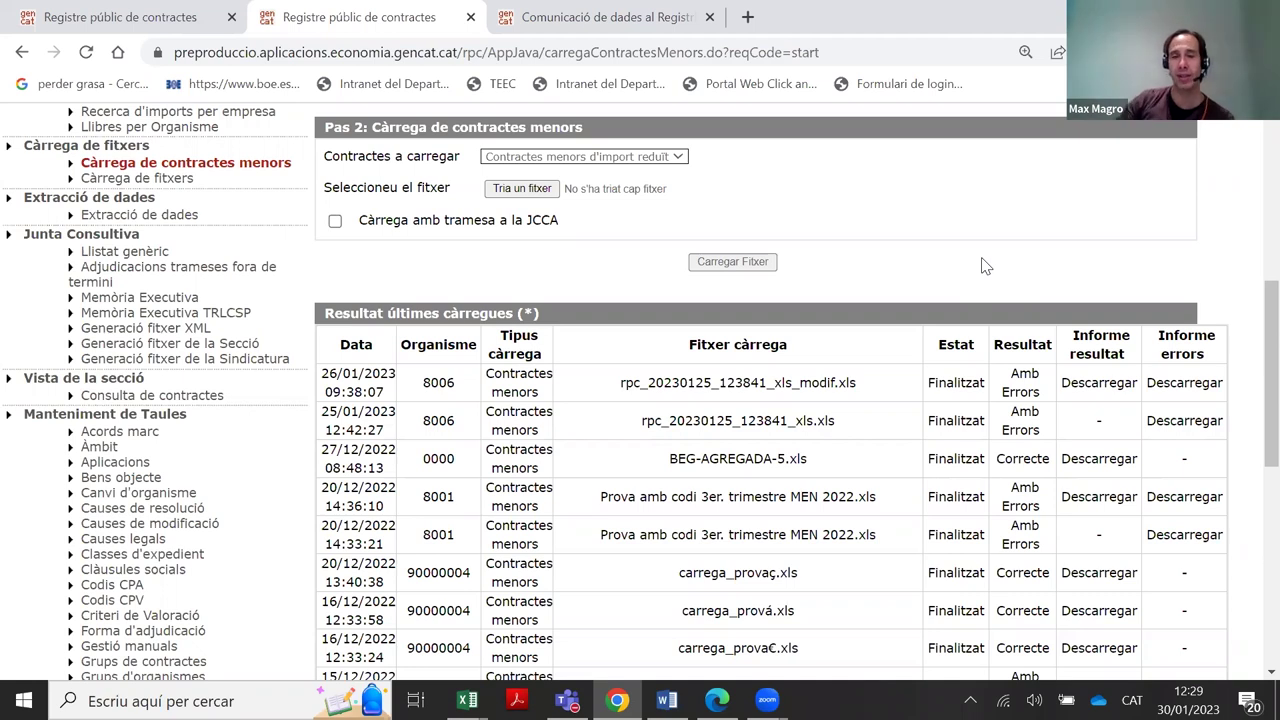
pyautogui.scroll(1, 780, 470)
pyautogui.scroll(-1, 789, 500)
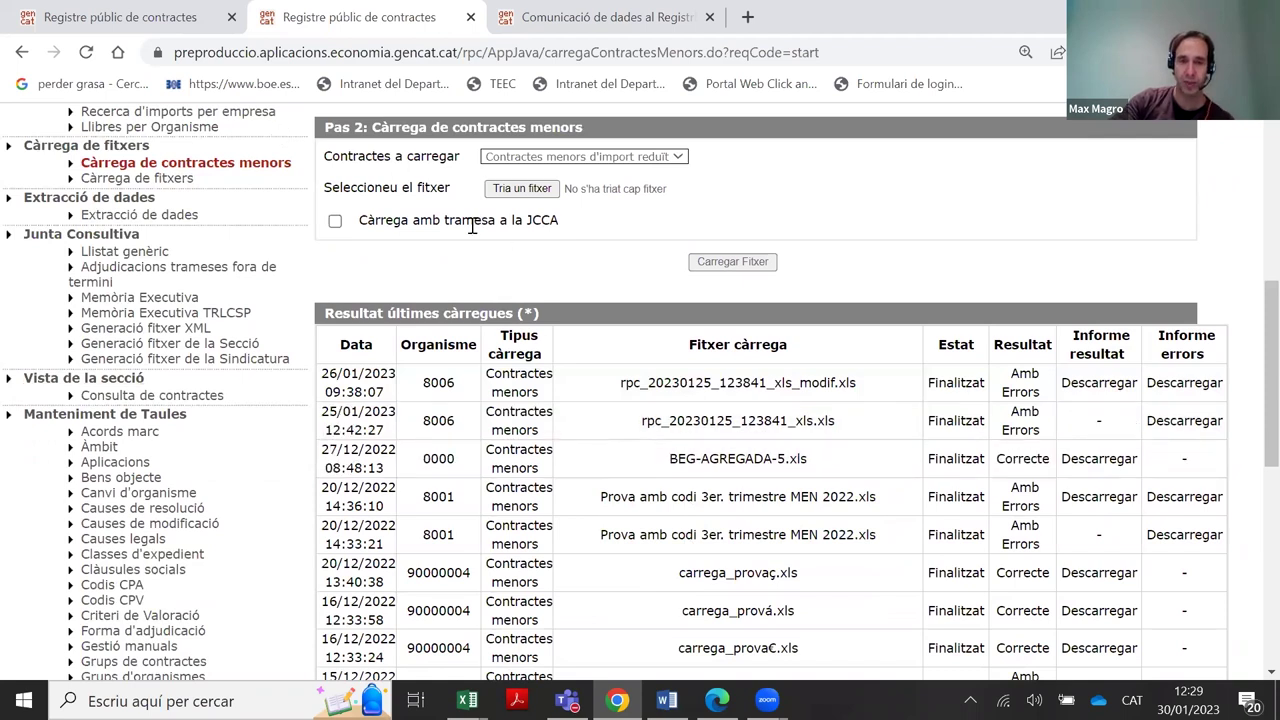
pyautogui.click(336, 221)
pyautogui.click(336, 221)
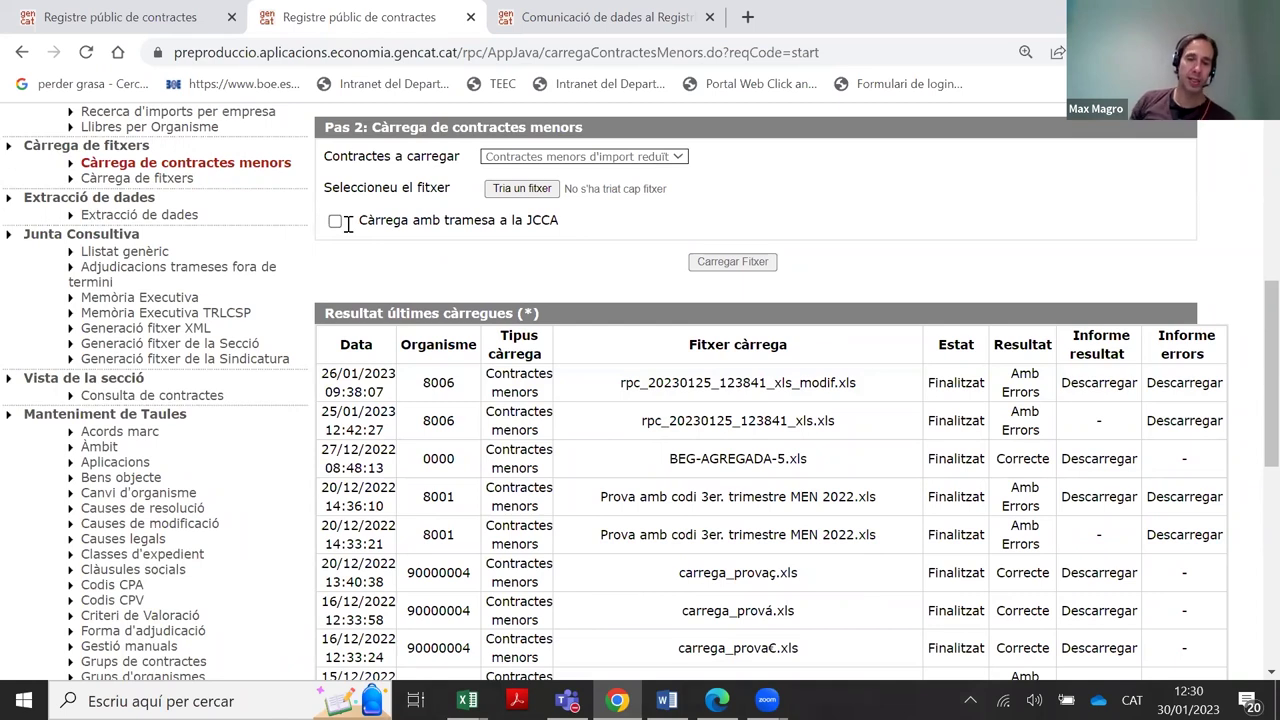
pyautogui.scroll(1, 347, 222)
pyautogui.click(336, 322)
pyautogui.click(358, 322)
pyautogui.click(364, 322)
pyautogui.click(396, 325)
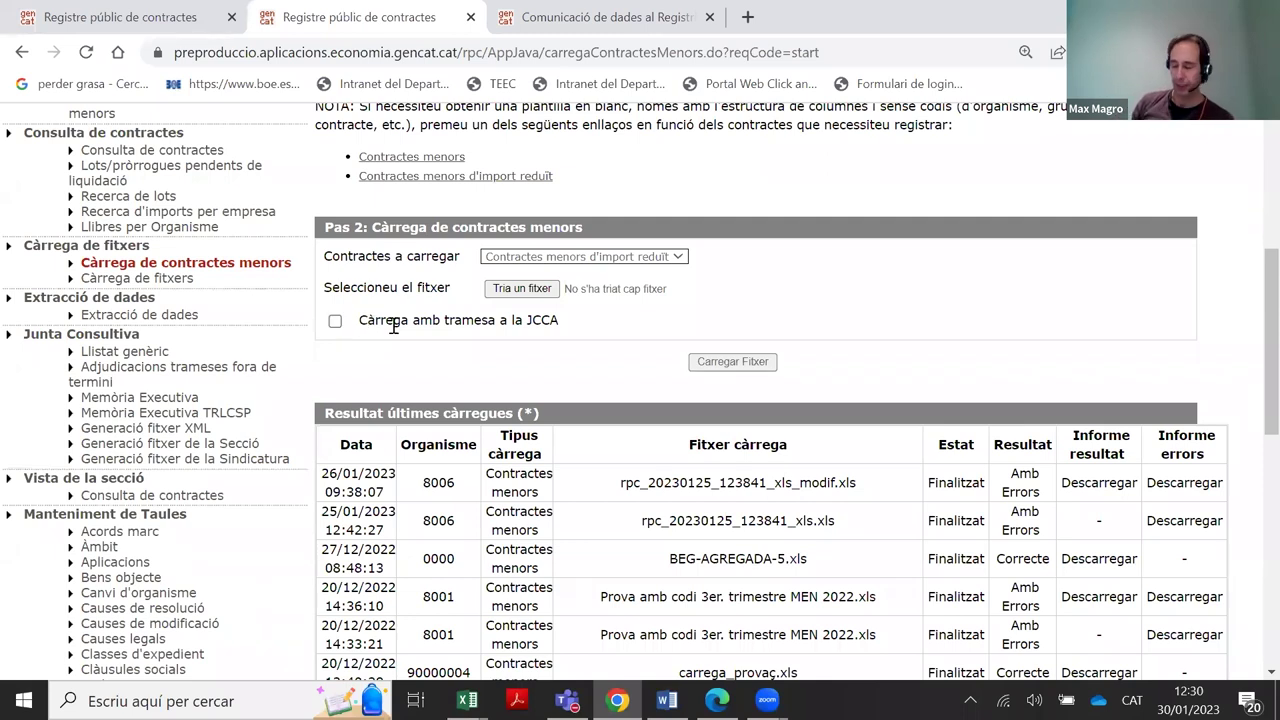
# Download the result report of the BEG-AGREGADA-5.xls load from the latest loads list and open it in Excel
pyautogui.scroll(-2, 413, 330)
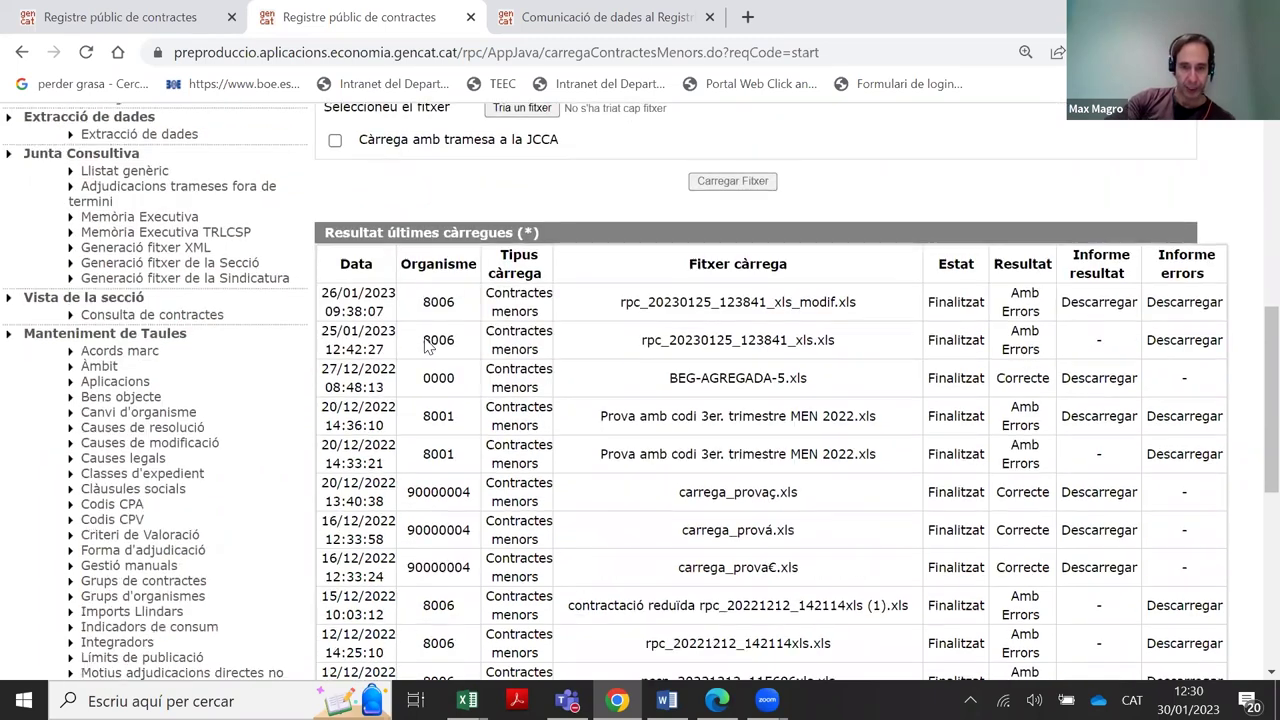
pyautogui.scroll(2, 449, 348)
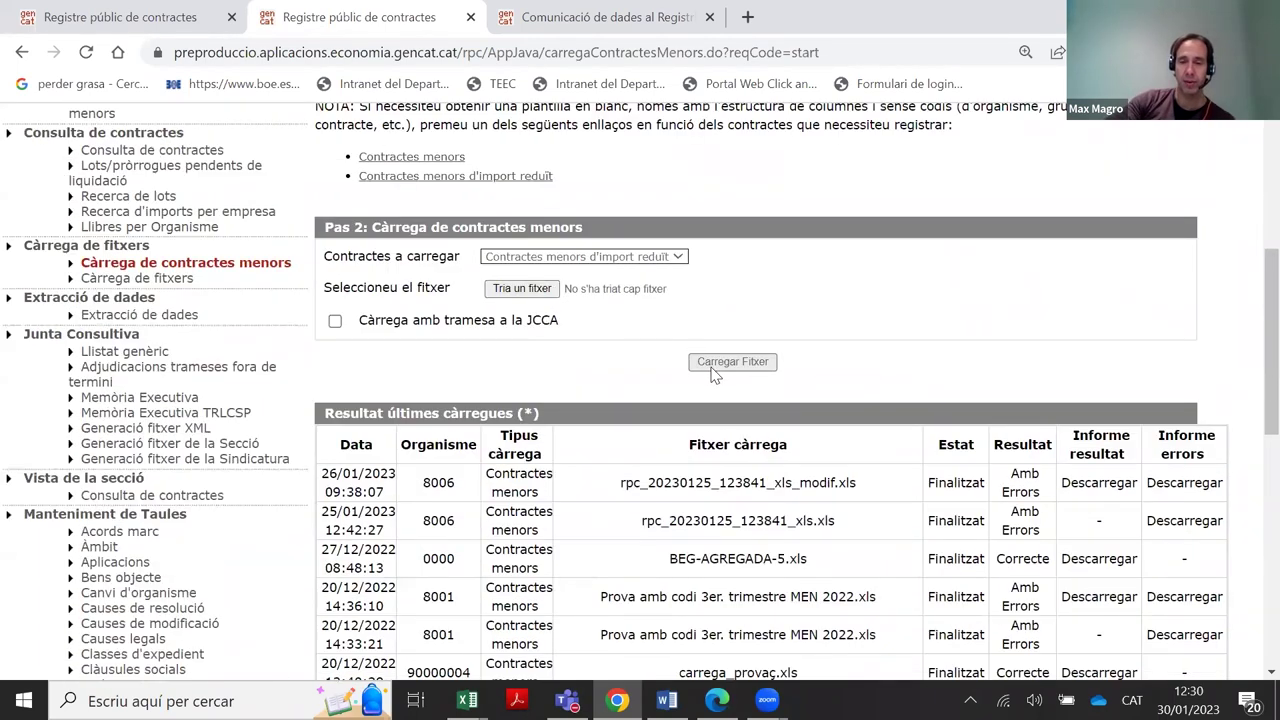
pyautogui.scroll(-1, 712, 376)
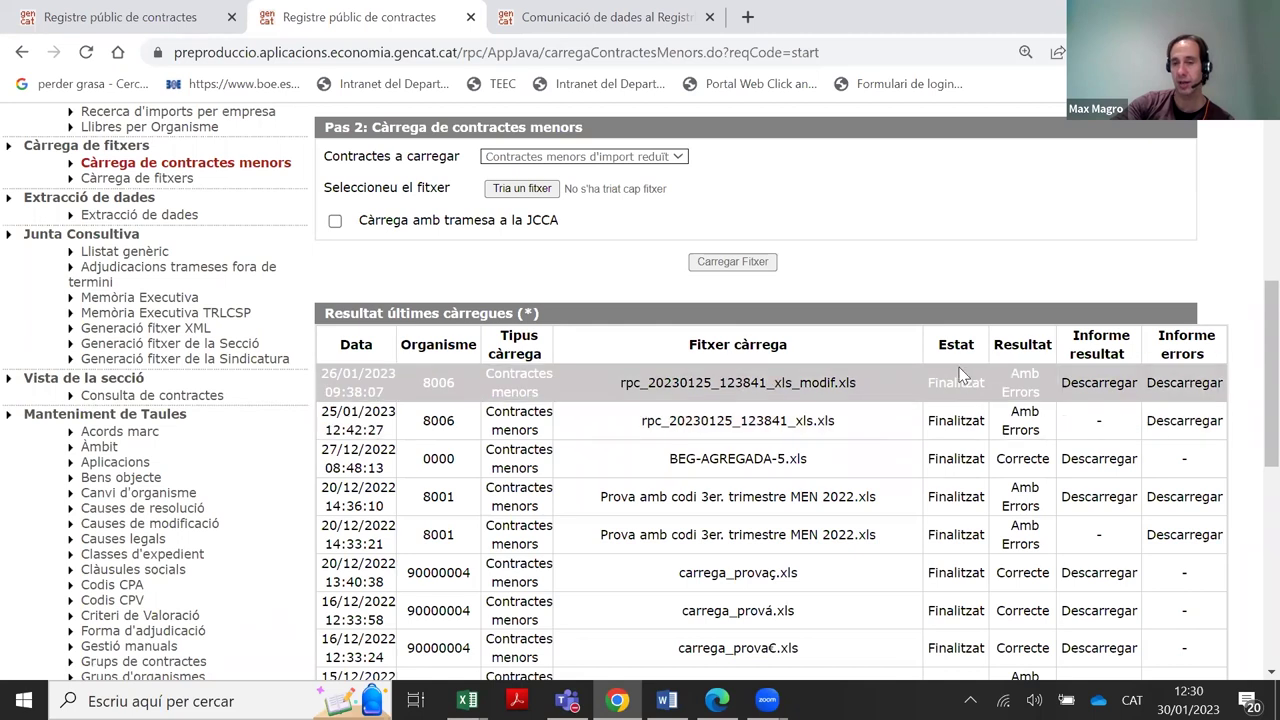
pyautogui.scroll(-2, 962, 368)
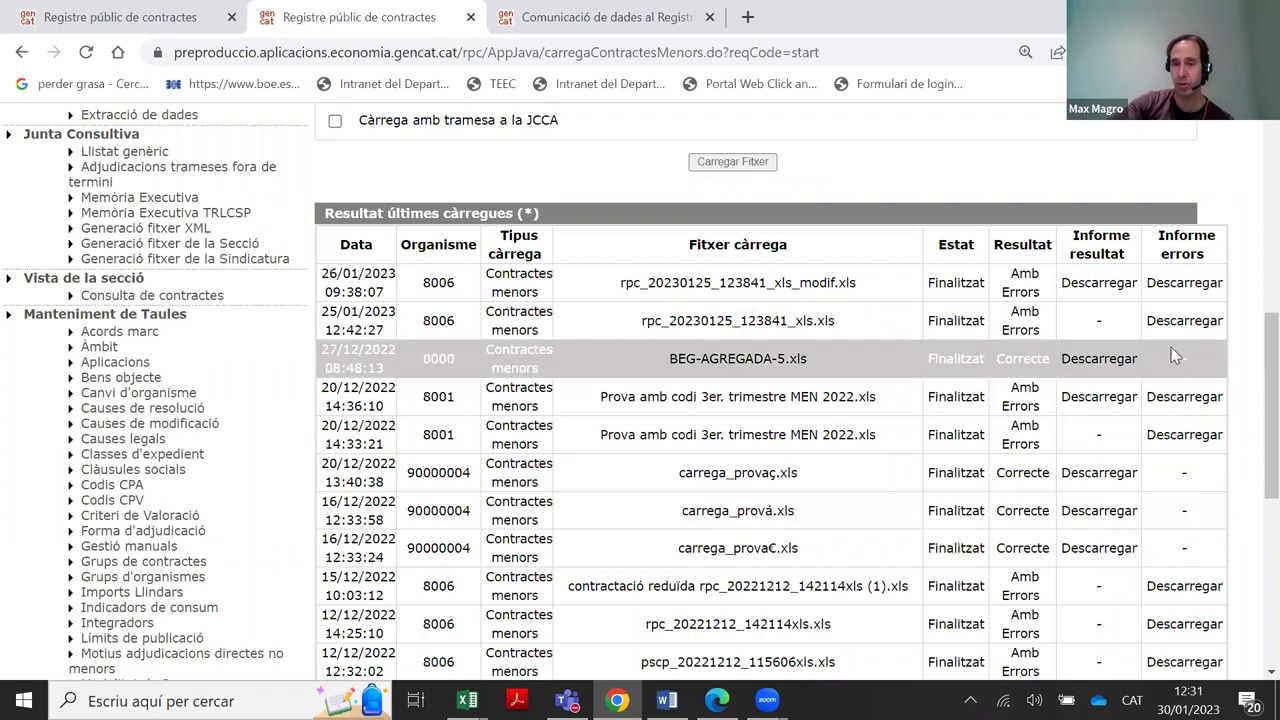
pyautogui.click(1112, 368)
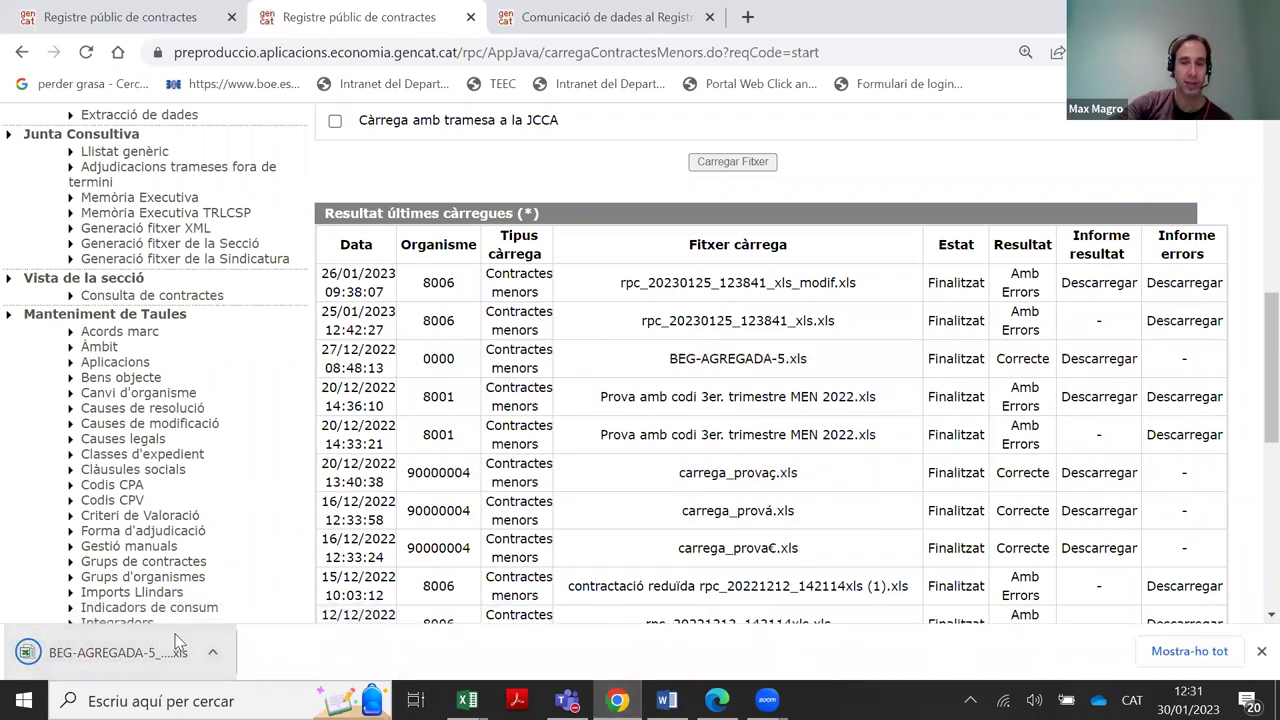
pyautogui.click(176, 641)
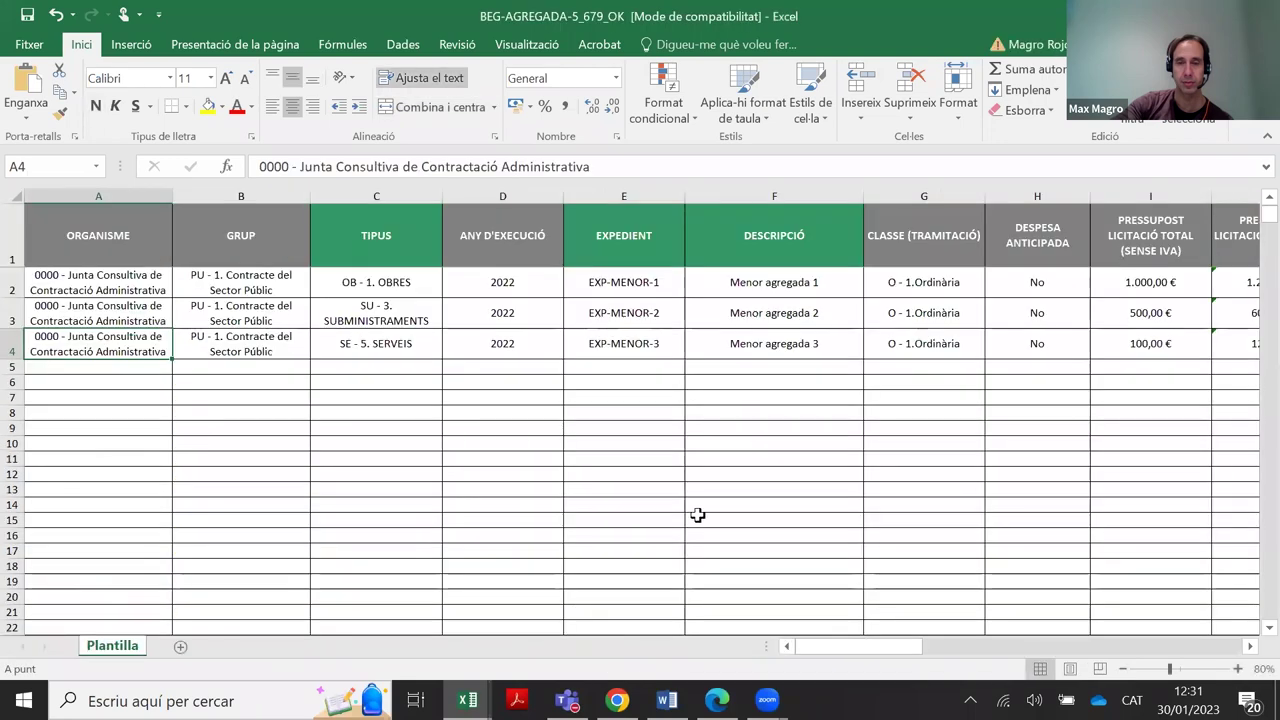
# Examine the identifiers in the IDENTIFICADOR column at the end of the report, widening the column to read them
pyautogui.moveTo(829, 654); pyautogui.dragTo(997, 666)
pyautogui.moveTo(1199, 198); pyautogui.dragTo(1228, 197)
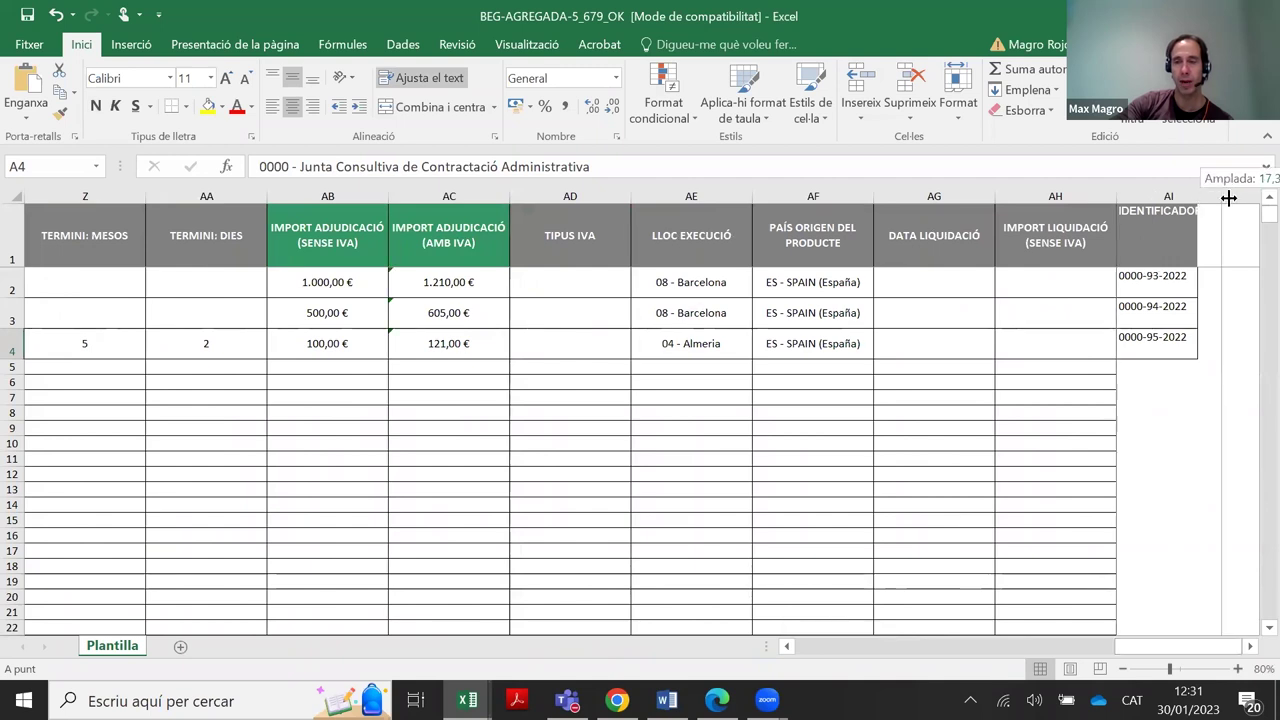
pyautogui.click(1125, 196)
pyautogui.moveTo(1111, 195); pyautogui.dragTo(1077, 195)
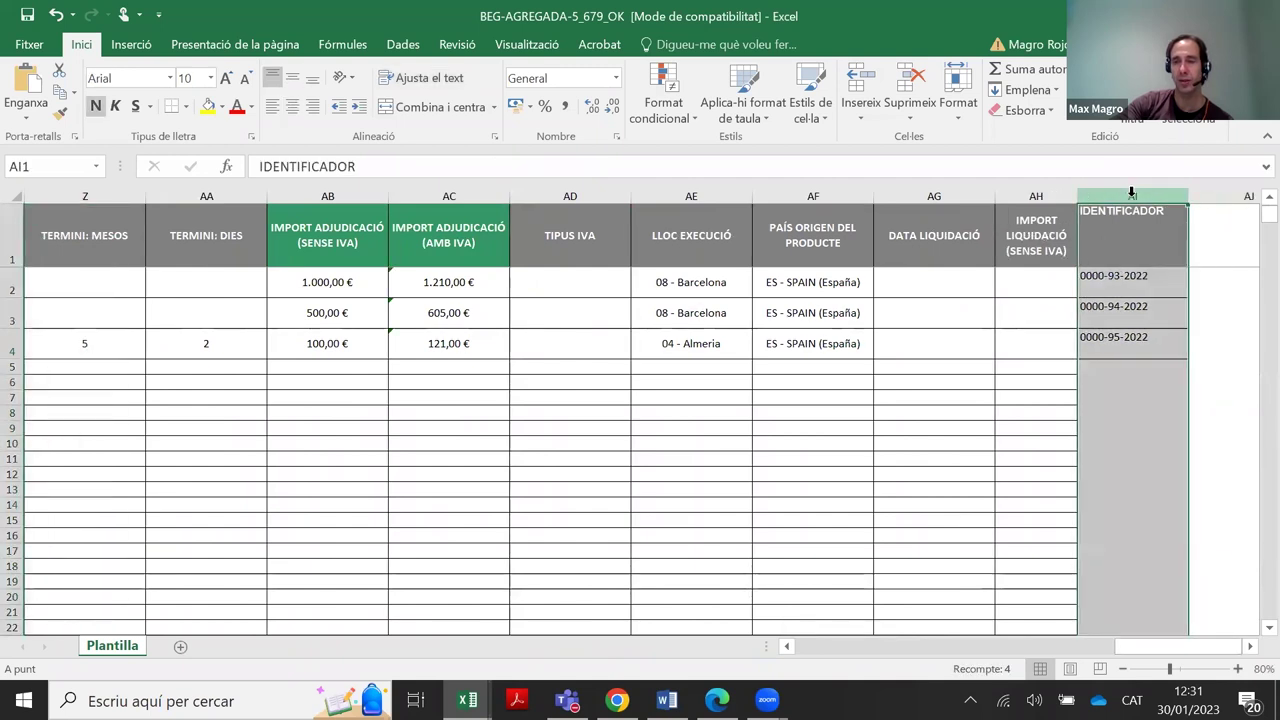
pyautogui.moveTo(1186, 193); pyautogui.dragTo(1231, 190)
pyautogui.click(1167, 277)
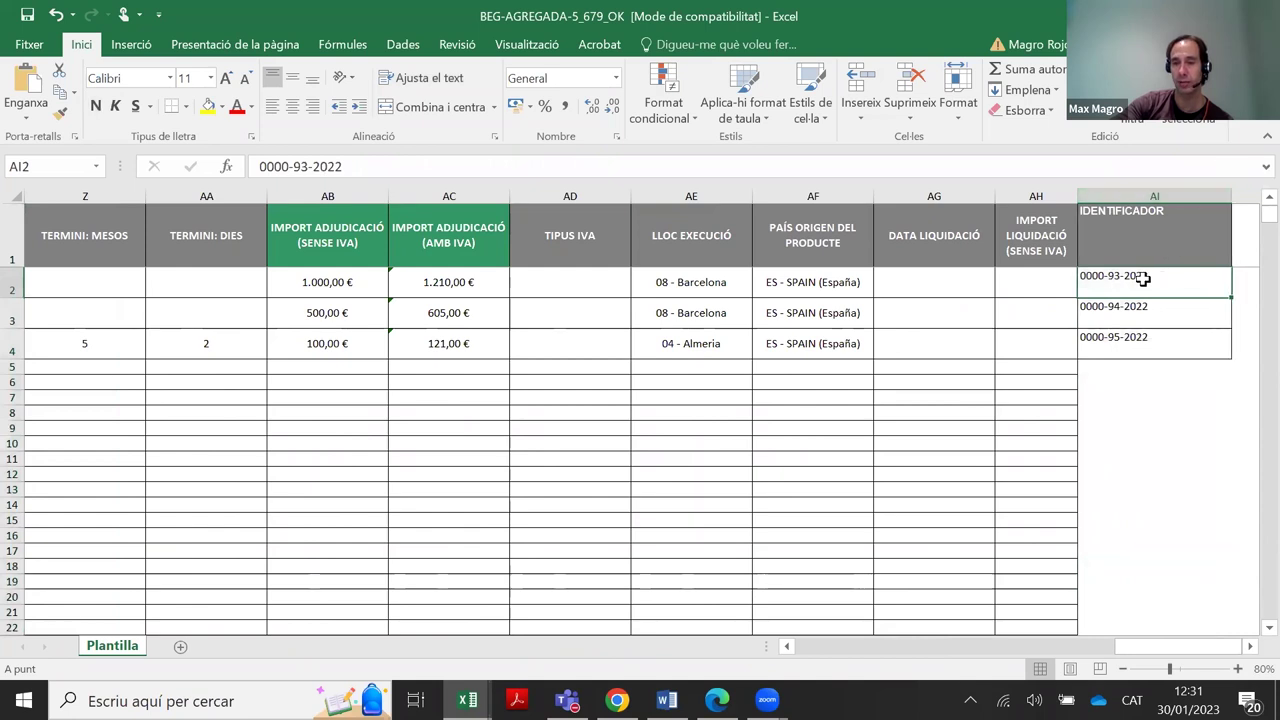
pyautogui.moveTo(1076, 205); pyautogui.dragTo(1101, 205)
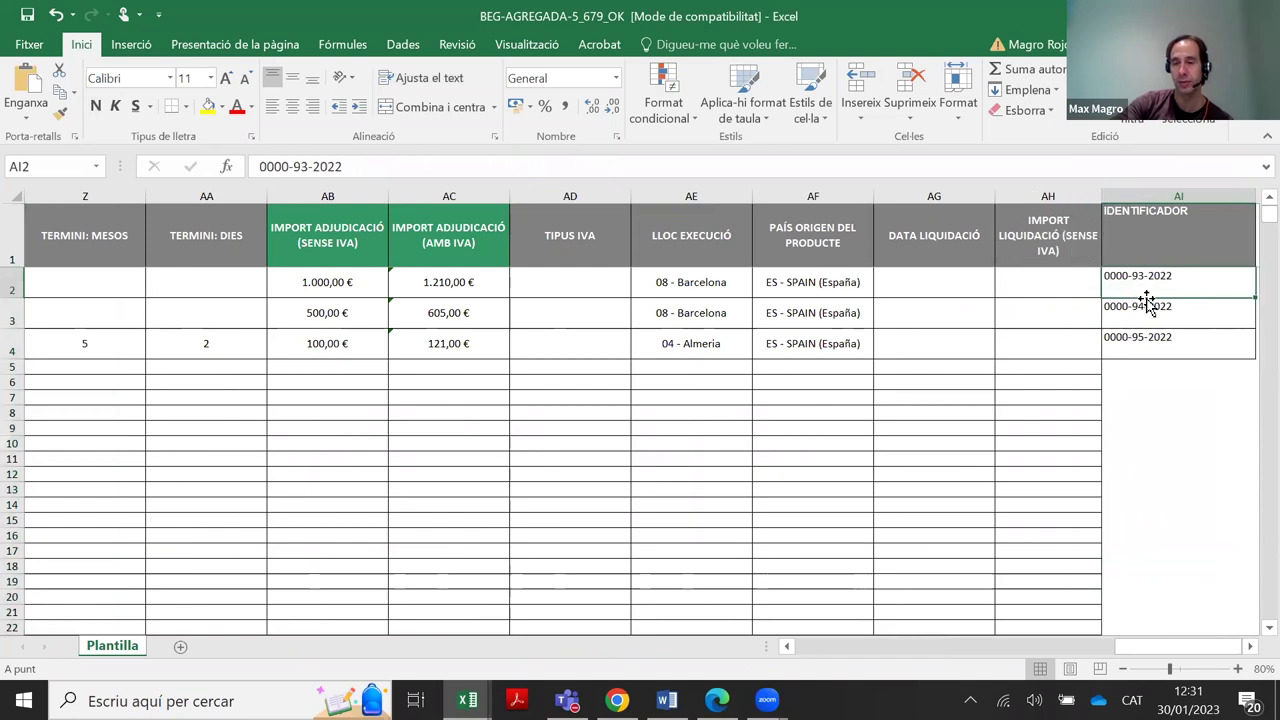
pyautogui.click(1167, 283)
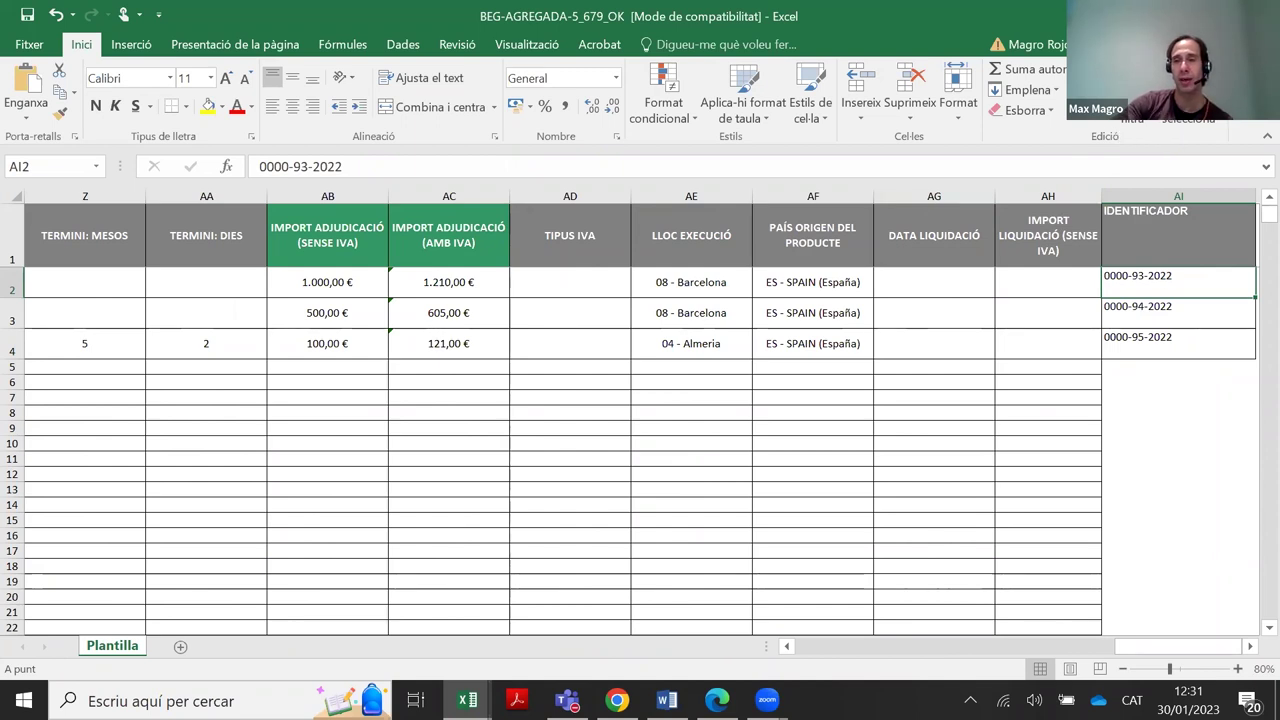
# Close the BEG-AGREGADA-5 result report and the minor contracts load instructions workbook without saving either
pyautogui.click(1258, 15)
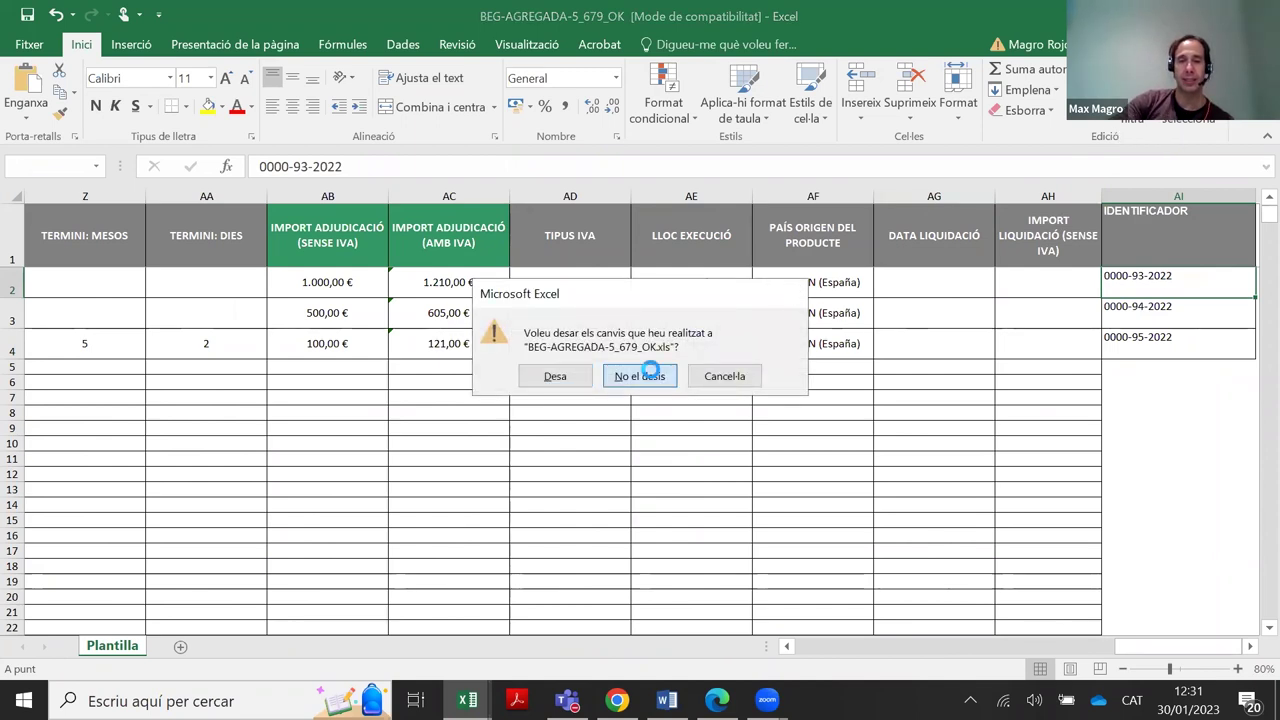
pyautogui.click(640, 373)
pyautogui.hotkey('ctrl', 'w')
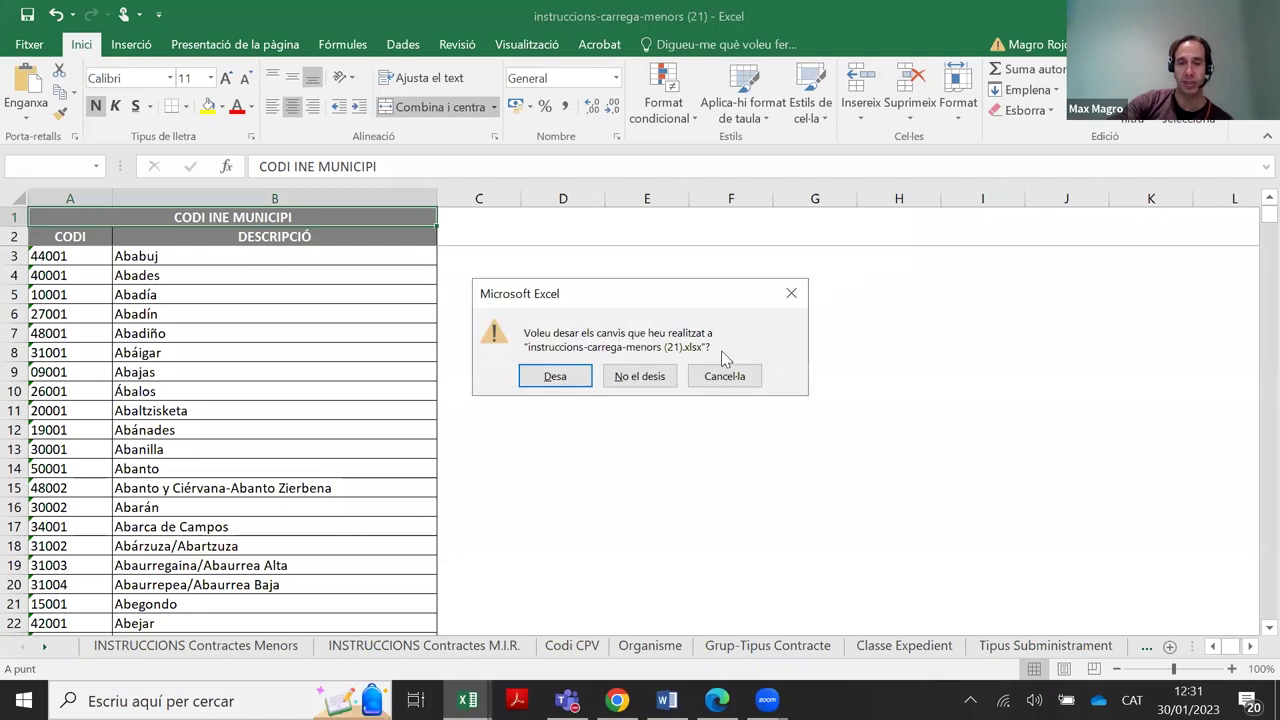
pyautogui.click(640, 376)
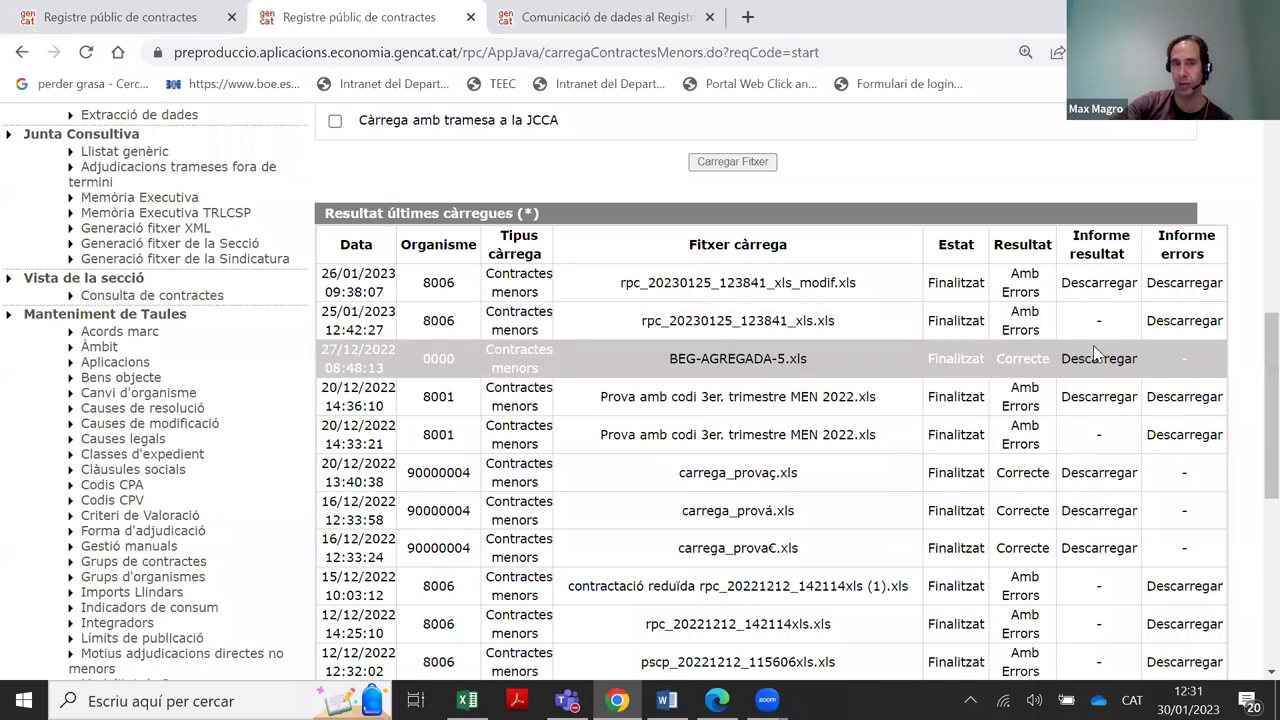
# Download the errors report of the rpc_20230125_123841_xls.xls load and open it in Excel
pyautogui.scroll(1, 945, 429)
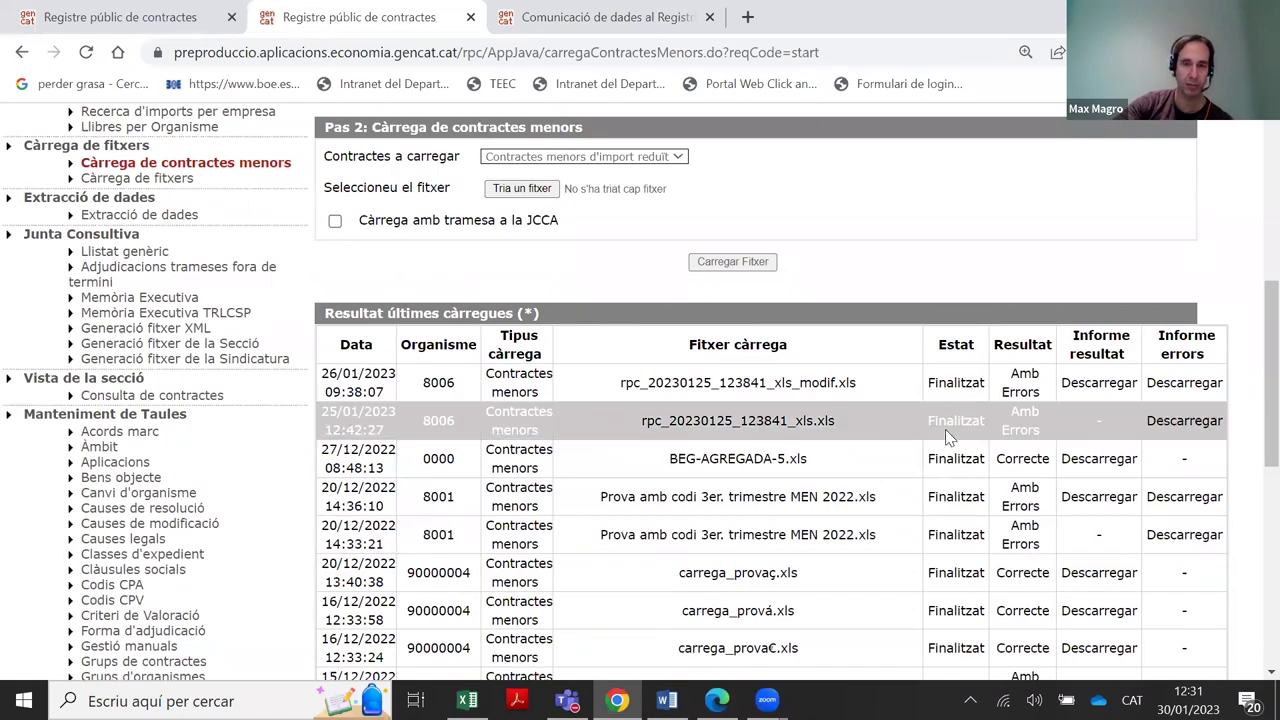
pyautogui.scroll(-1, 945, 429)
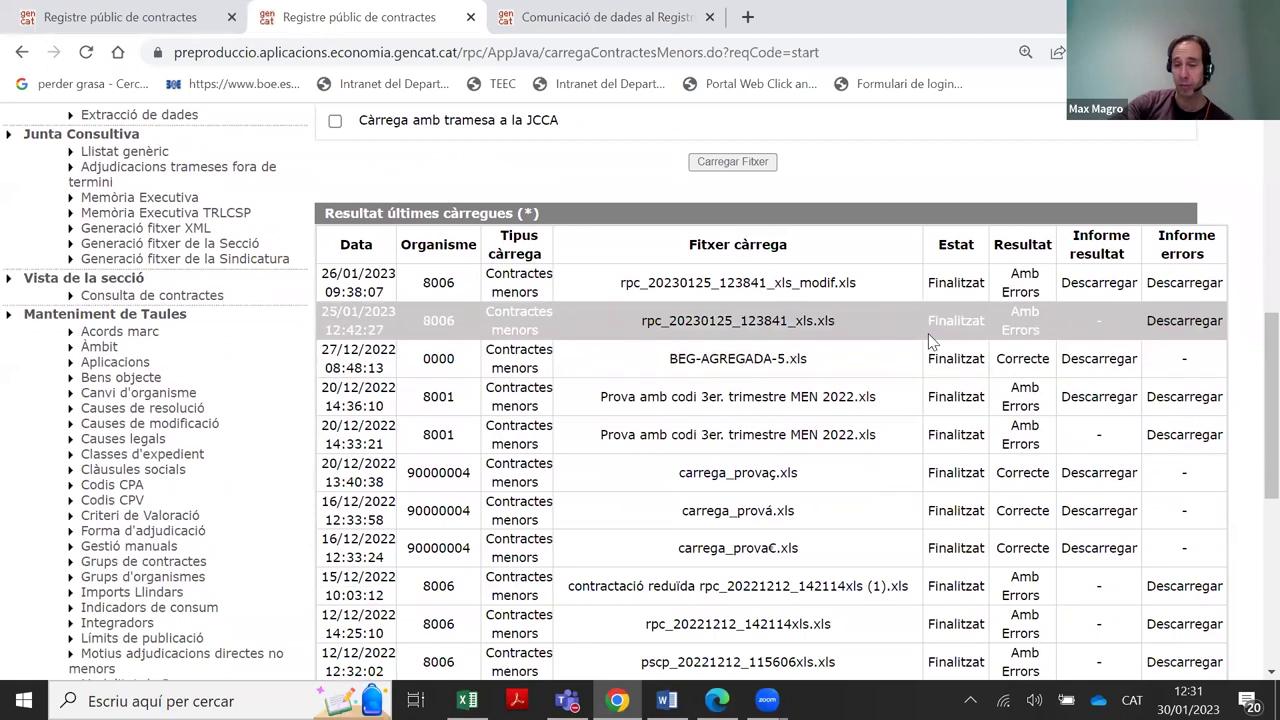
pyautogui.moveTo(1015, 311); pyautogui.dragTo(1043, 325)
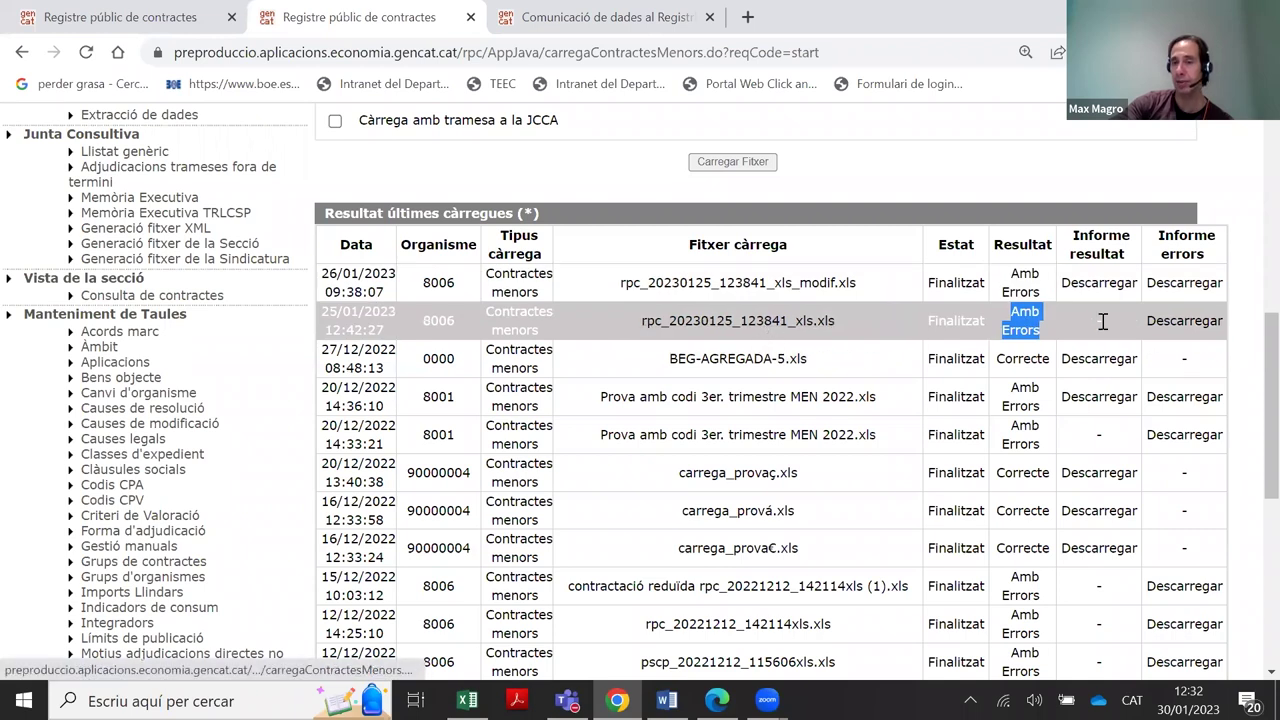
pyautogui.click(1196, 330)
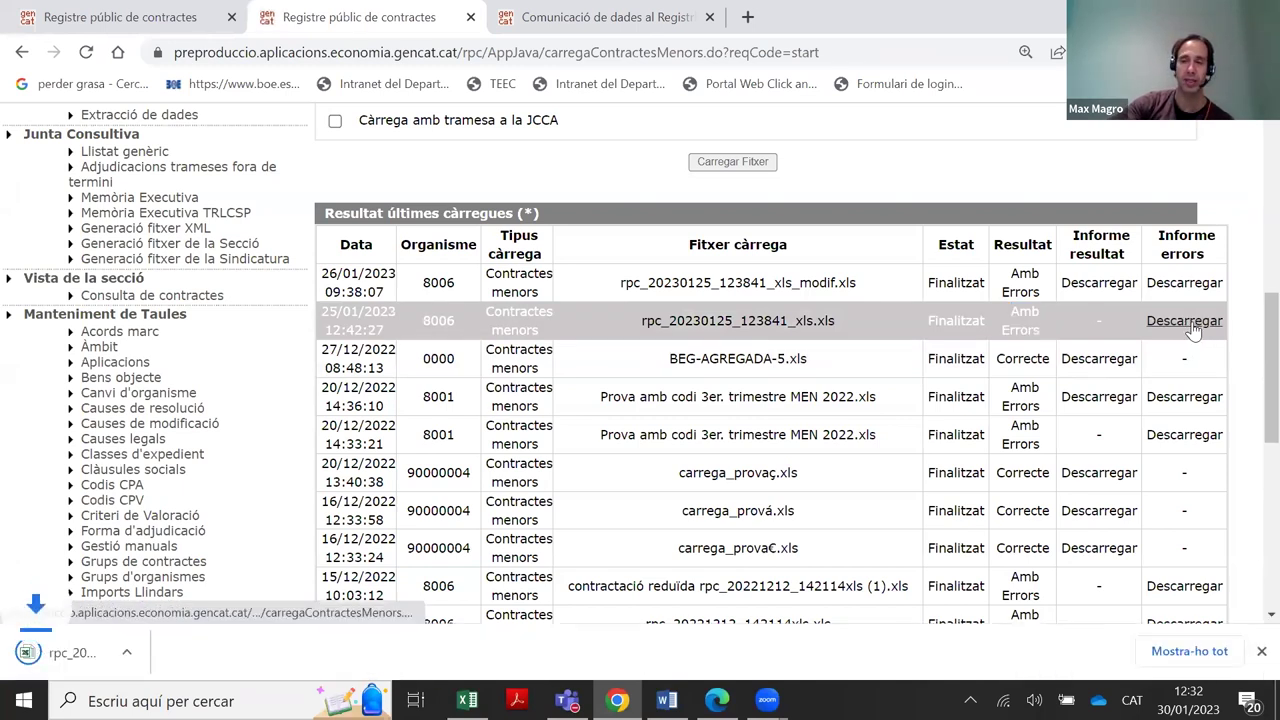
pyautogui.click(180, 632)
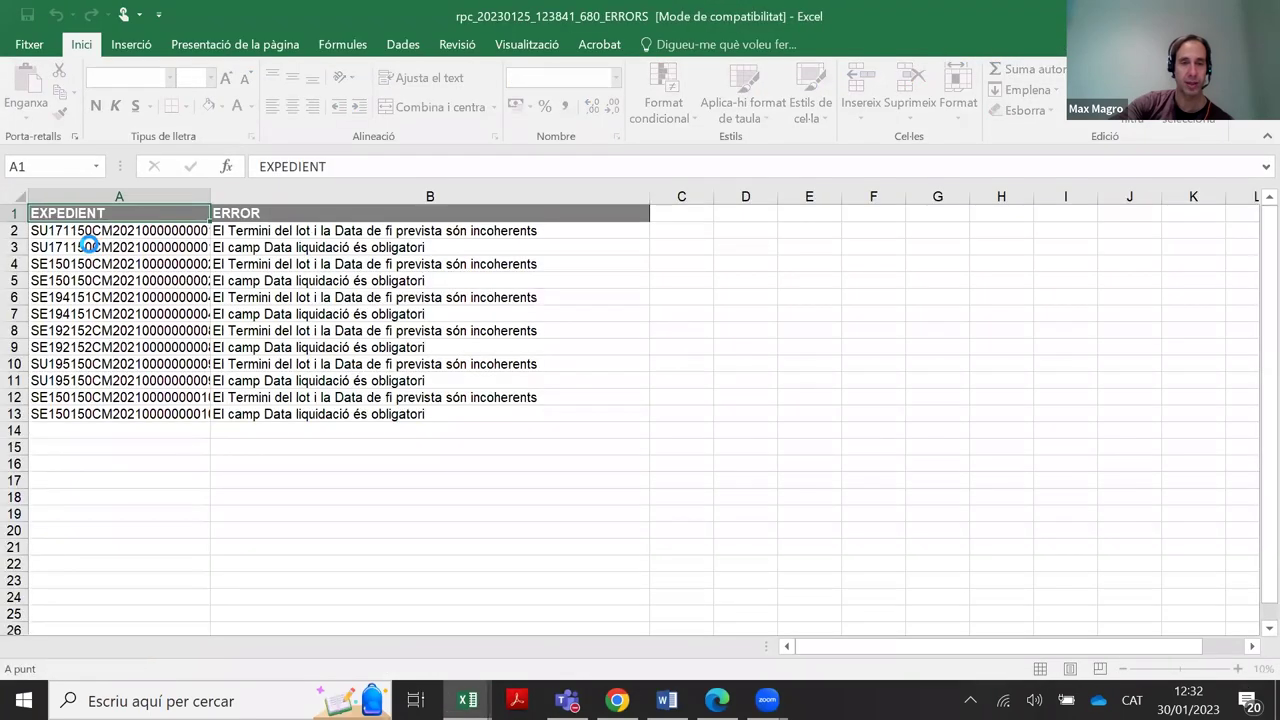
# Examine the file numbers and their error descriptions in the errors report, widening the EXPEDIENT column
pyautogui.click(89, 247)
pyautogui.click(150, 314)
pyautogui.click(420, 230)
pyautogui.click(430, 247)
pyautogui.click(448, 299)
pyautogui.click(448, 314)
pyautogui.click(449, 364)
pyautogui.click(449, 397)
pyautogui.click(449, 414)
pyautogui.click(526, 347)
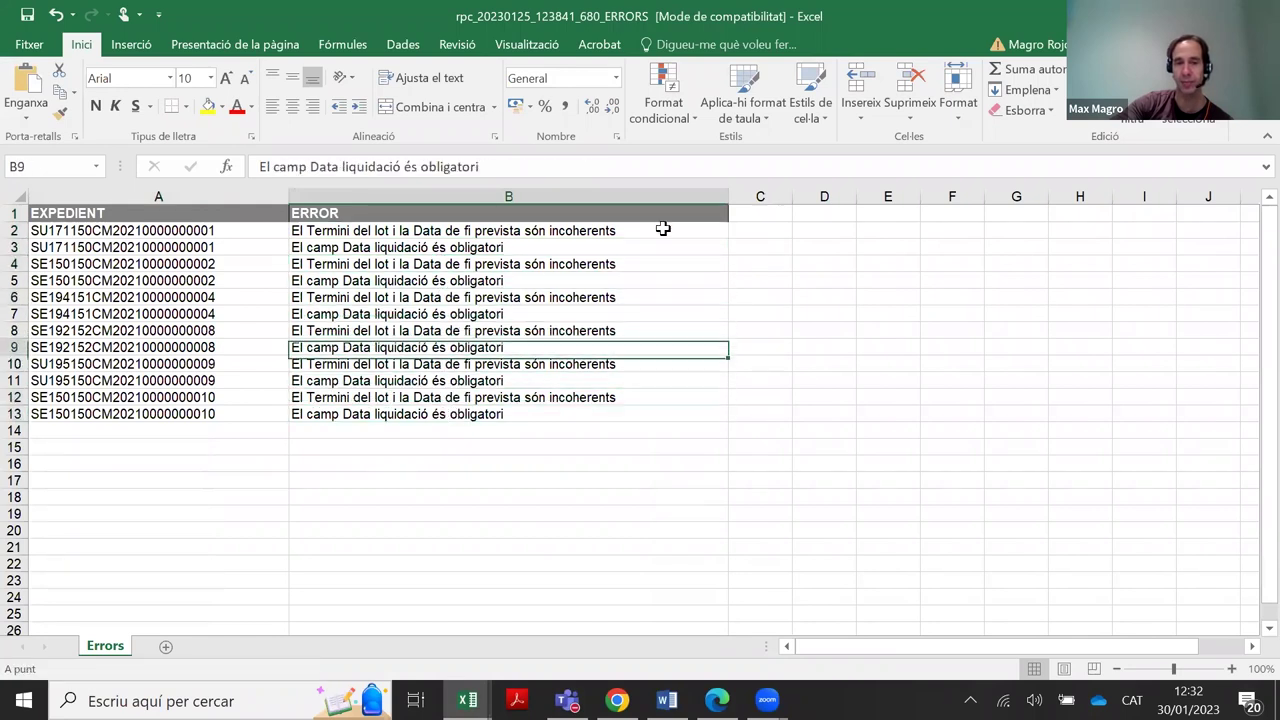
# Close the errors report without saving and return to the load page in Chrome
pyautogui.click(1257, 15)
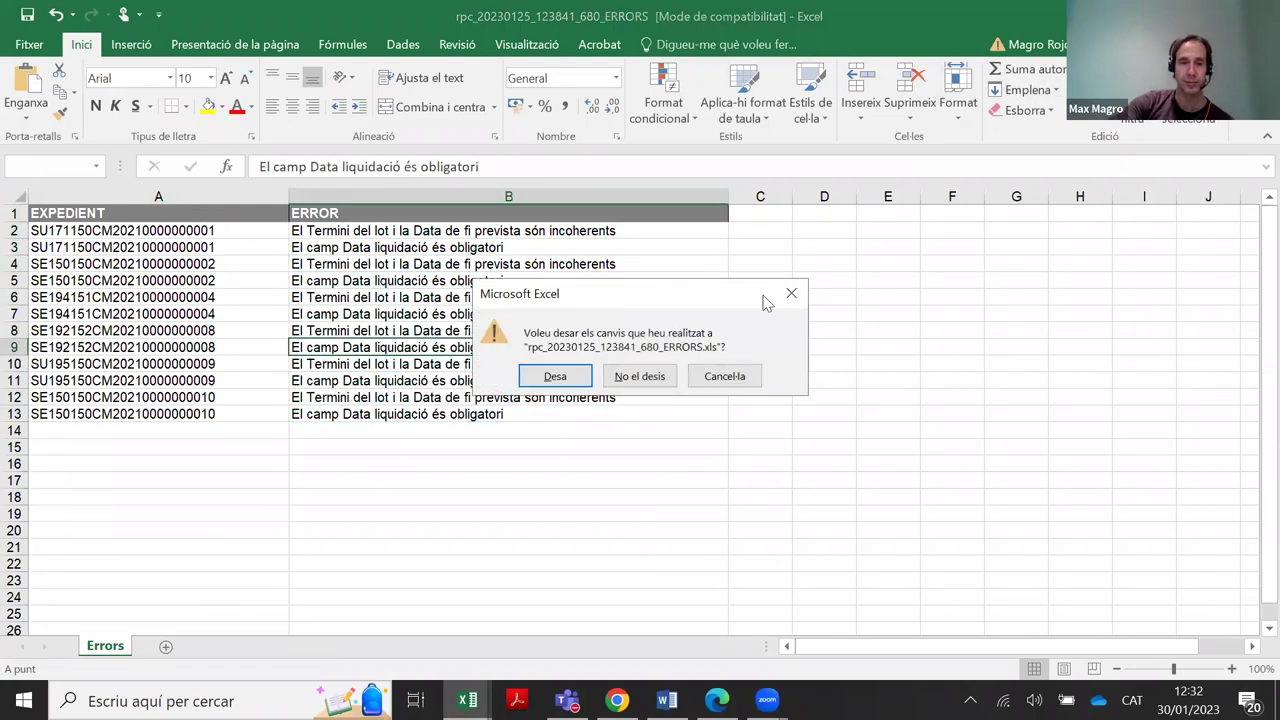
pyautogui.click(639, 376)
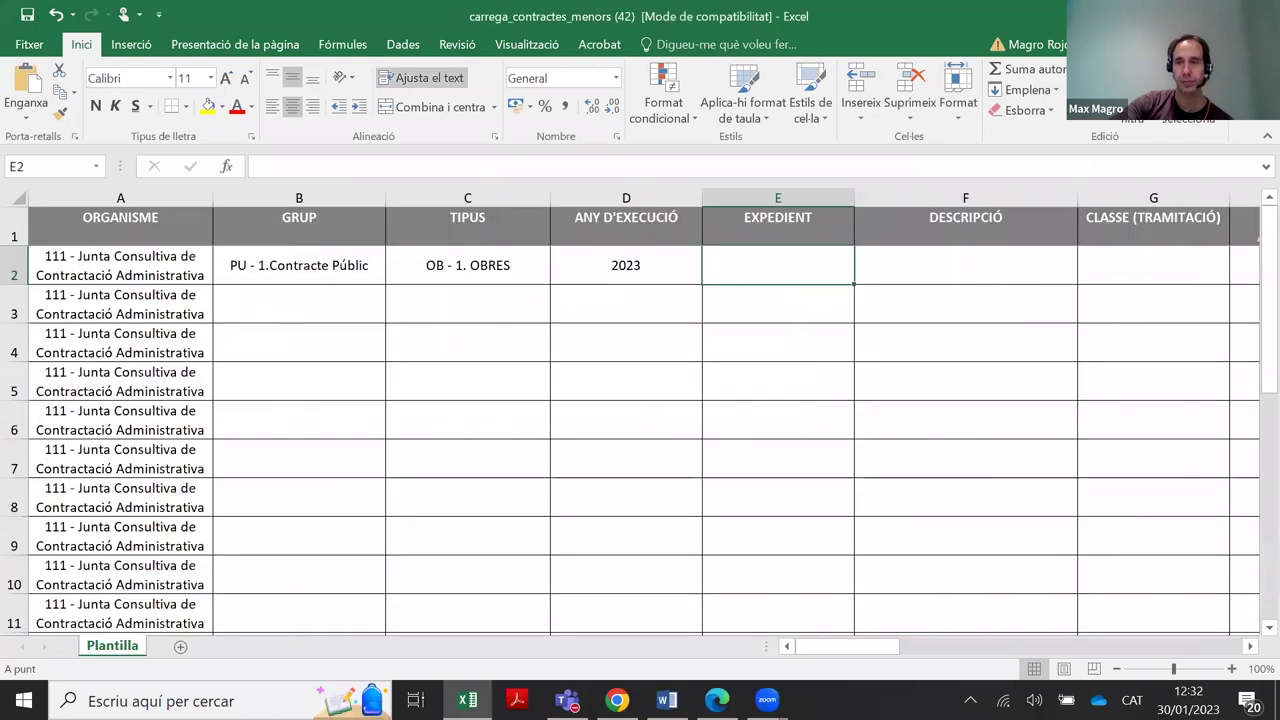
pyautogui.hotkey('alt', 'Tab')
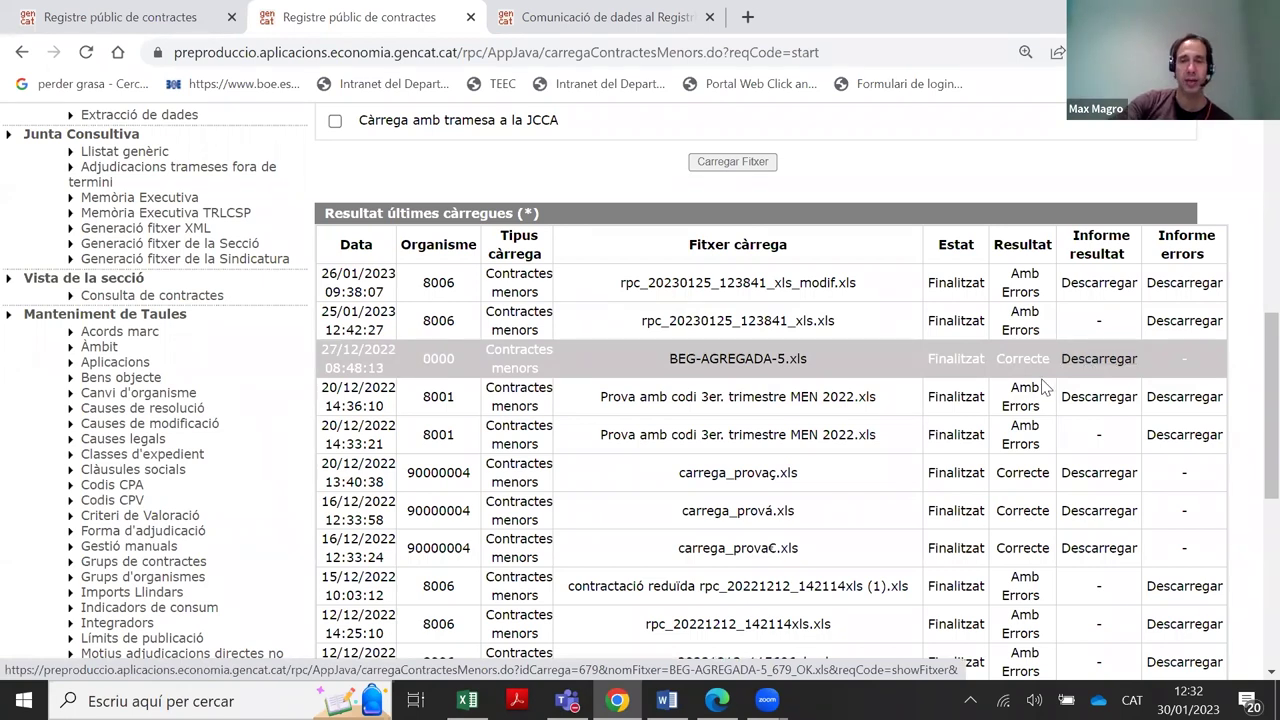
# Download the result report of the rpc_20230125_123841_xls_modif.xls load and open it in Excel
pyautogui.scroll(2, 1046, 390)
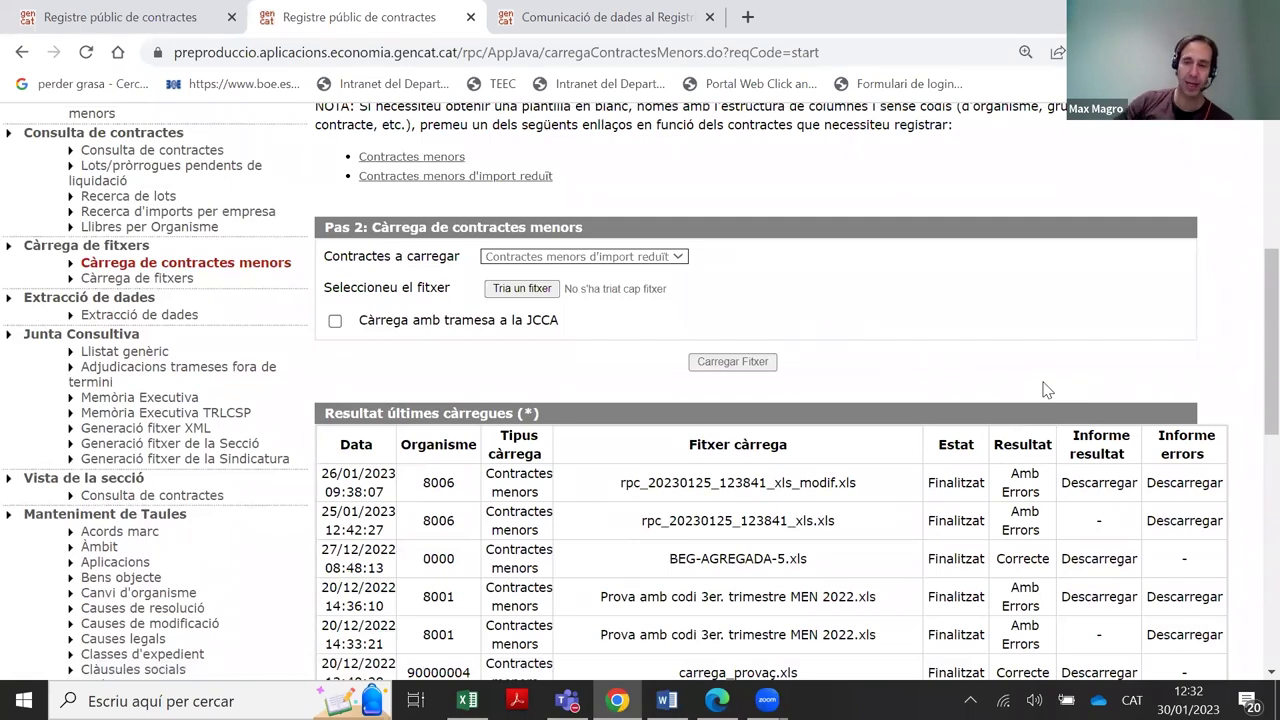
pyautogui.scroll(-1, 943, 334)
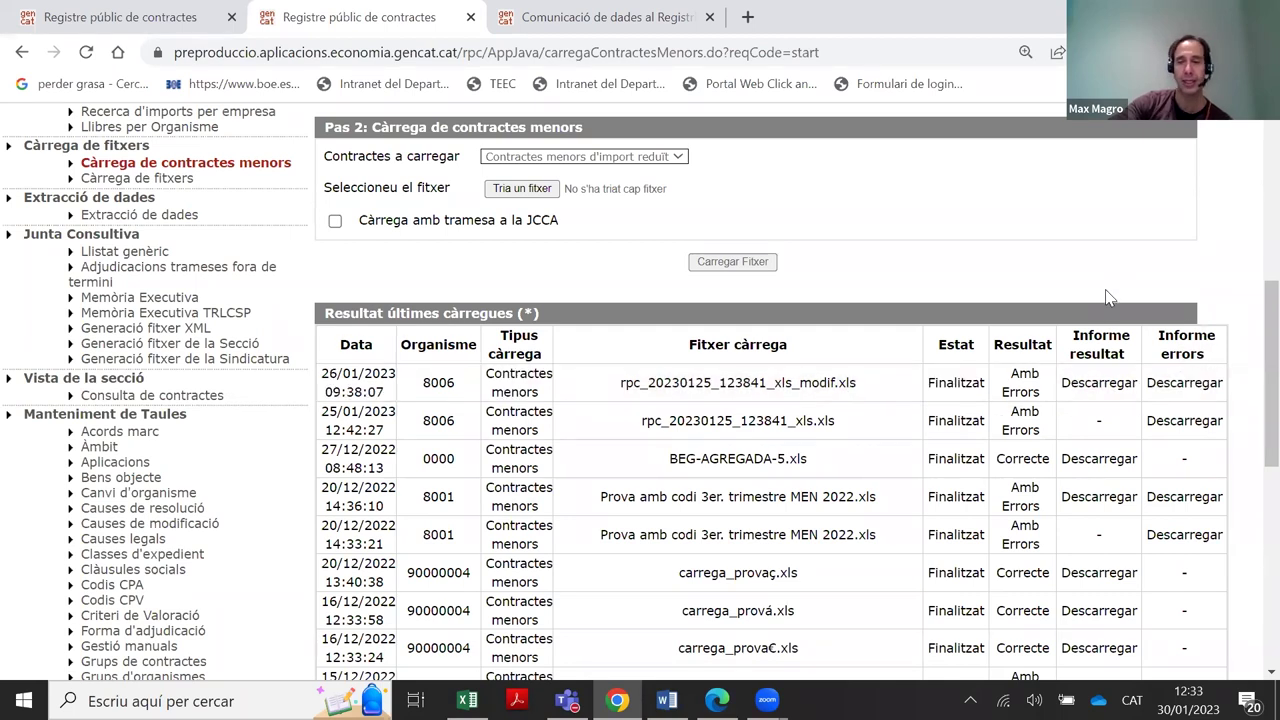
pyautogui.click(1097, 386)
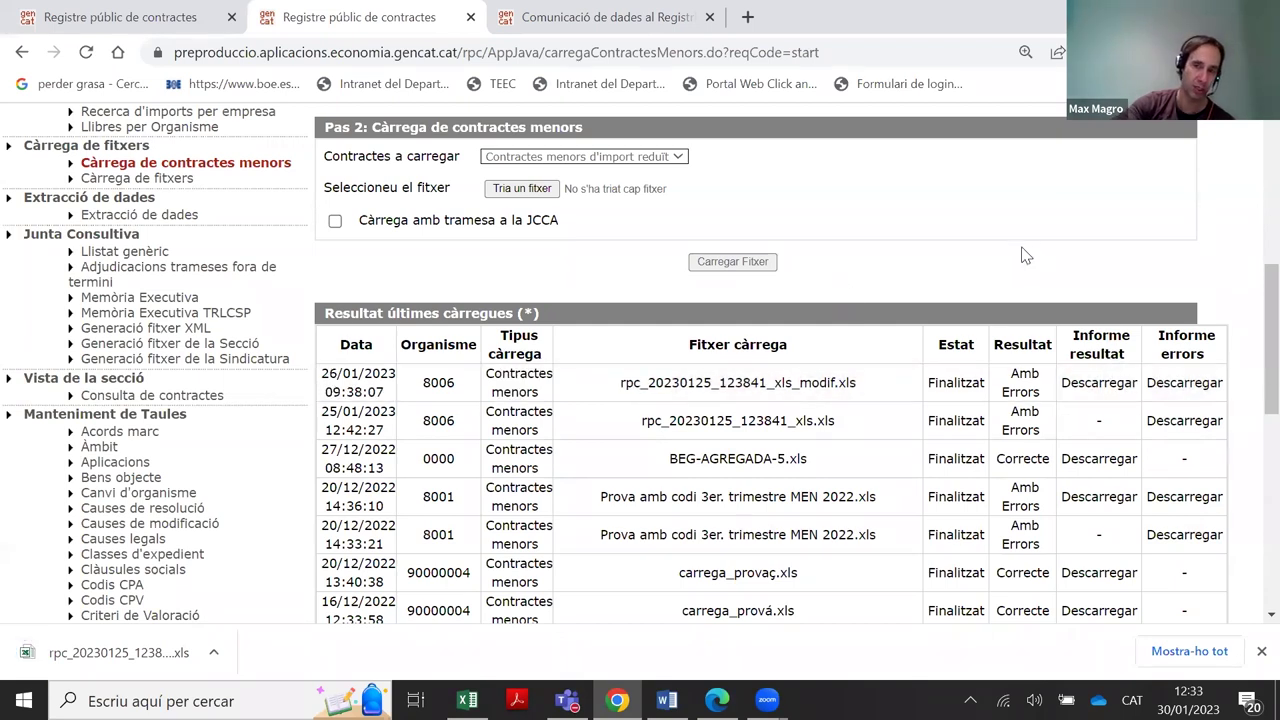
pyautogui.click(119, 652)
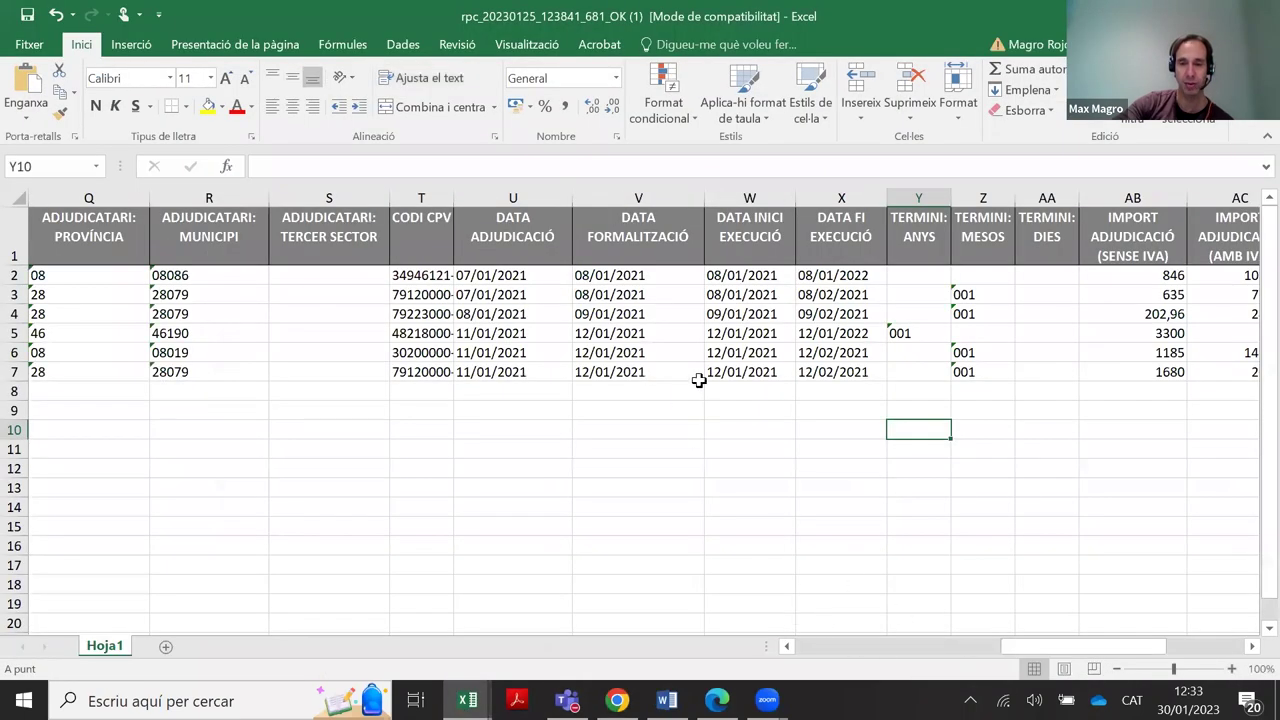
# Examine the widened IDENTIFICADOR column for the row 2 contract and select its cells in rows 3 to 7
pyautogui.moveTo(1036, 645); pyautogui.dragTo(1036, 643)
pyautogui.click(1160, 275)
pyautogui.moveTo(1185, 198); pyautogui.dragTo(1222, 198)
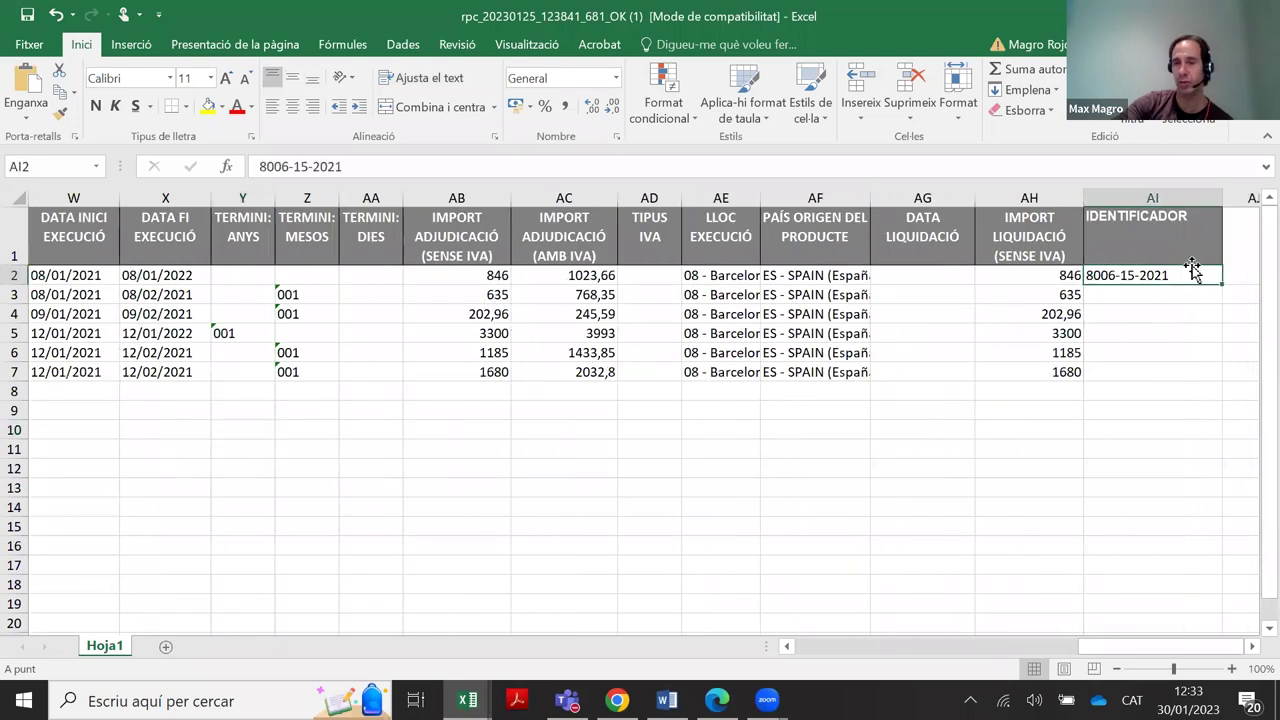
pyautogui.click(1155, 220)
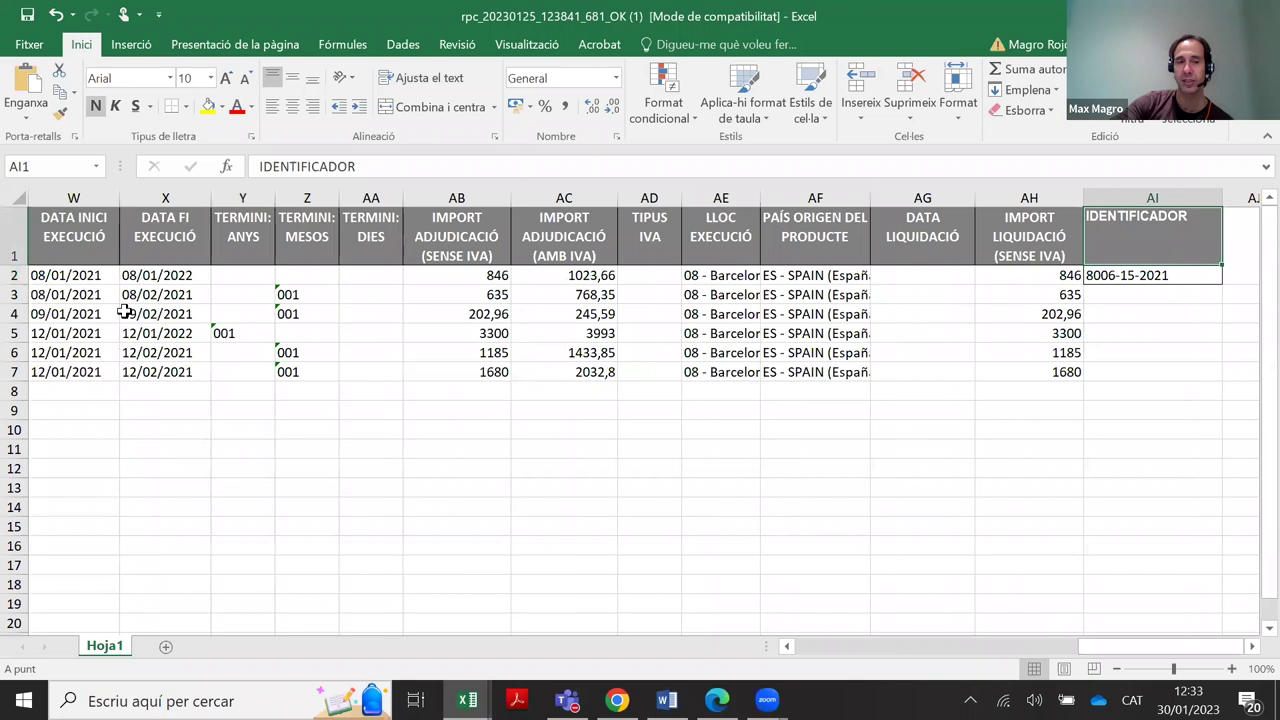
pyautogui.click(15, 275)
pyautogui.moveTo(1100, 294); pyautogui.dragTo(1123, 371)
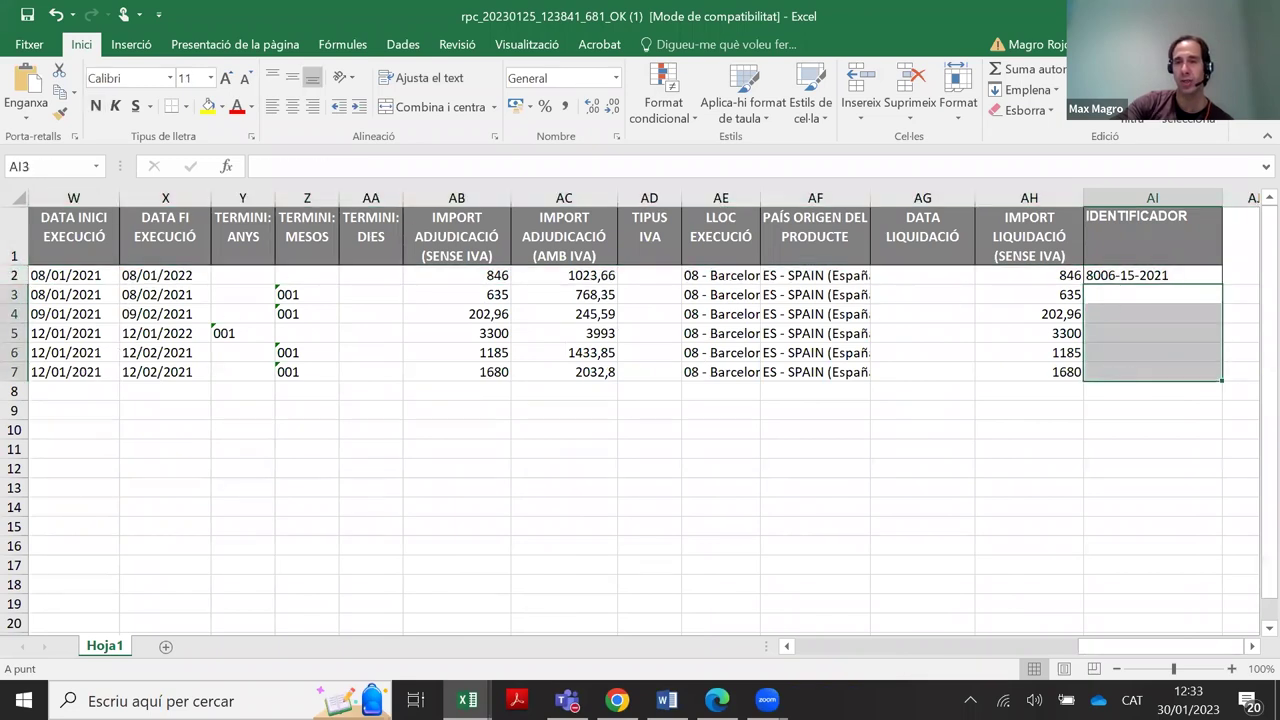
# Return to the load page in Chrome and examine the "Càrrega amb tramesa a la JCCA" option, toggling it on and off and highlighting its label
pyautogui.hotkey('alt', 'Tab')
pyautogui.hotkey('alt', 'Tab')
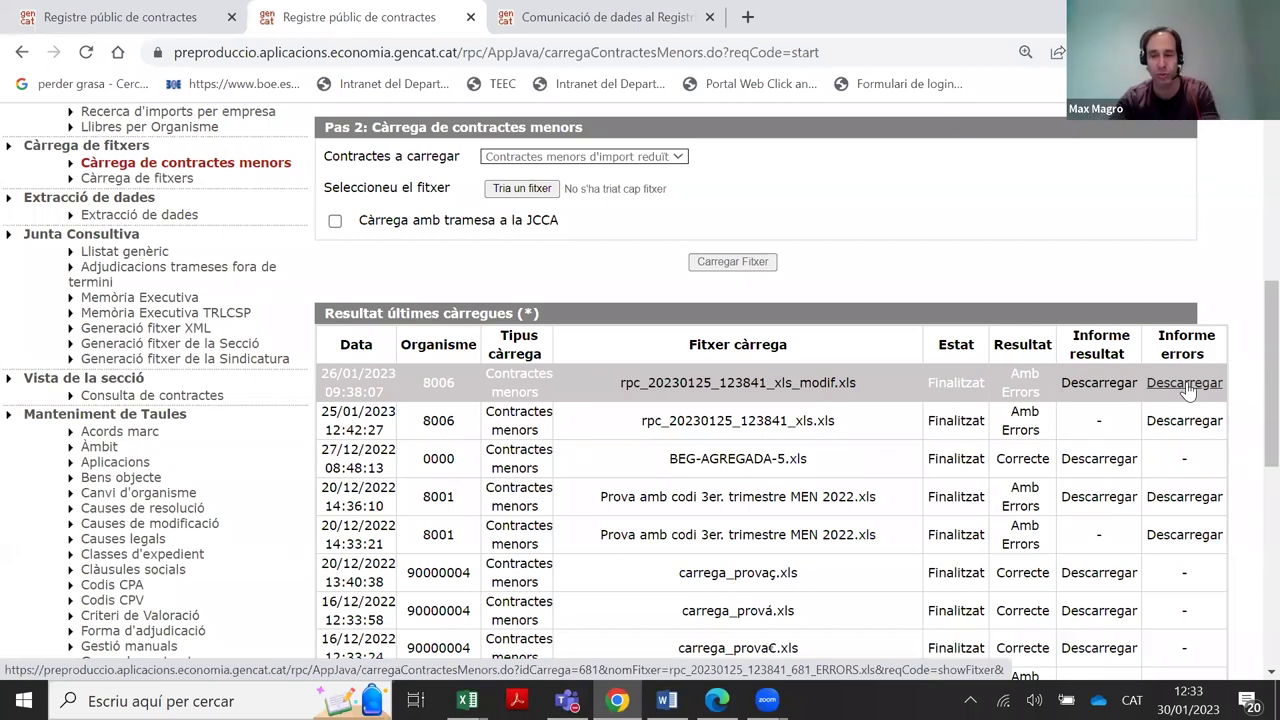
pyautogui.click(335, 220)
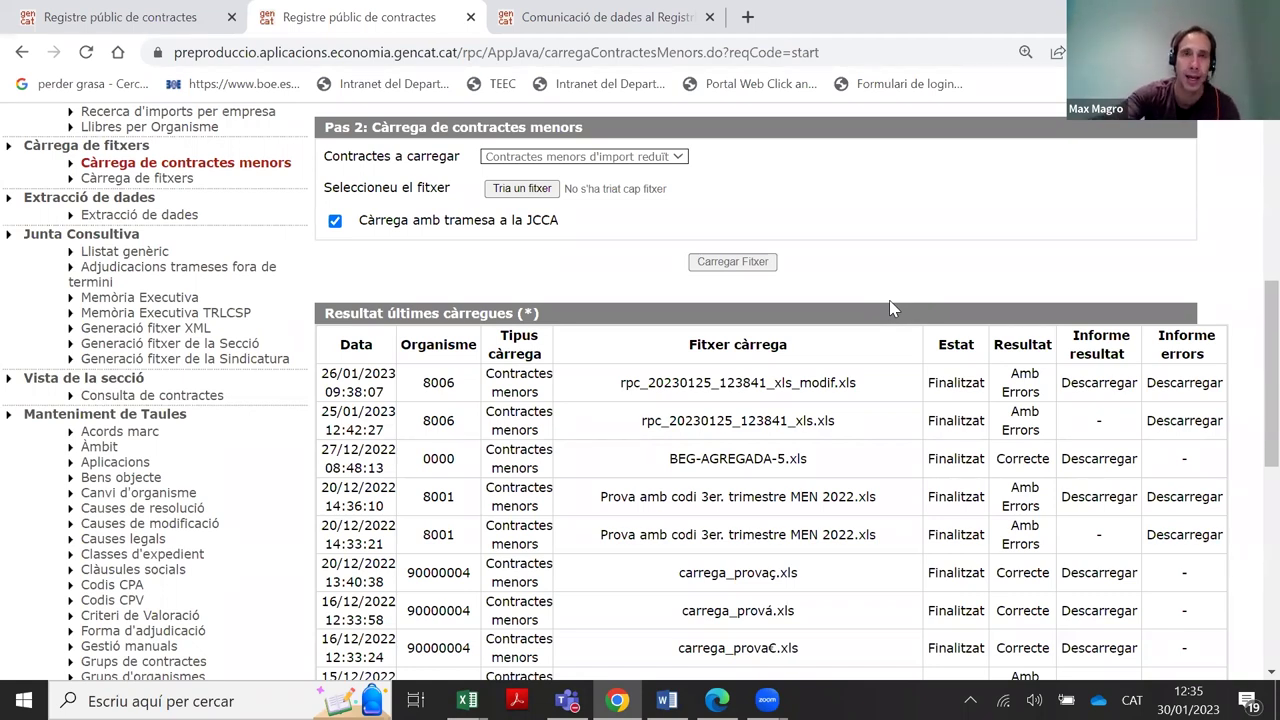
pyautogui.click(336, 224)
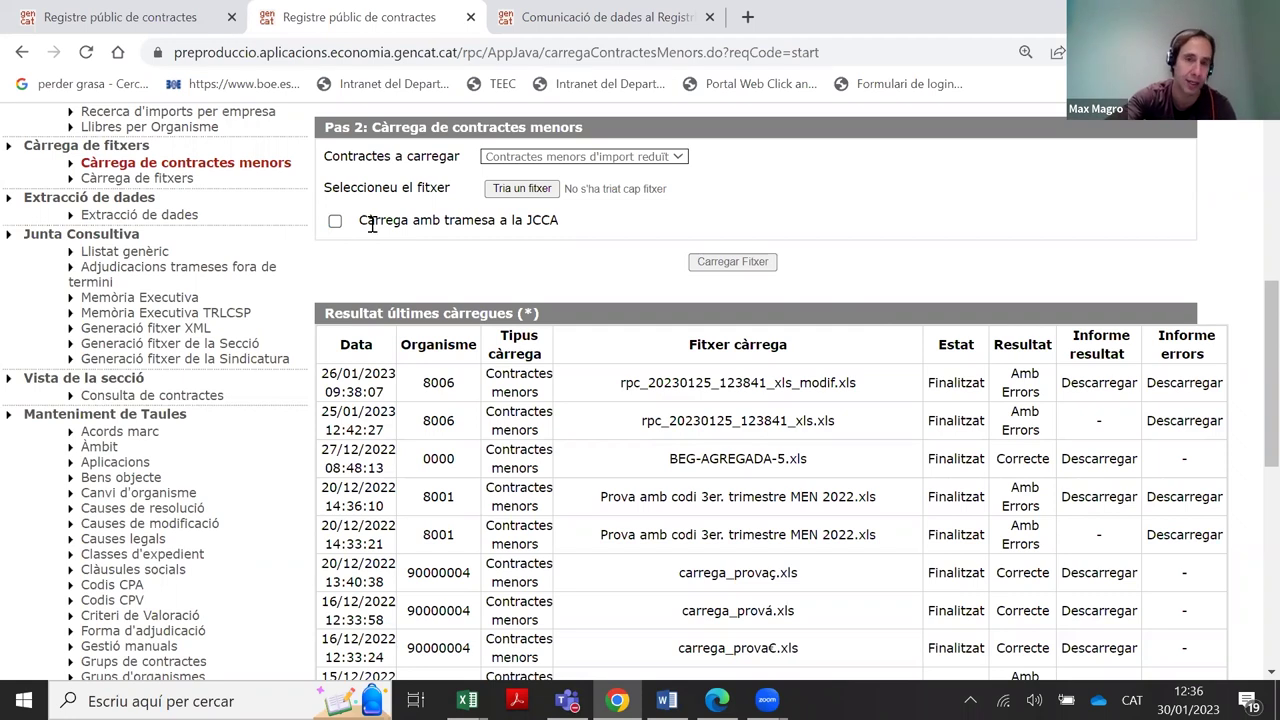
pyautogui.moveTo(371, 224); pyautogui.dragTo(588, 237)
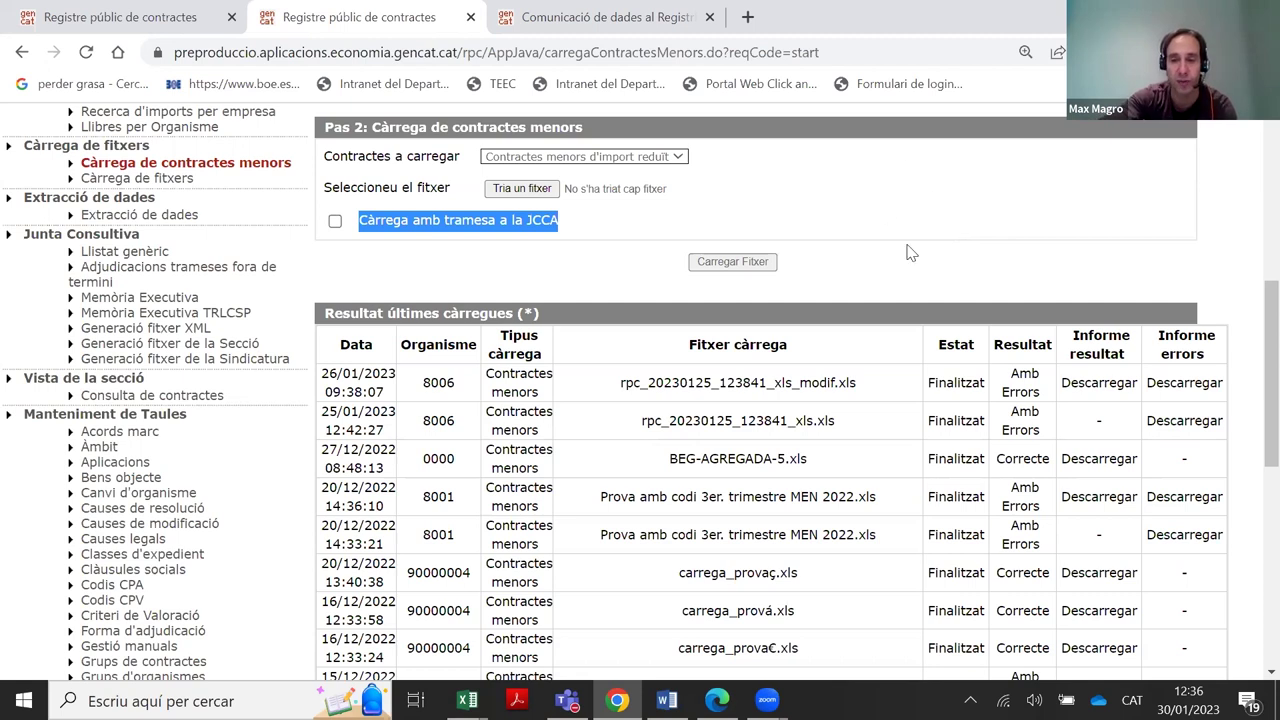
# Examine the BEG-AGREGADA-5.xls load's result, the template section and the other recent loads on the page
pyautogui.moveTo(988, 455); pyautogui.dragTo(1045, 458)
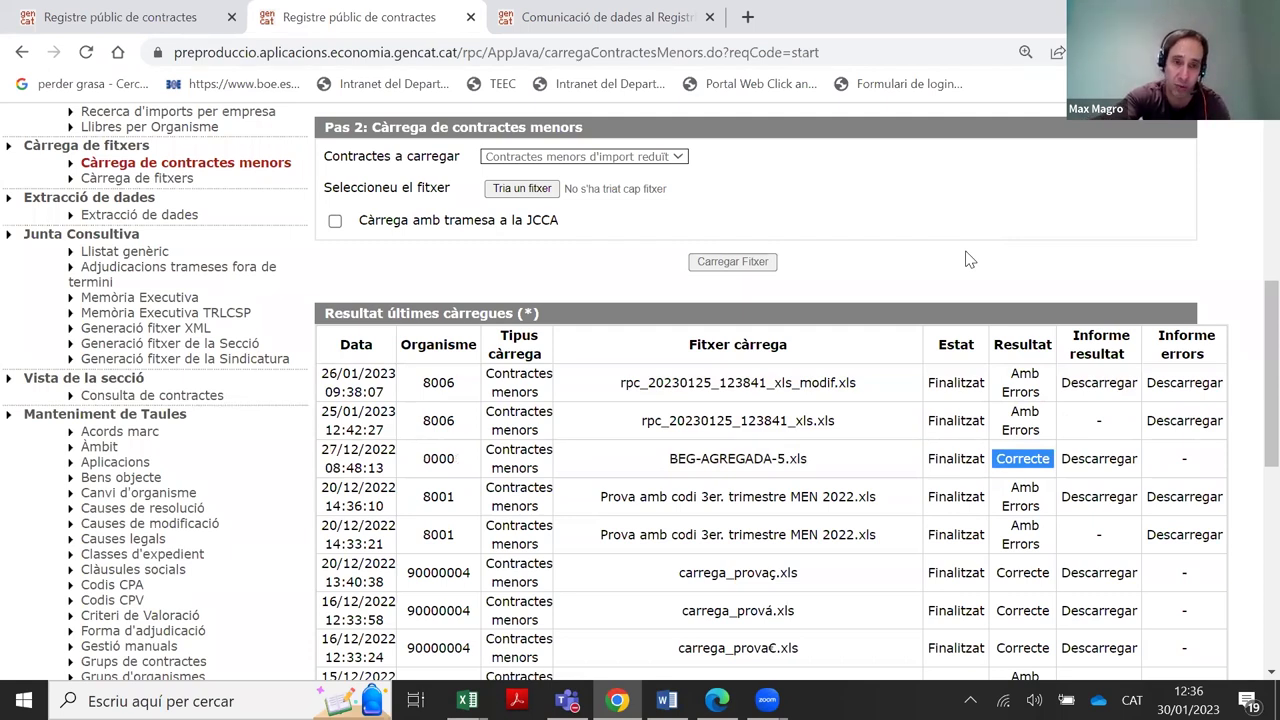
pyautogui.scroll(1, 966, 258)
pyautogui.scroll(1, 966, 256)
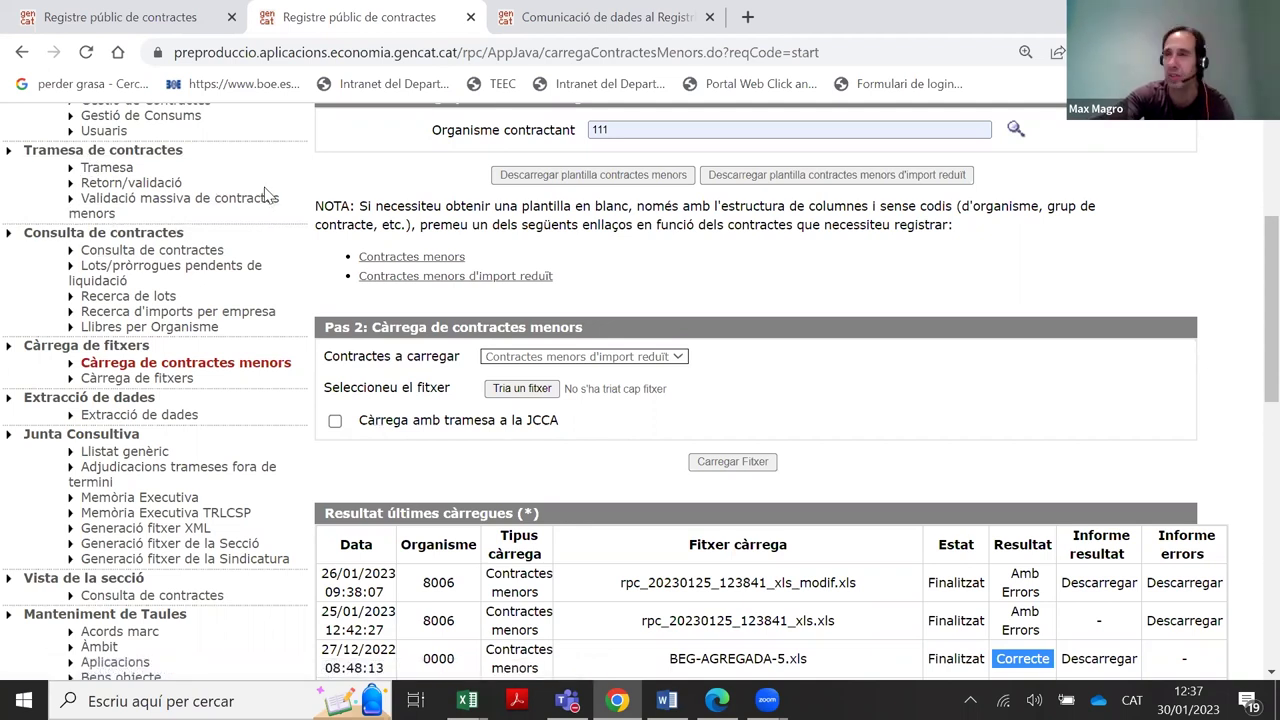
pyautogui.scroll(-2, 824, 307)
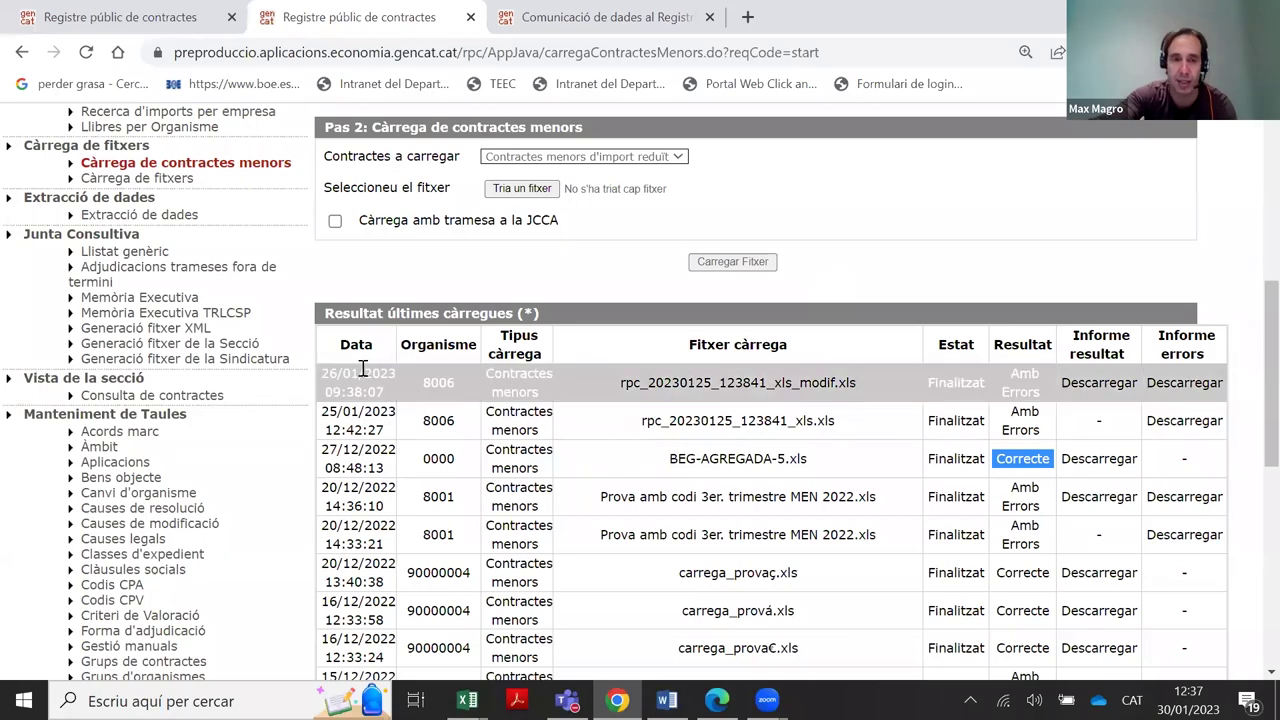
pyautogui.scroll(3, 363, 366)
pyautogui.scroll(-2, 729, 305)
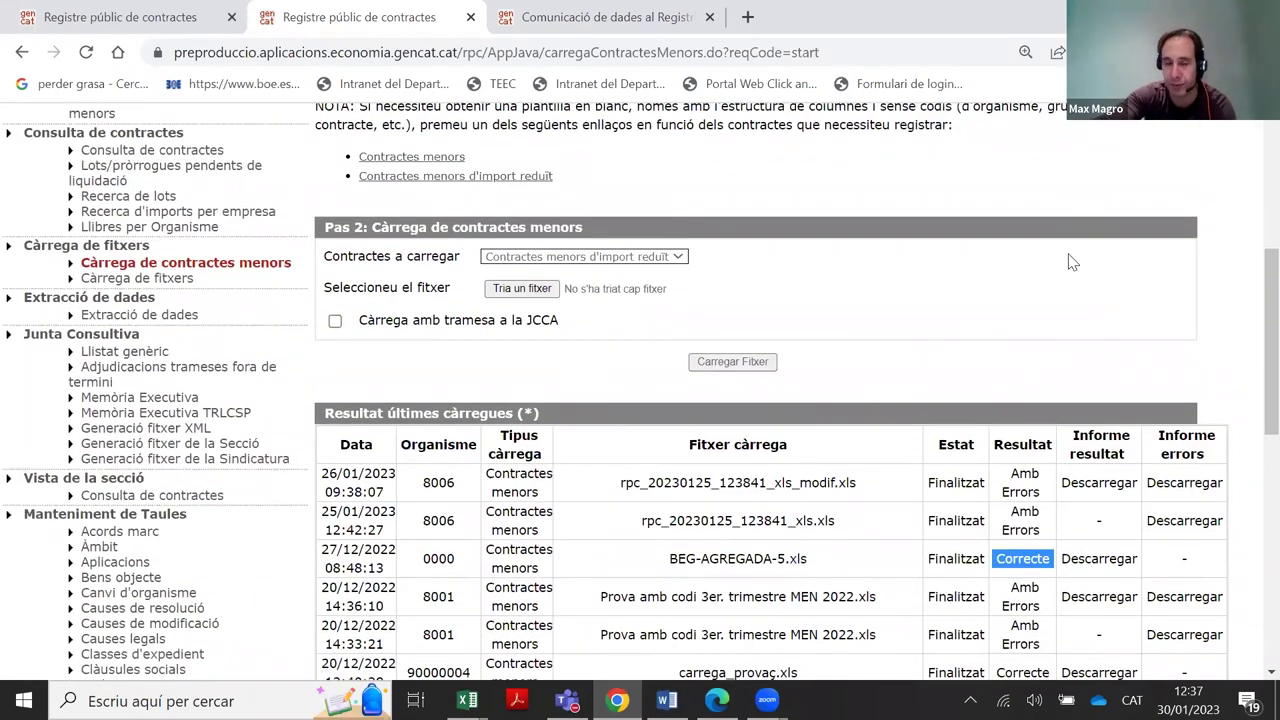
pyautogui.scroll(-2, 1065, 262)
pyautogui.scroll(1, 1050, 262)
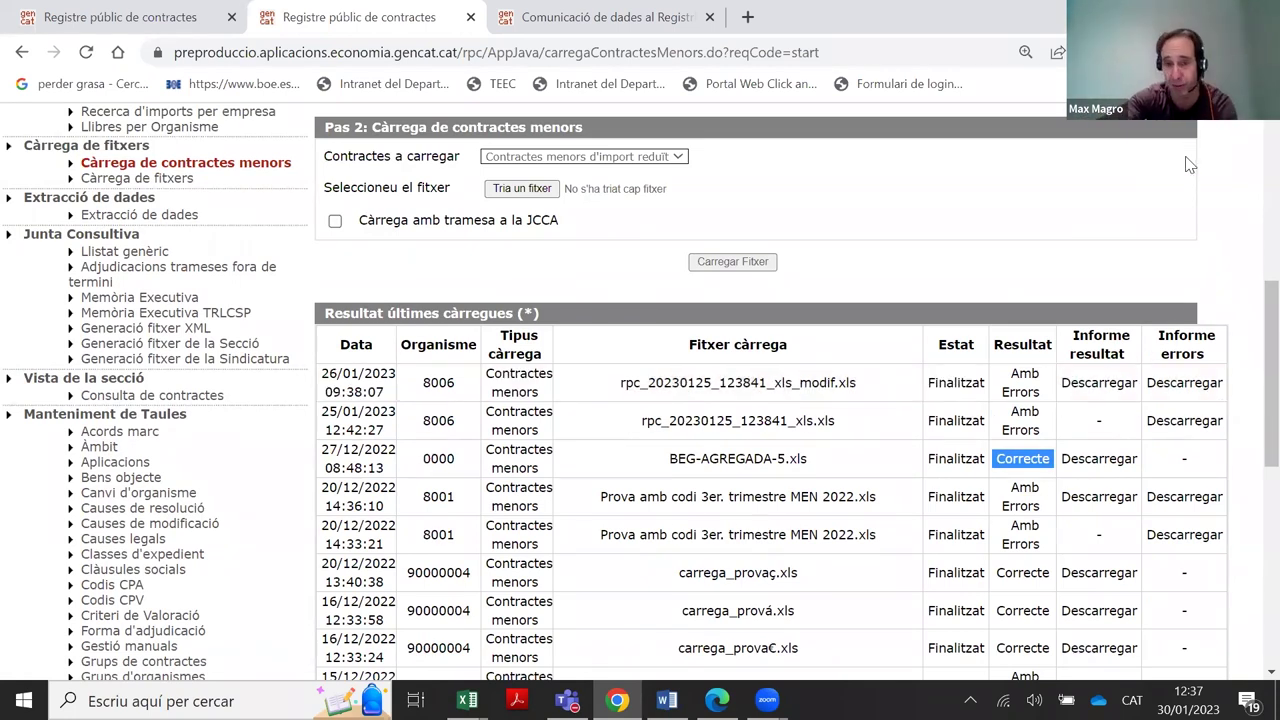
# Enable "Càrrega amb tramesa a la JCCA" and download the instructions for loading minor contracts via Excel
pyautogui.click(335, 221)
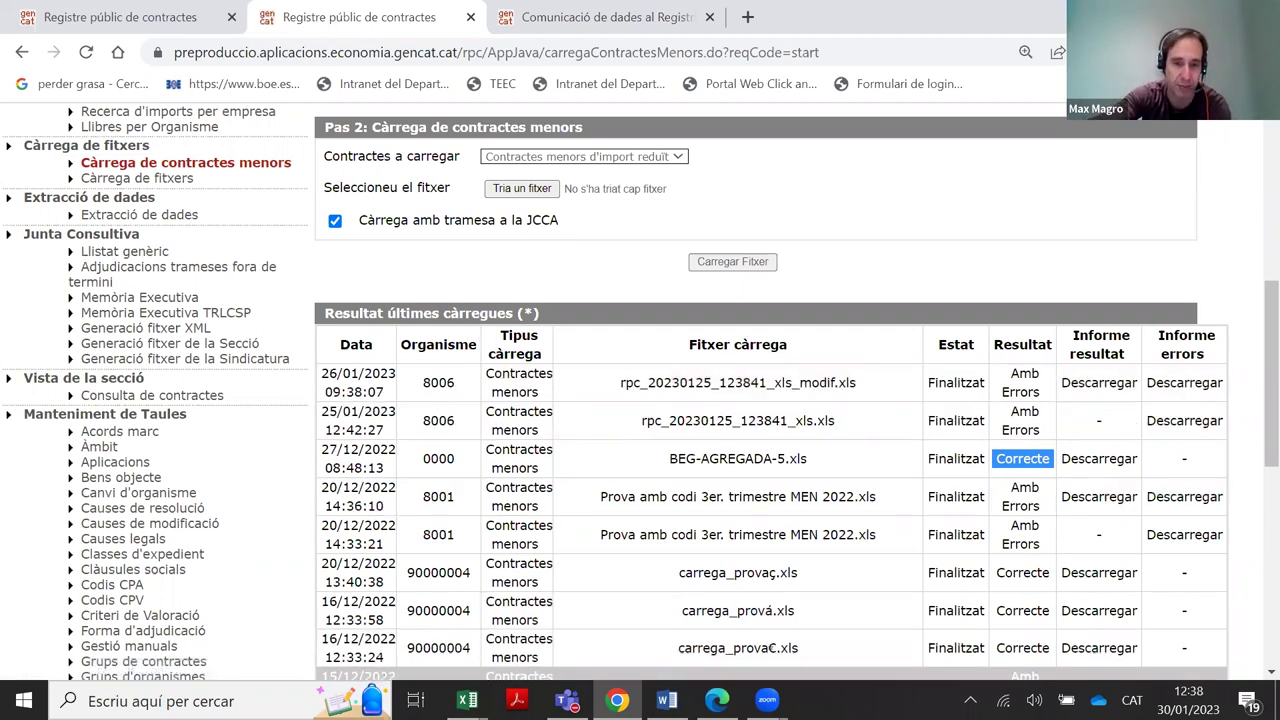
pyautogui.click(467, 700)
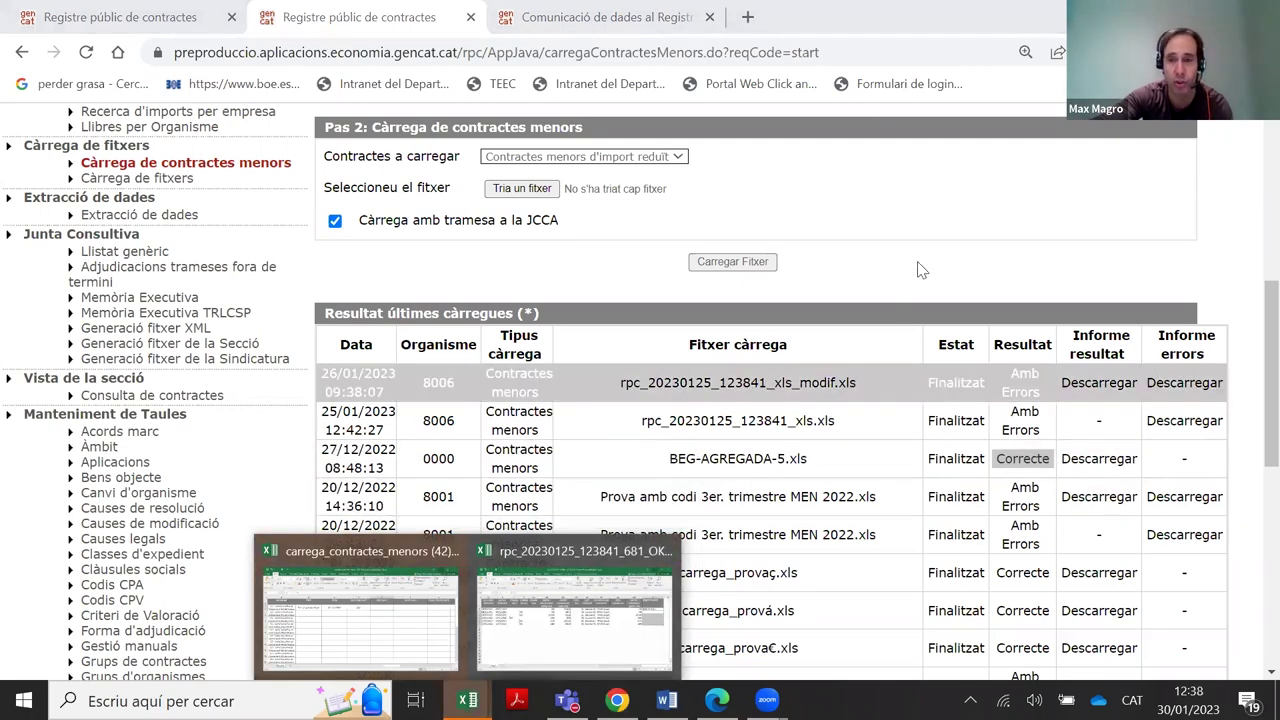
pyautogui.scroll(3, 883, 315)
pyautogui.scroll(2, 800, 330)
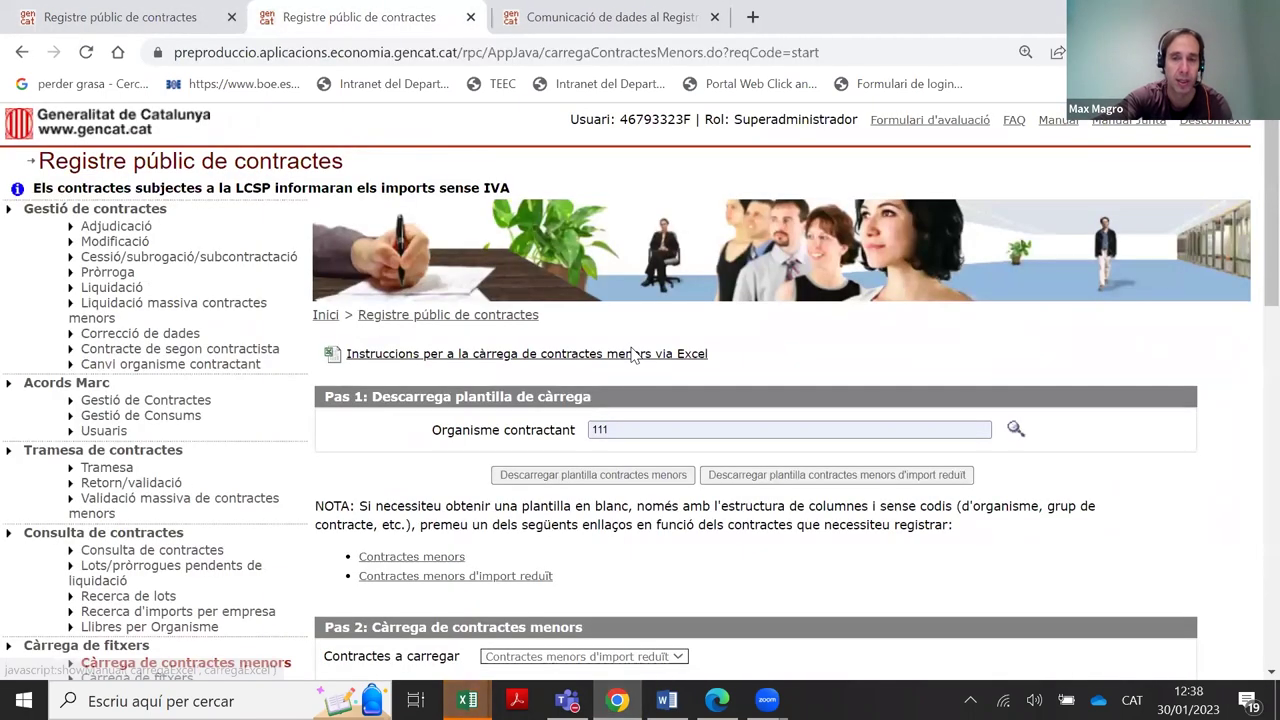
pyautogui.click(618, 364)
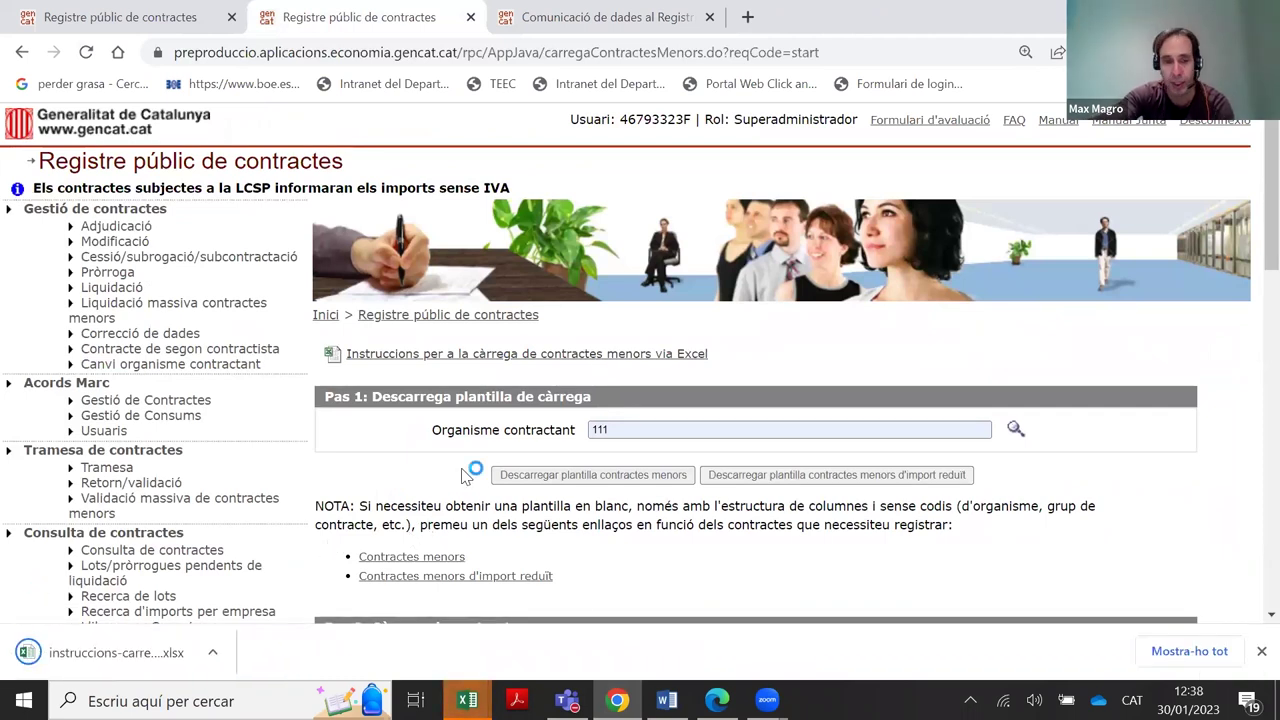
# Download the reduced-amount and regular minor contract templates for organisme 111, and bring up the carrega_contractes_menors (42) workbook in Excel
pyautogui.scroll(-1, 410, 465)
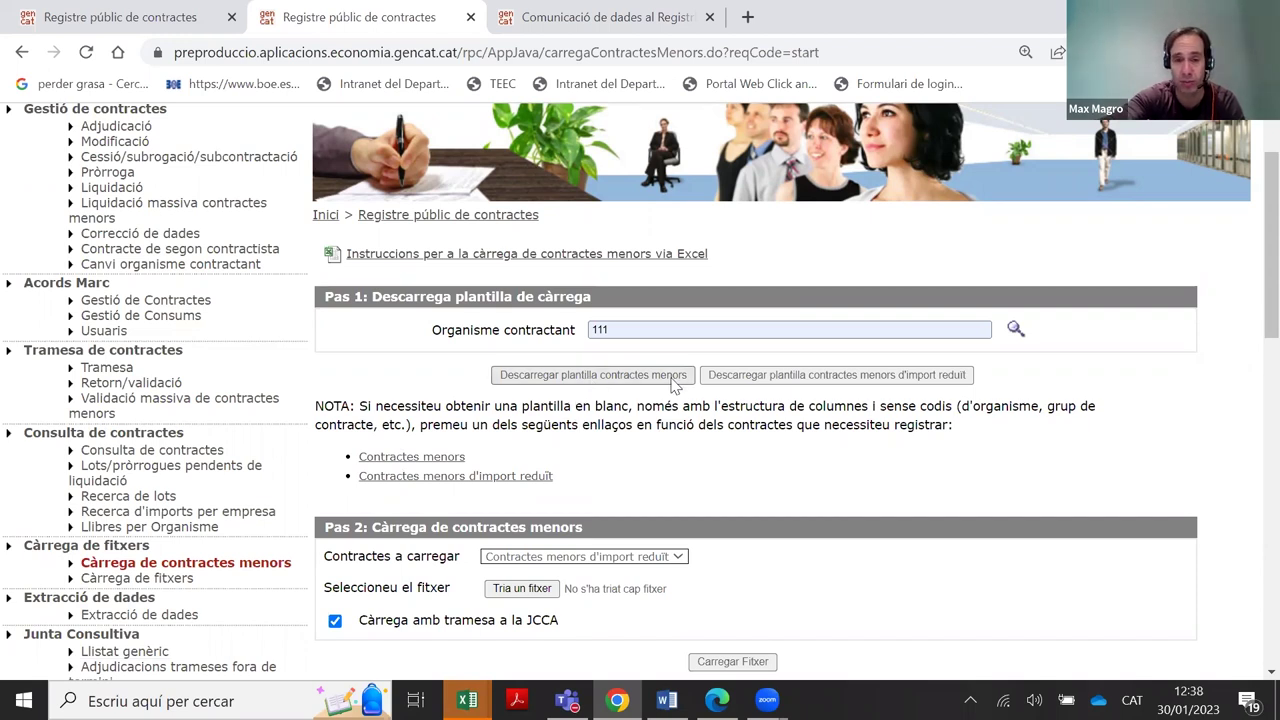
pyautogui.click(818, 375)
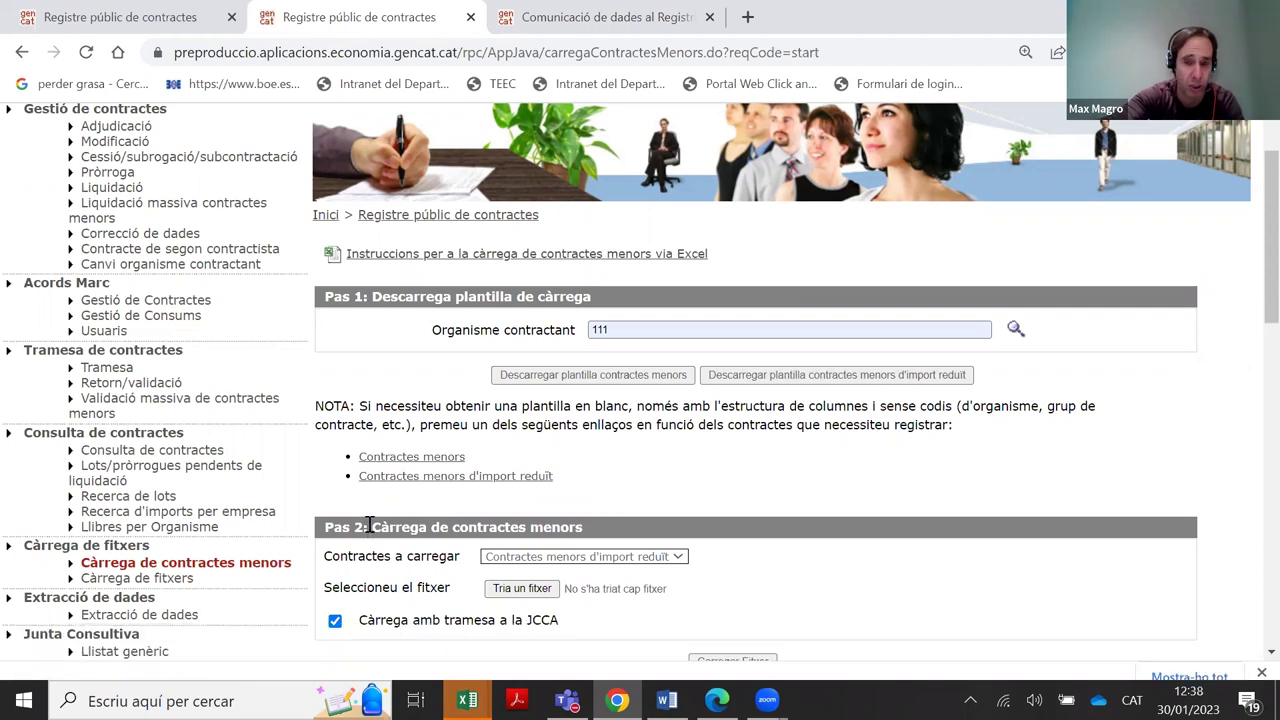
pyautogui.click(549, 375)
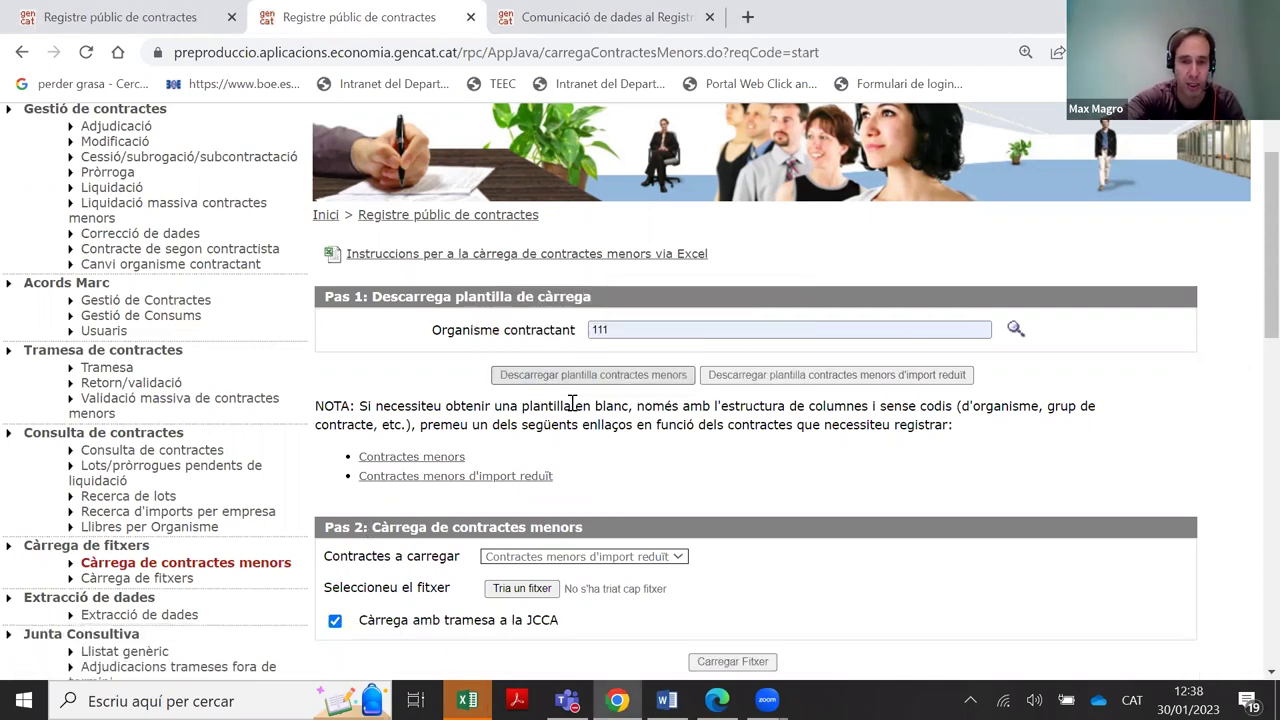
pyautogui.moveTo(467, 700)
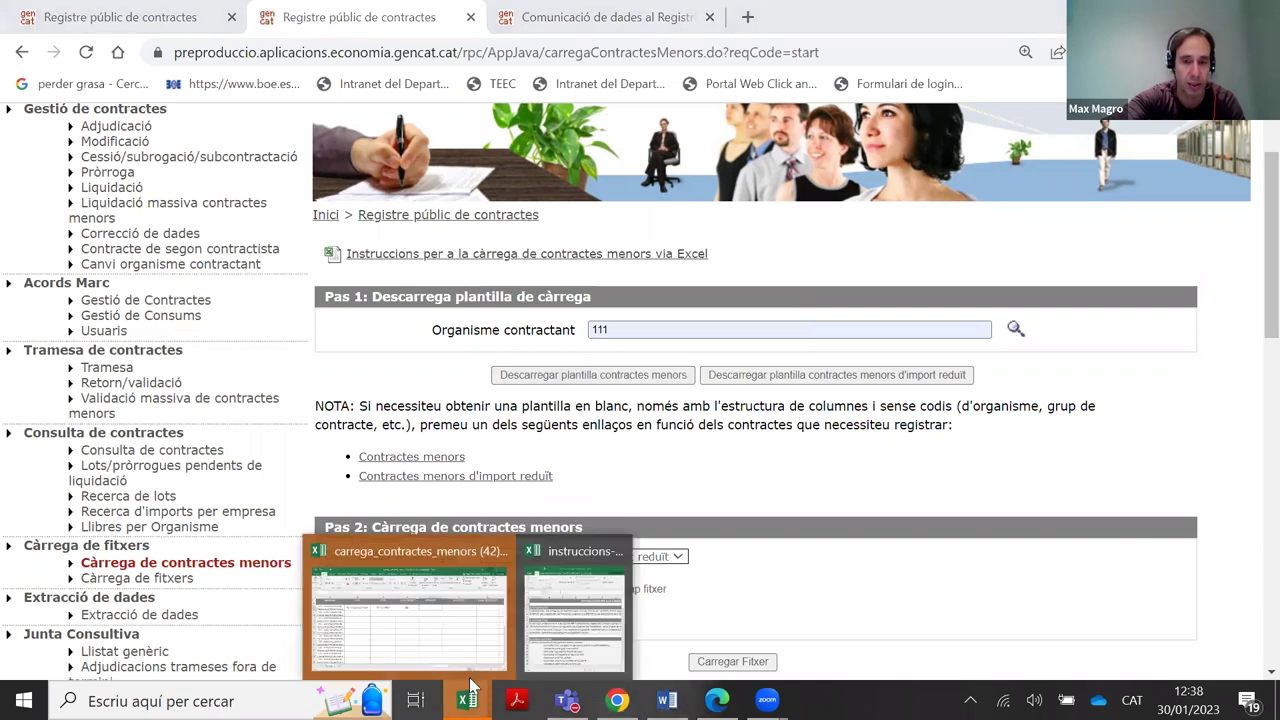
pyautogui.click(478, 647)
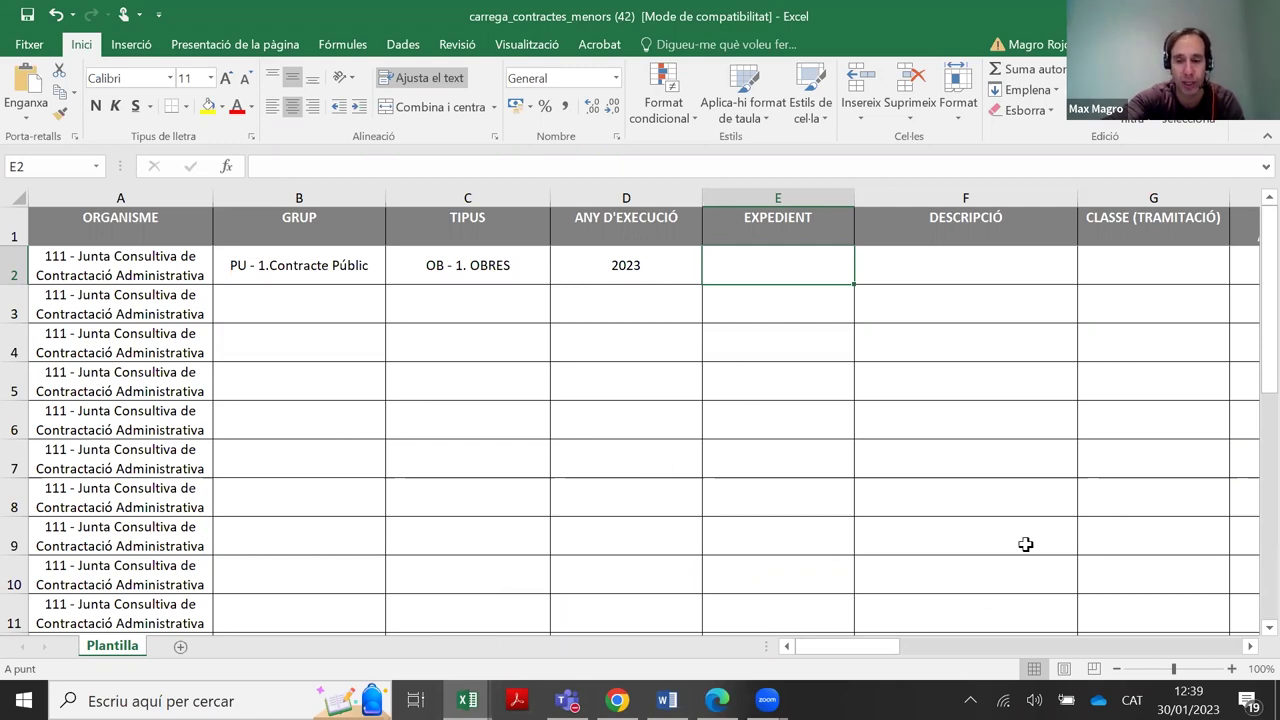
# Examine the DATA LIQUIDACIÓ and IMPORT LIQUIDACIÓ (SENSE IVA) headers and slightly widen the DATA LIQUIDACIÓ column
pyautogui.moveTo(862, 648); pyautogui.dragTo(1014, 623)
pyautogui.moveTo(1016, 198); pyautogui.dragTo(1110, 308)
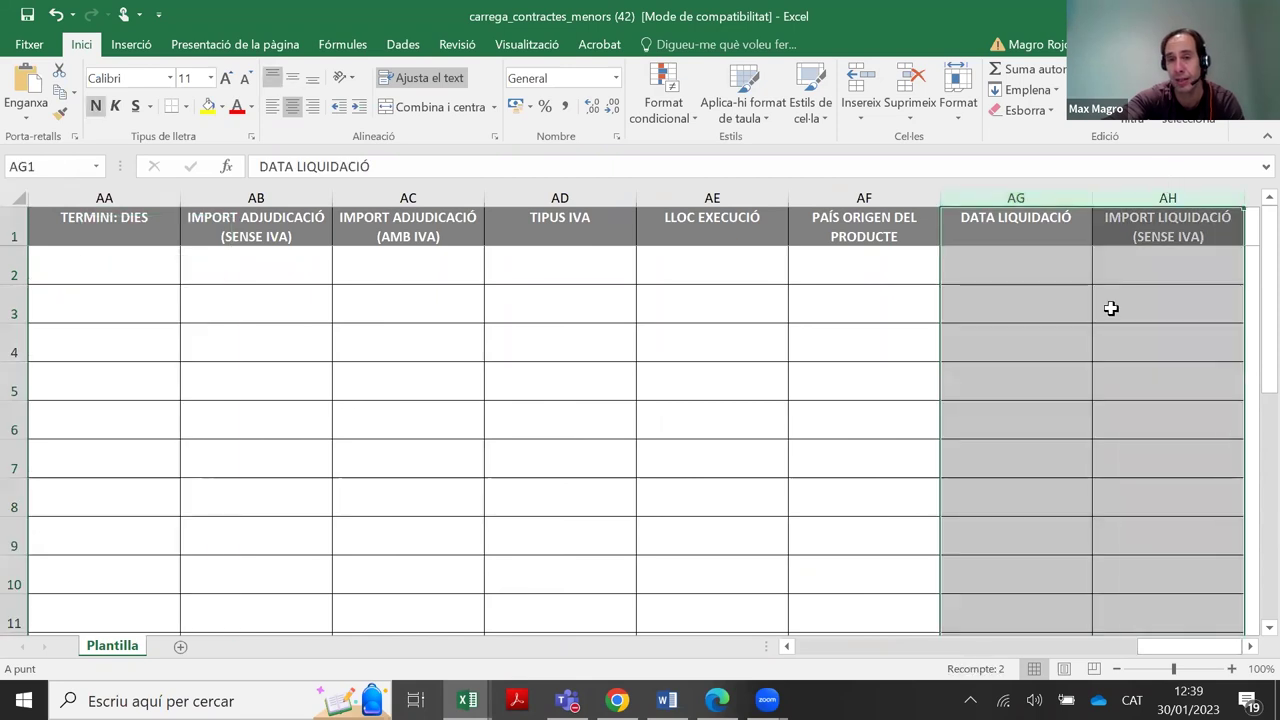
pyautogui.click(1022, 218)
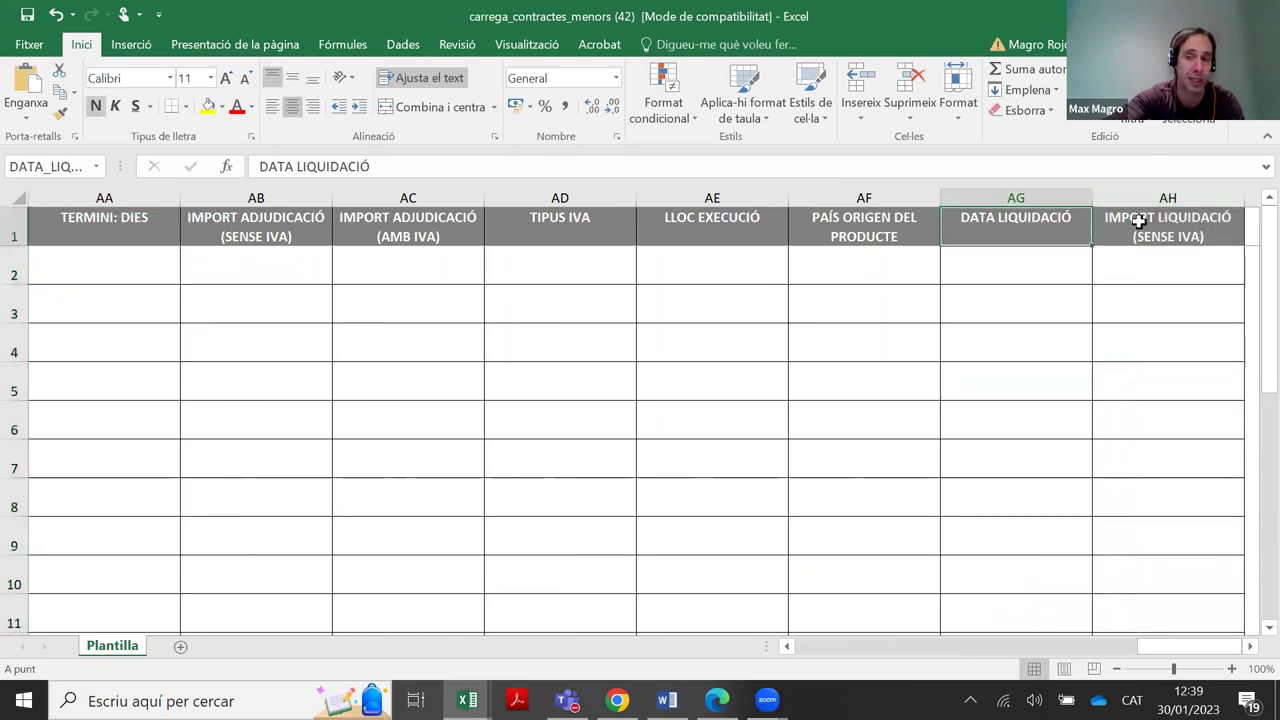
pyautogui.click(1137, 220)
pyautogui.moveTo(1090, 191)
pyautogui.mouseDown()
pyautogui.moveTo(1114, 191)
pyautogui.moveTo(1103, 191)
pyautogui.mouseUp()
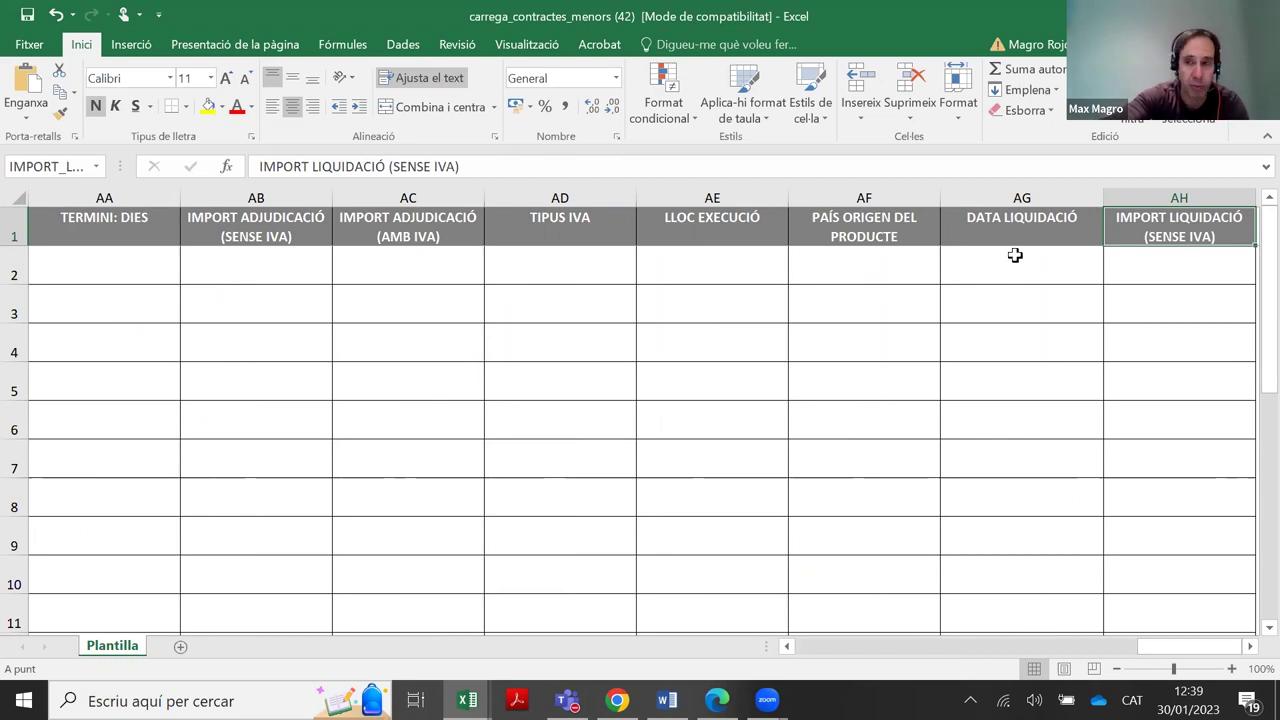
# Examine the row 2 cells for the settlement date and settlement amount in columns AG and AH
pyautogui.moveTo(1013, 258); pyautogui.dragTo(1122, 260)
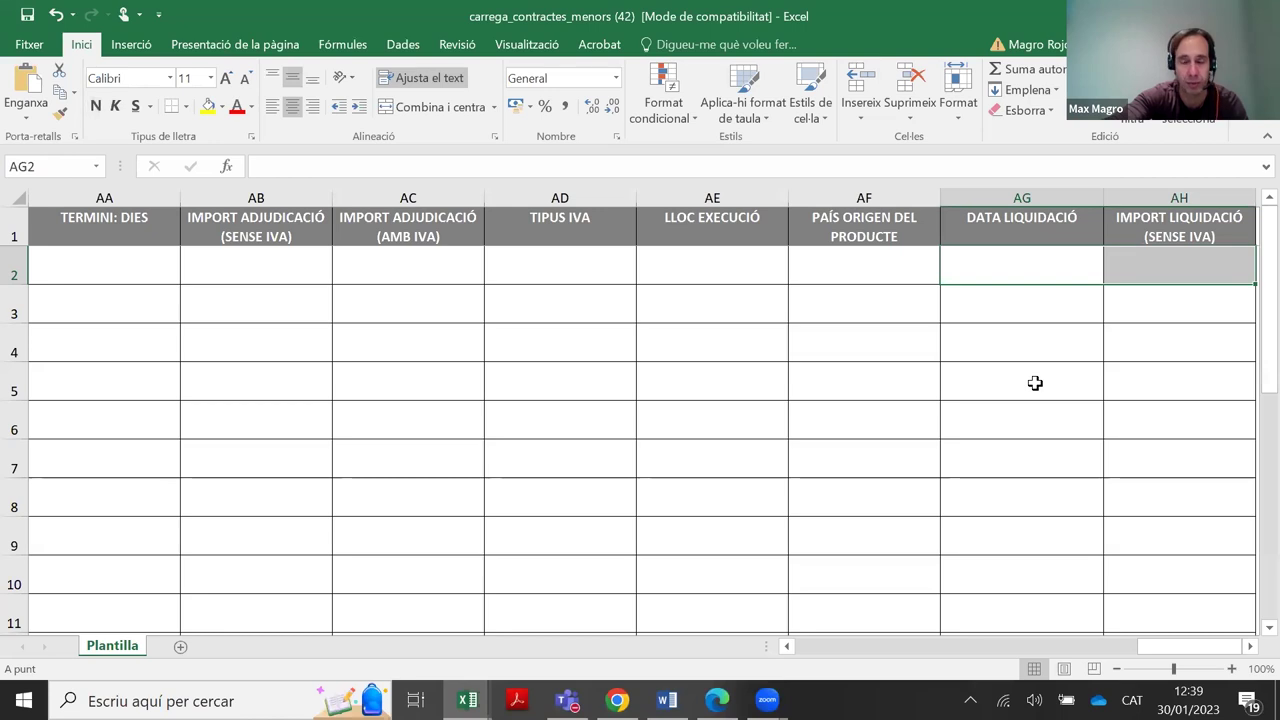
pyautogui.click(1006, 273)
pyautogui.click(1190, 264)
pyautogui.click(1023, 252)
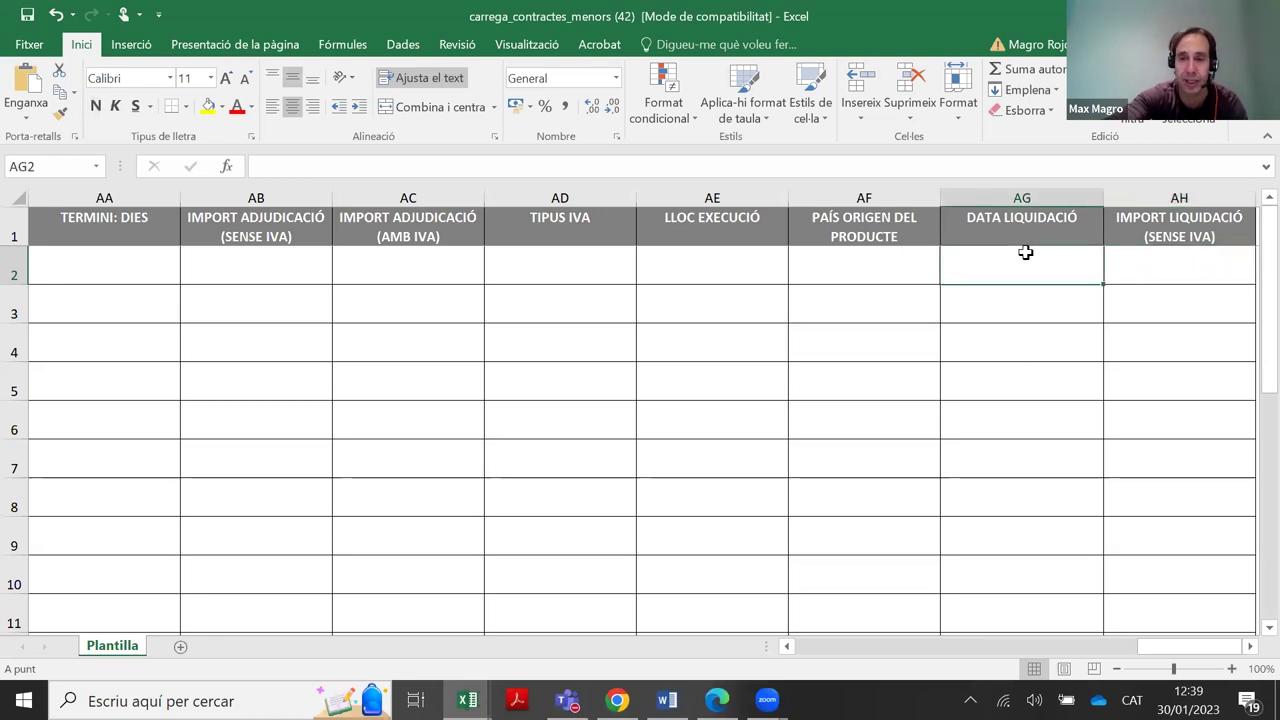
pyautogui.click(1190, 255)
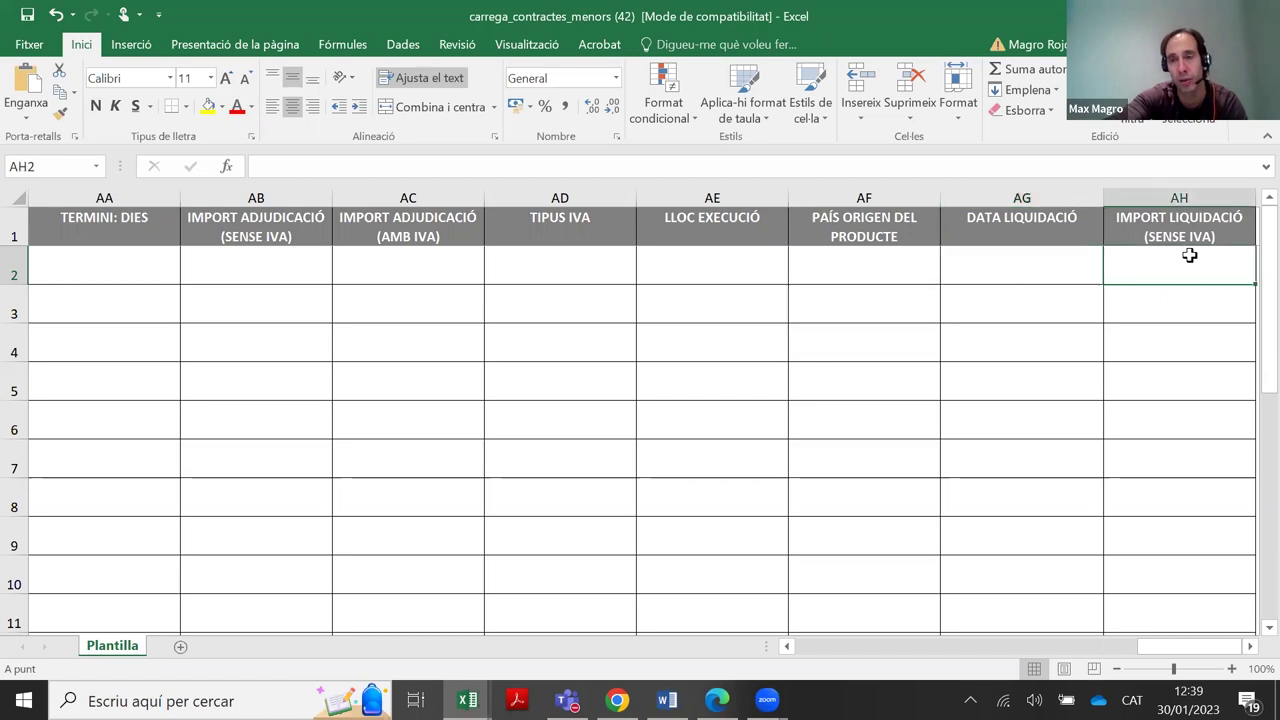
pyautogui.click(1063, 267)
pyautogui.click(1056, 193)
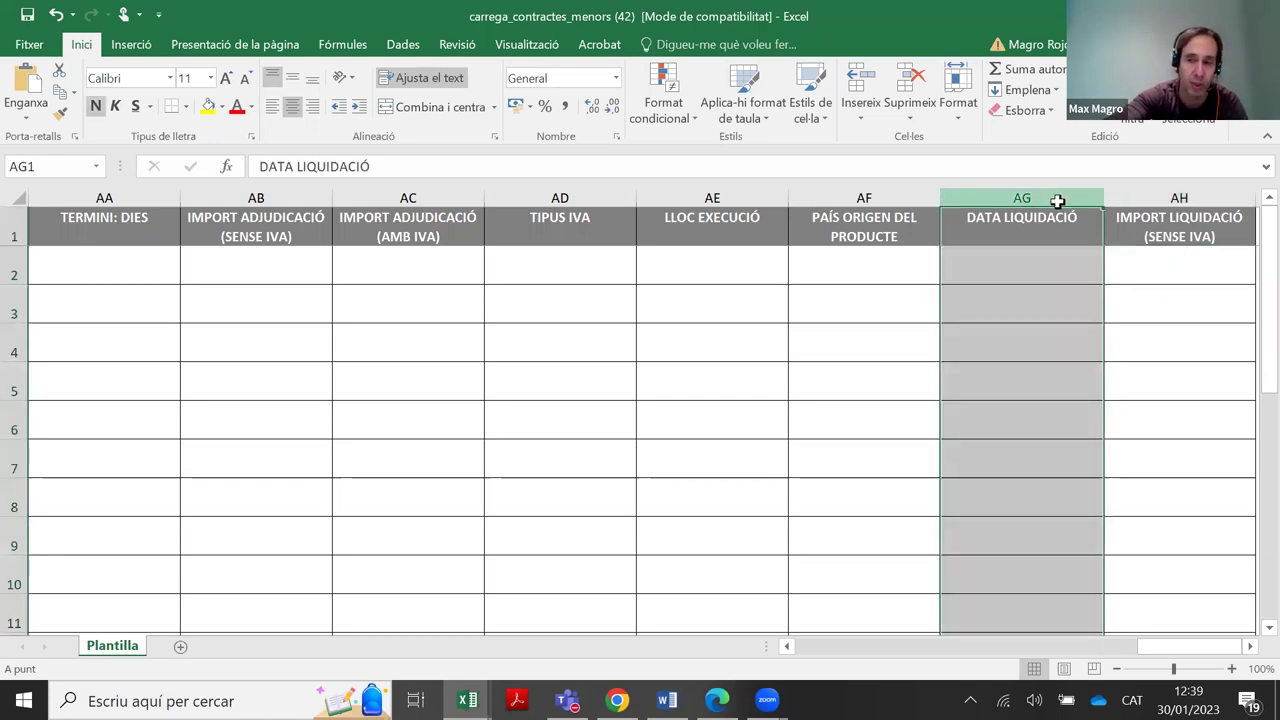
pyautogui.click(1094, 260)
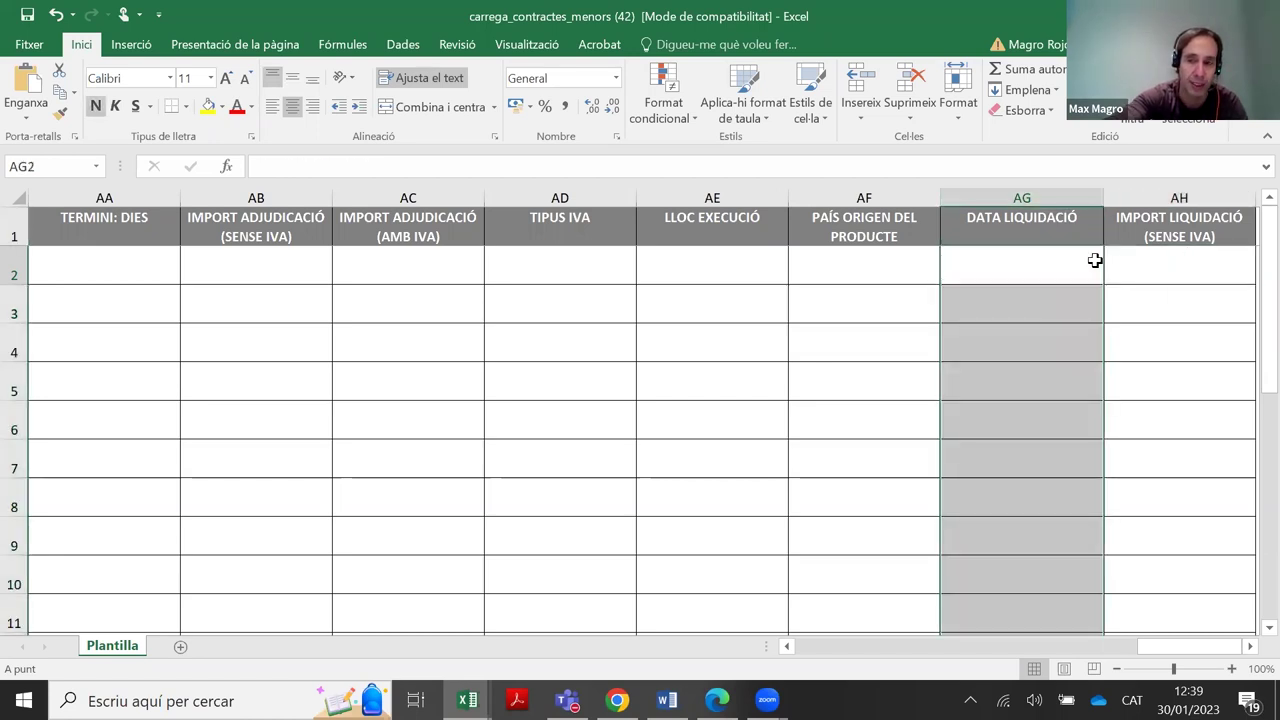
pyautogui.click(1165, 254)
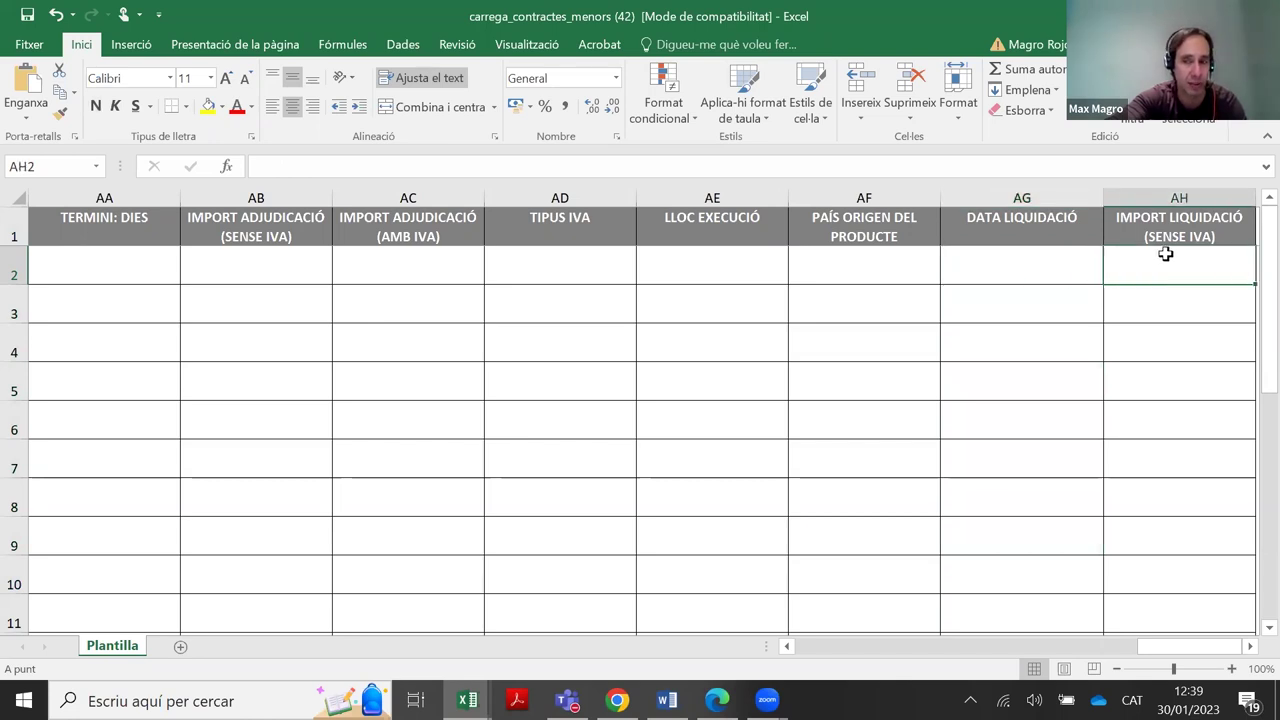
pyautogui.click(1039, 271)
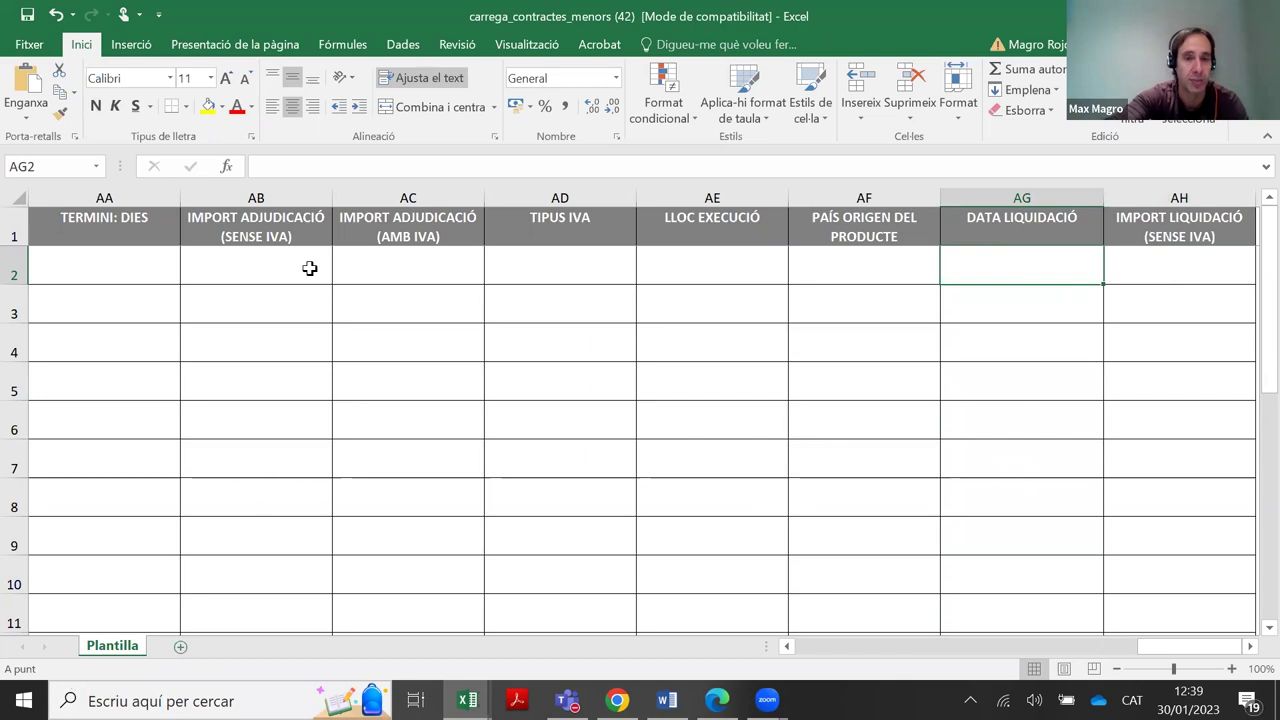
# Select the two IMPORT ADJUDICACIÓ columns for review, followed by the columns from DATA INICI EXECUCIÓ to TERMINI: DIES
pyautogui.moveTo(276, 200); pyautogui.dragTo(436, 276)
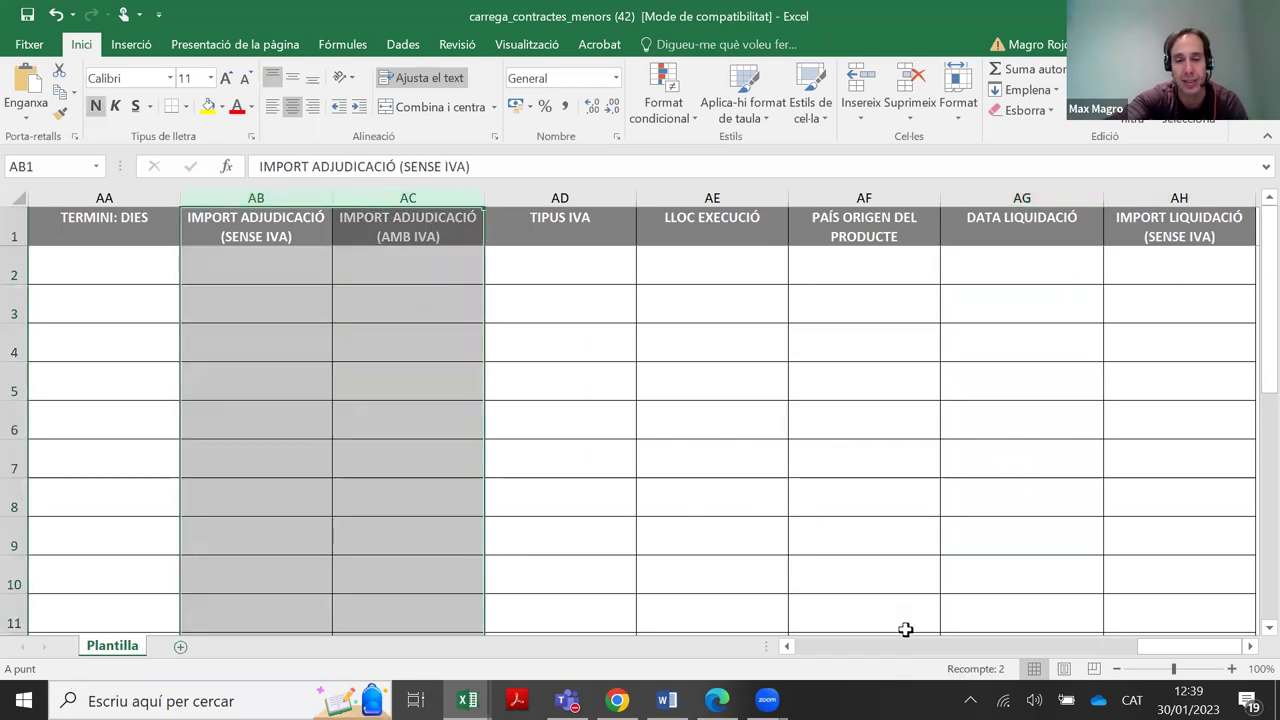
pyautogui.doubleClick(788, 647)
pyautogui.click(788, 647)
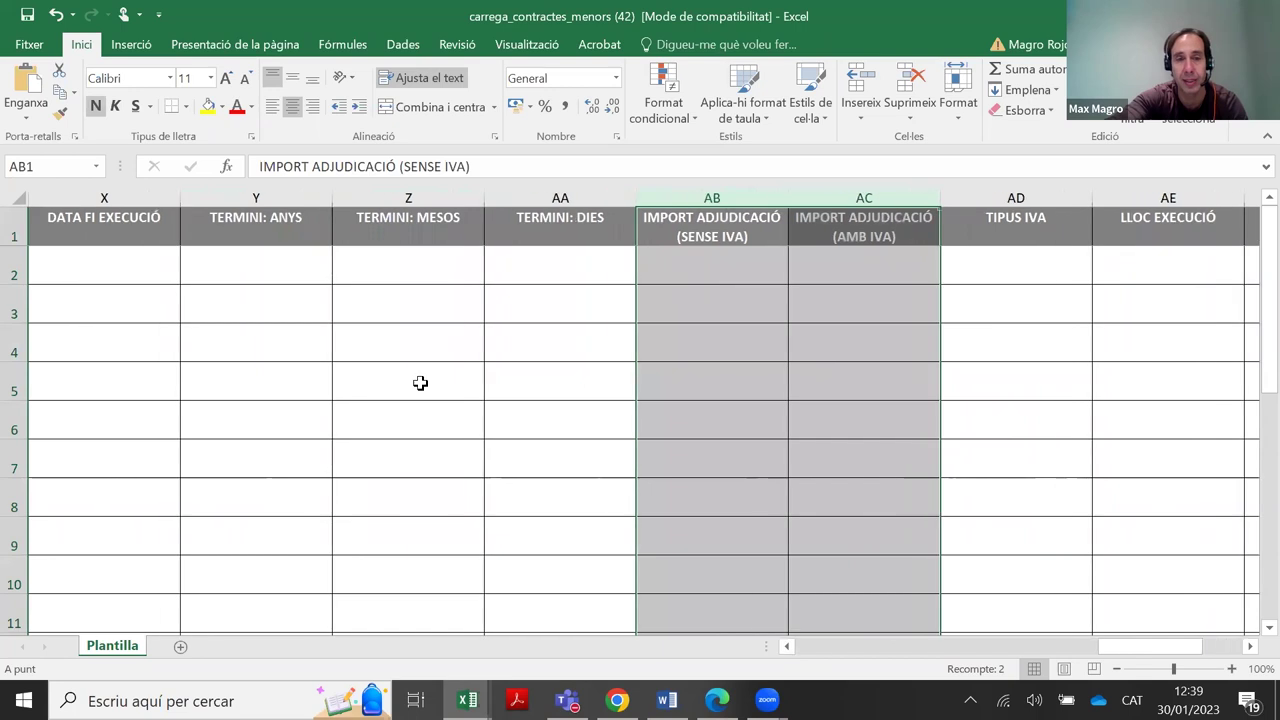
pyautogui.click(787, 647)
pyautogui.click(788, 647)
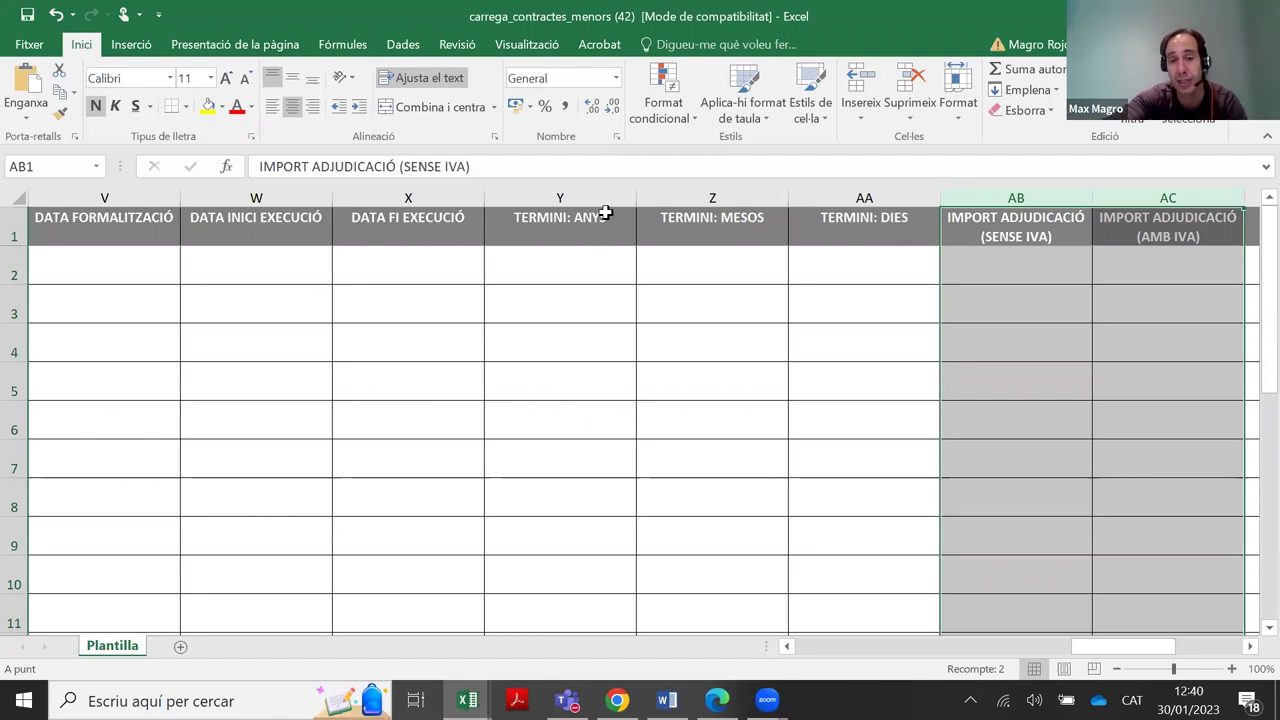
pyautogui.click(305, 190)
pyautogui.moveTo(305, 190); pyautogui.dragTo(846, 177)
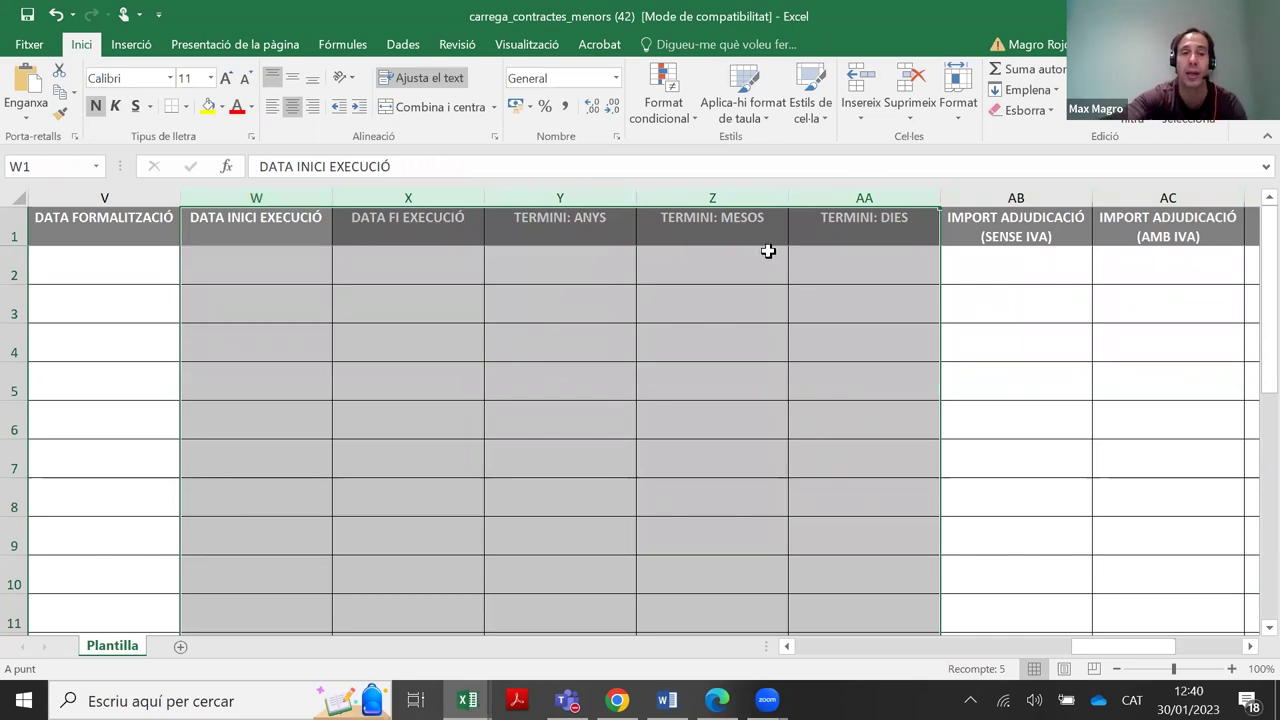
# Examine the row 2 cells for the execution start date, end date and term in years, months and days
pyautogui.click(264, 266)
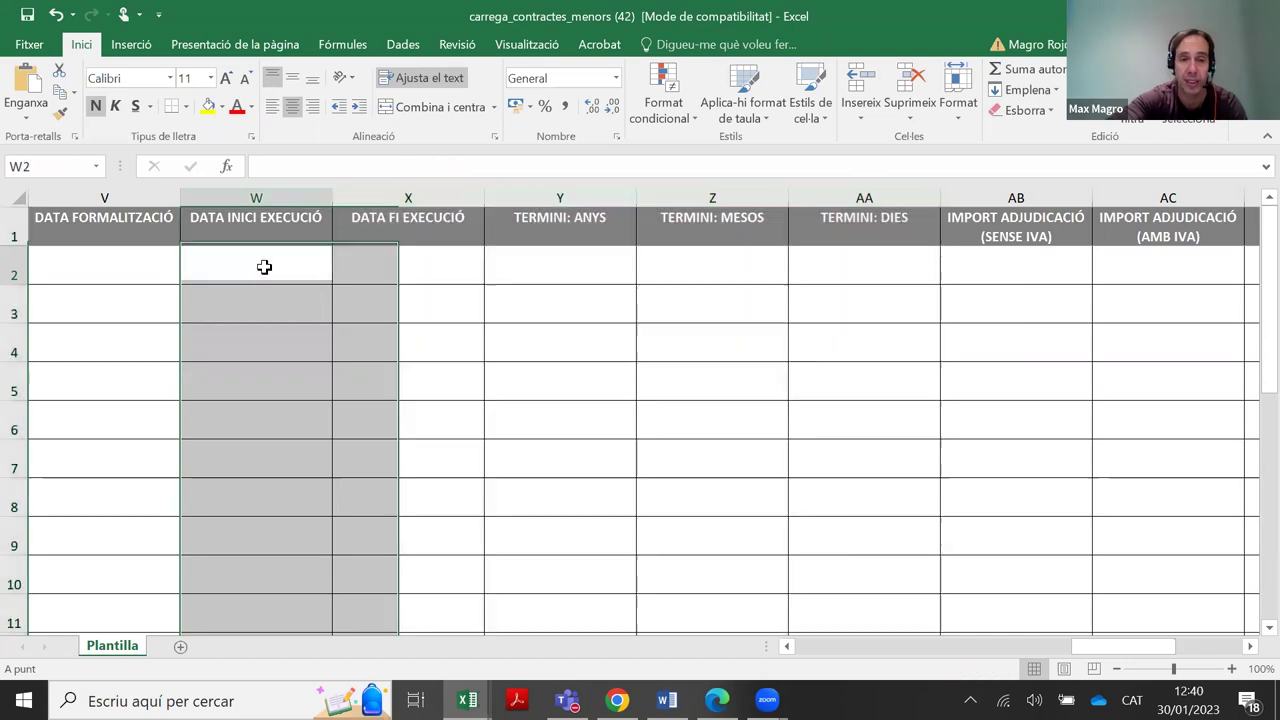
pyautogui.click(378, 263)
pyautogui.click(555, 270)
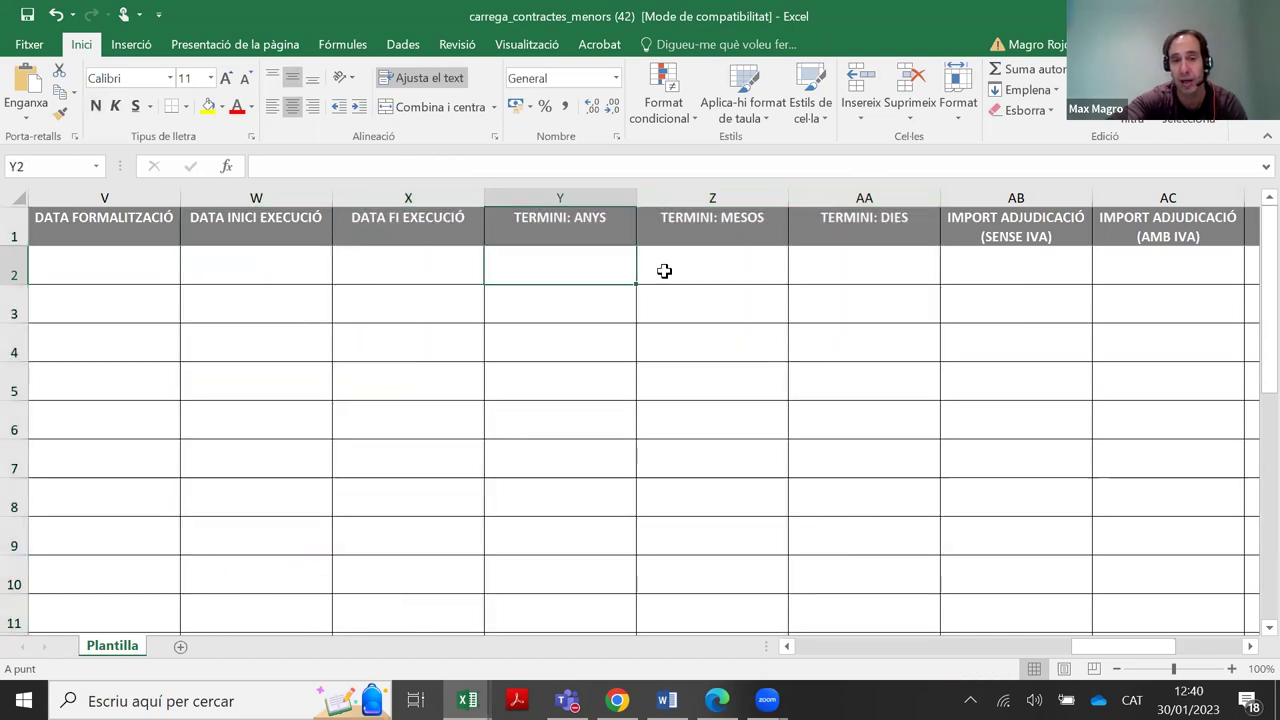
pyautogui.click(705, 272)
pyautogui.click(870, 280)
pyautogui.doubleClick(555, 270)
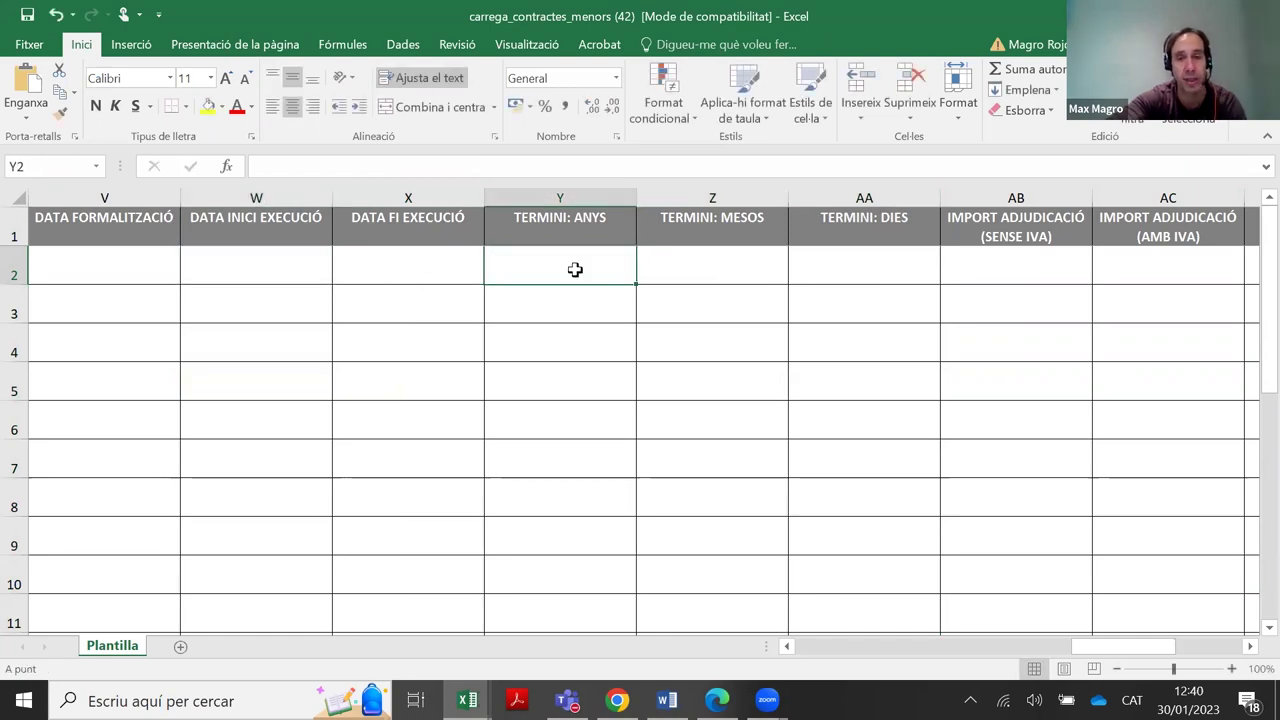
# Compare the DATA FI EXECUCIÓ cell in row 2 with the neighbouring TERMINI cells for years, months and days
pyautogui.click(417, 266)
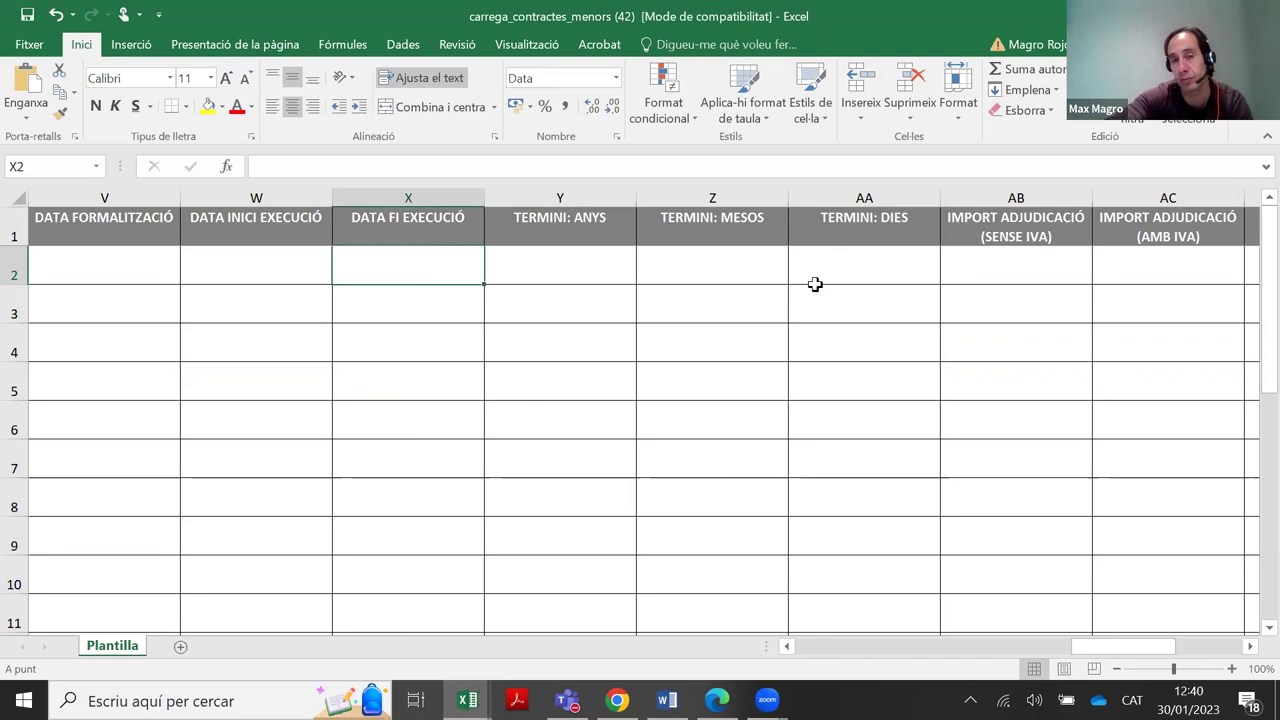
pyautogui.click(584, 271)
pyautogui.click(696, 261)
pyautogui.click(846, 260)
pyautogui.click(592, 260)
pyautogui.click(724, 250)
pyautogui.click(892, 258)
pyautogui.click(757, 258)
pyautogui.click(830, 261)
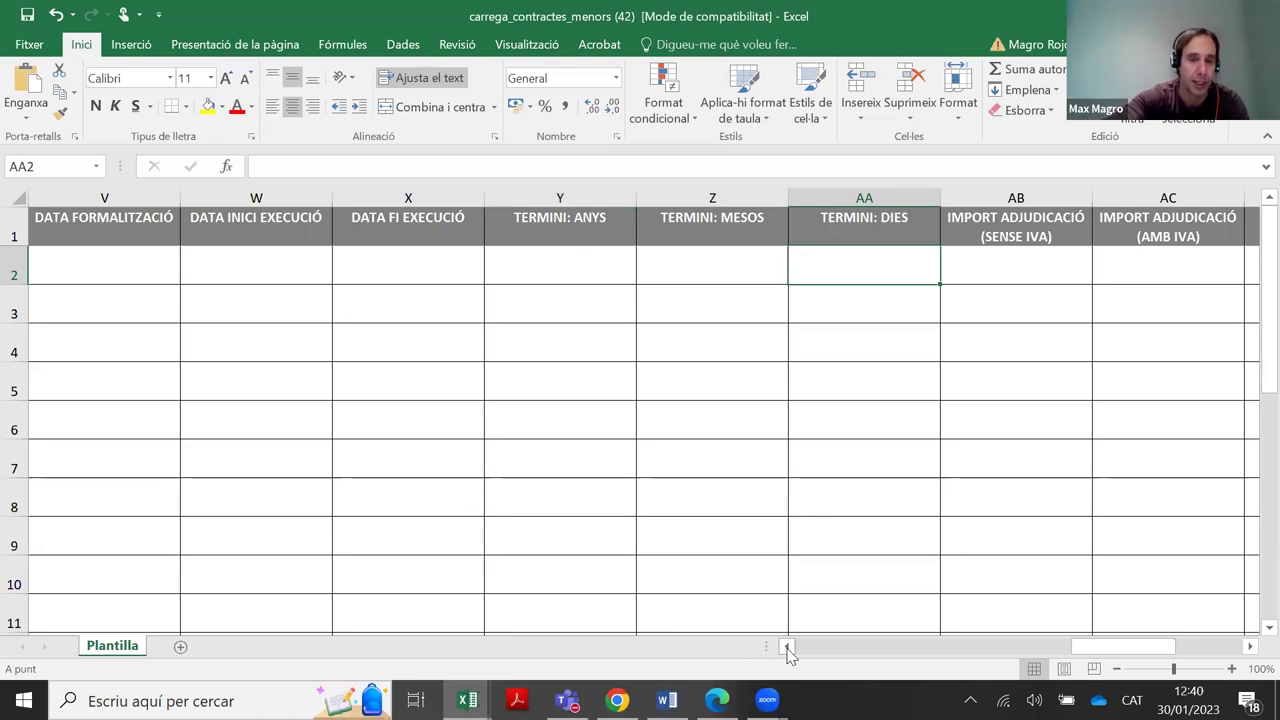
# Examine the TIPUS DE SUBMINISTRAMENTS and MODALITAT DETERMINACIÓ PREUS column headers in L and M
pyautogui.moveTo(787, 646); pyautogui.dragTo(788, 648)
pyautogui.moveTo(390, 186); pyautogui.dragTo(524, 195)
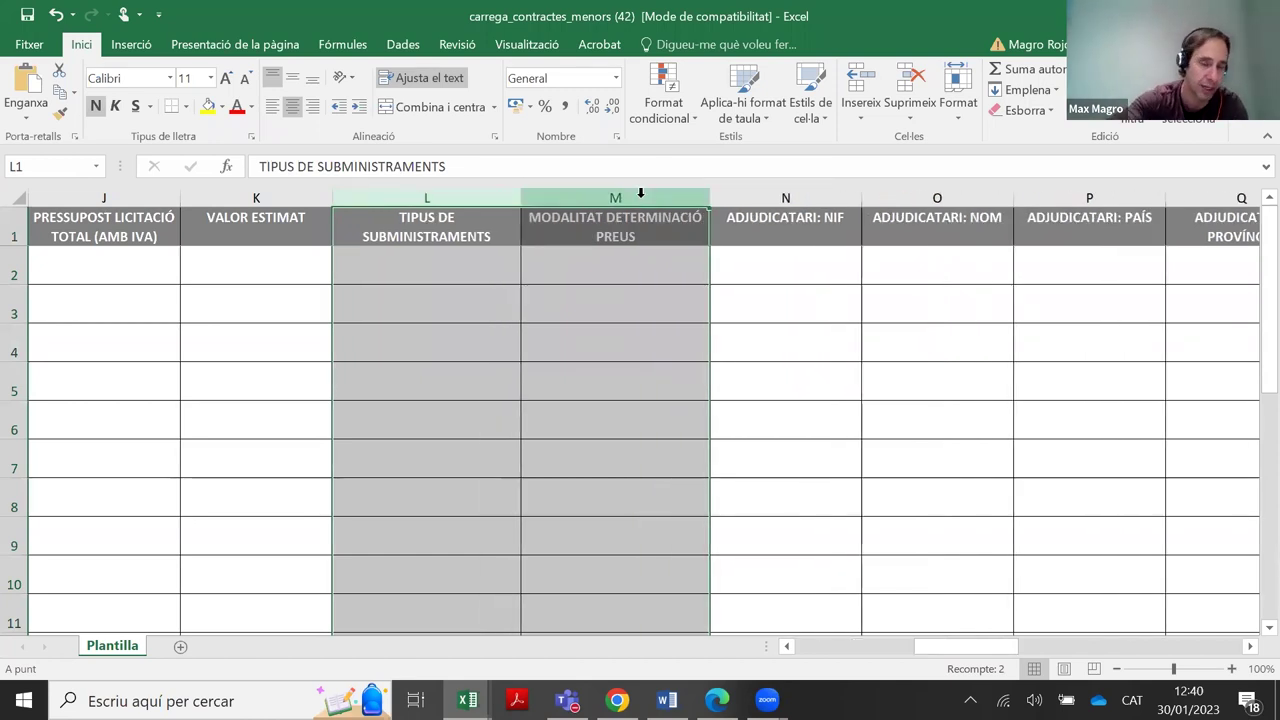
pyautogui.hotkey('shift', 'BackSpace')
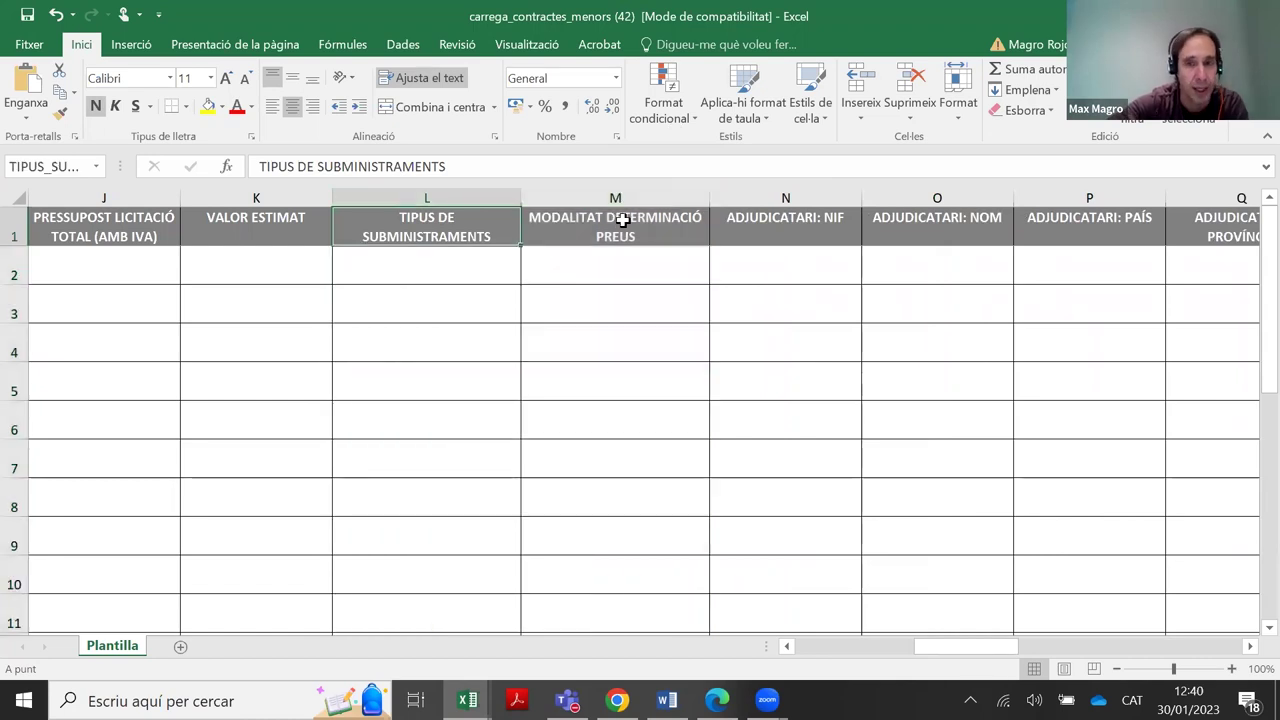
pyautogui.click(621, 221)
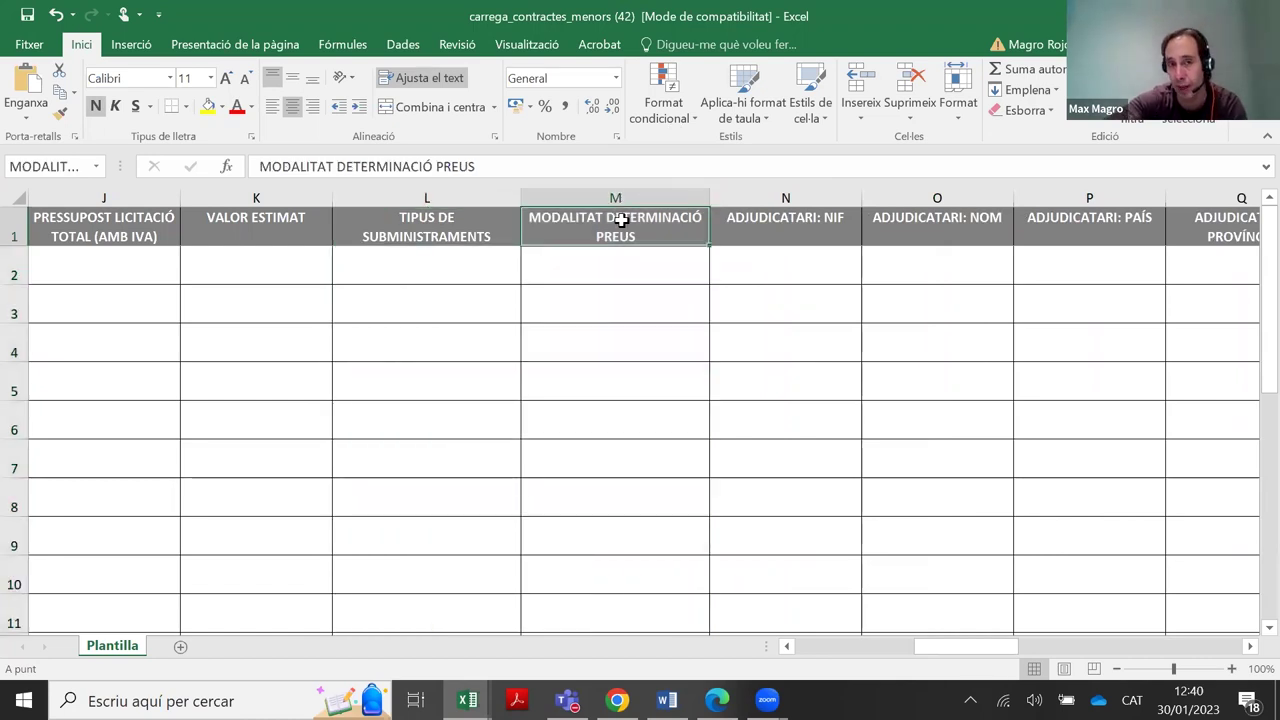
pyautogui.click(463, 228)
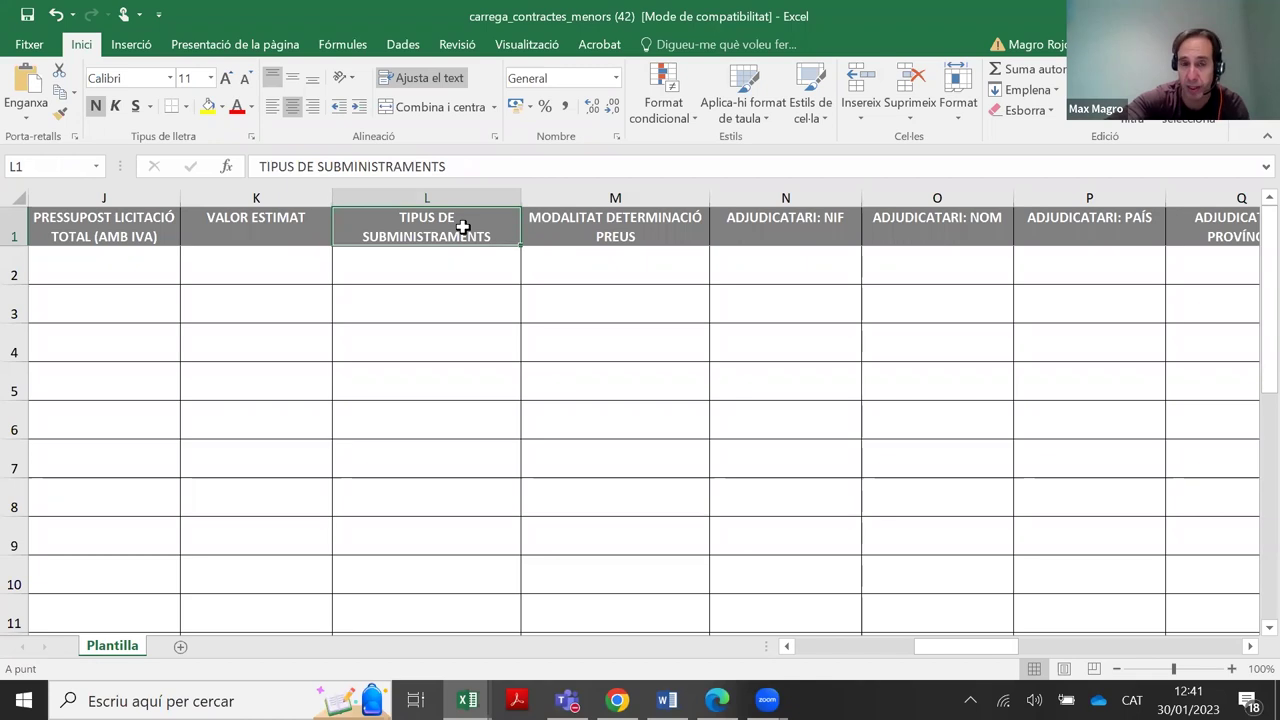
pyautogui.click(632, 226)
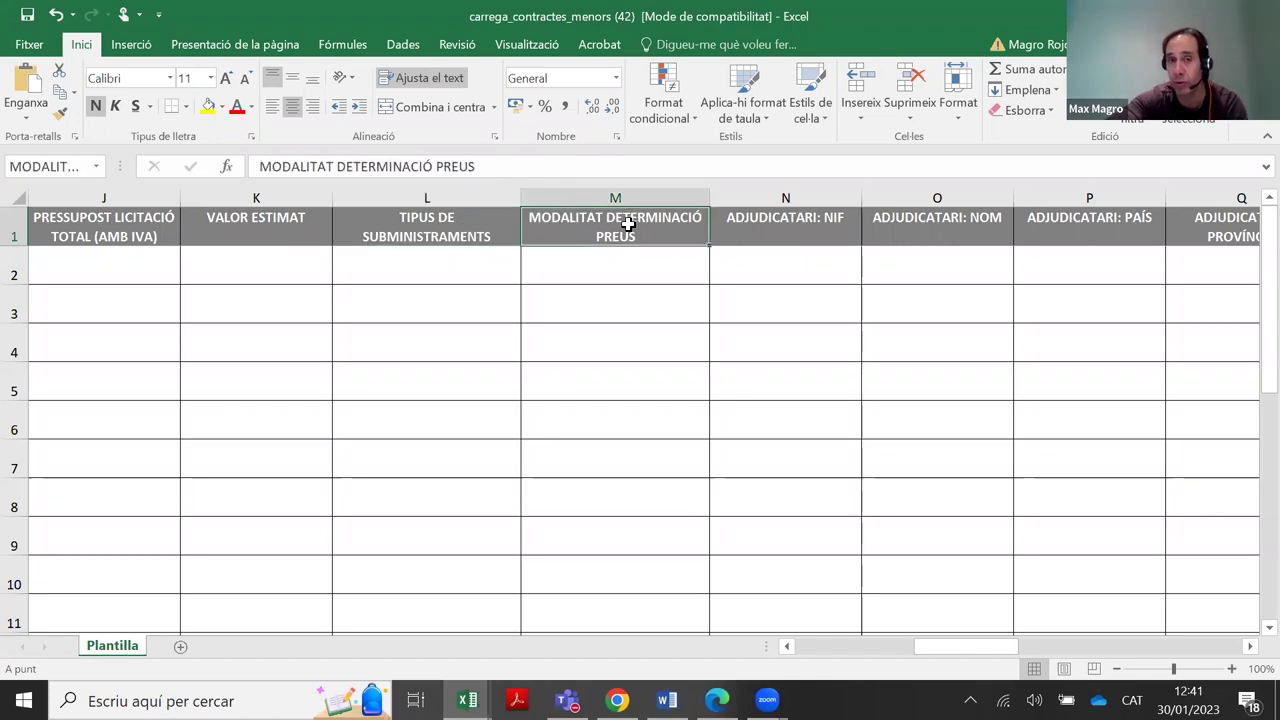
# Review row 2 of the template, focusing on the supply type and price determination cells beneath their headers
pyautogui.click(16, 266)
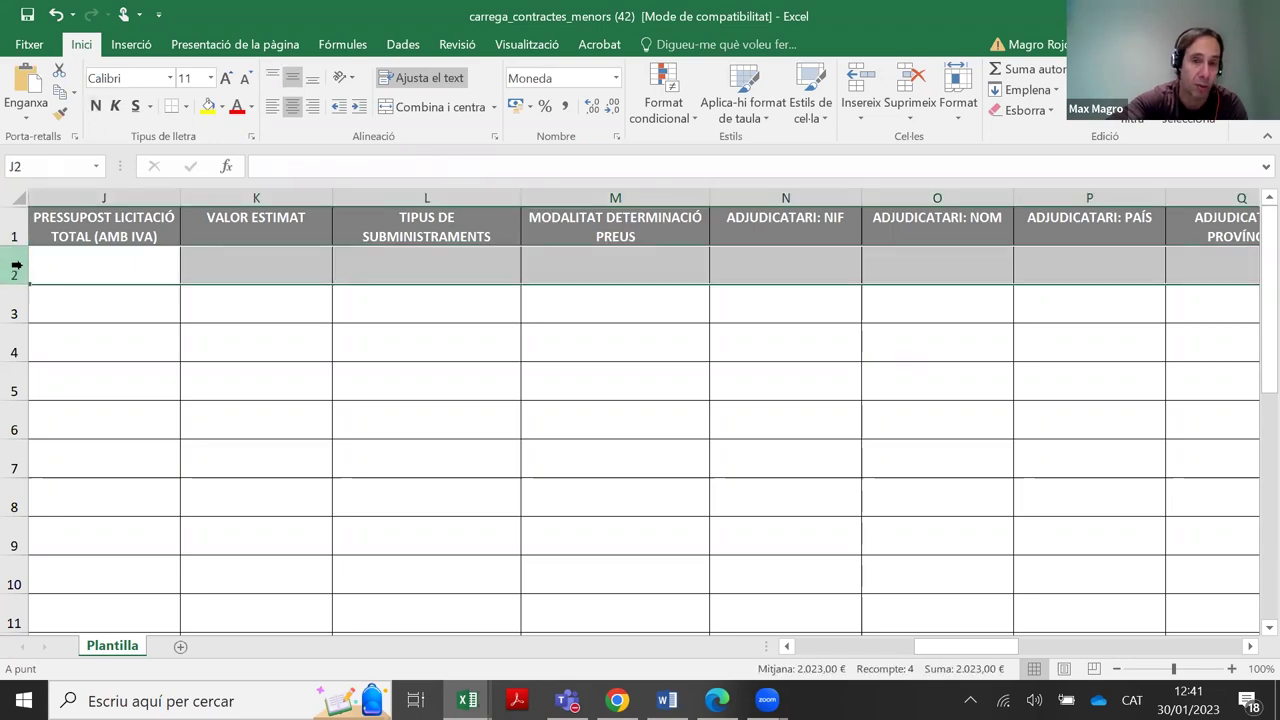
pyautogui.moveTo(443, 222); pyautogui.dragTo(634, 257)
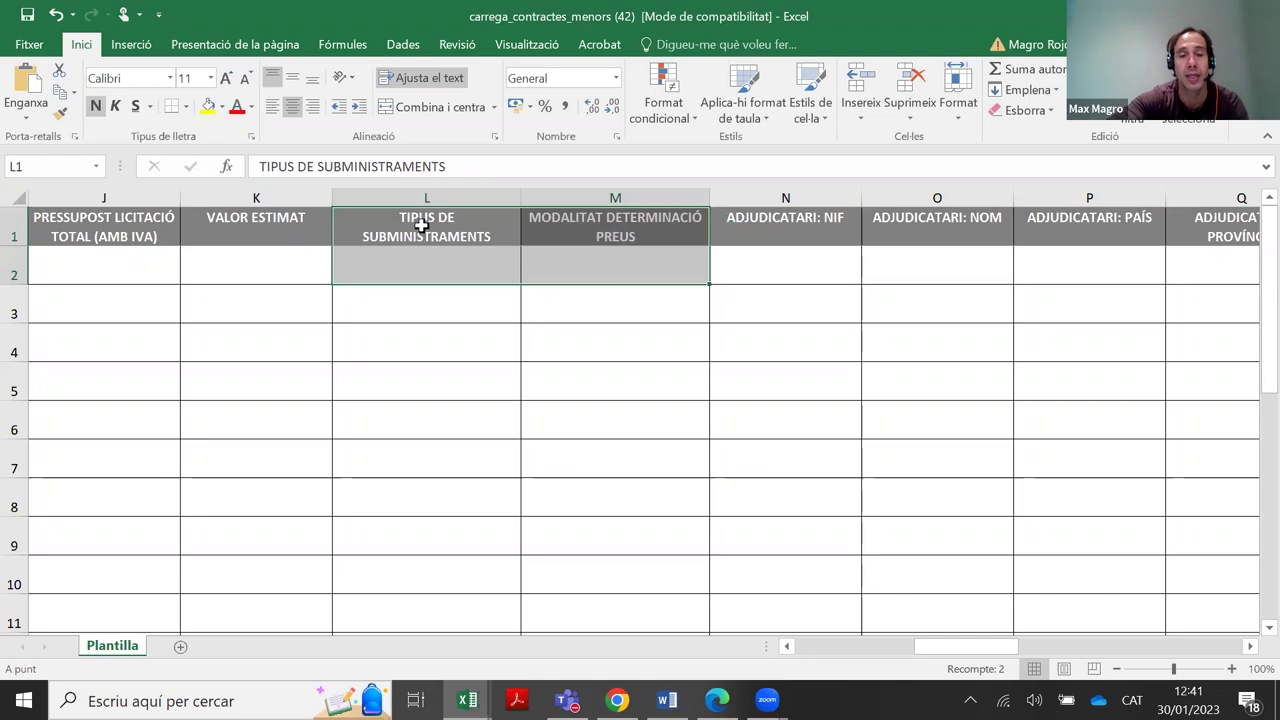
pyautogui.click(423, 261)
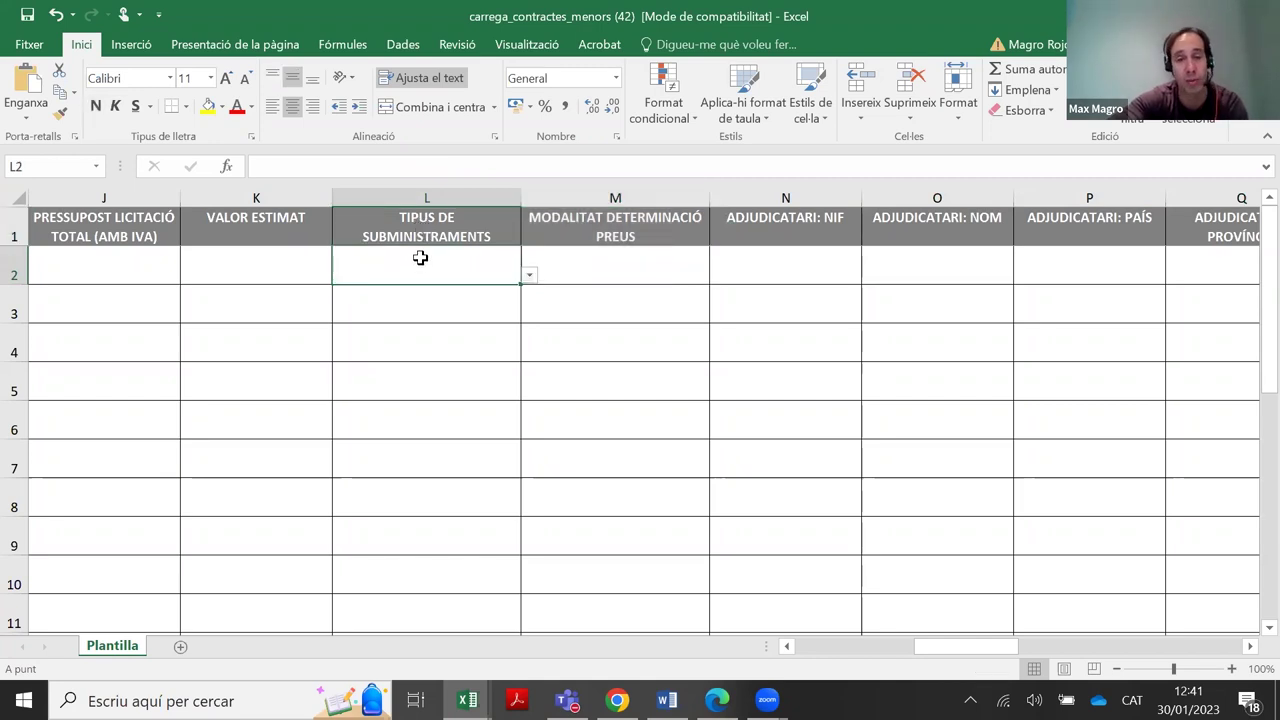
pyautogui.moveTo(623, 232); pyautogui.dragTo(620, 270)
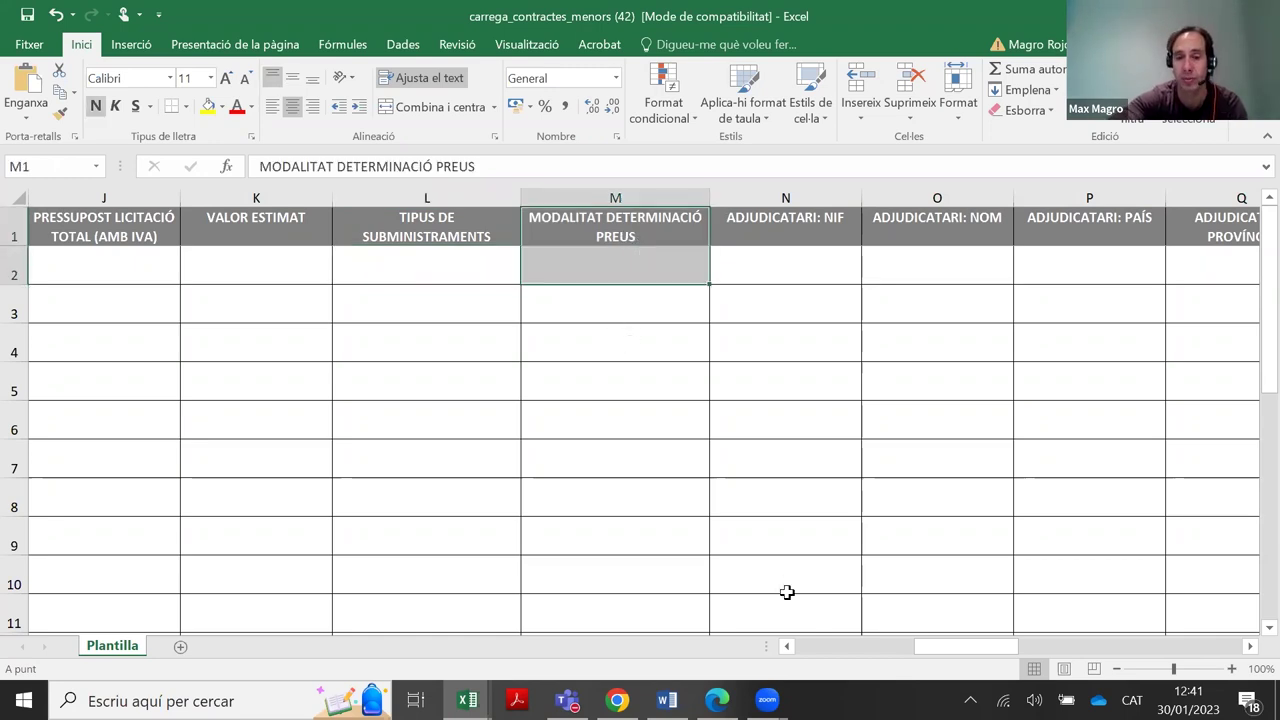
# Close the minor contracts template without saving, along with the reduced-amount template and the instructions workbook, returning to the contracts register page
pyautogui.click(786, 646)
pyautogui.click(788, 646)
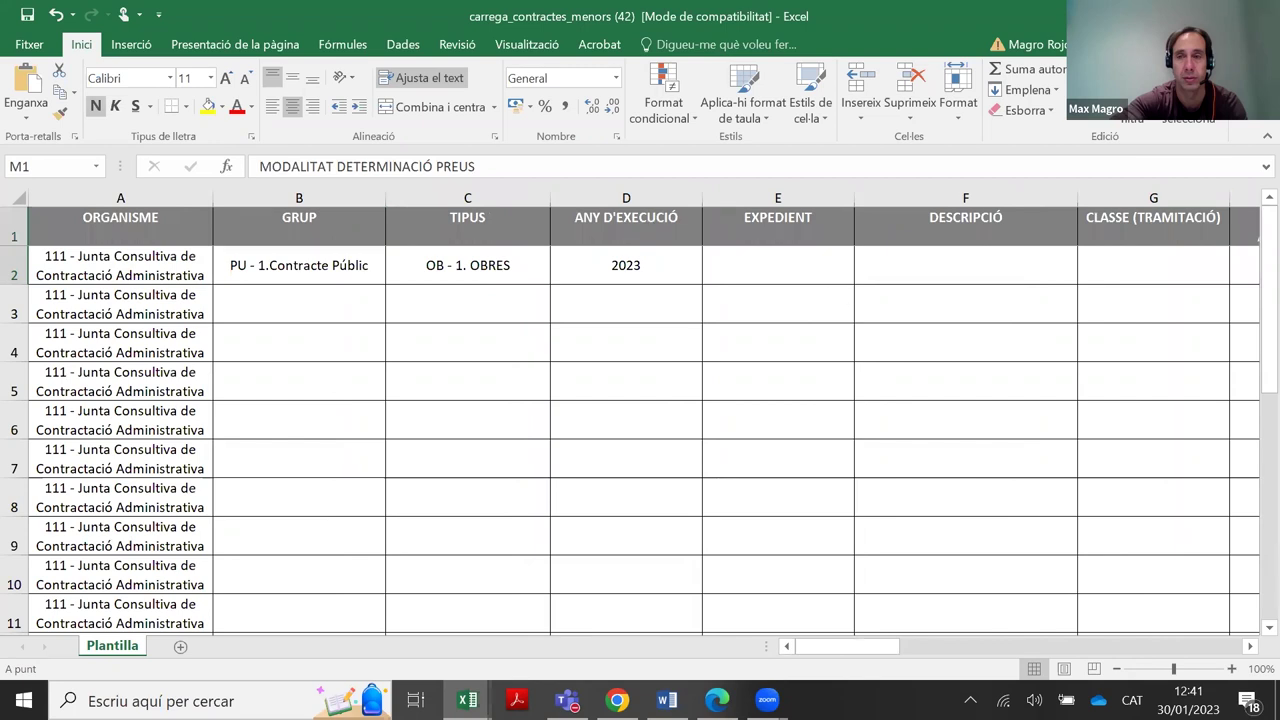
pyautogui.click(1257, 16)
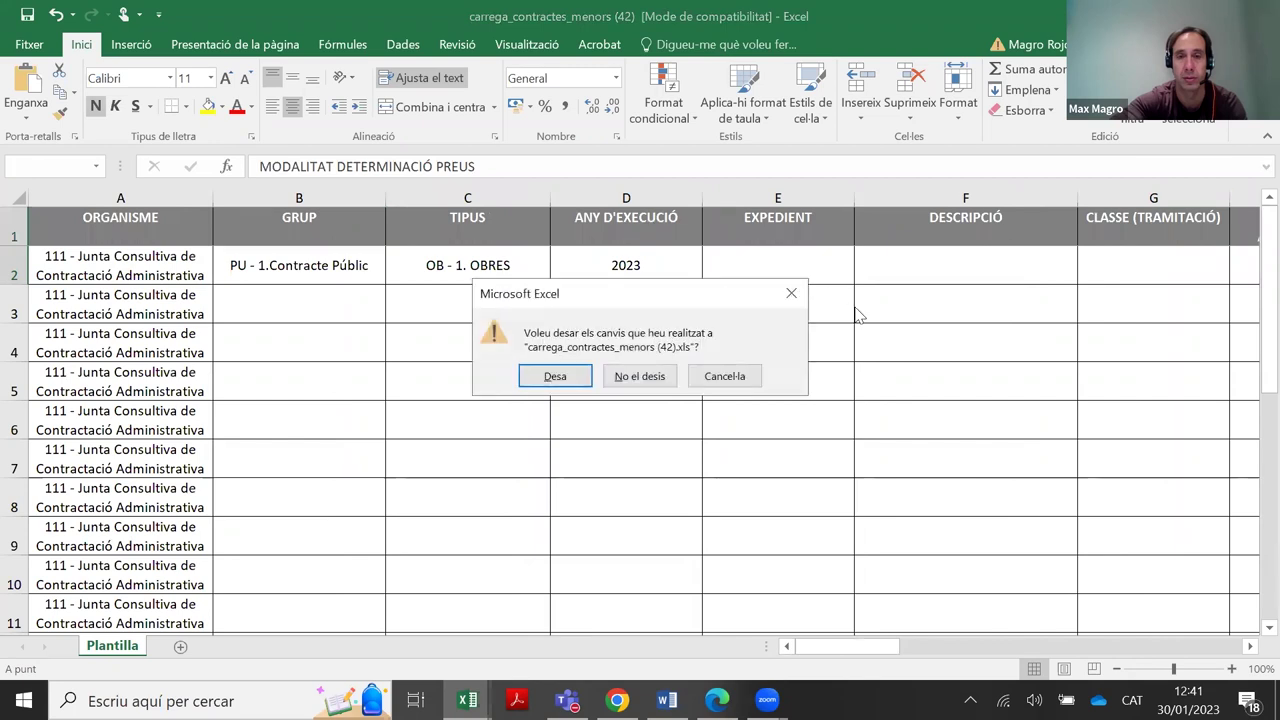
pyautogui.click(652, 373)
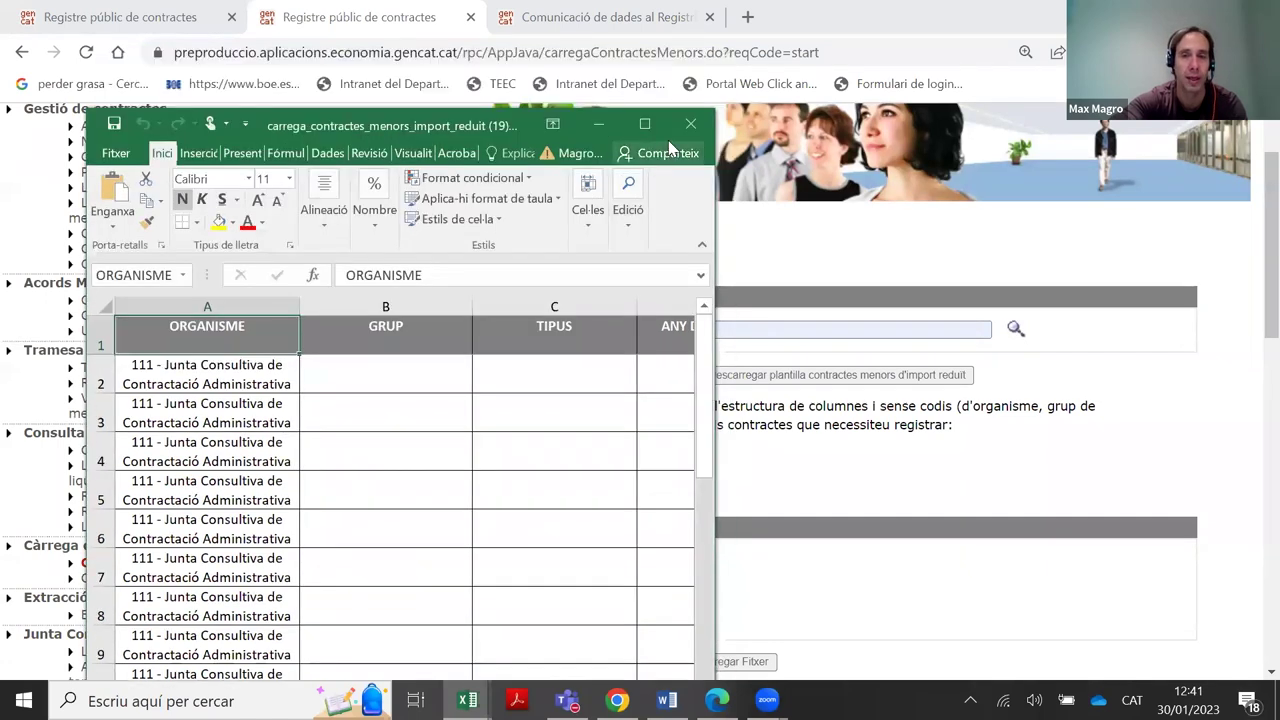
pyautogui.click(683, 135)
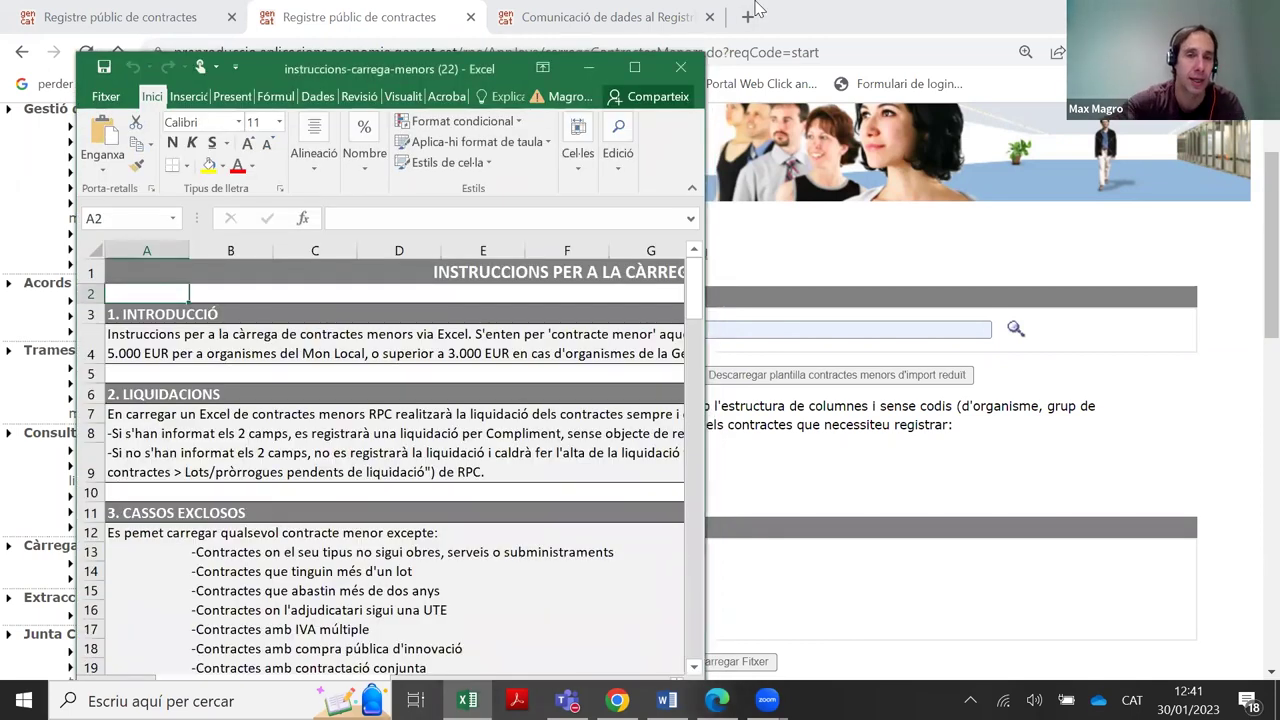
pyautogui.moveTo(653, 79); pyautogui.dragTo(673, 162)
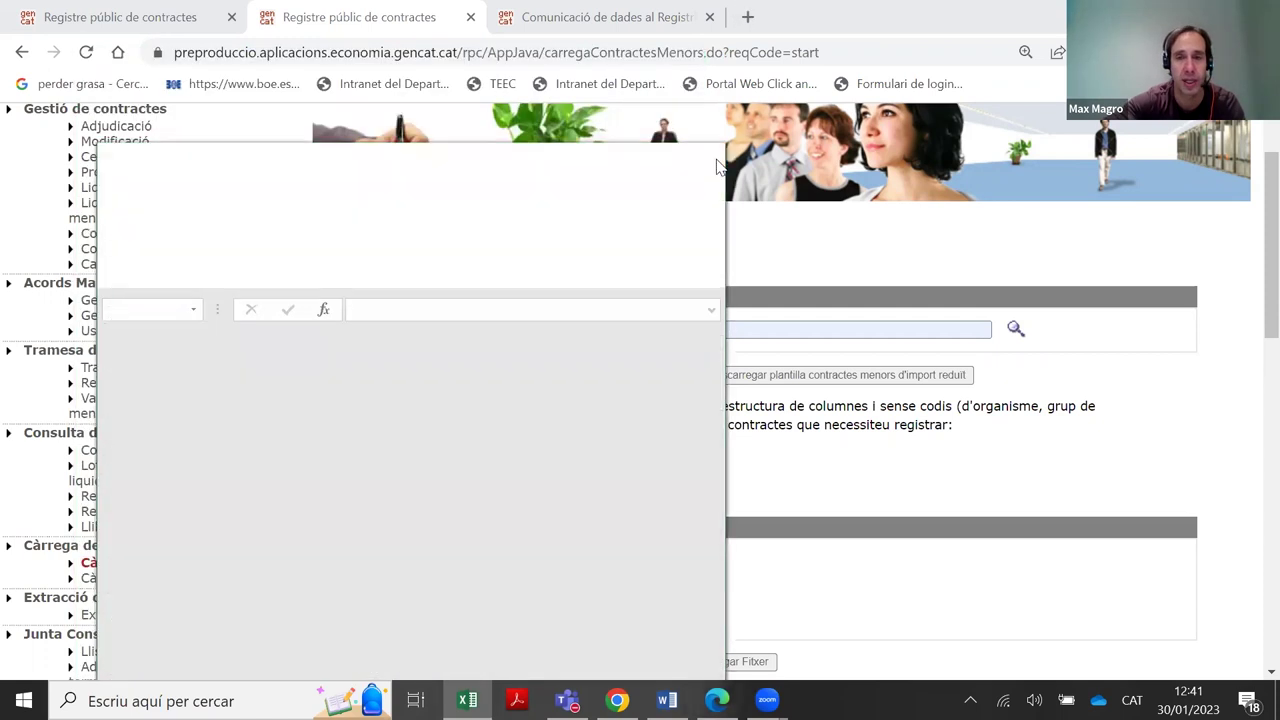
pyautogui.click(1092, 243)
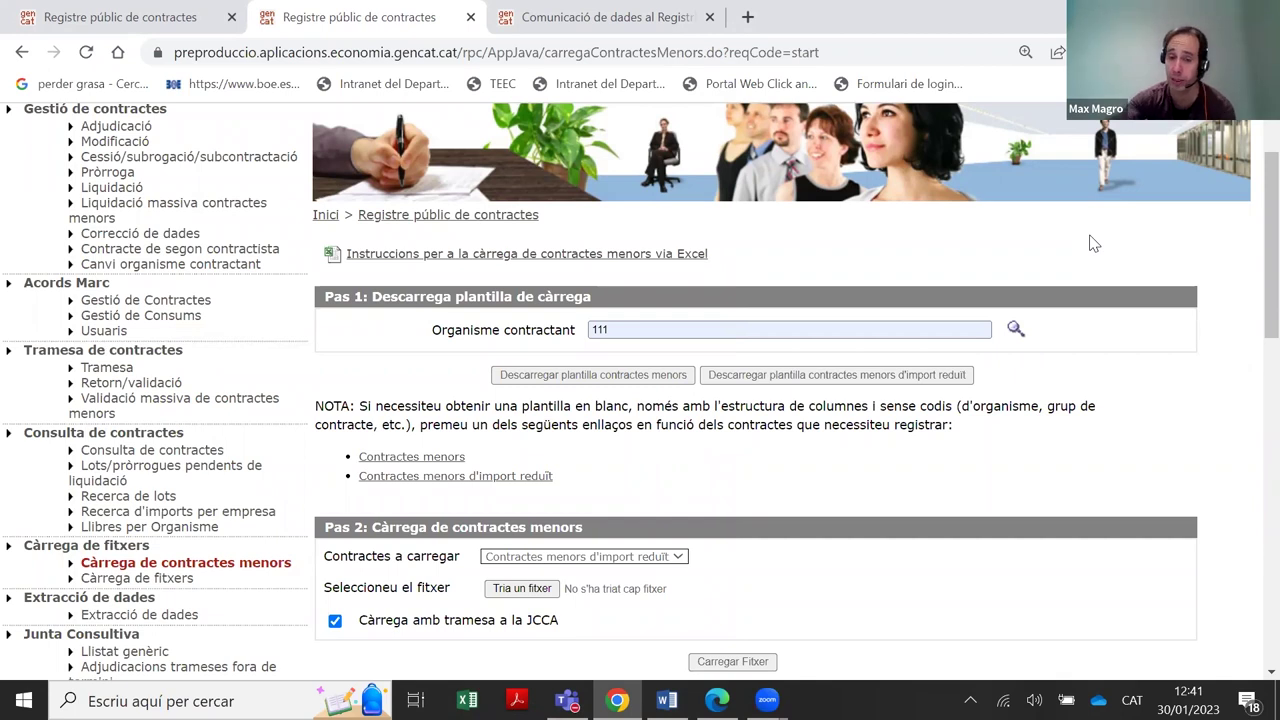
# Start a new award record with group 1.Contracte Públic, type 5. SERVEIS and contracting body 111, and accept the basic data
pyautogui.click(122, 128)
pyautogui.scroll(-3, 600, 280)
pyautogui.click(677, 206)
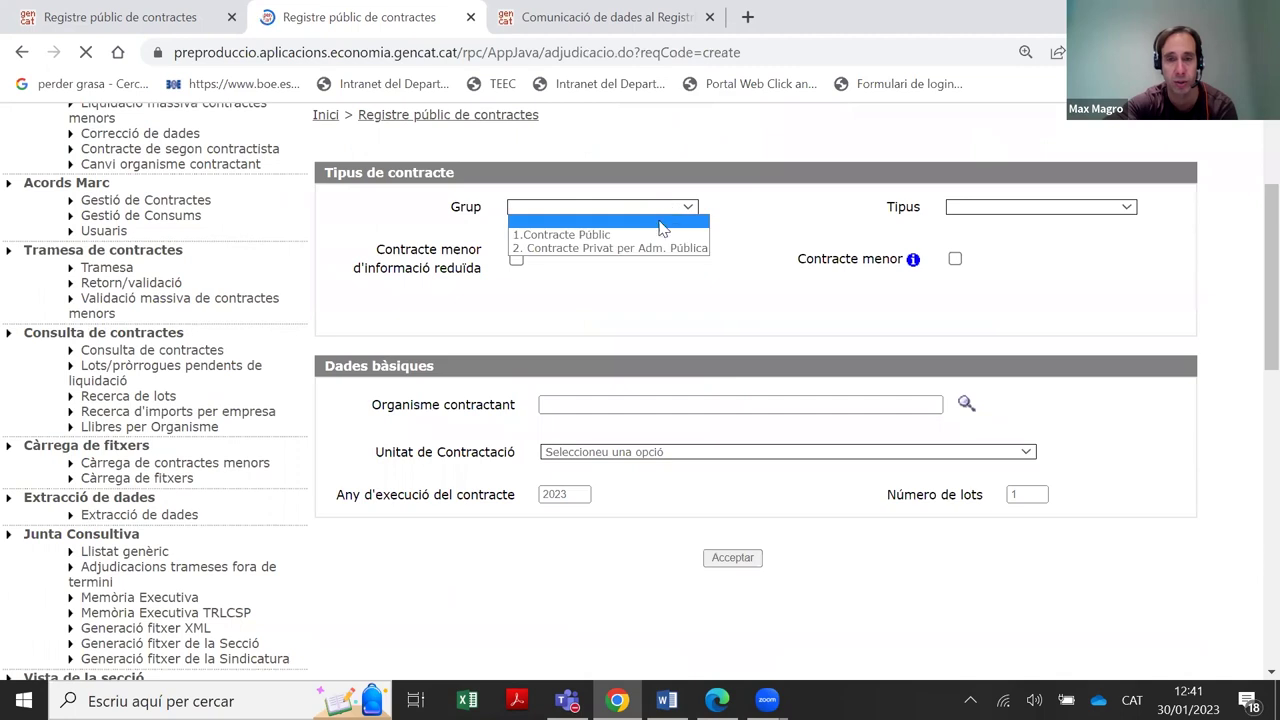
pyautogui.click(655, 234)
pyautogui.click(968, 210)
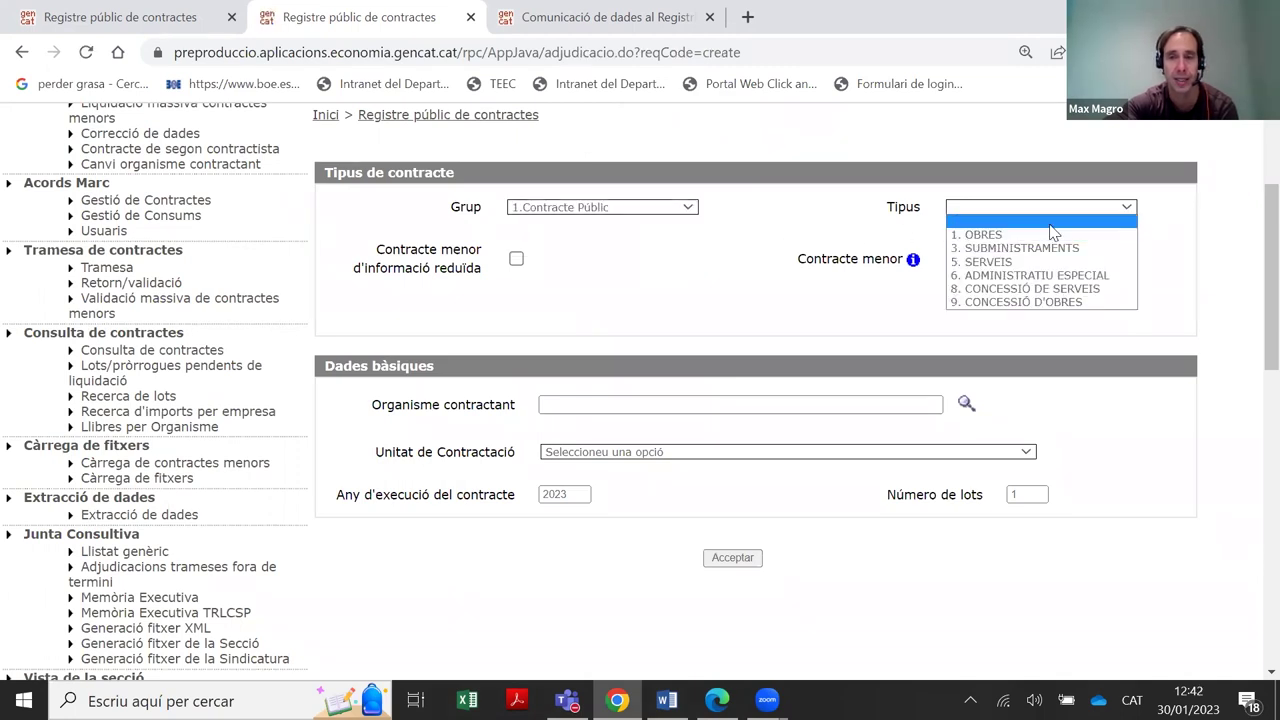
pyautogui.click(1036, 262)
pyautogui.click(705, 404)
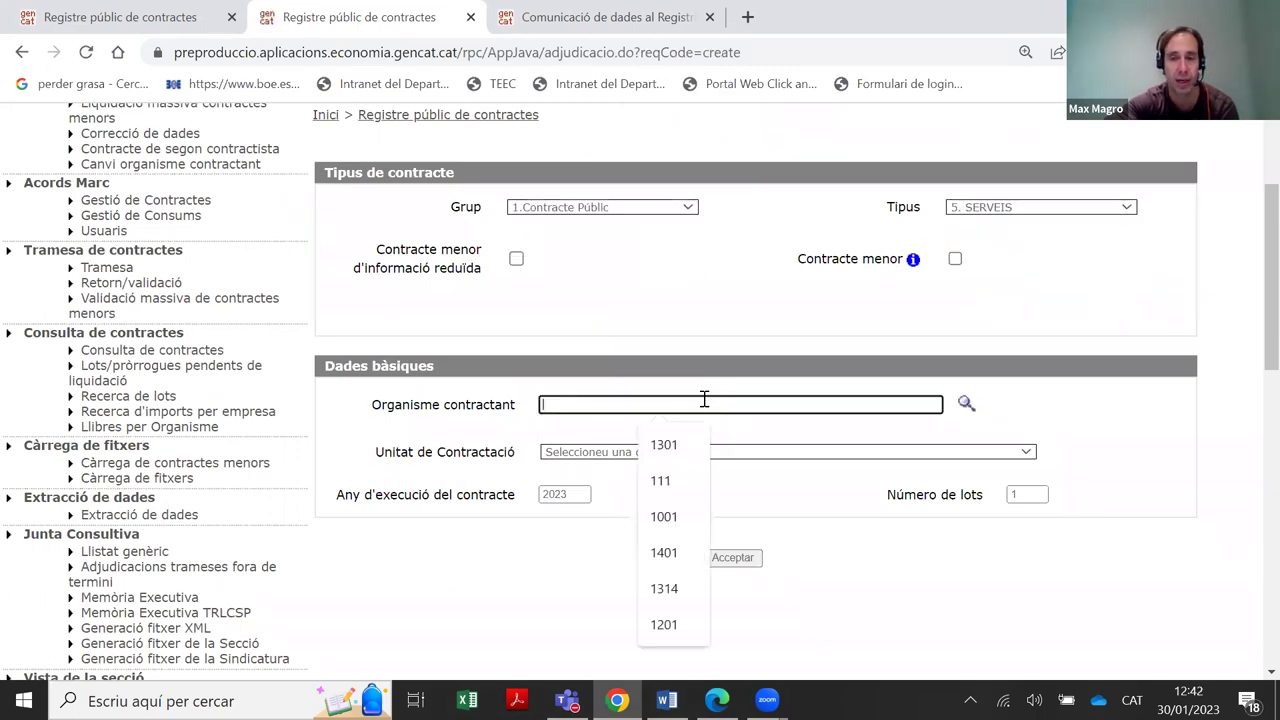
pyautogui.click(664, 482)
pyautogui.click(730, 560)
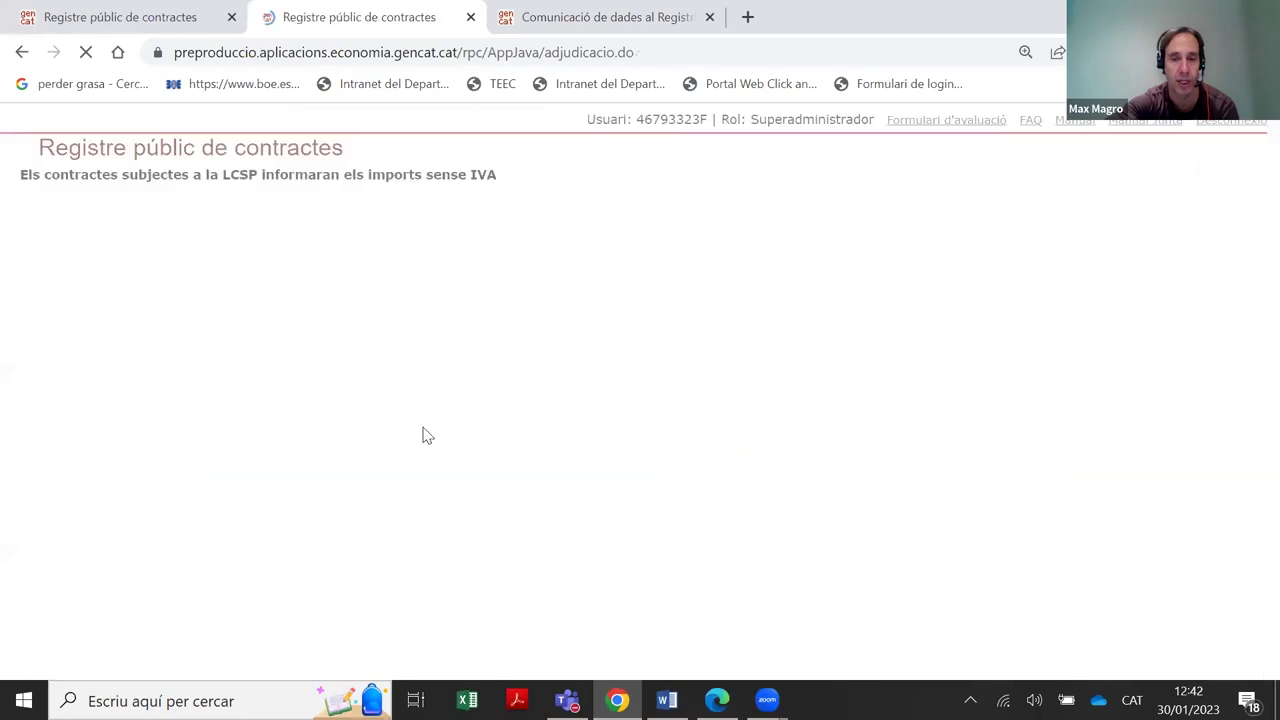
# Set the award procedure of the new contract to Adjudicacions directes no menors
pyautogui.scroll(-3, 420, 401)
pyautogui.click(591, 396)
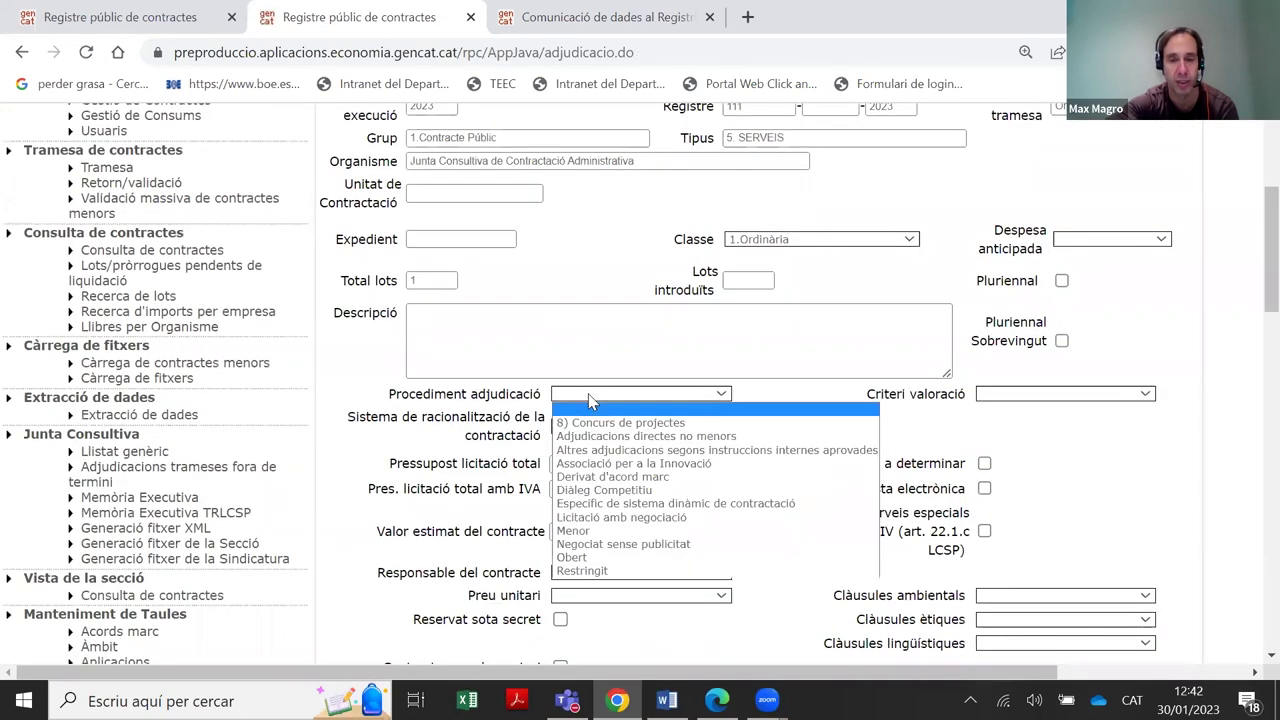
pyautogui.click(590, 463)
pyautogui.click(650, 395)
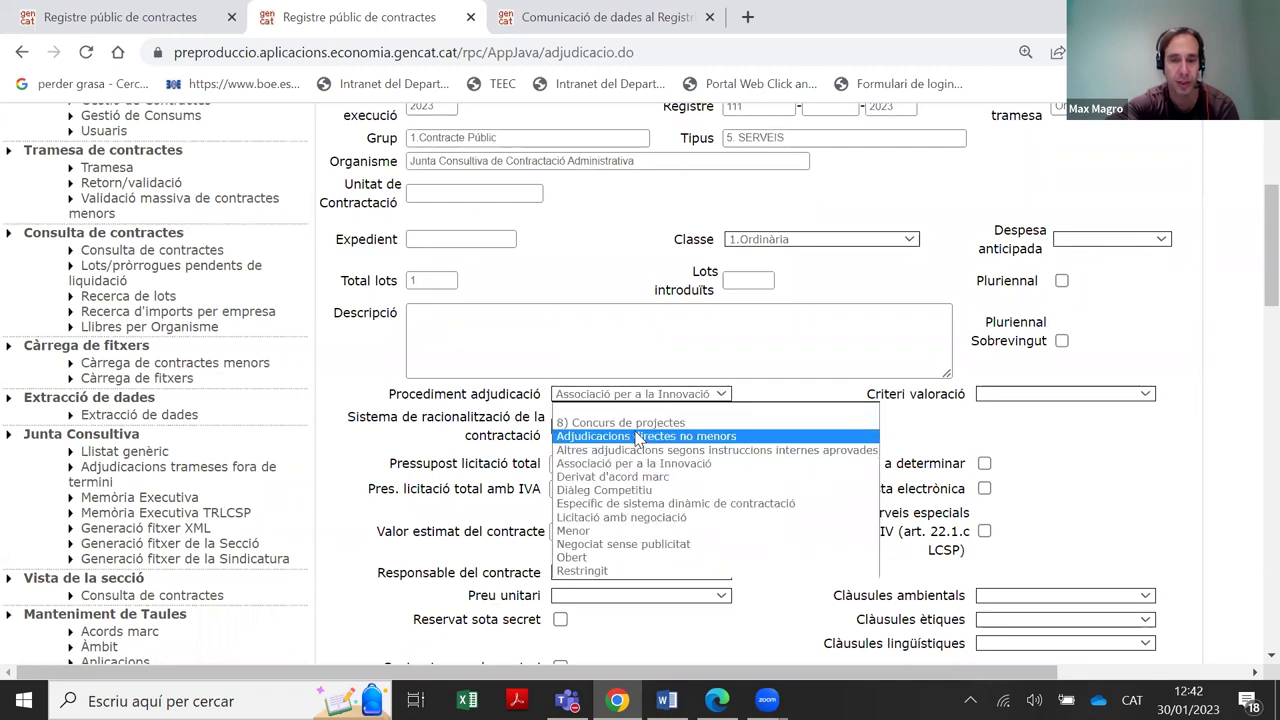
pyautogui.click(640, 436)
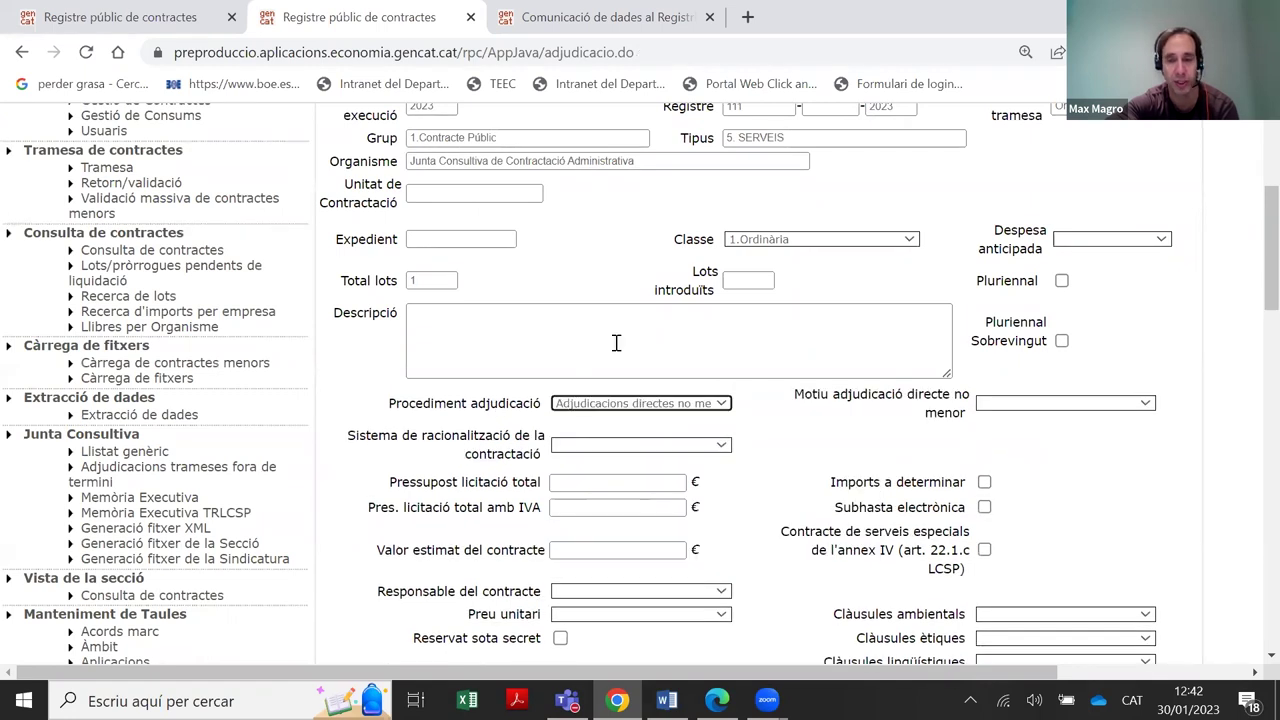
# Set the reason for the non-minor direct award to Contractació d'accés a BBDD i subscripció de publicacions (DA 9 LCSP)
pyautogui.click(1020, 403)
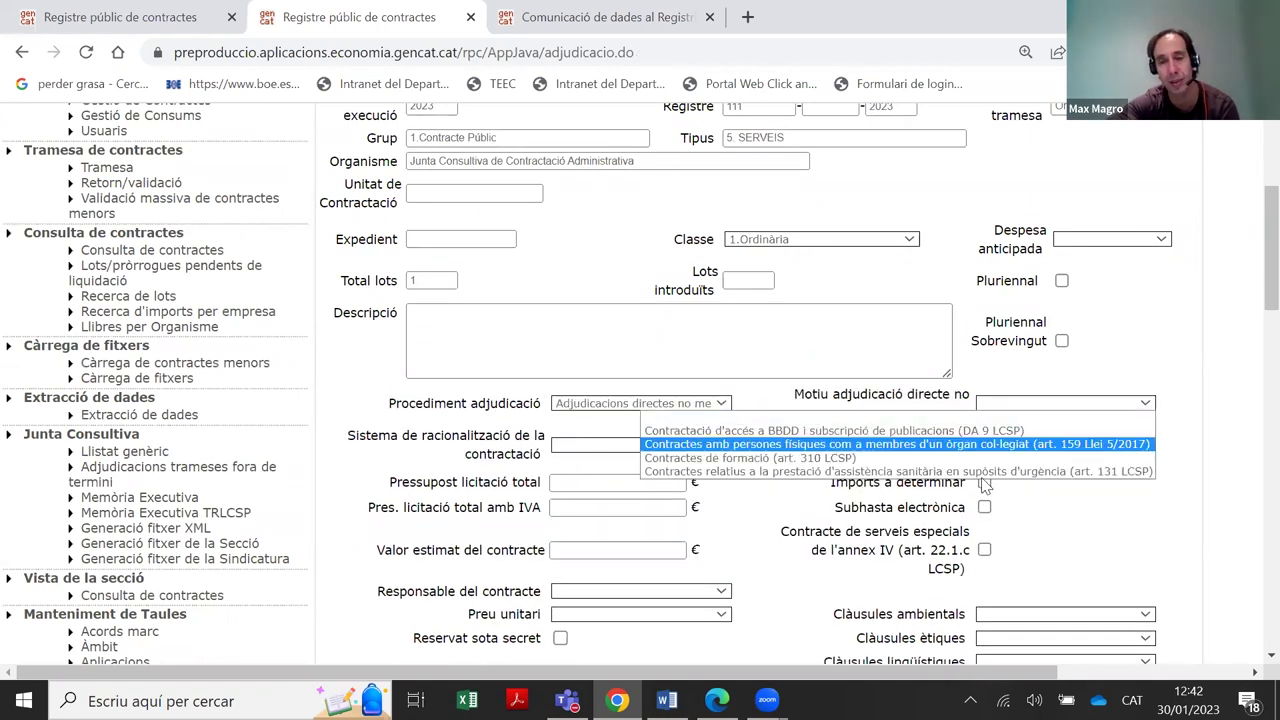
pyautogui.click(740, 430)
pyautogui.click(1086, 406)
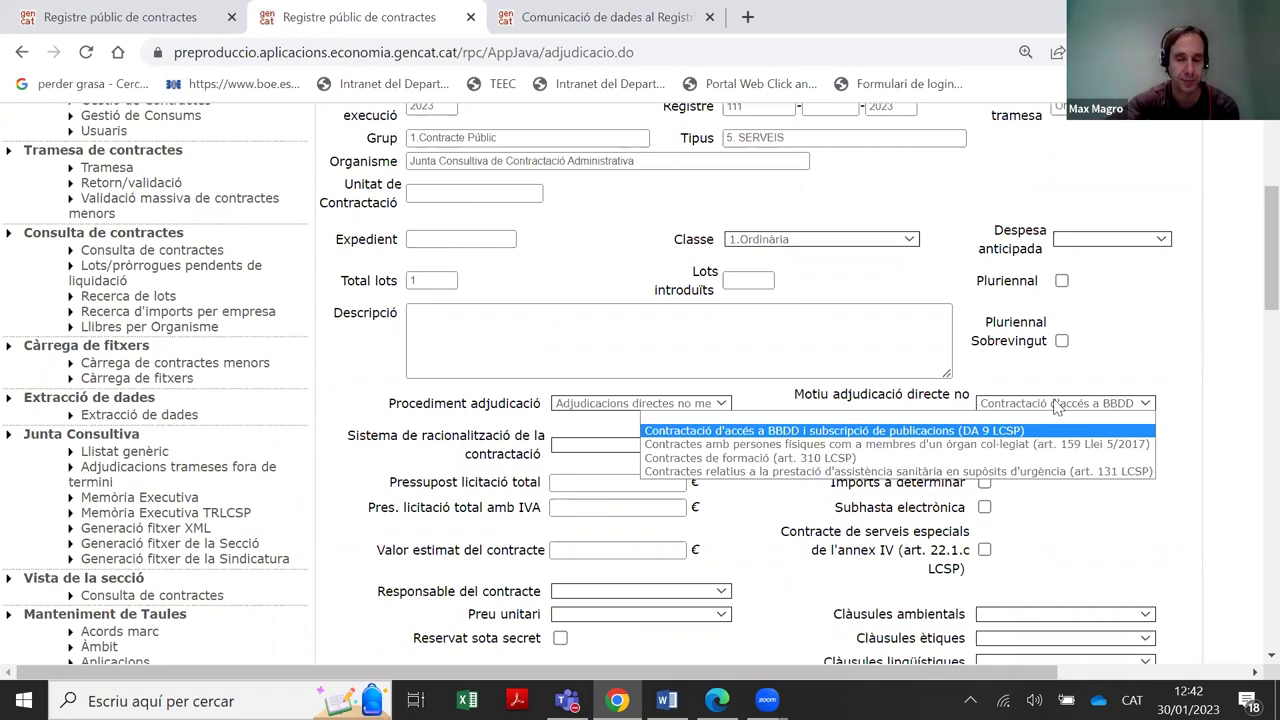
pyautogui.click(1040, 432)
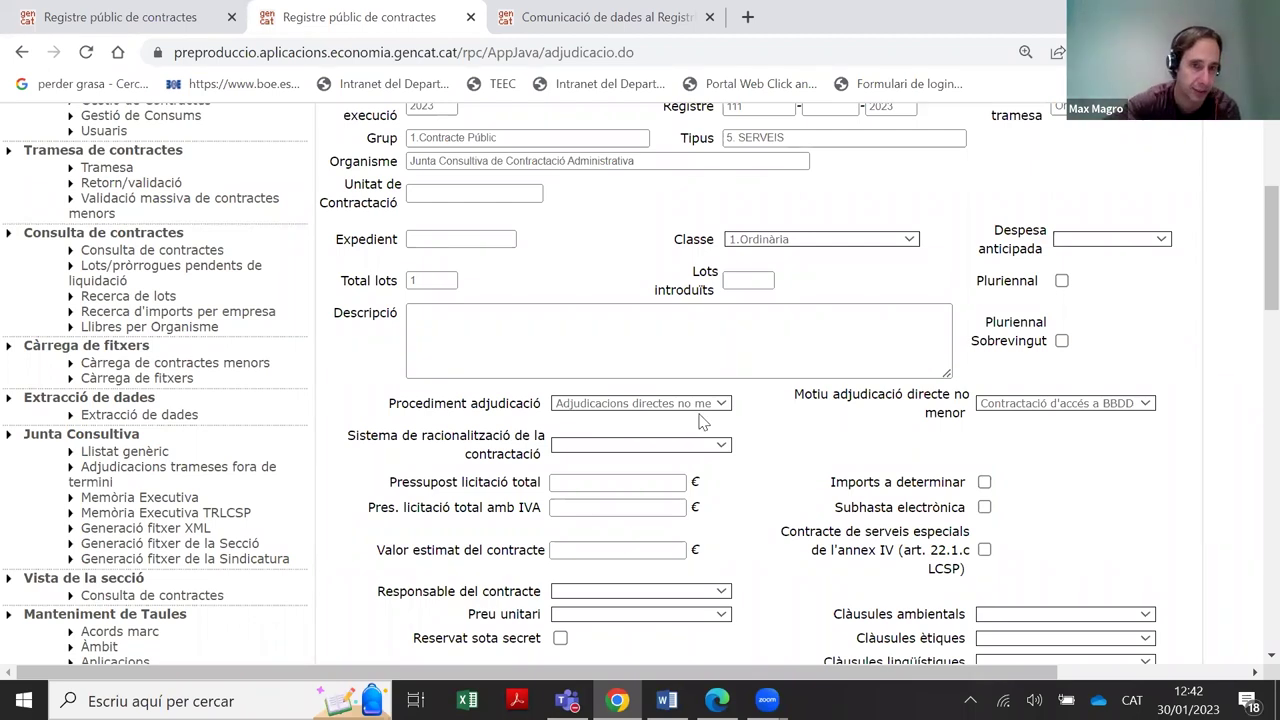
# Return to the minor contracts load page and examine the table of latest load results
pyautogui.click(228, 366)
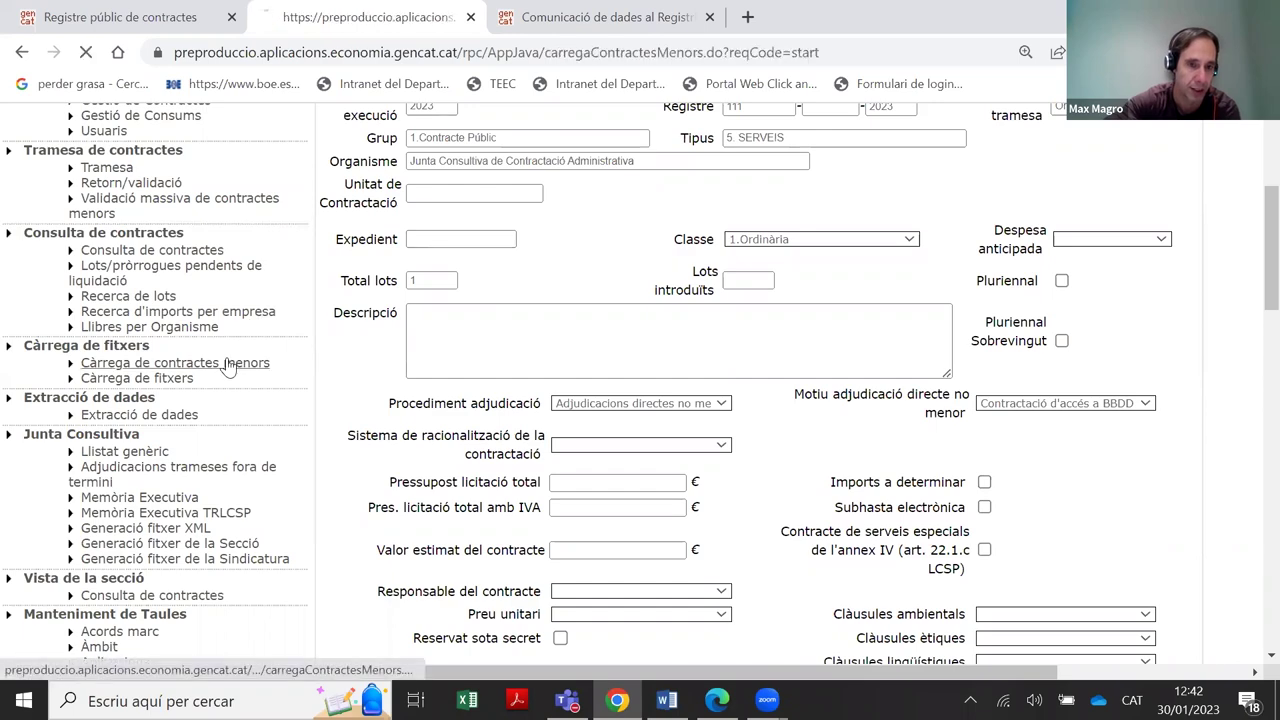
pyautogui.scroll(-7, 238, 377)
pyautogui.scroll(1, 606, 358)
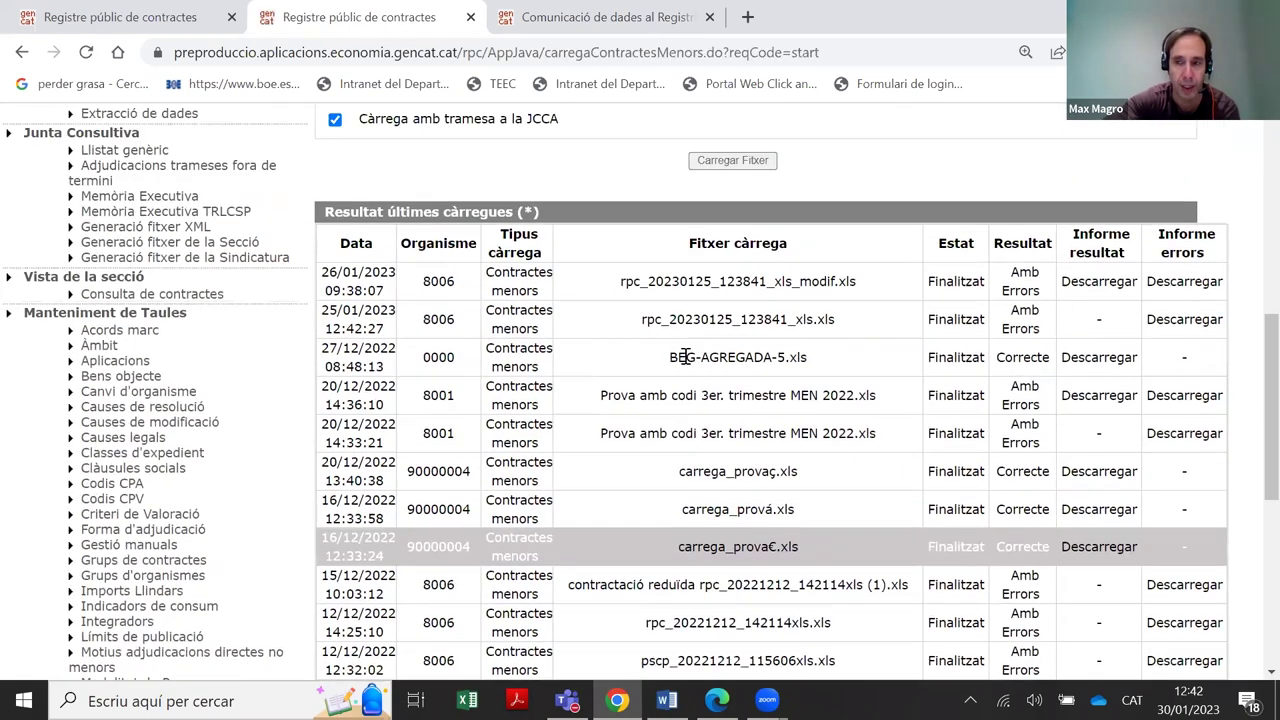